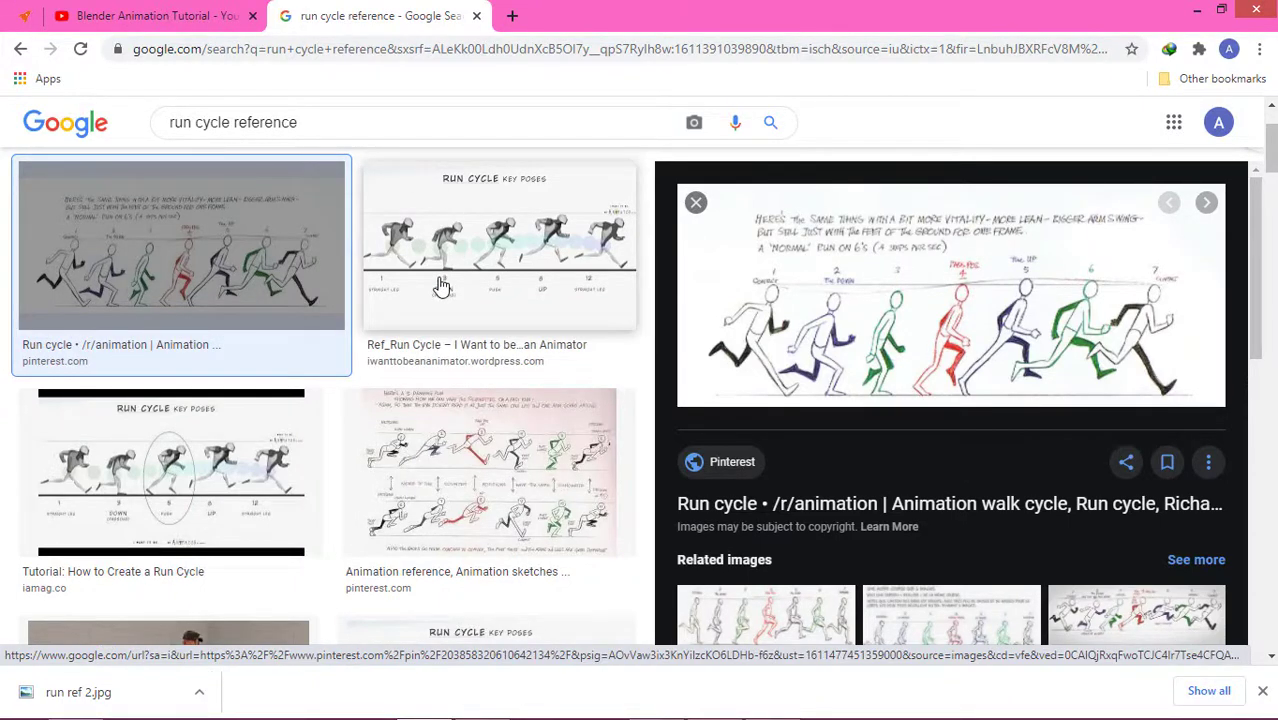
Step: Close the YouTube tab and switch from the browser to the rain_v02 - 22 file in Blender
{"action": "left_click", "coordinate": [252, 16]}
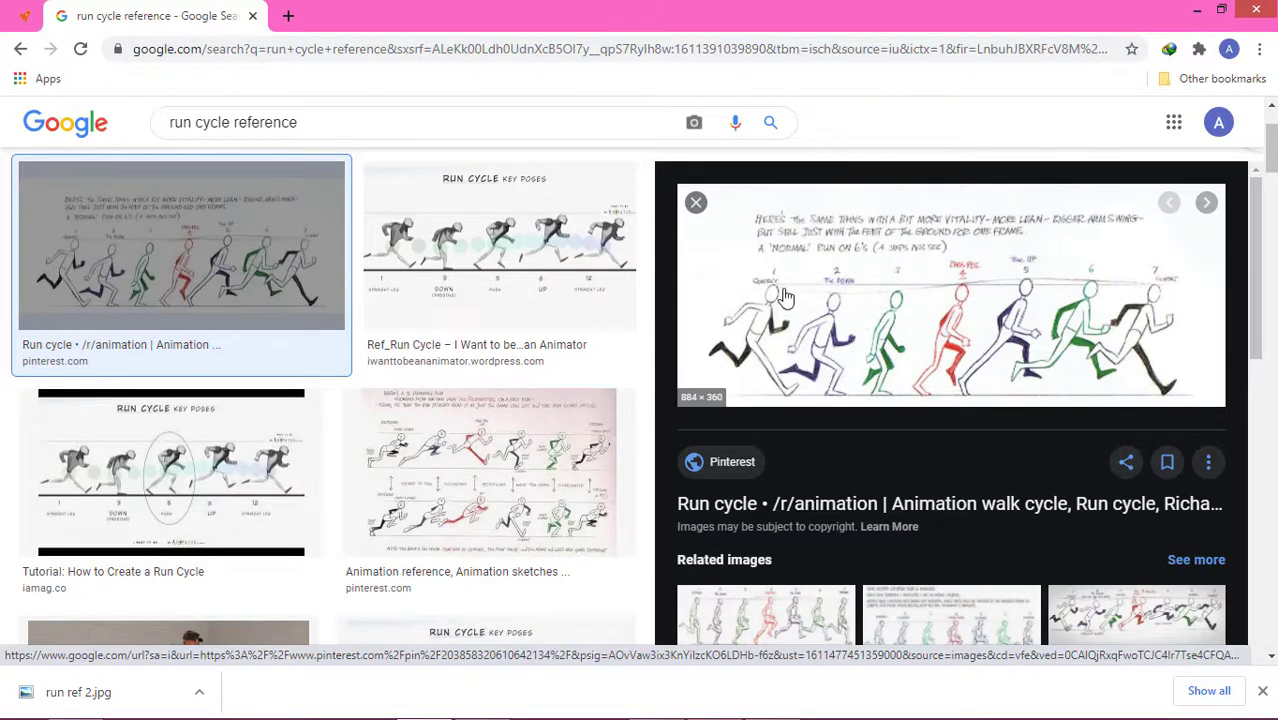
{"action": "left_click", "coordinate": [1197, 9]}
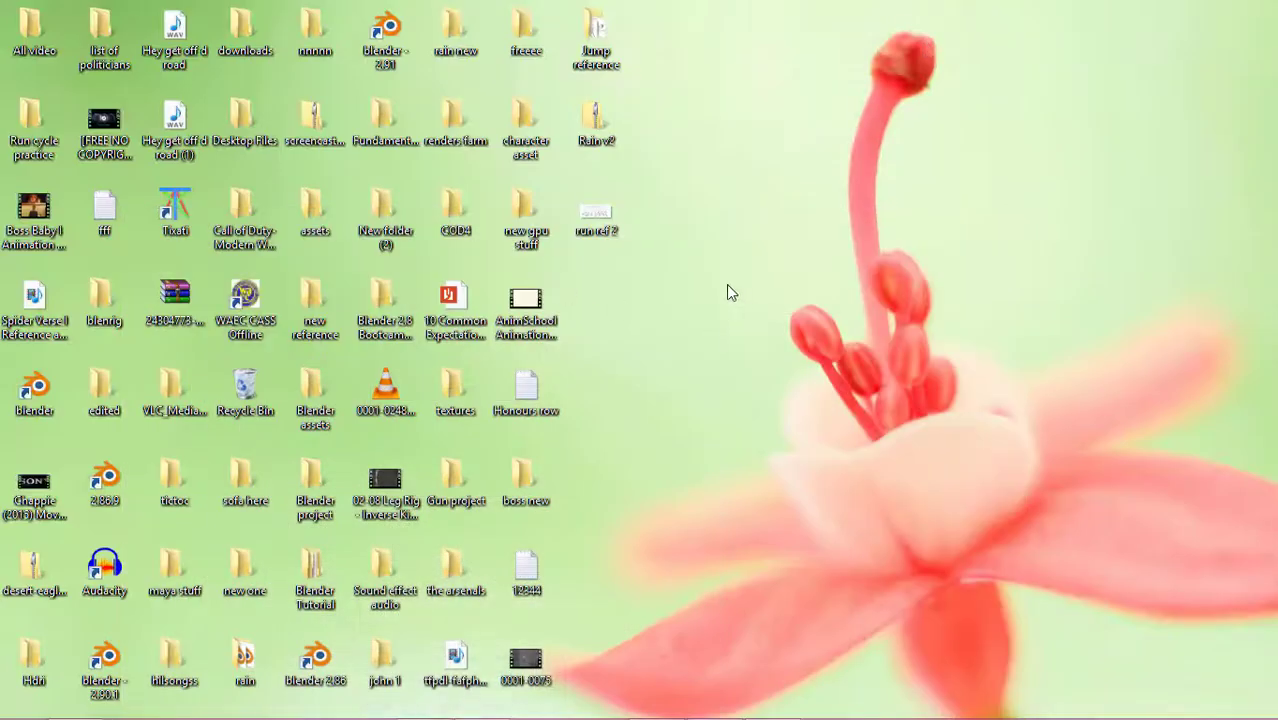
{"action": "left_click", "coordinate": [659, 703]}
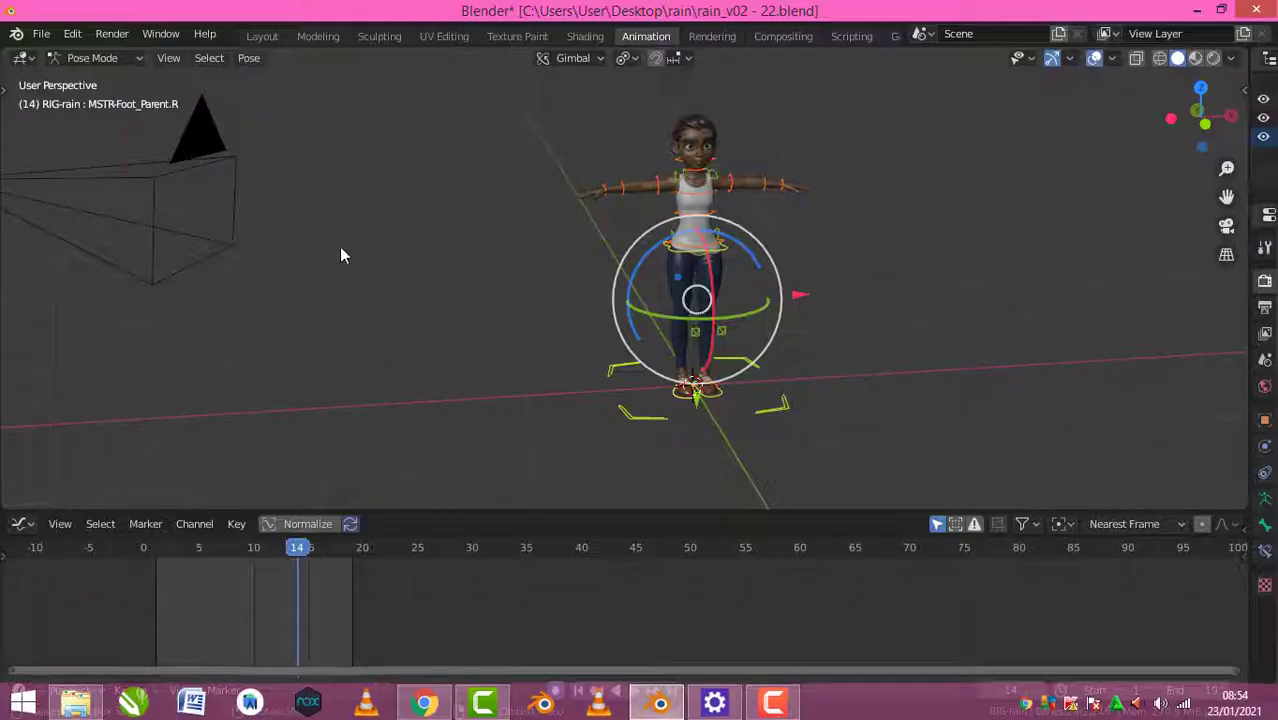
Step: Set the viewport to the front orthographic view and switch the rig from Pose Mode to Object Mode
{"action": "middle_click_drag", "start_coordinate": [1014, 269], "coordinate": [995, 242]}
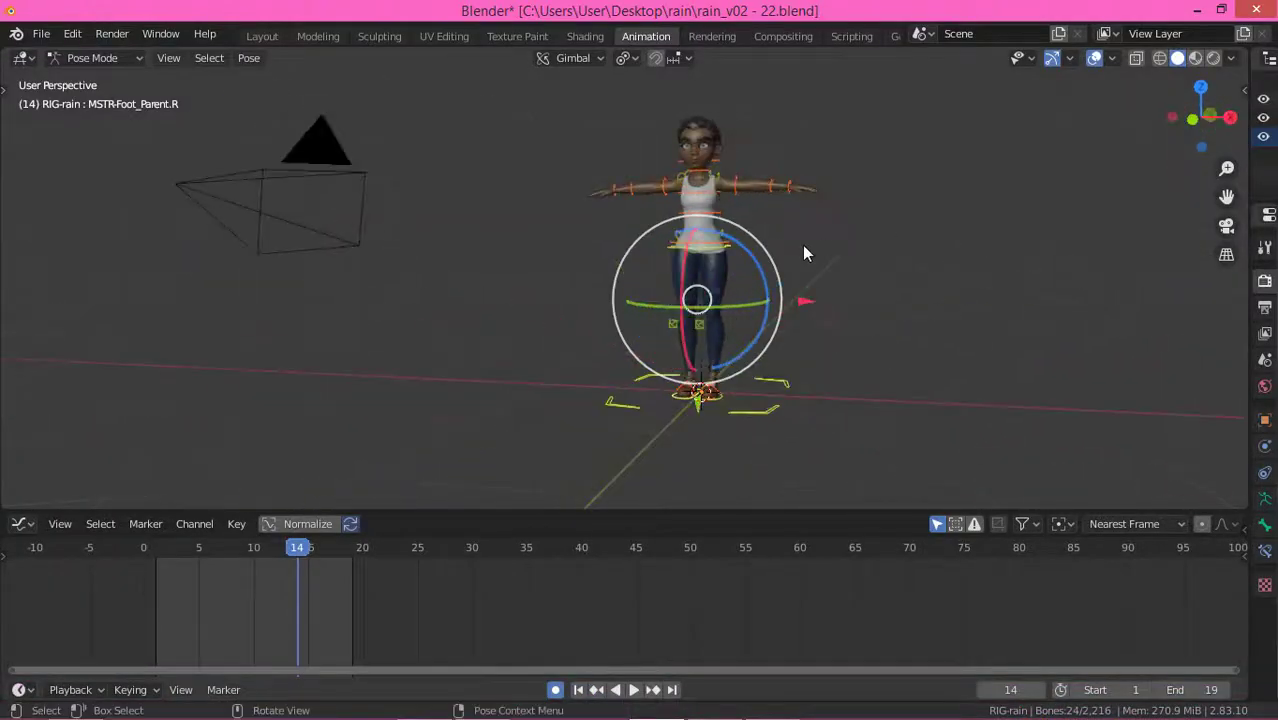
{"action": "key", "text": "KP_1"}
{"action": "scroll", "coordinate": [790, 245], "scroll_direction": "up", "scroll_amount": 3}
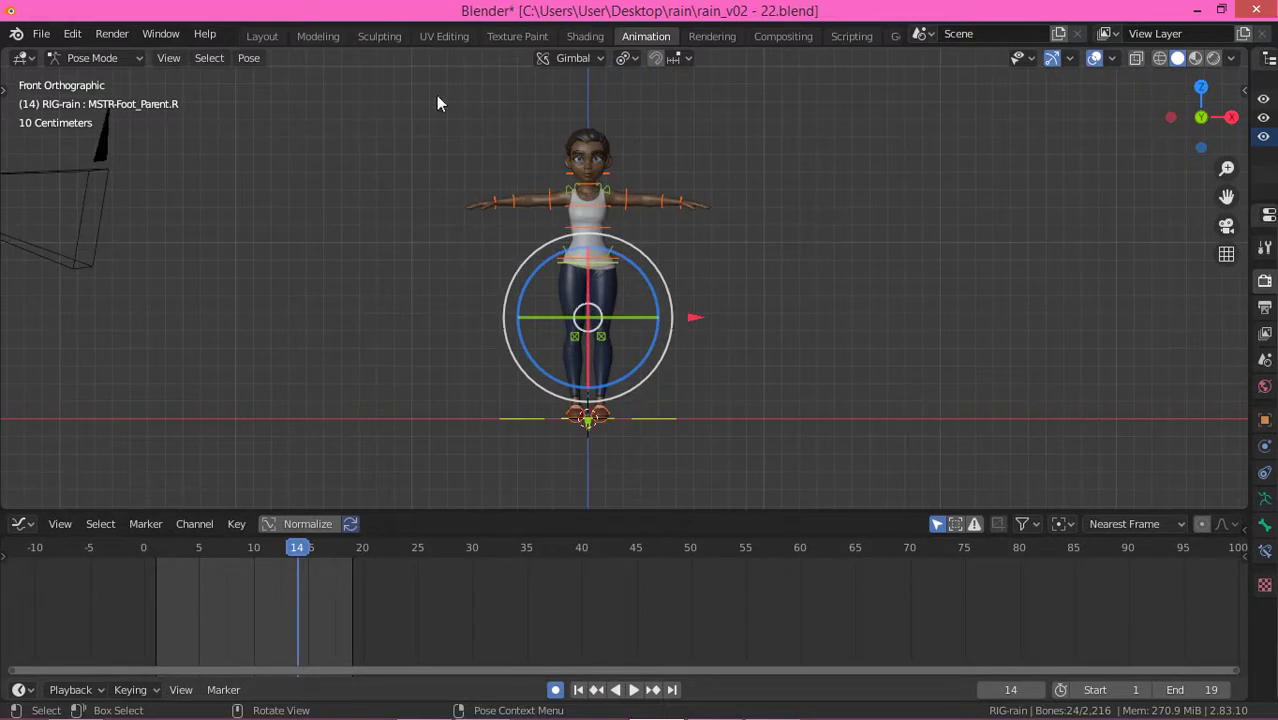
{"action": "left_click", "coordinate": [100, 58]}
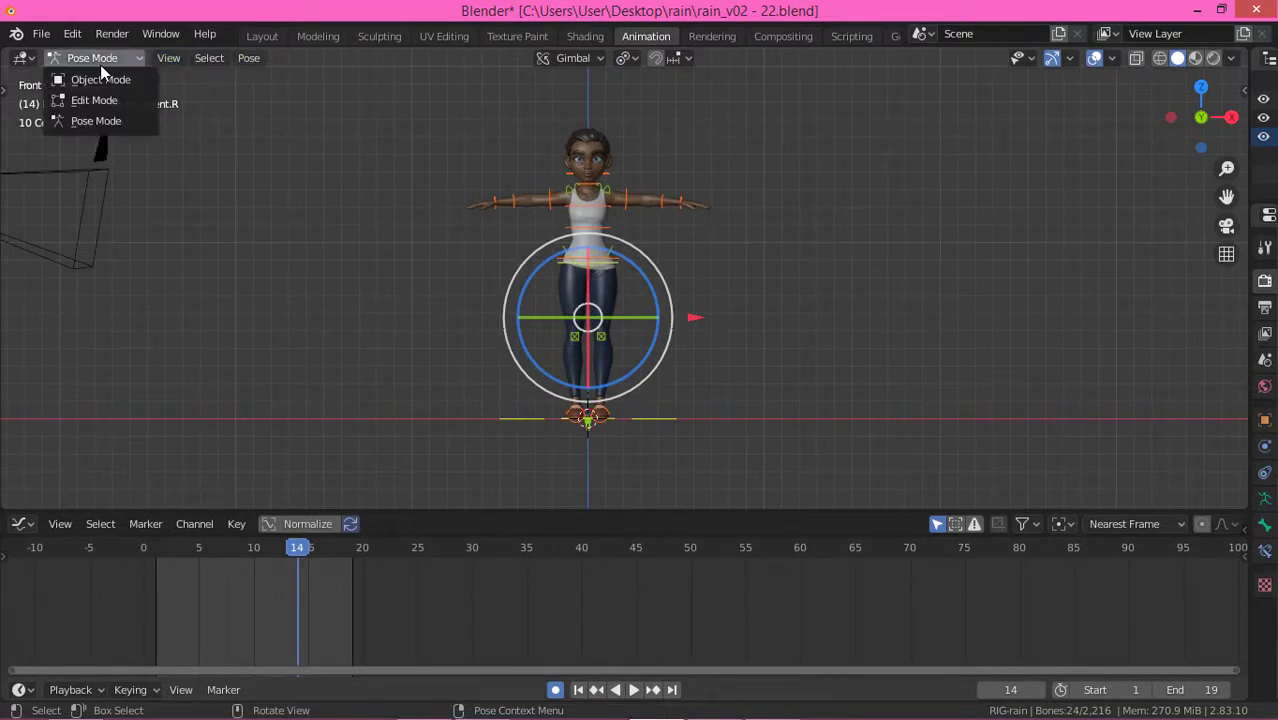
{"action": "left_click", "coordinate": [106, 57]}
{"action": "left_click", "coordinate": [104, 58]}
{"action": "left_click", "coordinate": [100, 80]}
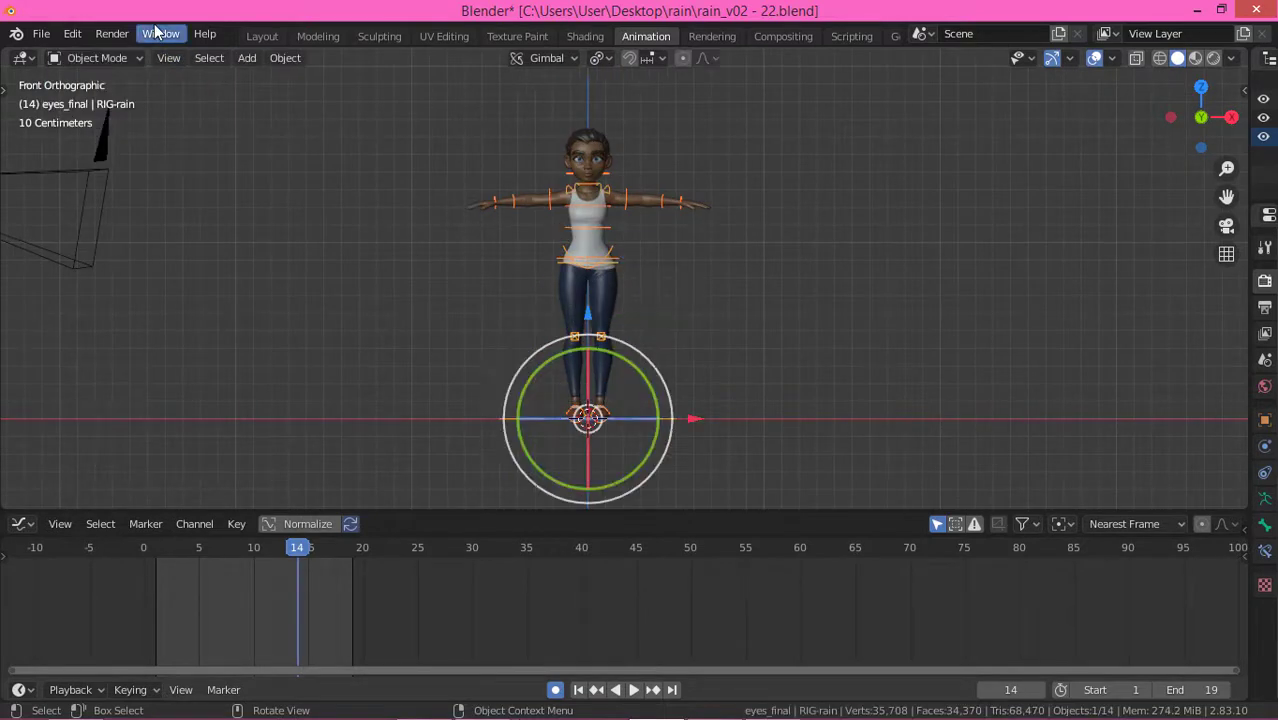
Step: Add run ref 2.jpg from the Desktop folder as a reference image
{"action": "left_click", "coordinate": [246, 57]}
{"action": "mouse_move", "coordinate": [293, 287]}
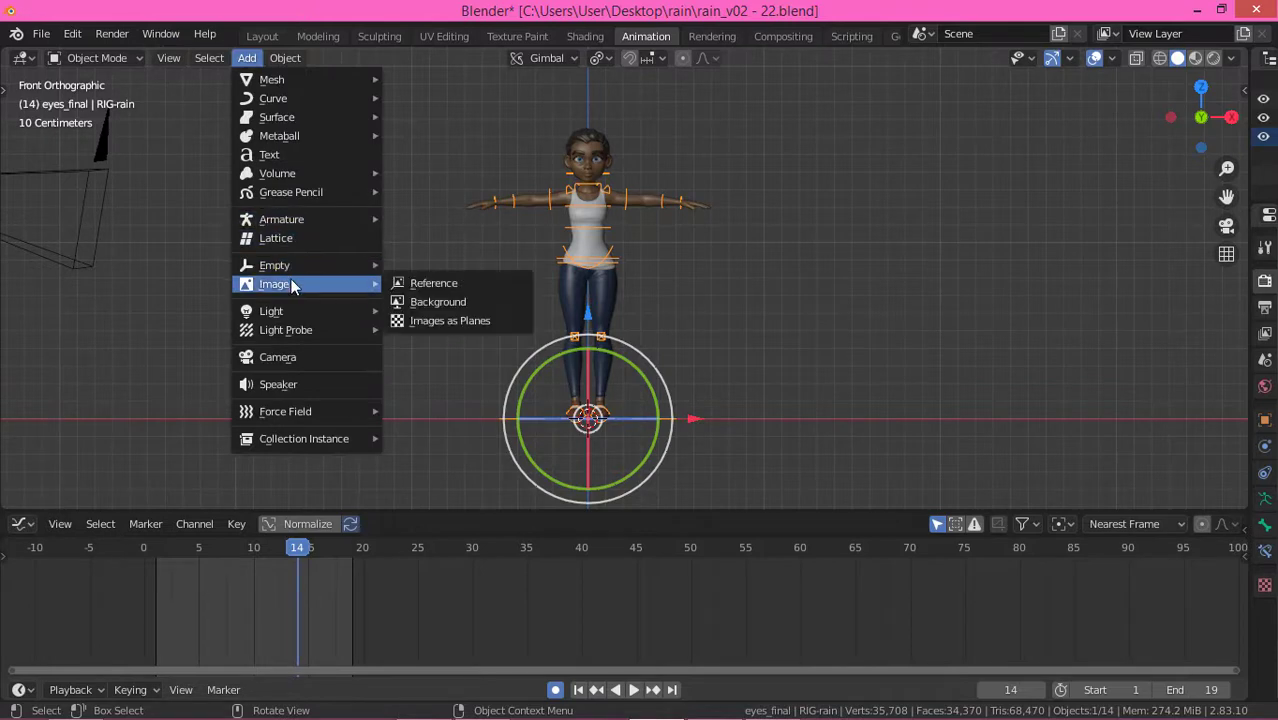
{"action": "left_click", "coordinate": [435, 284]}
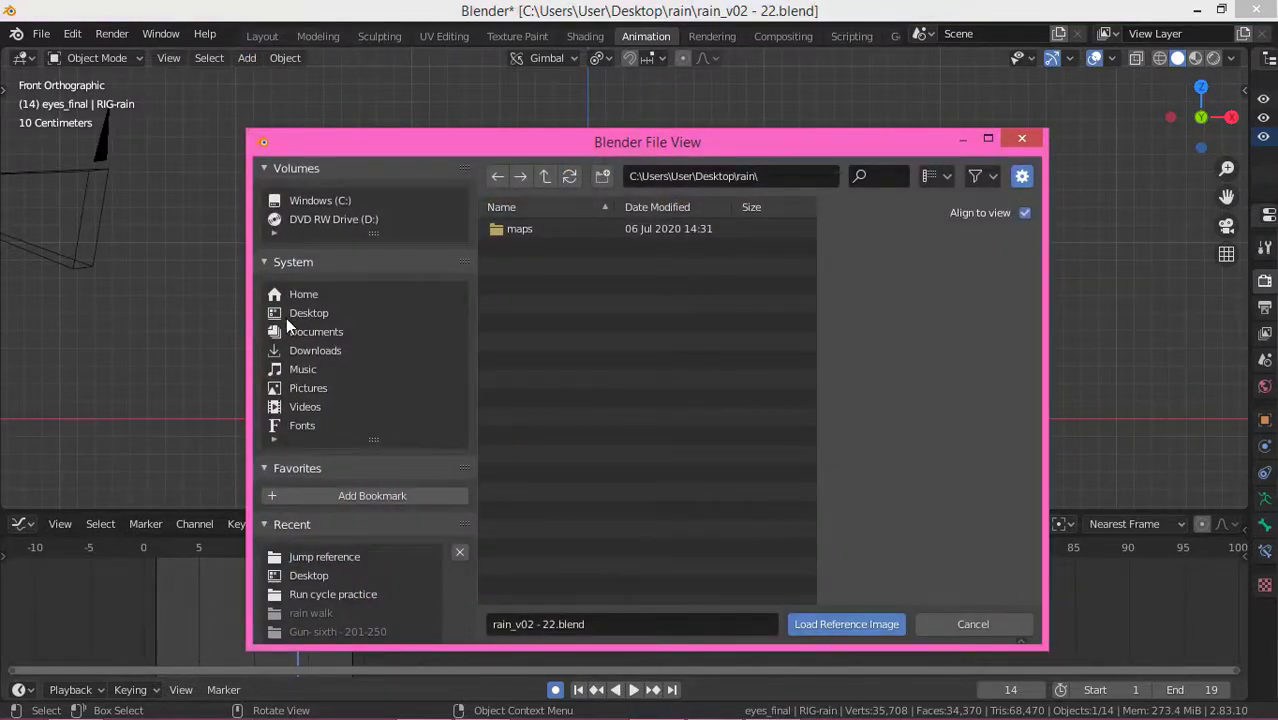
{"action": "left_click", "coordinate": [303, 315]}
{"action": "scroll", "coordinate": [588, 320], "scroll_direction": "down", "scroll_amount": 10}
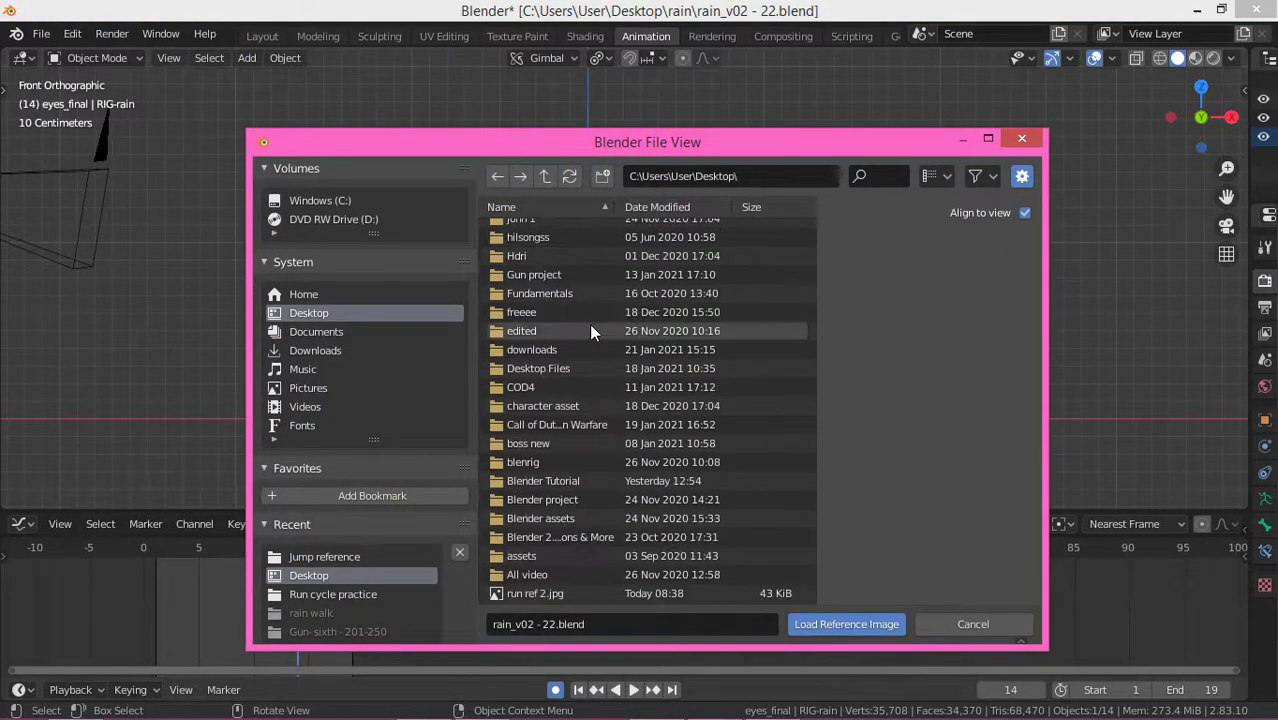
{"action": "left_click", "coordinate": [535, 593]}
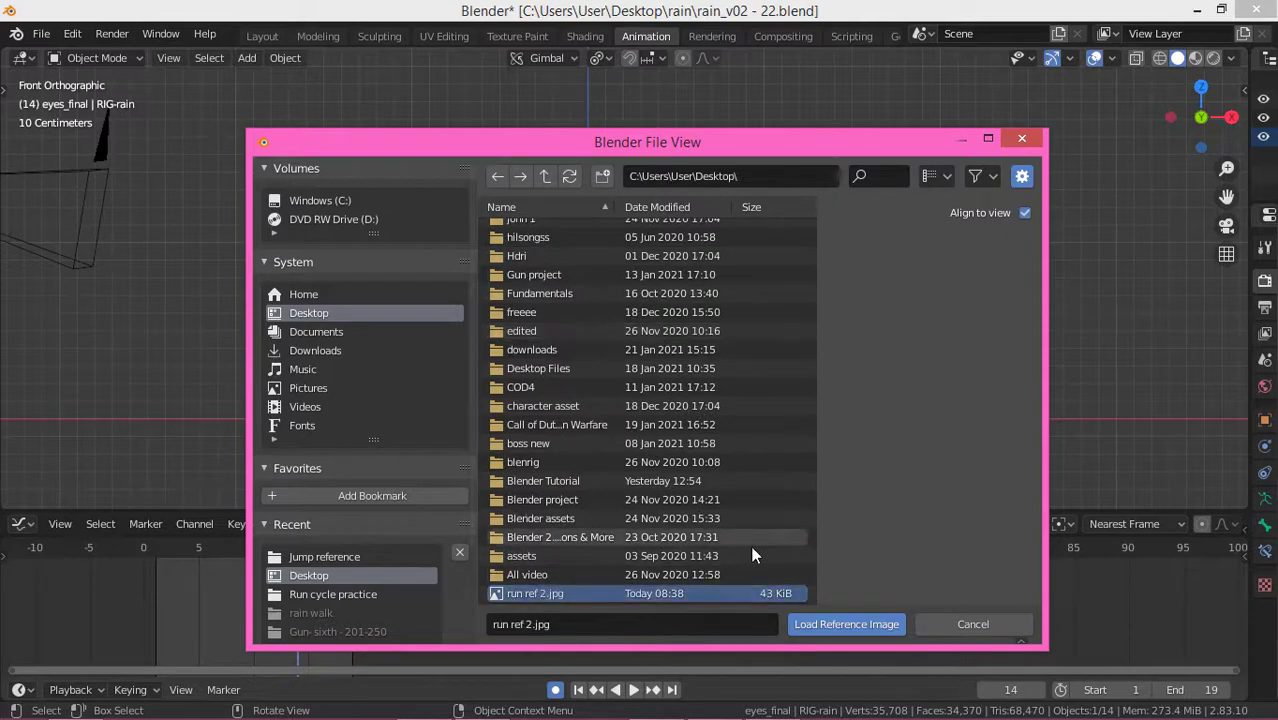
{"action": "left_click", "coordinate": [837, 623]}
Step: Raise the reference image to about 1.2 m along Z and scale it down to about 0.74
{"action": "scroll", "coordinate": [742, 211], "scroll_direction": "down", "scroll_amount": 6}
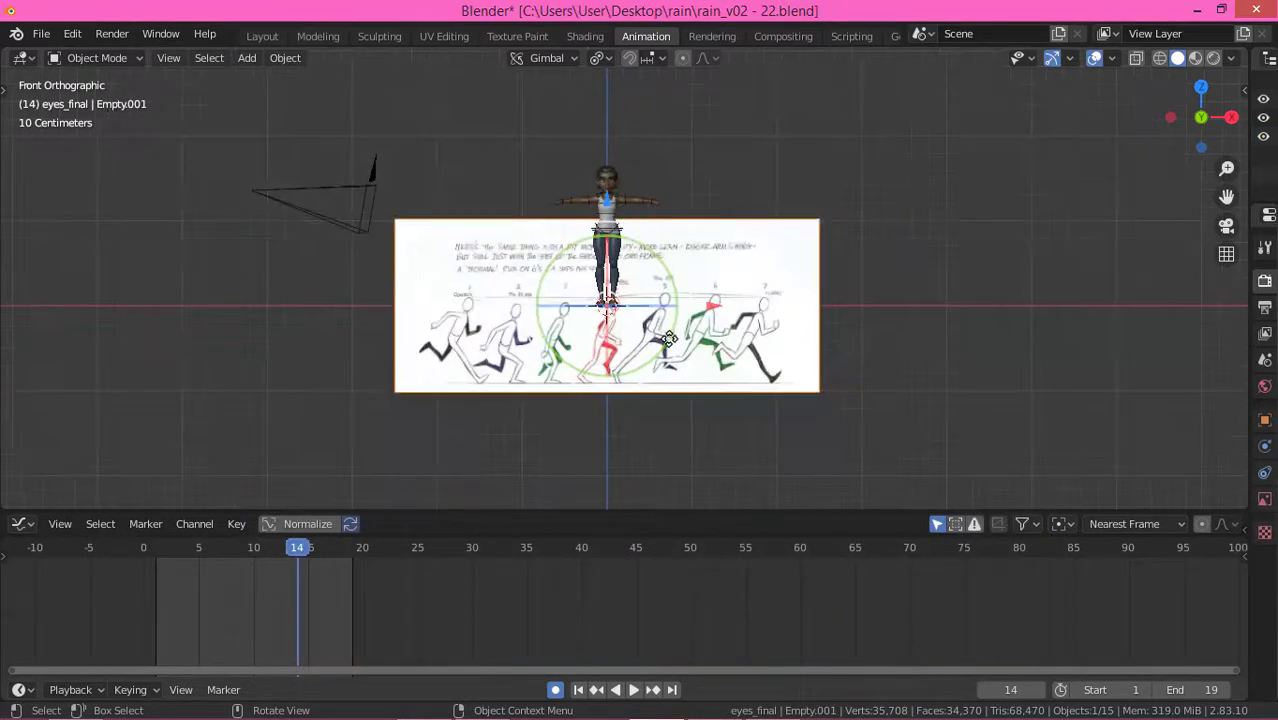
{"action": "scroll", "coordinate": [669, 340], "scroll_direction": "up", "scroll_amount": 4}
{"action": "scroll", "coordinate": [742, 266], "scroll_direction": "down", "scroll_amount": 4}
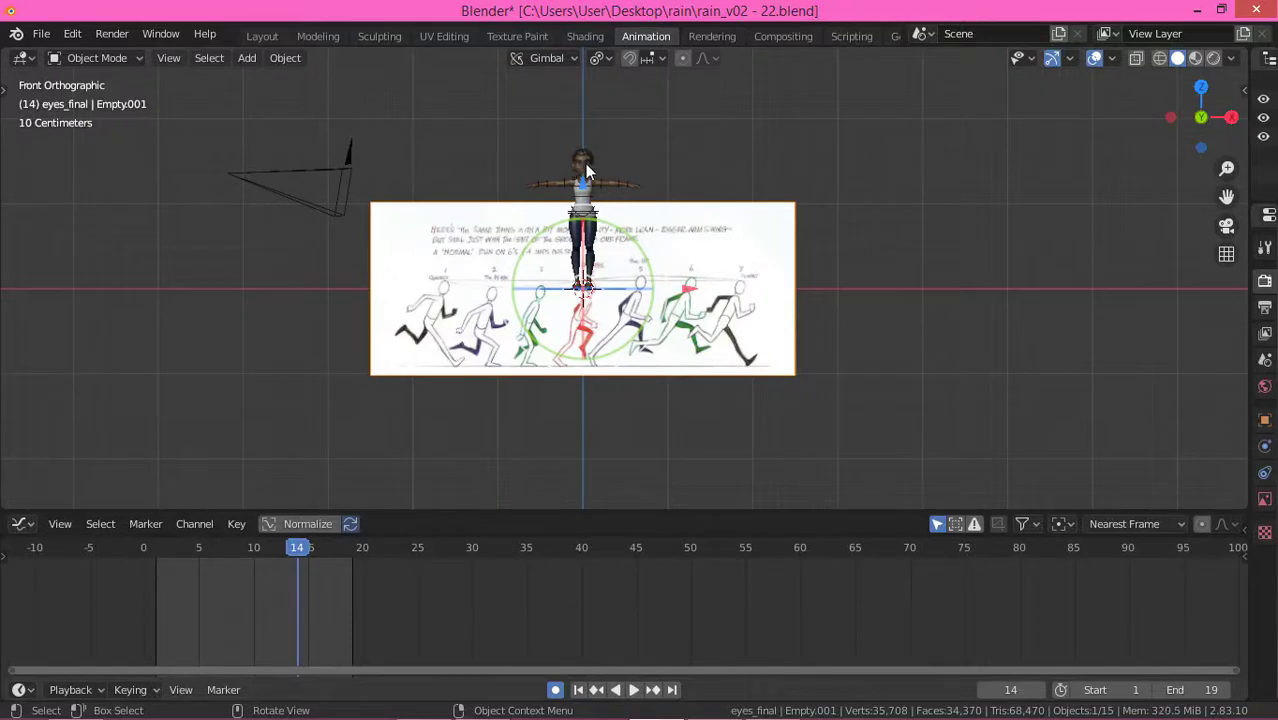
{"action": "left_click_drag", "start_coordinate": [590, 185], "coordinate": [587, 58]}
{"action": "key", "text": "s"}
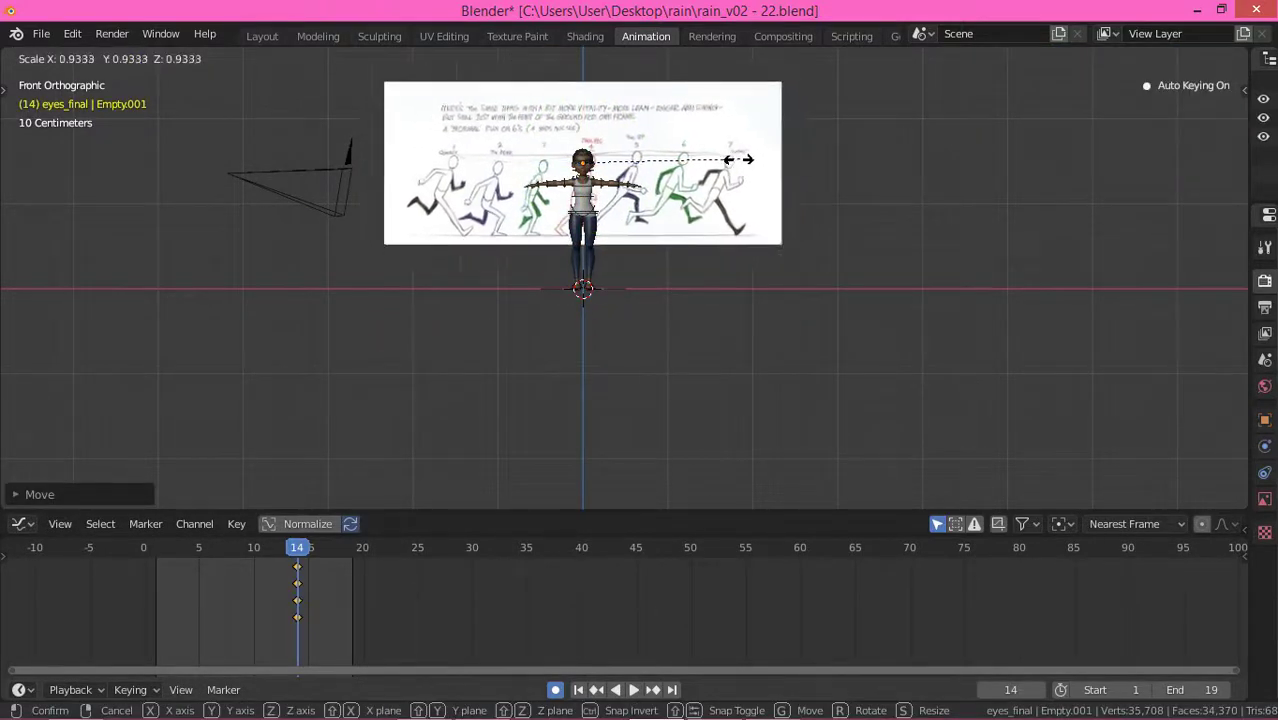
{"action": "key", "text": "Return"}
{"action": "middle_click_drag", "start_coordinate": [699, 148], "coordinate": [670, 198], "text": "shift"}
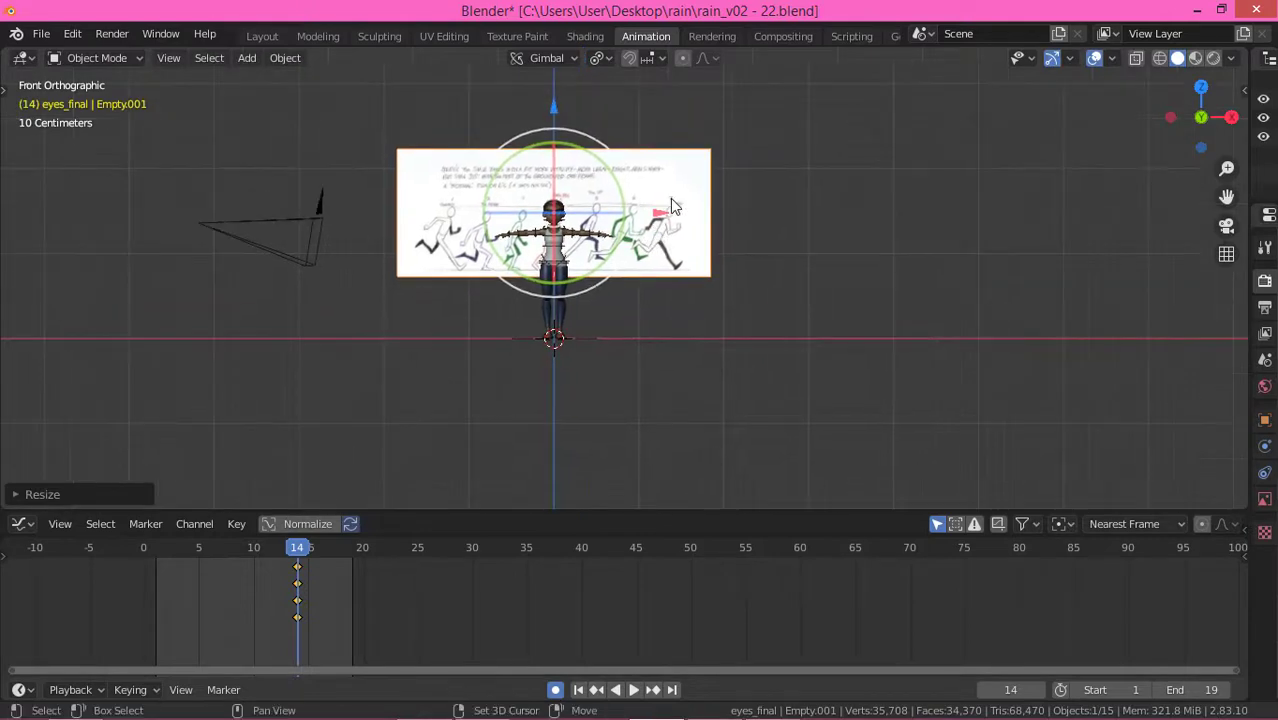
{"action": "left_click_drag", "start_coordinate": [555, 114], "coordinate": [555, 130]}
{"action": "scroll", "coordinate": [554, 235], "scroll_direction": "up", "scroll_amount": 5}
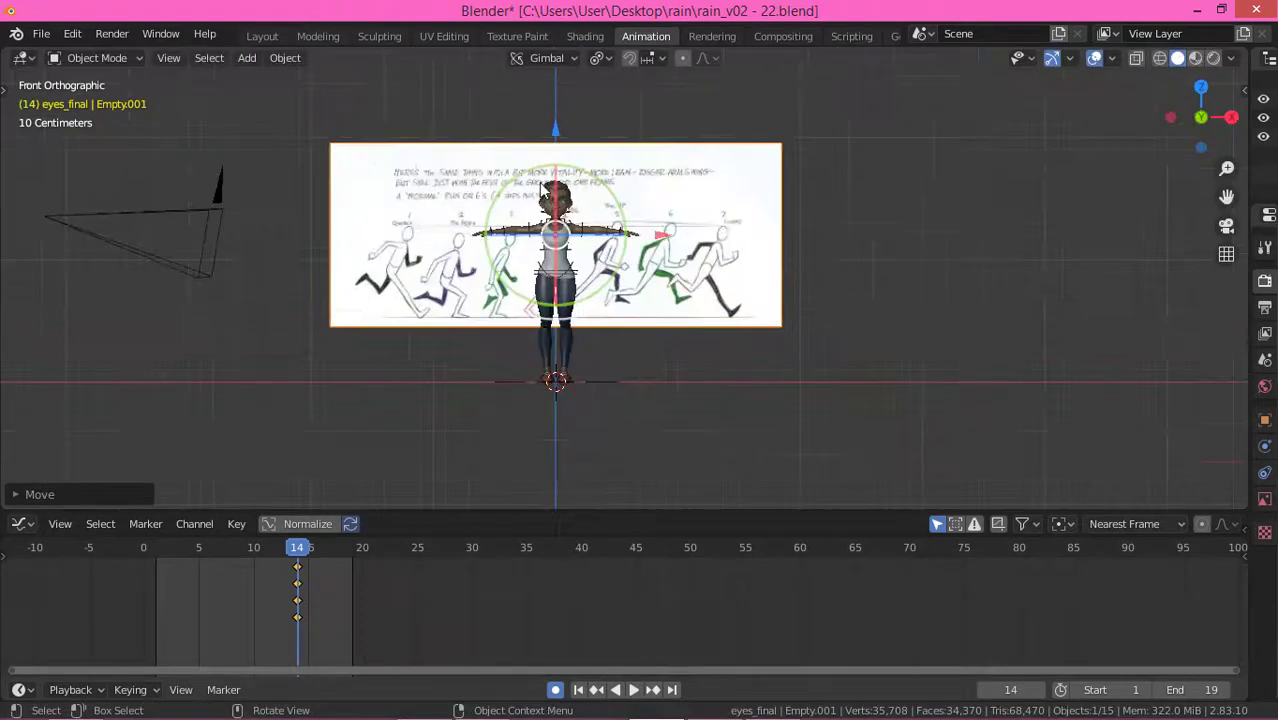
Step: Move the reference image behind the character, to about 2.46 m along the Y axis
{"action": "middle_click_drag", "start_coordinate": [548, 185], "coordinate": [527, 237]}
{"action": "scroll", "coordinate": [551, 228], "scroll_direction": "up", "scroll_amount": 2}
{"action": "scroll", "coordinate": [527, 240], "scroll_direction": "down", "scroll_amount": 7}
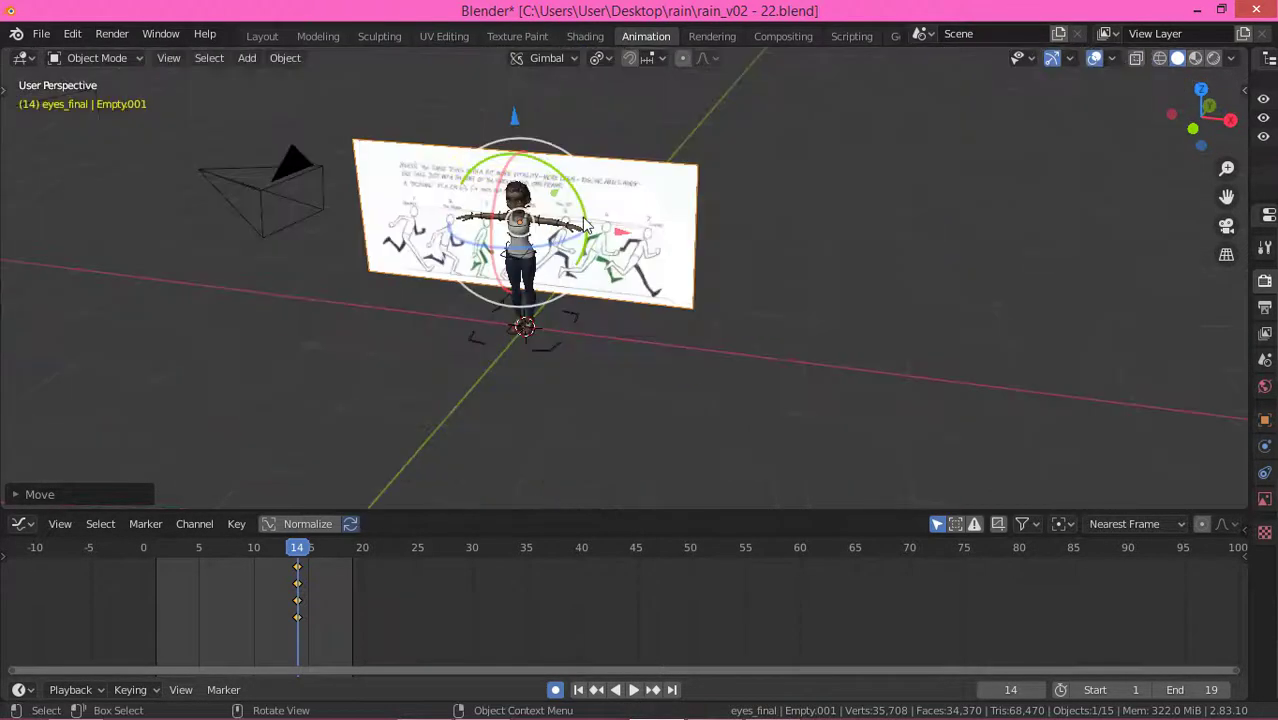
{"action": "mouse_move", "coordinate": [628, 197]}
{"action": "middle_mouse_down"}
{"action": "mouse_move", "coordinate": [610, 195]}
{"action": "mouse_move", "coordinate": [622, 196]}
{"action": "middle_mouse_up"}
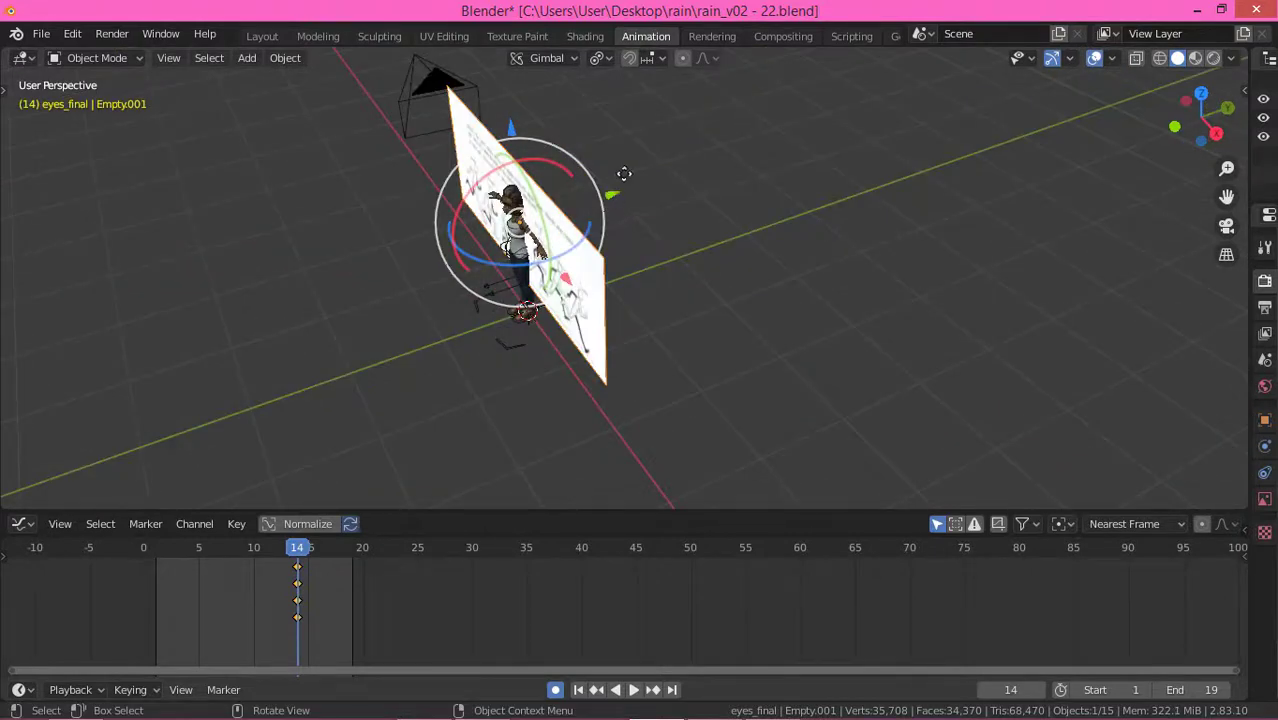
{"action": "key", "text": "g"}
{"action": "key", "text": "y"}
{"action": "left_click", "coordinate": [812, 125]}
{"action": "middle_click_drag", "start_coordinate": [812, 125], "coordinate": [661, 265]}
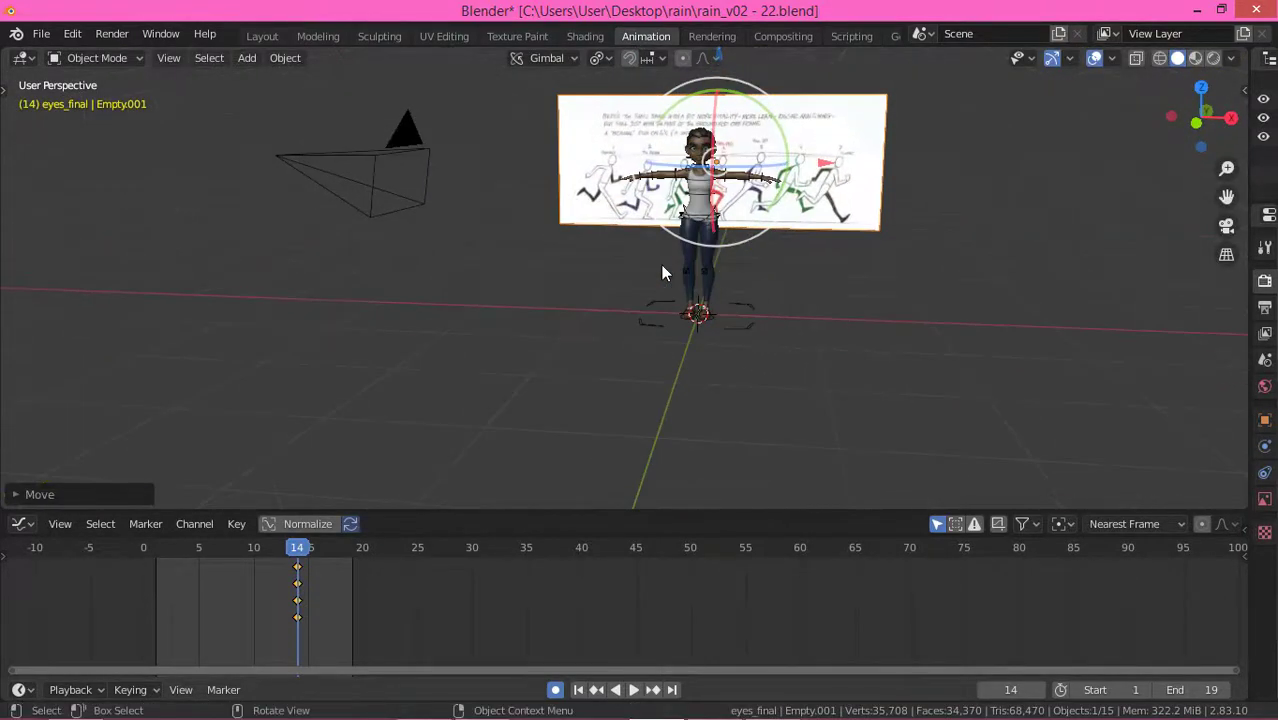
{"action": "scroll", "coordinate": [714, 207], "scroll_direction": "up", "scroll_amount": 4}
Step: Rotate the reference image by exactly -90° about the Z axis
{"action": "middle_click_drag", "start_coordinate": [714, 207], "coordinate": [611, 246]}
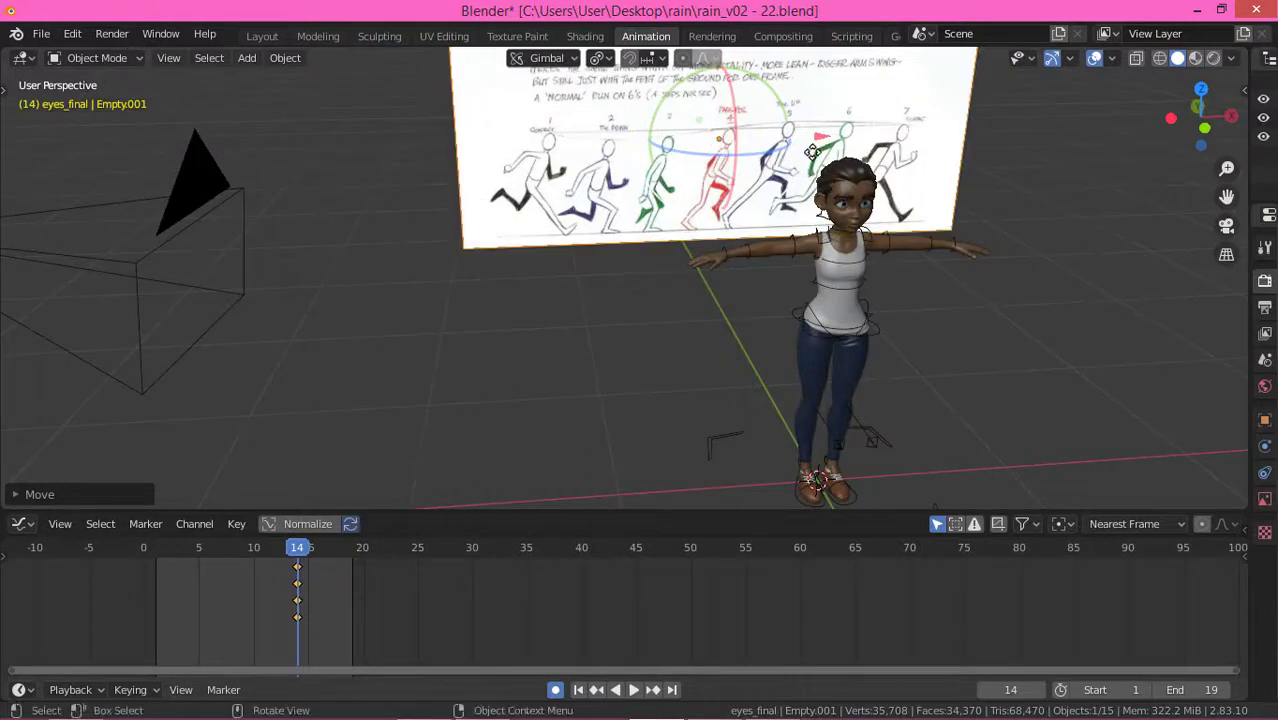
{"action": "left_click_drag", "start_coordinate": [785, 150], "coordinate": [707, 176]}
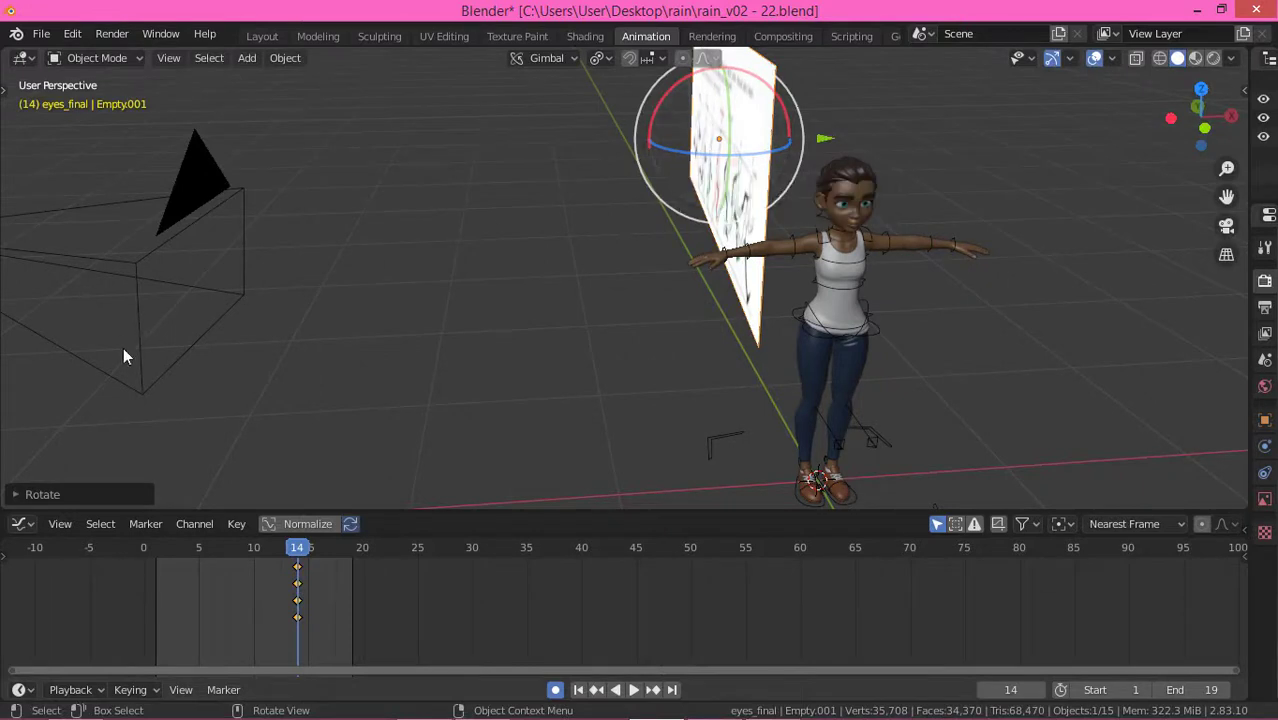
{"action": "left_click", "coordinate": [24, 494]}
{"action": "left_click", "coordinate": [197, 426]}
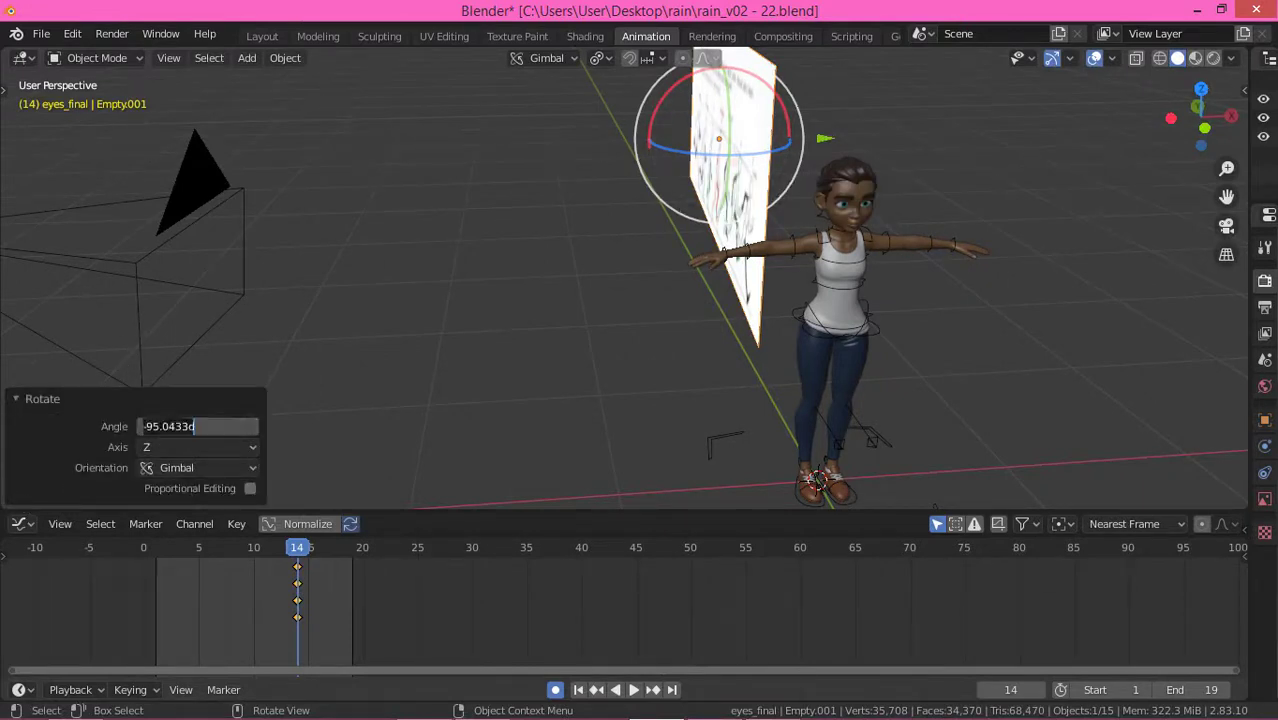
{"action": "type", "text": "-"}
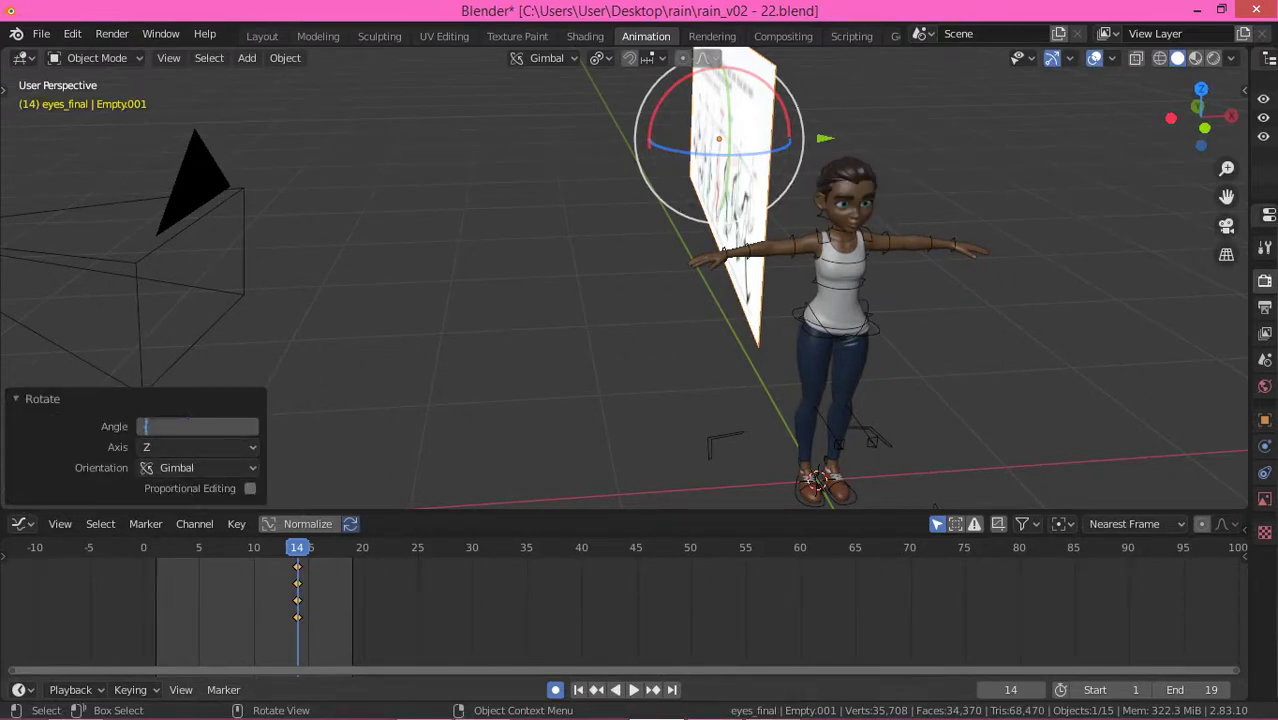
{"action": "type", "text": "90"}
{"action": "key", "text": "Return"}
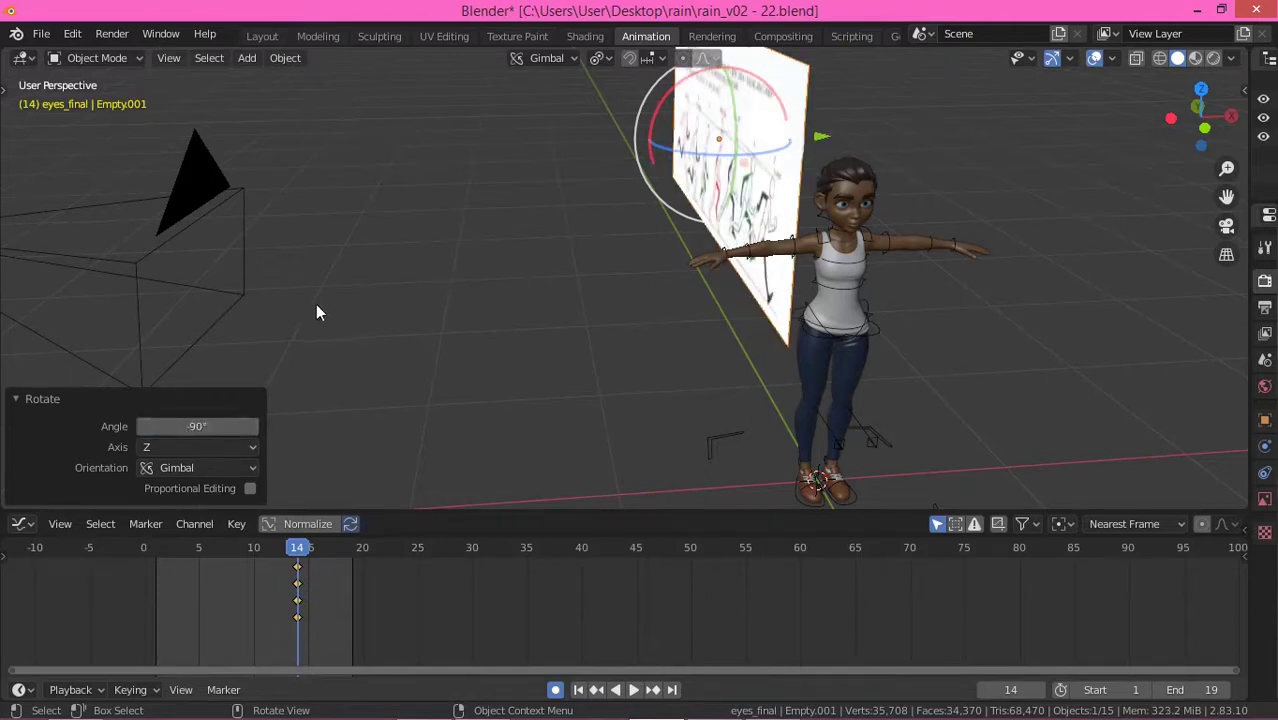
Step: Position the reference image beside the character by moving it about 2.16 m along gimbal X and 2.32 m along gimbal Y
{"action": "key", "text": "n"}
{"action": "middle_click_drag", "start_coordinate": [321, 300], "coordinate": [560, 285]}
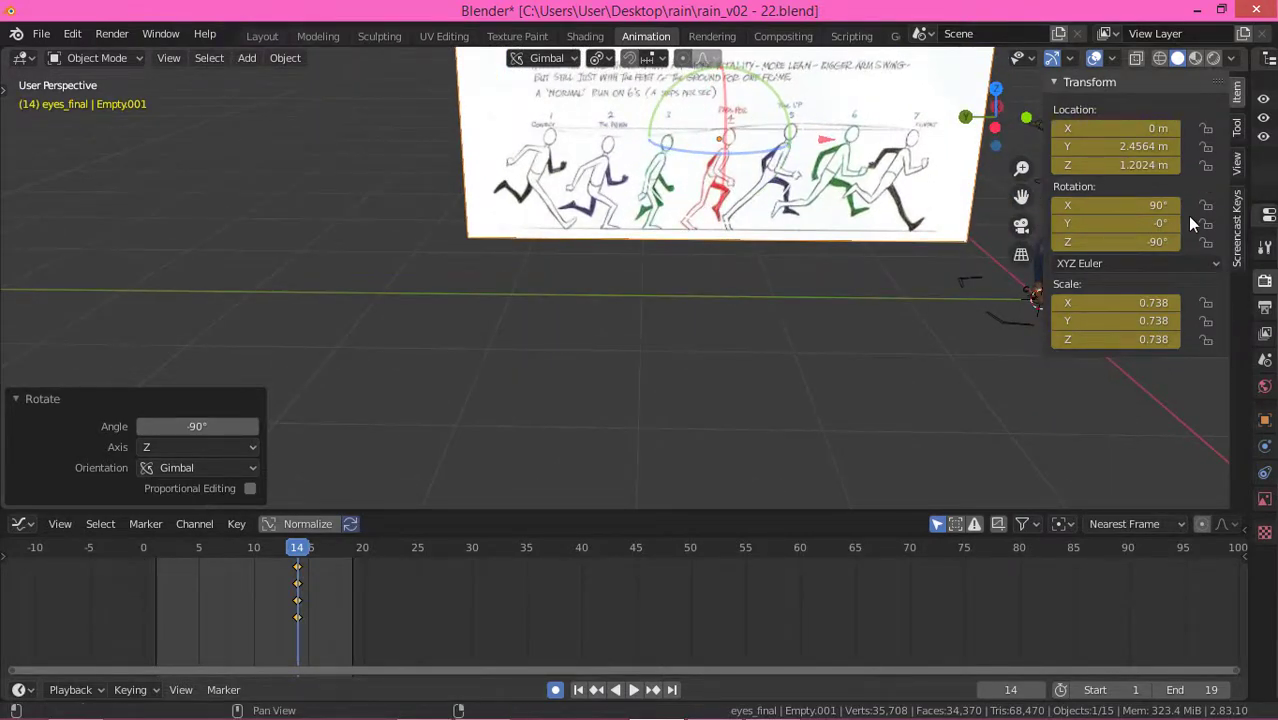
{"action": "key", "text": "n"}
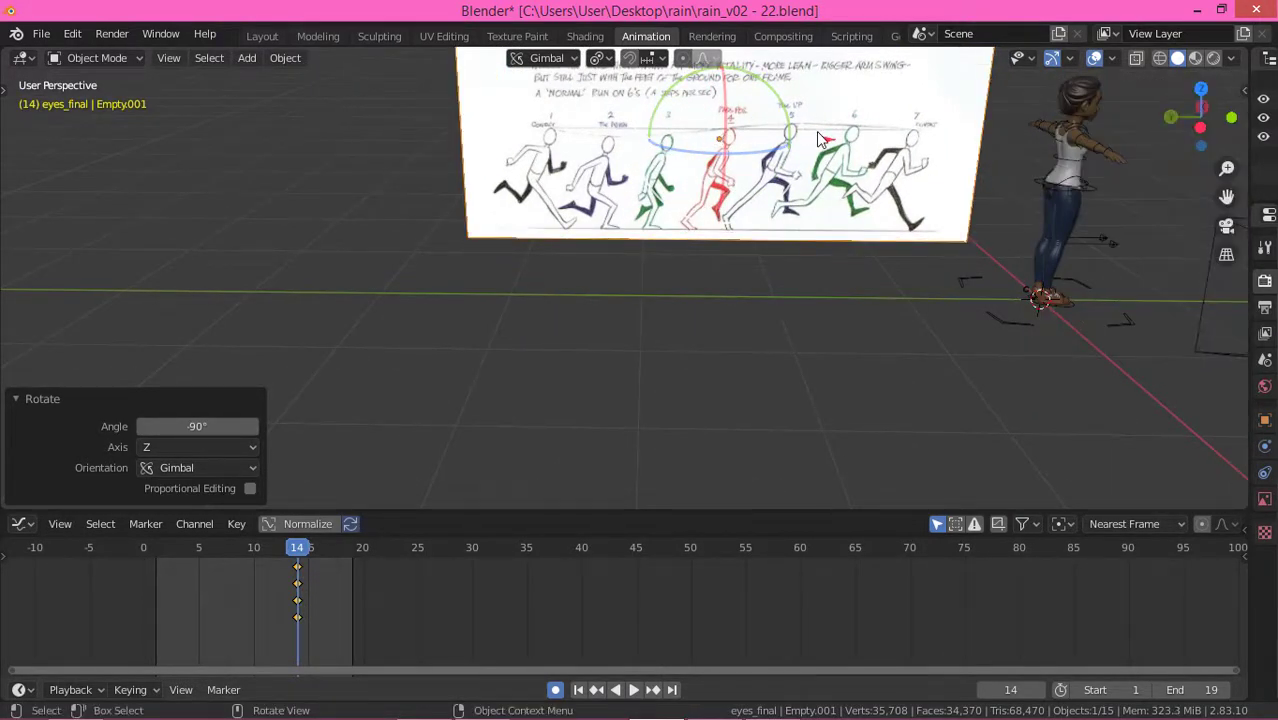
{"action": "left_click_drag", "start_coordinate": [818, 139], "coordinate": [1120, 150]}
{"action": "middle_click_drag", "start_coordinate": [998, 242], "coordinate": [726, 371], "text": "shift"}
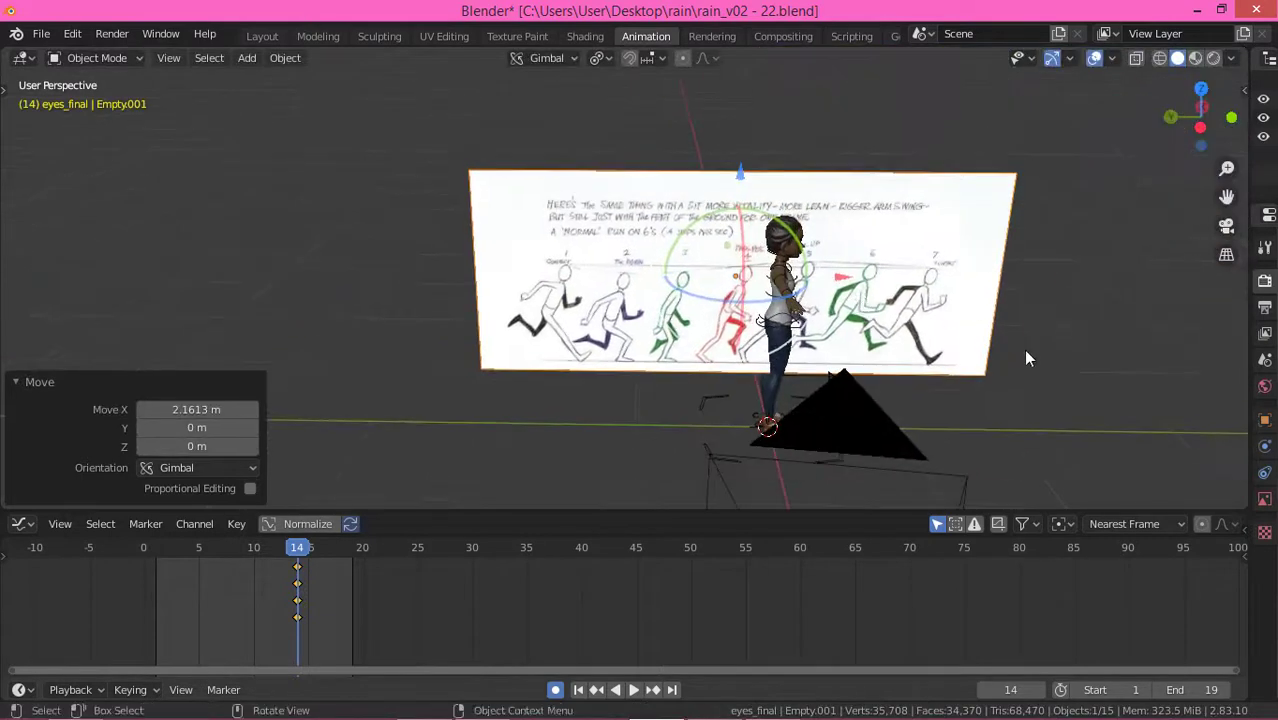
{"action": "middle_click_drag", "start_coordinate": [1026, 351], "coordinate": [771, 366]}
{"action": "left_click_drag", "start_coordinate": [850, 288], "coordinate": [1224, 318]}
{"action": "middle_click_drag", "start_coordinate": [751, 403], "coordinate": [643, 323]}
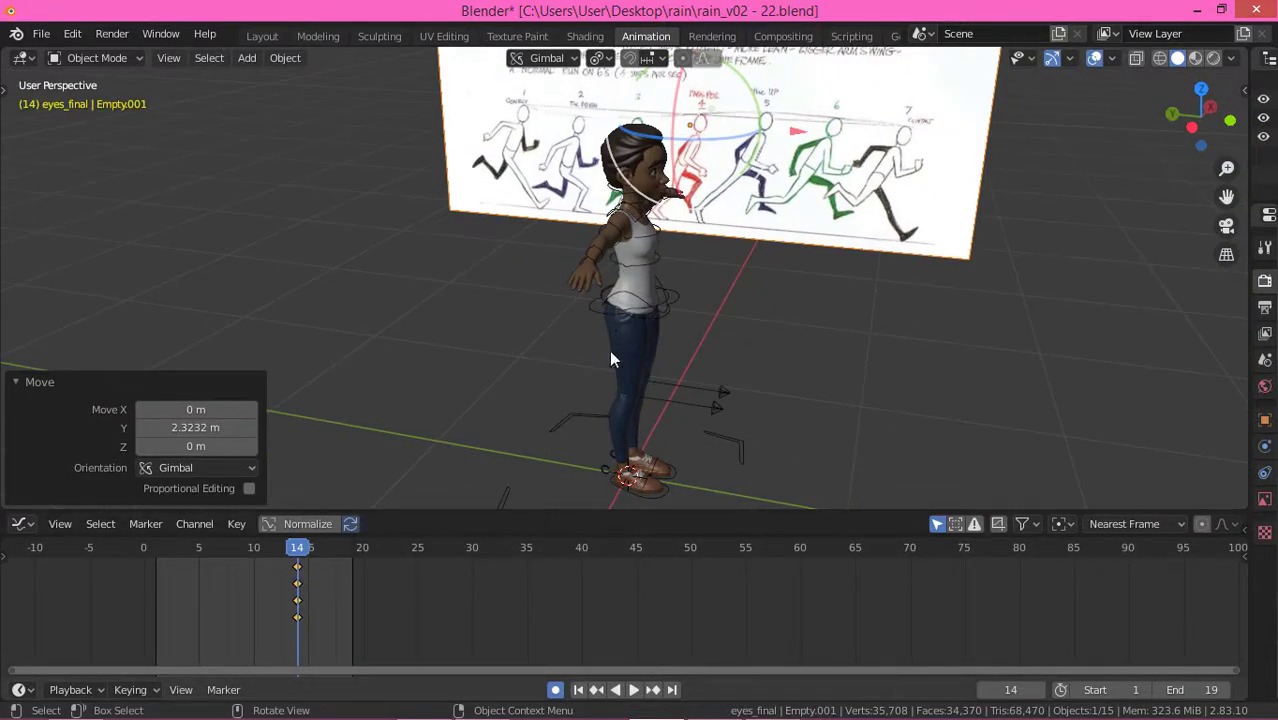
Step: Select the character rig and return it to Pose Mode in a side-on view with the reference behind
{"action": "left_click", "coordinate": [579, 415]}
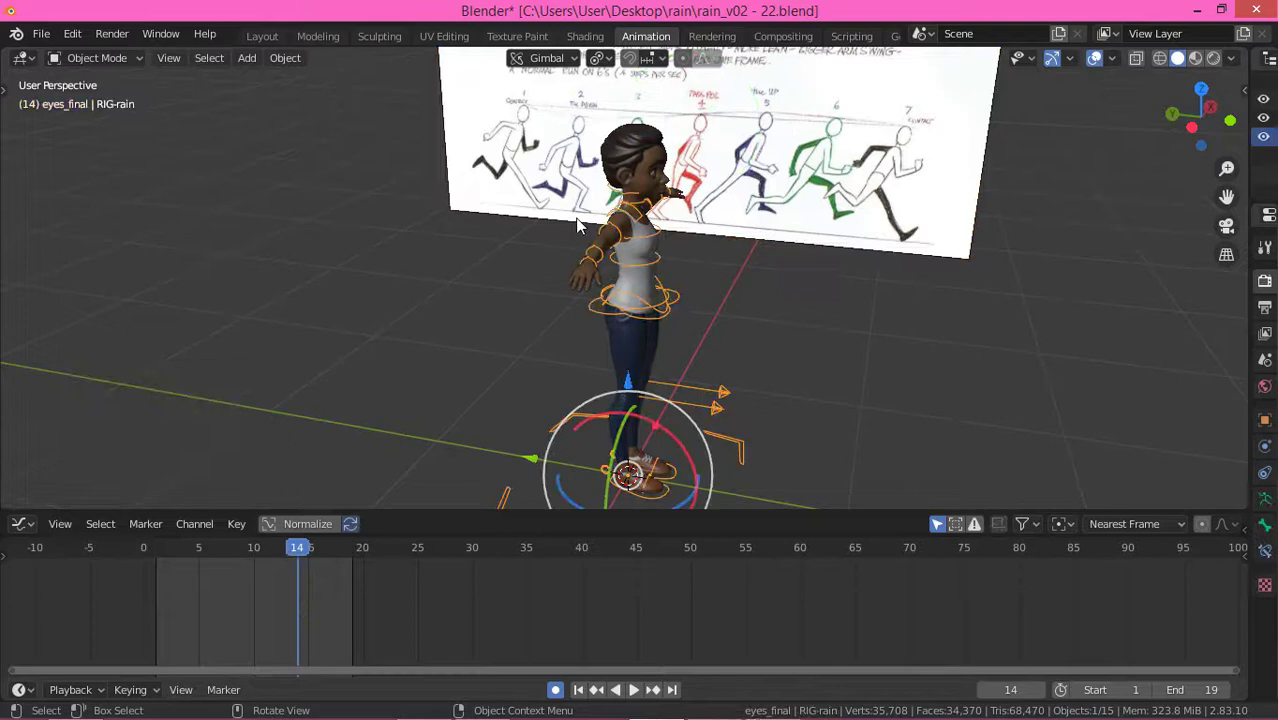
{"action": "left_click", "coordinate": [72, 58]}
{"action": "left_click", "coordinate": [94, 121]}
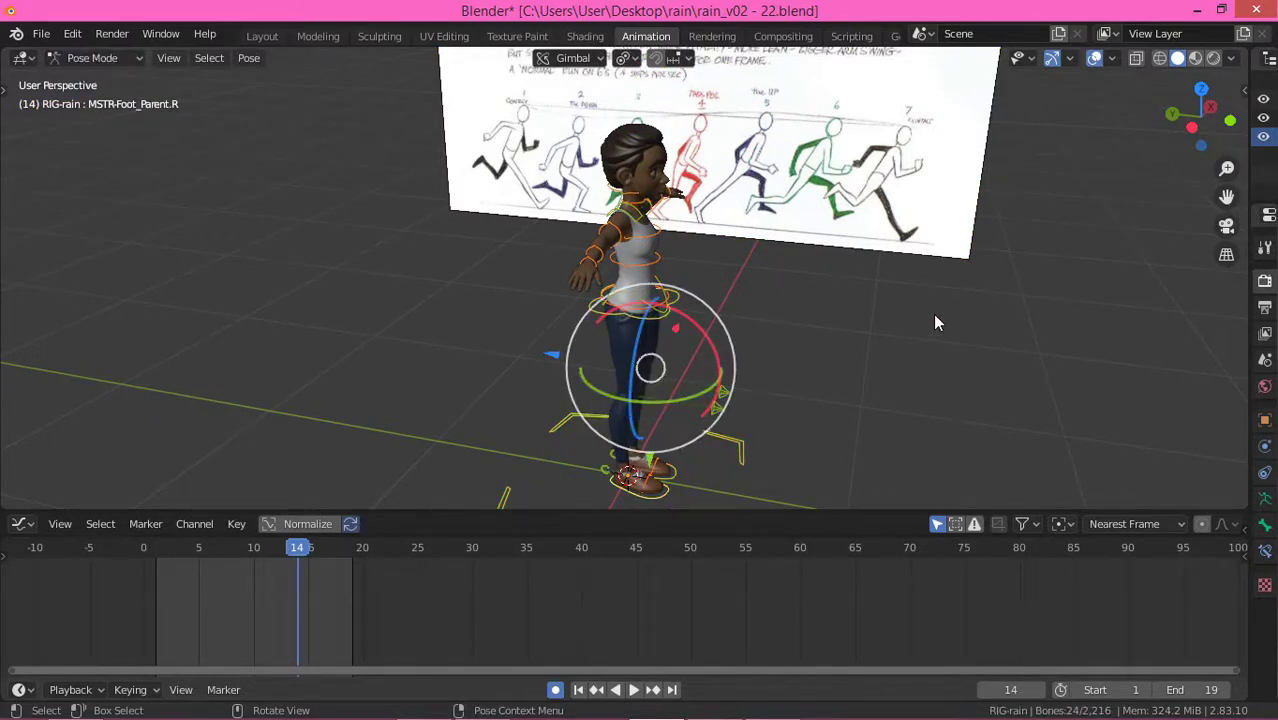
{"action": "middle_click_drag", "start_coordinate": [935, 322], "coordinate": [460, 325]}
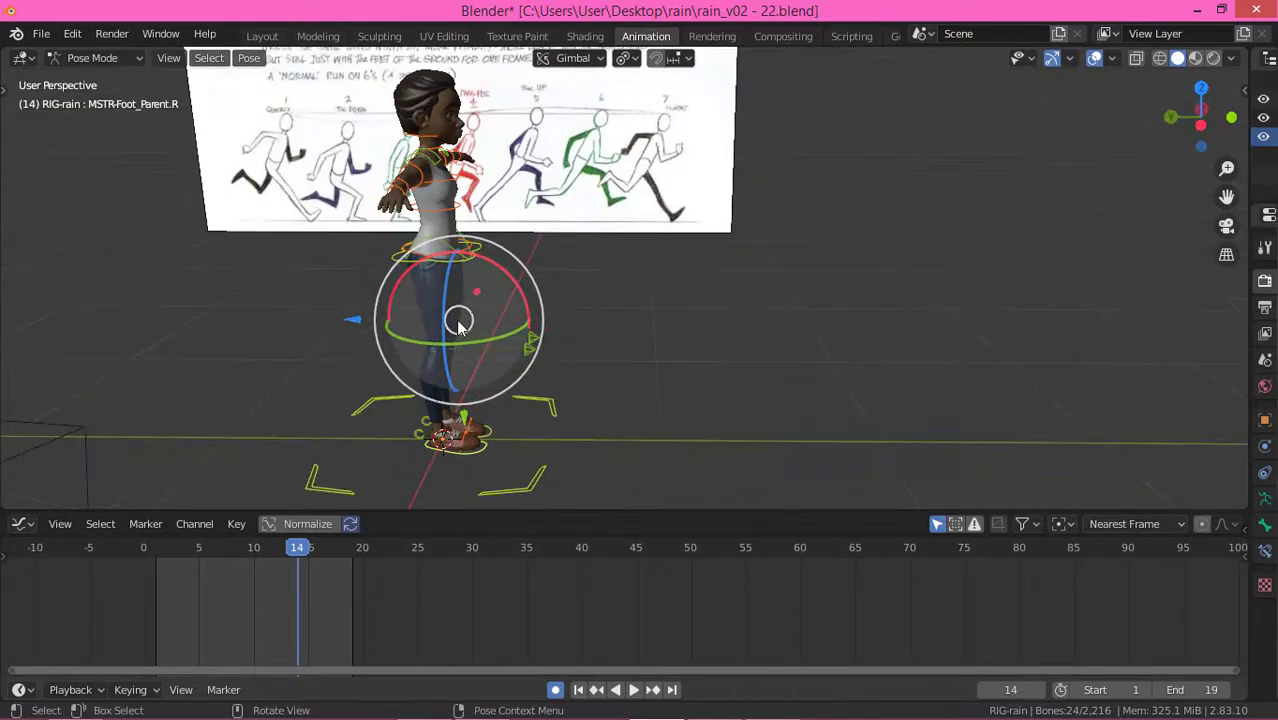
Step: Move the right foot's parent control forward along its Z axis to start the stride at frame 14
{"action": "key", "text": "ctrl+z"}
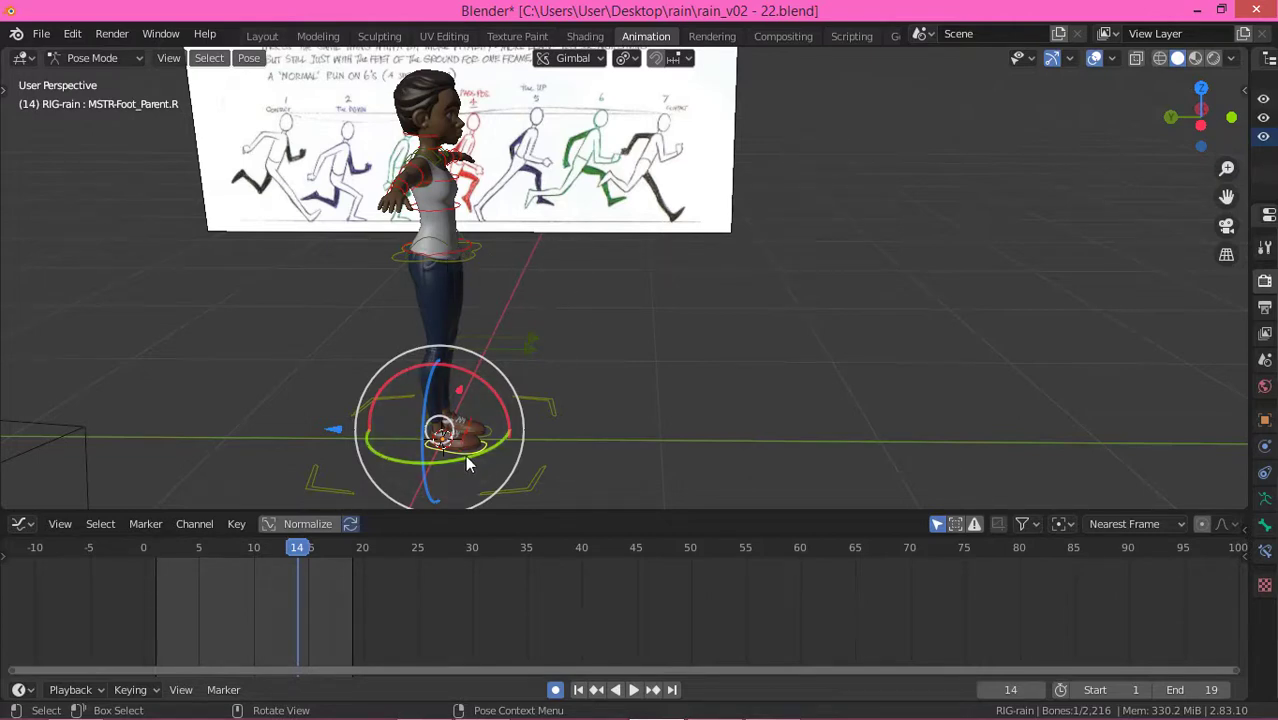
{"action": "key", "text": "g"}
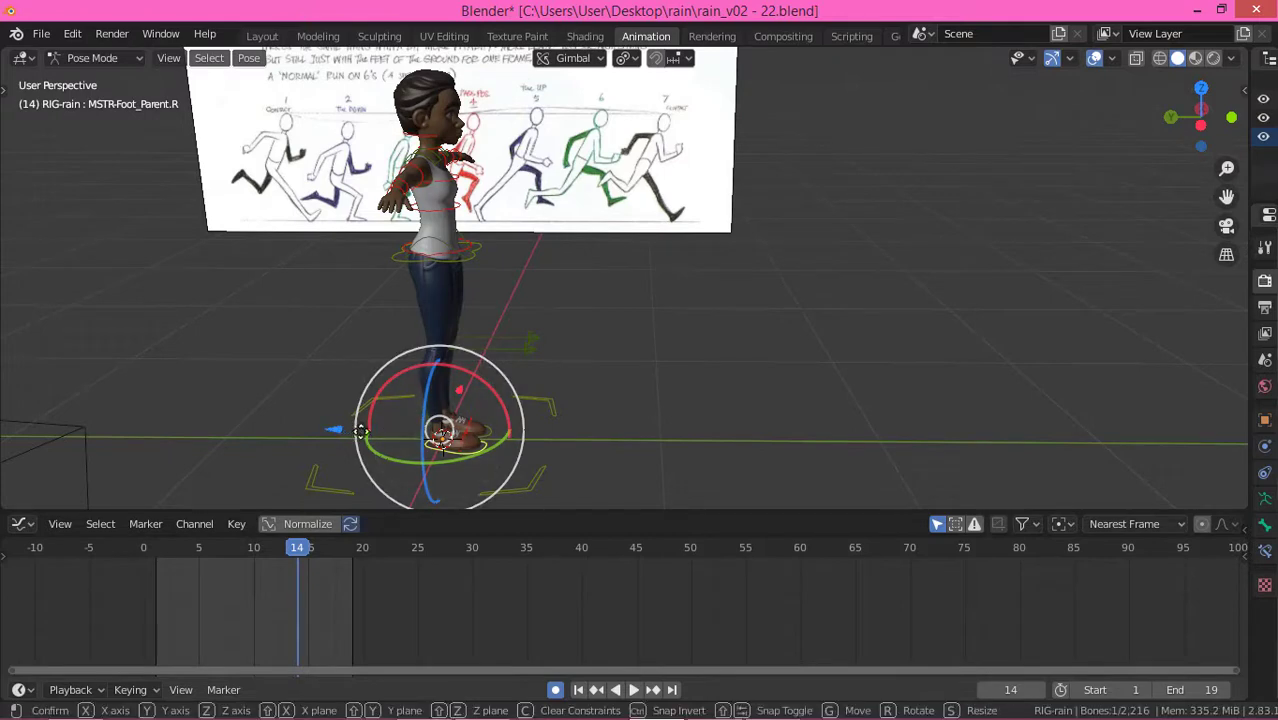
{"action": "key", "text": "z"}
{"action": "left_click", "coordinate": [398, 257]}
Step: Lower the pelvis parent control by about 0.069 m along its gimbal Y axis
{"action": "left_click", "coordinate": [404, 258]}
{"action": "middle_click_drag", "start_coordinate": [408, 266], "coordinate": [451, 200]}
{"action": "left_click_drag", "start_coordinate": [436, 147], "coordinate": [438, 172]}
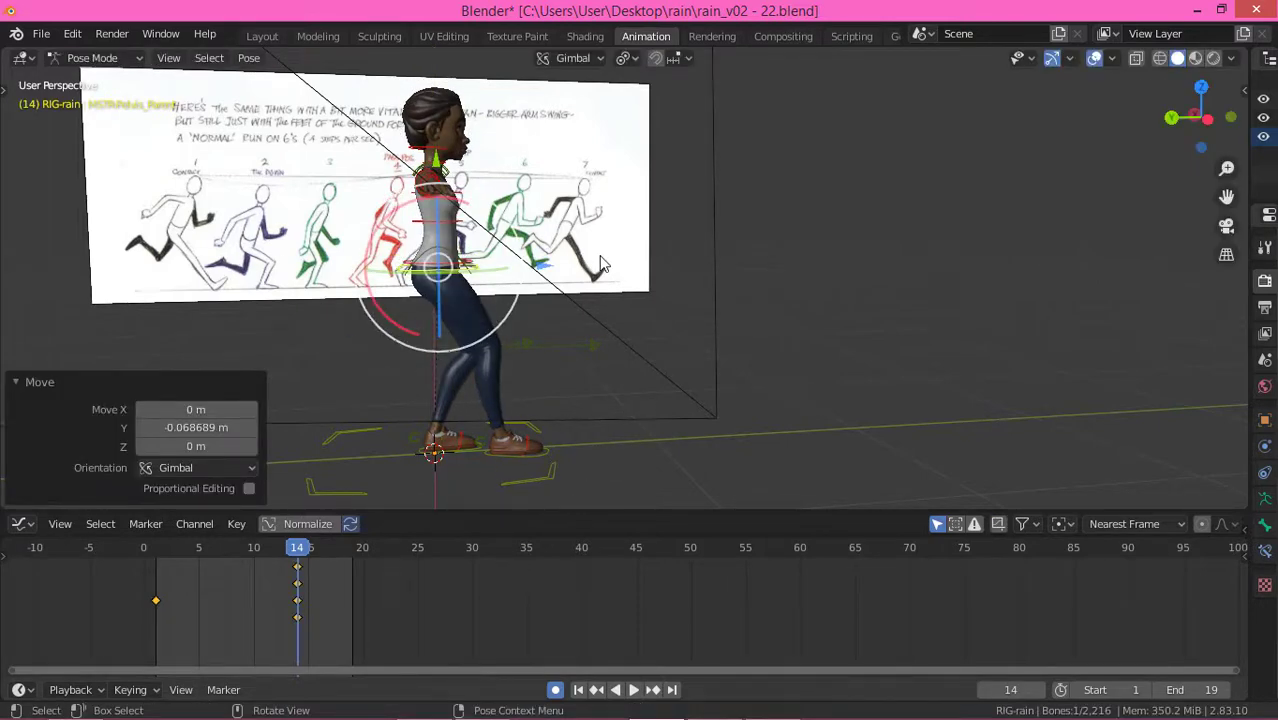
{"action": "middle_click_drag", "start_coordinate": [600, 265], "coordinate": [570, 275]}
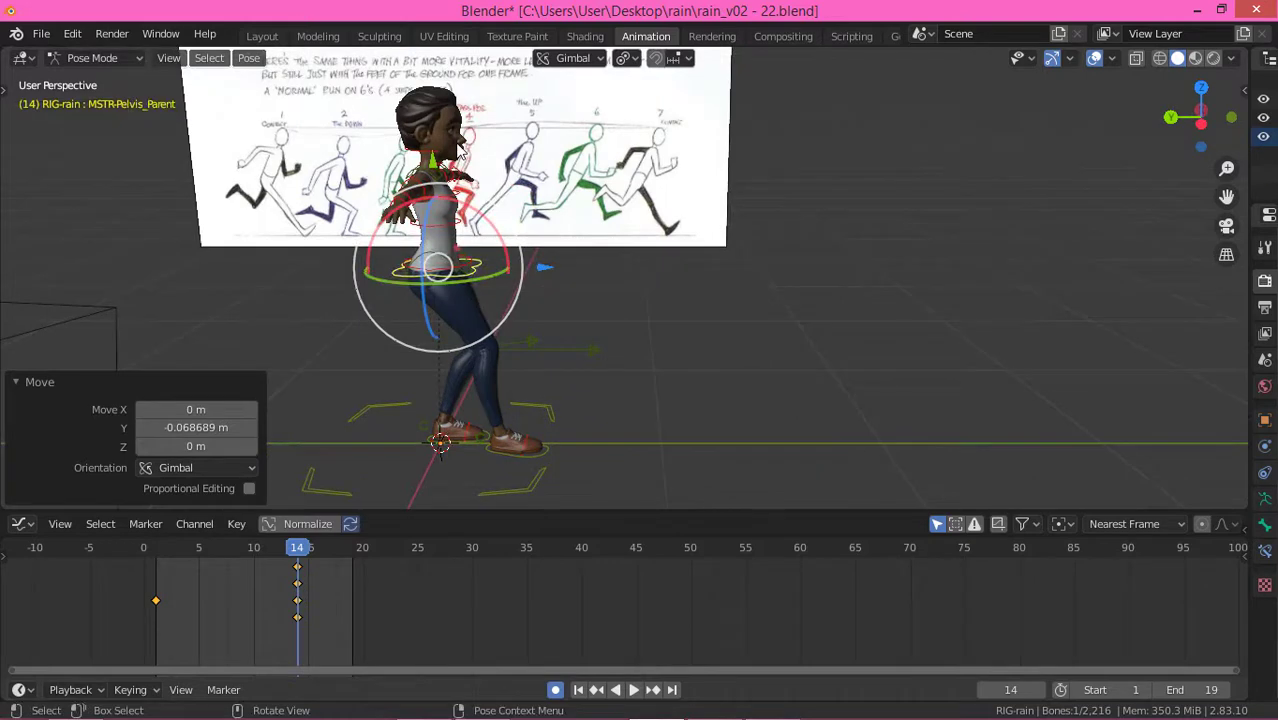
Step: Align the view to a left orthographic view with the reference behind the rig, and switch to Object Mode
{"action": "middle_click_drag", "start_coordinate": [470, 98], "coordinate": [470, 107]}
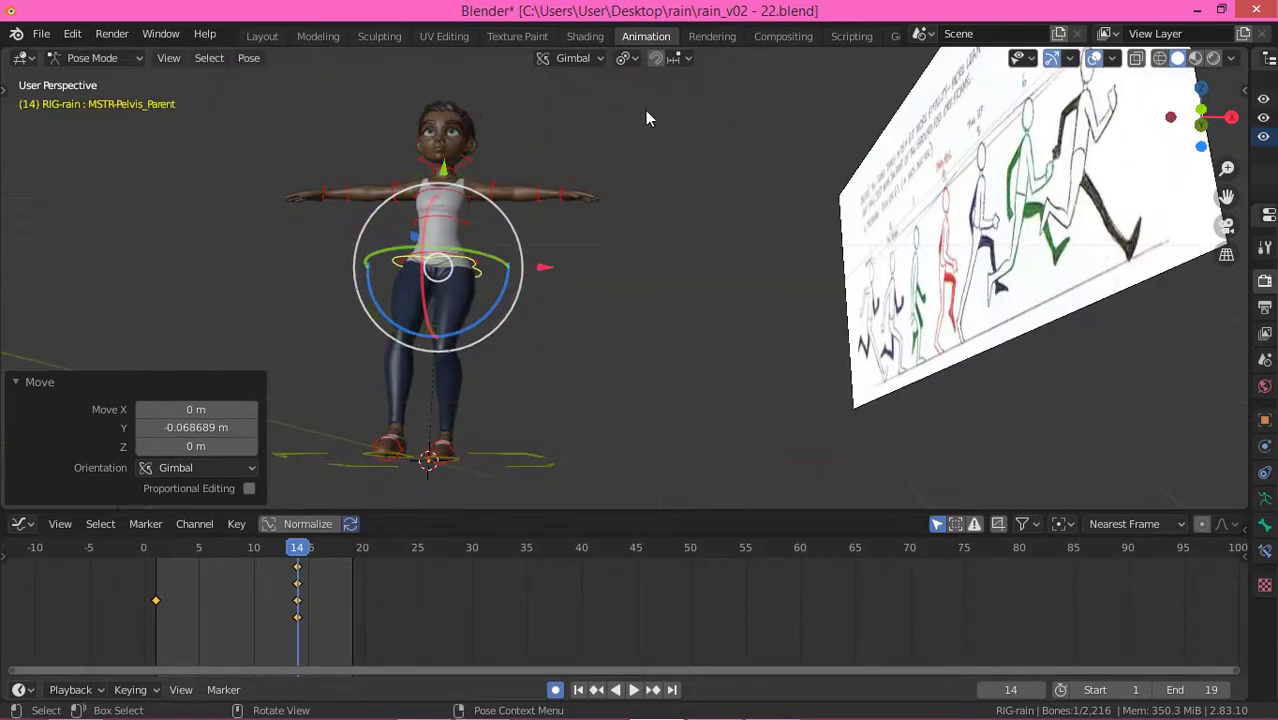
{"action": "key", "text": "KP_1"}
{"action": "middle_click_drag", "start_coordinate": [670, 180], "coordinate": [705, 181]}
{"action": "key", "text": "KP_1"}
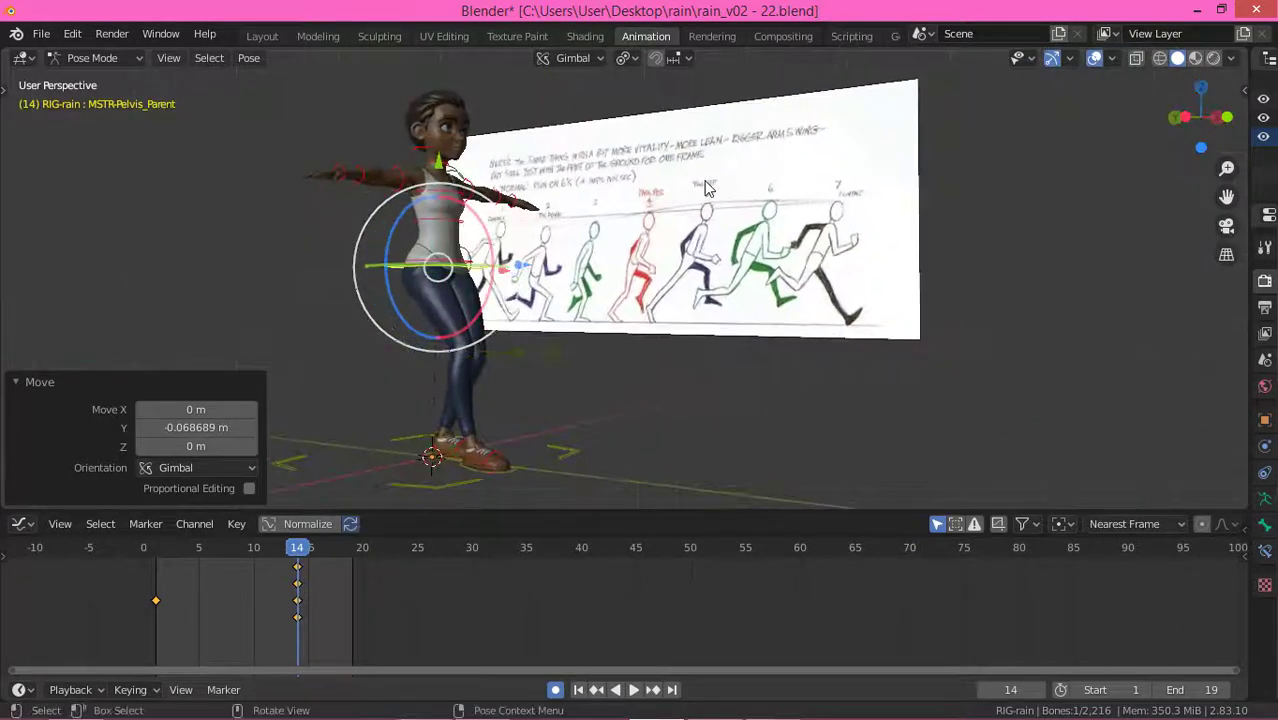
{"action": "key", "text": "KP_3"}
{"action": "key", "text": "ctrl+KP_3"}
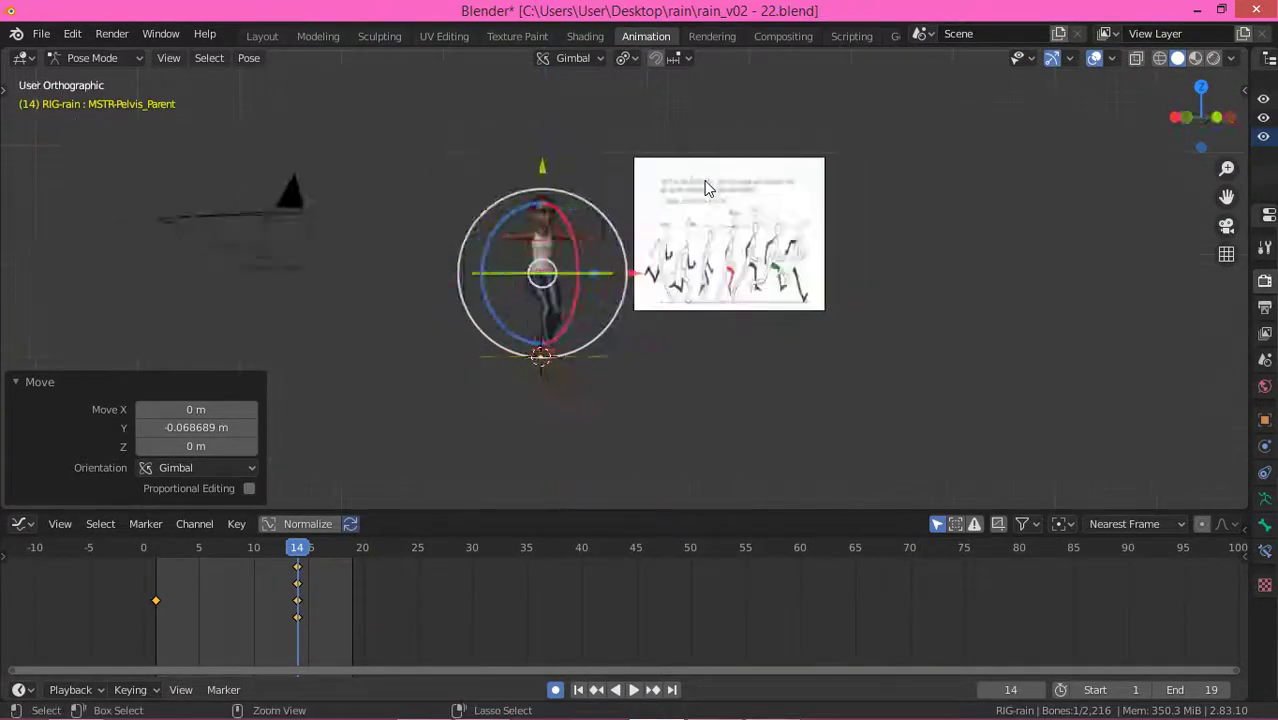
{"action": "scroll", "coordinate": [365, 237], "scroll_direction": "up", "scroll_amount": 3}
{"action": "scroll", "coordinate": [497, 265], "scroll_direction": "up", "scroll_amount": 3}
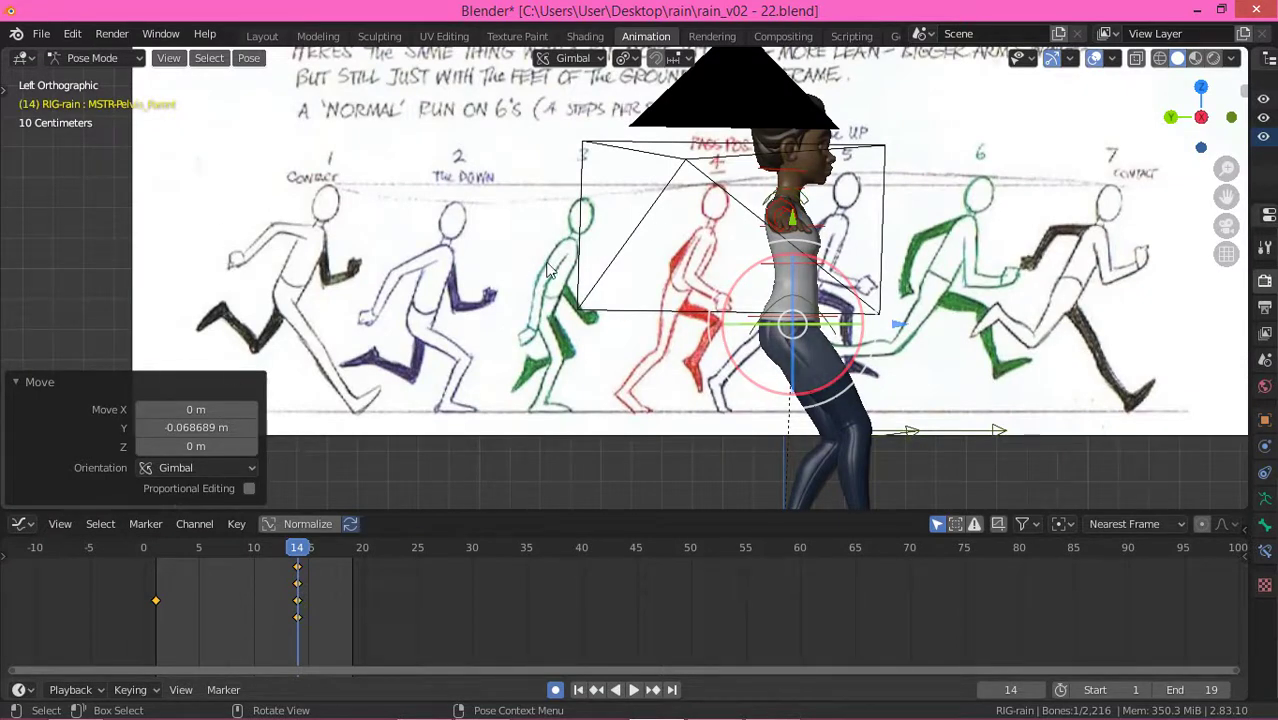
{"action": "left_click", "coordinate": [98, 59]}
{"action": "left_click", "coordinate": [101, 80]}
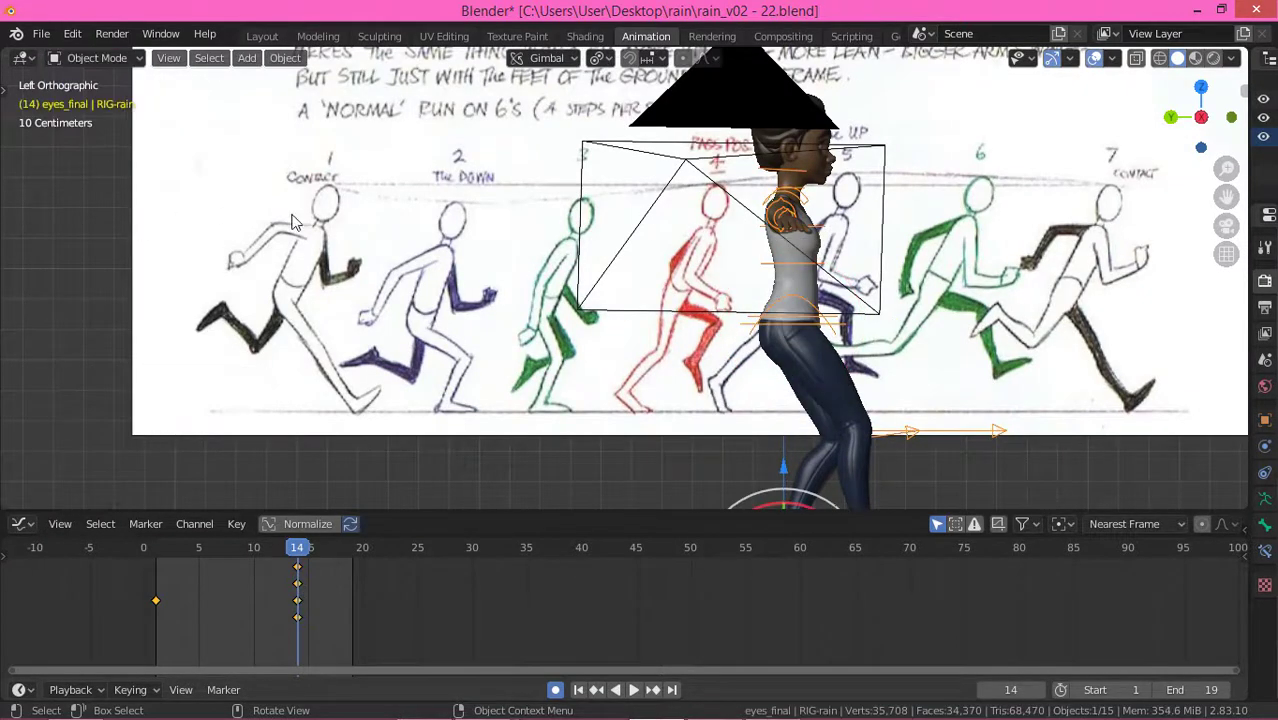
Step: Annotate the head path and the hip path across the seven running poses on the reference image
{"action": "key", "text": "n"}
{"action": "key", "text": "n"}
{"action": "key", "text": "t"}
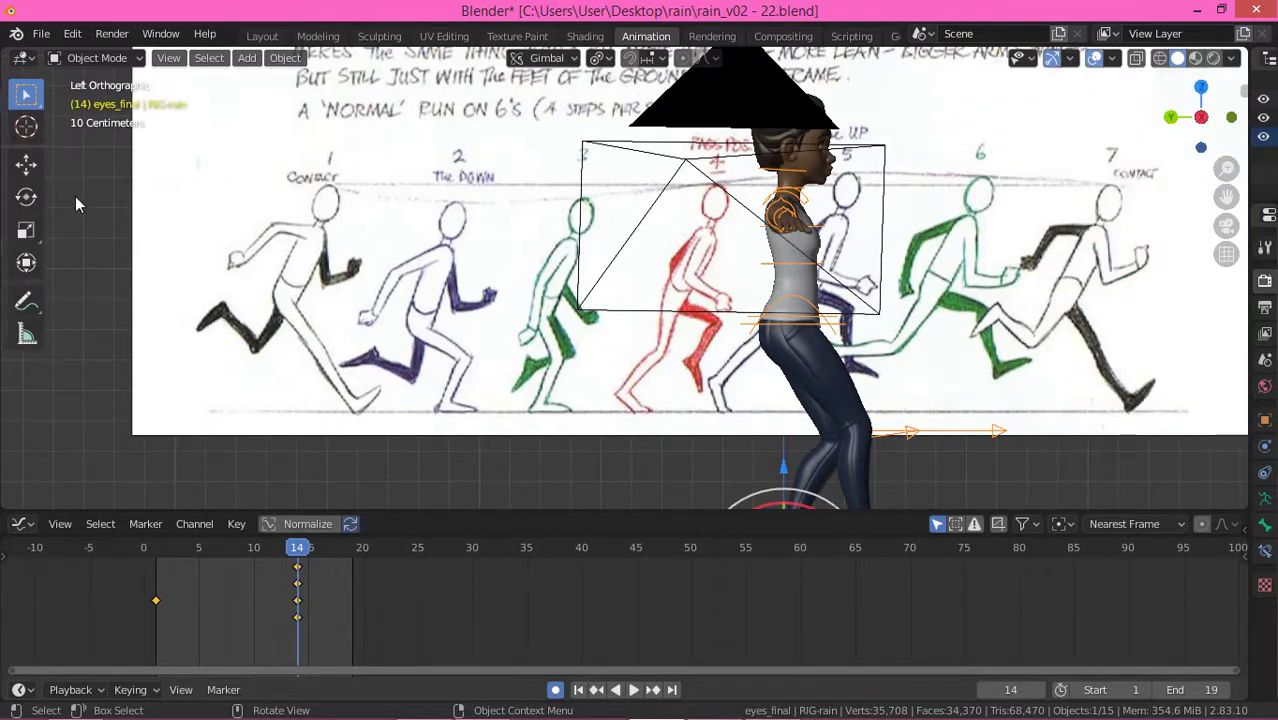
{"action": "left_click", "coordinate": [26, 301]}
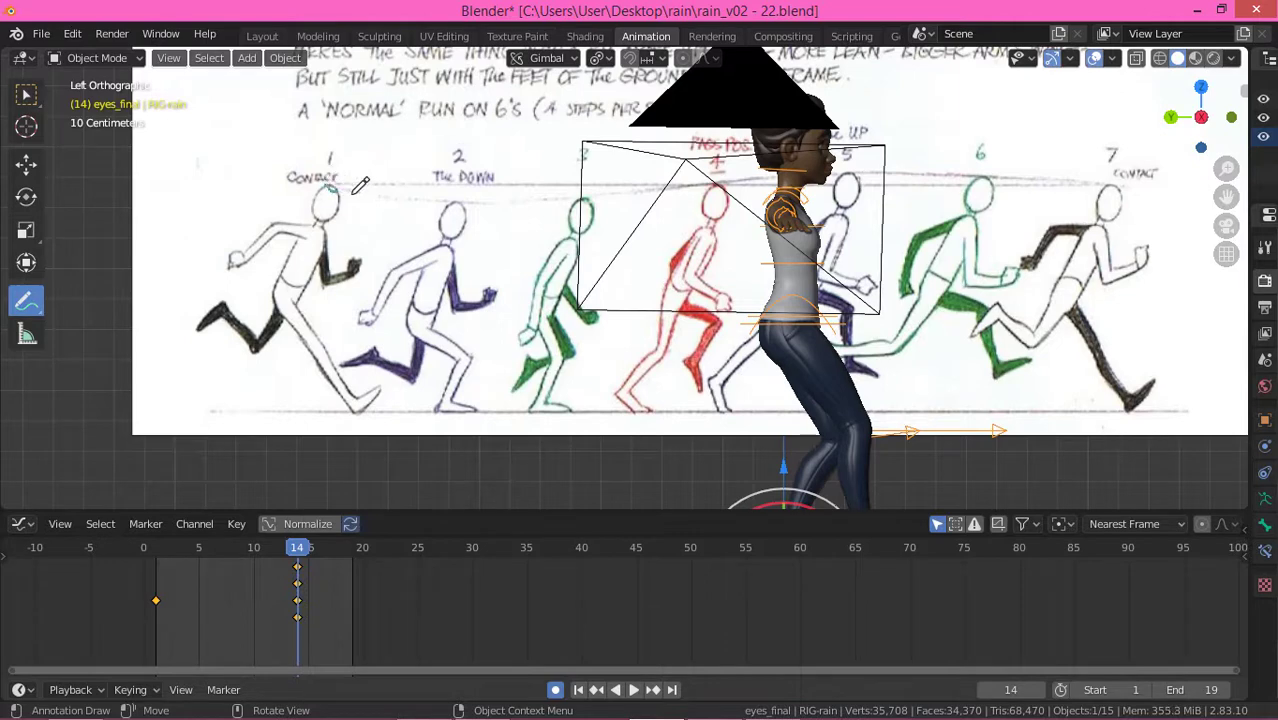
{"action": "left_click_drag", "start_coordinate": [354, 192], "coordinate": [407, 196]}
{"action": "mouse_move", "coordinate": [444, 198]}
{"action": "left_mouse_down"}
{"action": "mouse_move", "coordinate": [547, 203]}
{"action": "mouse_move", "coordinate": [806, 170]}
{"action": "mouse_move", "coordinate": [956, 178]}
{"action": "left_mouse_up"}
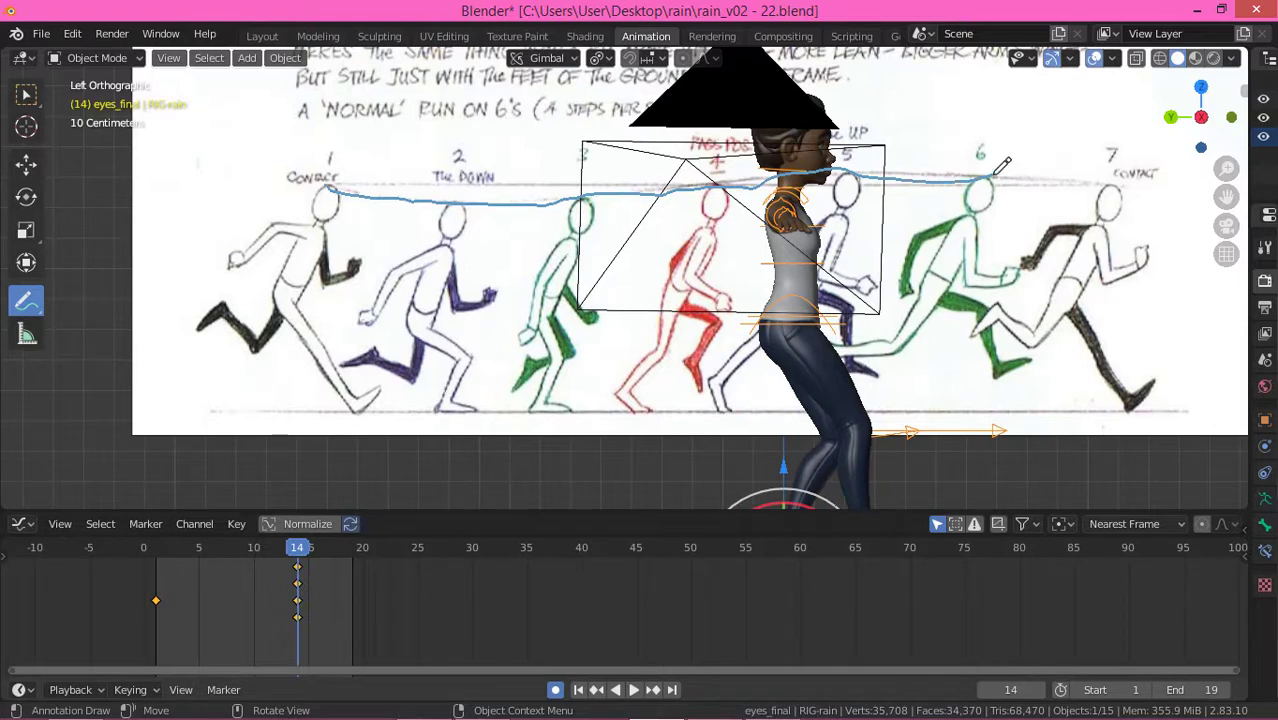
{"action": "left_click_drag", "start_coordinate": [1012, 174], "coordinate": [1142, 187]}
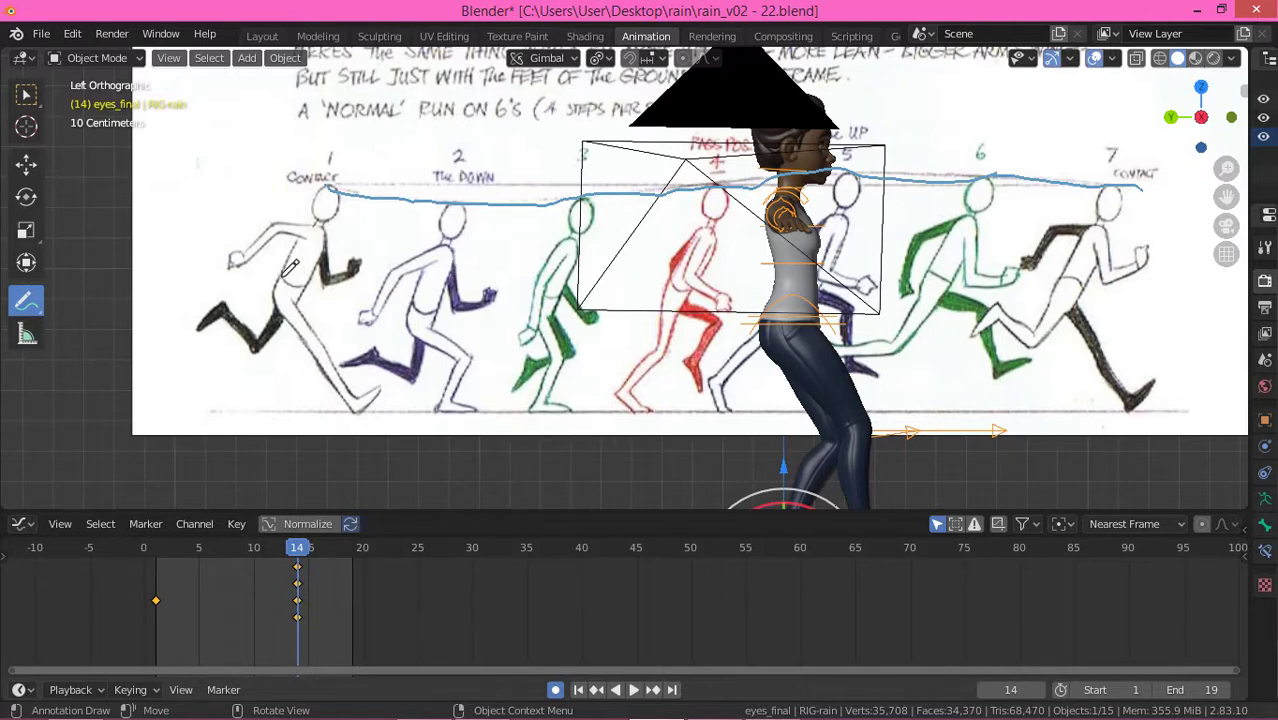
{"action": "mouse_move", "coordinate": [294, 282]}
{"action": "left_mouse_down"}
{"action": "mouse_move", "coordinate": [472, 306]}
{"action": "mouse_move", "coordinate": [644, 268]}
{"action": "mouse_move", "coordinate": [708, 292]}
{"action": "mouse_move", "coordinate": [920, 268]}
{"action": "mouse_move", "coordinate": [1070, 274]}
{"action": "mouse_move", "coordinate": [1132, 292]}
{"action": "left_mouse_up"}
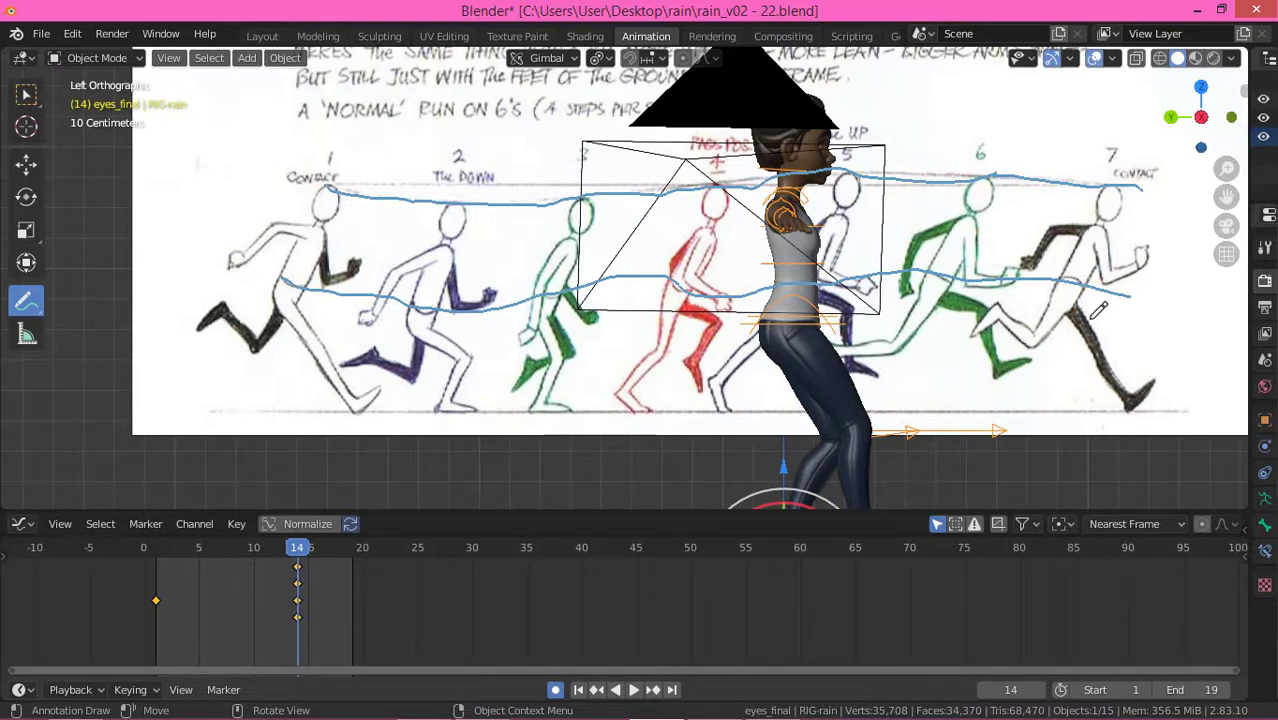
Step: Remove the annotations drawn over the reference image and return to the Select Box tool
{"action": "key", "text": "n"}
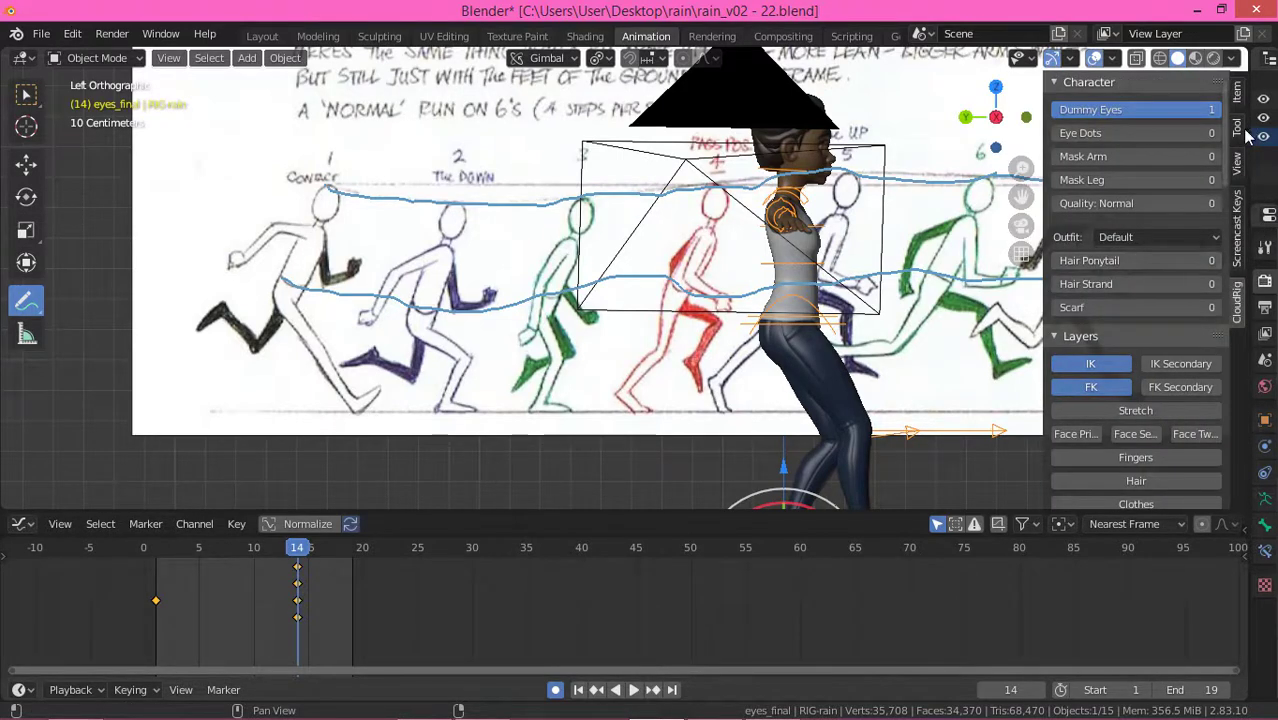
{"action": "left_click", "coordinate": [1237, 165]}
{"action": "scroll", "coordinate": [1140, 360], "scroll_direction": "down", "scroll_amount": 3}
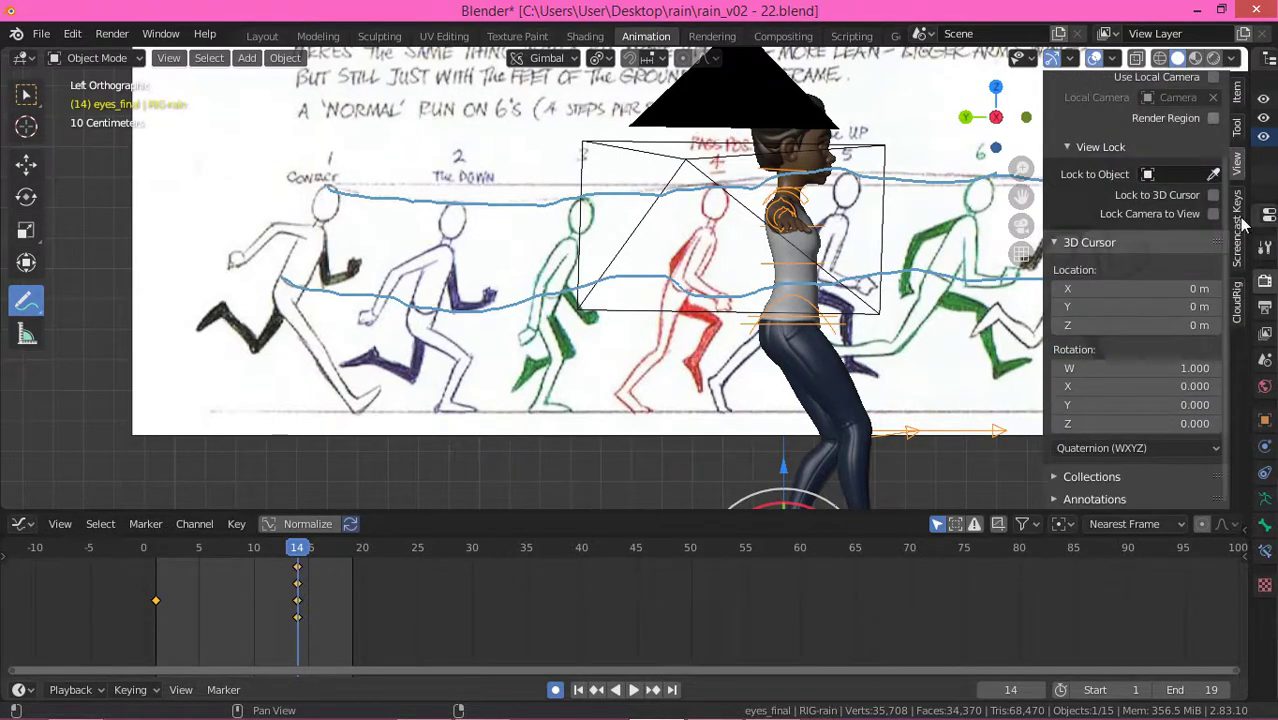
{"action": "left_click", "coordinate": [1094, 499]}
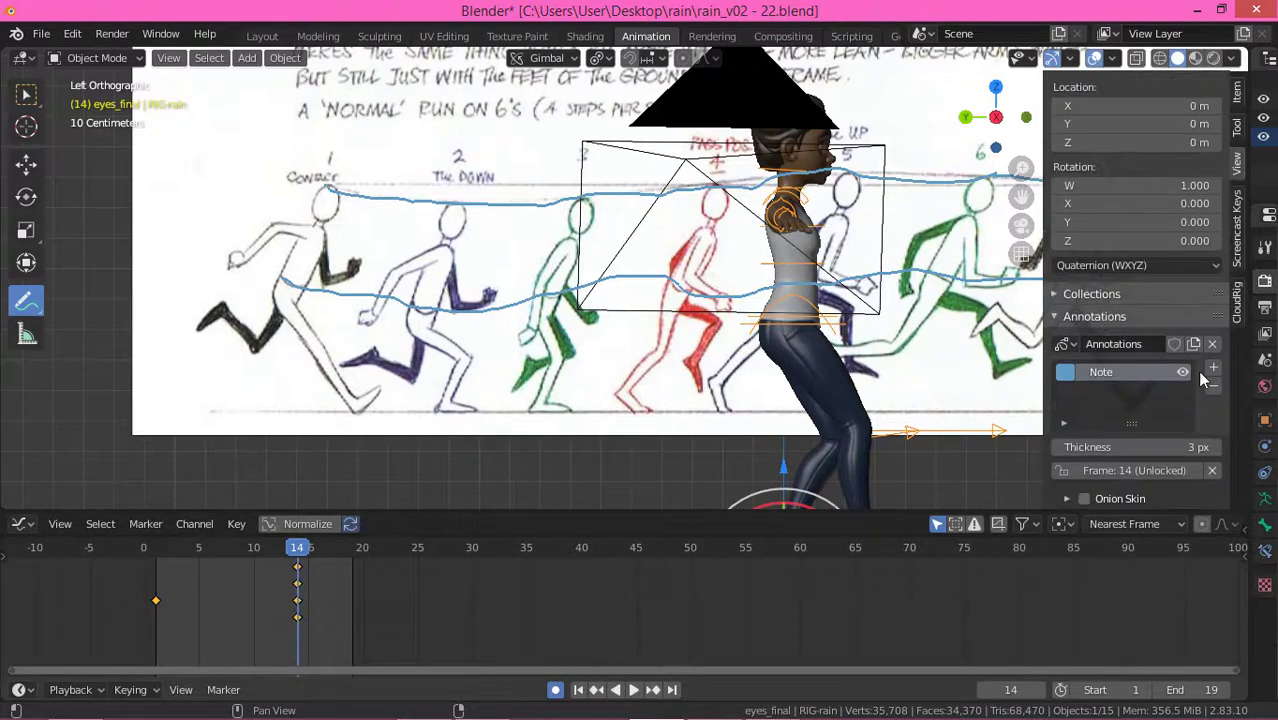
{"action": "left_click", "coordinate": [1212, 344]}
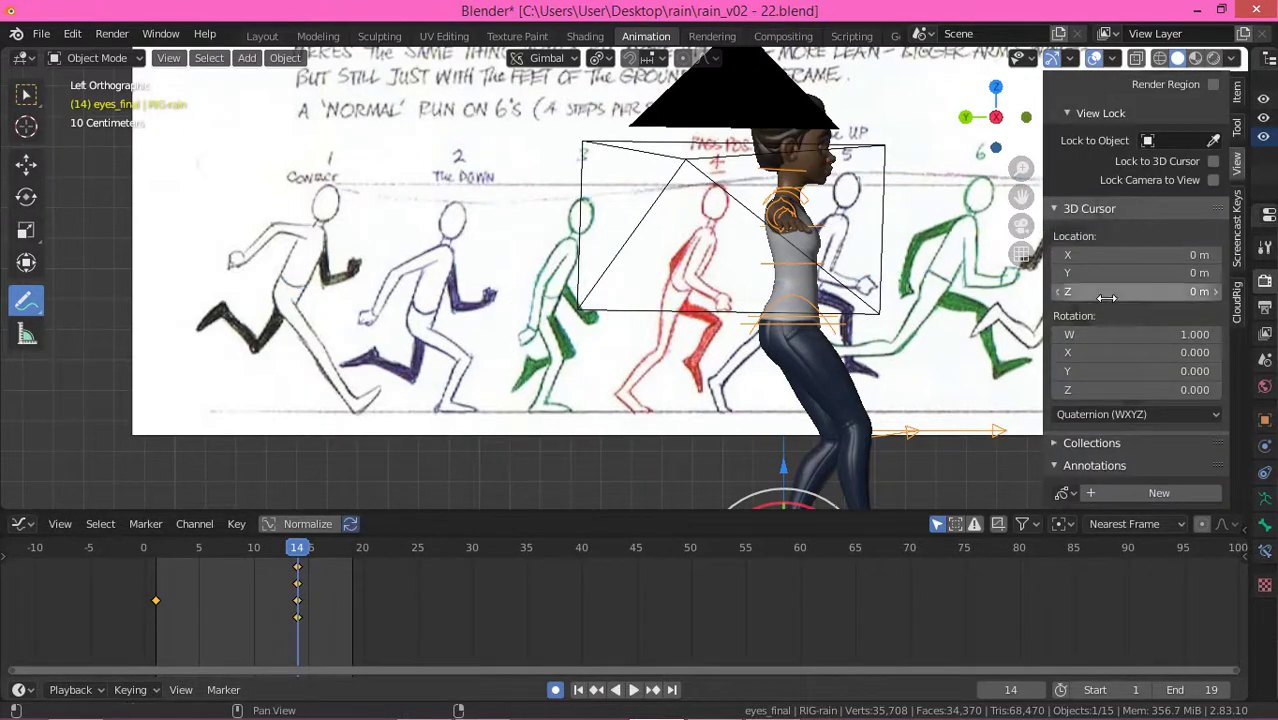
{"action": "key", "text": "n"}
{"action": "left_click", "coordinate": [26, 93]}
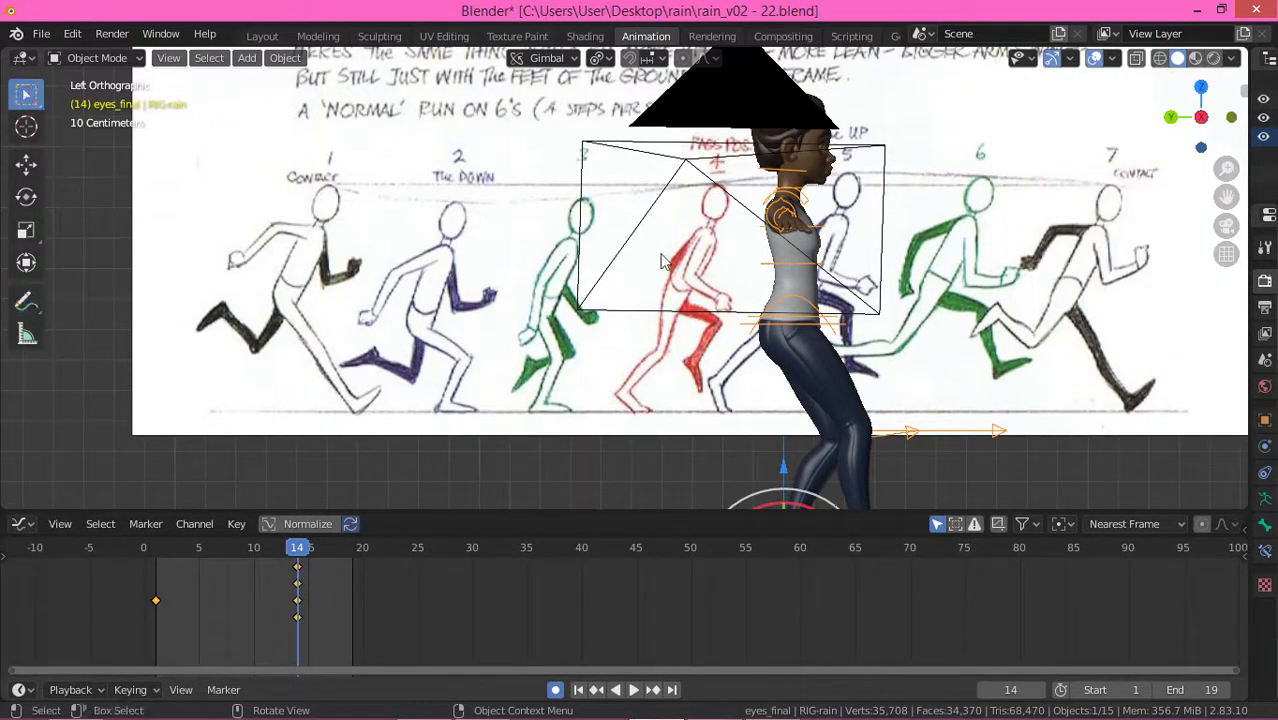
Step: Hide the camera that overlaps the reference image while keeping the reference image shown
{"action": "scroll", "coordinate": [577, 291], "scroll_direction": "down", "scroll_amount": 2}
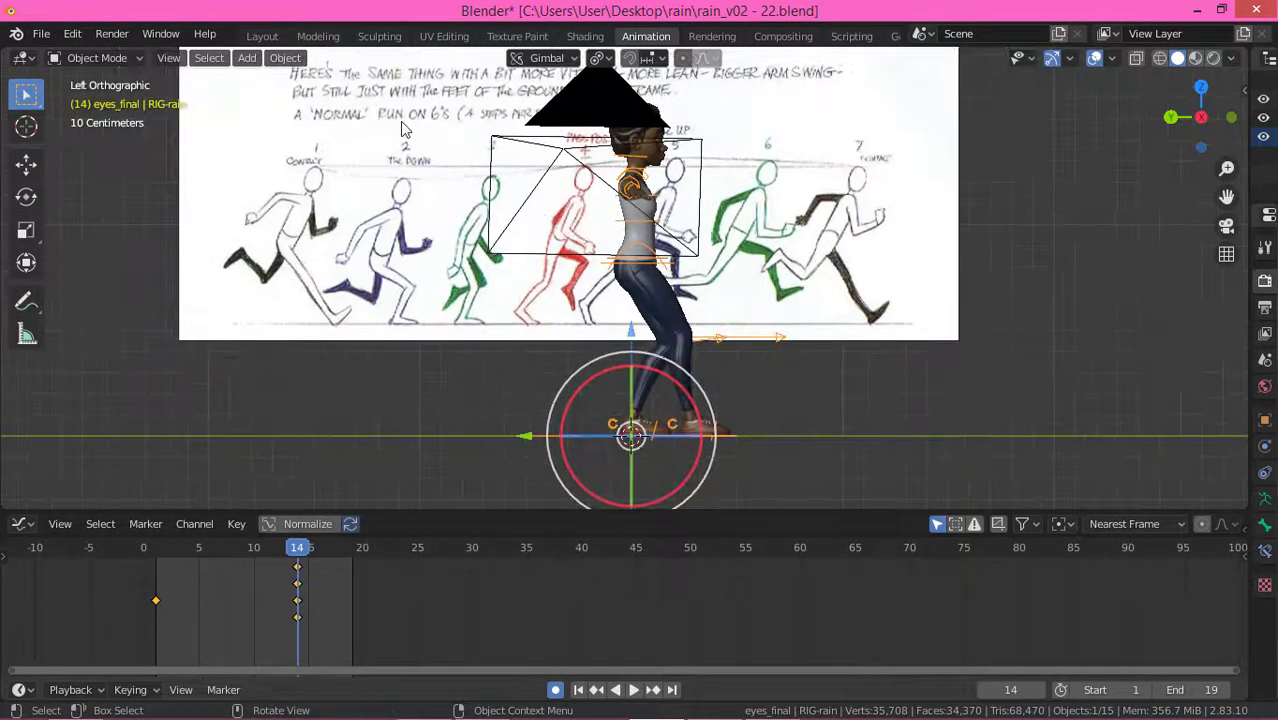
{"action": "left_click_drag", "start_coordinate": [462, 122], "coordinate": [533, 182]}
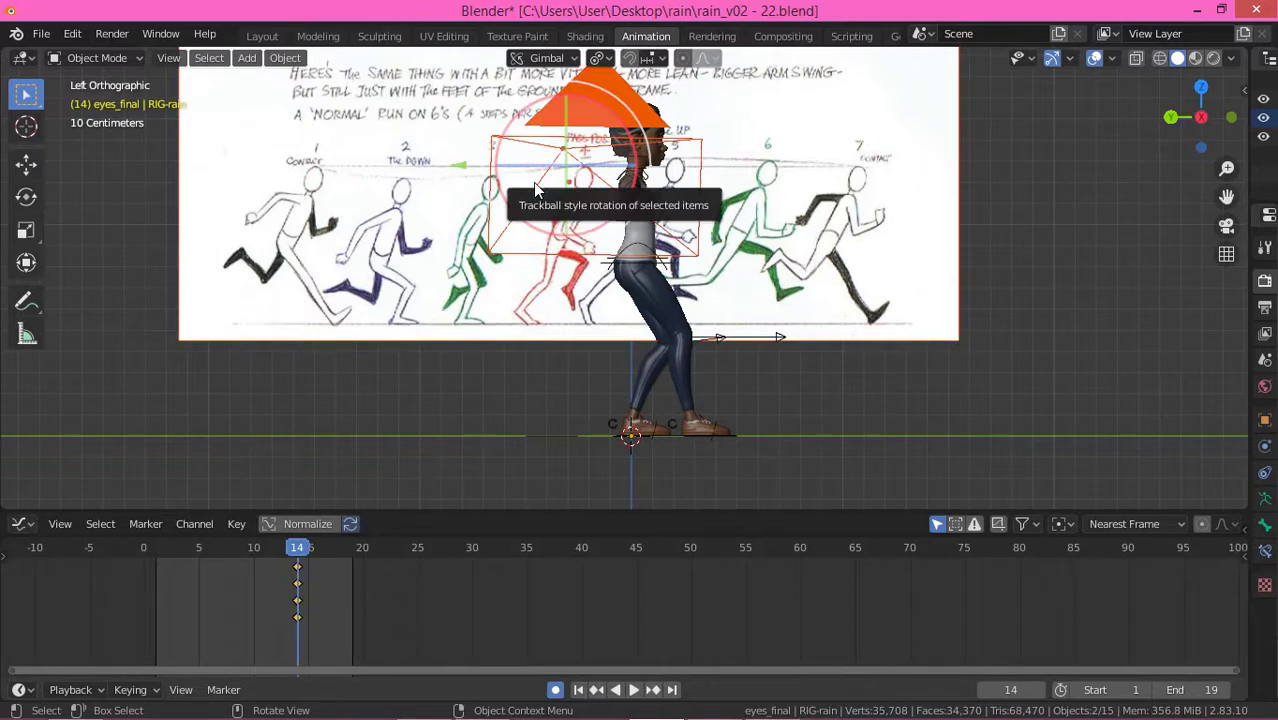
{"action": "key", "text": "h"}
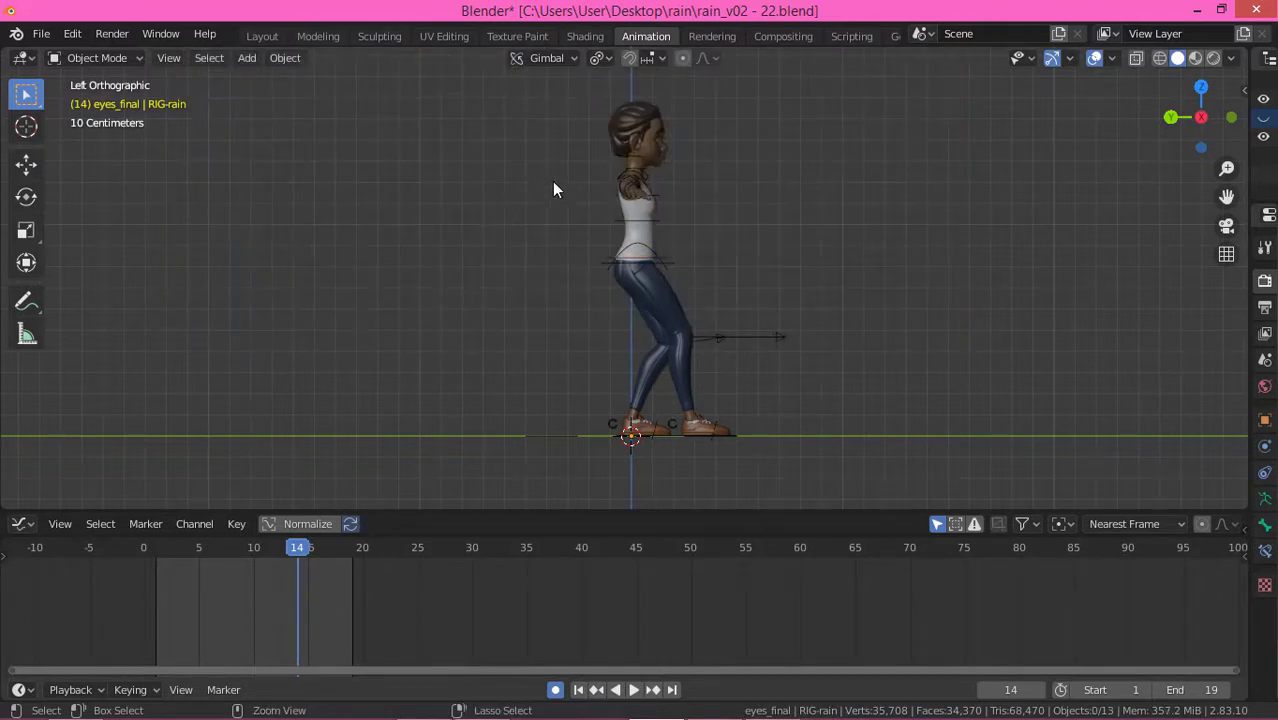
{"action": "key", "text": "alt+h"}
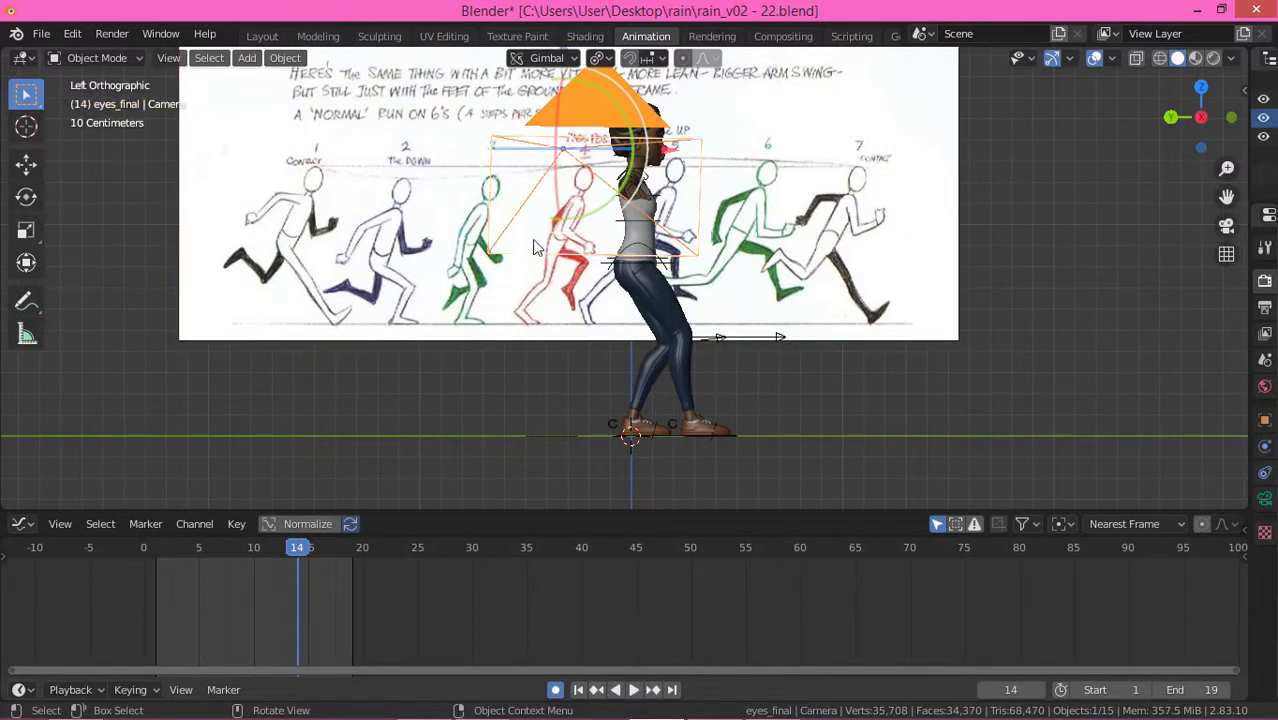
{"action": "key", "text": "h"}
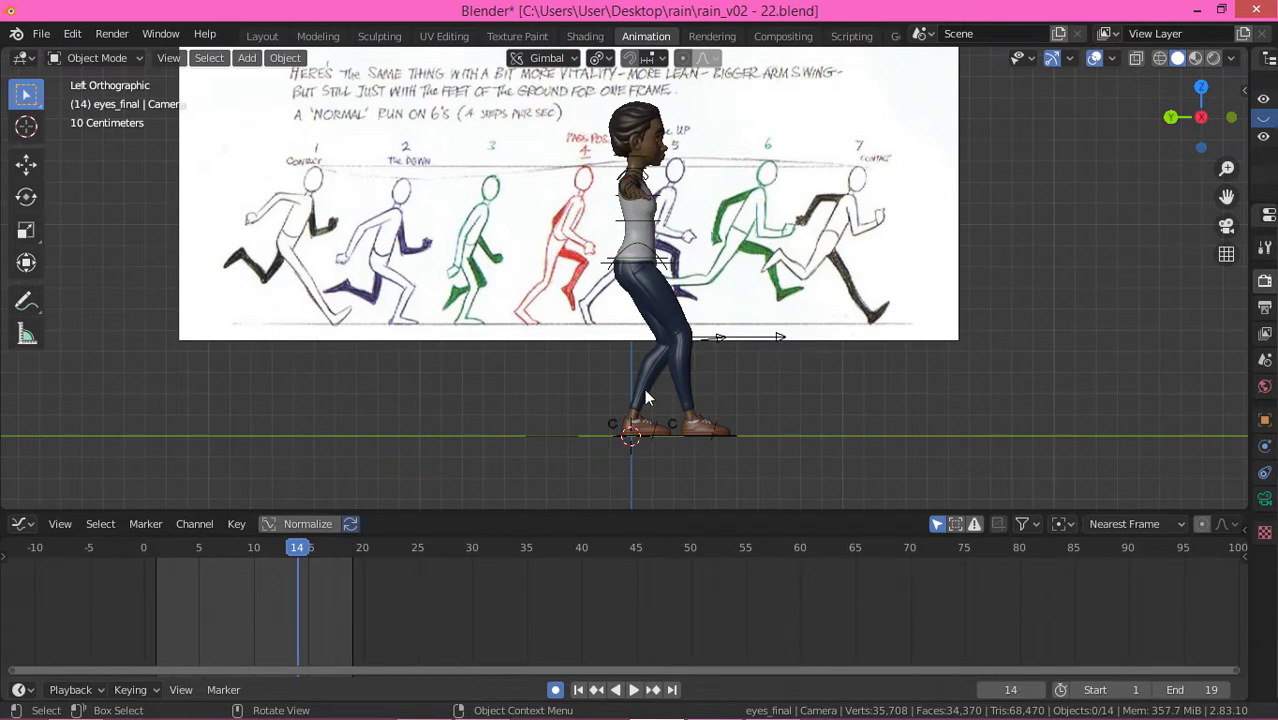
Step: Select the character rig and switch it to Pose Mode
{"action": "left_click", "coordinate": [631, 268]}
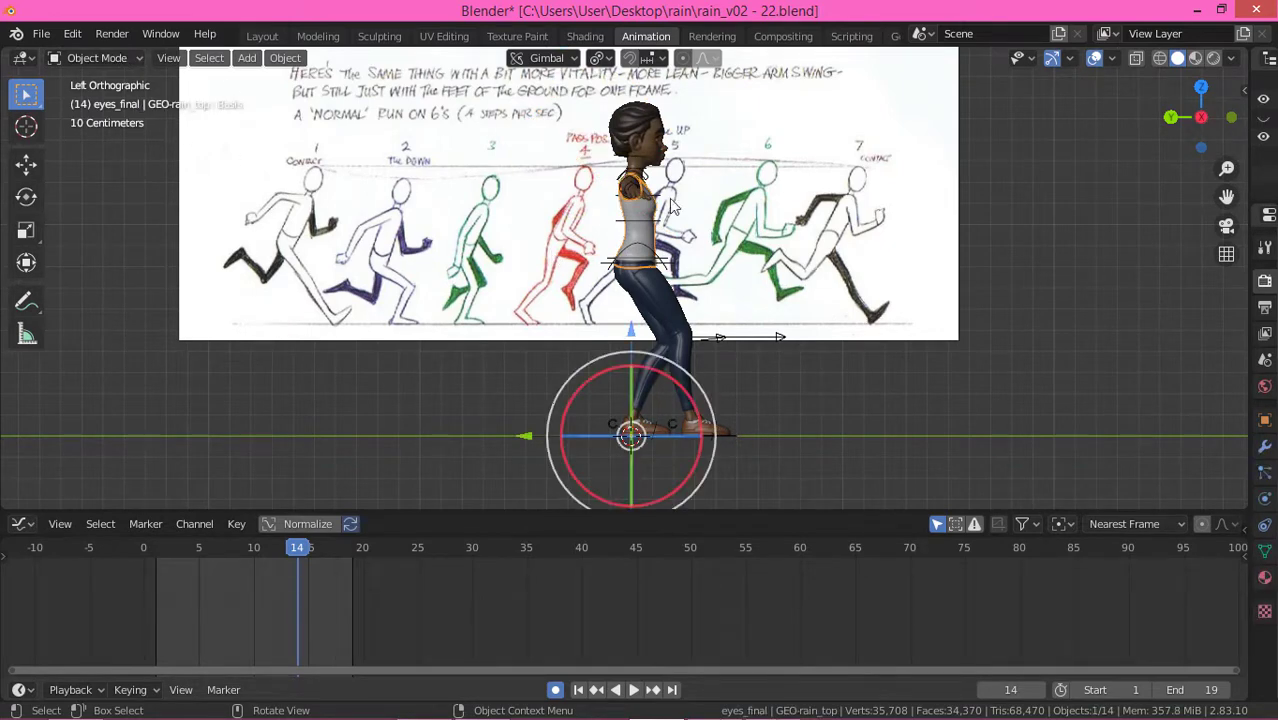
{"action": "left_click", "coordinate": [608, 262]}
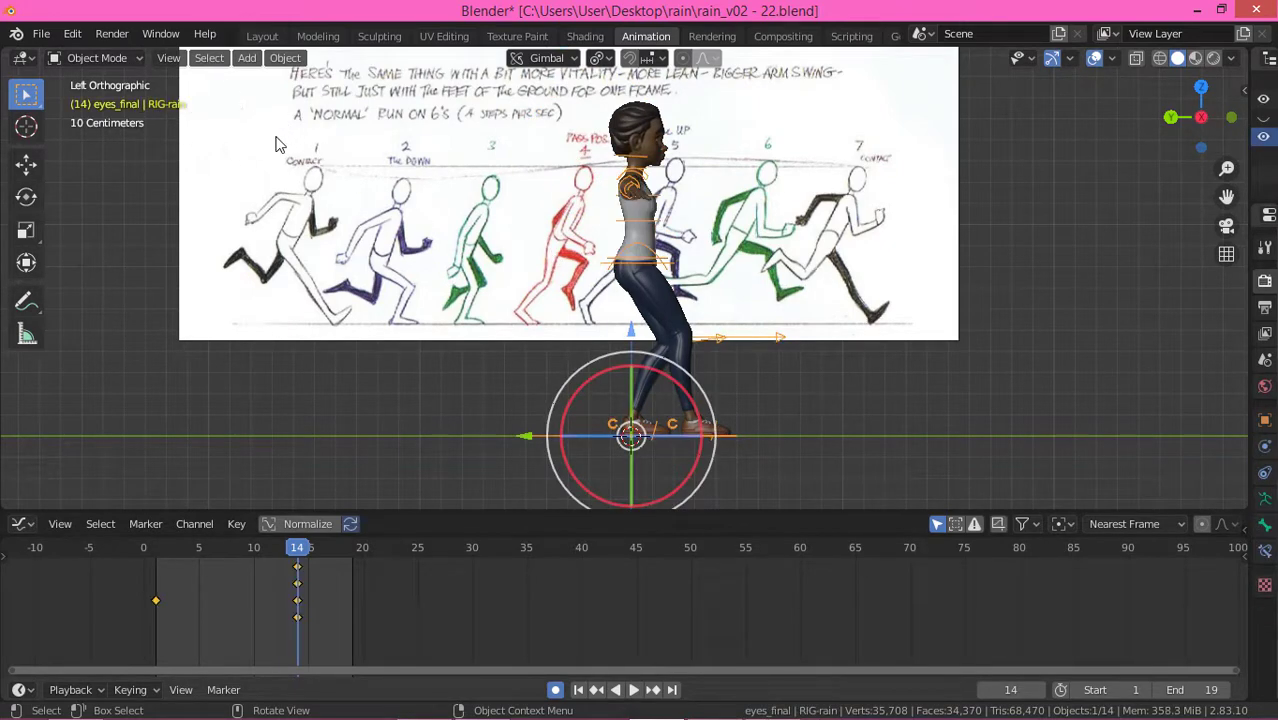
{"action": "key", "text": "Tab"}
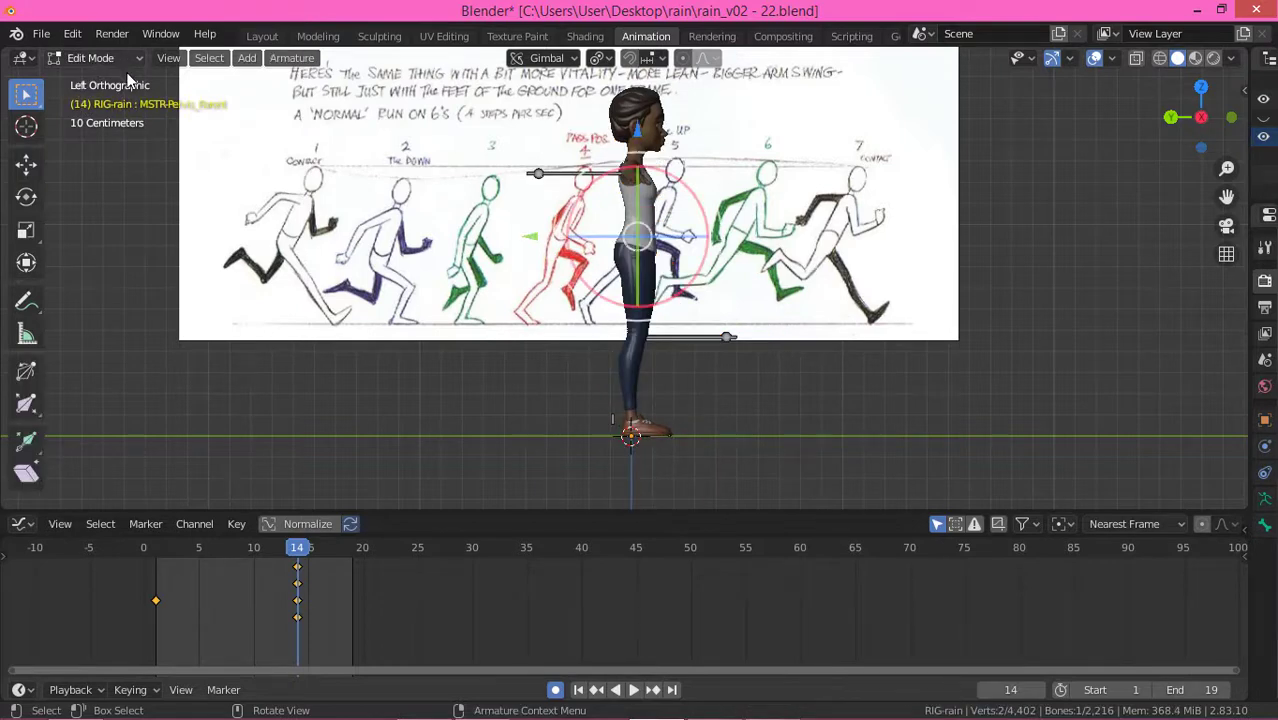
{"action": "key", "text": "Tab"}
{"action": "left_click", "coordinate": [115, 58]}
{"action": "left_click", "coordinate": [113, 120]}
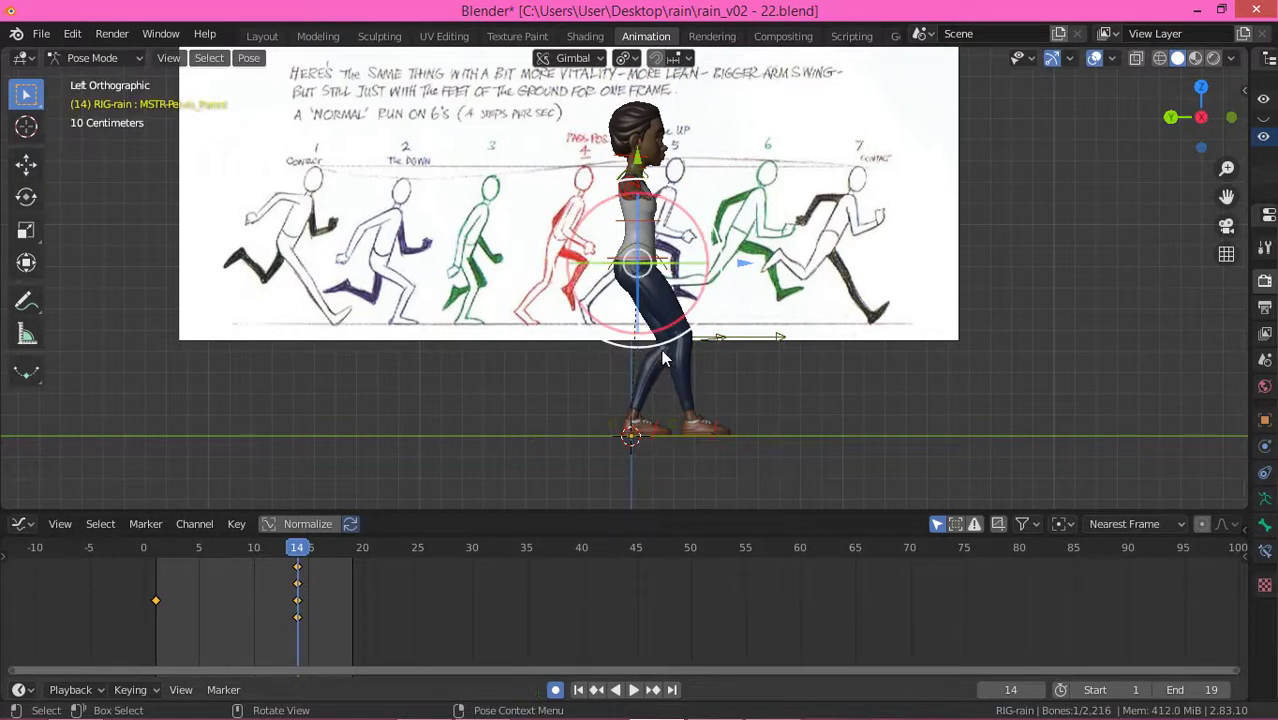
Step: Move the right foot's parent control forward by about 0.069 m along its gimbal Z axis
{"action": "middle_click_drag", "start_coordinate": [721, 413], "coordinate": [755, 352]}
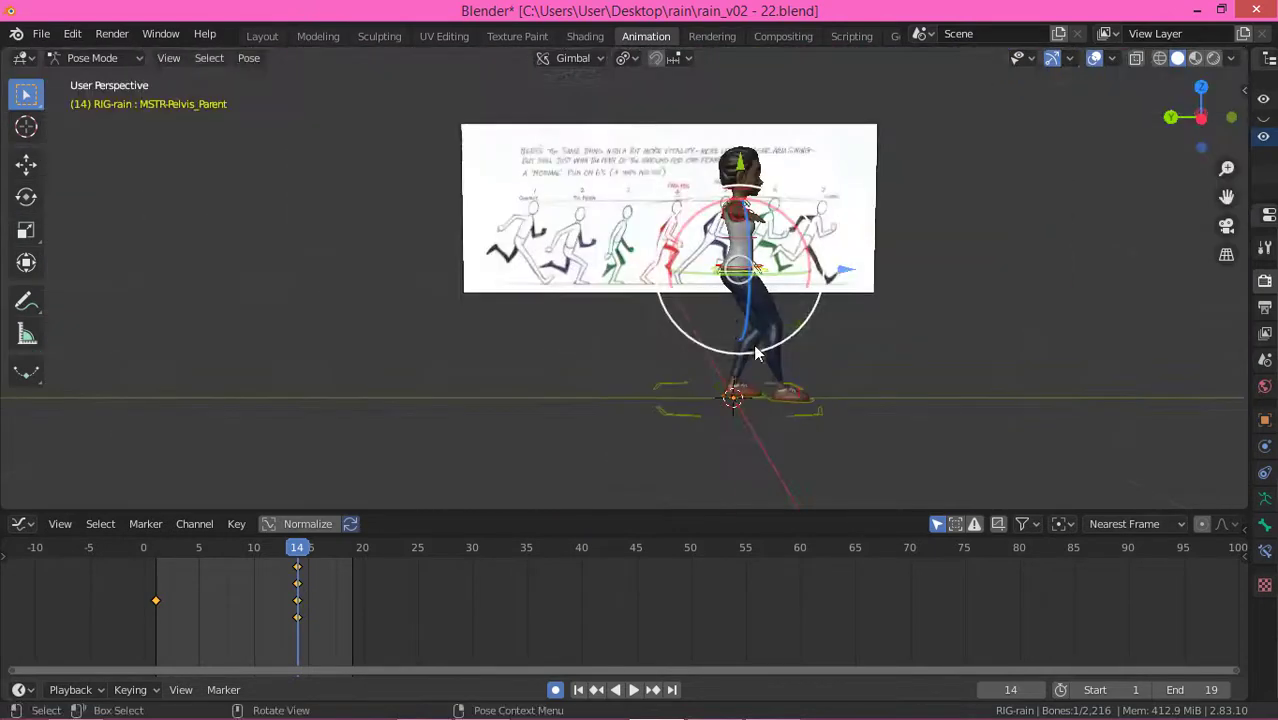
{"action": "left_click", "coordinate": [794, 403]}
{"action": "middle_click_drag", "start_coordinate": [882, 423], "coordinate": [670, 375]}
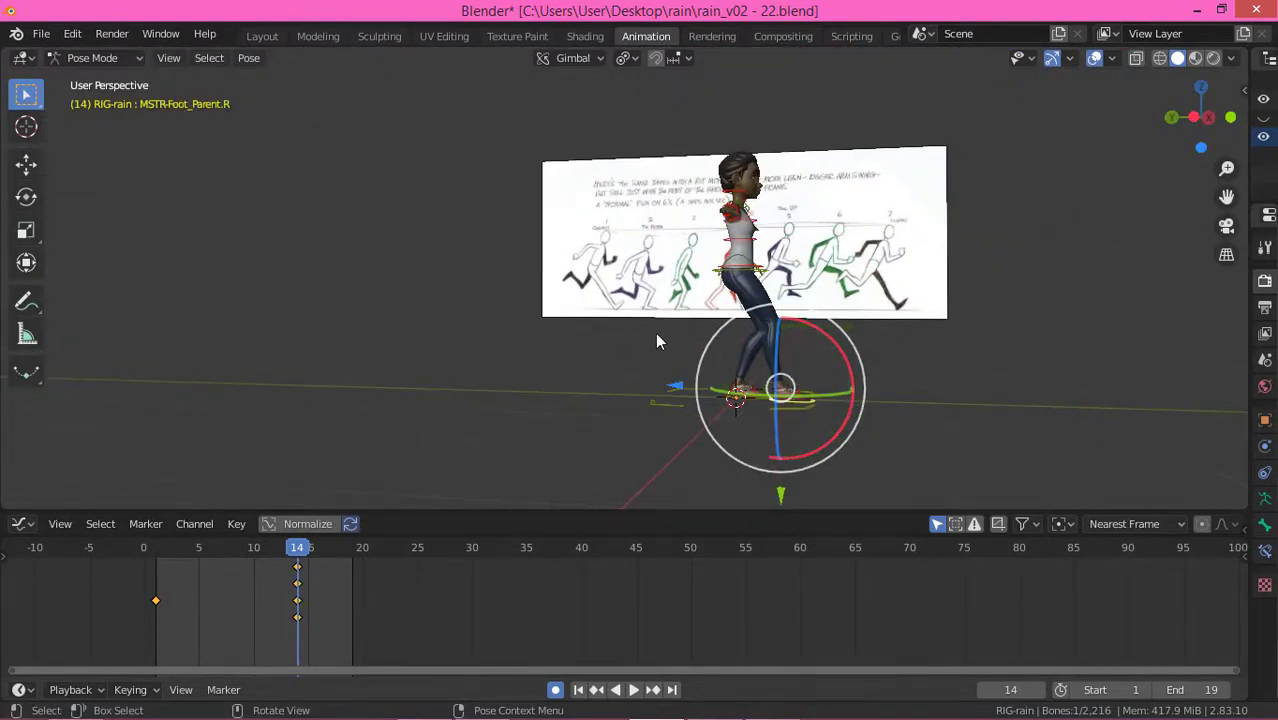
{"action": "key", "text": "g"}
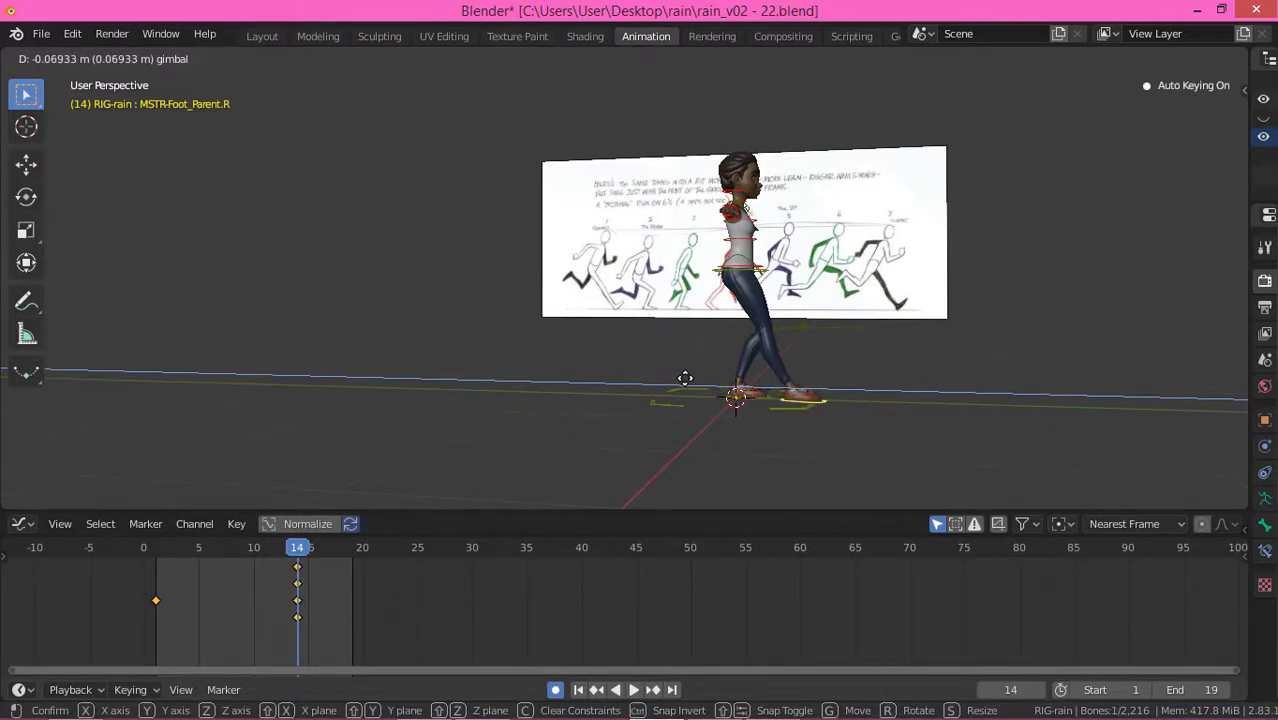
{"action": "left_click", "coordinate": [687, 380]}
Step: Move the pelvis parent control forward by about 0.058 m along its gimbal Z axis
{"action": "scroll", "coordinate": [783, 287], "scroll_direction": "up", "scroll_amount": 3}
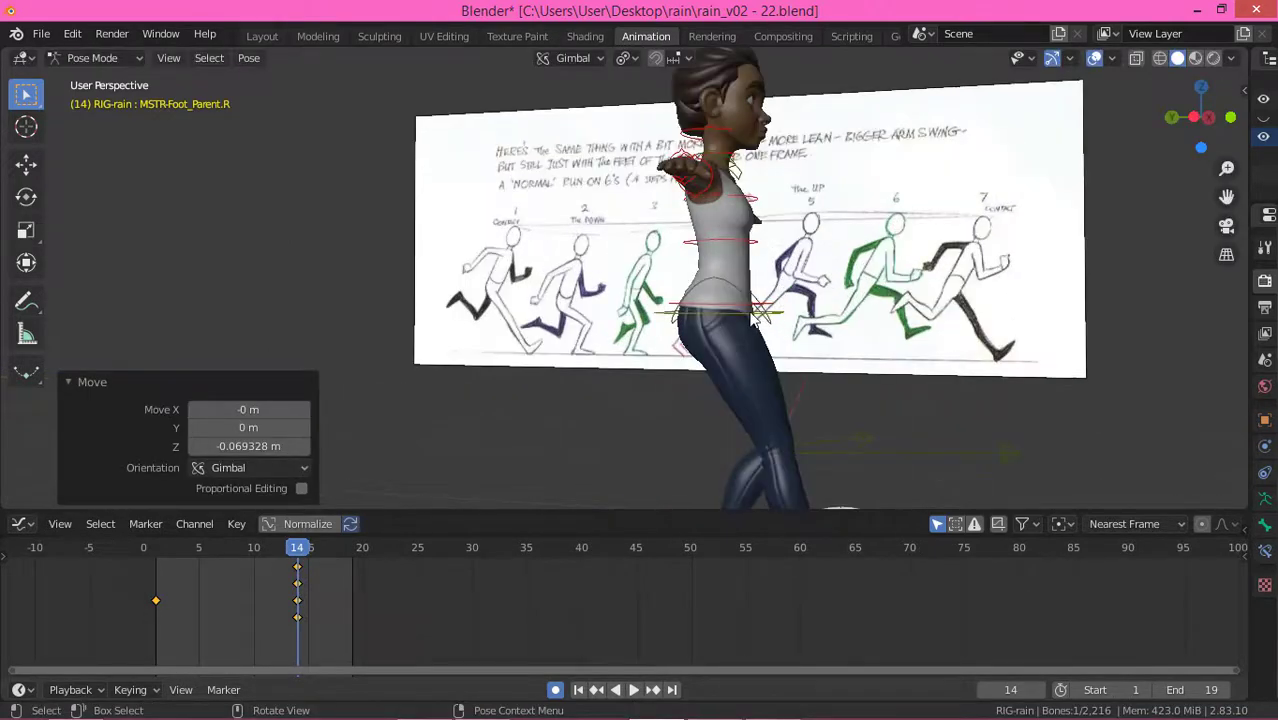
{"action": "left_click", "coordinate": [757, 318]}
{"action": "key", "text": "g"}
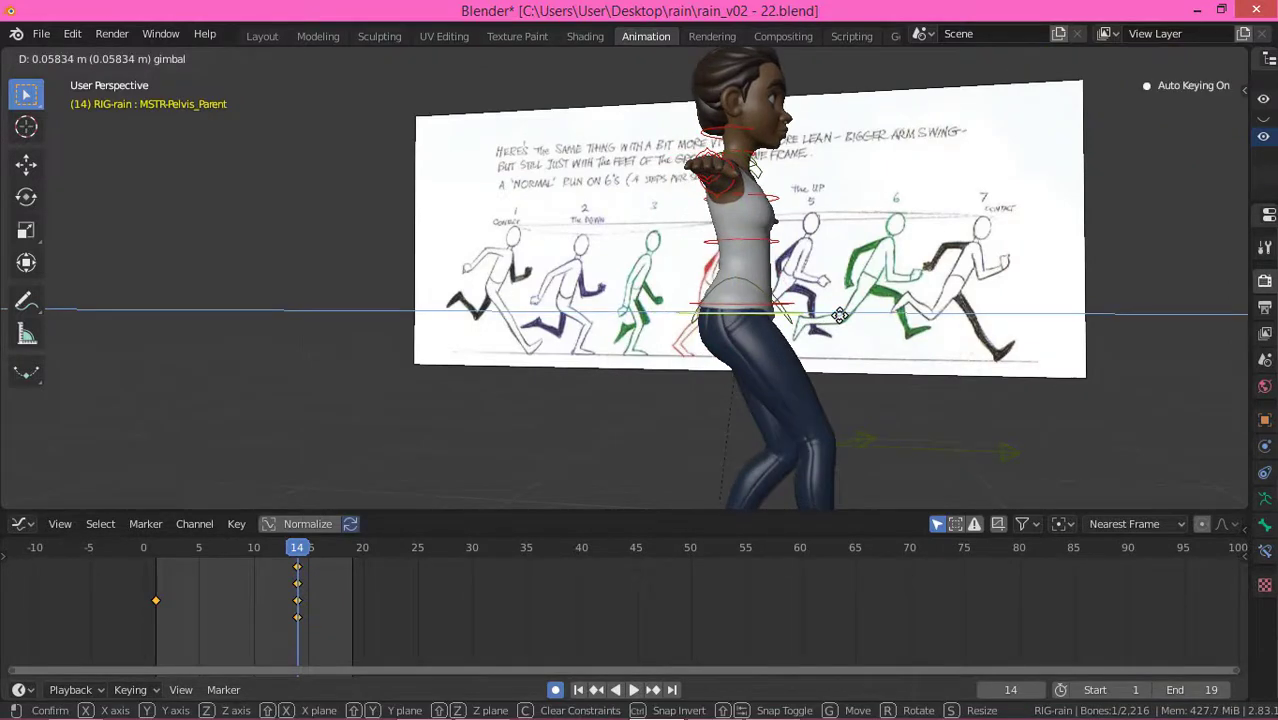
{"action": "left_click", "coordinate": [839, 315]}
Step: Rotate the left foot's parent control 57.2° about its gimbal X axis so the toes point down
{"action": "middle_click_drag", "start_coordinate": [778, 397], "coordinate": [740, 321], "text": "shift"}
{"action": "left_click", "coordinate": [688, 416]}
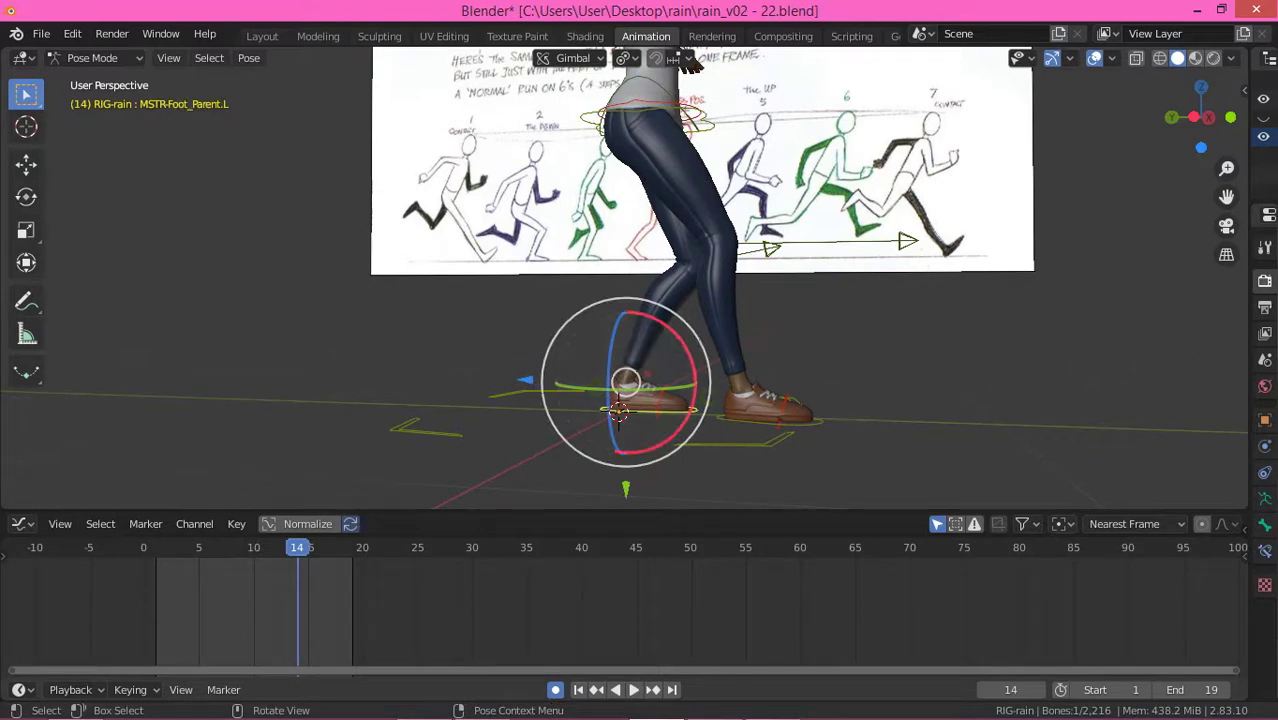
{"action": "left_click_drag", "start_coordinate": [663, 366], "coordinate": [697, 420]}
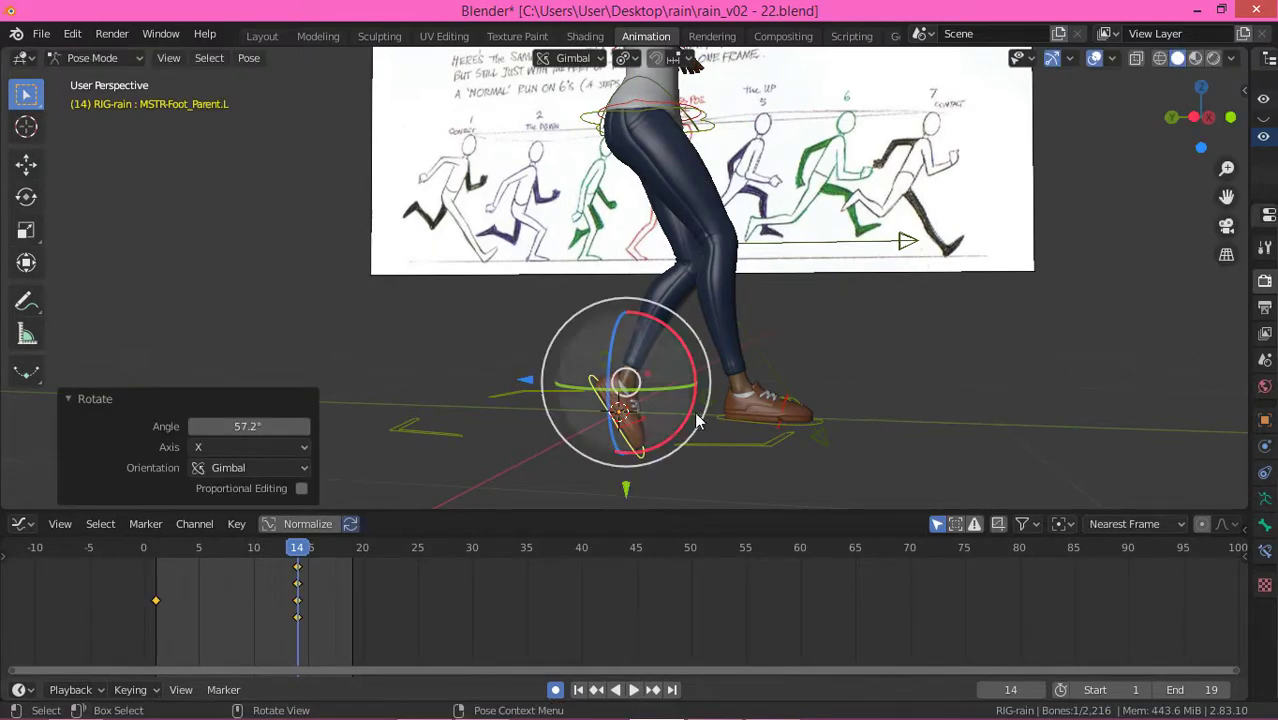
Step: Raise the left shin's IK pole to knee height, moving it about 0.05 m in X, -0.245 m in Y and 0.507 m in Z
{"action": "left_click", "coordinate": [821, 438]}
{"action": "key", "text": "g"}
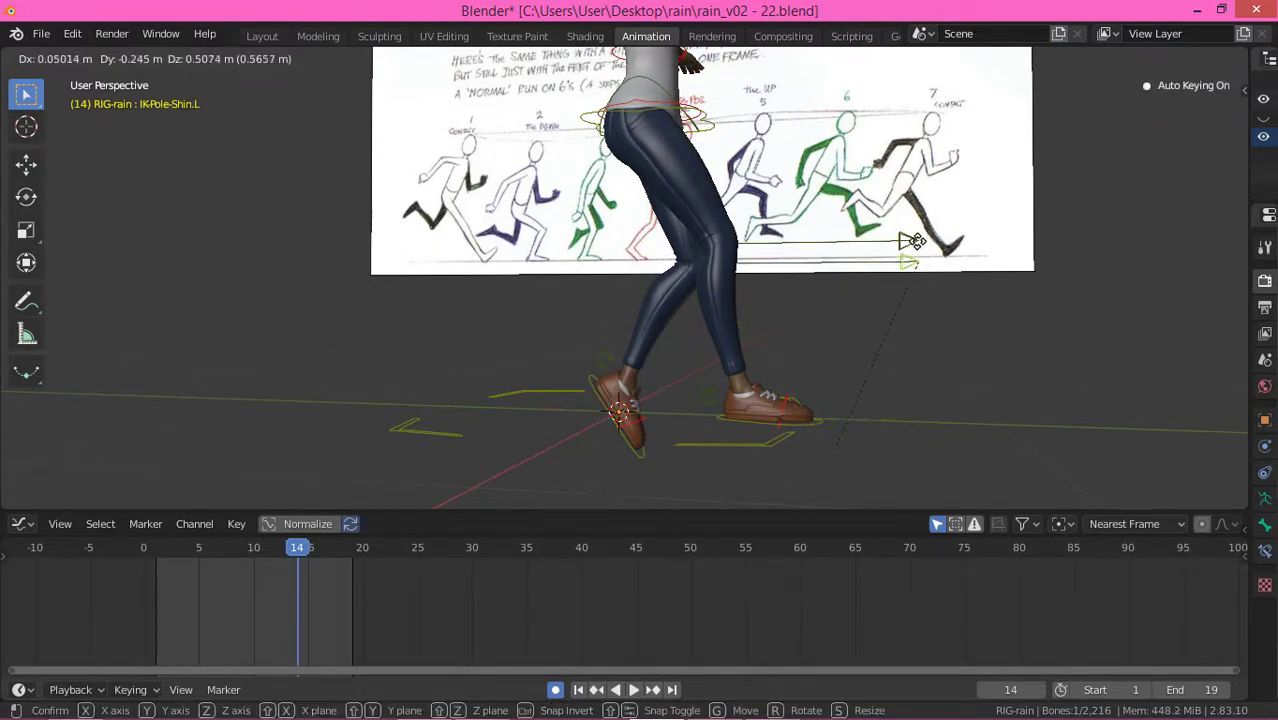
{"action": "left_click", "coordinate": [912, 241]}
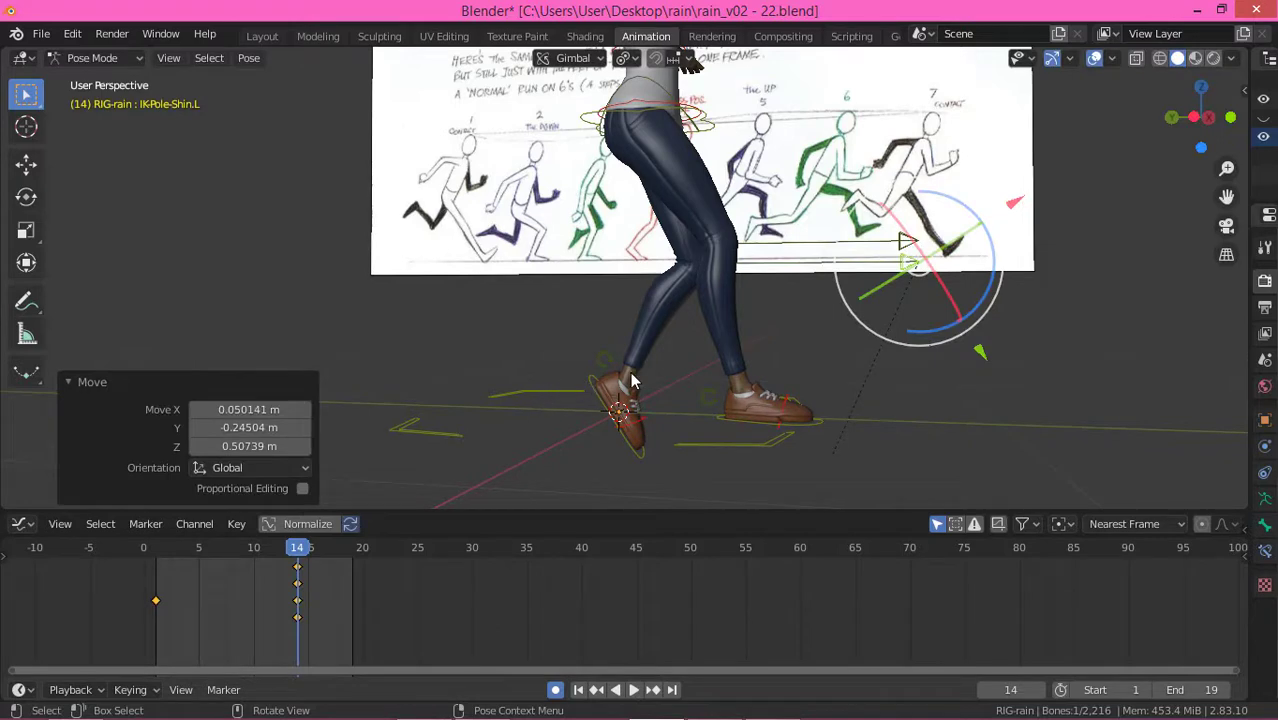
Step: Lift the left foot's parent control back and up by about -0.07 m in X, 0.25 m in Y and 0.33 m in Z
{"action": "left_click", "coordinate": [612, 398]}
{"action": "left_click_drag", "start_coordinate": [609, 378], "coordinate": [562, 305]}
{"action": "key", "text": "ctrl+z"}
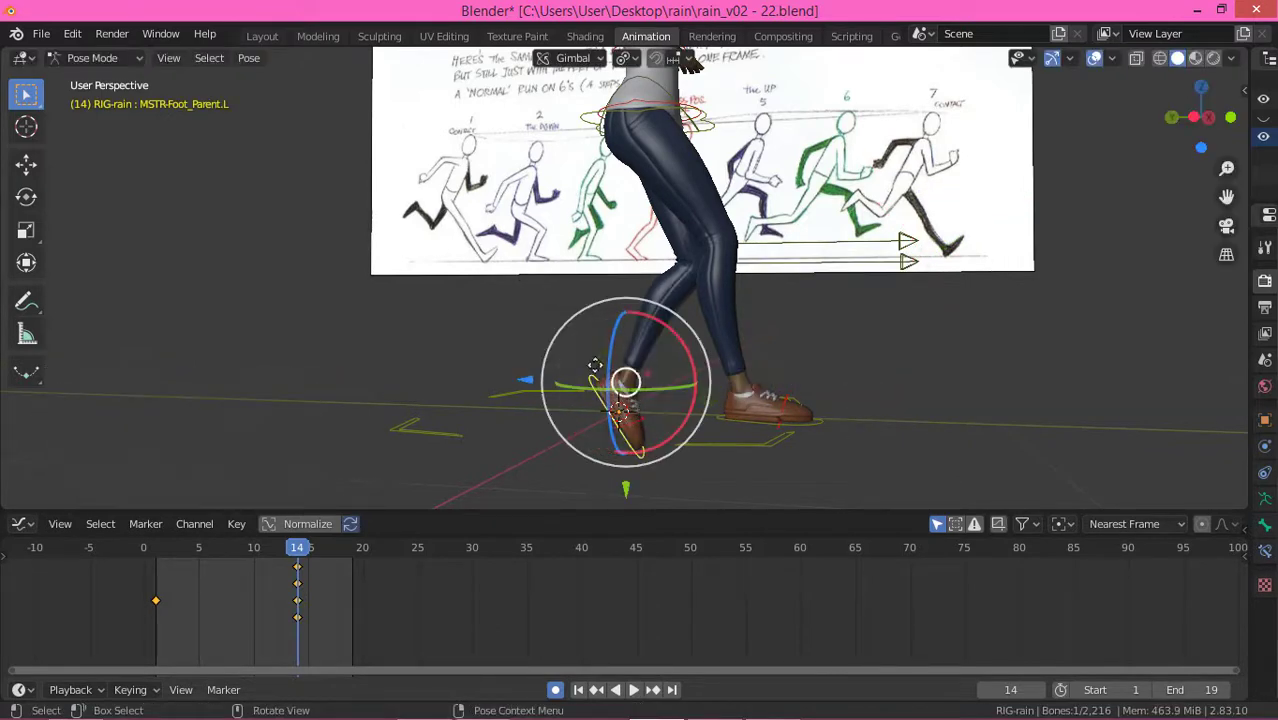
{"action": "key", "text": "g"}
{"action": "left_click", "coordinate": [527, 261]}
Step: Rotate the left foot's parent control 58.1° about its gimbal X axis so the toes point down and back
{"action": "key", "text": "r"}
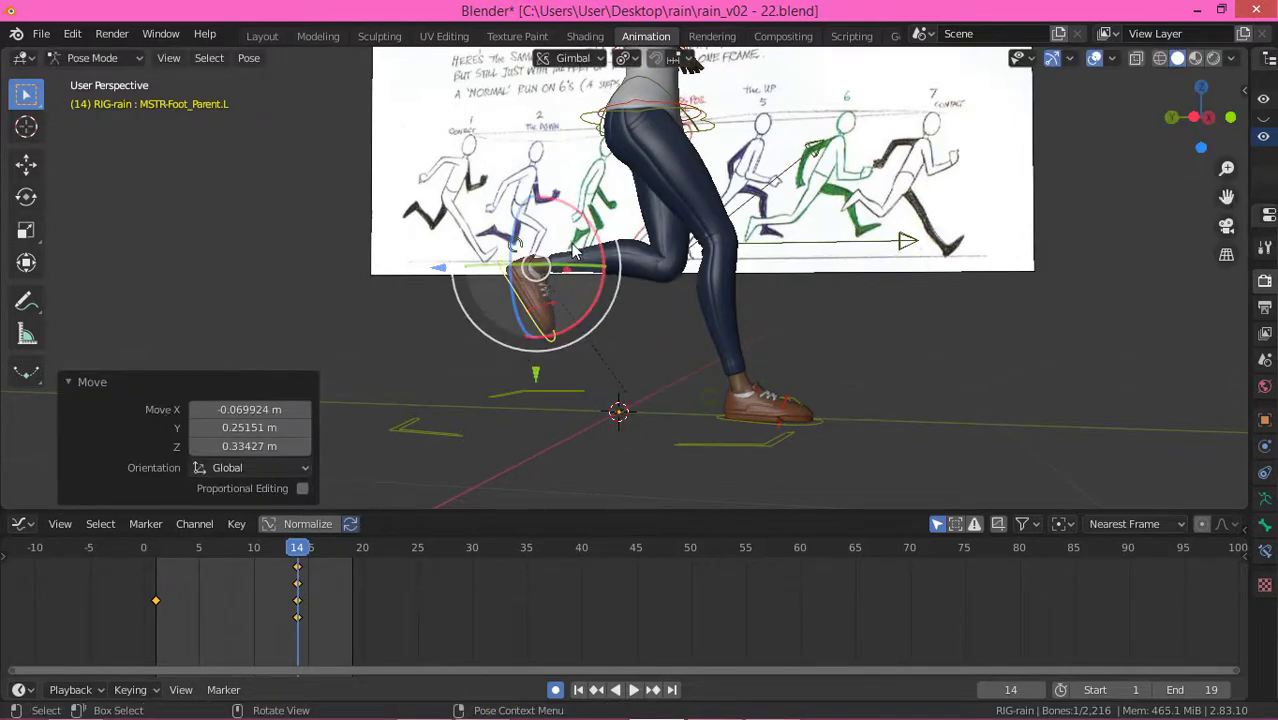
{"action": "key", "text": "x"}
{"action": "key", "text": "x"}
{"action": "left_click", "coordinate": [621, 287]}
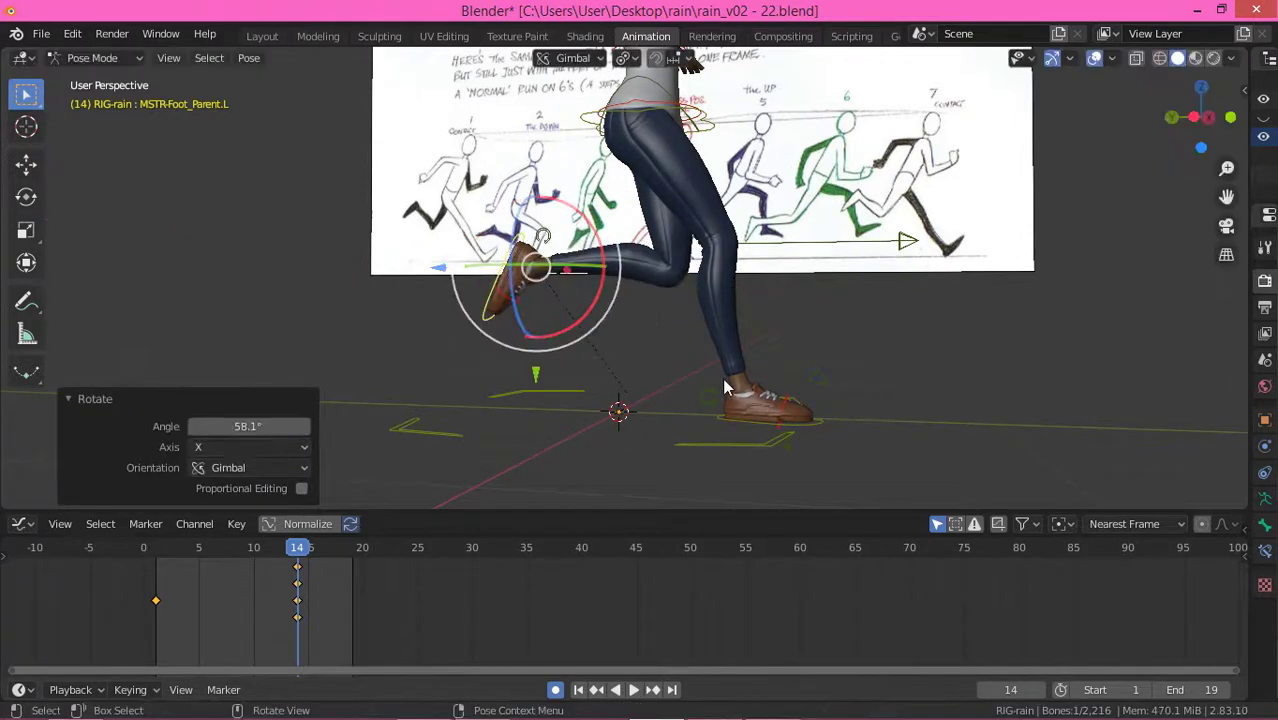
Step: Move the left shin's IK pole 0.218 m X, -0.922 m Y, 0.555 m Z, and bring it back -0.067 m X, 0.268 m Y
{"action": "left_click", "coordinate": [793, 452]}
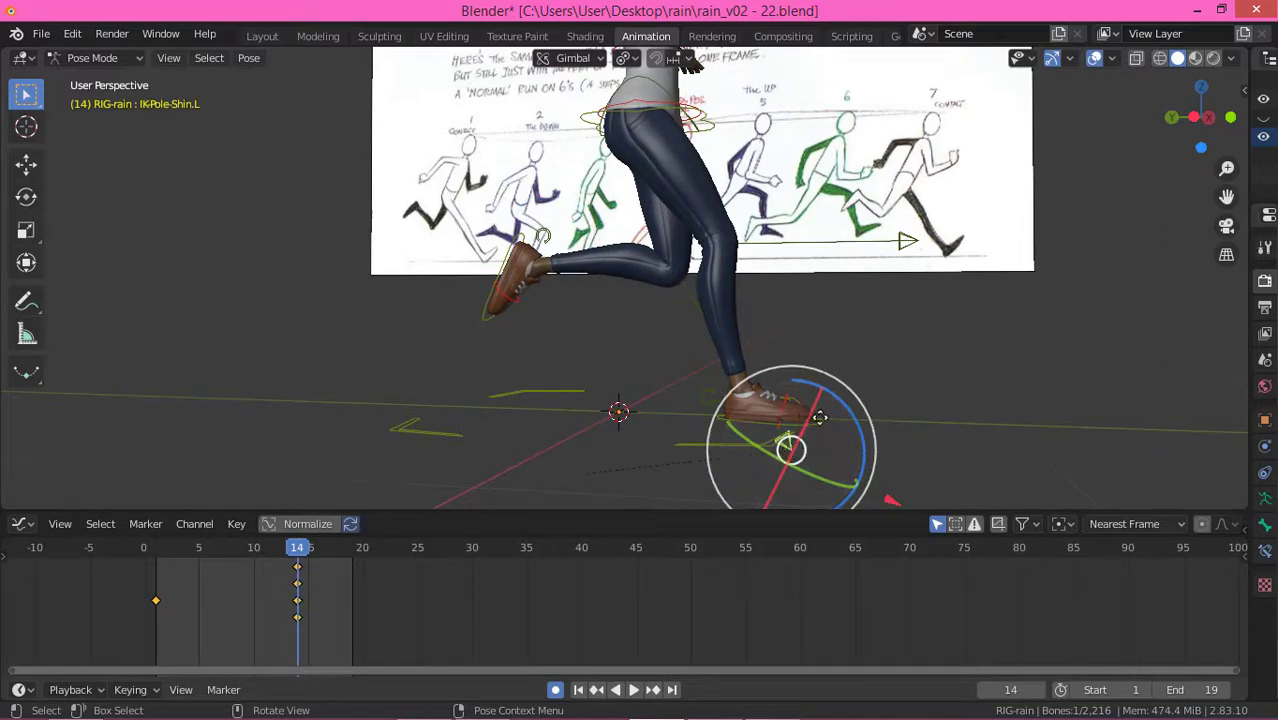
{"action": "key", "text": "g"}
{"action": "left_click", "coordinate": [1125, 247]}
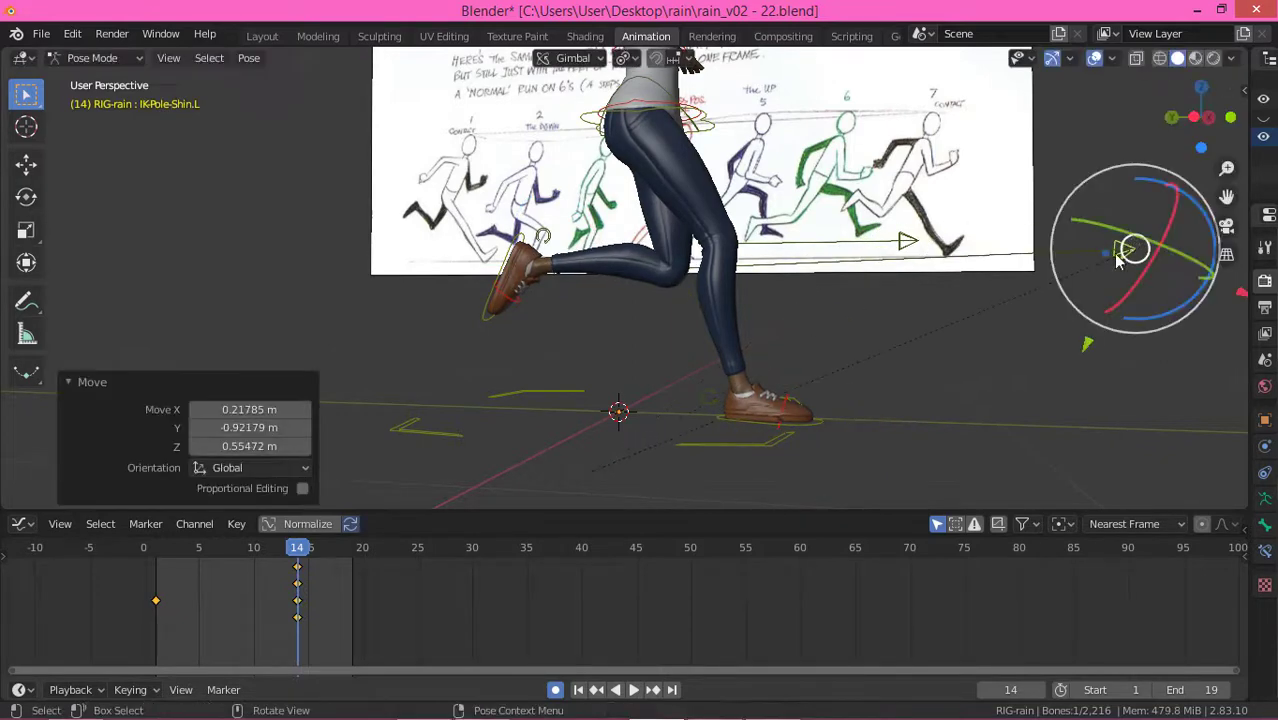
{"action": "key", "text": "g"}
{"action": "left_click", "coordinate": [1045, 250]}
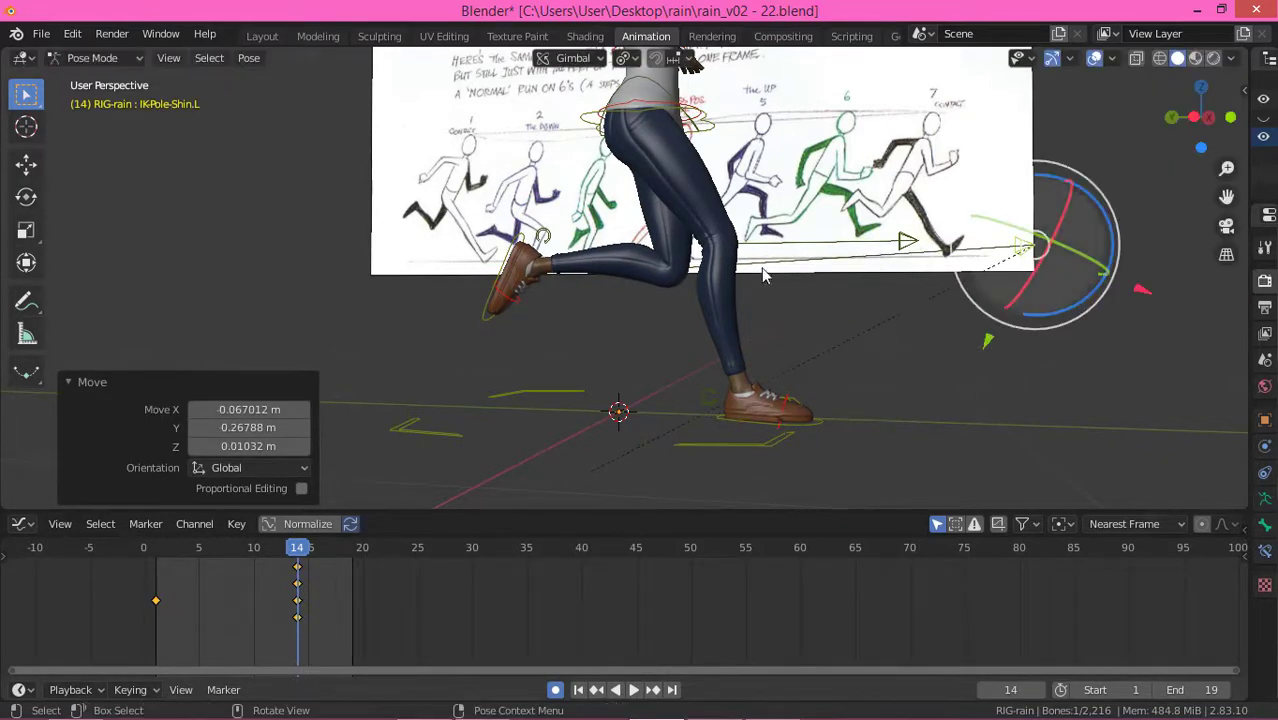
Step: Move the right shin's IK pole farther ahead of the knee by about 0.130 m X, -0.519 m Y and -0.031 m Z
{"action": "scroll", "coordinate": [686, 319], "scroll_direction": "down", "scroll_amount": 3}
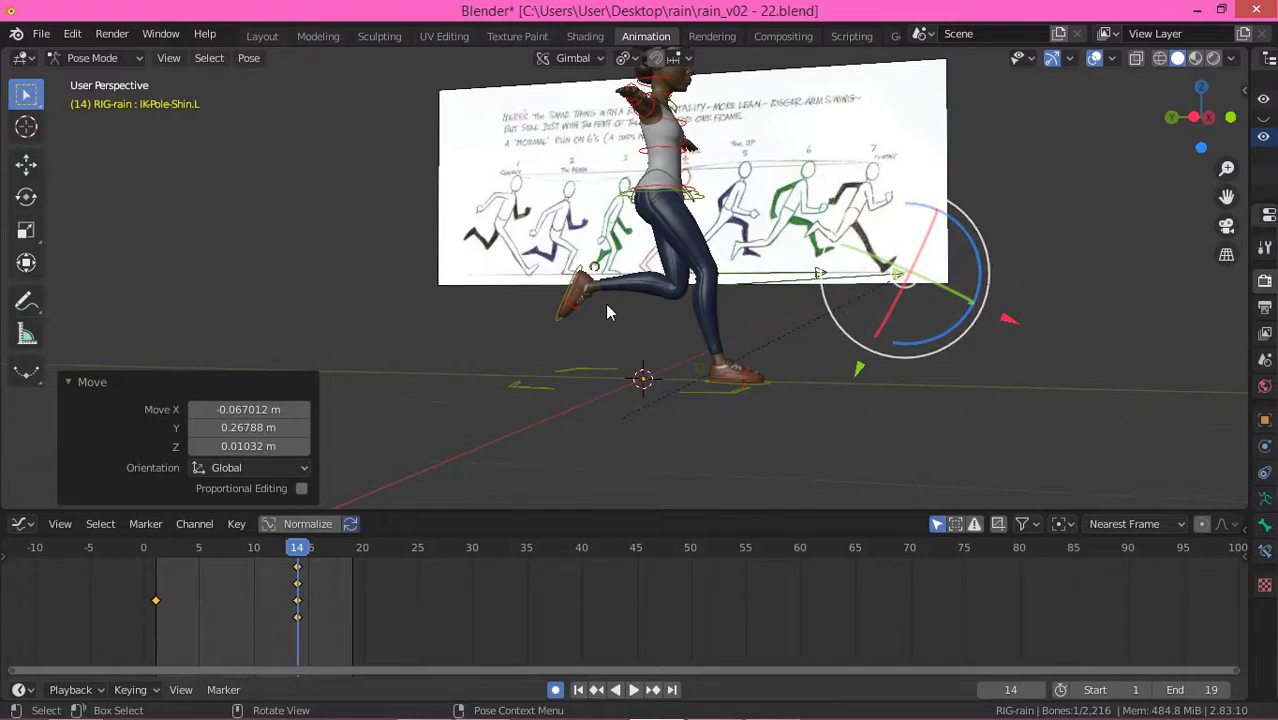
{"action": "left_click", "coordinate": [818, 278]}
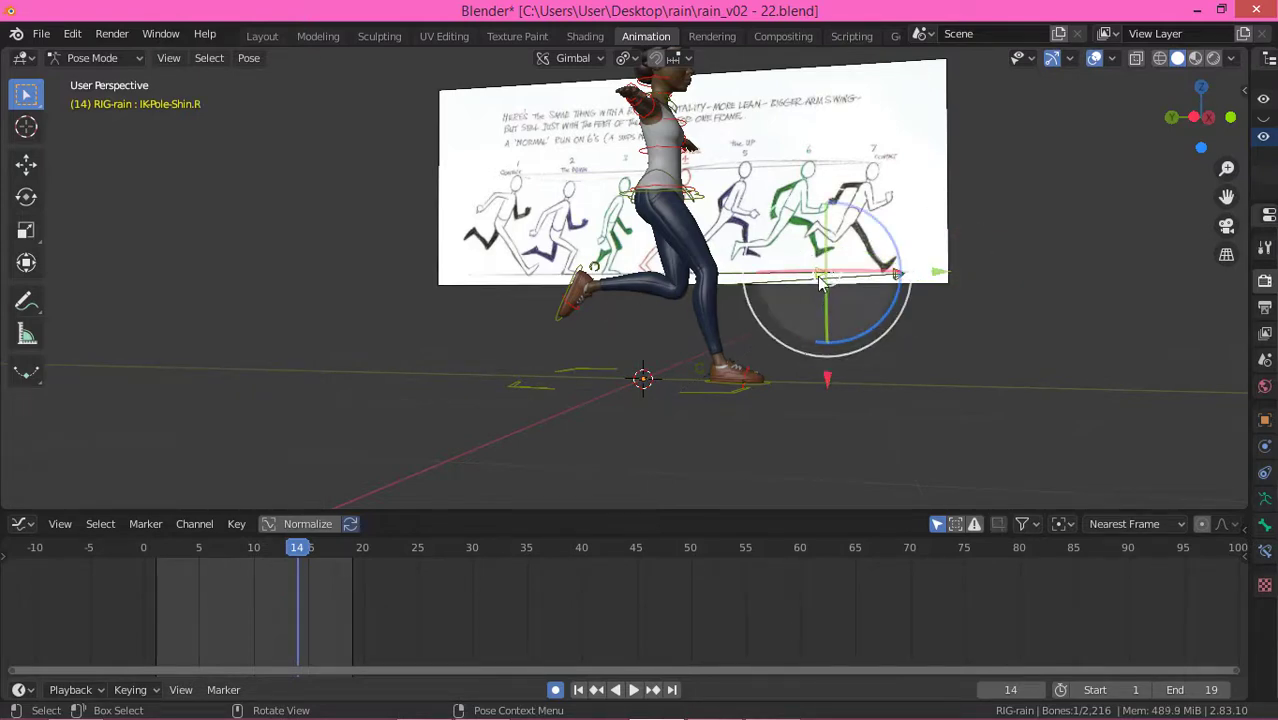
{"action": "key", "text": "g"}
{"action": "left_click", "coordinate": [955, 284]}
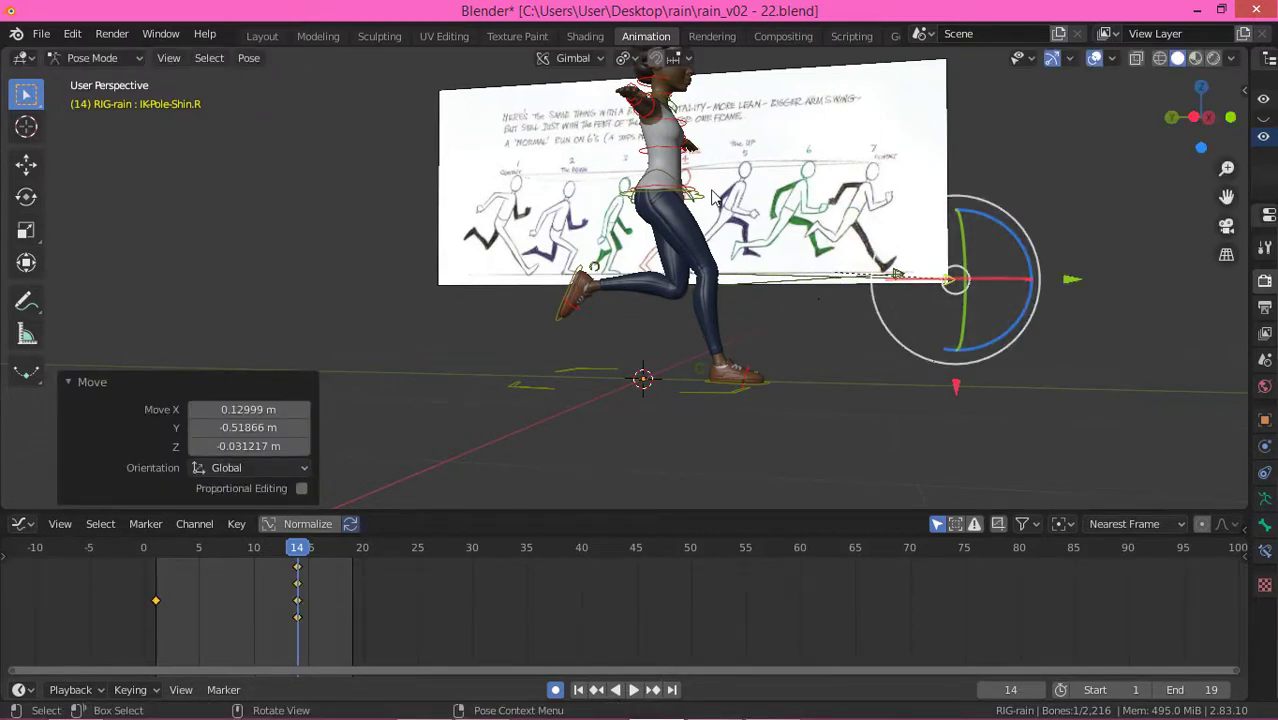
Step: Move the pelvis parent control slightly forward along its gimbal Z axis
{"action": "left_click", "coordinate": [706, 200]}
{"action": "middle_click_drag", "start_coordinate": [706, 200], "coordinate": [719, 290]}
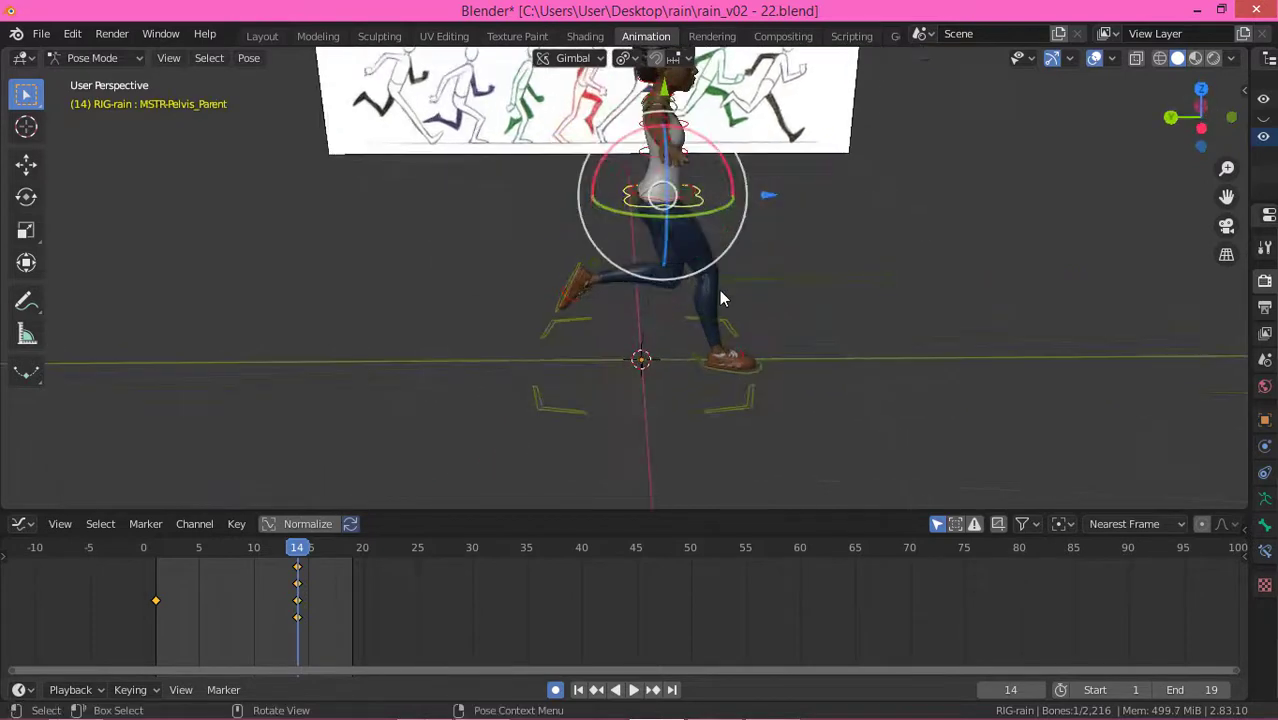
{"action": "key", "text": "g"}
{"action": "key", "text": "z"}
{"action": "left_click", "coordinate": [780, 192]}
Step: Move the right foot's parent control forward by about -0.057 m along its gimbal Z axis
{"action": "left_click", "coordinate": [752, 366]}
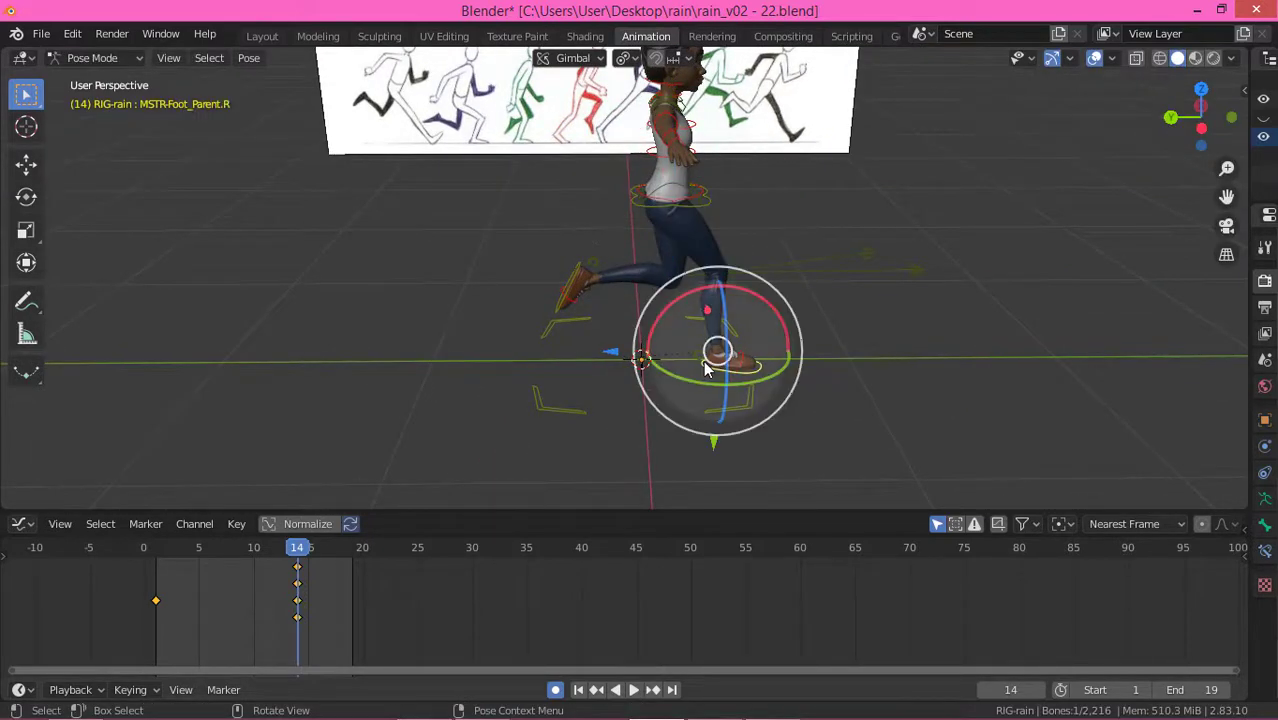
{"action": "key", "text": "g"}
{"action": "key", "text": "z"}
{"action": "left_click", "coordinate": [827, 371]}
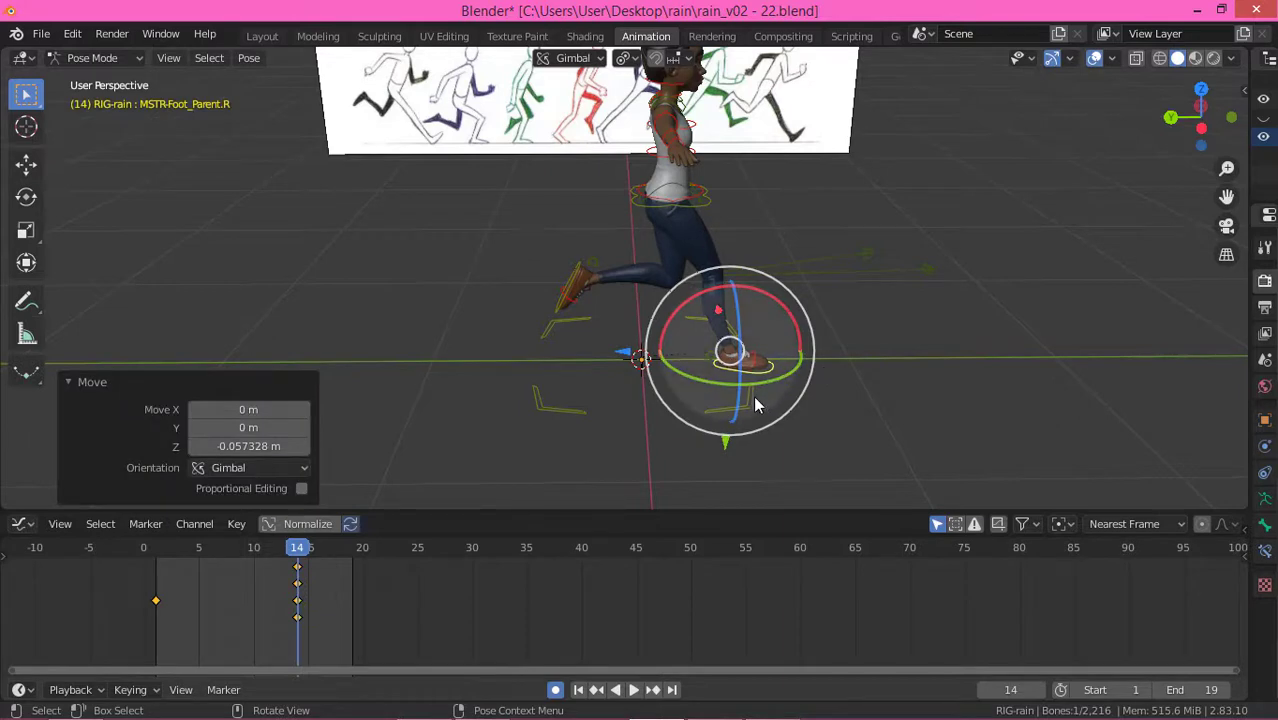
Step: Raise the right toes by rotating the foot's parent control -45.2° and 6.79° about gimbal X, and shift it about -0.018 m along gimbal Z
{"action": "middle_click_drag", "start_coordinate": [730, 400], "coordinate": [773, 316]}
{"action": "left_click_drag", "start_coordinate": [773, 316], "coordinate": [731, 345]}
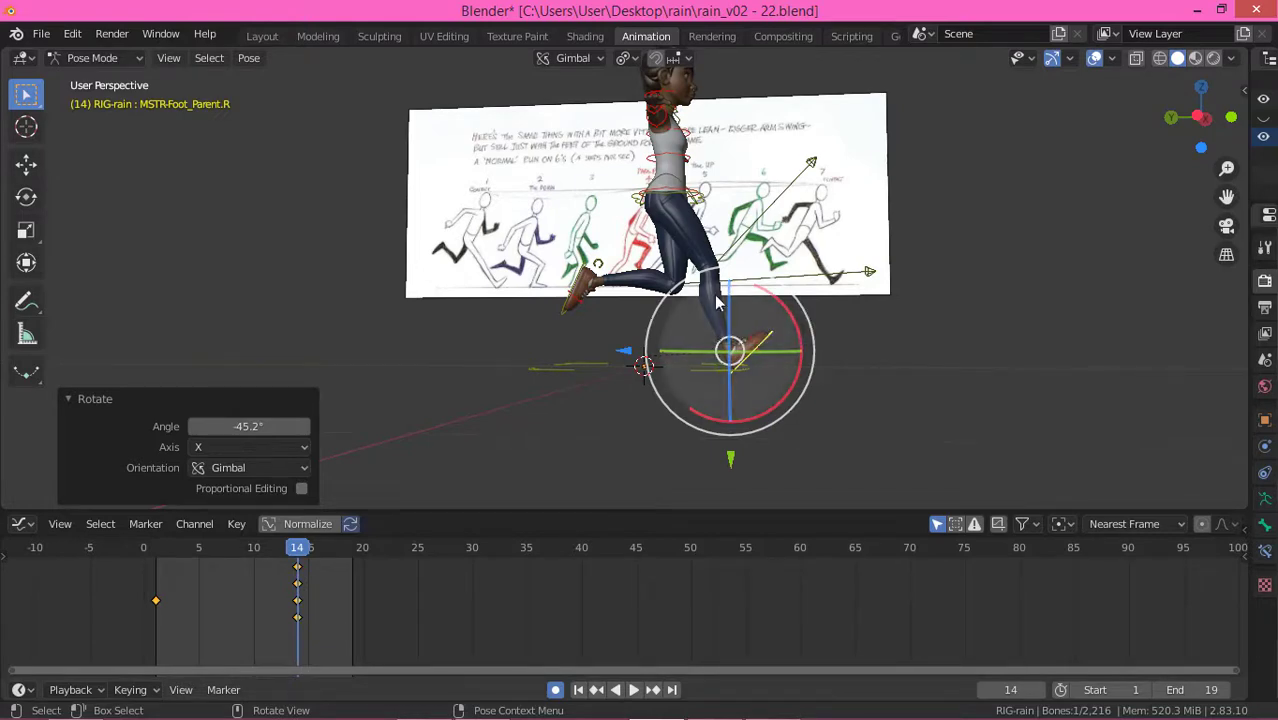
{"action": "middle_click_drag", "start_coordinate": [728, 323], "coordinate": [645, 355]}
{"action": "left_click_drag", "start_coordinate": [628, 344], "coordinate": [641, 355]}
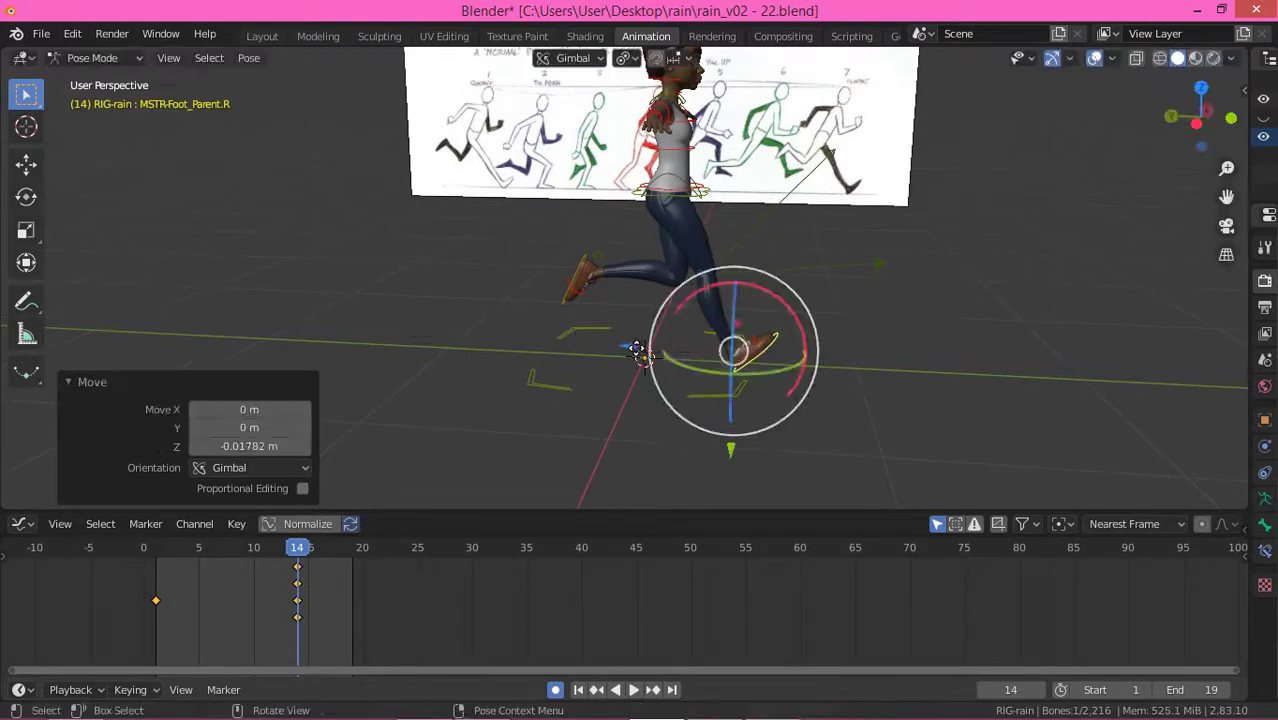
{"action": "left_click_drag", "start_coordinate": [792, 316], "coordinate": [789, 334]}
Step: Lift the left foot's parent control back and up by about -0.005 m X, 0.092 m Y and 0.150 m Z
{"action": "middle_click_drag", "start_coordinate": [694, 379], "coordinate": [594, 322]}
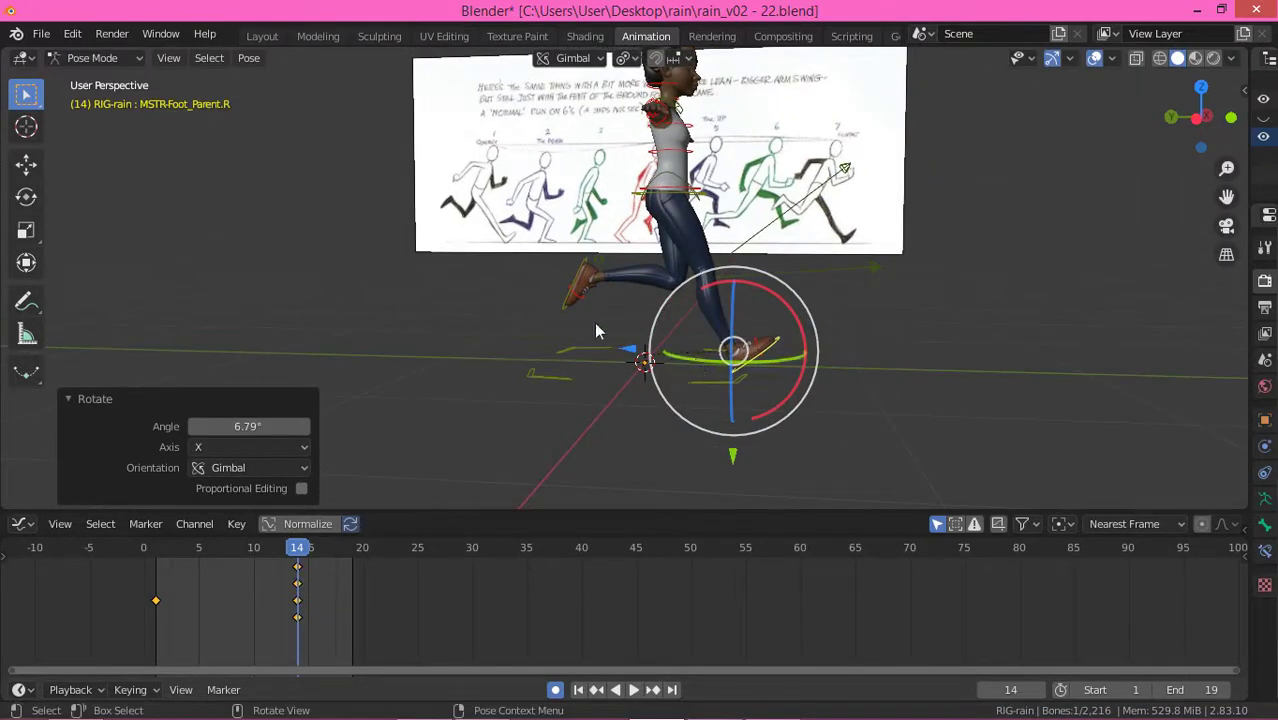
{"action": "left_click", "coordinate": [585, 270]}
{"action": "key", "text": "g"}
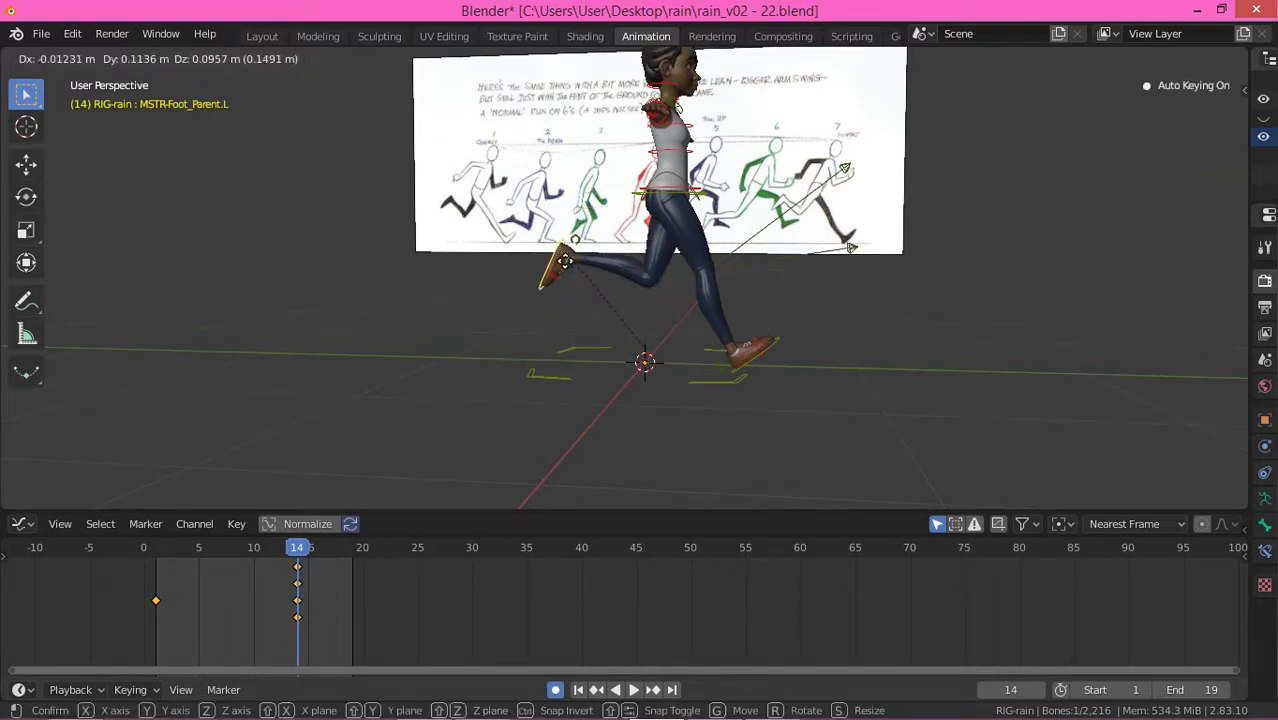
{"action": "left_click", "coordinate": [956, 250]}
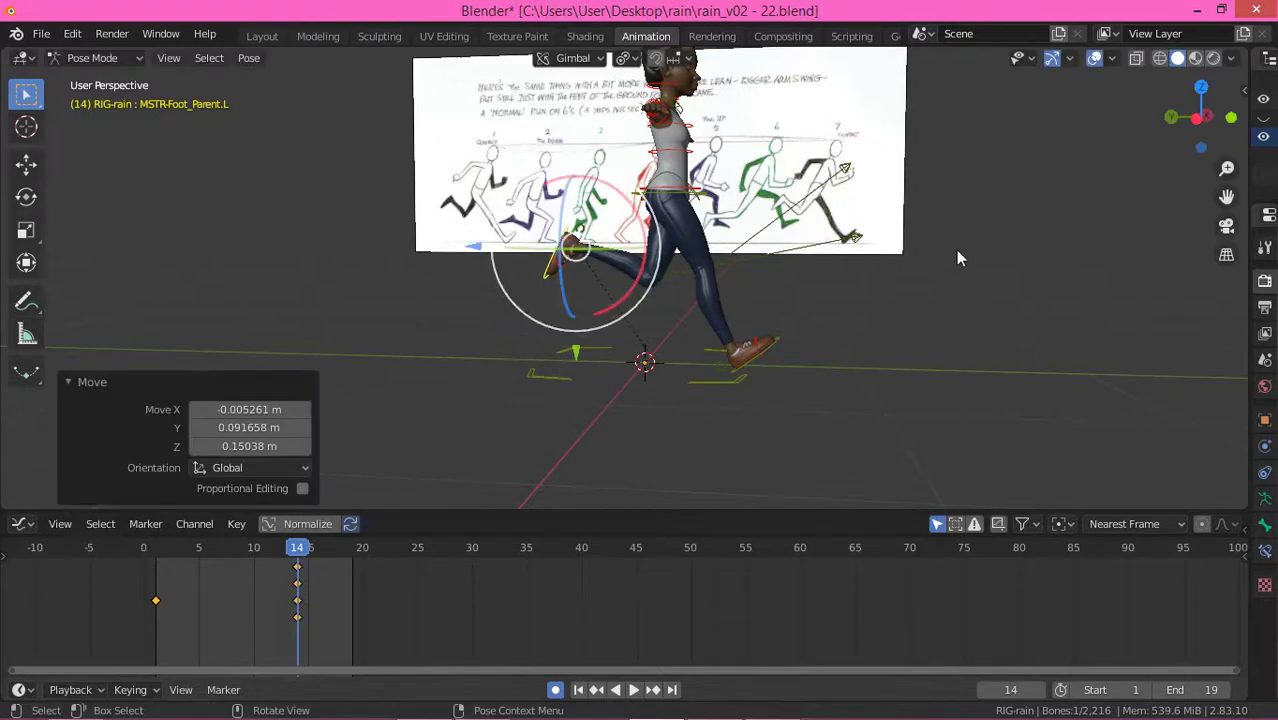
Step: Lower the right shin's IK pole and push it forward by about 0.020 m X, -0.250 m Y and -0.319 m Z
{"action": "left_click", "coordinate": [852, 236]}
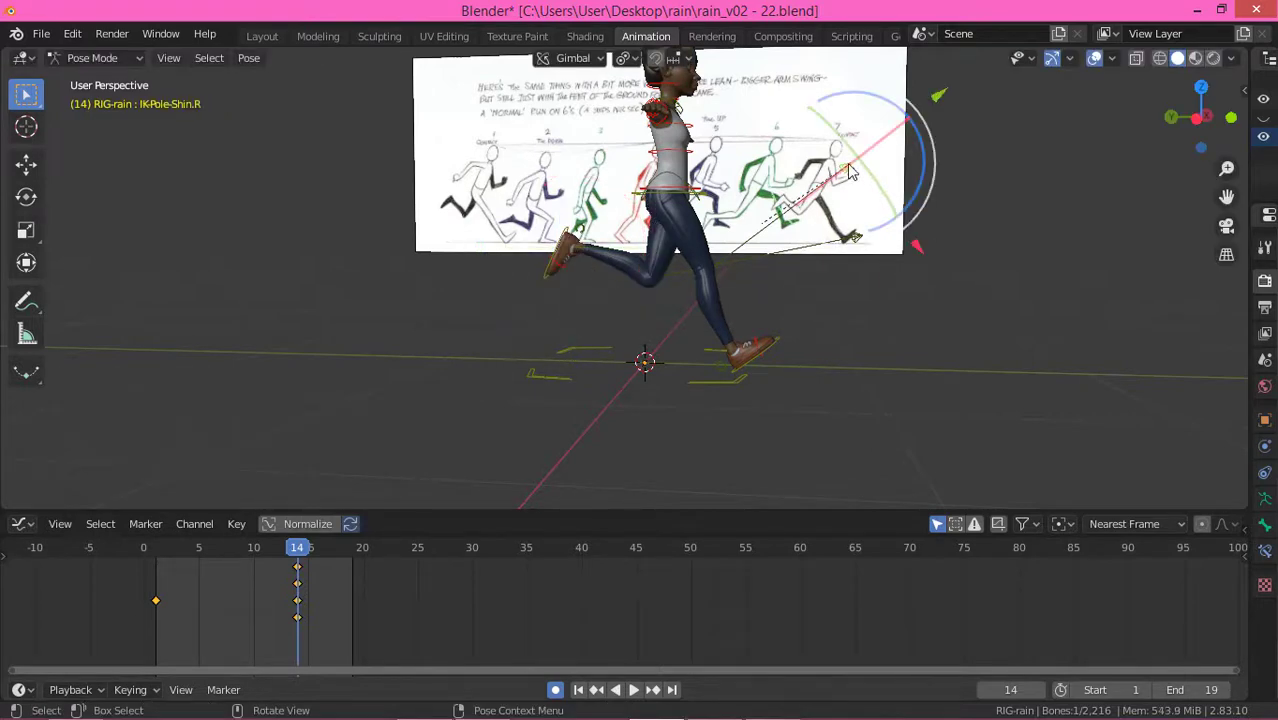
{"action": "key", "text": "g"}
{"action": "left_click", "coordinate": [905, 235]}
Step: Shift the pelvis parent control sideways over the right leg by about -0.035 m along its gimbal X axis
{"action": "middle_click_drag", "start_coordinate": [905, 235], "coordinate": [727, 334]}
{"action": "scroll", "coordinate": [877, 263], "scroll_direction": "up", "scroll_amount": 4}
{"action": "scroll", "coordinate": [813, 330], "scroll_direction": "down", "scroll_amount": 3}
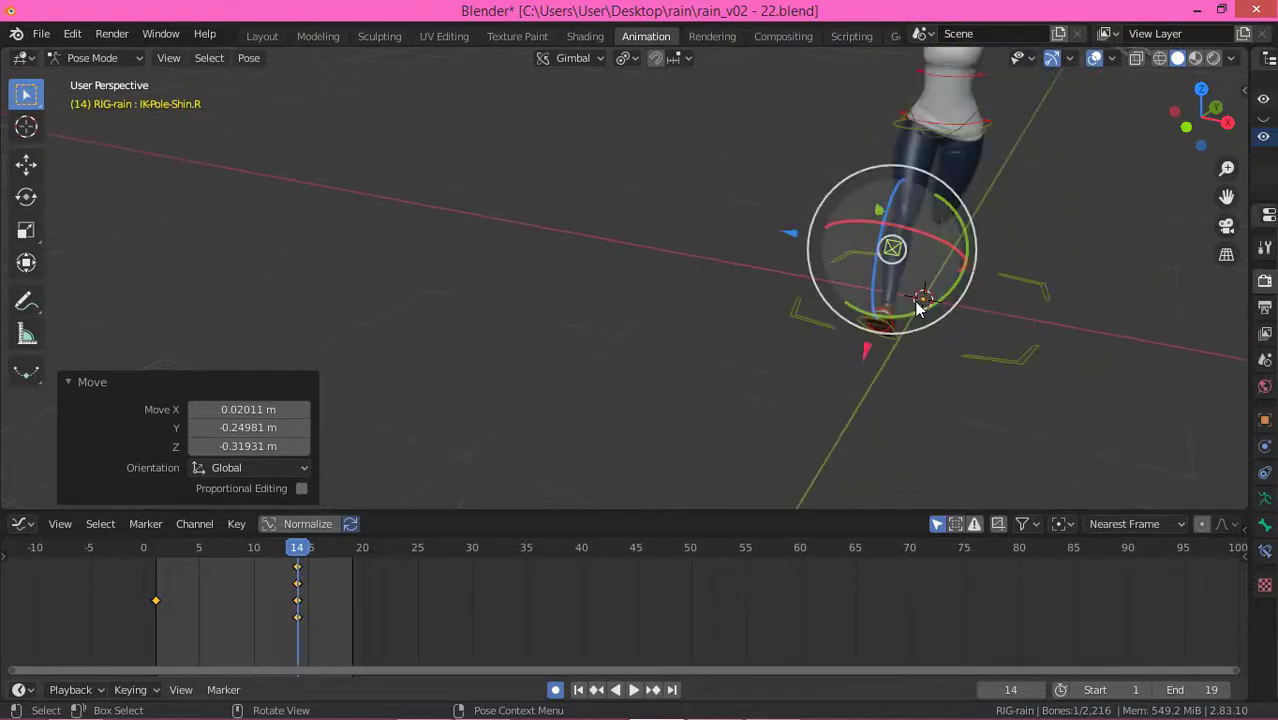
{"action": "middle_click_drag", "start_coordinate": [916, 298], "coordinate": [745, 362]}
{"action": "left_click", "coordinate": [782, 169]}
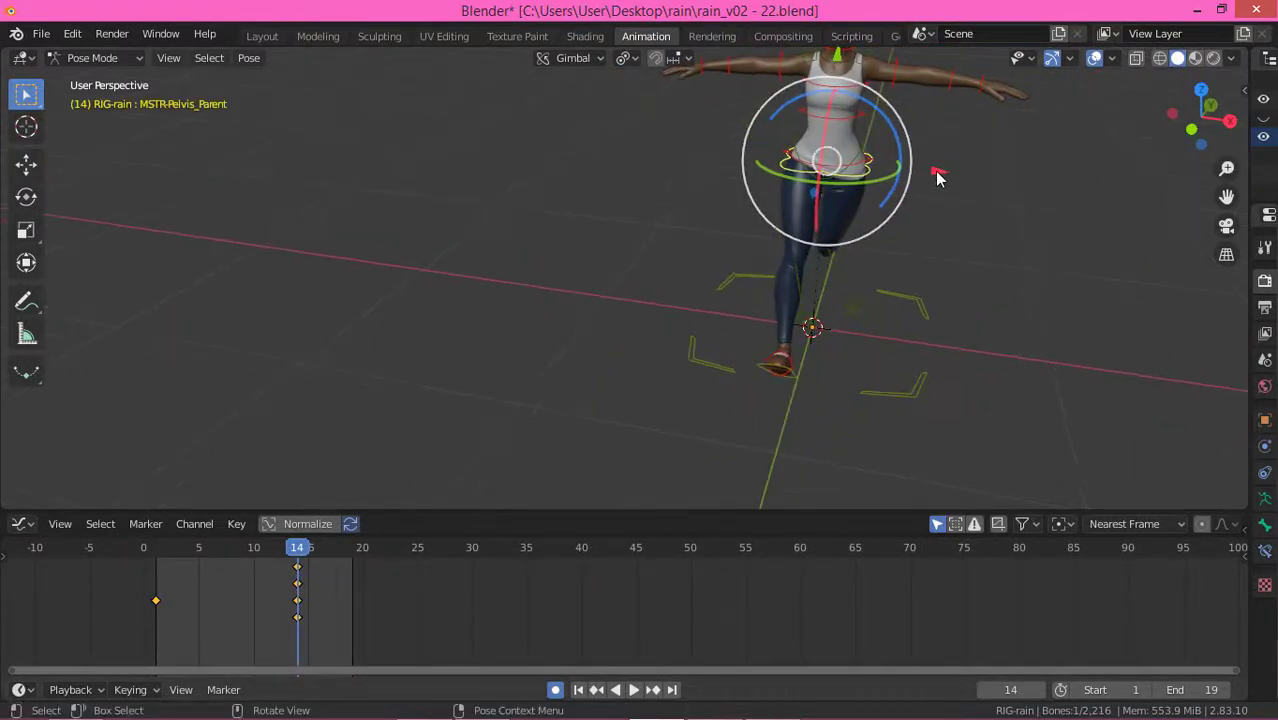
{"action": "left_click_drag", "start_coordinate": [936, 176], "coordinate": [922, 165]}
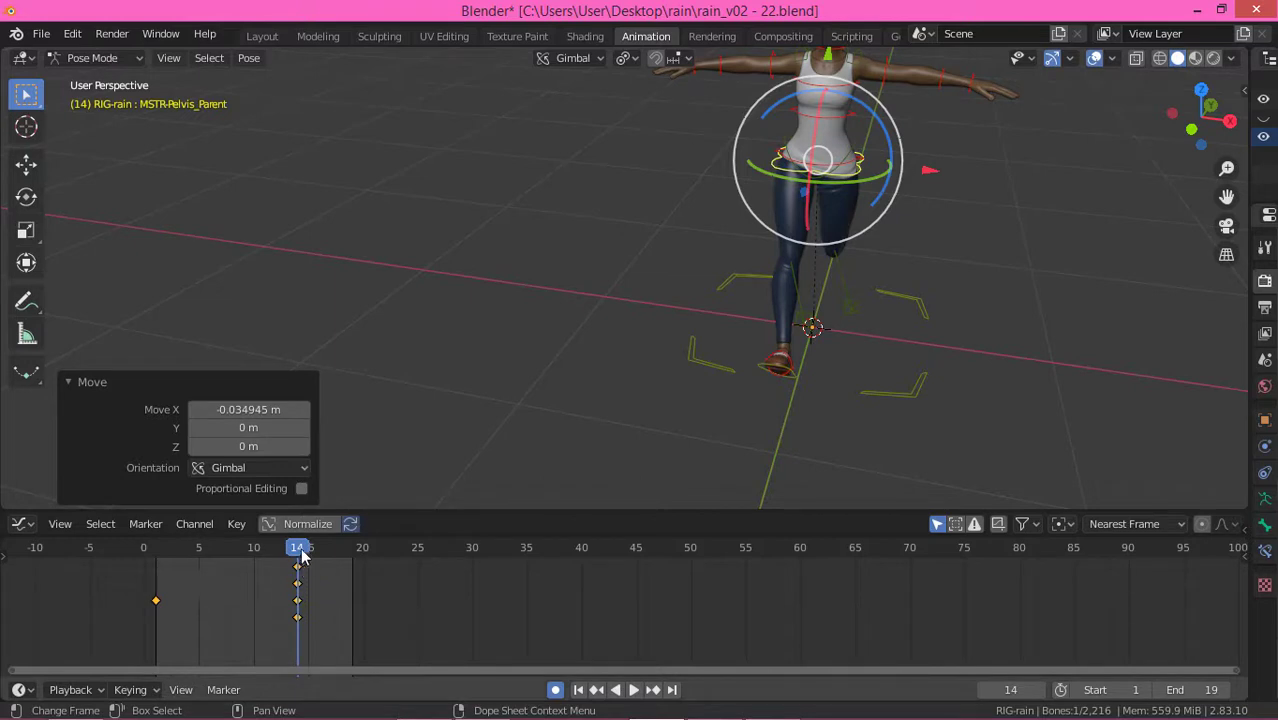
Step: Go to frame 1 in the timeline
{"action": "left_click_drag", "start_coordinate": [301, 556], "coordinate": [156, 556]}
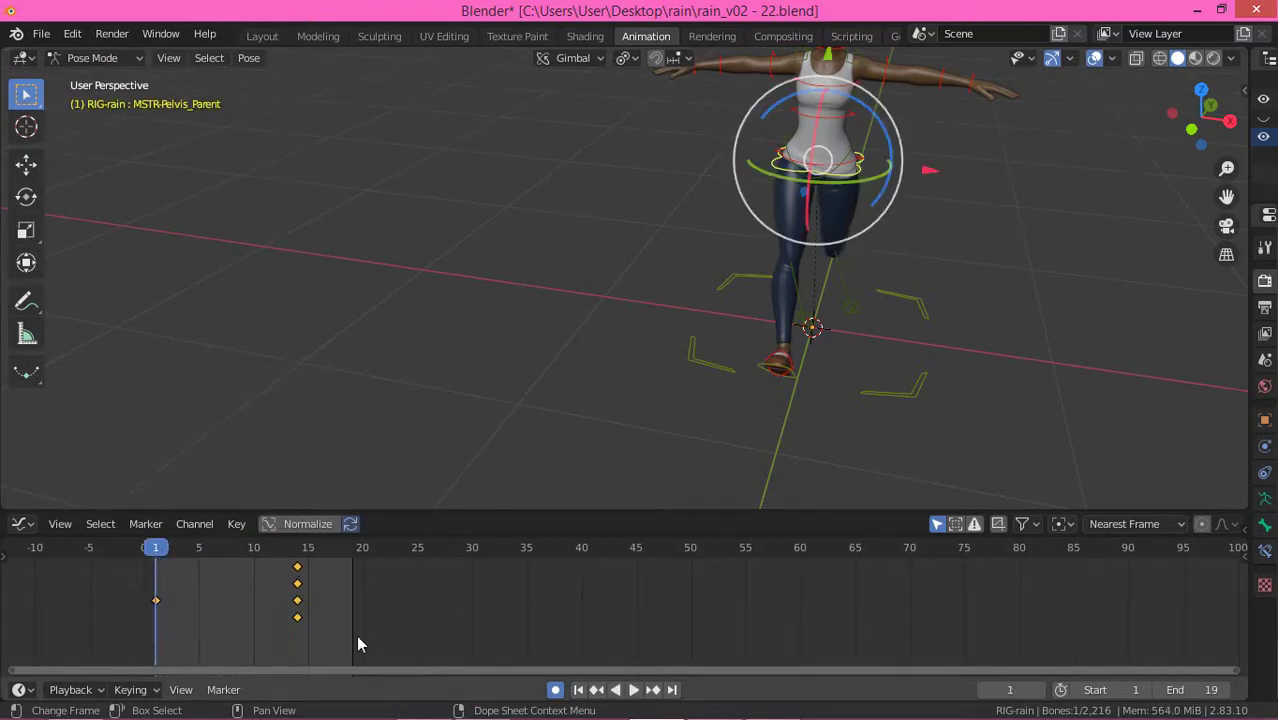
{"action": "left_click_drag", "start_coordinate": [356, 635], "coordinate": [71, 578]}
{"action": "key", "text": "x"}
{"action": "left_click", "coordinate": [319, 614]}
{"action": "key", "text": "ctrl+z"}
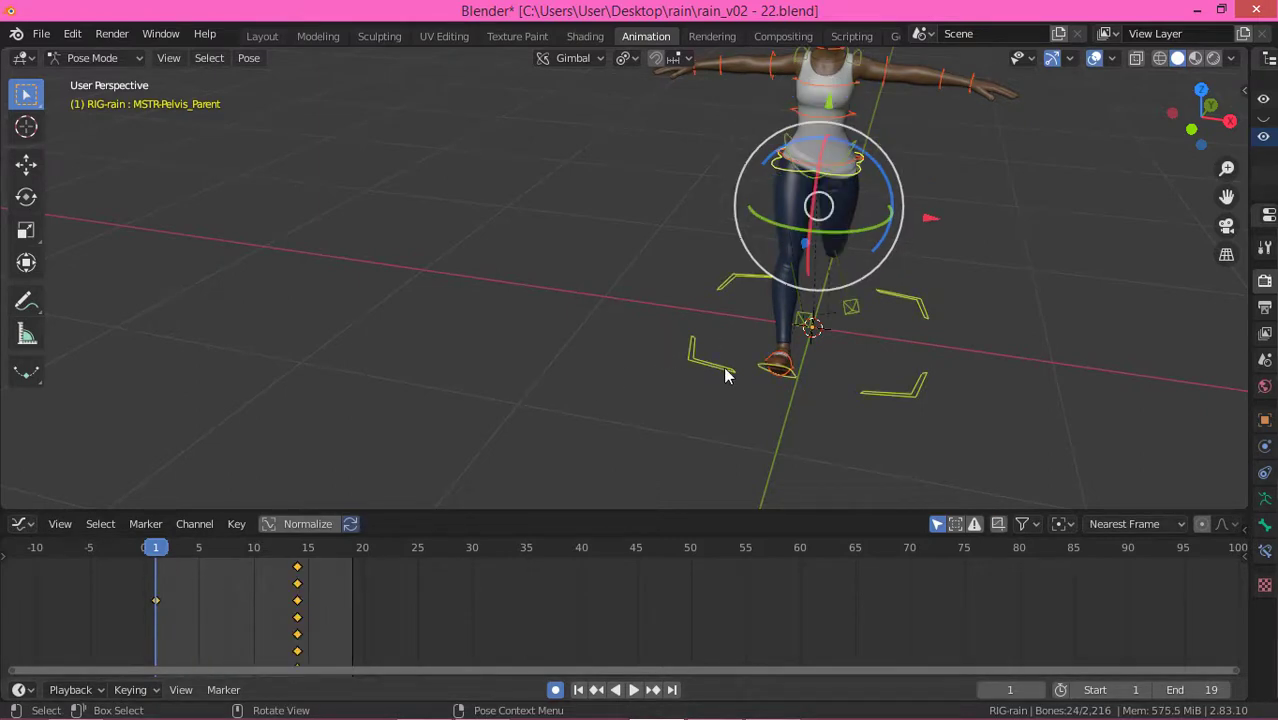
Step: Insert LocRot keyframes at frame 1 for all of the rig's selected controls
{"action": "key", "text": "i"}
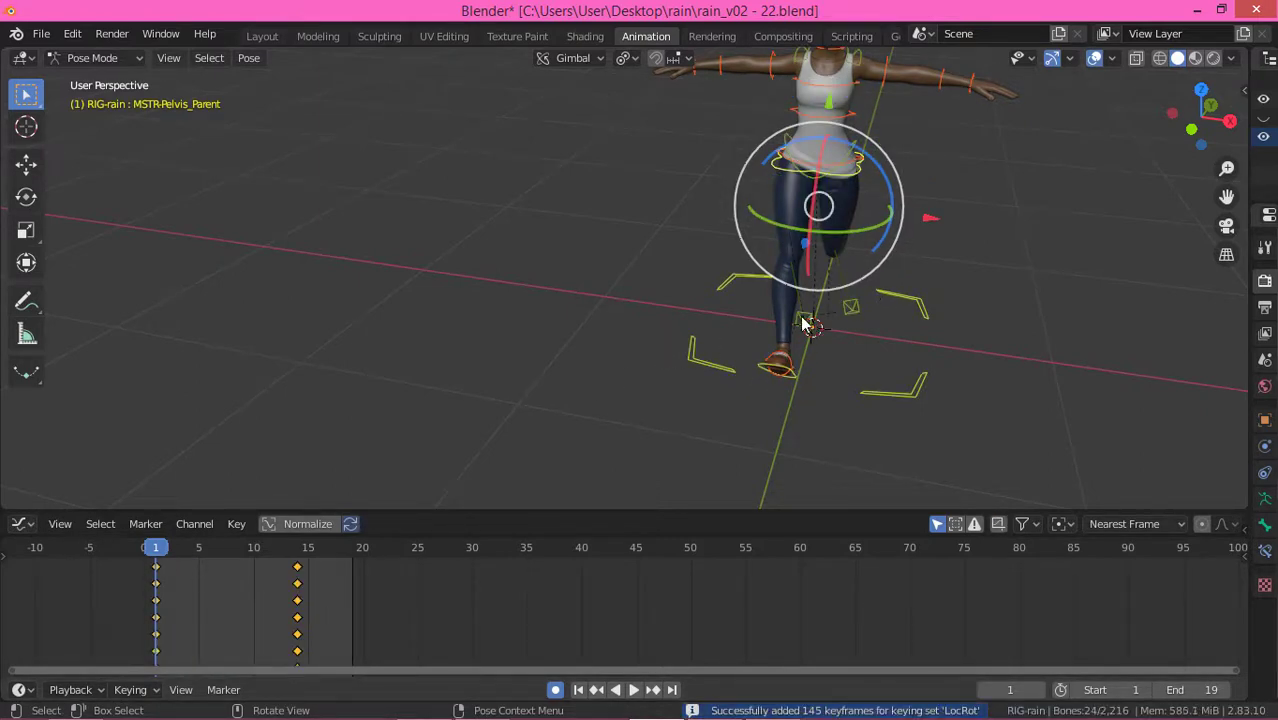
Step: In the front view, move the right shin's IK pole down and across so it sits in front of the right knee
{"action": "key", "text": "KP_1"}
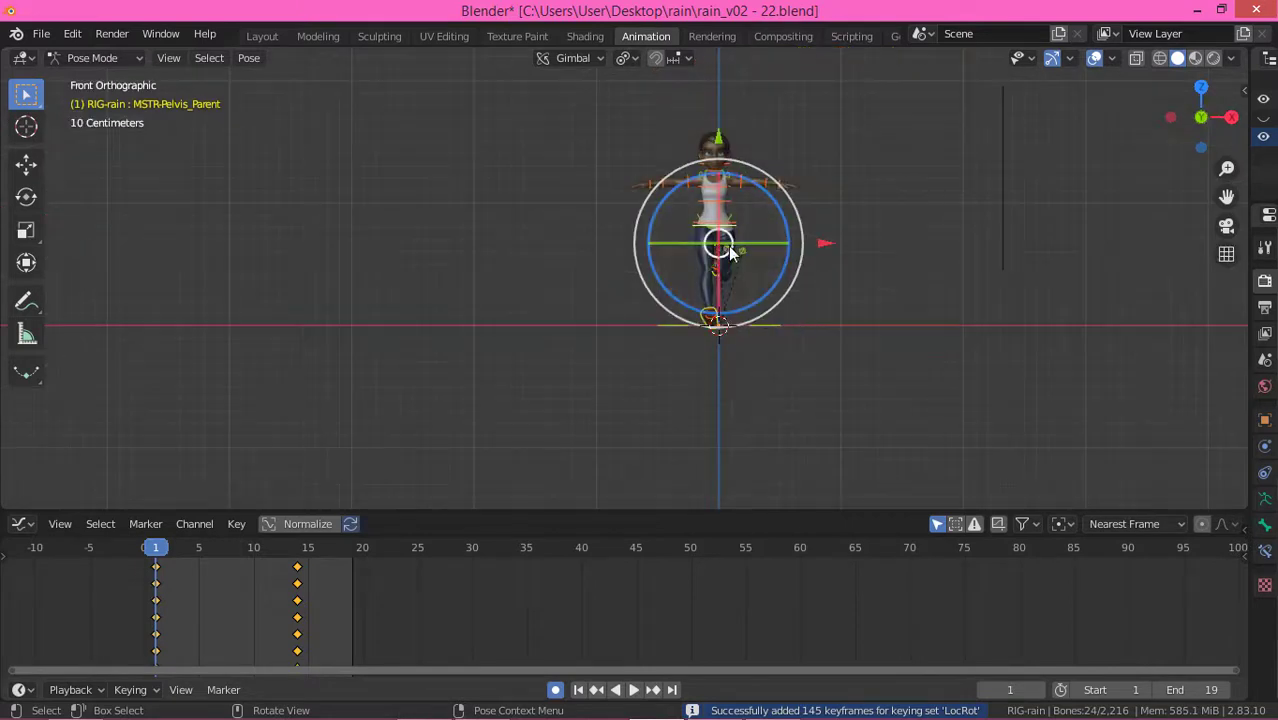
{"action": "scroll", "coordinate": [725, 235], "scroll_direction": "up", "scroll_amount": 5}
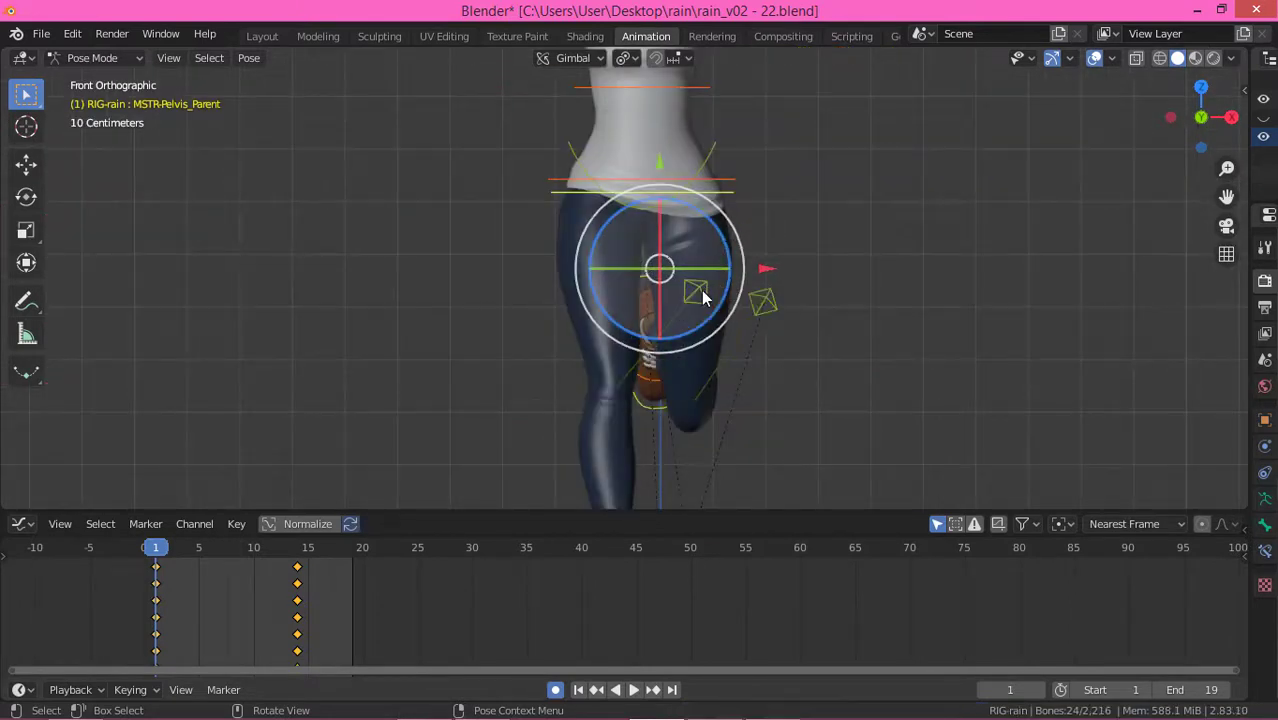
{"action": "left_click", "coordinate": [948, 269]}
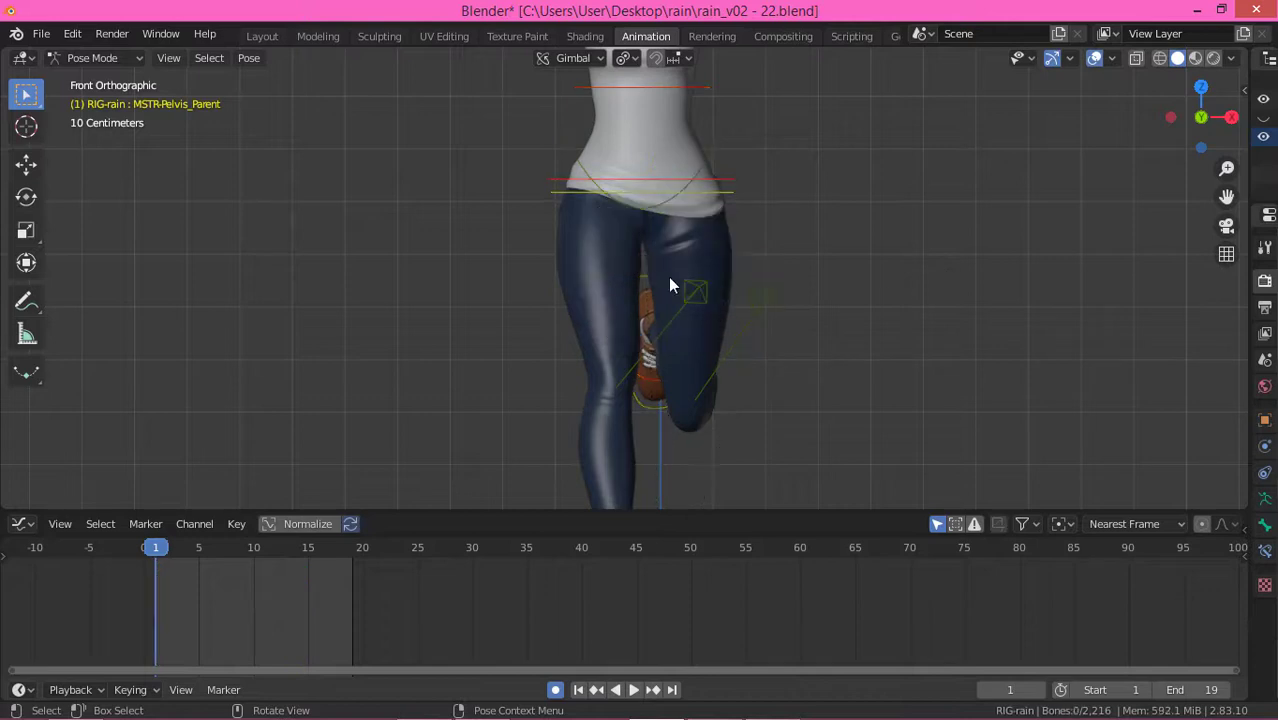
{"action": "left_click", "coordinate": [697, 293]}
{"action": "key", "text": "g"}
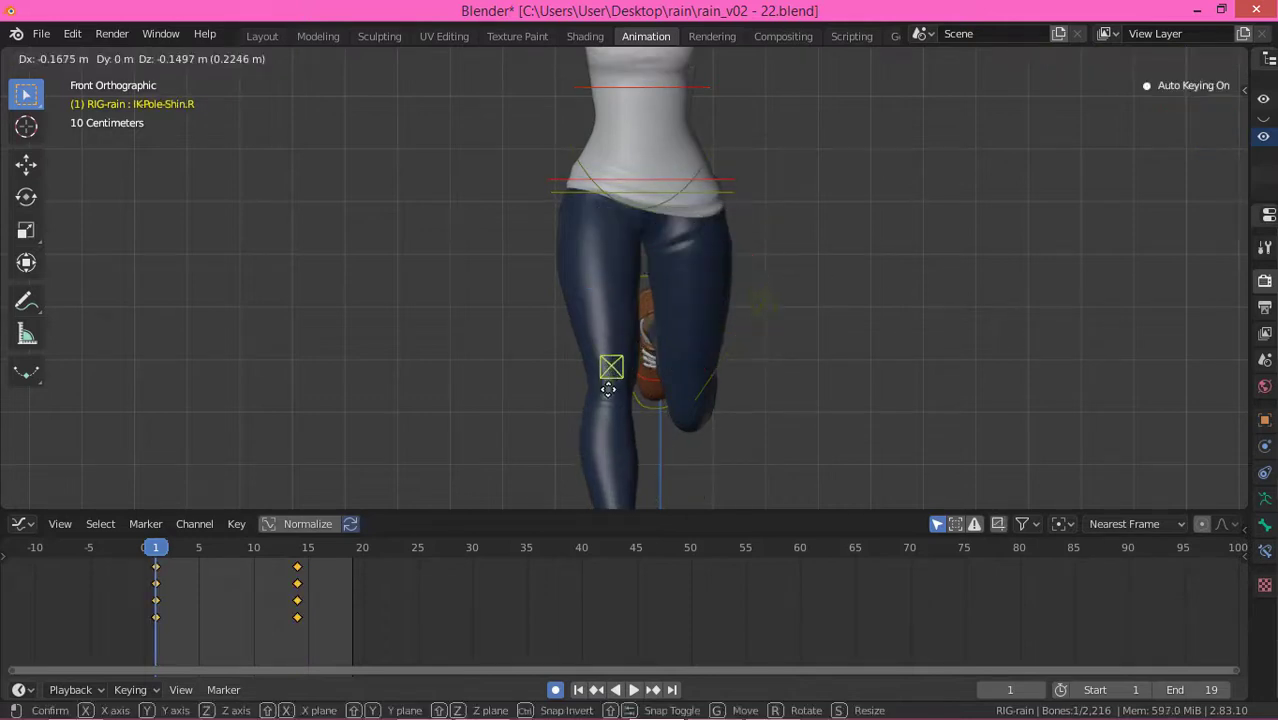
{"action": "left_click", "coordinate": [608, 392]}
Step: Move the left shin's IK pole -0.128 m X and -0.739 m Z, and raise it back 0.062 m X and 0.483 m Z beside the left knee
{"action": "left_click", "coordinate": [770, 296]}
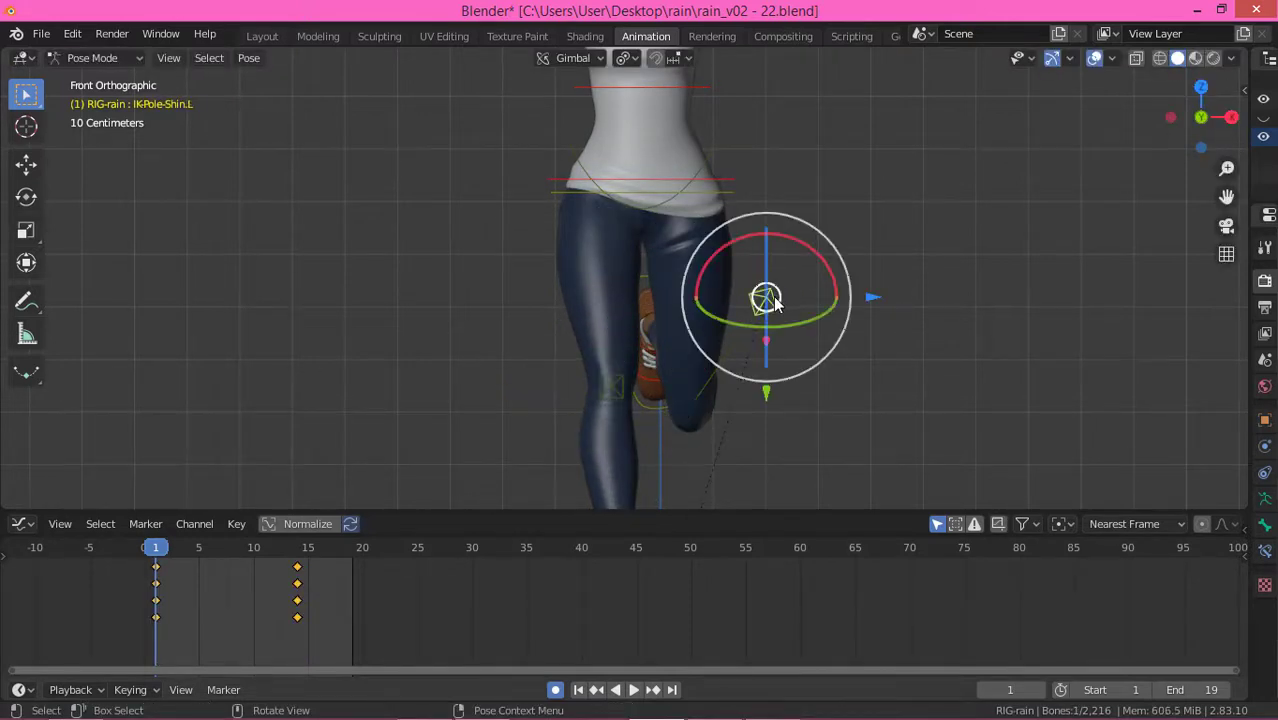
{"action": "key", "text": "g"}
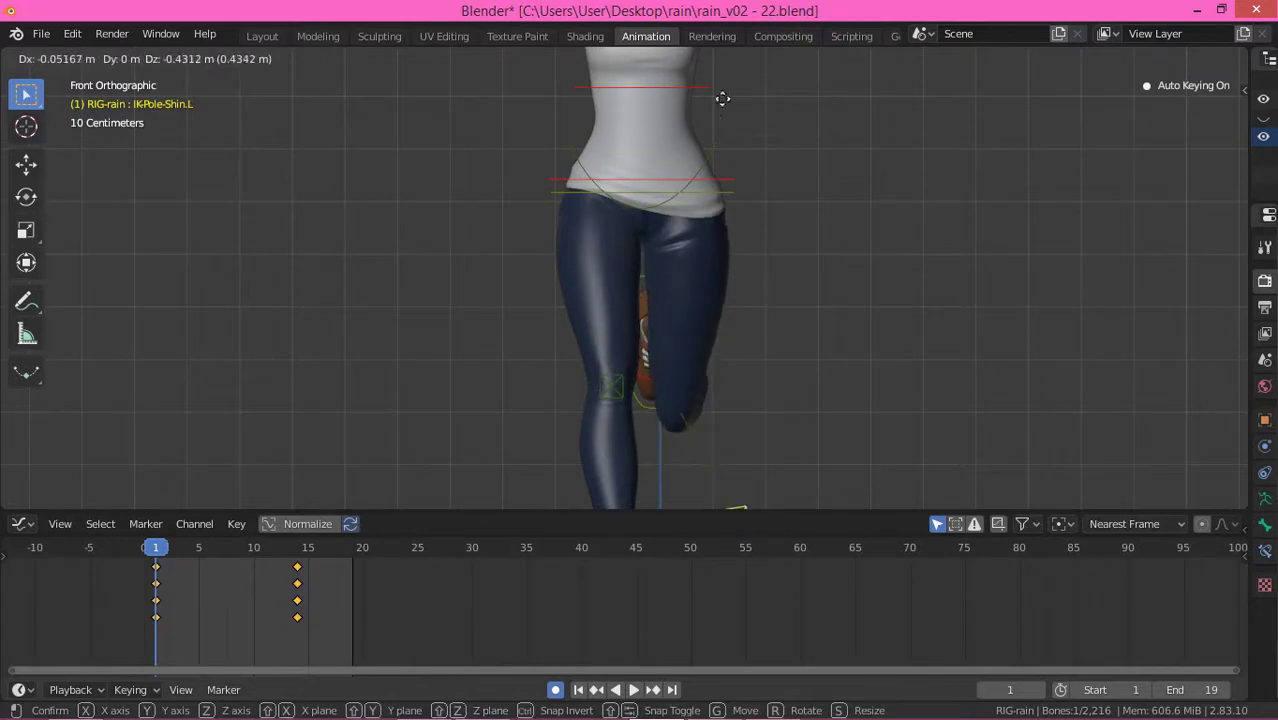
{"action": "left_click", "coordinate": [708, 365]}
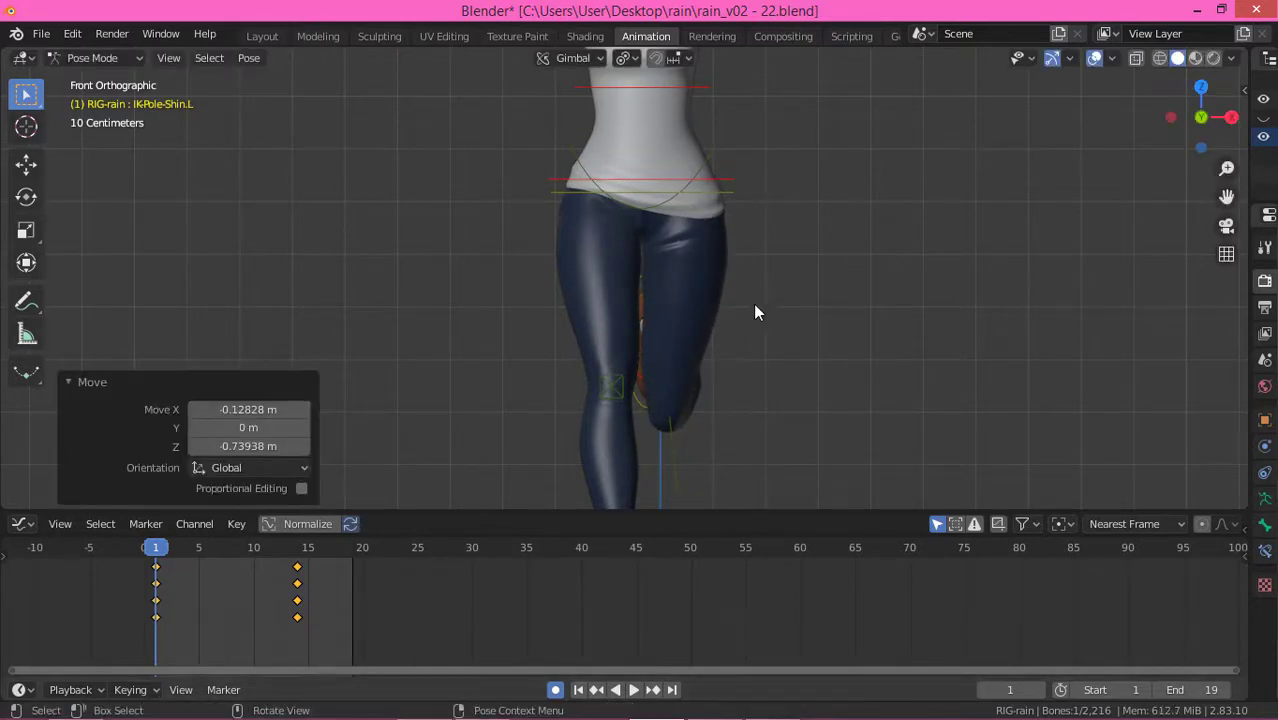
{"action": "middle_click_drag", "start_coordinate": [772, 232], "coordinate": [773, 138], "text": "shift"}
{"action": "middle_click_drag", "start_coordinate": [738, 418], "coordinate": [735, 304], "text": "shift"}
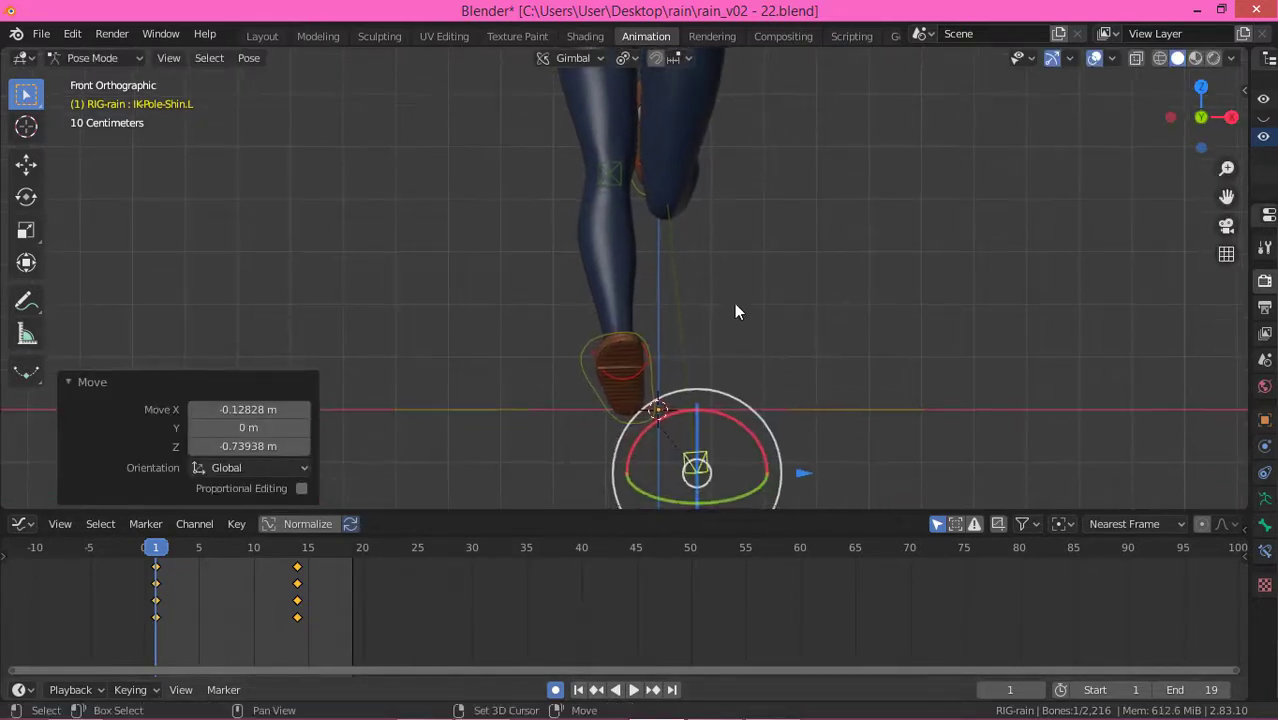
{"action": "key", "text": "g"}
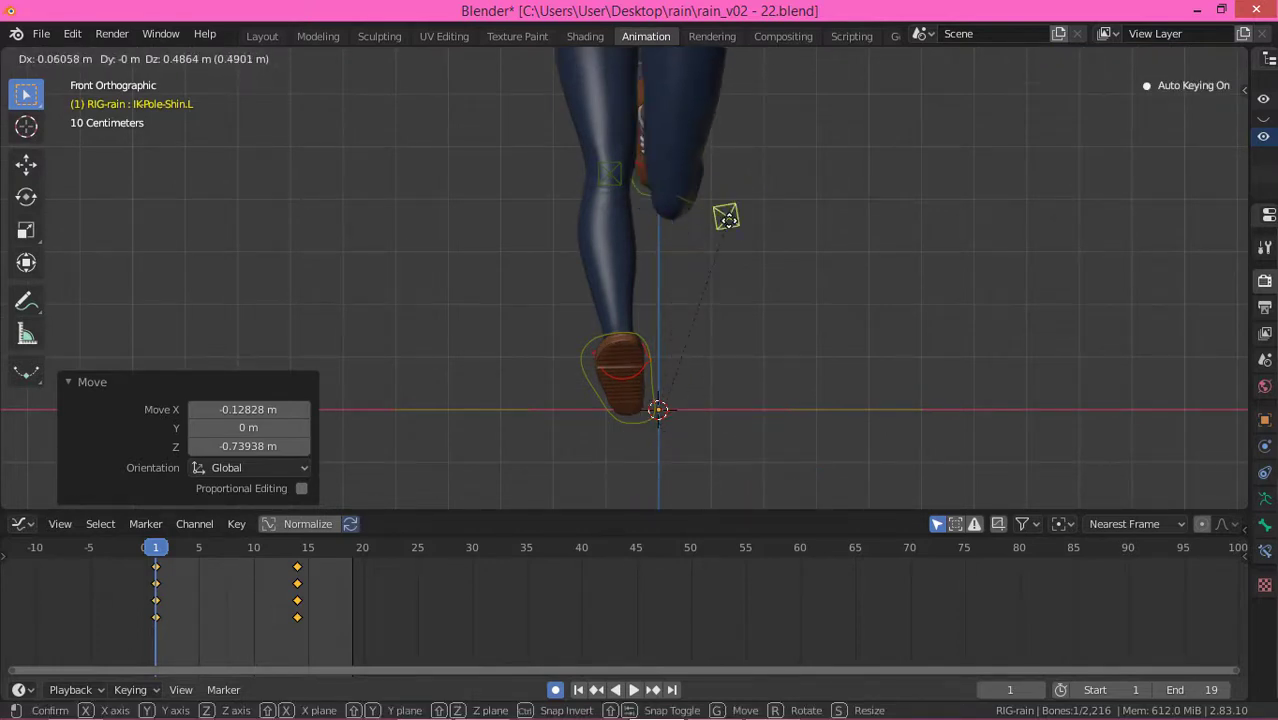
{"action": "left_click", "coordinate": [724, 216]}
Step: Rotate the pelvis master control about 23.6° around its gimbal X axis to lean the torso forward, and fine-tune the lean
{"action": "scroll", "coordinate": [746, 188], "scroll_direction": "down", "scroll_amount": 3}
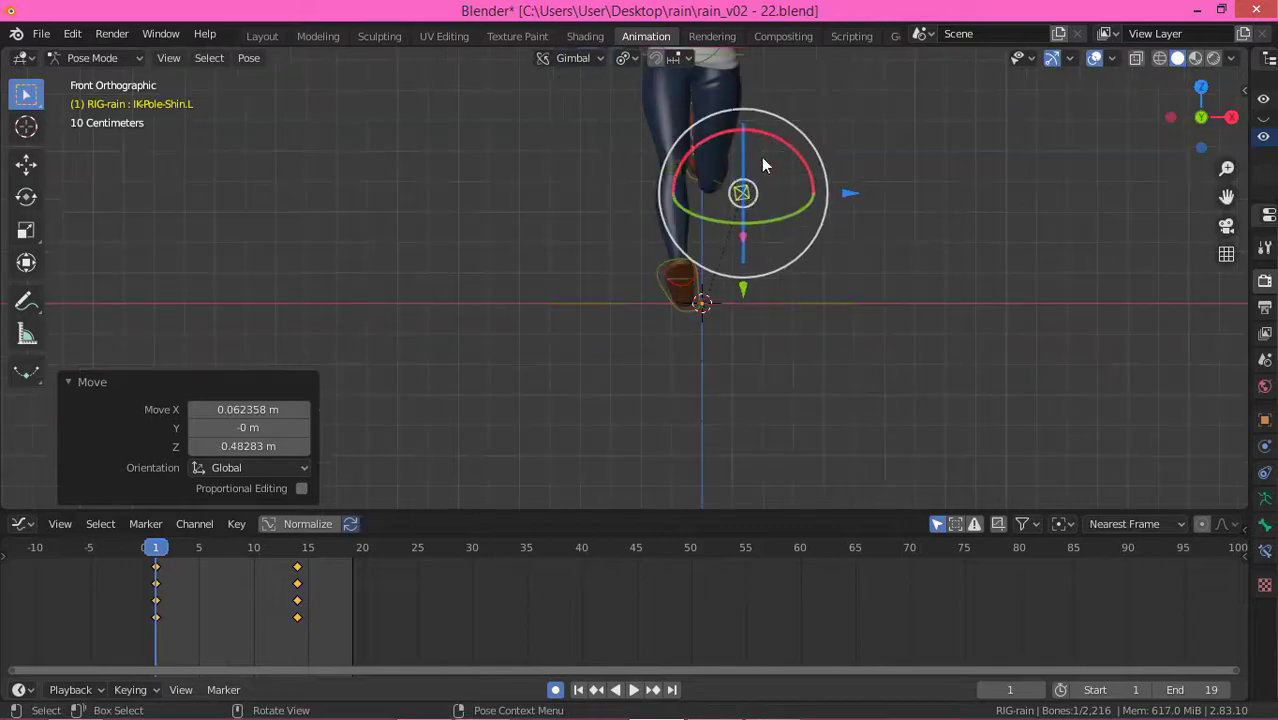
{"action": "middle_click_drag", "start_coordinate": [773, 160], "coordinate": [656, 171]}
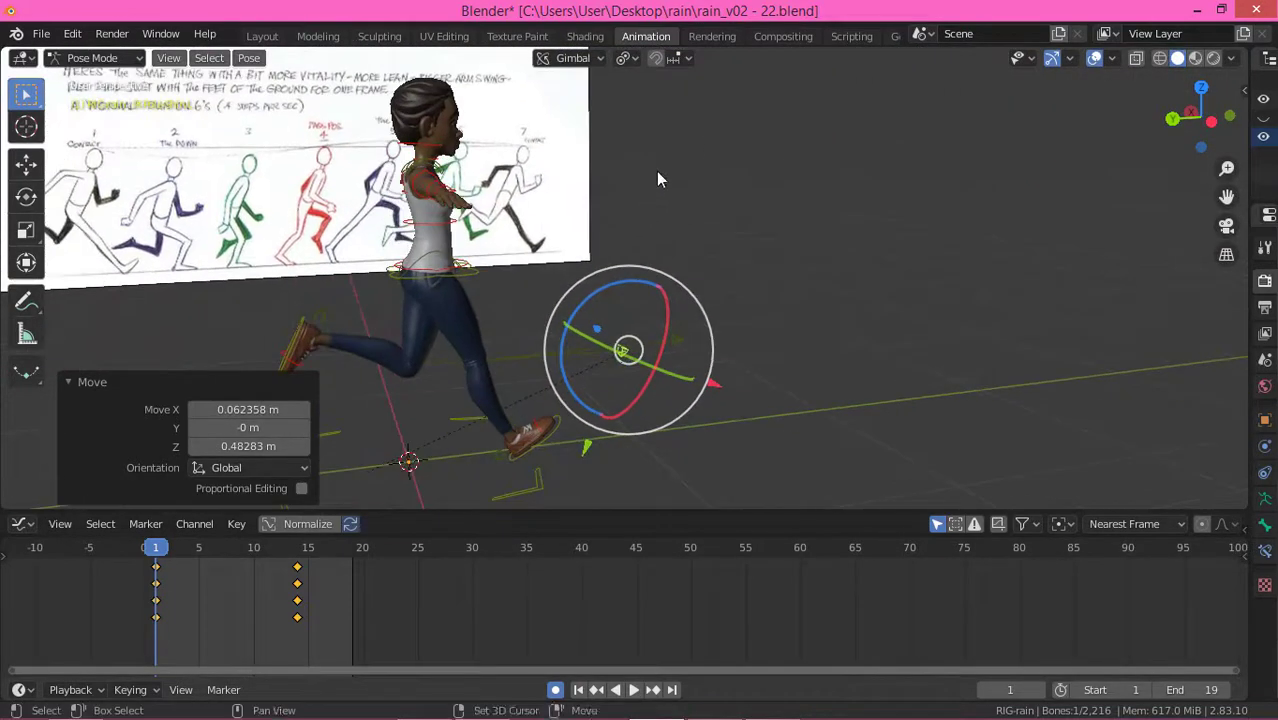
{"action": "middle_click_drag", "start_coordinate": [578, 248], "coordinate": [540, 208]}
{"action": "left_click", "coordinate": [560, 229]}
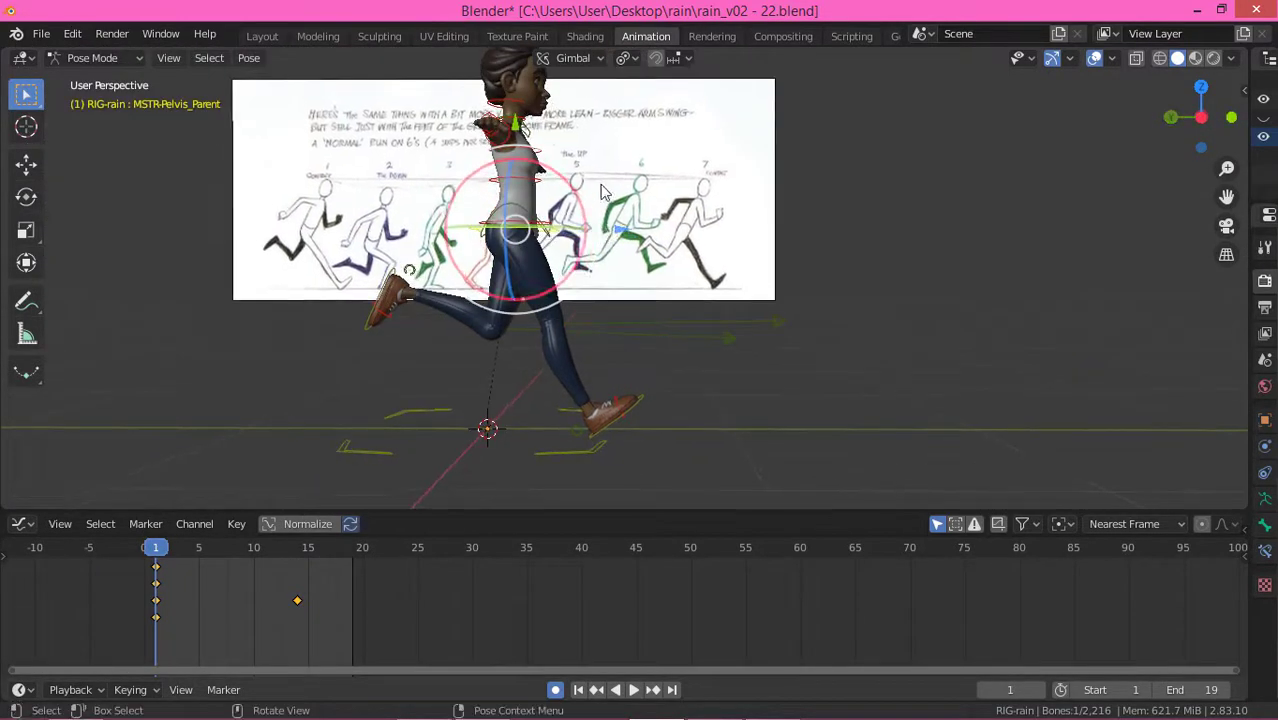
{"action": "left_click_drag", "start_coordinate": [573, 185], "coordinate": [590, 212]}
{"action": "middle_click_drag", "start_coordinate": [600, 210], "coordinate": [625, 200]}
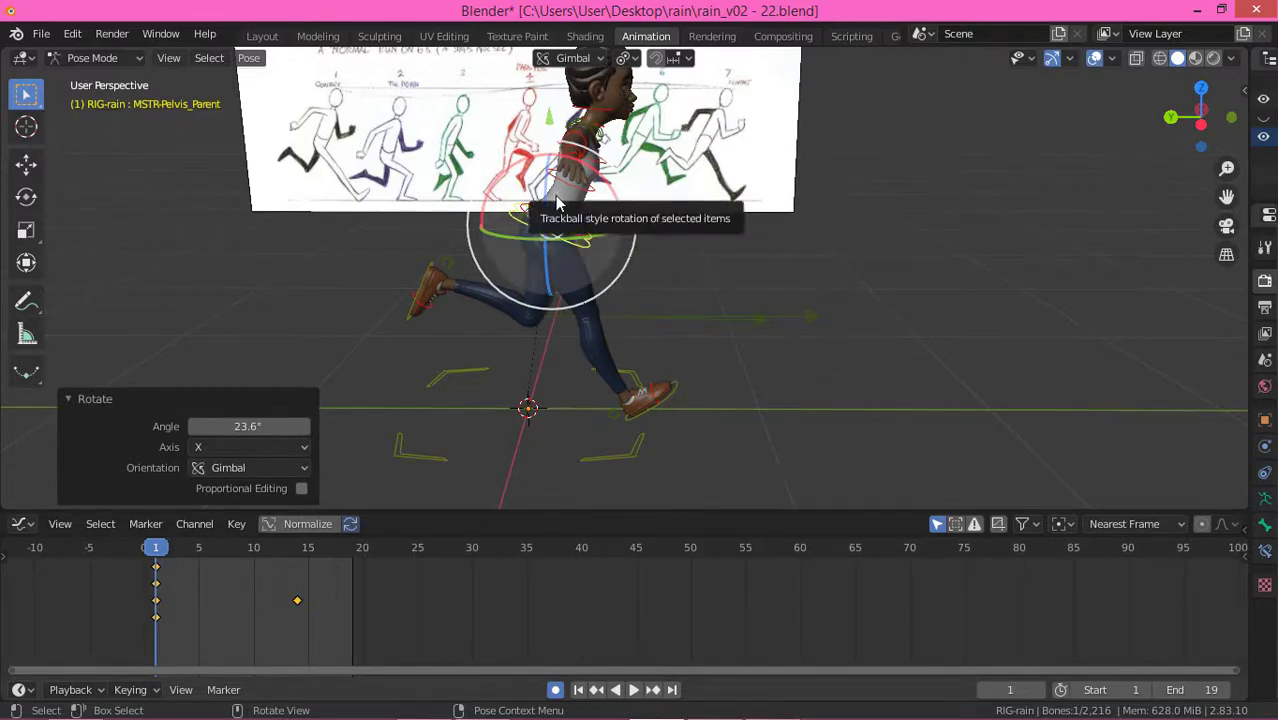
{"action": "left_click", "coordinate": [71, 400]}
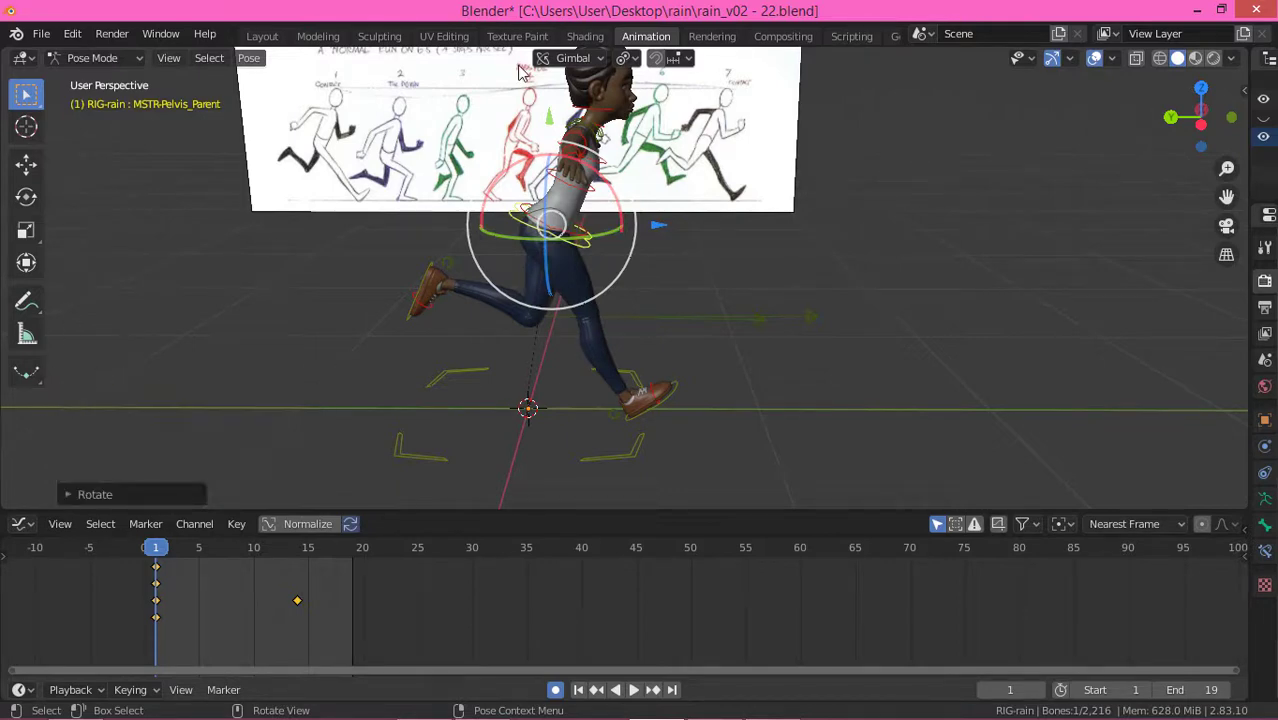
{"action": "left_click_drag", "start_coordinate": [617, 192], "coordinate": [582, 262]}
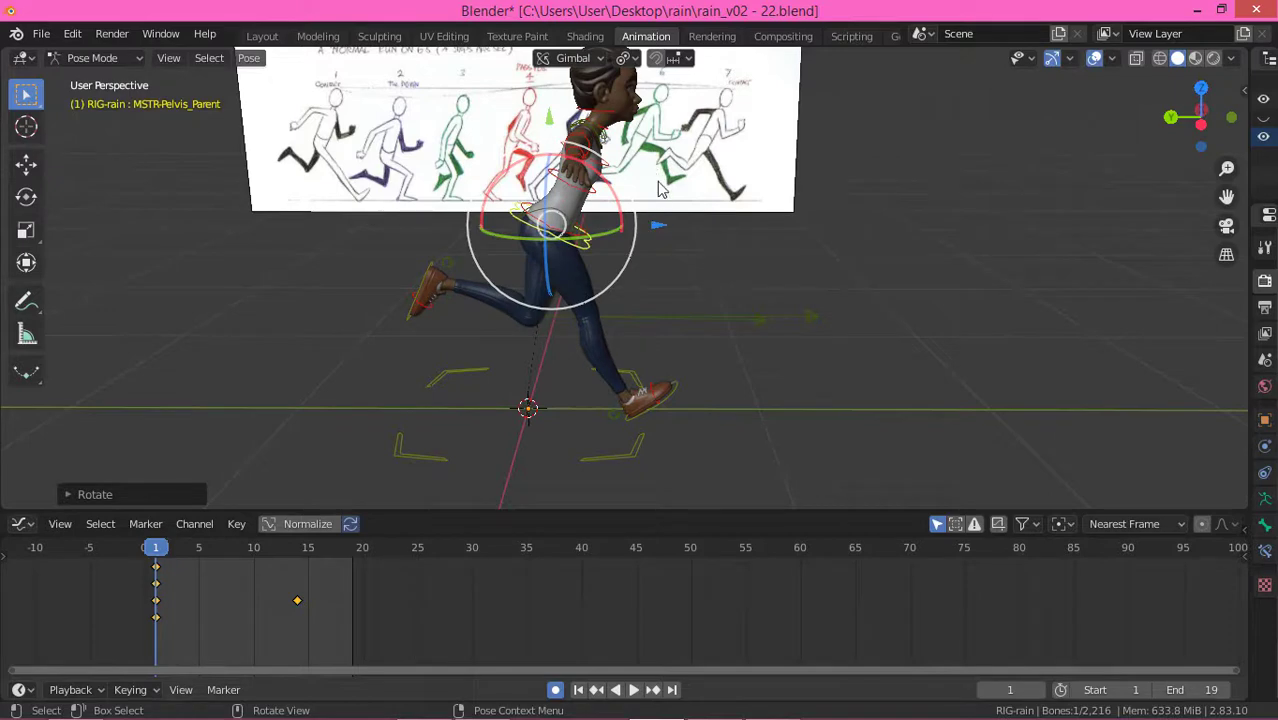
{"action": "middle_click_drag", "start_coordinate": [690, 213], "coordinate": [690, 290]}
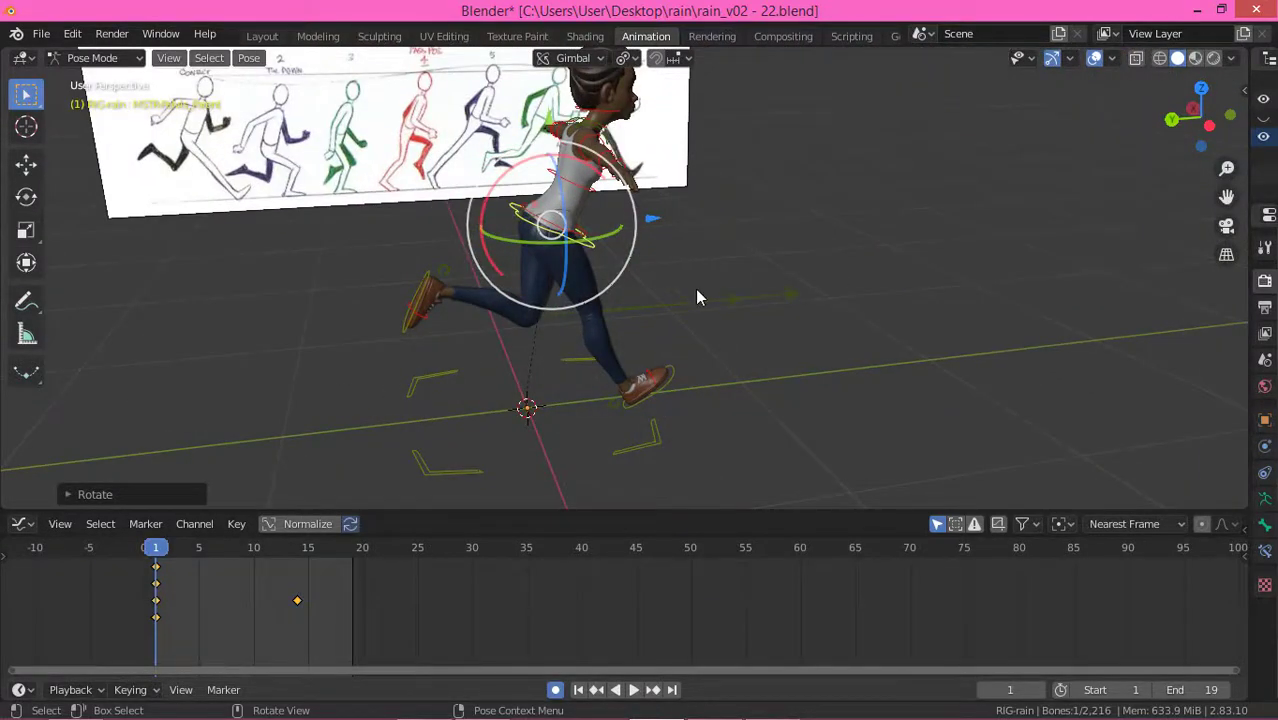
Step: Insert LocRot keyframes for all rig controls at frame 1 and delete the keyframes at frame 14
{"action": "key", "text": "a"}
{"action": "key", "text": "i"}
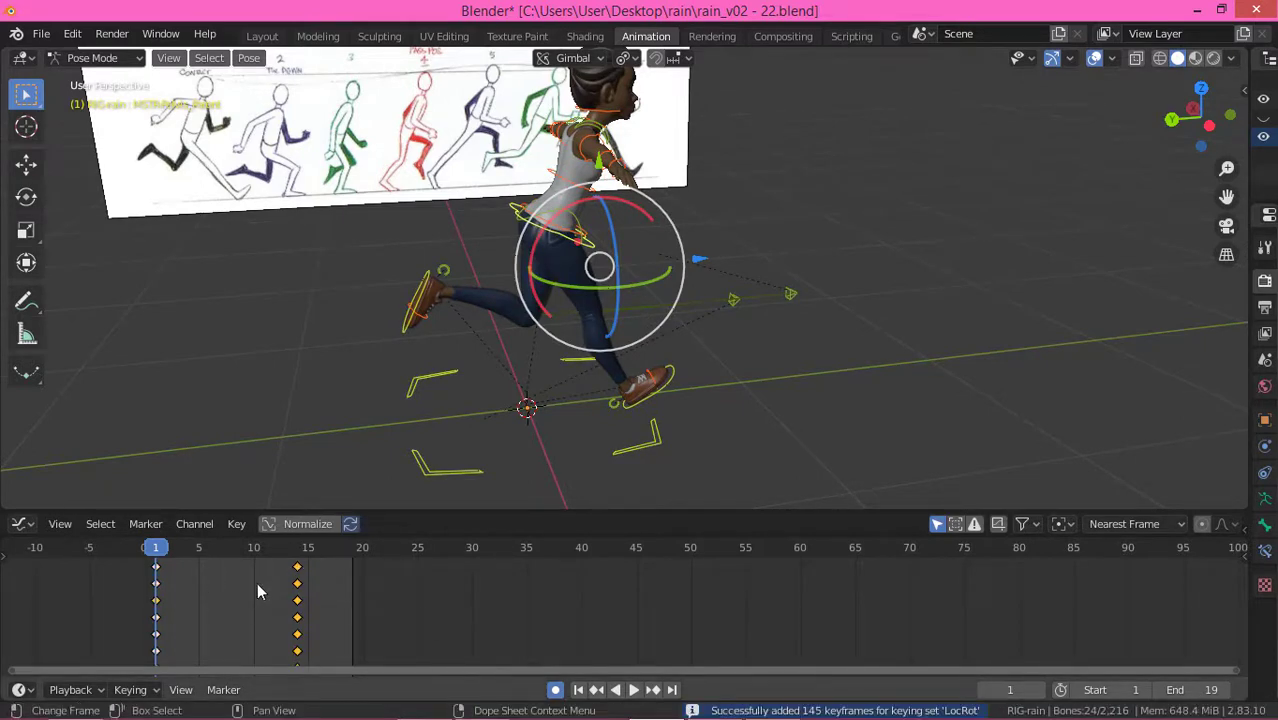
{"action": "key", "text": "x"}
{"action": "left_click", "coordinate": [381, 643]}
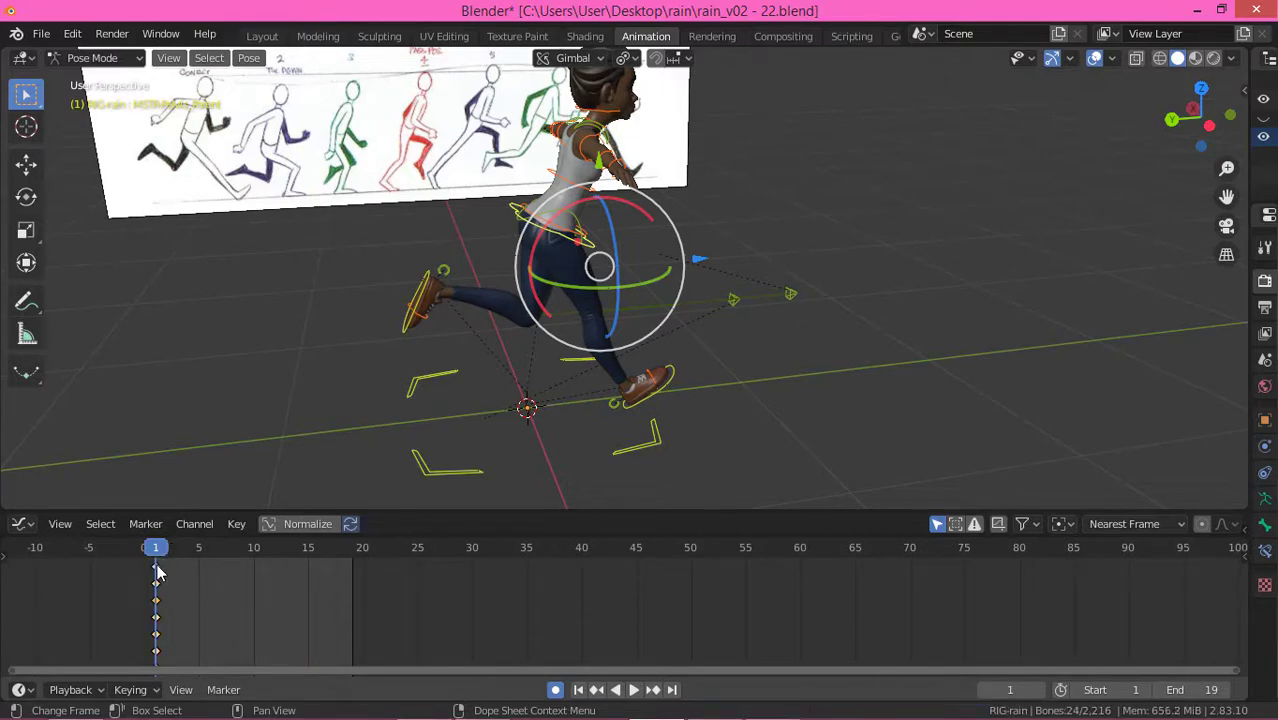
Step: Duplicate the frame 1 keyframes to frame 19, the end of the cycle
{"action": "left_click", "coordinate": [156, 566]}
{"action": "key", "text": "shift+d"}
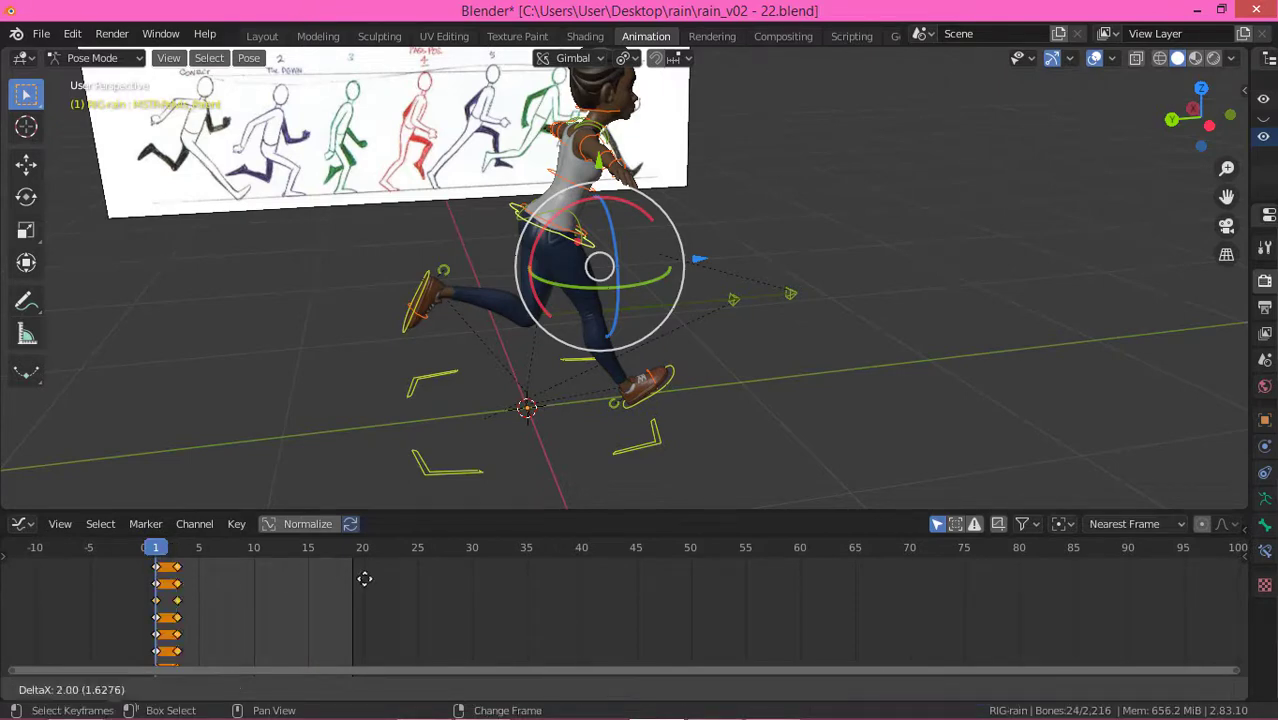
{"action": "left_click", "coordinate": [350, 567]}
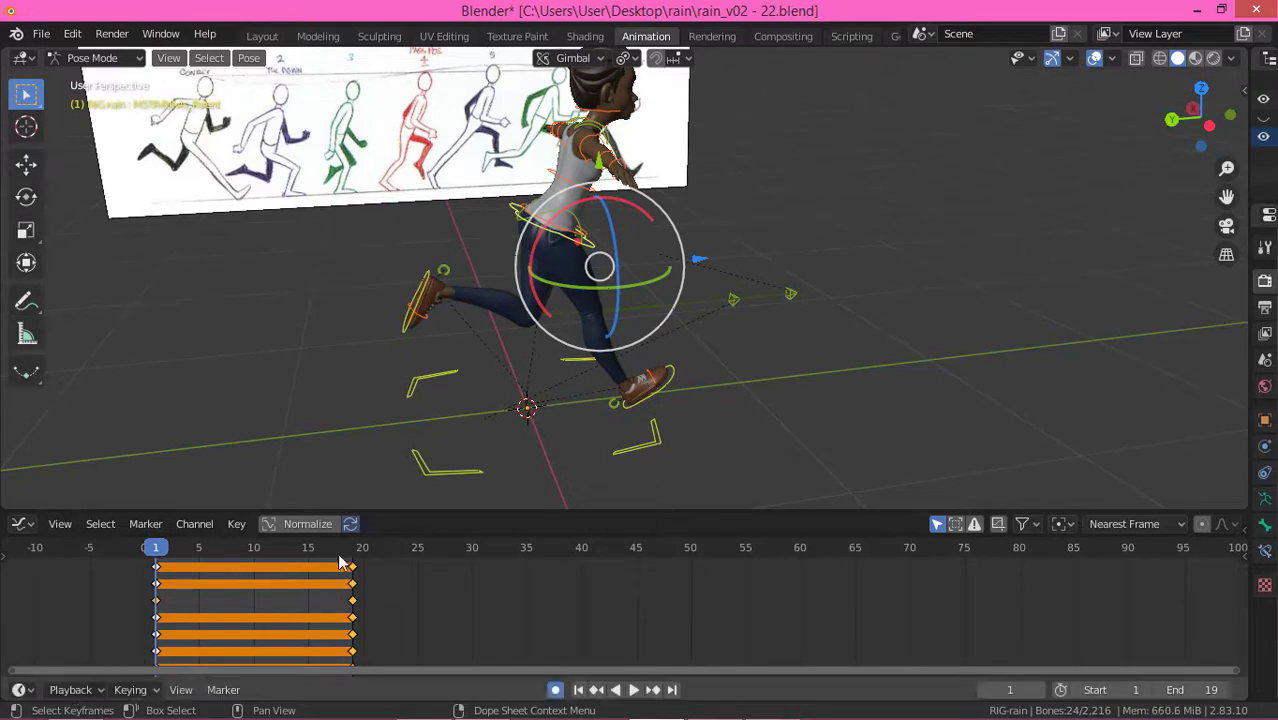
Step: At frame 10, copy the contact pose of all the selected controls and paste it X-flipped
{"action": "left_click", "coordinate": [255, 557]}
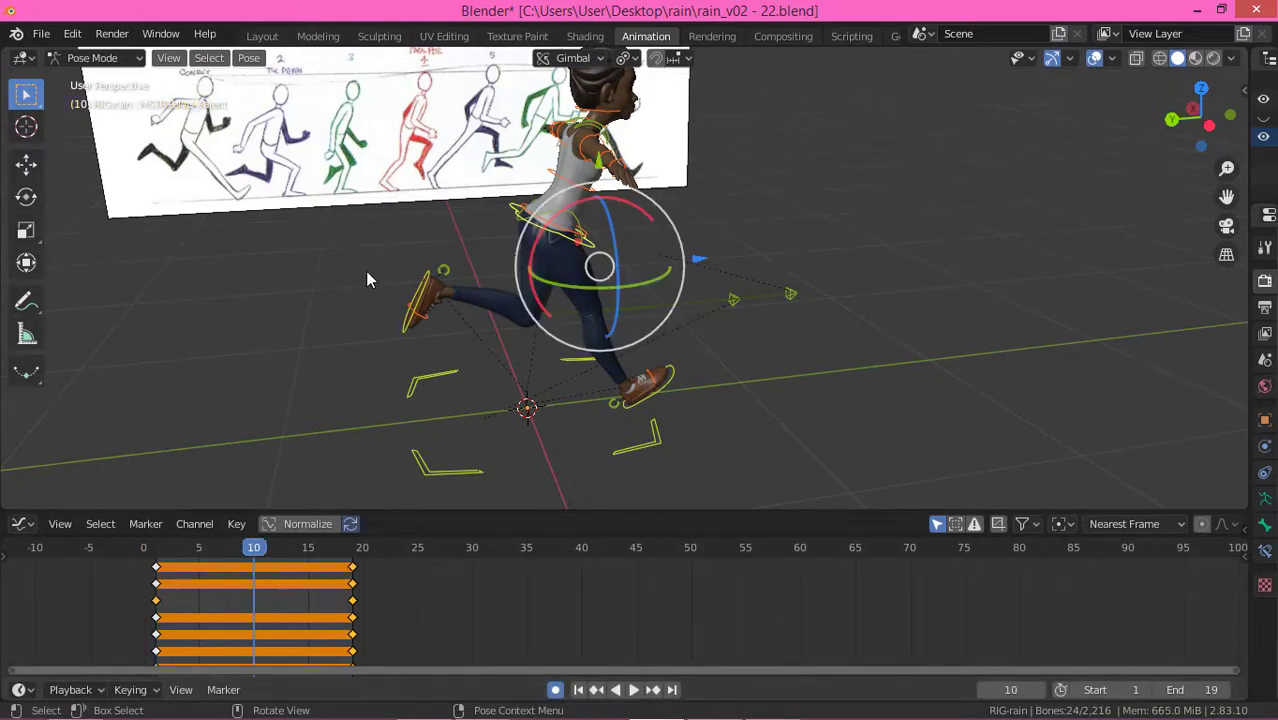
{"action": "right_click", "coordinate": [320, 252]}
{"action": "left_click", "coordinate": [331, 342]}
{"action": "right_click", "coordinate": [308, 286]}
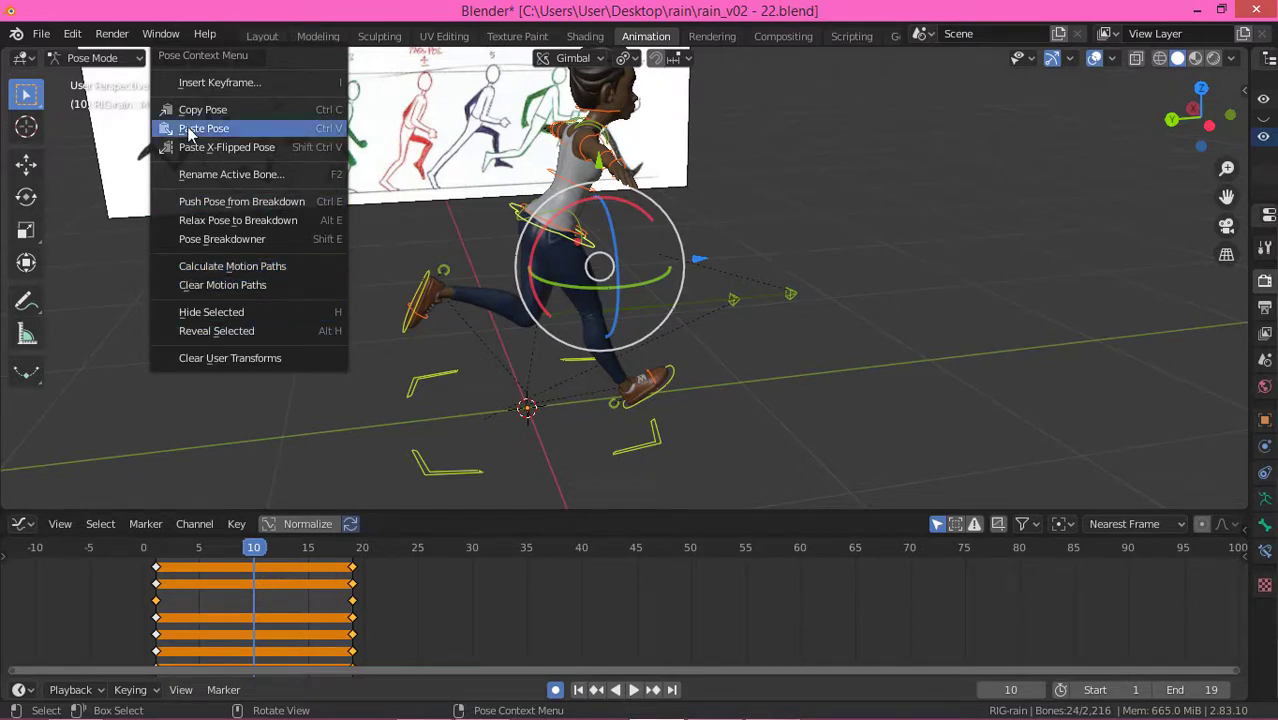
{"action": "left_click", "coordinate": [230, 112]}
{"action": "right_click", "coordinate": [248, 274]}
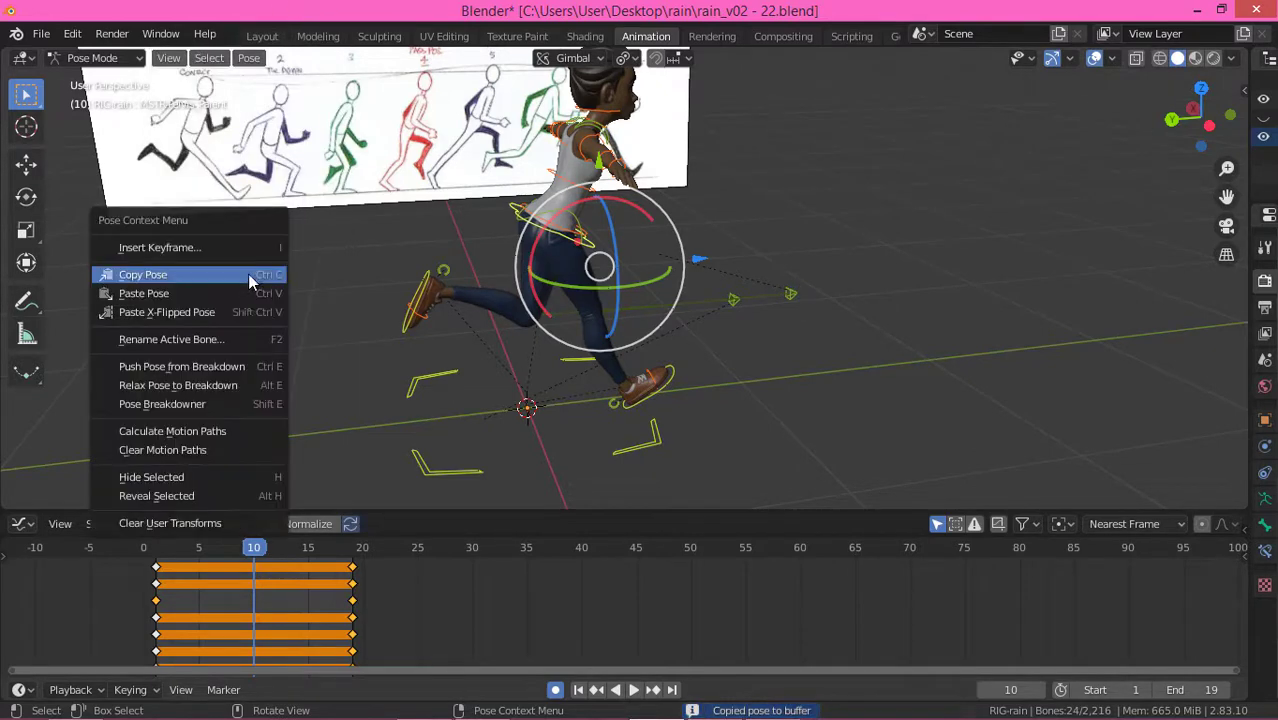
{"action": "left_click", "coordinate": [183, 313]}
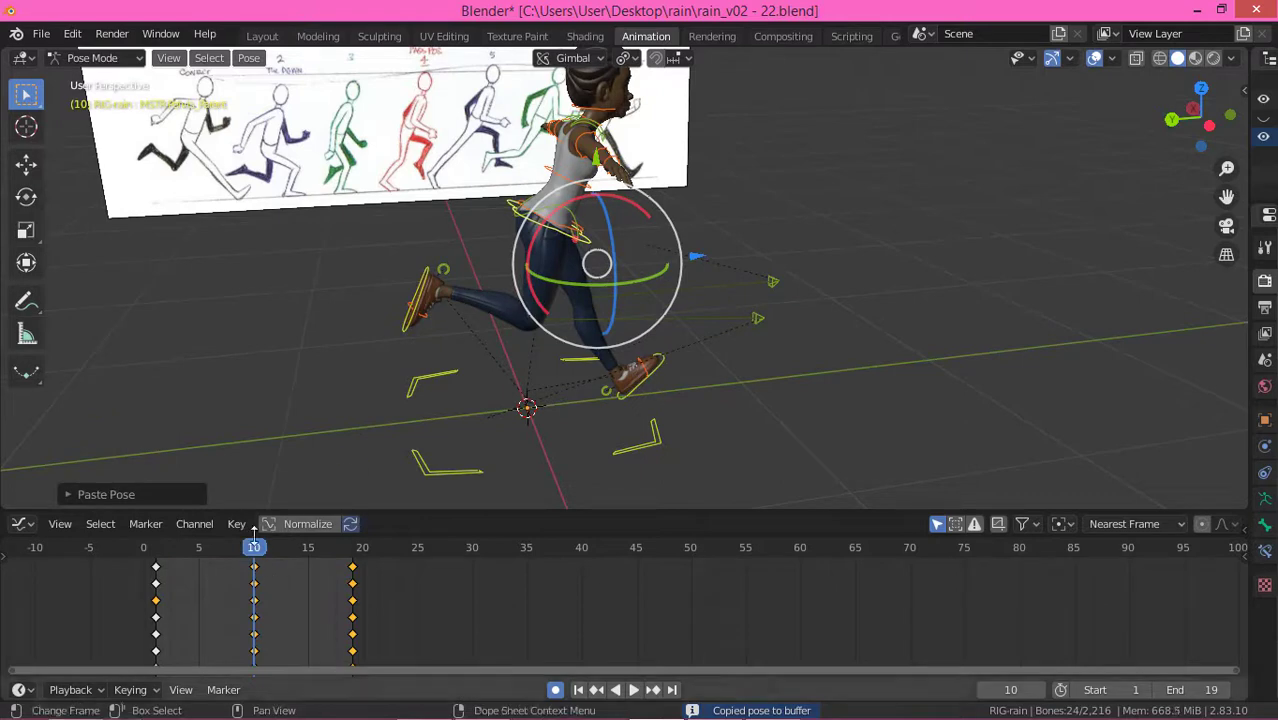
Step: Play the animation, stop at frame 3, and lower the pelvis master control about 0.06 m along its gimbal Y axis
{"action": "key", "text": "space"}
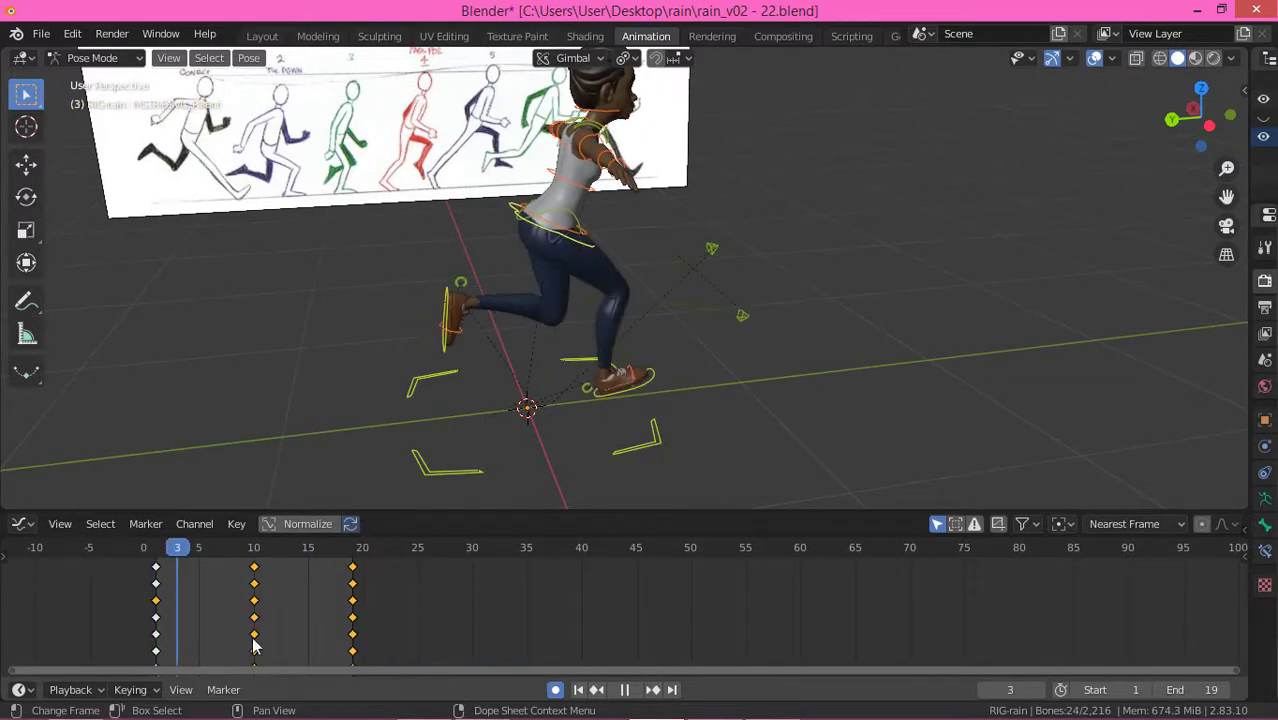
{"action": "key", "text": "space"}
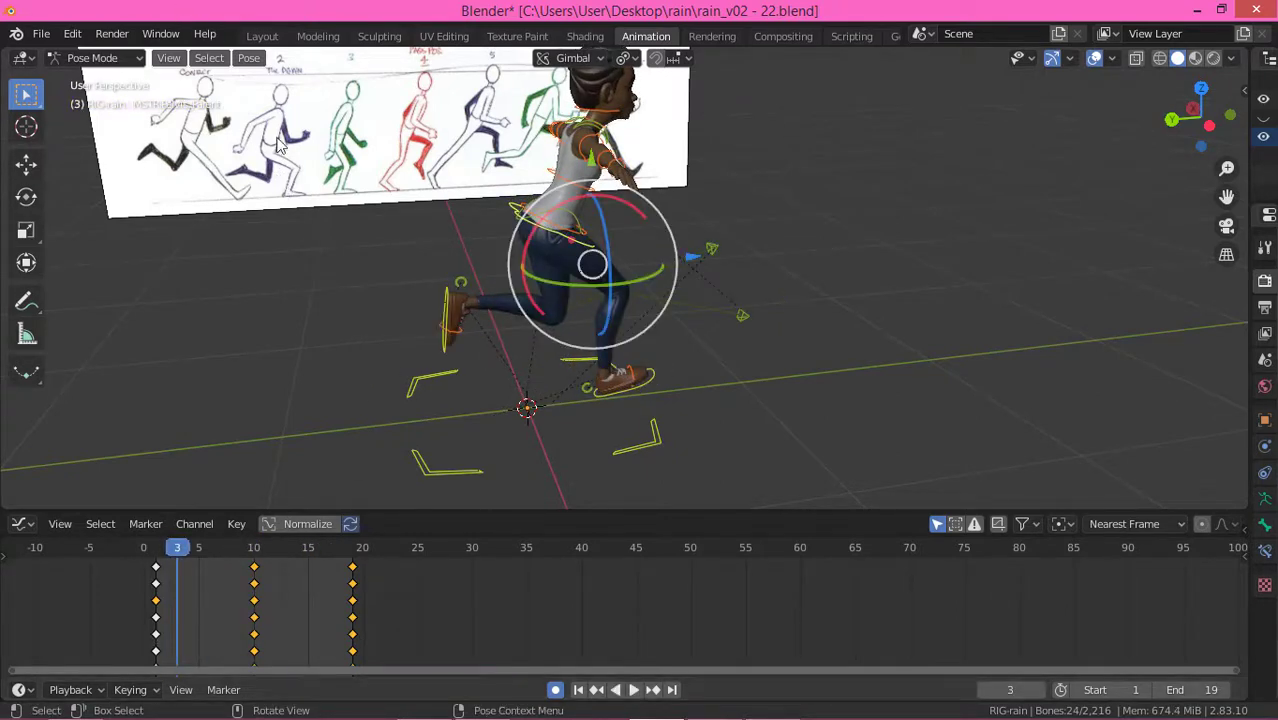
{"action": "middle_click_drag", "start_coordinate": [500, 340], "coordinate": [433, 193]}
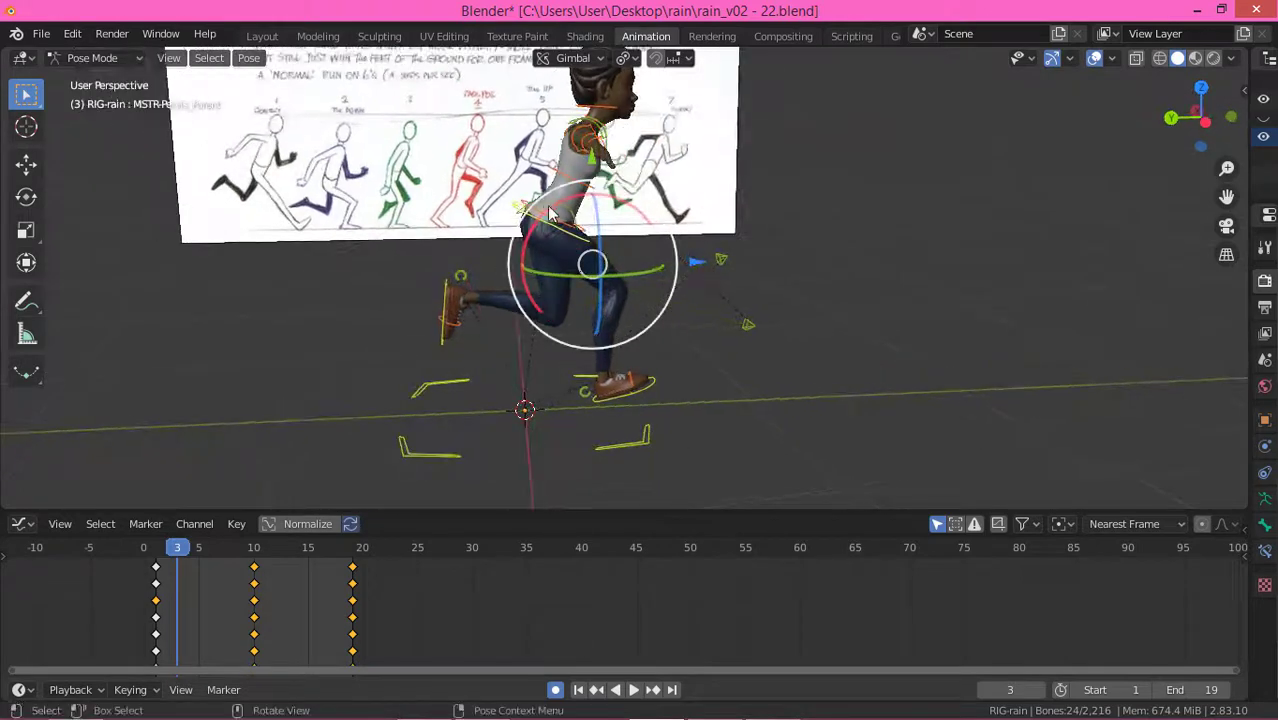
{"action": "left_click", "coordinate": [532, 228]}
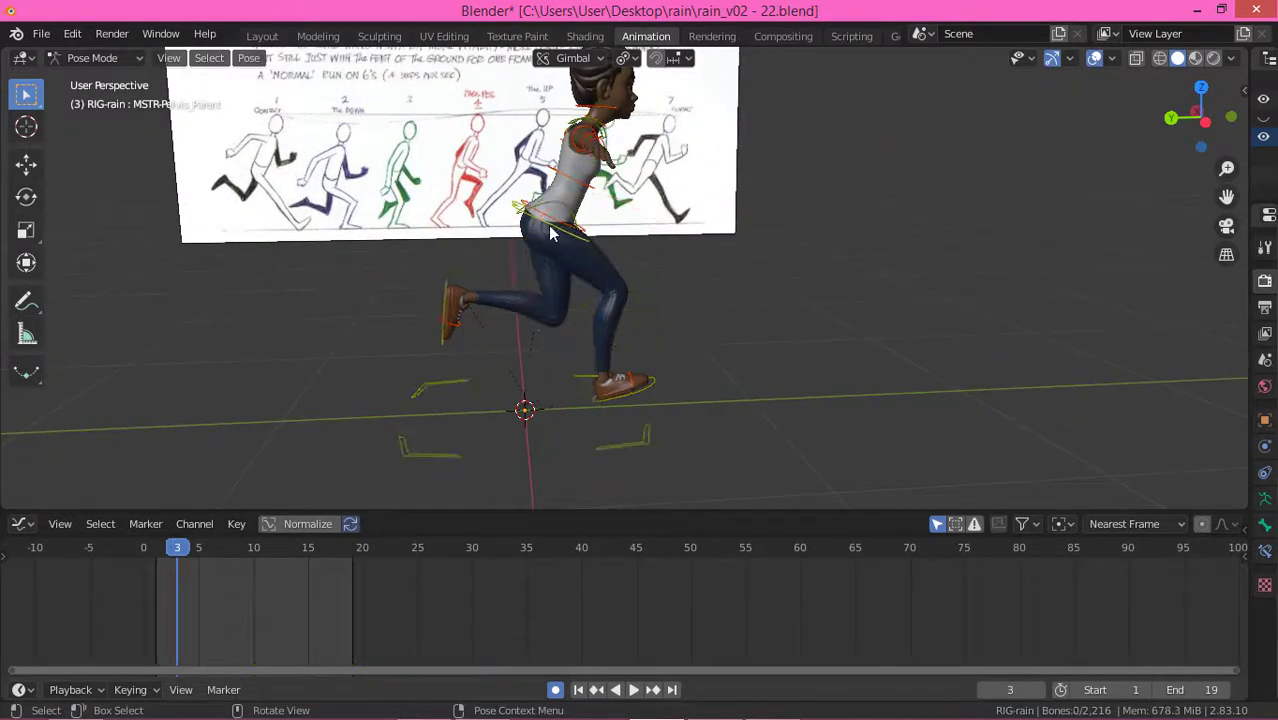
{"action": "left_click", "coordinate": [548, 225]}
{"action": "key", "text": "g"}
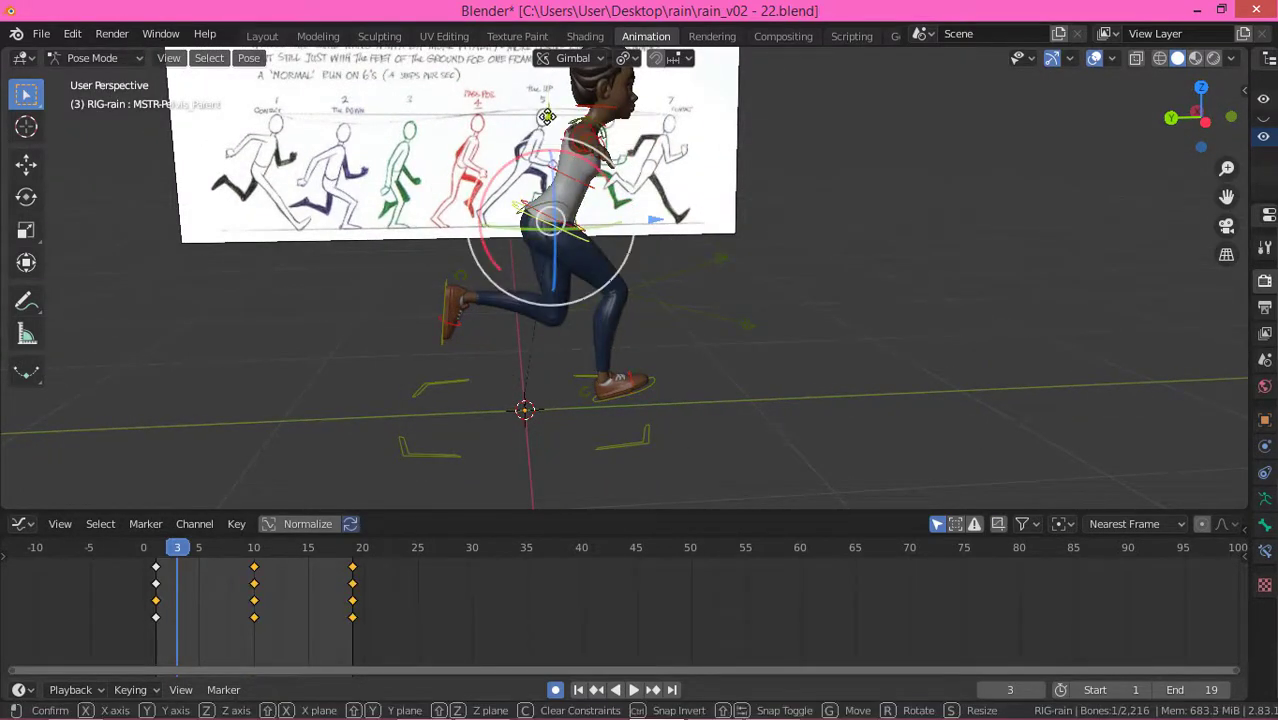
{"action": "key", "text": "y"}
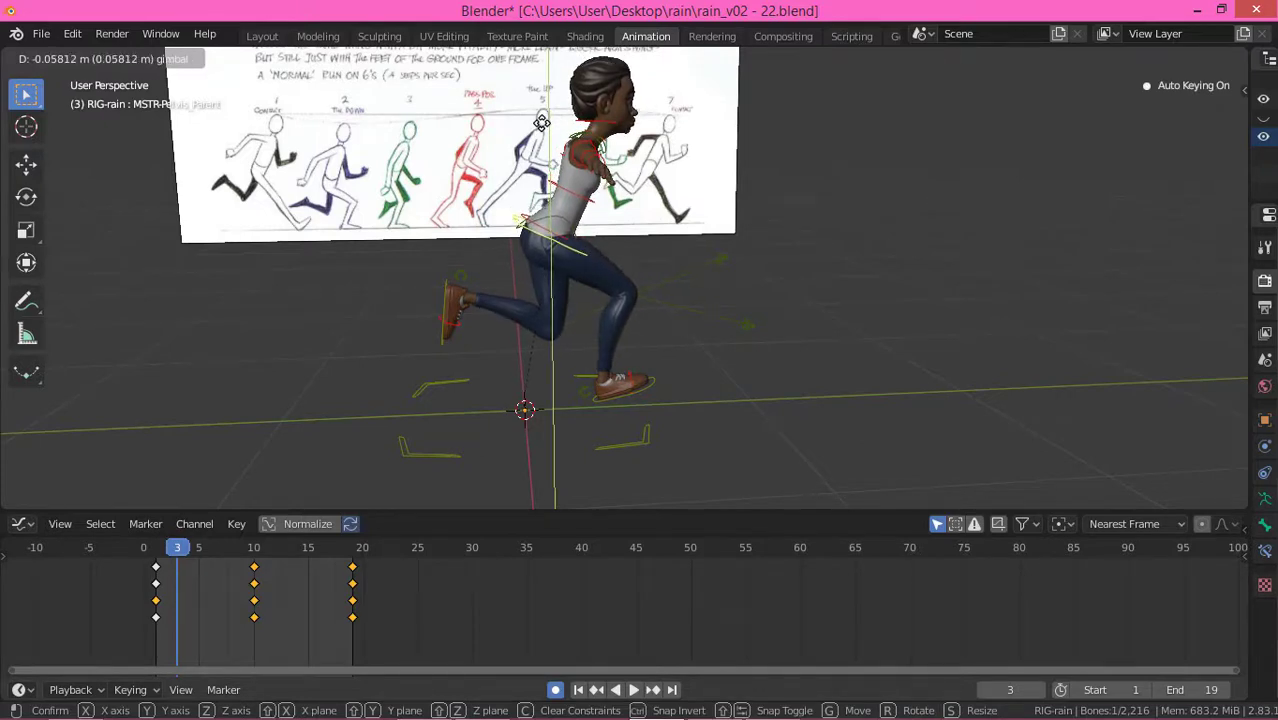
{"action": "left_click", "coordinate": [541, 121]}
Step: Raise the right shin's IK pole about 0.2 m at frame 3, level with the right knee
{"action": "middle_click_drag", "start_coordinate": [654, 308], "coordinate": [644, 298]}
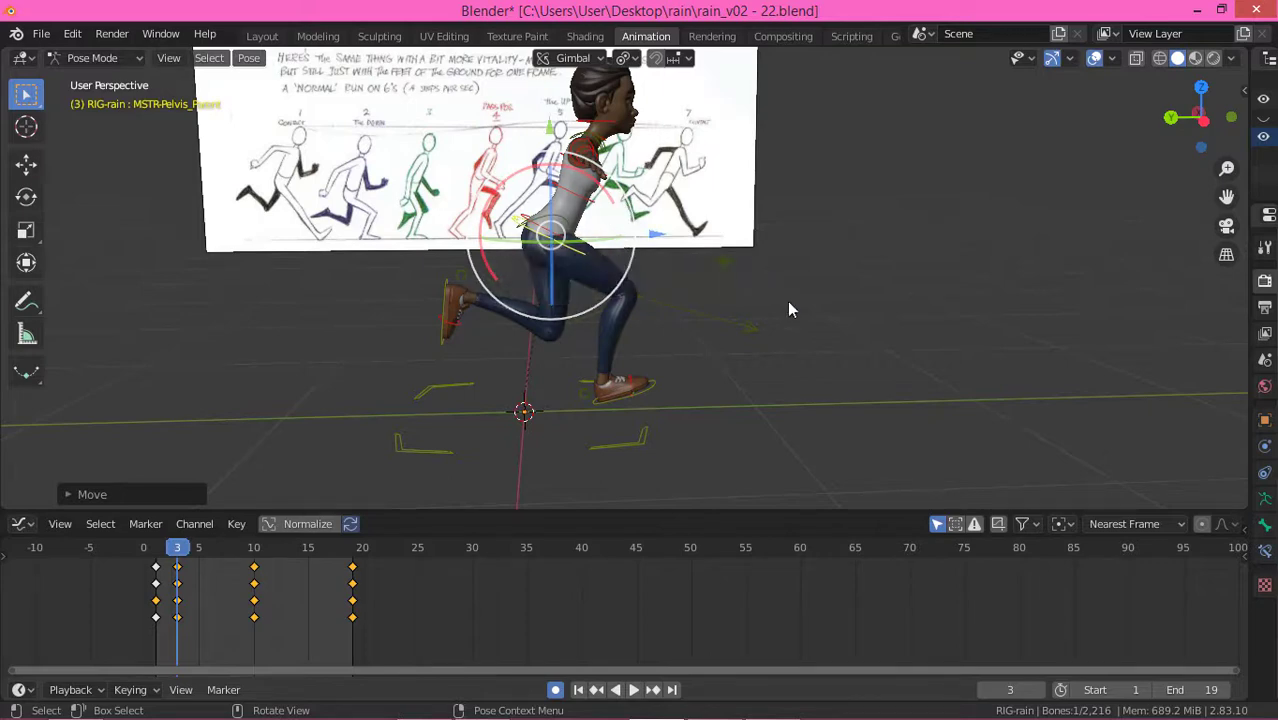
{"action": "left_click", "coordinate": [748, 330]}
{"action": "key", "text": "g"}
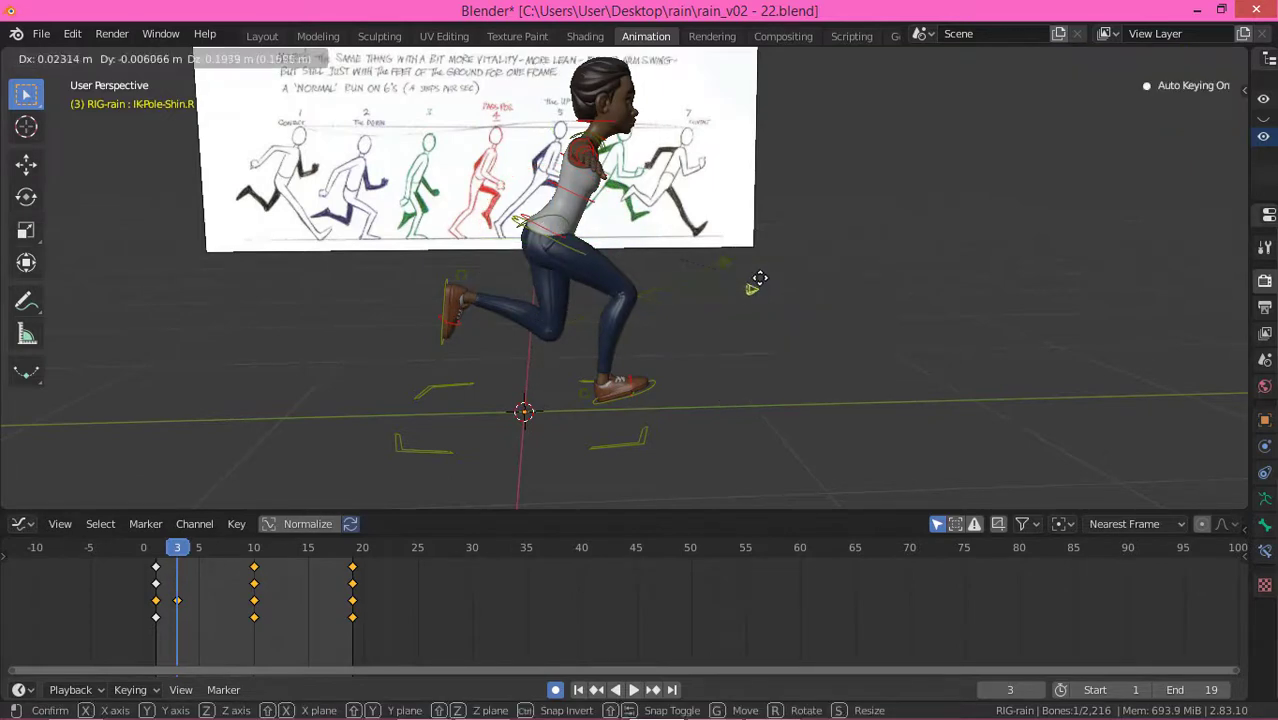
{"action": "left_click", "coordinate": [758, 280]}
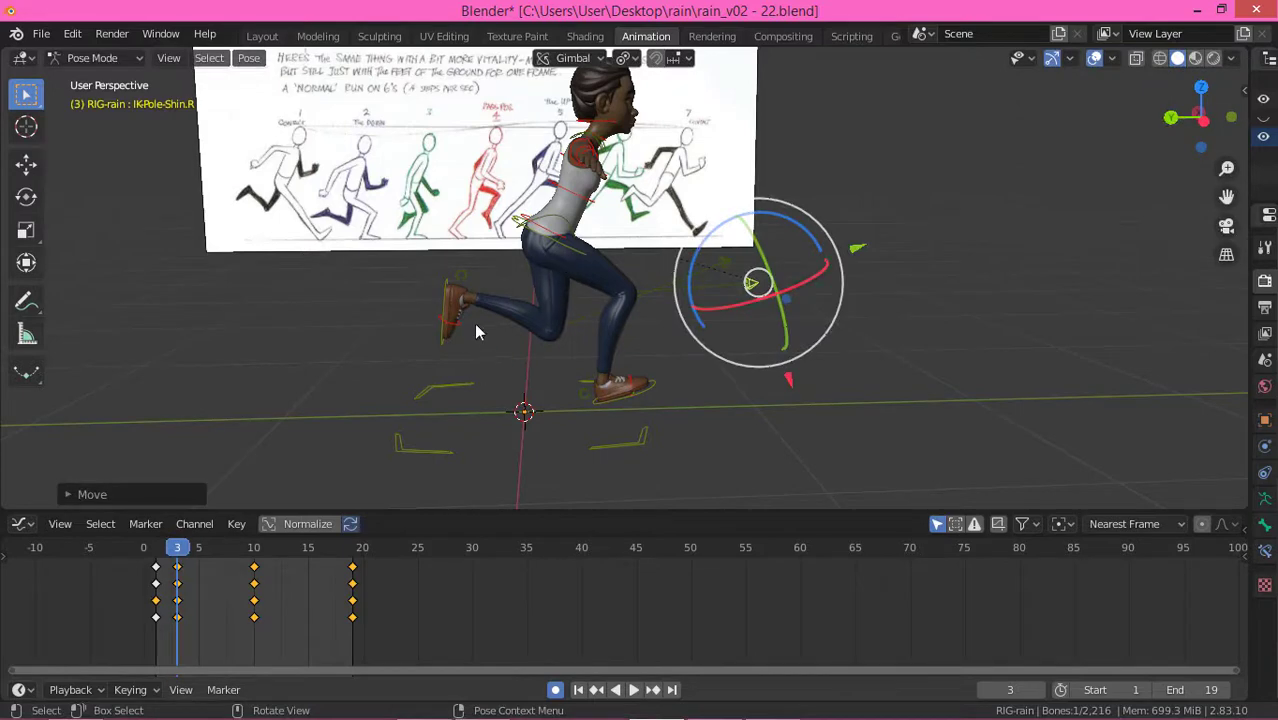
Step: Rotate the left foot control so the toes point backward, and raise the left shin's IK pole in front of the knee
{"action": "left_click", "coordinate": [460, 296]}
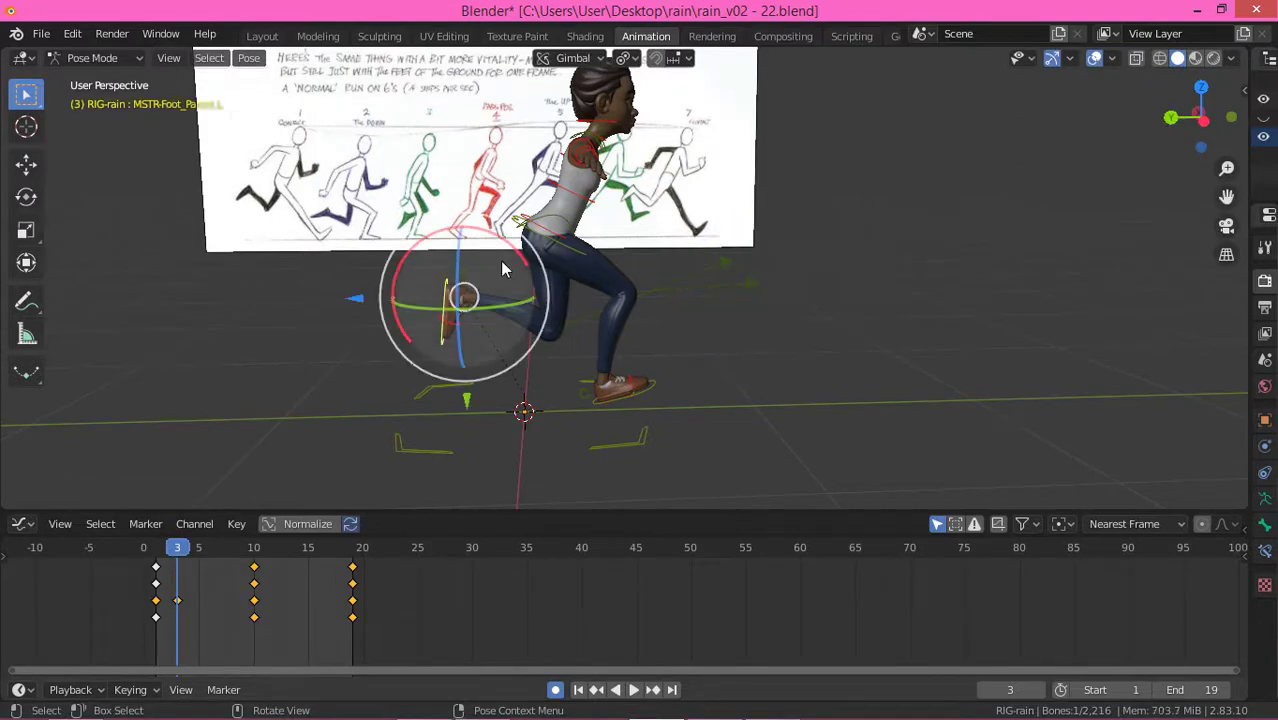
{"action": "key", "text": "r"}
{"action": "left_click", "coordinate": [543, 307]}
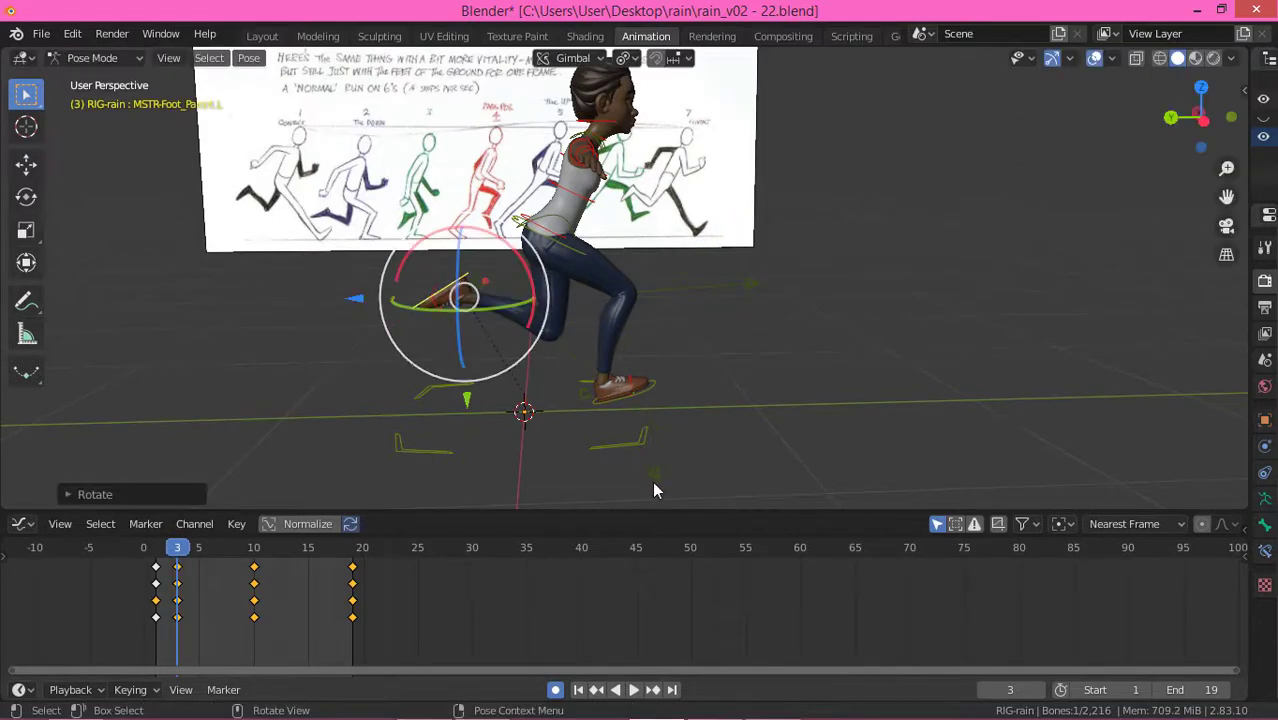
{"action": "left_click", "coordinate": [656, 474]}
{"action": "key", "text": "g"}
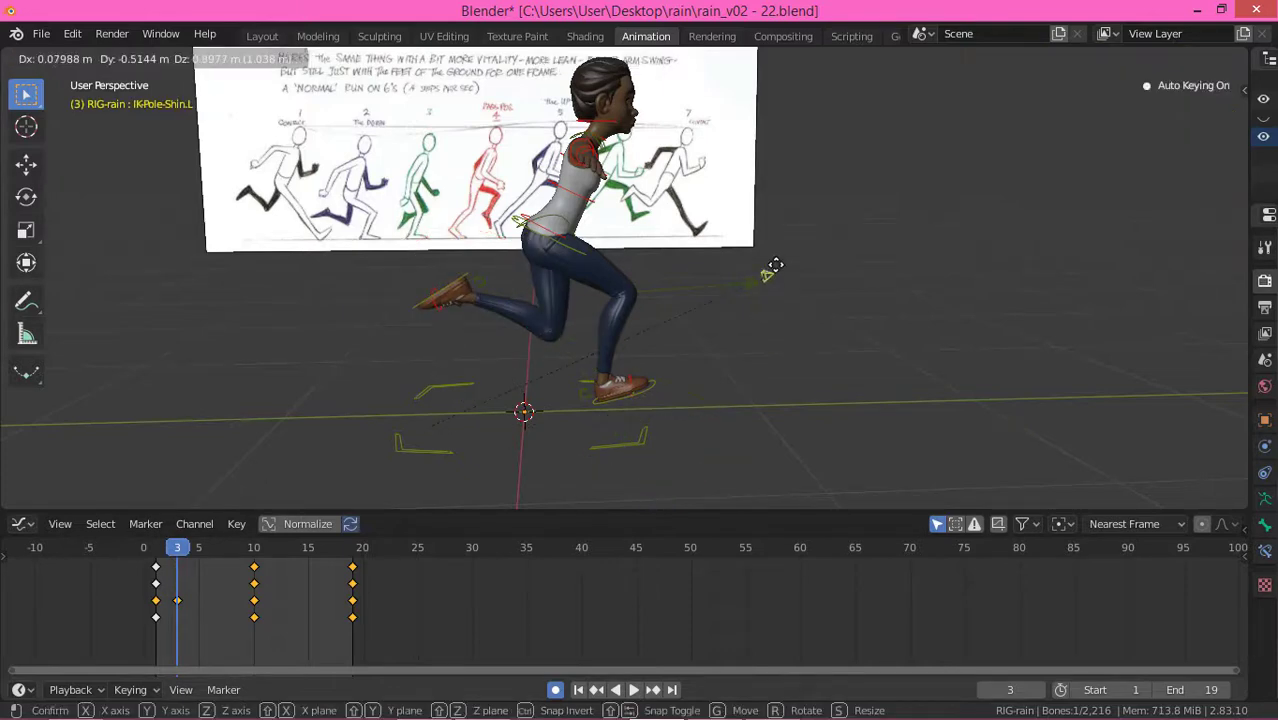
{"action": "left_click", "coordinate": [775, 290]}
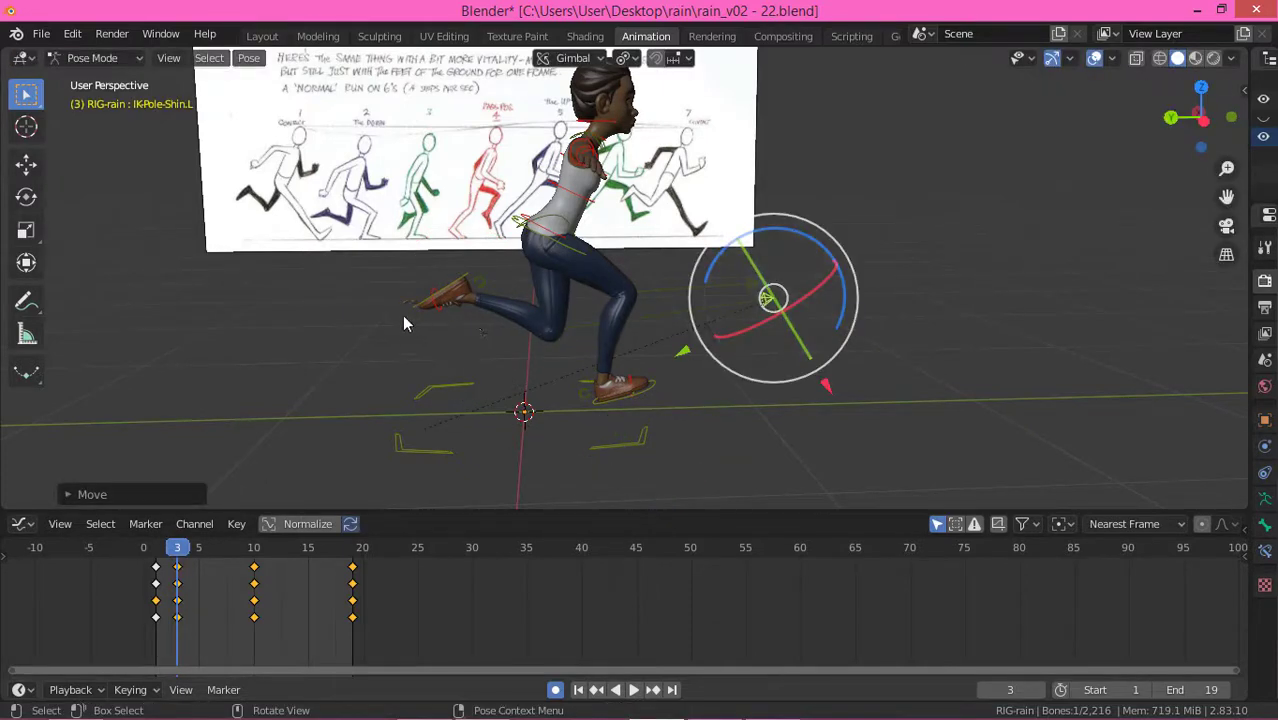
Step: Move the left foot control down and forward, and rotate it about -32° so the toes point down
{"action": "left_click", "coordinate": [455, 290]}
{"action": "key", "text": "g"}
{"action": "left_click", "coordinate": [481, 336]}
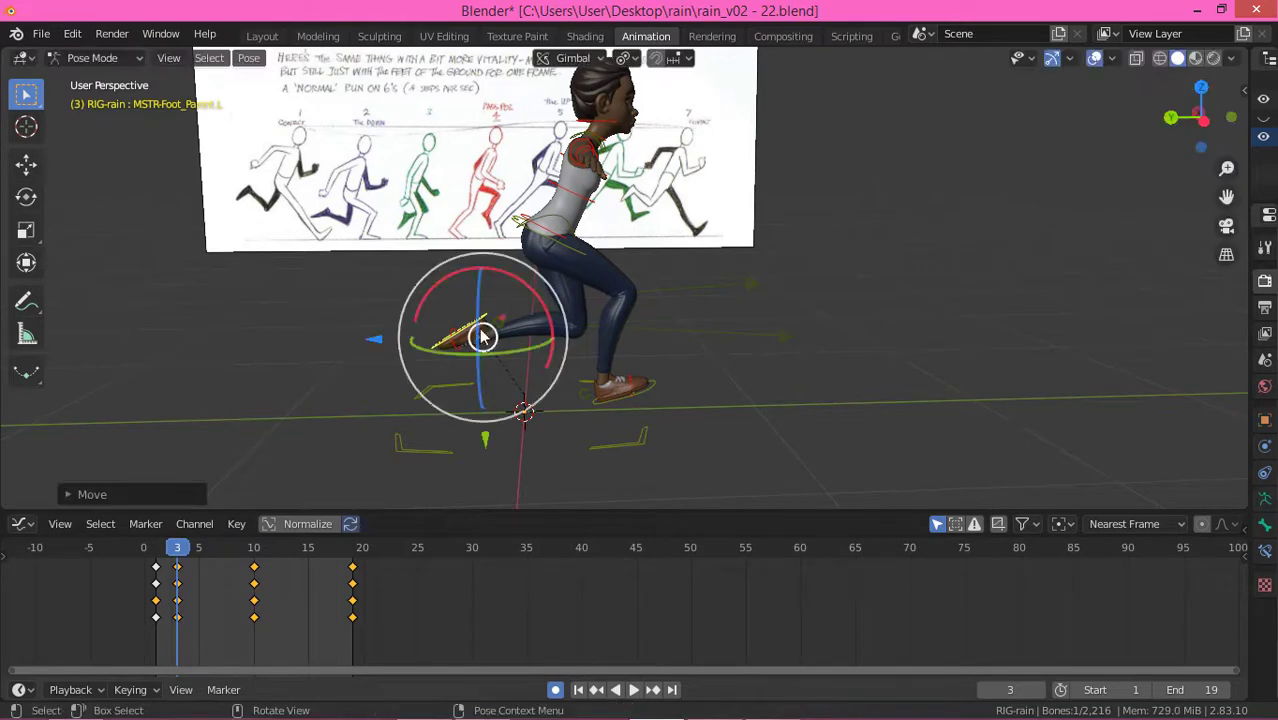
{"action": "key", "text": "r"}
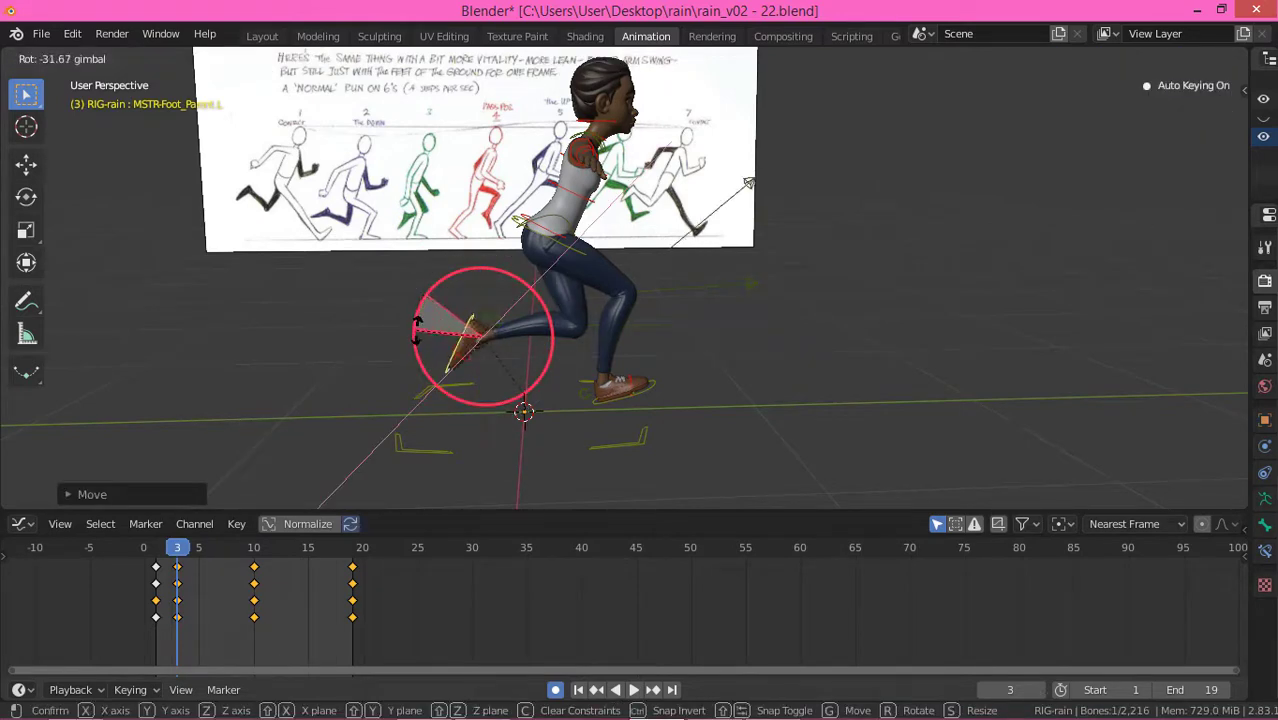
{"action": "left_click", "coordinate": [748, 184]}
Step: Move the left shin's IK pole down in front of the knees, beside the right shin's pole
{"action": "left_click", "coordinate": [748, 184]}
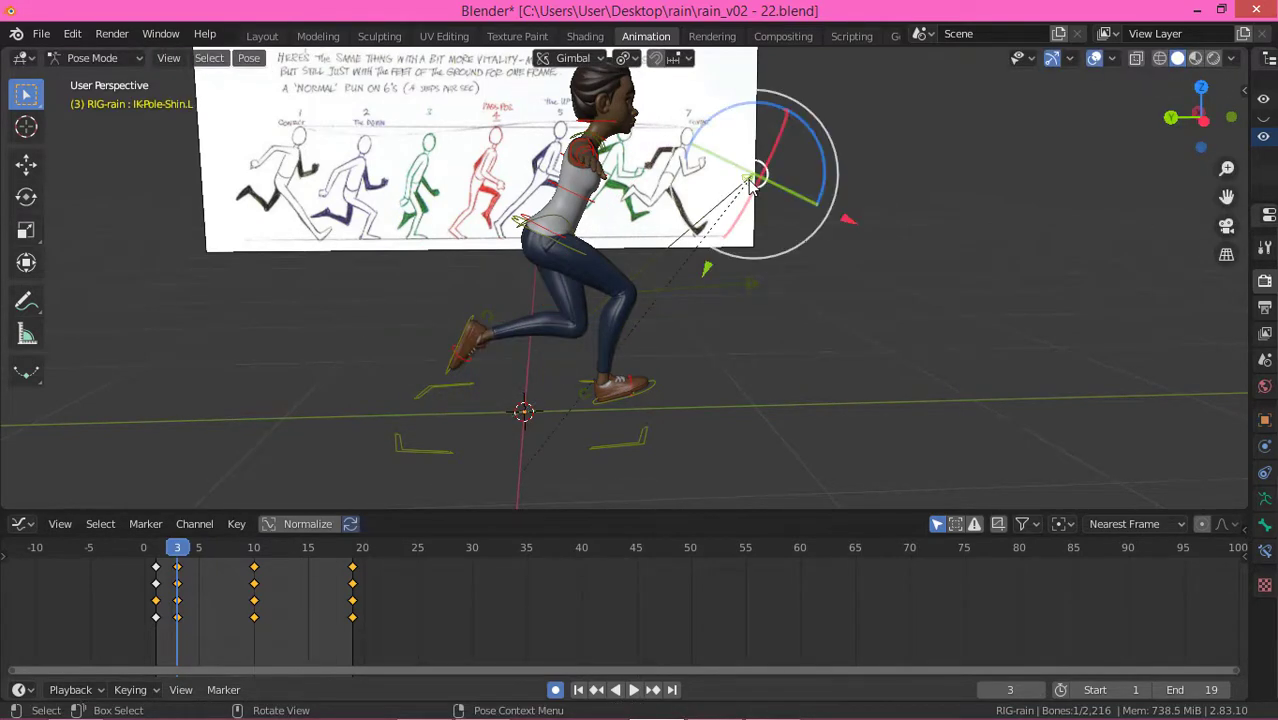
{"action": "key", "text": "g"}
{"action": "left_click", "coordinate": [786, 296]}
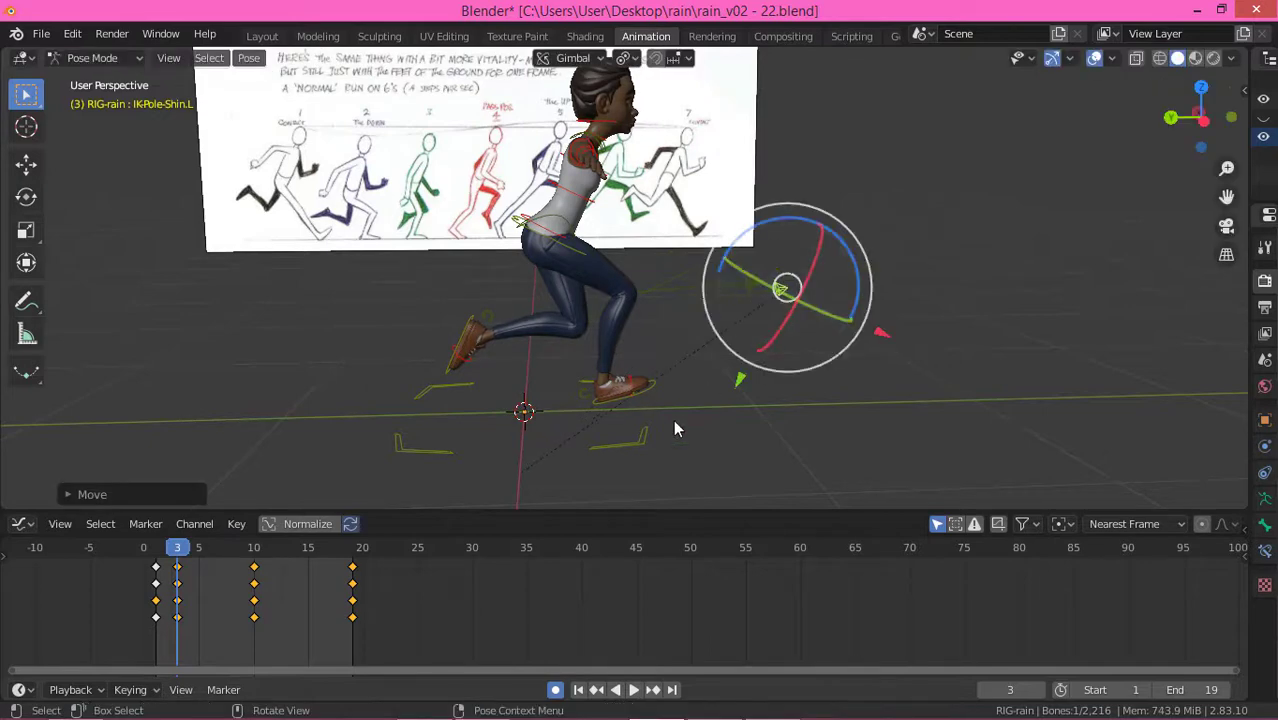
Step: Clear the right foot control's rotation at frame 3 and lower the control so the foot lies flat on the ground
{"action": "left_click", "coordinate": [648, 430]}
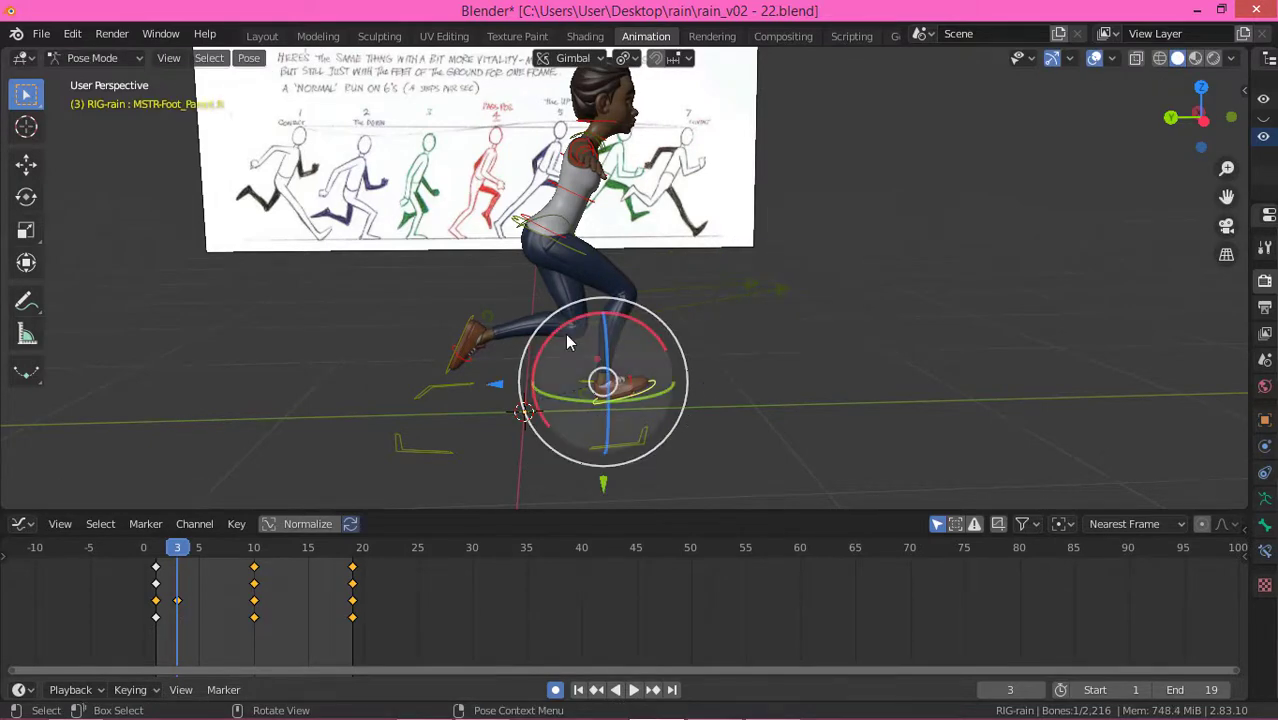
{"action": "key", "text": "KP_3"}
{"action": "key", "text": "ctrl+KP_3"}
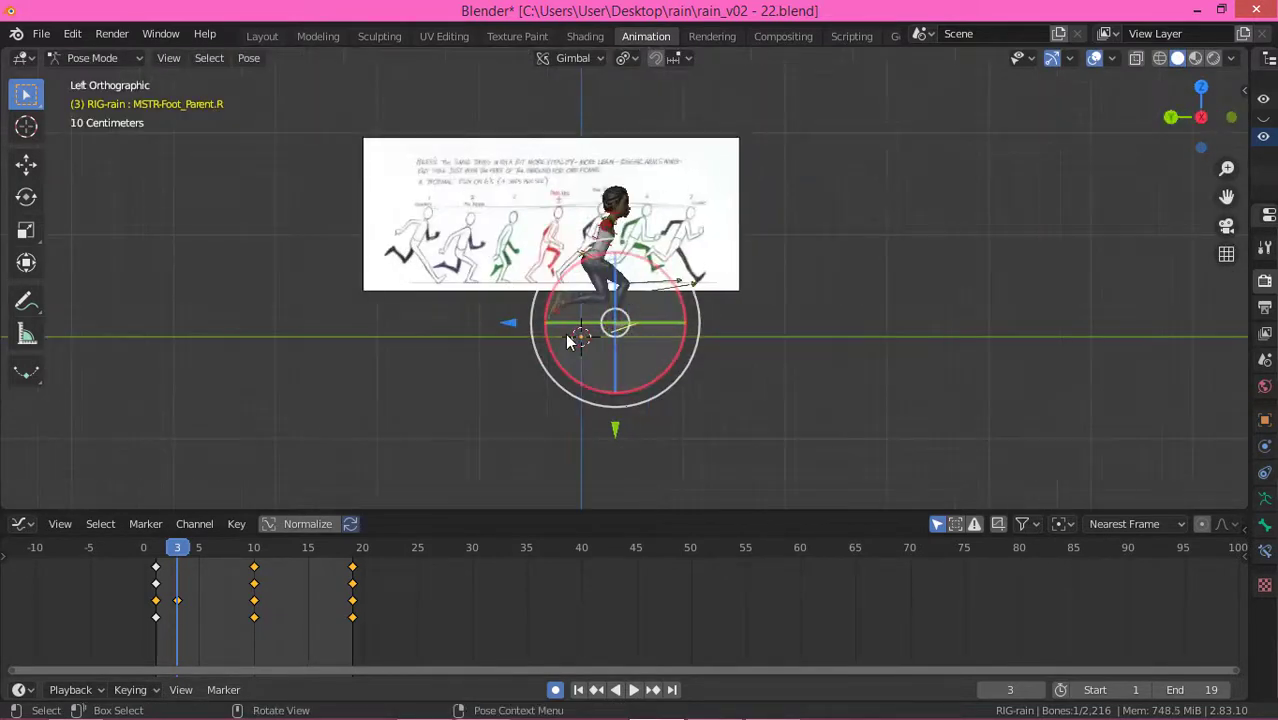
{"action": "scroll", "coordinate": [614, 322], "scroll_direction": "up", "scroll_amount": 3}
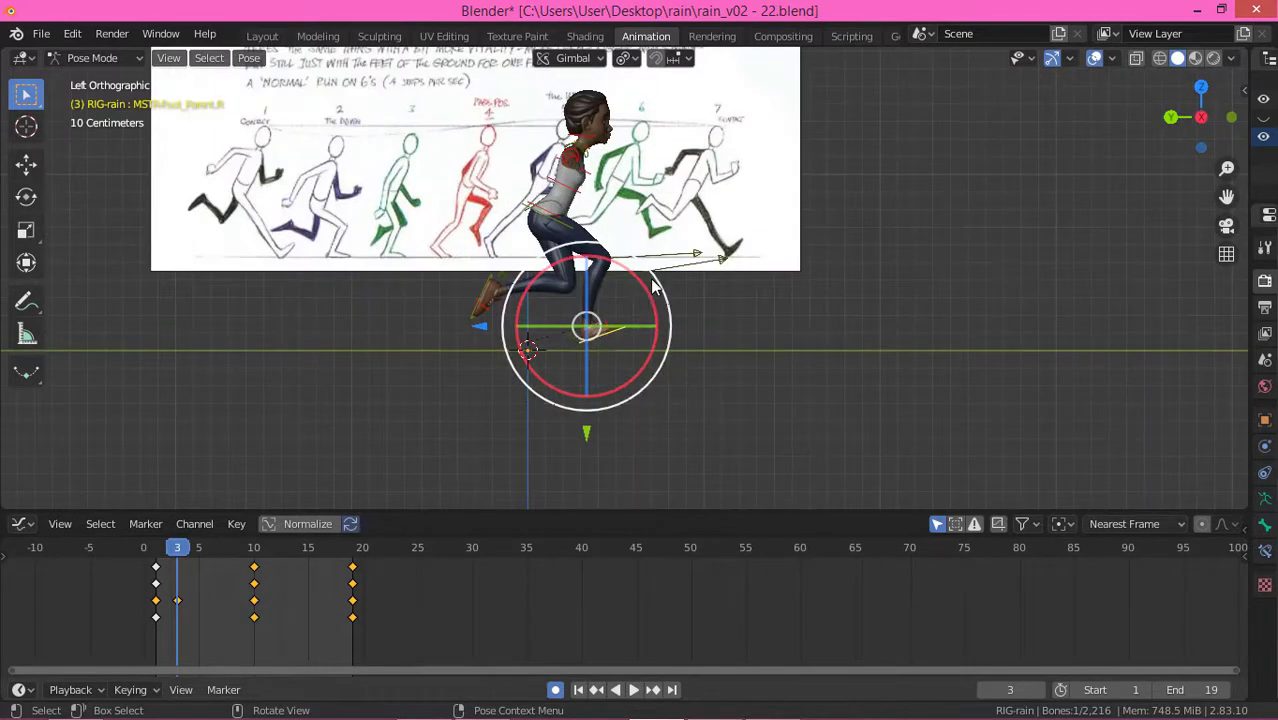
{"action": "key", "text": "alt+r"}
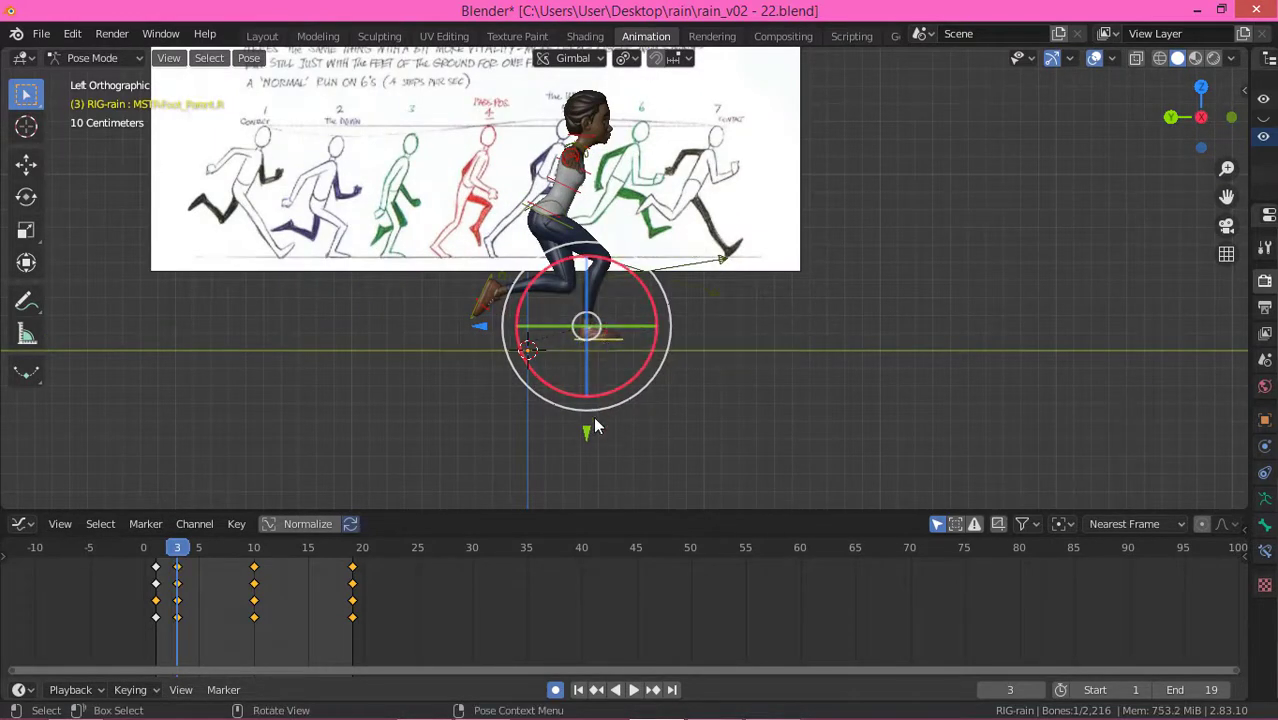
{"action": "left_click_drag", "start_coordinate": [587, 434], "coordinate": [586, 436]}
{"action": "scroll", "coordinate": [603, 351], "scroll_direction": "up", "scroll_amount": 4}
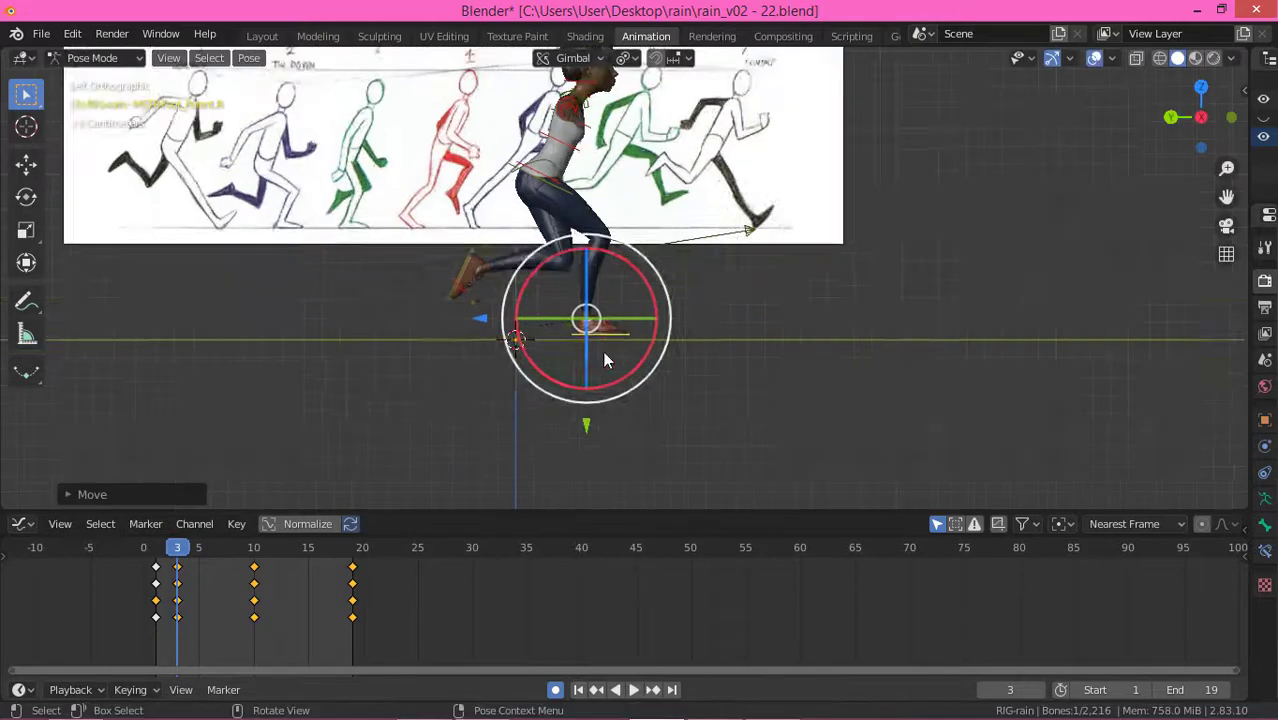
{"action": "left_click_drag", "start_coordinate": [585, 377], "coordinate": [581, 380]}
{"action": "scroll", "coordinate": [580, 349], "scroll_direction": "down", "scroll_amount": 4}
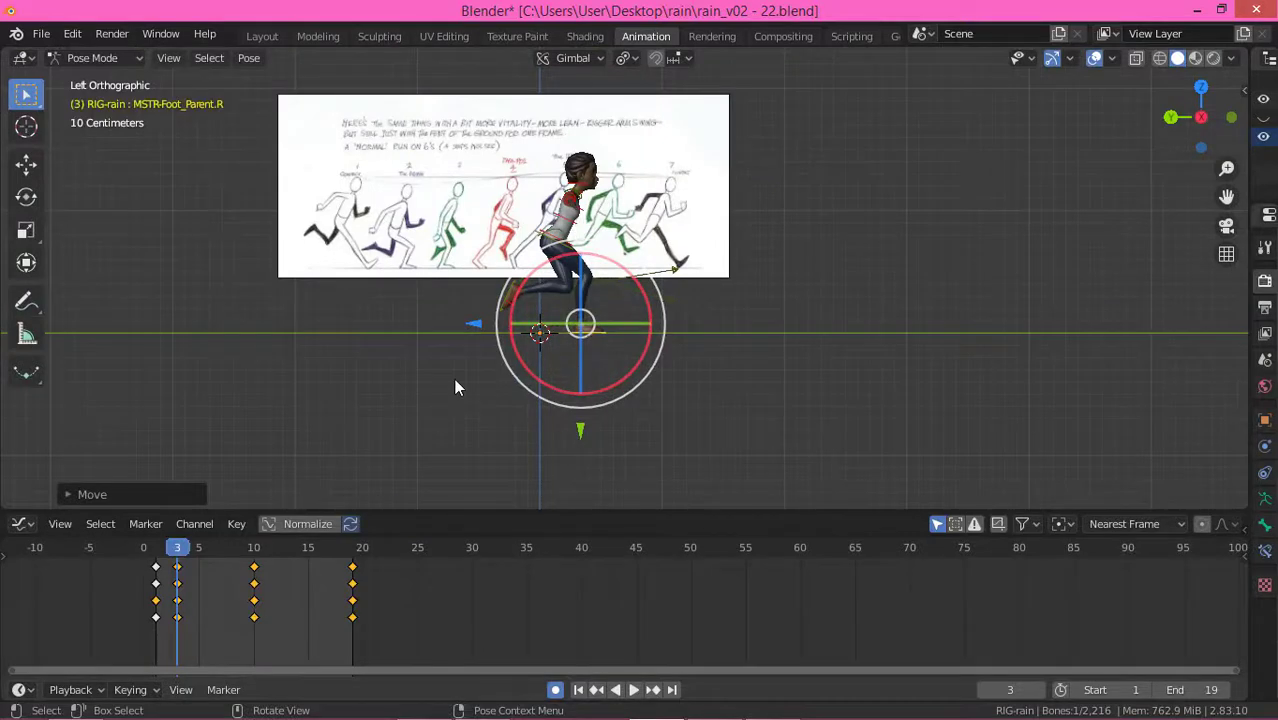
Step: Compare the contact pose at frame 1 with the down pose at frame 3 by switching repeatedly between the keyed poses
{"action": "key", "text": "Down"}
{"action": "key", "text": "Up"}
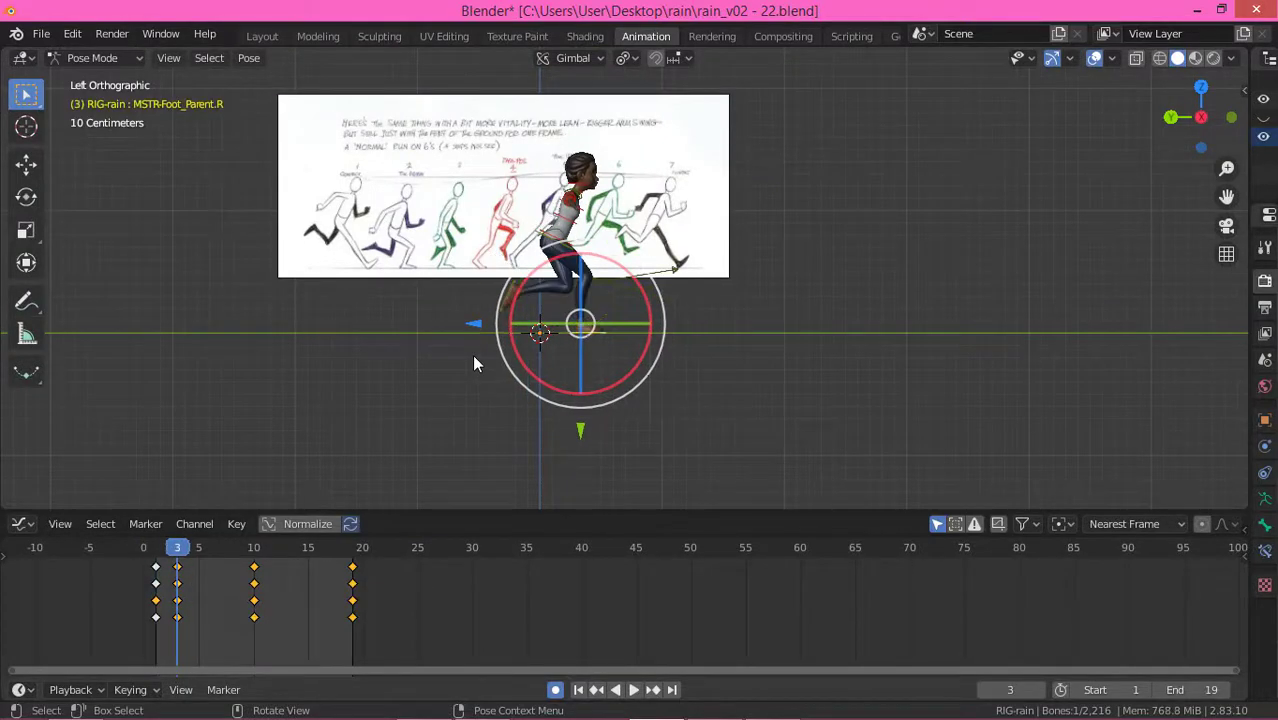
{"action": "key", "text": "Down"}
{"action": "key", "text": "Up"}
{"action": "key", "text": "Up"}
{"action": "key", "text": "Up"}
{"action": "key", "text": "Down"}
{"action": "key", "text": "Down"}
{"action": "key", "text": "Down"}
{"action": "key", "text": "Up"}
{"action": "key", "text": "Down"}
{"action": "key", "text": "Up"}
{"action": "key", "text": "Down"}
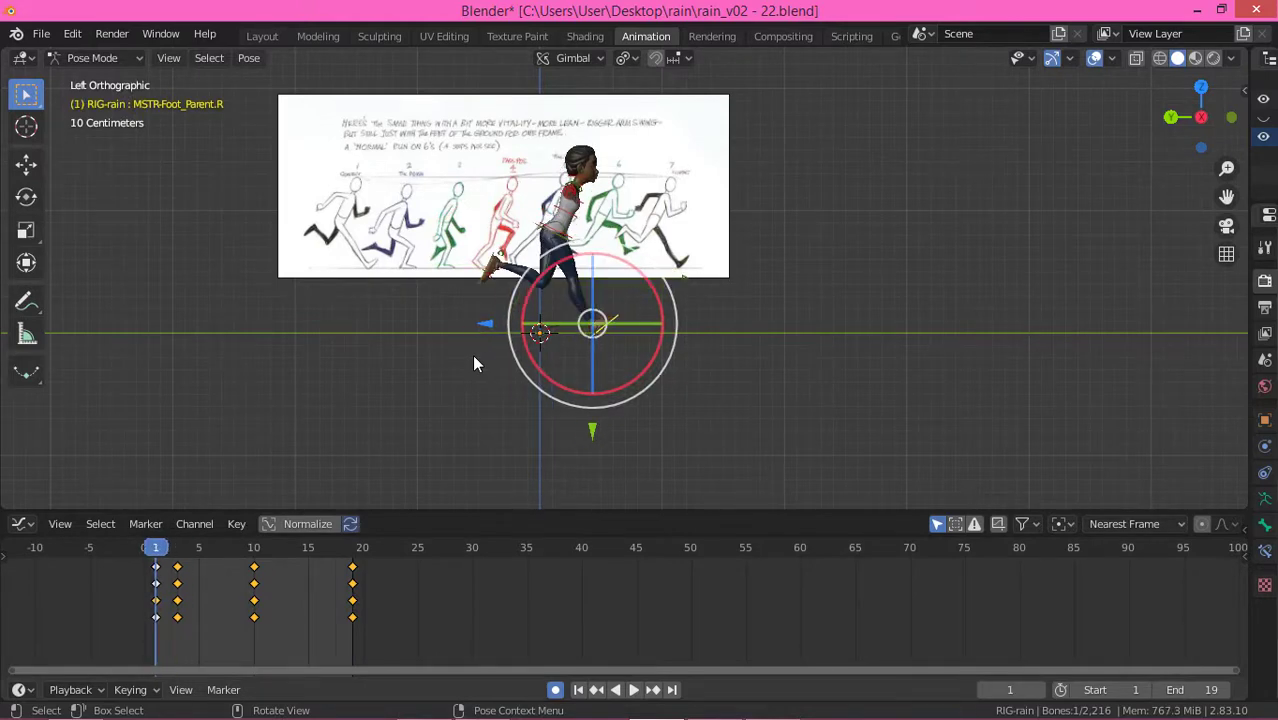
{"action": "key", "text": "Up"}
{"action": "key", "text": "Down"}
{"action": "key", "text": "Up"}
Step: Move the right foot control about 0.14 m backward along the ground at frame 3
{"action": "scroll", "coordinate": [576, 353], "scroll_direction": "up", "scroll_amount": 2}
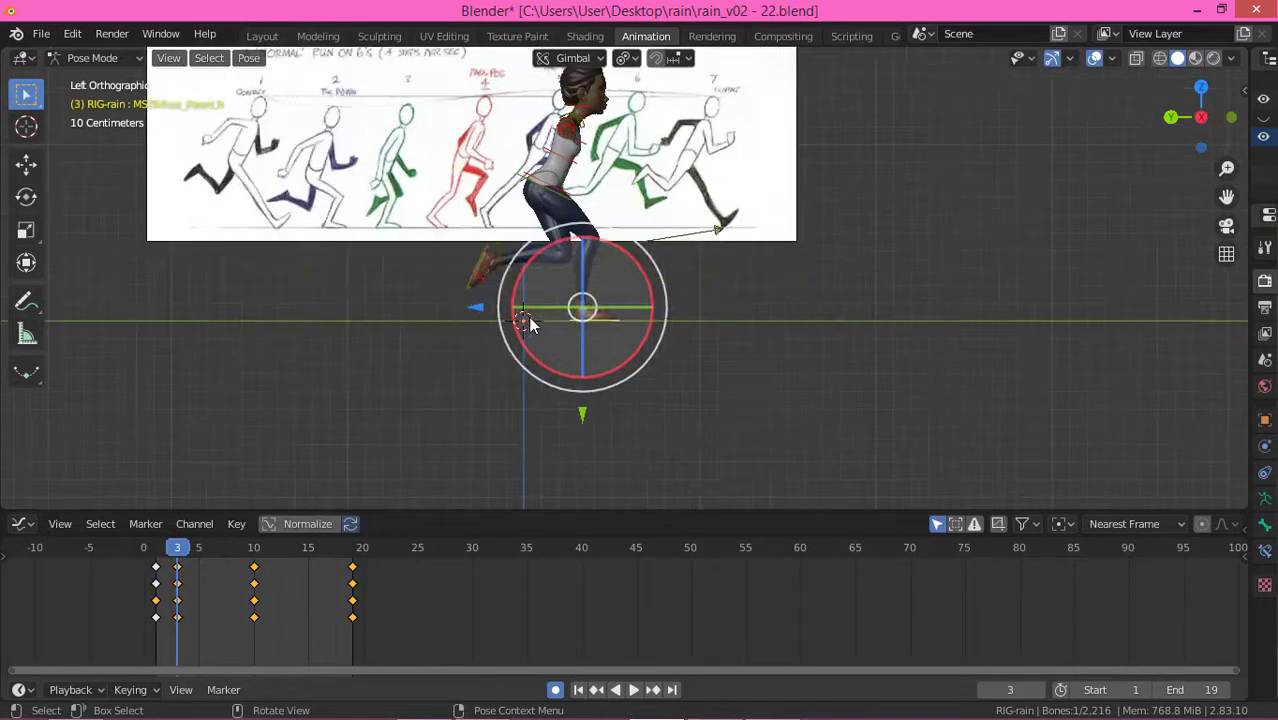
{"action": "key", "text": "g"}
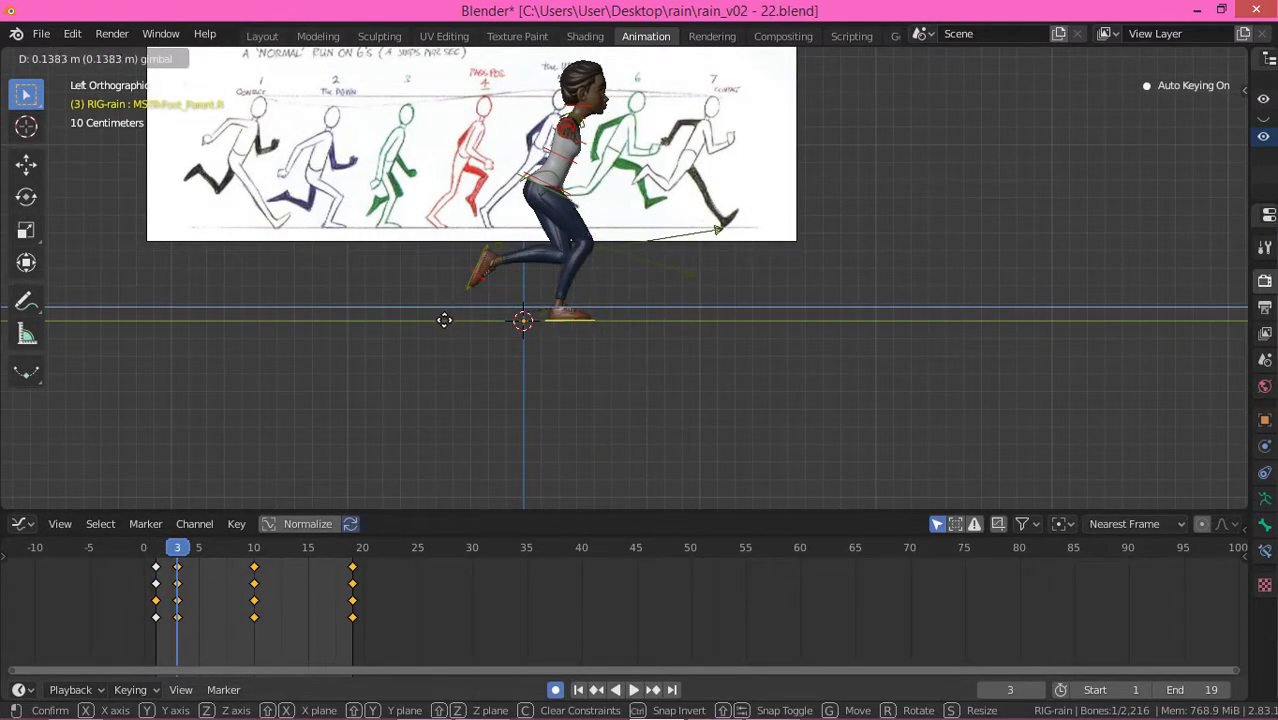
{"action": "left_click", "coordinate": [440, 318]}
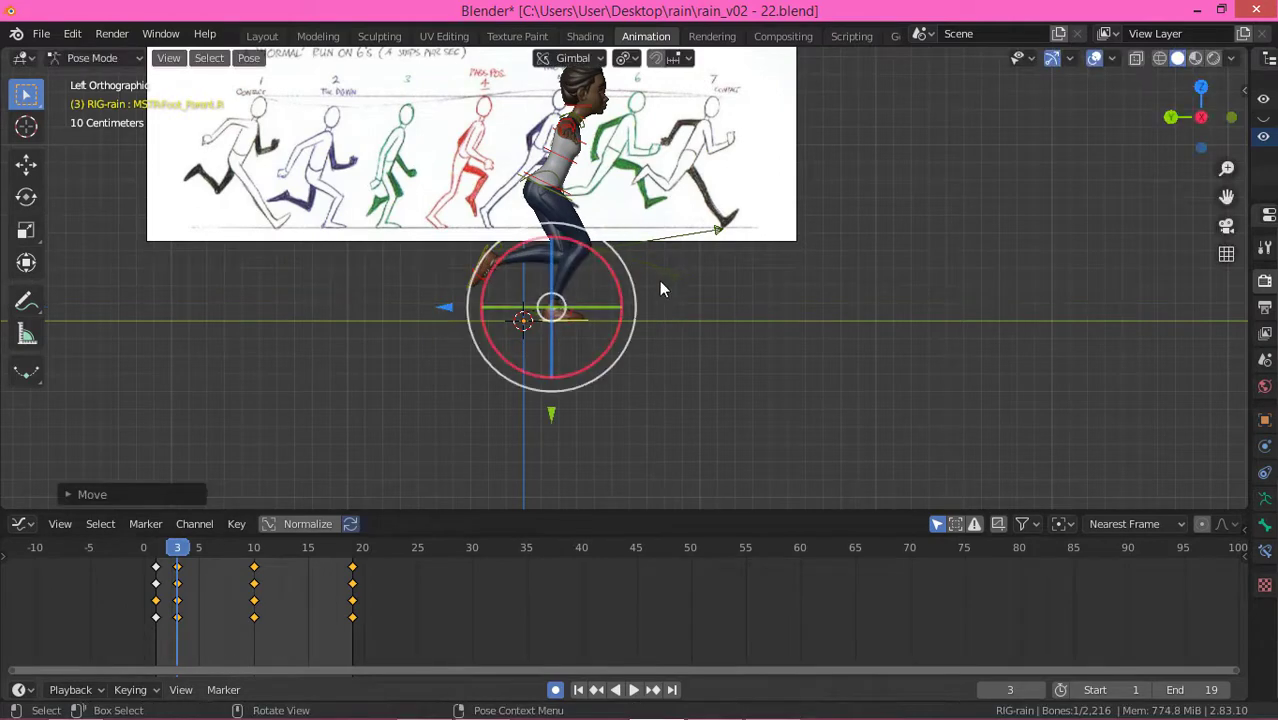
Step: Move the right shin's IK pole up and forward at frame 3, beside the left shin's pole
{"action": "left_click", "coordinate": [681, 280]}
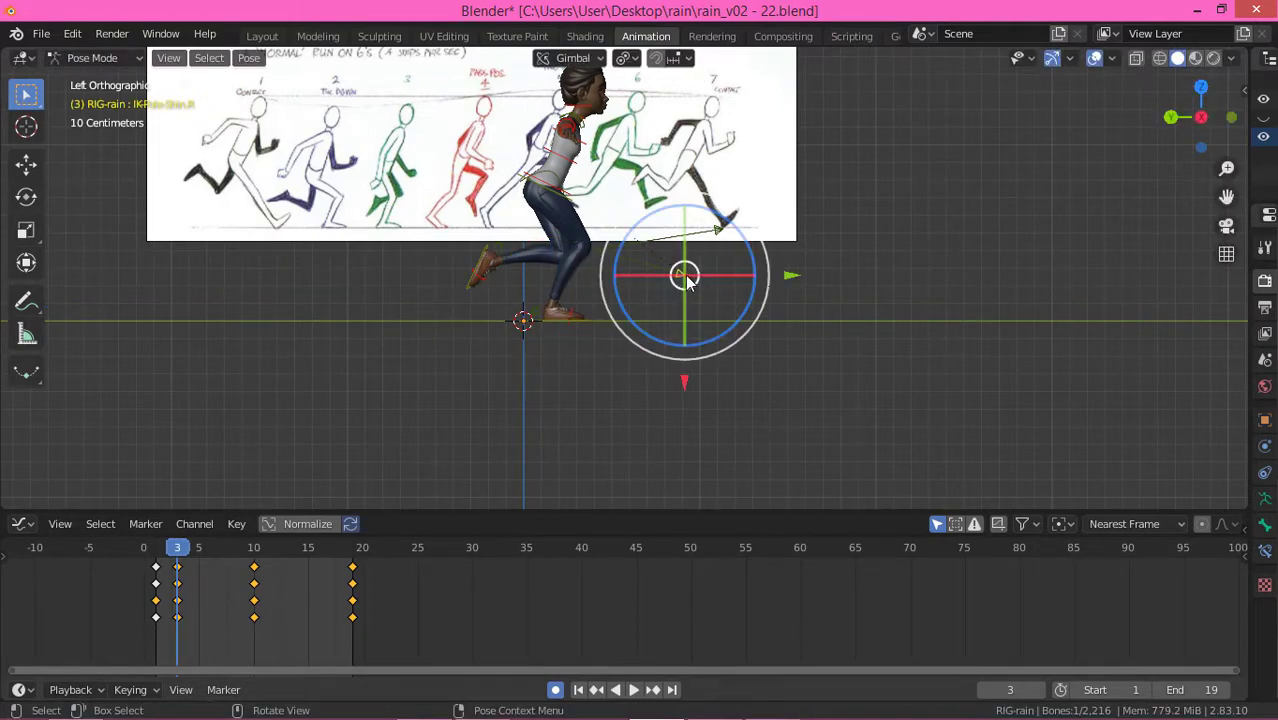
{"action": "key", "text": "g"}
{"action": "left_click", "coordinate": [720, 233]}
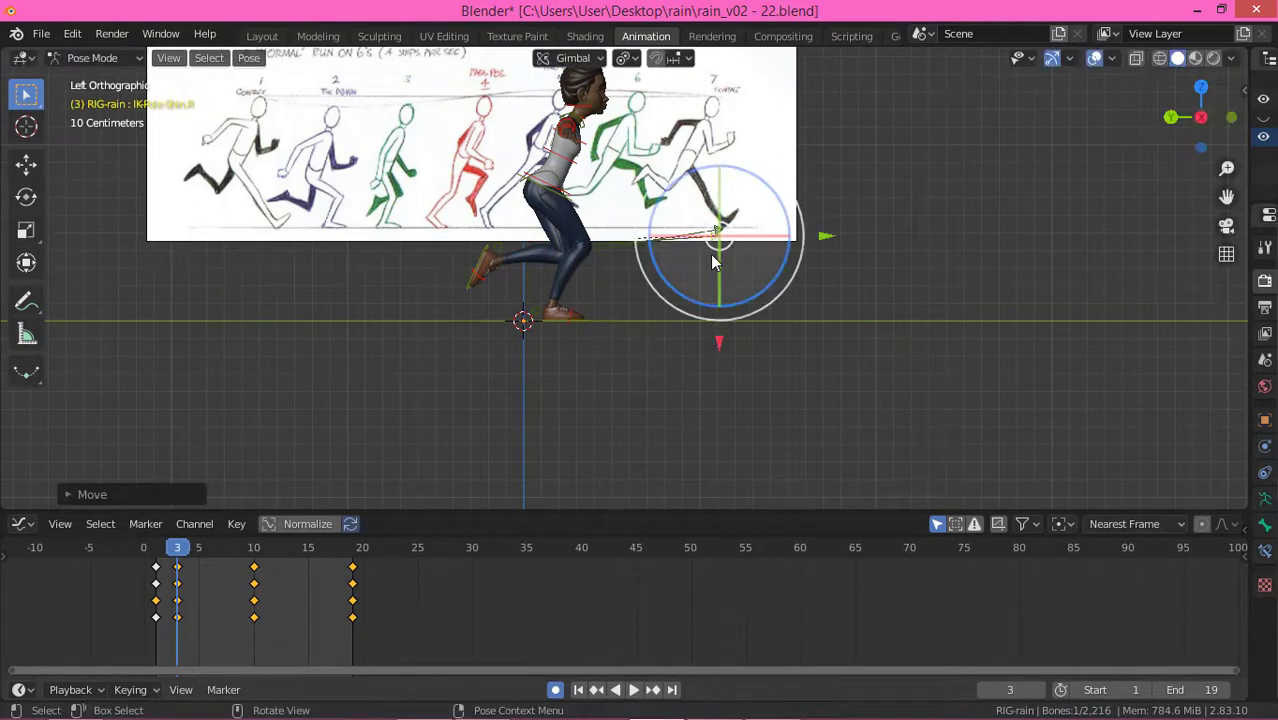
{"action": "left_click", "coordinate": [710, 254]}
{"action": "scroll", "coordinate": [659, 326], "scroll_direction": "down", "scroll_amount": 1}
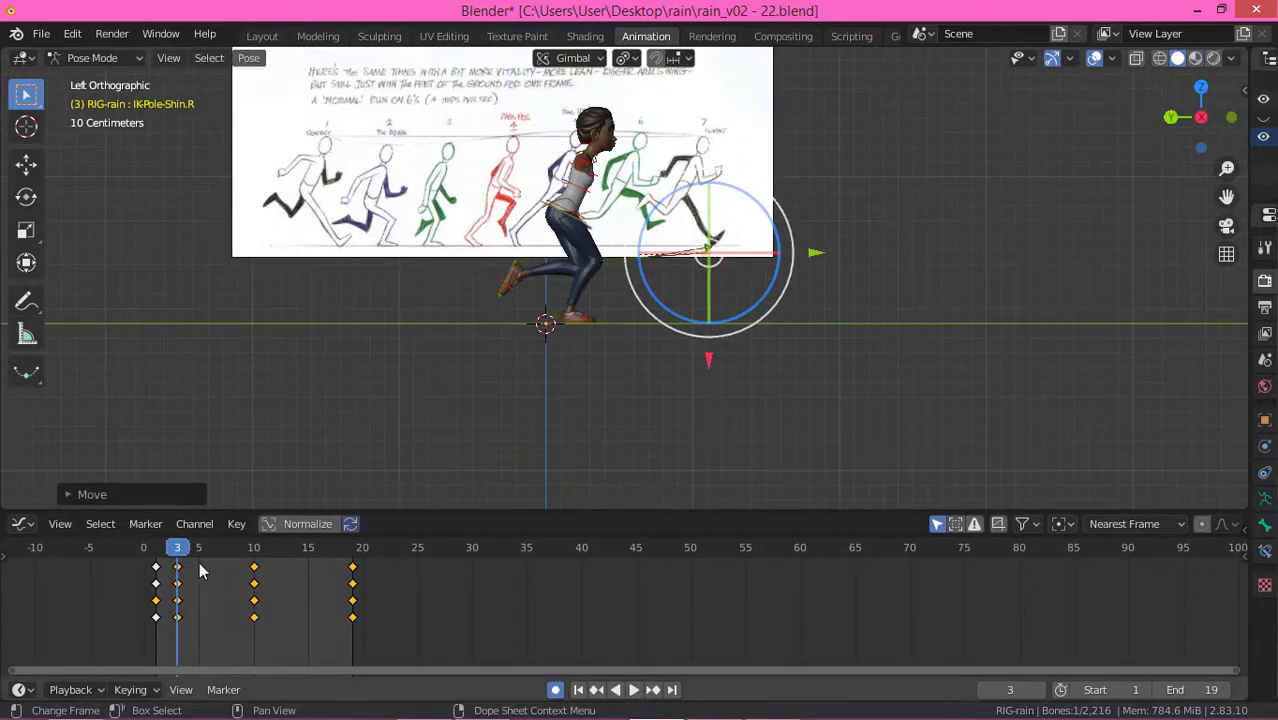
Step: Select all bones of the rig and insert LocRot keyframes for the down pose at frame 3
{"action": "key", "text": "space"}
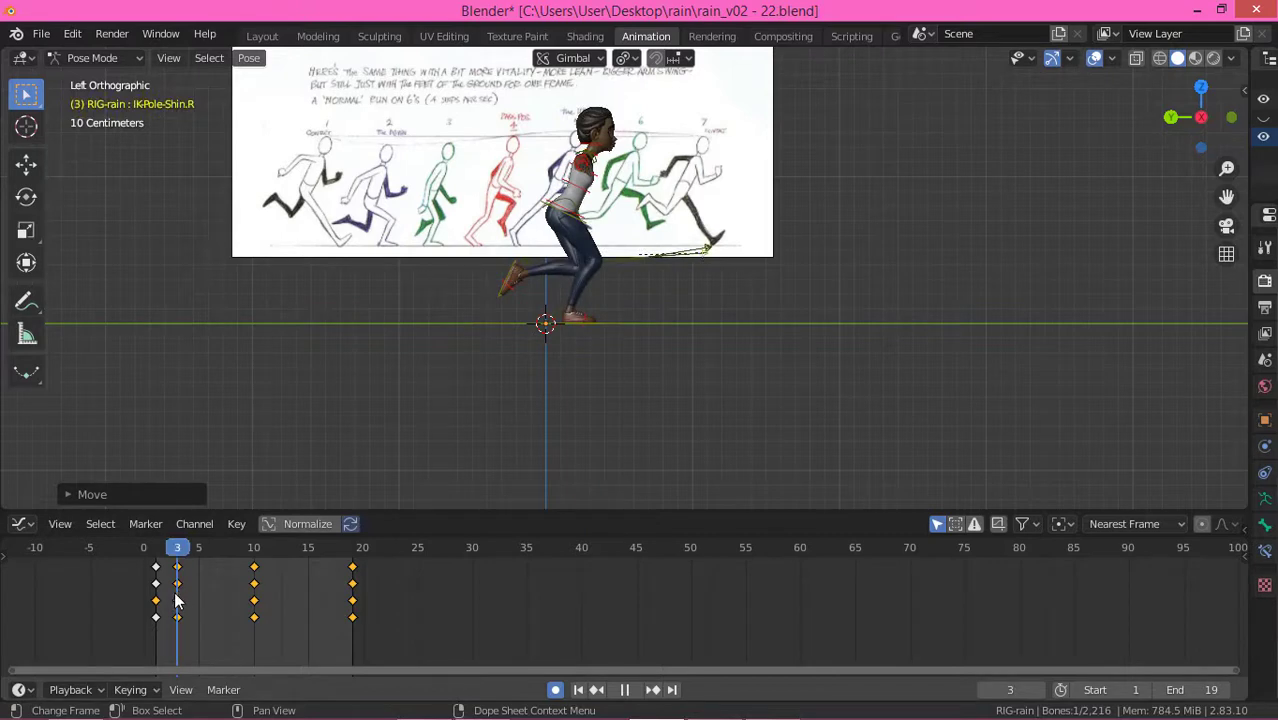
{"action": "key", "text": "Escape"}
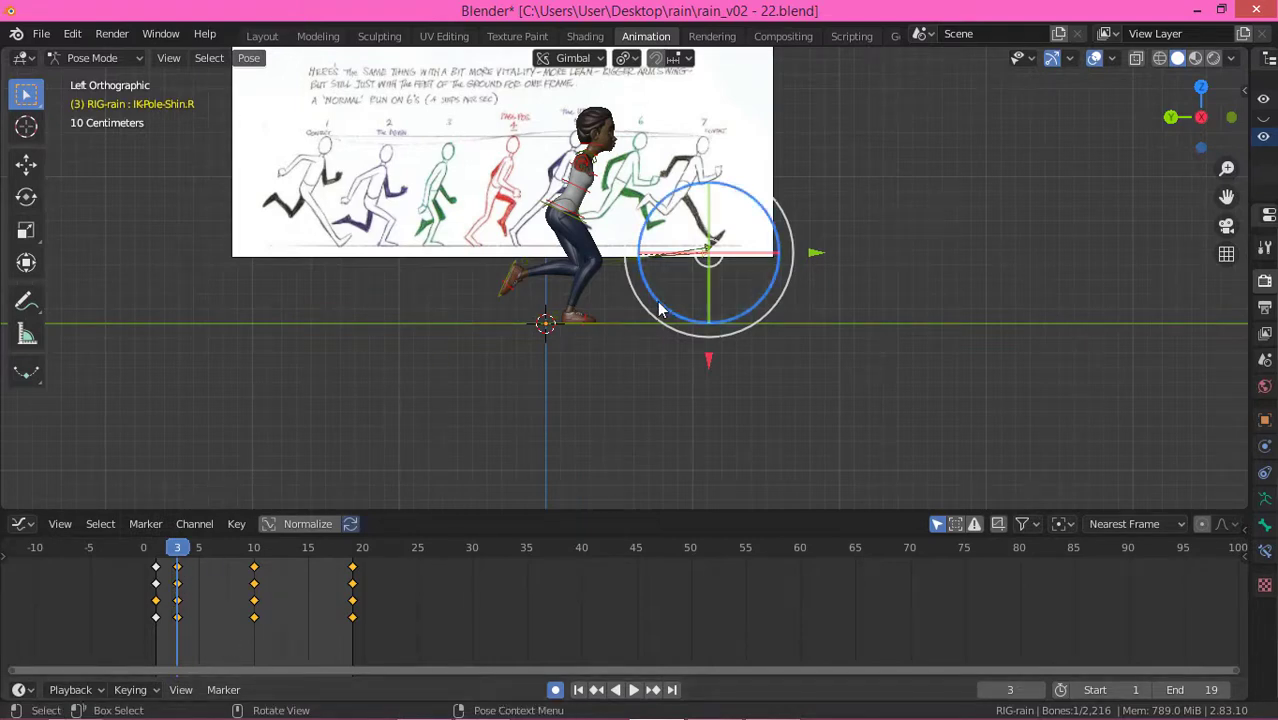
{"action": "key", "text": "a"}
{"action": "key", "text": "i"}
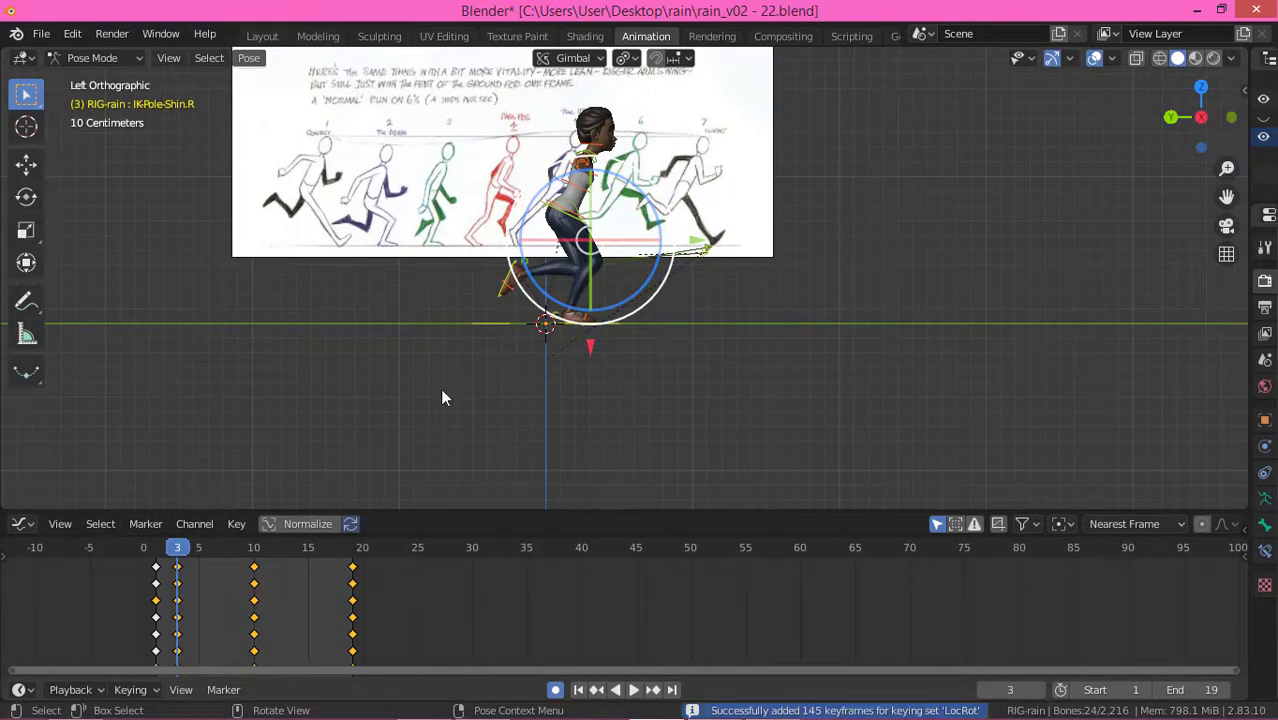
Step: Copy the down pose from frame 3 and paste it X-flipped at frame 12
{"action": "left_click", "coordinate": [178, 563]}
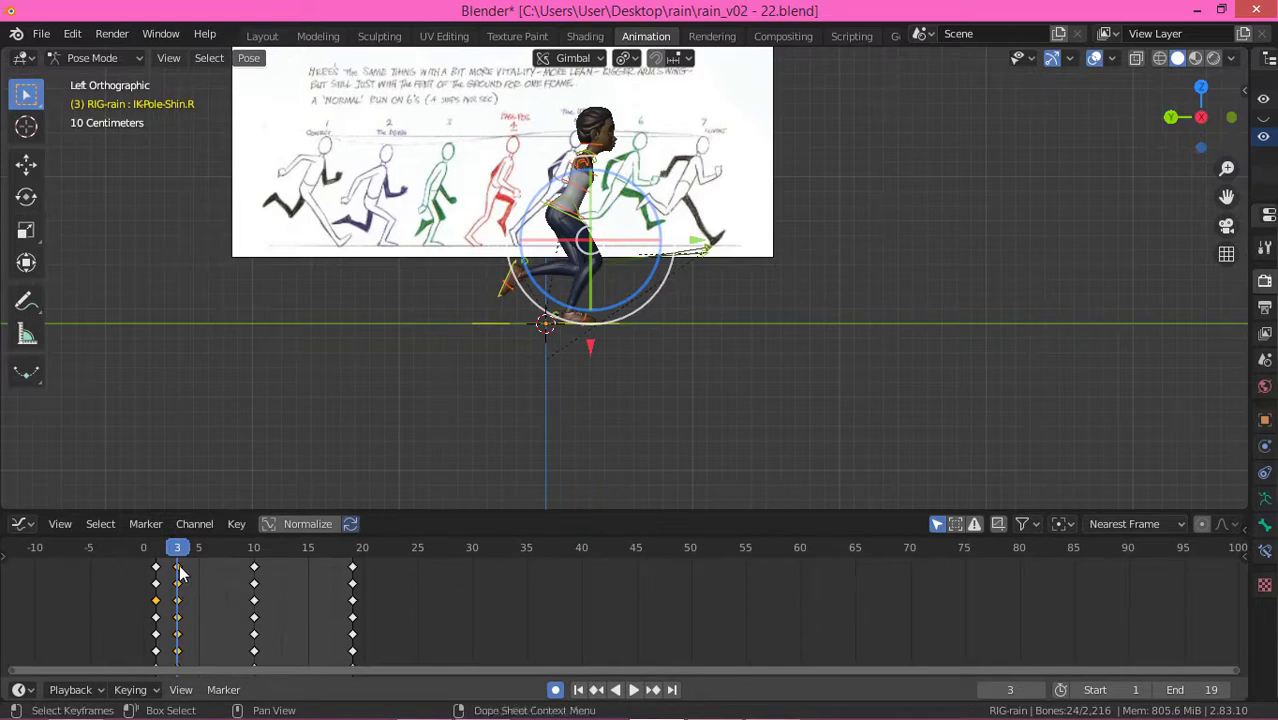
{"action": "right_click", "coordinate": [220, 335]}
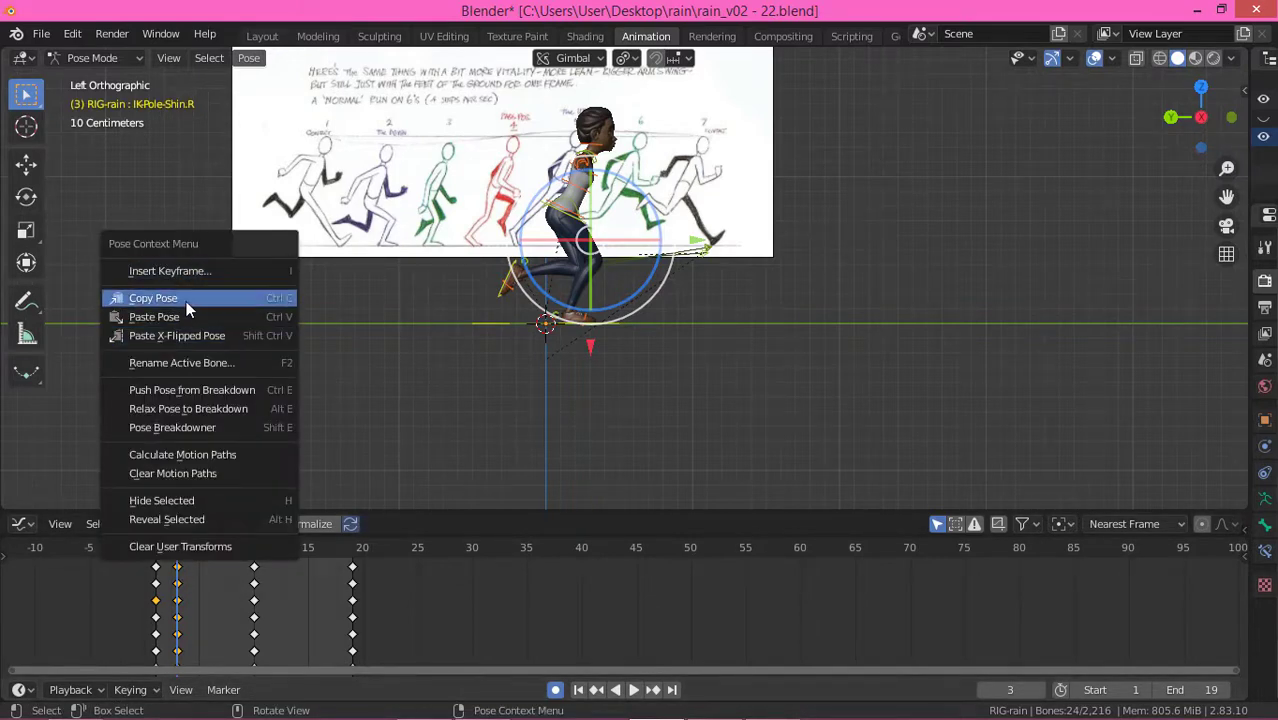
{"action": "left_click", "coordinate": [186, 298]}
{"action": "left_click", "coordinate": [252, 549]}
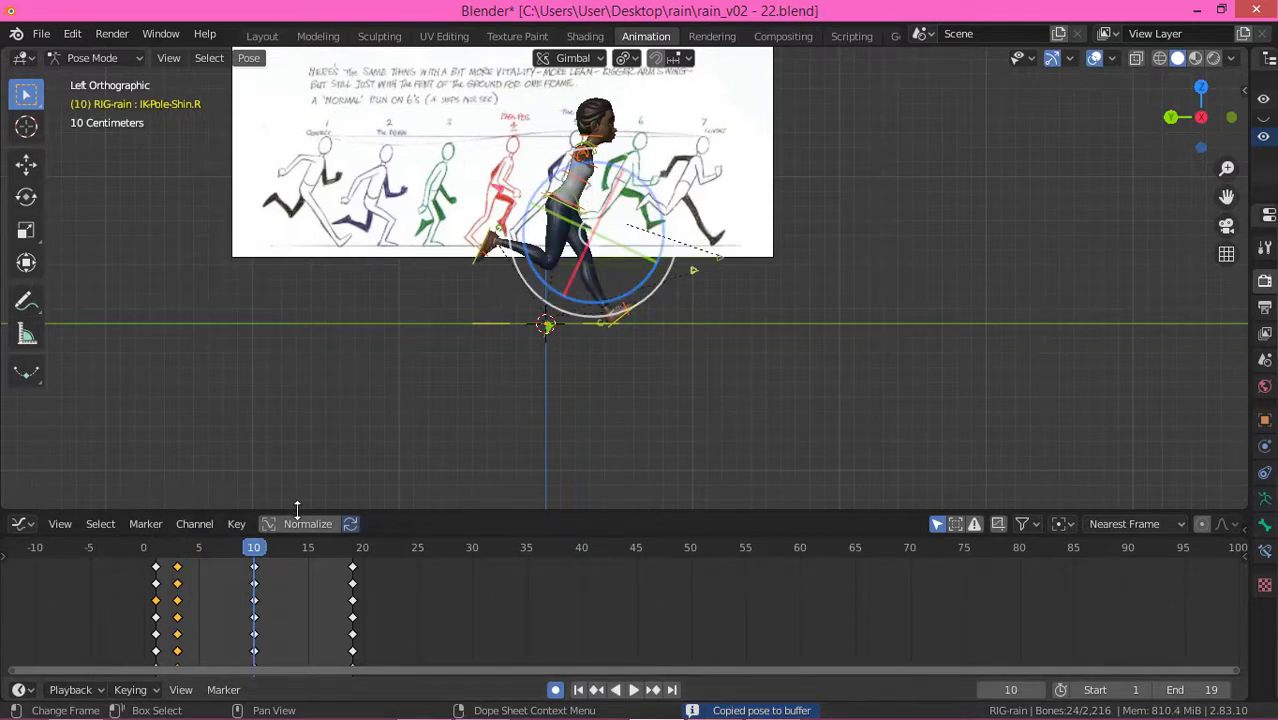
{"action": "key", "text": "Right"}
{"action": "key", "text": "Right"}
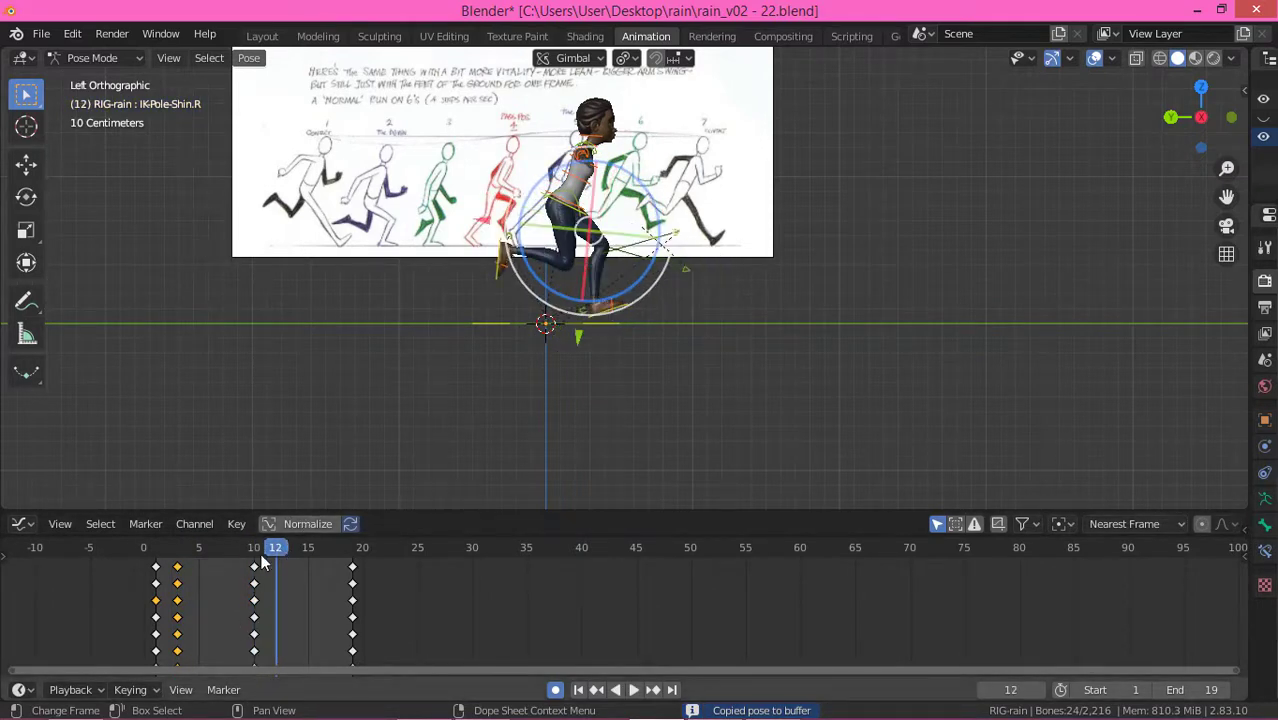
{"action": "right_click", "coordinate": [247, 393]}
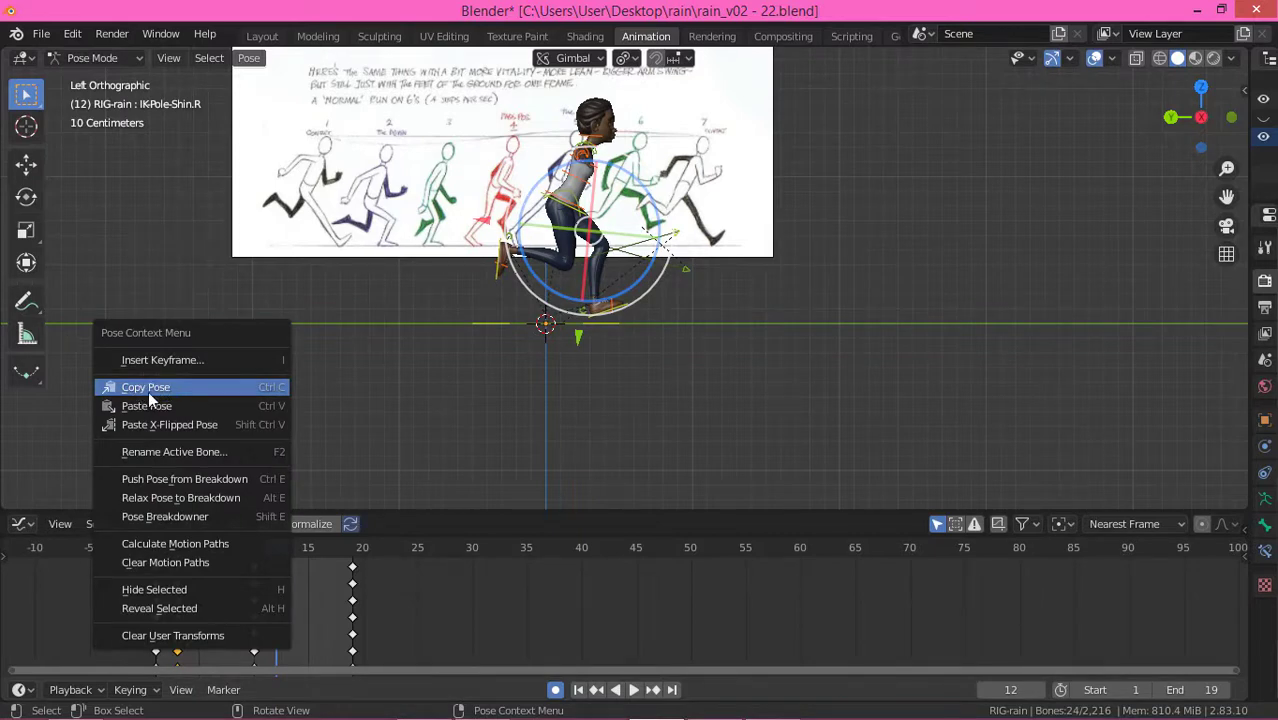
{"action": "left_click", "coordinate": [188, 428]}
Step: Scrub through the frames around the down pose to examine the leg motion, stopping at frame 5
{"action": "left_click", "coordinate": [180, 564]}
{"action": "key", "text": "space"}
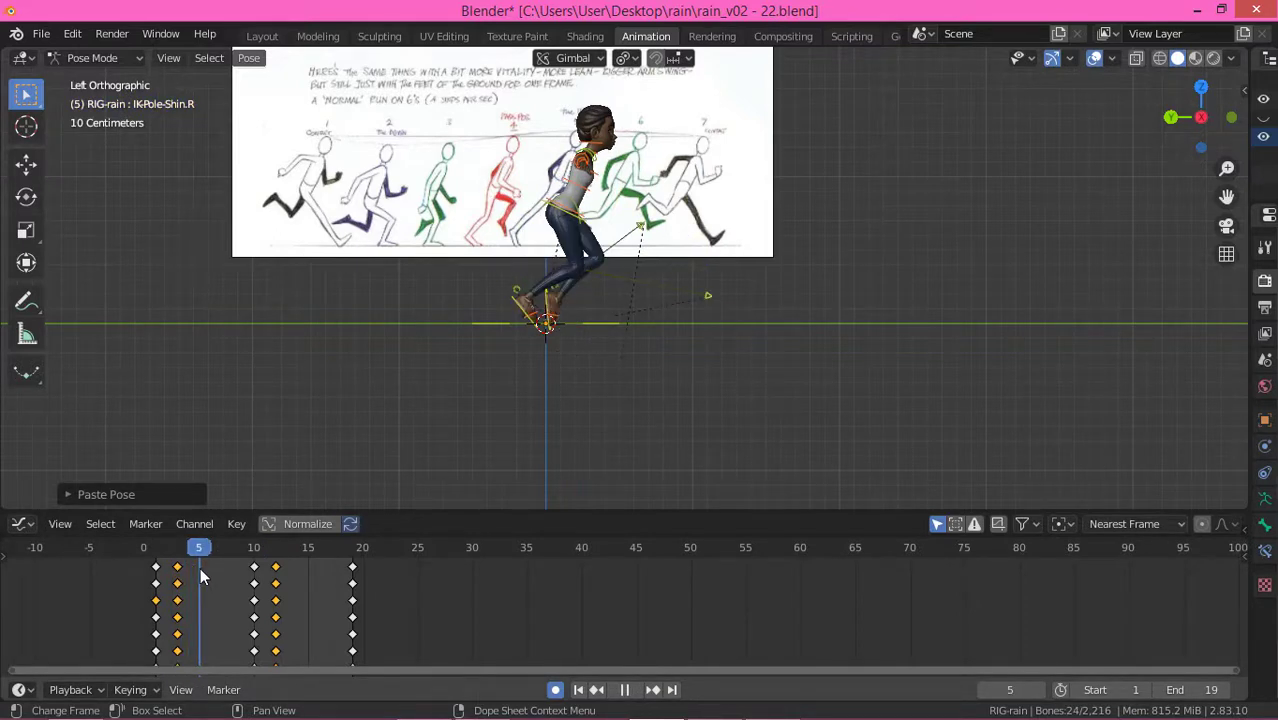
{"action": "key", "text": "space"}
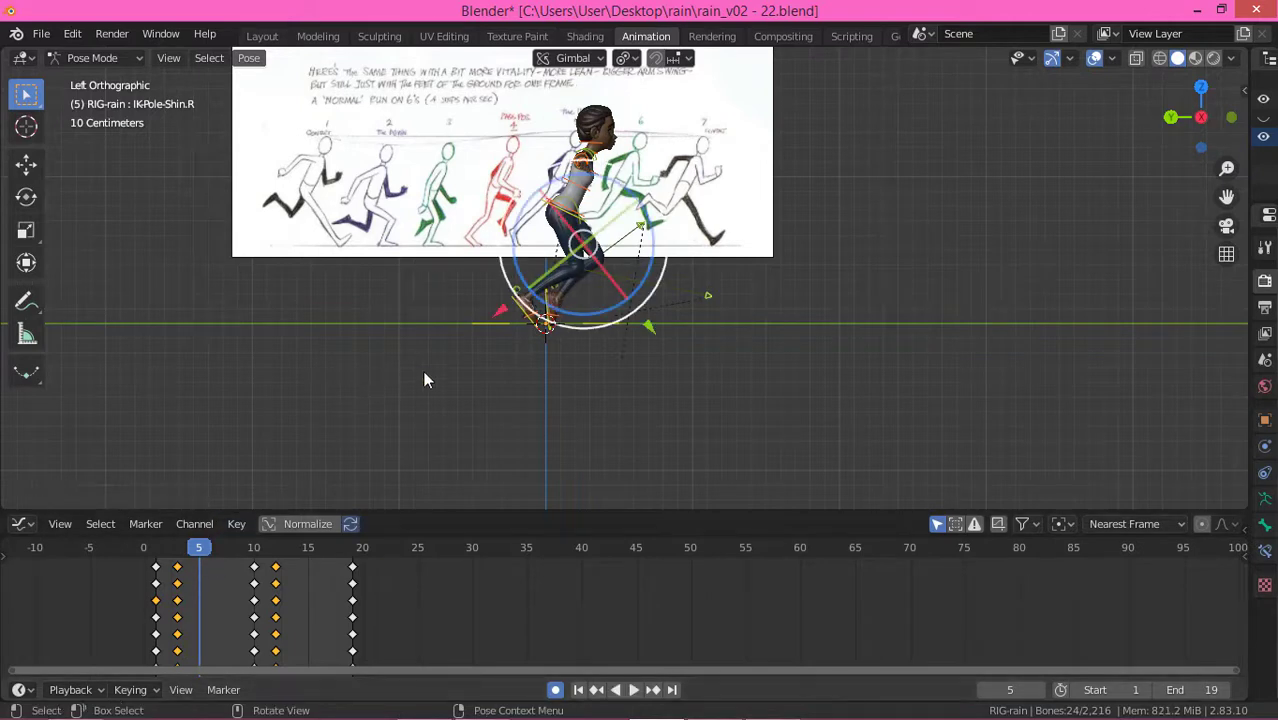
{"action": "scroll", "coordinate": [572, 263], "scroll_direction": "up", "scroll_amount": 2}
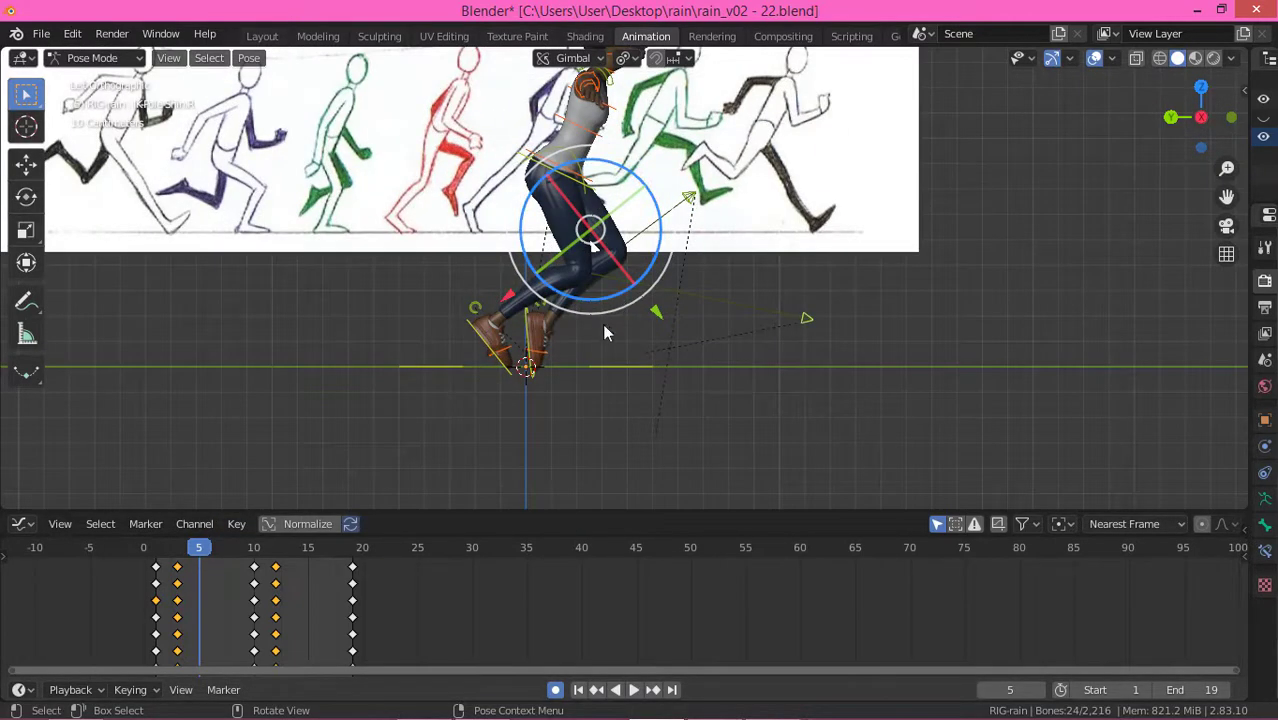
{"action": "left_click_drag", "start_coordinate": [180, 558], "coordinate": [146, 566]}
{"action": "key", "text": "space"}
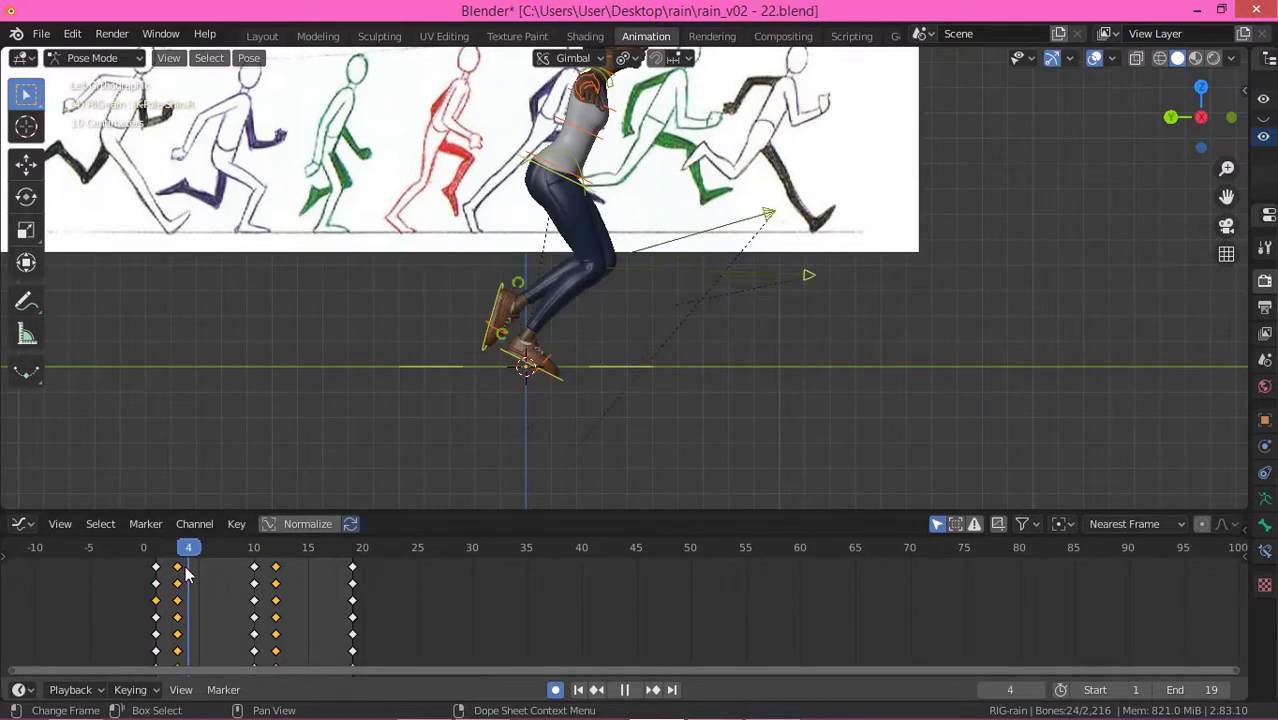
{"action": "left_click", "coordinate": [551, 339]}
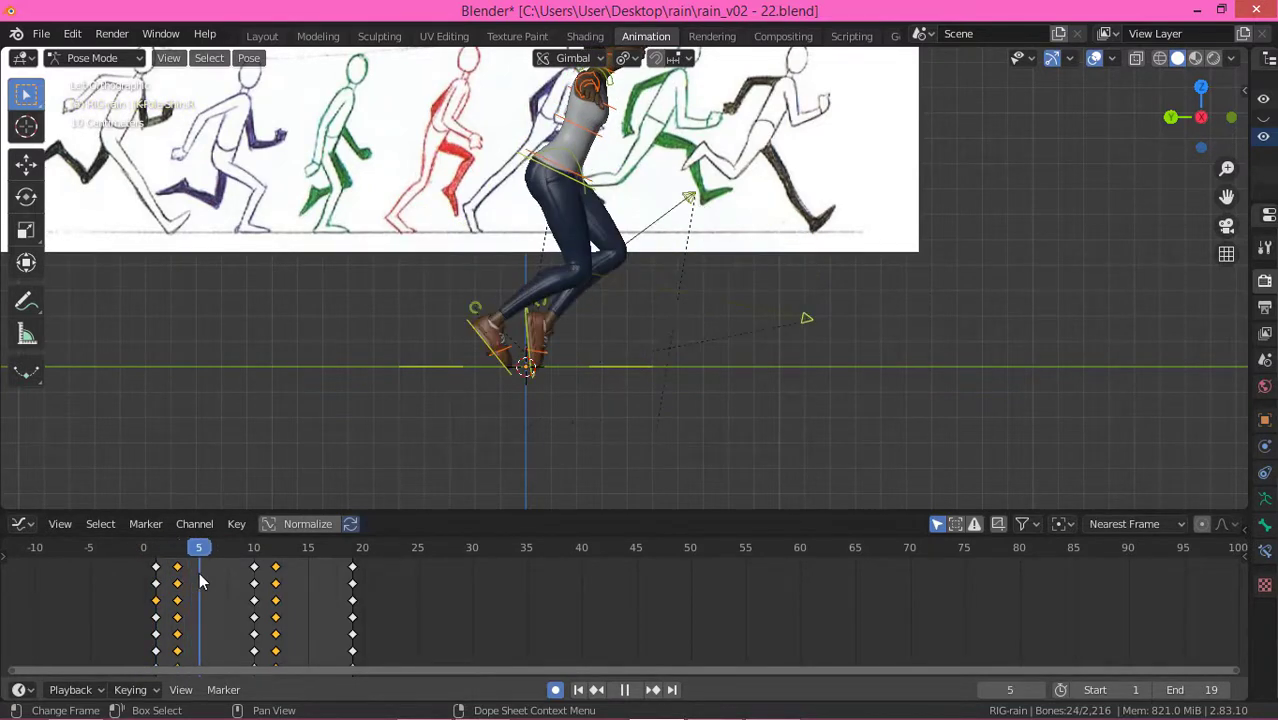
{"action": "key", "text": "space"}
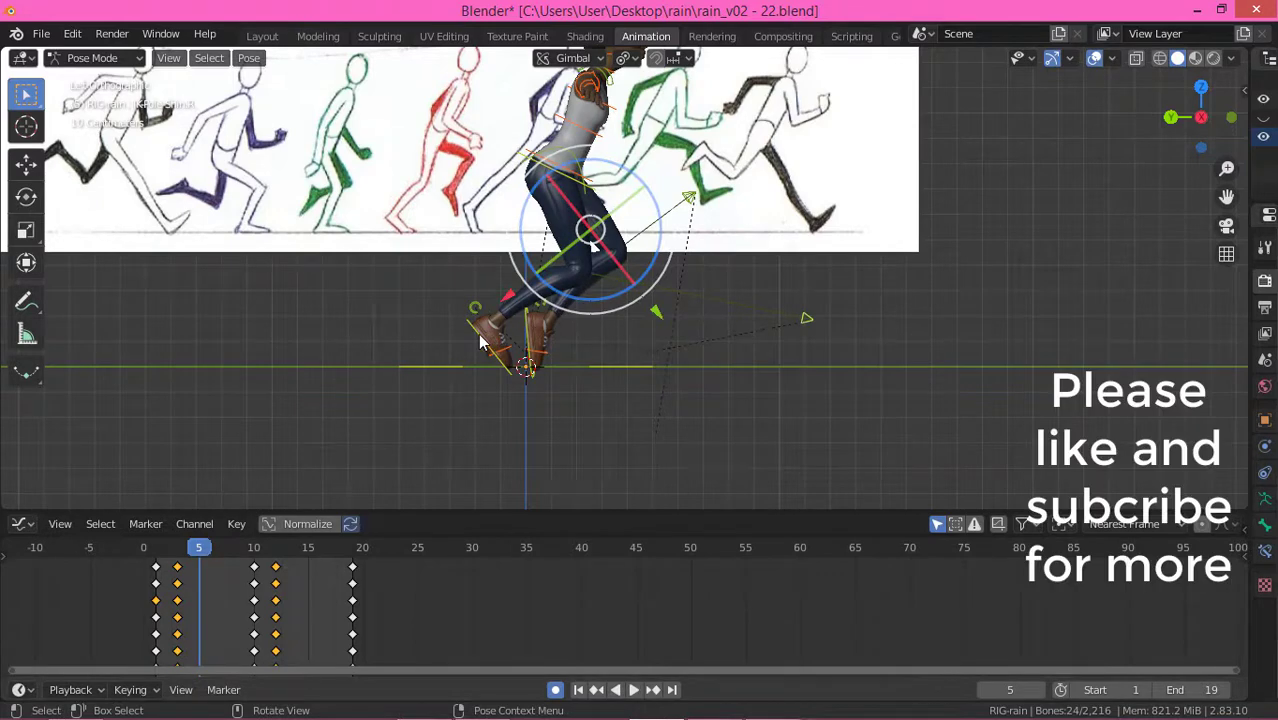
Step: Clear the right foot control's rotation at frame 5 and lower it about 0.09 m onto the ground
{"action": "left_click", "coordinate": [508, 335]}
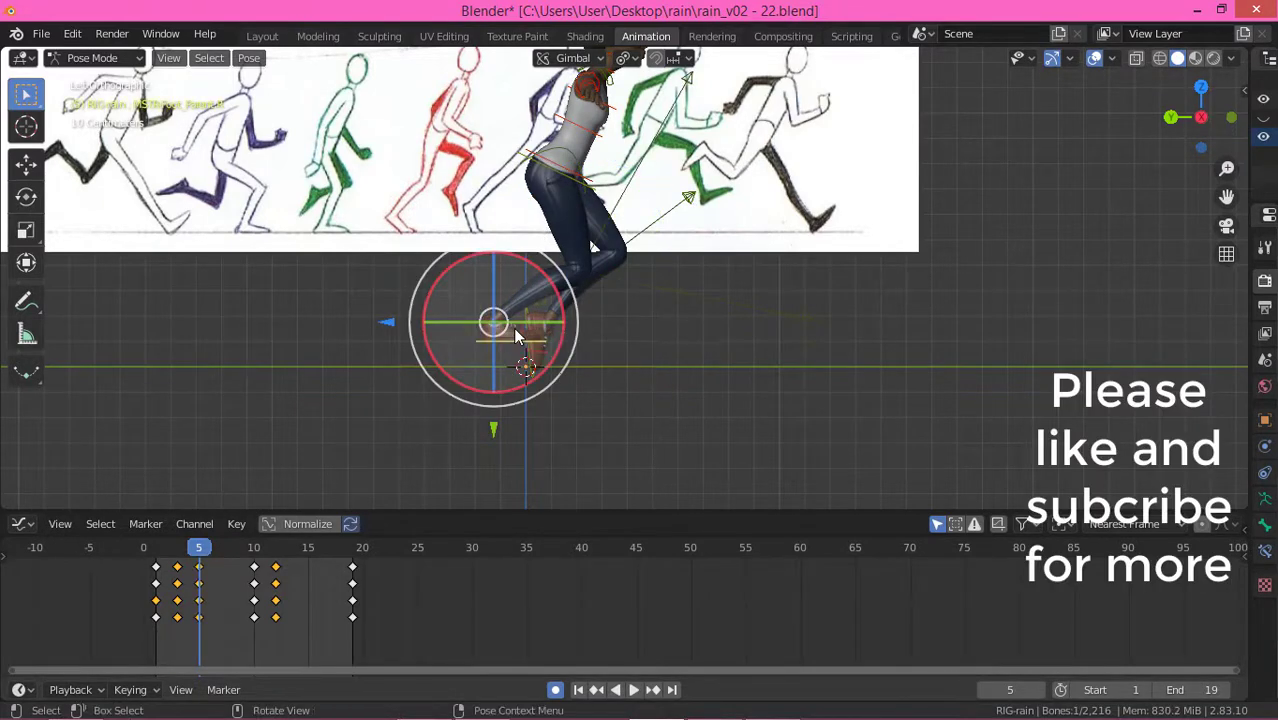
{"action": "key", "text": "g"}
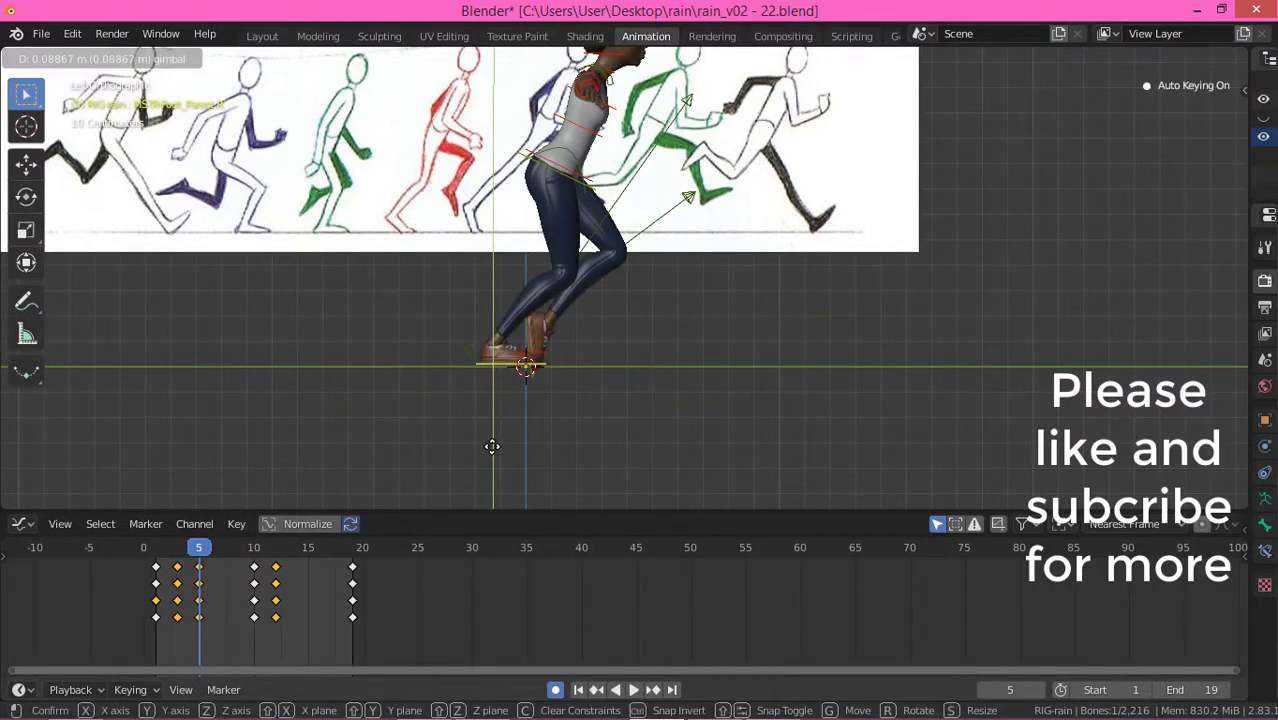
{"action": "left_click", "coordinate": [491, 447]}
{"action": "scroll", "coordinate": [478, 440], "scroll_direction": "up", "scroll_amount": 3}
{"action": "left_click_drag", "start_coordinate": [470, 435], "coordinate": [468, 442]}
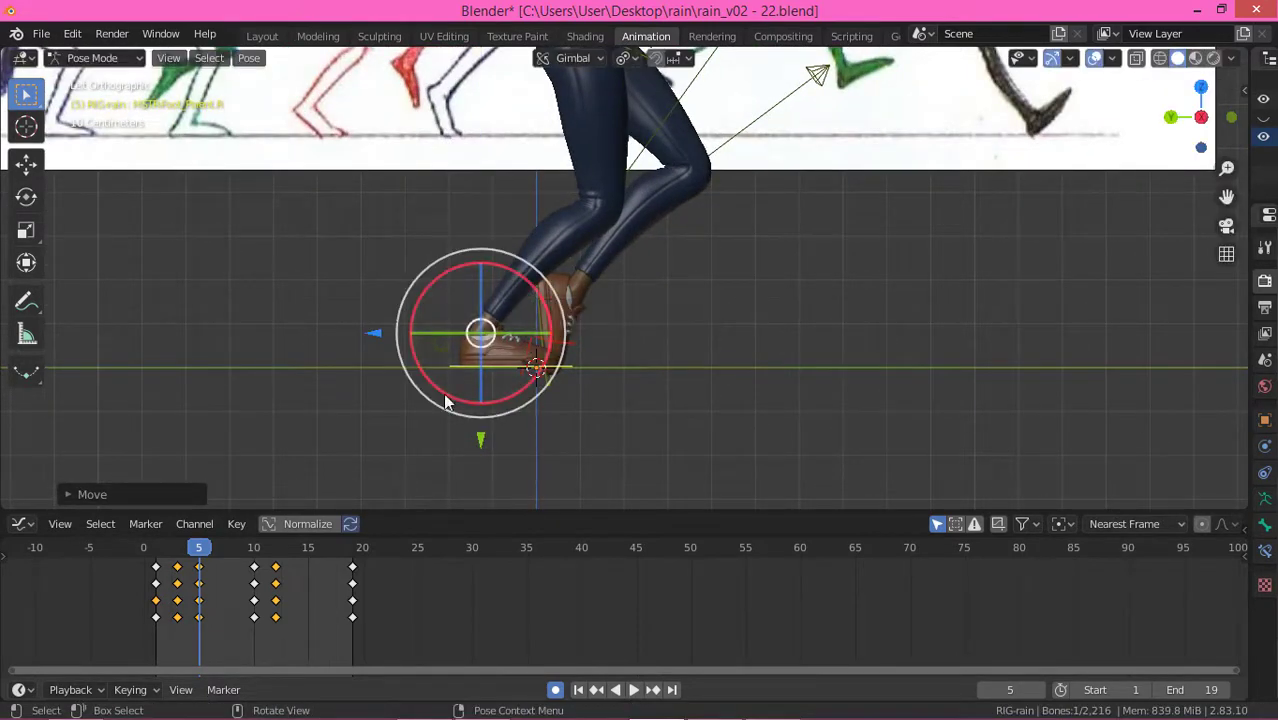
Step: Shift the right foot control backward along the ground at frame 5 so the leg extends behind the hips
{"action": "left_click_drag", "start_coordinate": [374, 333], "coordinate": [420, 318]}
{"action": "scroll", "coordinate": [420, 318], "scroll_direction": "down", "scroll_amount": 3}
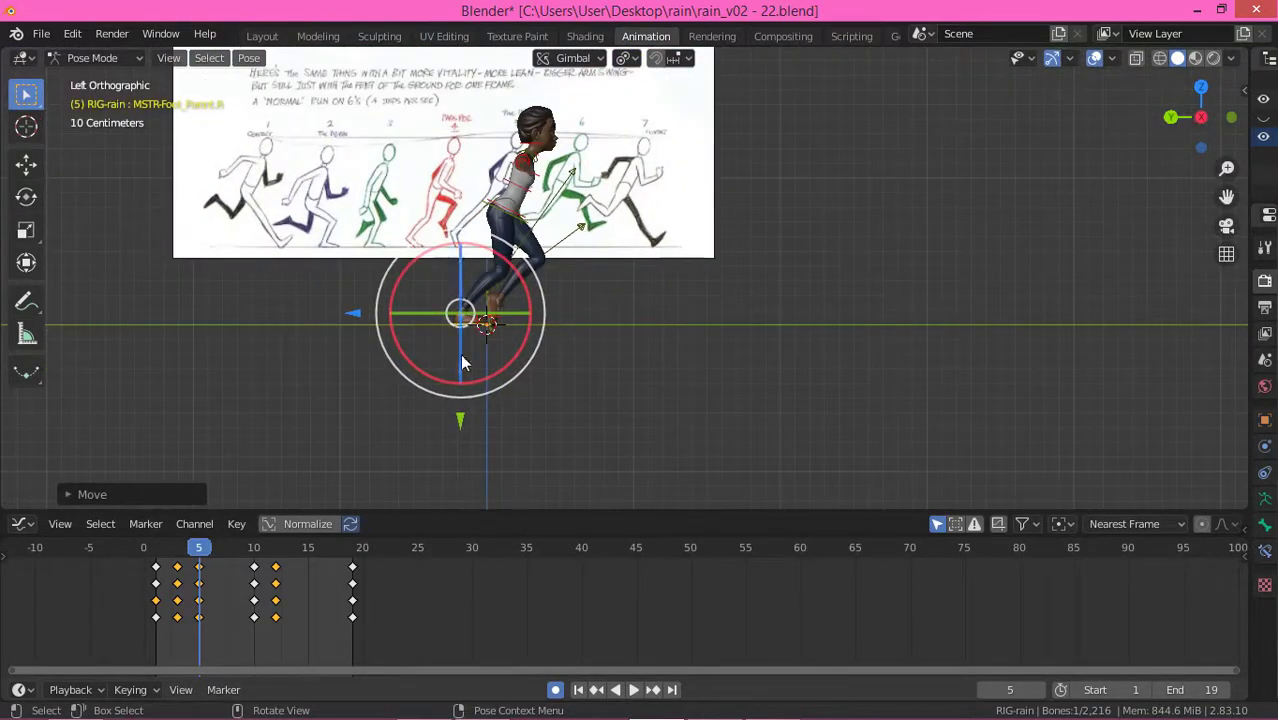
{"action": "left_click_drag", "start_coordinate": [353, 313], "coordinate": [345, 306]}
Step: Rotate the right foot's roll control at frame 5 to lift the heel while the toes stay on the ground
{"action": "scroll", "coordinate": [460, 320], "scroll_direction": "up", "scroll_amount": 2}
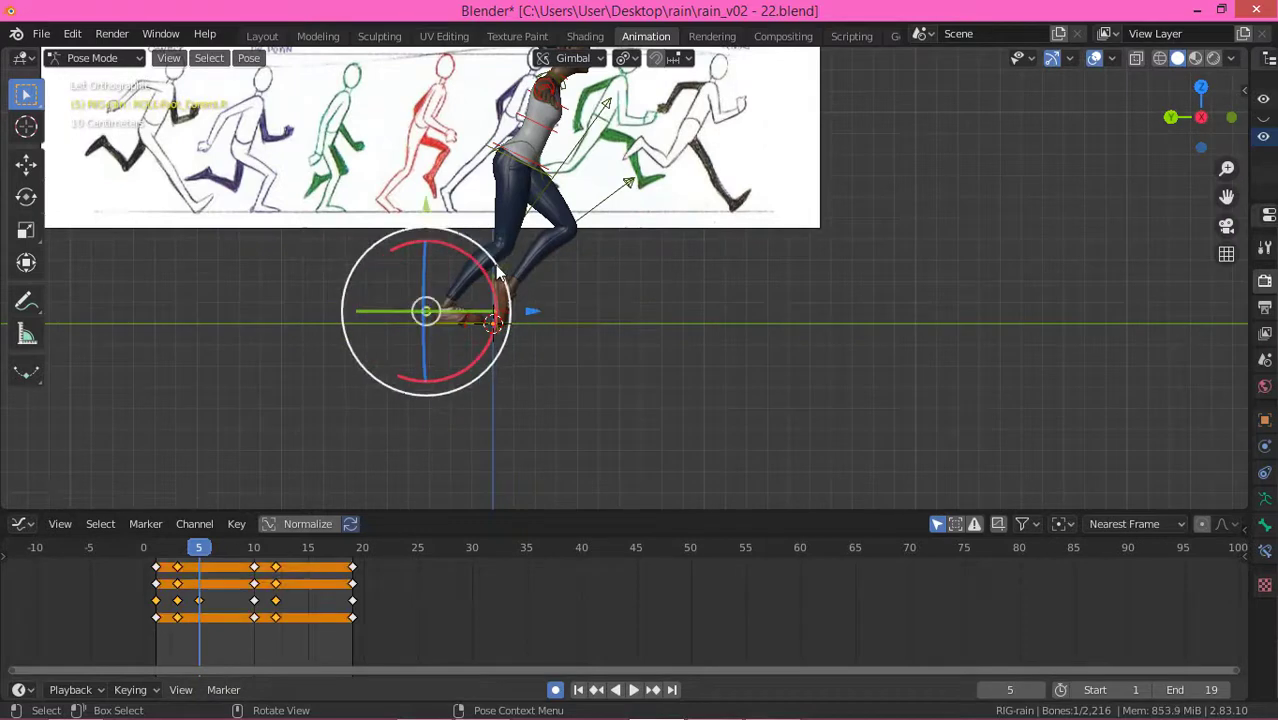
{"action": "mouse_move", "coordinate": [520, 307]}
{"action": "left_mouse_down"}
{"action": "mouse_move", "coordinate": [508, 304]}
{"action": "mouse_move", "coordinate": [524, 297]}
{"action": "left_mouse_up"}
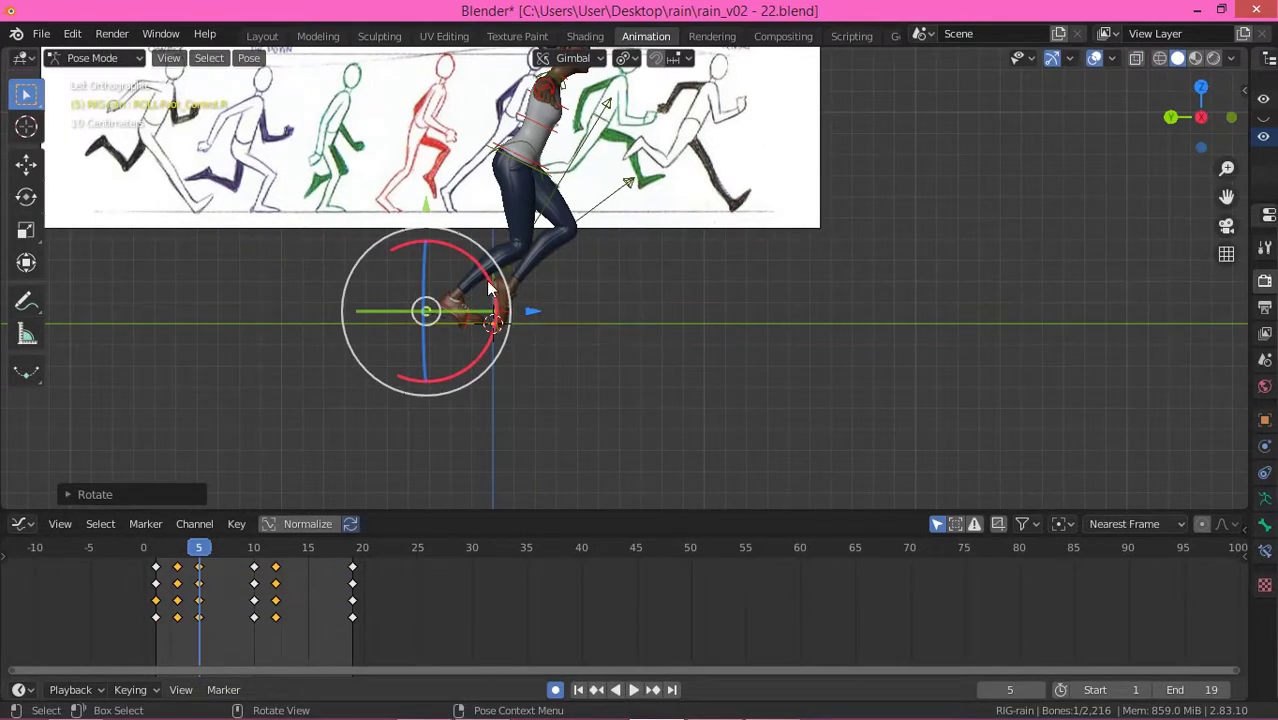
{"action": "middle_click_drag", "start_coordinate": [559, 301], "coordinate": [583, 343], "text": "shift"}
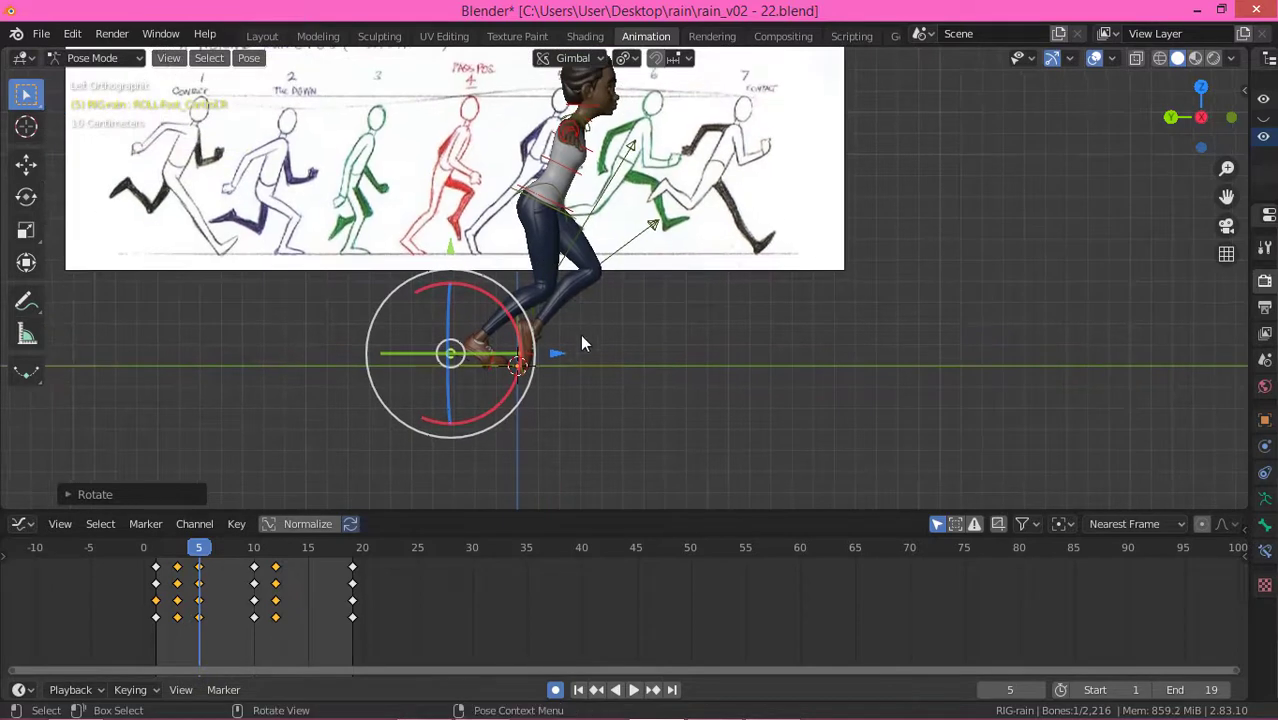
Step: Raise the left foot control and shift it forward at frame 5, reduce its toe-down tilt, and rotate its toe control
{"action": "left_click", "coordinate": [533, 328]}
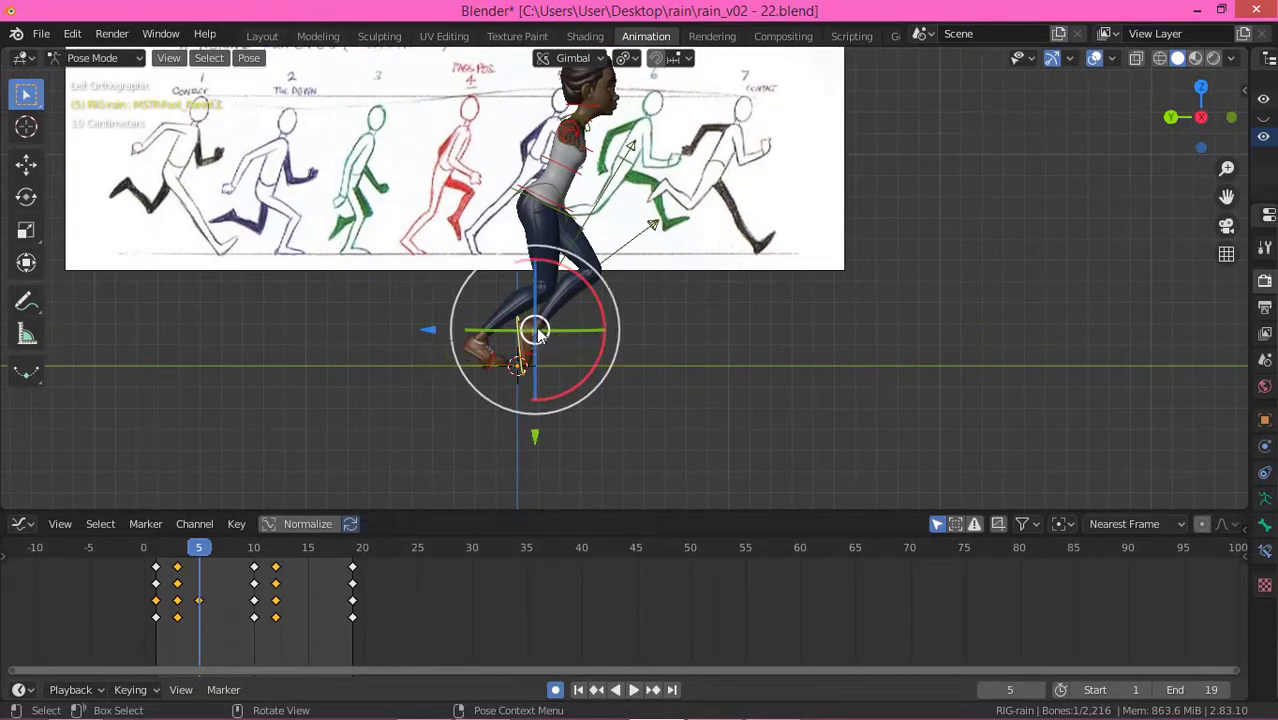
{"action": "key", "text": "g"}
{"action": "left_click", "coordinate": [553, 296]}
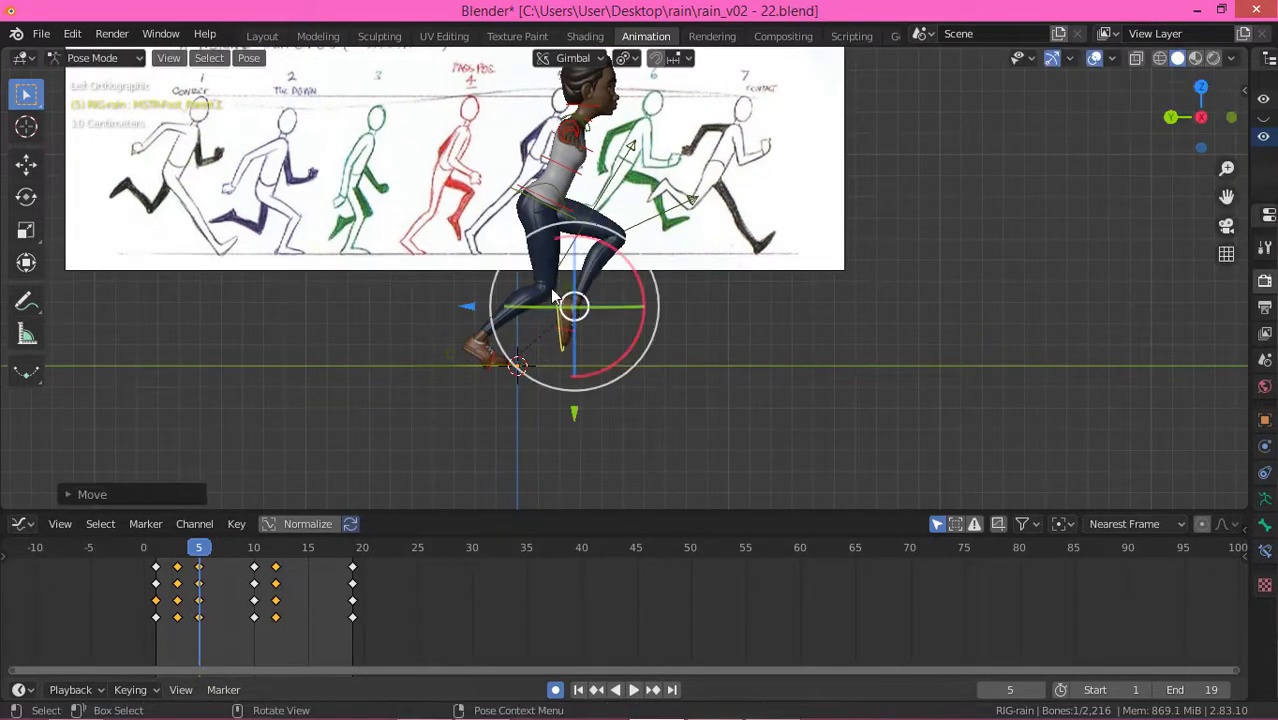
{"action": "key", "text": "r"}
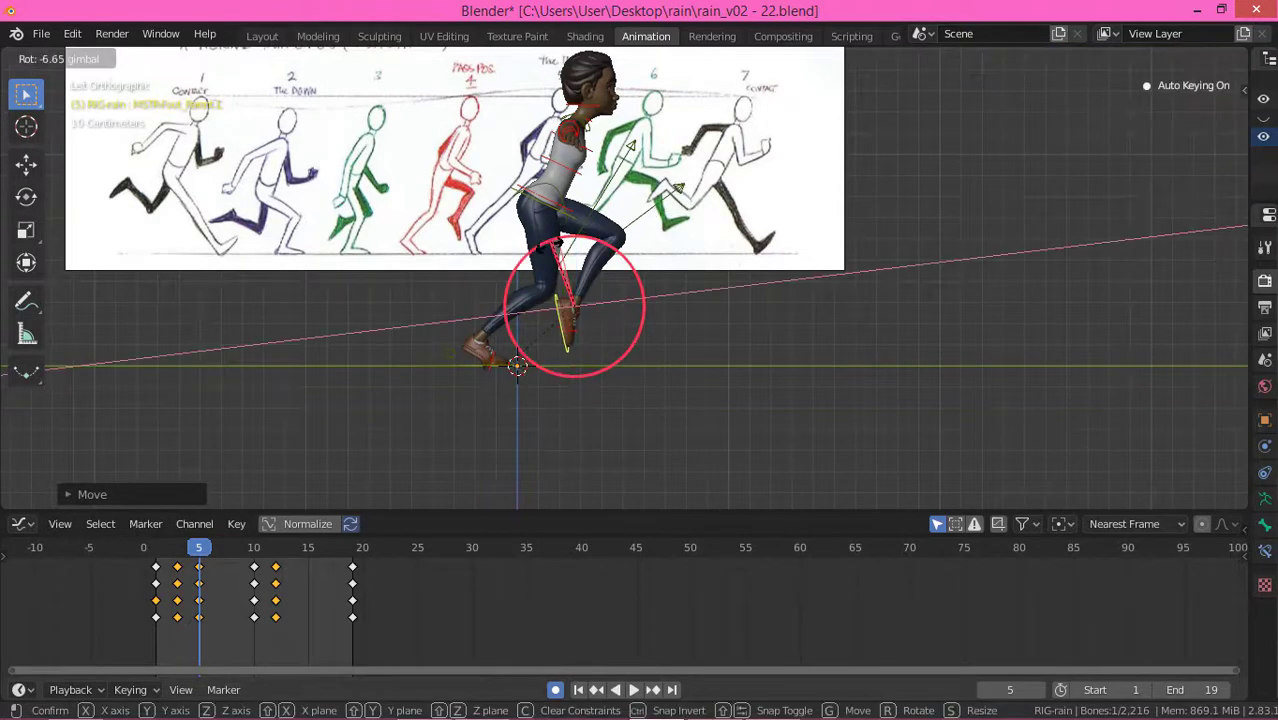
{"action": "left_click", "coordinate": [603, 343]}
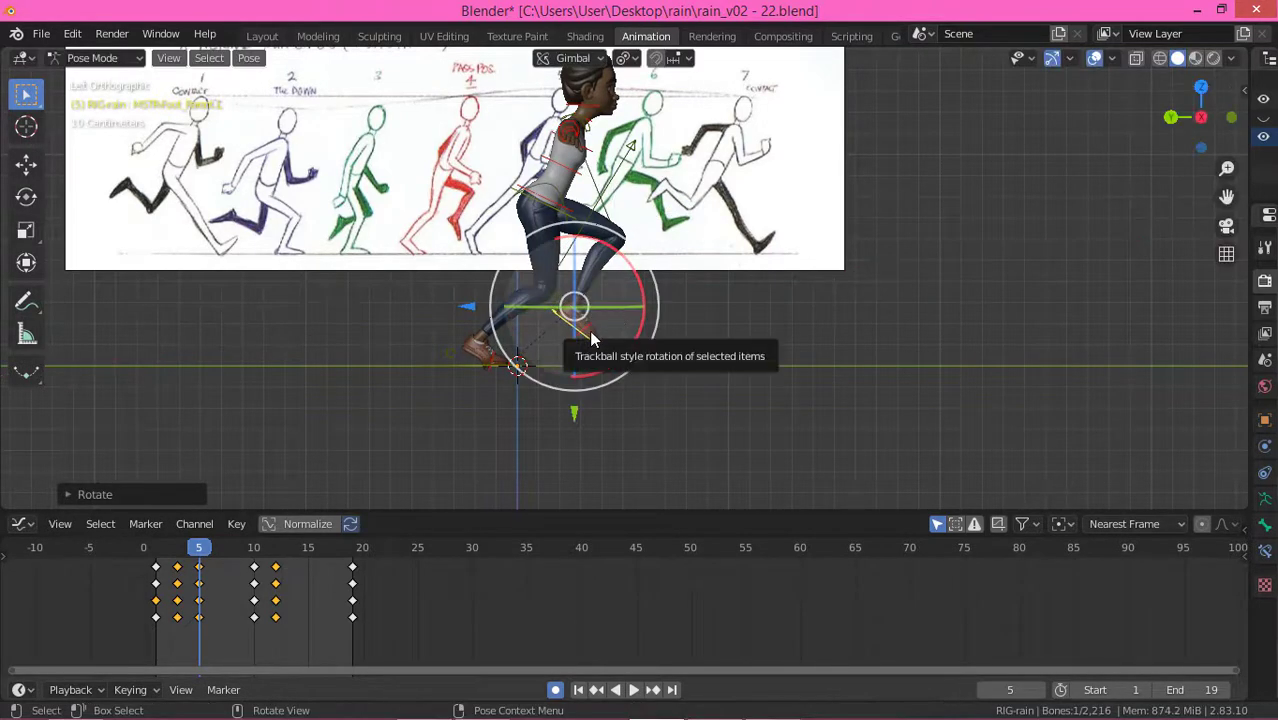
{"action": "left_click", "coordinate": [591, 332]}
{"action": "left_click_drag", "start_coordinate": [636, 283], "coordinate": [655, 308]}
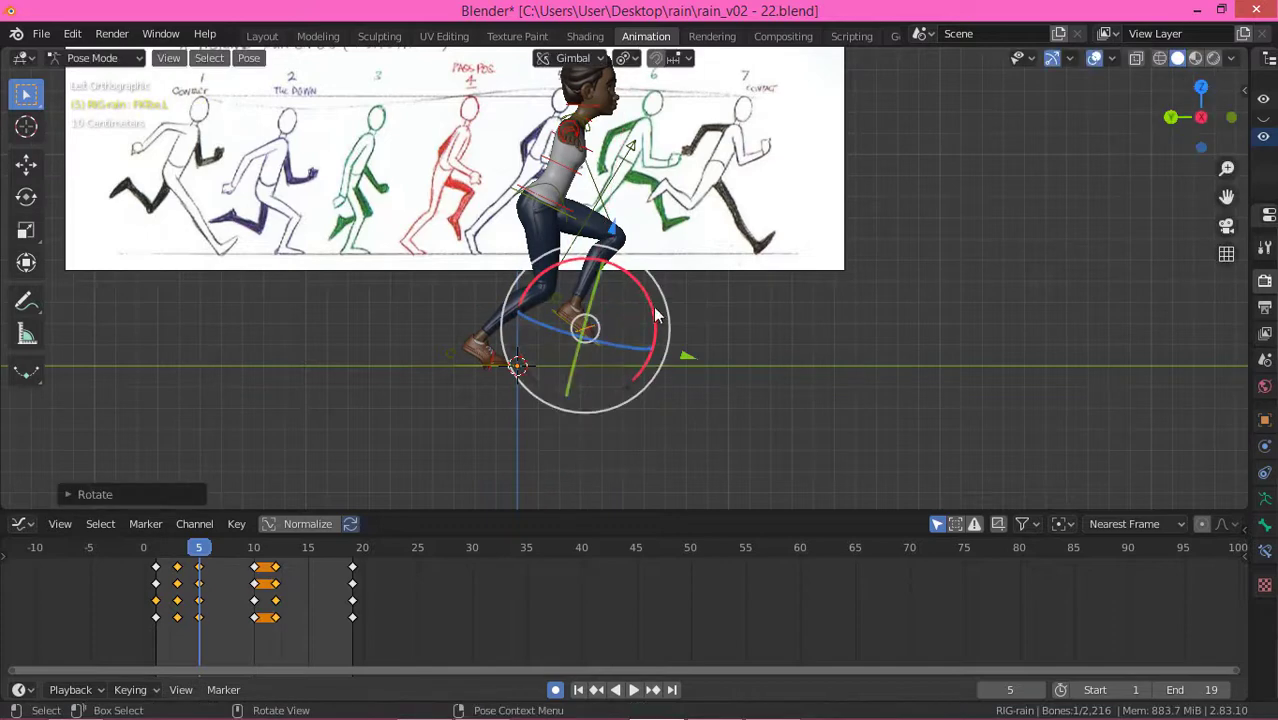
Step: Move the right shin's IK pole target about 1.2 m forward and down at frame 5, out in front of the knees
{"action": "left_click", "coordinate": [638, 152]}
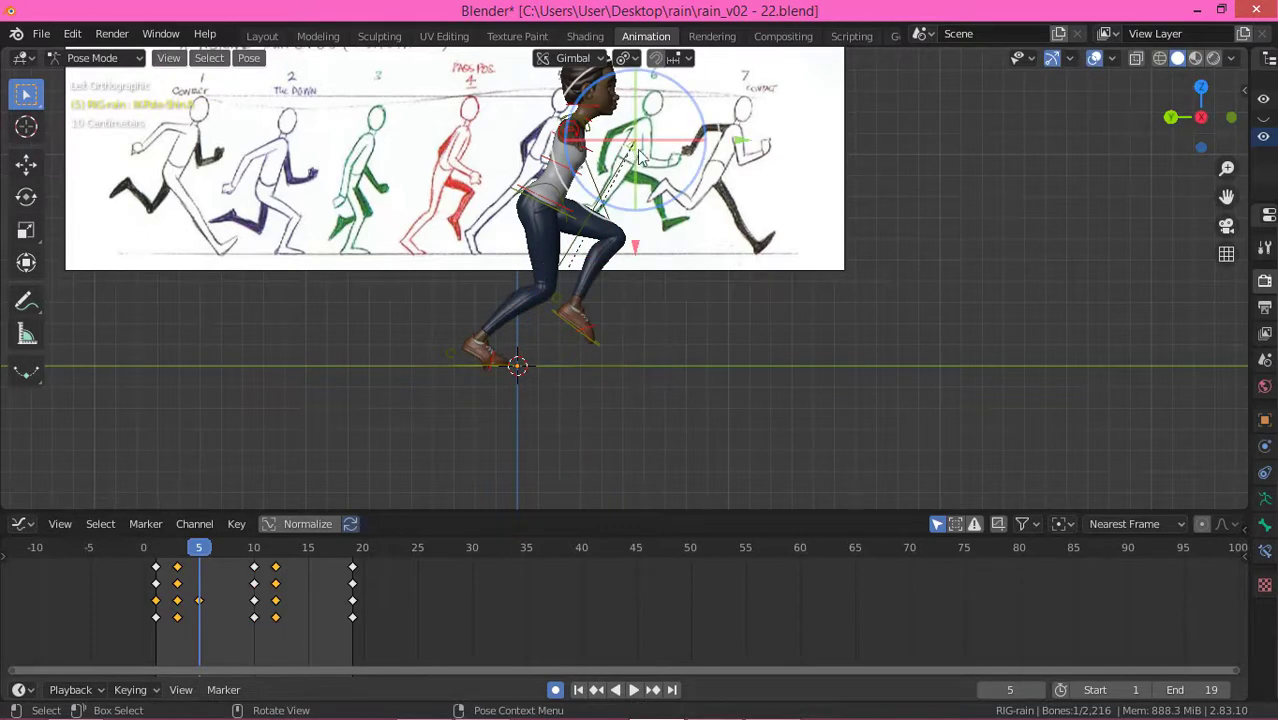
{"action": "key", "text": "g"}
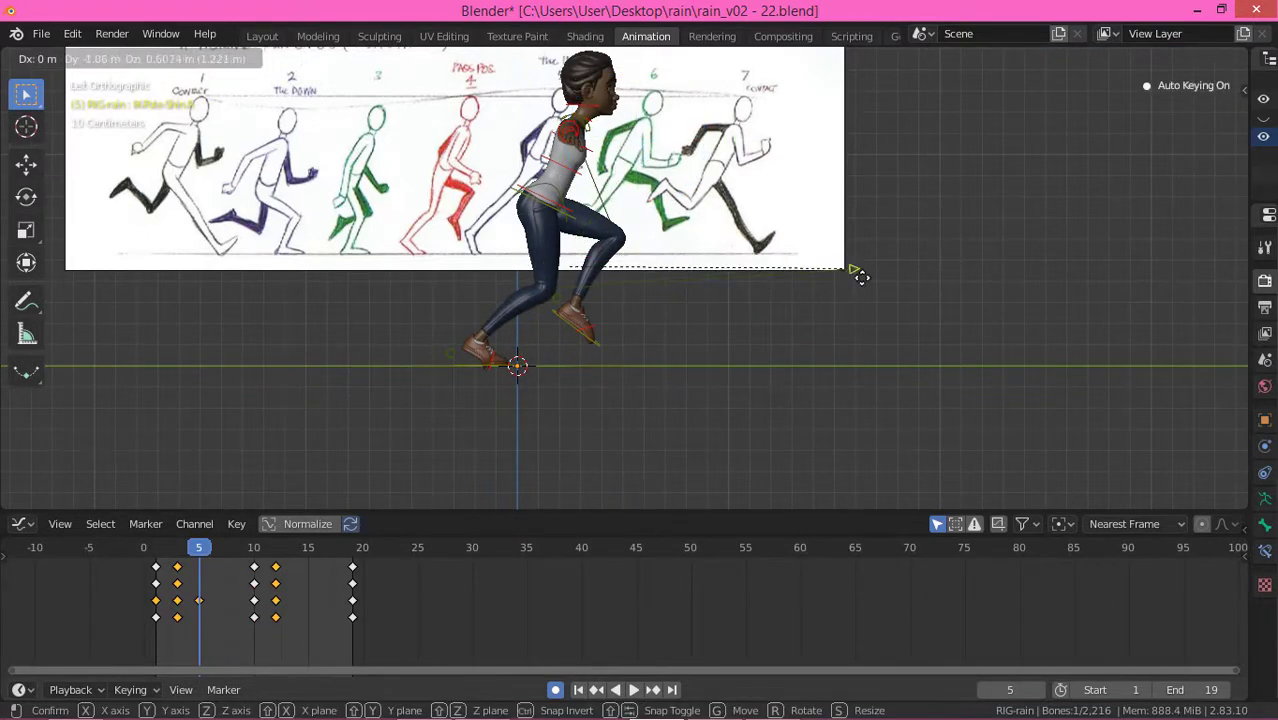
{"action": "left_click", "coordinate": [861, 277]}
Step: Lower the left shin's IK pole target about 0.7 m at frame 5, working in the front view
{"action": "middle_click_drag", "start_coordinate": [668, 118], "coordinate": [607, 127]}
{"action": "scroll", "coordinate": [640, 170], "scroll_direction": "down", "scroll_amount": 3}
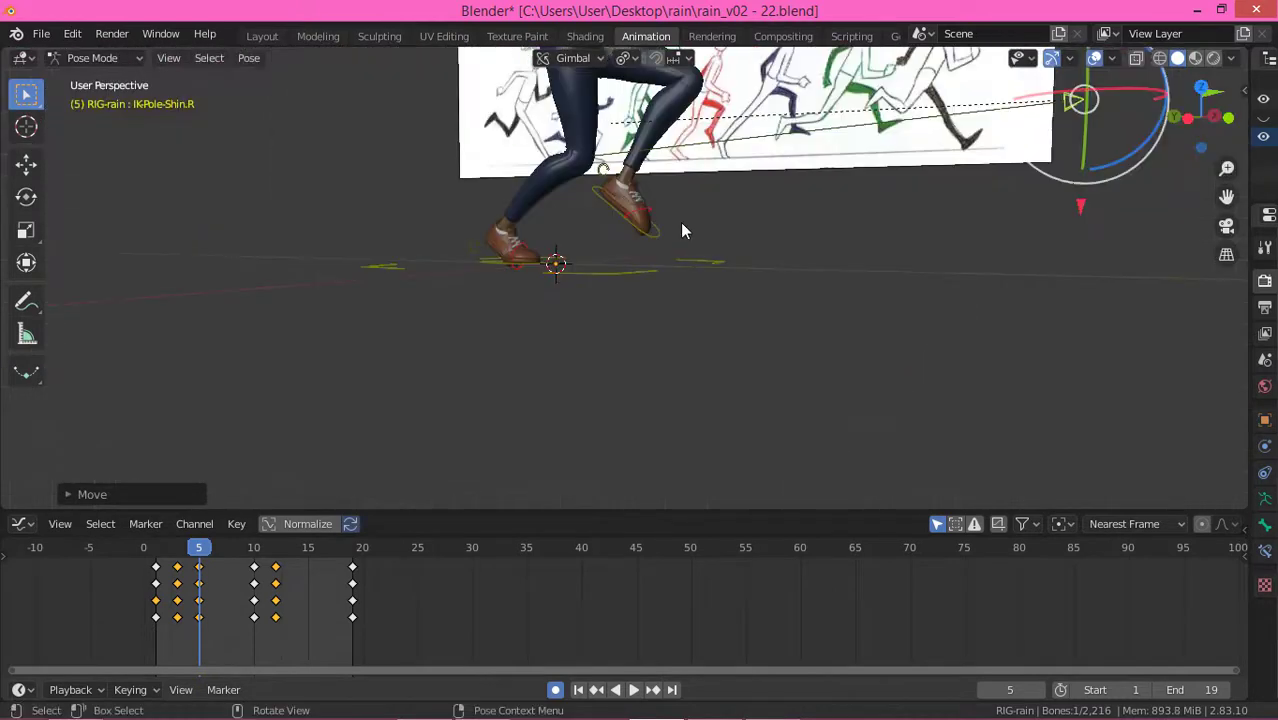
{"action": "scroll", "coordinate": [680, 222], "scroll_direction": "down", "scroll_amount": 3}
{"action": "scroll", "coordinate": [670, 100], "scroll_direction": "up", "scroll_amount": 3}
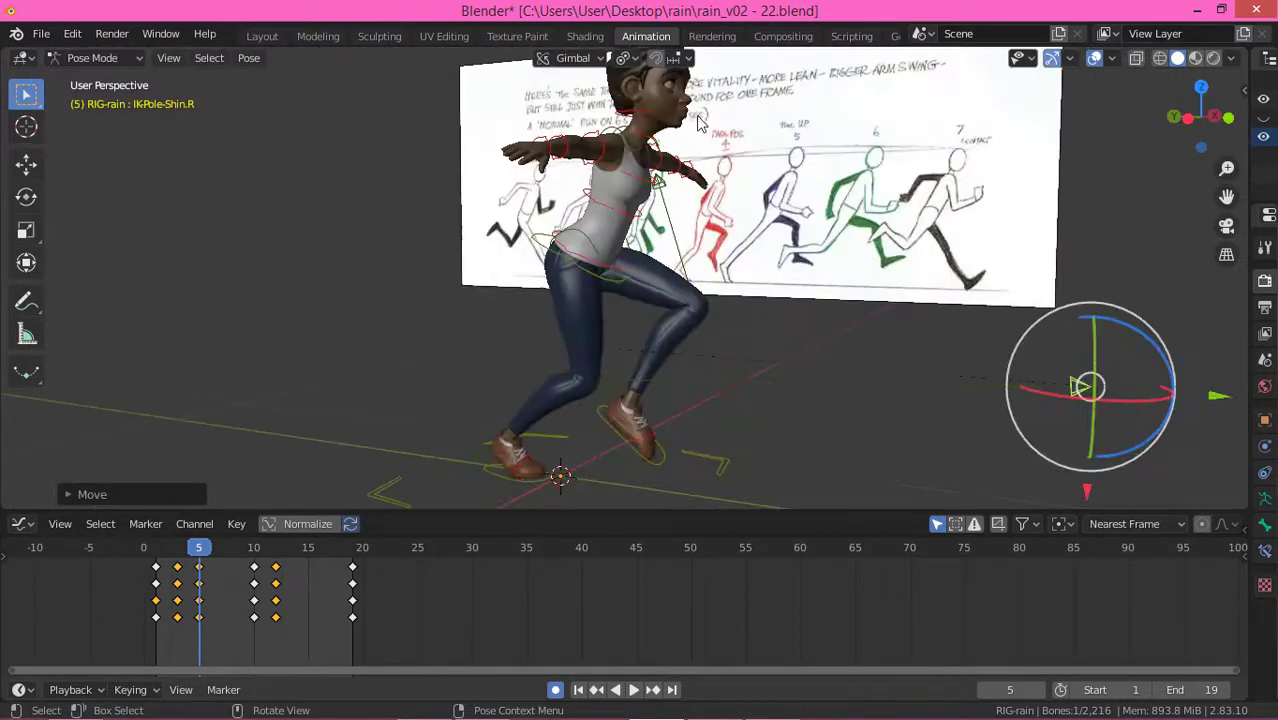
{"action": "left_click", "coordinate": [697, 220]}
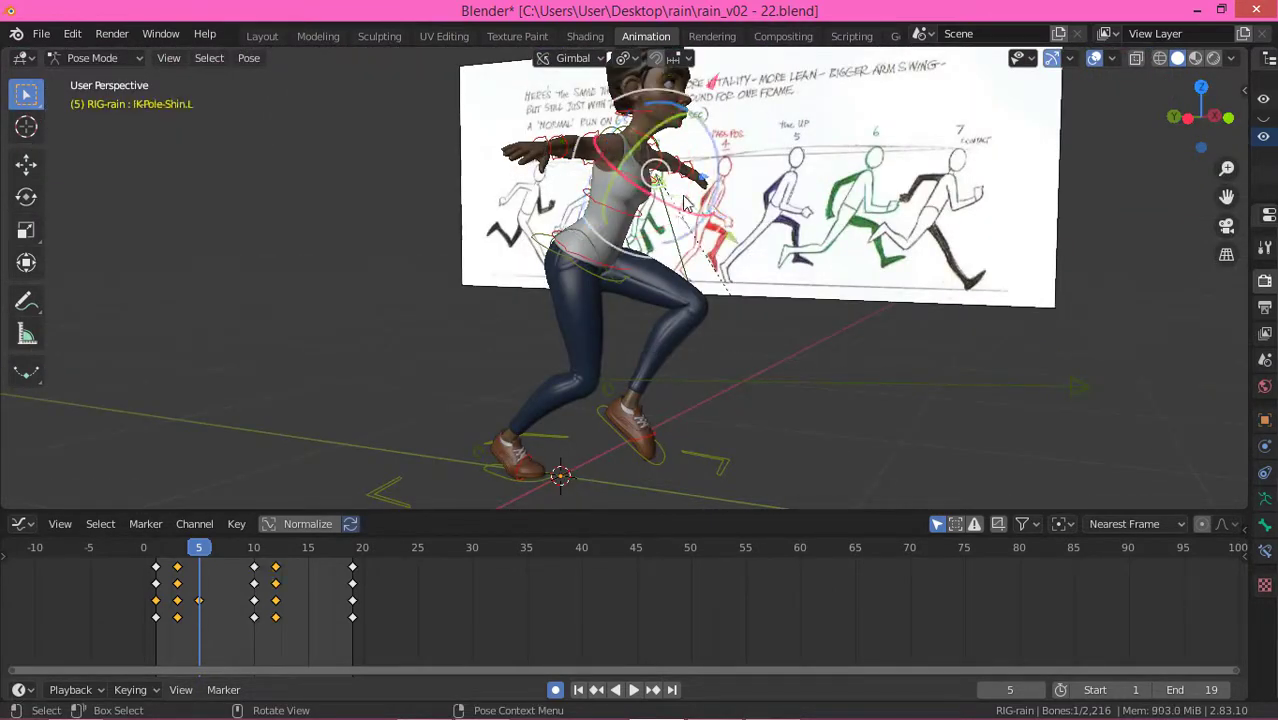
{"action": "key", "text": "KP_1"}
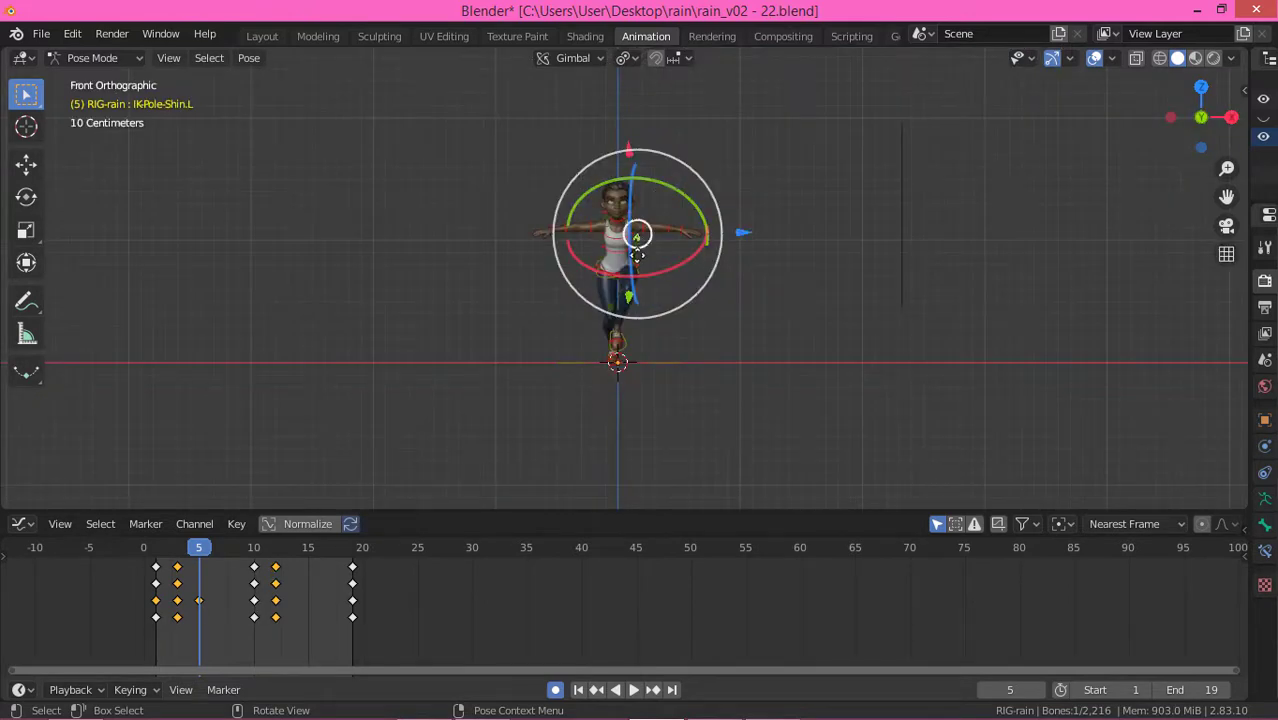
{"action": "key", "text": "g"}
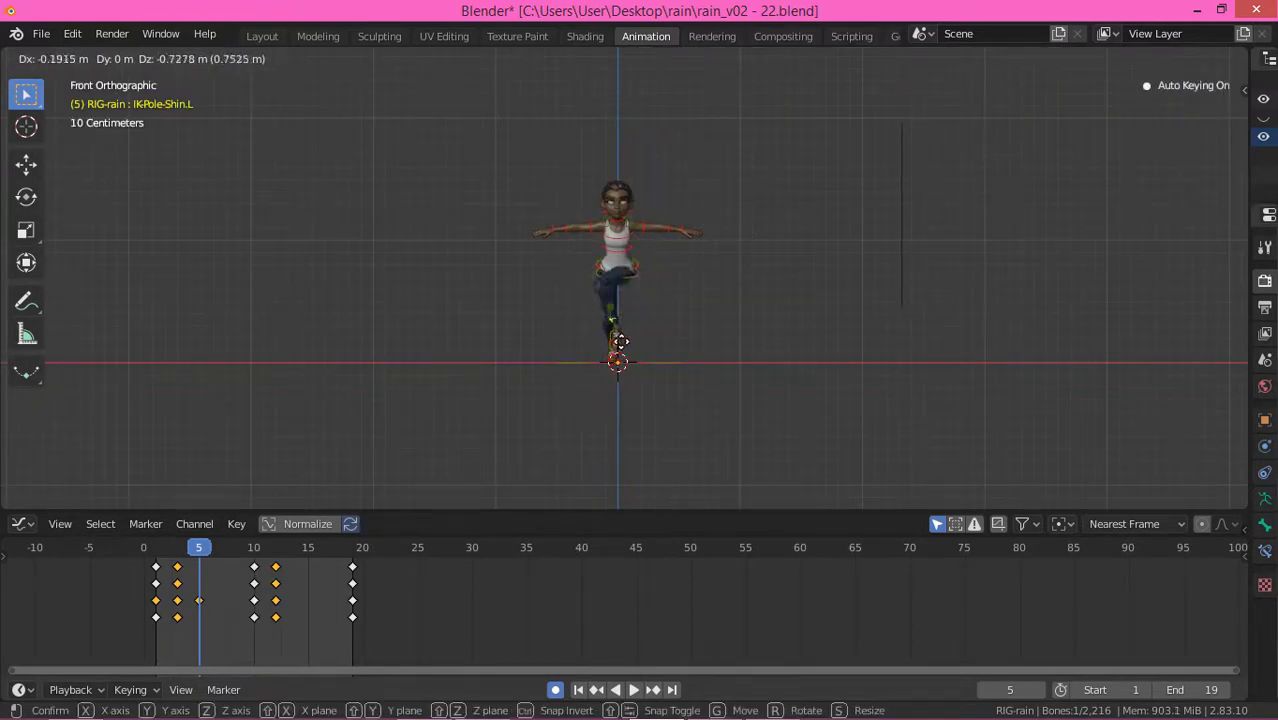
{"action": "left_click", "coordinate": [620, 335]}
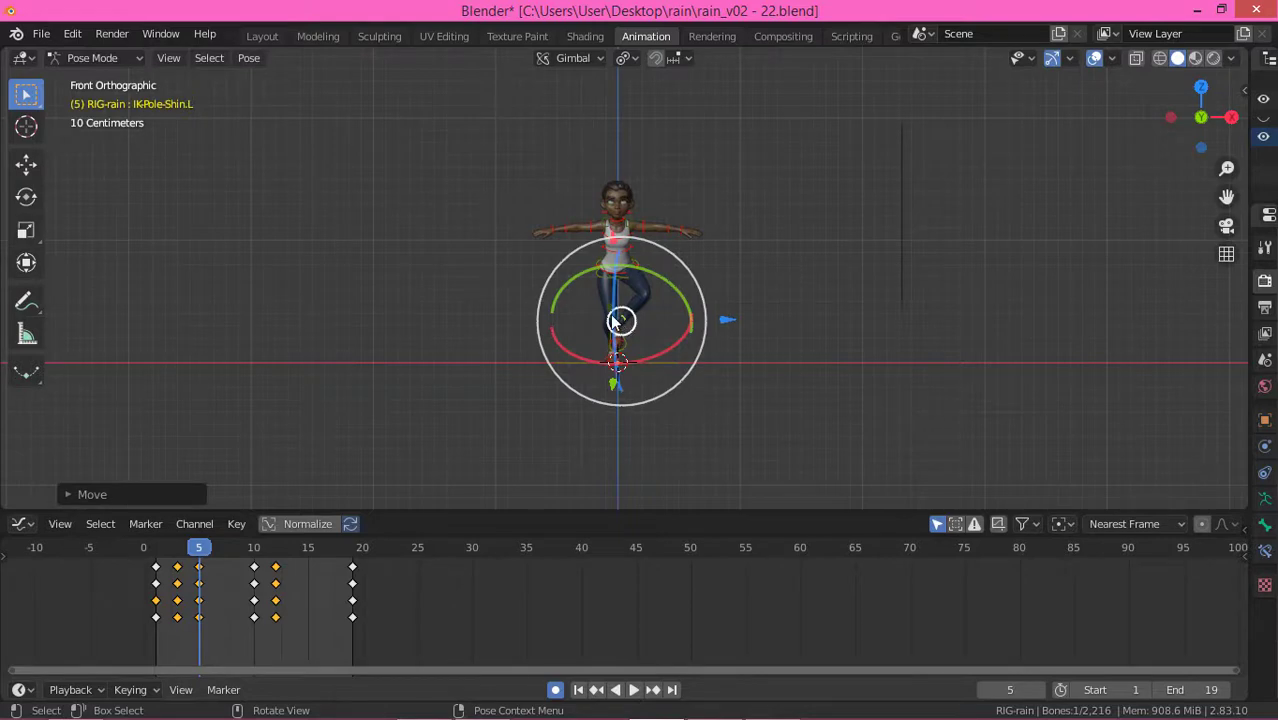
Step: Move the left shin's IK pole target well forward of the body and shift it sideways about 0.2 m toward the centre line
{"action": "middle_click_drag", "start_coordinate": [617, 320], "coordinate": [653, 336]}
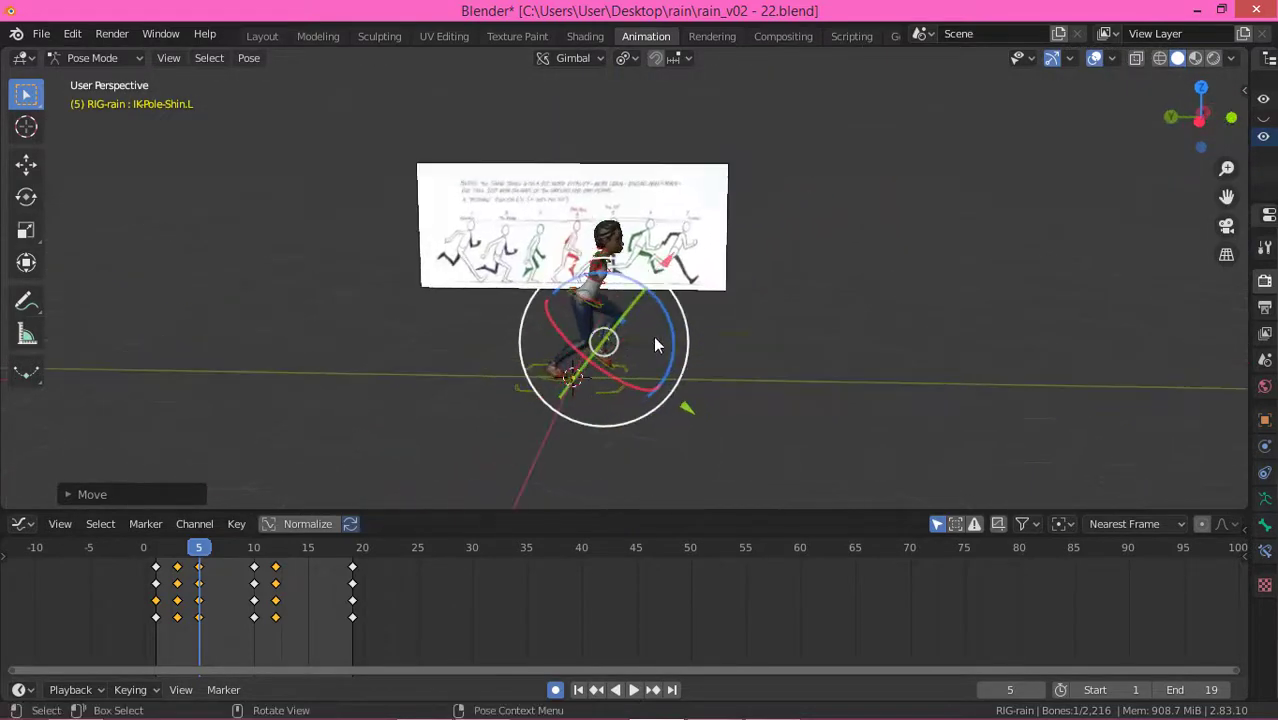
{"action": "key", "text": "g"}
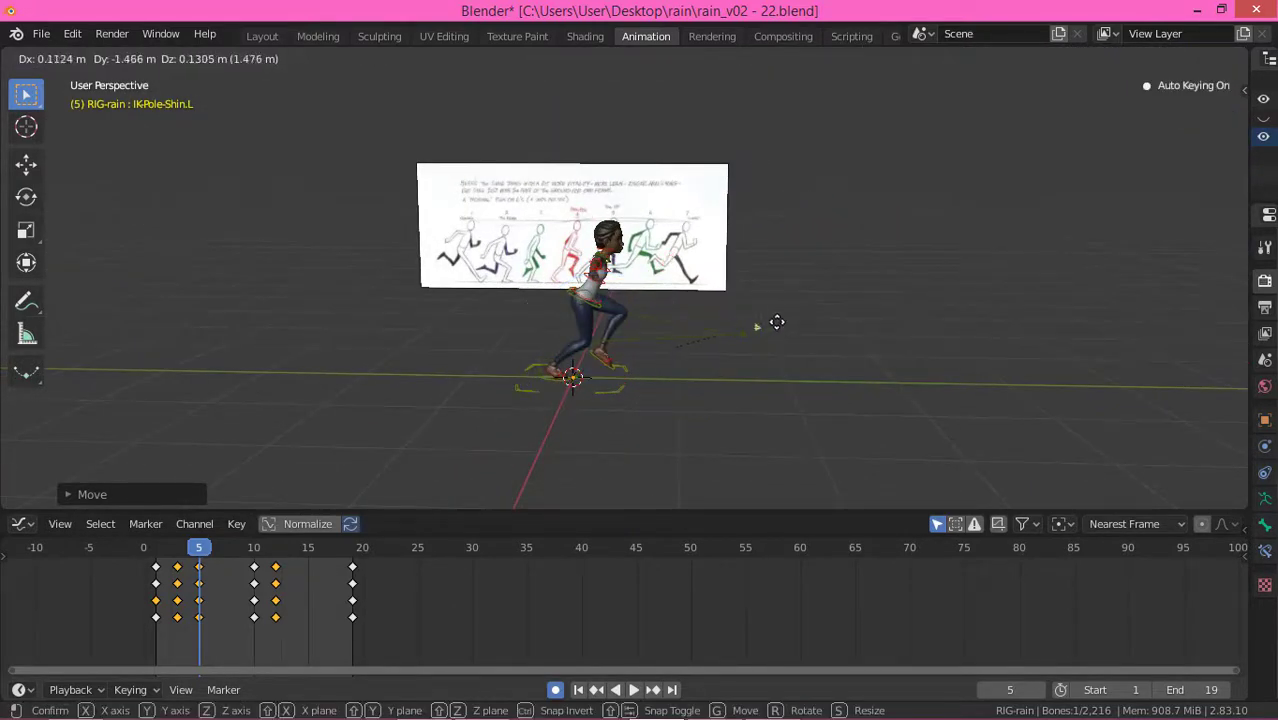
{"action": "left_click", "coordinate": [800, 310]}
{"action": "middle_click_drag", "start_coordinate": [807, 303], "coordinate": [704, 347]}
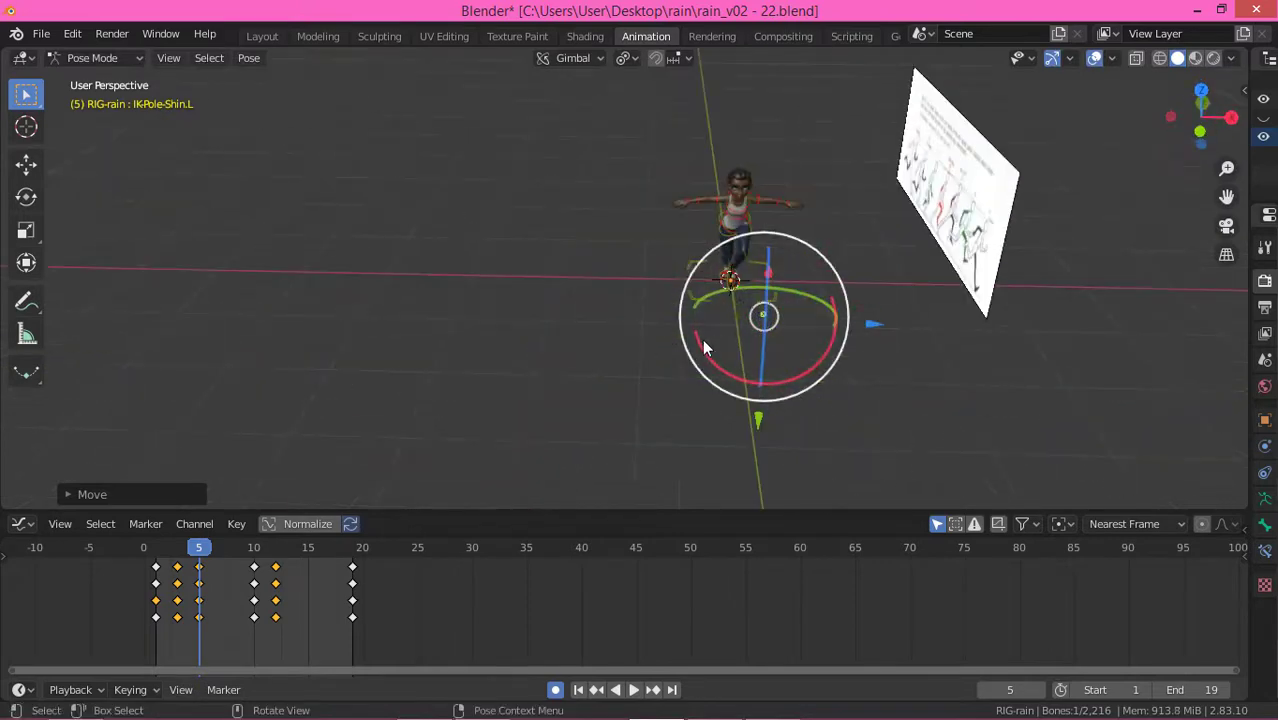
{"action": "key", "text": "g"}
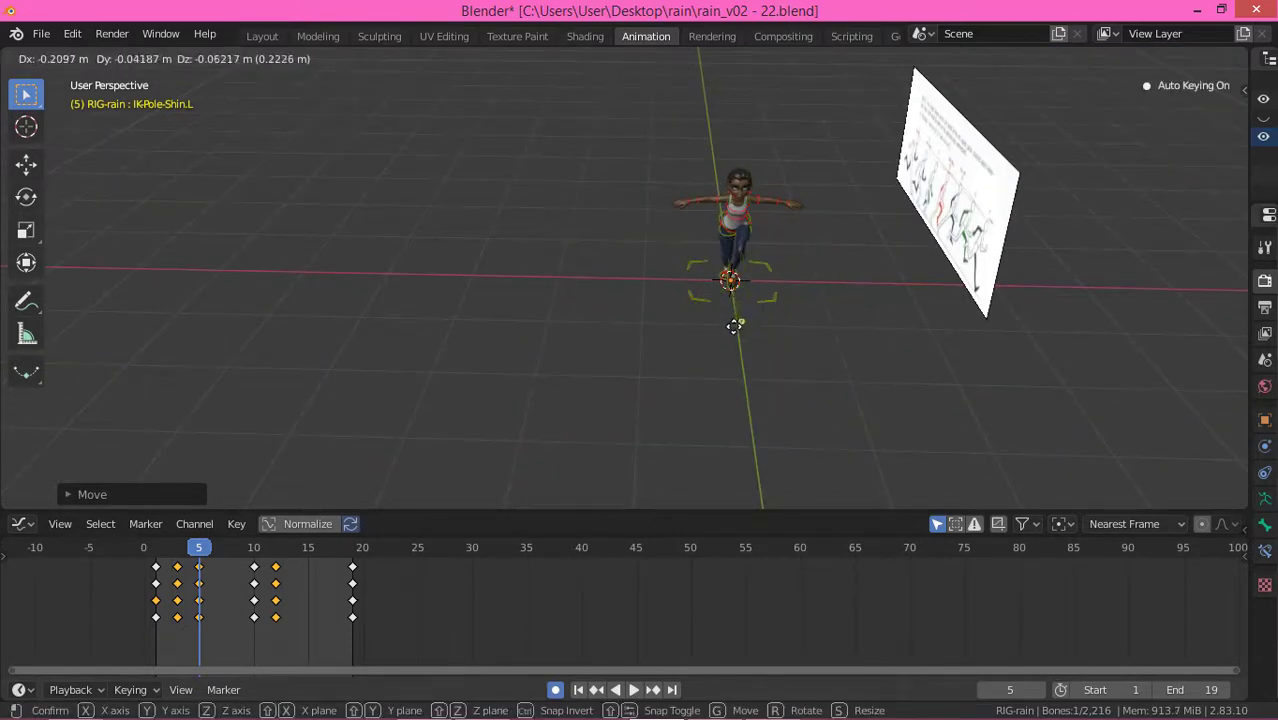
{"action": "left_click", "coordinate": [734, 326]}
Step: Examine the frame 5 leg pose from several angles and play the animation to check the motion
{"action": "middle_click_drag", "start_coordinate": [560, 320], "coordinate": [772, 260]}
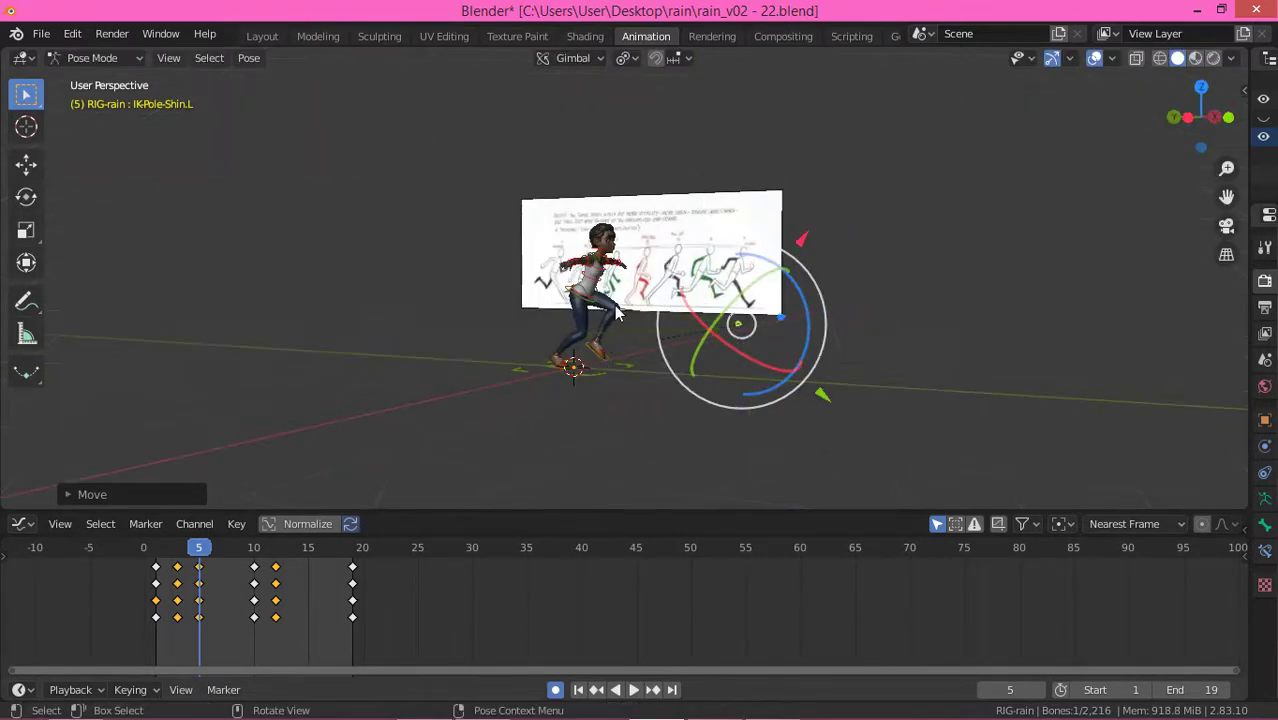
{"action": "scroll", "coordinate": [568, 282], "scroll_direction": "up", "scroll_amount": 4}
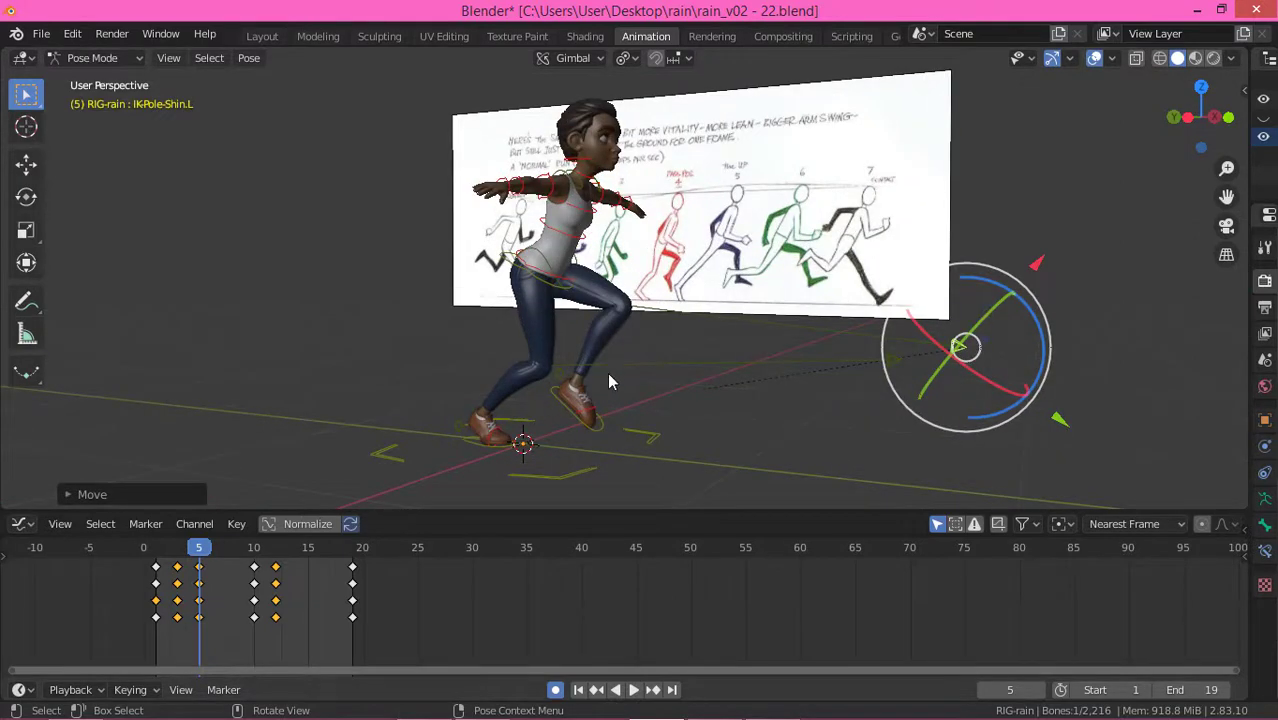
{"action": "middle_click_drag", "start_coordinate": [609, 381], "coordinate": [550, 381]}
{"action": "scroll", "coordinate": [540, 379], "scroll_direction": "down", "scroll_amount": 3}
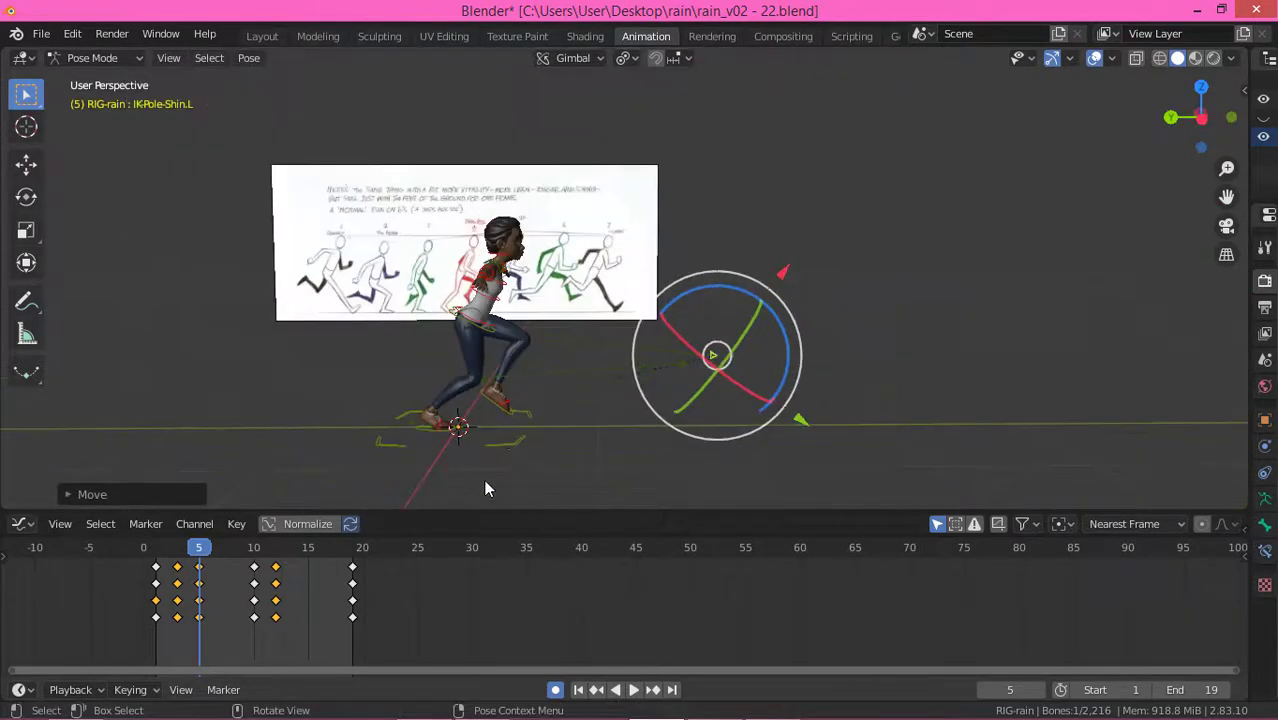
{"action": "key", "text": "space"}
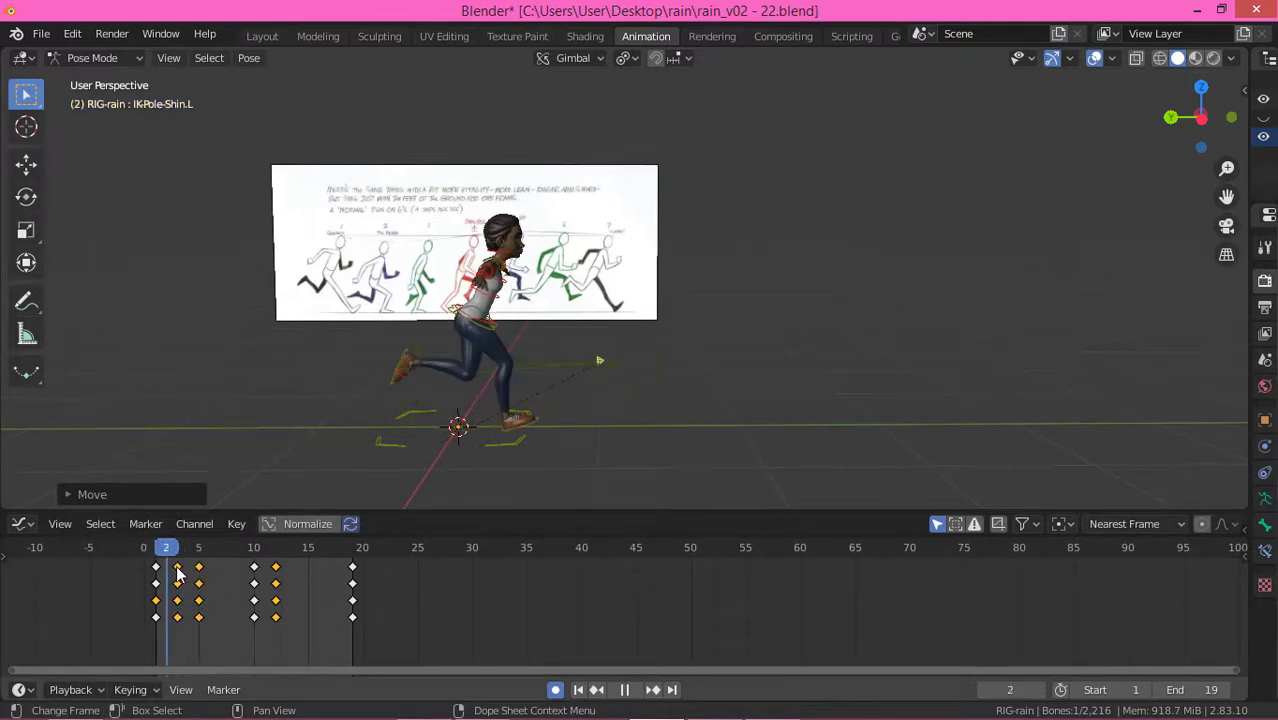
{"action": "key", "text": "space"}
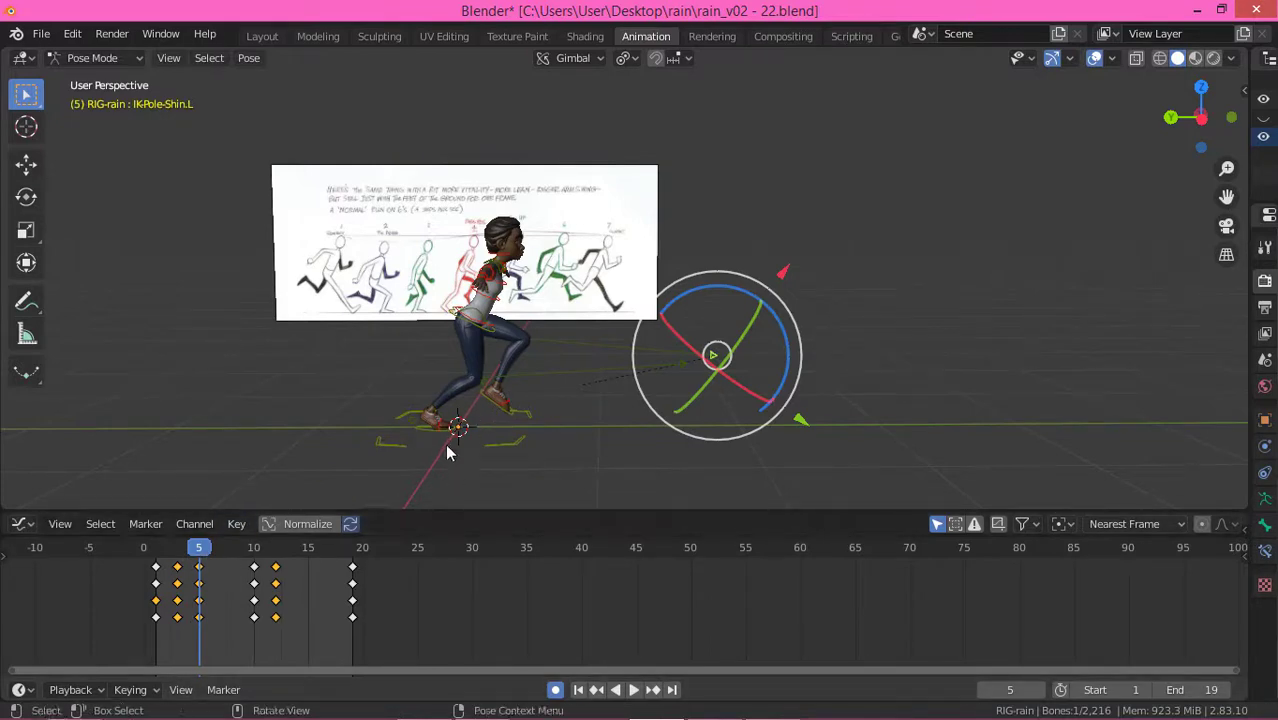
Step: Raise the pelvis parent control slightly at frame 5 to straighten the supporting leg
{"action": "scroll", "coordinate": [438, 426], "scroll_direction": "up", "scroll_amount": 4}
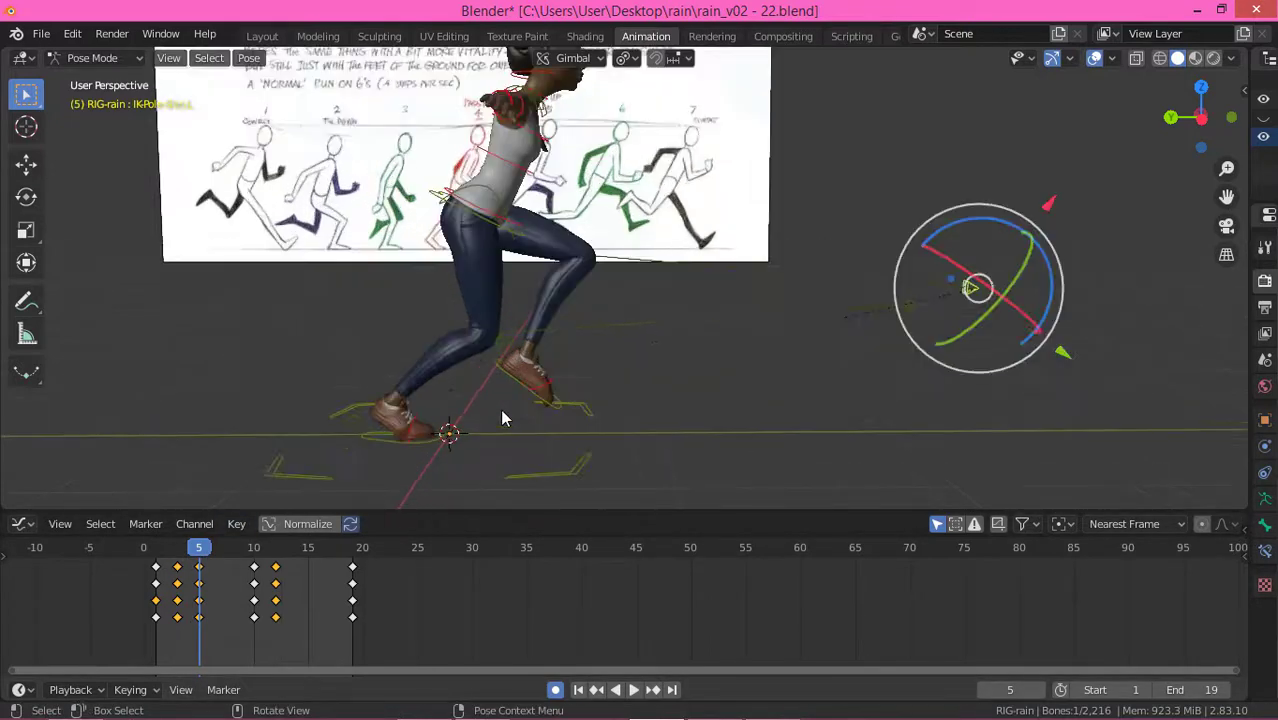
{"action": "left_click", "coordinate": [458, 213]}
{"action": "mouse_move", "coordinate": [199, 563]}
{"action": "left_mouse_down"}
{"action": "mouse_move", "coordinate": [163, 563]}
{"action": "mouse_move", "coordinate": [199, 563]}
{"action": "left_mouse_up"}
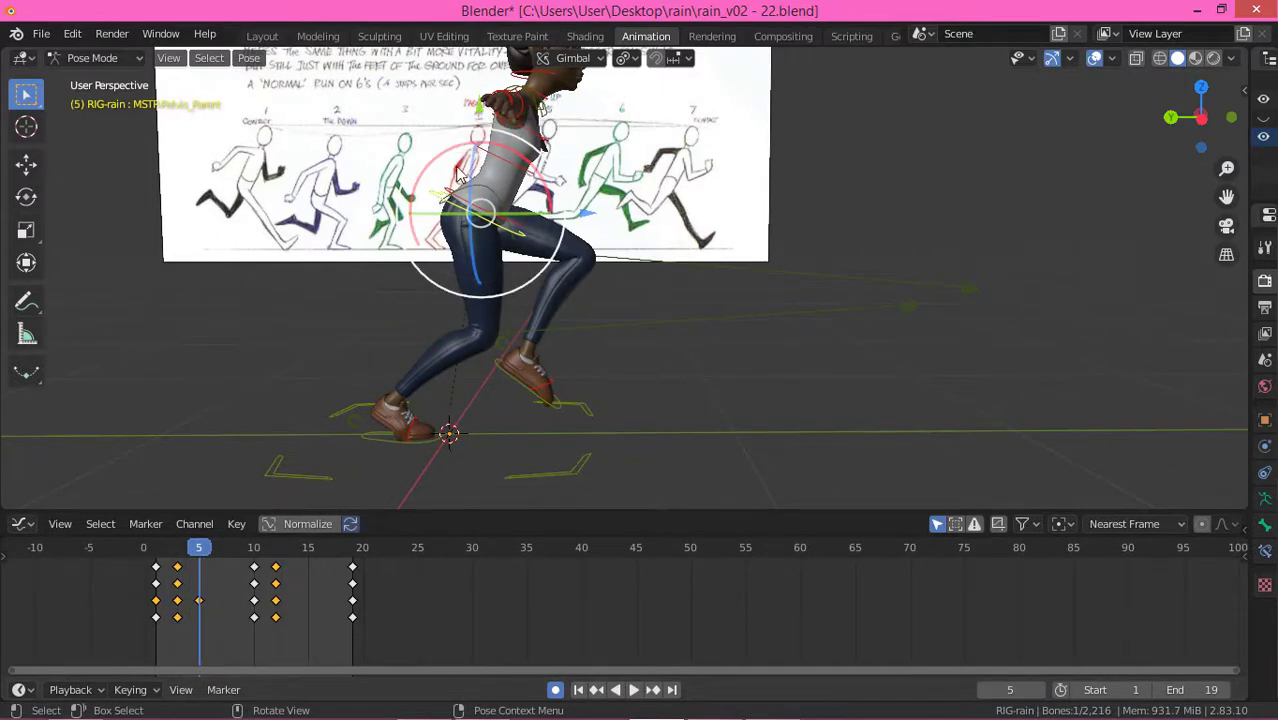
{"action": "middle_click_drag", "start_coordinate": [494, 180], "coordinate": [497, 183]}
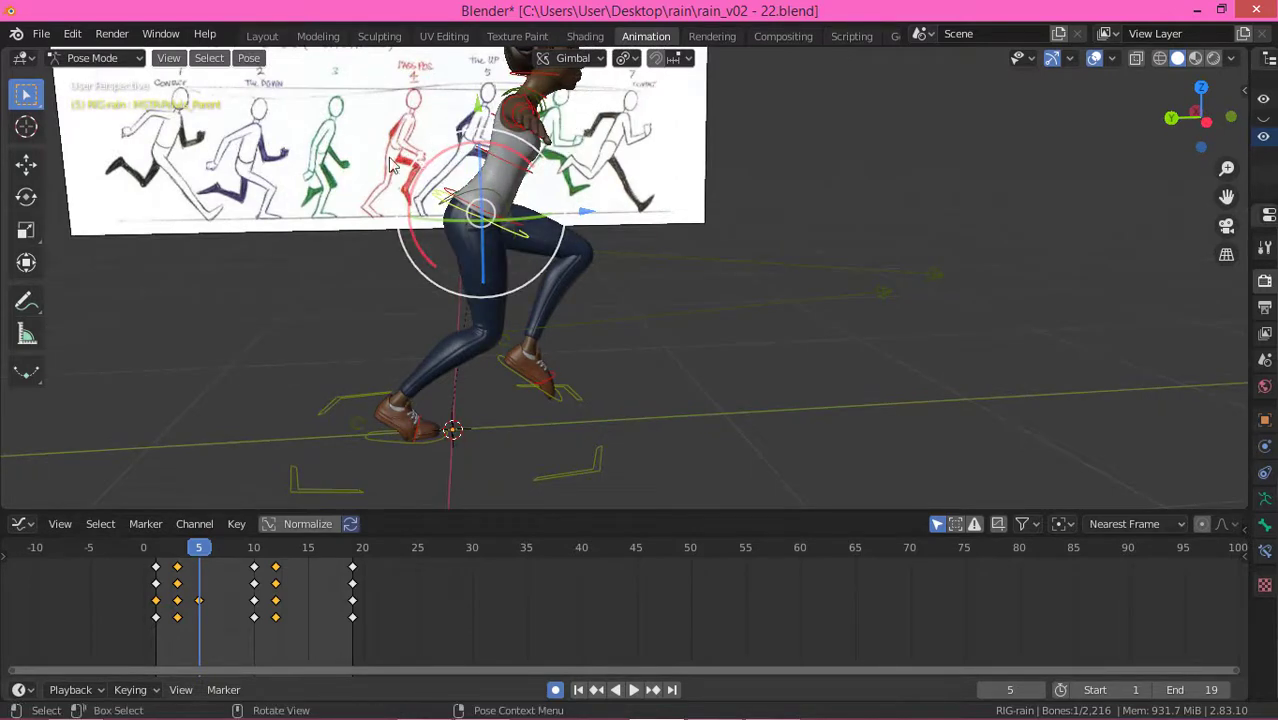
{"action": "left_click_drag", "start_coordinate": [469, 106], "coordinate": [484, 94]}
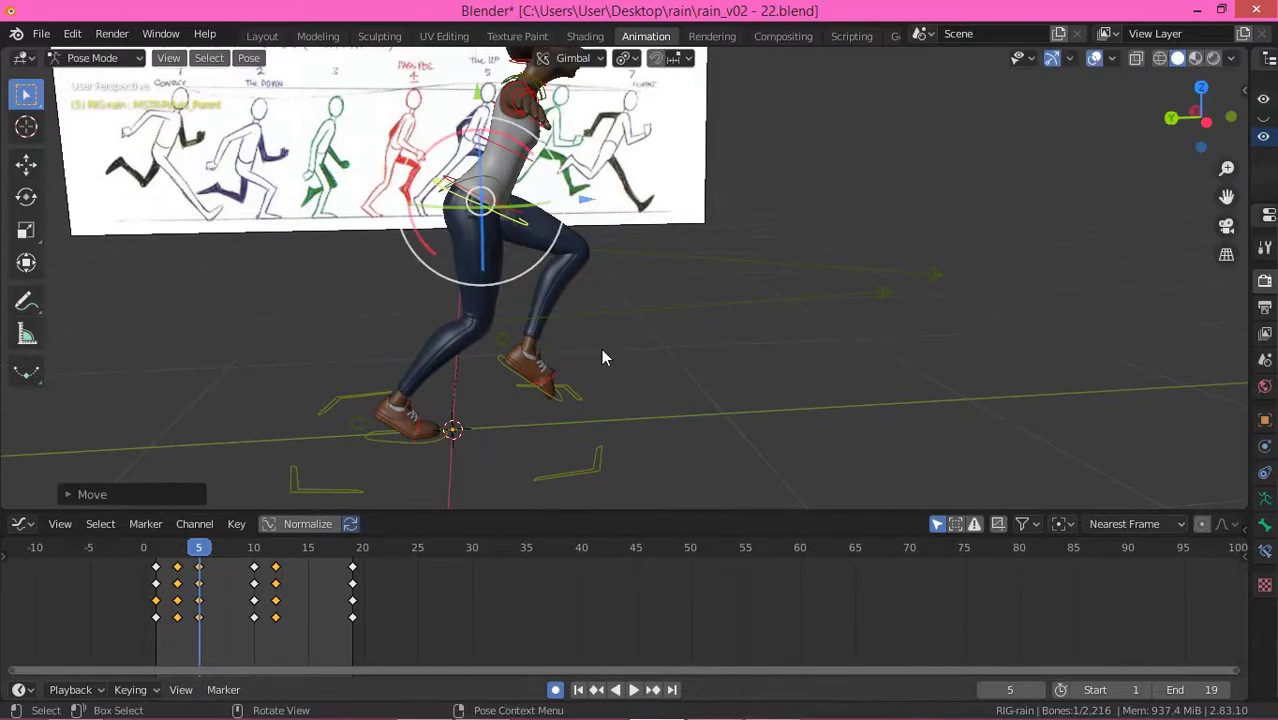
Step: Step back and forth between the keyed poses at frames 1, 3 and 5 to compare the leg and hip positions
{"action": "scroll", "coordinate": [402, 470], "scroll_direction": "up", "scroll_amount": 3}
{"action": "left_click", "coordinate": [207, 548]}
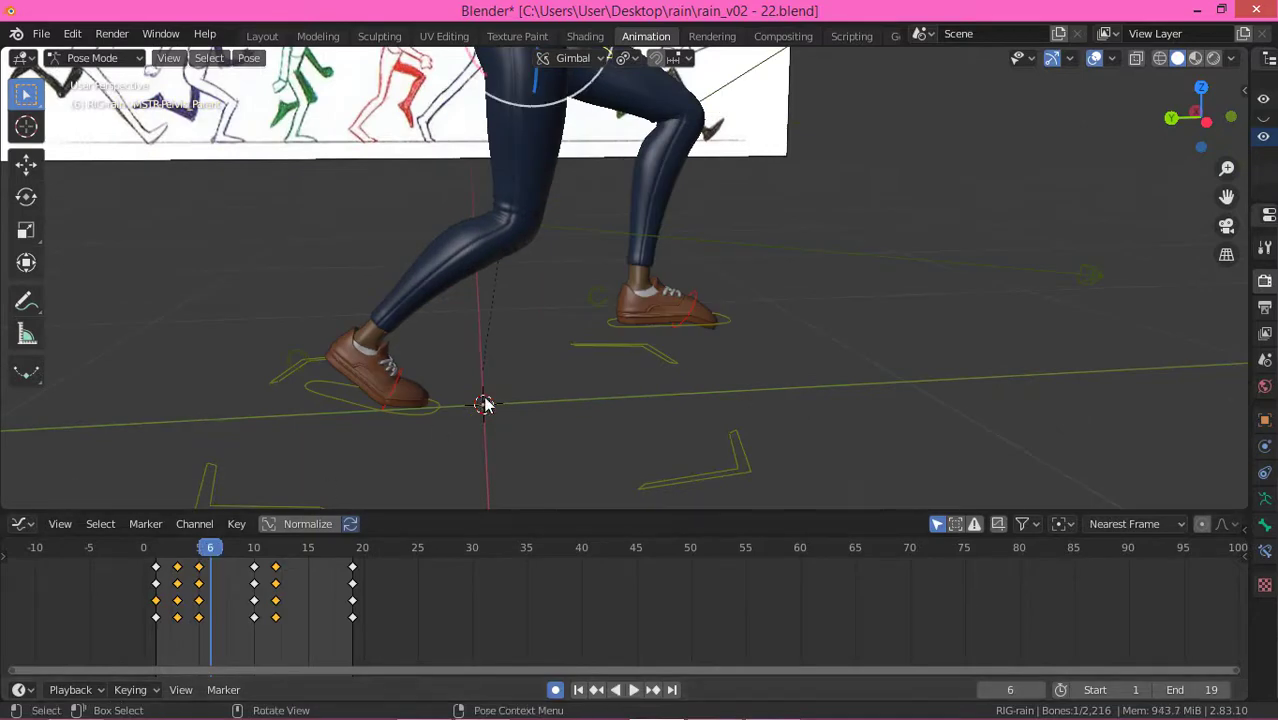
{"action": "scroll", "coordinate": [488, 398], "scroll_direction": "down", "scroll_amount": 4}
{"action": "key", "text": "Left"}
{"action": "key", "text": "Left"}
{"action": "key", "text": "Left"}
{"action": "key", "text": "Left"}
{"action": "key", "text": "Left"}
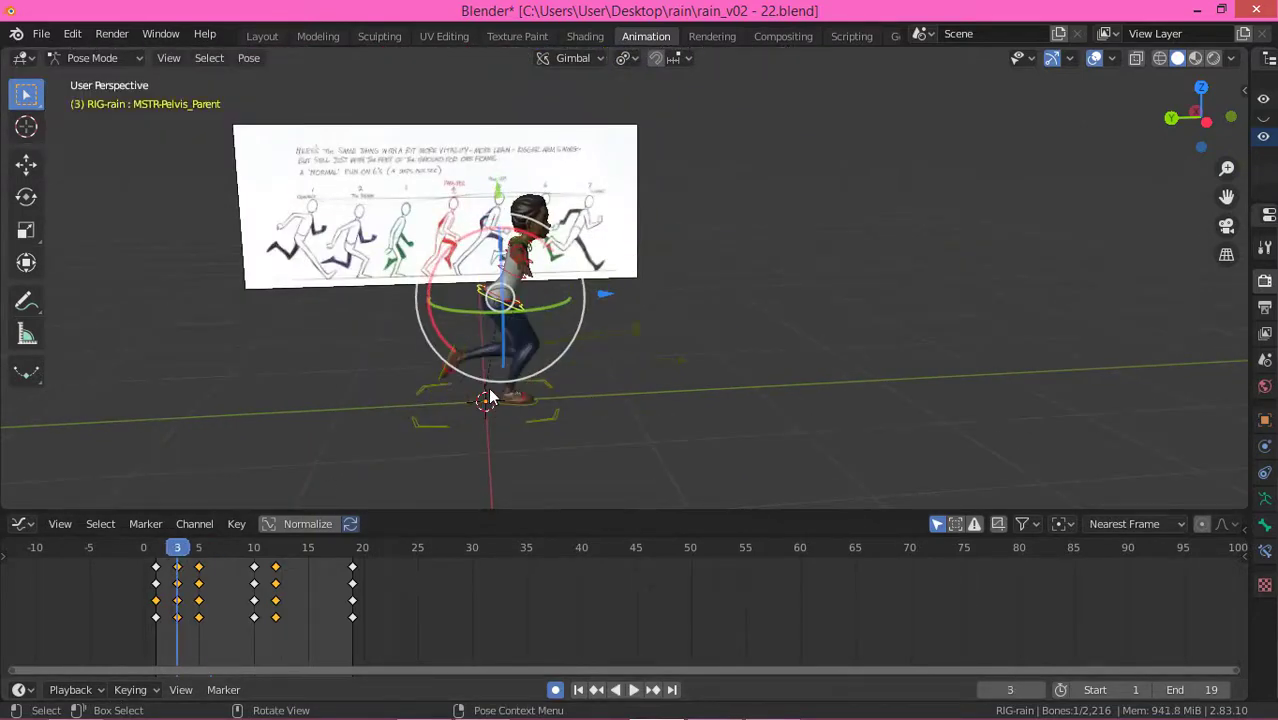
{"action": "key", "text": "Up"}
{"action": "key", "text": "Up"}
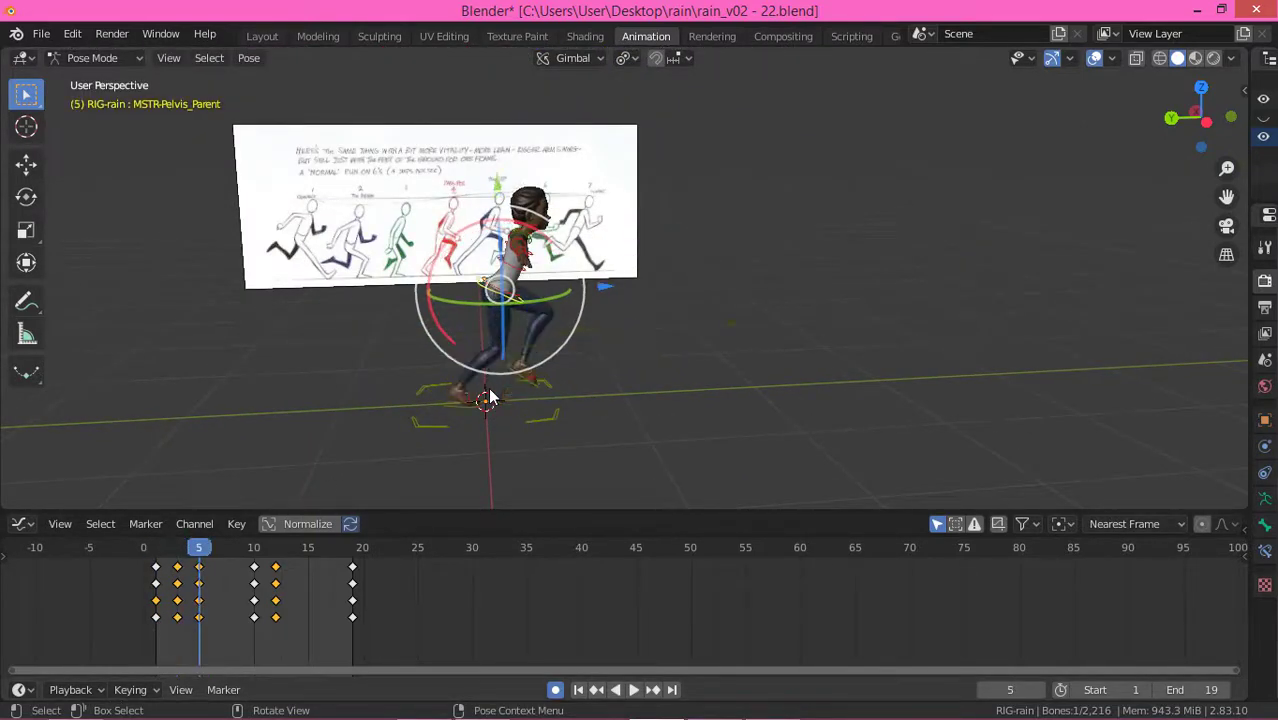
{"action": "key", "text": "Down"}
{"action": "key", "text": "Down"}
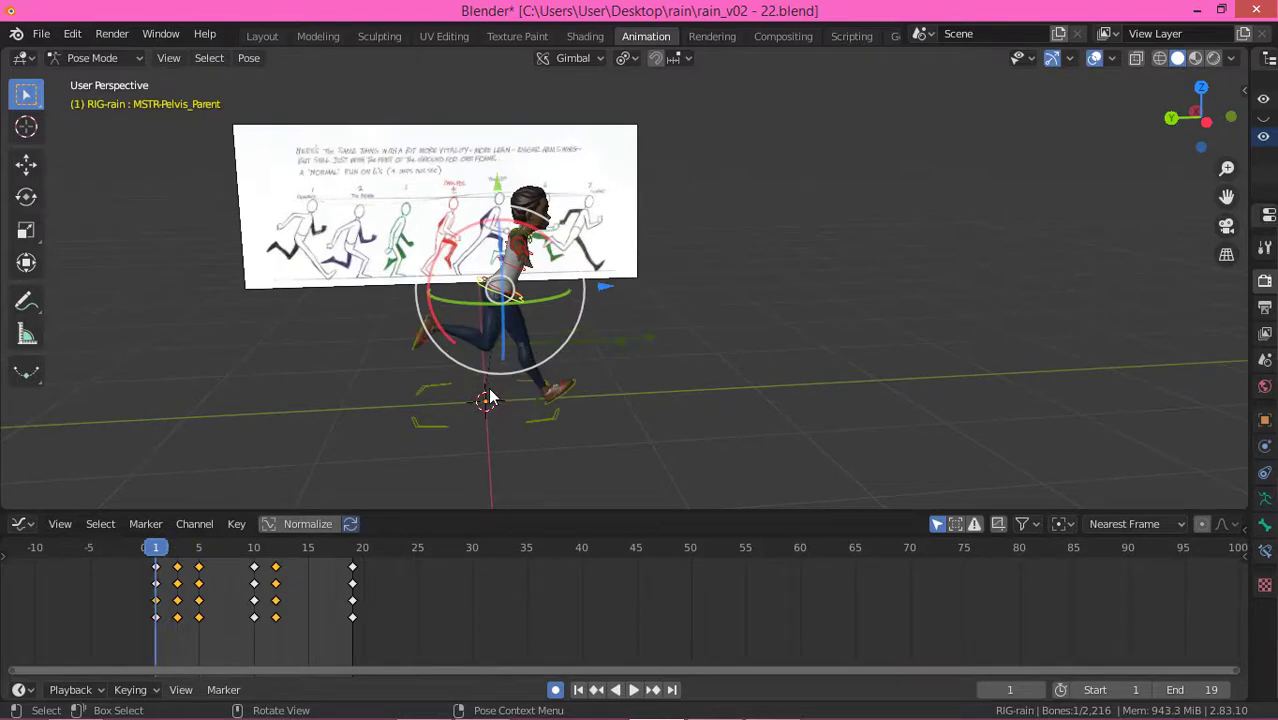
{"action": "key", "text": "Up"}
{"action": "key", "text": "Up"}
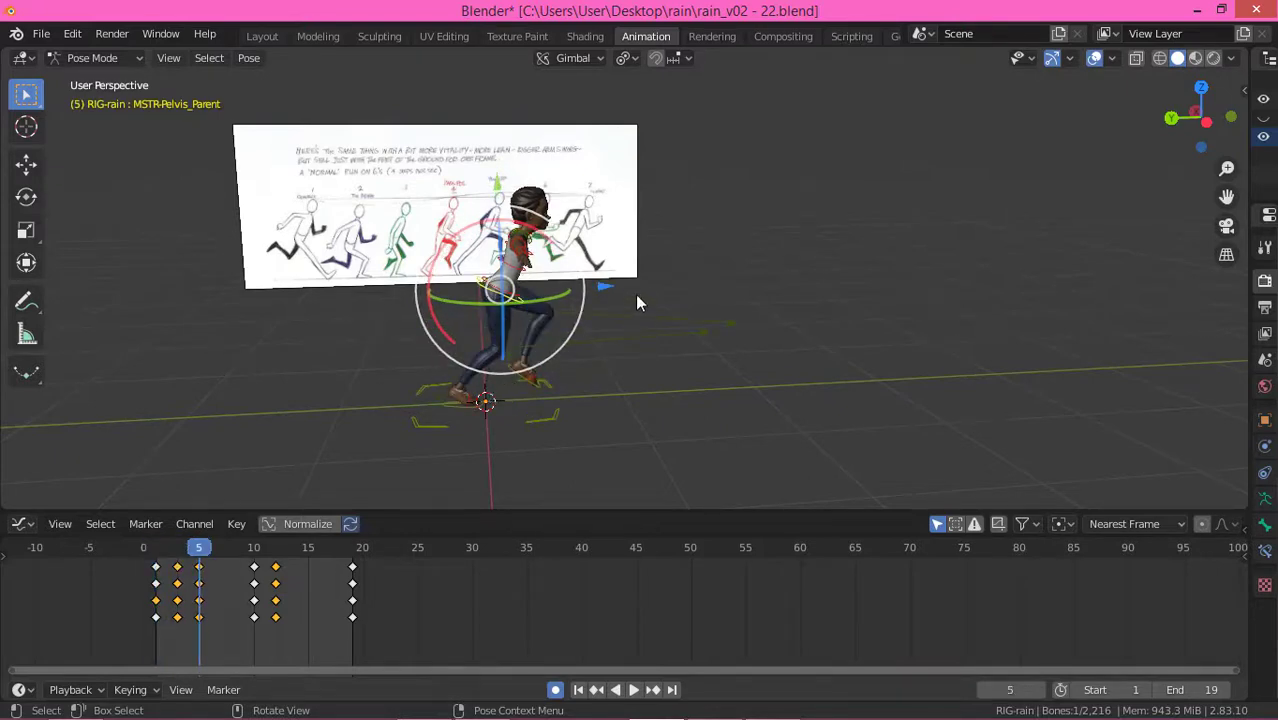
Step: Examine the frame 5 pose against the reference drawing from different angles and play the run cycle
{"action": "scroll", "coordinate": [532, 378], "scroll_direction": "up", "scroll_amount": 2}
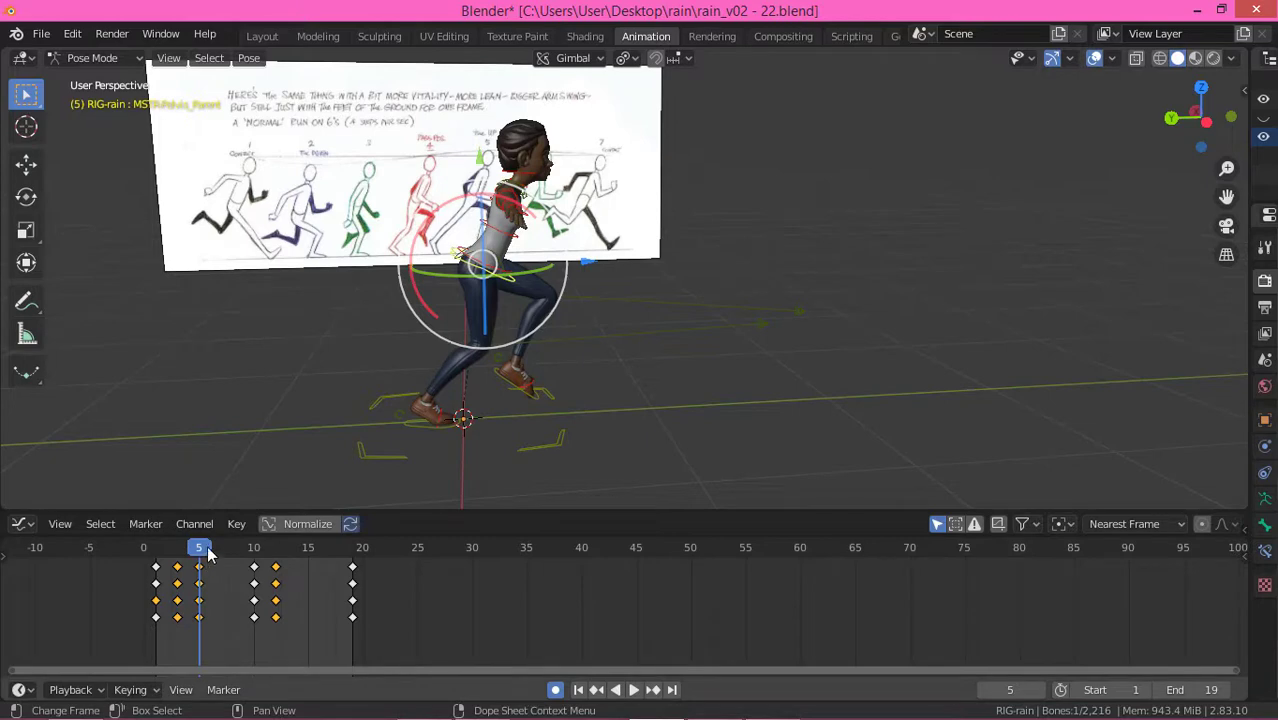
{"action": "middle_click_drag", "start_coordinate": [562, 398], "coordinate": [494, 392]}
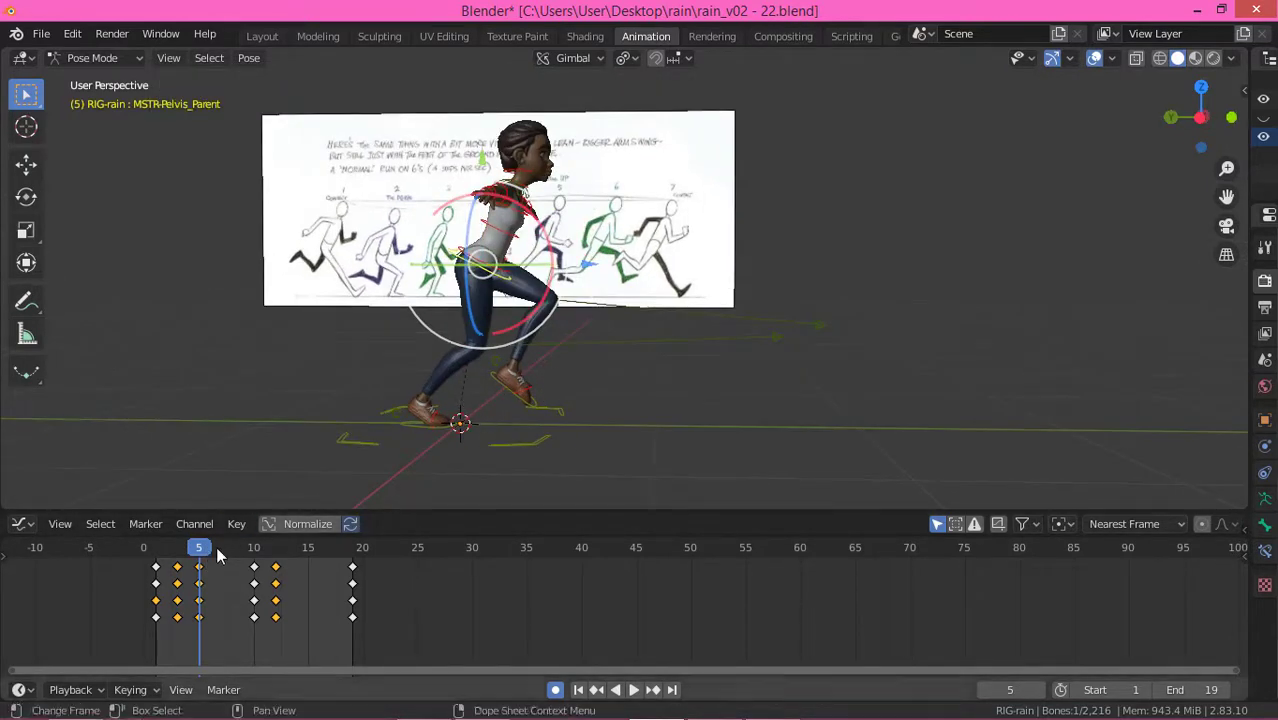
{"action": "mouse_move", "coordinate": [199, 556]}
{"action": "left_mouse_down"}
{"action": "mouse_move", "coordinate": [177, 551]}
{"action": "mouse_move", "coordinate": [198, 560]}
{"action": "left_mouse_up"}
{"action": "mouse_move", "coordinate": [456, 310]}
{"action": "middle_mouse_down"}
{"action": "mouse_move", "coordinate": [489, 332]}
{"action": "mouse_move", "coordinate": [470, 300]}
{"action": "middle_mouse_up"}
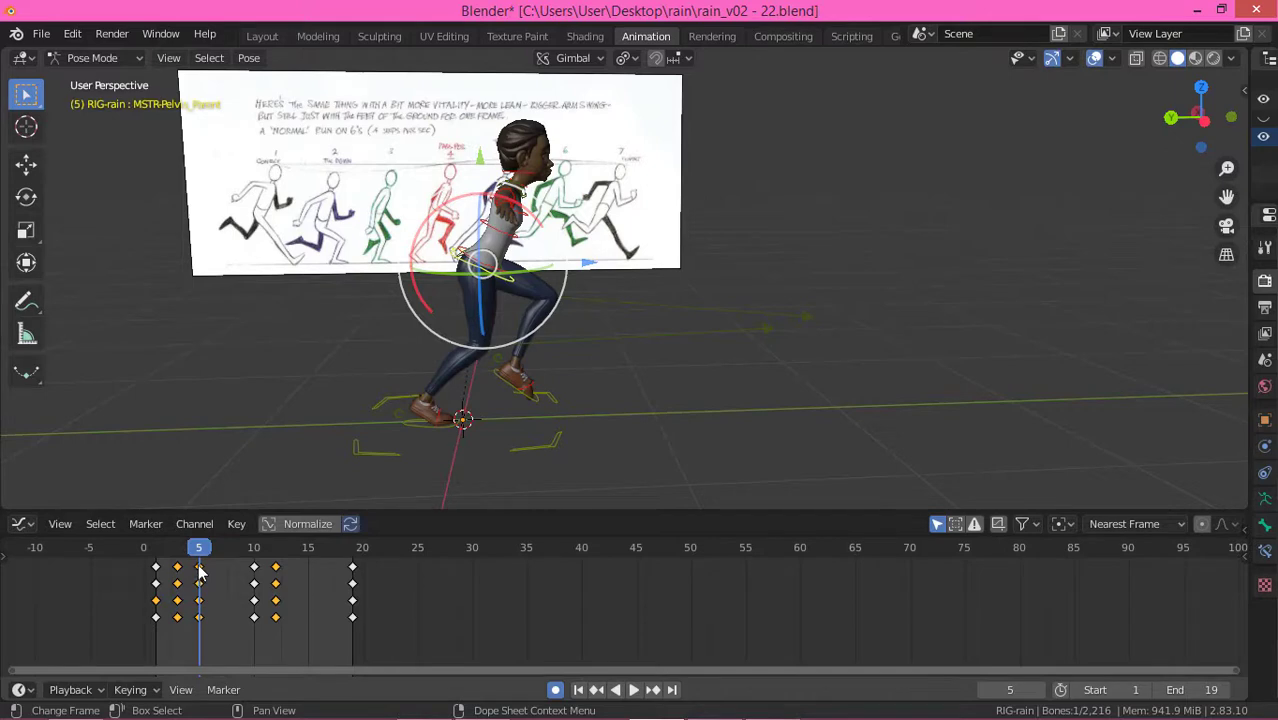
{"action": "key", "text": "space"}
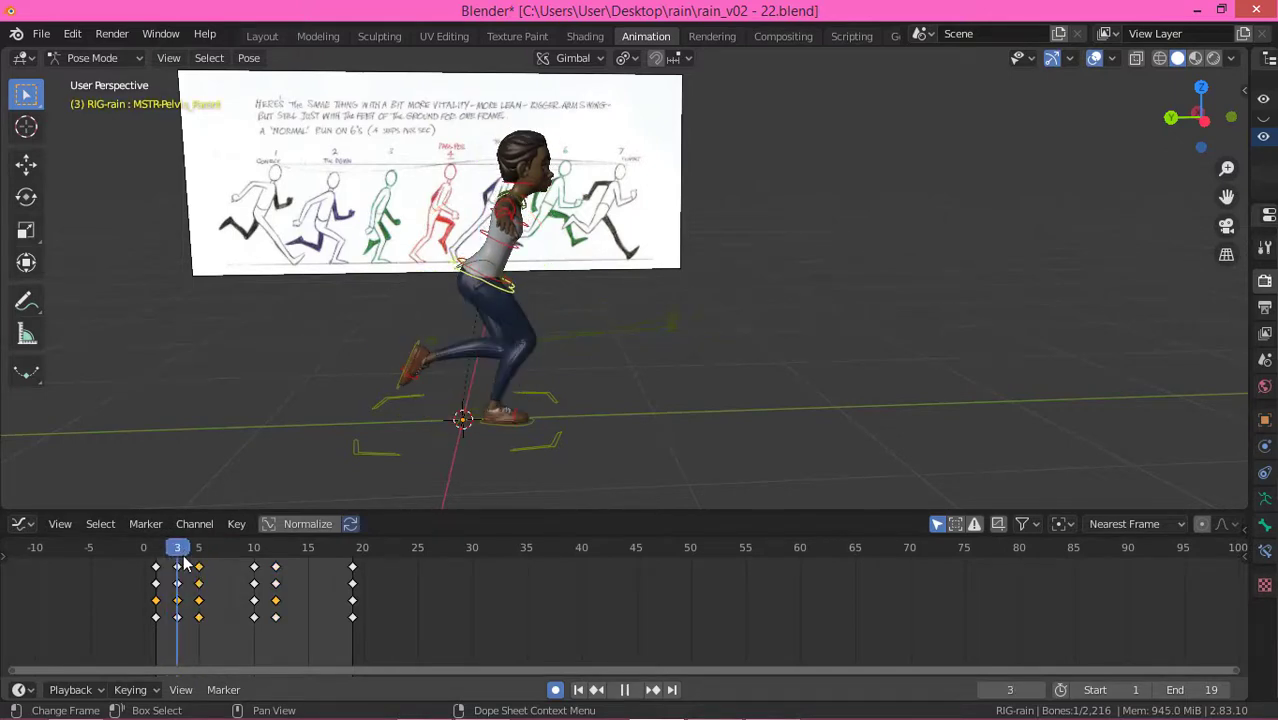
Step: Try shifting the frame 5 pose keys to frame 6 and play the run cycle to compare the timing
{"action": "key", "text": "space"}
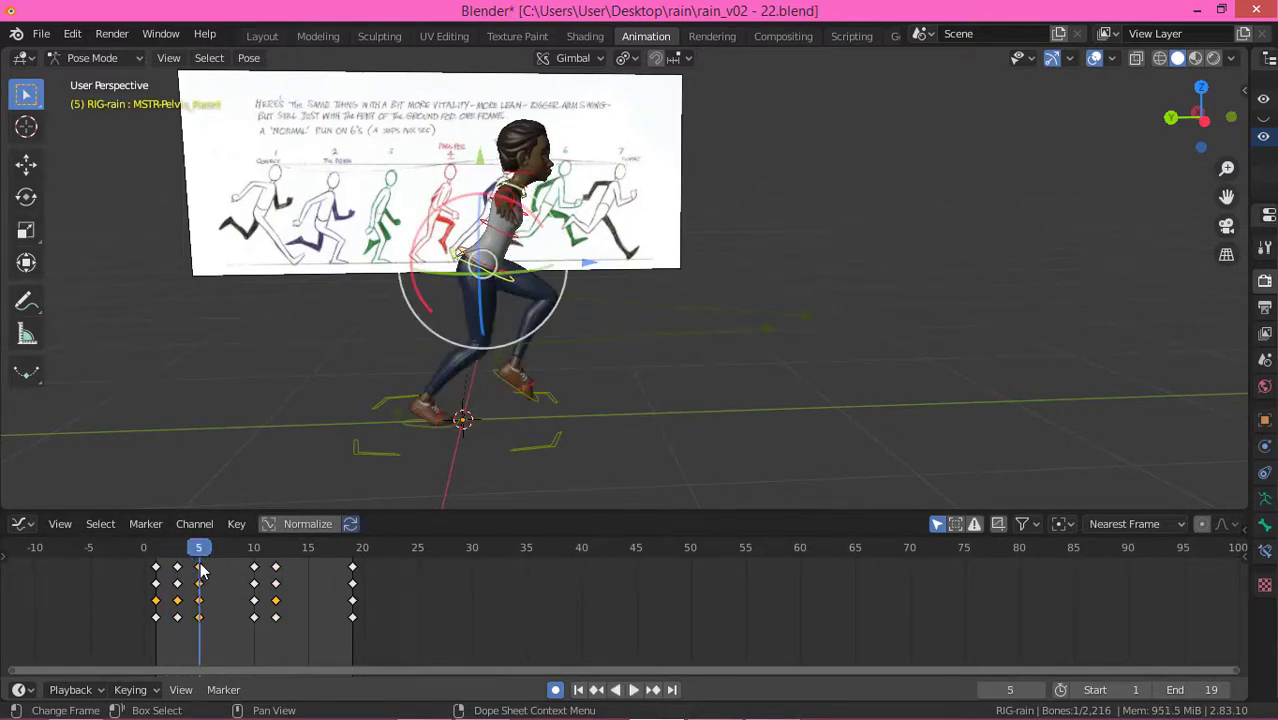
{"action": "left_click_drag", "start_coordinate": [200, 565], "coordinate": [212, 565]}
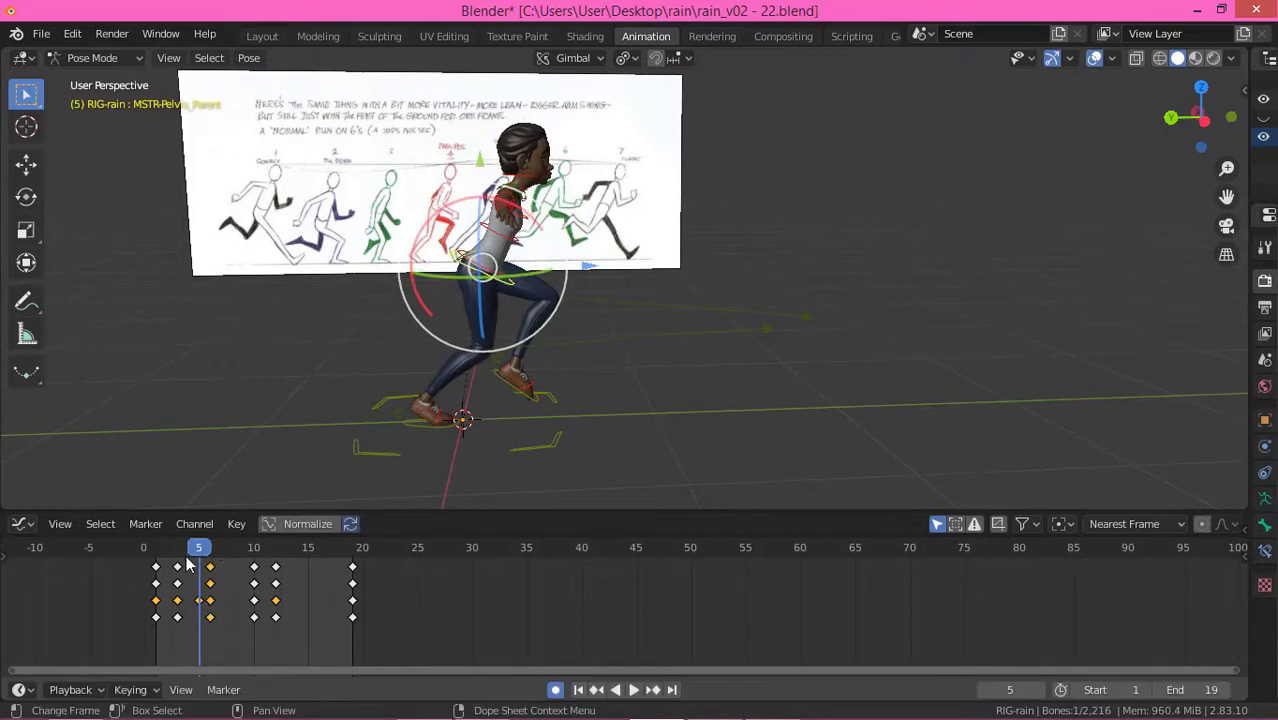
{"action": "key", "text": "space"}
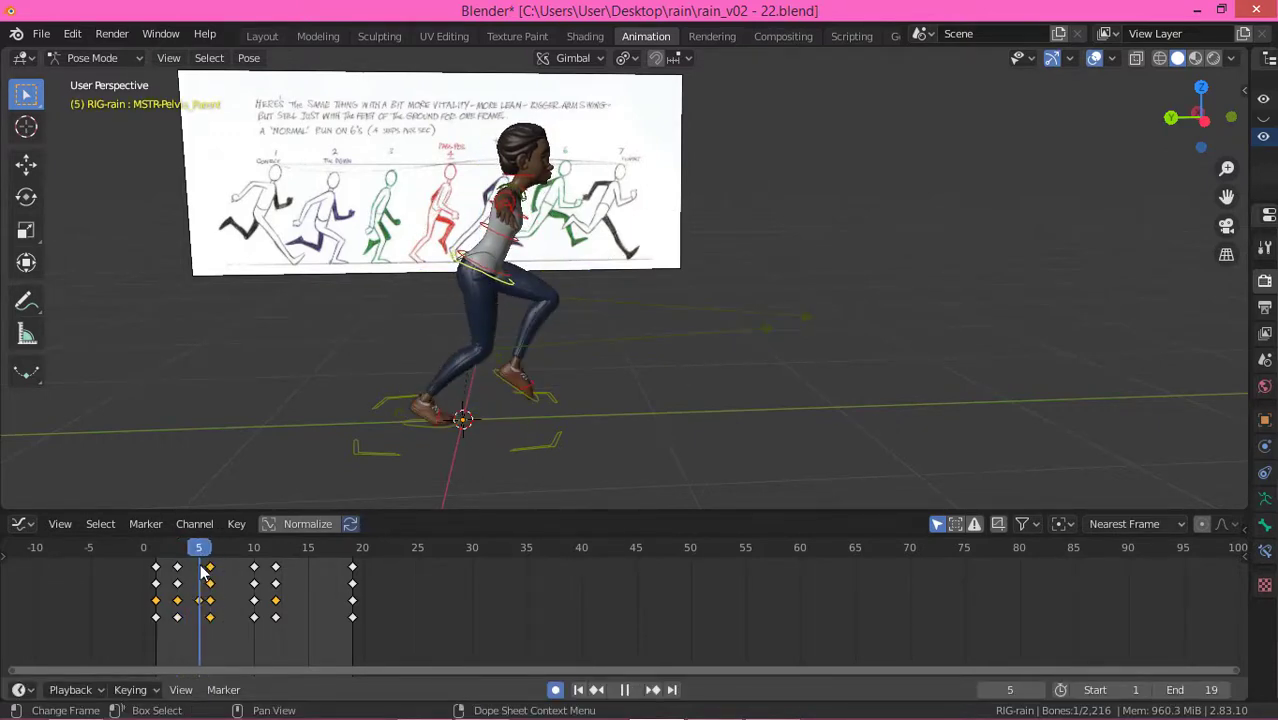
{"action": "key", "text": "space"}
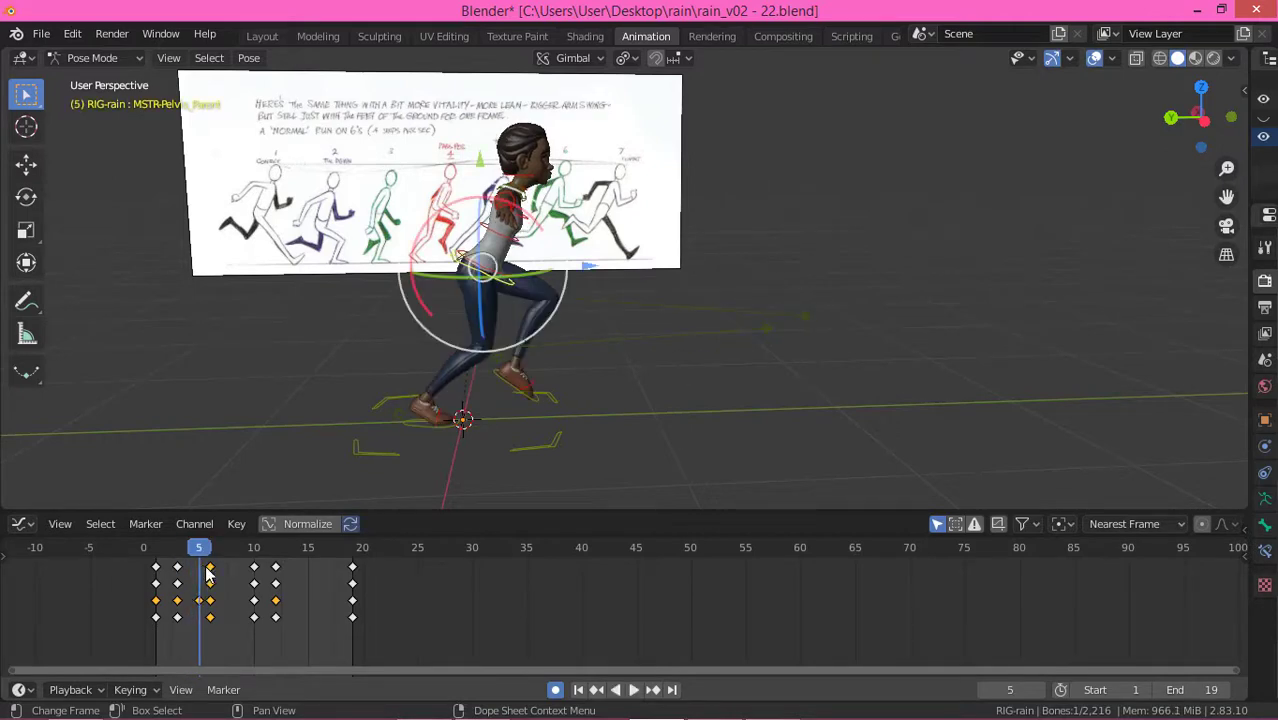
{"action": "left_click_drag", "start_coordinate": [208, 572], "coordinate": [198, 572]}
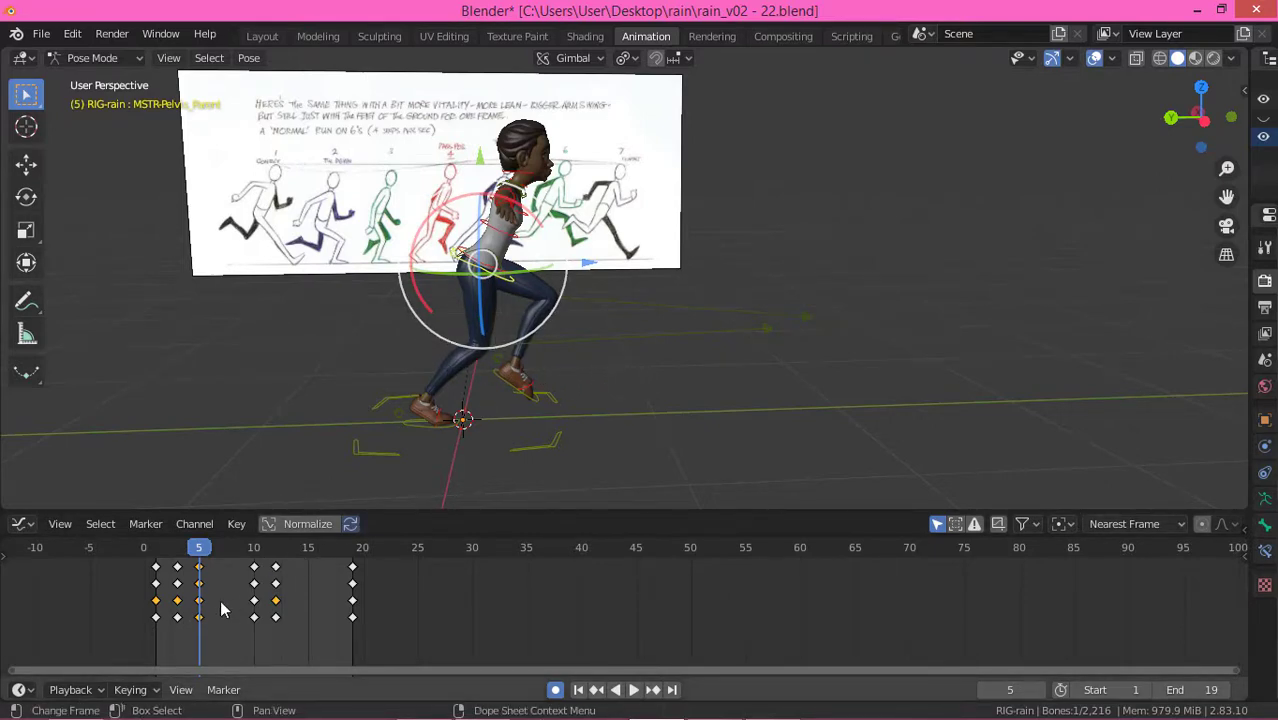
Step: Key location and rotation of all the rig's controls at frame 5
{"action": "key", "text": "Home"}
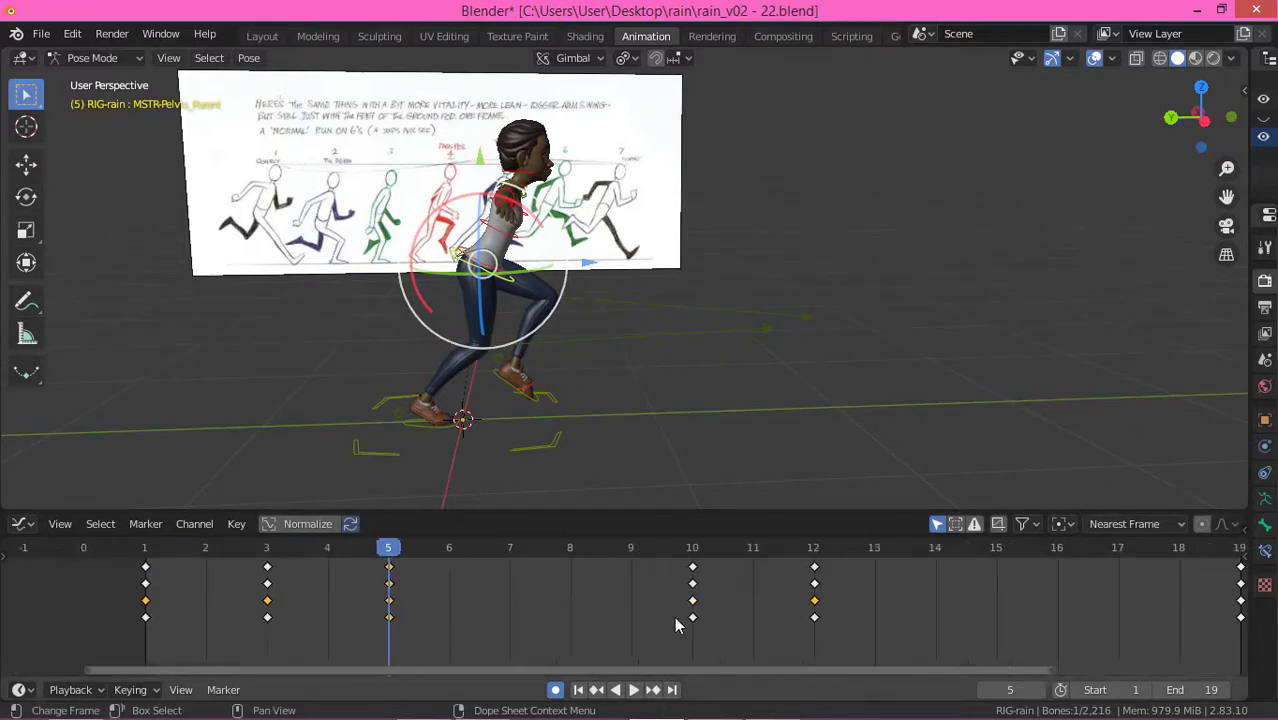
{"action": "middle_click_drag", "start_coordinate": [674, 616], "coordinate": [602, 609]}
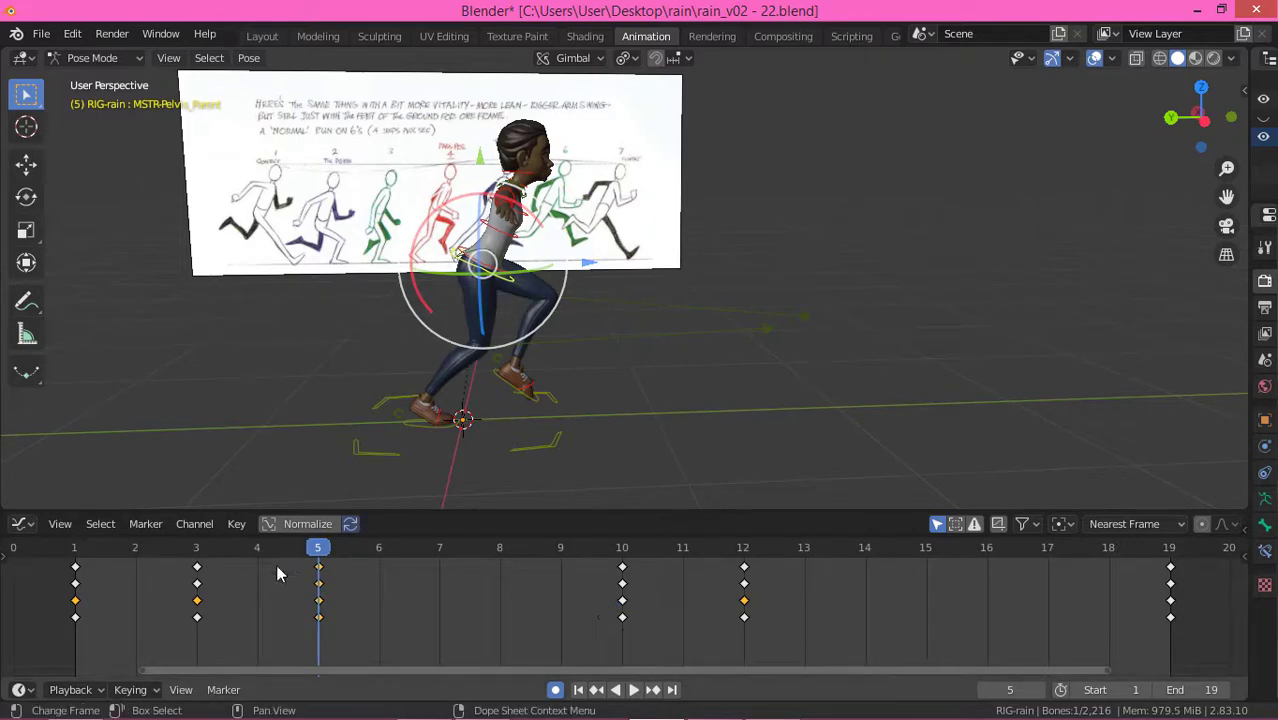
{"action": "key", "text": "space"}
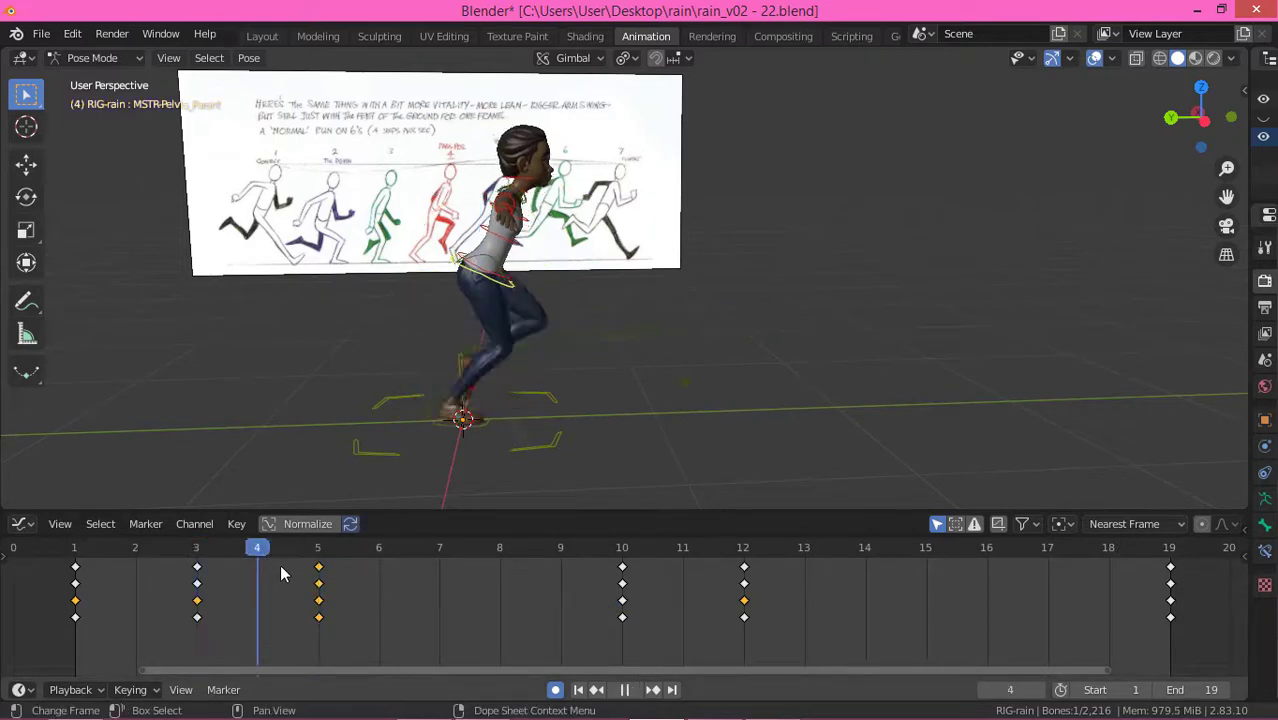
{"action": "key", "text": "space"}
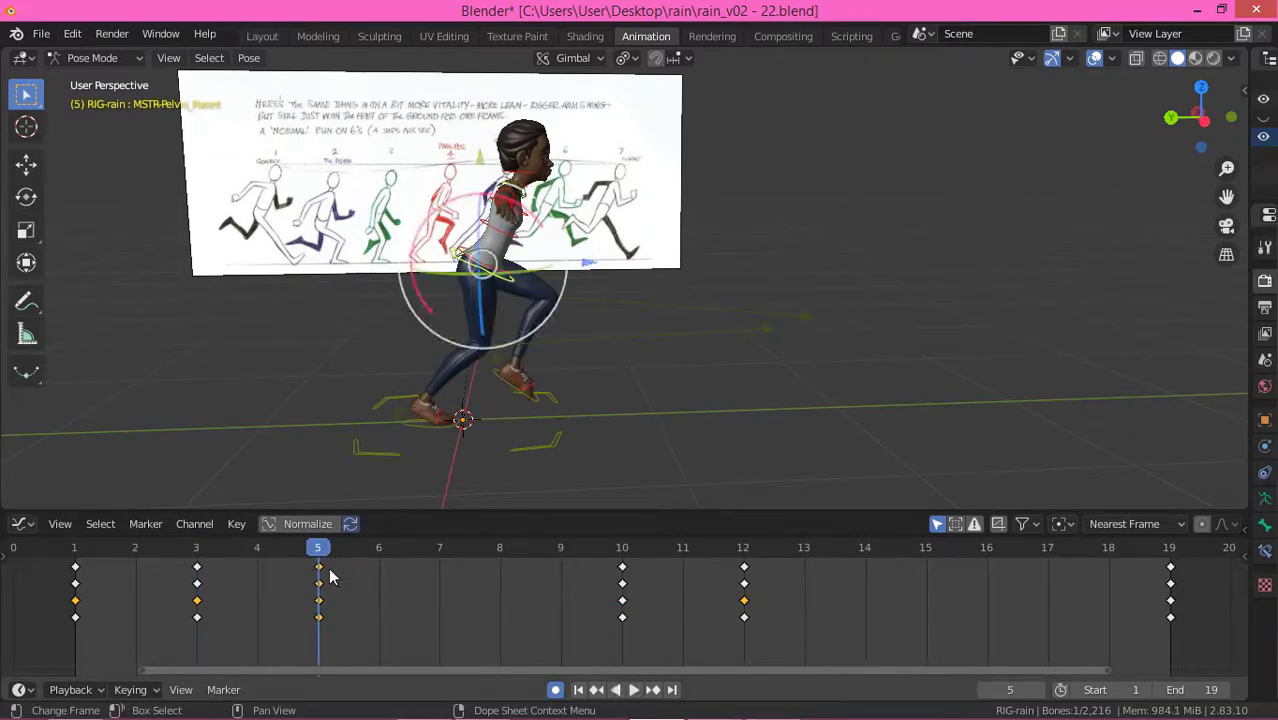
{"action": "key", "text": "a"}
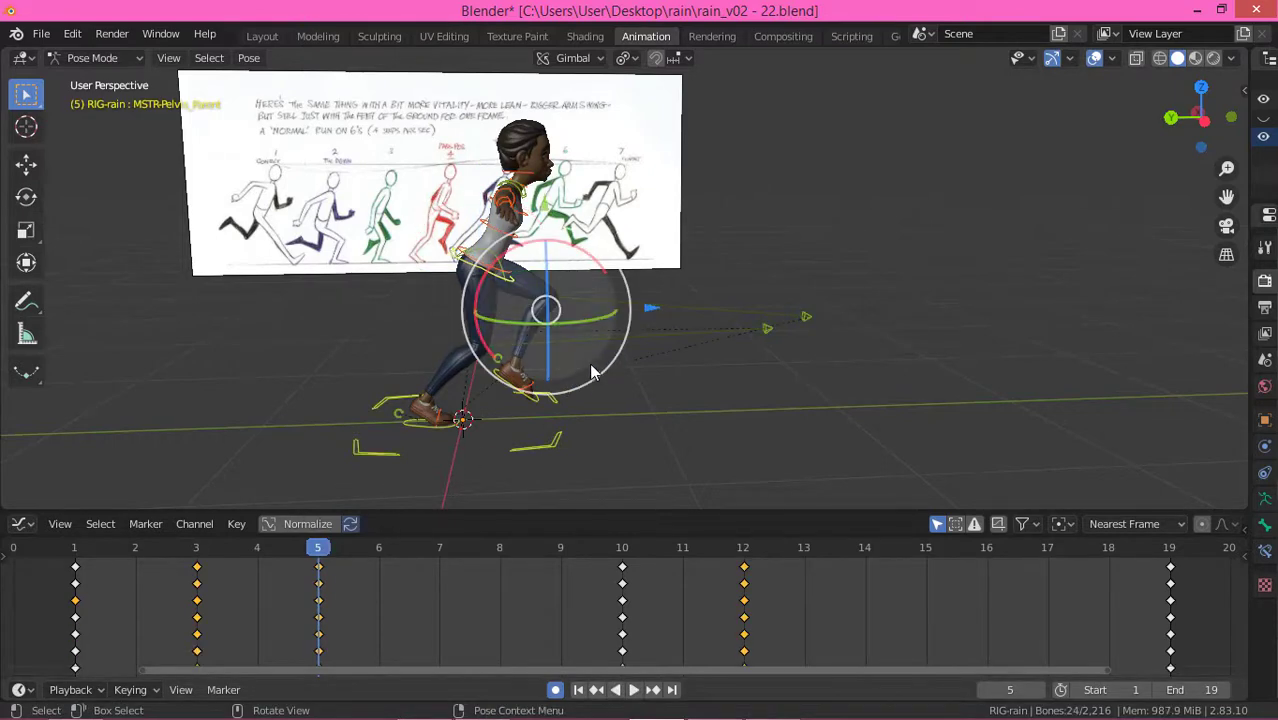
{"action": "key", "text": "i"}
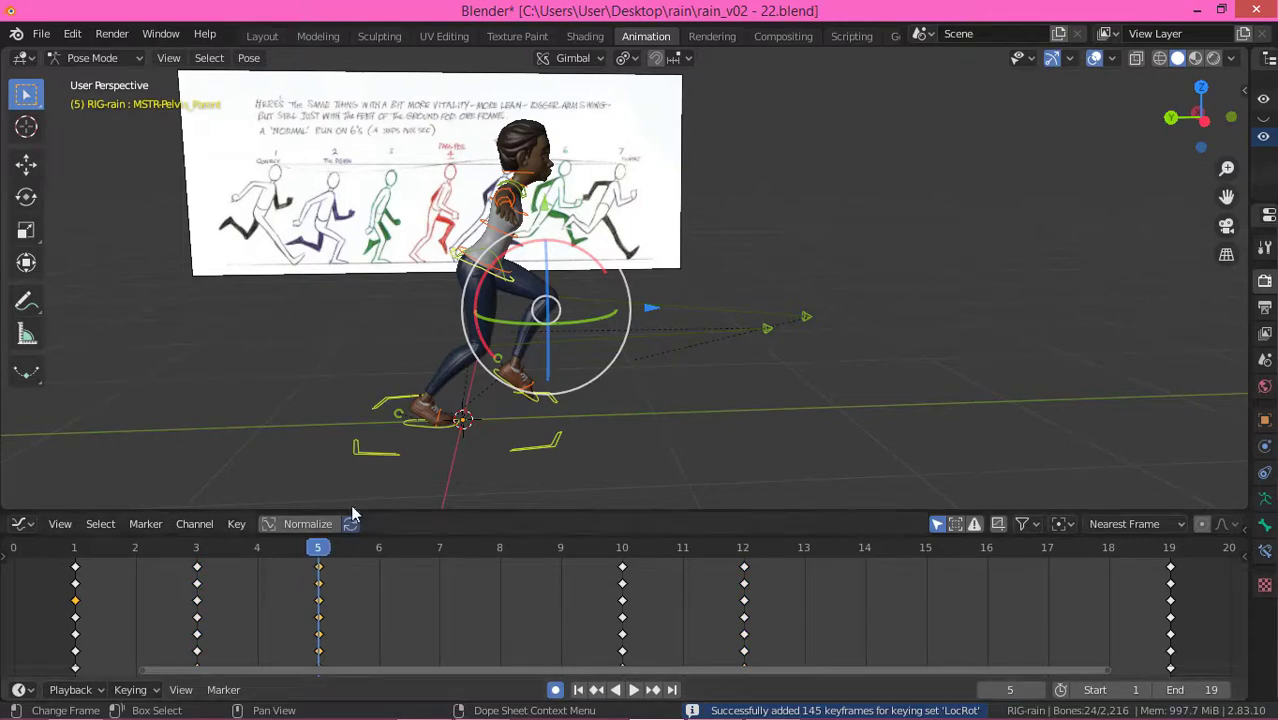
Step: Copy the full frame 5 pose and paste it X-flipped at frame 14
{"action": "right_click", "coordinate": [259, 275]}
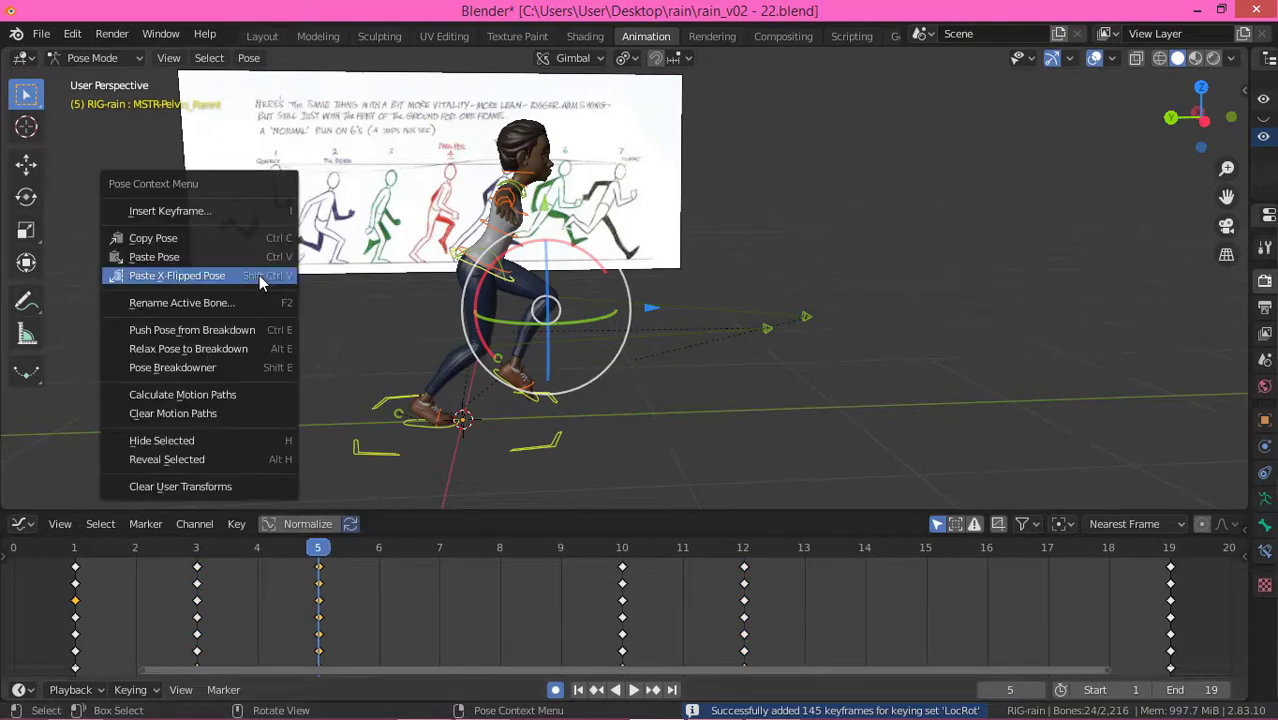
{"action": "left_click", "coordinate": [197, 238]}
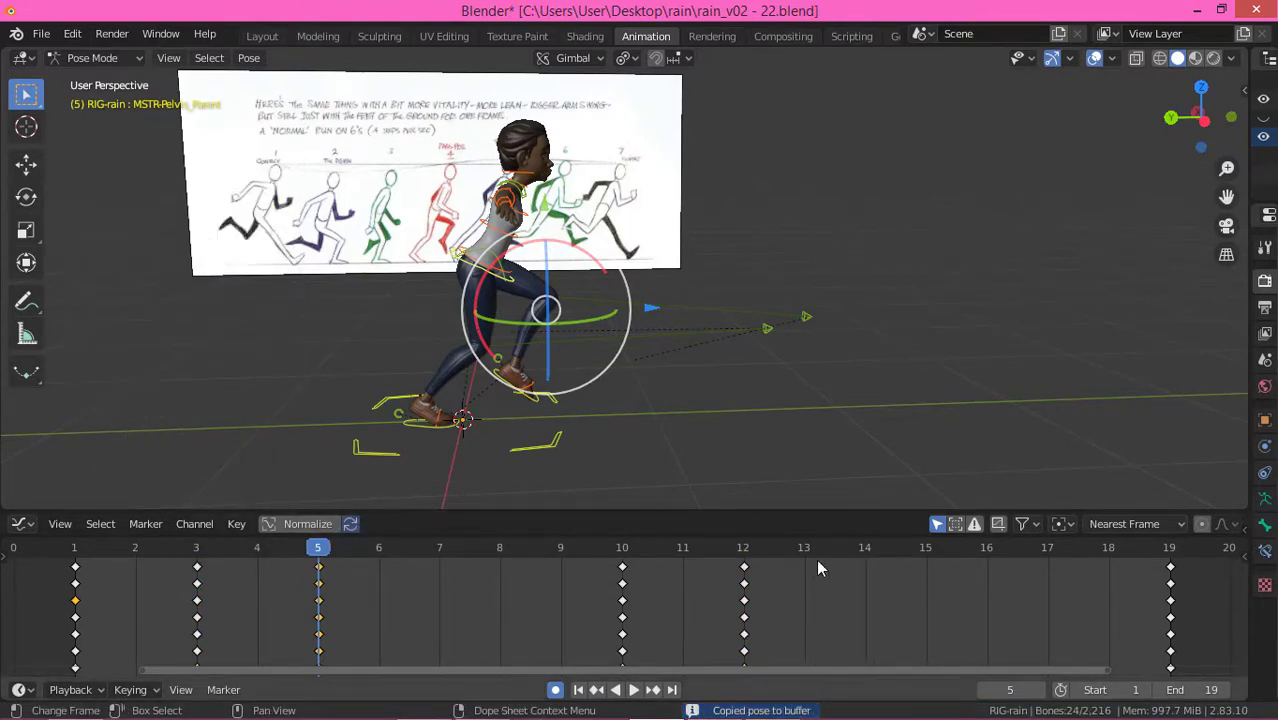
{"action": "left_click", "coordinate": [873, 544]}
{"action": "right_click", "coordinate": [843, 247]}
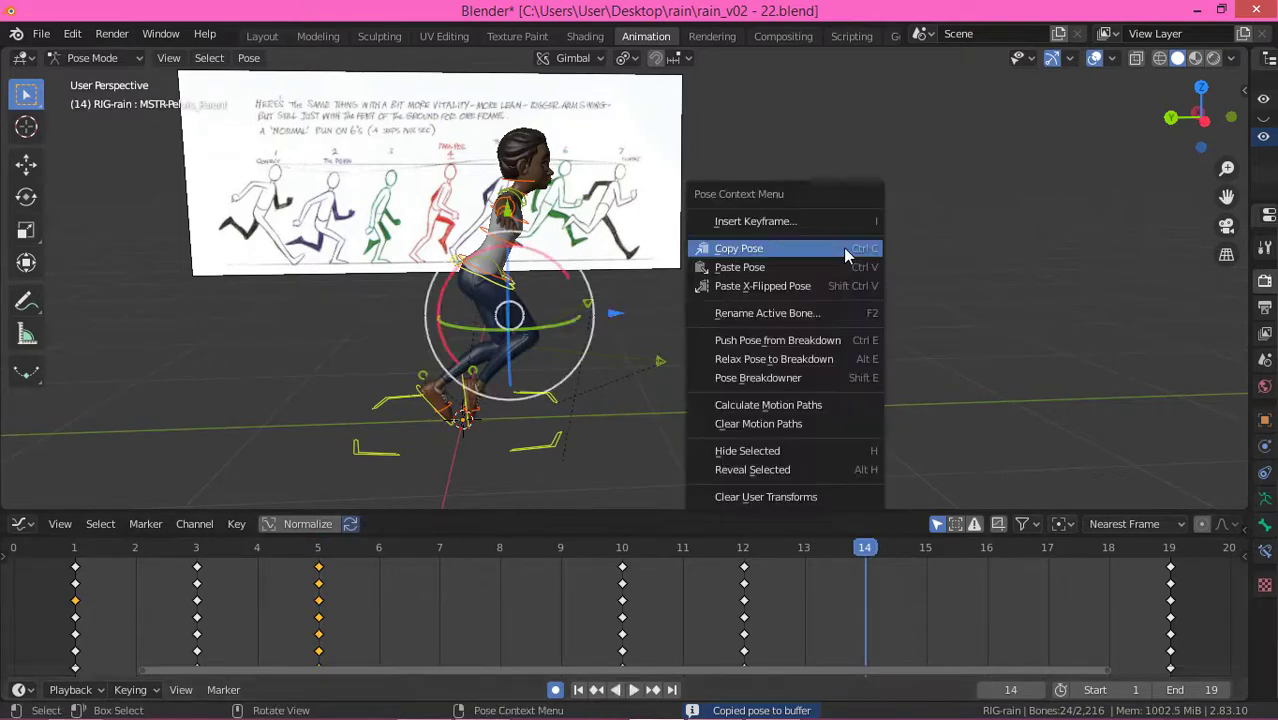
{"action": "left_click", "coordinate": [806, 290]}
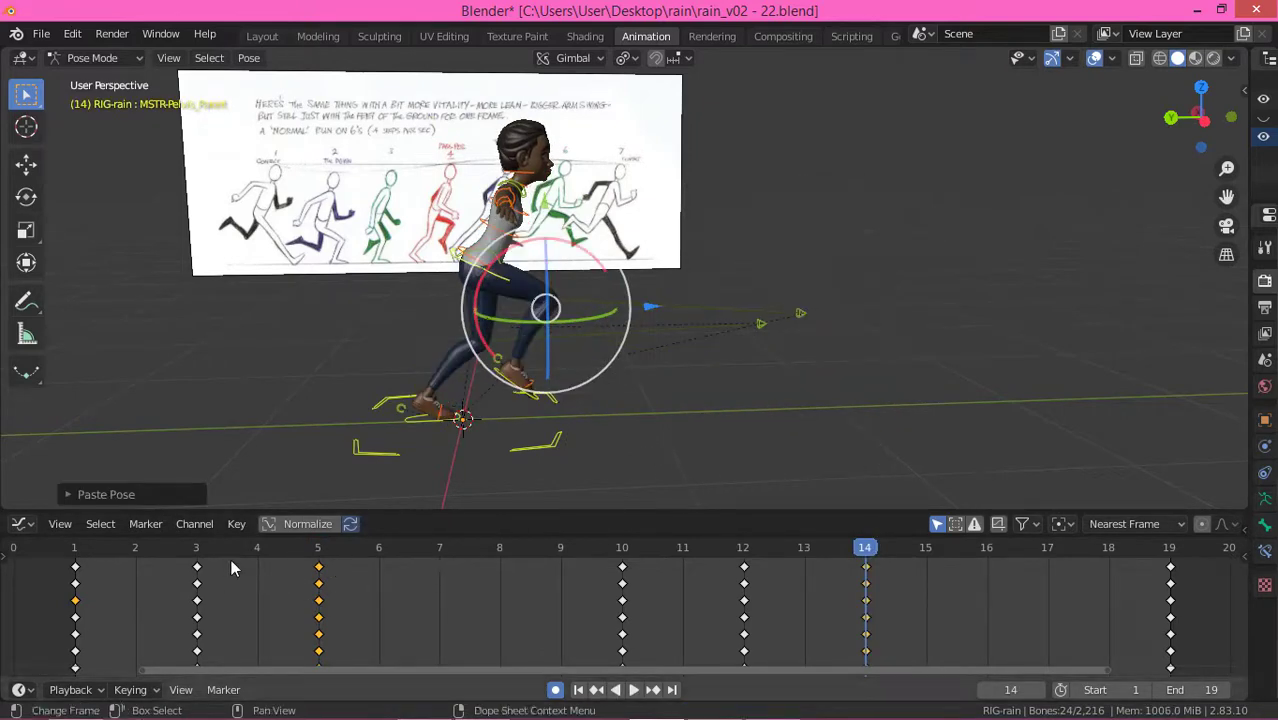
Step: At frame 7, rotate the right foot parent control level and lower the foot onto the ground
{"action": "key", "text": "space"}
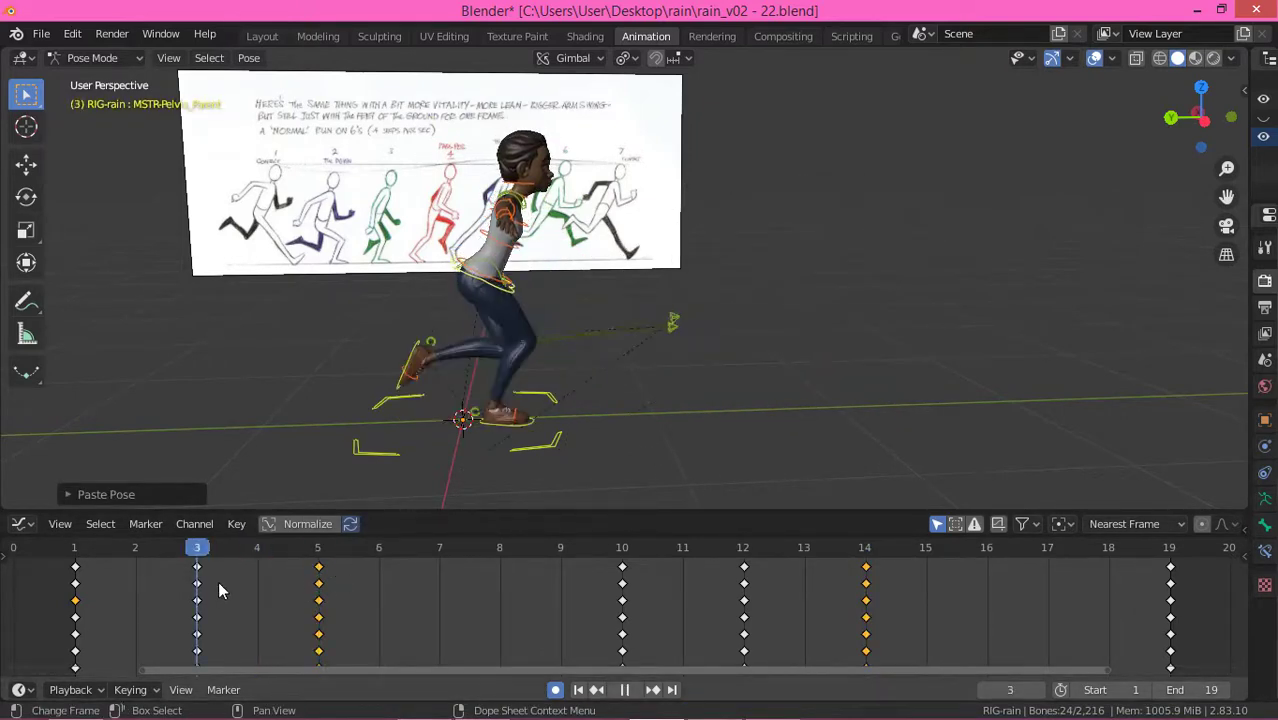
{"action": "left_click_drag", "start_coordinate": [264, 585], "coordinate": [435, 575]}
{"action": "key", "text": "space"}
{"action": "middle_click_drag", "start_coordinate": [470, 315], "coordinate": [362, 264]}
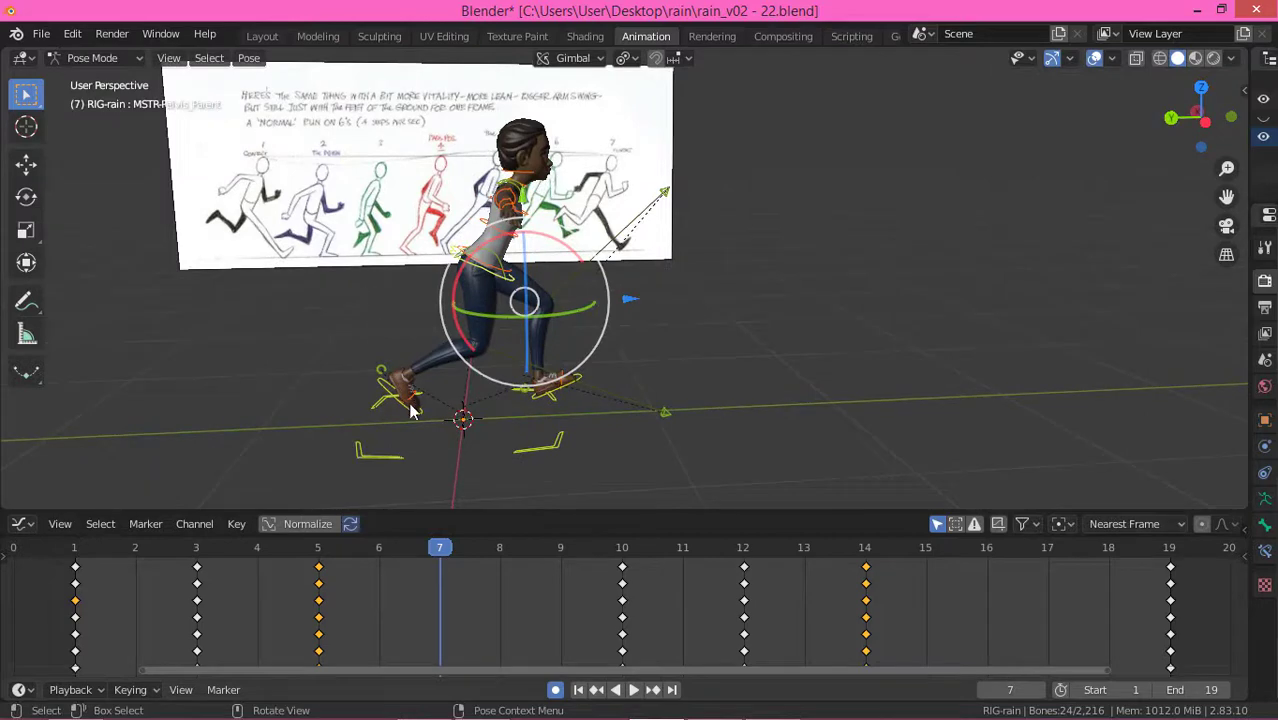
{"action": "left_click", "coordinate": [452, 418]}
{"action": "middle_click_drag", "start_coordinate": [452, 418], "coordinate": [455, 377]}
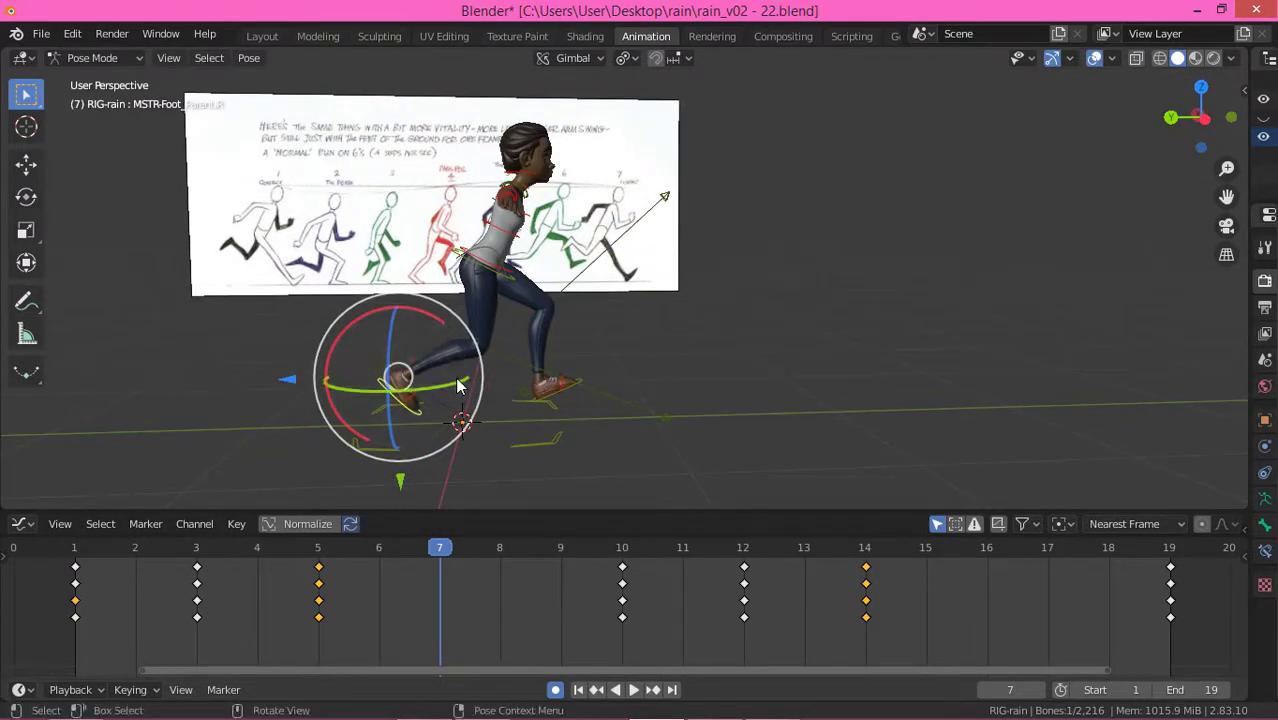
{"action": "left_click_drag", "start_coordinate": [455, 377], "coordinate": [412, 373]}
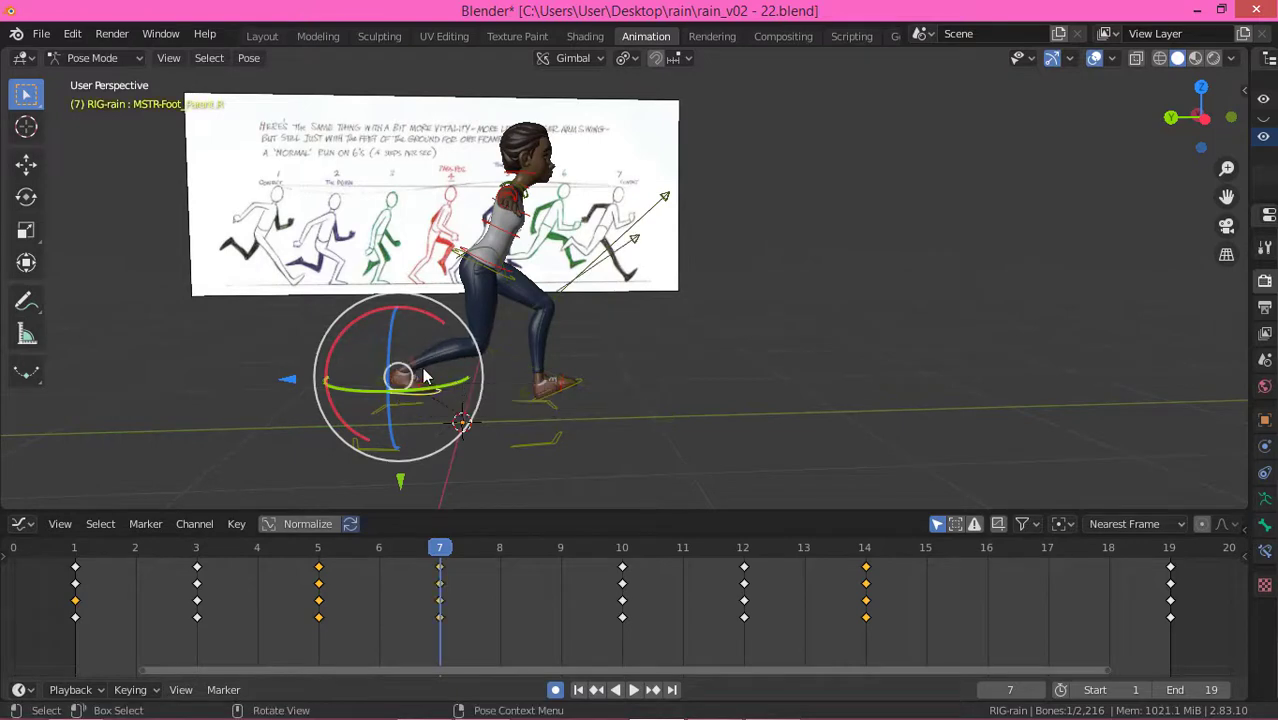
{"action": "left_click_drag", "start_coordinate": [402, 481], "coordinate": [388, 54]}
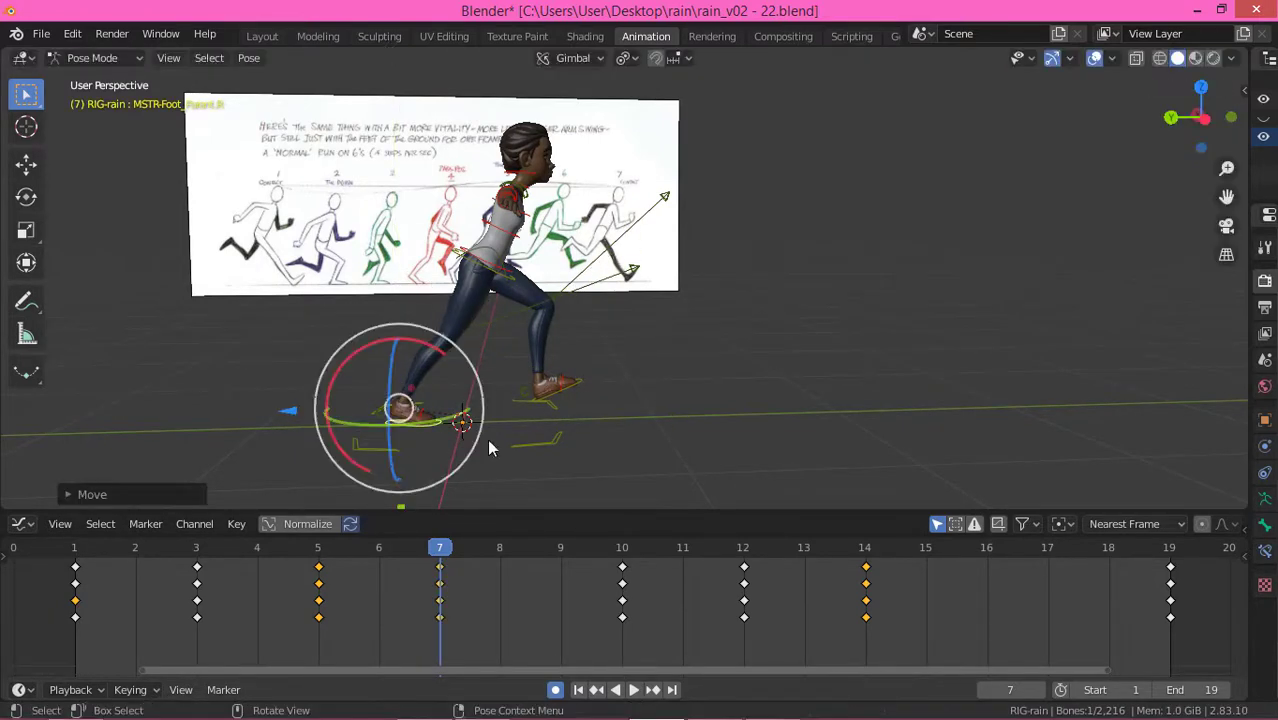
Step: At frame 5, move the right foot parent control forward about 0.06 m
{"action": "key", "text": "space"}
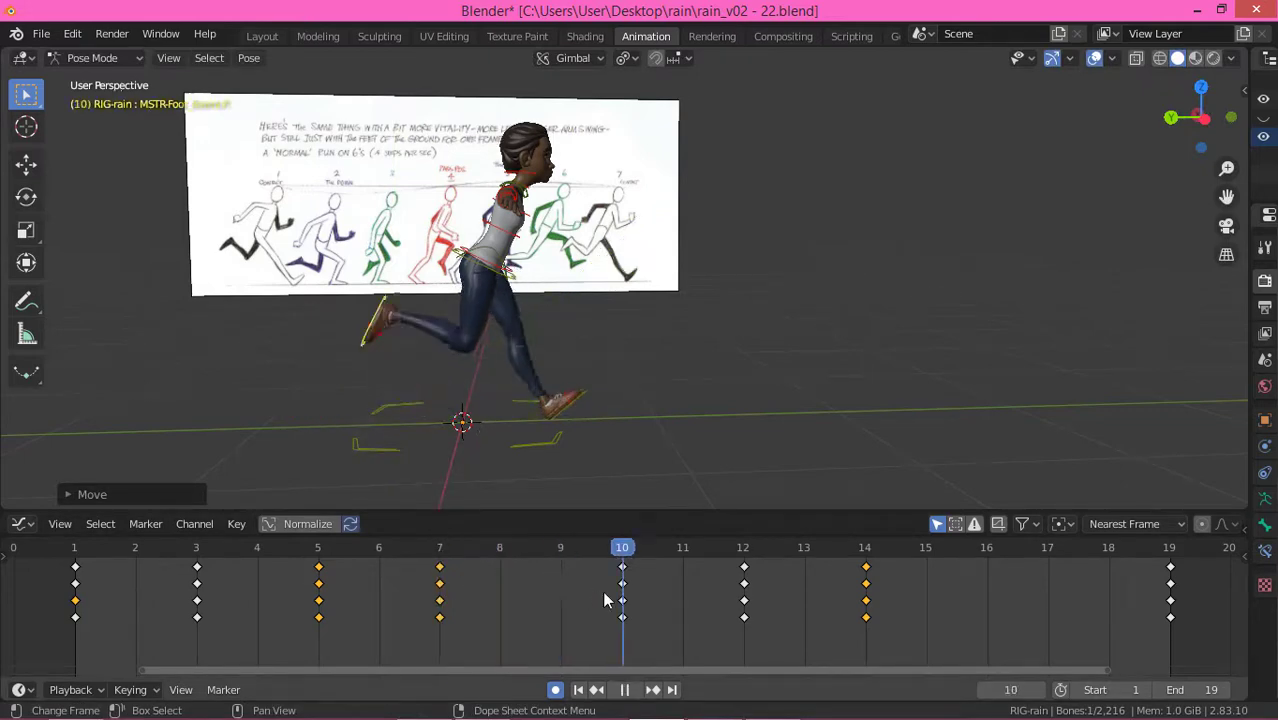
{"action": "left_click", "coordinate": [309, 603]}
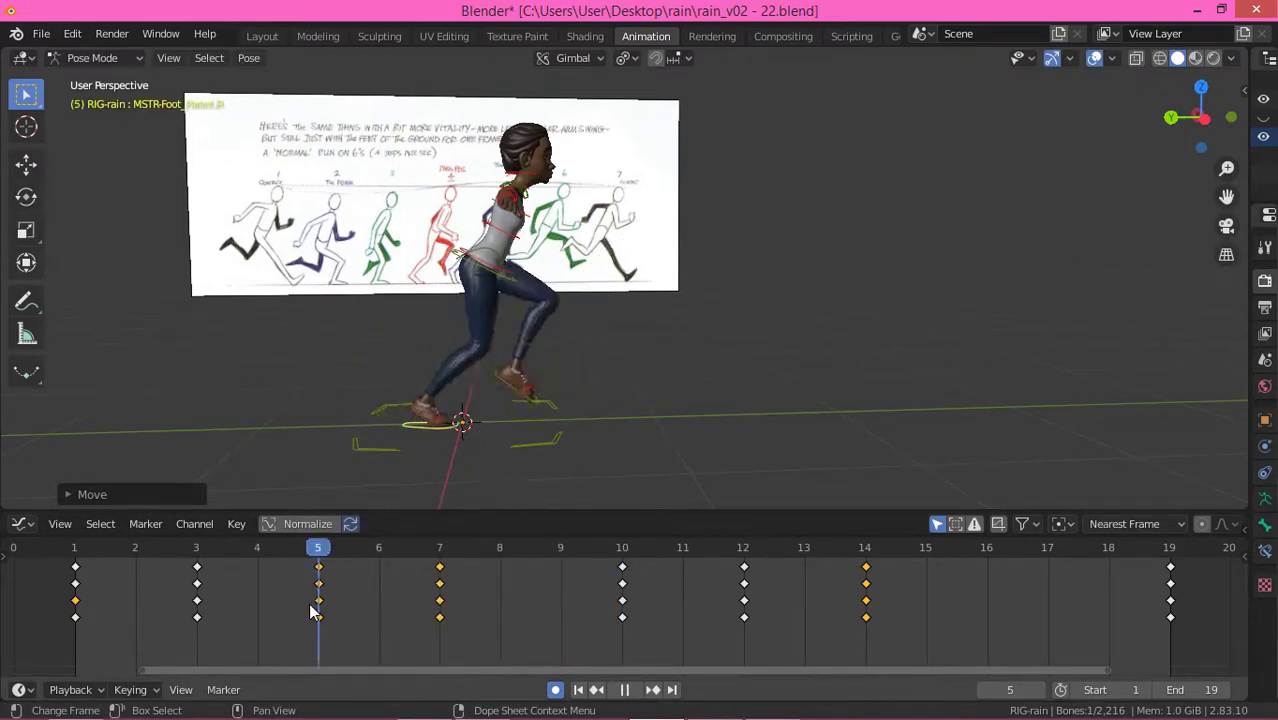
{"action": "key", "text": "space"}
{"action": "key", "text": "g"}
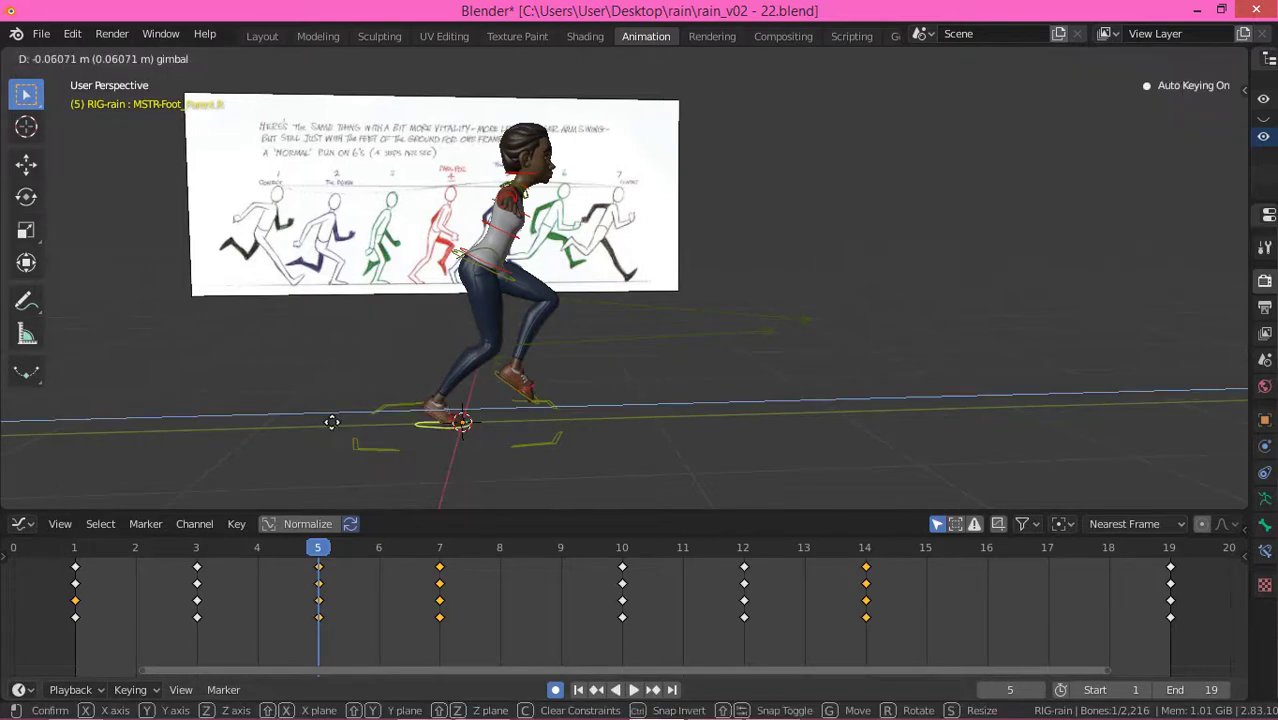
{"action": "left_click", "coordinate": [331, 424]}
Step: At frame 7, rotate the right foot roll control to lift the heel while the toes stay planted, and play the motion
{"action": "left_click", "coordinate": [439, 556]}
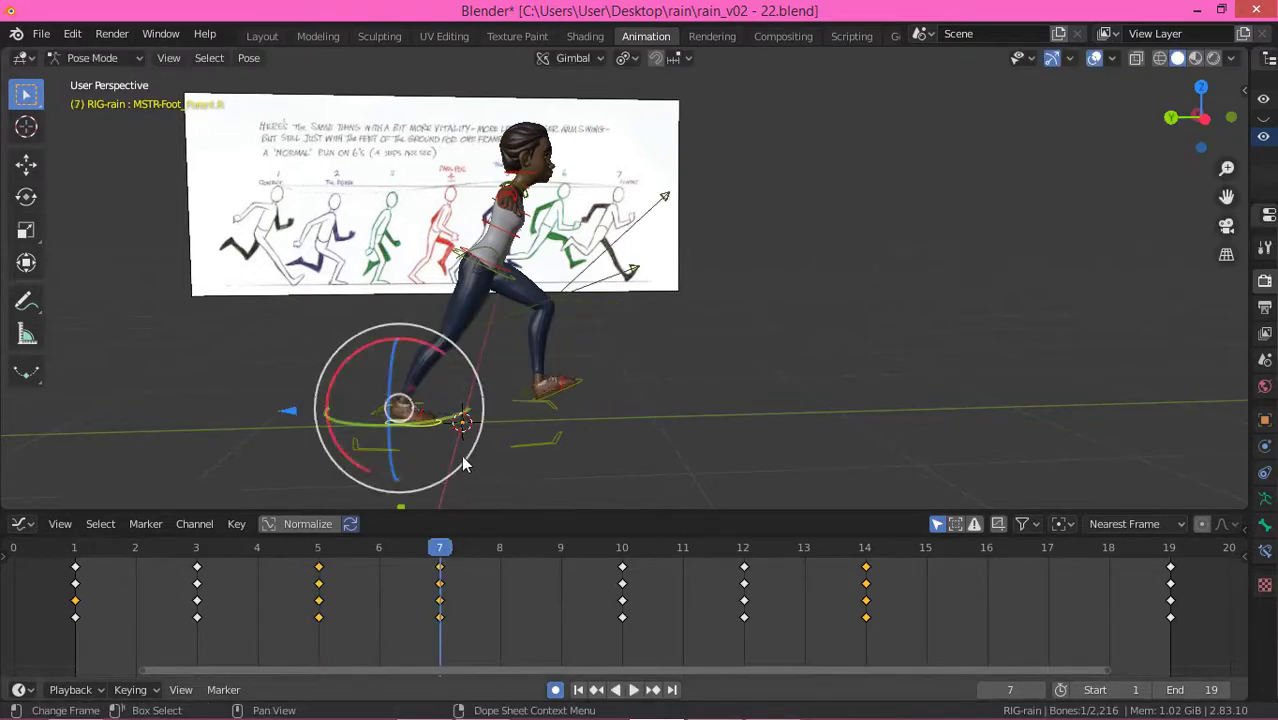
{"action": "scroll", "coordinate": [389, 415], "scroll_direction": "up", "scroll_amount": 3}
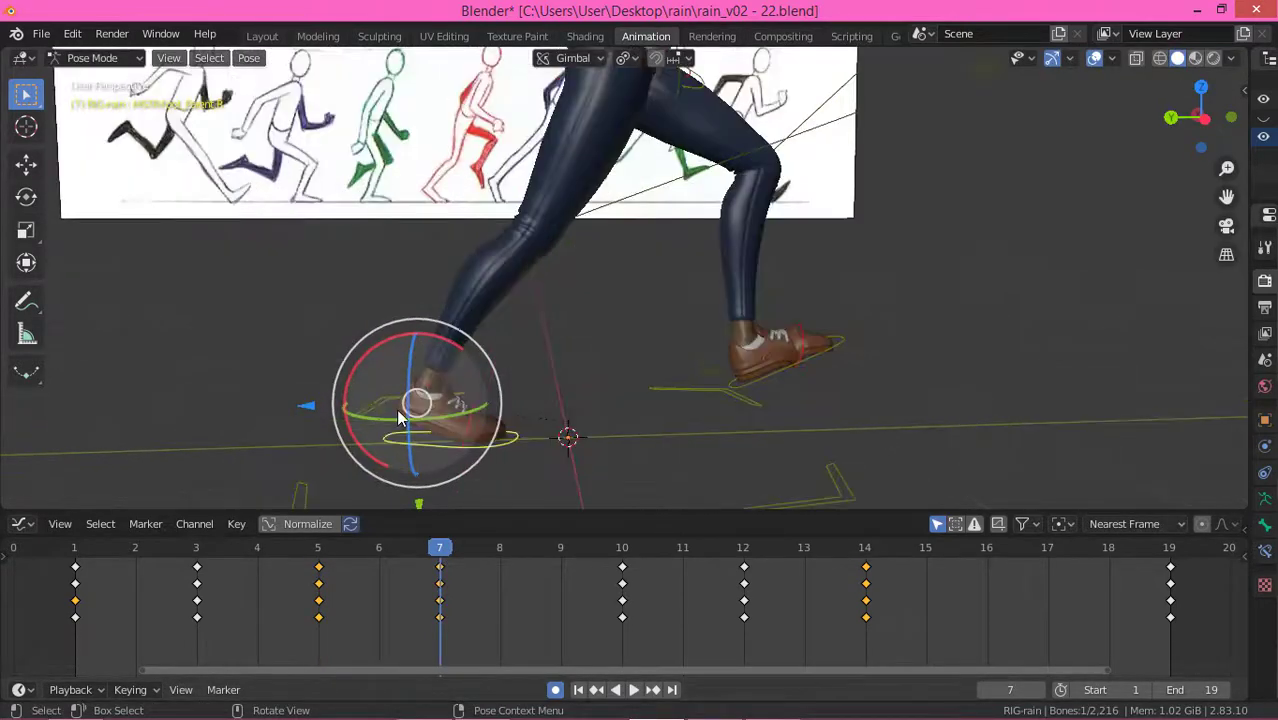
{"action": "left_click", "coordinate": [410, 378]}
{"action": "left_click_drag", "start_coordinate": [410, 378], "coordinate": [390, 362]}
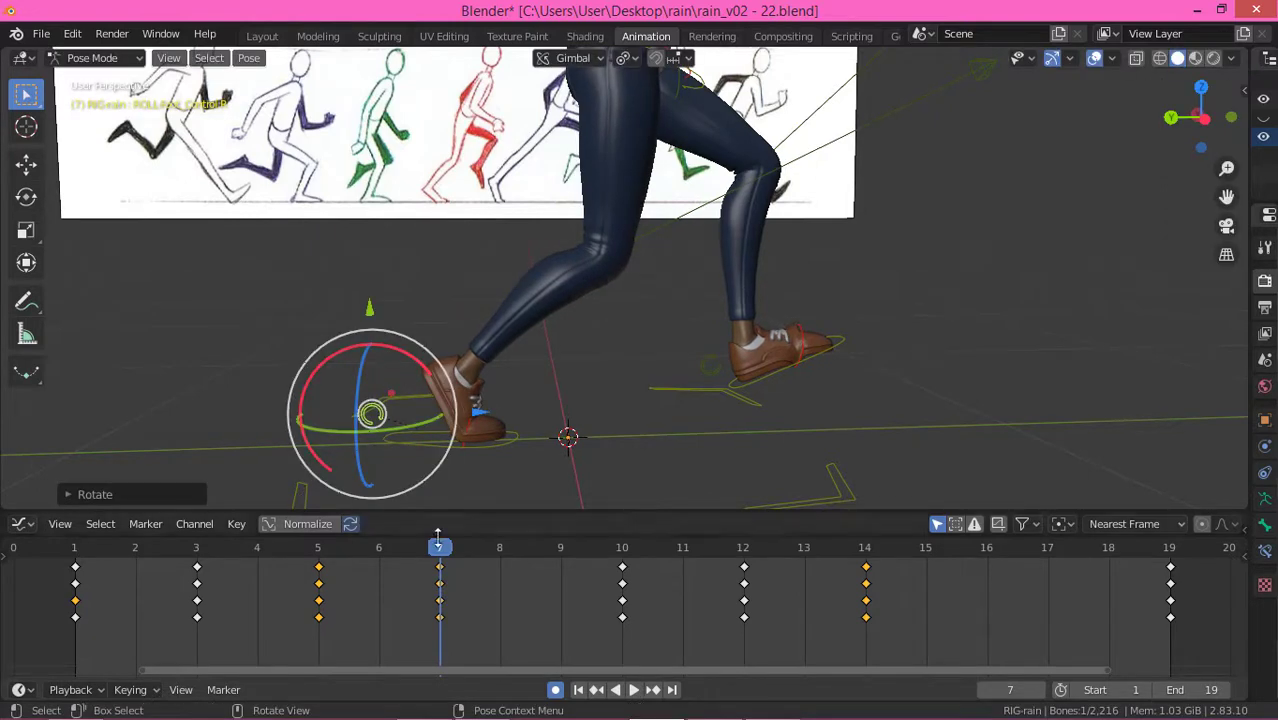
{"action": "key", "text": "space"}
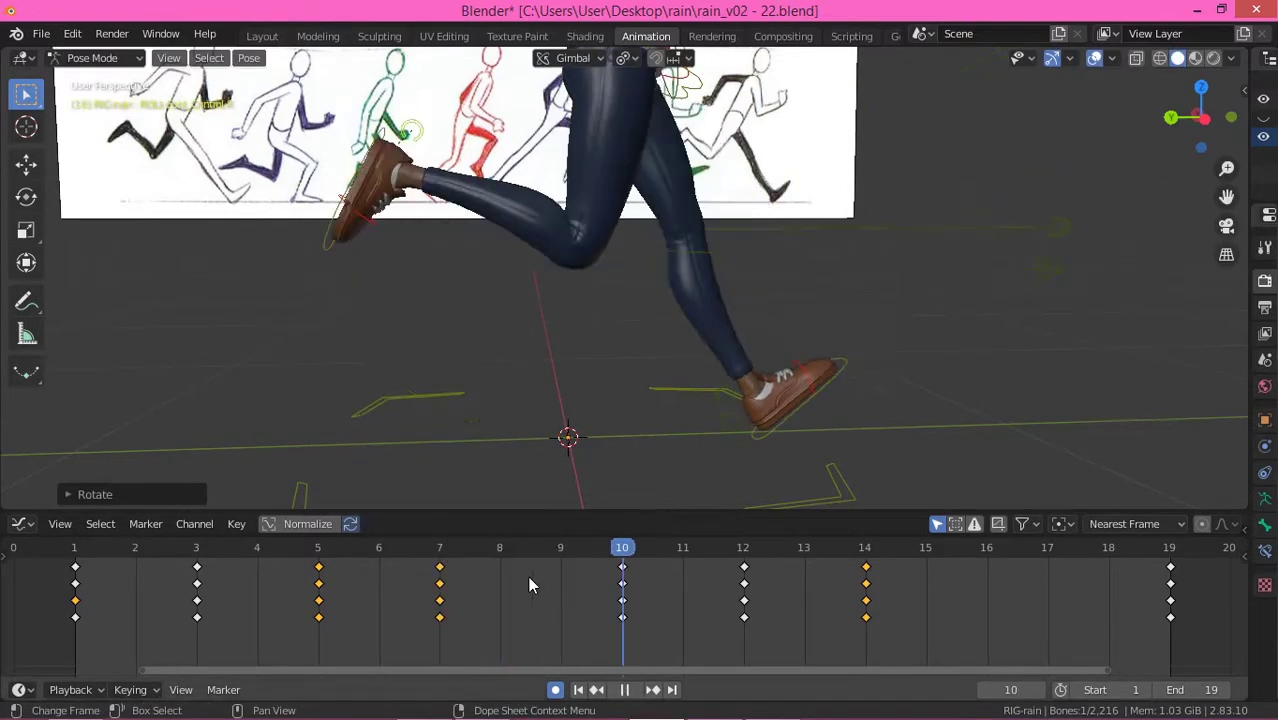
{"action": "key", "text": "Escape"}
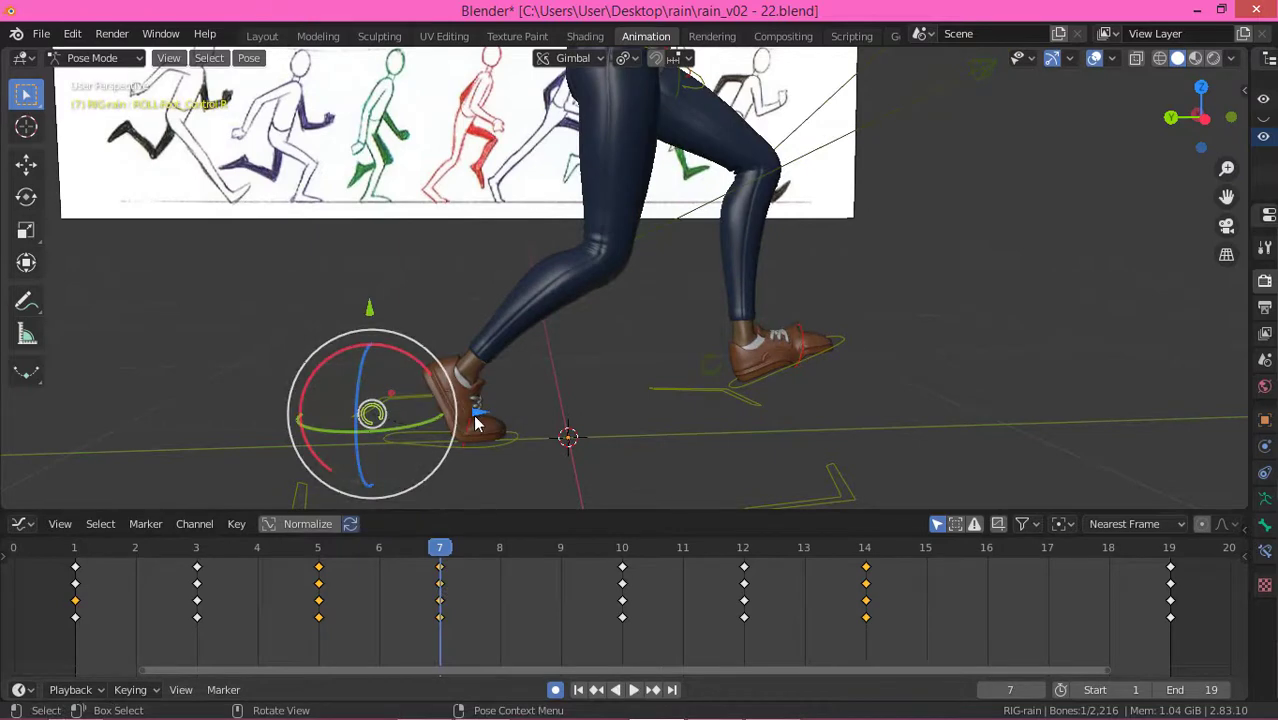
Step: Shift the right foot parent control slightly forward at frame 7 and play the cycle to check the push-off
{"action": "left_click_drag", "start_coordinate": [476, 416], "coordinate": [478, 416]}
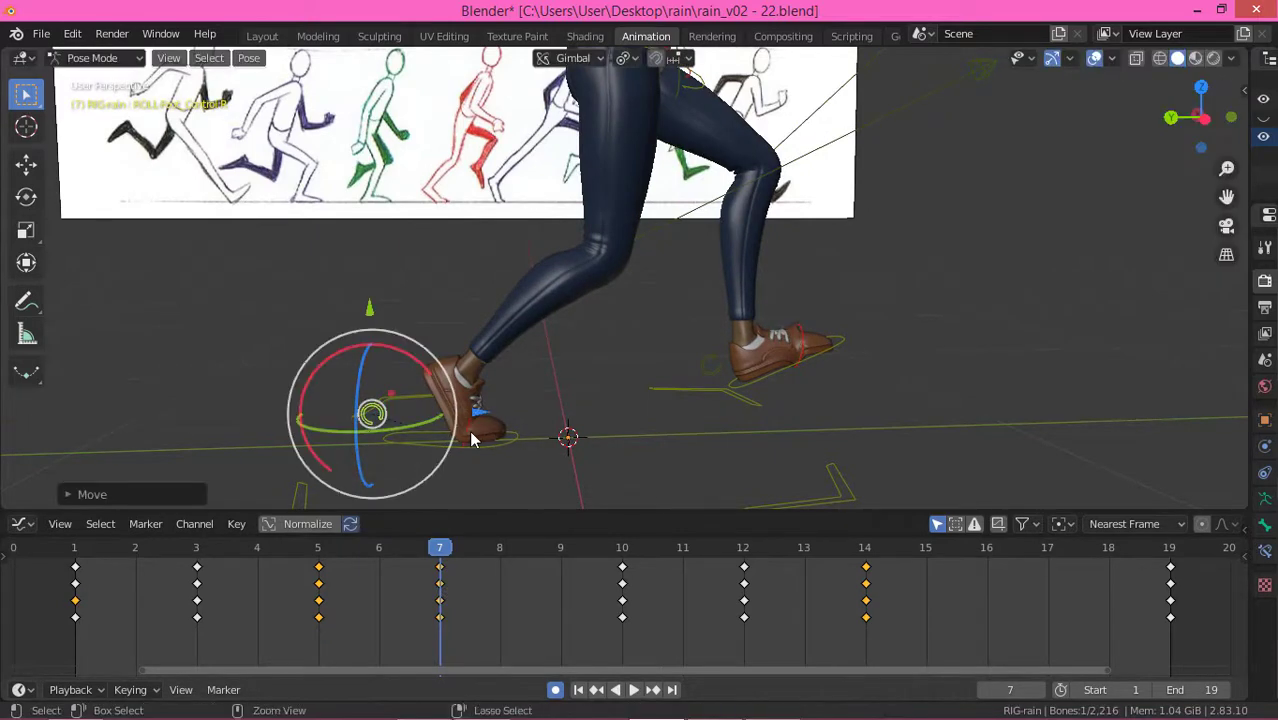
{"action": "left_click", "coordinate": [500, 422]}
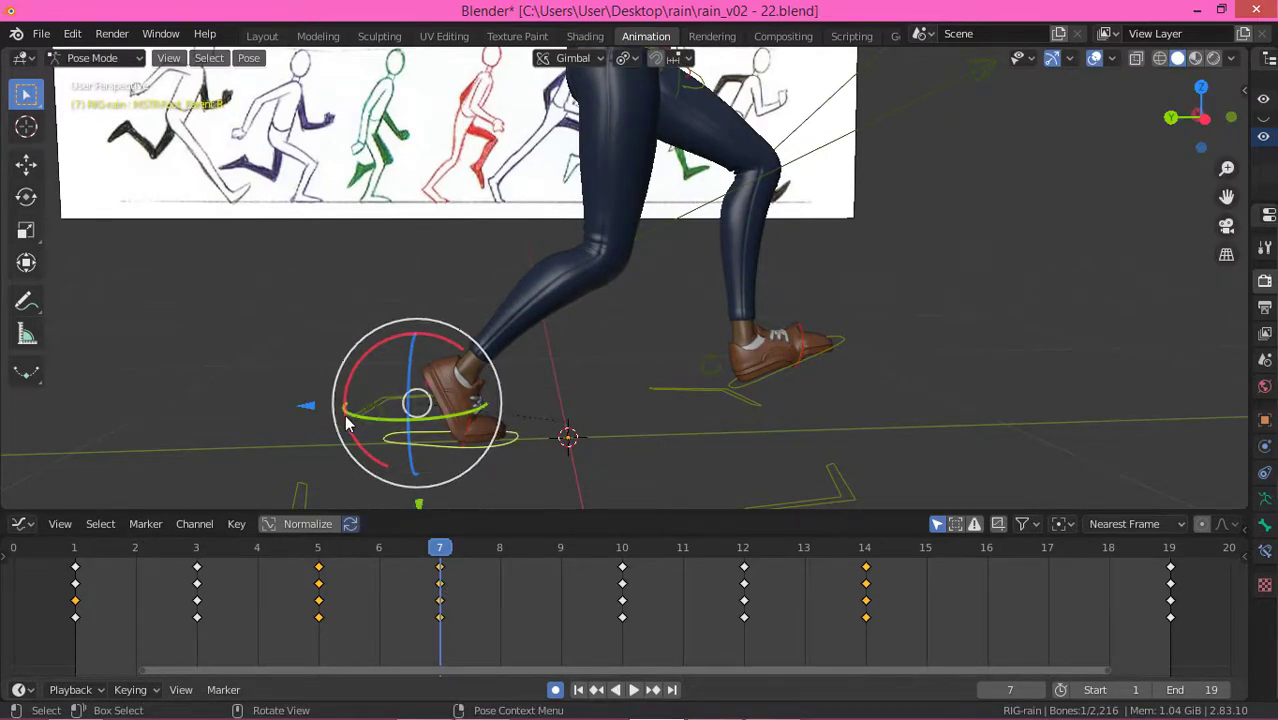
{"action": "left_click_drag", "start_coordinate": [308, 408], "coordinate": [326, 416]}
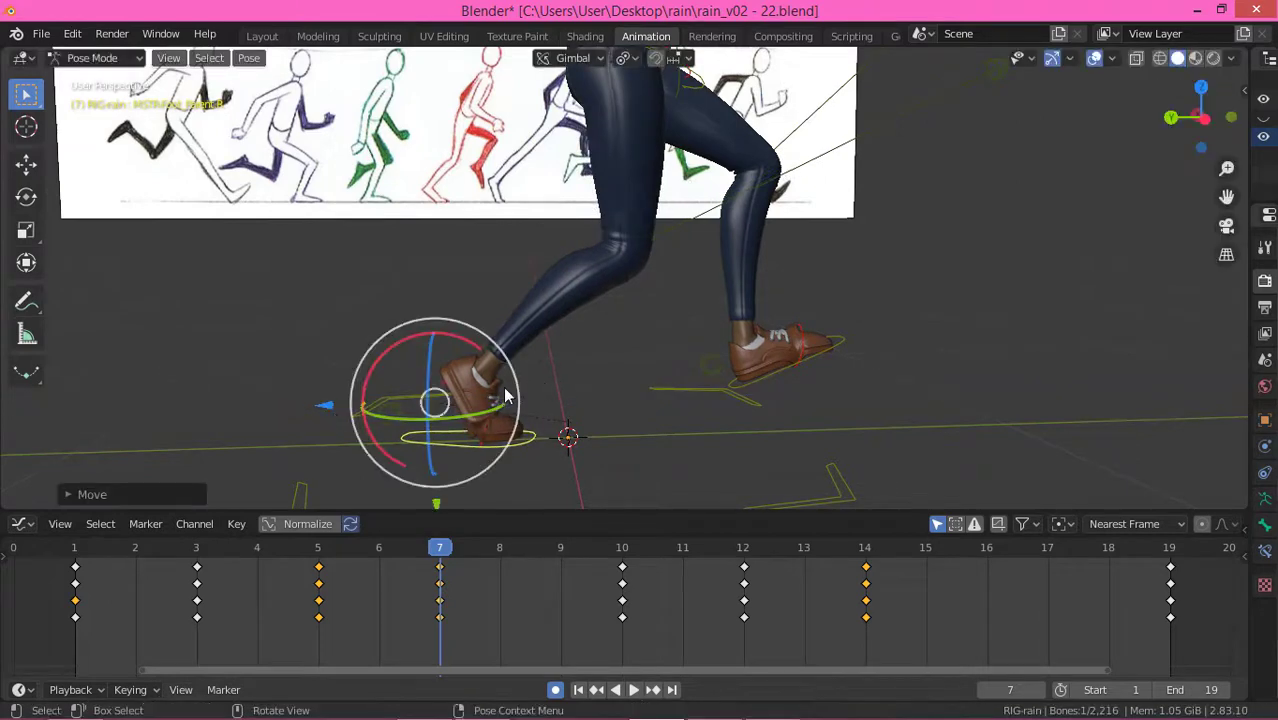
{"action": "key", "text": "space"}
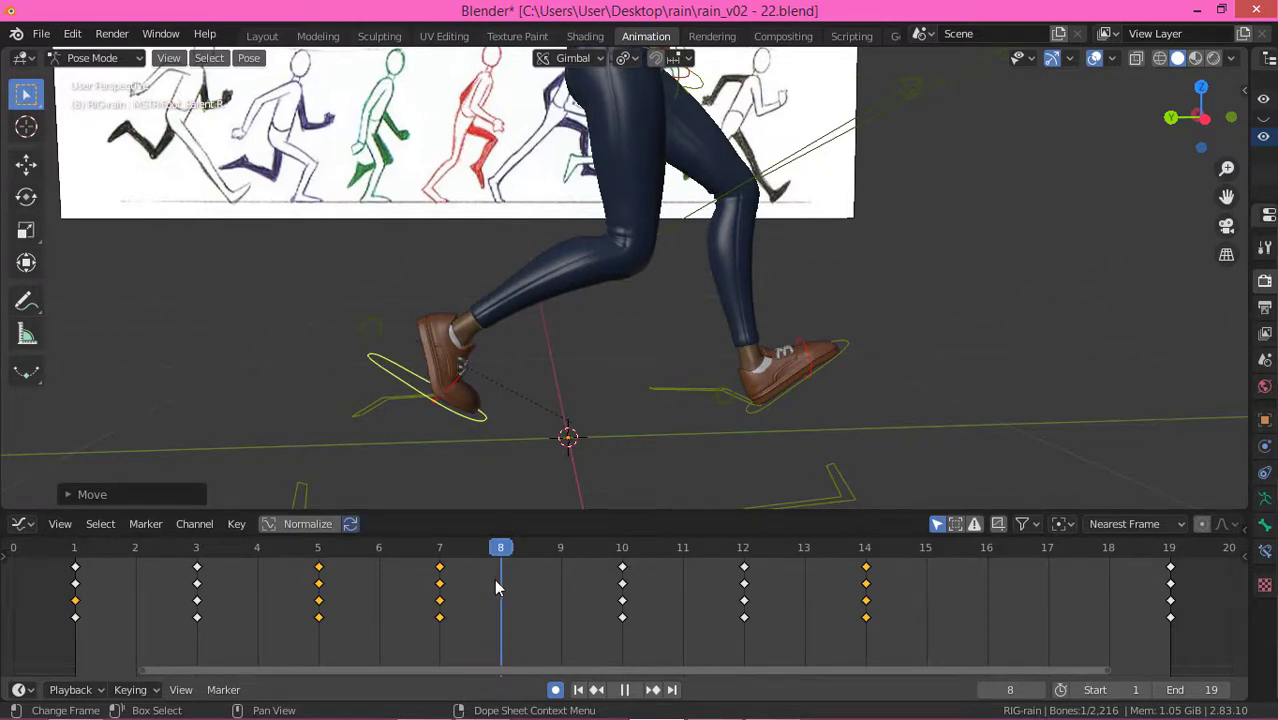
{"action": "key", "text": "space"}
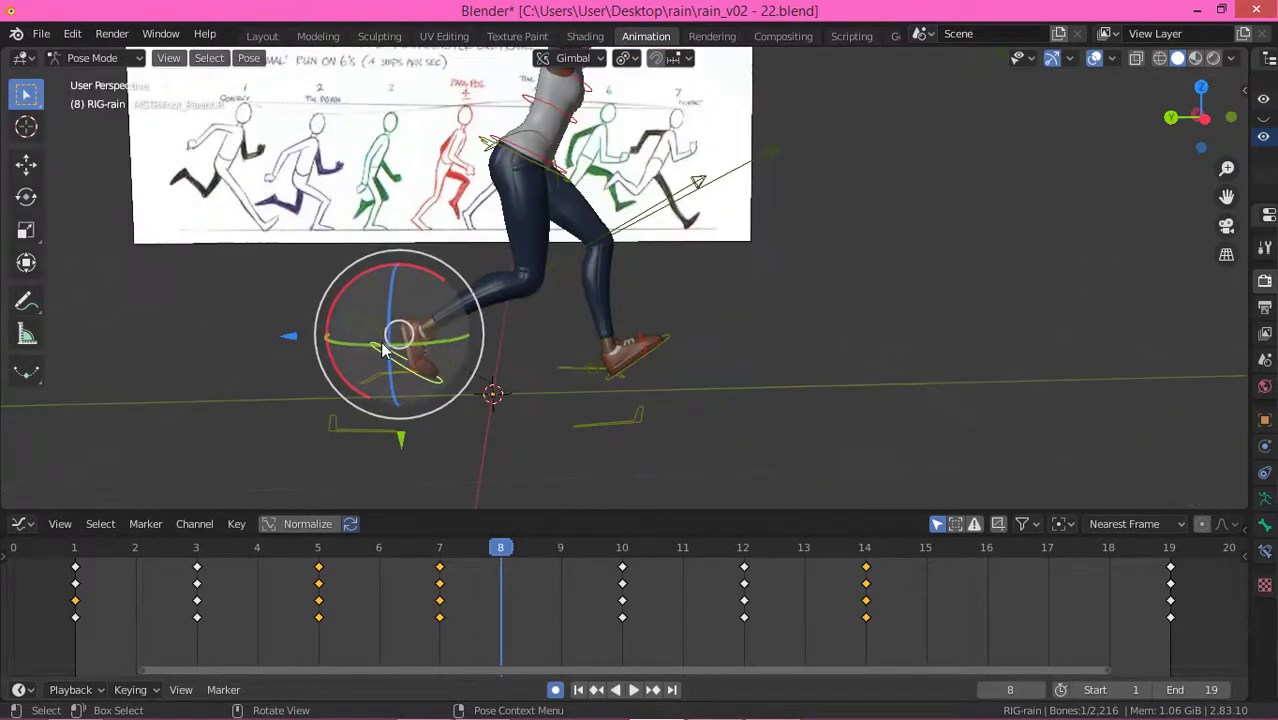
Step: Return to frame 5 and examine the pose against the reference drawing from different angles
{"action": "left_click", "coordinate": [318, 548]}
{"action": "middle_click_drag", "start_coordinate": [547, 248], "coordinate": [485, 324]}
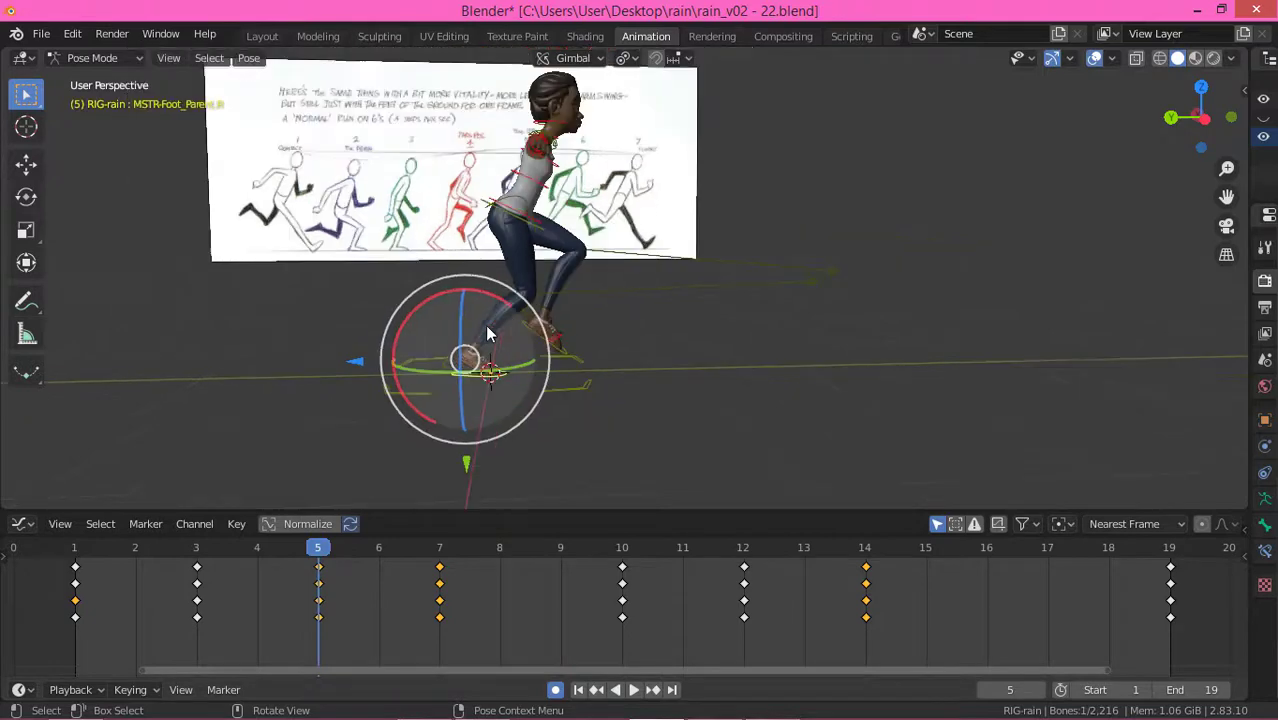
{"action": "middle_click_drag", "start_coordinate": [520, 227], "coordinate": [590, 220]}
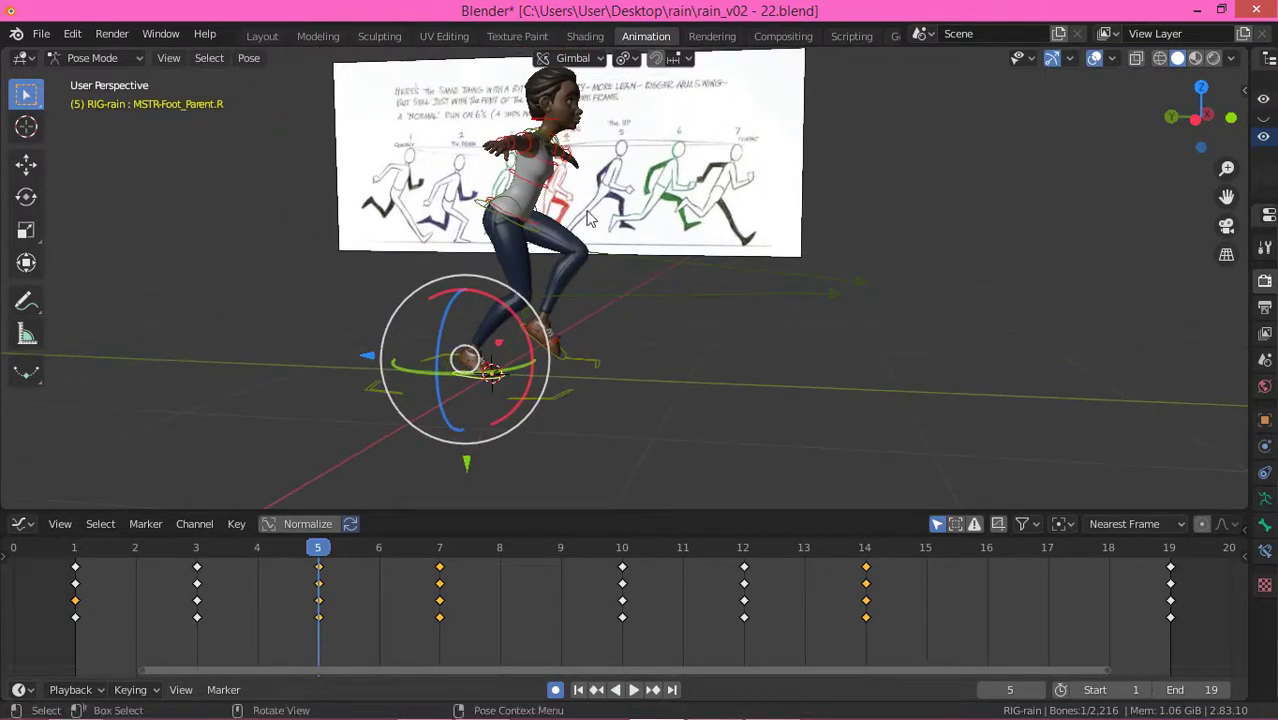
Step: At frame 7, raise the left foot parent control slightly and rotate it so the toes tip down
{"action": "left_click", "coordinate": [558, 346]}
{"action": "key", "text": "space"}
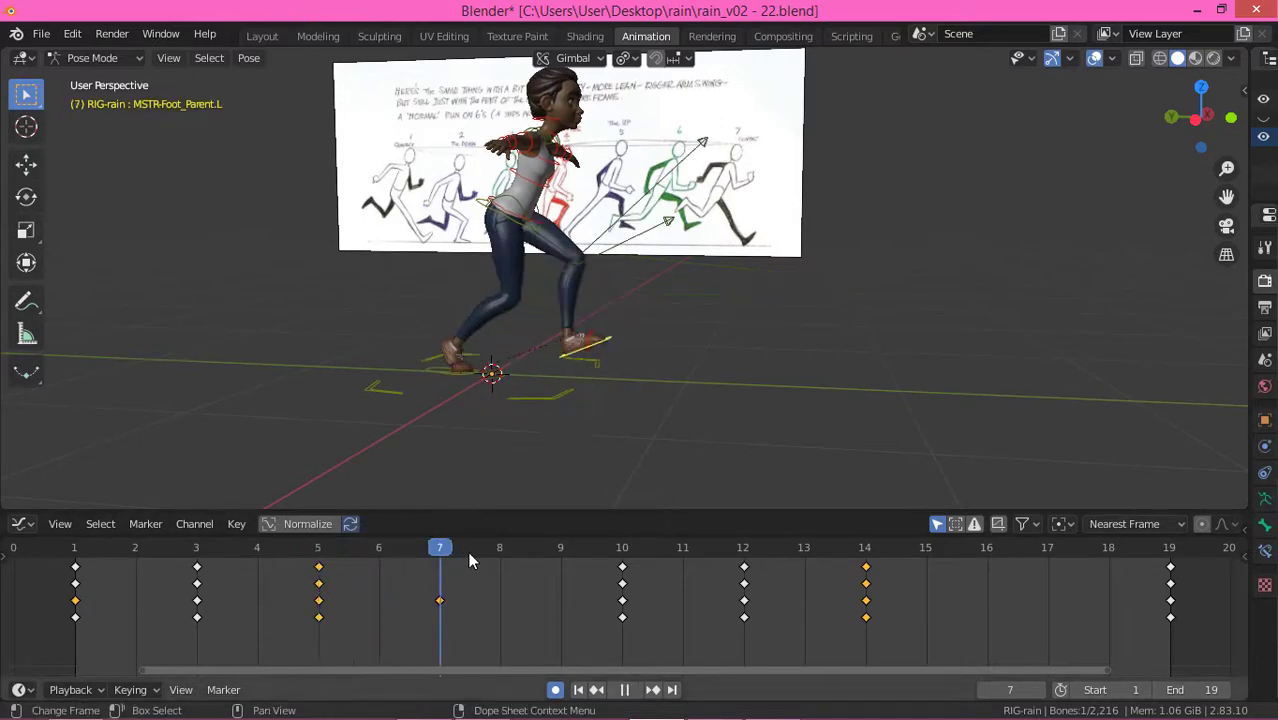
{"action": "left_click_drag", "start_coordinate": [470, 560], "coordinate": [450, 594]}
{"action": "key", "text": "space"}
{"action": "middle_click_drag", "start_coordinate": [556, 332], "coordinate": [586, 335]}
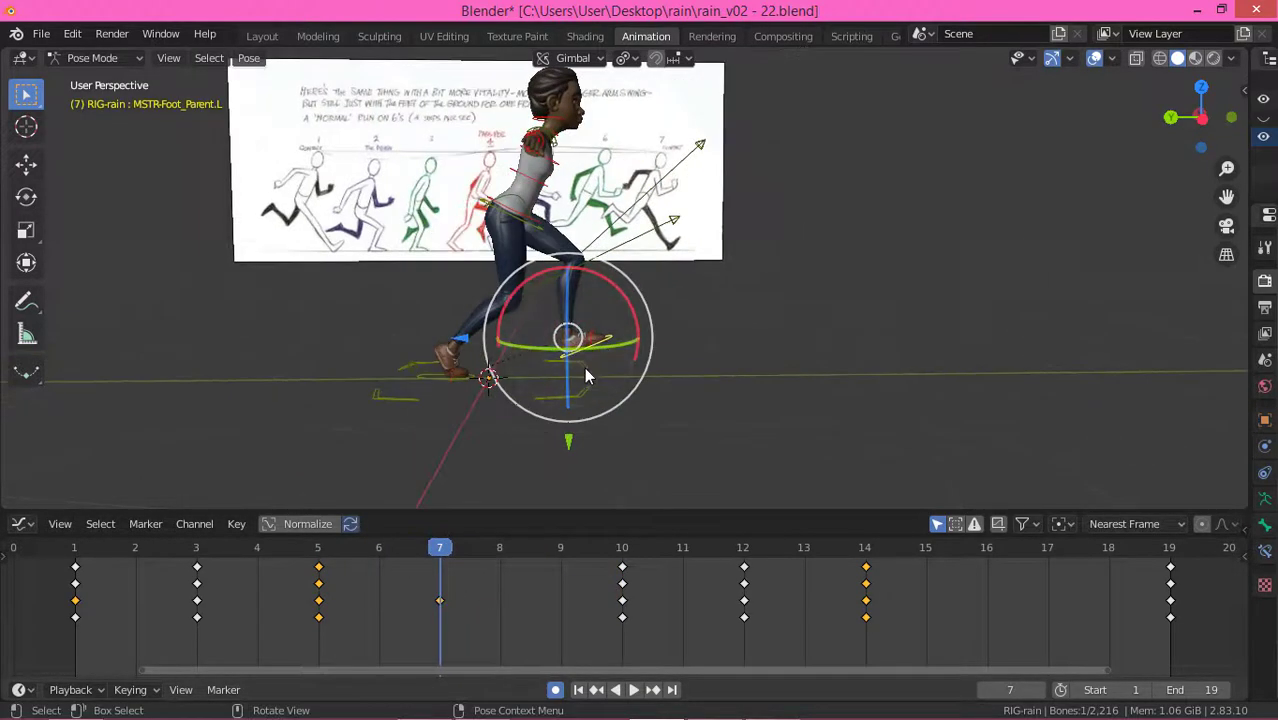
{"action": "left_click_drag", "start_coordinate": [610, 299], "coordinate": [559, 434]}
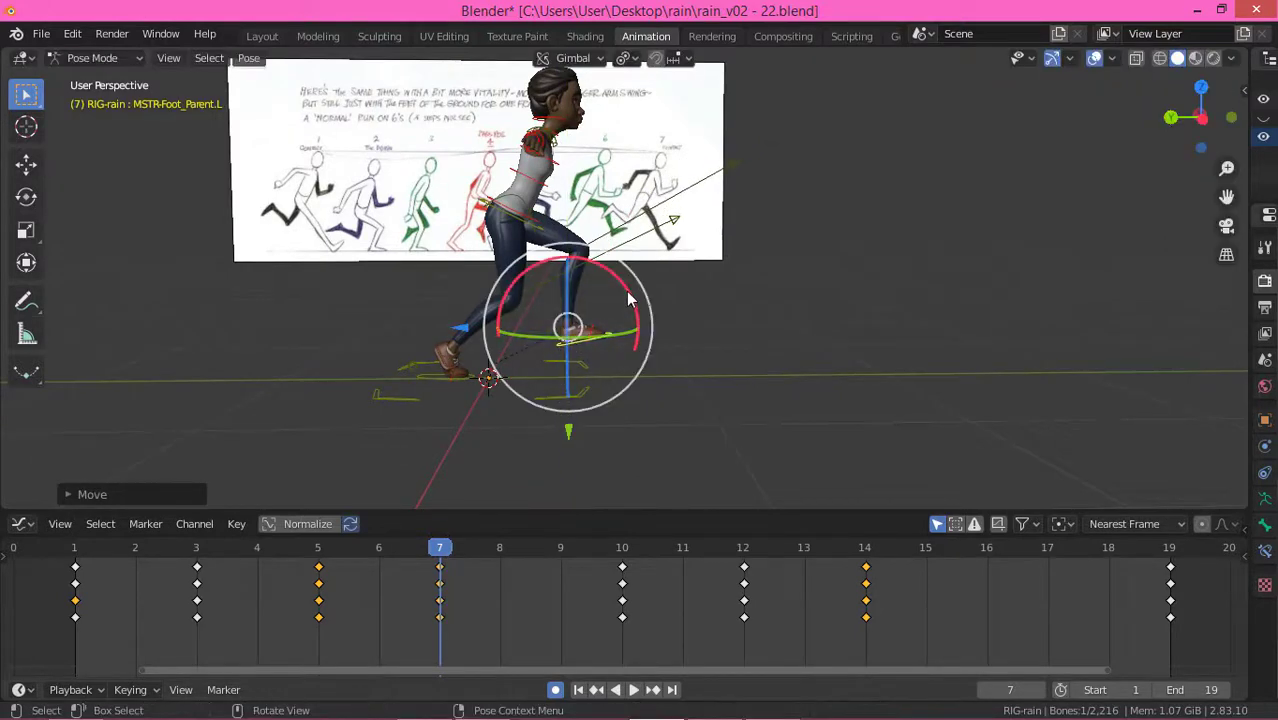
{"action": "left_click_drag", "start_coordinate": [628, 295], "coordinate": [640, 325]}
{"action": "mouse_move", "coordinate": [640, 325]}
{"action": "middle_mouse_down"}
{"action": "mouse_move", "coordinate": [650, 340]}
{"action": "mouse_move", "coordinate": [650, 321]}
{"action": "middle_mouse_up"}
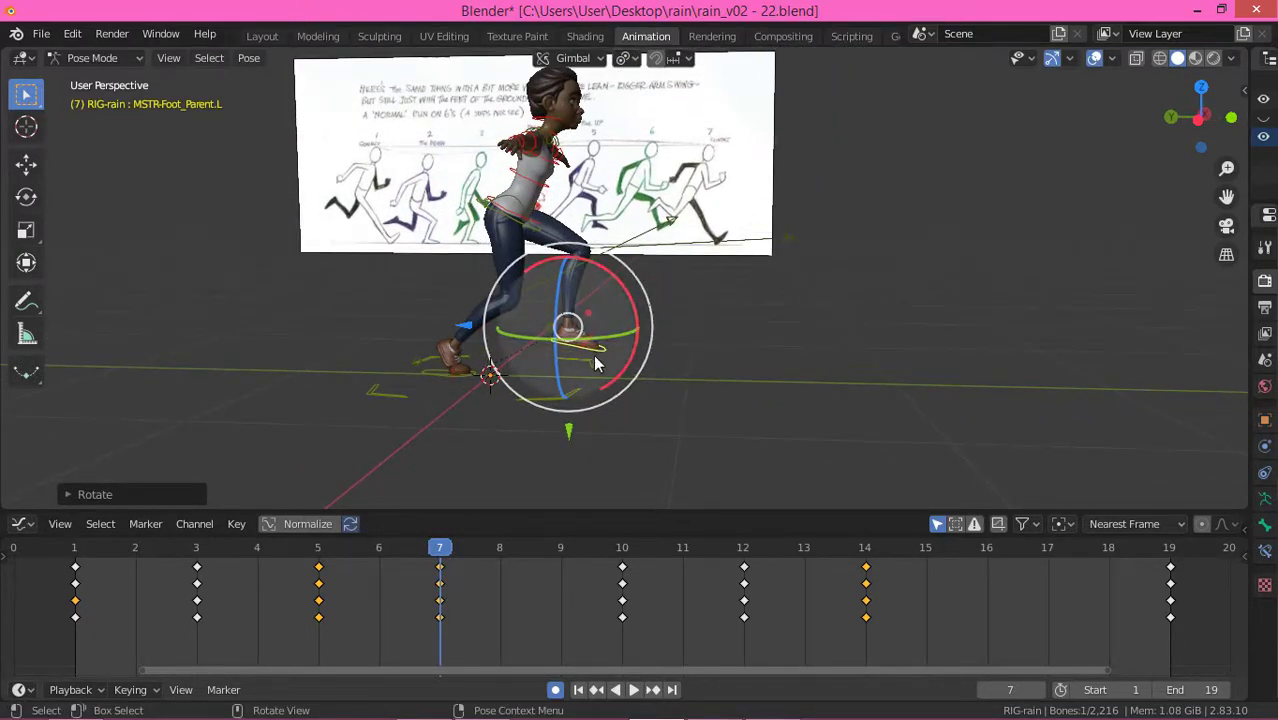
Step: Move the left foot parent control back about 0.06 m at frame 7
{"action": "key", "text": "g"}
{"action": "key", "text": "z"}
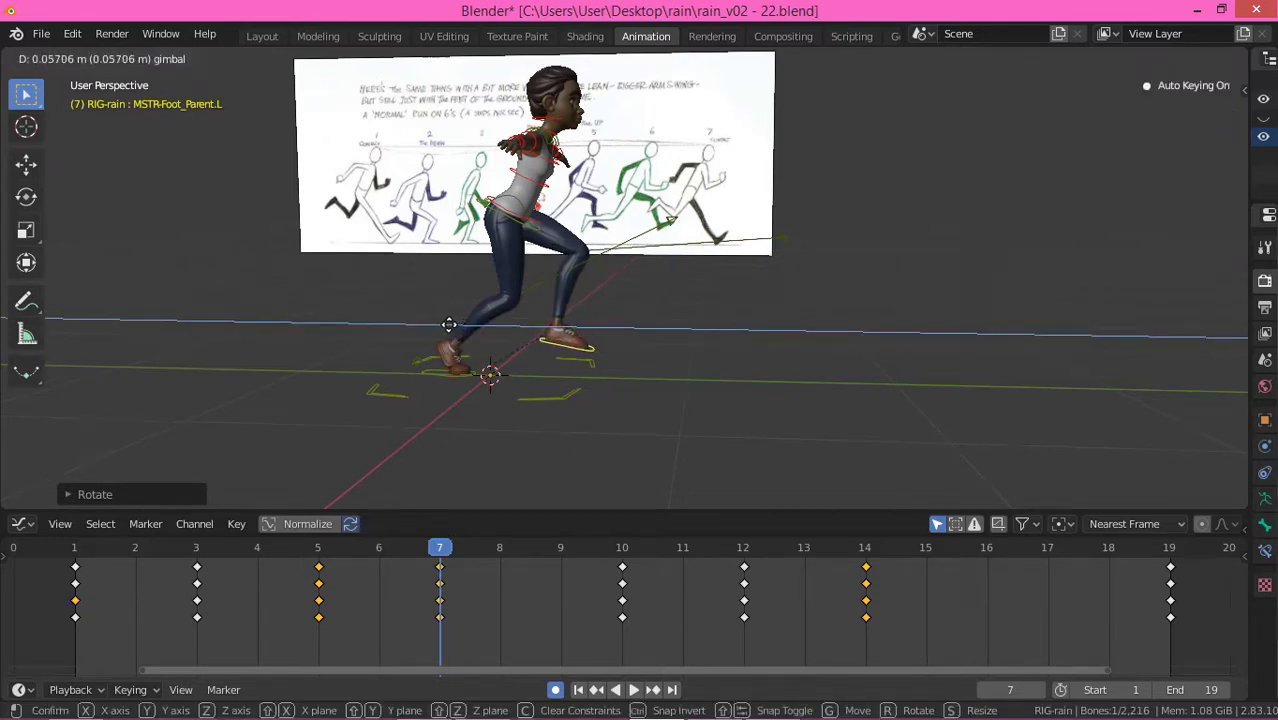
{"action": "left_click", "coordinate": [449, 322]}
Step: Raise the pelvis parent control slightly at frame 7 and compare the whole pose with frame 5
{"action": "middle_click_drag", "start_coordinate": [533, 333], "coordinate": [543, 210]}
{"action": "left_click", "coordinate": [536, 226]}
{"action": "left_click_drag", "start_coordinate": [513, 113], "coordinate": [510, 97]}
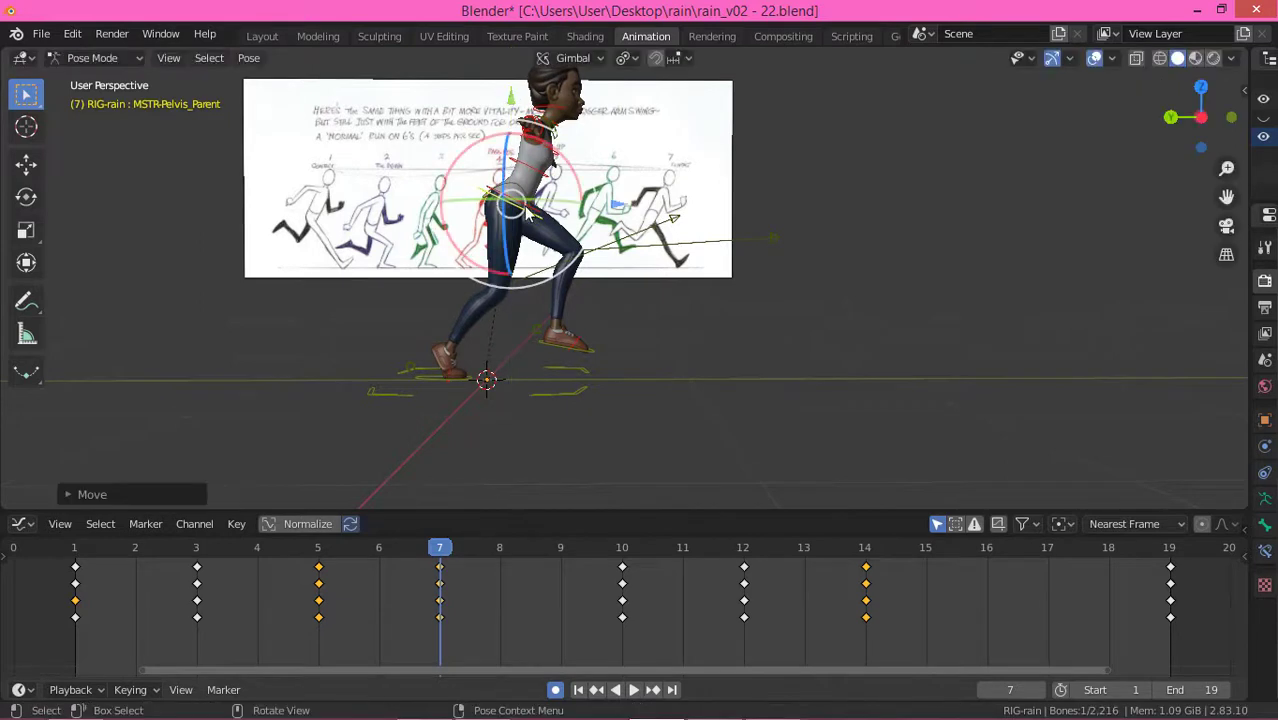
{"action": "left_click_drag", "start_coordinate": [447, 556], "coordinate": [299, 563]}
{"action": "key", "text": "a"}
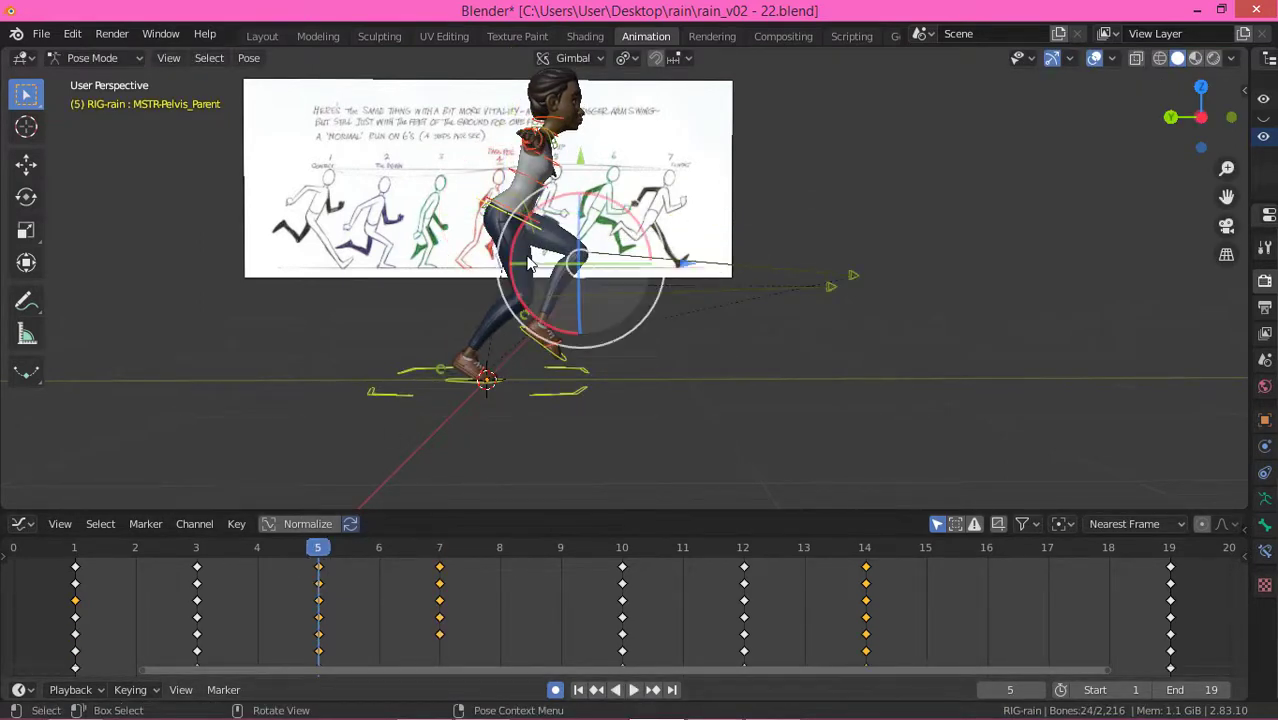
{"action": "left_click", "coordinate": [440, 553]}
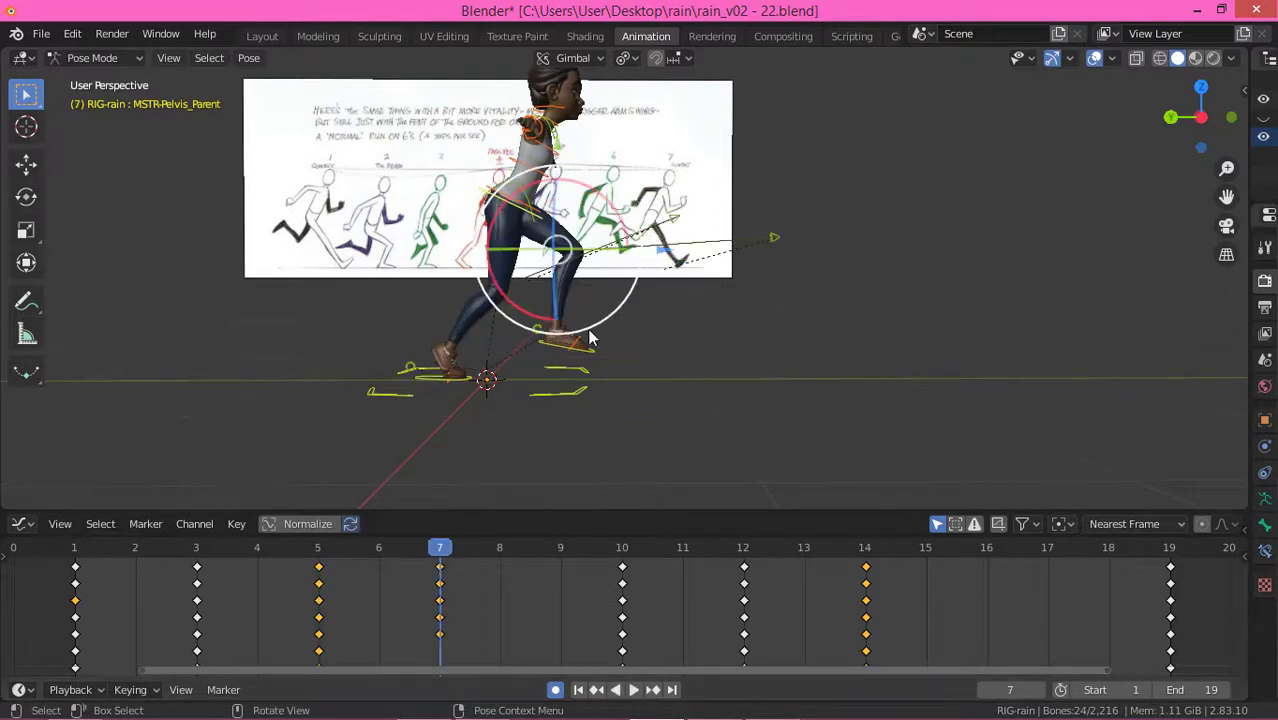
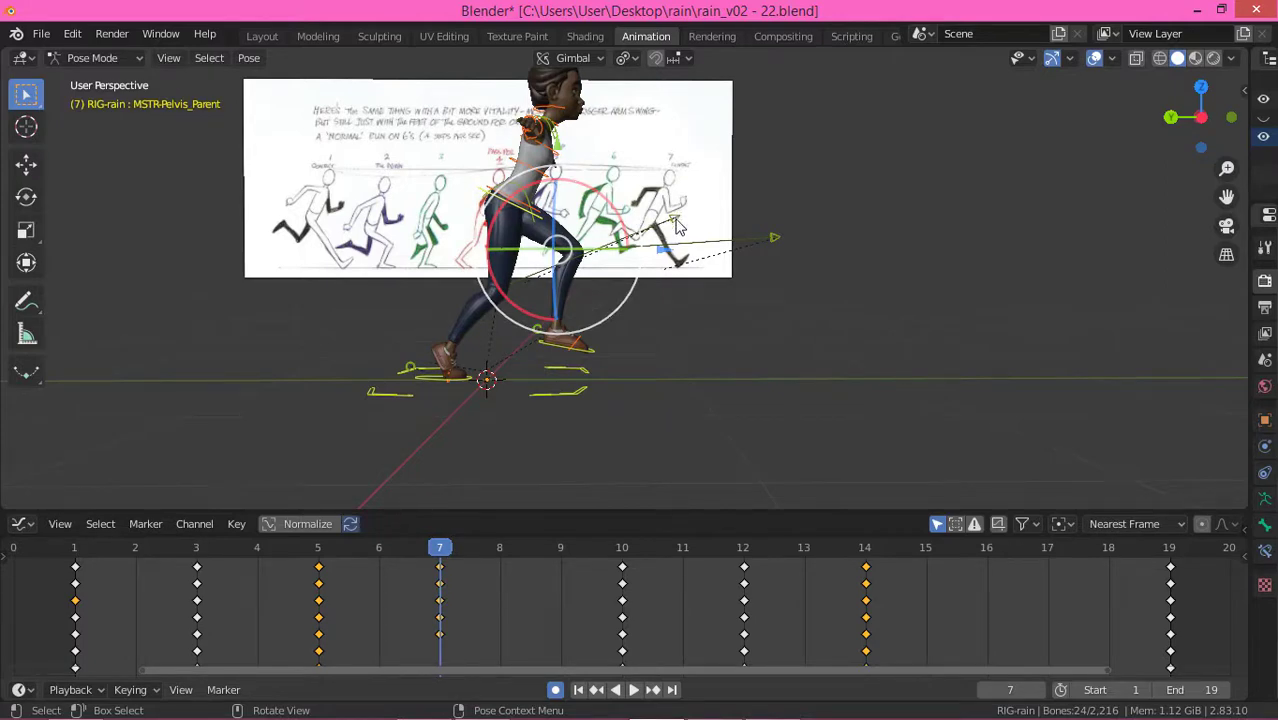
{"action": "left_click", "coordinate": [868, 149]}
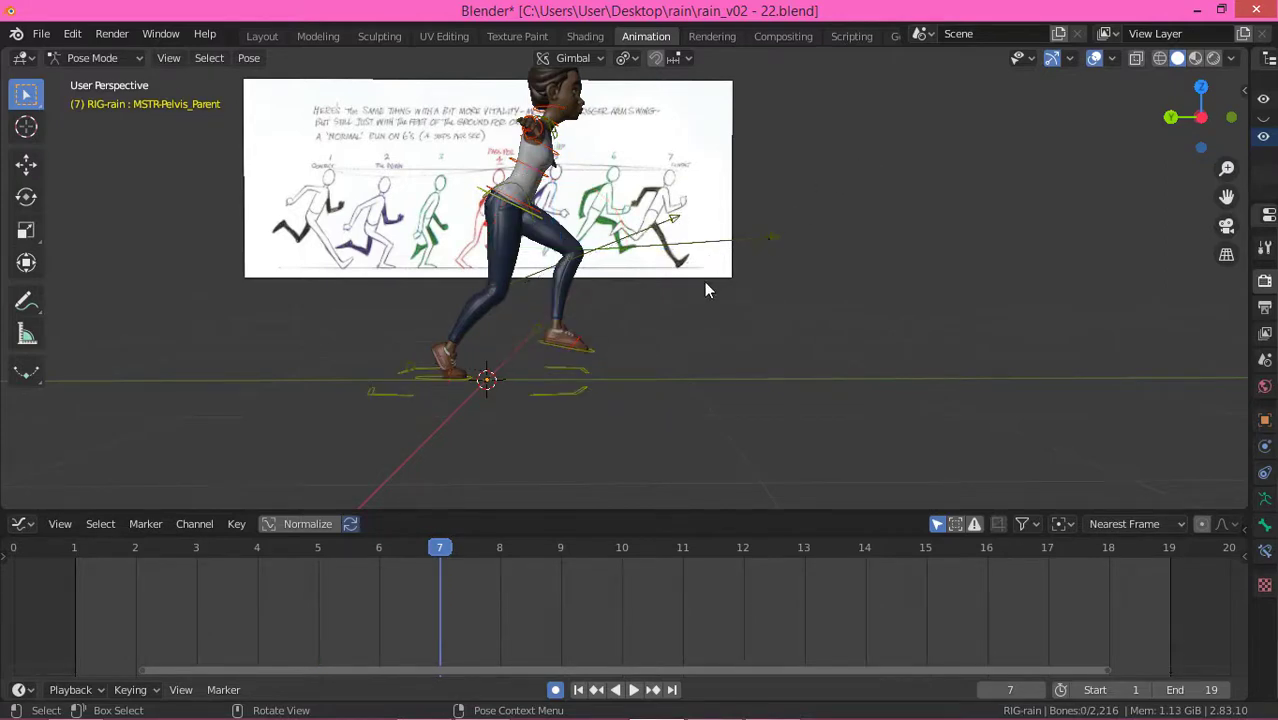
Step: At frame 7, move the right knee's IK pole forward and down, close to the left knee's pole
{"action": "left_click", "coordinate": [684, 233]}
{"action": "key", "text": "g"}
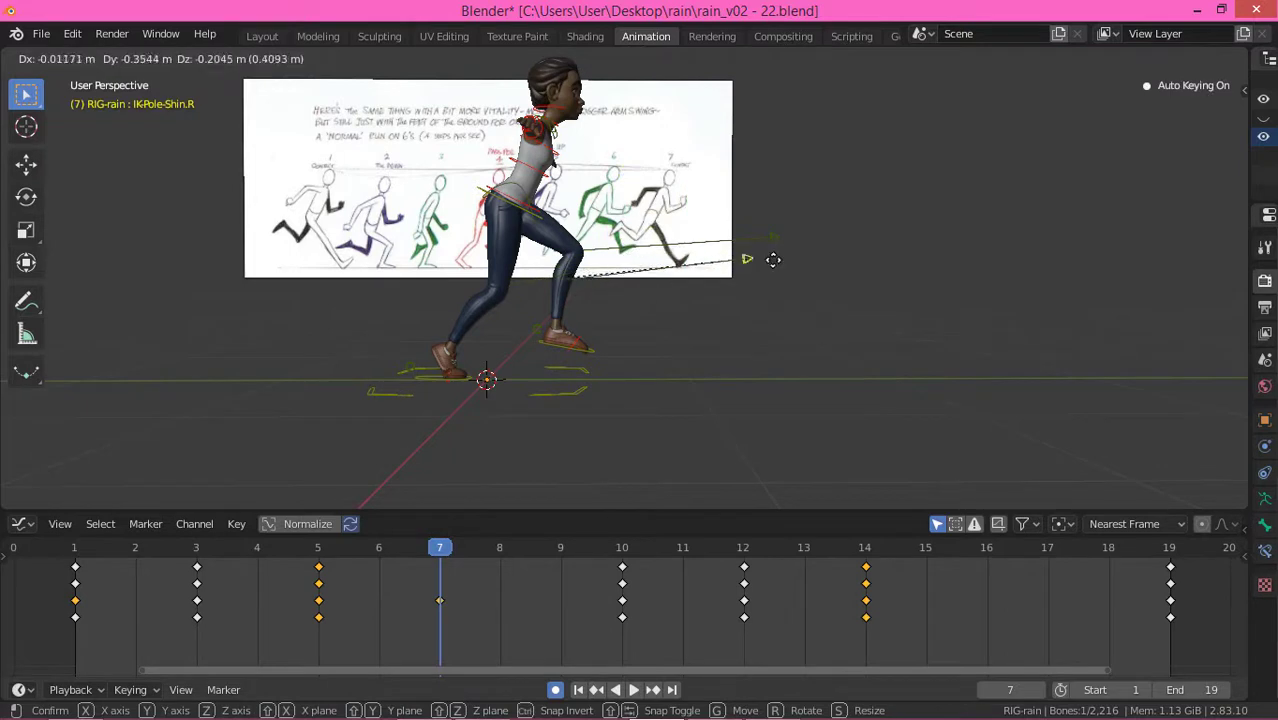
{"action": "left_click", "coordinate": [768, 261]}
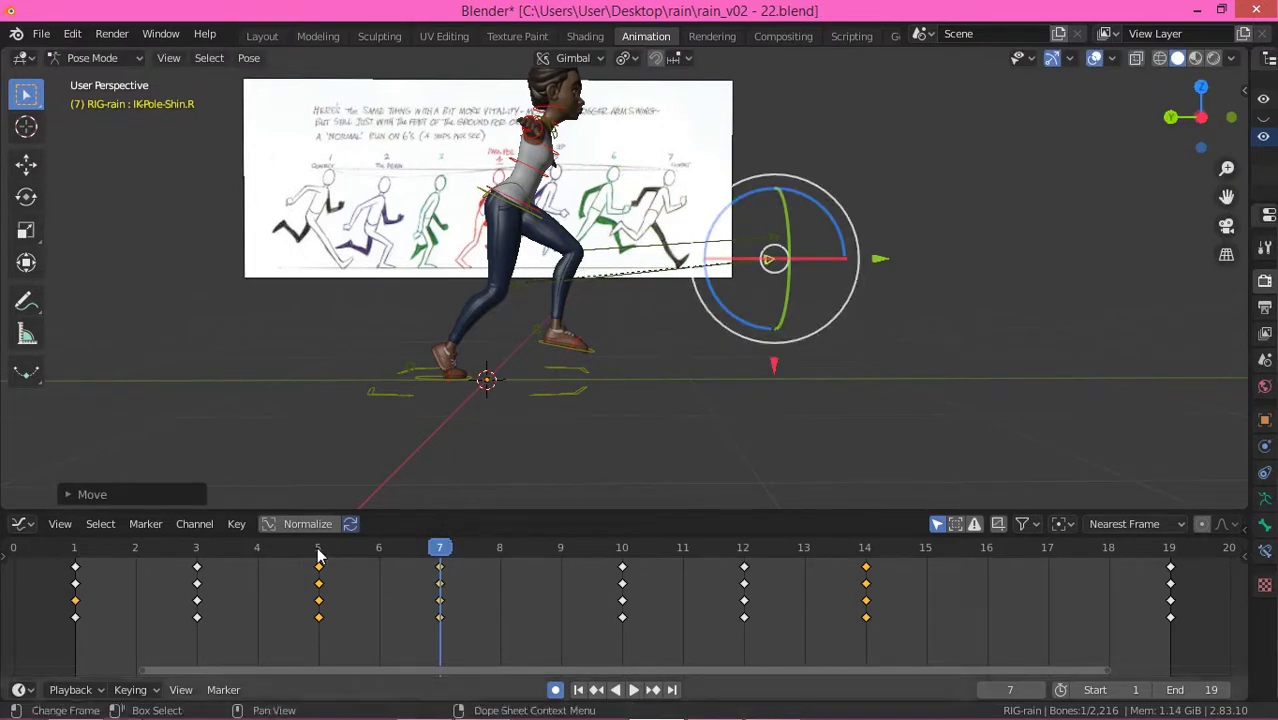
Step: Insert LocRot keyframes for all the rig's controls at frame 7 and play the cycle
{"action": "left_click_drag", "start_coordinate": [318, 557], "coordinate": [339, 580]}
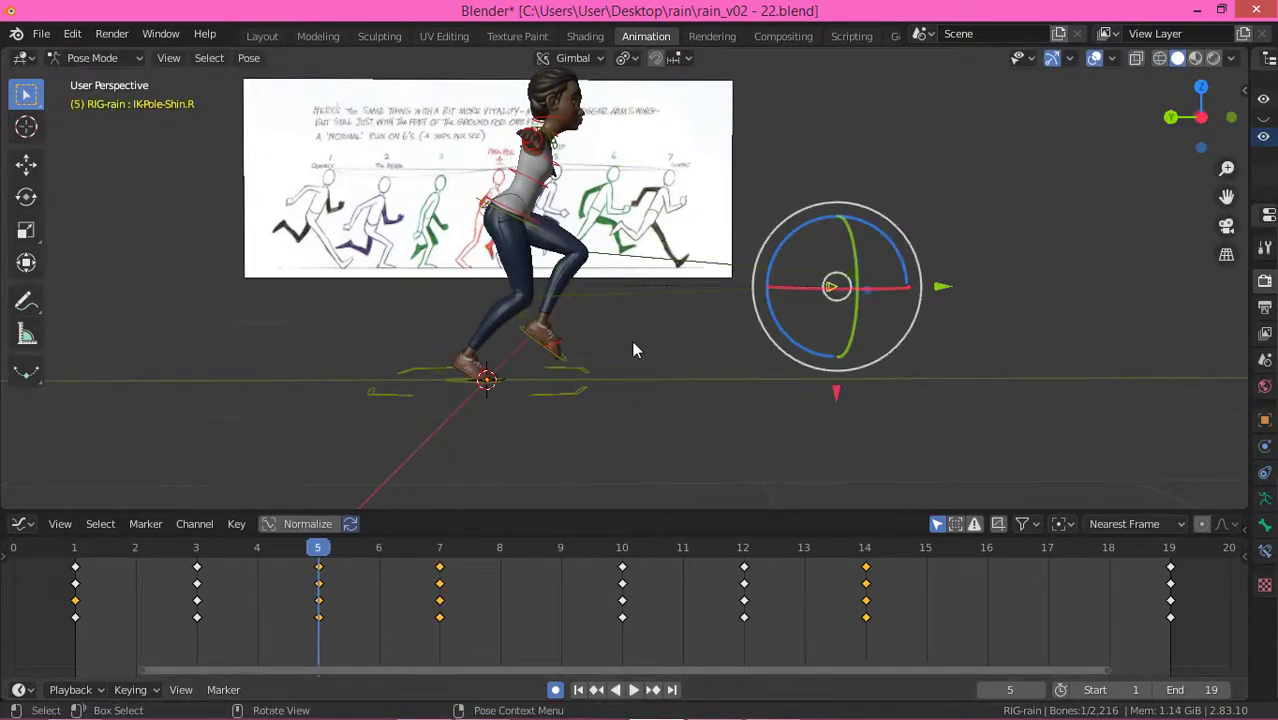
{"action": "key", "text": "a"}
{"action": "left_click", "coordinate": [446, 548]}
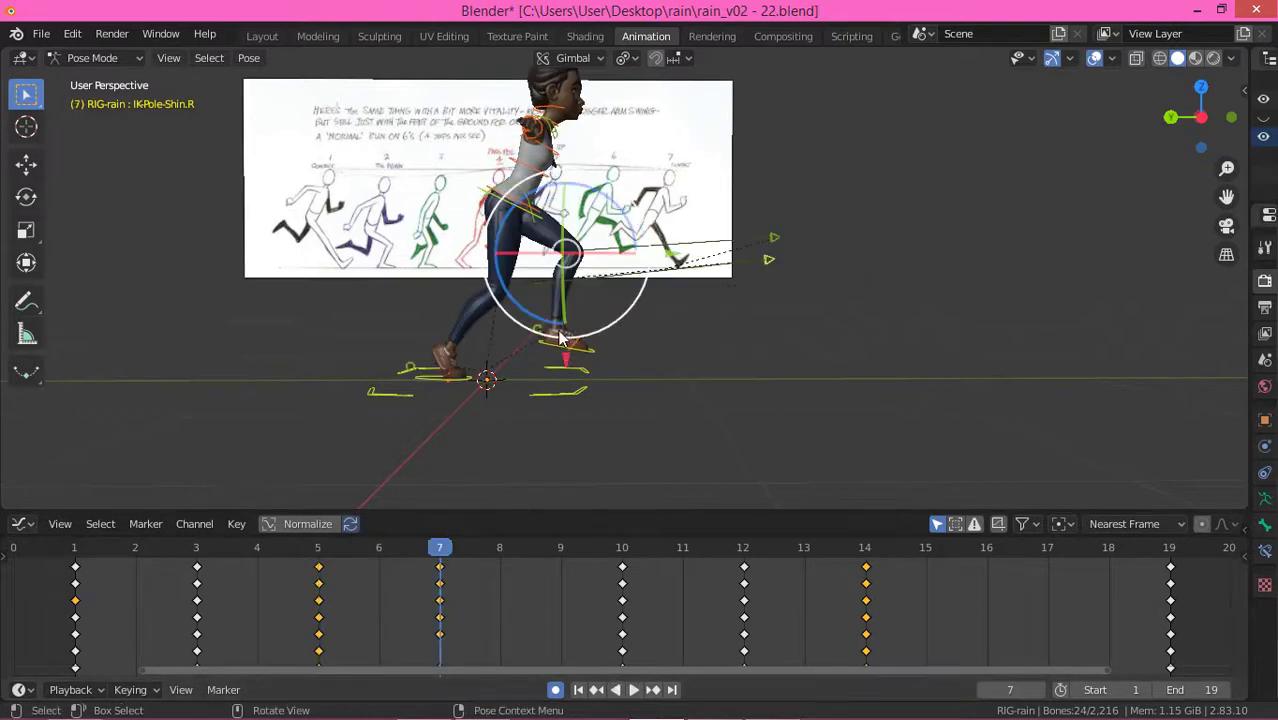
{"action": "key", "text": "i"}
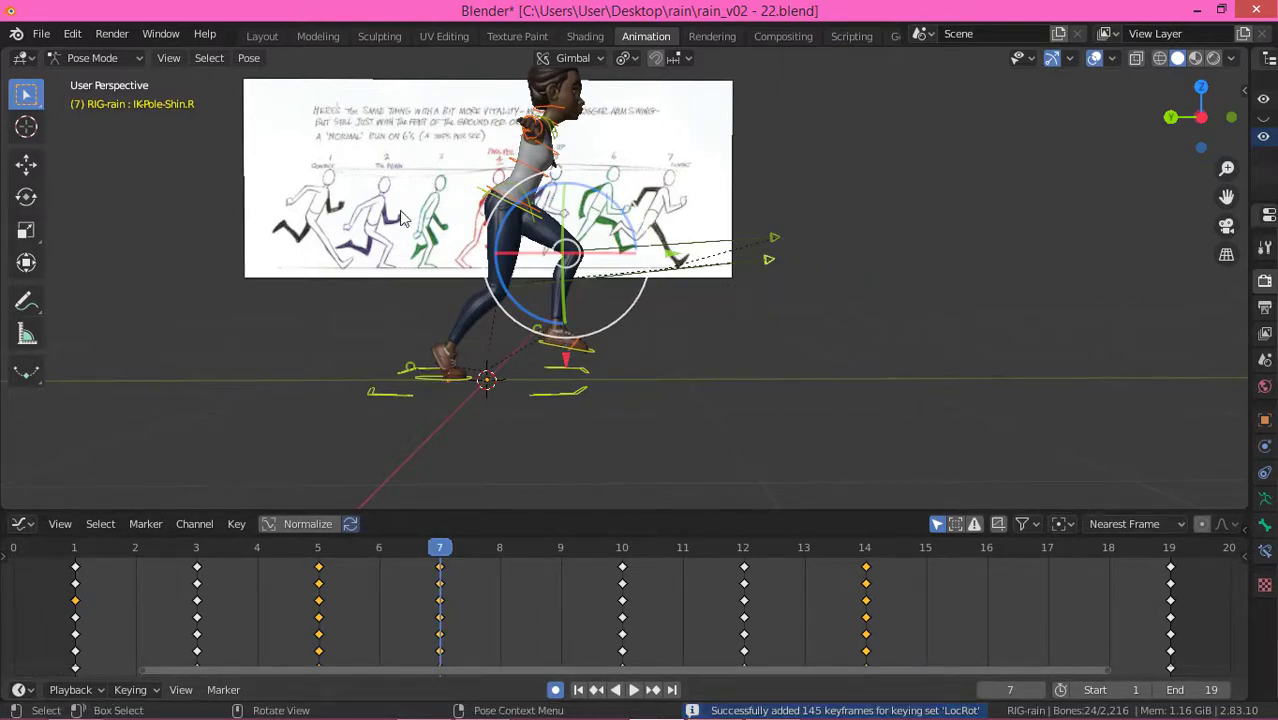
{"action": "key", "text": "space"}
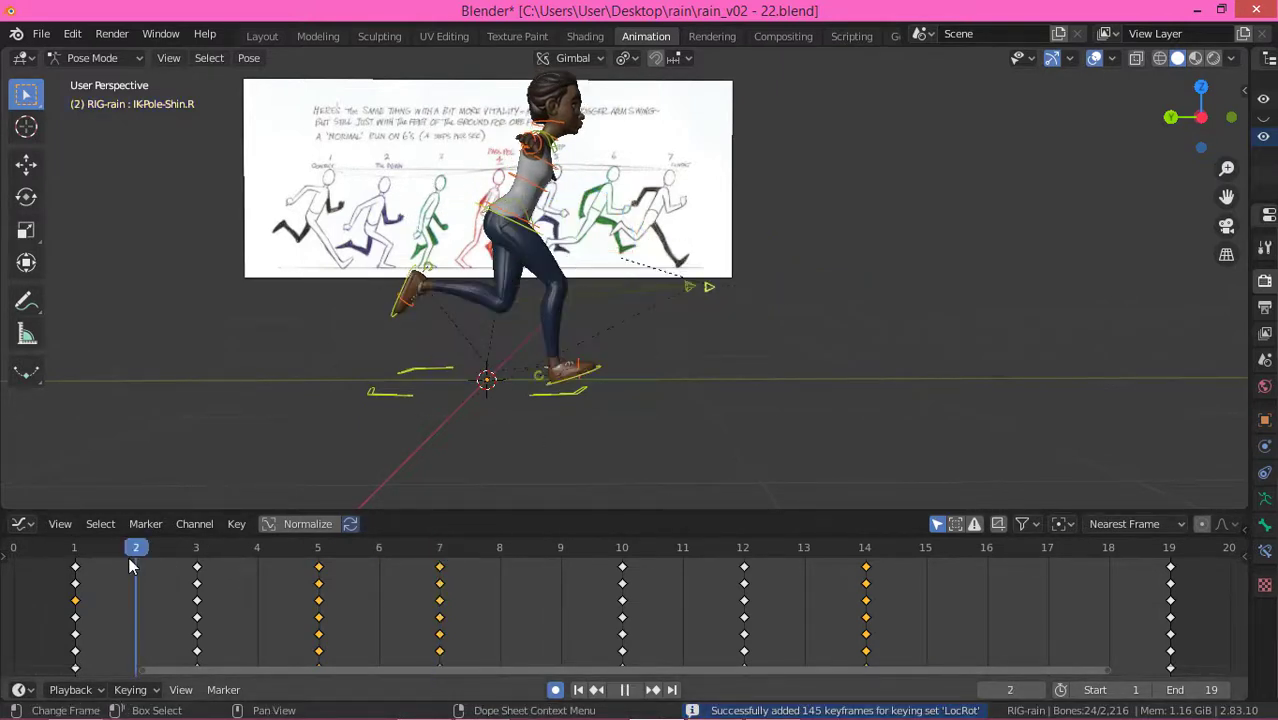
{"action": "key", "text": "space"}
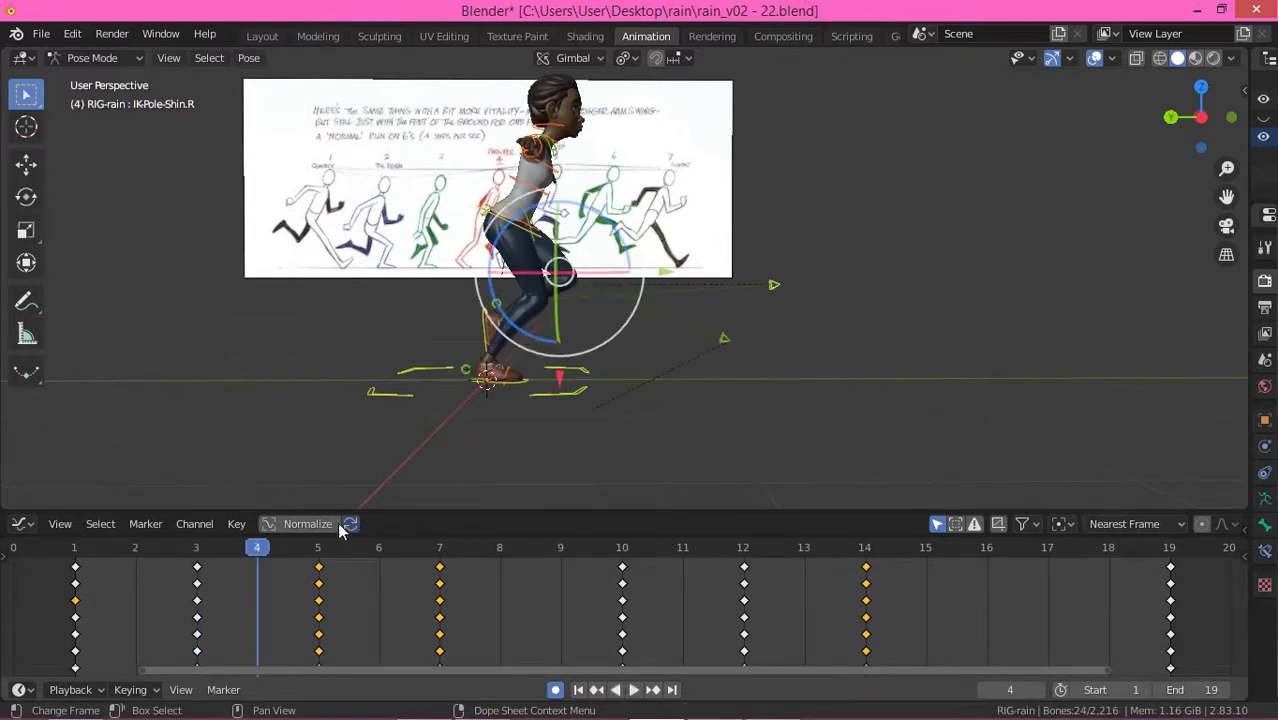
Step: At frame 4, move the left foot parent control back and up about 0.05 m and shift the left knee's IK pole up and forward
{"action": "left_click", "coordinate": [492, 318]}
{"action": "key", "text": "g"}
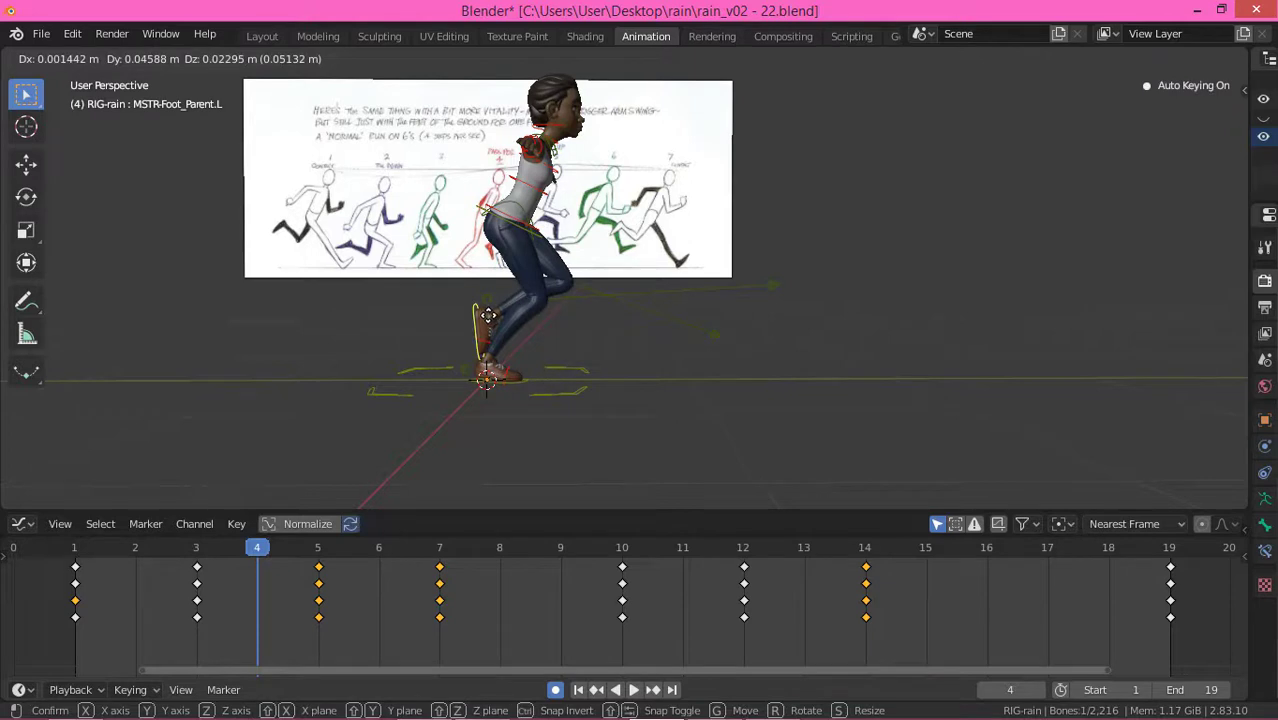
{"action": "left_click", "coordinate": [487, 316]}
{"action": "left_click", "coordinate": [718, 334]}
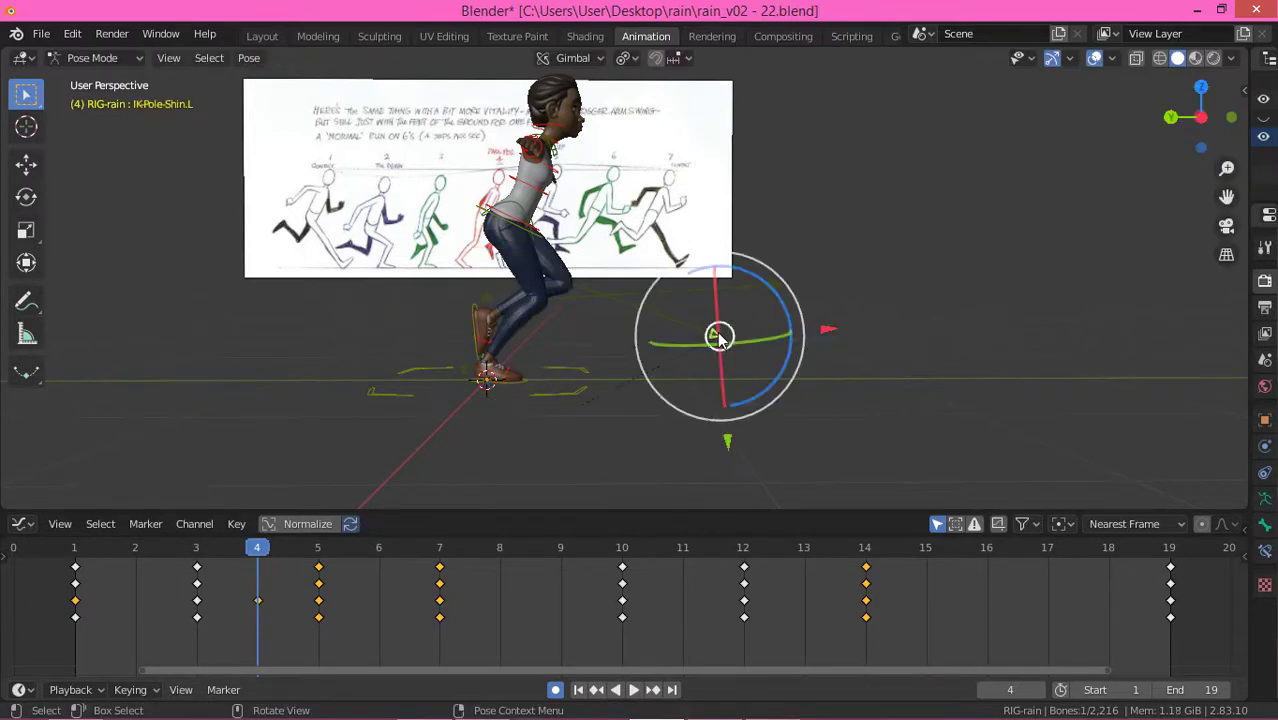
{"action": "key", "text": "g"}
{"action": "left_click", "coordinate": [752, 277]}
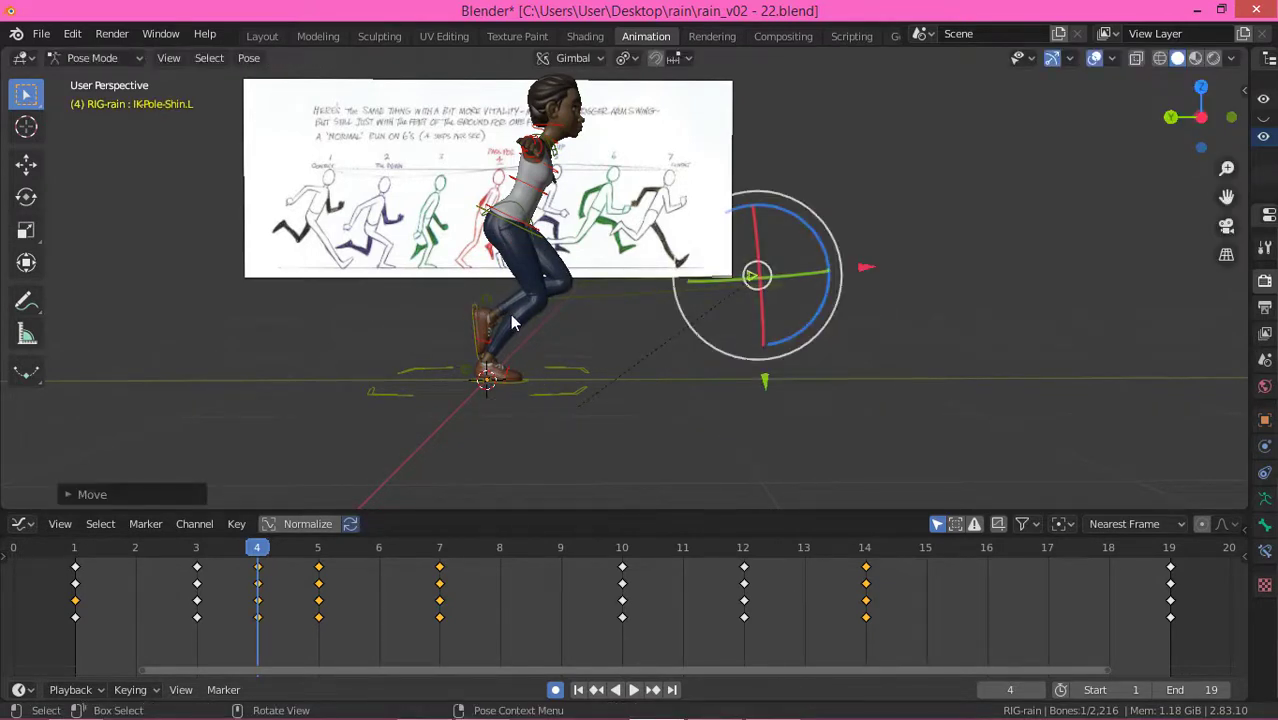
Step: Select the right foot roll control and play through frames 4 to 8 to check the right foot's push-off
{"action": "middle_click_drag", "start_coordinate": [466, 395], "coordinate": [599, 416]}
{"action": "left_click", "coordinate": [488, 378]}
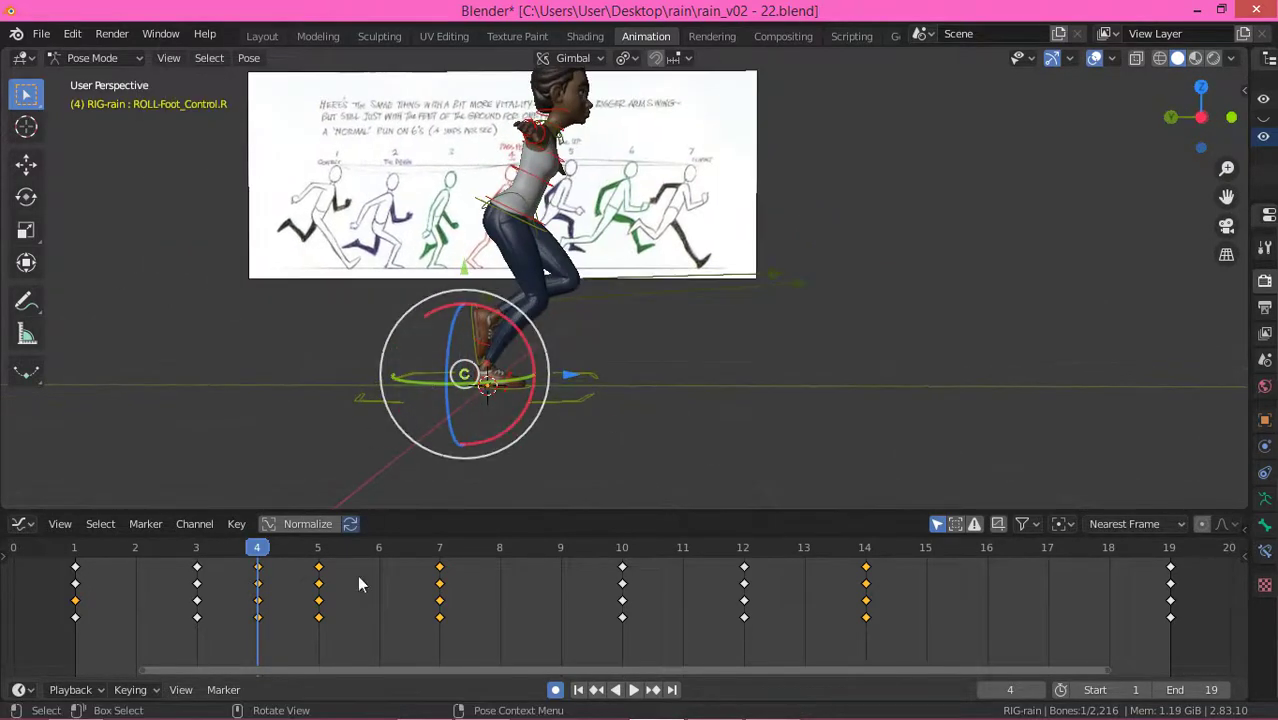
{"action": "left_click_drag", "start_coordinate": [296, 556], "coordinate": [335, 575]}
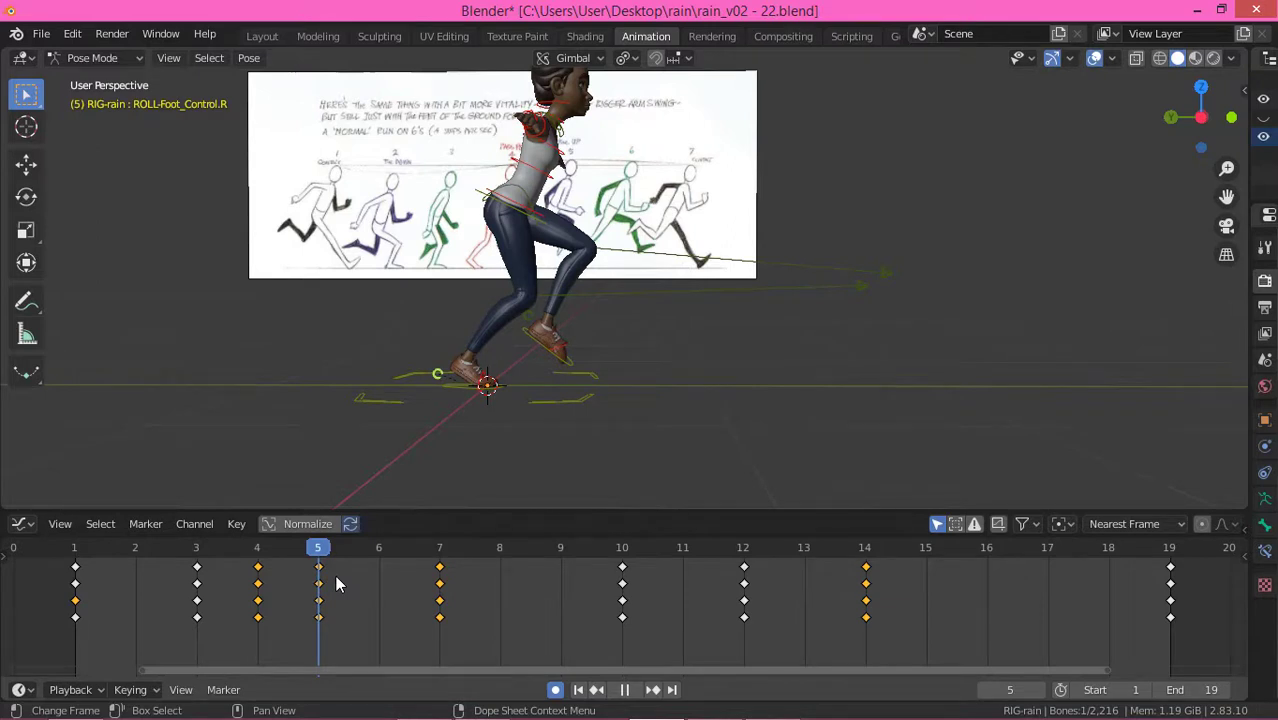
{"action": "left_click_drag", "start_coordinate": [335, 575], "coordinate": [335, 575]}
{"action": "middle_click_drag", "start_coordinate": [408, 398], "coordinate": [417, 413]}
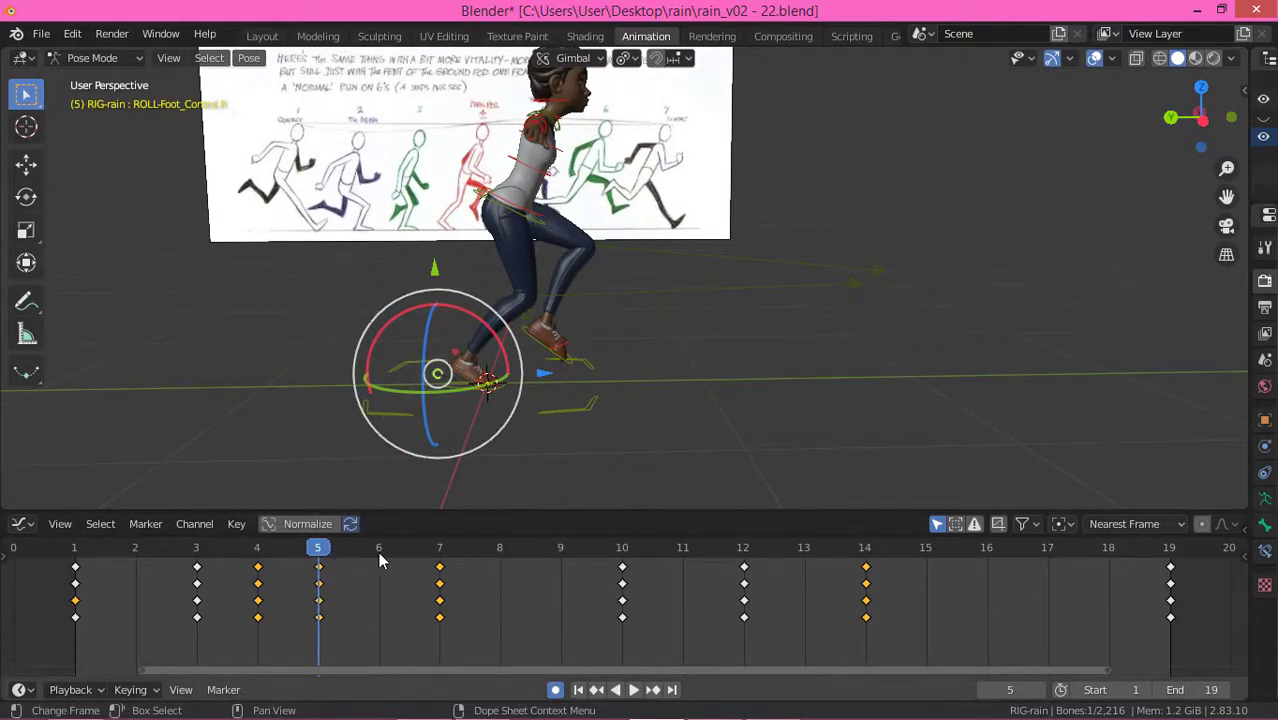
{"action": "left_click", "coordinate": [440, 547]}
{"action": "key", "text": "space"}
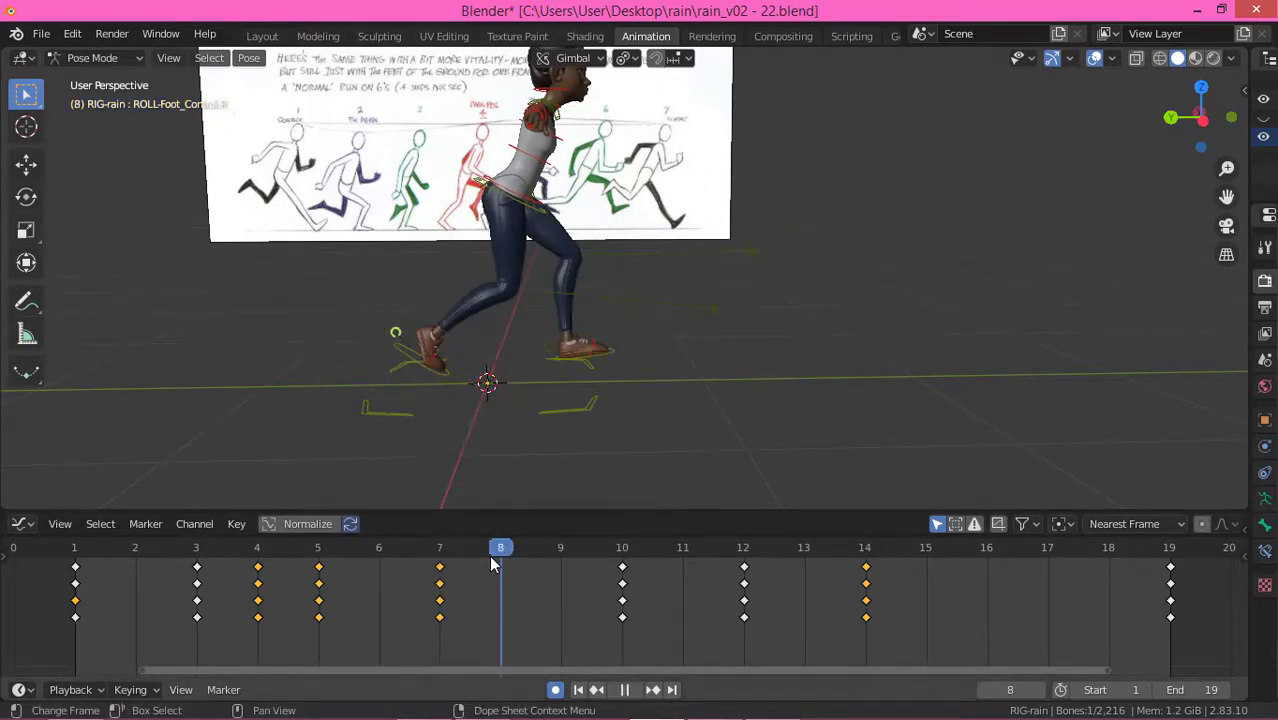
Step: At frame 8, rotate the right foot roll control back so the foot lies flat along its parent control
{"action": "mouse_move", "coordinate": [526, 558]}
{"action": "left_mouse_down"}
{"action": "mouse_move", "coordinate": [554, 557]}
{"action": "mouse_move", "coordinate": [501, 562]}
{"action": "left_mouse_up"}
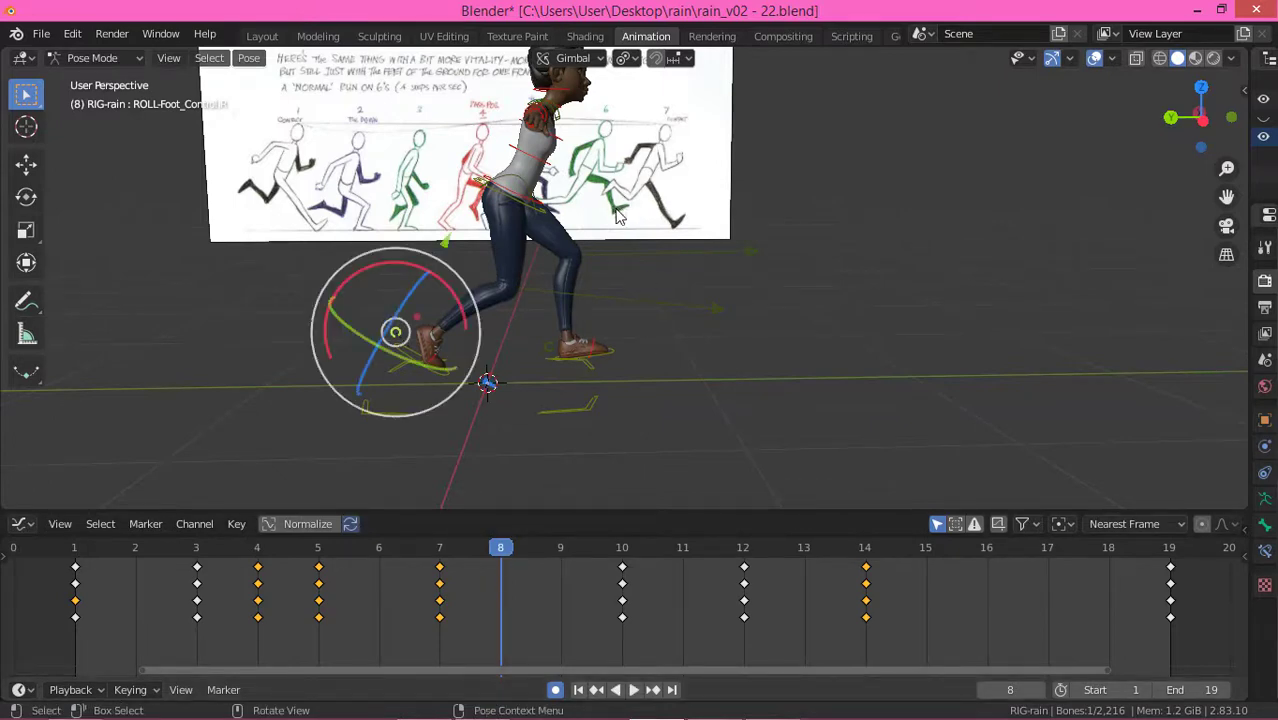
{"action": "middle_click_drag", "start_coordinate": [613, 308], "coordinate": [617, 253]}
{"action": "middle_click_drag", "start_coordinate": [406, 325], "coordinate": [404, 345]}
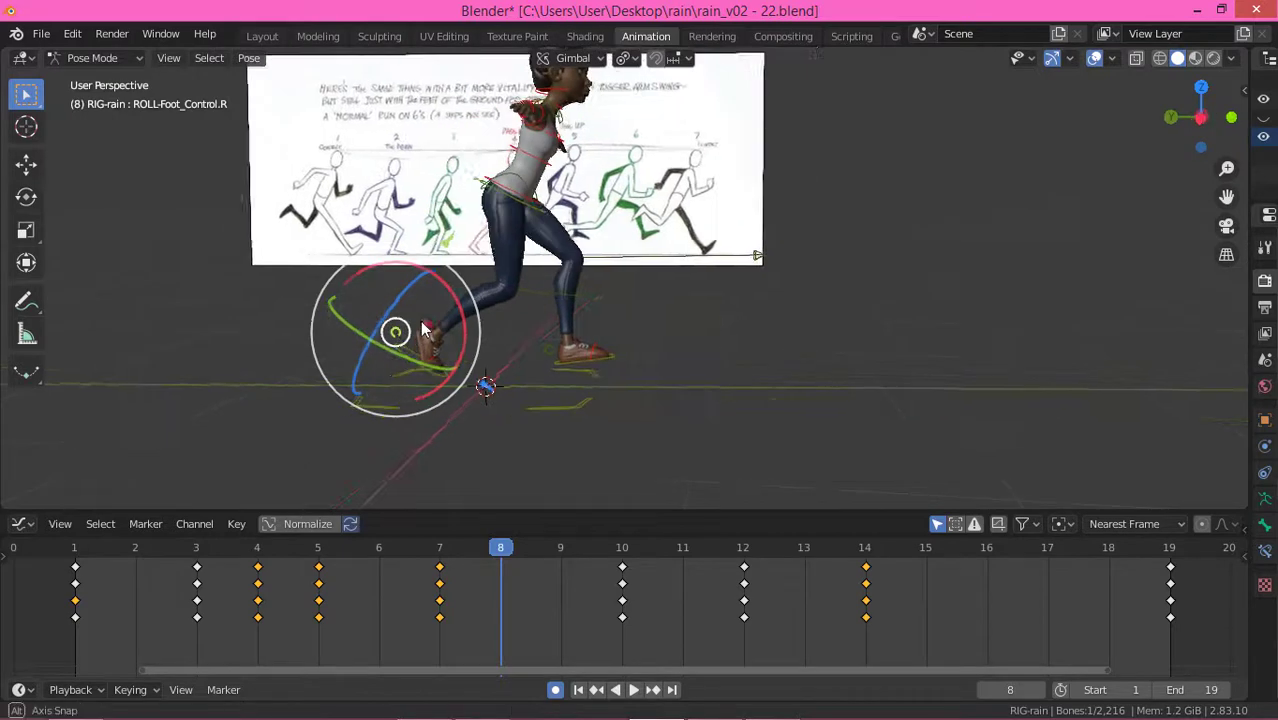
{"action": "left_click", "coordinate": [407, 362]}
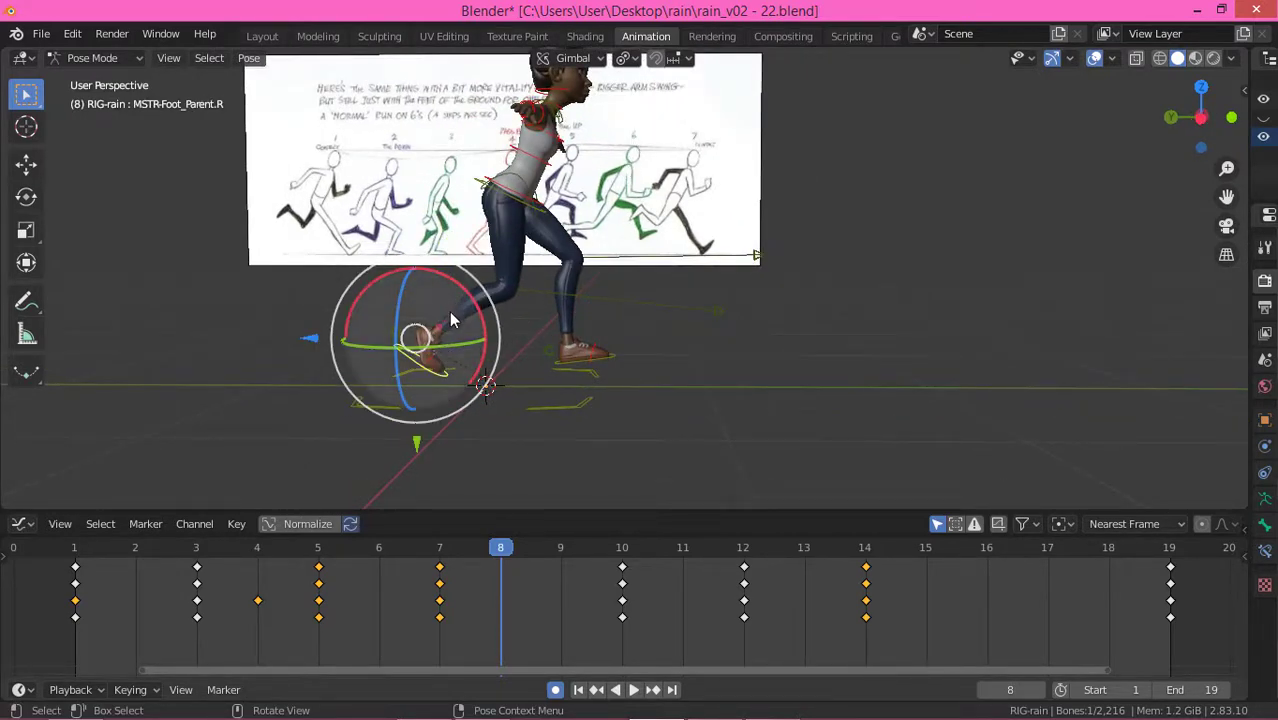
{"action": "mouse_move", "coordinate": [565, 310]}
{"action": "middle_mouse_down"}
{"action": "mouse_move", "coordinate": [548, 317]}
{"action": "mouse_move", "coordinate": [559, 320]}
{"action": "middle_mouse_up"}
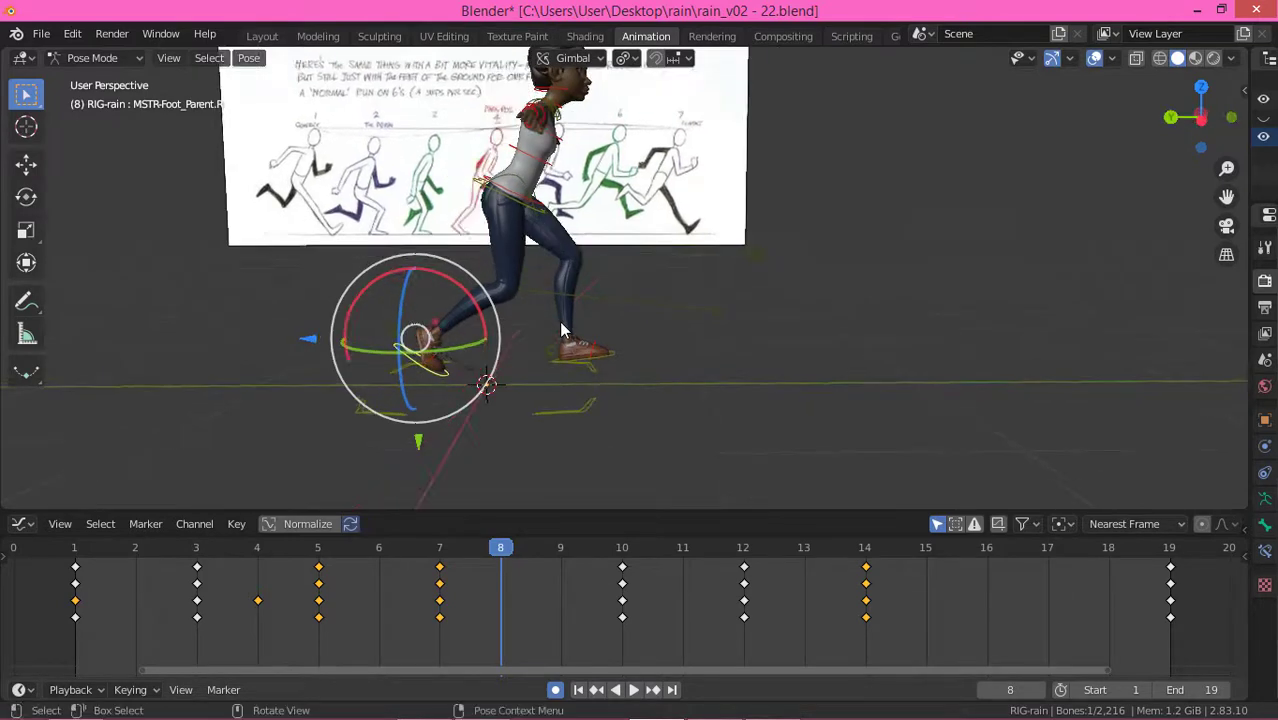
{"action": "left_click", "coordinate": [394, 333]}
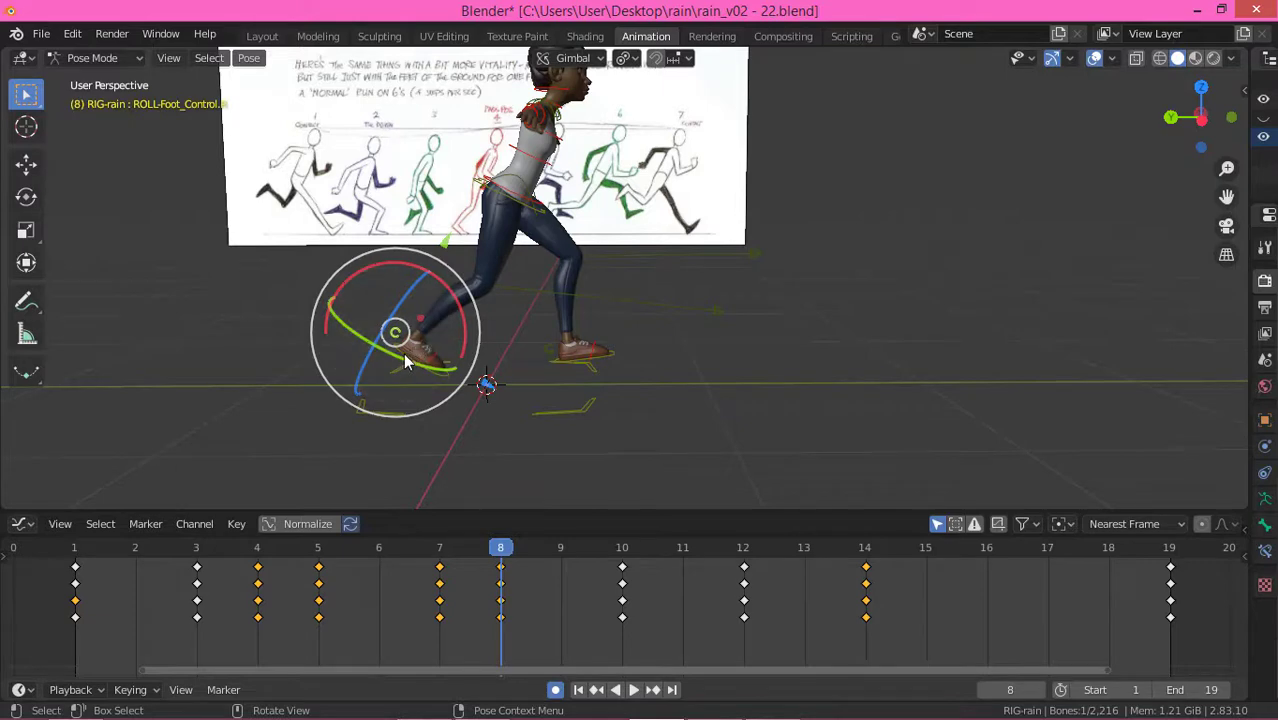
Step: Rotate the right foot parent control at frame 8 so the toes point nearly straight down
{"action": "left_click", "coordinate": [427, 366]}
{"action": "middle_click_drag", "start_coordinate": [427, 366], "coordinate": [422, 352]}
{"action": "key", "text": "r"}
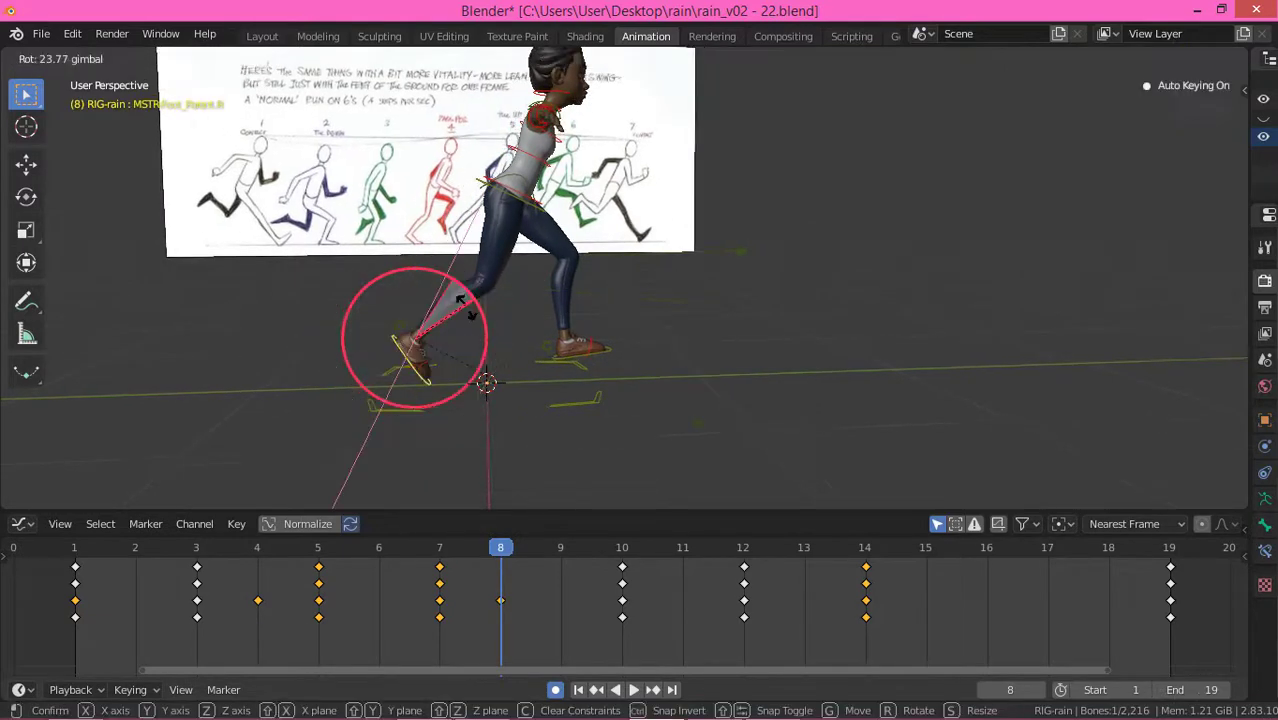
{"action": "left_click", "coordinate": [470, 325]}
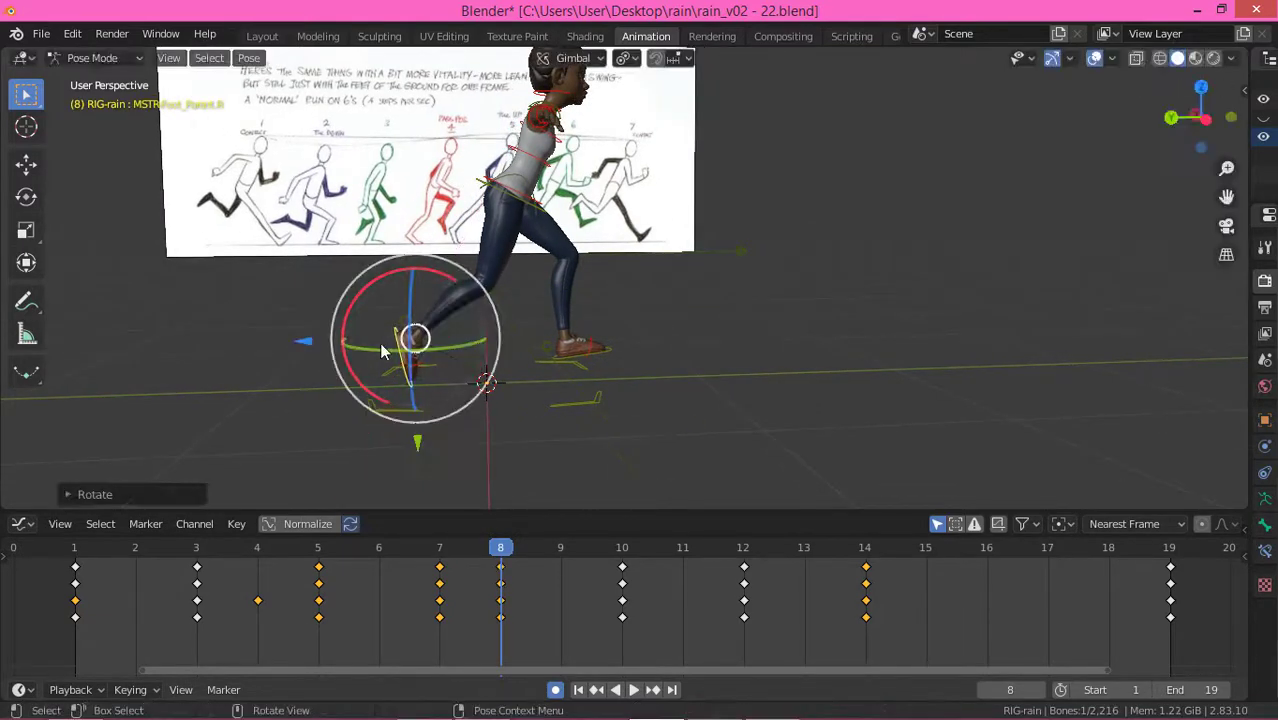
Step: Move the right foot parent control back and up at frame 8 to trail behind the body, and select the right toe control
{"action": "key", "text": "g"}
{"action": "left_click", "coordinate": [330, 338]}
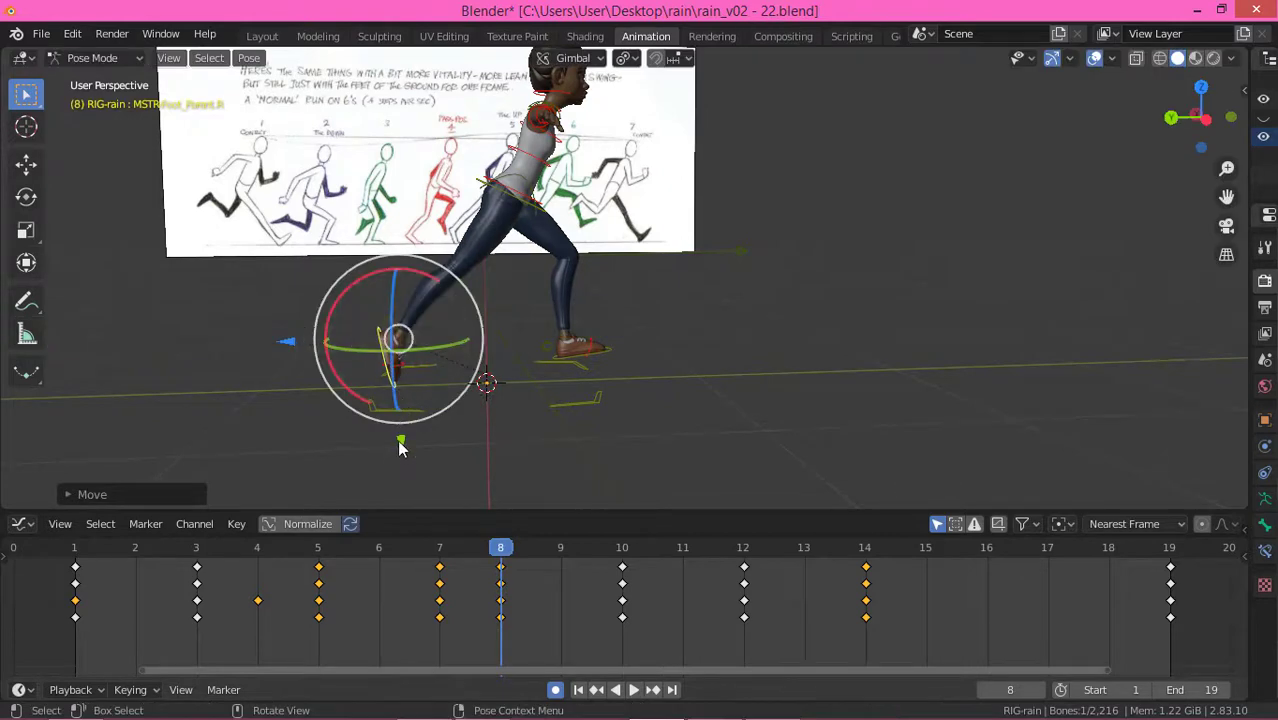
{"action": "key", "text": "g"}
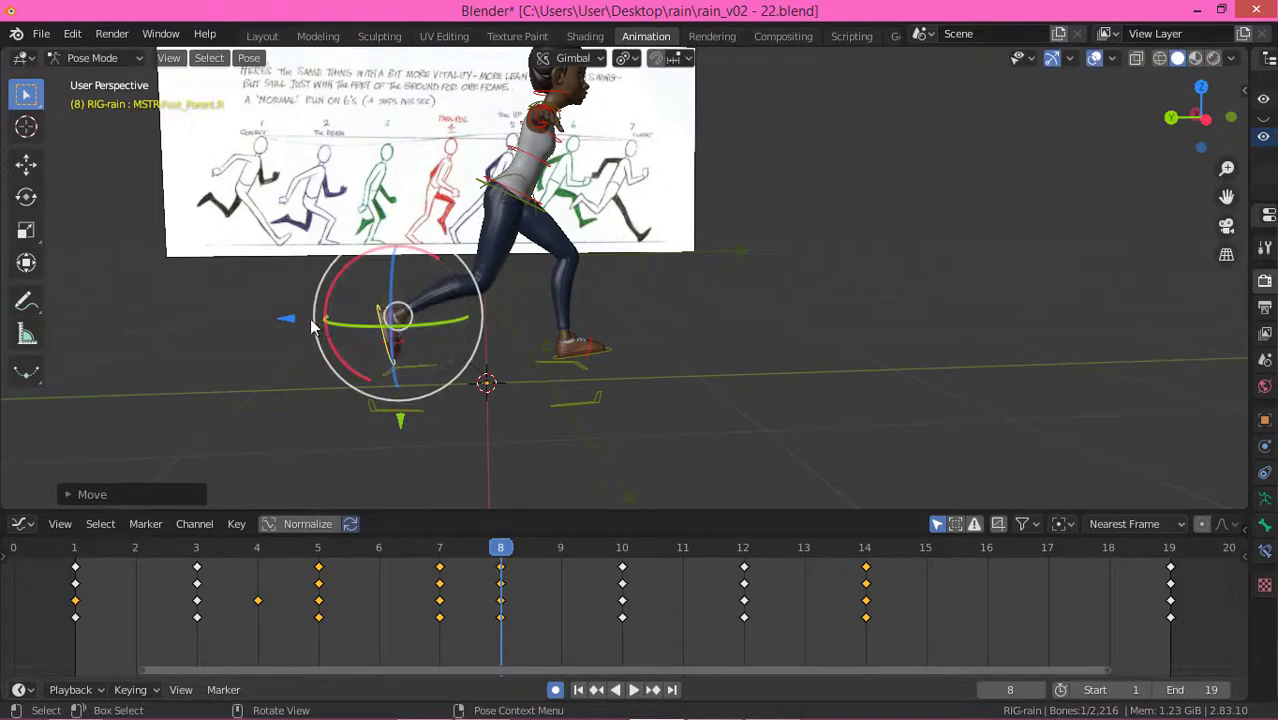
{"action": "key", "text": "g"}
{"action": "key", "text": "z"}
{"action": "left_click", "coordinate": [259, 311]}
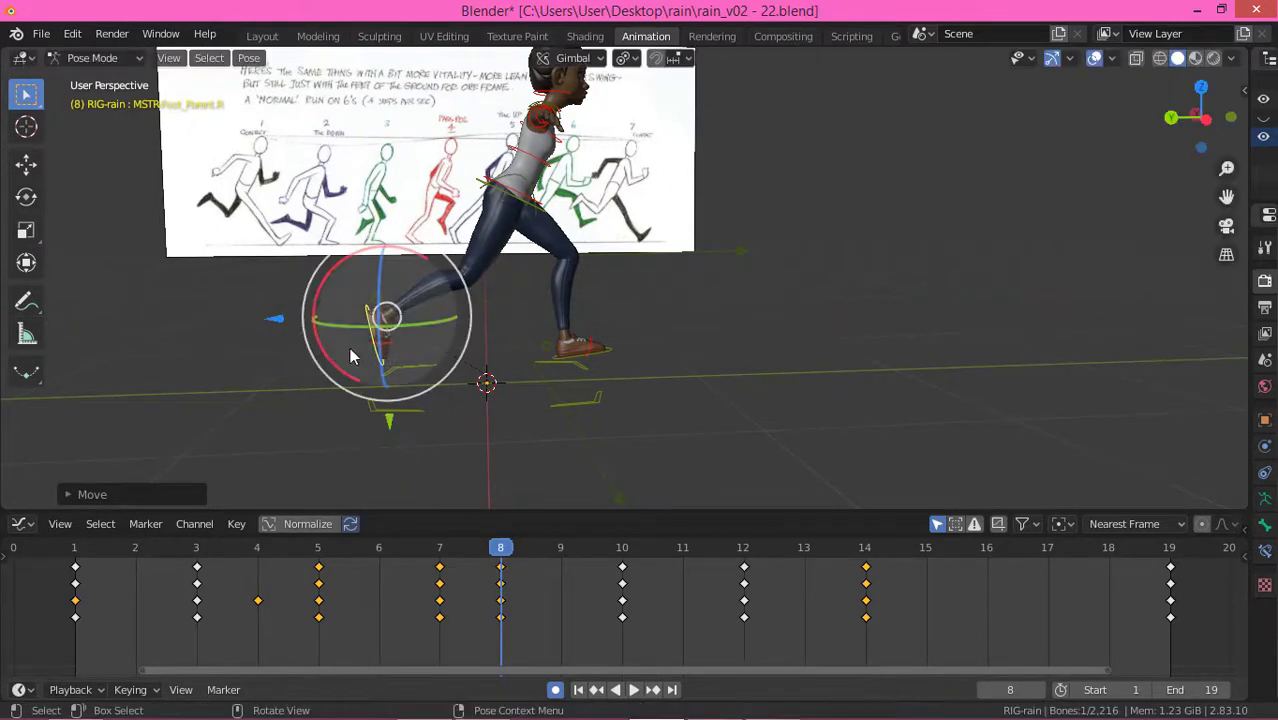
{"action": "left_click", "coordinate": [391, 345]}
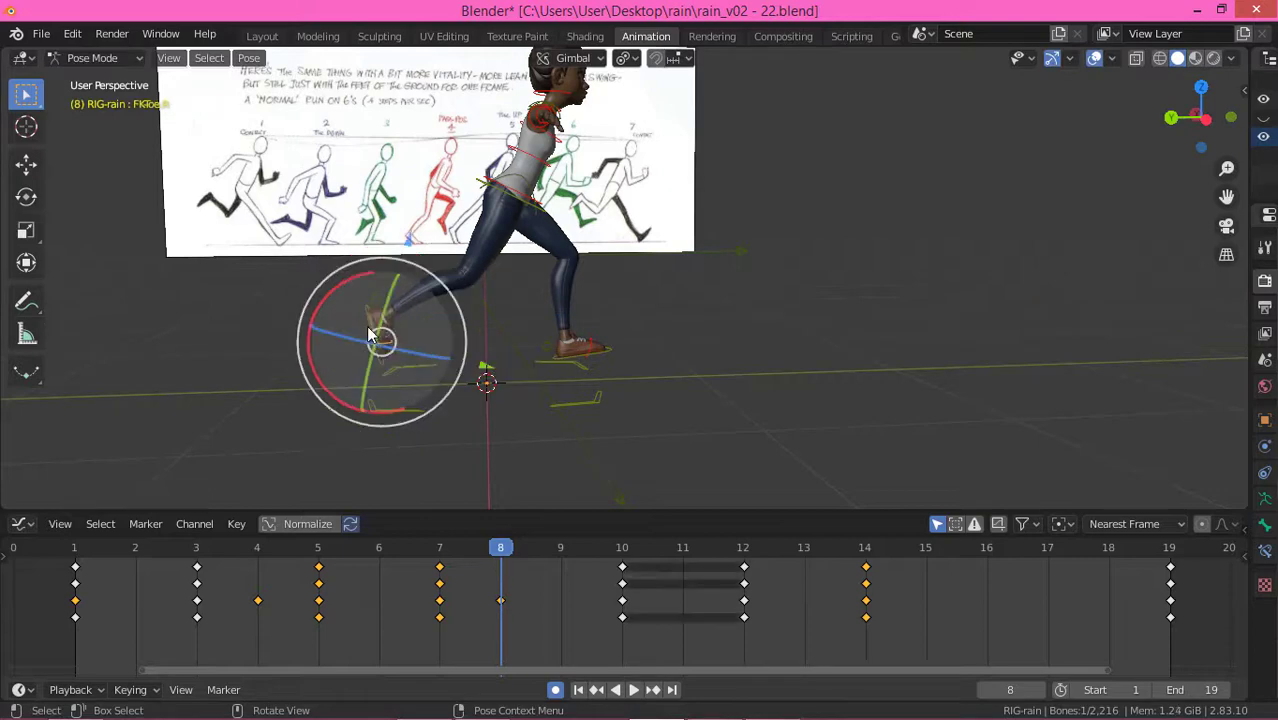
Step: At frame 8, rotate the right toe control and move the right knee pole target up and forward in front of the body
{"action": "key", "text": "r"}
{"action": "left_click", "coordinate": [311, 320]}
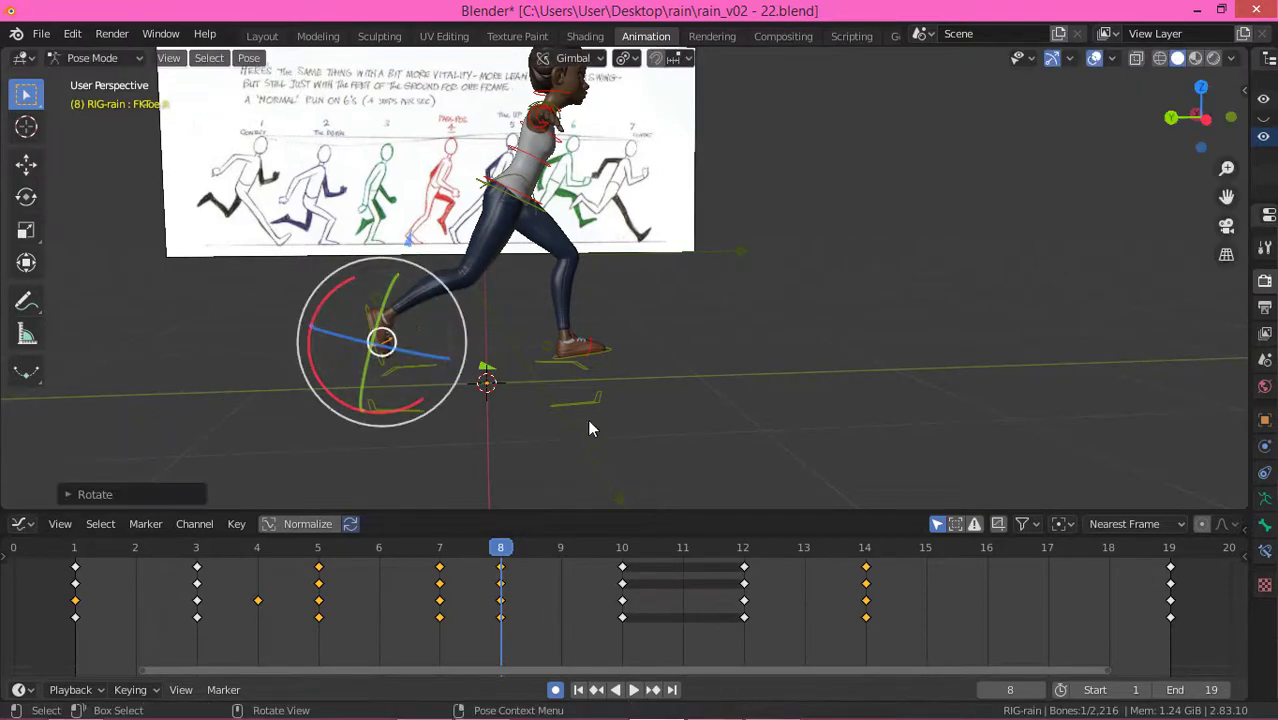
{"action": "left_click", "coordinate": [619, 494]}
{"action": "key", "text": "g"}
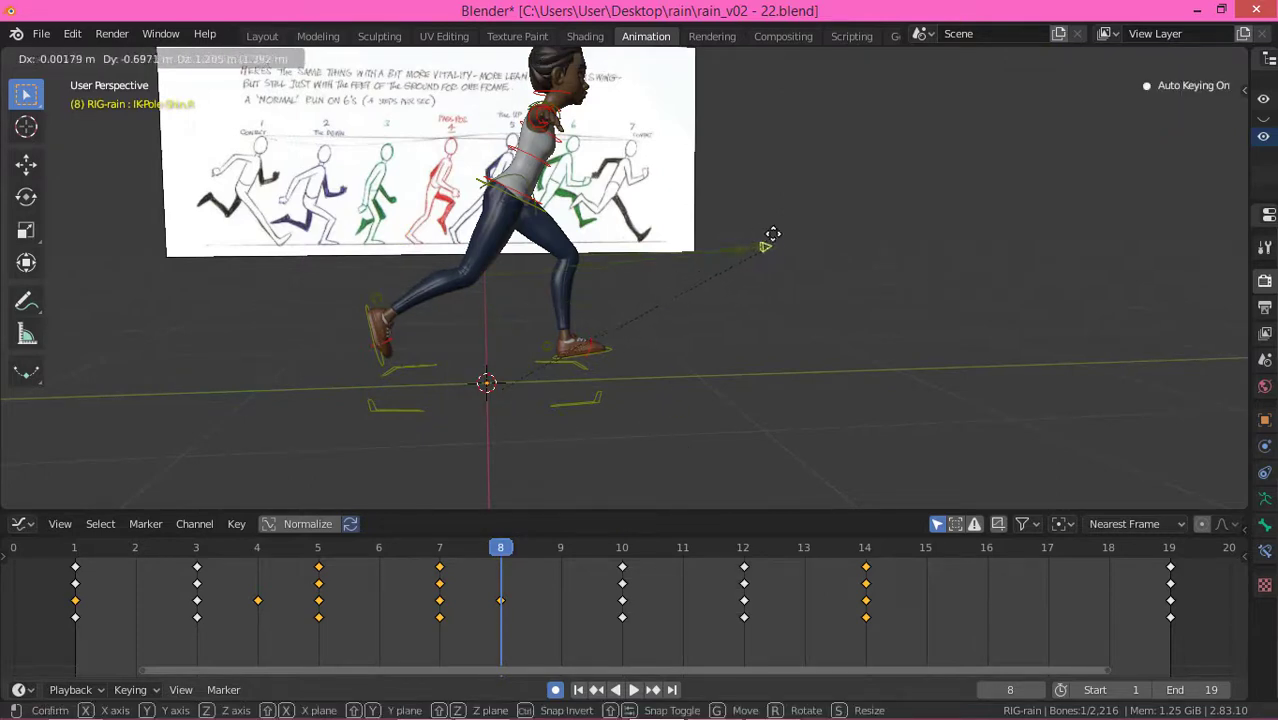
{"action": "left_click", "coordinate": [781, 240]}
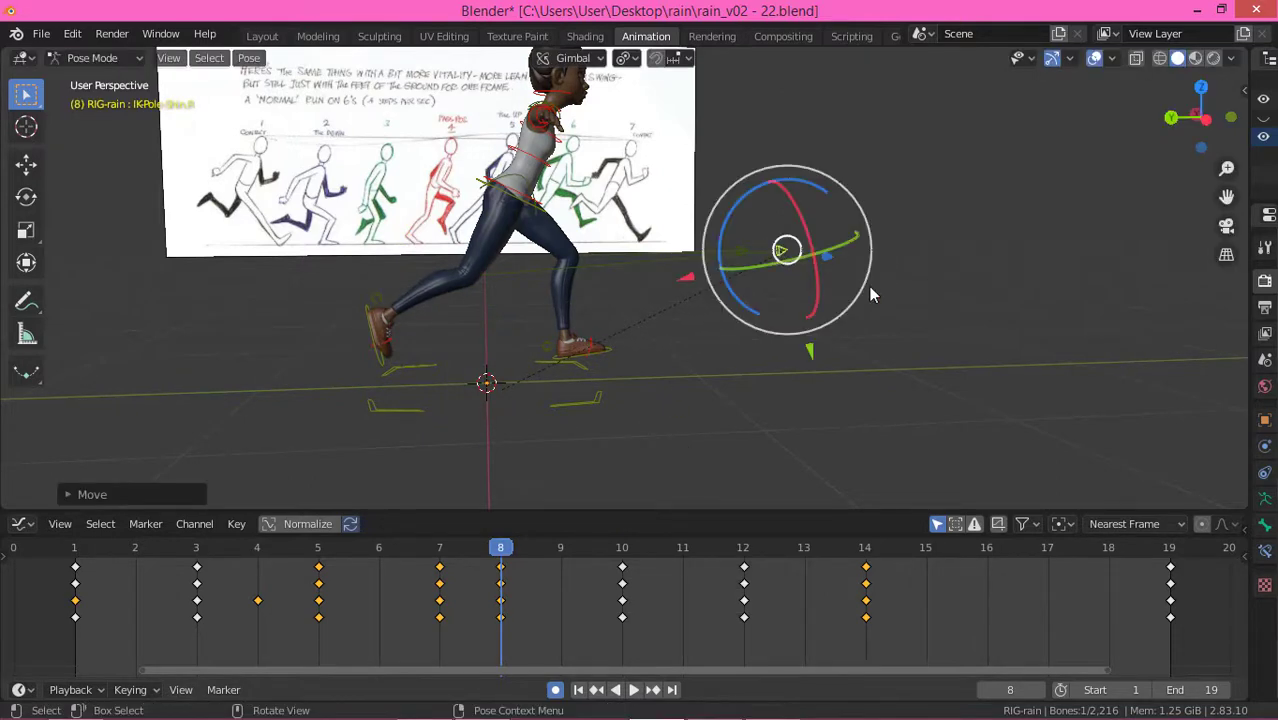
{"action": "middle_click_drag", "start_coordinate": [869, 286], "coordinate": [754, 295]}
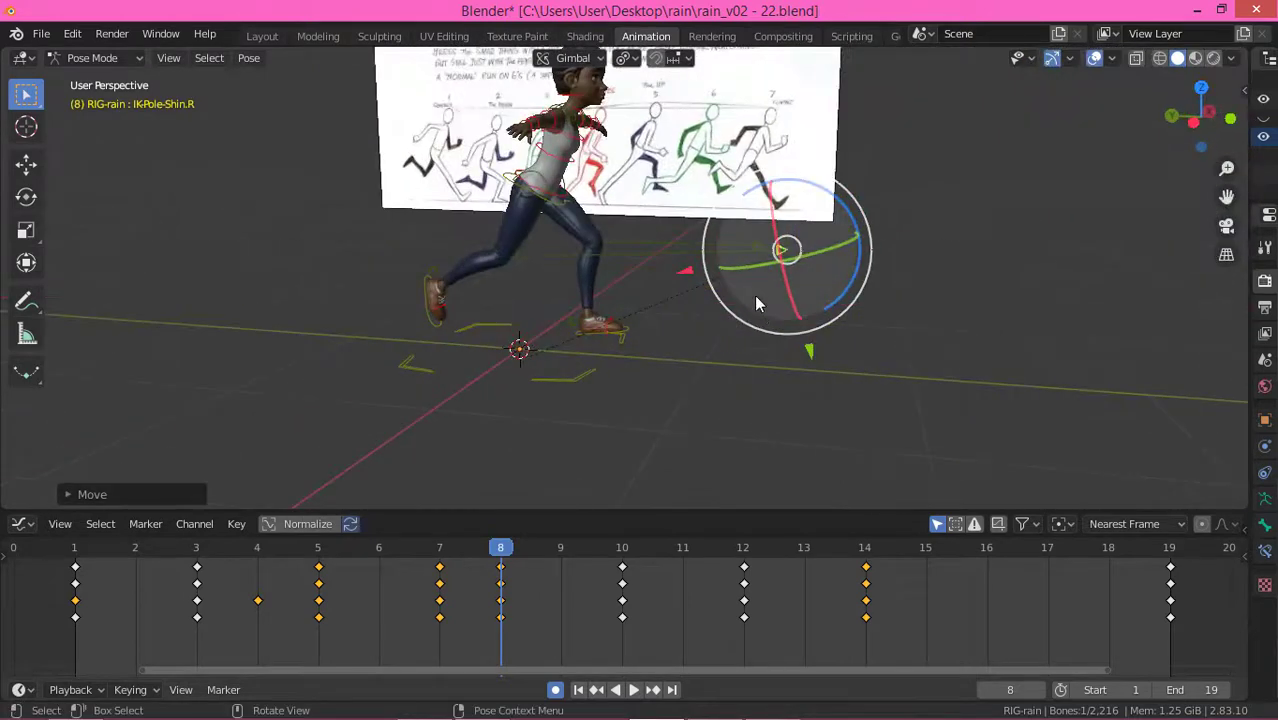
{"action": "middle_click_drag", "start_coordinate": [509, 305], "coordinate": [543, 290]}
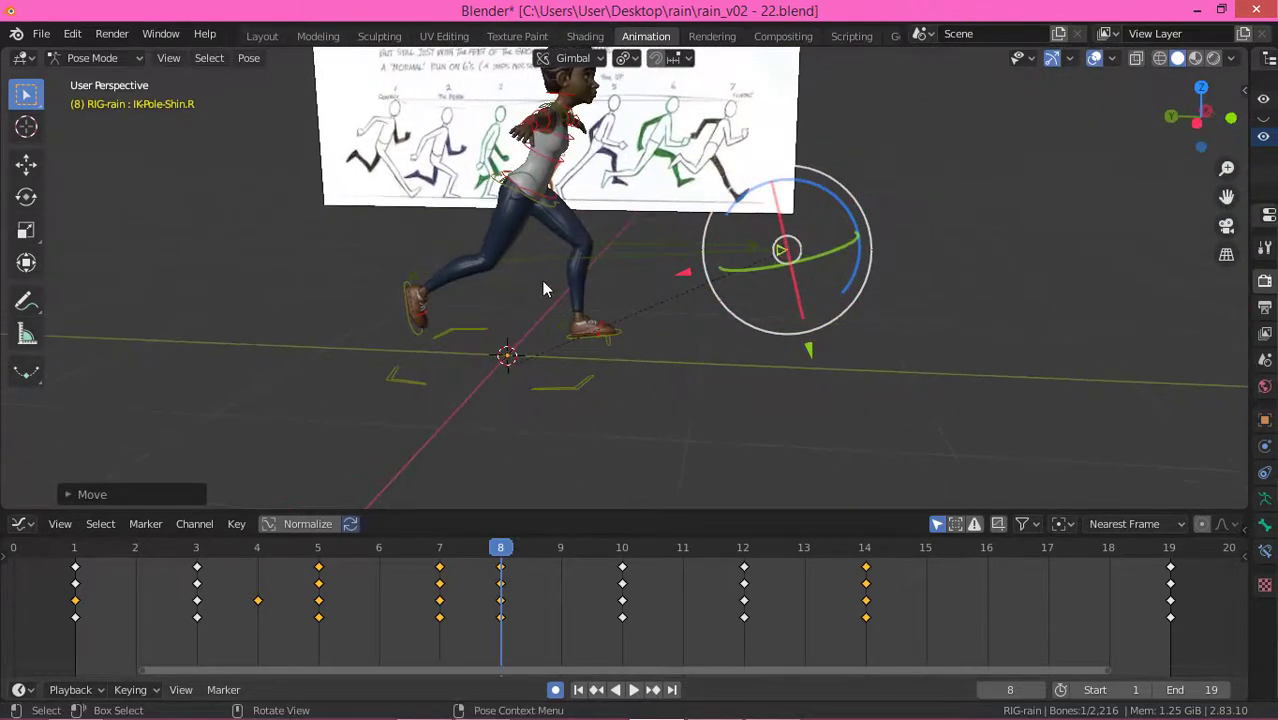
Step: At frame 8, move the left foot parent control forward about 0.1 m to lengthen the airborne stride
{"action": "left_click", "coordinate": [526, 197]}
{"action": "middle_click_drag", "start_coordinate": [526, 197], "coordinate": [522, 85]}
{"action": "left_click_drag", "start_coordinate": [522, 85], "coordinate": [525, 84]}
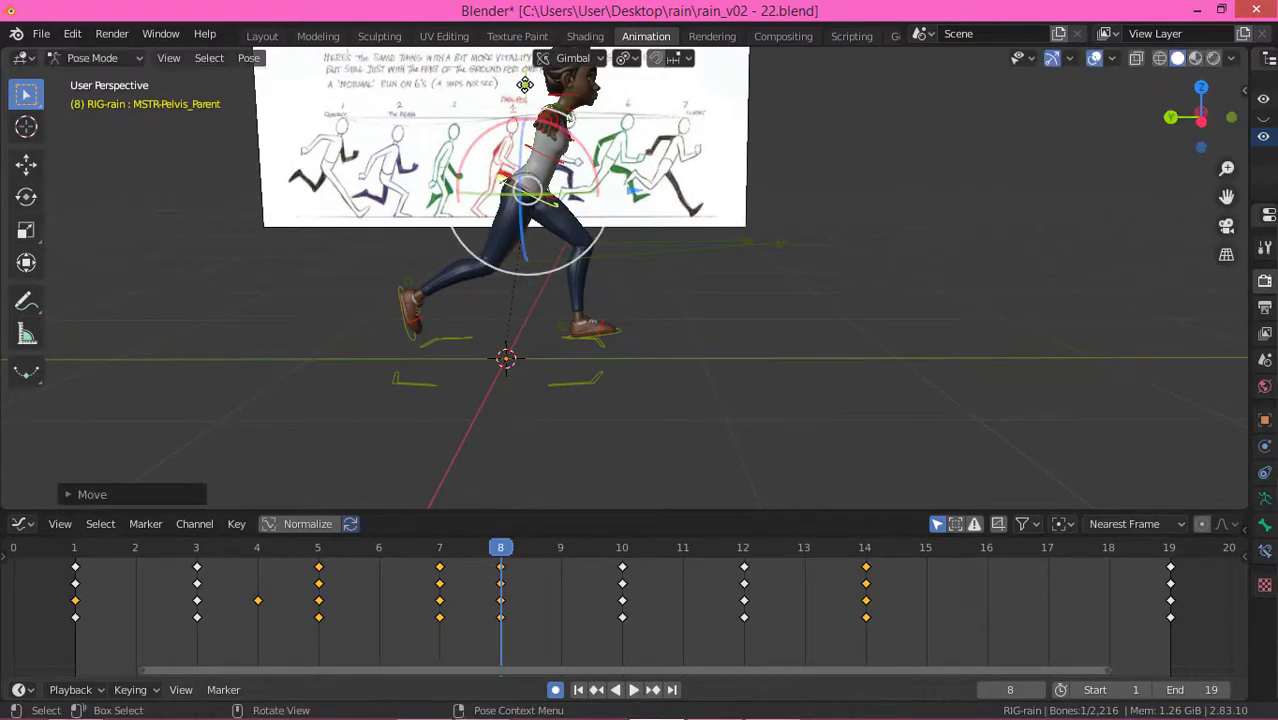
{"action": "left_click", "coordinate": [621, 318]}
{"action": "middle_click_drag", "start_coordinate": [621, 318], "coordinate": [511, 340]}
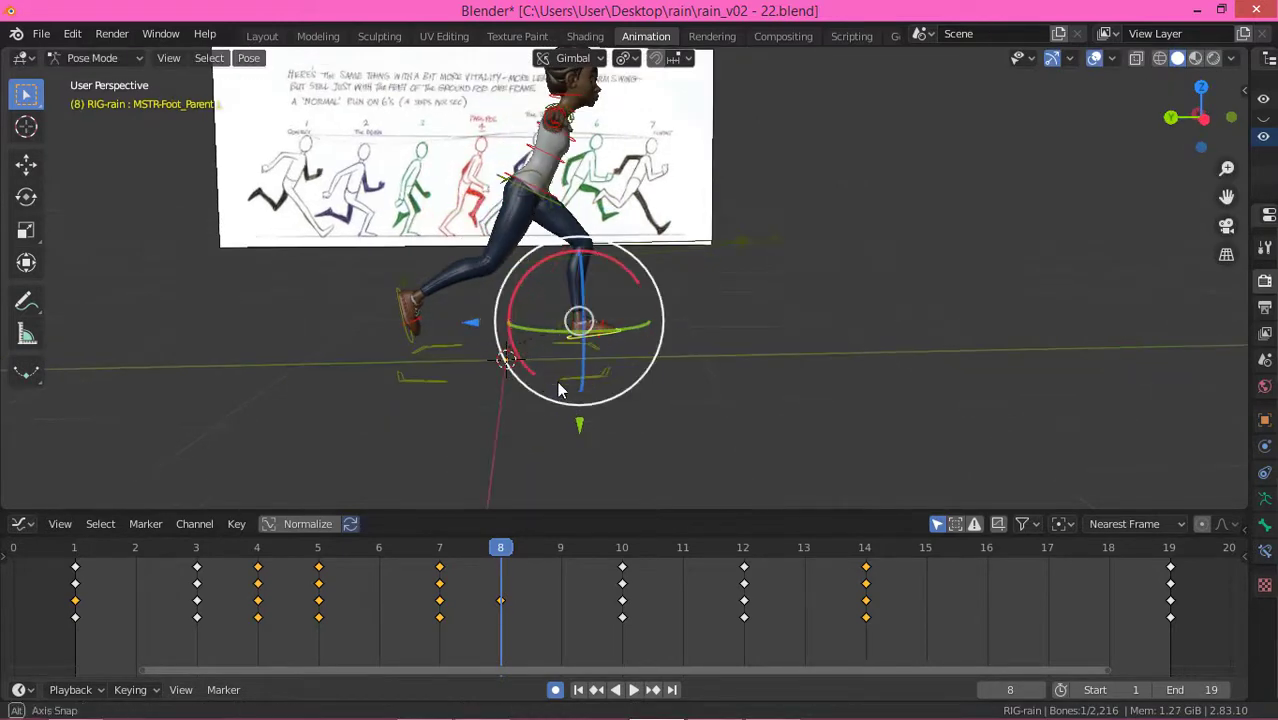
{"action": "key", "text": "g"}
{"action": "key", "text": "z"}
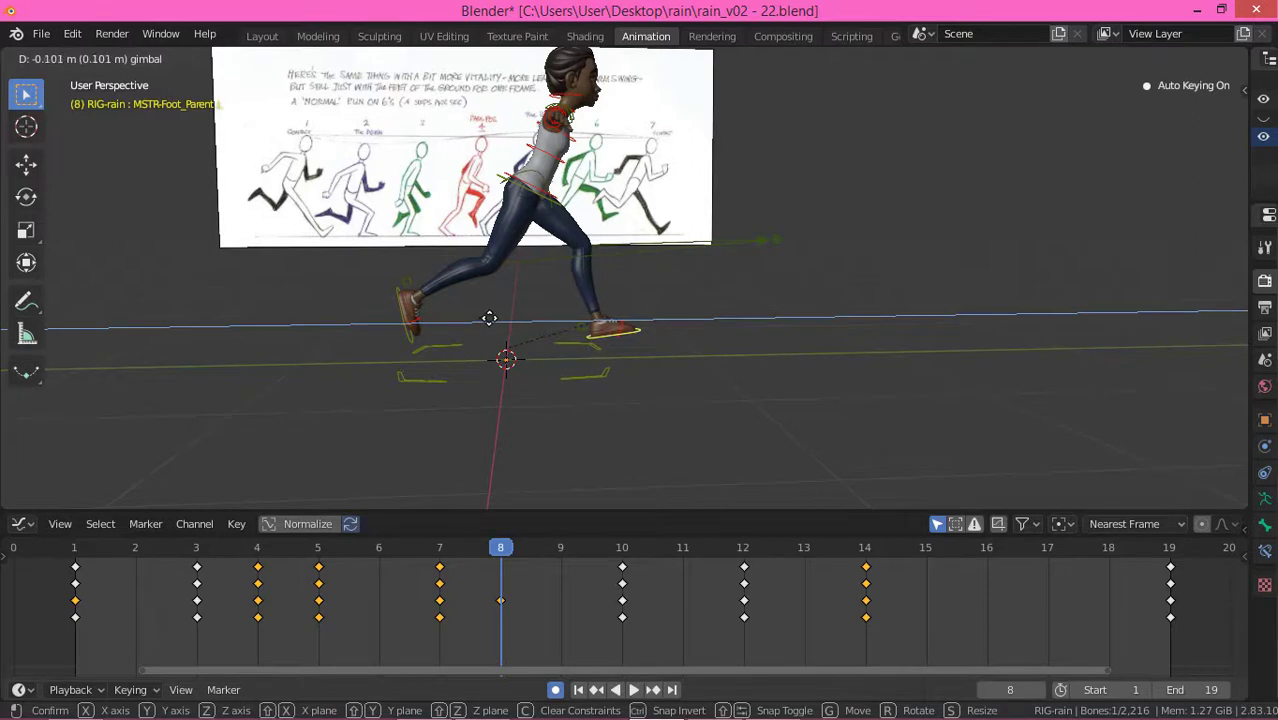
{"action": "left_click", "coordinate": [491, 319]}
Step: Compare frames 8 and 10, and insert location and rotation keyframes on all the rig controls at frame 8
{"action": "key", "text": "space"}
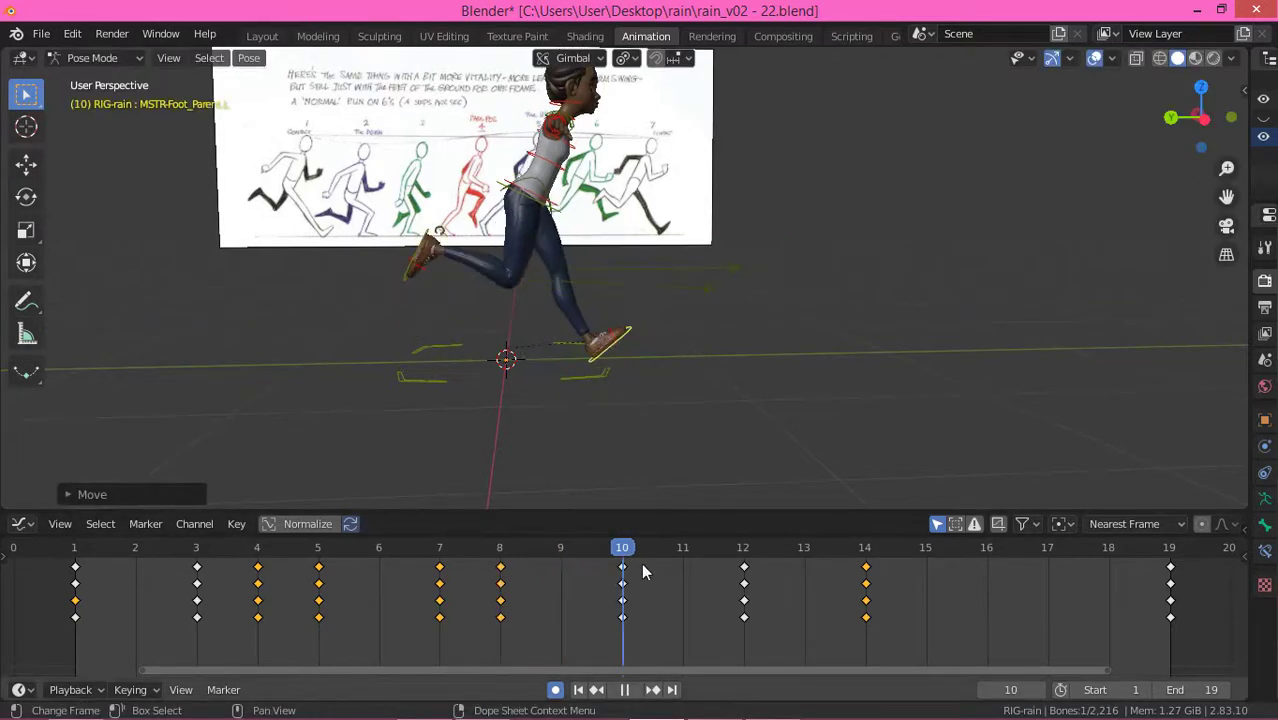
{"action": "key", "text": "Escape"}
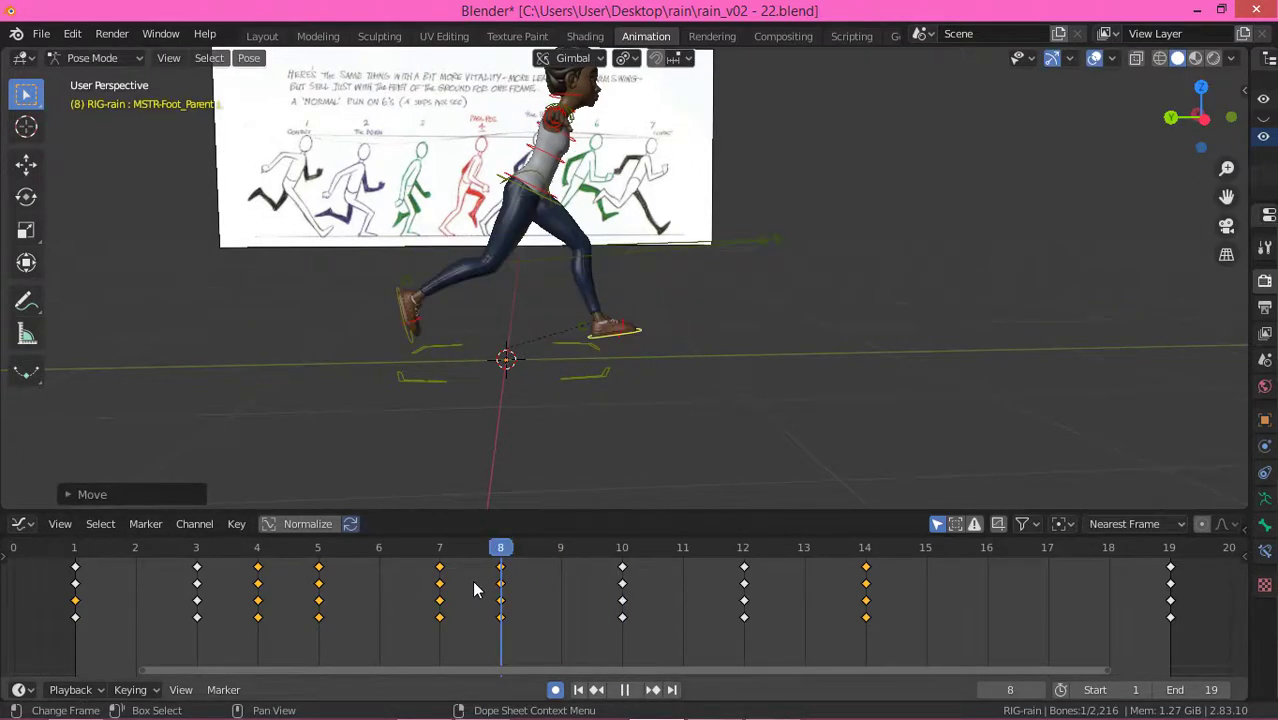
{"action": "key", "text": "a"}
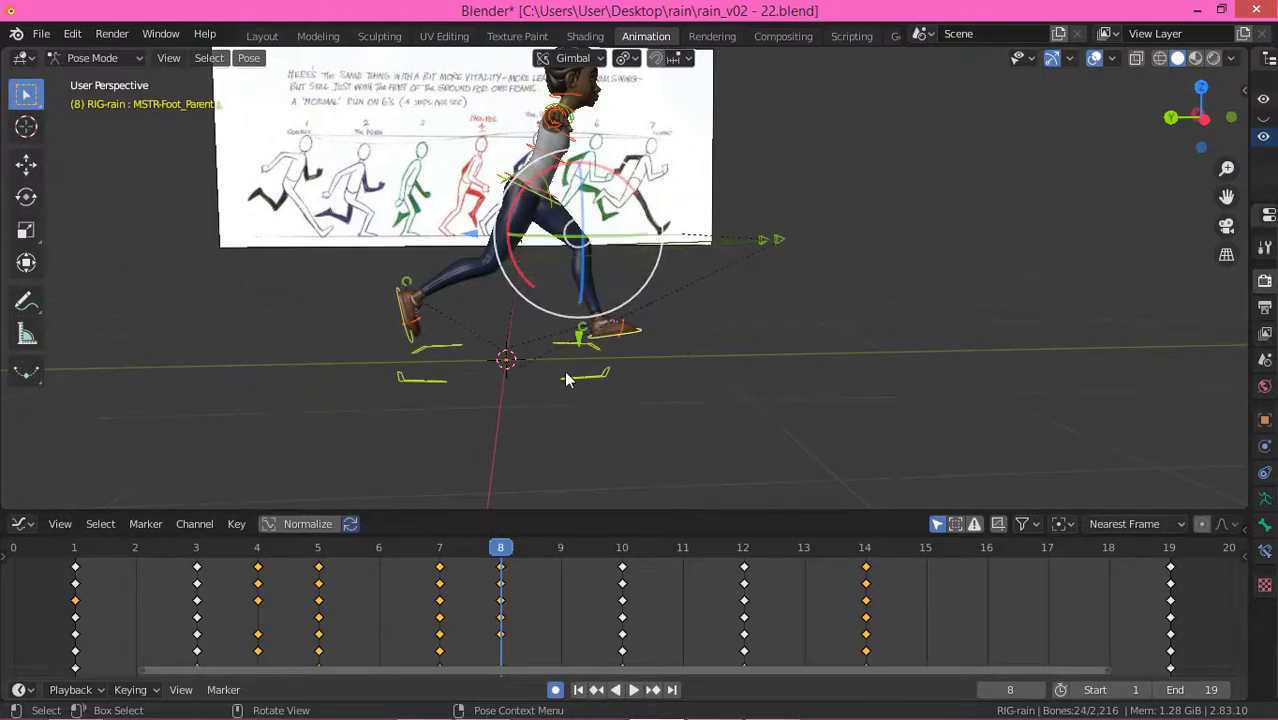
{"action": "key", "text": "i"}
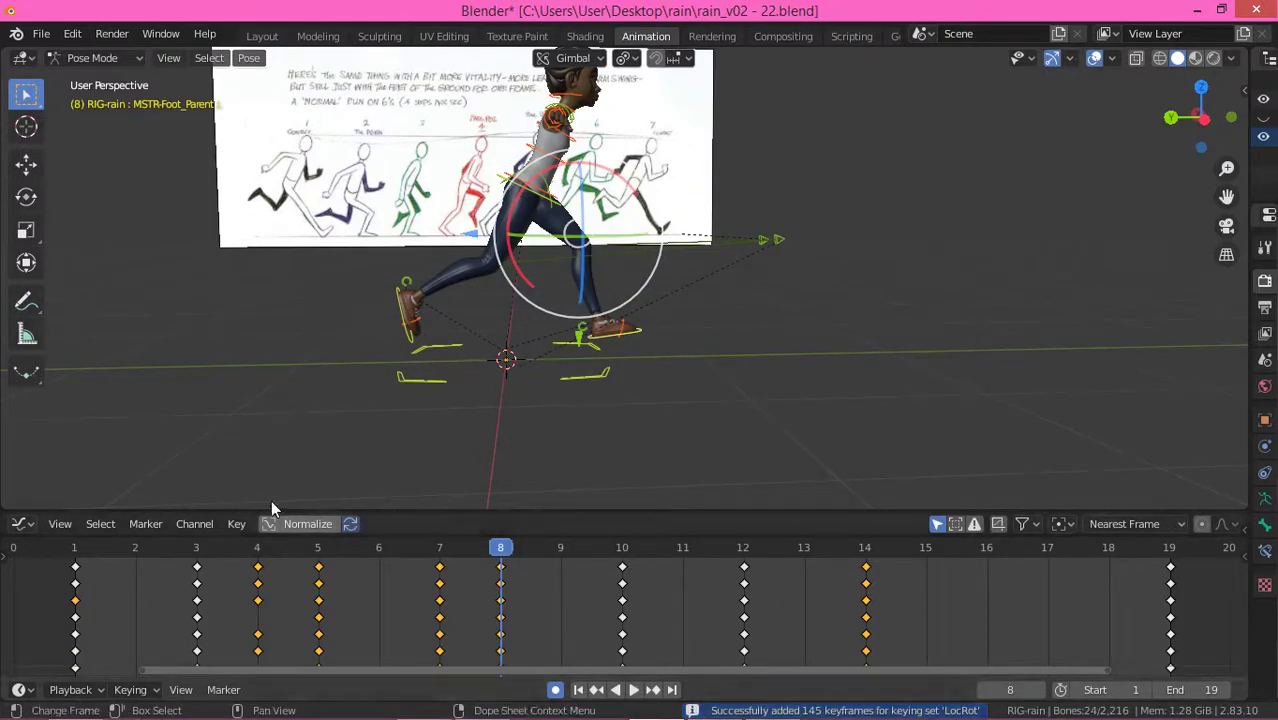
Step: Add timeline markers at the contact poses on frames 1, 10 and 19
{"action": "left_click", "coordinate": [104, 553]}
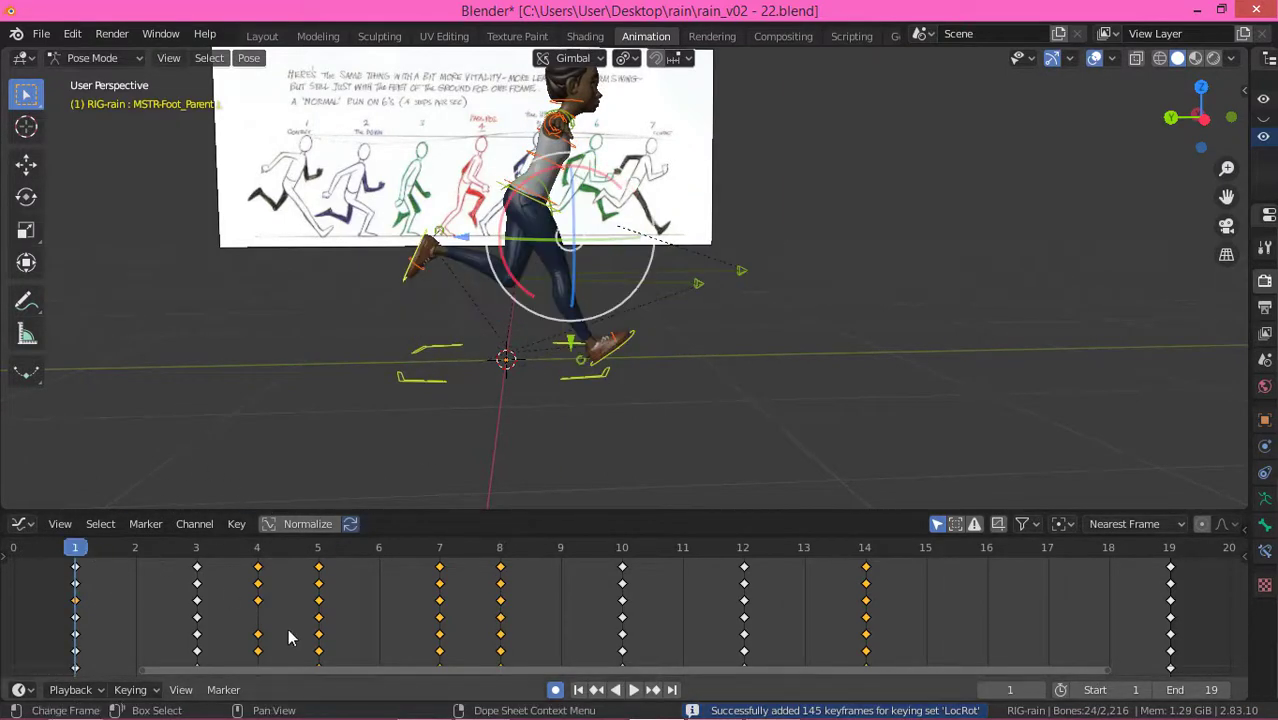
{"action": "key", "text": "m"}
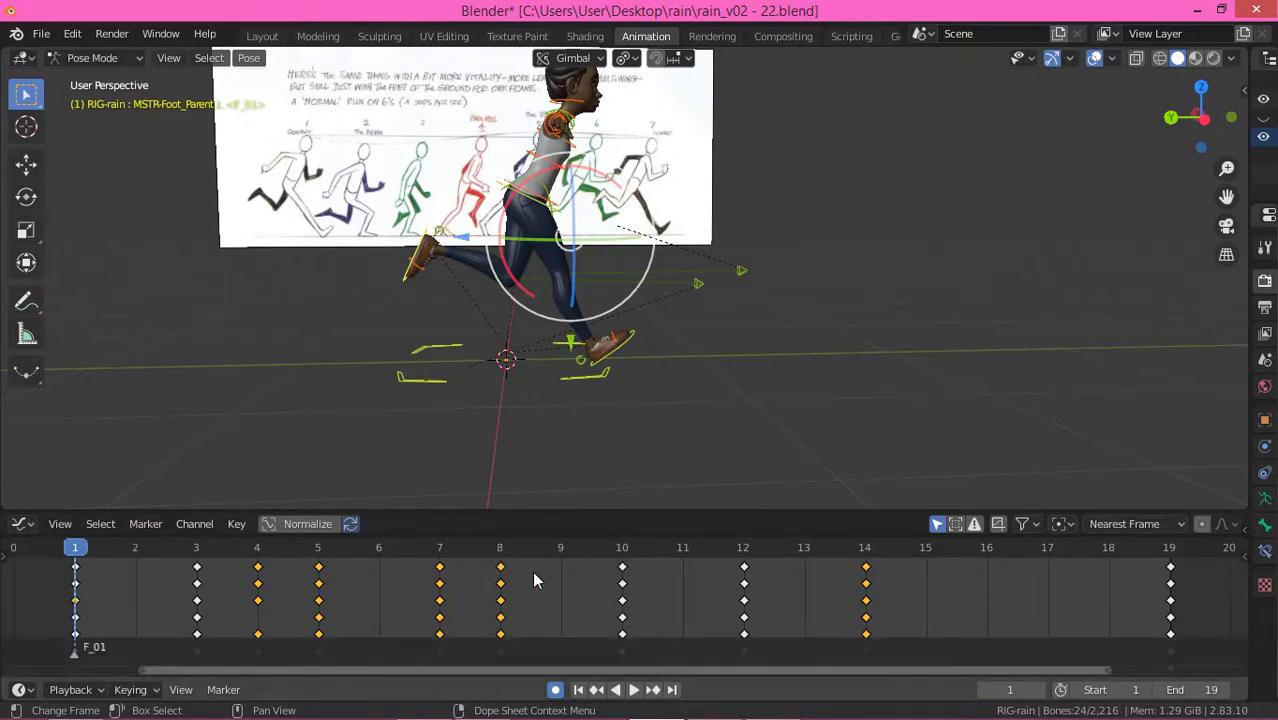
{"action": "left_click", "coordinate": [618, 559]}
{"action": "key", "text": "m"}
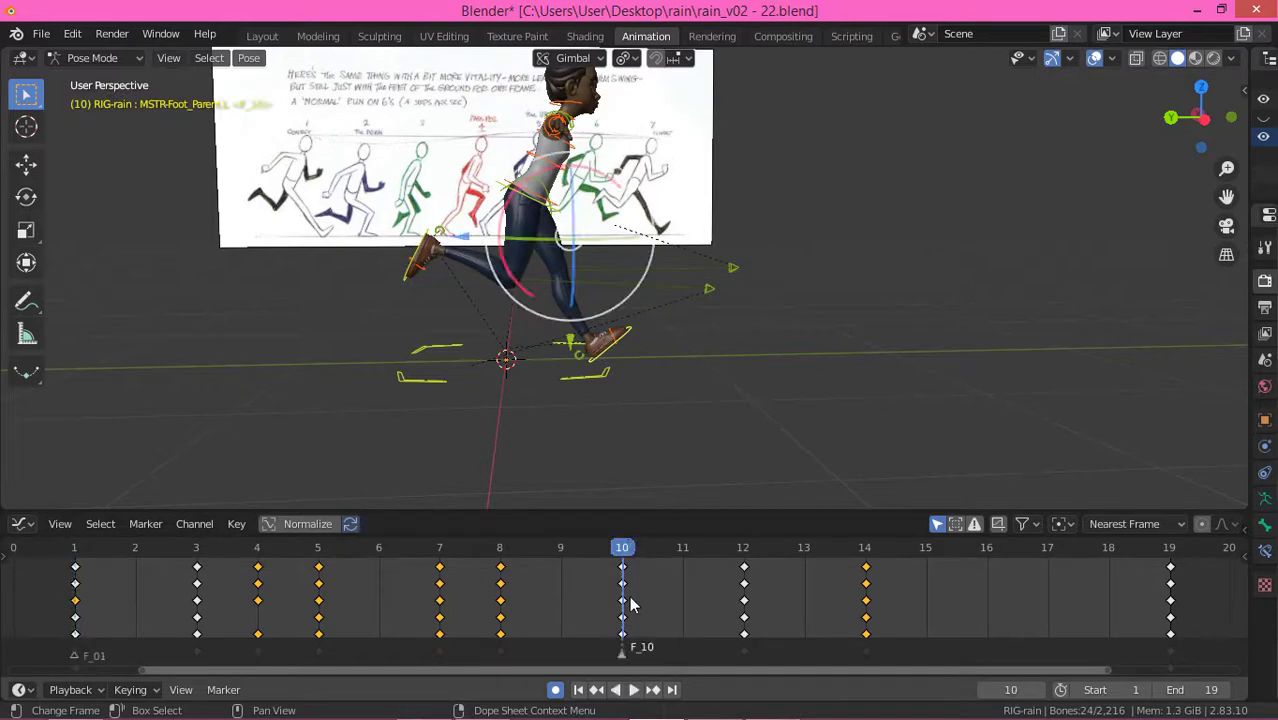
{"action": "left_click", "coordinate": [1170, 556]}
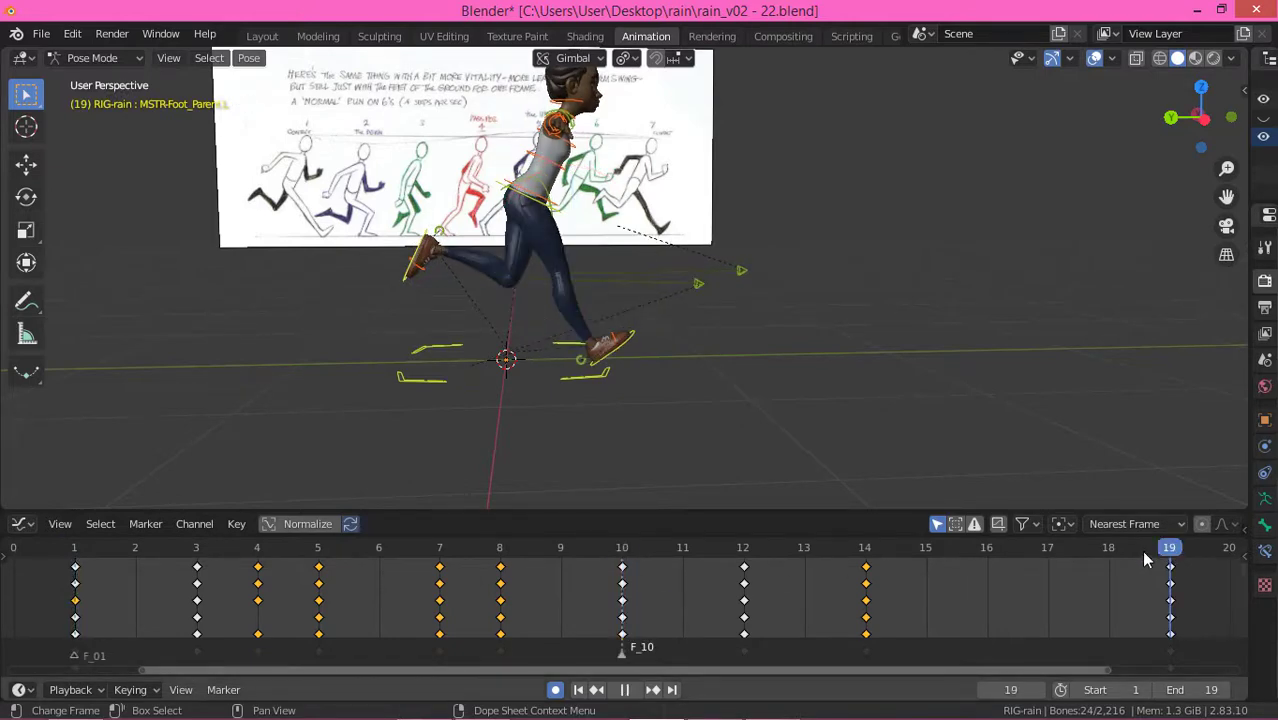
{"action": "key", "text": "m"}
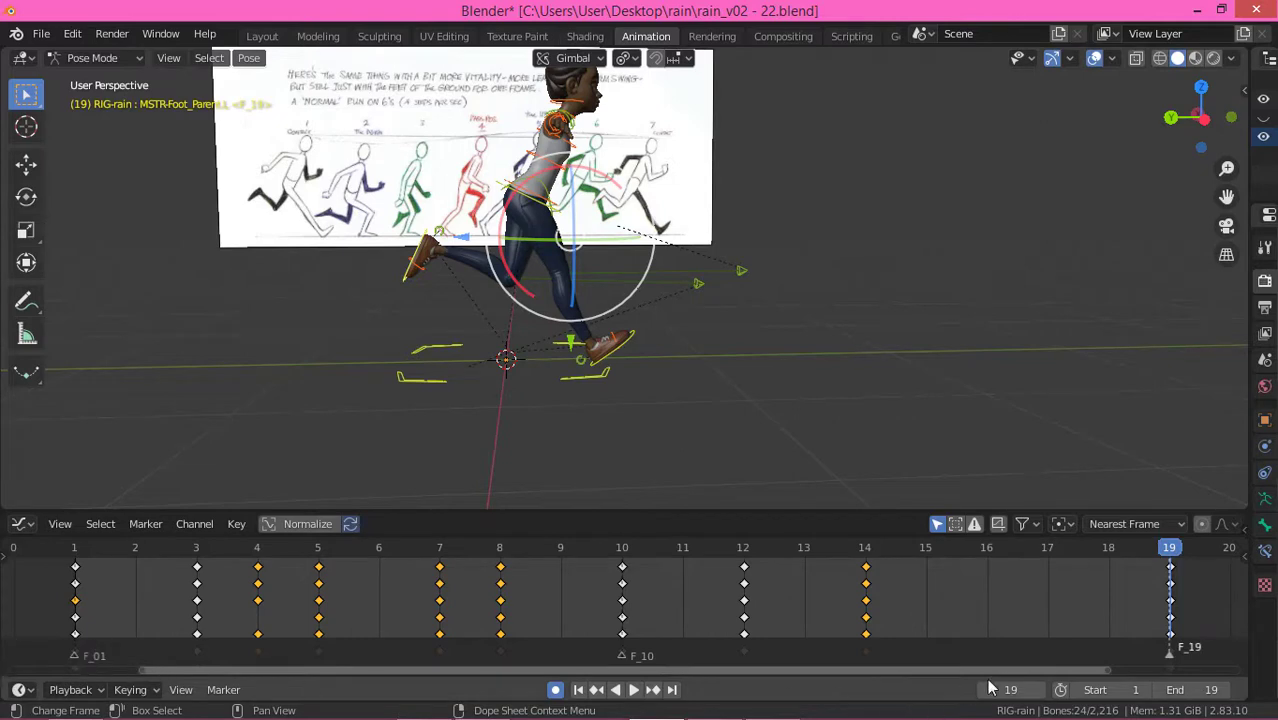
Step: Add timeline markers at frames 3, 5 and 7 for the key poses of the first step
{"action": "left_click", "coordinate": [198, 547]}
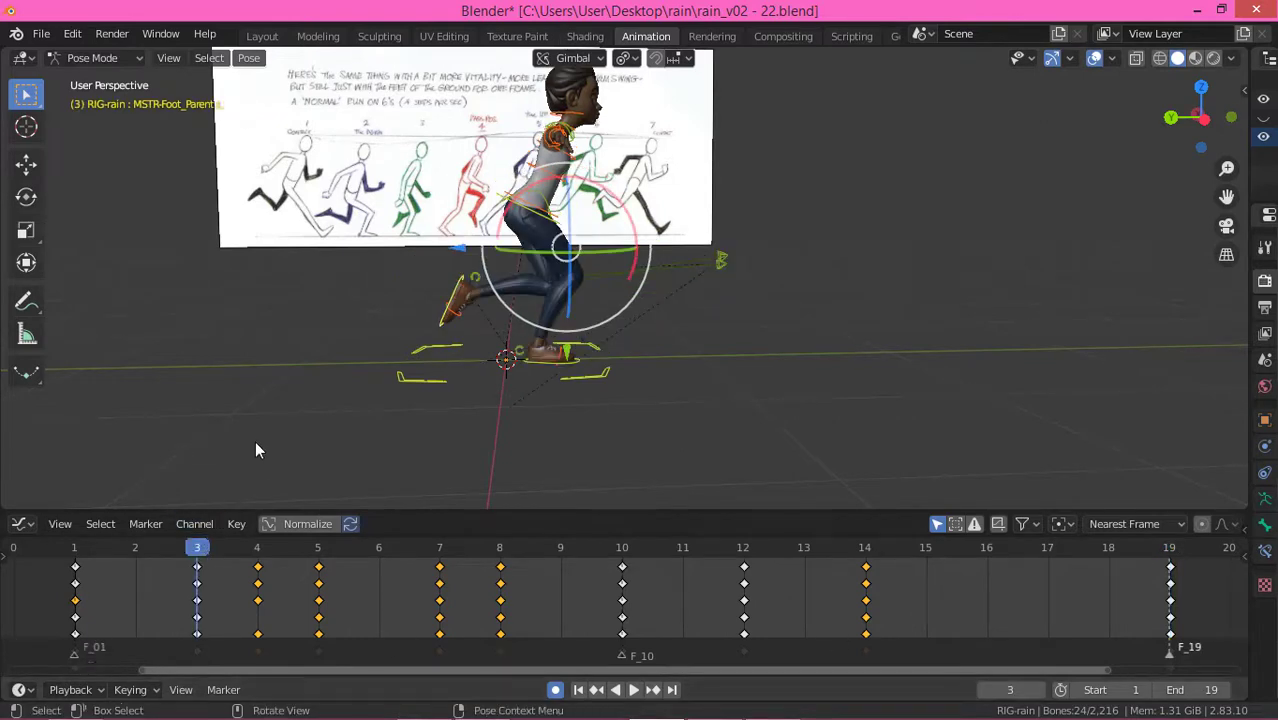
{"action": "key", "text": "m"}
{"action": "key", "text": "m"}
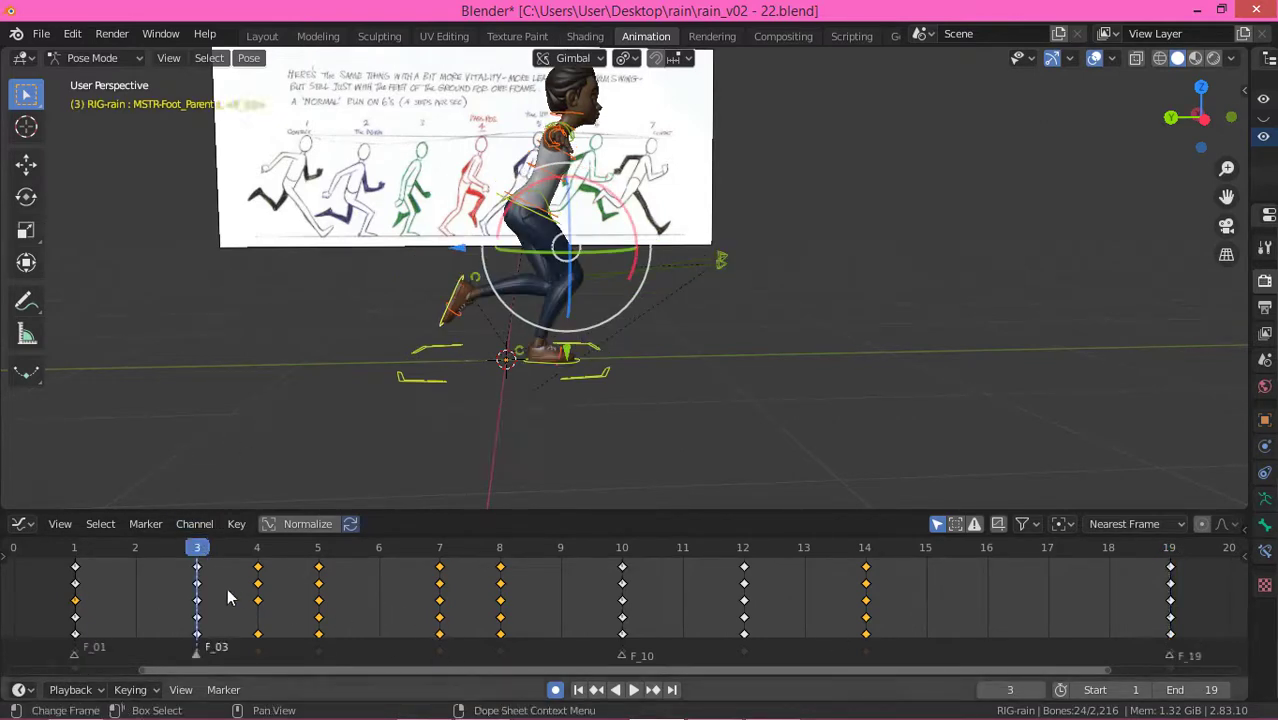
{"action": "left_click", "coordinate": [318, 548]}
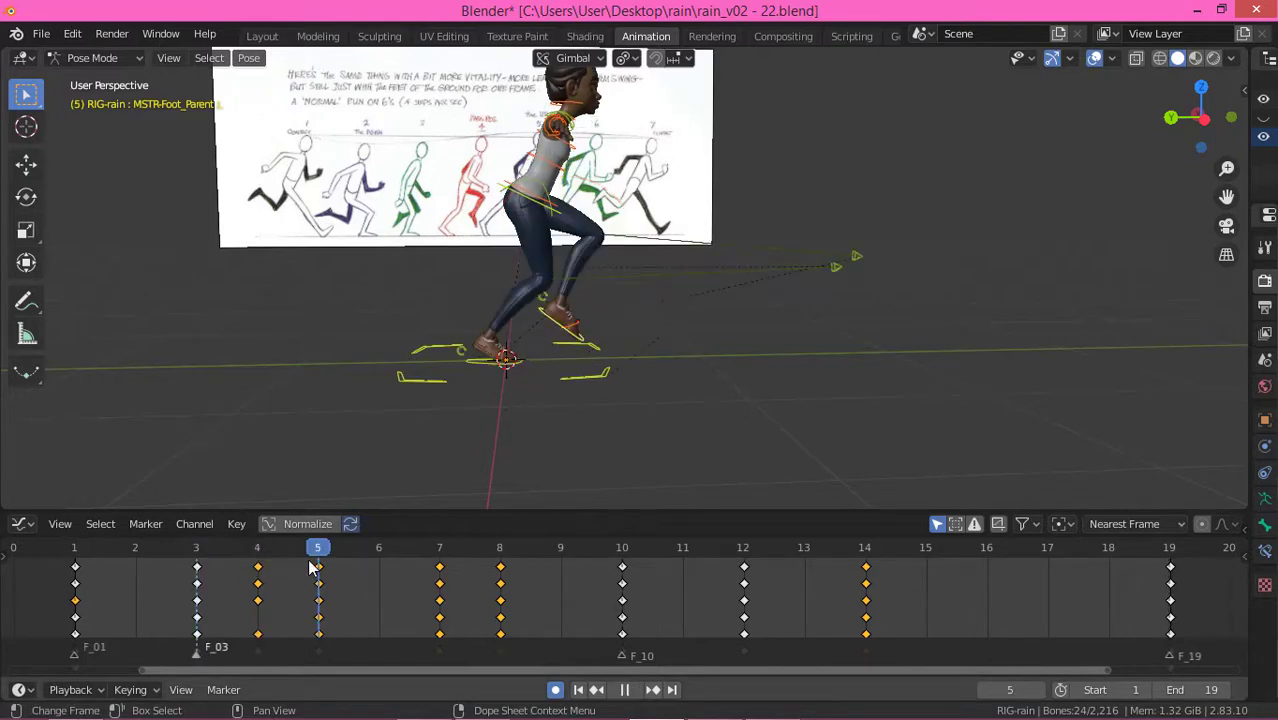
{"action": "key", "text": "m"}
{"action": "left_click", "coordinate": [439, 549]}
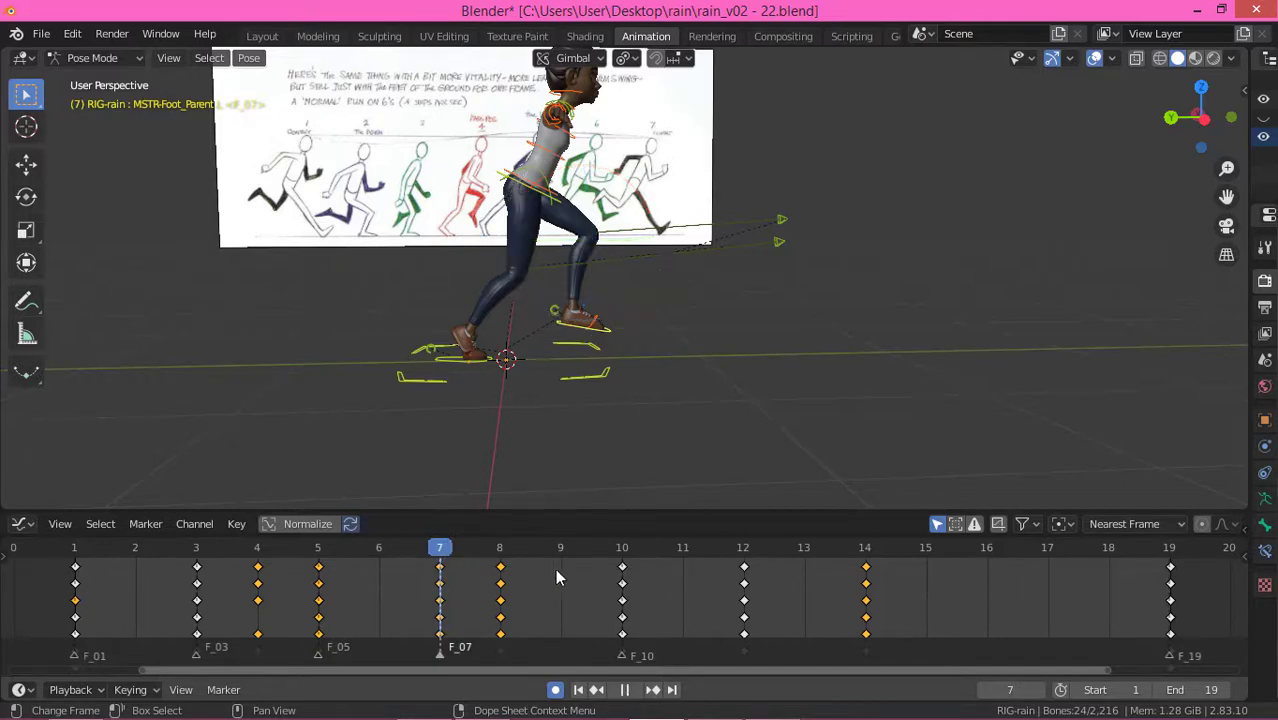
Step: Add timeline markers at frames 12, 14 and 16 for the mirrored poses of the second step
{"action": "left_click", "coordinate": [618, 585]}
{"action": "left_click_drag", "start_coordinate": [622, 550], "coordinate": [745, 571]}
{"action": "key", "text": "m"}
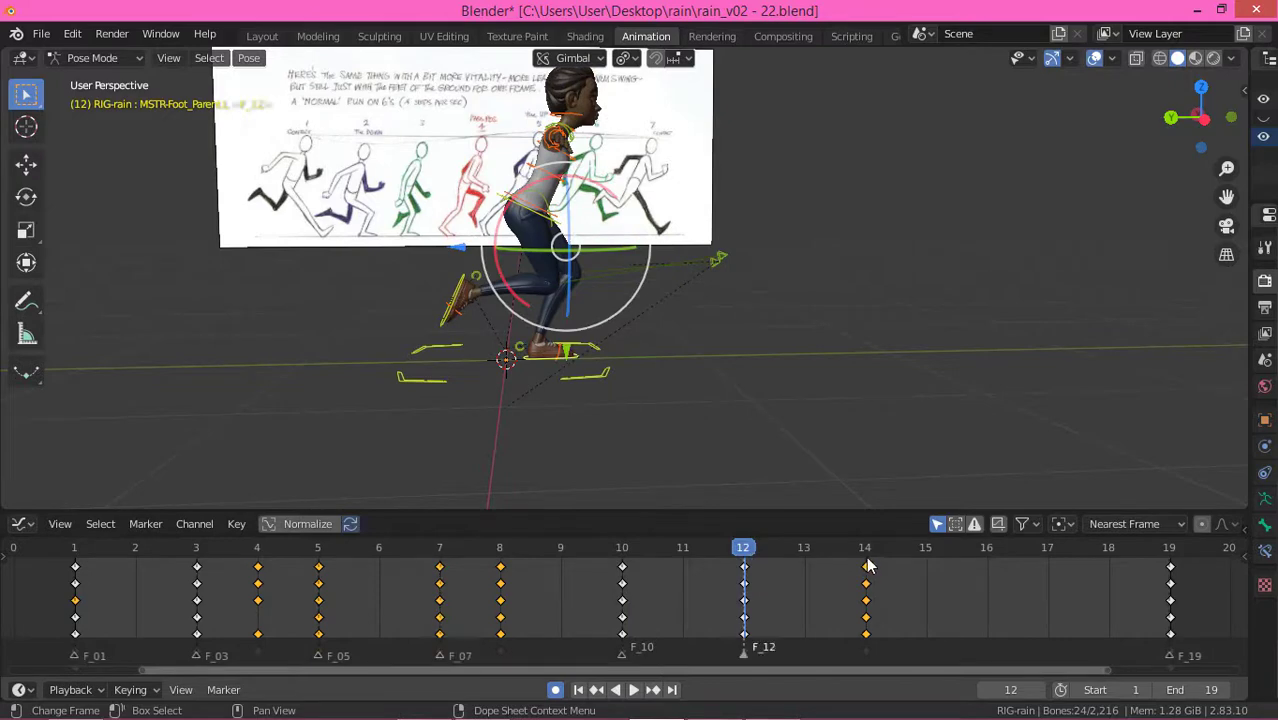
{"action": "left_click", "coordinate": [875, 555]}
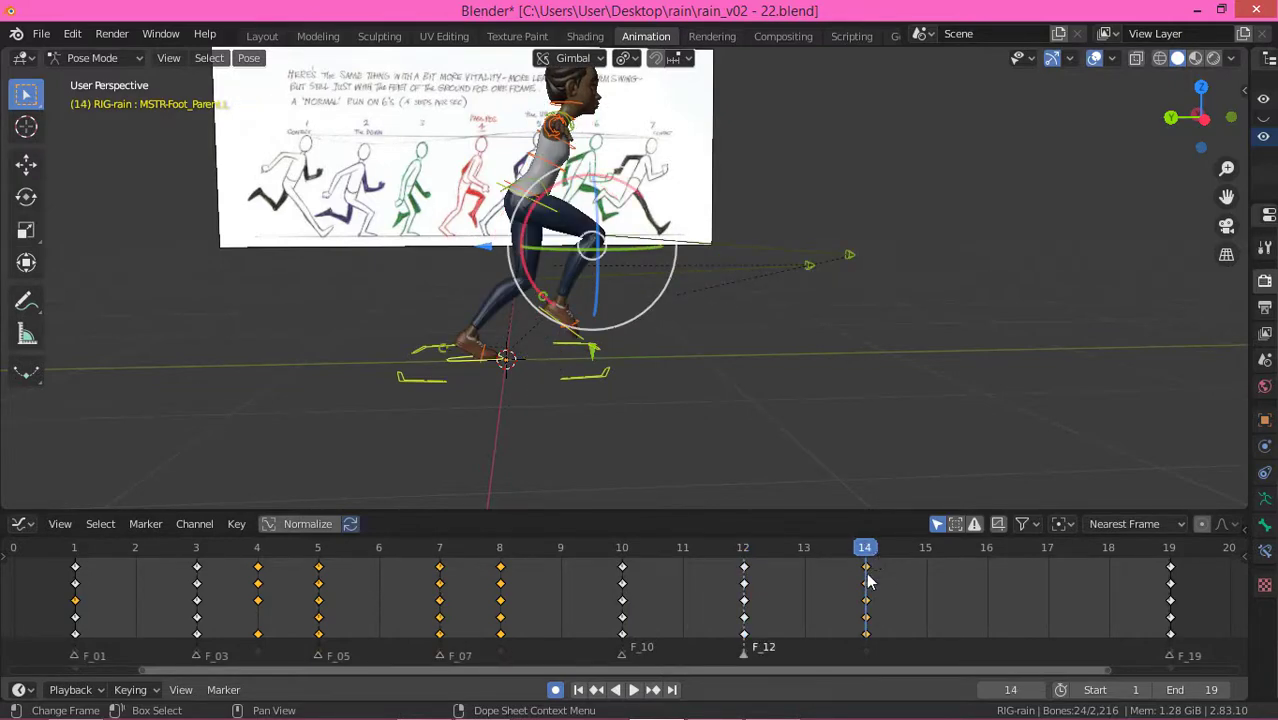
{"action": "key", "text": "m"}
{"action": "left_click_drag", "start_coordinate": [906, 559], "coordinate": [999, 620]}
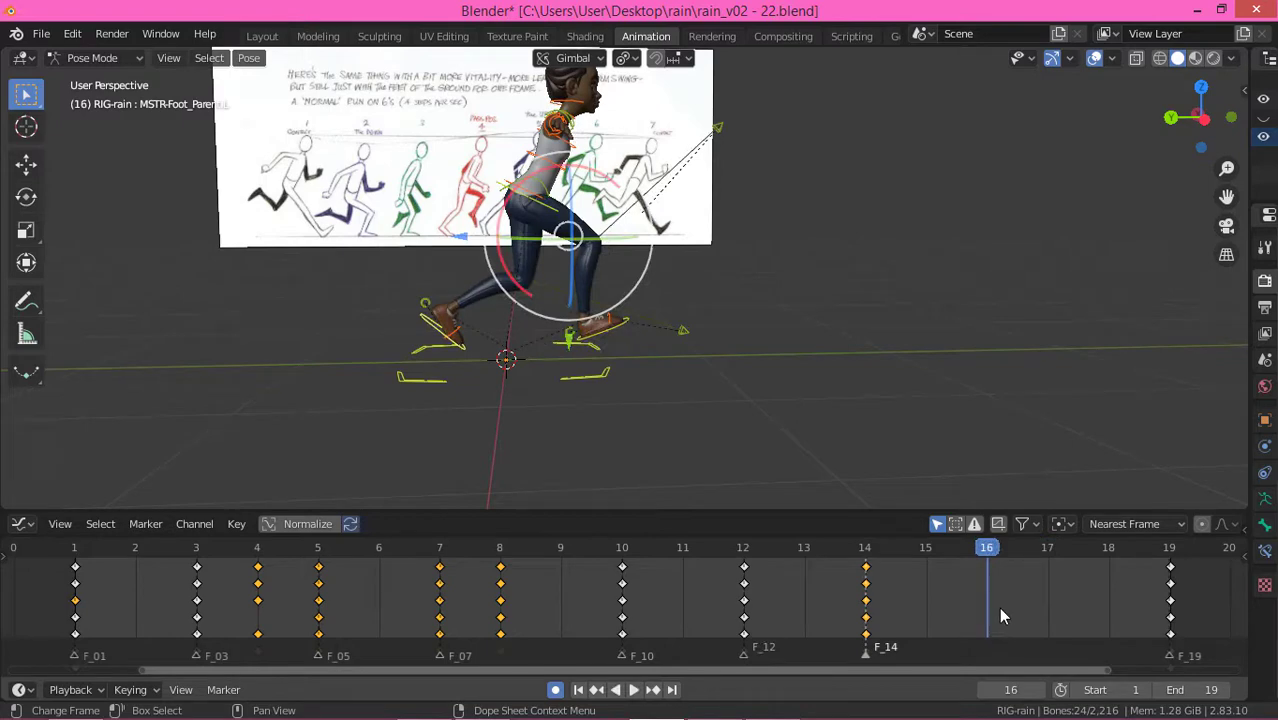
{"action": "key", "text": "m"}
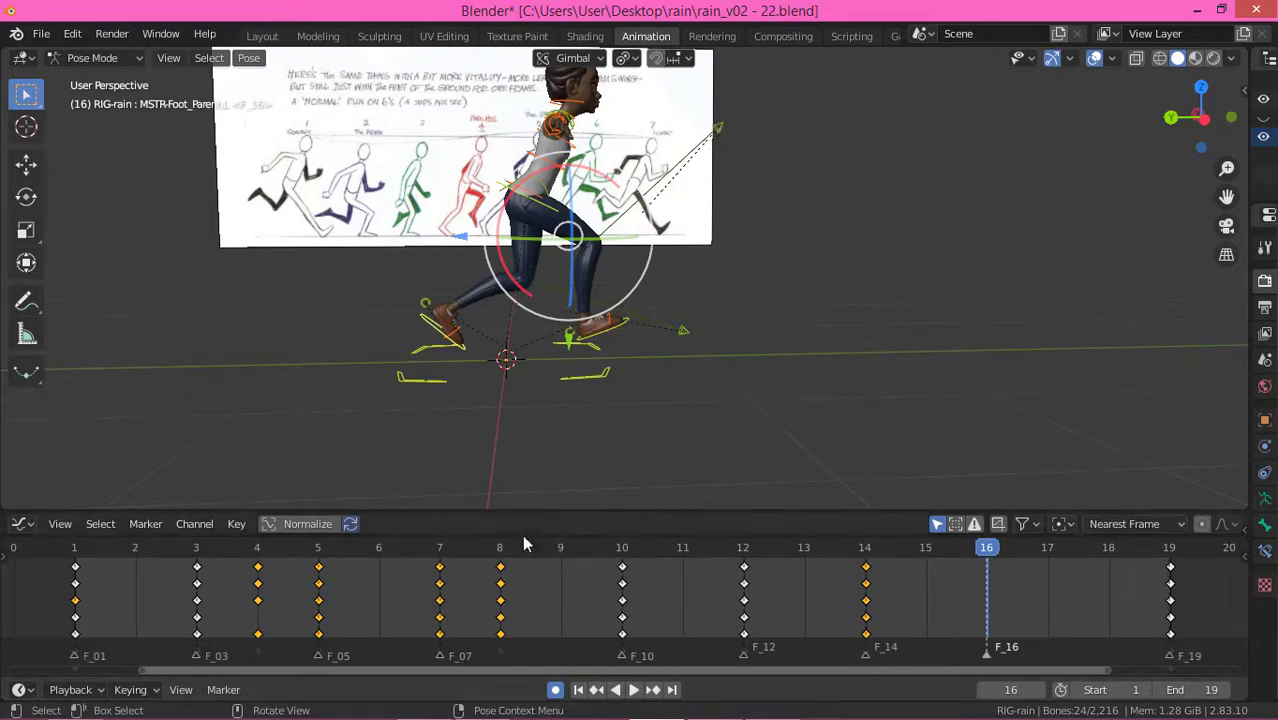
Step: Insert location and rotation keyframes on all the rig controls at frame 4
{"action": "left_click_drag", "start_coordinate": [541, 566], "coordinate": [624, 571]}
{"action": "left_click_drag", "start_coordinate": [434, 585], "coordinate": [288, 592]}
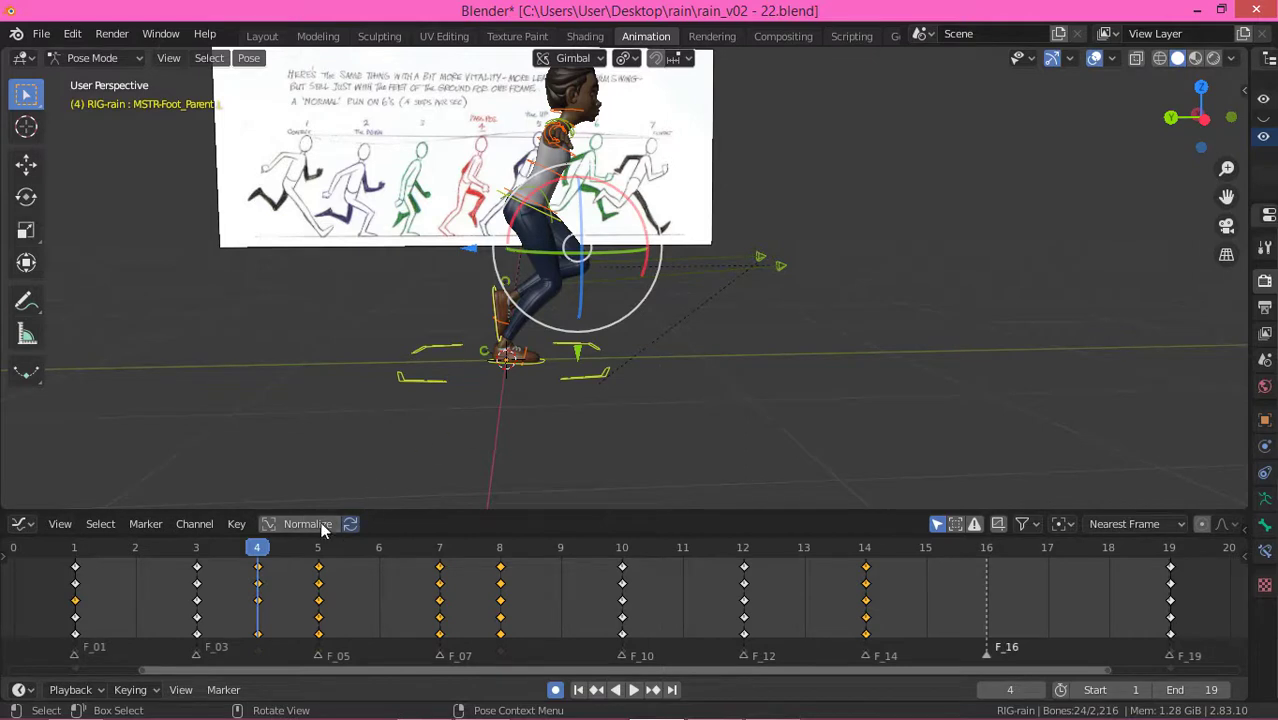
{"action": "key", "text": "i"}
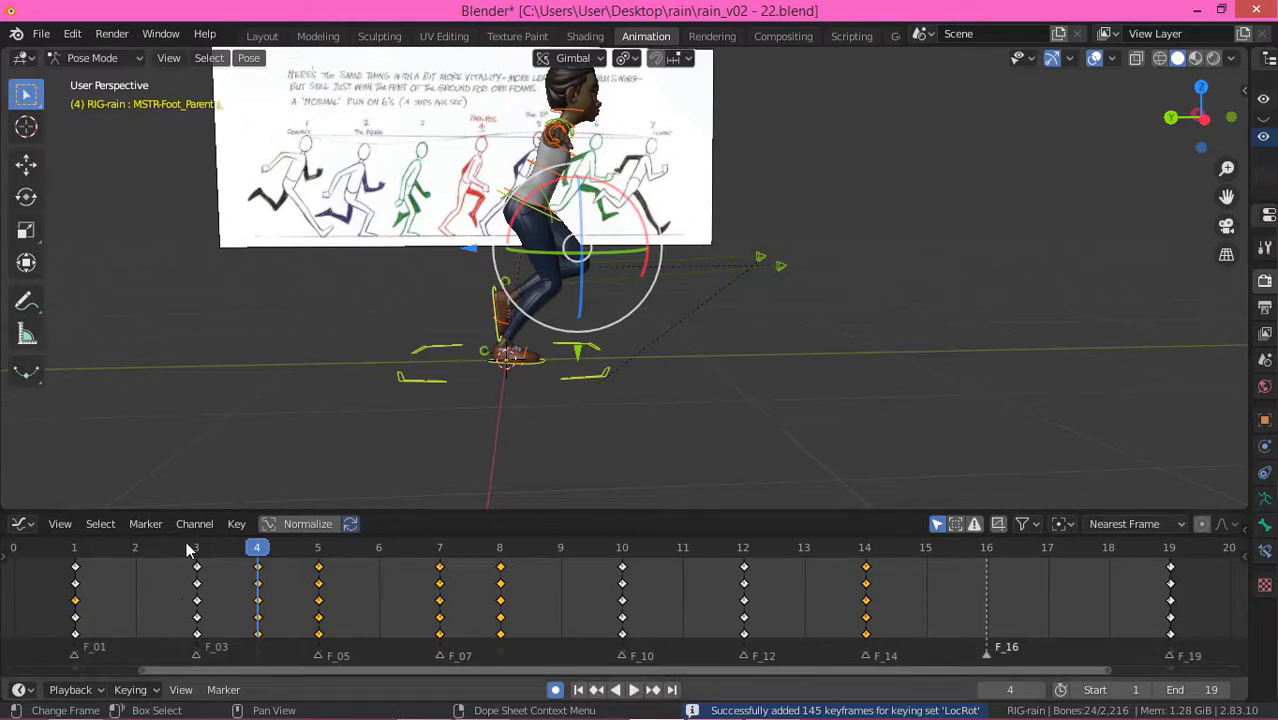
{"action": "key", "text": "space"}
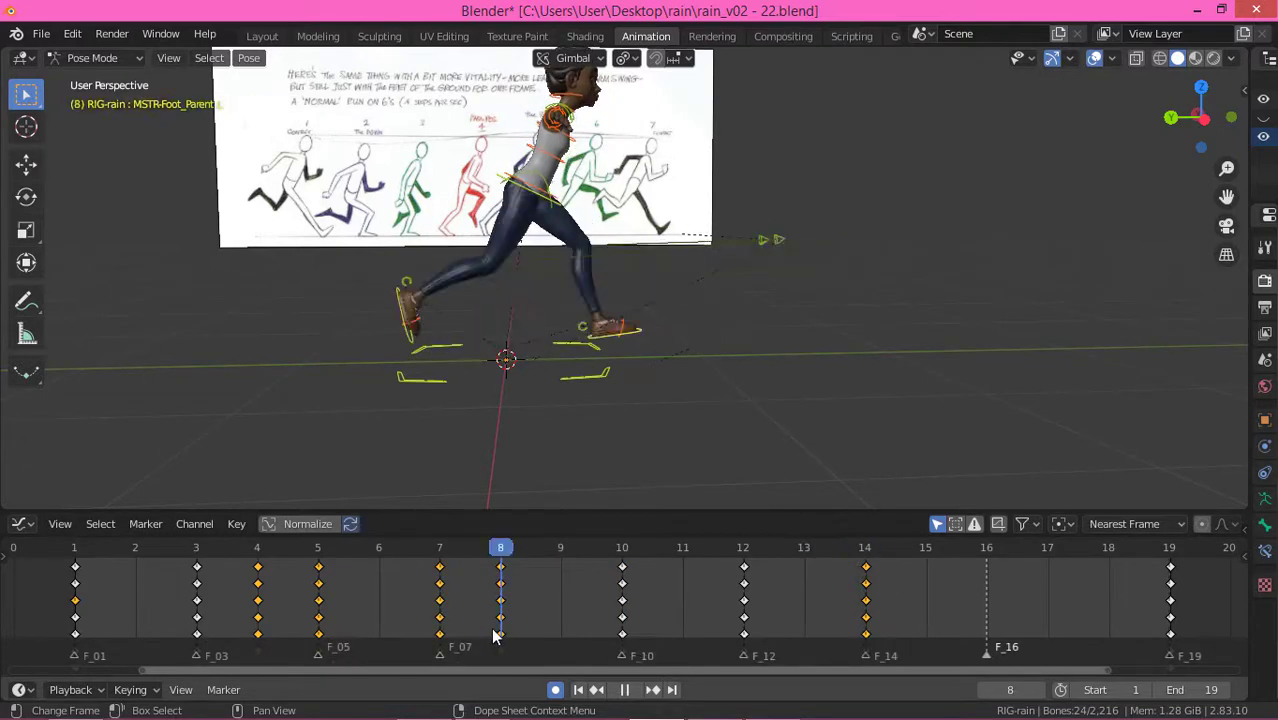
Step: Copy the full pose from frame 7 and paste it X-flipped at frame 16
{"action": "left_click_drag", "start_coordinate": [295, 619], "coordinate": [430, 625]}
{"action": "right_click", "coordinate": [402, 311]}
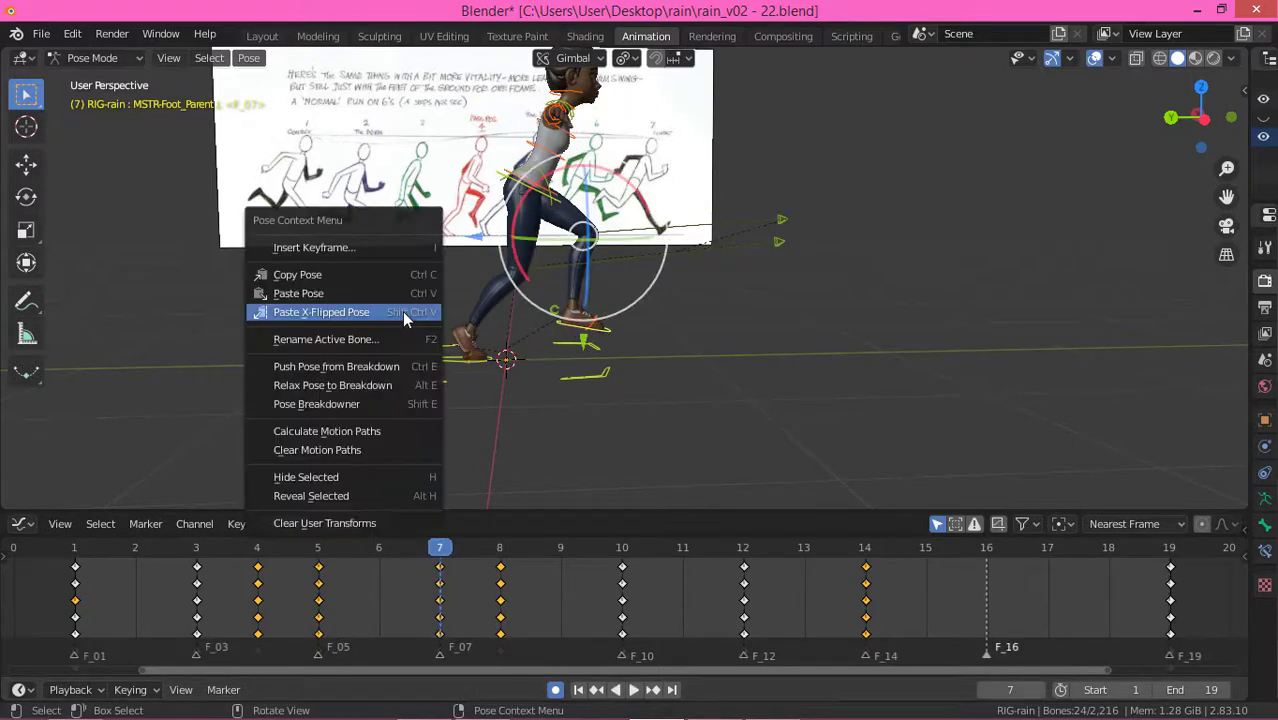
{"action": "left_click", "coordinate": [322, 271]}
{"action": "left_click_drag", "start_coordinate": [864, 549], "coordinate": [986, 564]}
{"action": "right_click", "coordinate": [710, 308]}
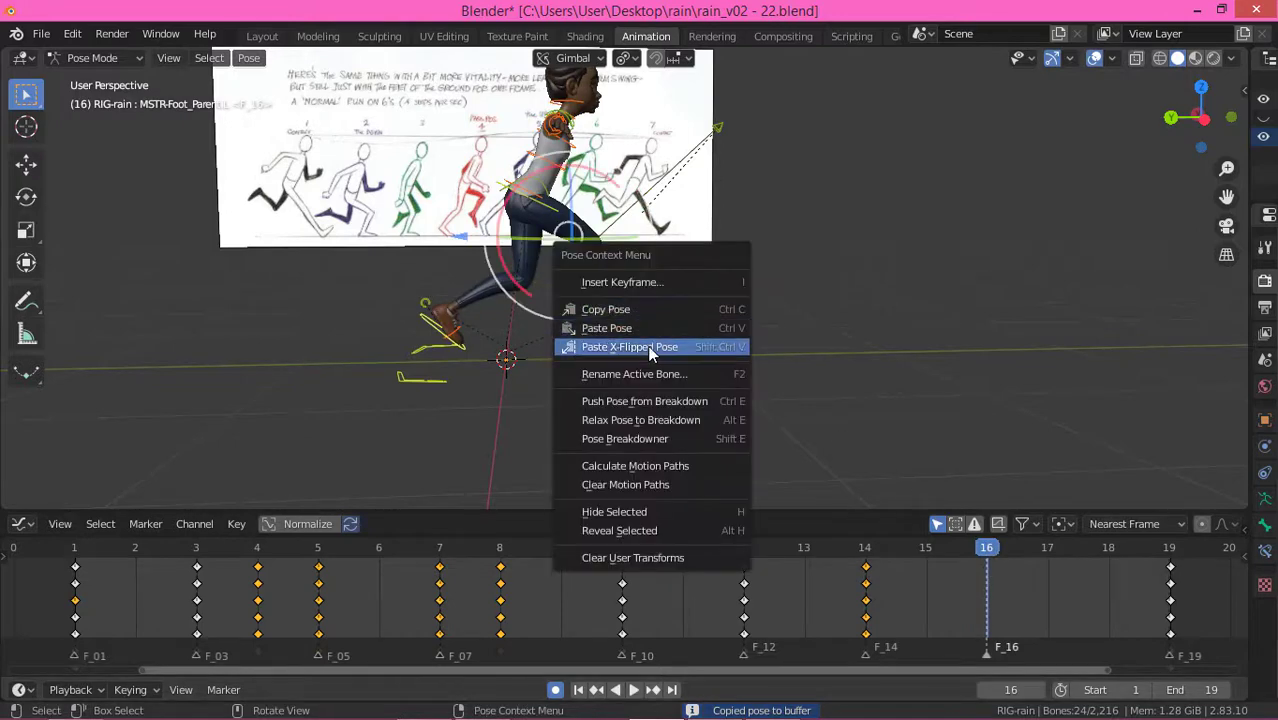
{"action": "left_click", "coordinate": [680, 345]}
Step: Copy the full airborne pose from frame 8 and paste it X-flipped at frame 17
{"action": "left_click", "coordinate": [492, 555]}
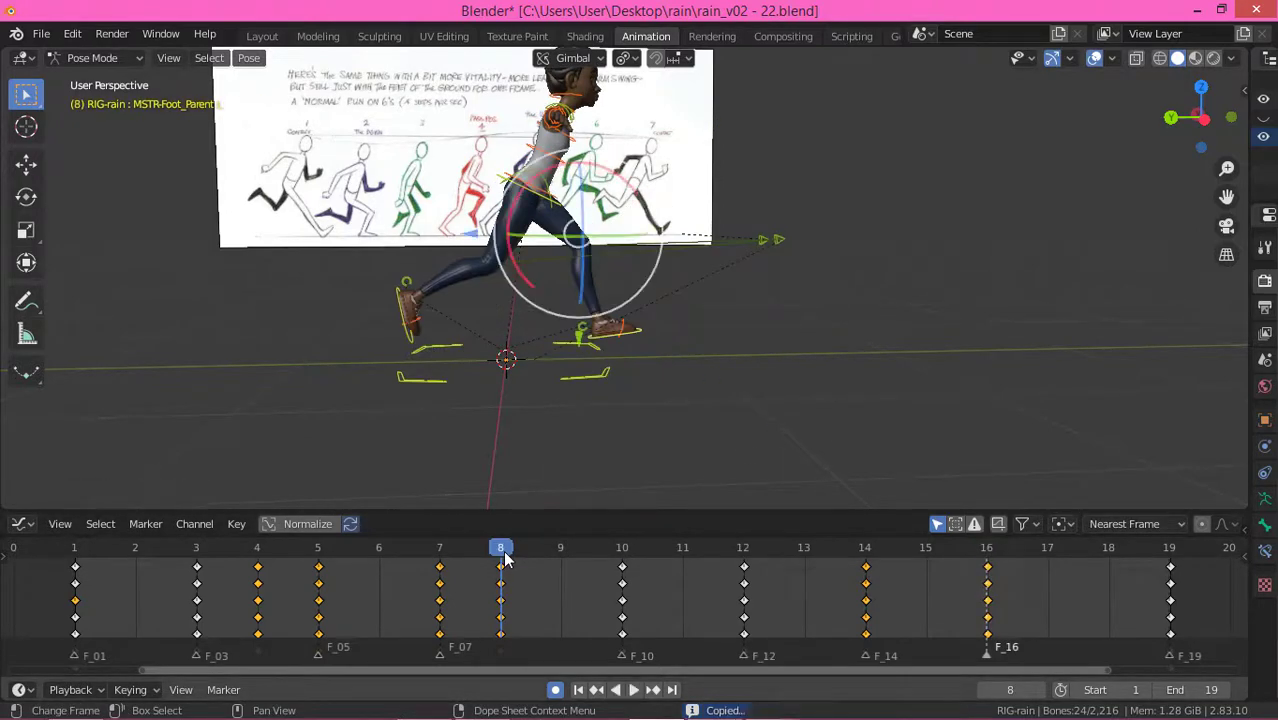
{"action": "right_click", "coordinate": [461, 339]}
{"action": "left_click", "coordinate": [380, 304]}
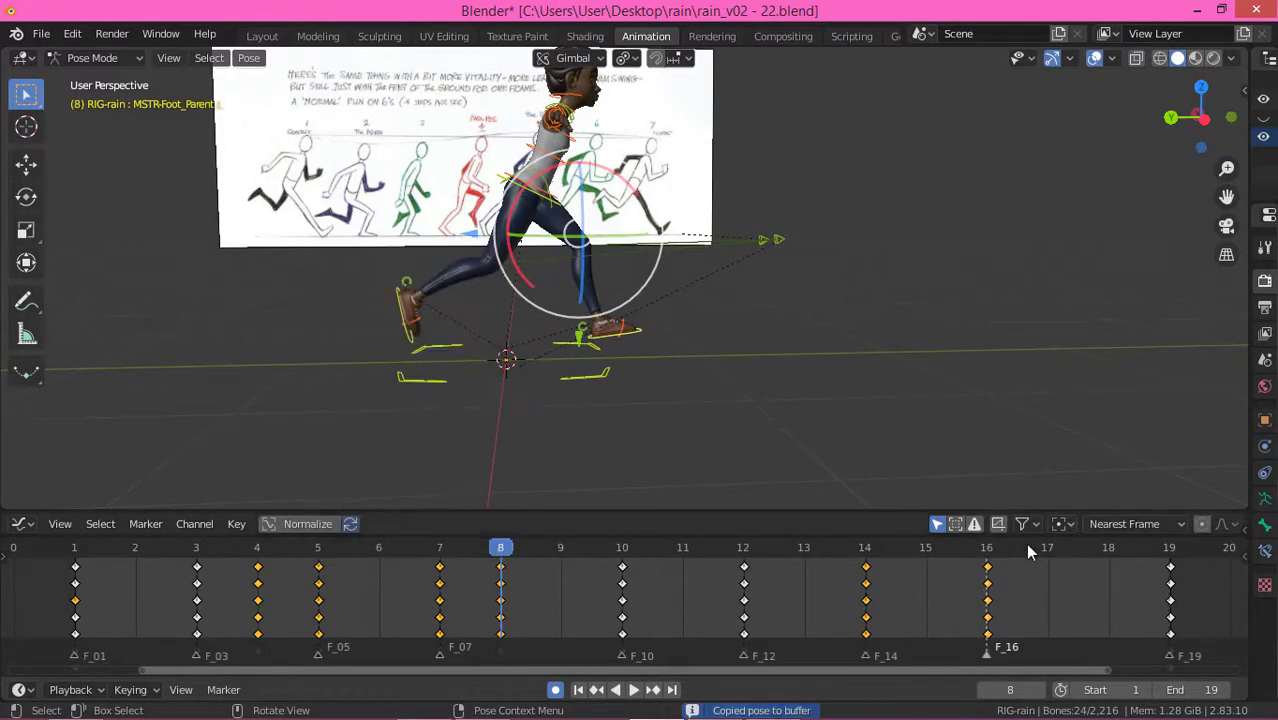
{"action": "left_click", "coordinate": [1046, 547]}
{"action": "right_click", "coordinate": [888, 299]}
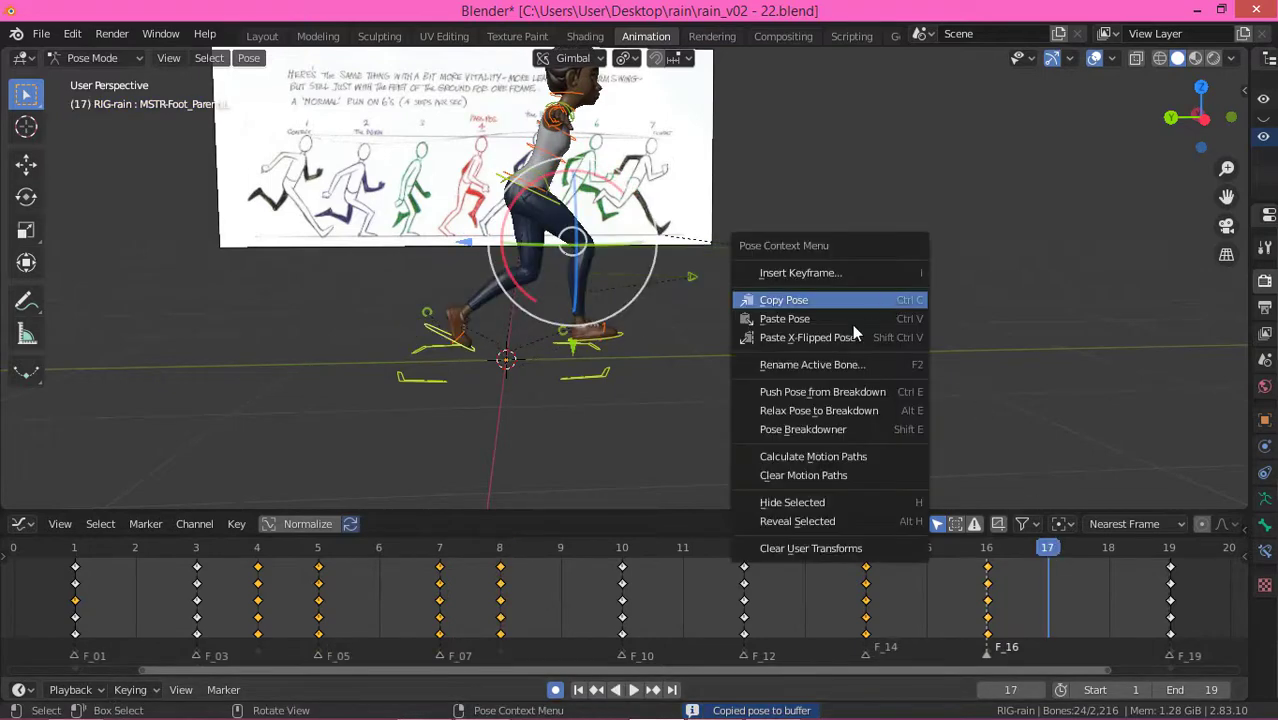
{"action": "left_click", "coordinate": [790, 337]}
Step: Play the run cycle and watch the full figure from the side to check the motion
{"action": "scroll", "coordinate": [640, 380], "scroll_direction": "down", "scroll_amount": 3}
{"action": "key", "text": "space"}
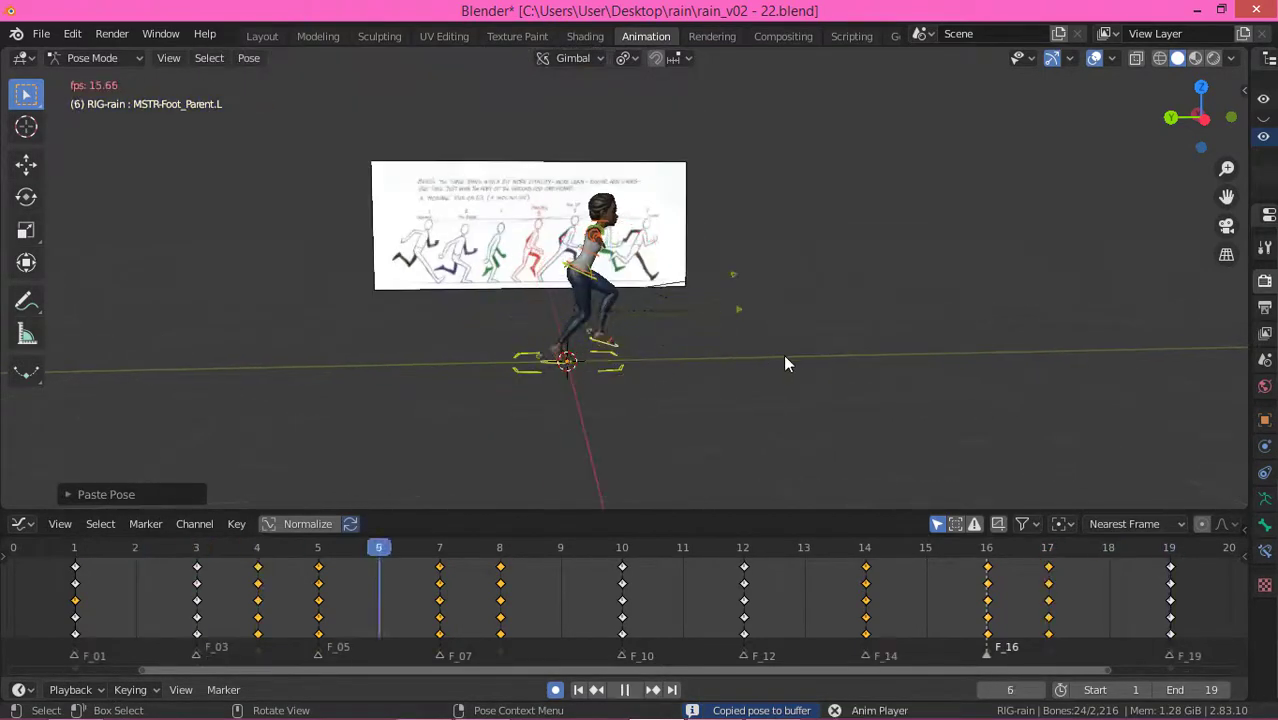
{"action": "middle_click_drag", "start_coordinate": [805, 419], "coordinate": [811, 410]}
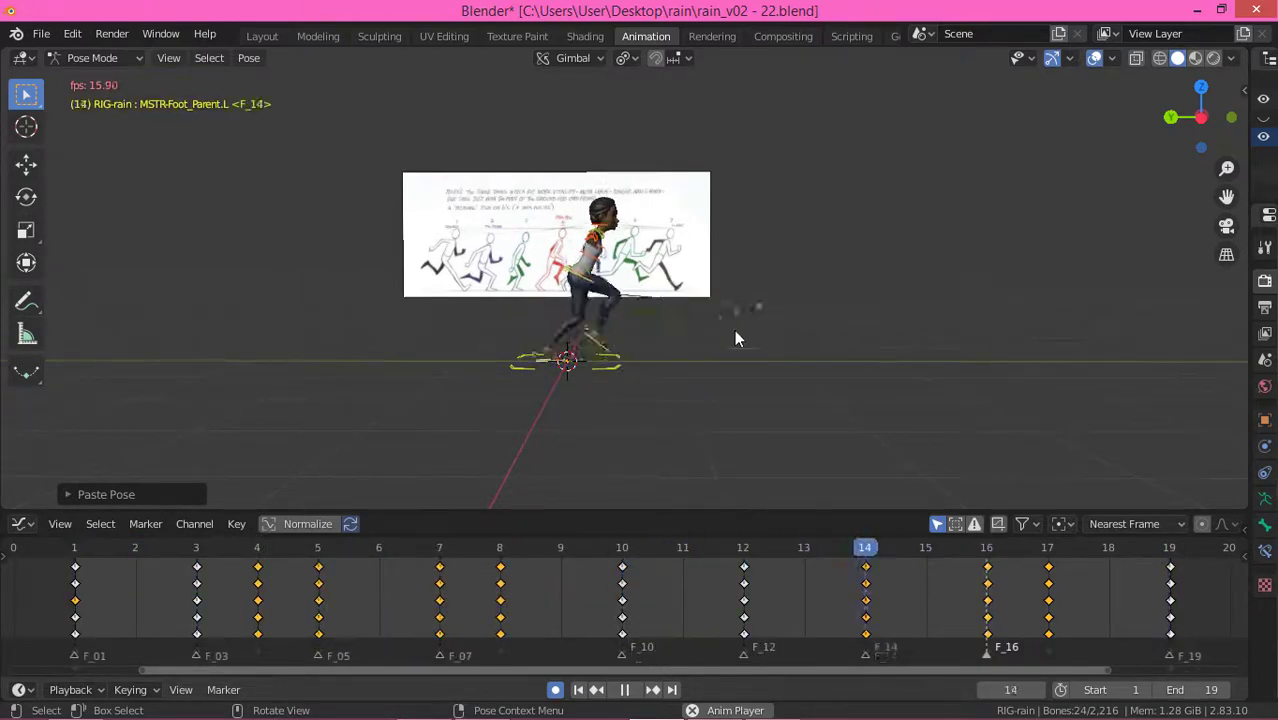
Step: Stop the playback, select the pelvis parent control and enlarge the Graph Editor for editing its curves
{"action": "middle_click_drag", "start_coordinate": [736, 334], "coordinate": [604, 283]}
{"action": "scroll", "coordinate": [604, 283], "scroll_direction": "up", "scroll_amount": 4}
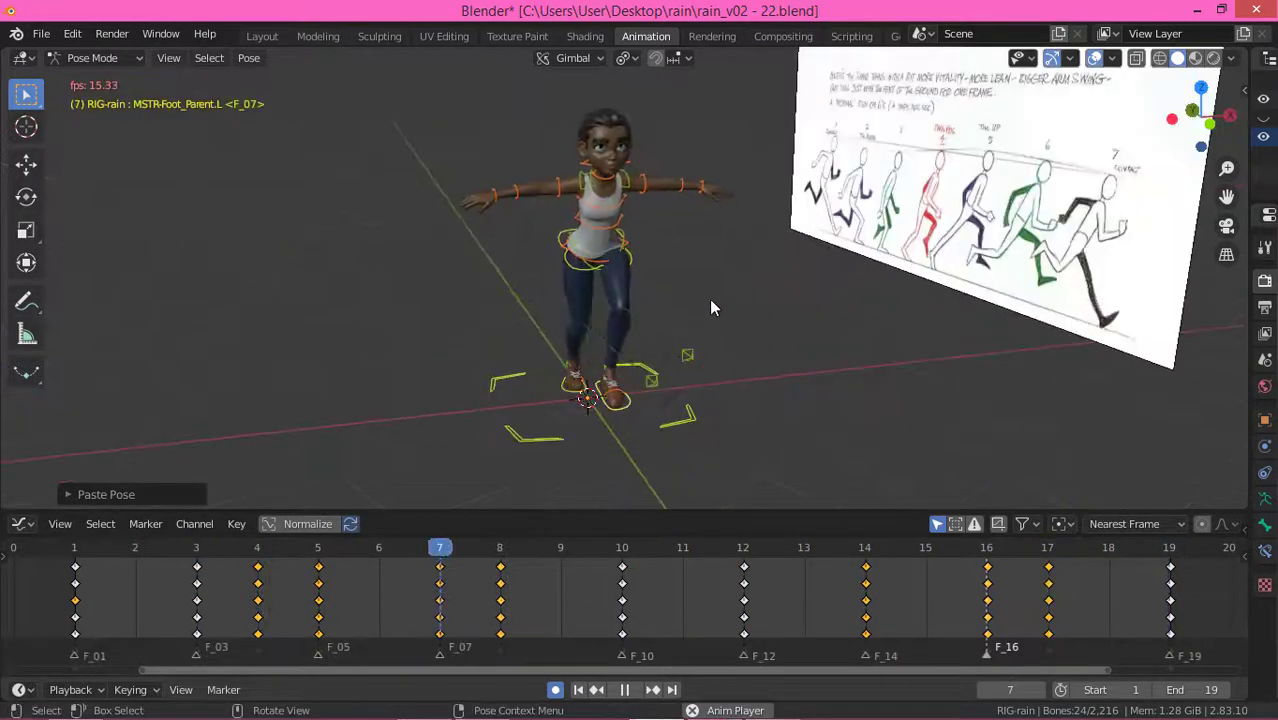
{"action": "key", "text": "space"}
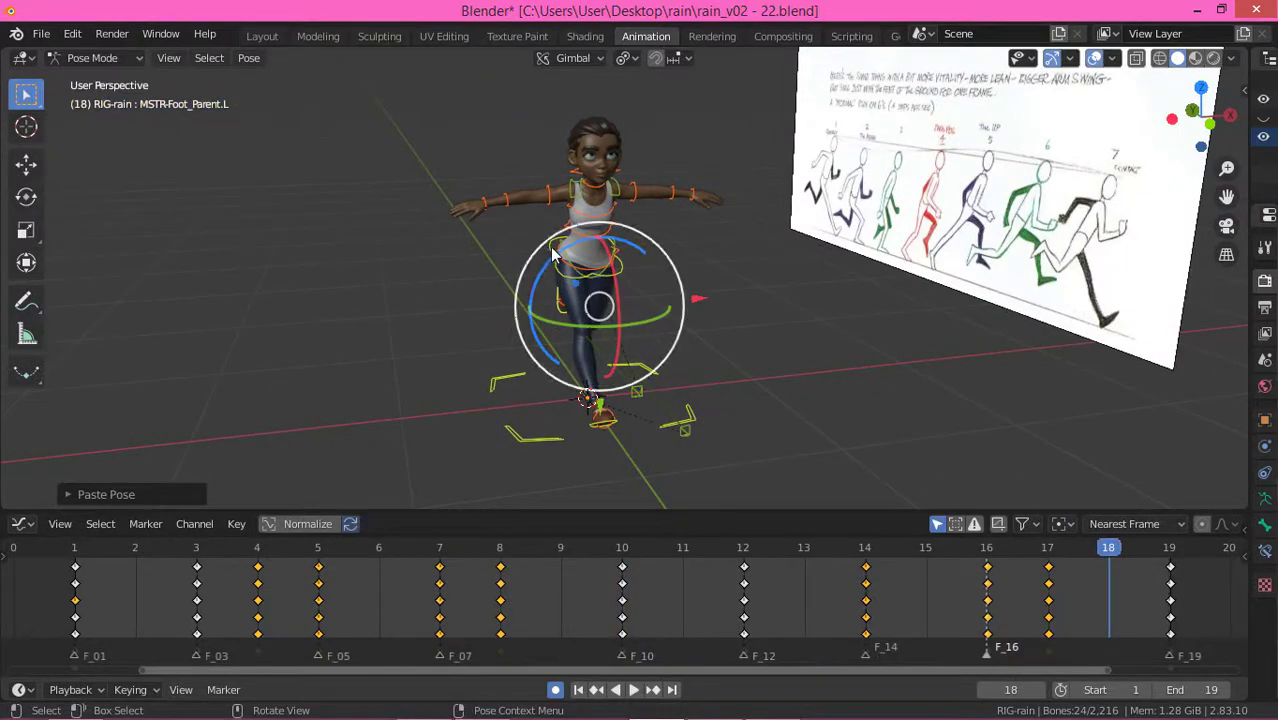
{"action": "left_click", "coordinate": [556, 262]}
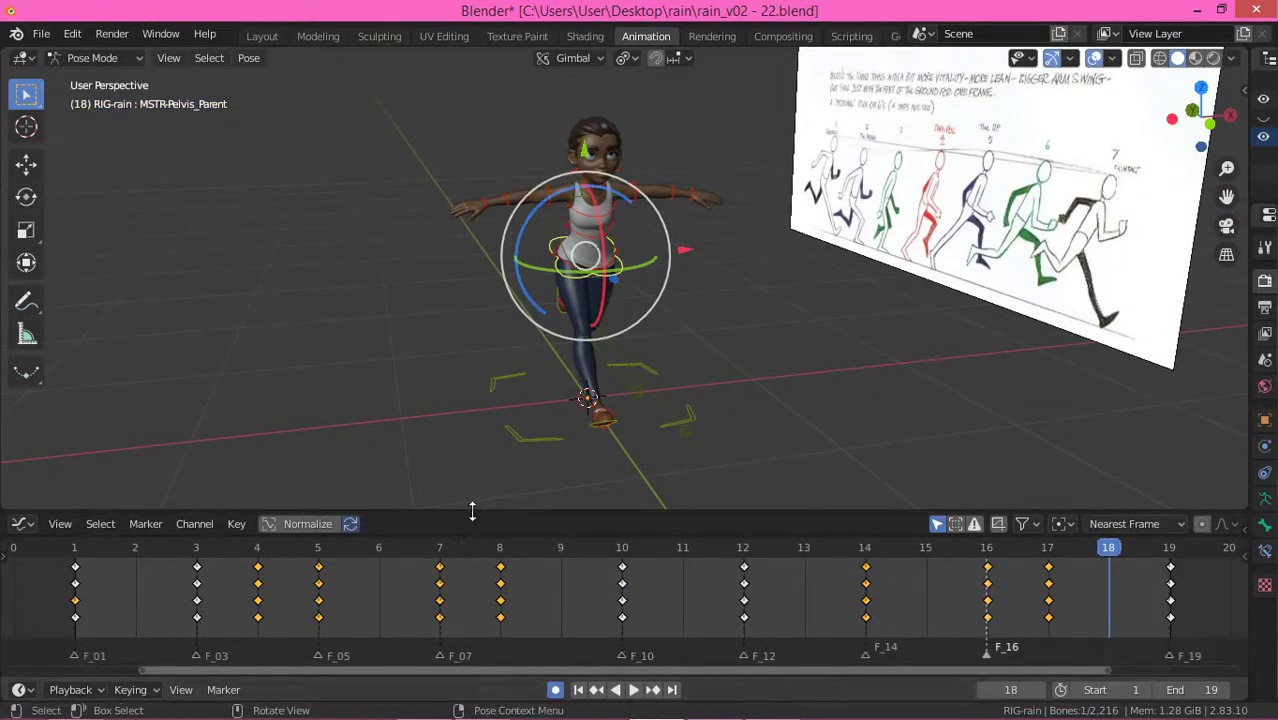
{"action": "left_click_drag", "start_coordinate": [469, 510], "coordinate": [487, 309]}
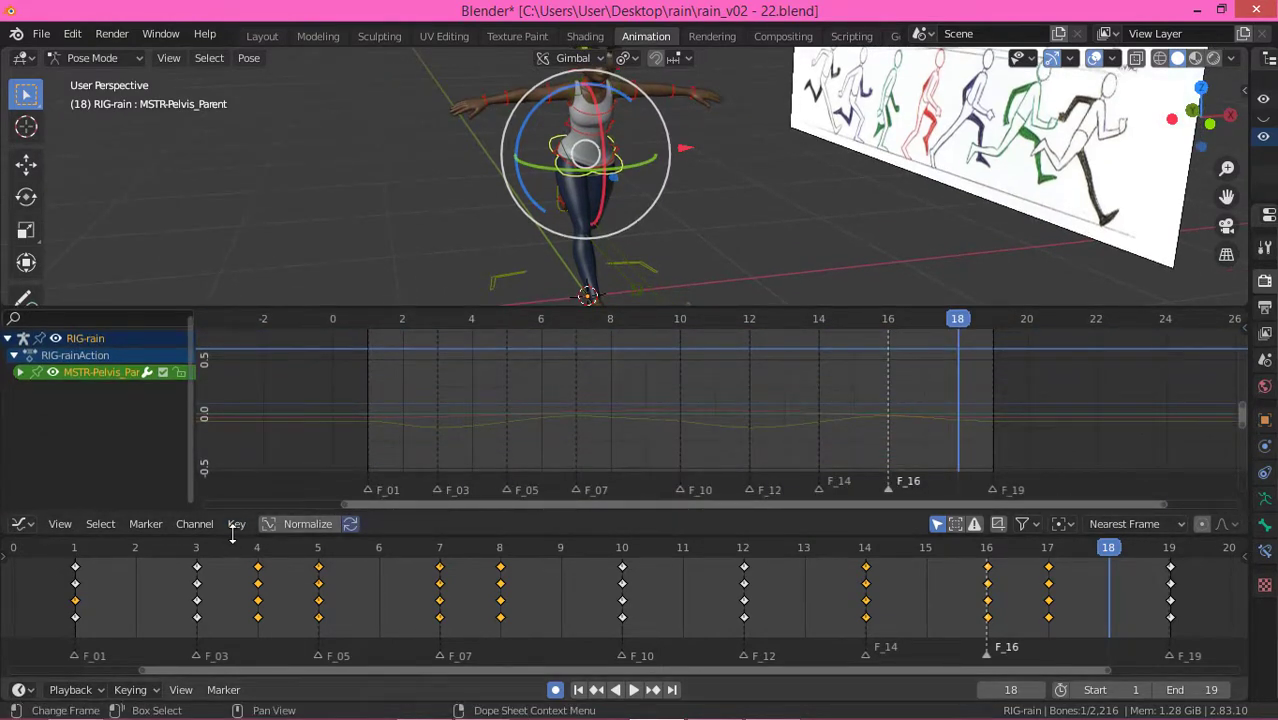
{"action": "left_click_drag", "start_coordinate": [234, 512], "coordinate": [240, 608]}
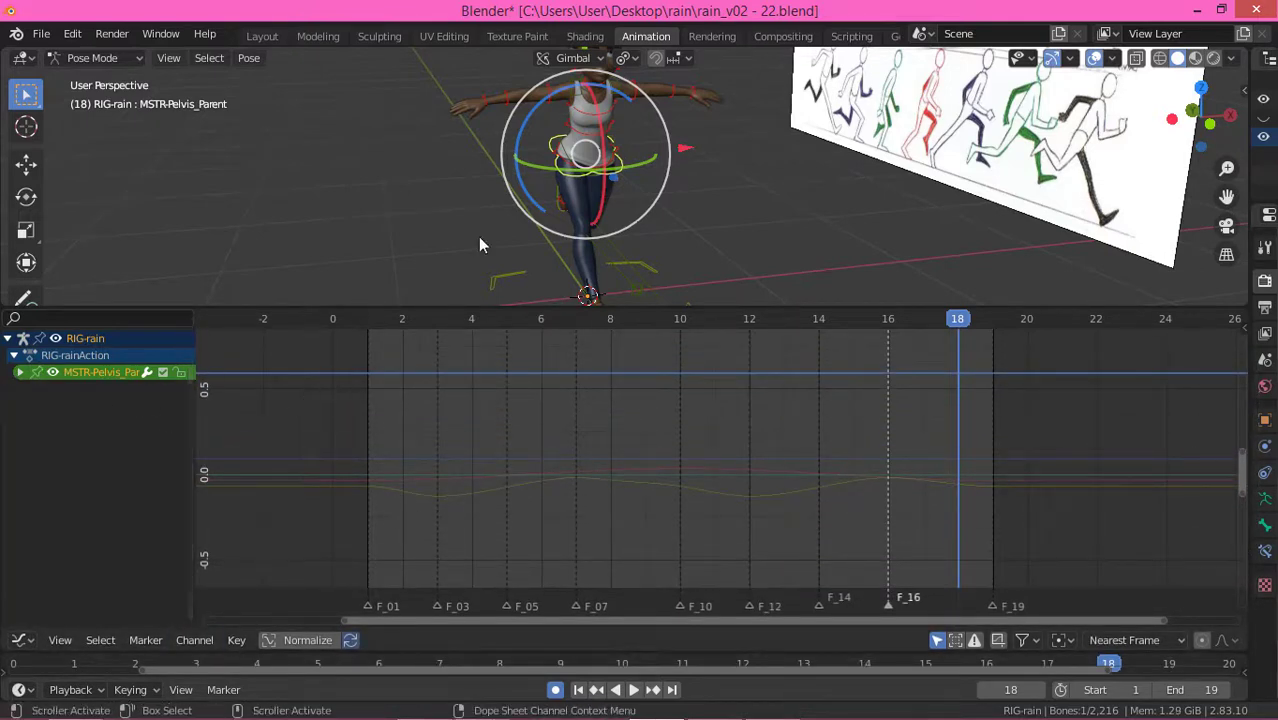
{"action": "middle_click_drag", "start_coordinate": [792, 203], "coordinate": [645, 220]}
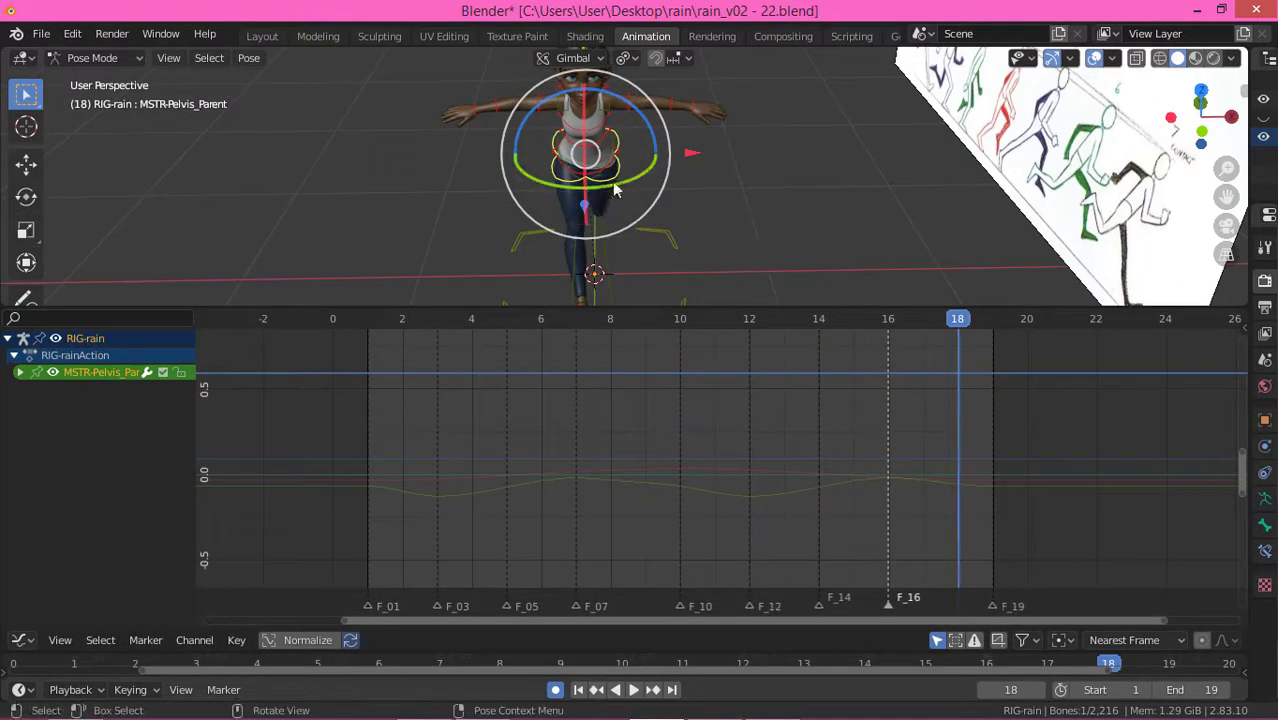
Step: Expand the pelvis parent's channels and isolate its Y Euler Rotation curve, fitted to the graph view
{"action": "left_click", "coordinate": [20, 373]}
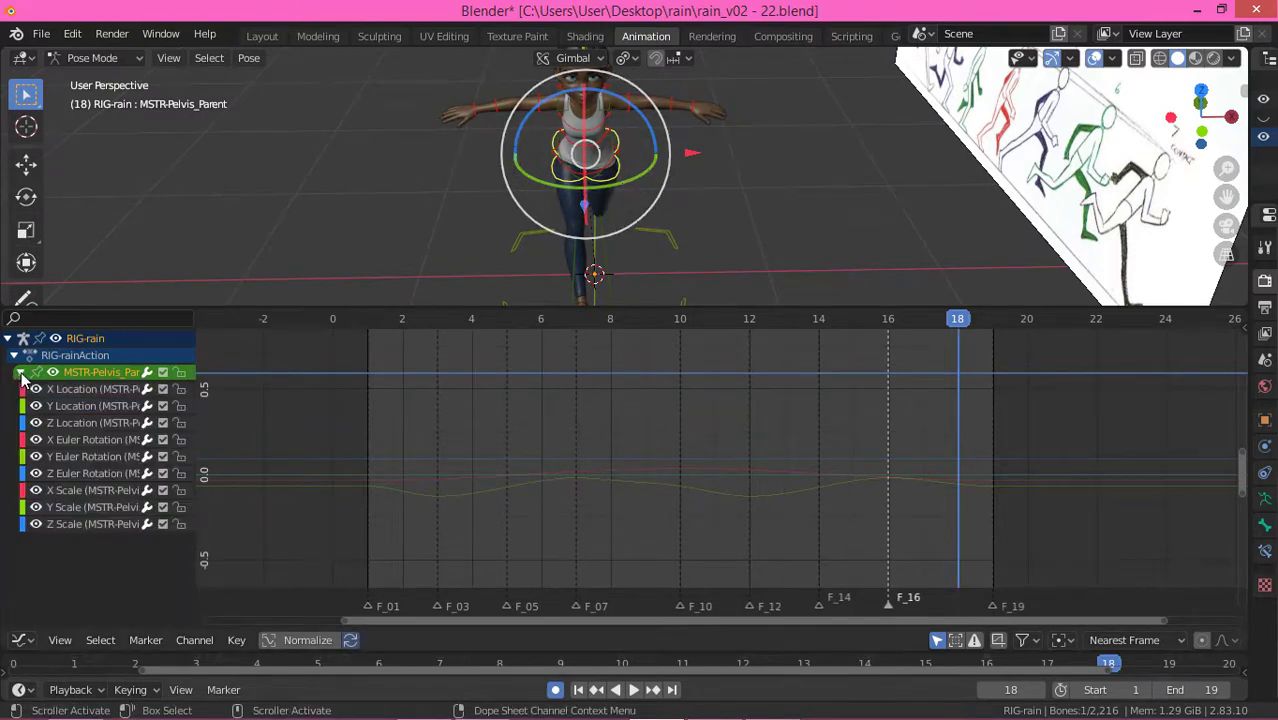
{"action": "left_click", "coordinate": [80, 406]}
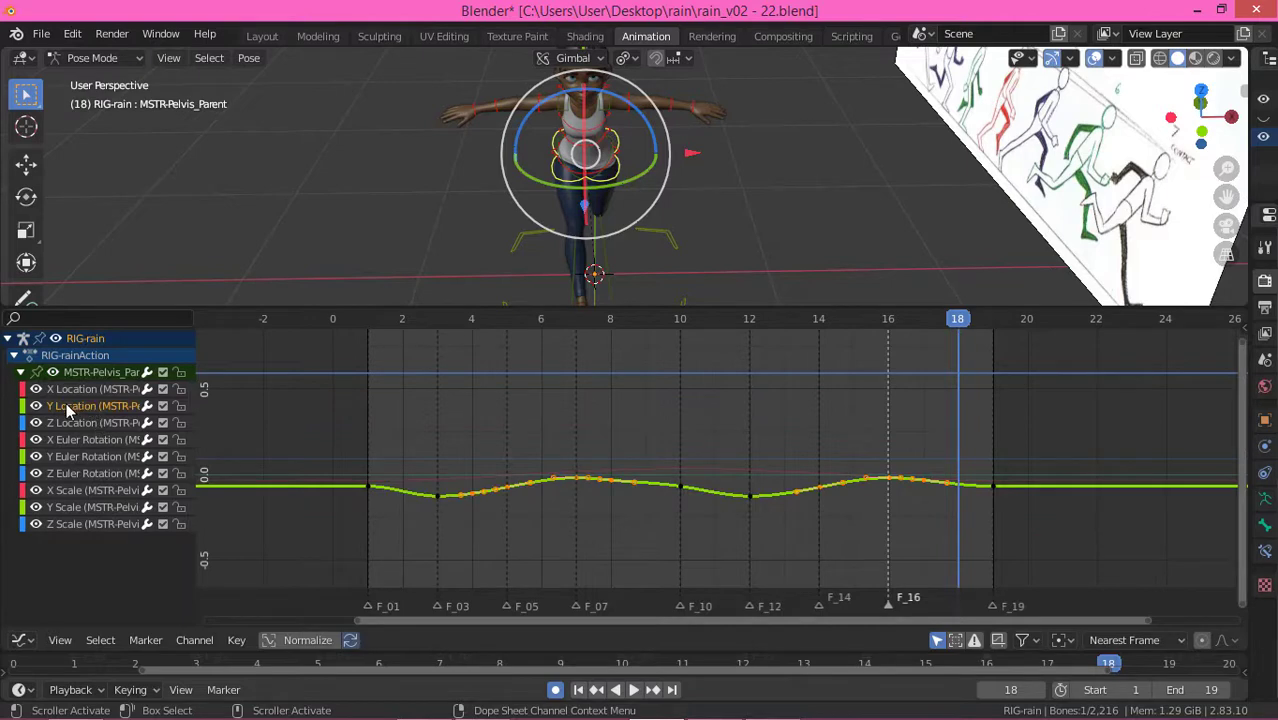
{"action": "left_click", "coordinate": [78, 457]}
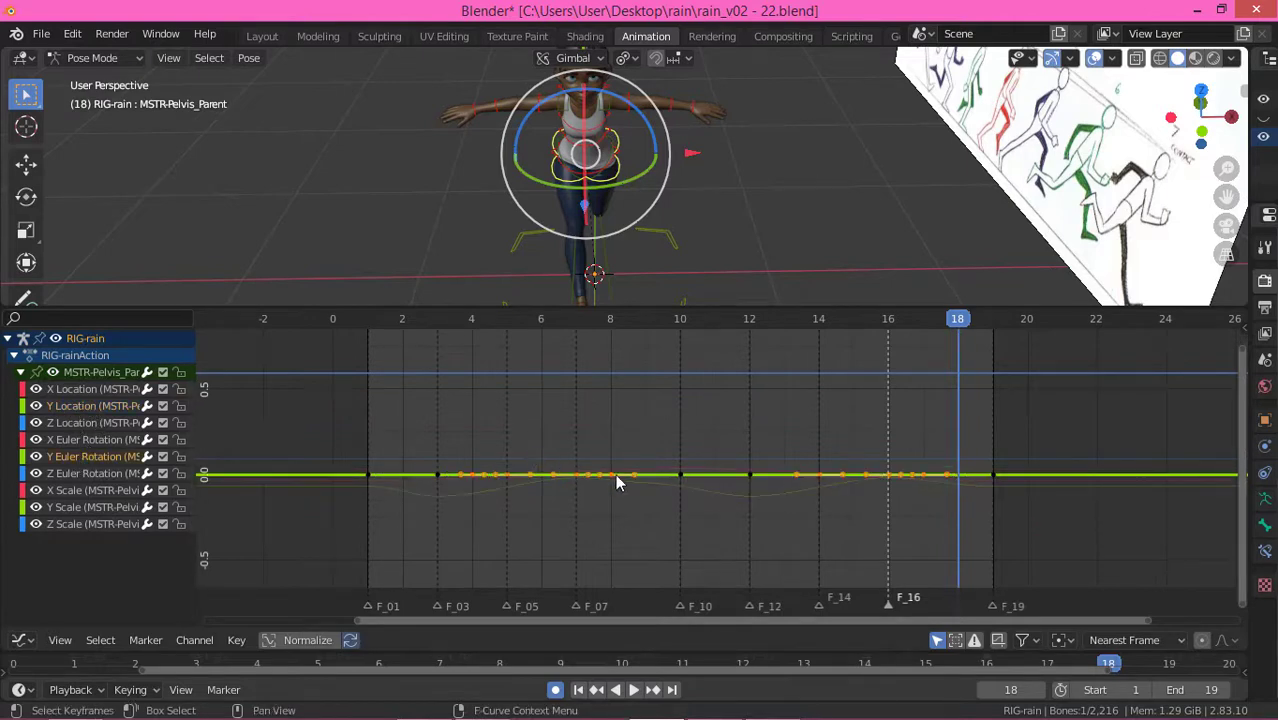
{"action": "key", "text": "a"}
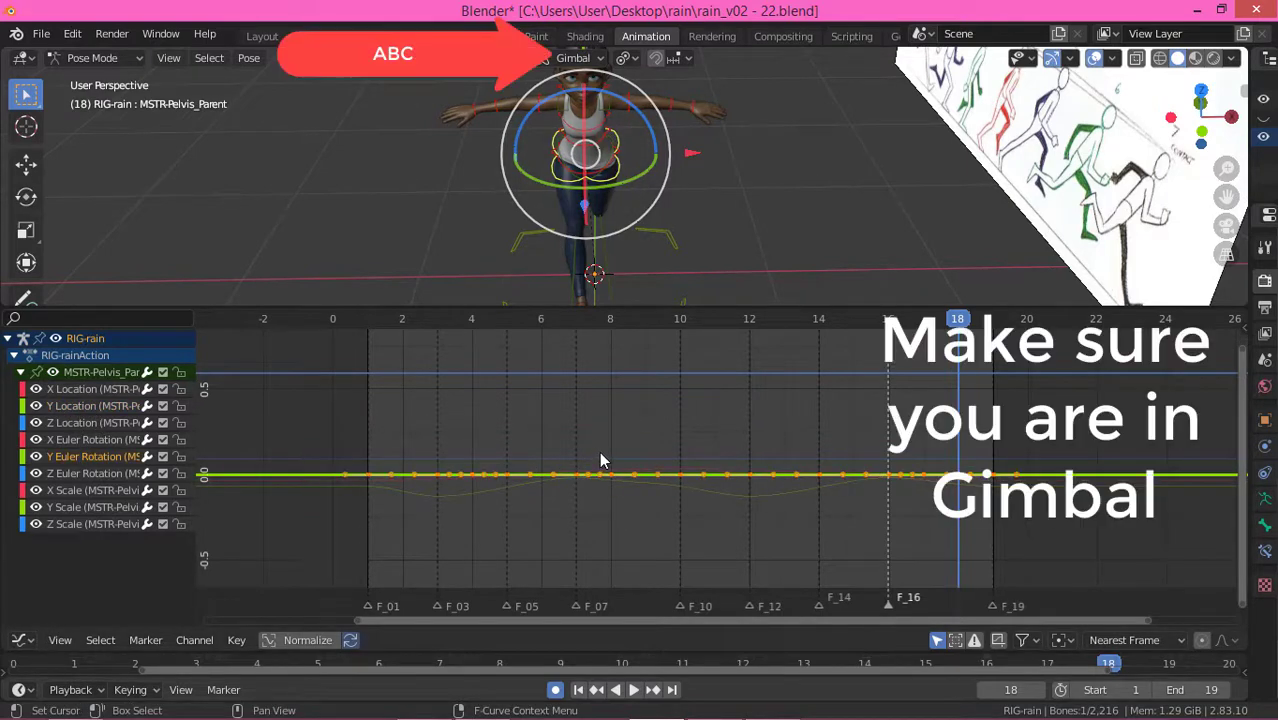
{"action": "key", "text": "Home"}
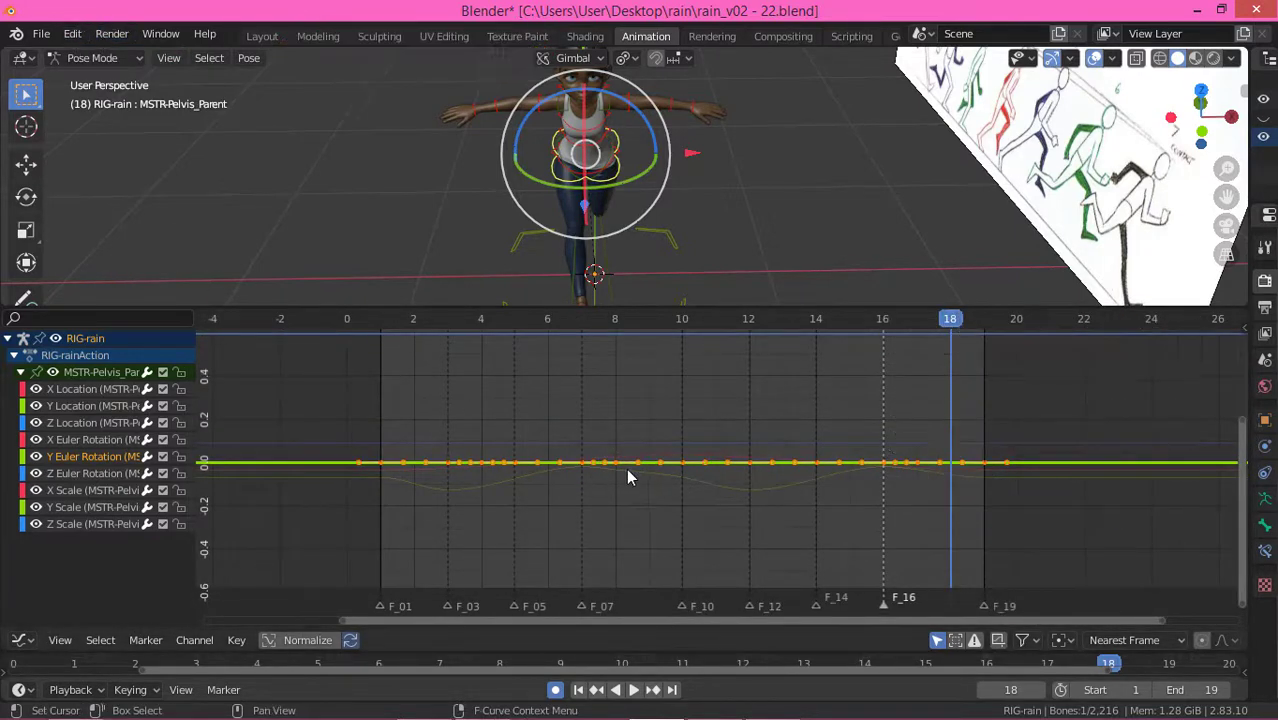
Step: Delete all Y Euler Rotation keys of the pelvis parent except those at frames 1, 10 and 19
{"action": "left_click", "coordinate": [318, 383]}
{"action": "left_click_drag", "start_coordinate": [432, 393], "coordinate": [940, 570]}
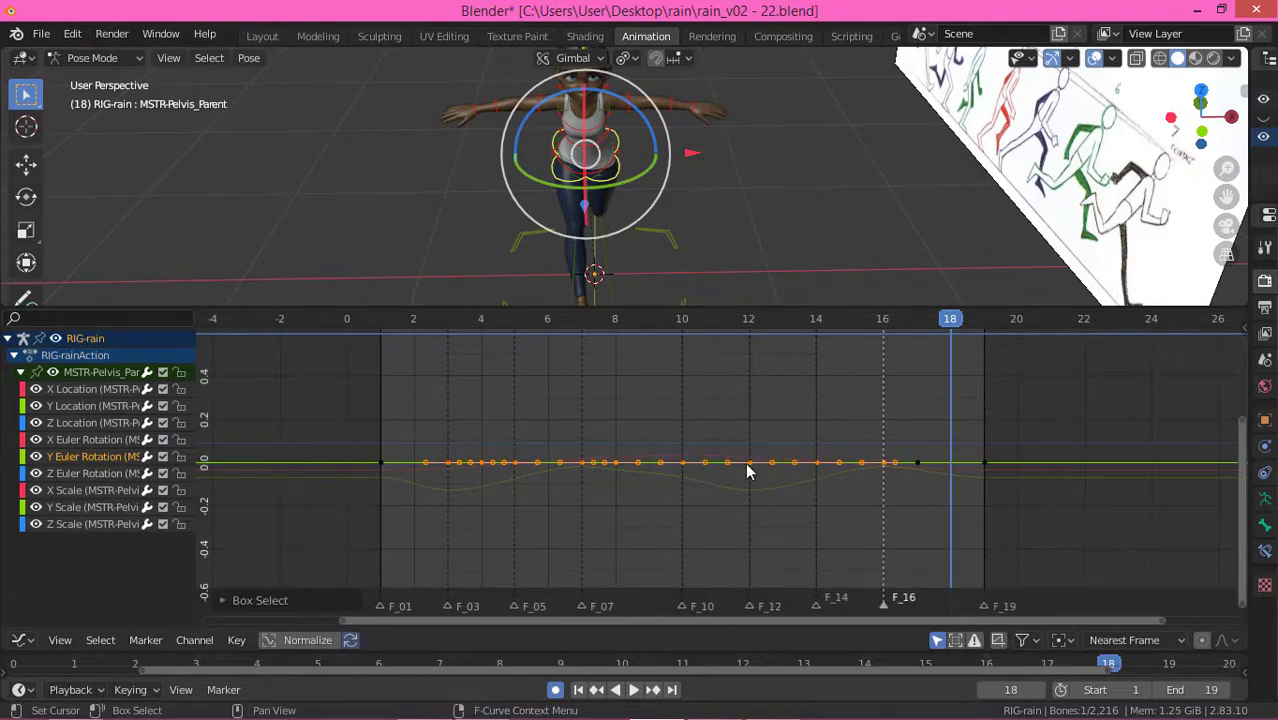
{"action": "key", "text": "Delete"}
{"action": "left_click_drag", "start_coordinate": [416, 402], "coordinate": [657, 527]}
{"action": "key", "text": "x"}
{"action": "left_click", "coordinate": [657, 527]}
{"action": "left_click_drag", "start_coordinate": [727, 413], "coordinate": [935, 540]}
{"action": "key", "text": "x"}
{"action": "left_click", "coordinate": [926, 535]}
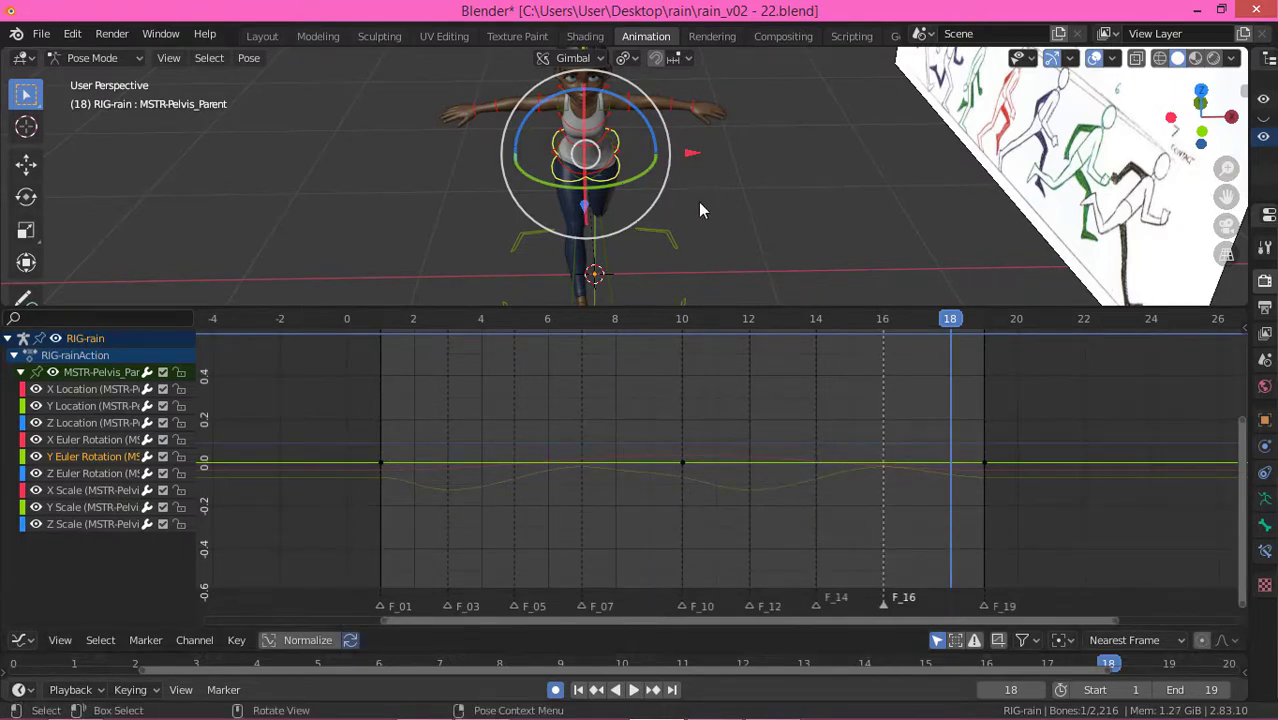
Step: On the MSTR-Hips control, delete all Y Euler Rotation keys except those at frames 1, 10 and 19
{"action": "middle_click_drag", "start_coordinate": [531, 205], "coordinate": [588, 198]}
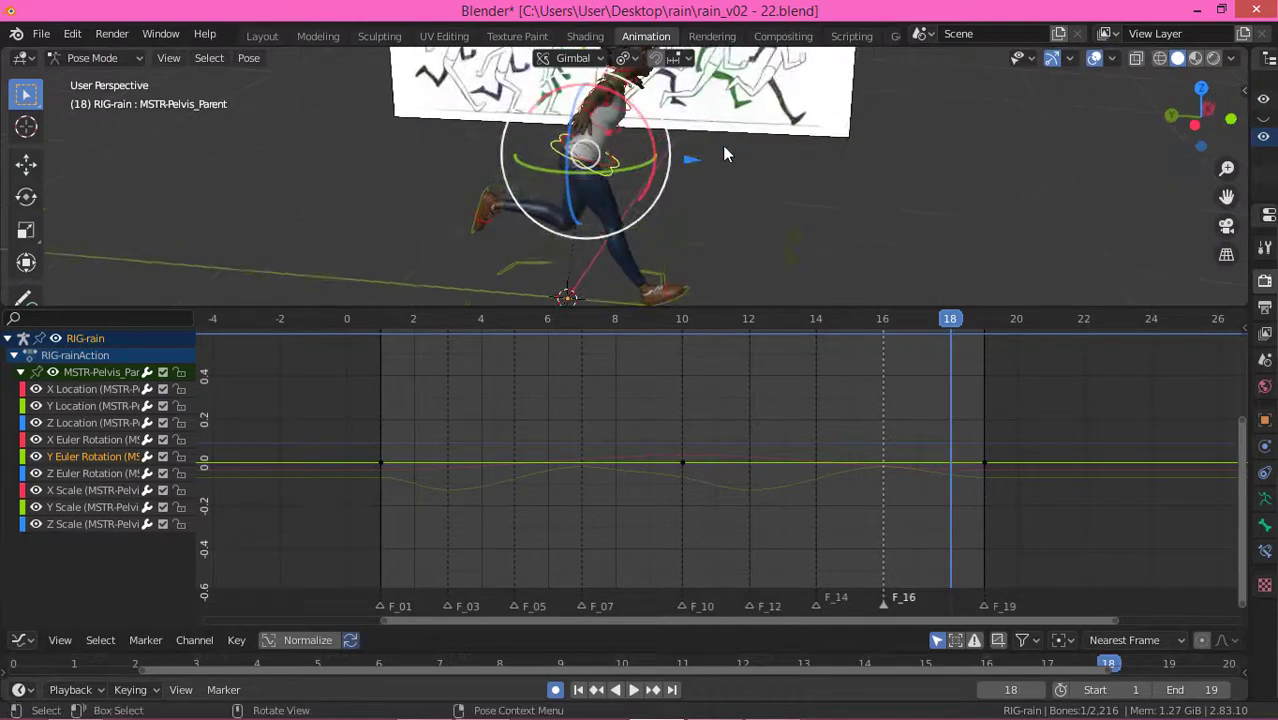
{"action": "middle_click_drag", "start_coordinate": [722, 148], "coordinate": [594, 176]}
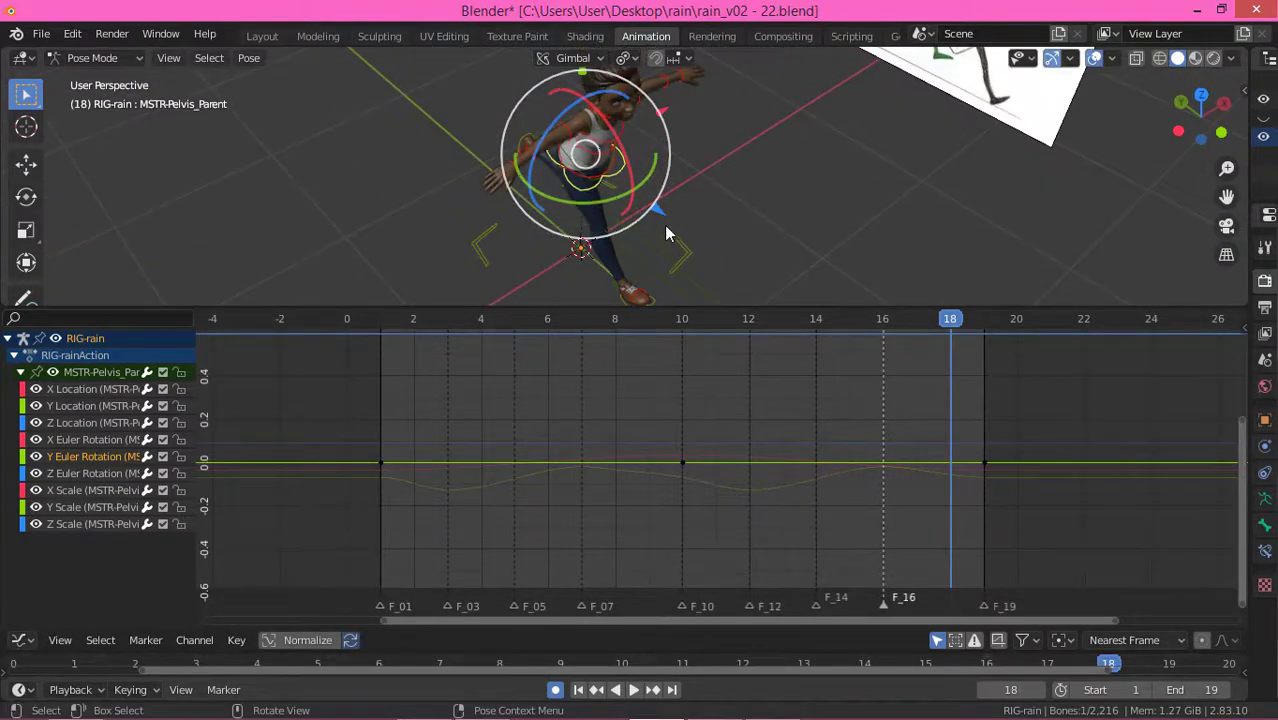
{"action": "scroll", "coordinate": [571, 171], "scroll_direction": "up", "scroll_amount": 5}
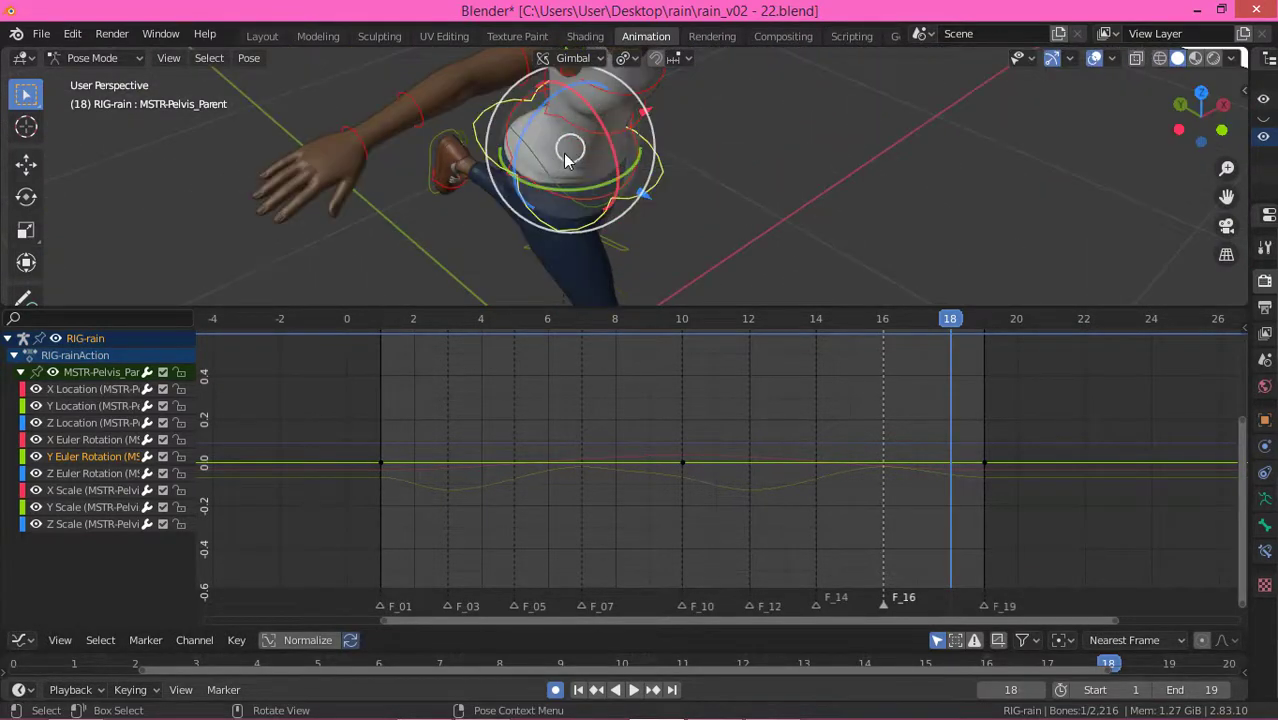
{"action": "left_click", "coordinate": [565, 160]}
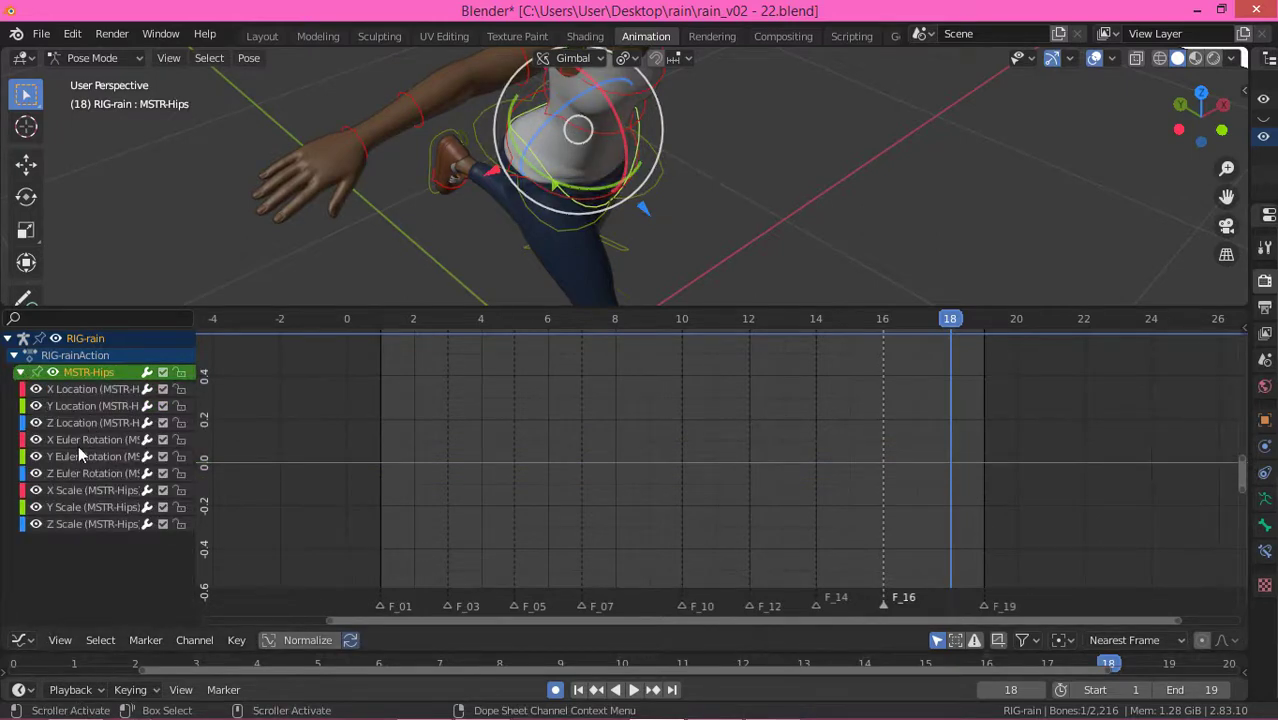
{"action": "left_click", "coordinate": [78, 455]}
{"action": "left_click_drag", "start_coordinate": [426, 421], "coordinate": [665, 535]}
{"action": "key", "text": "Delete"}
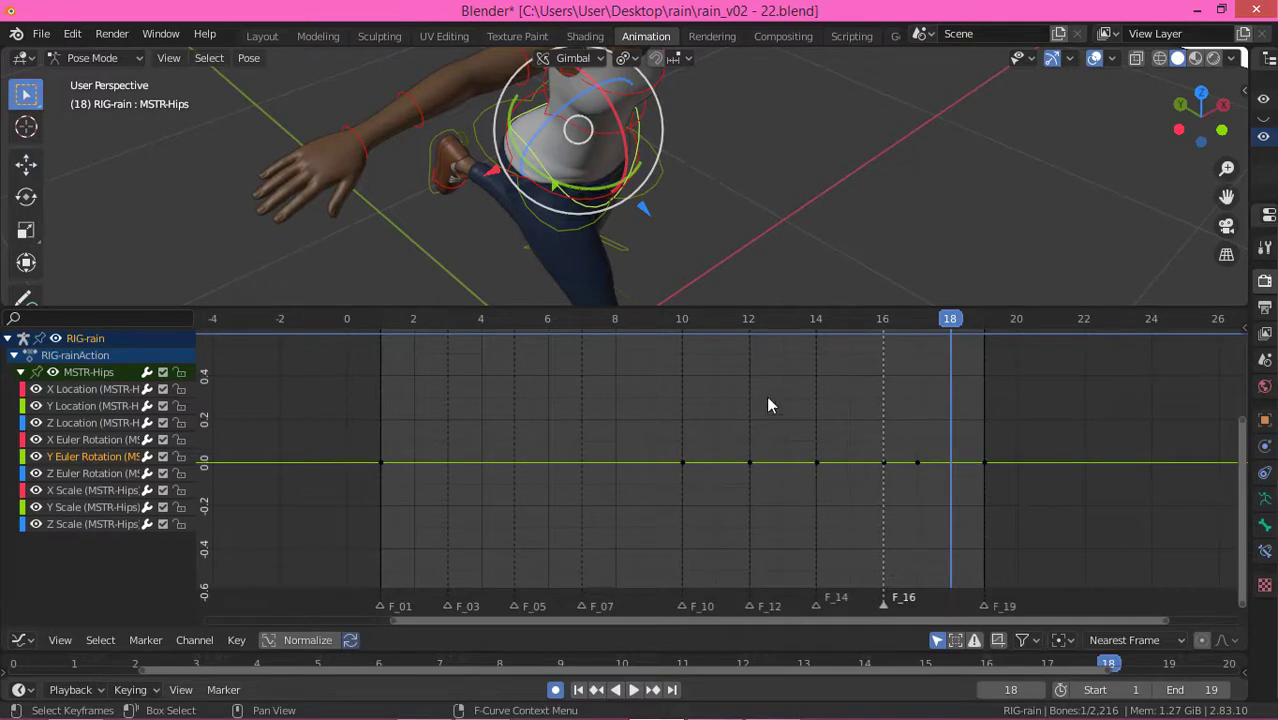
{"action": "left_click_drag", "start_coordinate": [742, 410], "coordinate": [899, 516]}
{"action": "key", "text": "x"}
{"action": "left_click", "coordinate": [860, 485]}
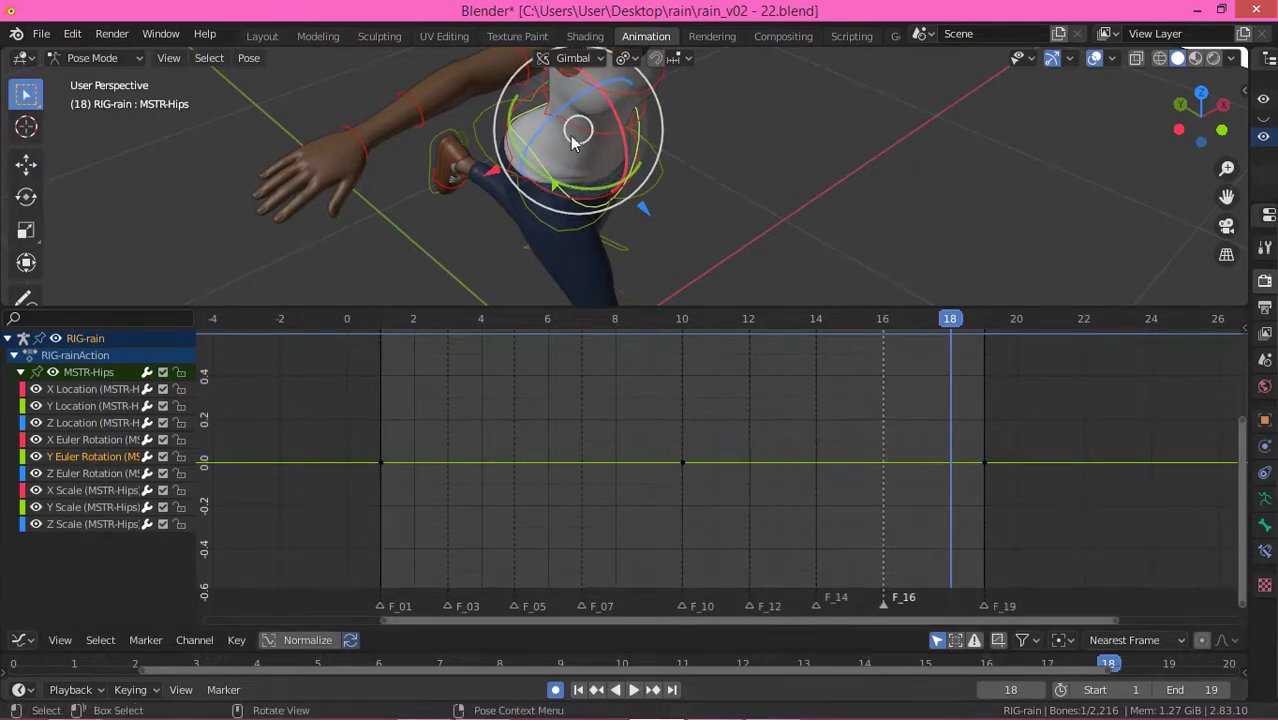
Step: At frame 1, tilt the hips control around its gimbal Y axis to about -26°
{"action": "middle_click_drag", "start_coordinate": [736, 234], "coordinate": [600, 235]}
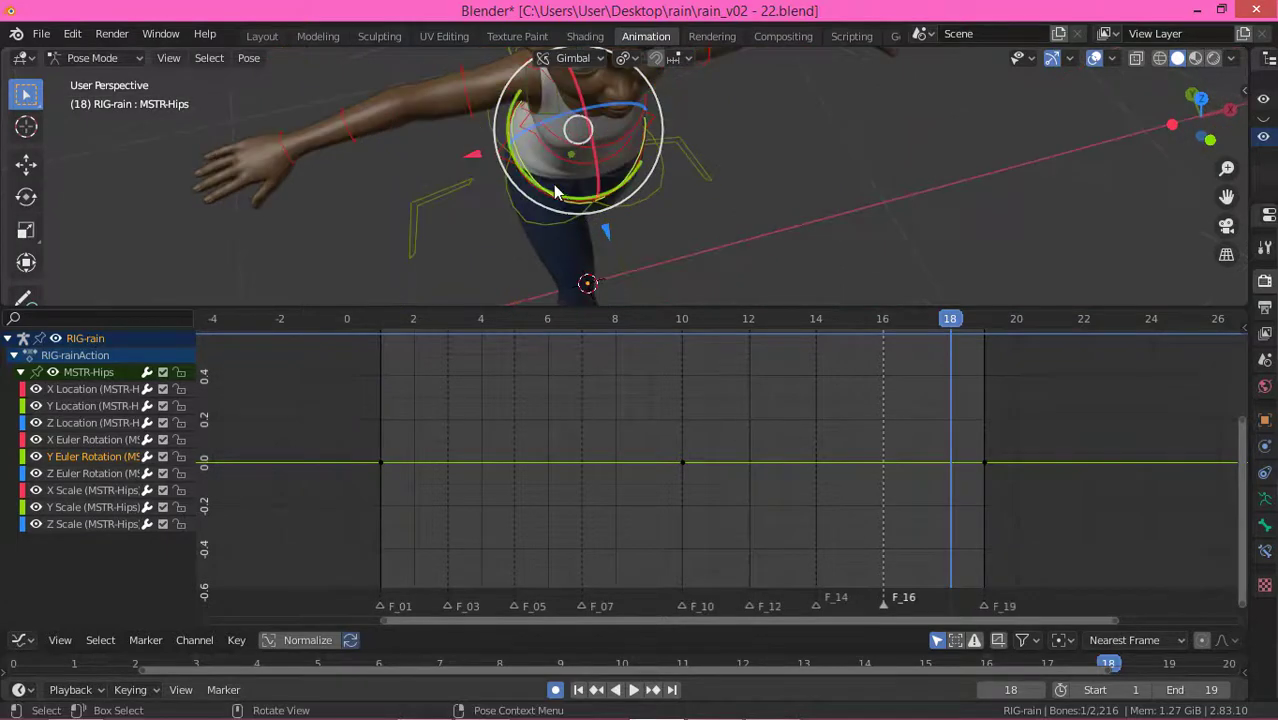
{"action": "left_click", "coordinate": [384, 321]}
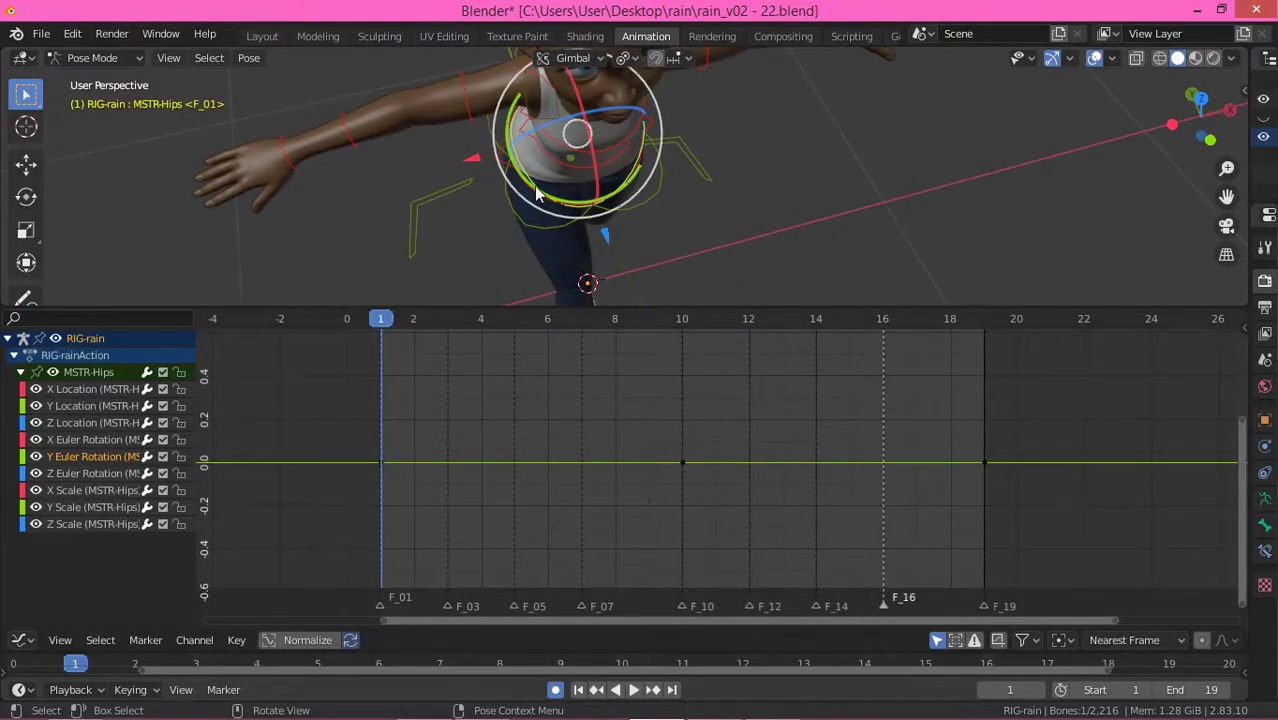
{"action": "left_click_drag", "start_coordinate": [539, 196], "coordinate": [555, 182]}
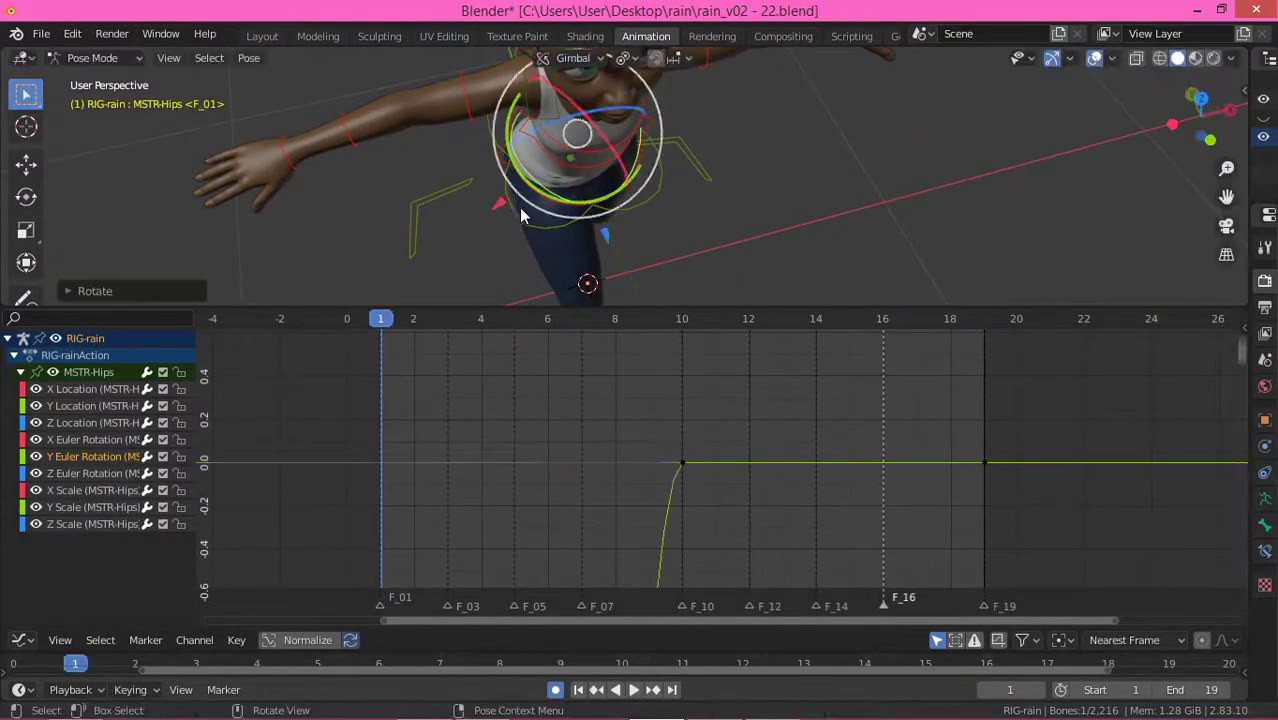
{"action": "middle_click_drag", "start_coordinate": [585, 138], "coordinate": [533, 165]}
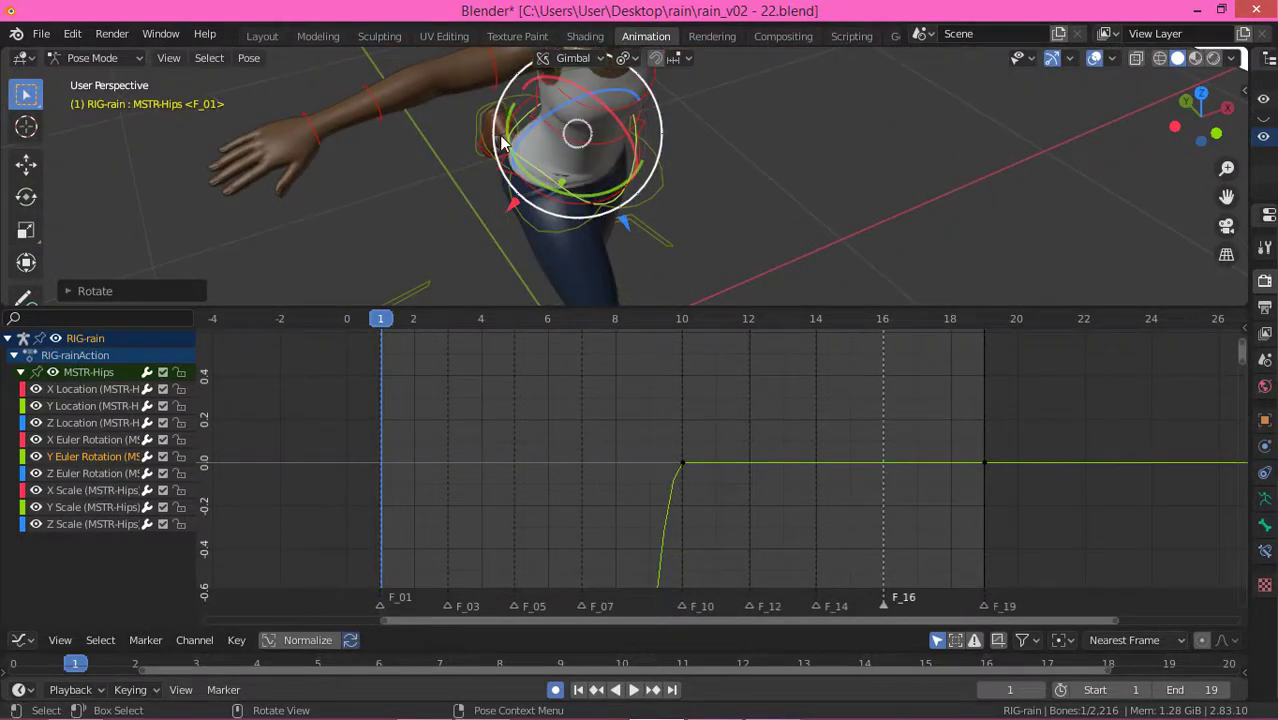
{"action": "left_click_drag", "start_coordinate": [520, 150], "coordinate": [517, 148]}
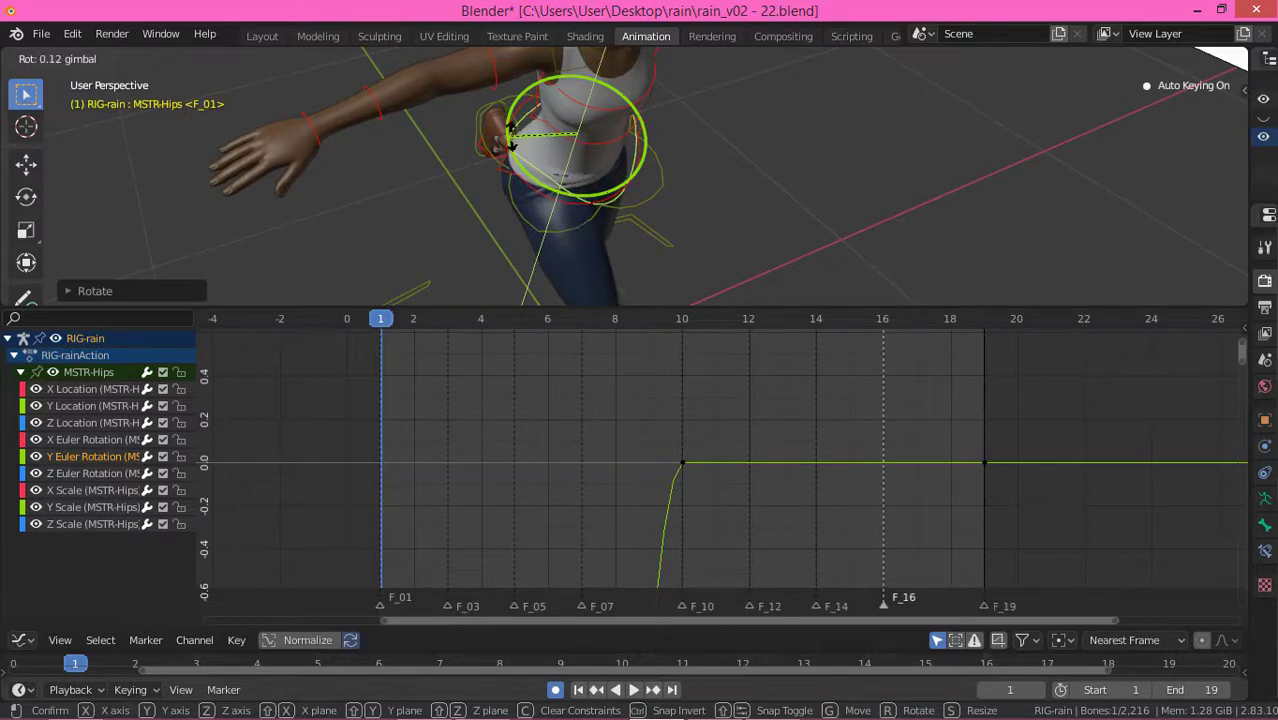
{"action": "left_click", "coordinate": [512, 138]}
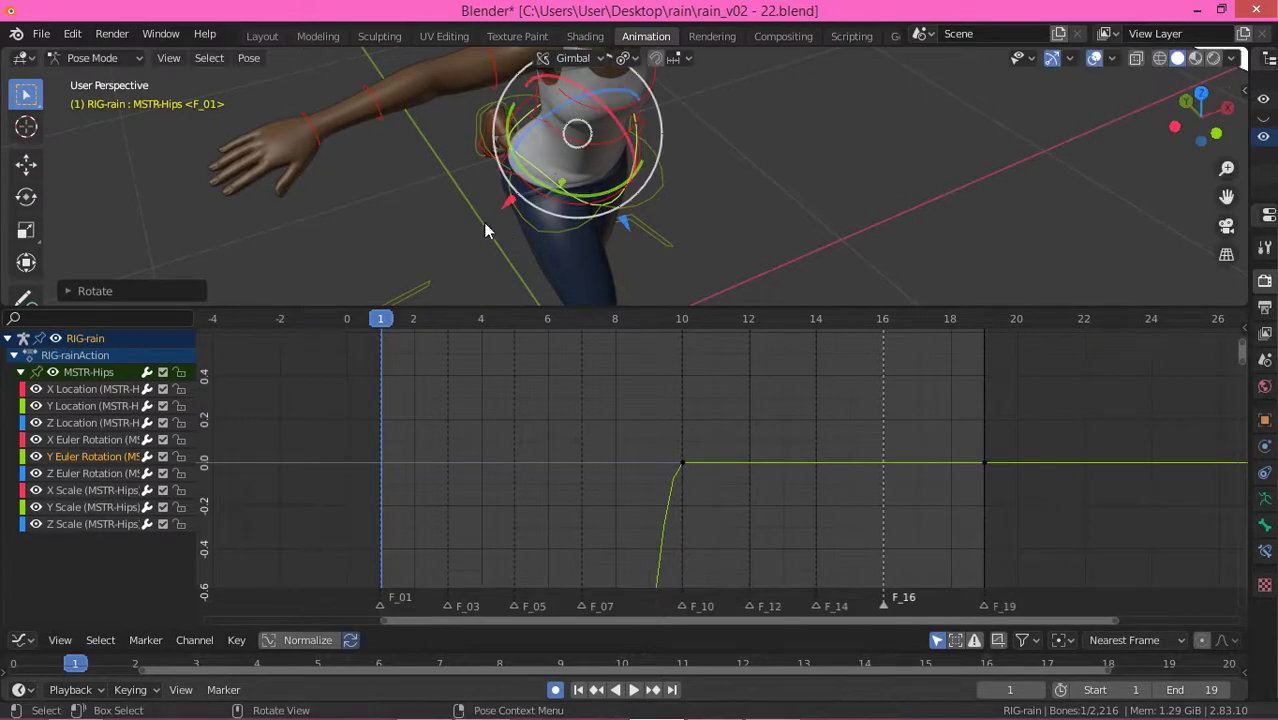
Step: Copy the hips' Y Euler Rotation key from frame 1 and paste it at frame 19
{"action": "middle_click_drag", "start_coordinate": [485, 225], "coordinate": [585, 230]}
{"action": "scroll", "coordinate": [540, 380], "scroll_direction": "down", "scroll_amount": 4}
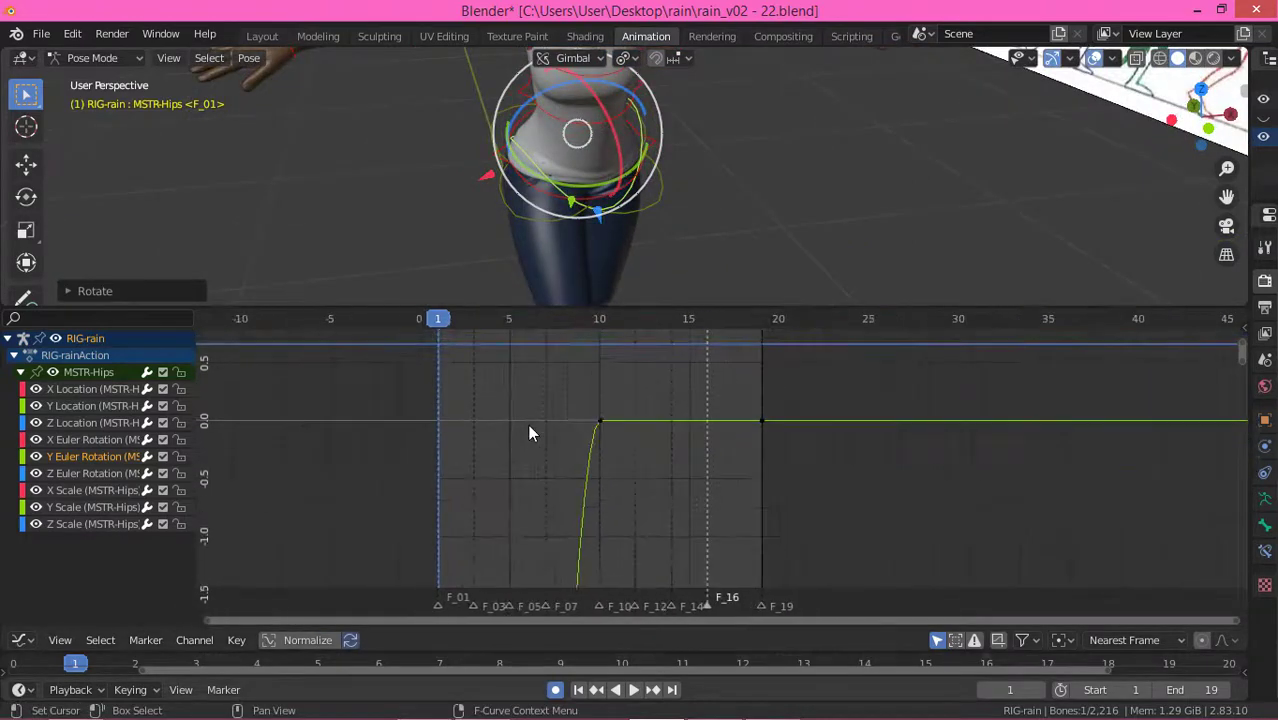
{"action": "key", "text": "a"}
{"action": "key", "text": "Home"}
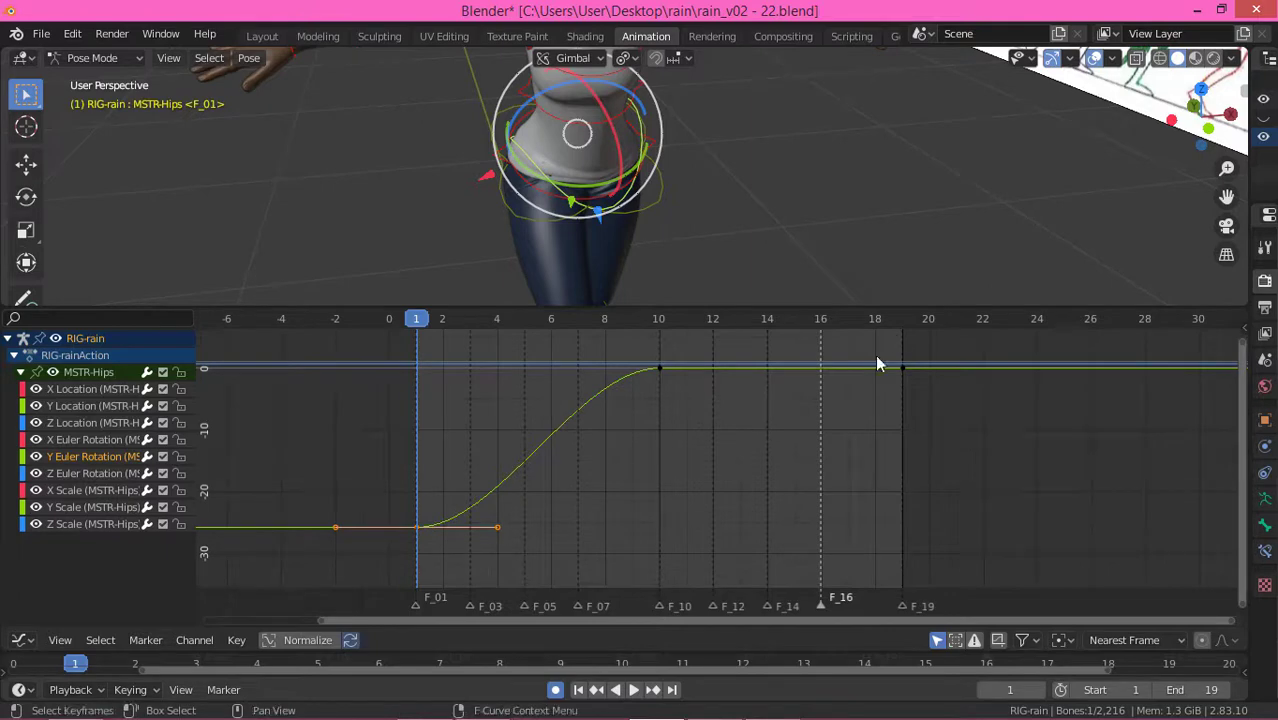
{"action": "left_click", "coordinate": [901, 318]}
{"action": "key", "text": "ctrl+v"}
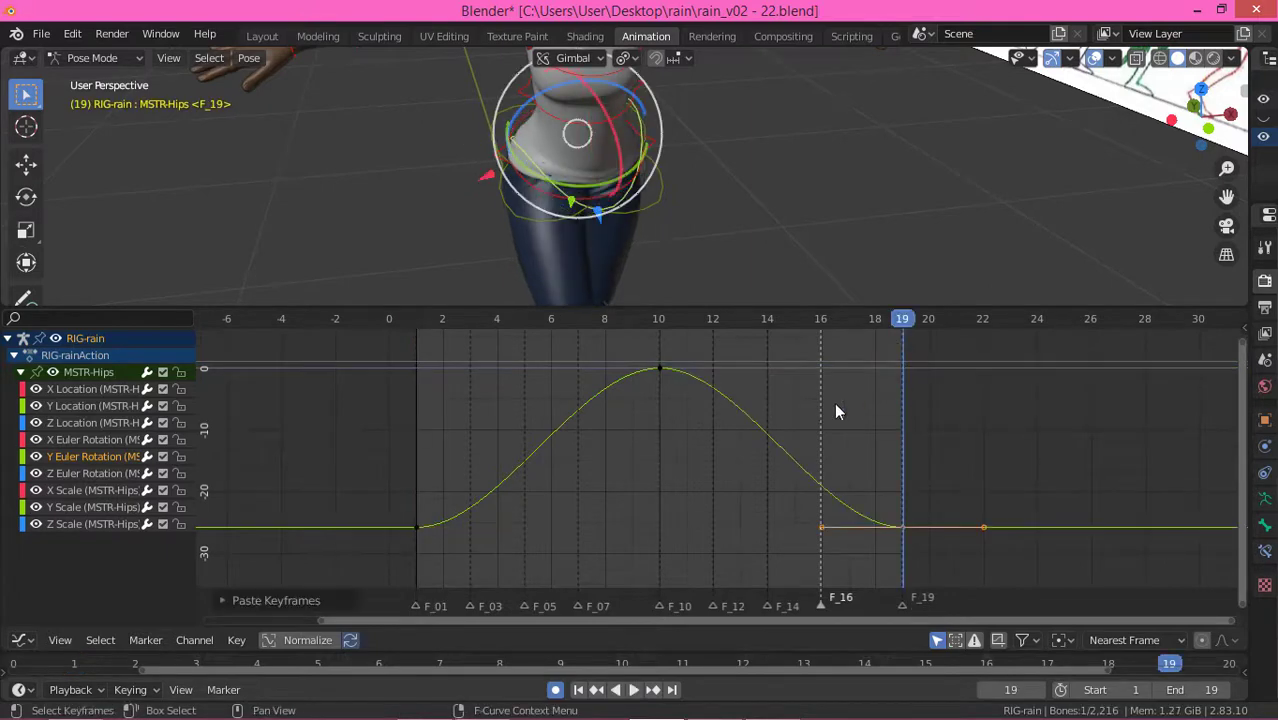
Step: Paste the hips' Y rotation key at frame 10 and mirror it By Values Over Value=0
{"action": "left_click", "coordinate": [659, 318]}
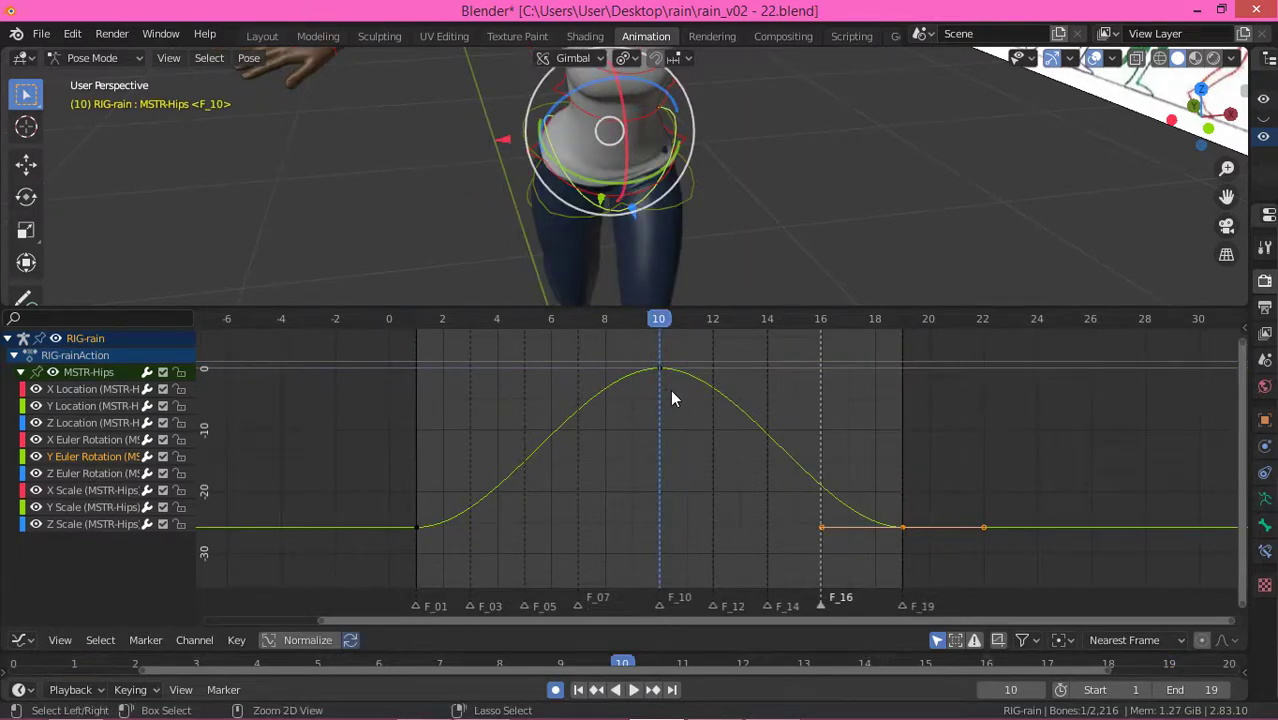
{"action": "key", "text": "ctrl+v"}
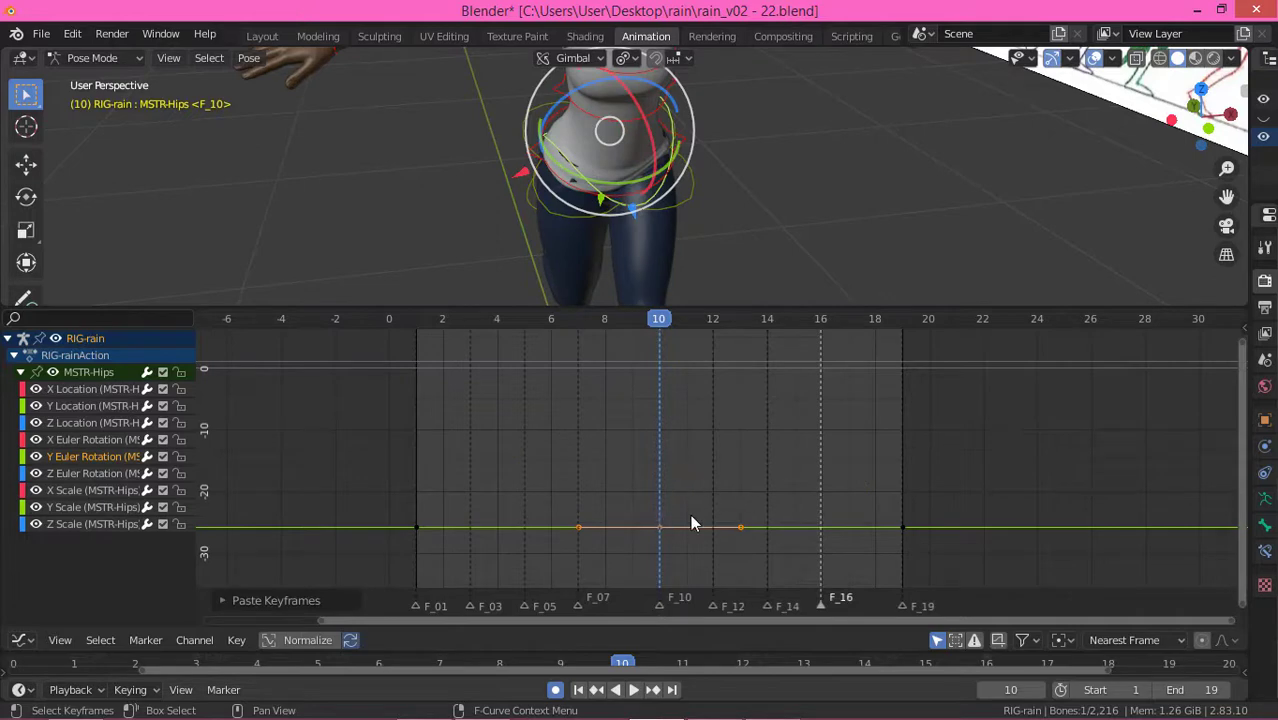
{"action": "right_click", "coordinate": [569, 477]}
{"action": "mouse_move", "coordinate": [500, 660]}
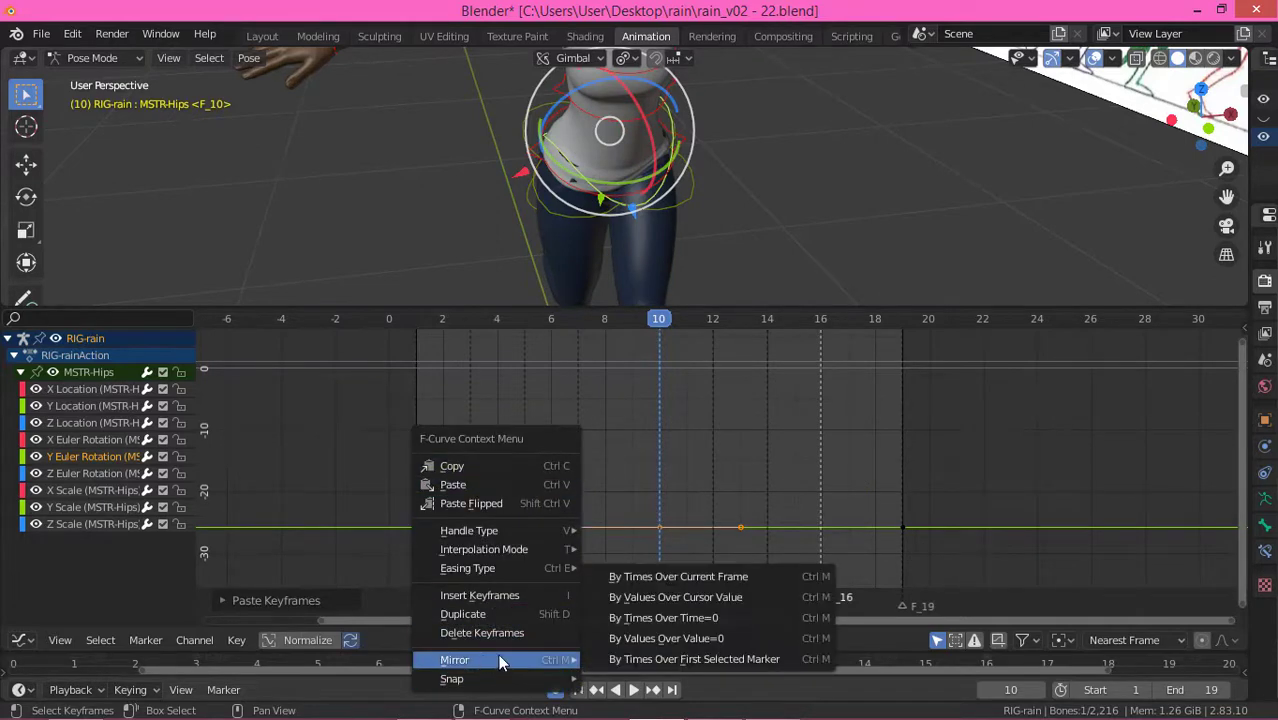
{"action": "left_click", "coordinate": [679, 638]}
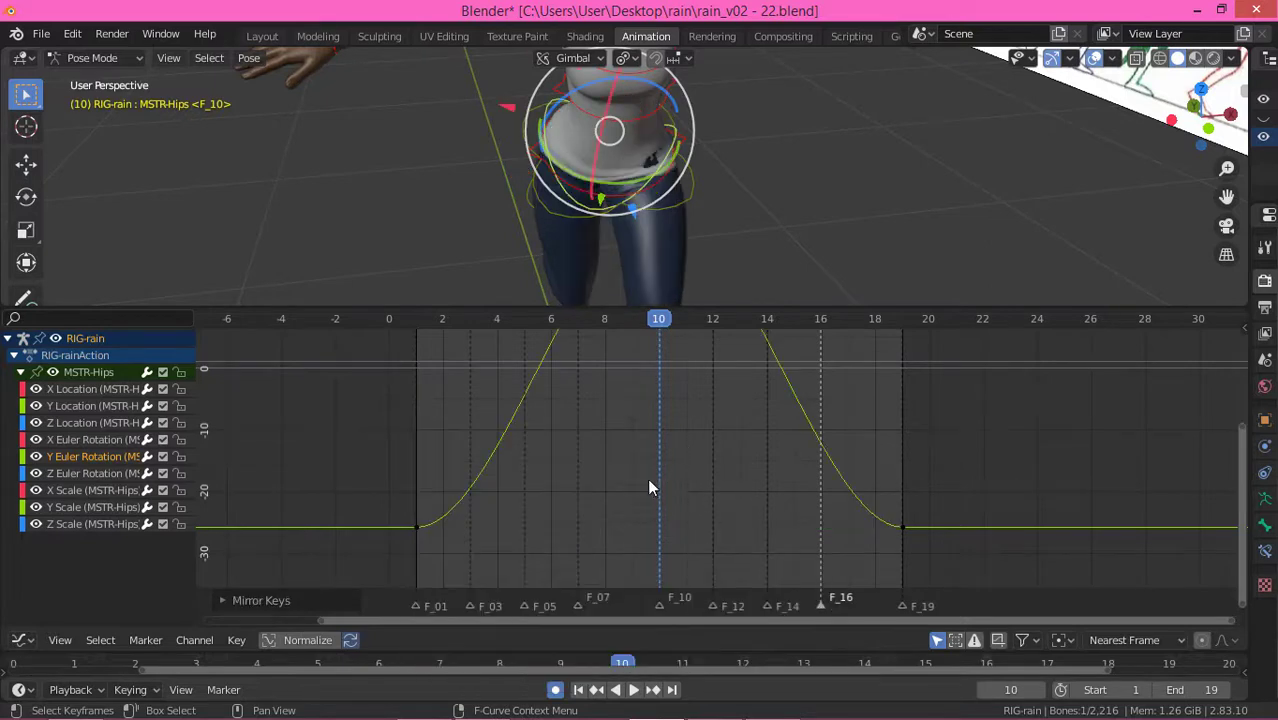
Step: Insert a key on the hips' Y Euler Rotation curve at frame 7
{"action": "scroll", "coordinate": [648, 481], "scroll_direction": "down", "scroll_amount": 5}
{"action": "middle_click_drag", "start_coordinate": [656, 416], "coordinate": [632, 458]}
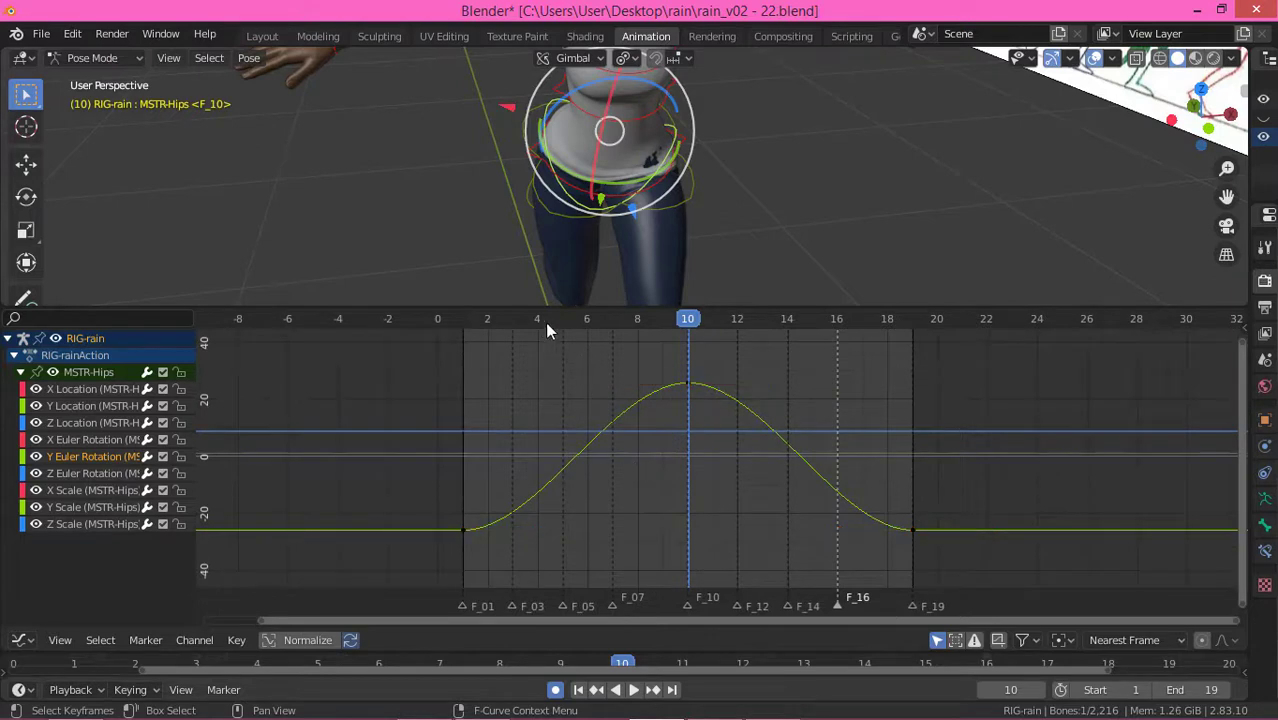
{"action": "left_click_drag", "start_coordinate": [523, 323], "coordinate": [612, 341]}
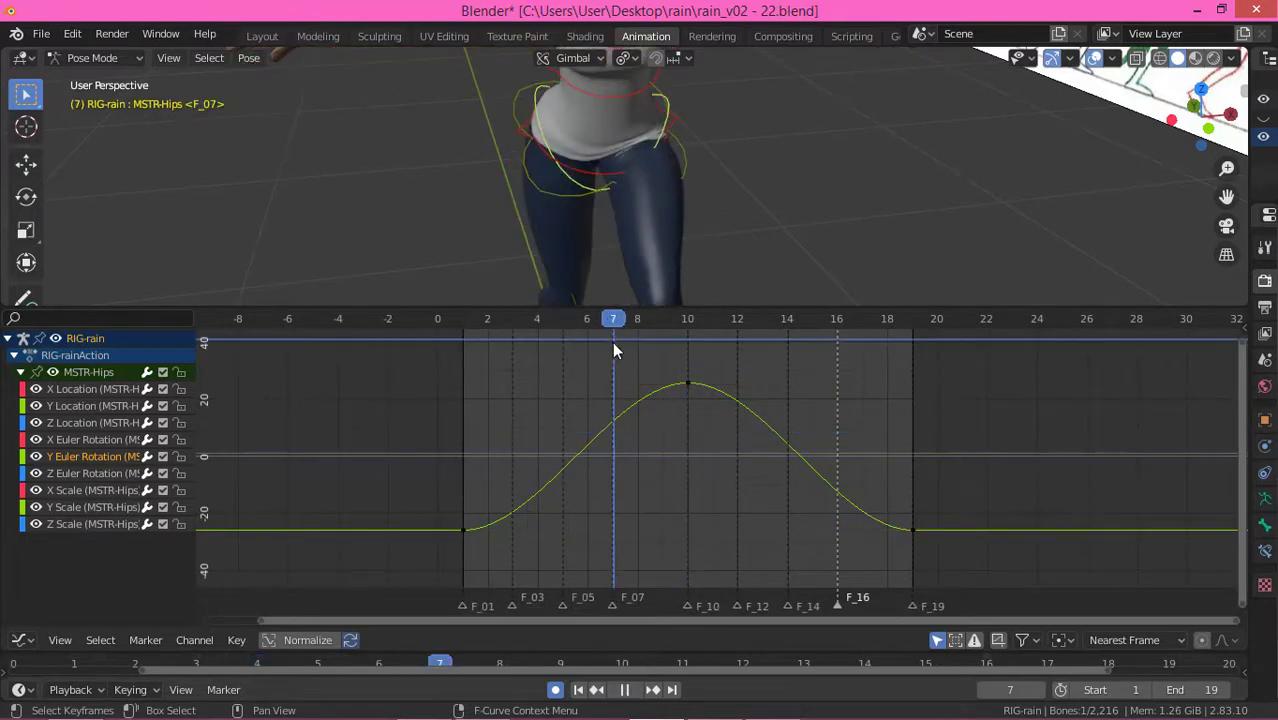
{"action": "key", "text": "i"}
{"action": "left_click", "coordinate": [638, 422]}
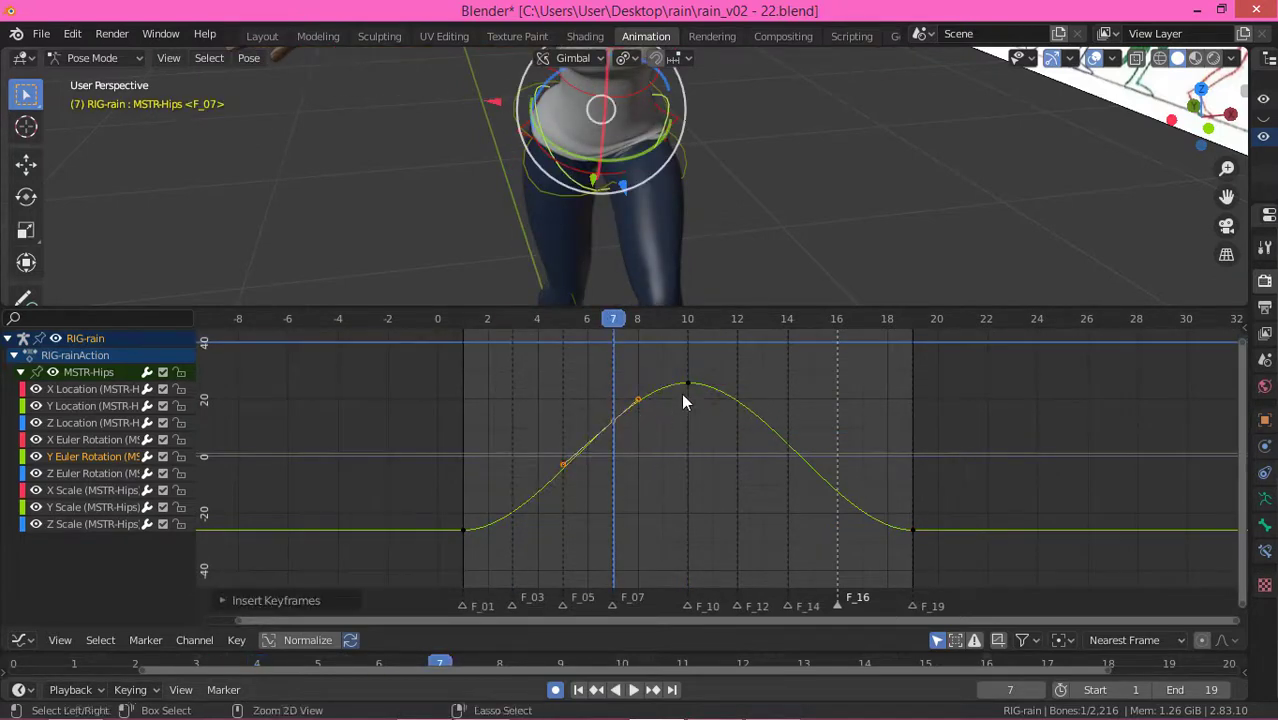
Step: Key the hips' Y Euler Rotation curve at frames 7 and 13, using only the selected channels
{"action": "left_click", "coordinate": [670, 400]}
{"action": "key", "text": "i"}
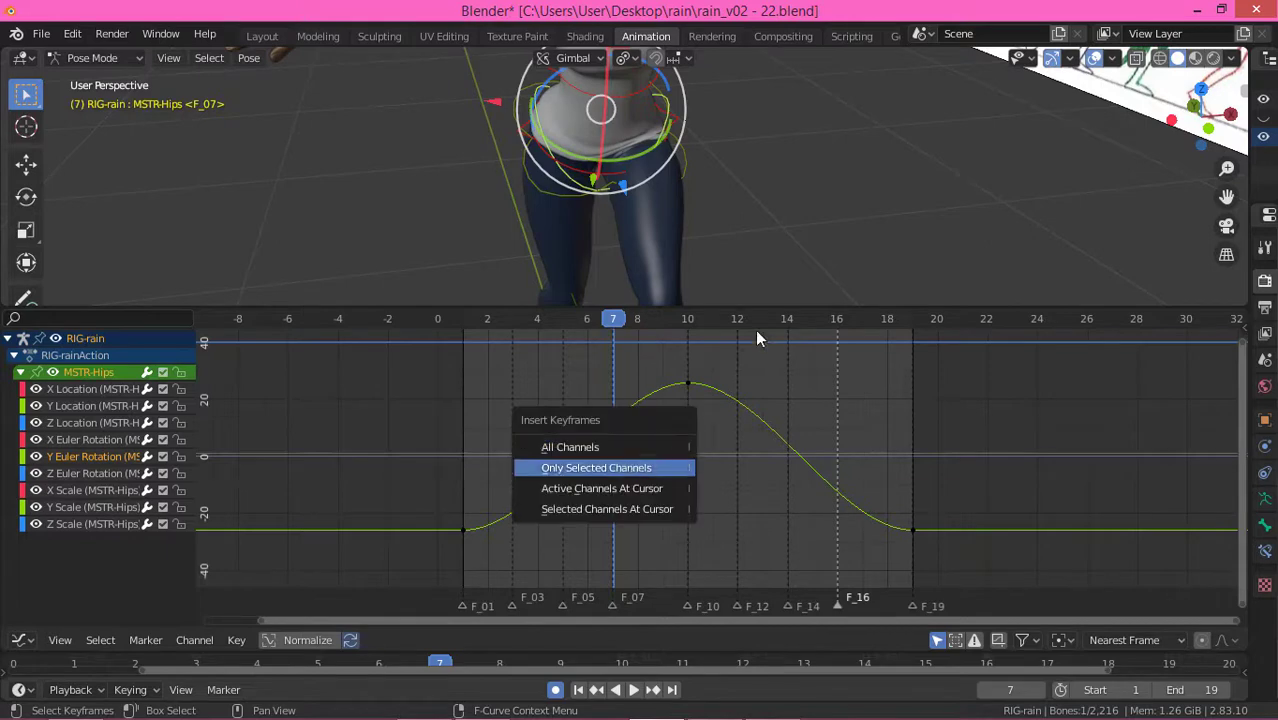
{"action": "key", "text": "Return"}
{"action": "left_click", "coordinate": [783, 322]}
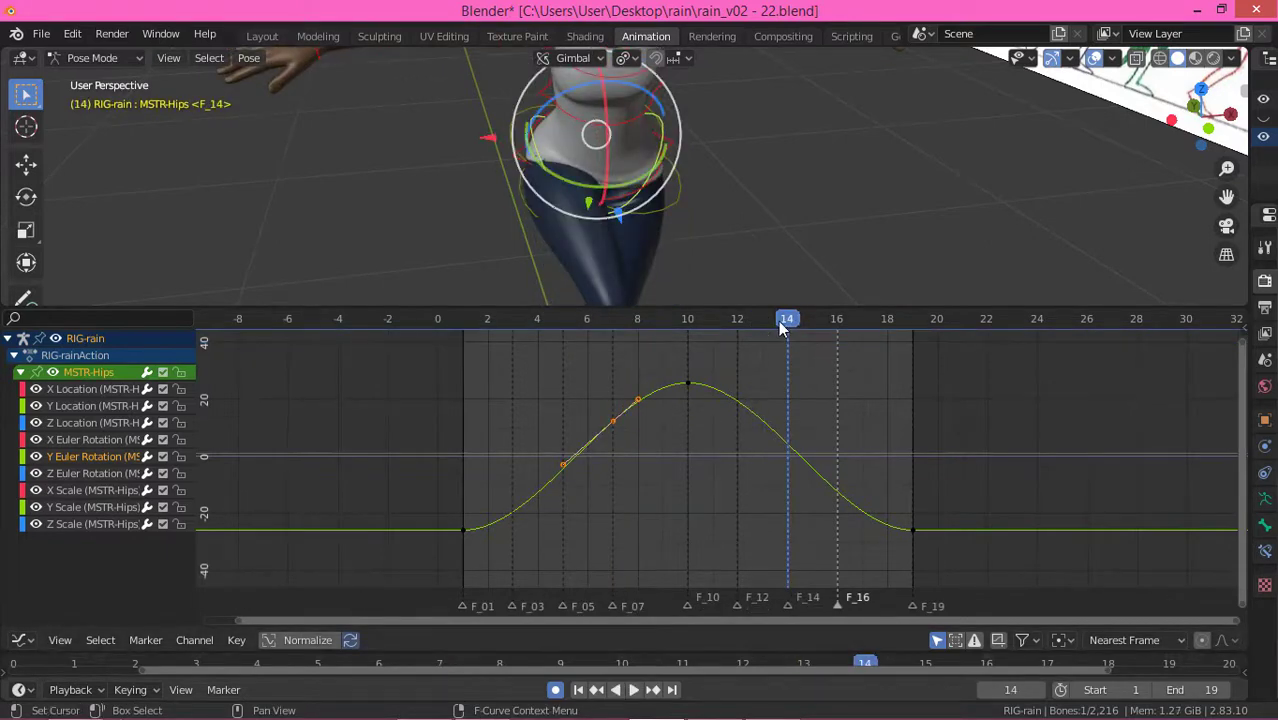
{"action": "key", "text": "Left"}
{"action": "key", "text": "i"}
{"action": "key", "text": "Return"}
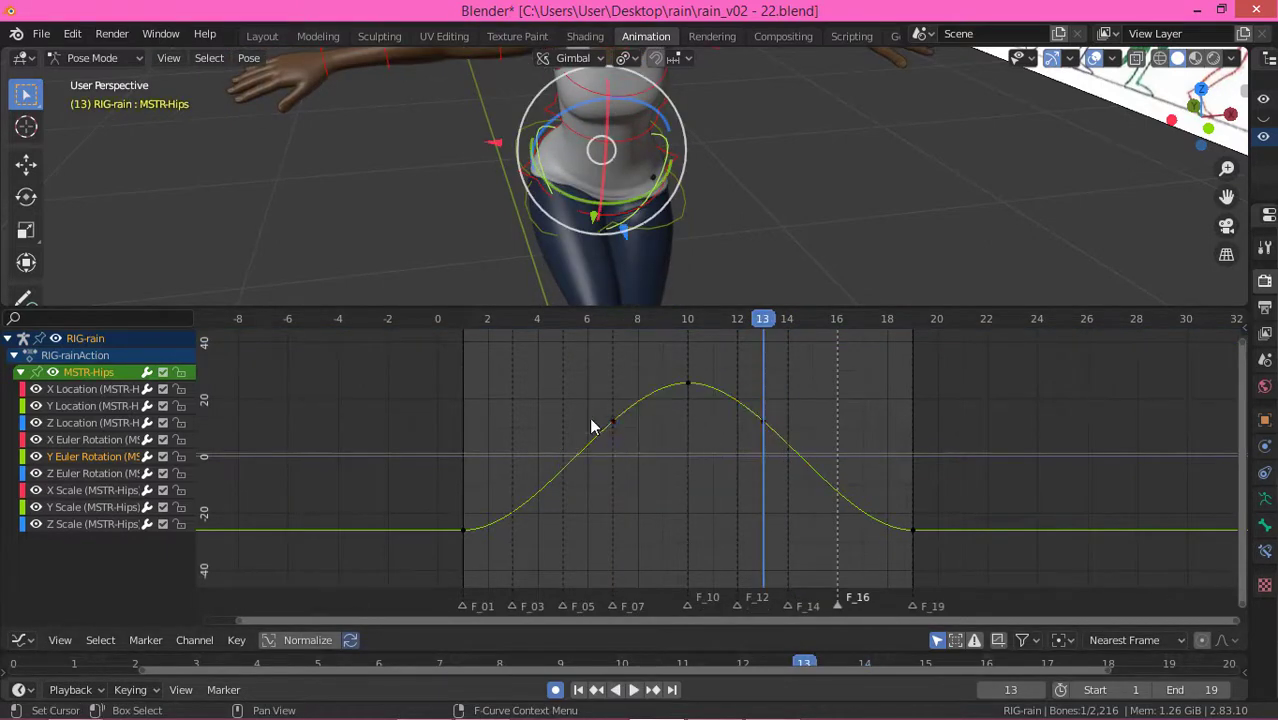
Step: Raise the hips' Y rotation keys at frames 7 and 13 together to about 16°
{"action": "left_click_drag", "start_coordinate": [534, 398], "coordinate": [803, 472]}
{"action": "key", "text": "g"}
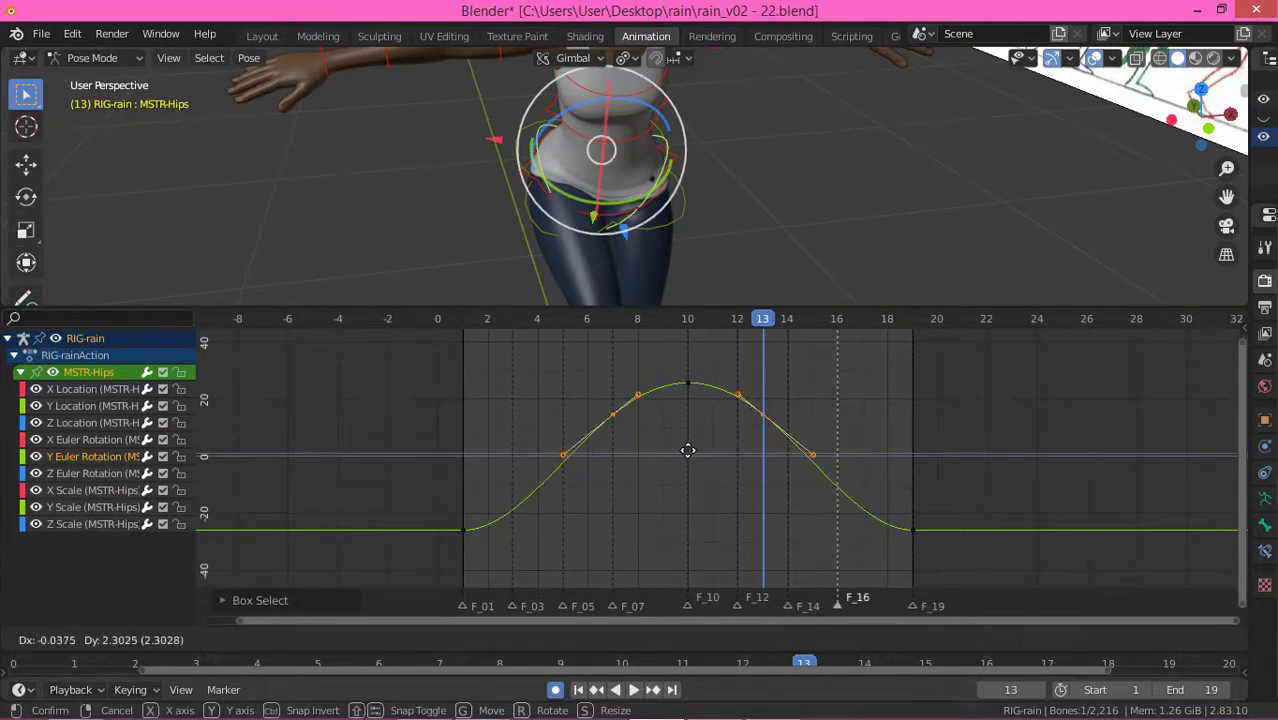
{"action": "left_click", "coordinate": [686, 446]}
{"action": "left_click", "coordinate": [635, 471]}
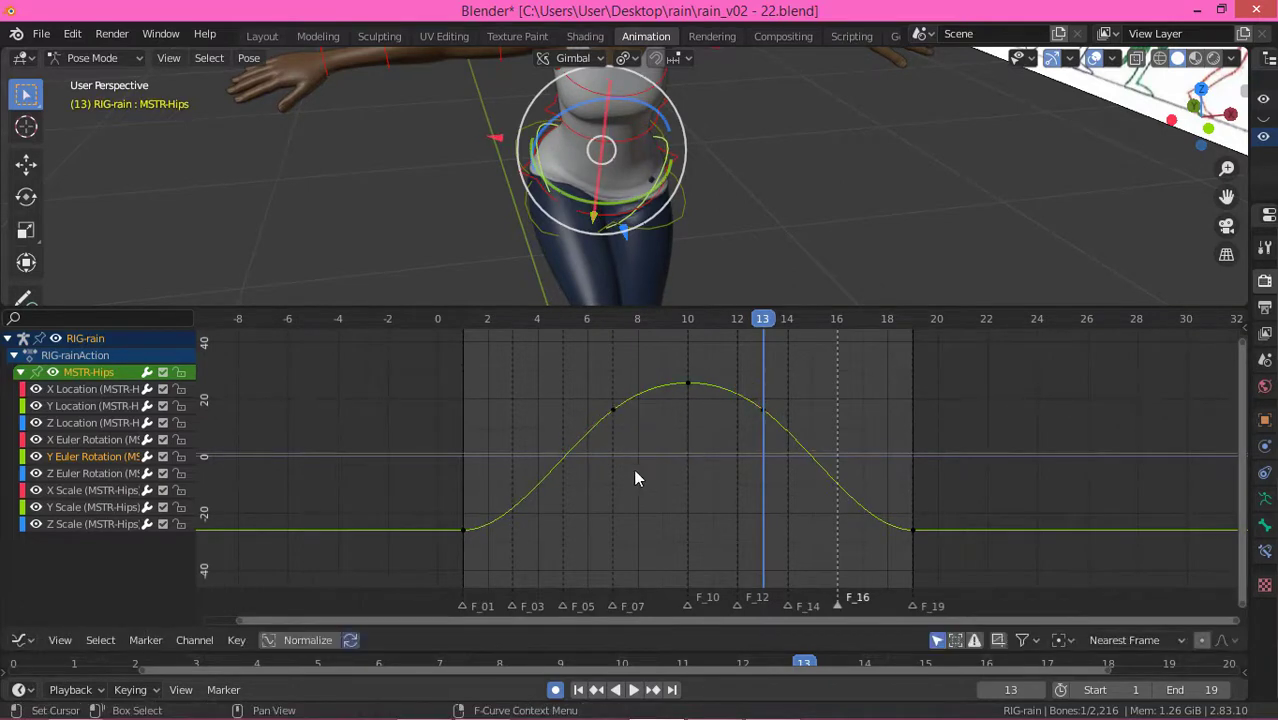
Step: Insert keys on the hips' Y Euler Rotation curve at frames 3 and 17
{"action": "left_click", "coordinate": [524, 323]}
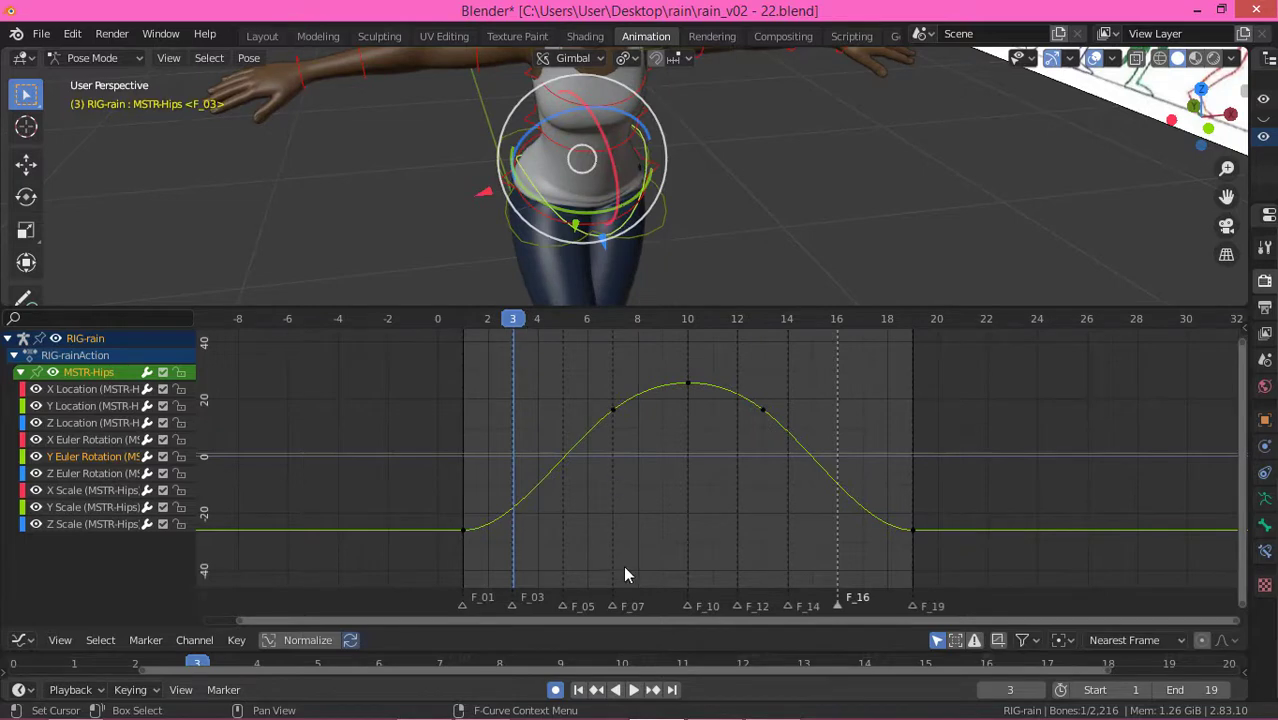
{"action": "key", "text": "i"}
{"action": "left_click", "coordinate": [580, 549]}
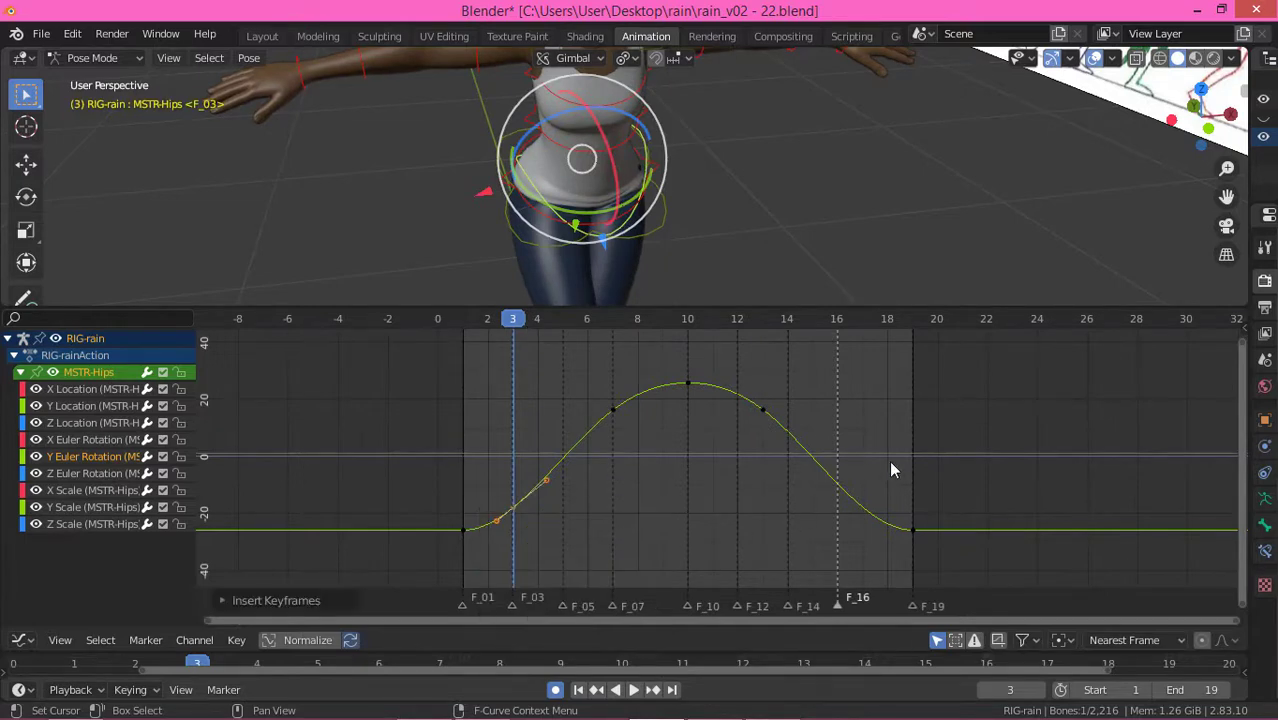
{"action": "left_click", "coordinate": [868, 326]}
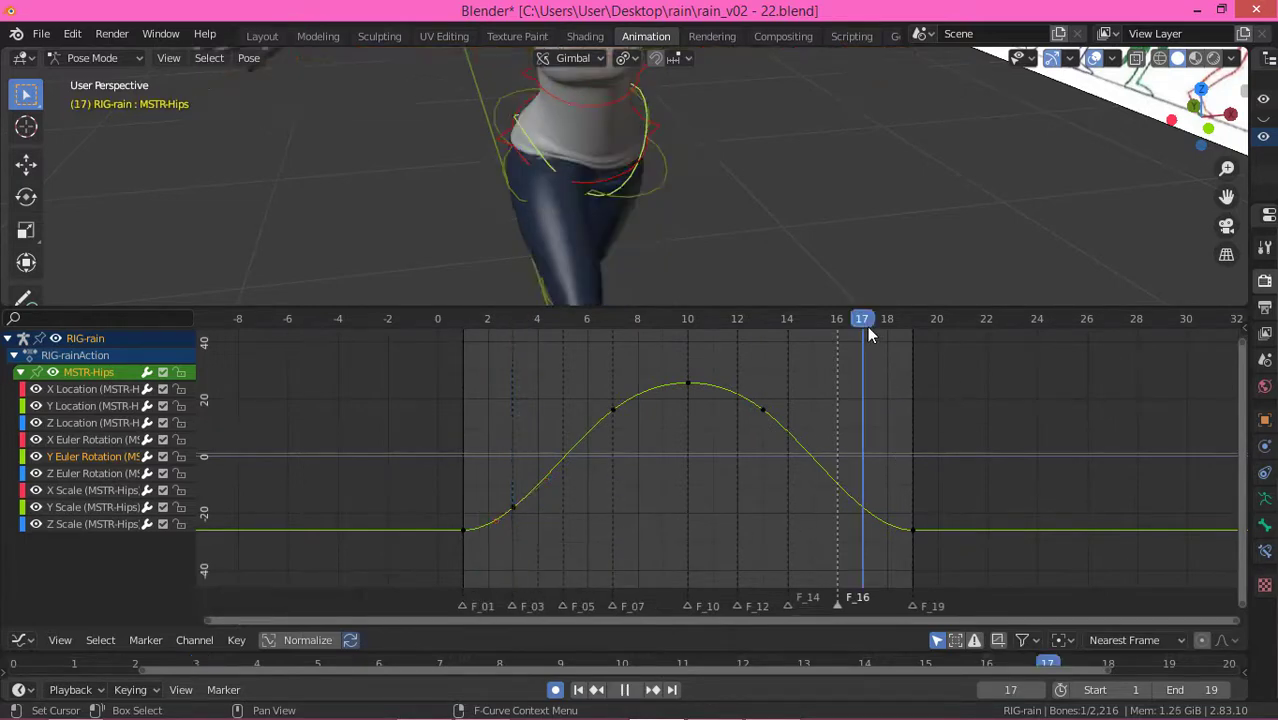
{"action": "key", "text": "i"}
{"action": "left_click", "coordinate": [838, 452]}
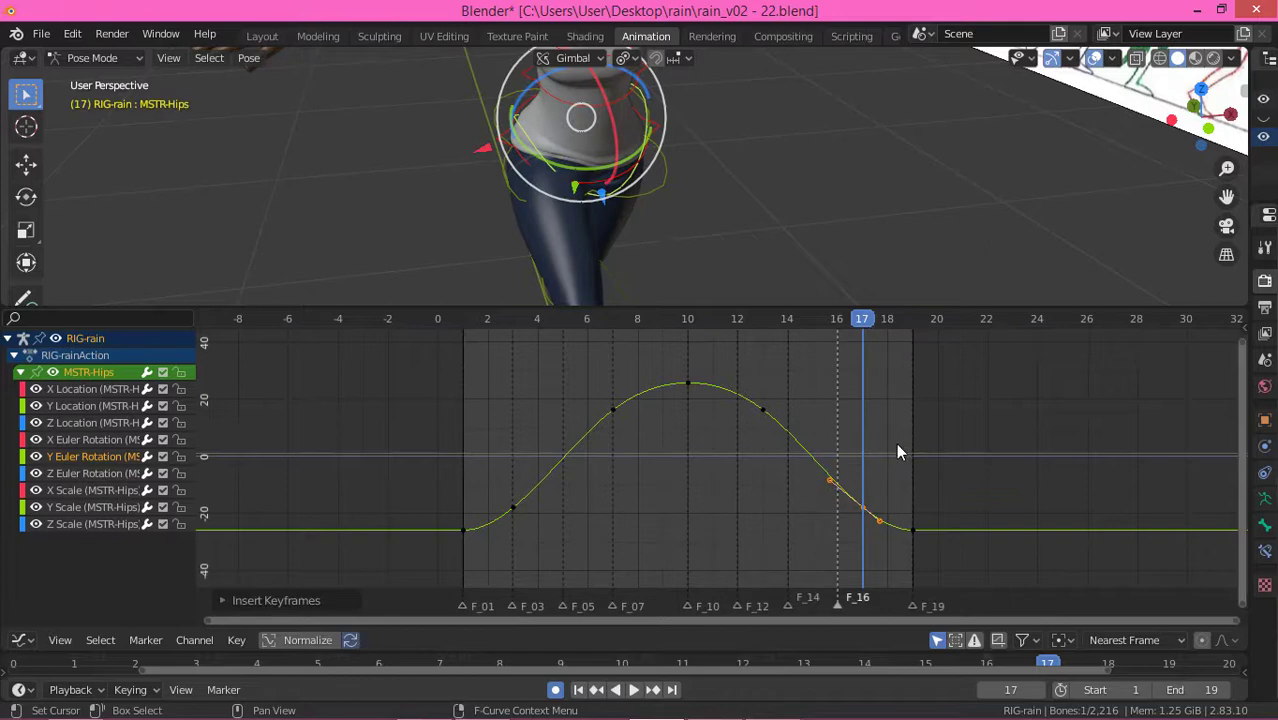
{"action": "key", "text": "i"}
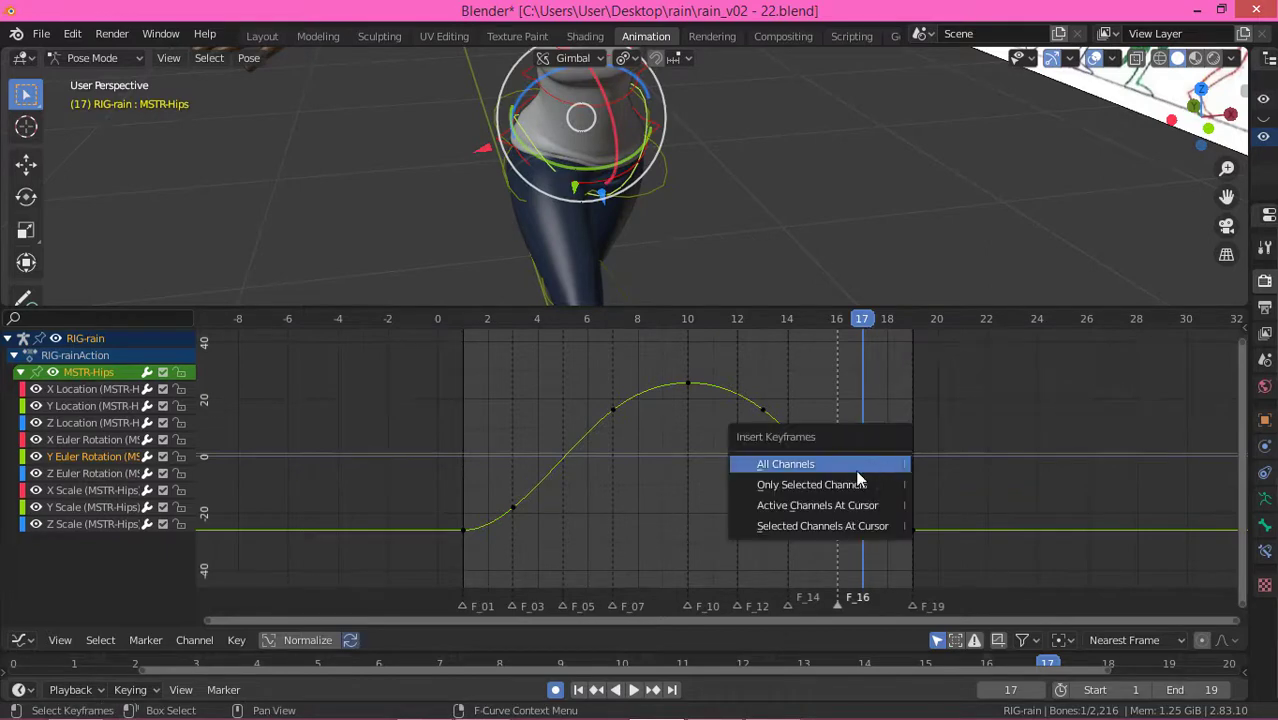
{"action": "left_click", "coordinate": [794, 486]}
Step: Lower the hips' Y rotation keys at frames 3 and 17 by about 5° and play the run cycle to check it
{"action": "left_click_drag", "start_coordinate": [464, 494], "coordinate": [931, 518]}
{"action": "key", "text": "g"}
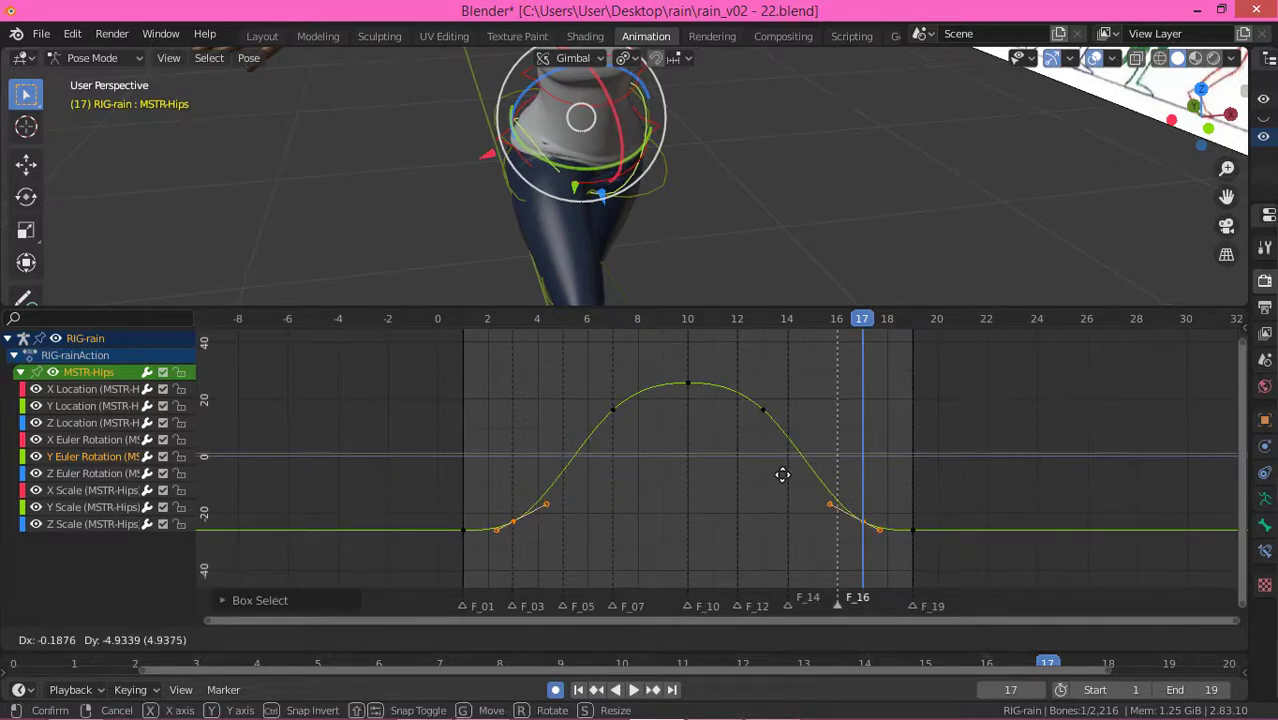
{"action": "left_click", "coordinate": [782, 475]}
{"action": "key", "text": "space"}
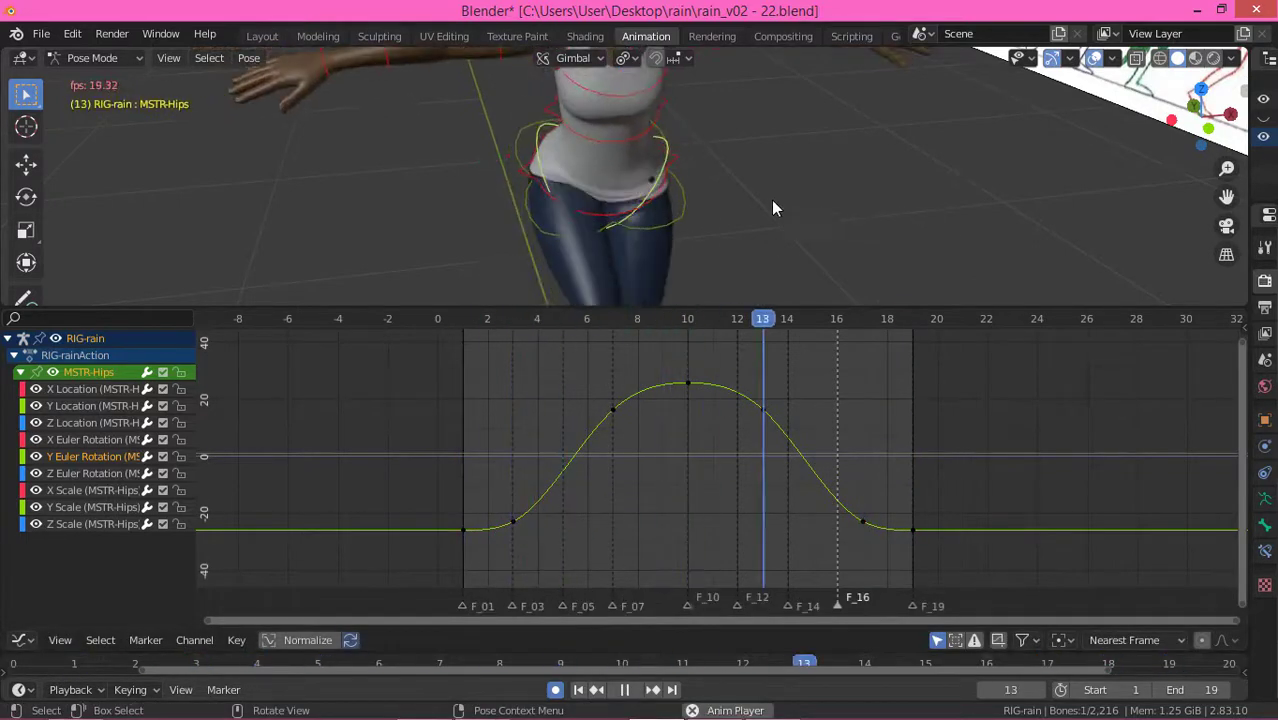
{"action": "scroll", "coordinate": [771, 200], "scroll_direction": "down", "scroll_amount": 4}
{"action": "mouse_move", "coordinate": [841, 232]}
{"action": "middle_mouse_down"}
{"action": "mouse_move", "coordinate": [750, 220]}
{"action": "mouse_move", "coordinate": [832, 209]}
{"action": "middle_mouse_up"}
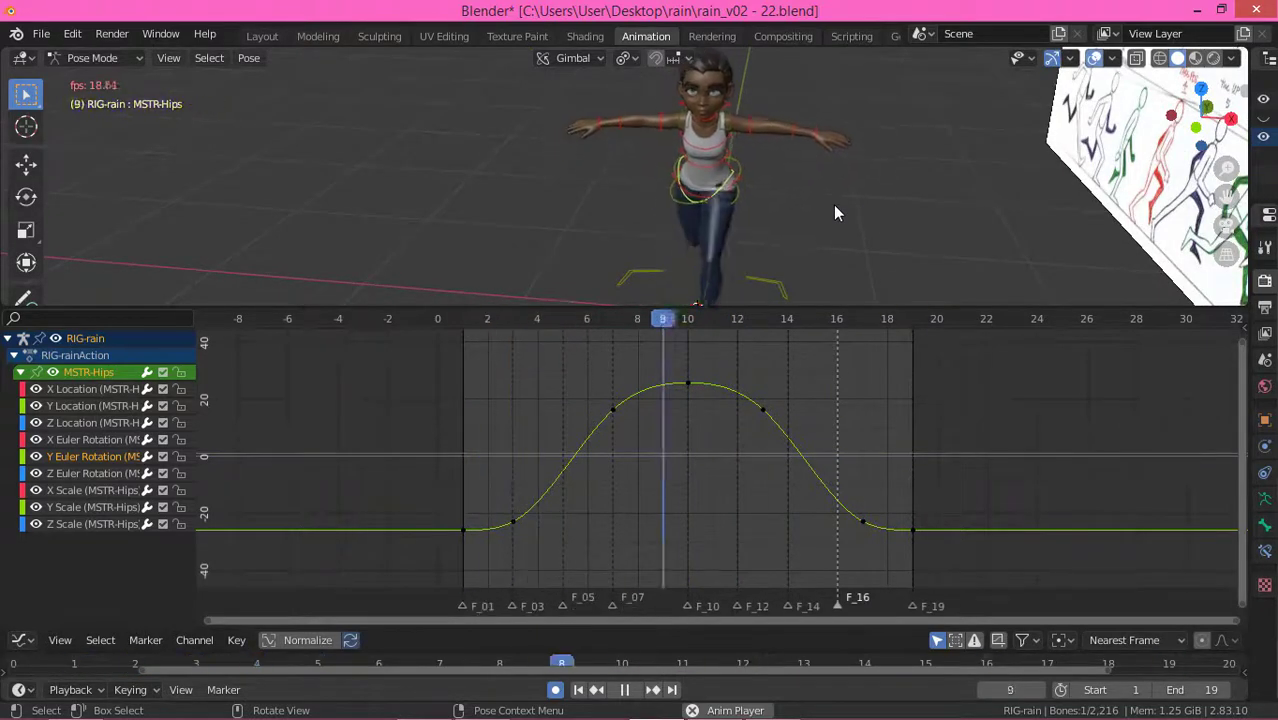
{"action": "key", "text": "space"}
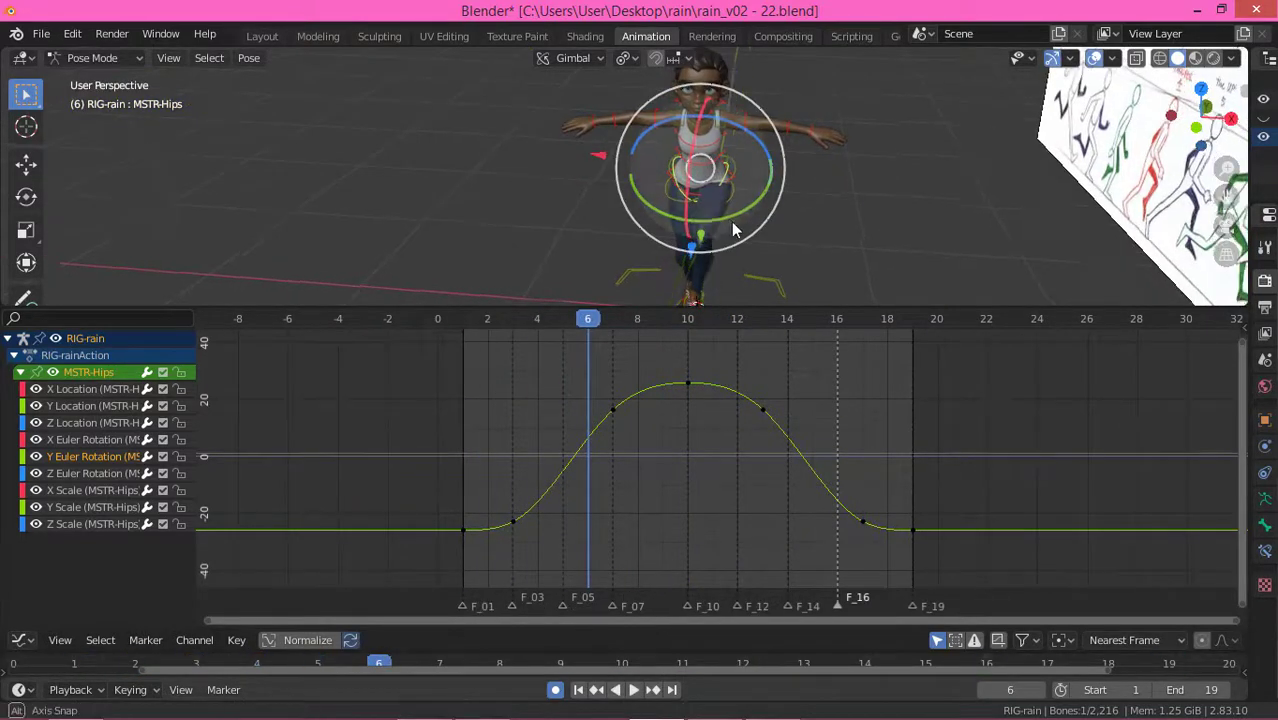
Step: Select the pelvis parent control and frame its X Location curve in the Graph Editor
{"action": "middle_click_drag", "start_coordinate": [676, 213], "coordinate": [645, 193]}
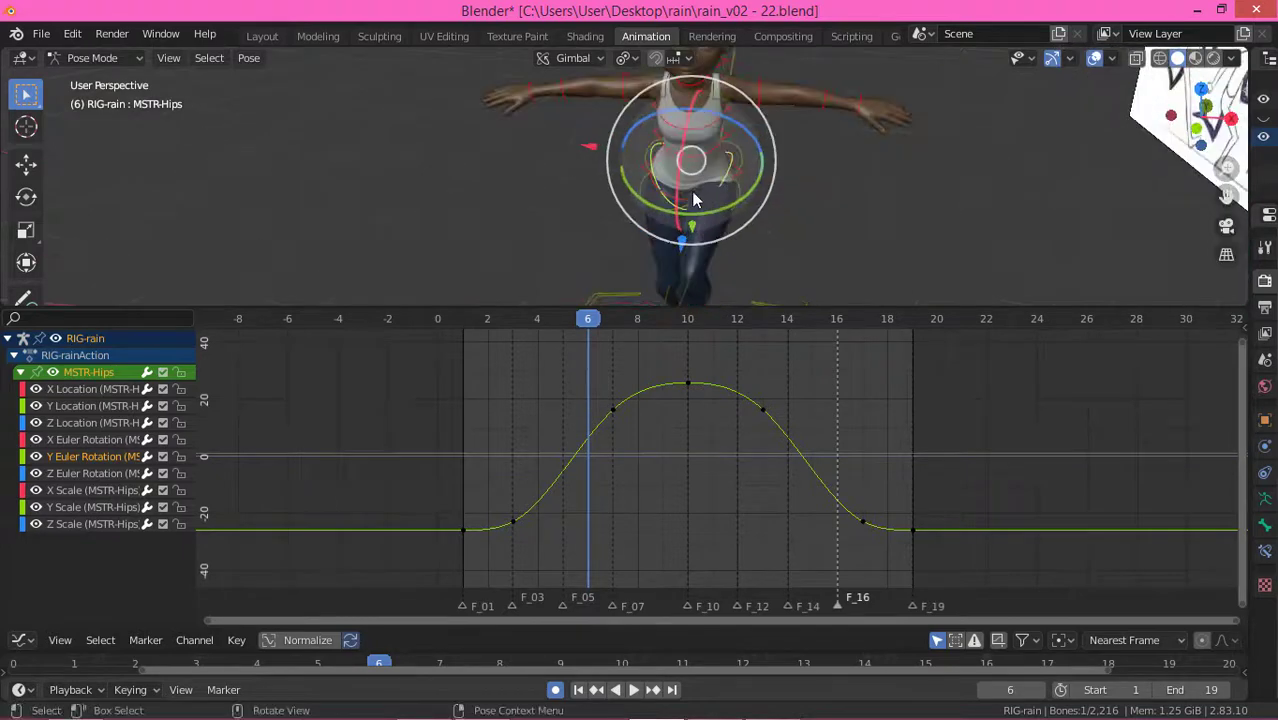
{"action": "left_click", "coordinate": [734, 201]}
{"action": "scroll", "coordinate": [727, 208], "scroll_direction": "down", "scroll_amount": 4}
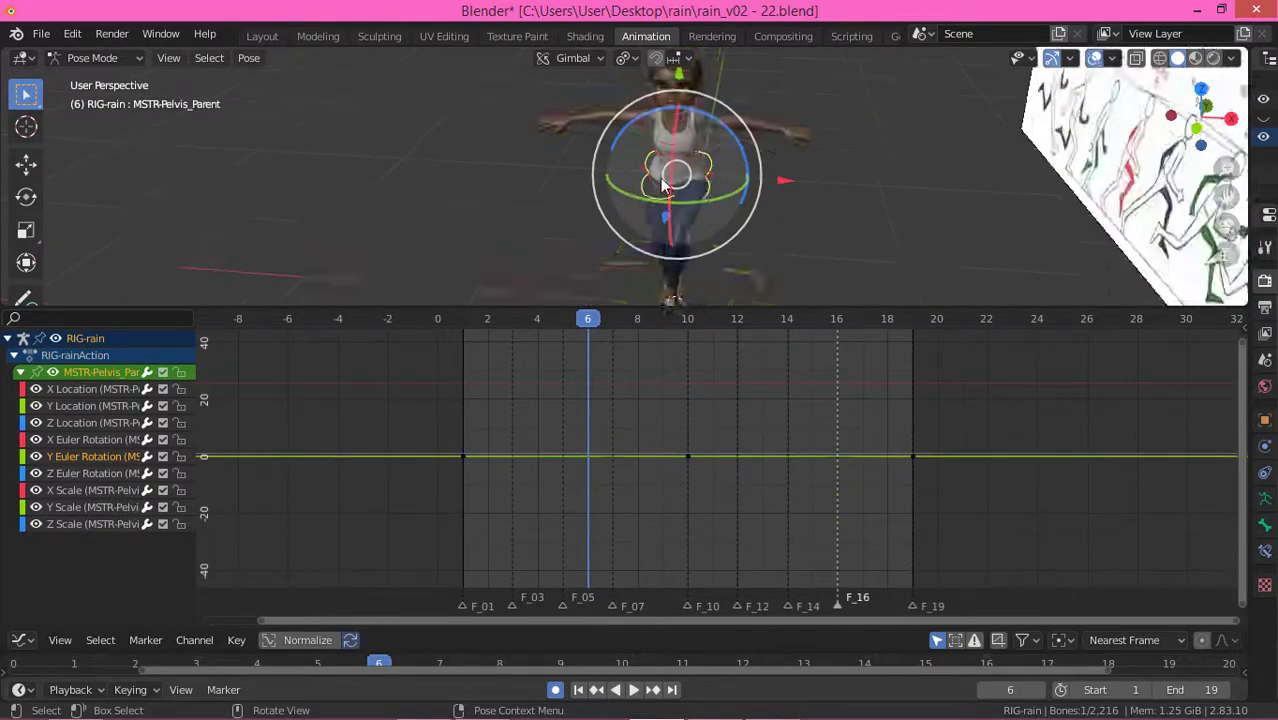
{"action": "left_click", "coordinate": [92, 389]}
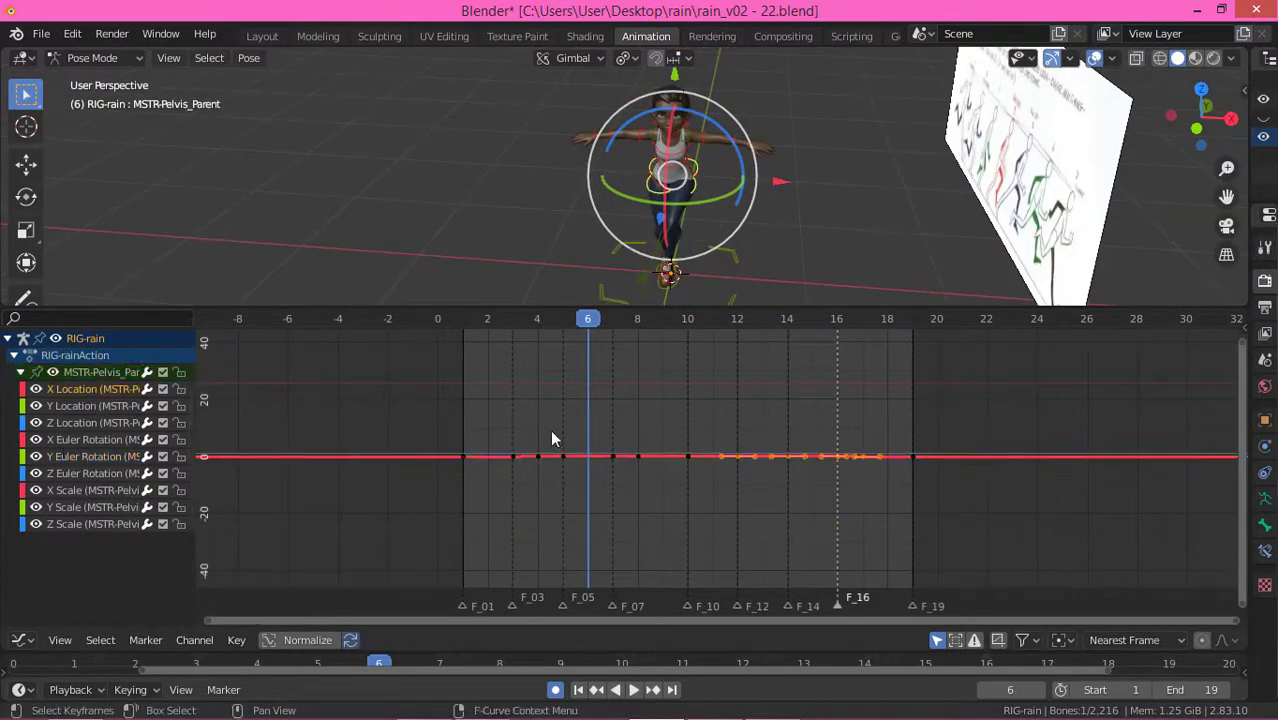
{"action": "key", "text": "a"}
{"action": "key", "text": "Home"}
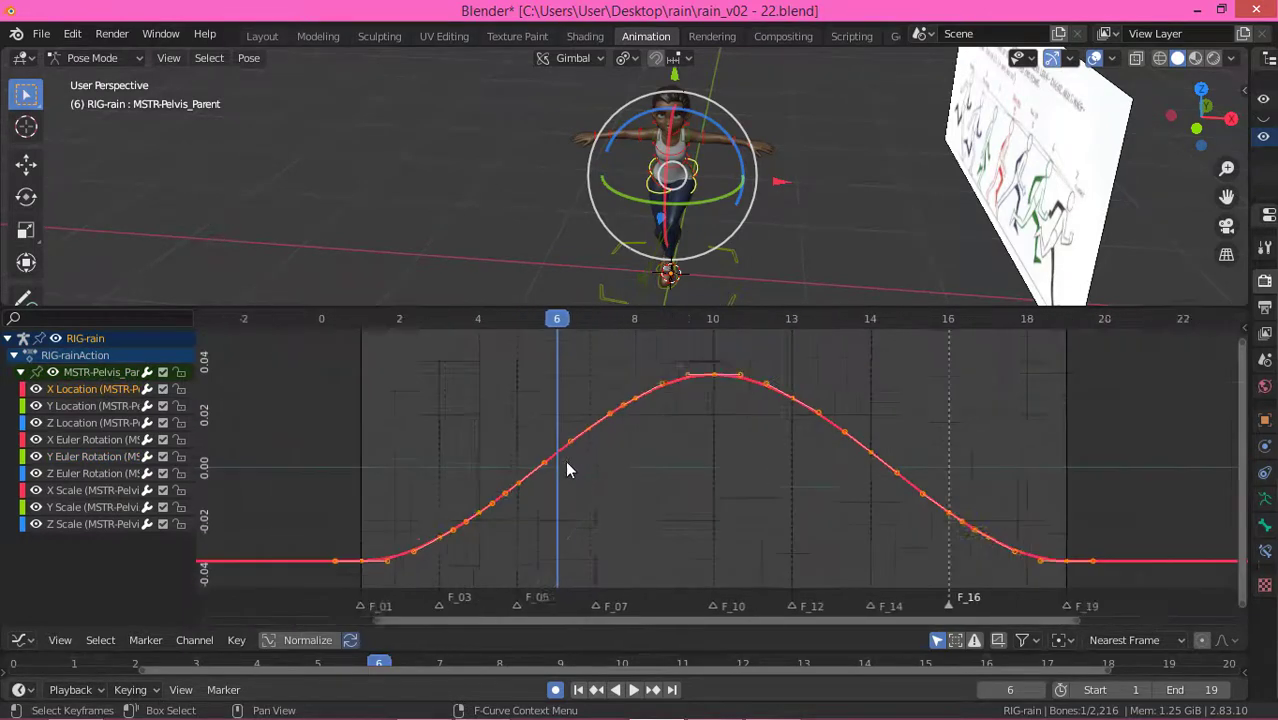
{"action": "left_click", "coordinate": [687, 451]}
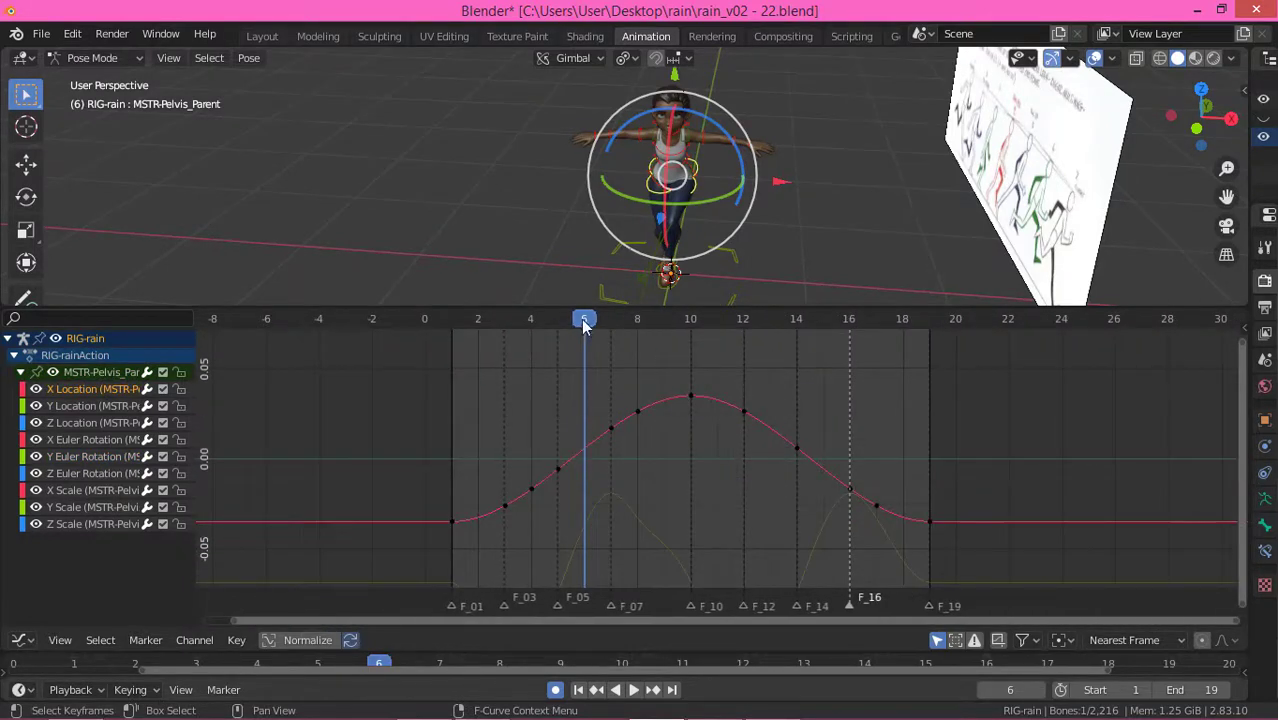
{"action": "left_click_drag", "start_coordinate": [585, 326], "coordinate": [465, 351]}
{"action": "key", "text": "space"}
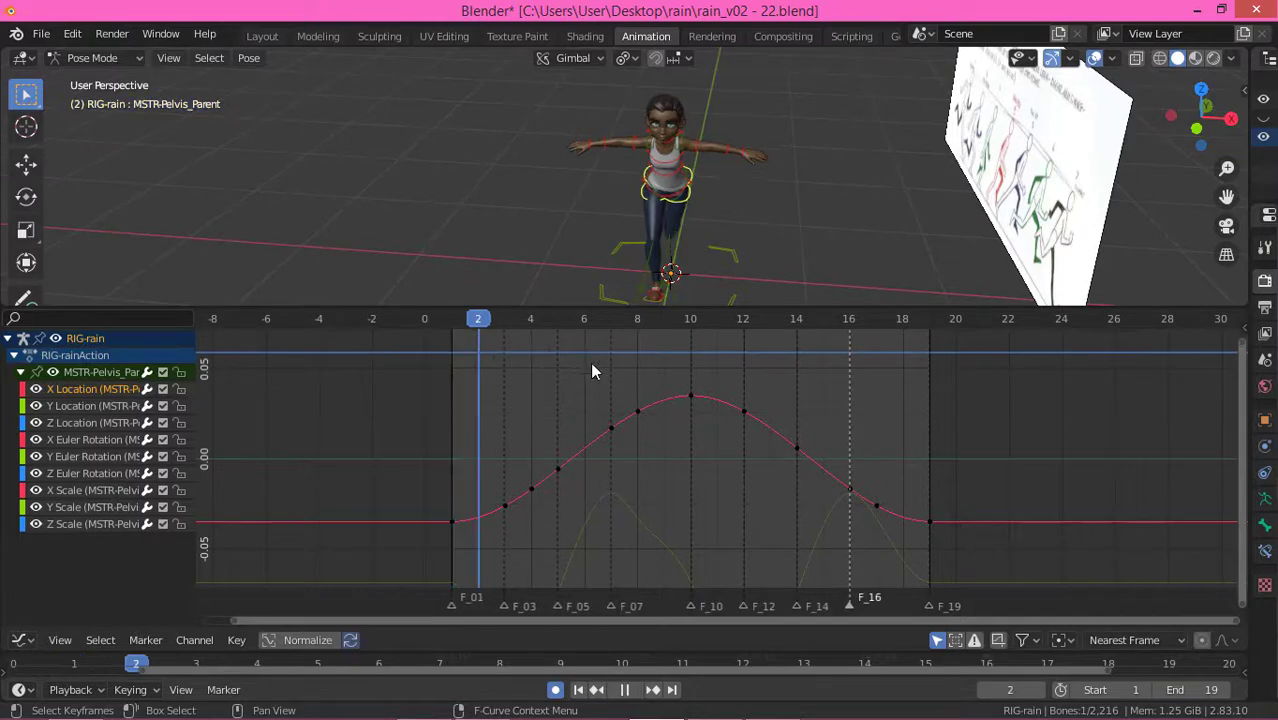
{"action": "left_click_drag", "start_coordinate": [591, 364], "coordinate": [454, 402]}
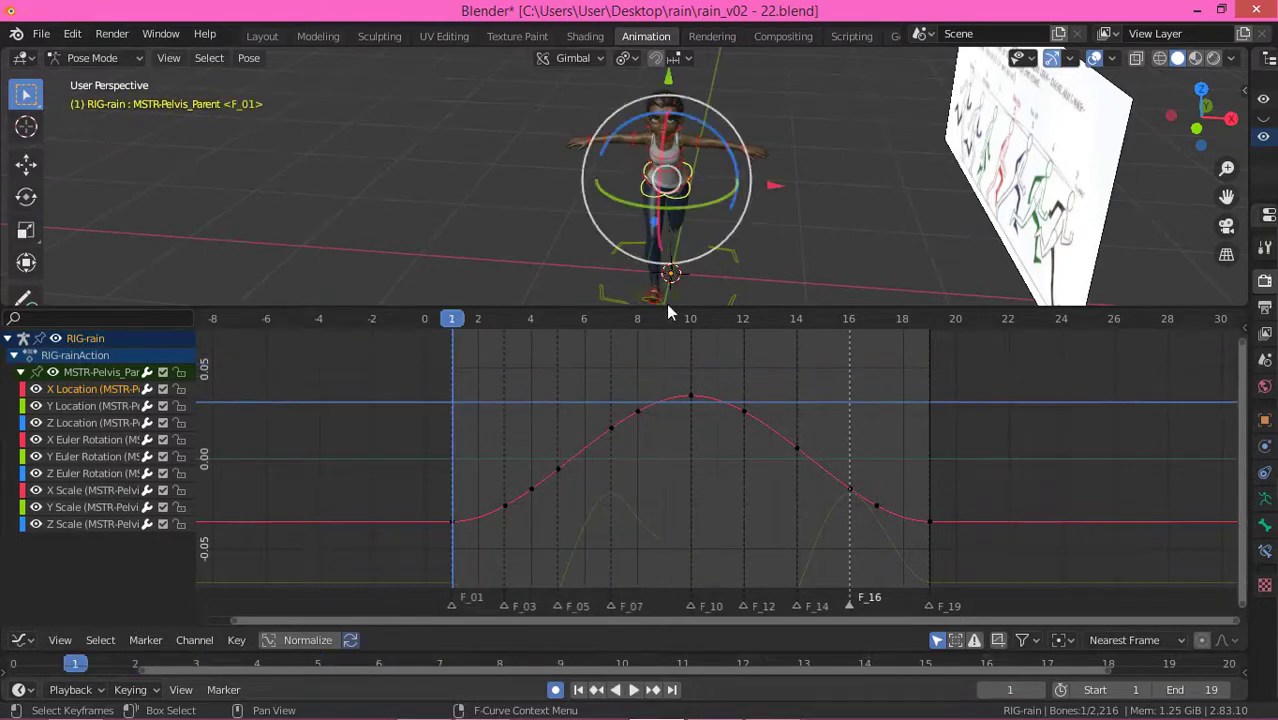
{"action": "key", "text": "g"}
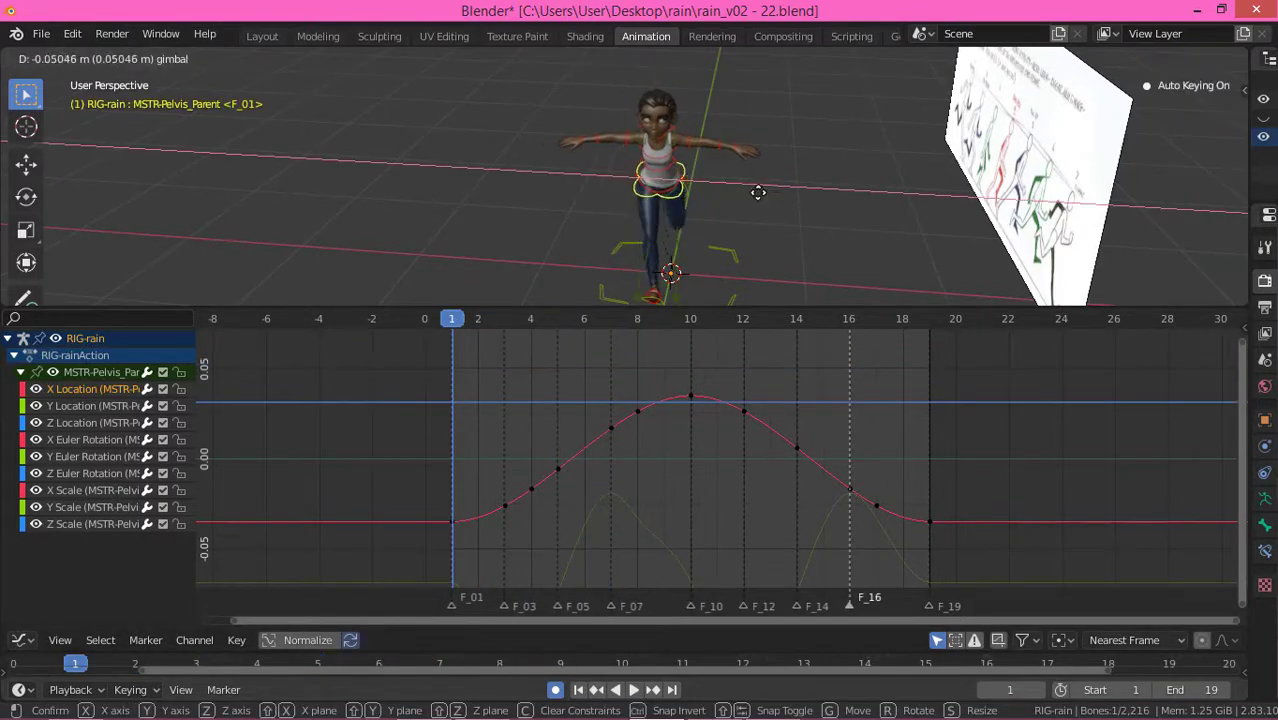
{"action": "key", "text": "Escape"}
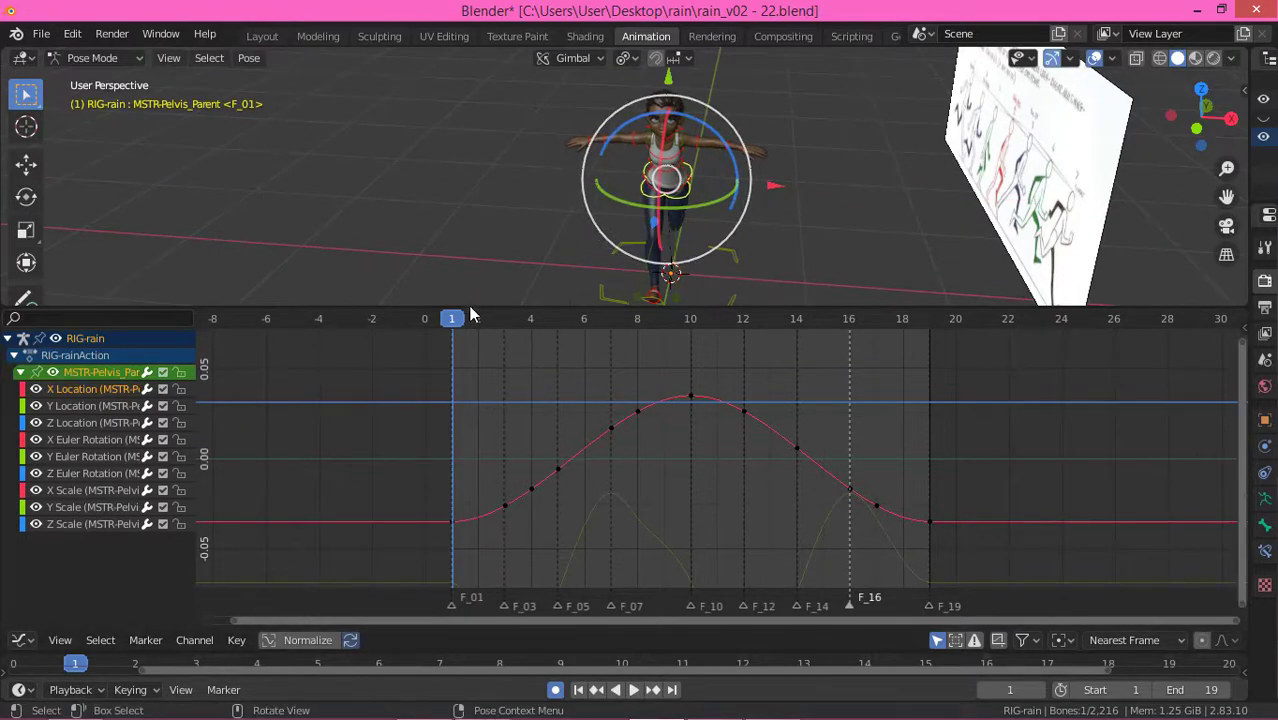
Step: Delete the pelvis parent's X Location keys at frames 4, 5, 7, 14 and 16
{"action": "left_click_drag", "start_coordinate": [521, 426], "coordinate": [646, 512]}
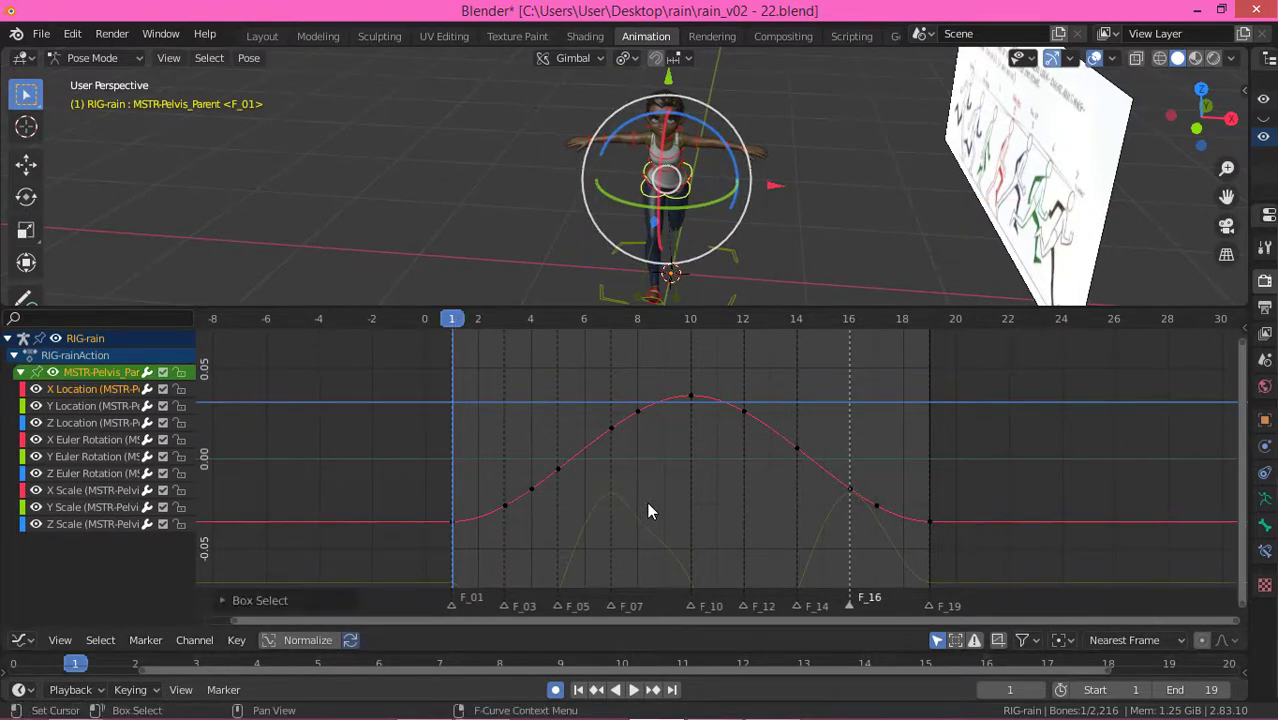
{"action": "left_click_drag", "start_coordinate": [515, 390], "coordinate": [617, 530]}
{"action": "key", "text": "Delete"}
{"action": "left_click_drag", "start_coordinate": [778, 391], "coordinate": [880, 538]}
{"action": "key", "text": "x"}
{"action": "left_click", "coordinate": [798, 500]}
Step: Slightly lower the pelvis parent's X Location keys at frames 3 and 17 and slightly raise those at frames 8 and 12
{"action": "left_click_drag", "start_coordinate": [455, 486], "coordinate": [891, 523]}
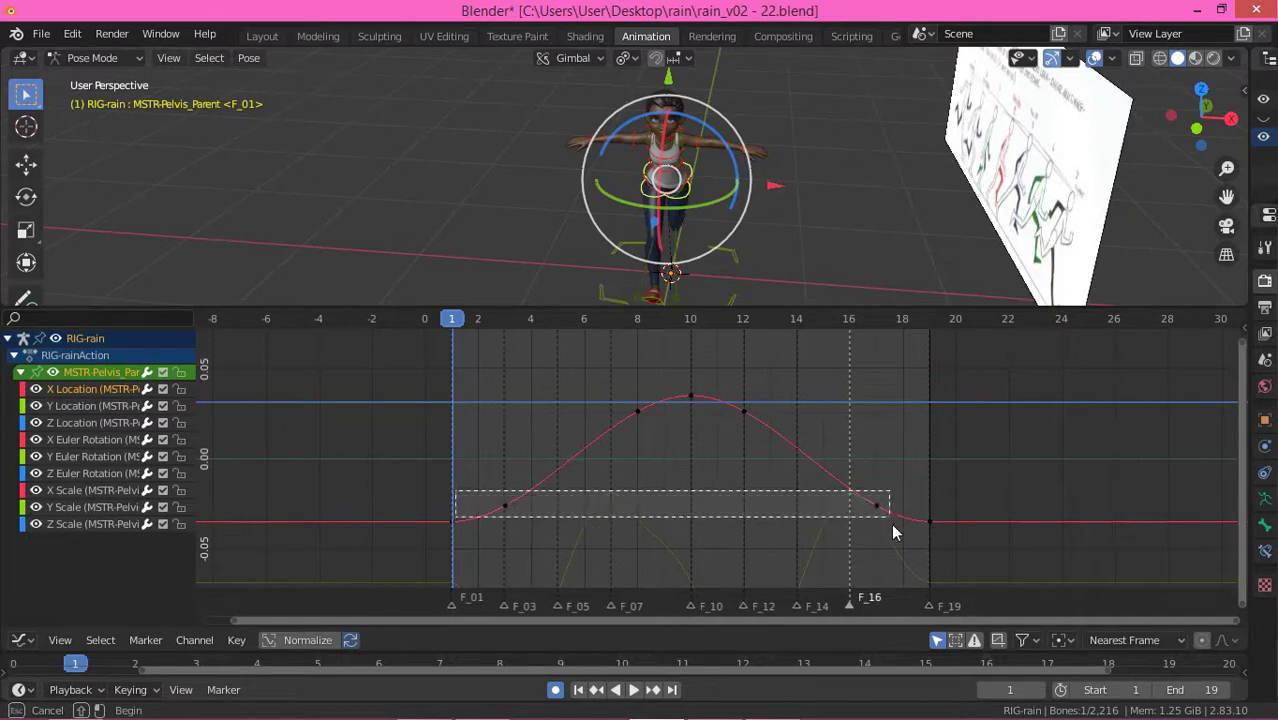
{"action": "key", "text": "g"}
{"action": "left_click", "coordinate": [796, 478]}
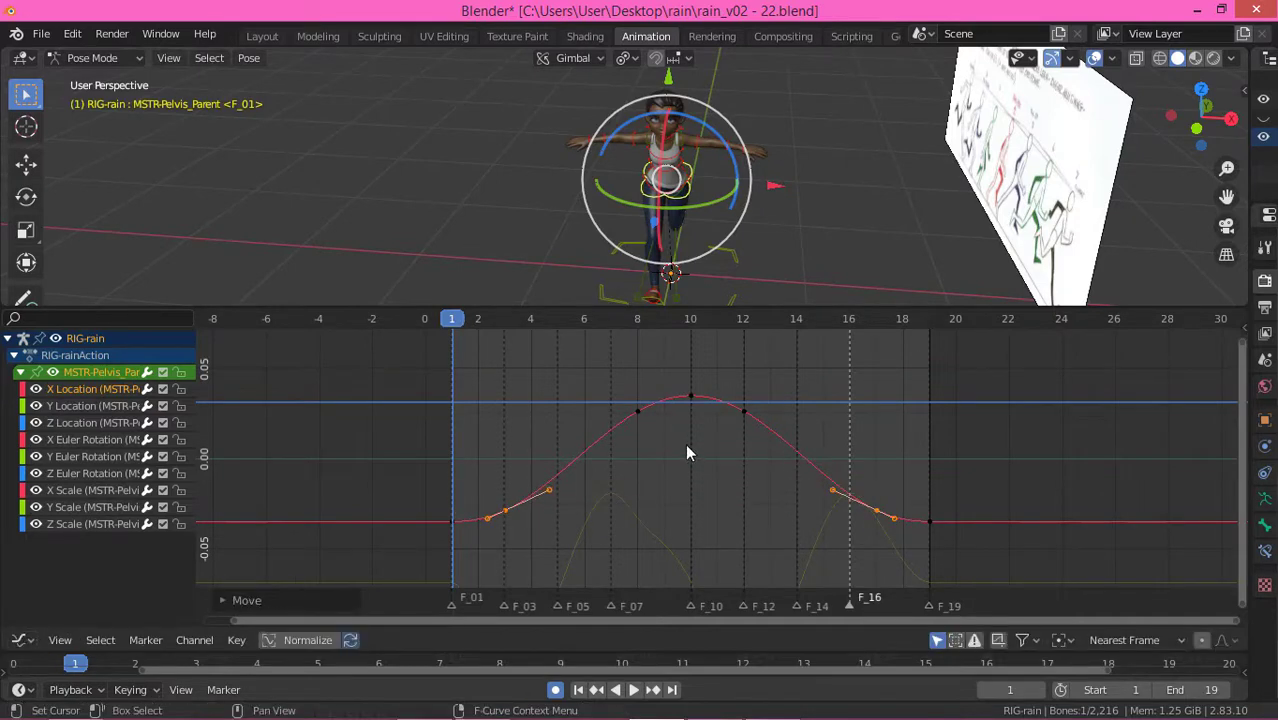
{"action": "left_click_drag", "start_coordinate": [591, 402], "coordinate": [797, 450]}
{"action": "key", "text": "g"}
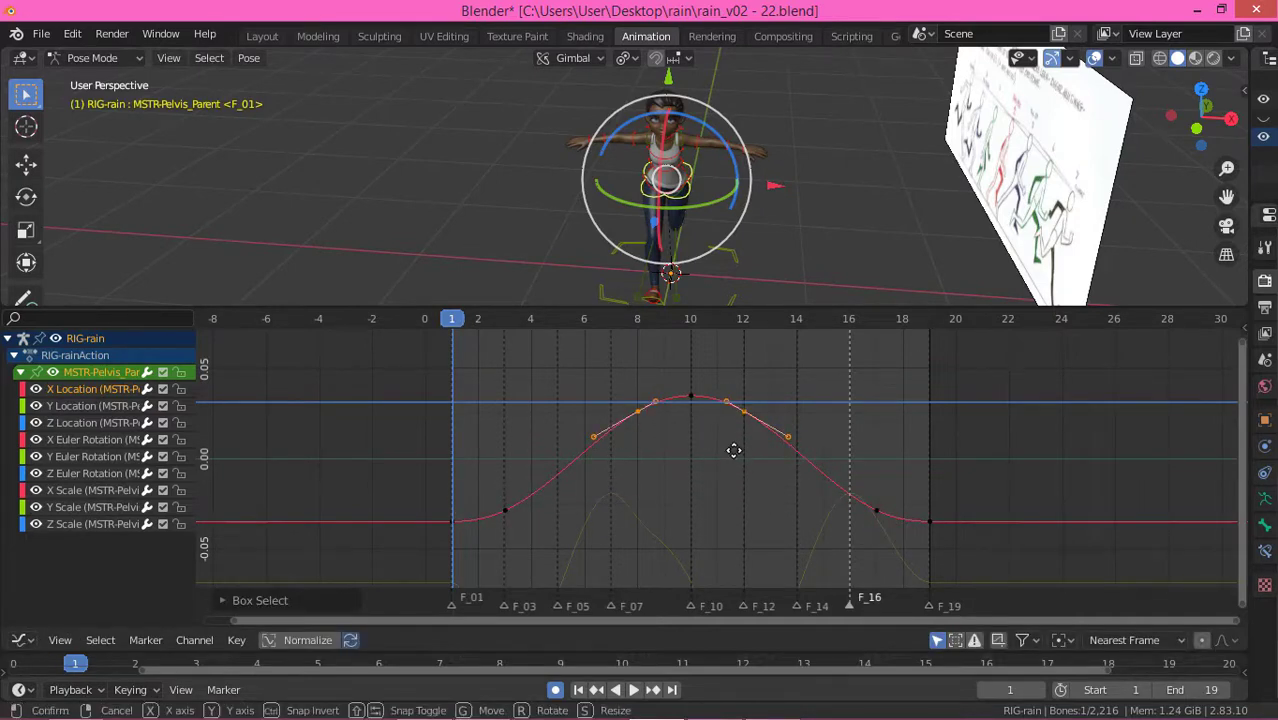
{"action": "left_click", "coordinate": [735, 452]}
Step: Play the run cycle with the pelvis parent's X Location channel muted and unmuted, and examine the sideways sway from several angles
{"action": "key", "text": "space"}
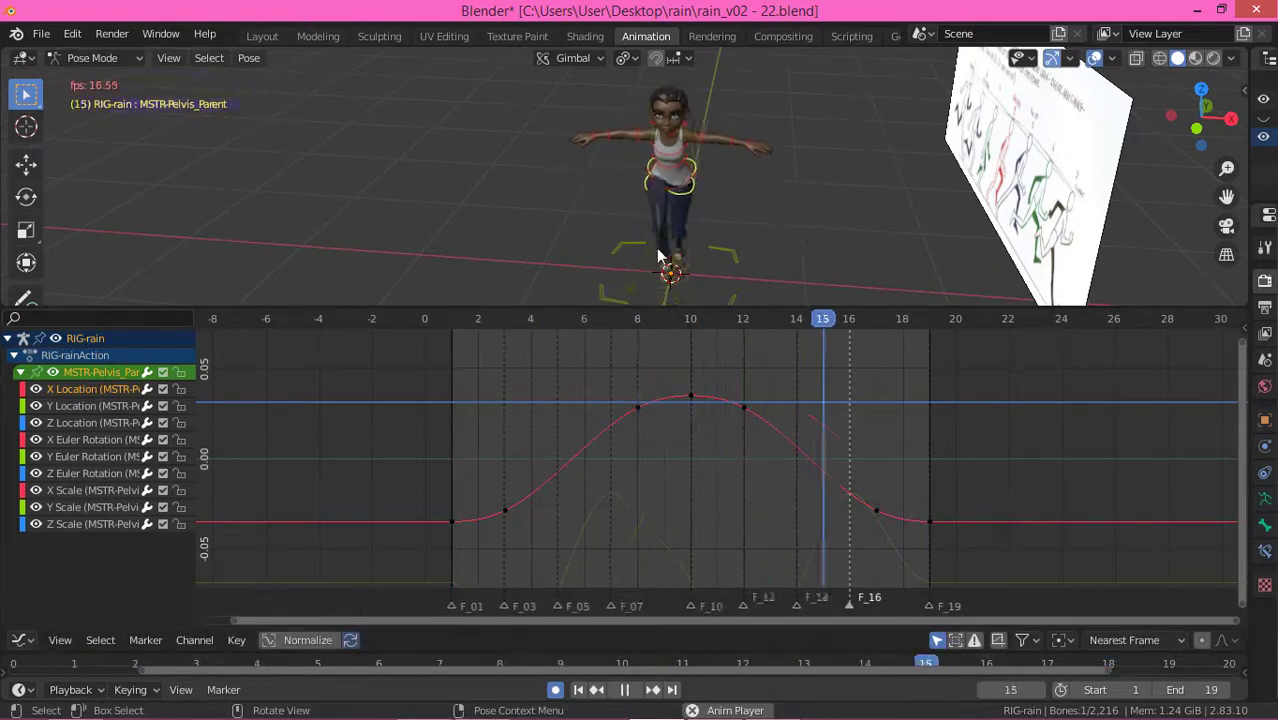
{"action": "key", "text": "space"}
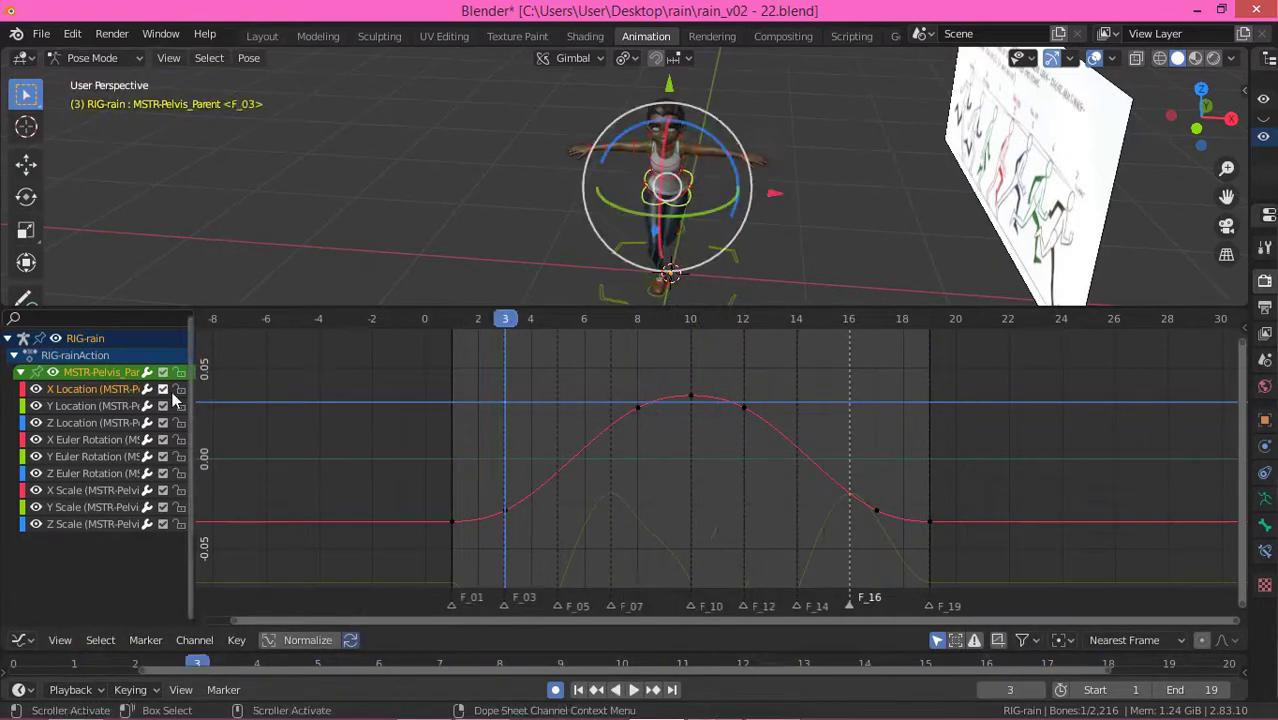
{"action": "key", "text": "space"}
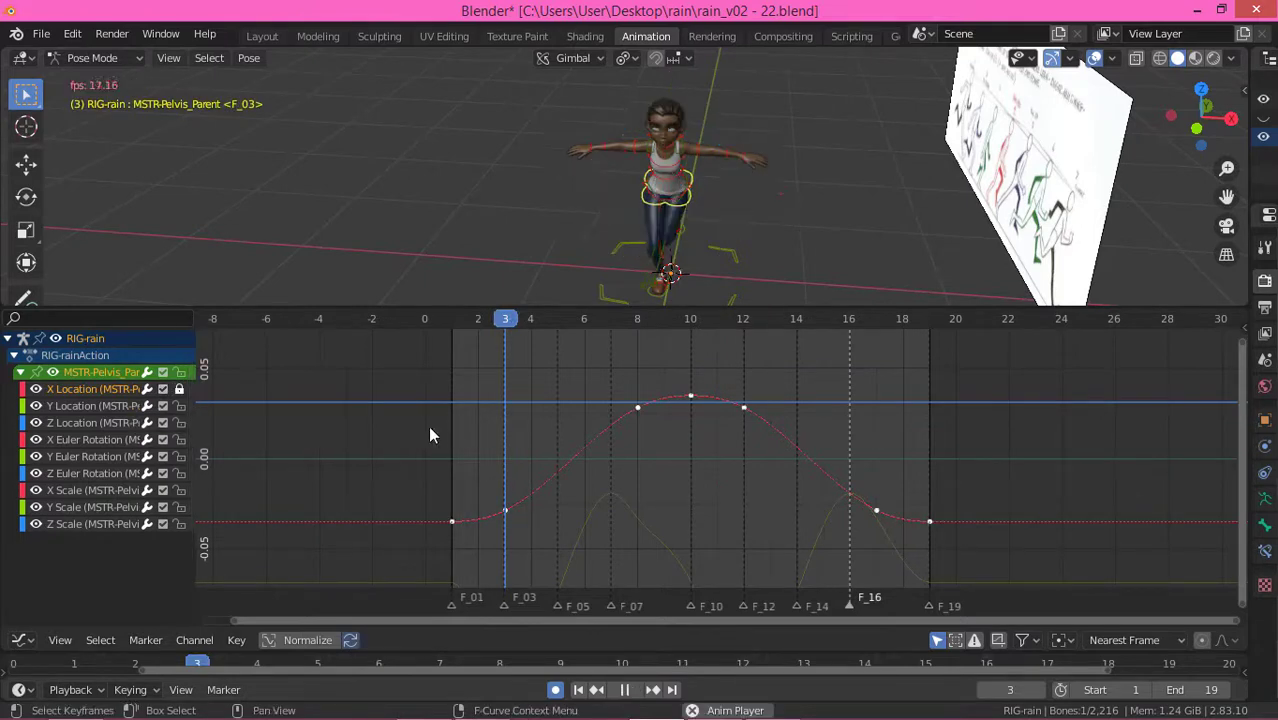
{"action": "left_click", "coordinate": [163, 389]}
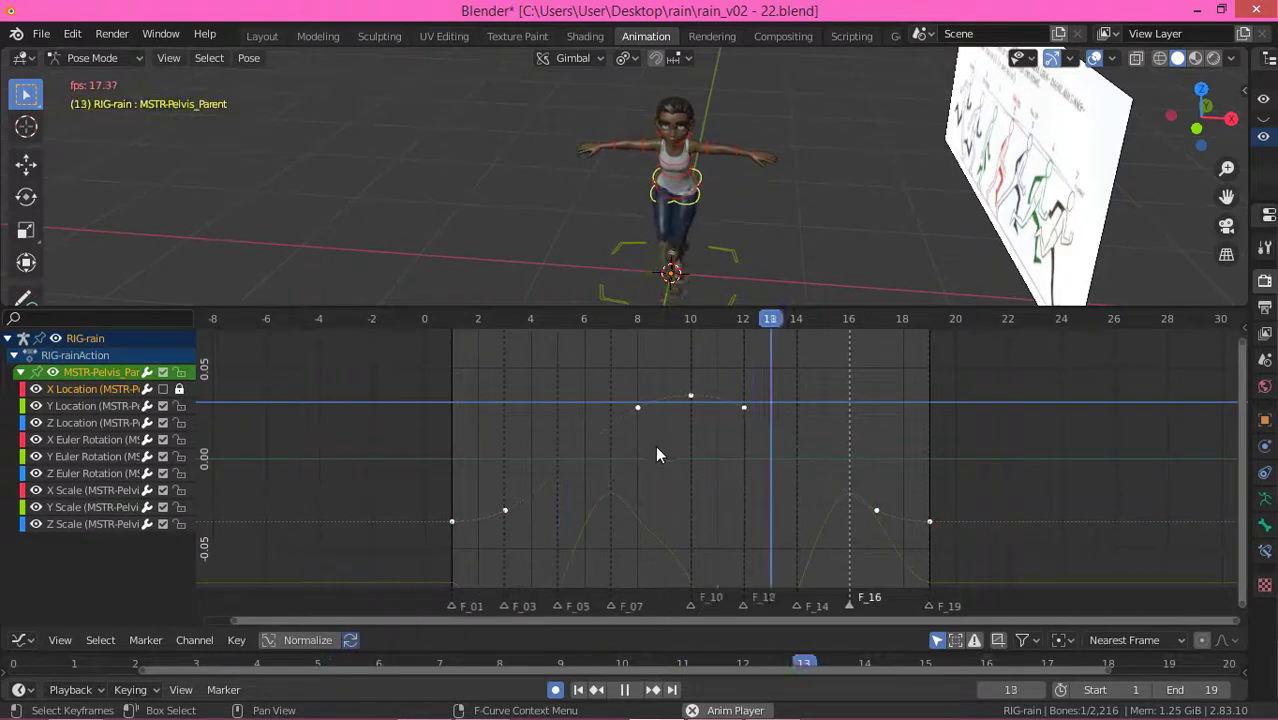
{"action": "left_click", "coordinate": [163, 389]}
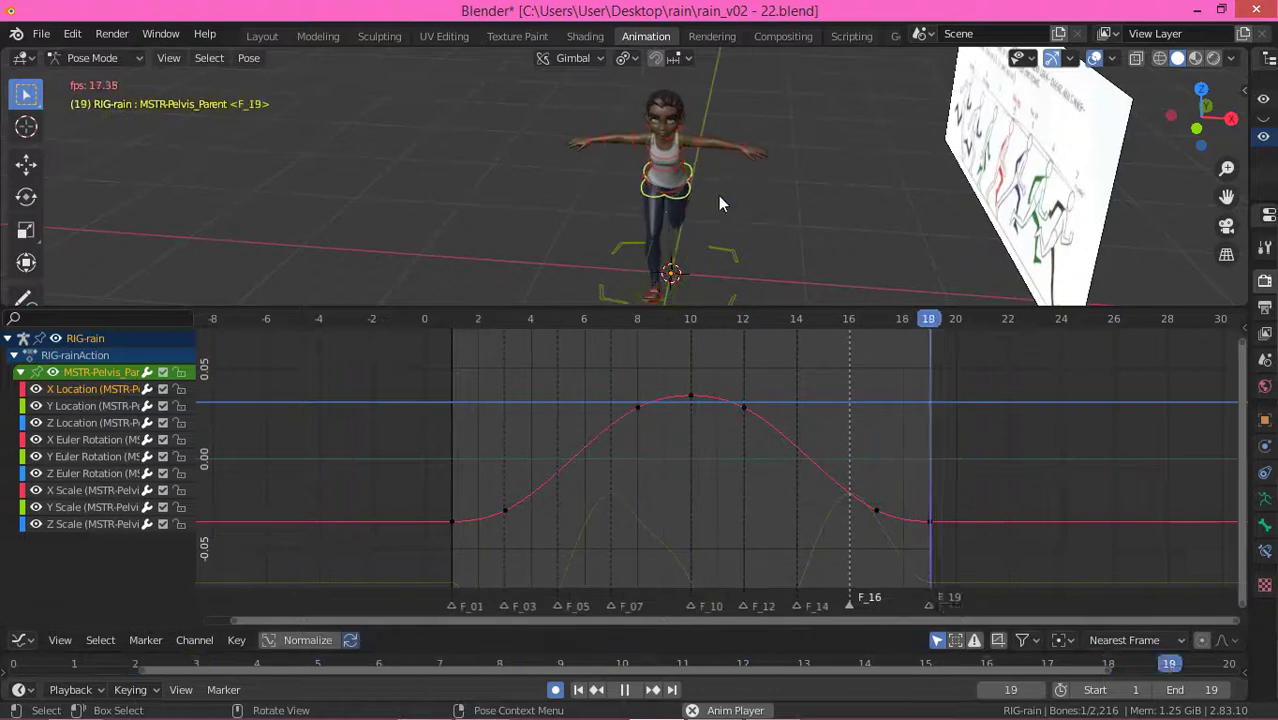
{"action": "middle_click_drag", "start_coordinate": [718, 195], "coordinate": [695, 237]}
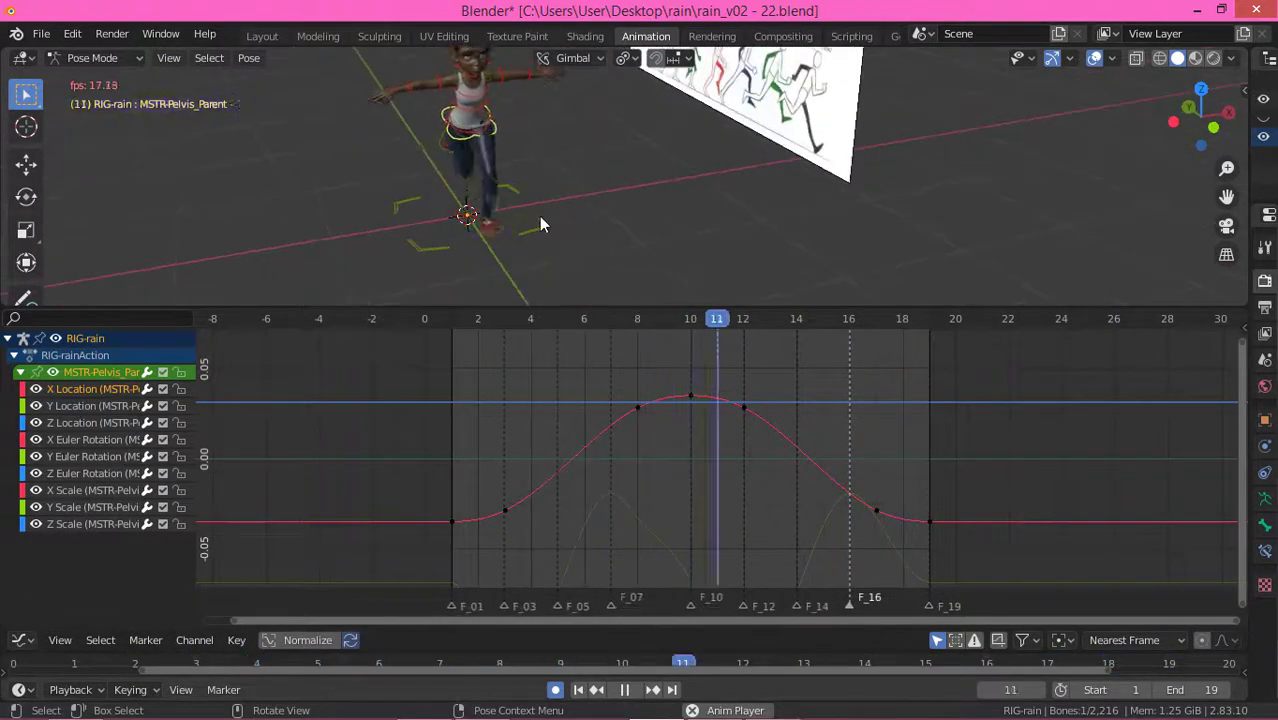
{"action": "middle_click_drag", "start_coordinate": [672, 143], "coordinate": [522, 170]}
{"action": "key", "text": "space"}
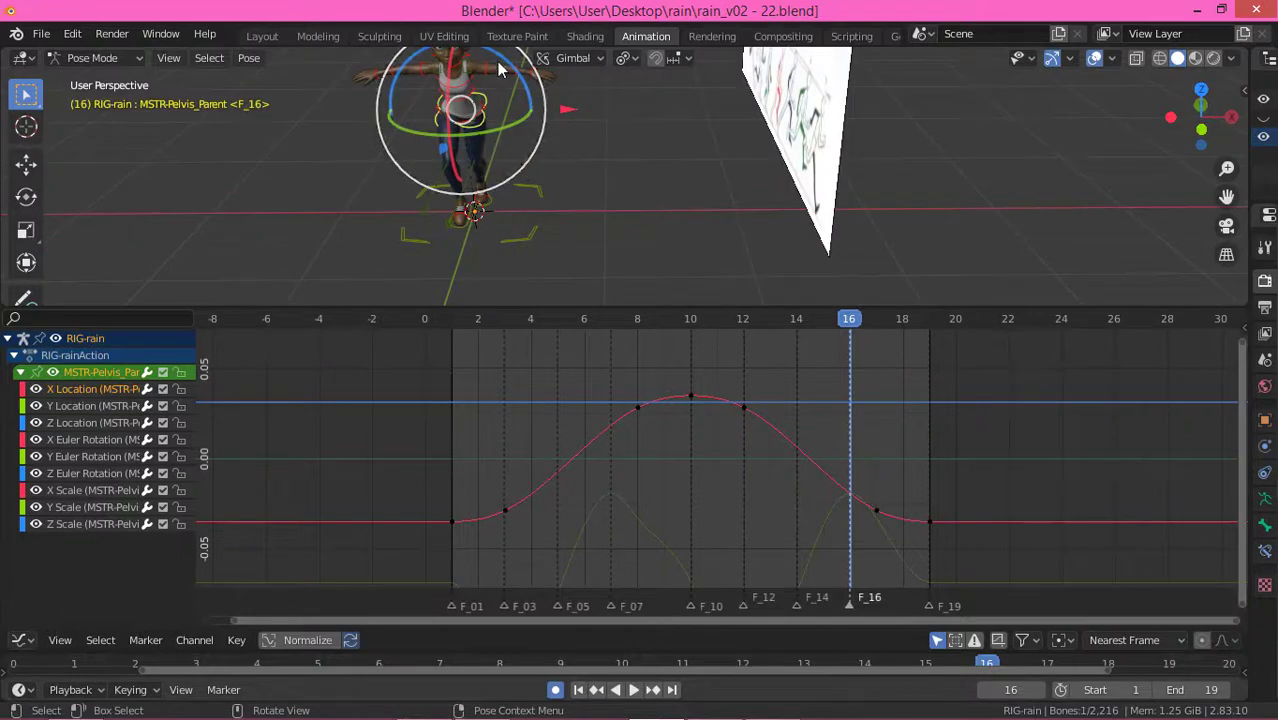
{"action": "middle_click_drag", "start_coordinate": [576, 114], "coordinate": [672, 185], "text": "shift"}
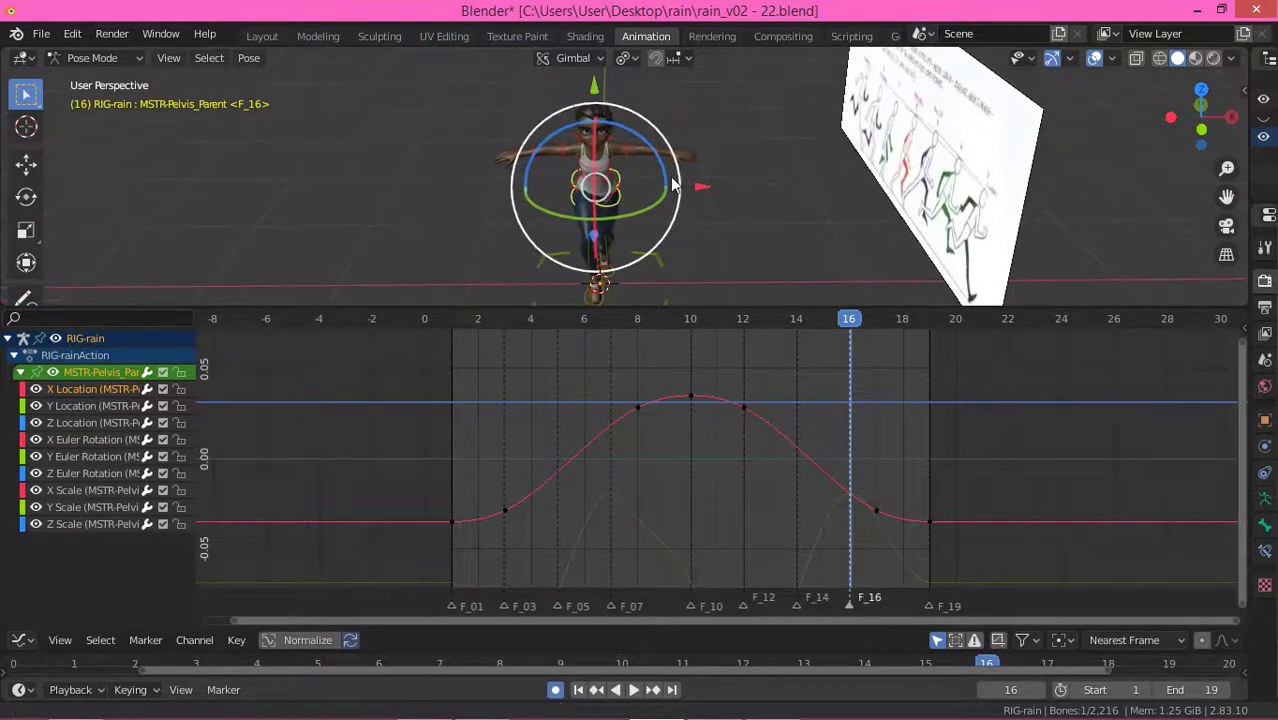
Step: Enlarge the 3D viewport and select the hips control at frame 5 in a close front view
{"action": "left_click_drag", "start_coordinate": [446, 308], "coordinate": [446, 376]}
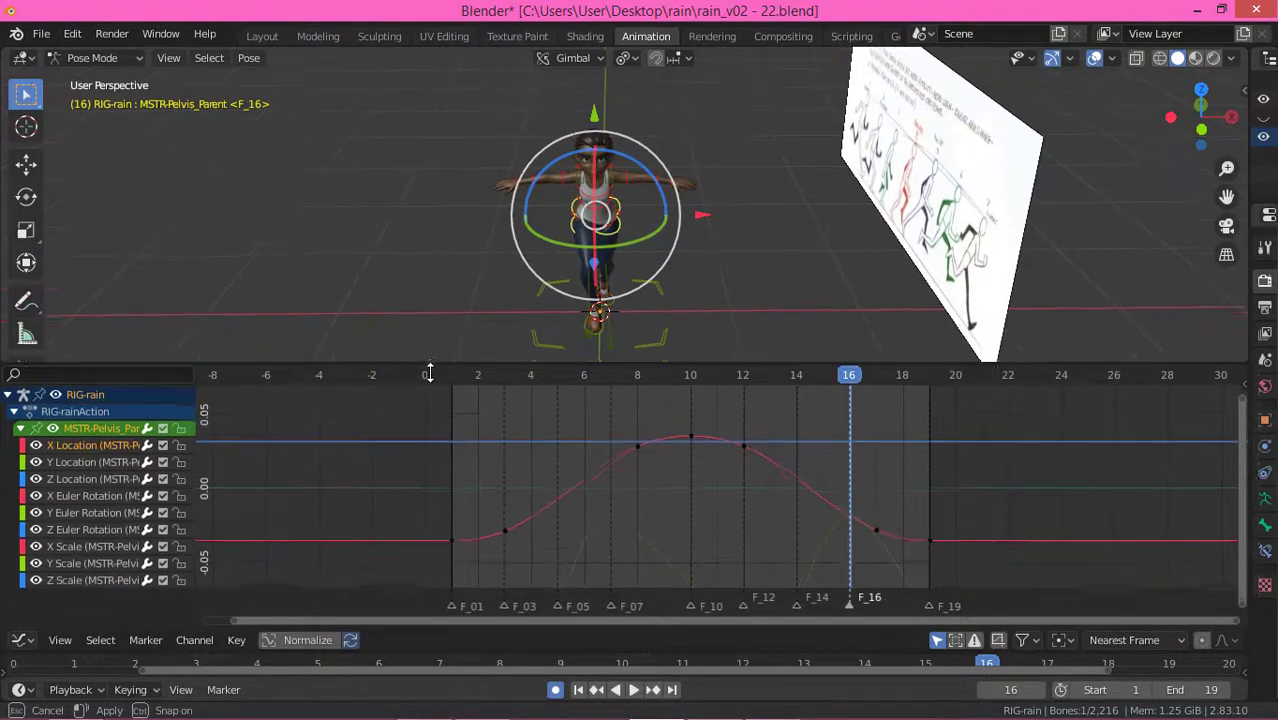
{"action": "middle_click_drag", "start_coordinate": [703, 198], "coordinate": [560, 296]}
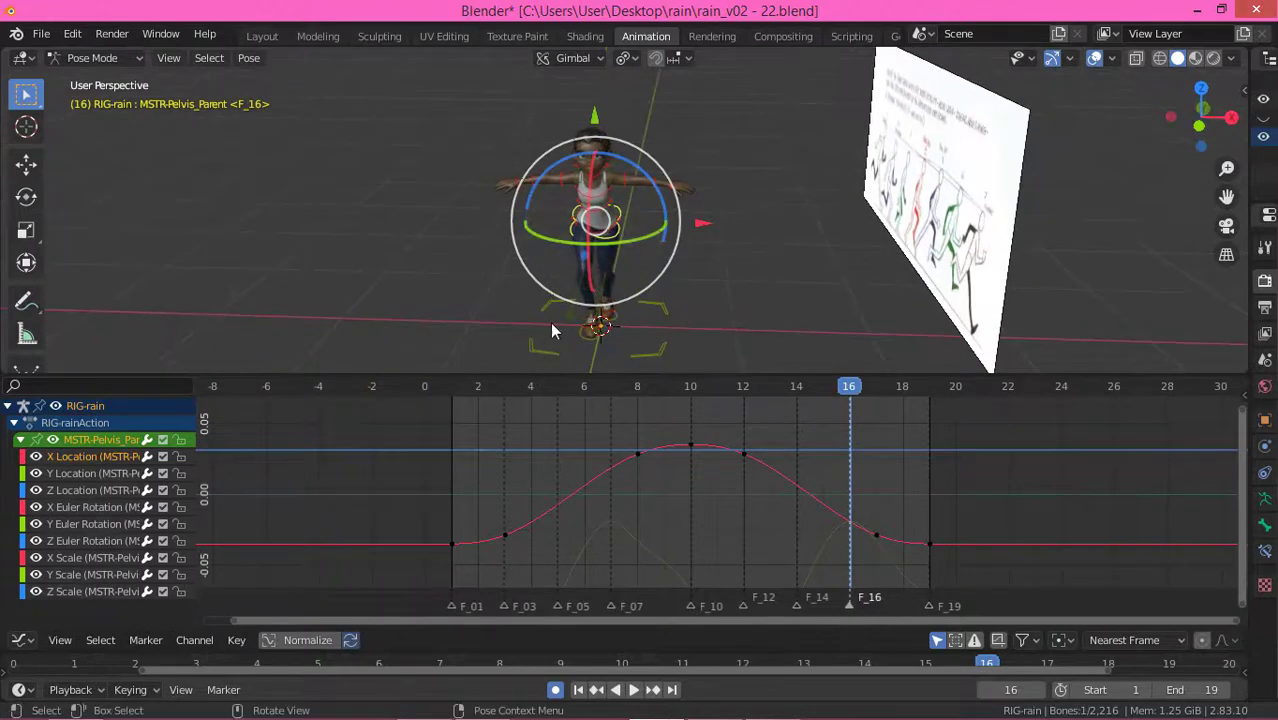
{"action": "left_click_drag", "start_coordinate": [460, 392], "coordinate": [557, 425]}
{"action": "middle_click_drag", "start_coordinate": [627, 267], "coordinate": [552, 229]}
{"action": "scroll", "coordinate": [629, 231], "scroll_direction": "up", "scroll_amount": 4}
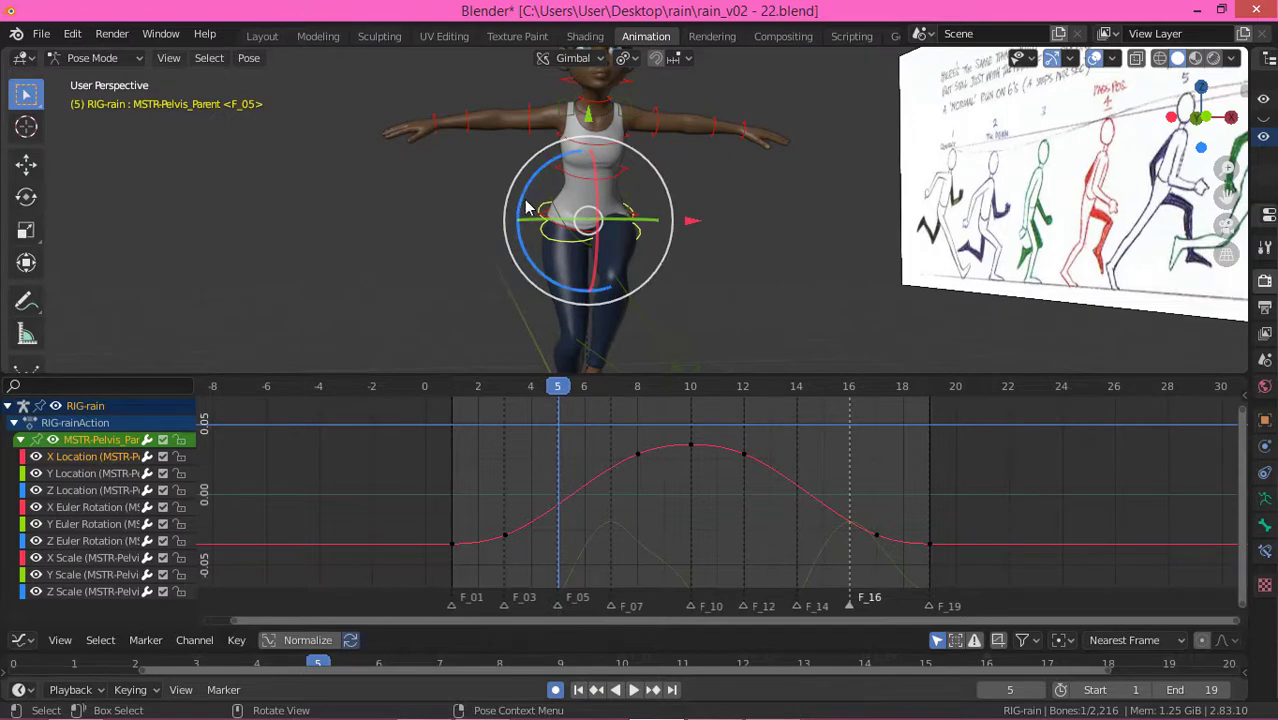
{"action": "left_click", "coordinate": [525, 206]}
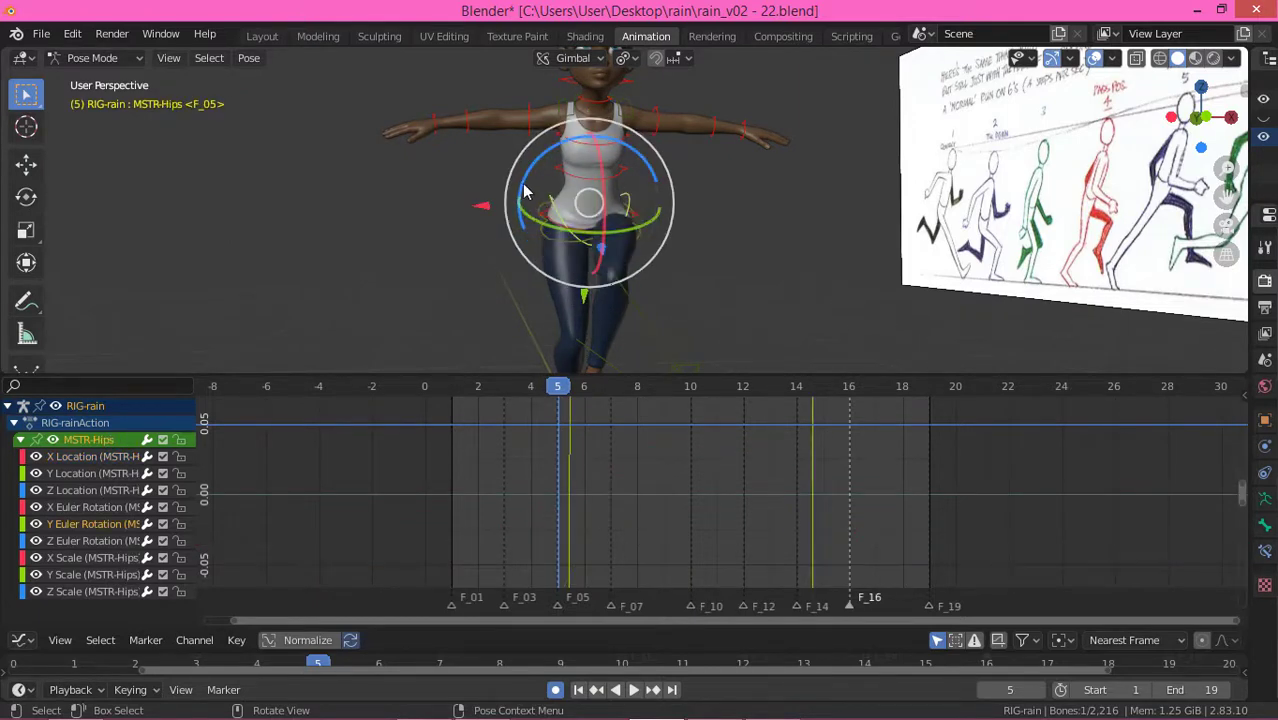
{"action": "left_click_drag", "start_coordinate": [527, 182], "coordinate": [524, 168]}
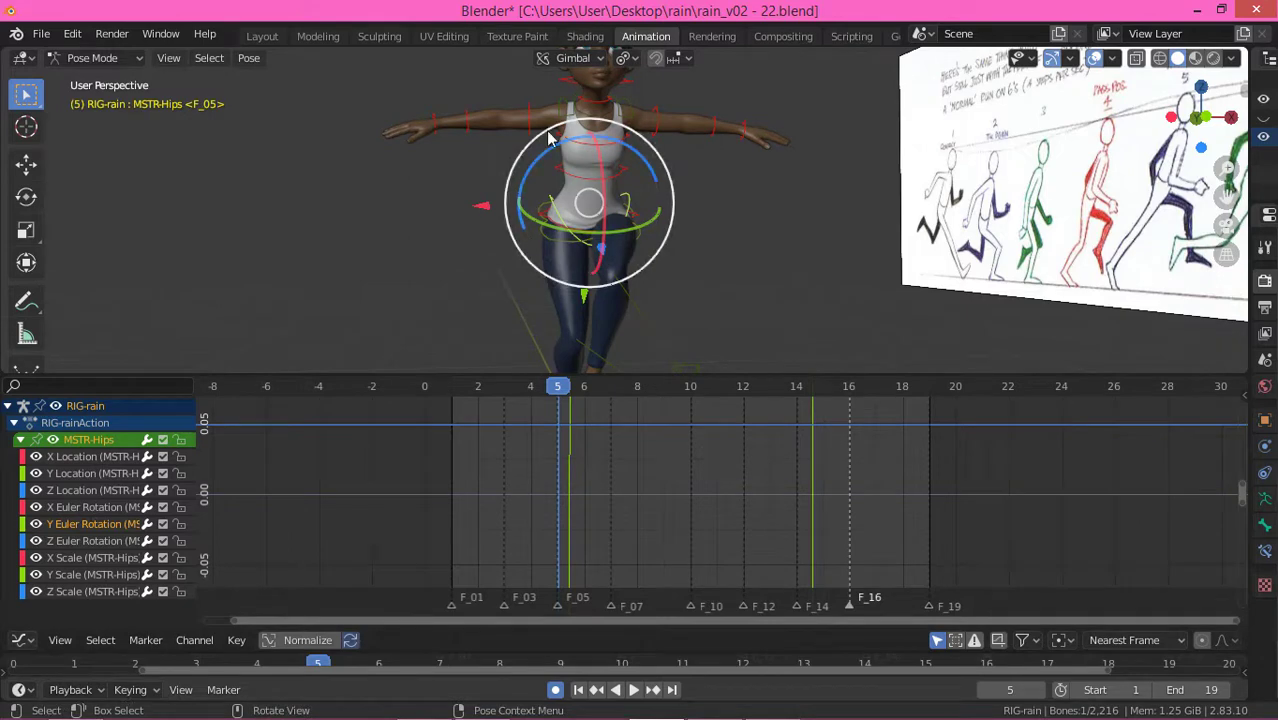
Step: Show the hips' Z Euler Rotation curve and frame its full range in the Graph Editor
{"action": "left_click", "coordinate": [88, 541]}
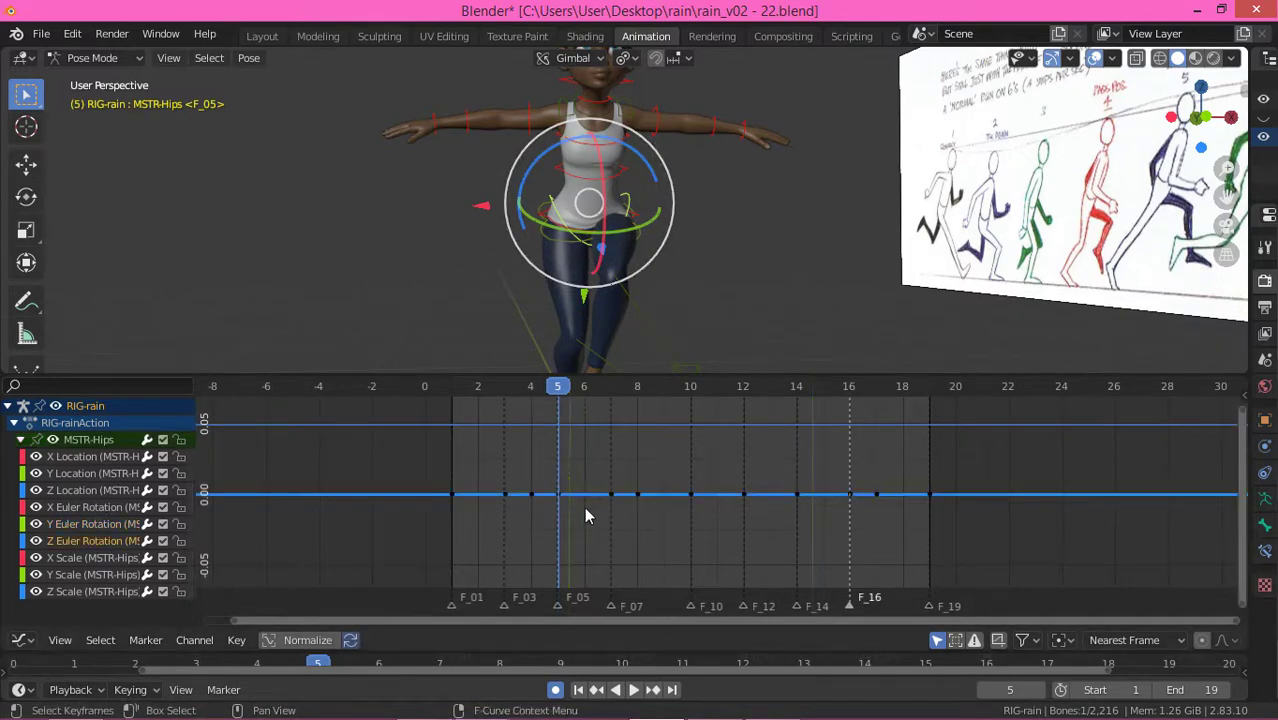
{"action": "left_click", "coordinate": [492, 441]}
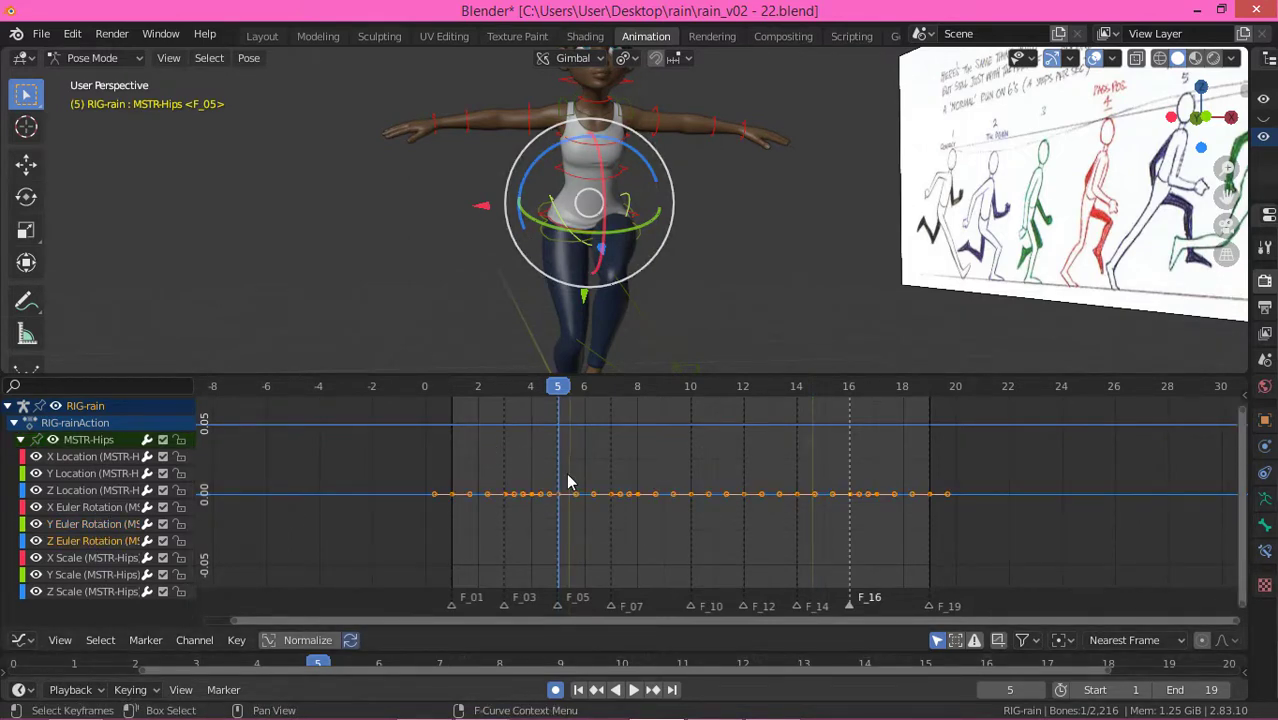
{"action": "key", "text": "Home"}
{"action": "left_click", "coordinate": [527, 443]}
{"action": "scroll", "coordinate": [554, 455], "scroll_direction": "down", "scroll_amount": 9}
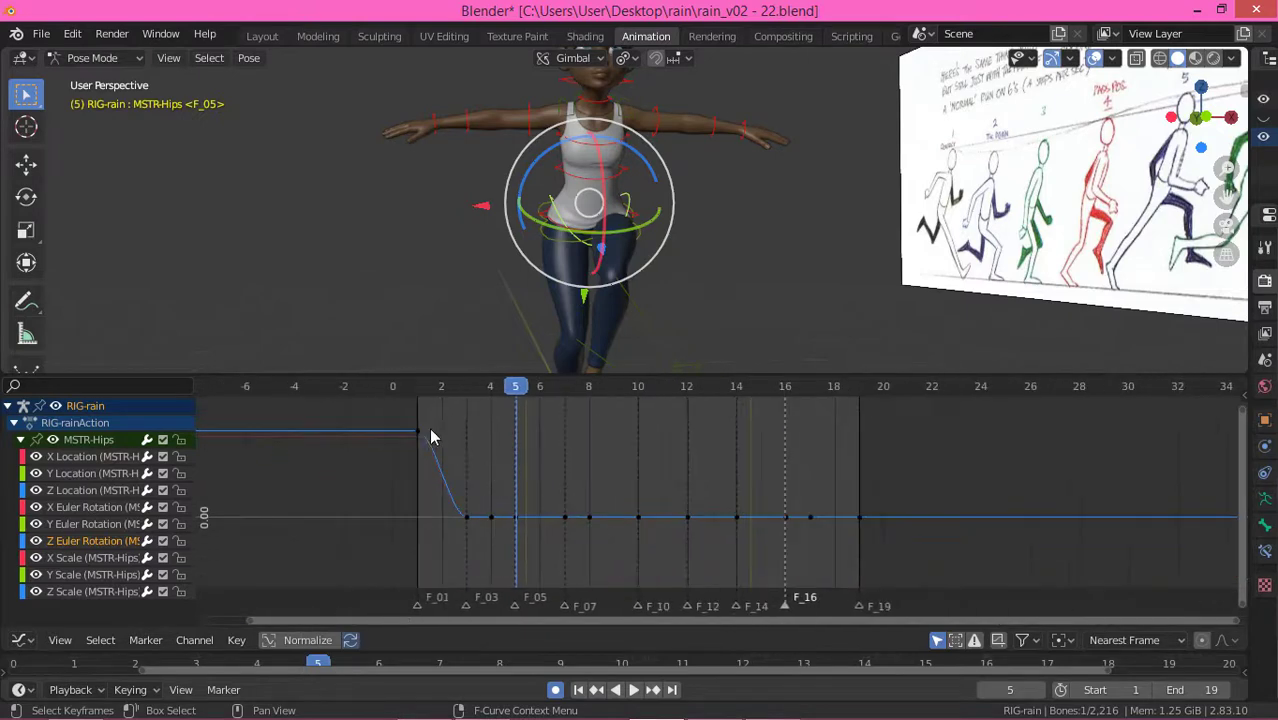
{"action": "left_click_drag", "start_coordinate": [381, 414], "coordinate": [471, 541]}
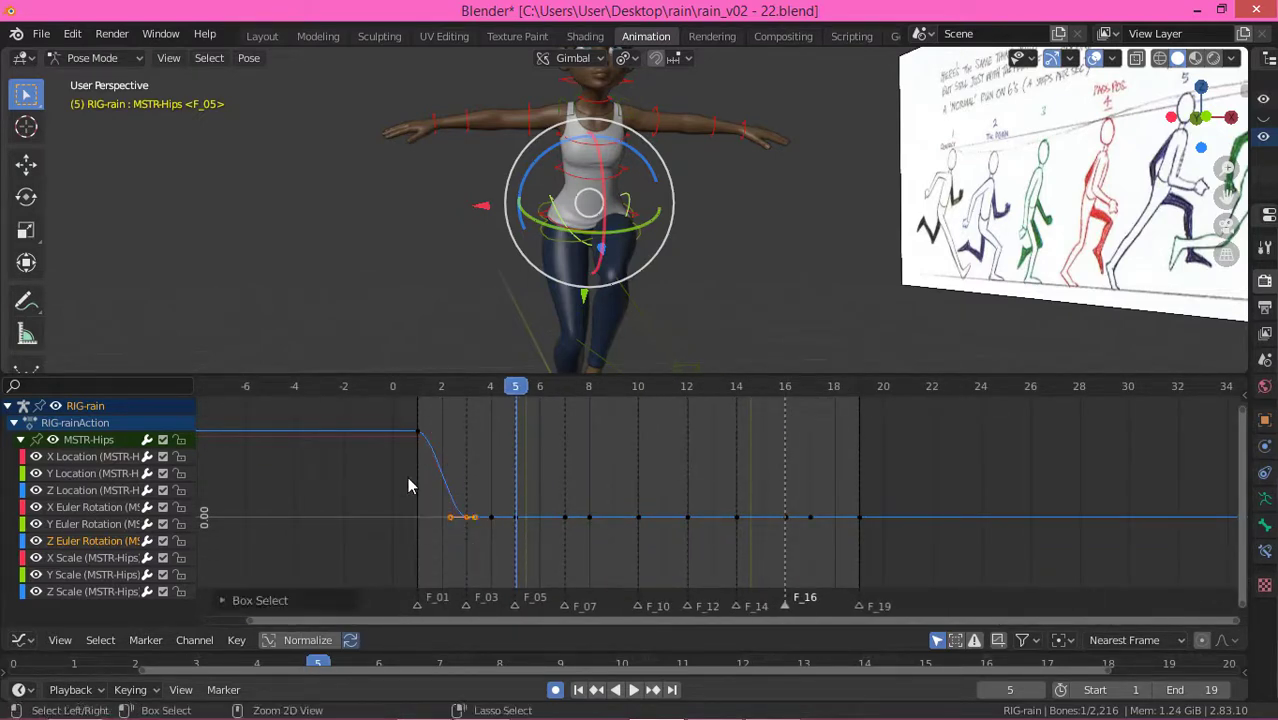
{"action": "left_click", "coordinate": [410, 387]}
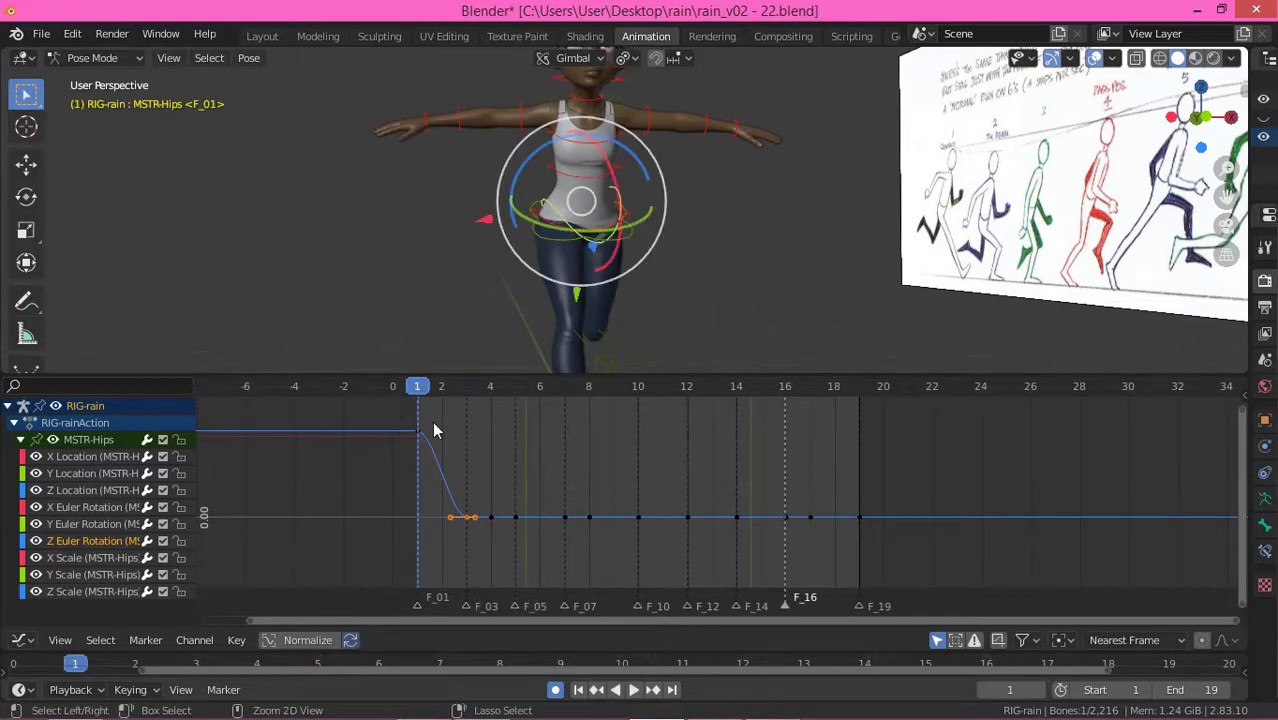
{"action": "key", "text": "Delete"}
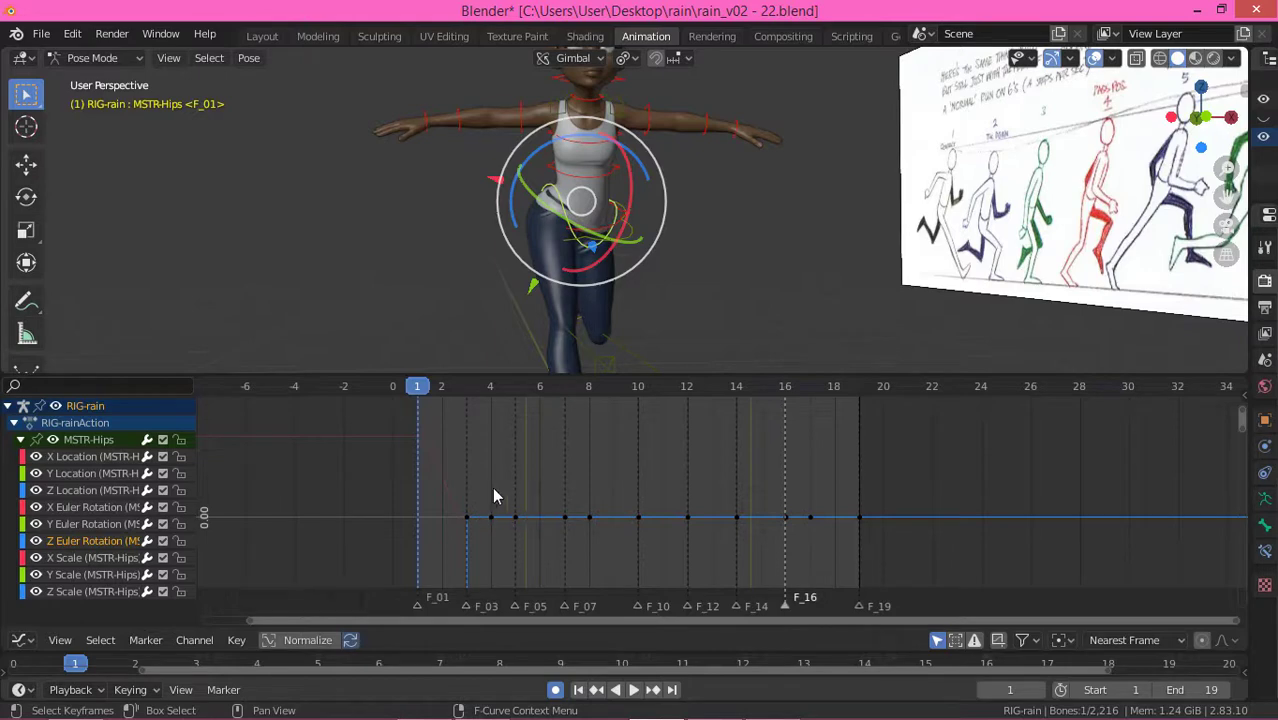
{"action": "key", "text": "ctrl+z"}
{"action": "key", "text": "ctrl+z"}
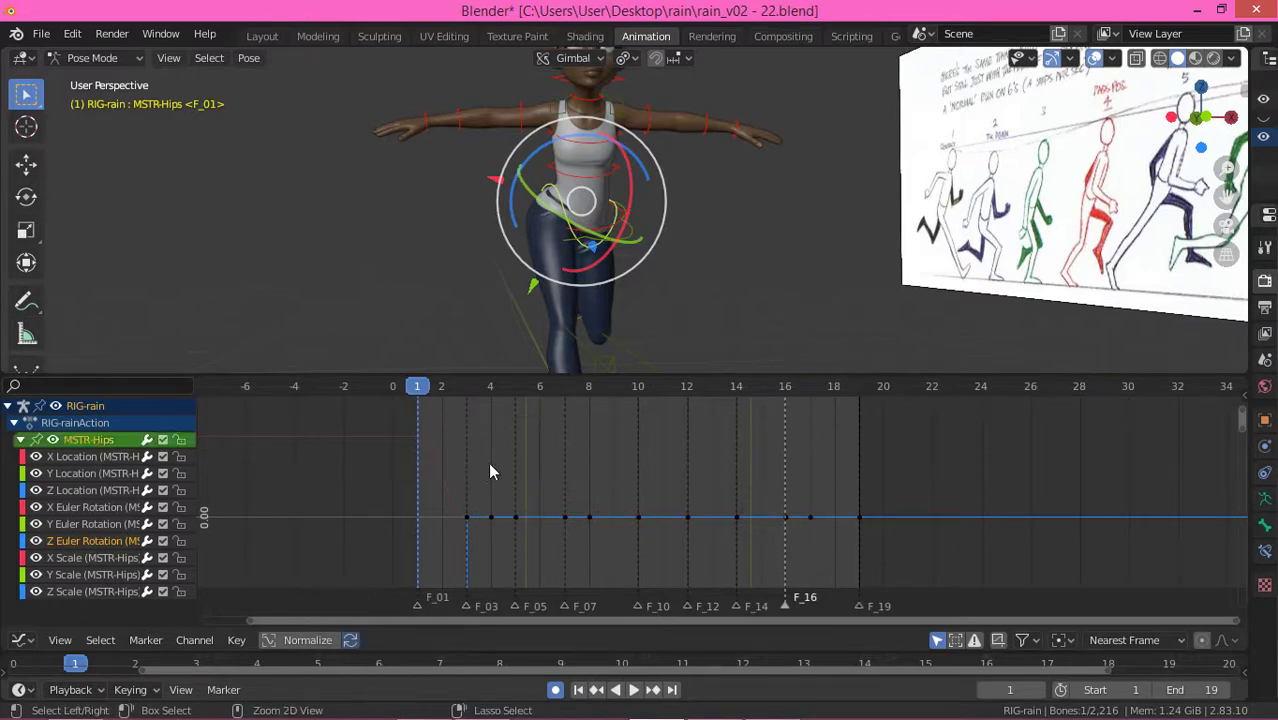
{"action": "key", "text": "ctrl+z"}
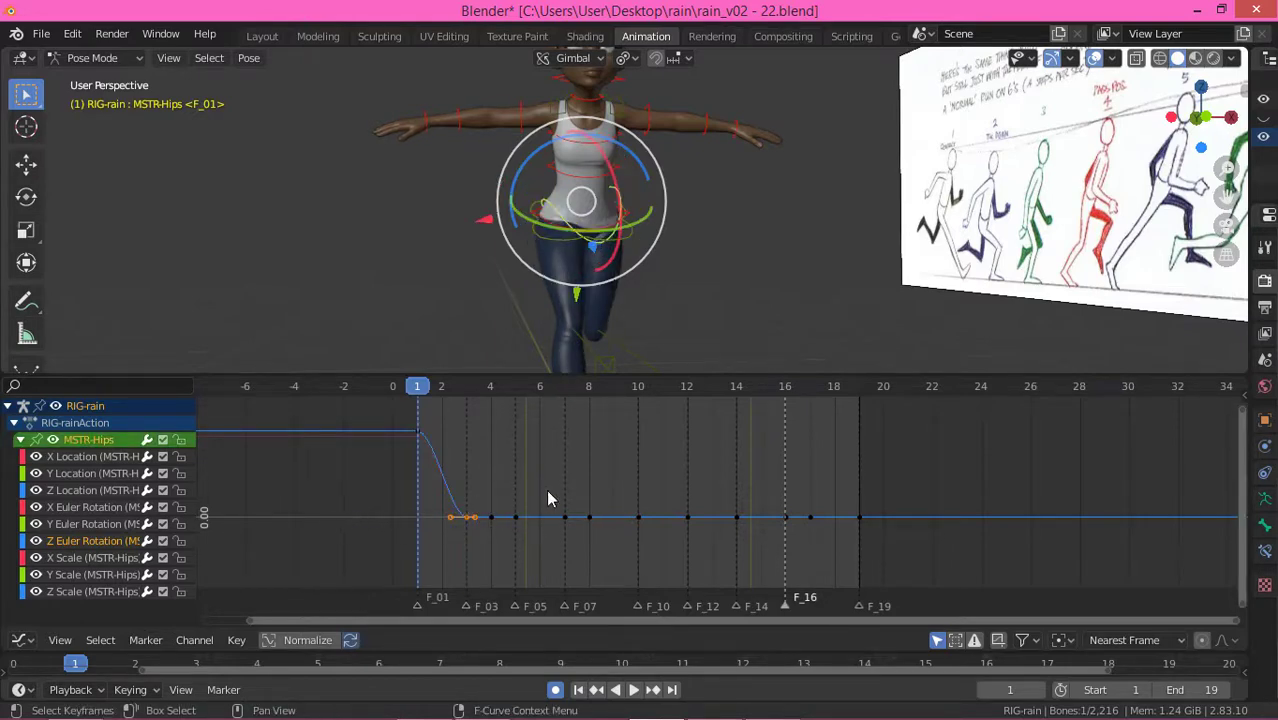
Step: Paste the copied zero-value keyframe onto frame 1 of the hips' Z Euler Rotation curve
{"action": "left_click_drag", "start_coordinate": [474, 505], "coordinate": [570, 531]}
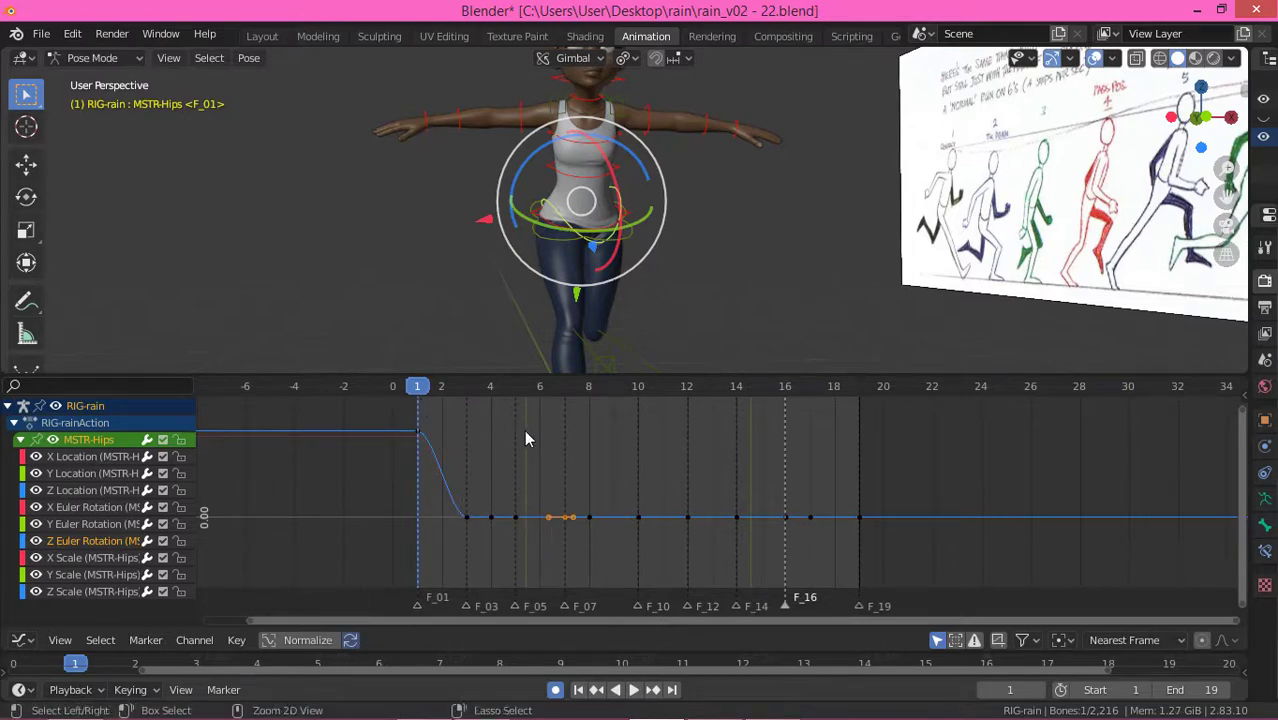
{"action": "key", "text": "ctrl+v"}
{"action": "left_click", "coordinate": [452, 464]}
Step: Delete the hips' Z Euler Rotation keyframes between frames 1 and 10 and between frames 10 and 19
{"action": "left_click_drag", "start_coordinate": [453, 483], "coordinate": [579, 555]}
{"action": "left_click_drag", "start_coordinate": [430, 451], "coordinate": [616, 559]}
{"action": "key", "text": "x"}
{"action": "left_click", "coordinate": [616, 560]}
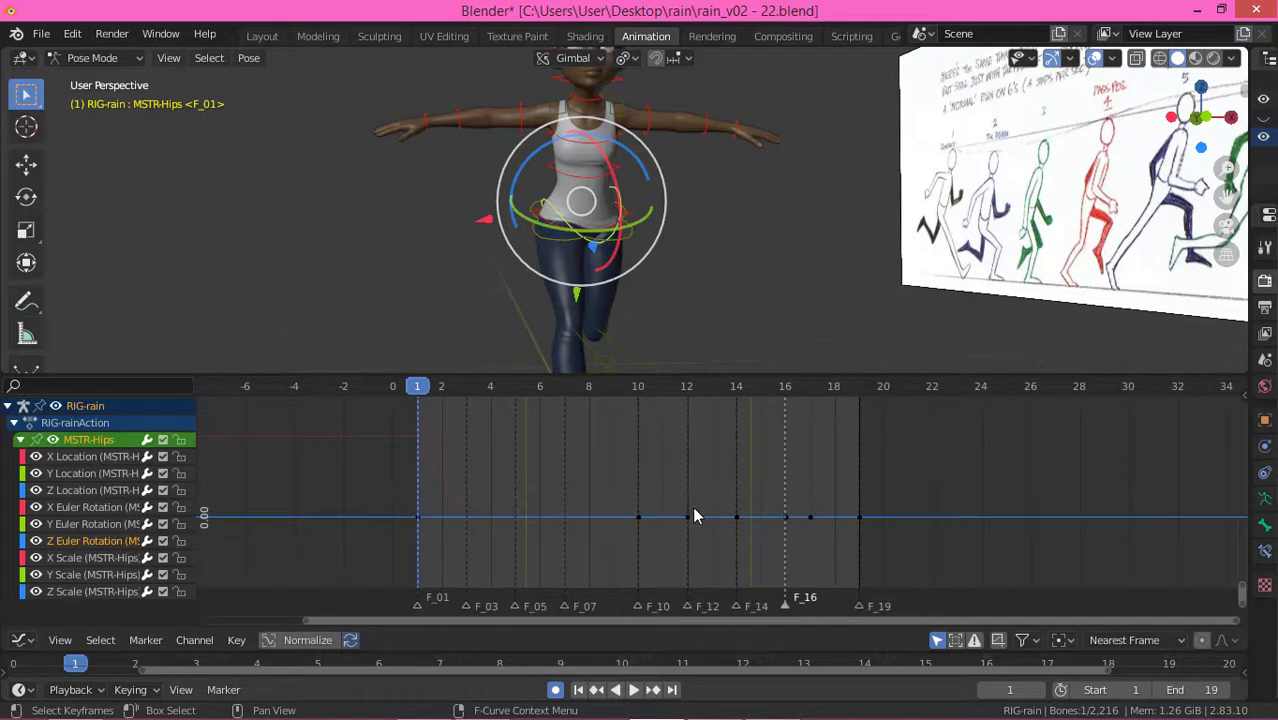
{"action": "left_click_drag", "start_coordinate": [672, 472], "coordinate": [818, 565]}
{"action": "key", "text": "x"}
{"action": "left_click", "coordinate": [756, 543]}
Step: At frame 5, rotate the hips control about its Z axis to about -15°
{"action": "key", "text": "space"}
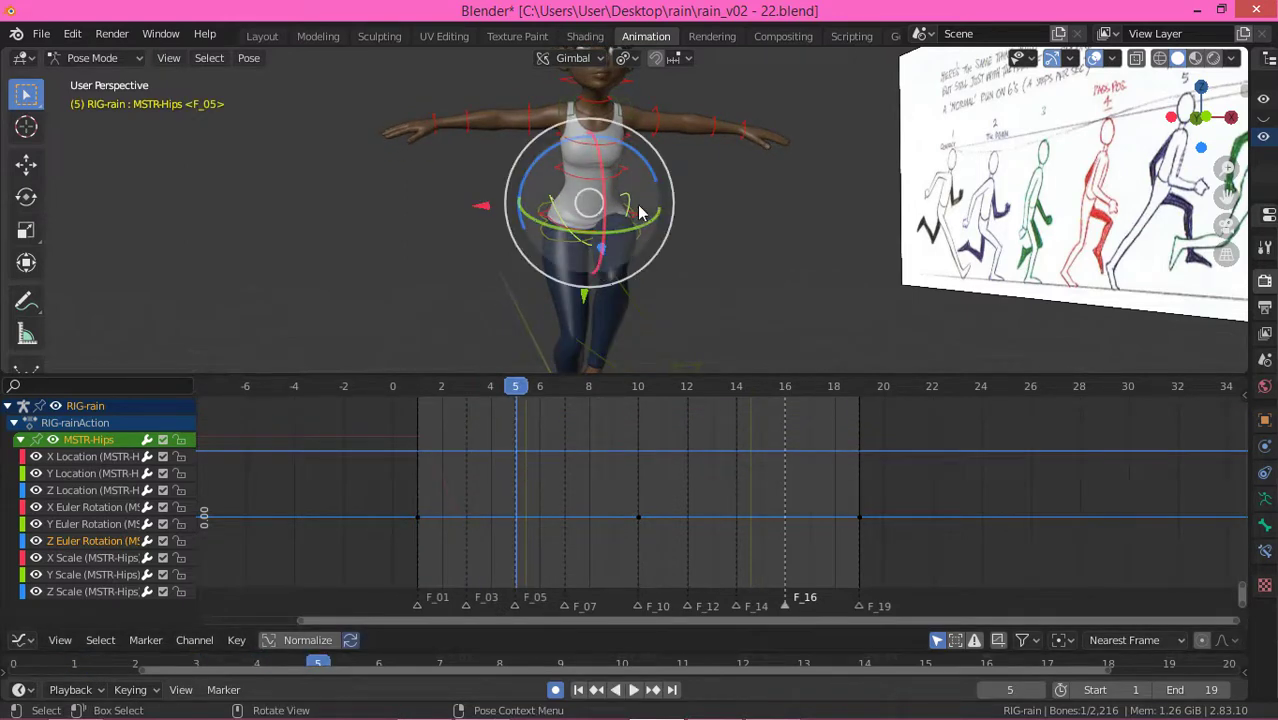
{"action": "middle_click_drag", "start_coordinate": [645, 238], "coordinate": [652, 251]}
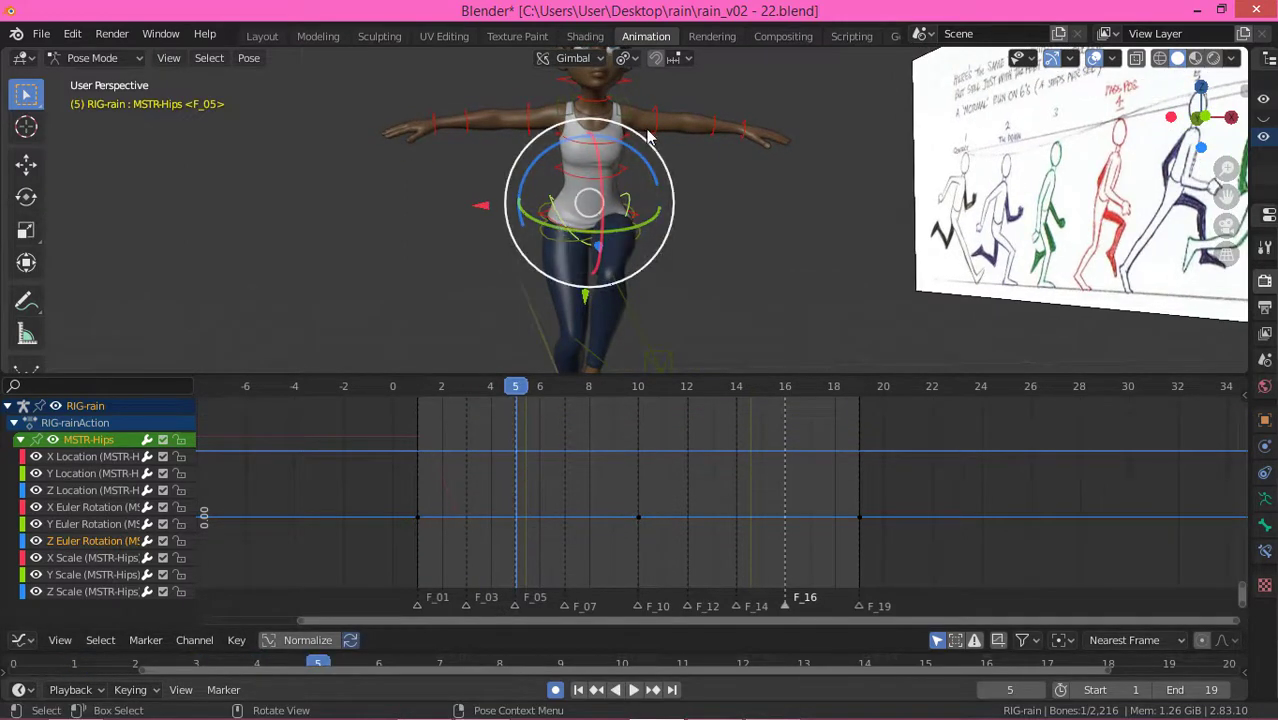
{"action": "left_click_drag", "start_coordinate": [648, 160], "coordinate": [685, 214]}
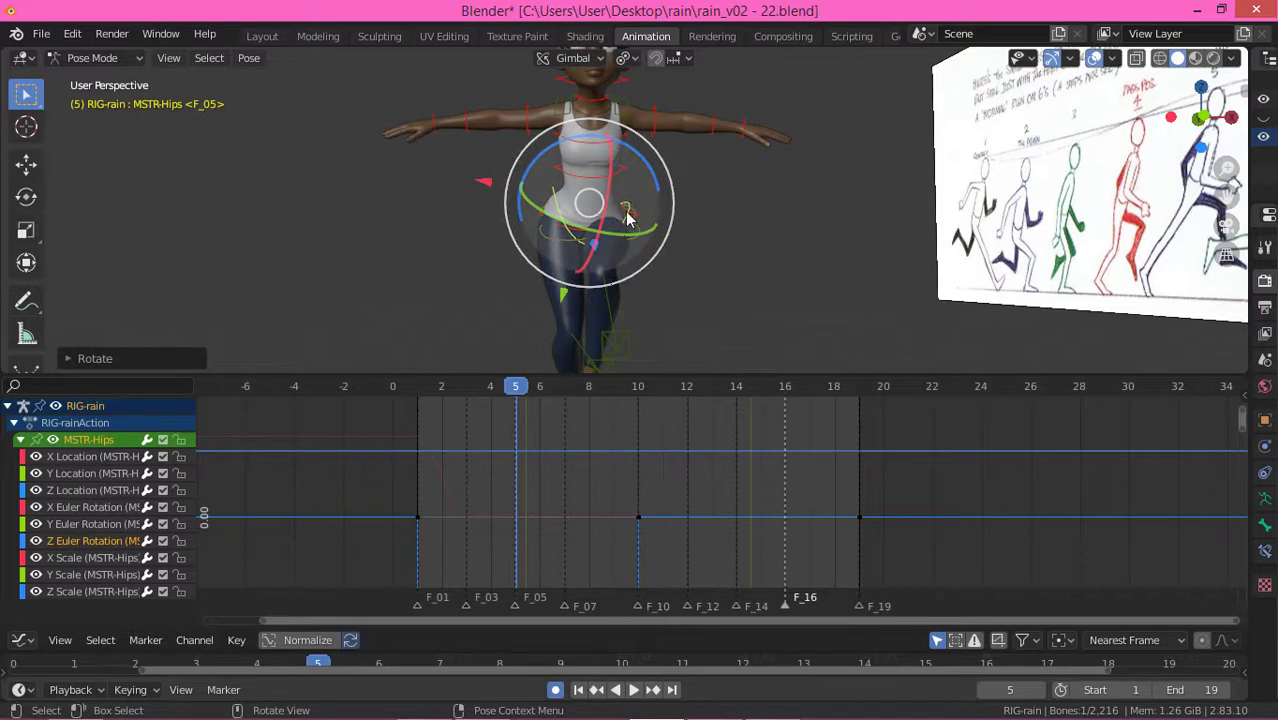
{"action": "left_click_drag", "start_coordinate": [651, 180], "coordinate": [660, 176]}
{"action": "scroll", "coordinate": [570, 228], "scroll_direction": "down", "scroll_amount": 5}
{"action": "scroll", "coordinate": [582, 220], "scroll_direction": "up", "scroll_amount": 1}
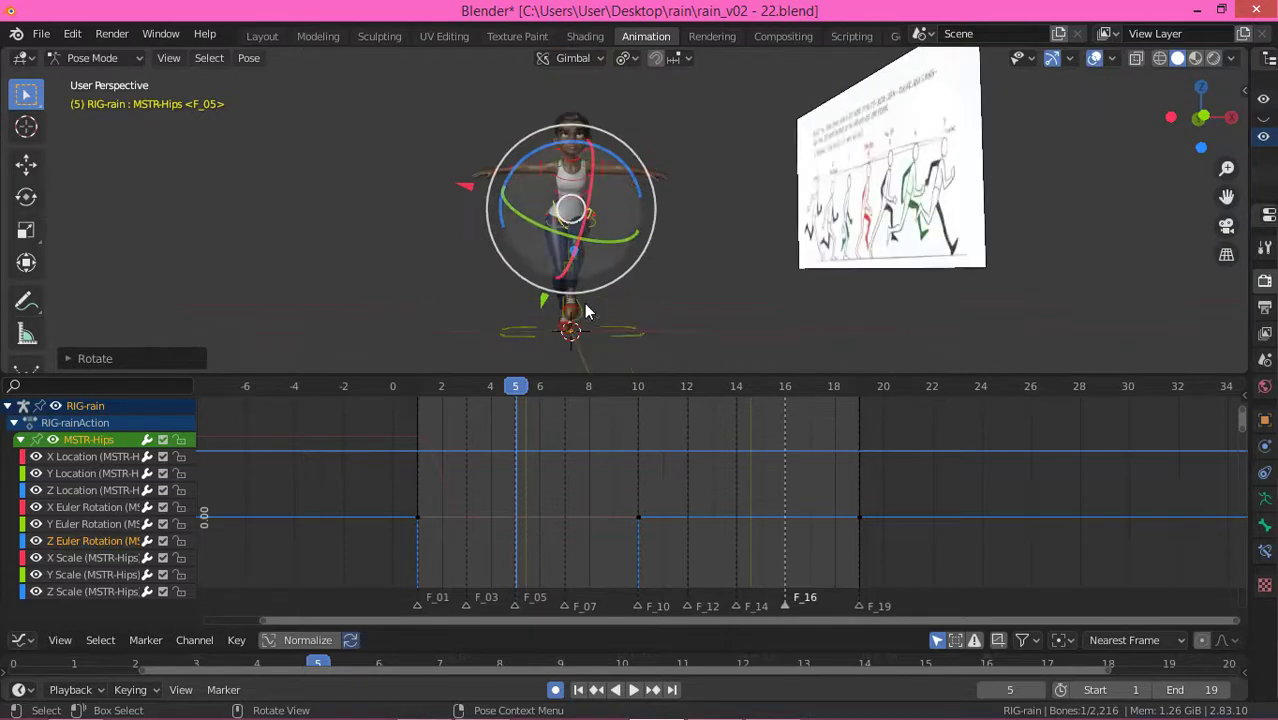
{"action": "key", "text": "Home"}
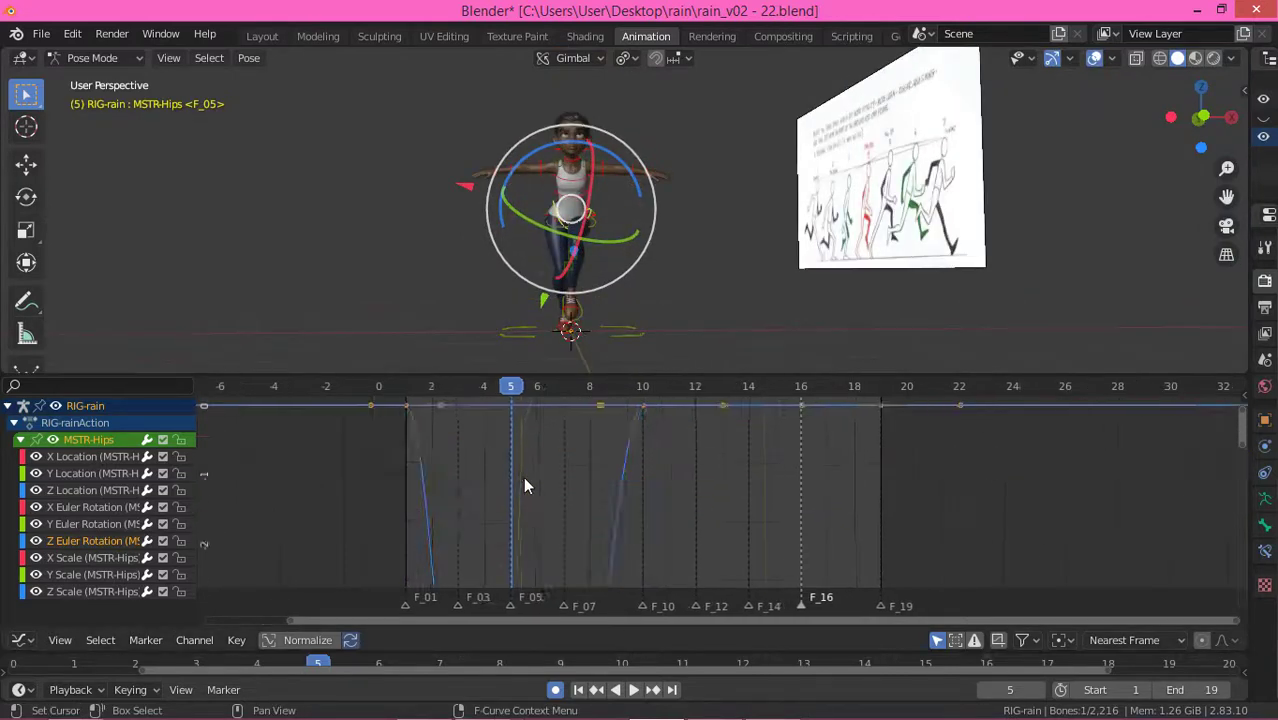
{"action": "middle_click_drag", "start_coordinate": [563, 423], "coordinate": [532, 455]}
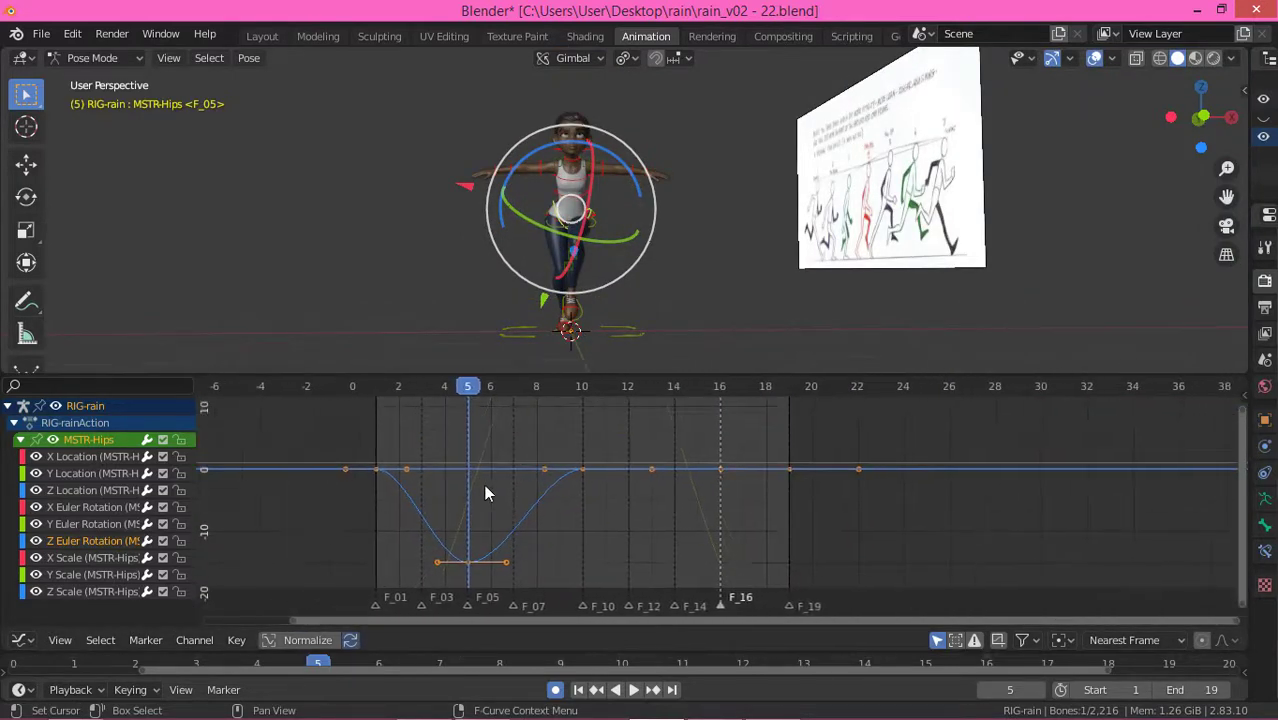
Step: Try to copy the hips' frame 5 rotation keyframe and paste it at frame 14
{"action": "left_click", "coordinate": [484, 484]}
{"action": "left_click_drag", "start_coordinate": [428, 529], "coordinate": [526, 583]}
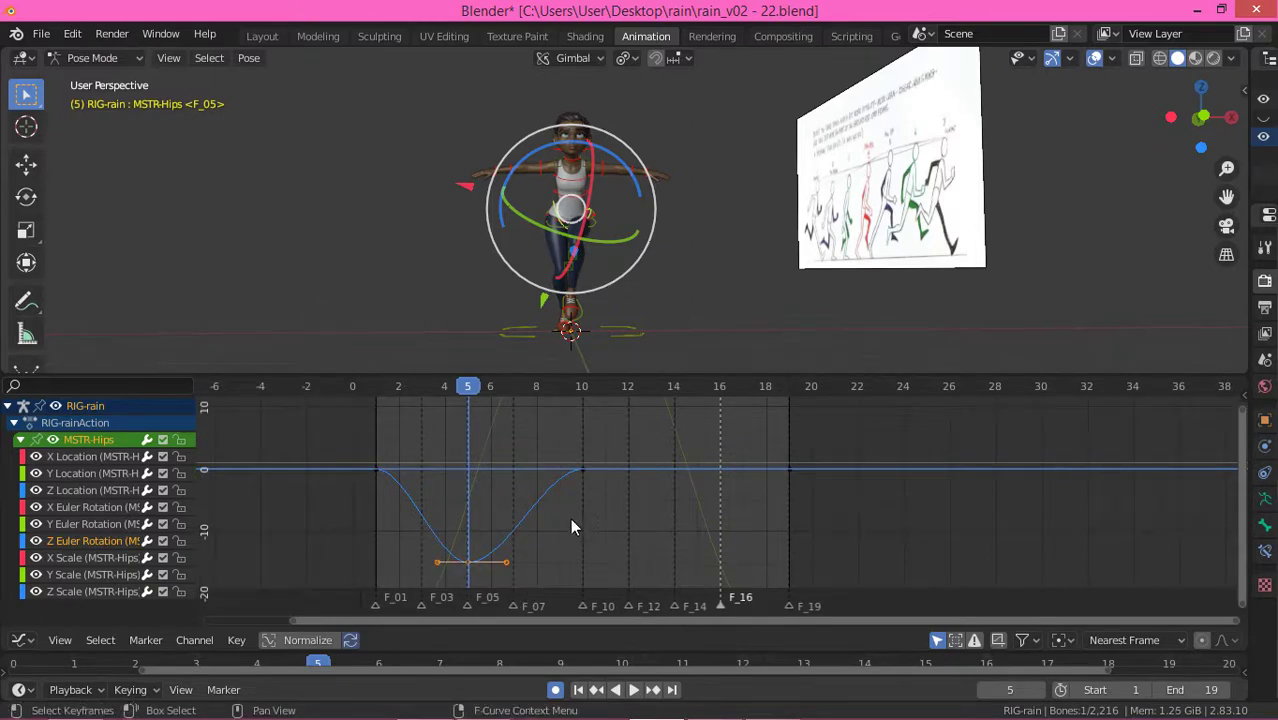
{"action": "key", "text": "space"}
{"action": "left_click_drag", "start_coordinate": [640, 403], "coordinate": [463, 443]}
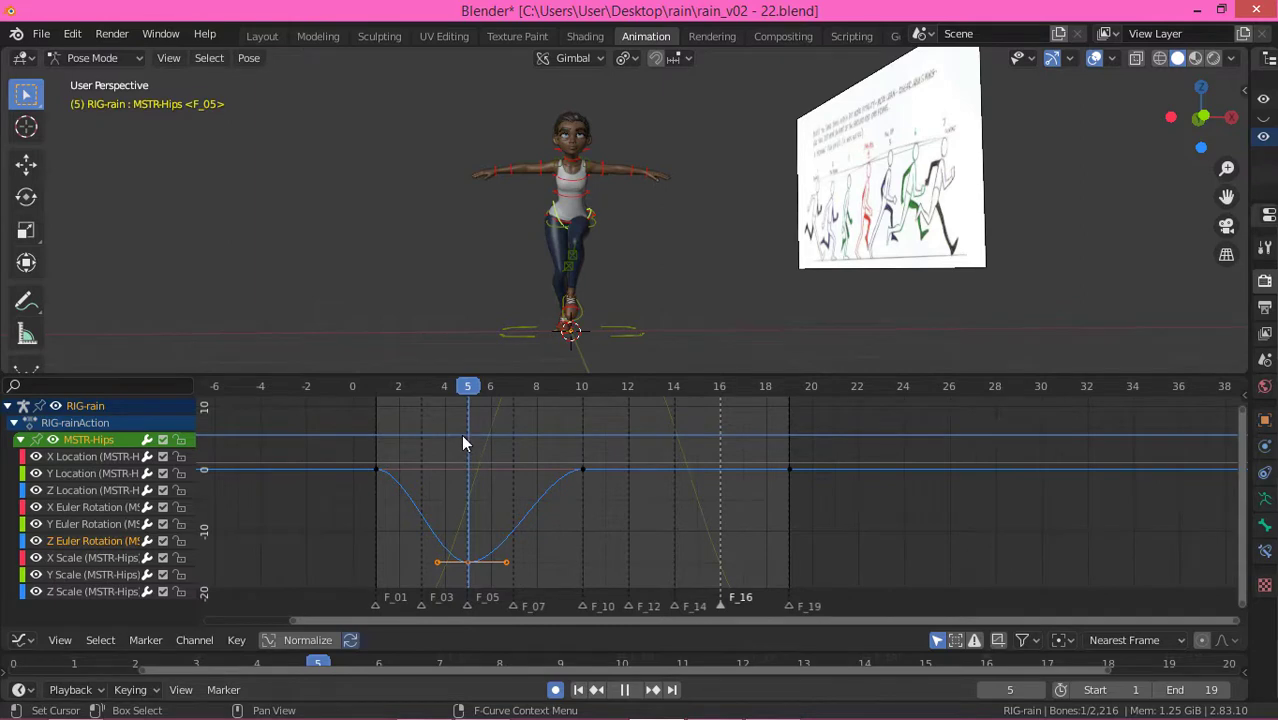
{"action": "left_click_drag", "start_coordinate": [461, 434], "coordinate": [680, 427]}
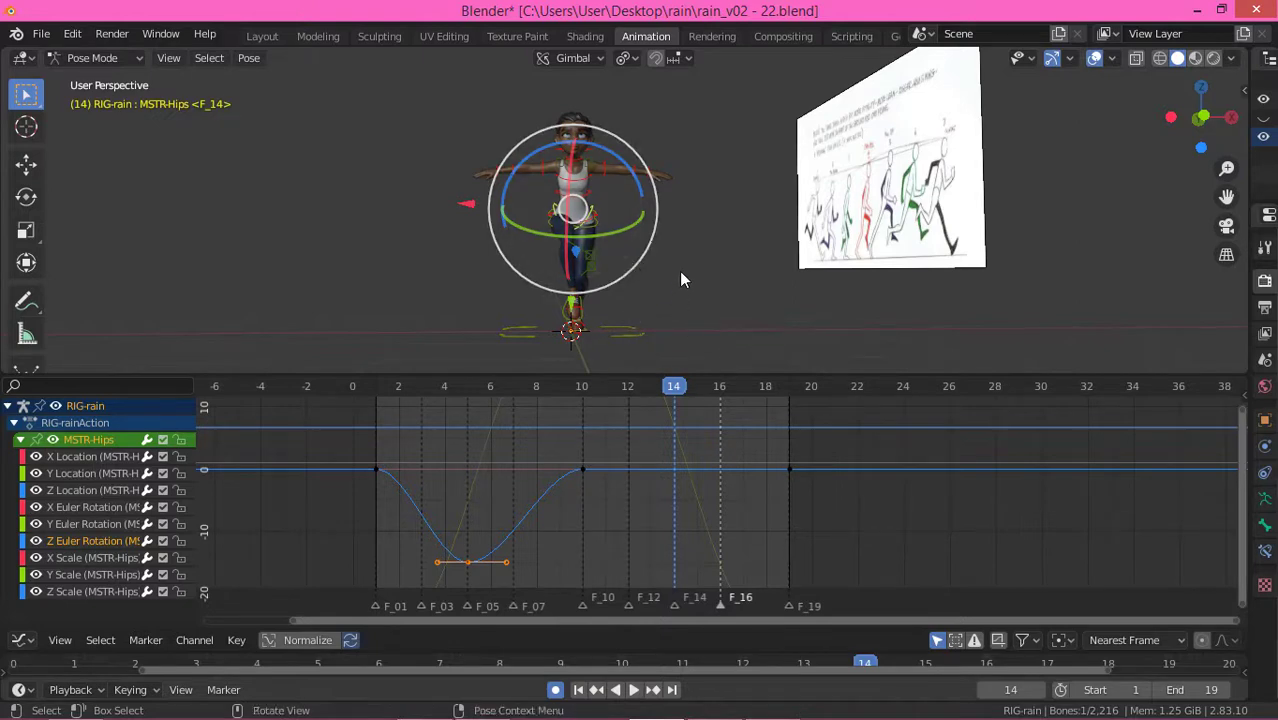
{"action": "key", "text": "ctrl+v"}
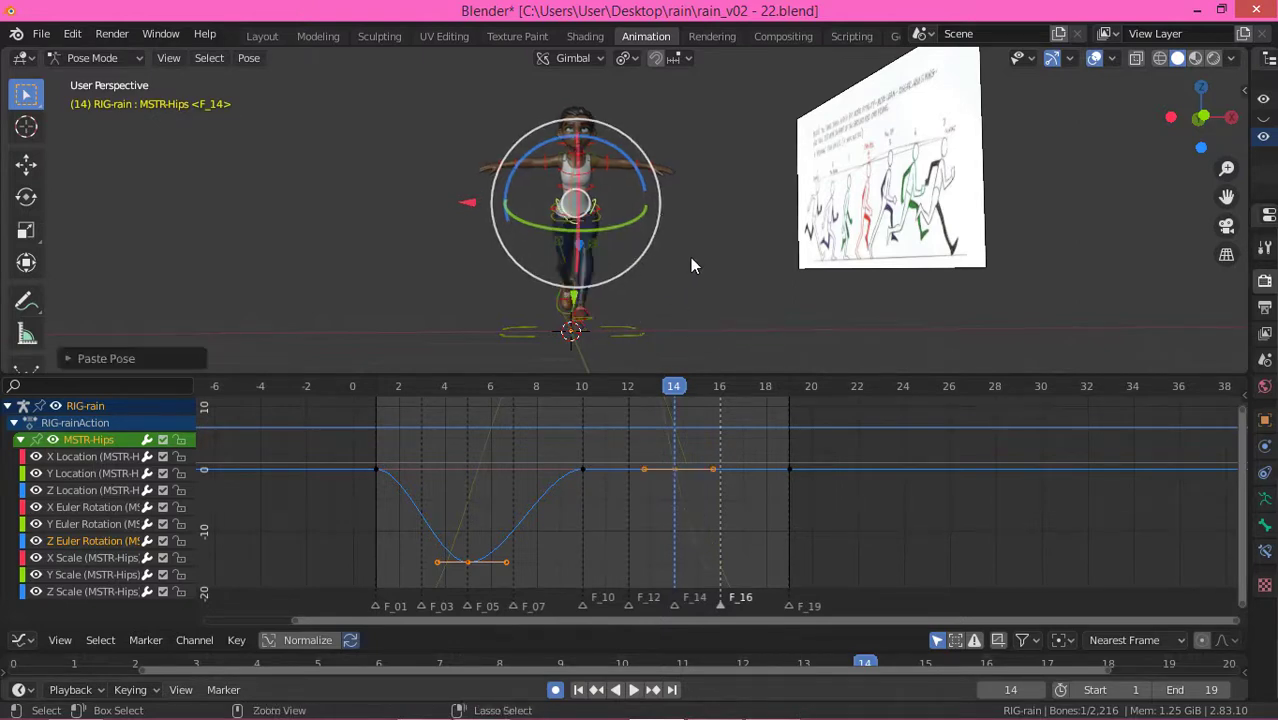
Step: Copy the frame 5 keyframe of the hips' Z Euler Rotation curve and paste it at frame 14
{"action": "left_click", "coordinate": [465, 386]}
{"action": "left_click_drag", "start_coordinate": [421, 523], "coordinate": [516, 569]}
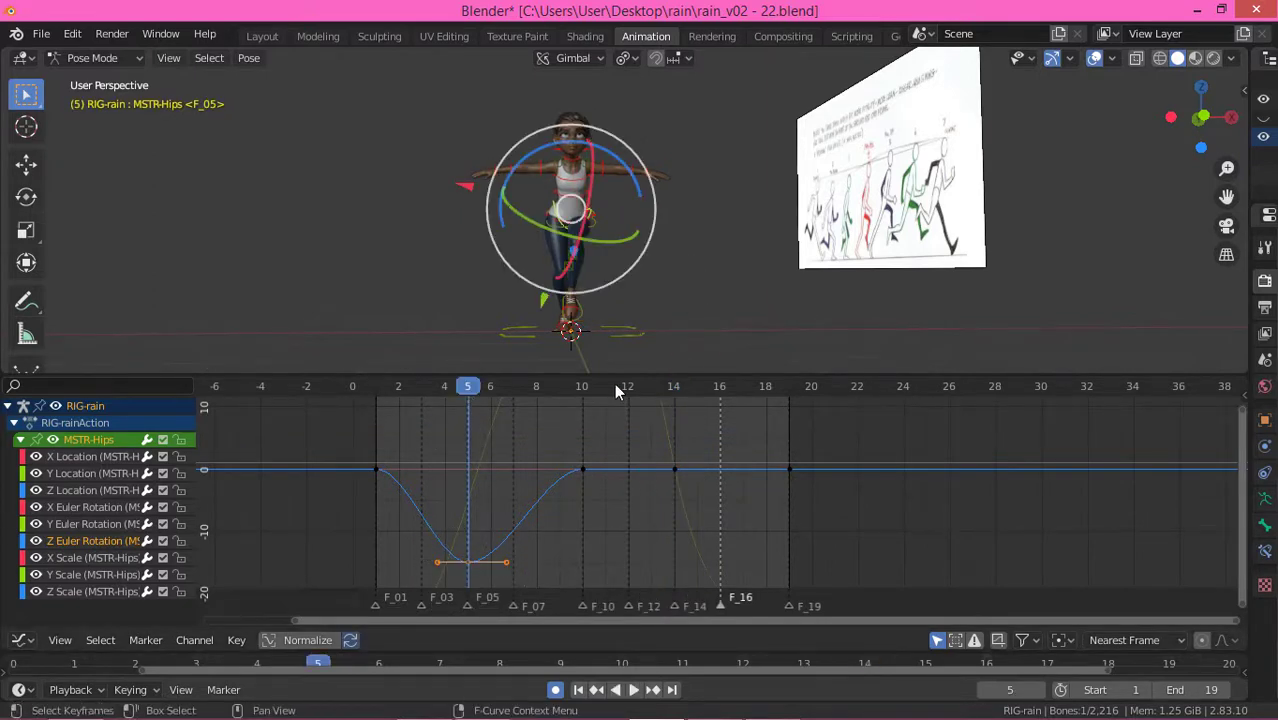
{"action": "left_click", "coordinate": [673, 386]}
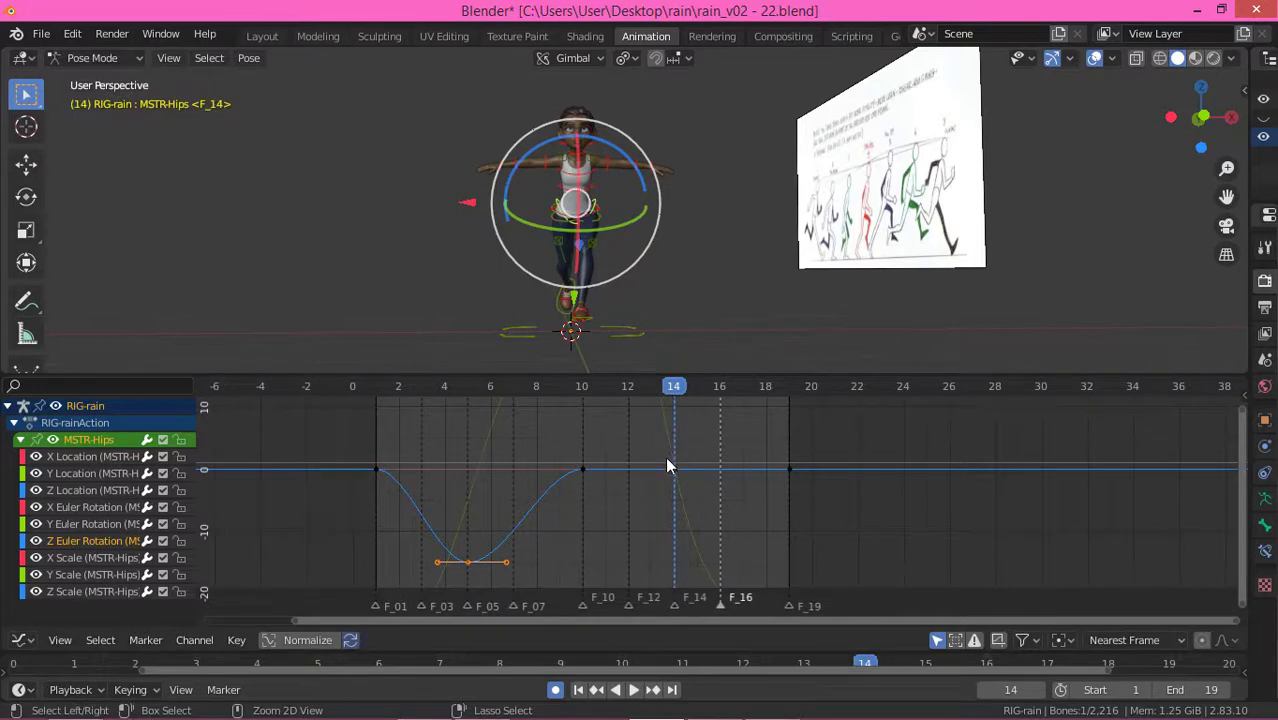
{"action": "key", "text": "ctrl+v"}
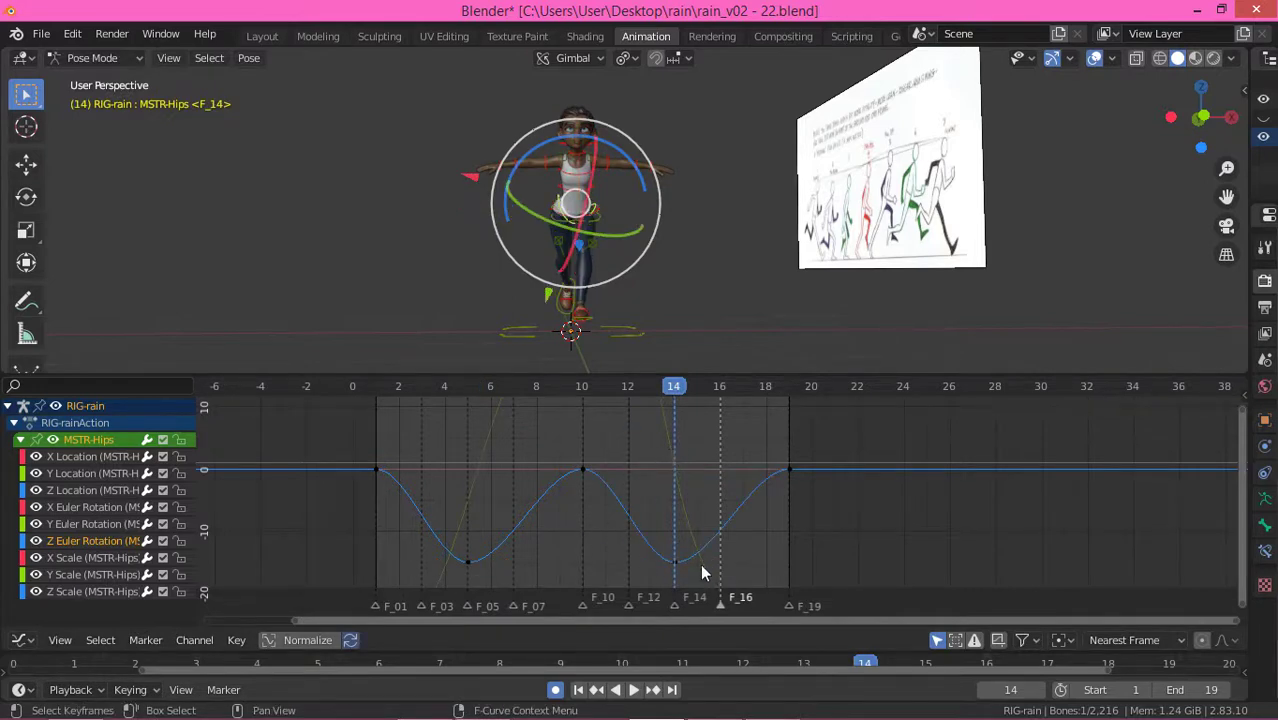
Step: Mirror the frame 14 keyframe of the hips' Z rotation curve by values over value 0
{"action": "left_click_drag", "start_coordinate": [701, 567], "coordinate": [662, 528]}
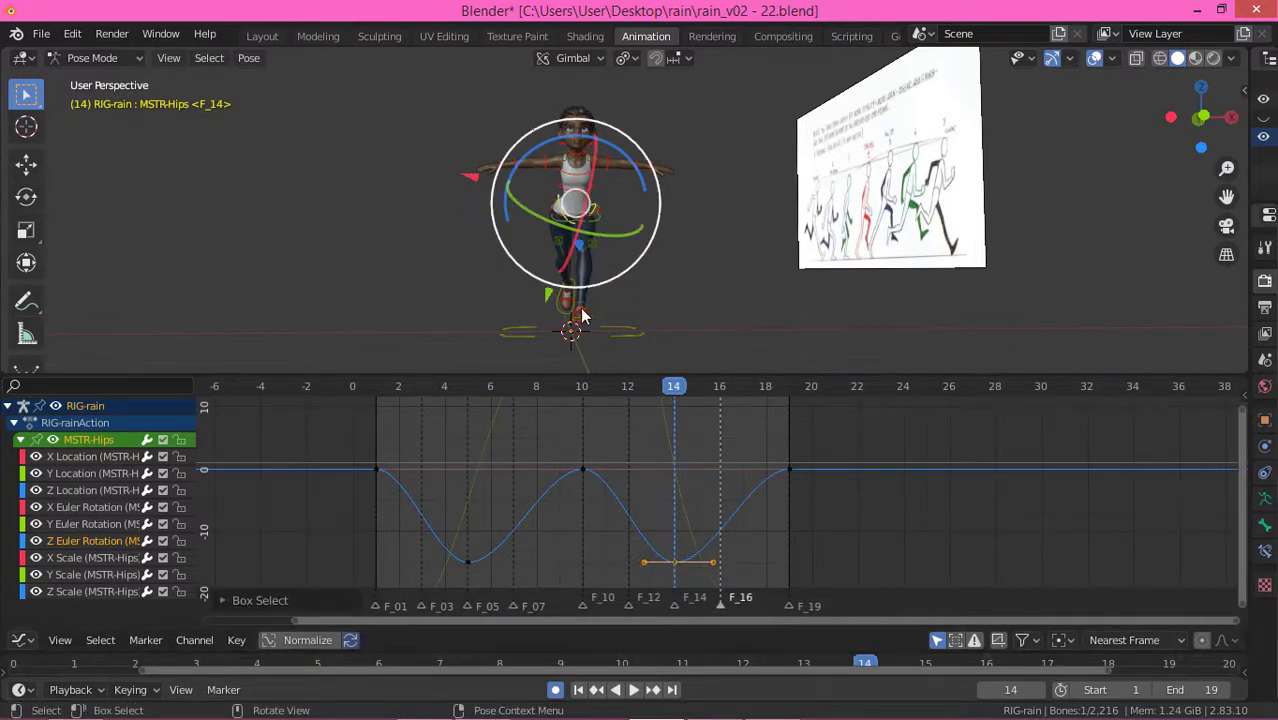
{"action": "right_click", "coordinate": [671, 470]}
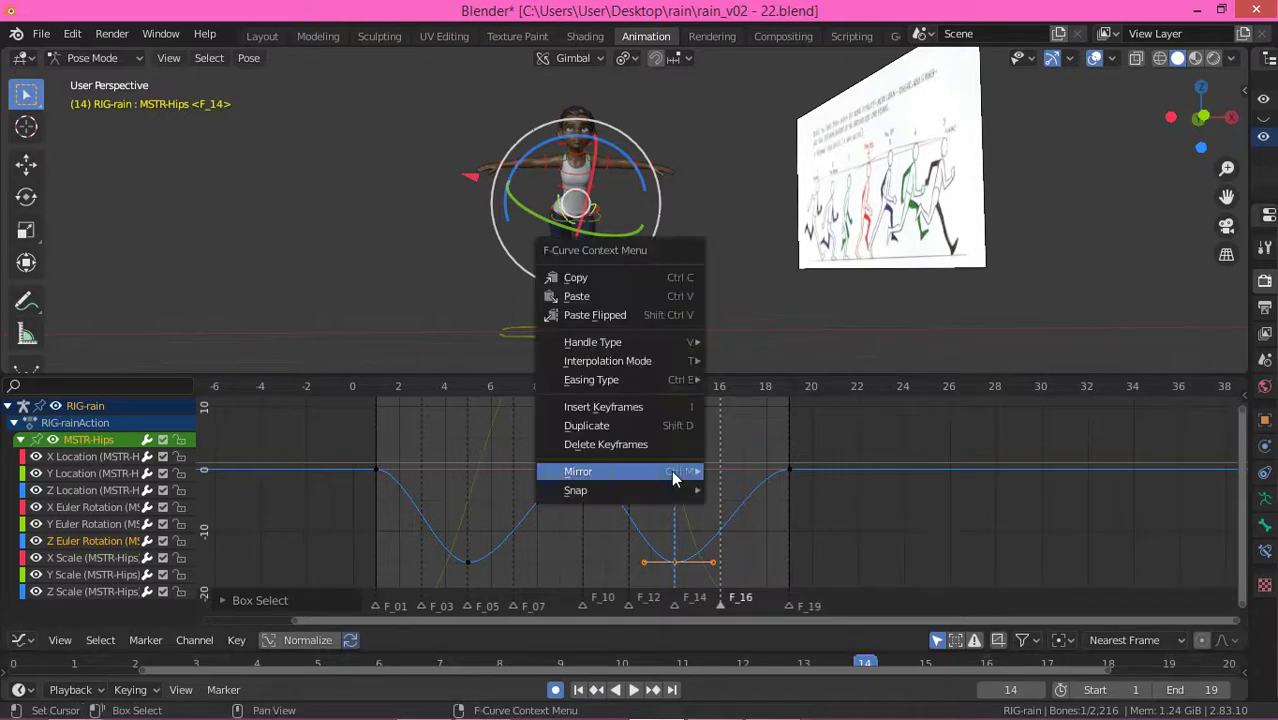
{"action": "mouse_move", "coordinate": [676, 471]}
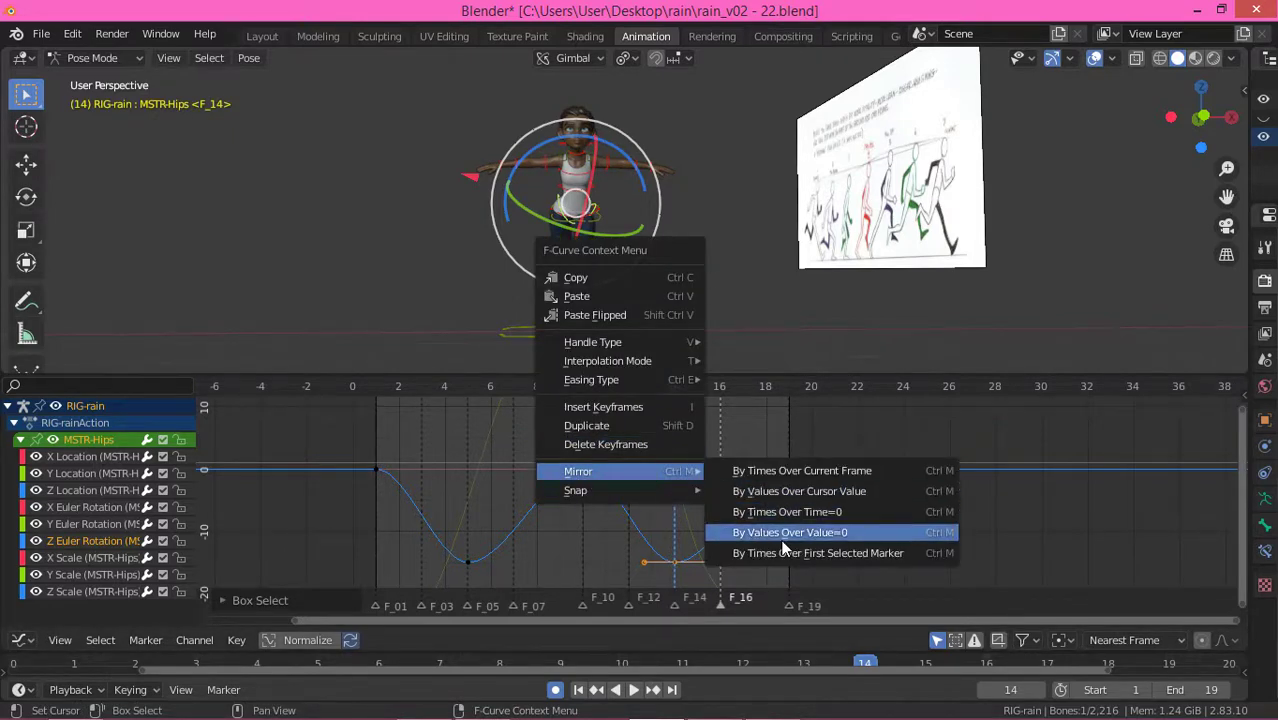
{"action": "left_click", "coordinate": [770, 491]}
{"action": "scroll", "coordinate": [683, 482], "scroll_direction": "down", "scroll_amount": 4}
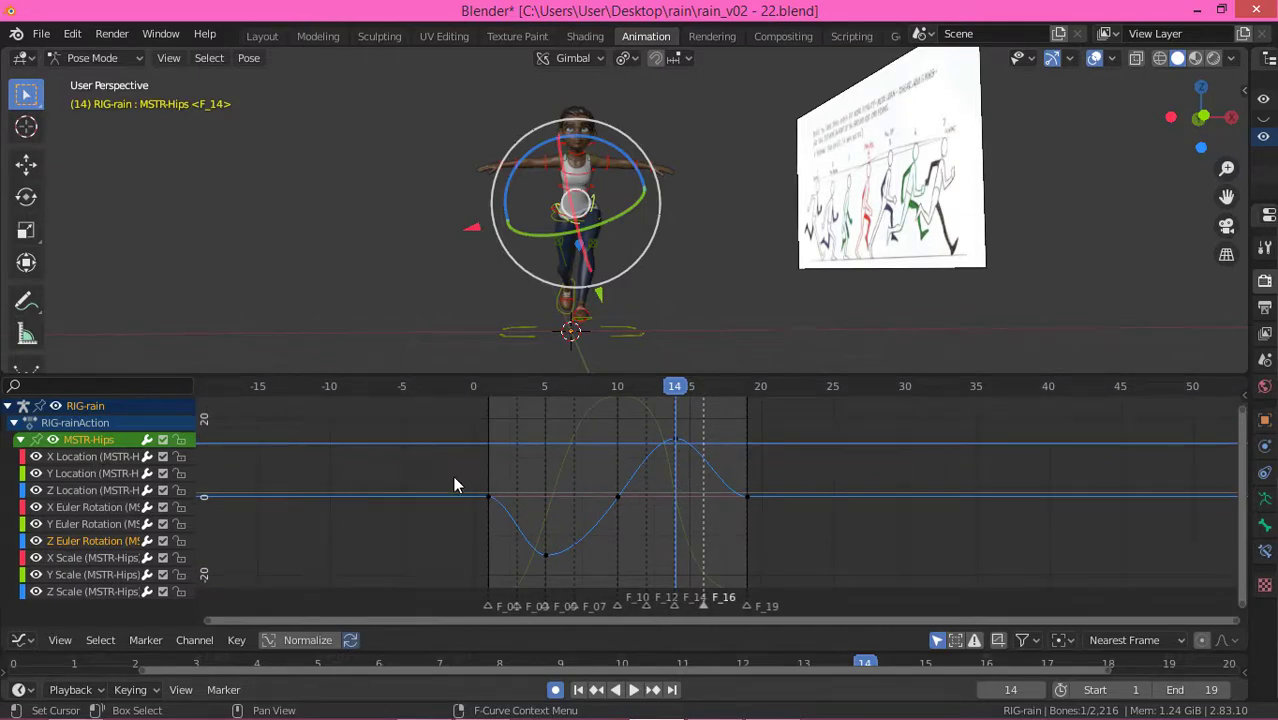
Step: Play back the run cycle and check the hips' side-to-side rotation up close
{"action": "left_click_drag", "start_coordinate": [455, 505], "coordinate": [502, 450]}
{"action": "left_click_drag", "start_coordinate": [403, 466], "coordinate": [823, 523]}
{"action": "left_click", "coordinate": [570, 458]}
{"action": "key", "text": "space"}
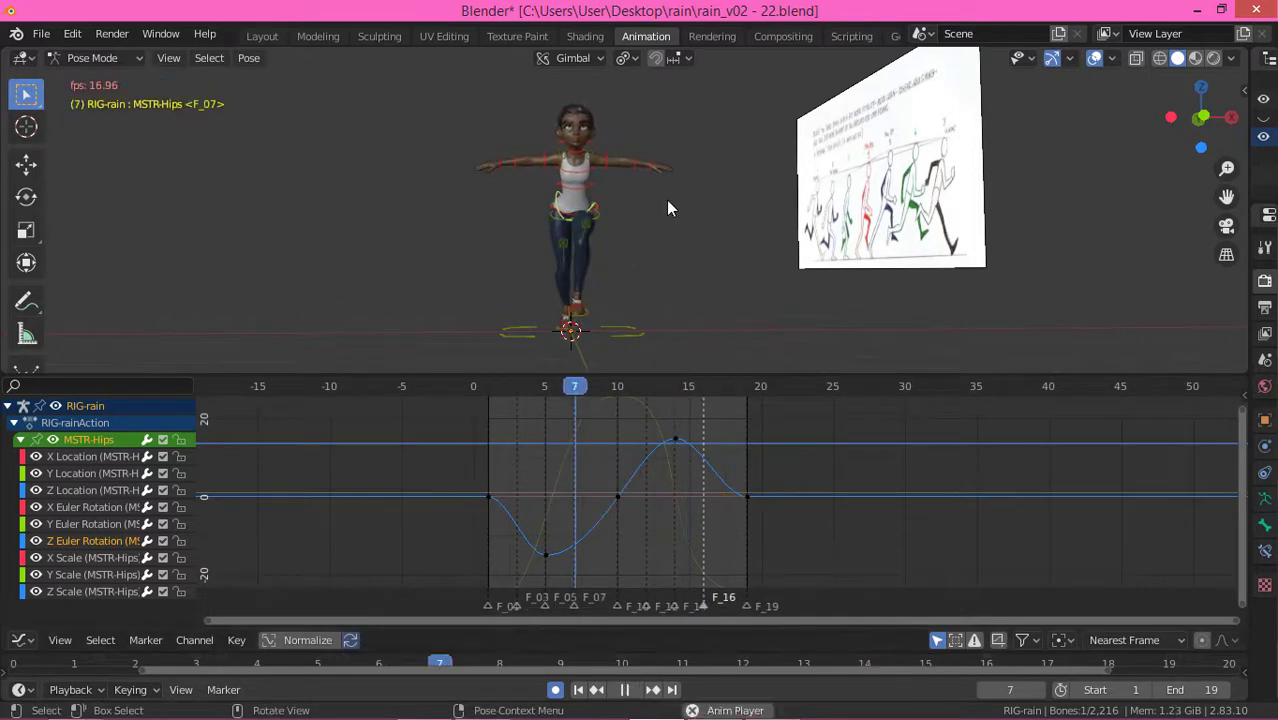
{"action": "scroll", "coordinate": [604, 215], "scroll_direction": "up", "scroll_amount": 3}
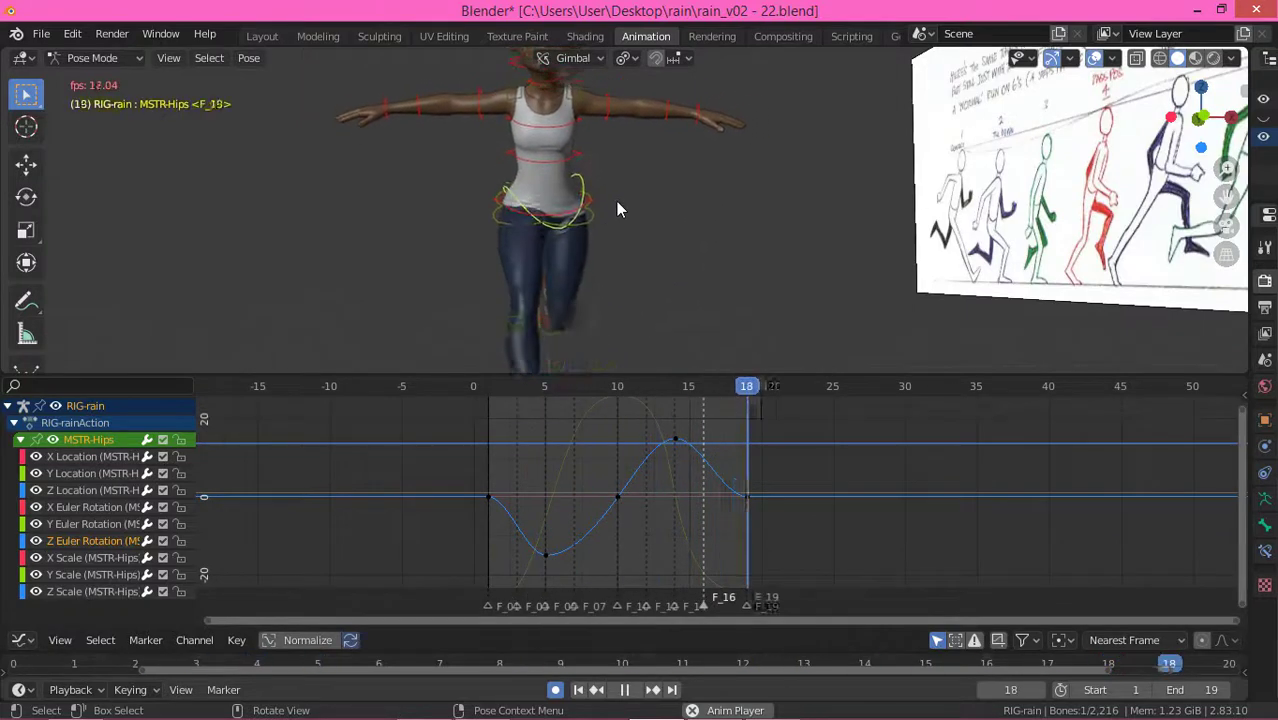
{"action": "key", "text": "space"}
Step: Scale all keyframes of the hips' Z Euler Rotation curve along Y by about 0.67
{"action": "left_click_drag", "start_coordinate": [482, 459], "coordinate": [816, 563]}
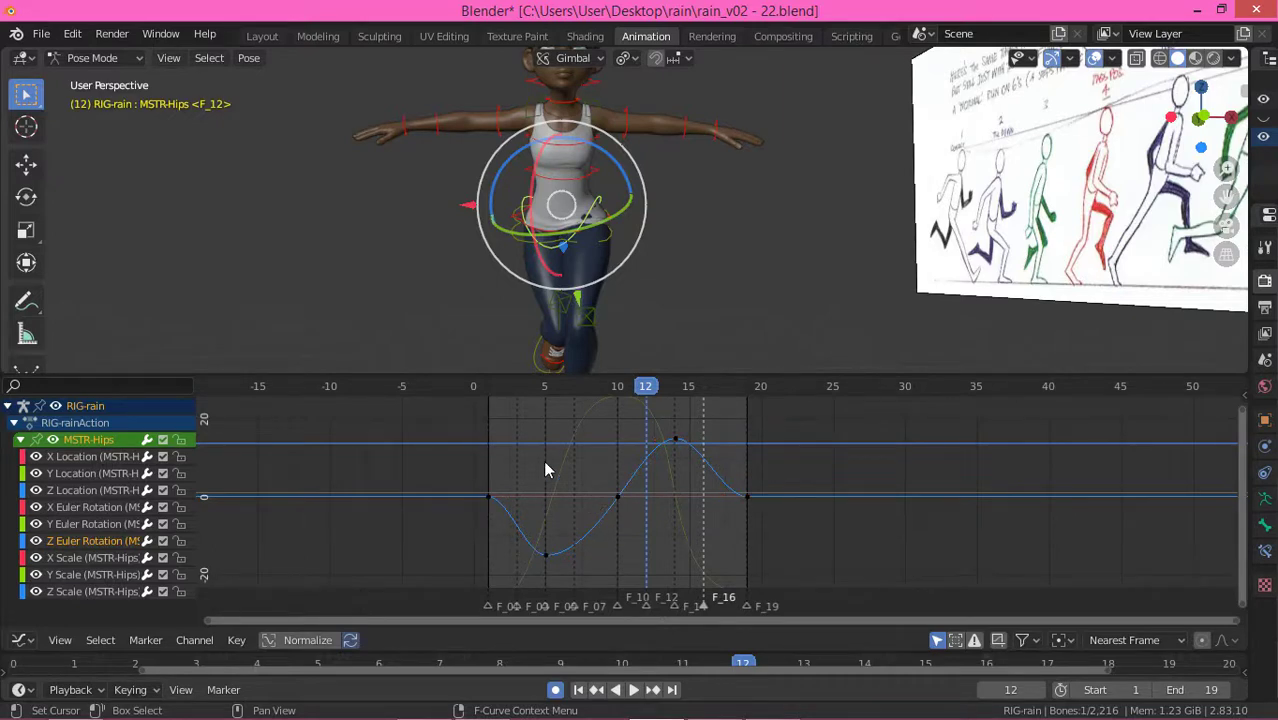
{"action": "key", "text": "a"}
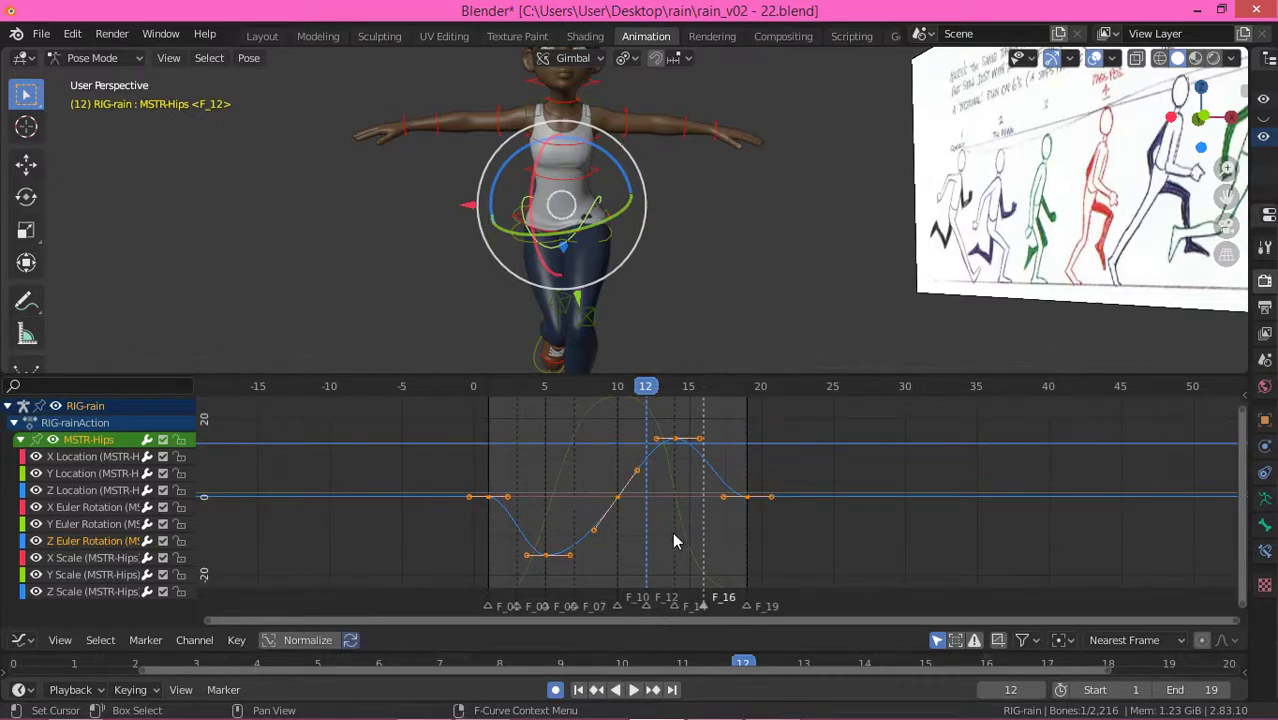
{"action": "key", "text": "s"}
{"action": "key", "text": "y"}
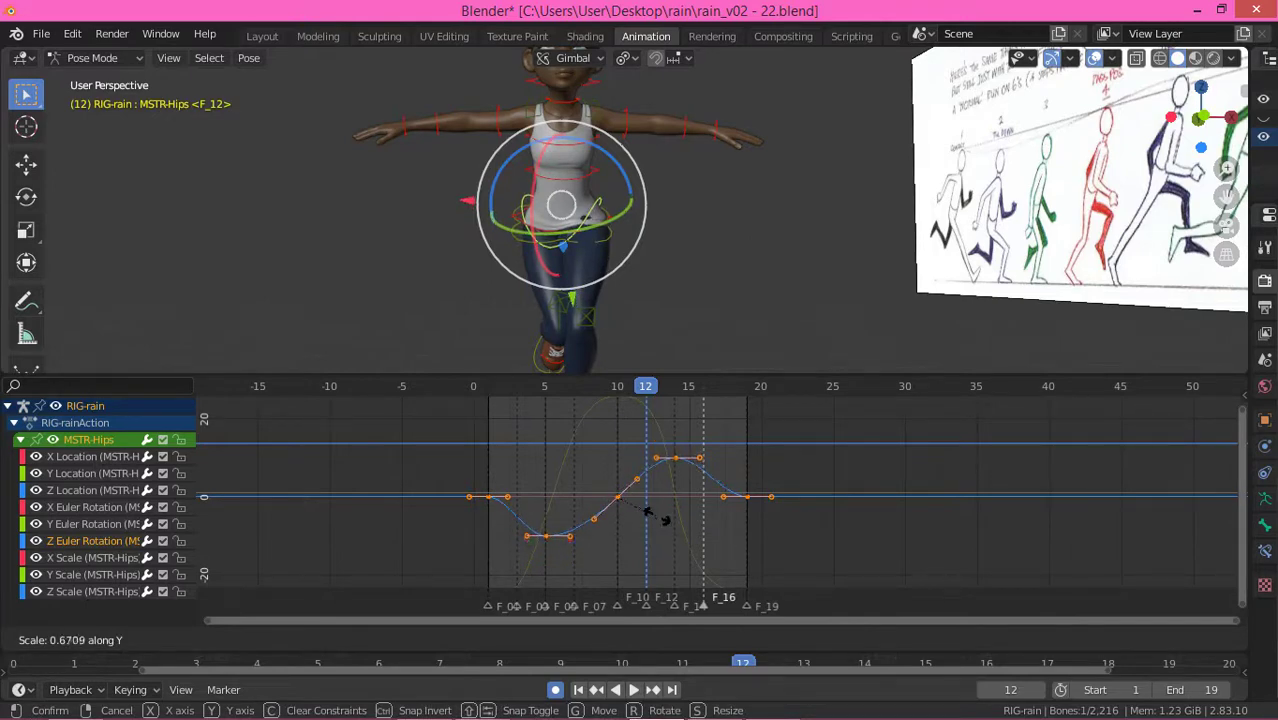
{"action": "left_click", "coordinate": [656, 515]}
Step: Play the run cycle and examine the reduced hip rotation from the front, side and other angles
{"action": "key", "text": "space"}
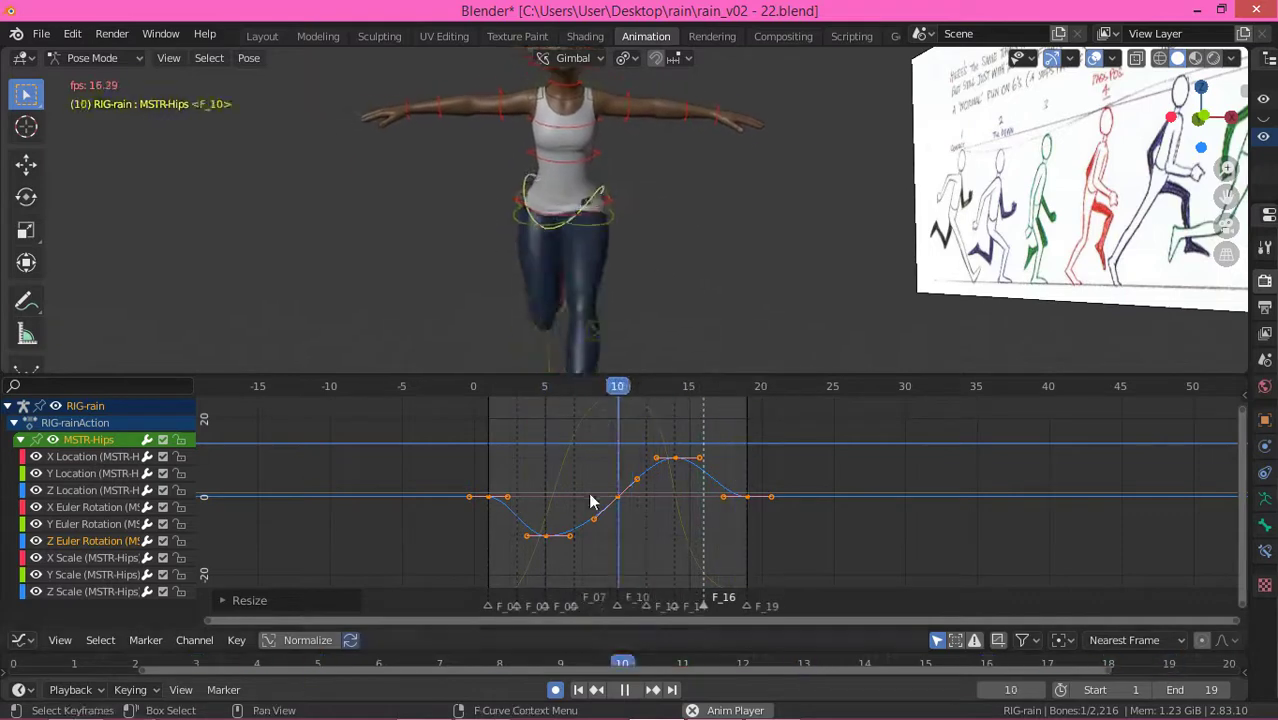
{"action": "left_click", "coordinate": [576, 459]}
{"action": "middle_click_drag", "start_coordinate": [357, 171], "coordinate": [734, 320]}
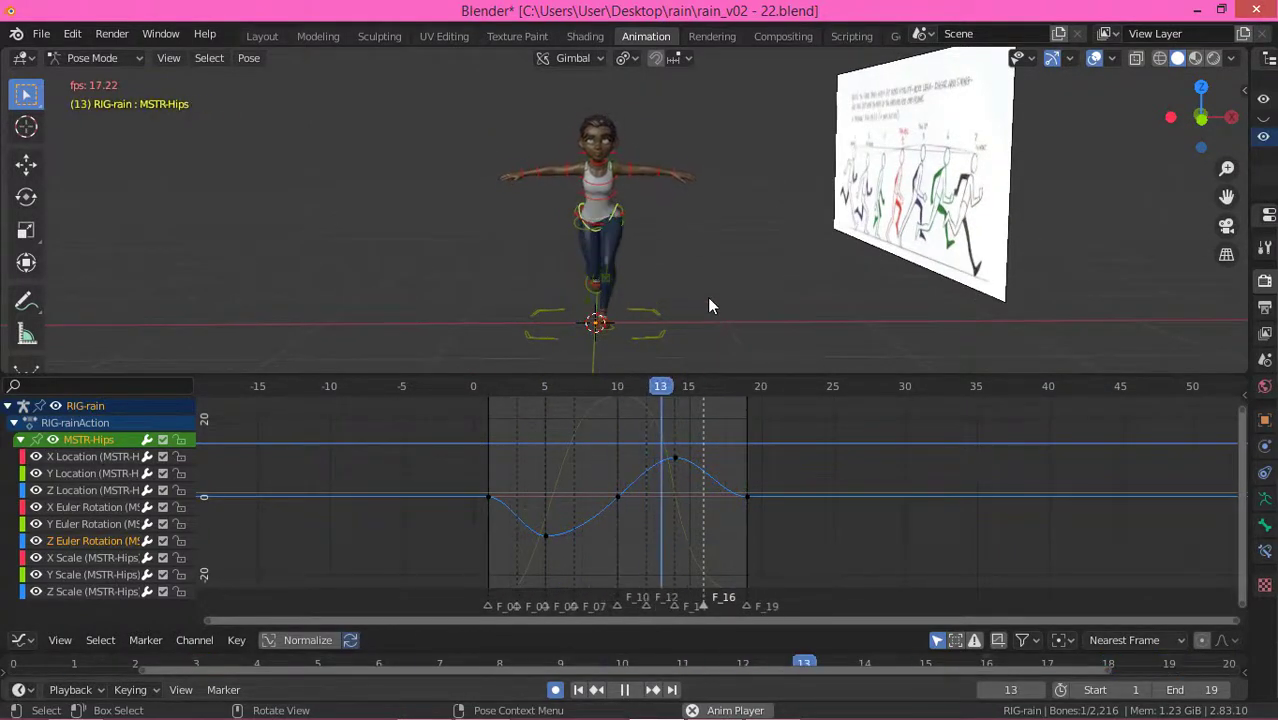
{"action": "middle_click_drag", "start_coordinate": [503, 224], "coordinate": [553, 281]}
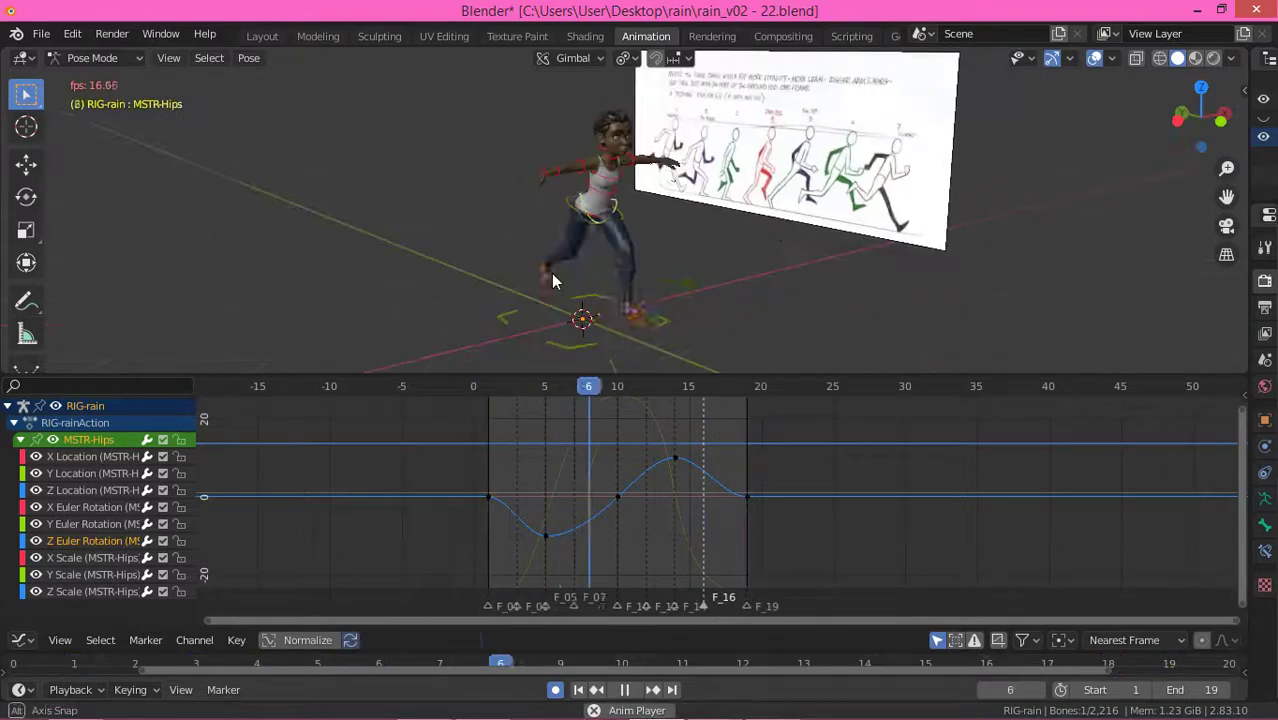
{"action": "middle_click_drag", "start_coordinate": [692, 258], "coordinate": [830, 250]}
{"action": "scroll", "coordinate": [560, 255], "scroll_direction": "up", "scroll_amount": 3}
{"action": "middle_click_drag", "start_coordinate": [663, 283], "coordinate": [562, 255]}
{"action": "middle_click_drag", "start_coordinate": [727, 260], "coordinate": [567, 225]}
{"action": "key", "text": "space"}
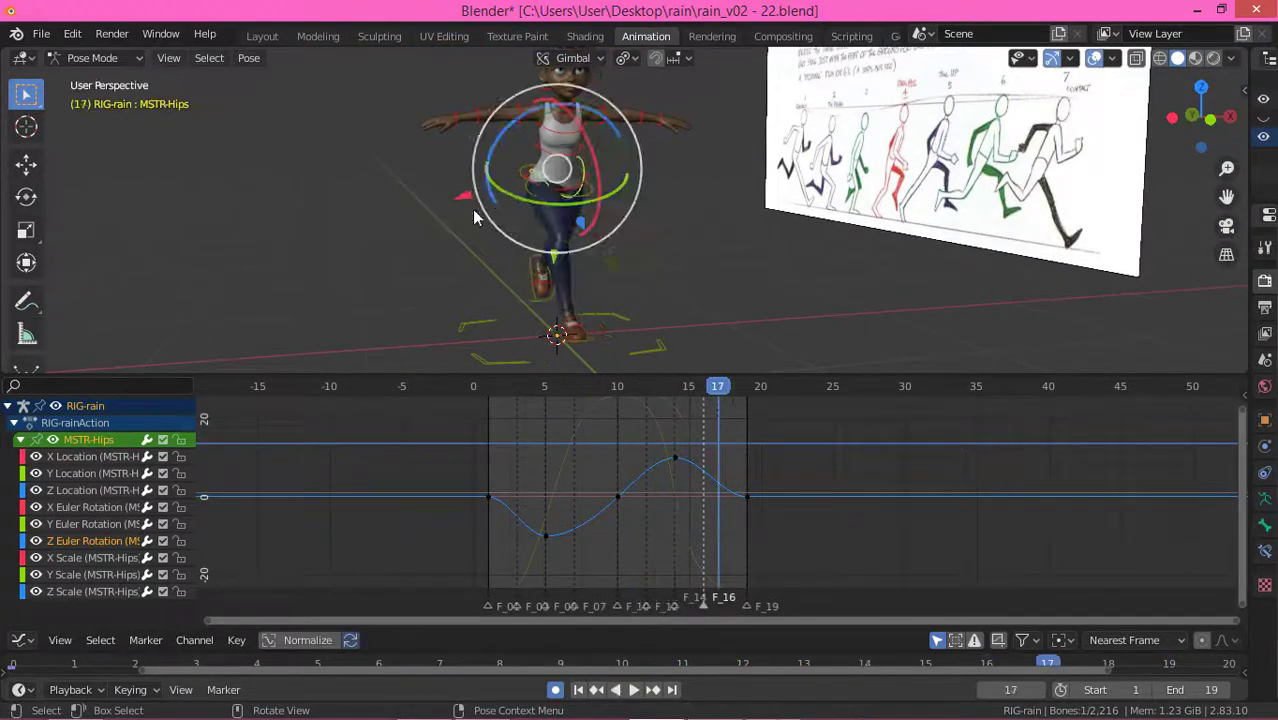
Step: Select the pelvis parent control and isolate its X Location curve, fitting all of its keyframes in the graph
{"action": "middle_click_drag", "start_coordinate": [474, 217], "coordinate": [519, 190]}
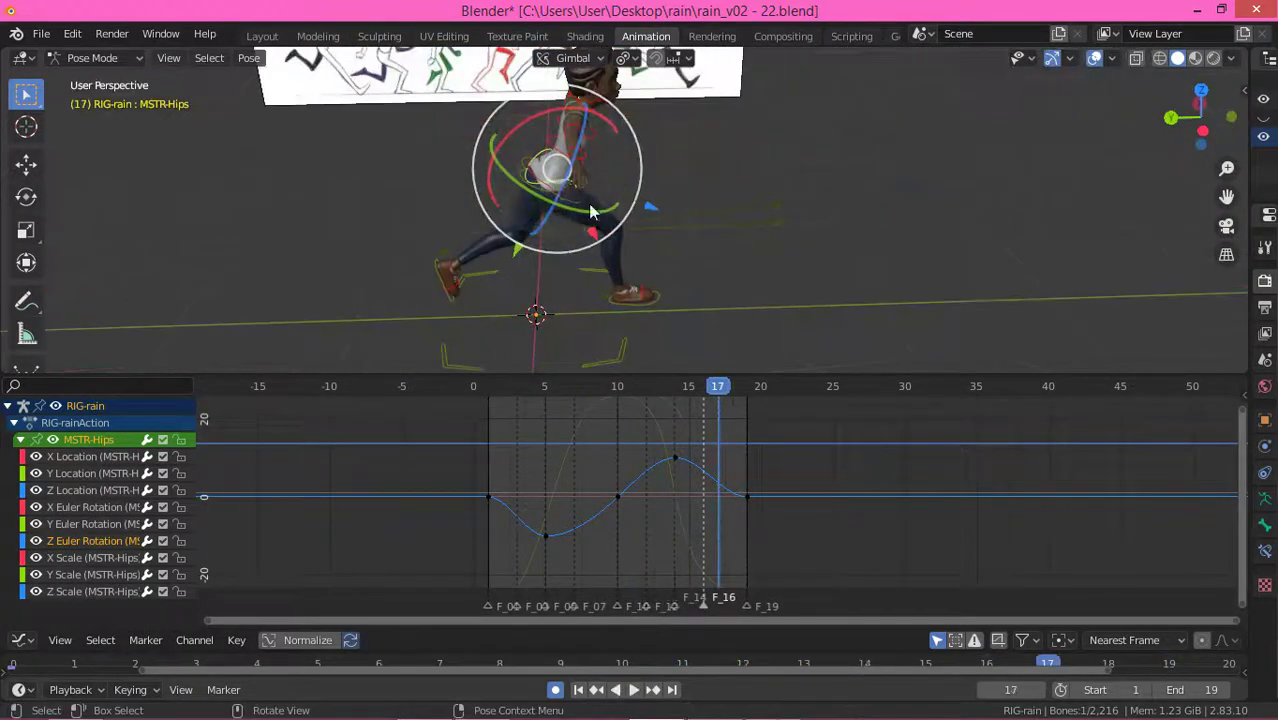
{"action": "left_click", "coordinate": [529, 192]}
{"action": "middle_click_drag", "start_coordinate": [530, 194], "coordinate": [553, 210]}
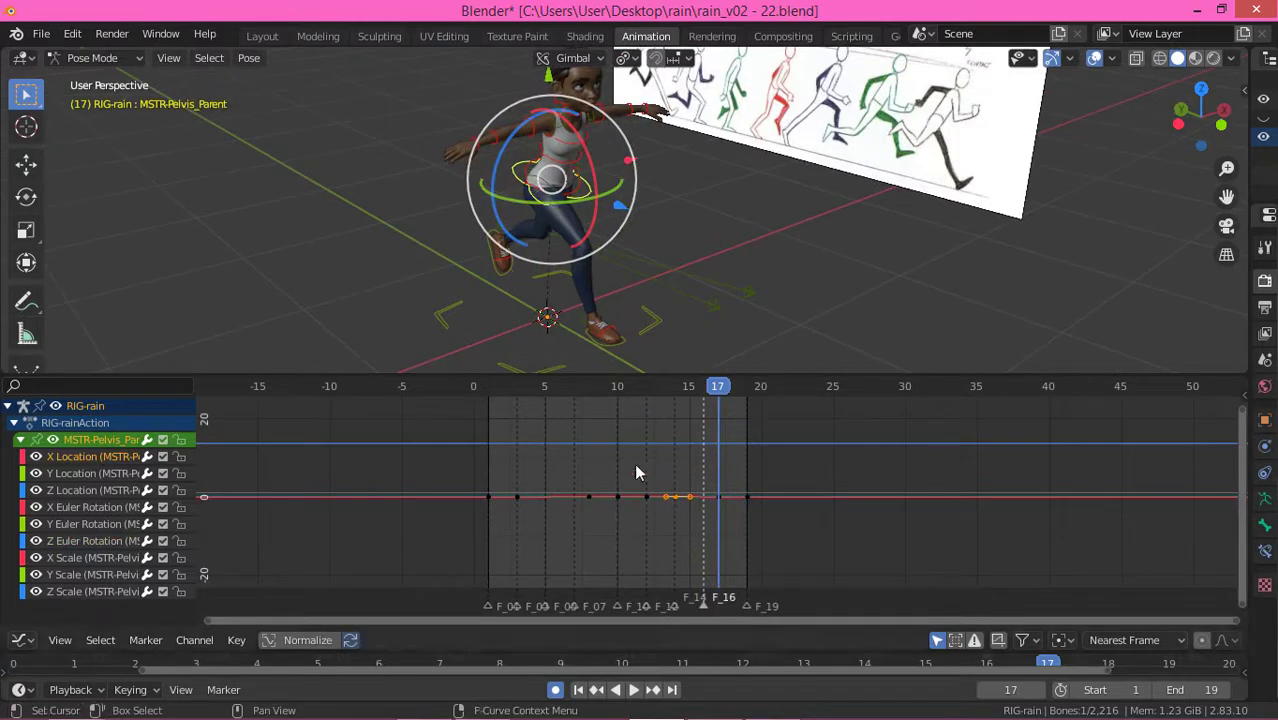
{"action": "left_click", "coordinate": [85, 458]}
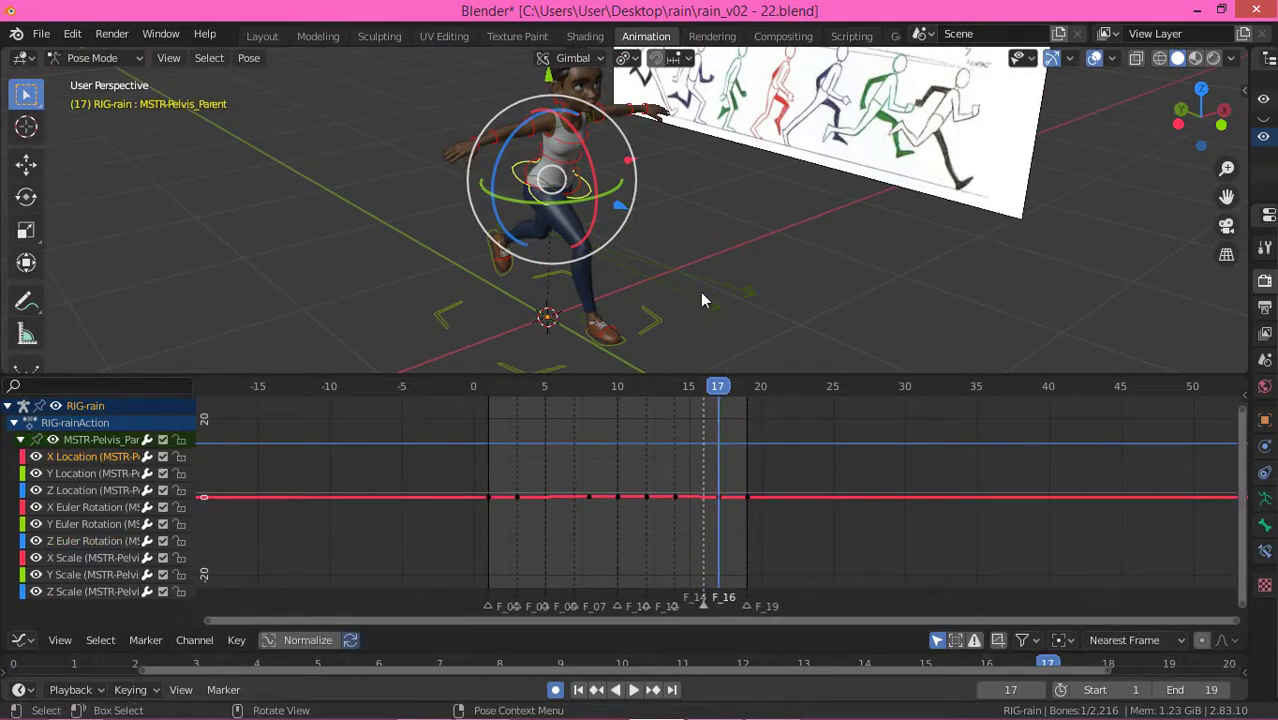
{"action": "middle_click_drag", "start_coordinate": [700, 292], "coordinate": [595, 285]}
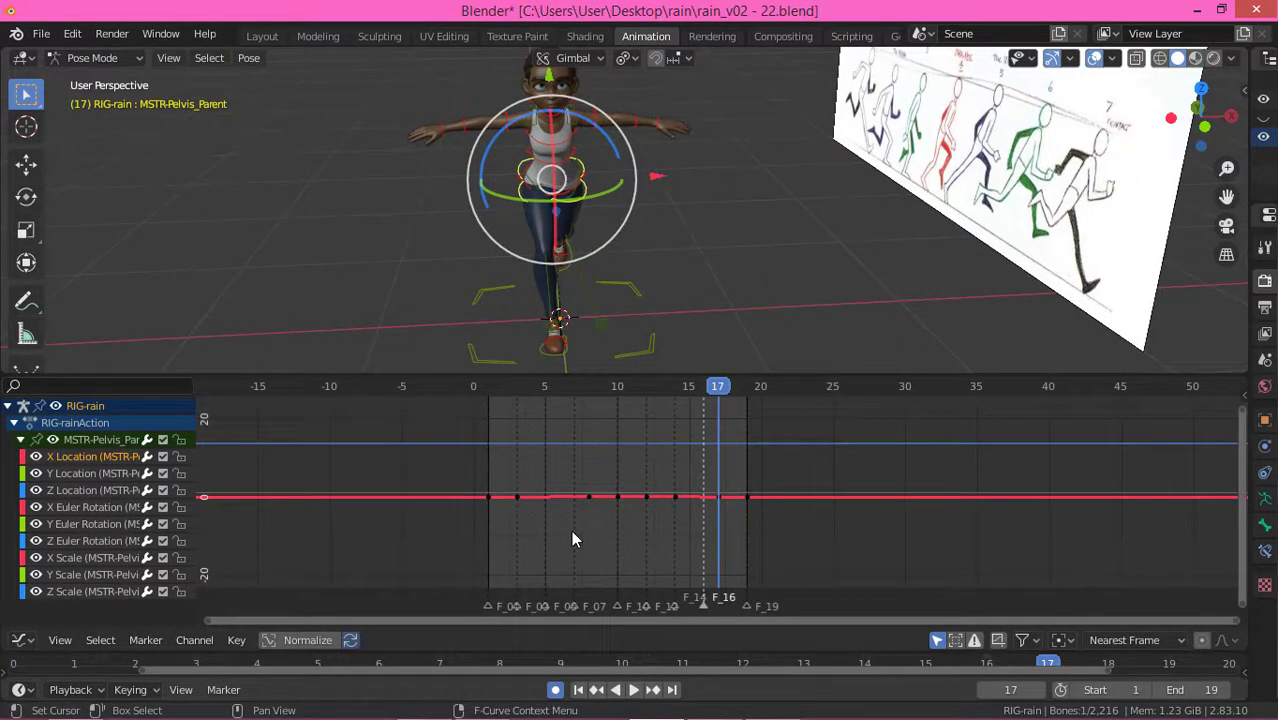
{"action": "key", "text": "a"}
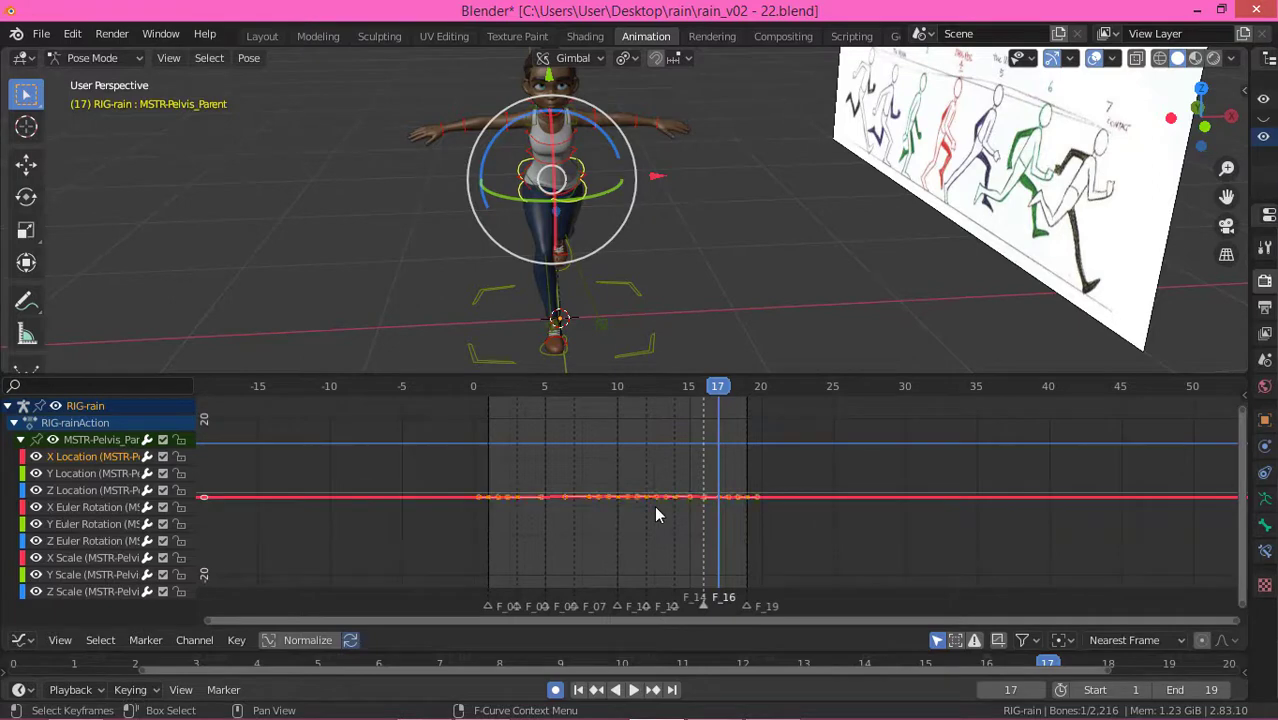
{"action": "key", "text": "Home"}
{"action": "key", "text": "alt+a"}
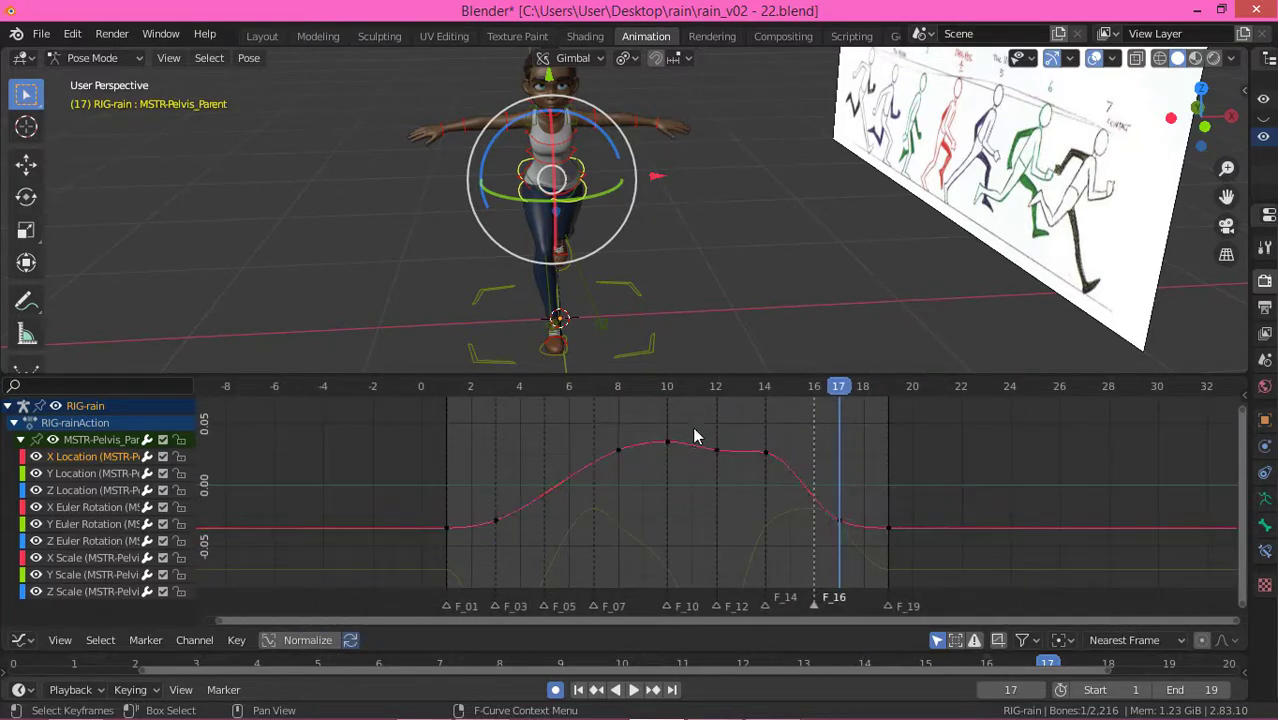
Step: Check the pelvis sway around frames 10 to 12 and delete the frame 12 and 14 keyframes of the X Location curve
{"action": "left_click", "coordinate": [662, 393]}
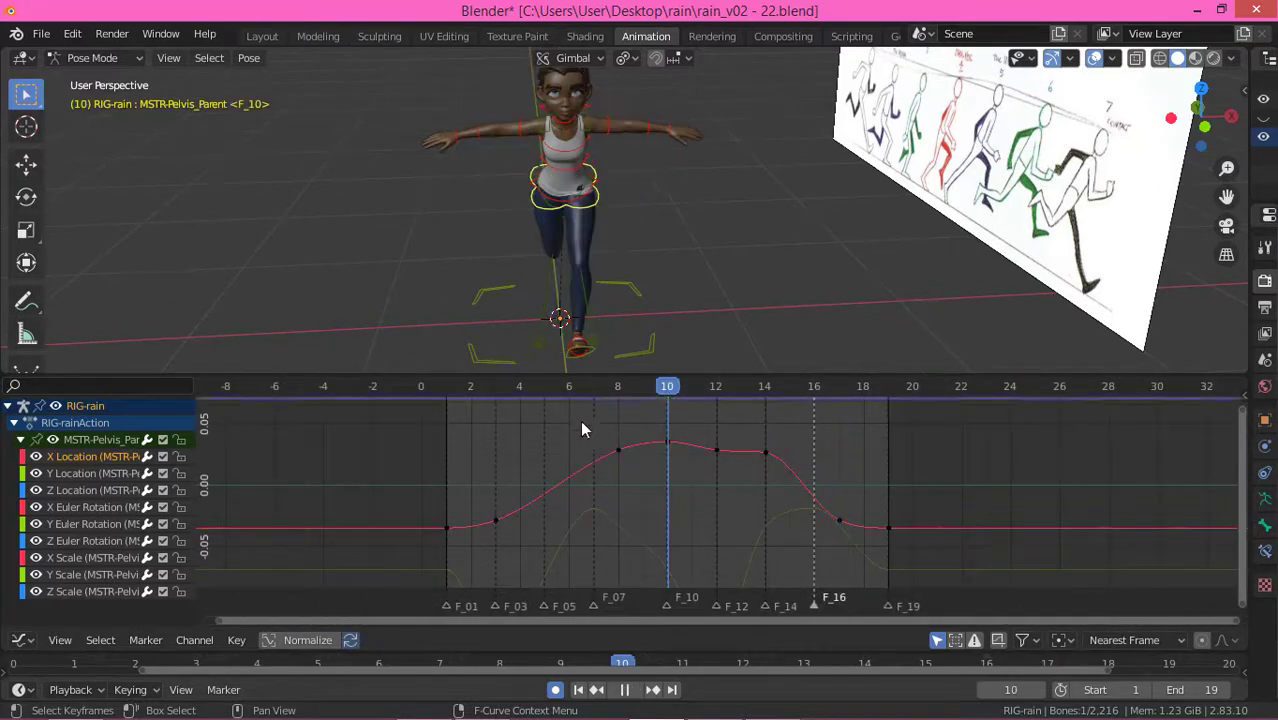
{"action": "key", "text": "space"}
{"action": "key", "text": "space"}
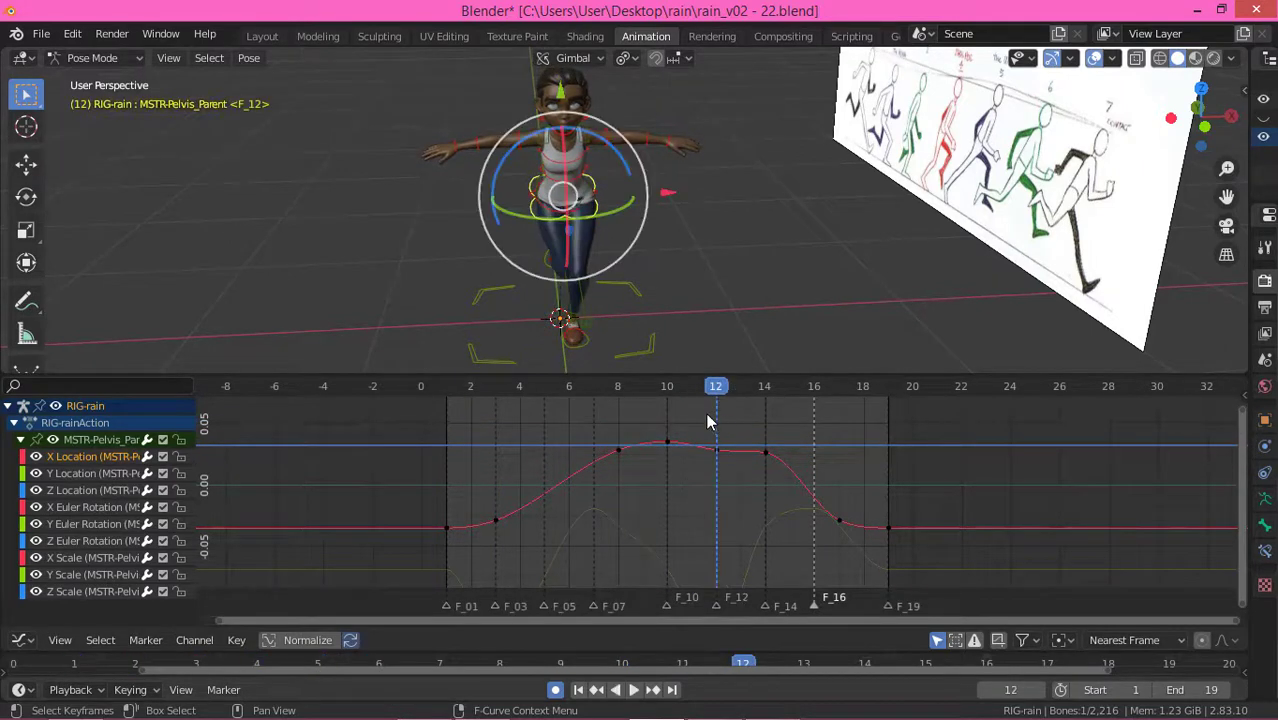
{"action": "left_click_drag", "start_coordinate": [706, 412], "coordinate": [816, 526]}
{"action": "key", "text": "x"}
{"action": "left_click", "coordinate": [752, 453]}
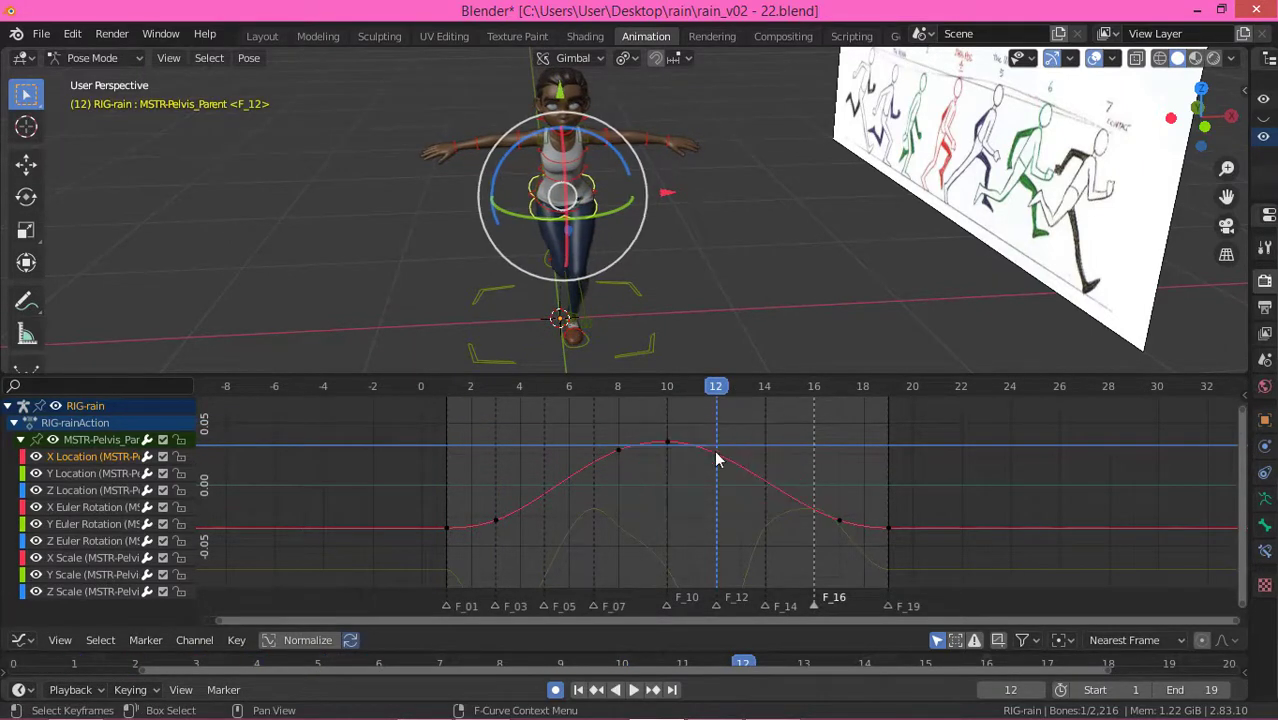
Step: Insert a new keyframe at frame 12 on the pelvis parent's X Location curve and check the keyframes around its peak
{"action": "left_click_drag", "start_coordinate": [577, 436], "coordinate": [615, 476]}
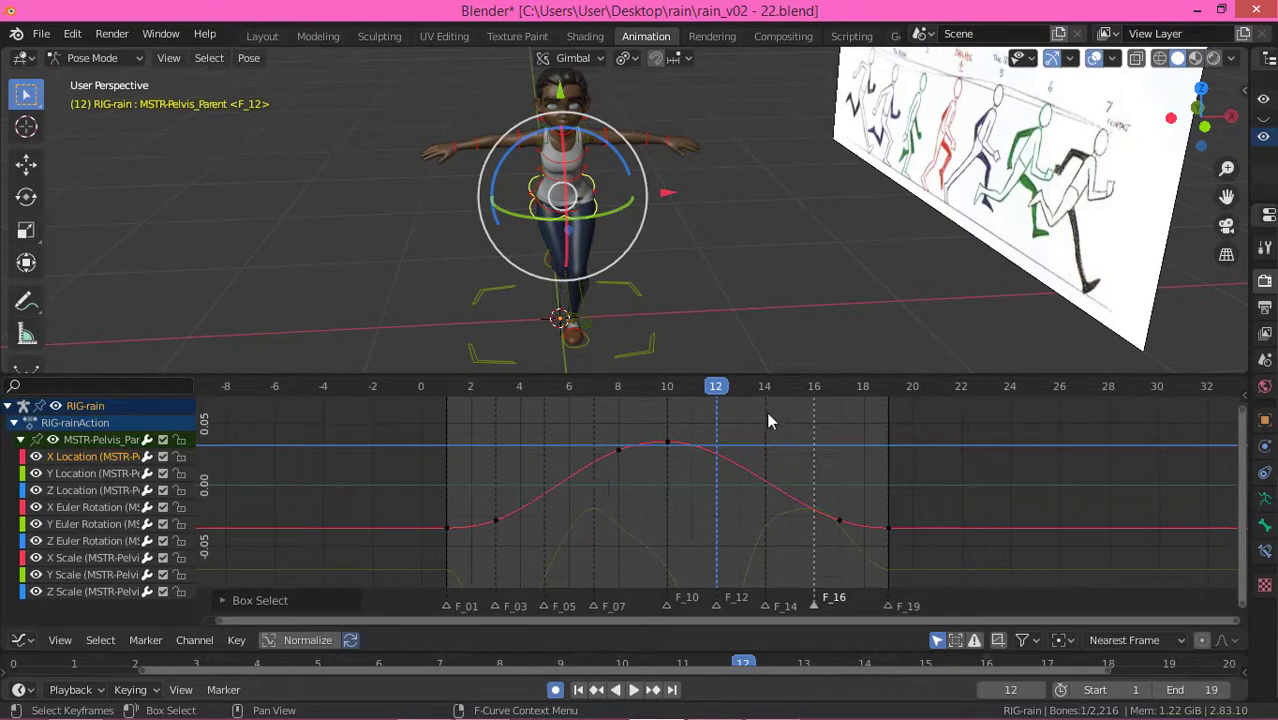
{"action": "key", "text": "i"}
{"action": "left_click", "coordinate": [714, 441]}
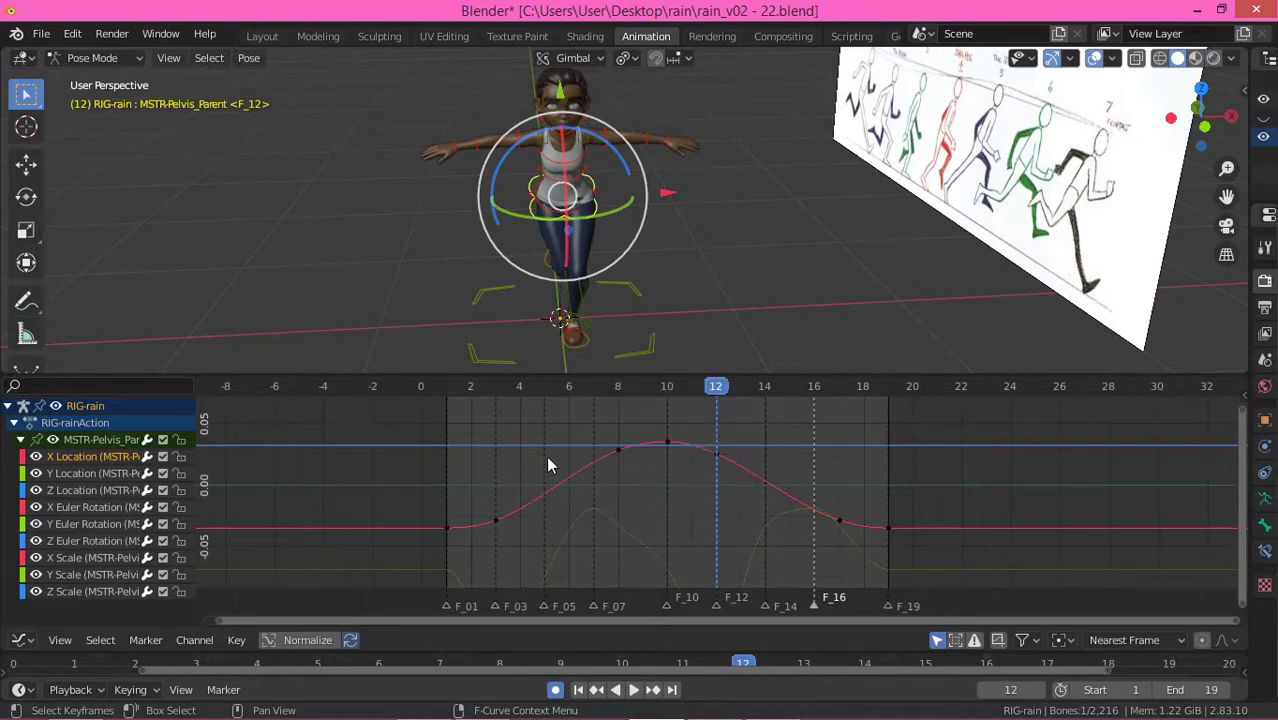
{"action": "left_click_drag", "start_coordinate": [551, 436], "coordinate": [686, 497]}
{"action": "left_click_drag", "start_coordinate": [573, 446], "coordinate": [720, 510]}
{"action": "left_click_drag", "start_coordinate": [605, 446], "coordinate": [757, 512]}
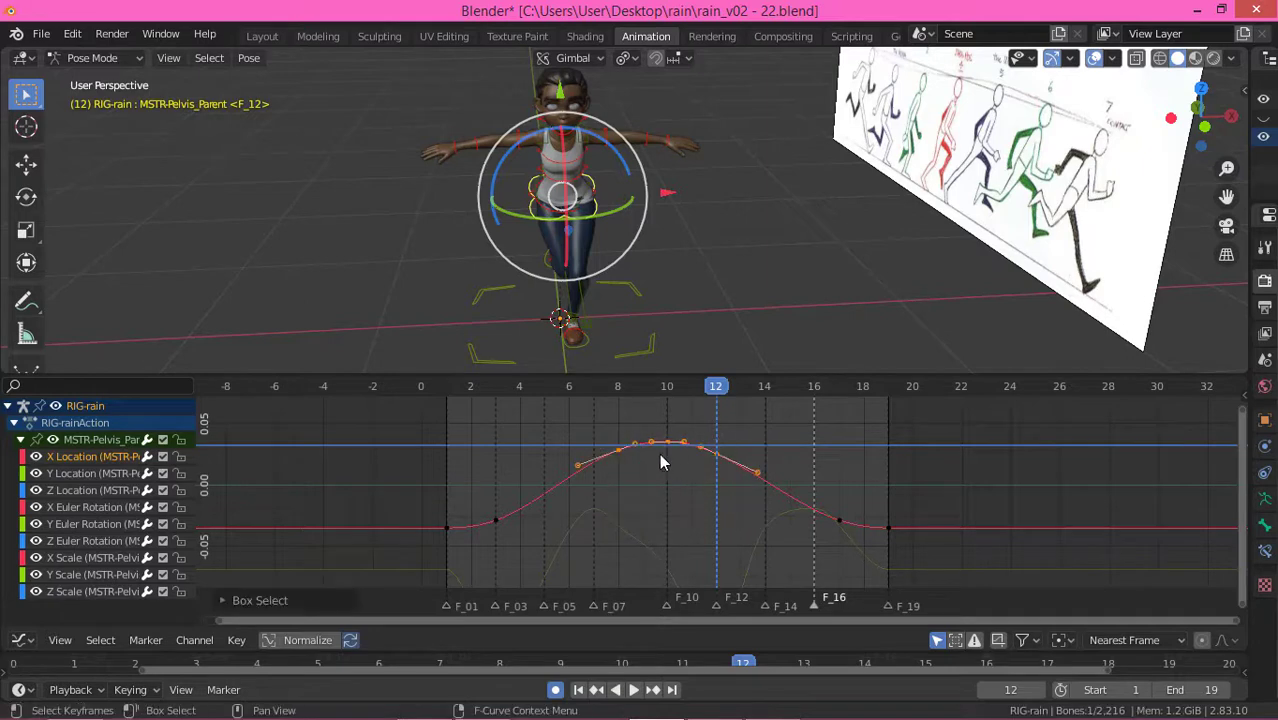
{"action": "left_click", "coordinate": [587, 435]}
Step: Raise the frame 12 keyframe of the pelvis X Location curve slightly and play back the side-to-side motion
{"action": "key", "text": "space"}
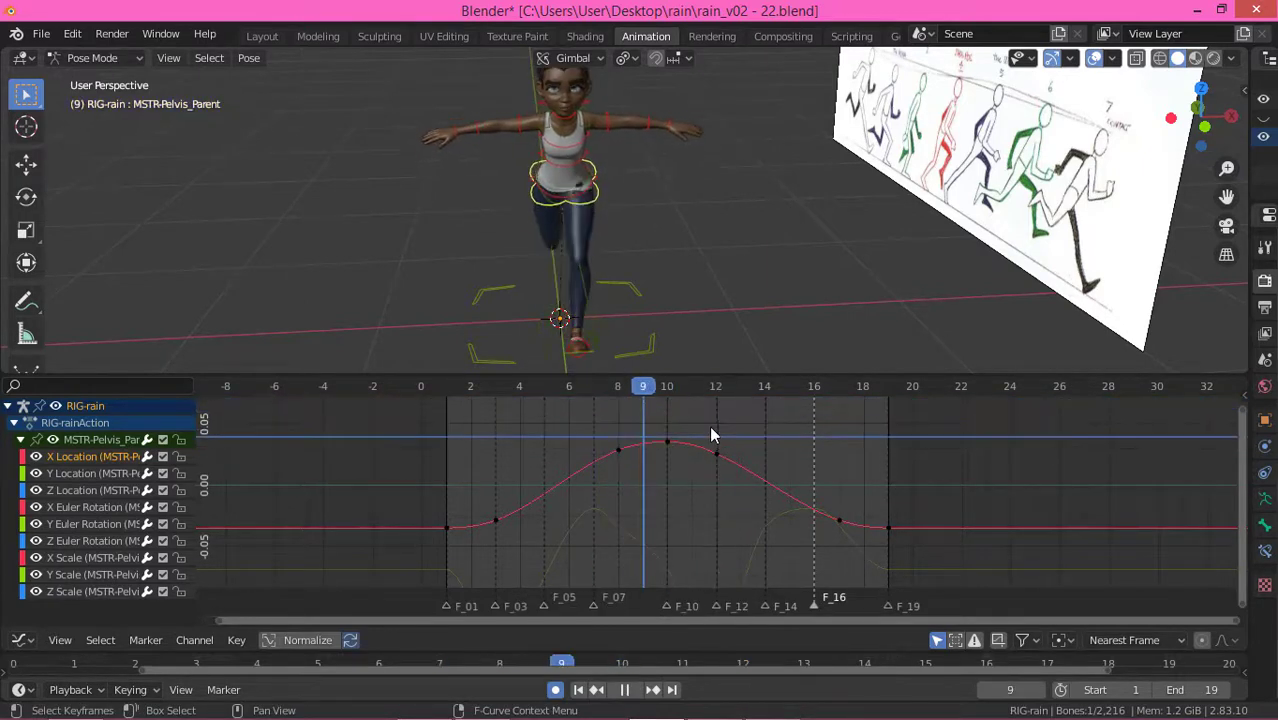
{"action": "key", "text": "Escape"}
{"action": "left_click_drag", "start_coordinate": [711, 427], "coordinate": [756, 490]}
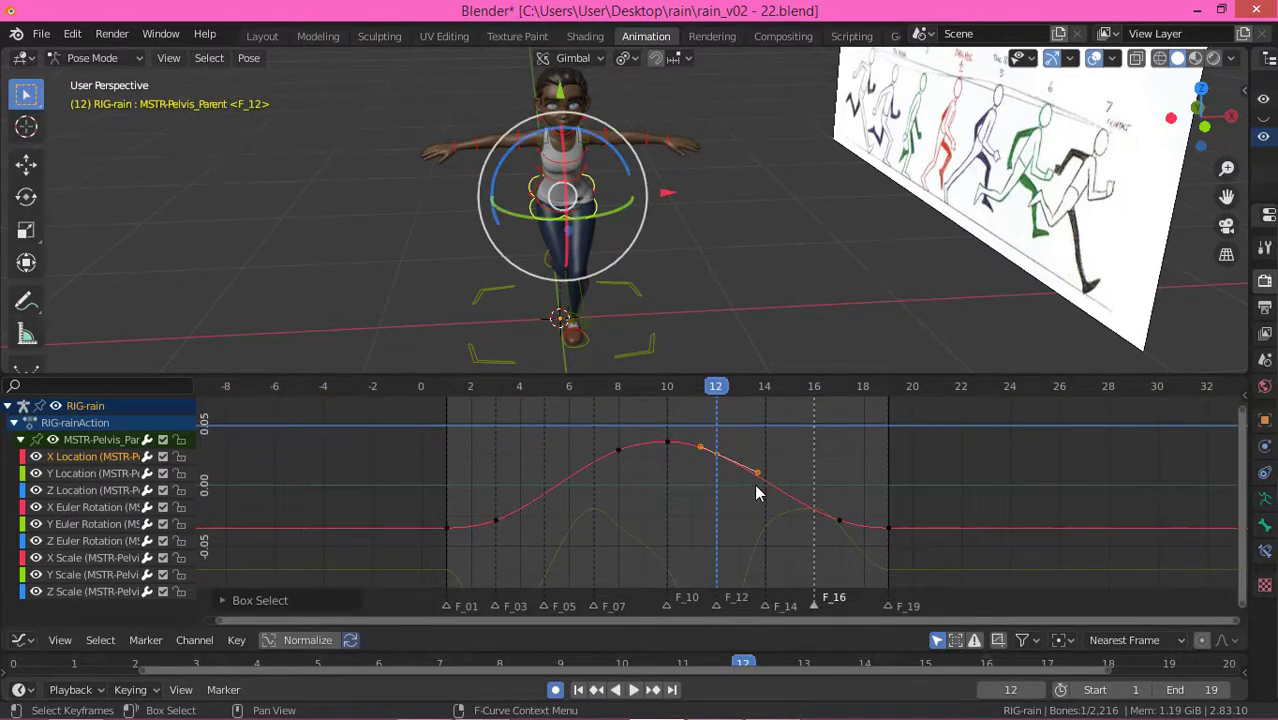
{"action": "key", "text": "g"}
{"action": "left_click", "coordinate": [756, 483]}
{"action": "left_click", "coordinate": [642, 489]}
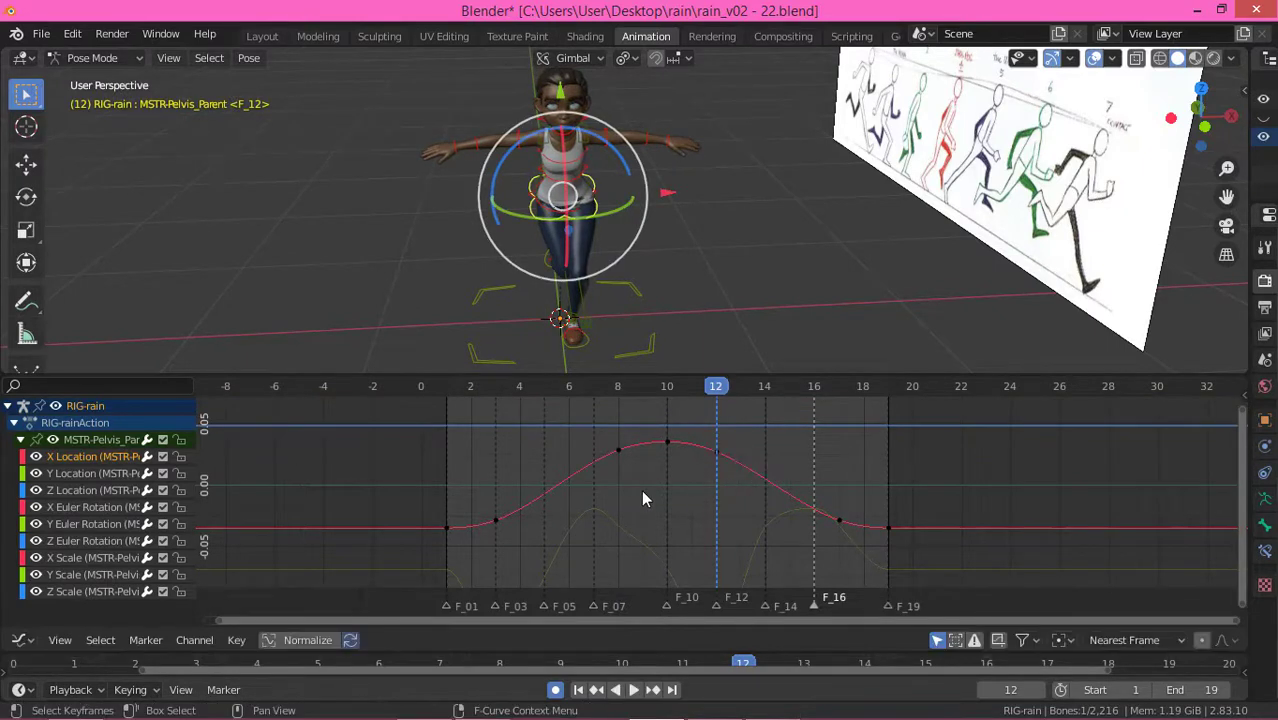
{"action": "key", "text": "space"}
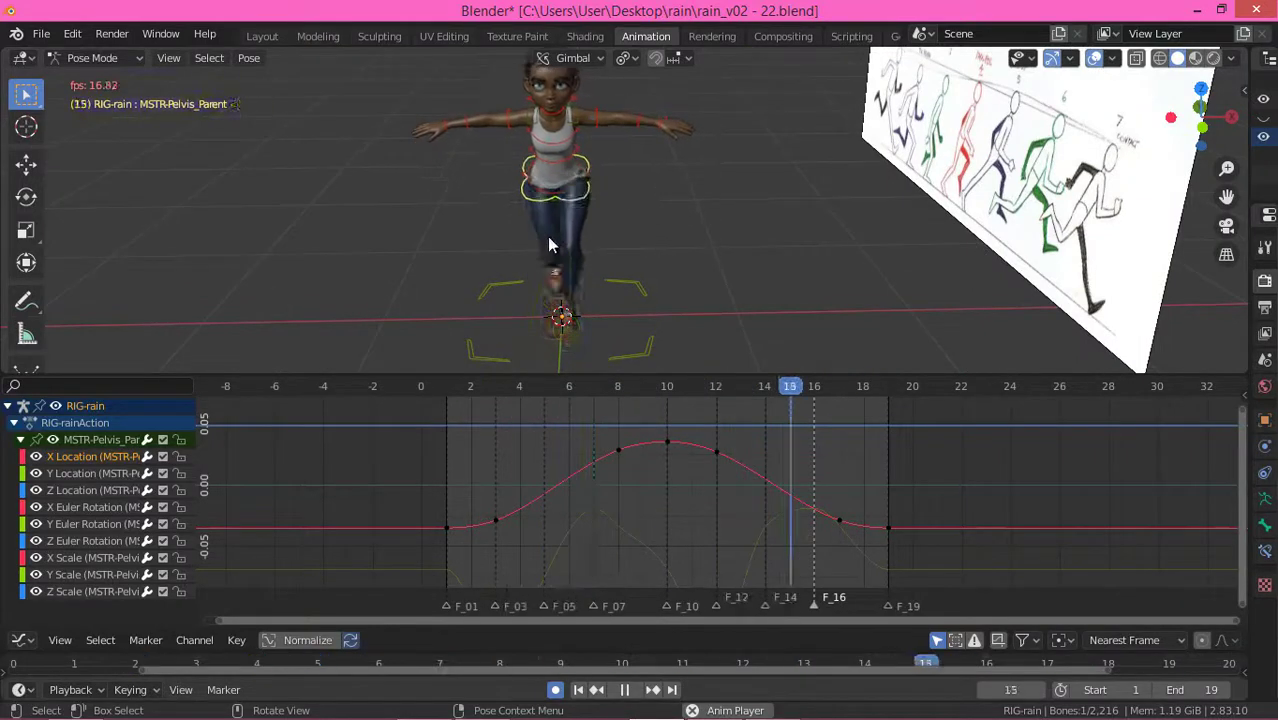
{"action": "key", "text": "space"}
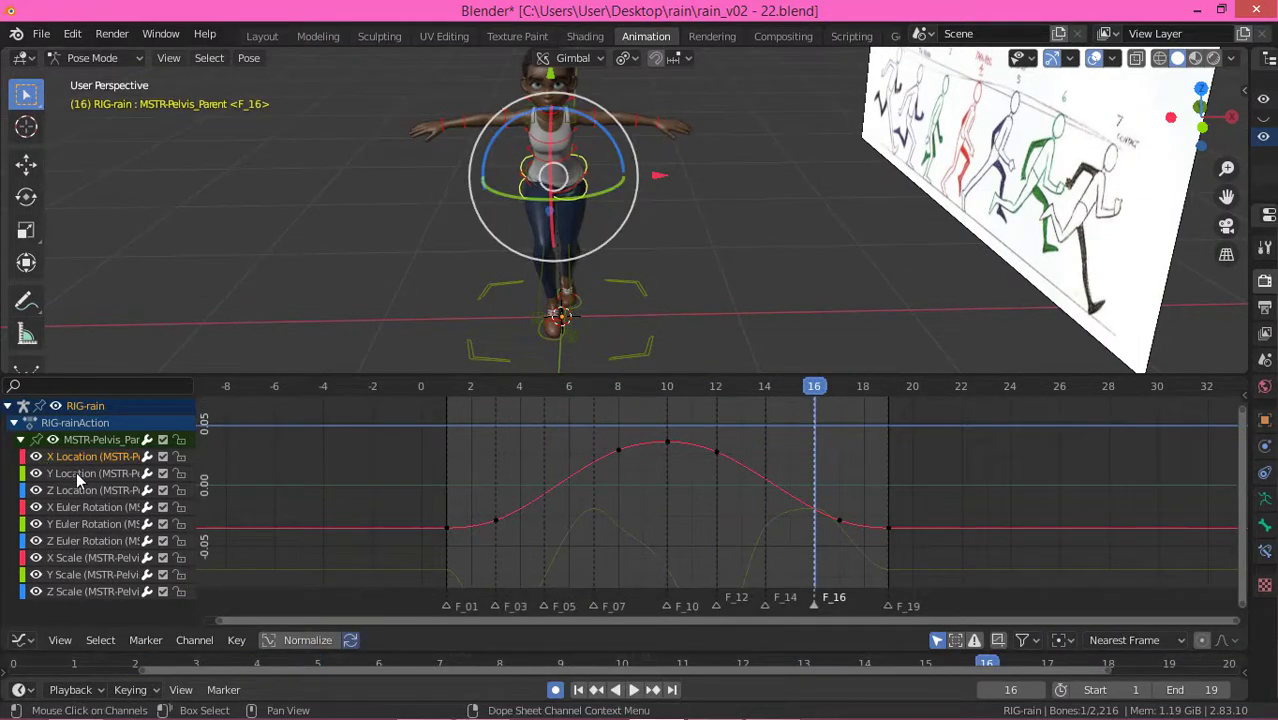
Step: Isolate the pelvis parent's Y Location curve and raise its frame 8 keyframe by about 0.009
{"action": "left_click", "coordinate": [76, 472]}
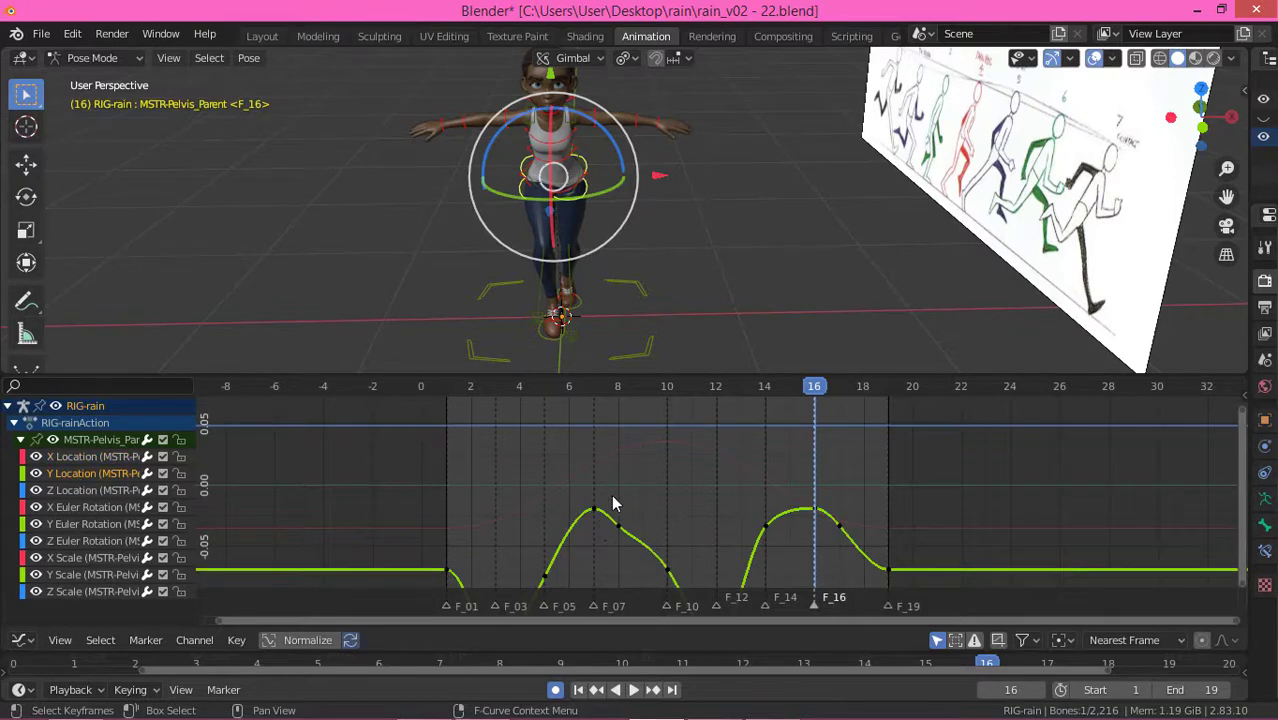
{"action": "key", "text": "Home"}
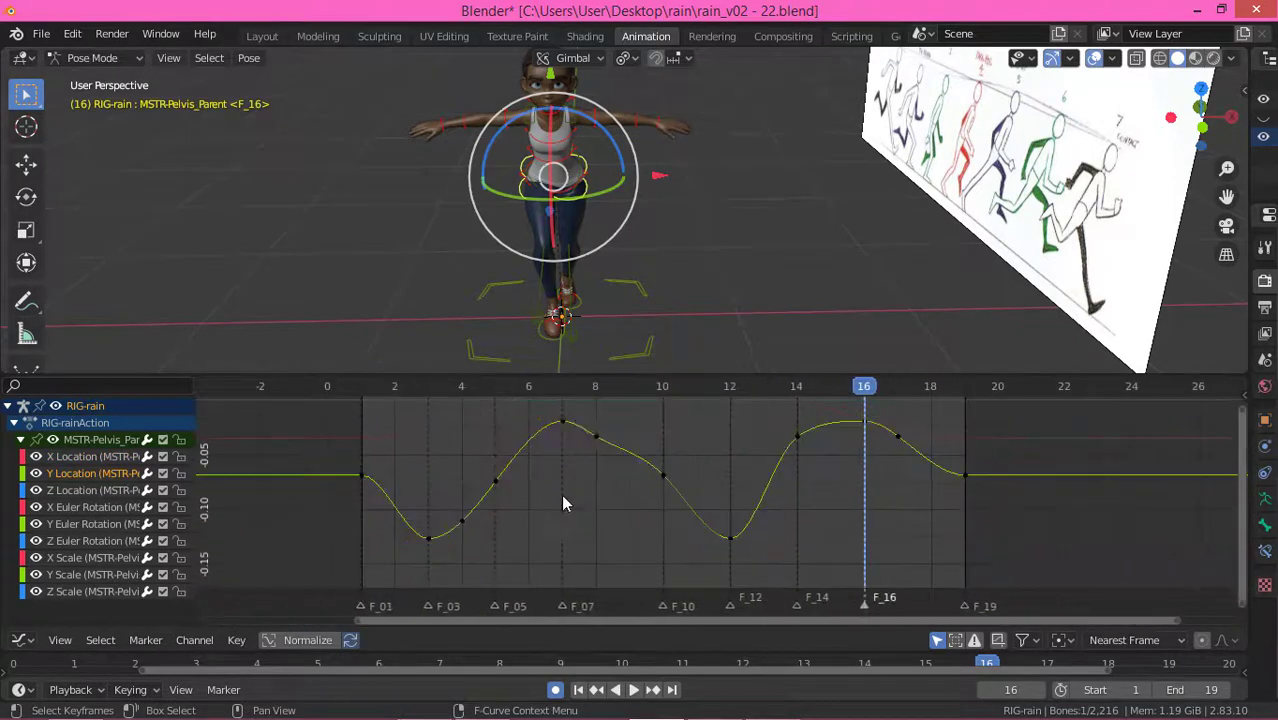
{"action": "left_click", "coordinate": [595, 388]}
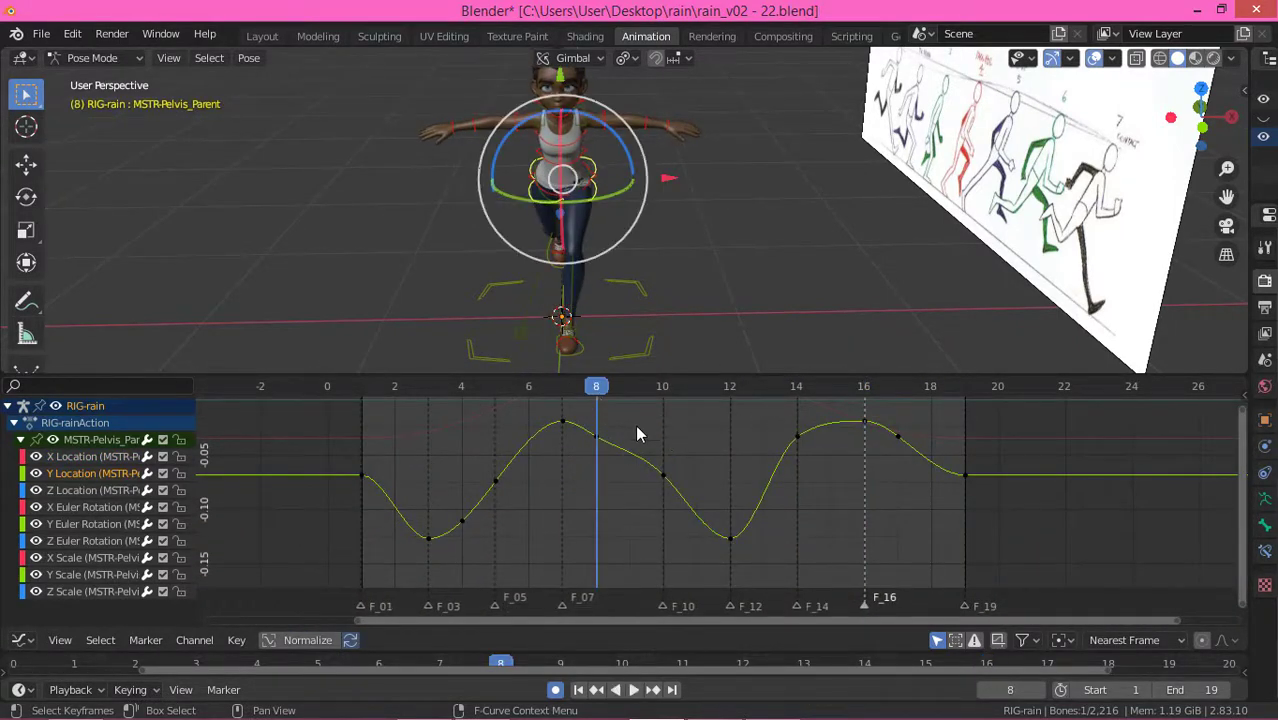
{"action": "left_click_drag", "start_coordinate": [585, 428], "coordinate": [616, 482]}
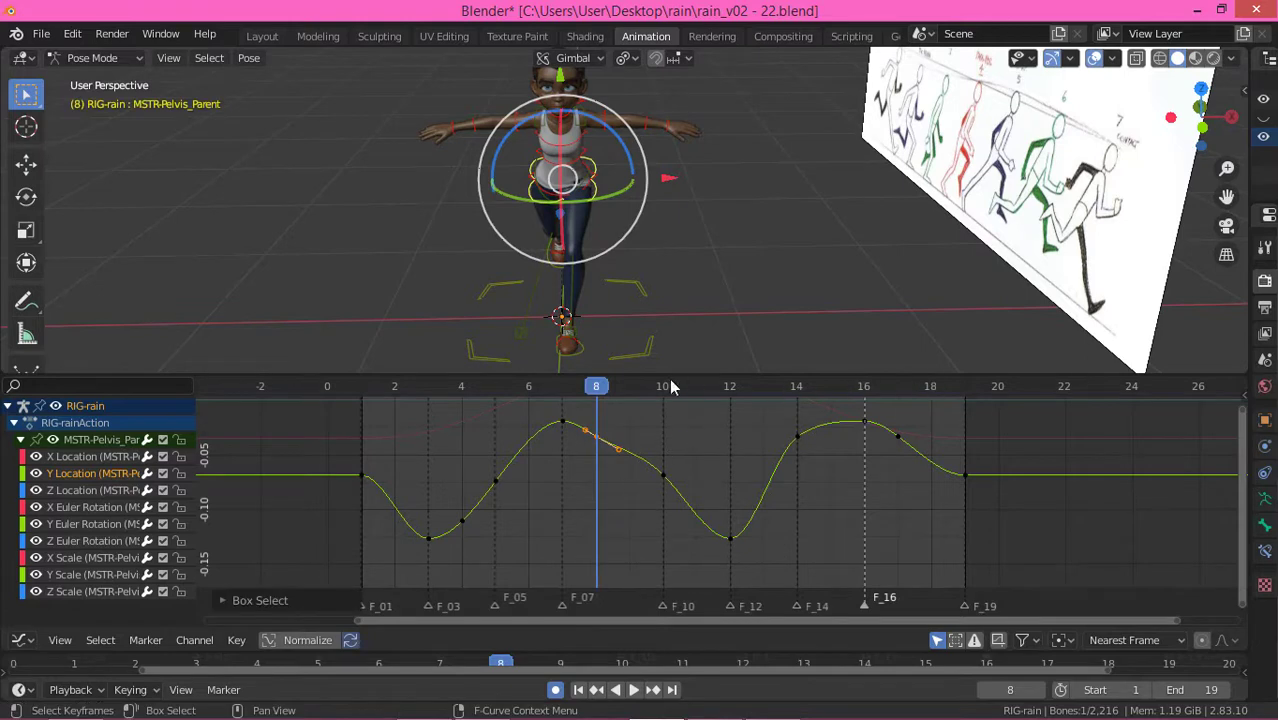
{"action": "key", "text": "space"}
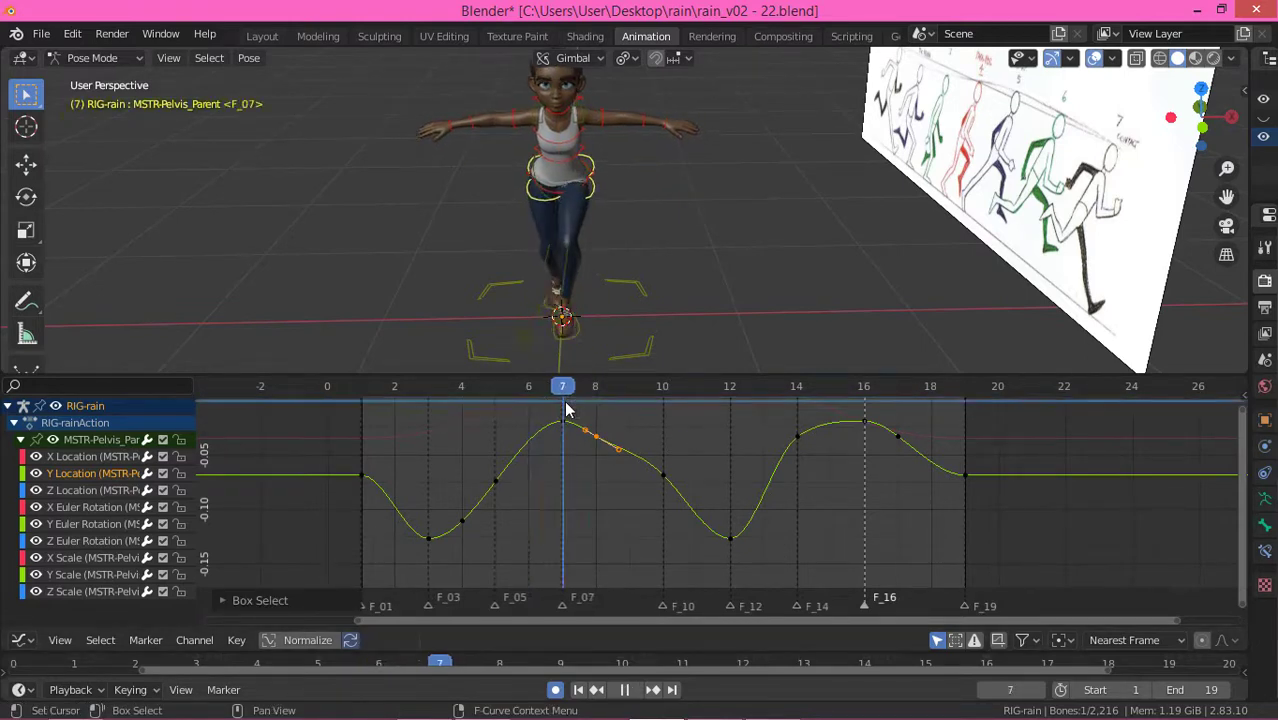
{"action": "key", "text": "Escape"}
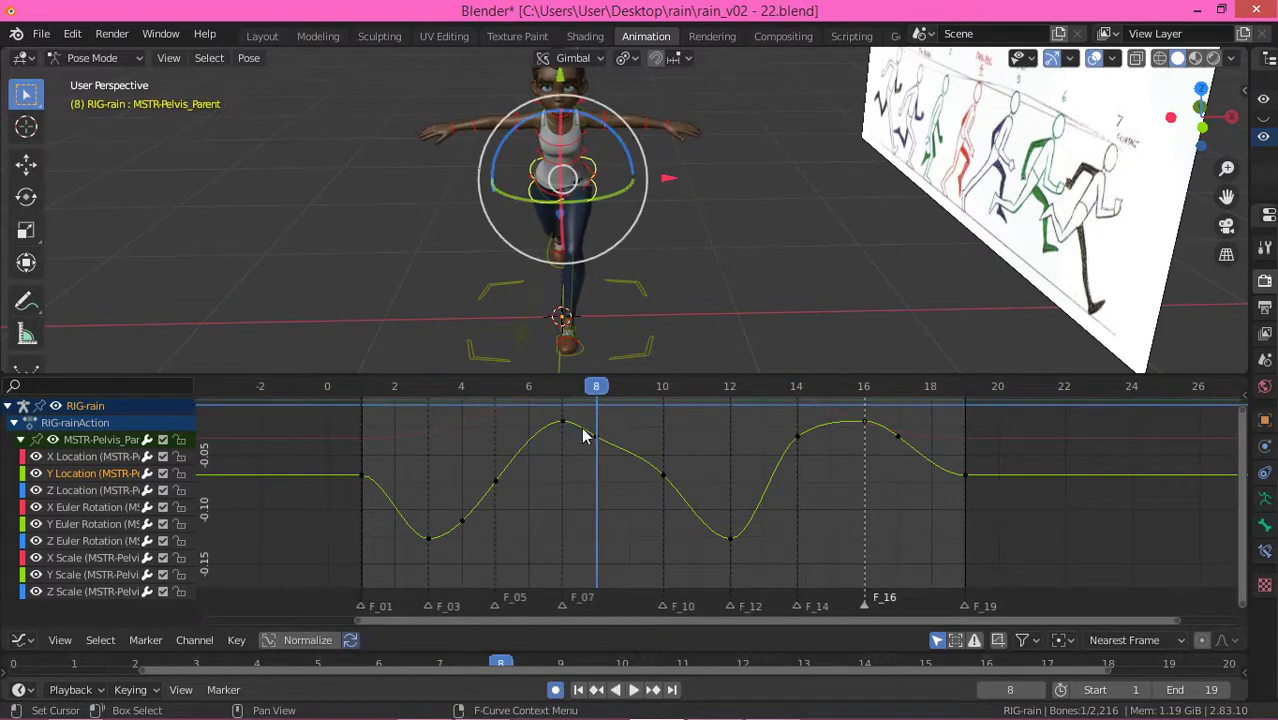
{"action": "left_click_drag", "start_coordinate": [569, 438], "coordinate": [621, 462]}
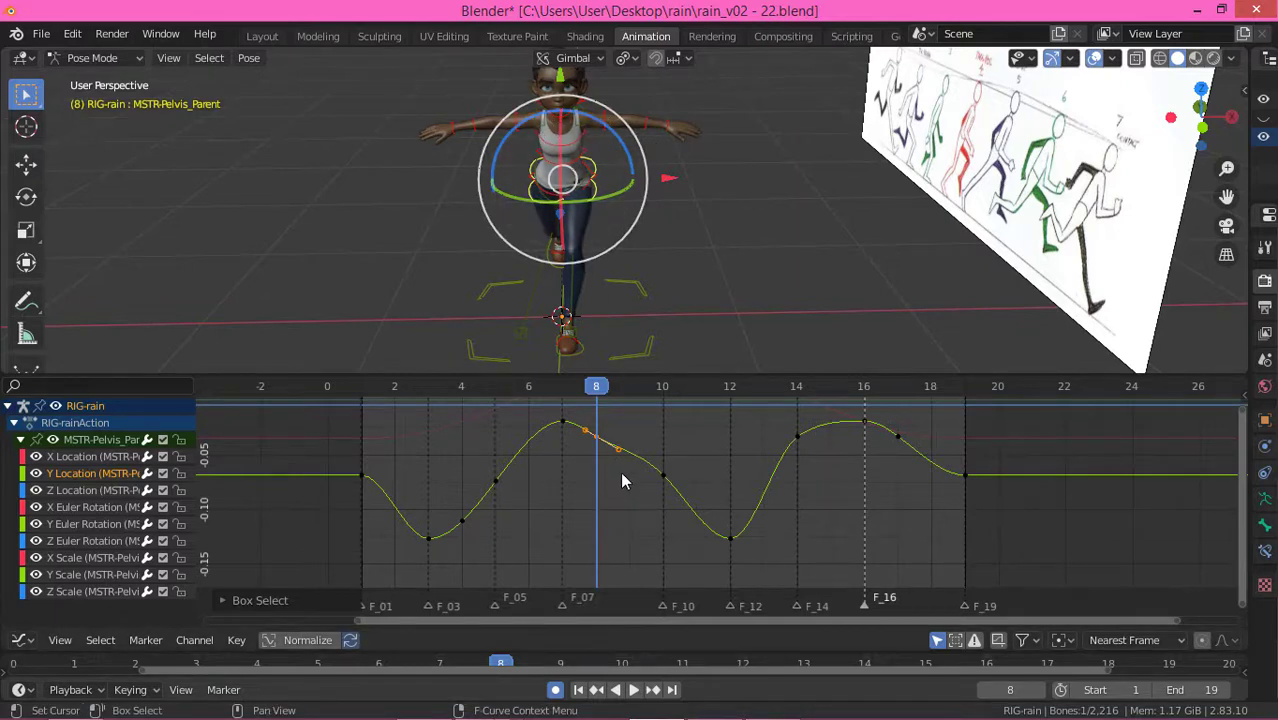
{"action": "key", "text": "g"}
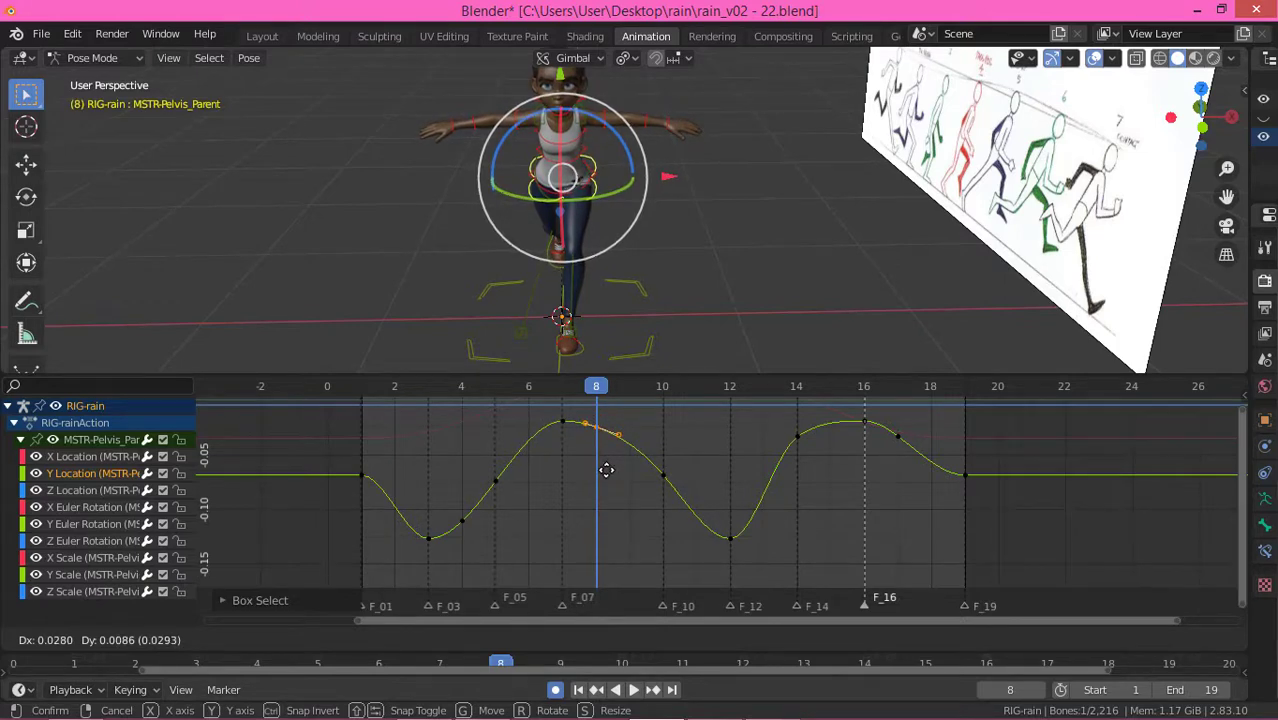
{"action": "left_click", "coordinate": [606, 469]}
Step: View the character from a side angle and raise the frame 8 Y Location keyframe by about another 0.016
{"action": "middle_click_drag", "start_coordinate": [981, 182], "coordinate": [918, 125]}
{"action": "middle_click_drag", "start_coordinate": [815, 112], "coordinate": [846, 101]}
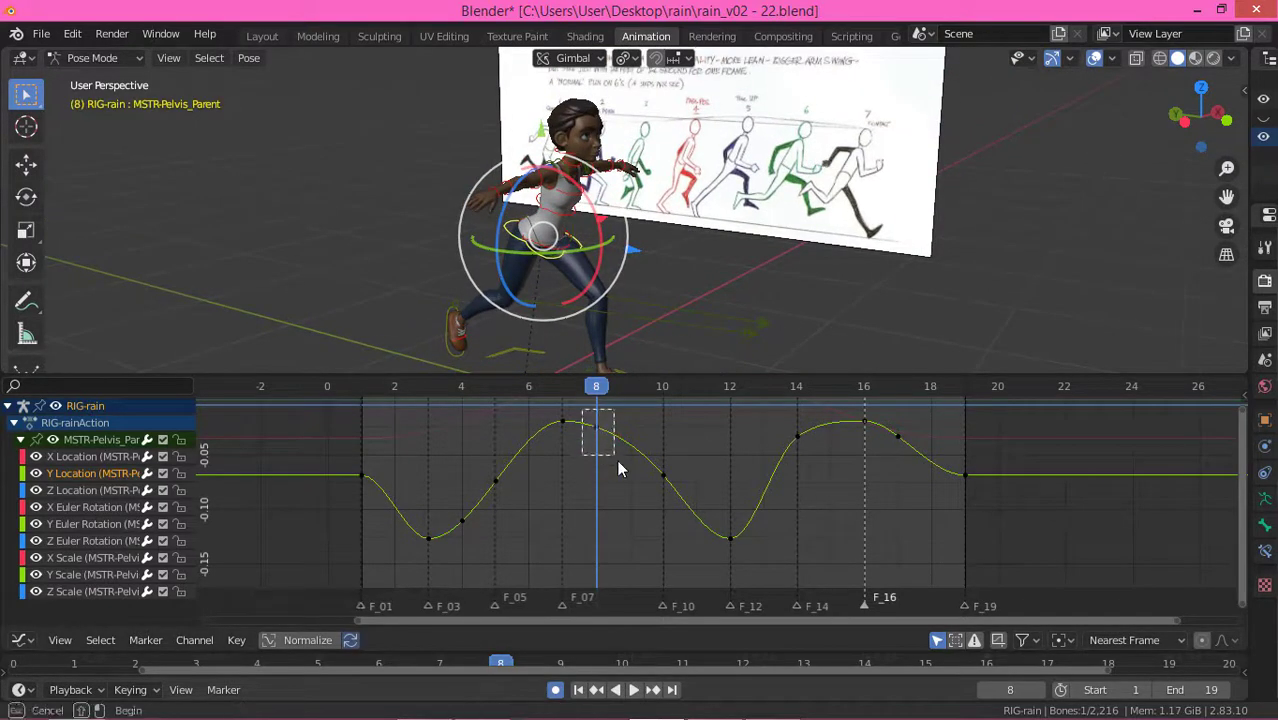
{"action": "left_click_drag", "start_coordinate": [618, 468], "coordinate": [616, 487]}
{"action": "key", "text": "g"}
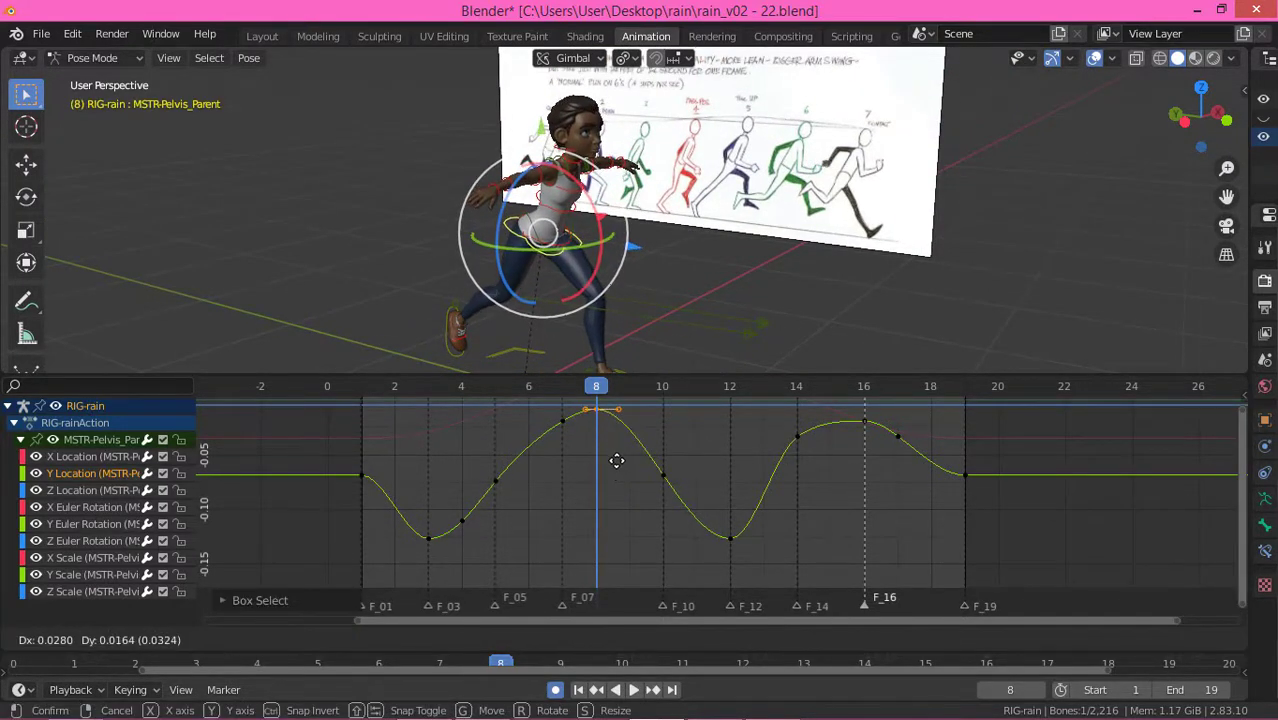
{"action": "left_click", "coordinate": [616, 461]}
Step: Raise the frame 17 Y Location keyframe just above the frame 16 level and adjust the frame 14 keyframe's outgoing handle
{"action": "left_click_drag", "start_coordinate": [868, 392], "coordinate": [923, 497]}
{"action": "left_click_drag", "start_coordinate": [884, 408], "coordinate": [922, 462]}
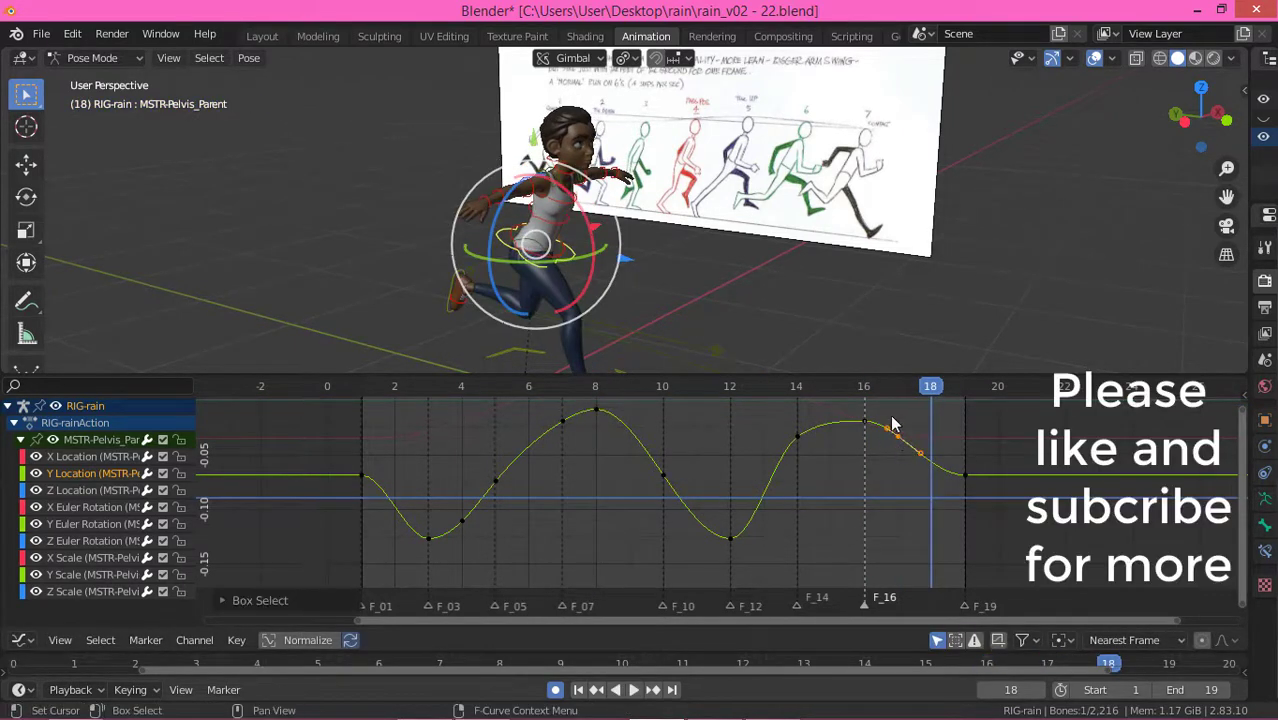
{"action": "left_click_drag", "start_coordinate": [900, 395], "coordinate": [903, 413]}
{"action": "key", "text": "g"}
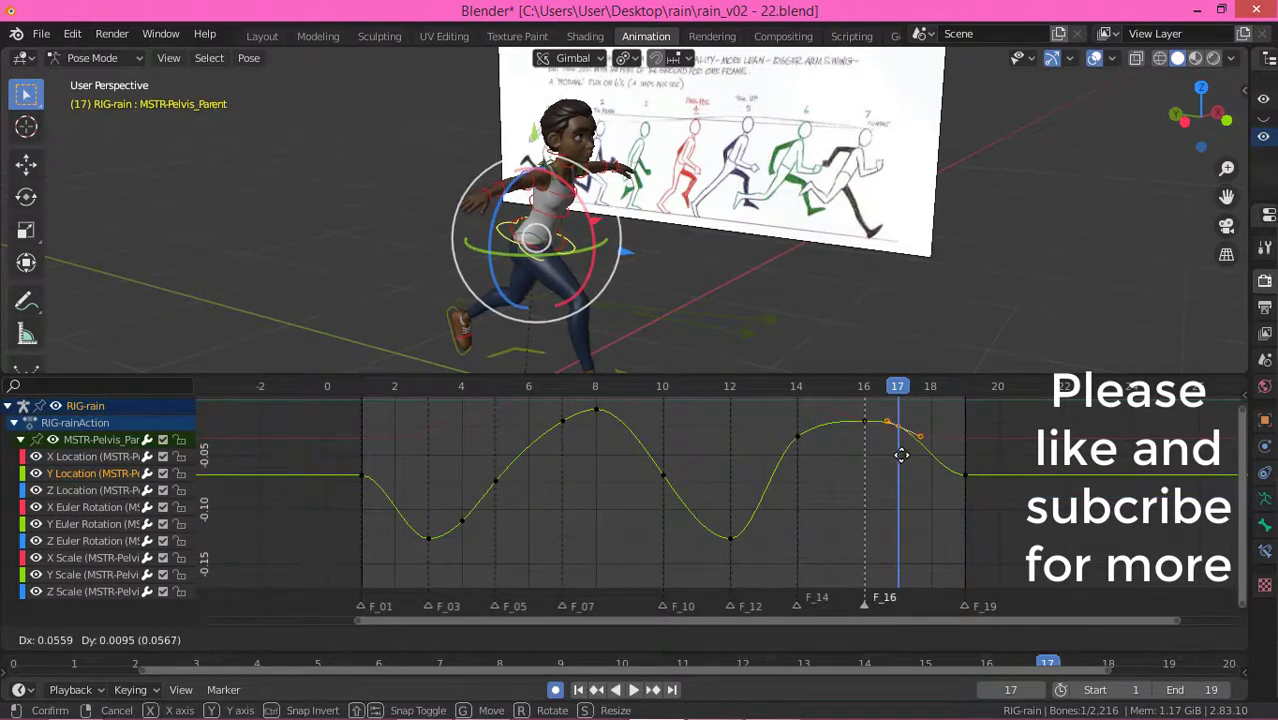
{"action": "left_click", "coordinate": [900, 447]}
{"action": "left_click_drag", "start_coordinate": [843, 405], "coordinate": [881, 441]}
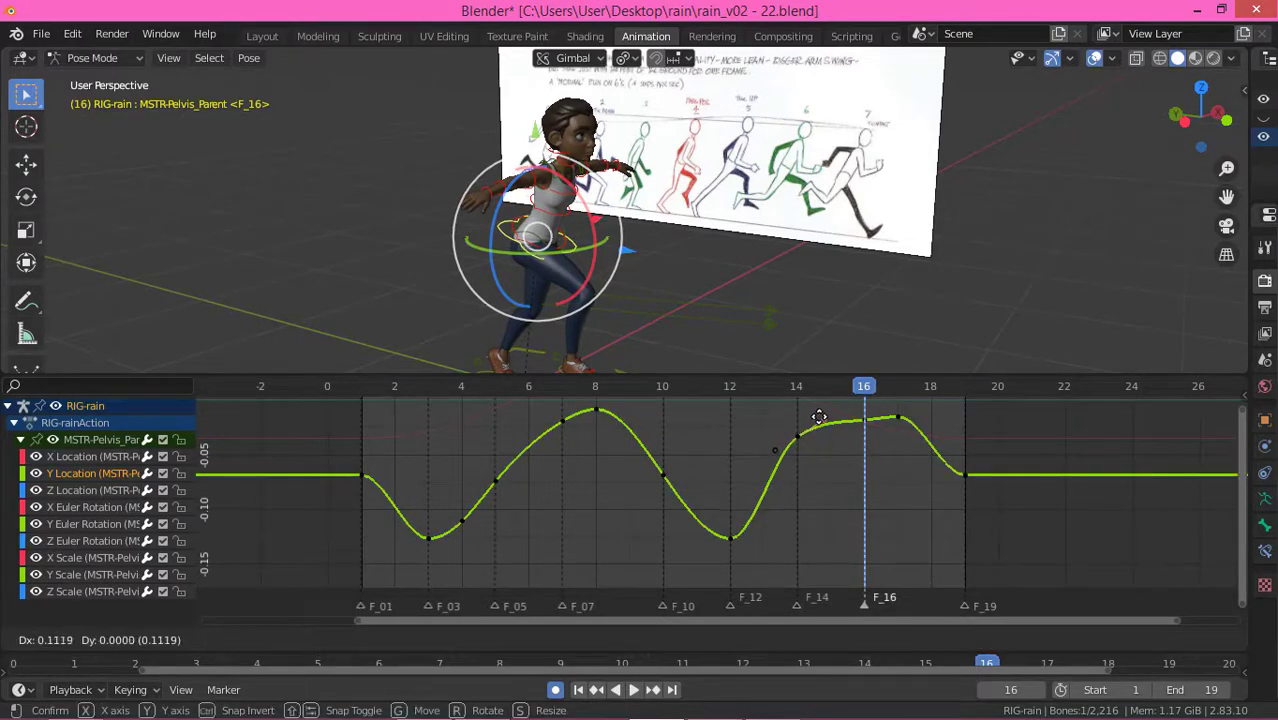
{"action": "left_click", "coordinate": [820, 418]}
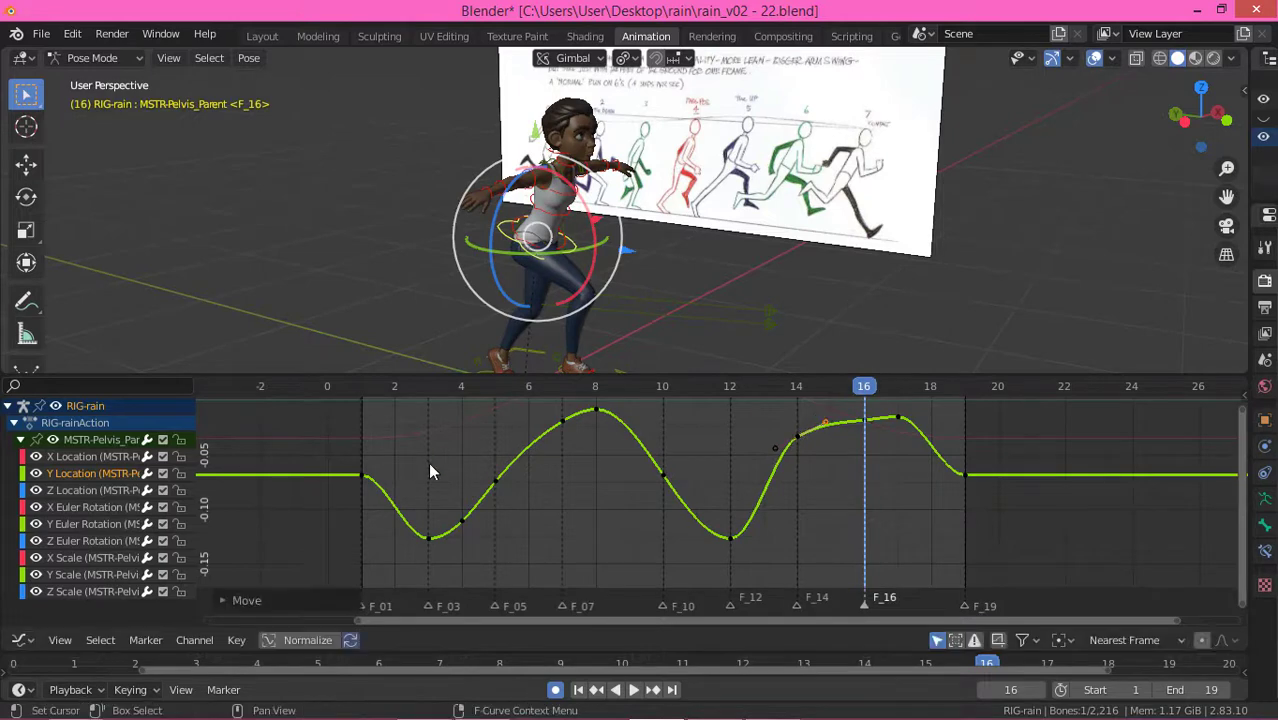
Step: Compare the poses at frames 5 and 14 and examine the pelvis's vertical motion from the side
{"action": "left_click", "coordinate": [491, 386]}
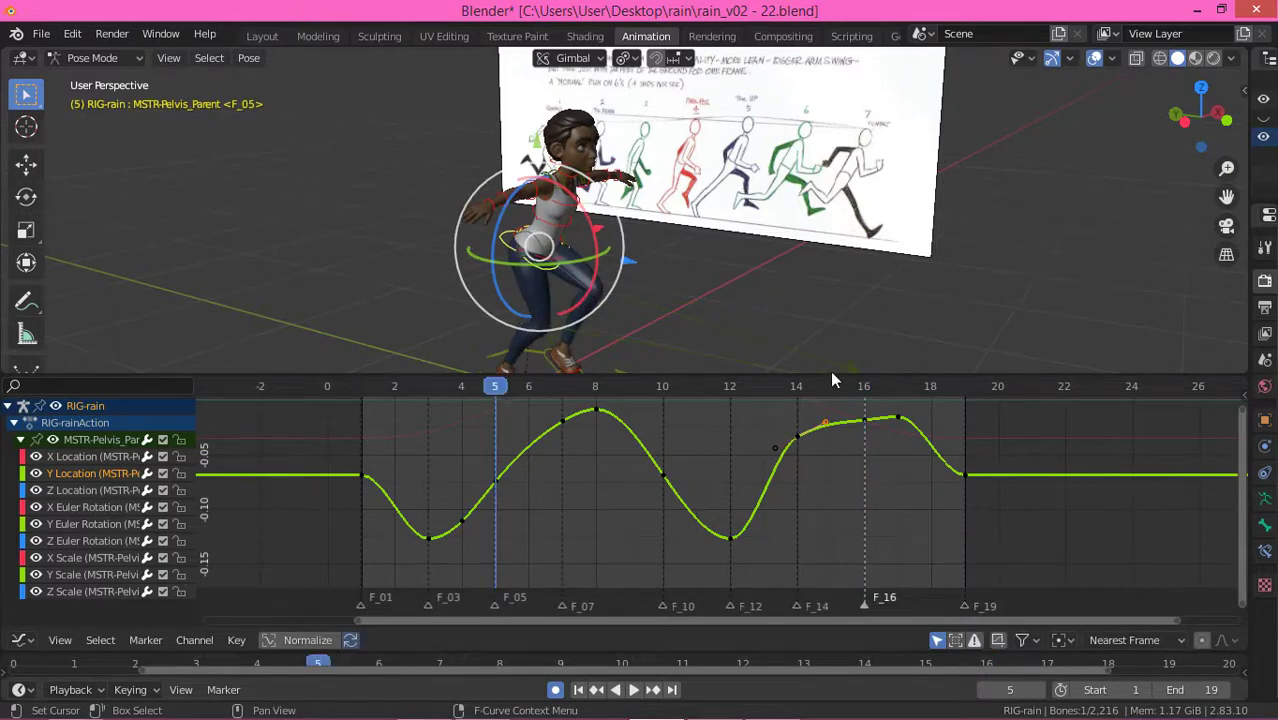
{"action": "left_click", "coordinate": [796, 392]}
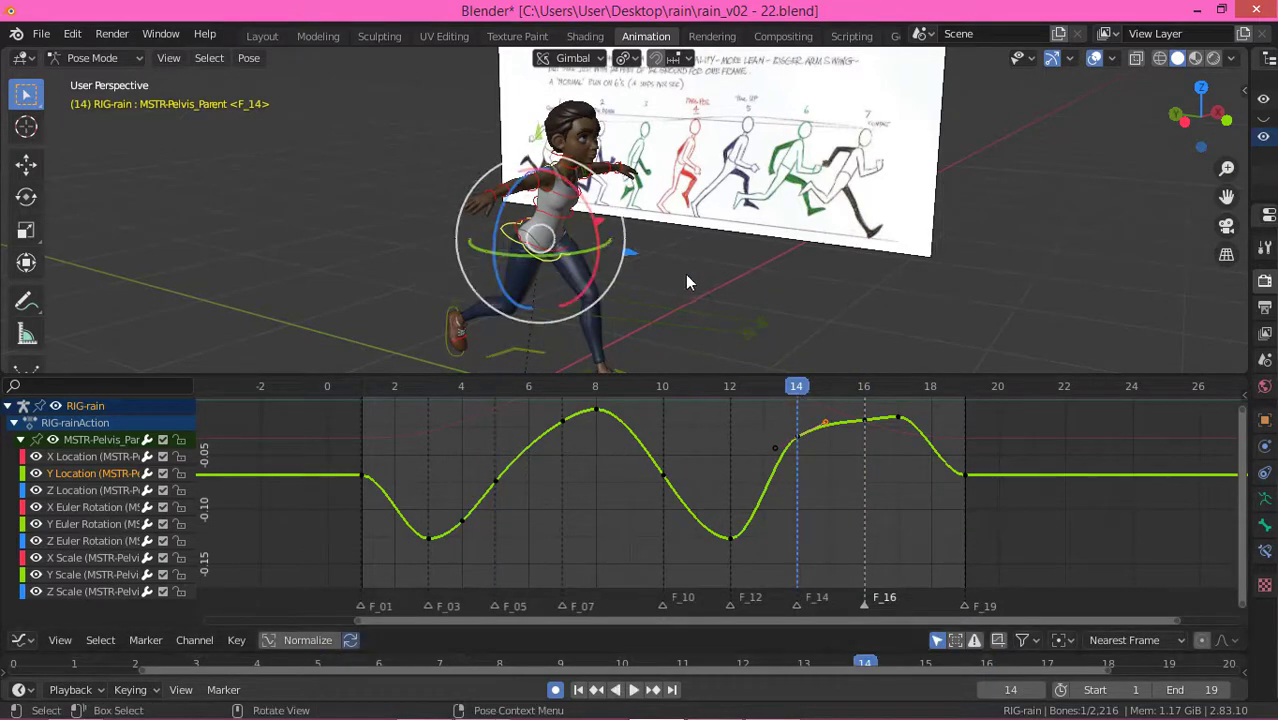
{"action": "middle_click_drag", "start_coordinate": [721, 265], "coordinate": [640, 300]}
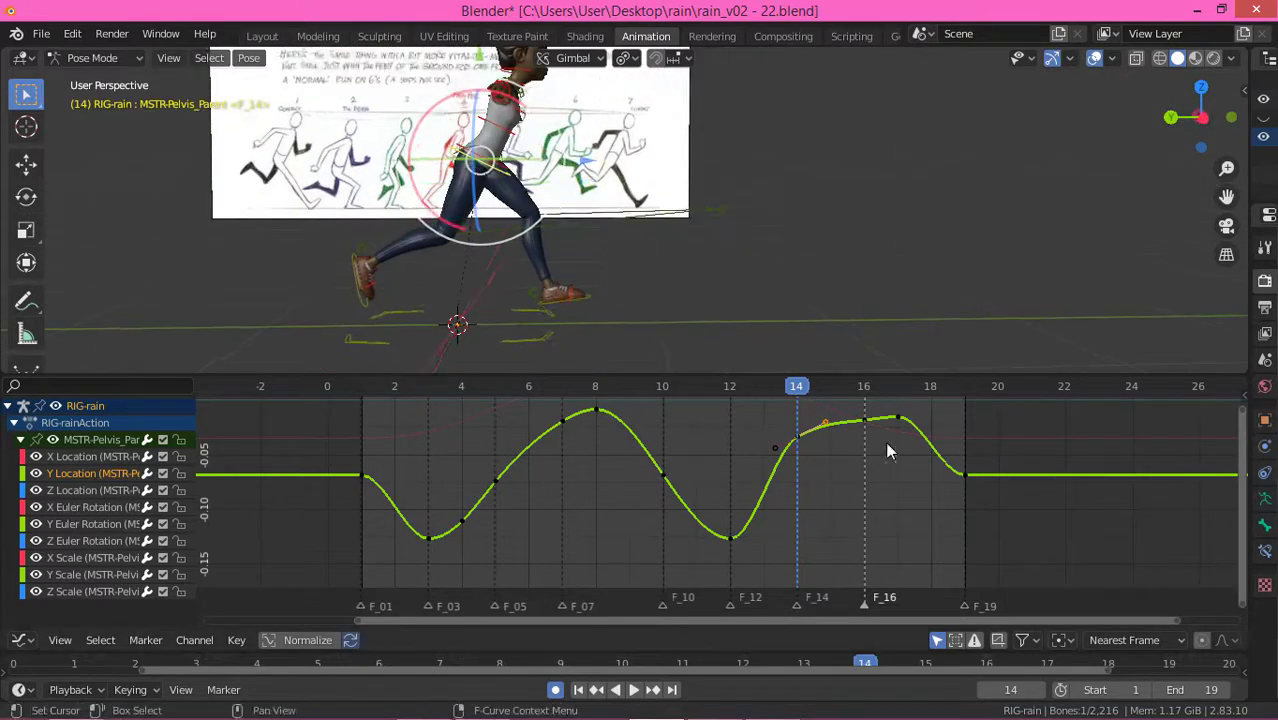
{"action": "key", "text": "space"}
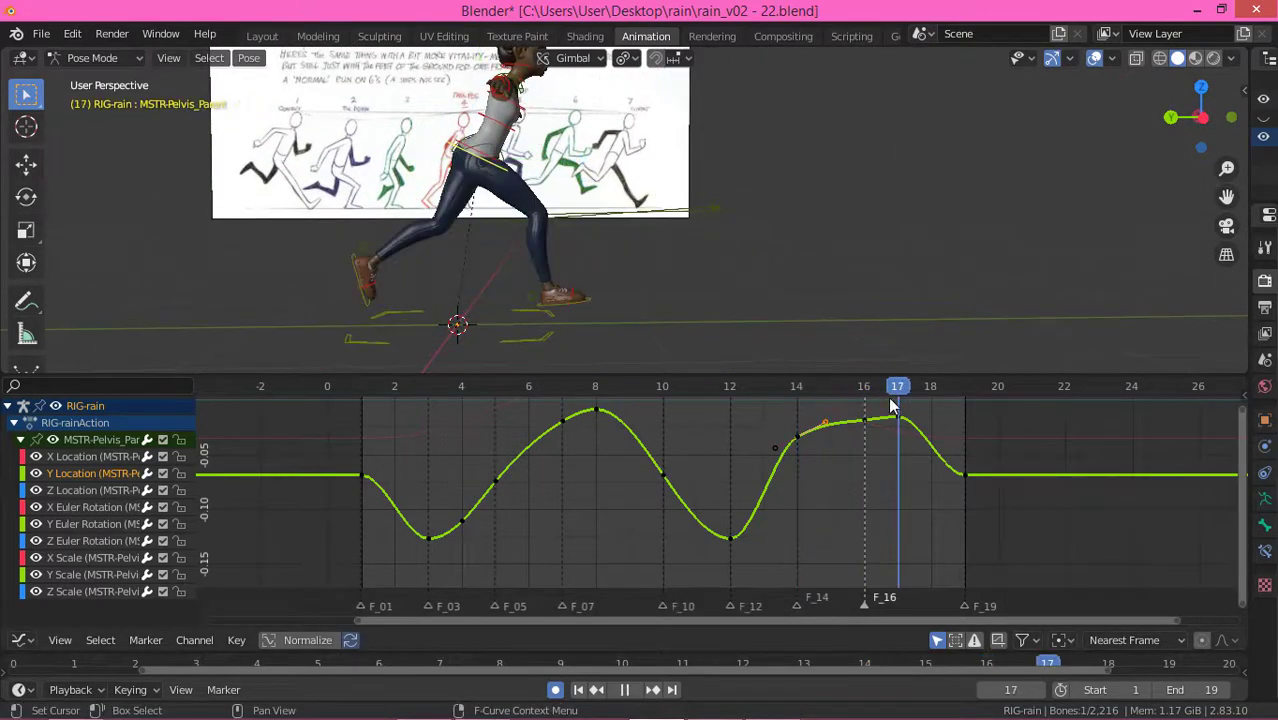
Step: Check the frame 7 pose and play the run cycle from another side angle
{"action": "left_click_drag", "start_coordinate": [899, 405], "coordinate": [563, 444]}
{"action": "key", "text": "r"}
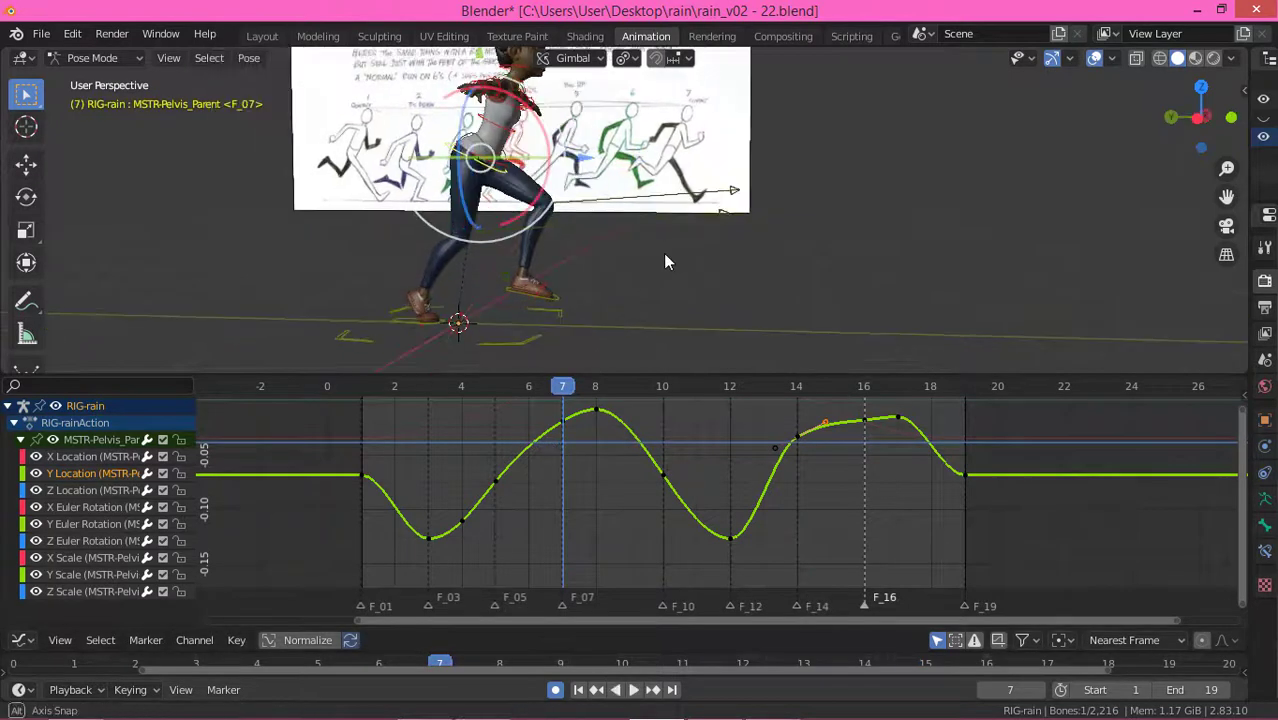
{"action": "middle_click_drag", "start_coordinate": [665, 255], "coordinate": [723, 300]}
{"action": "key", "text": "space"}
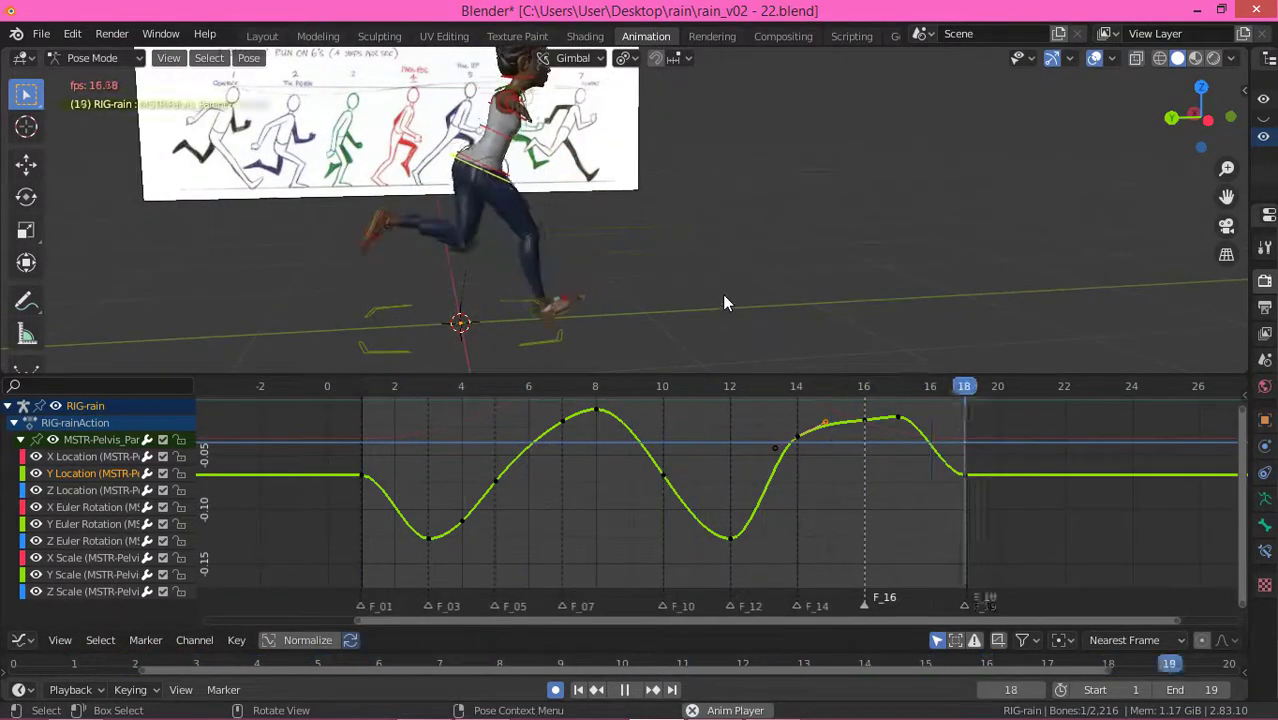
{"action": "key", "text": "space"}
Step: Step through the first half of the run cycle up to frame 12, examining the pelvis height and leg poses
{"action": "left_click_drag", "start_coordinate": [685, 386], "coordinate": [400, 434]}
{"action": "key", "text": "Right"}
{"action": "key", "text": "Right"}
{"action": "key", "text": "Right"}
{"action": "key", "text": "Right"}
{"action": "key", "text": "Right"}
{"action": "key", "text": "Right"}
{"action": "key", "text": "Right"}
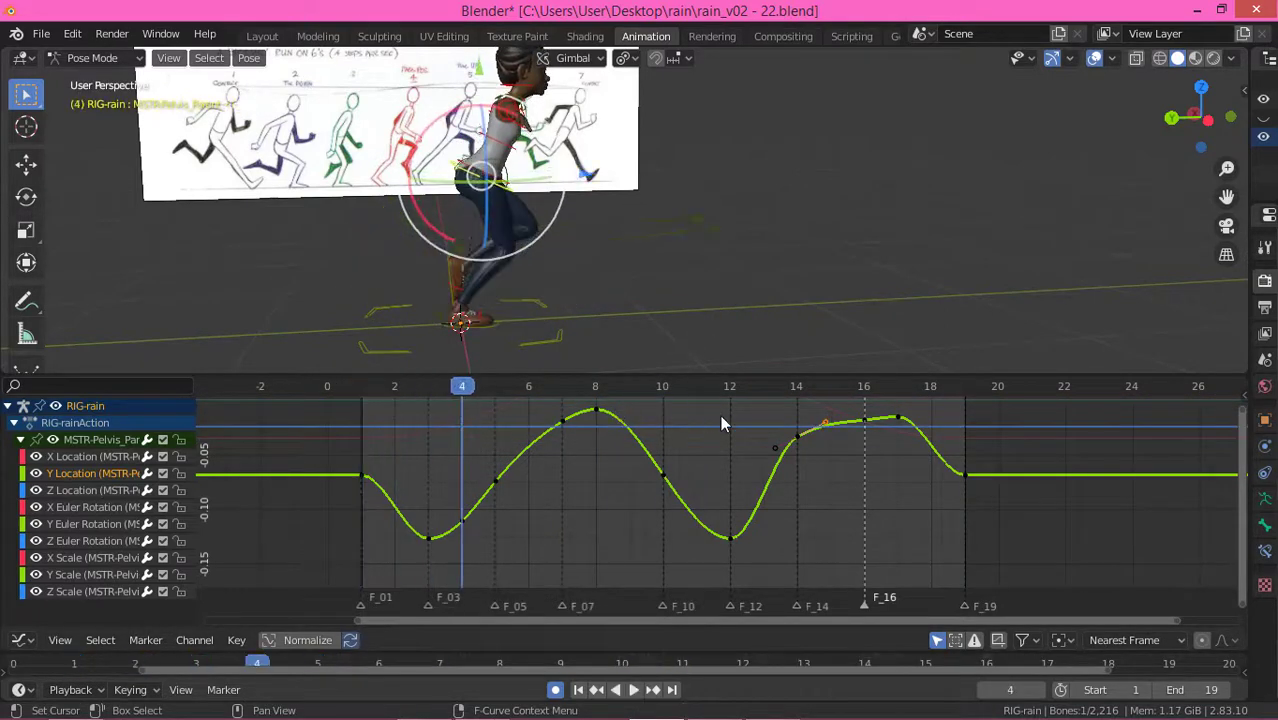
{"action": "key", "text": "Right"}
{"action": "key", "text": "Right"}
{"action": "key", "text": "Right"}
{"action": "key", "text": "Right"}
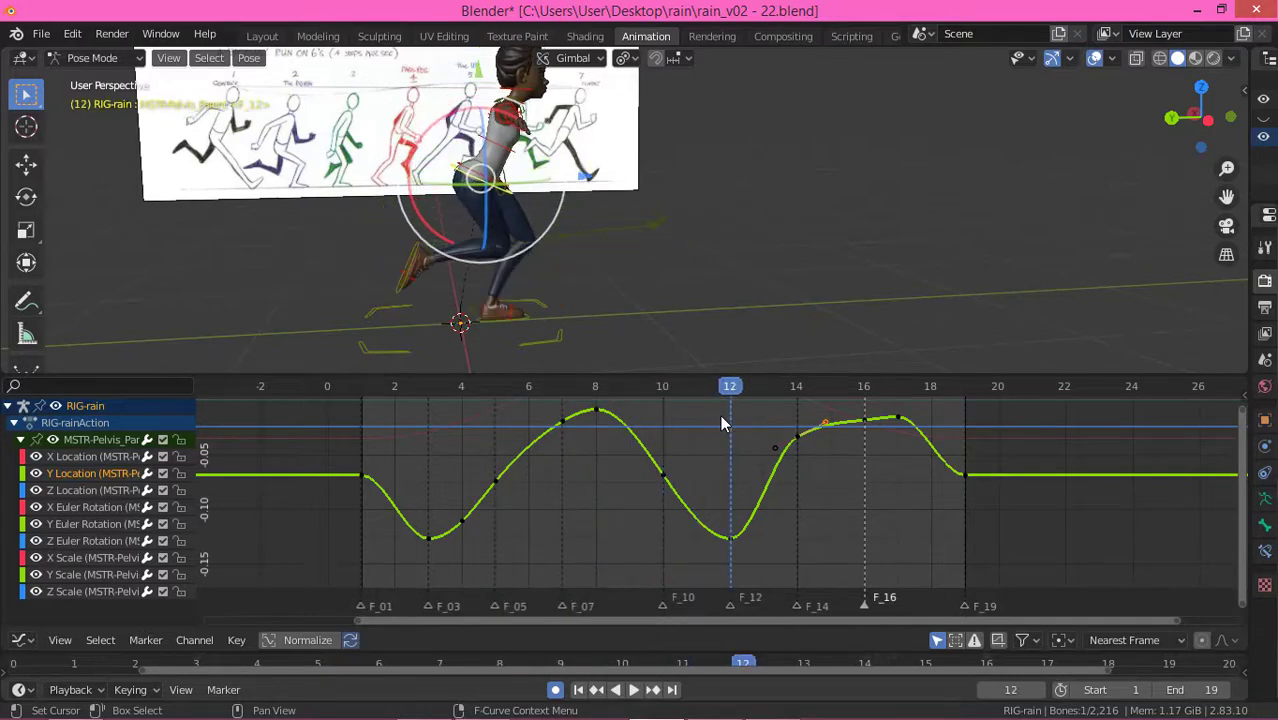
Step: Step back and forth between frames 8 and 13 to compare the body drop and rise around the frame 12 pose
{"action": "key", "text": "Right"}
{"action": "key", "text": "Left"}
{"action": "key", "text": "Right"}
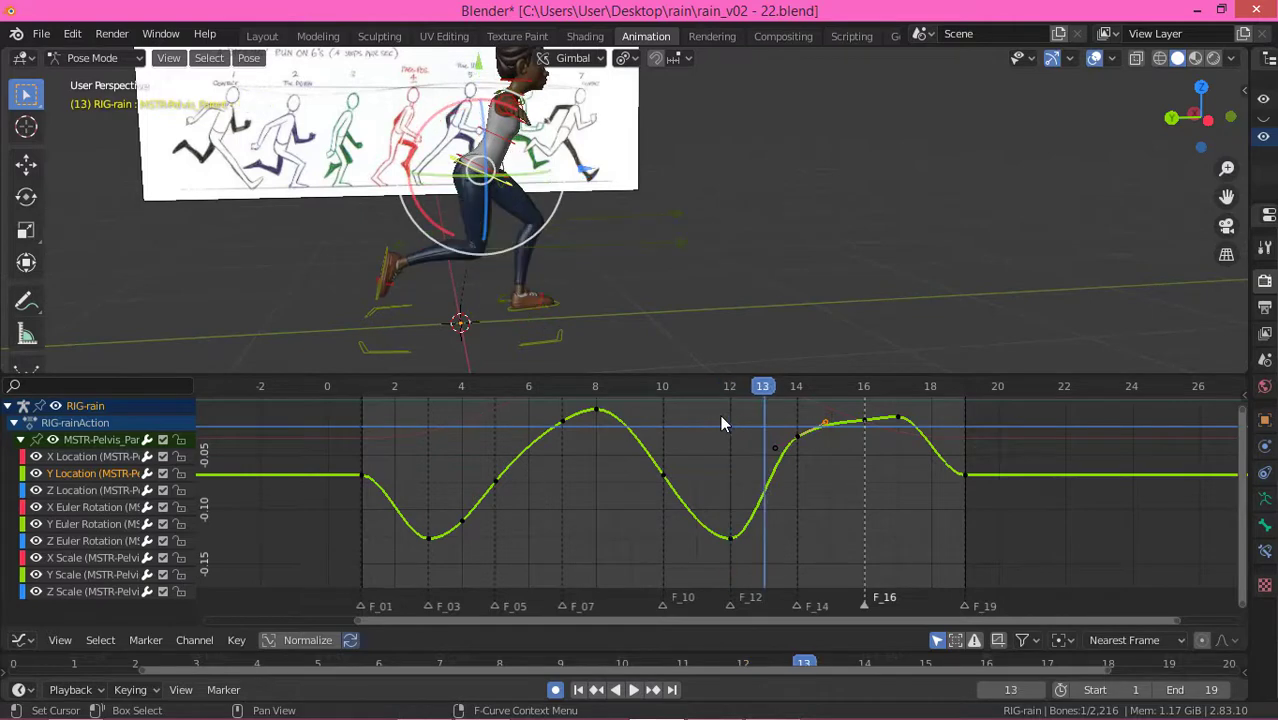
{"action": "key", "text": "Left"}
{"action": "key", "text": "Left"}
{"action": "key", "text": "Left"}
{"action": "key", "text": "Left"}
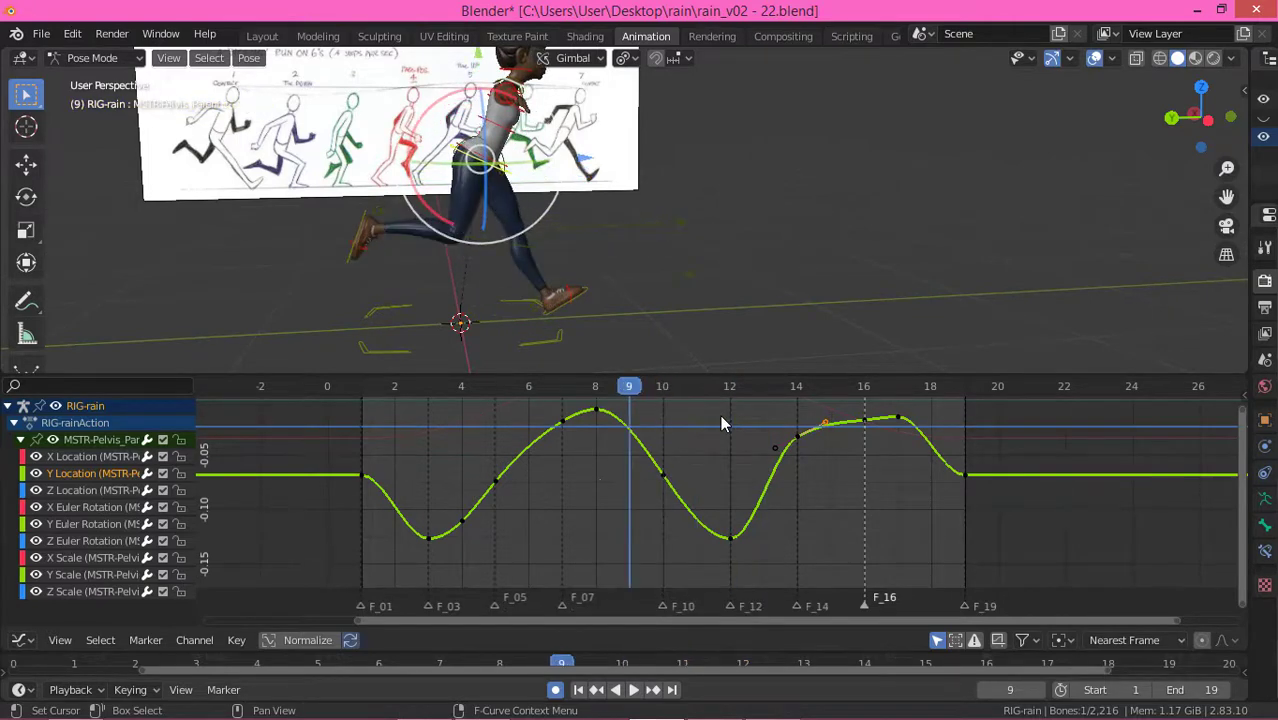
{"action": "key", "text": "Left"}
{"action": "key", "text": "Right"}
{"action": "key", "text": "Right"}
{"action": "key", "text": "Right"}
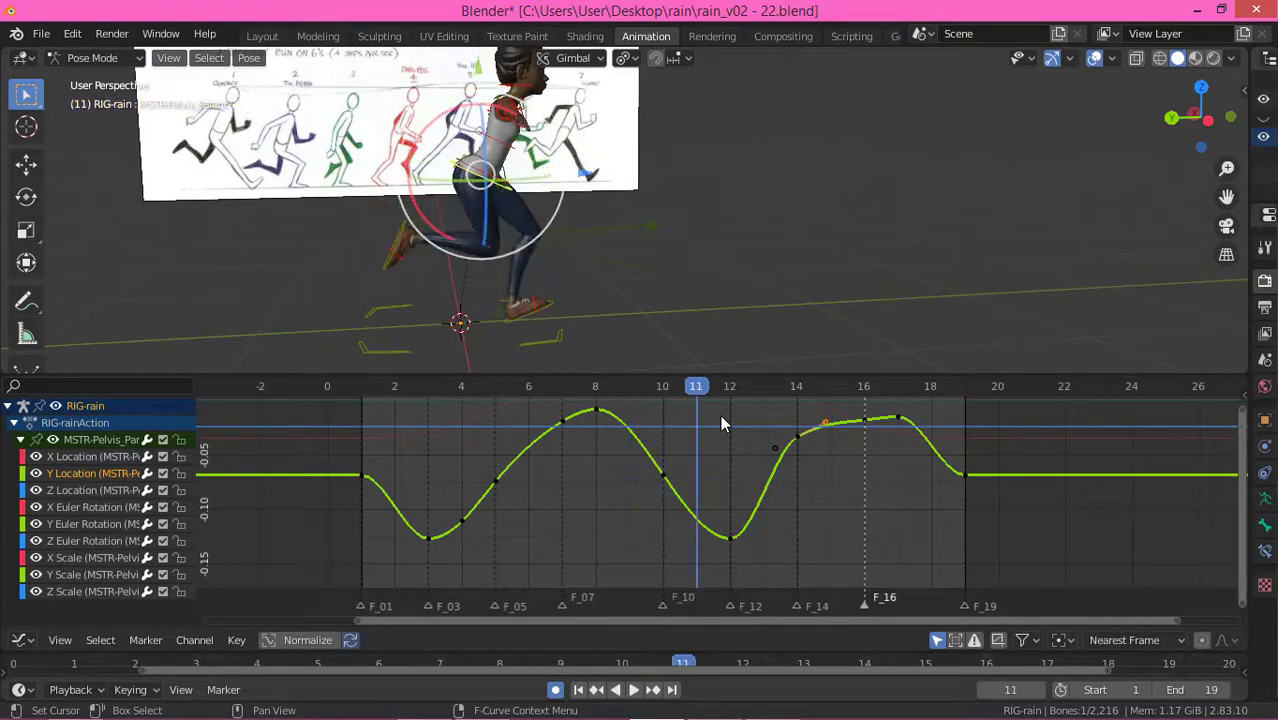
{"action": "key", "text": "Right"}
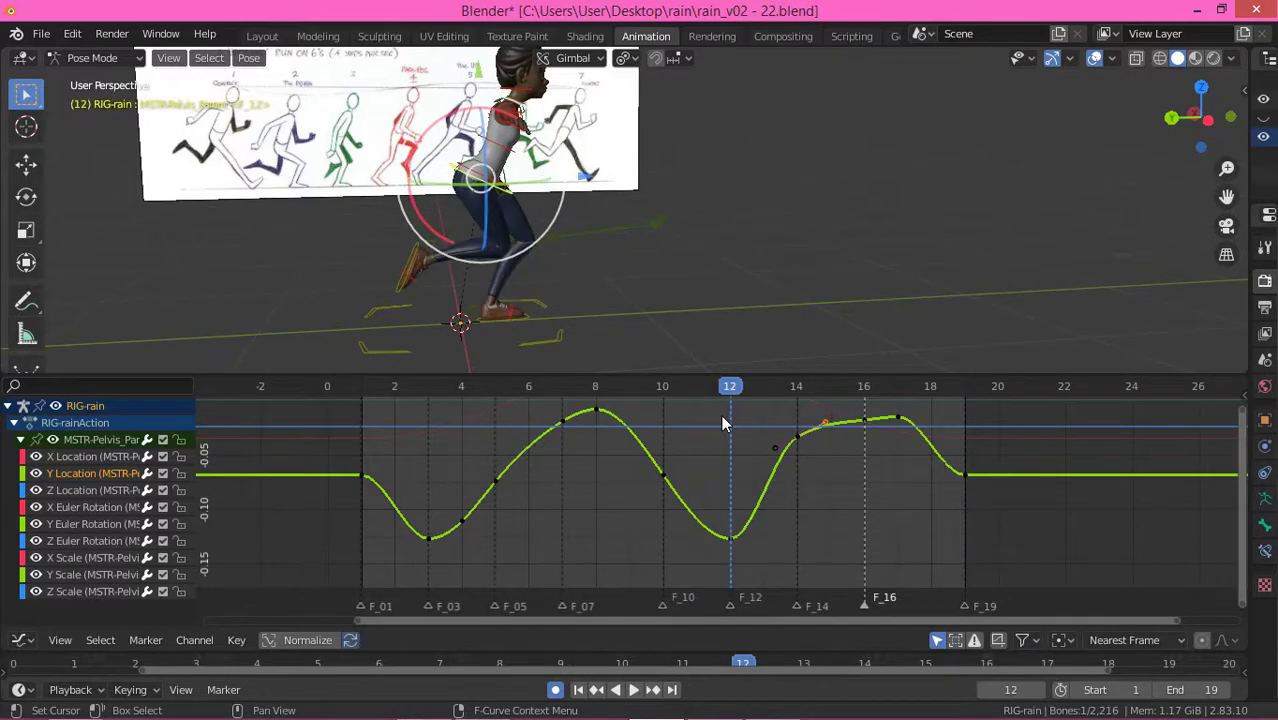
{"action": "key", "text": "Right"}
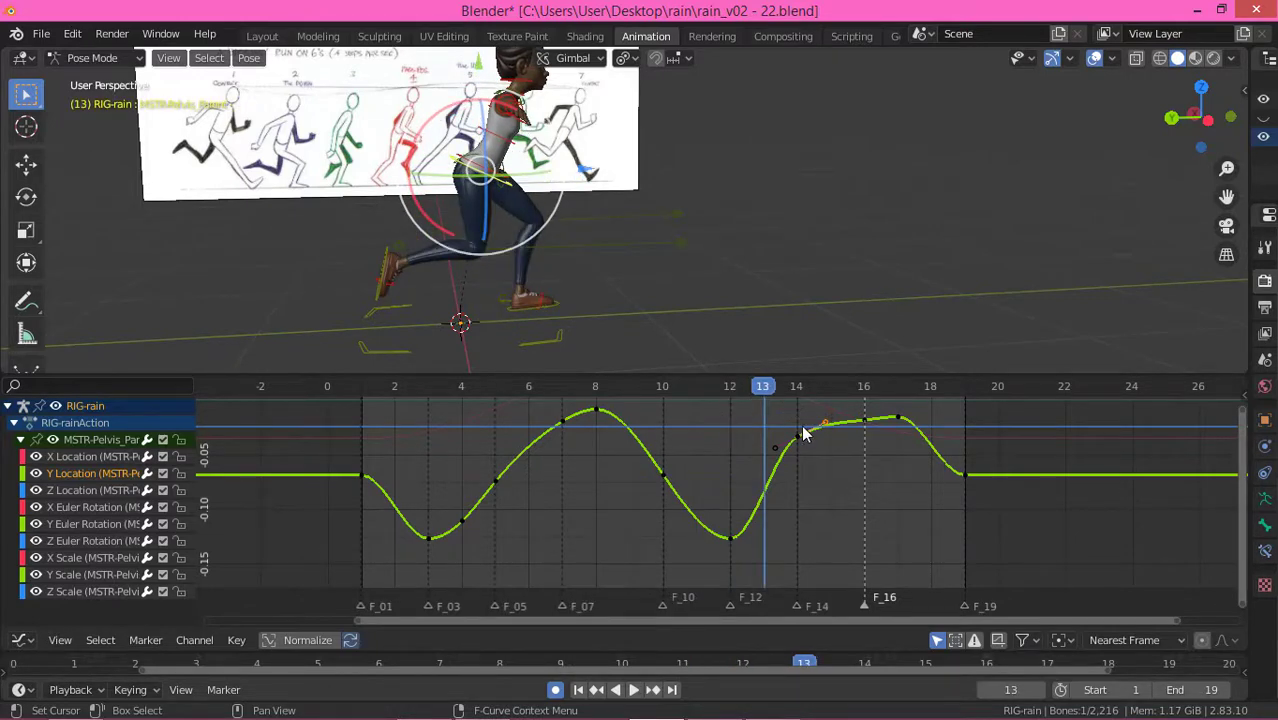
{"action": "left_click_drag", "start_coordinate": [788, 392], "coordinate": [775, 404]}
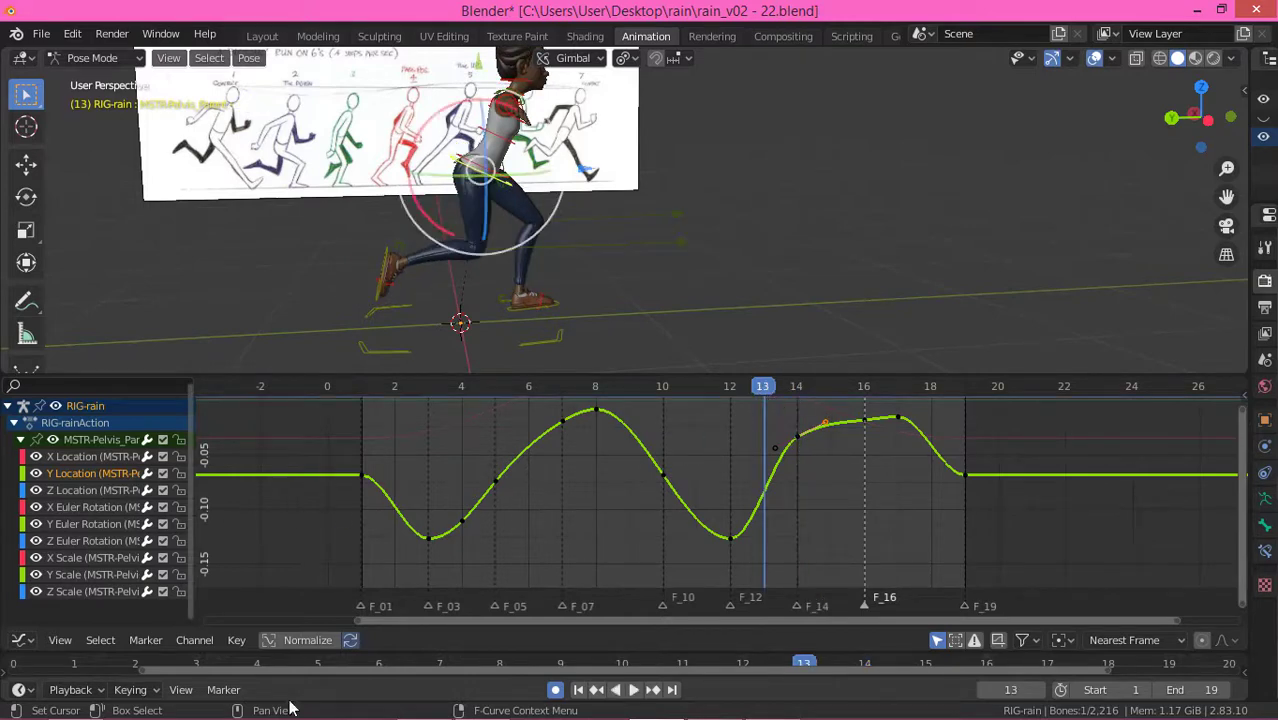
Step: Enlarge the keyframe timeline and examine the poses from frame 10 to frame 13
{"action": "left_click_drag", "start_coordinate": [429, 652], "coordinate": [600, 450]}
{"action": "key", "text": "space"}
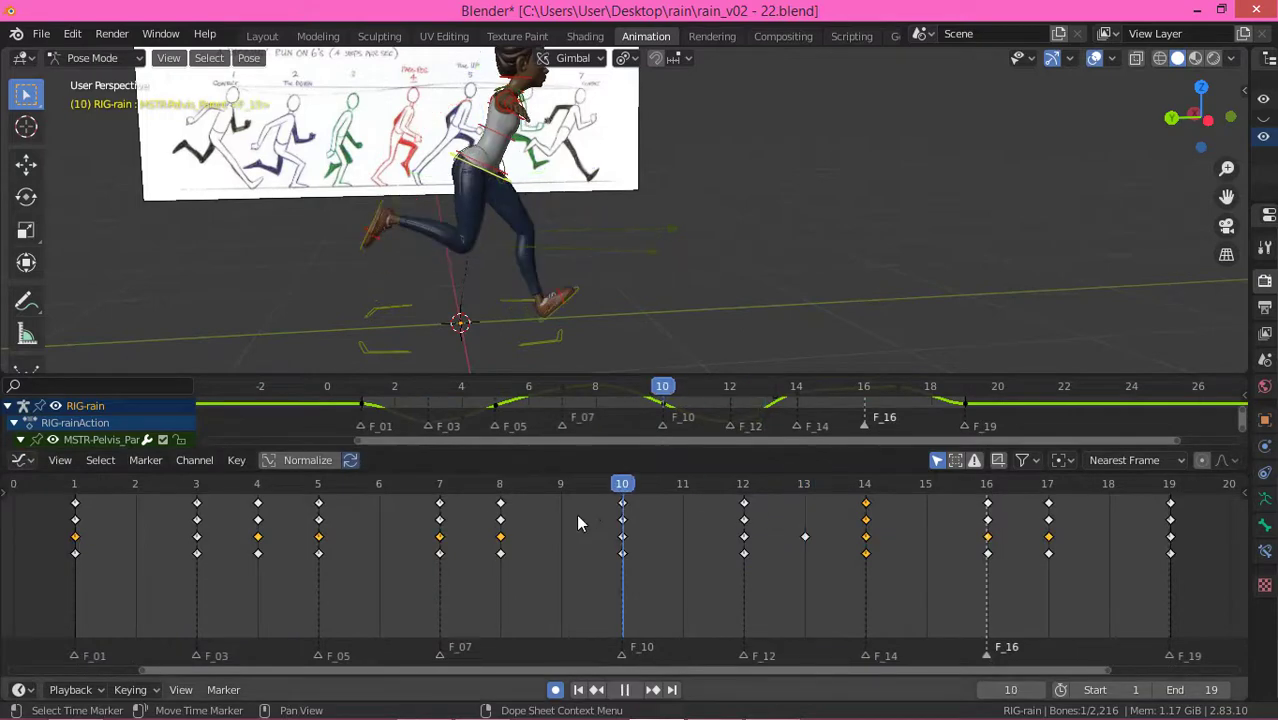
{"action": "left_click_drag", "start_coordinate": [654, 538], "coordinate": [554, 573]}
{"action": "key", "text": "Right"}
{"action": "key", "text": "Right"}
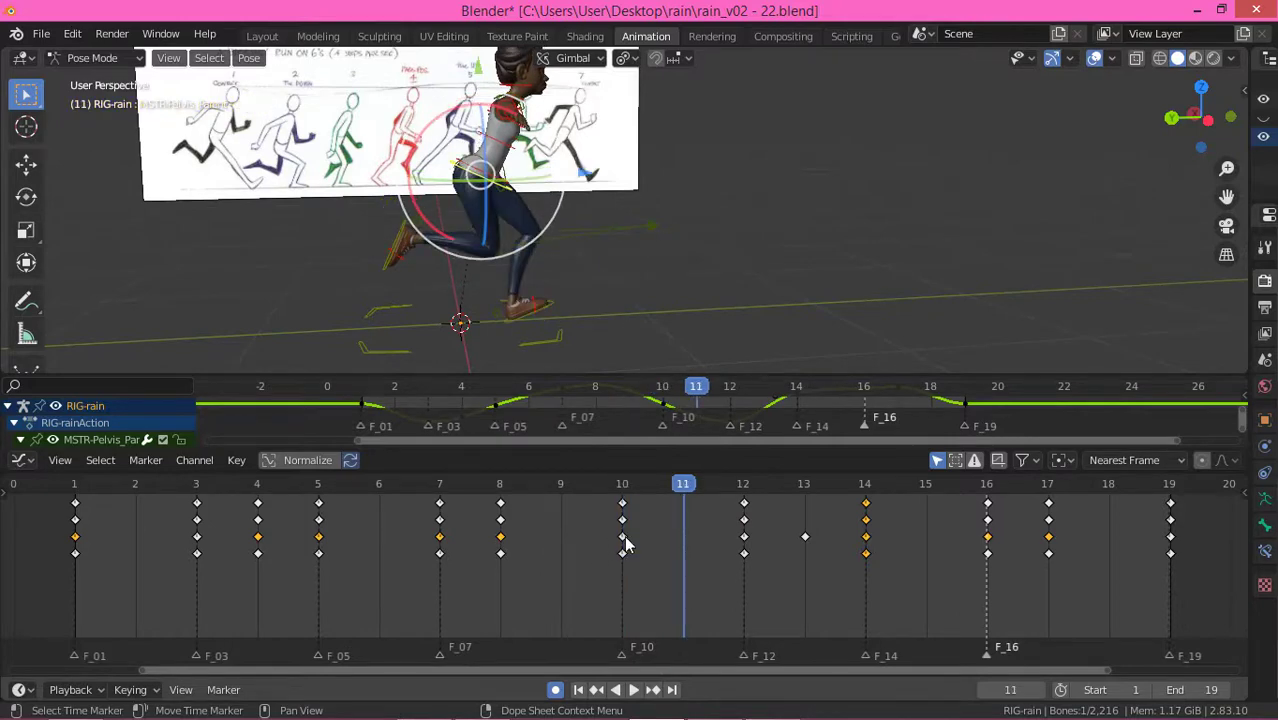
{"action": "key", "text": "Right"}
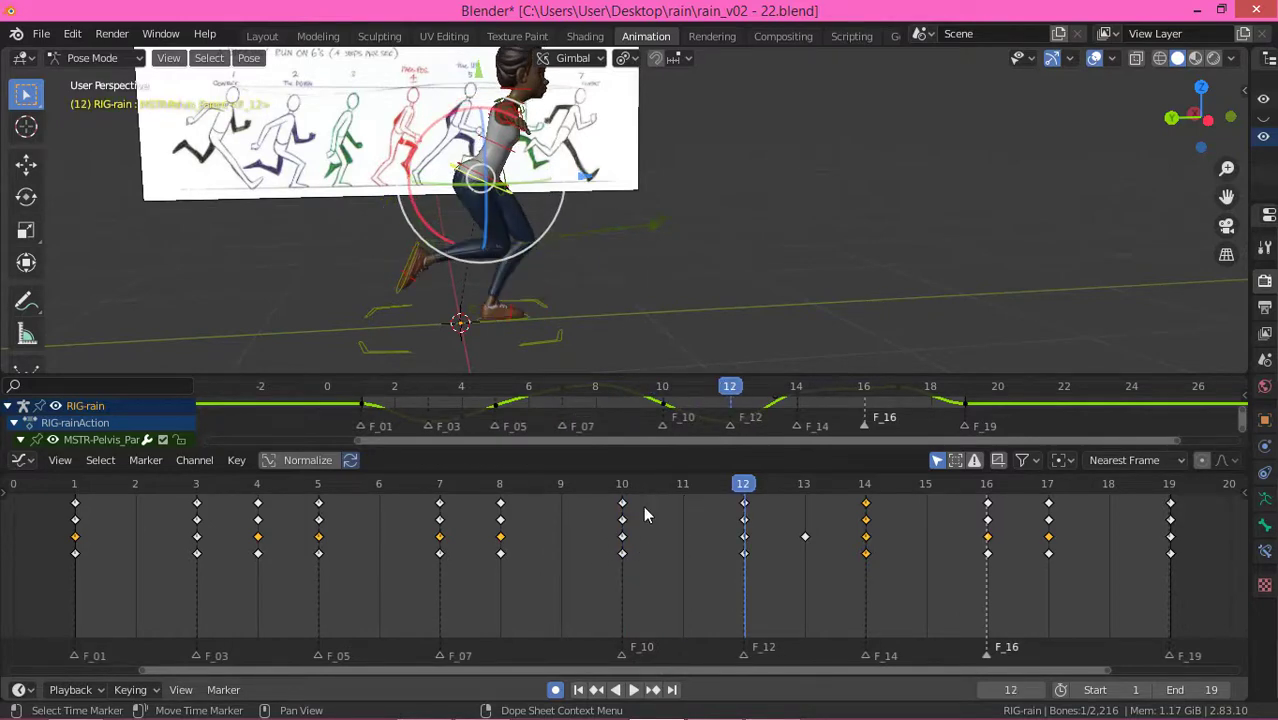
{"action": "left_click_drag", "start_coordinate": [741, 481], "coordinate": [805, 508]}
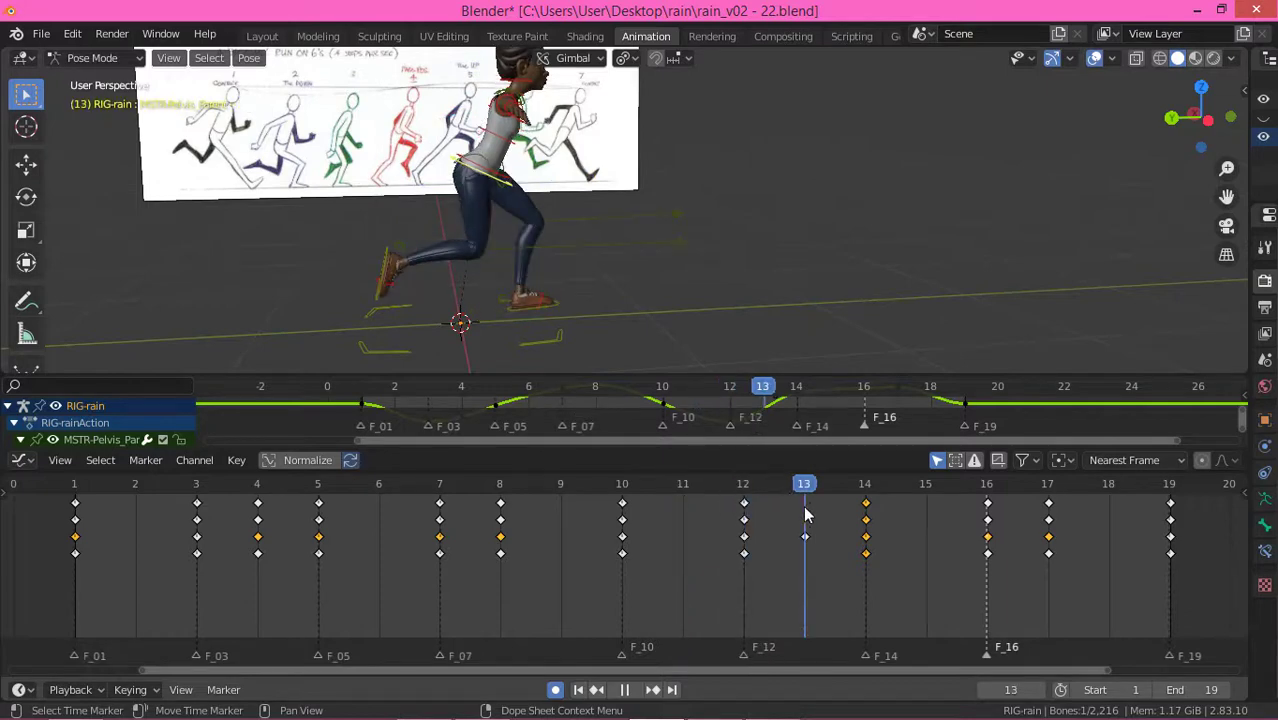
Step: Delete the frame 14 keyframes of the pelvis parent, and those of all the character's control bones
{"action": "left_click", "coordinate": [866, 522]}
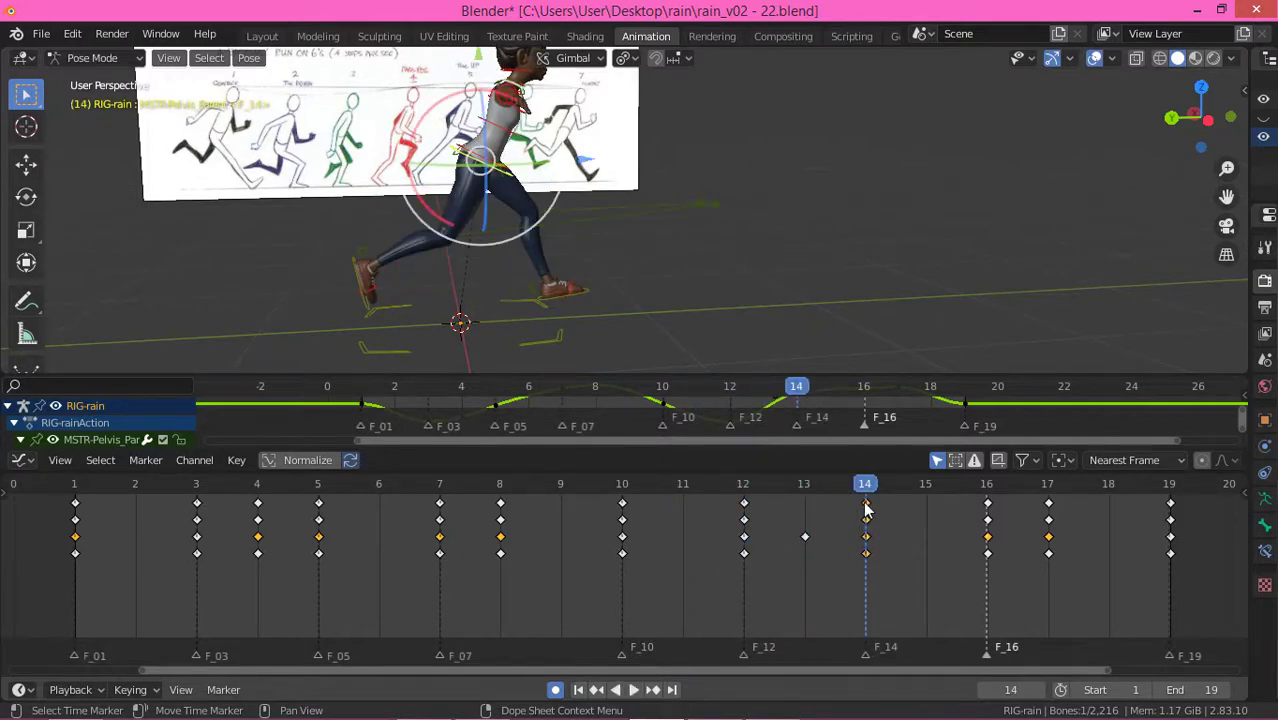
{"action": "left_click", "coordinate": [866, 509]}
{"action": "key", "text": "Delete"}
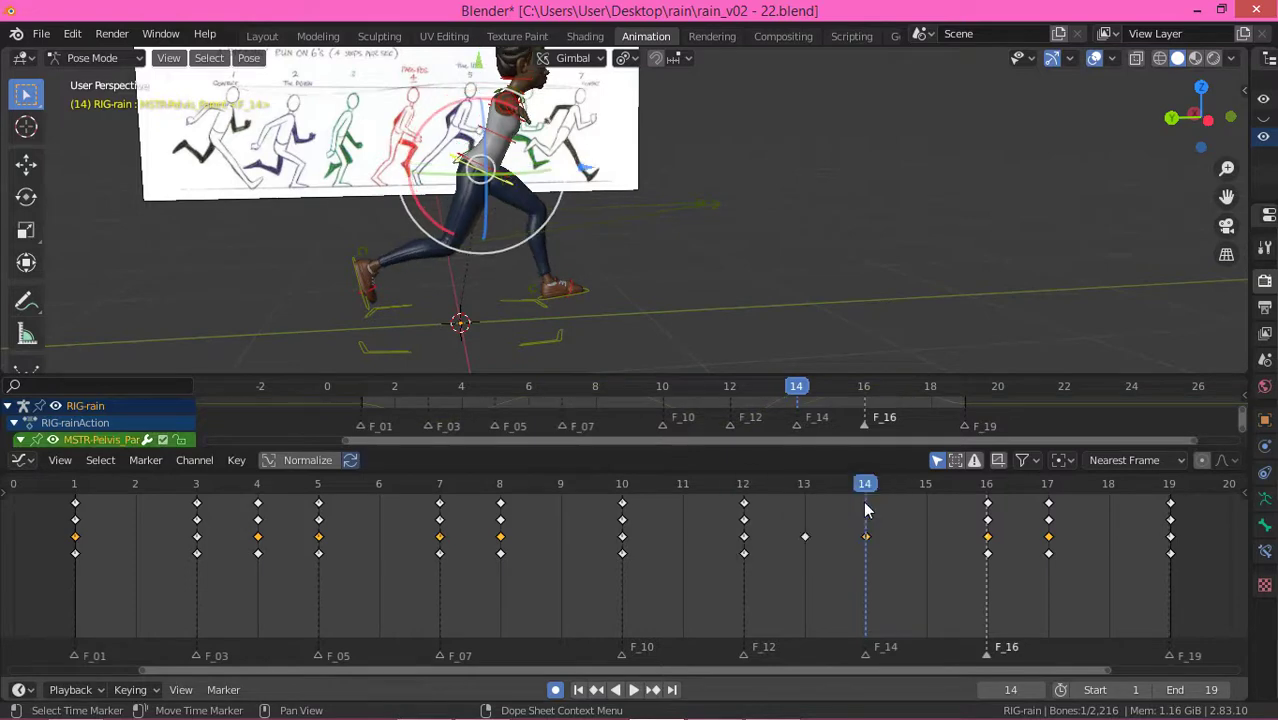
{"action": "key", "text": "a"}
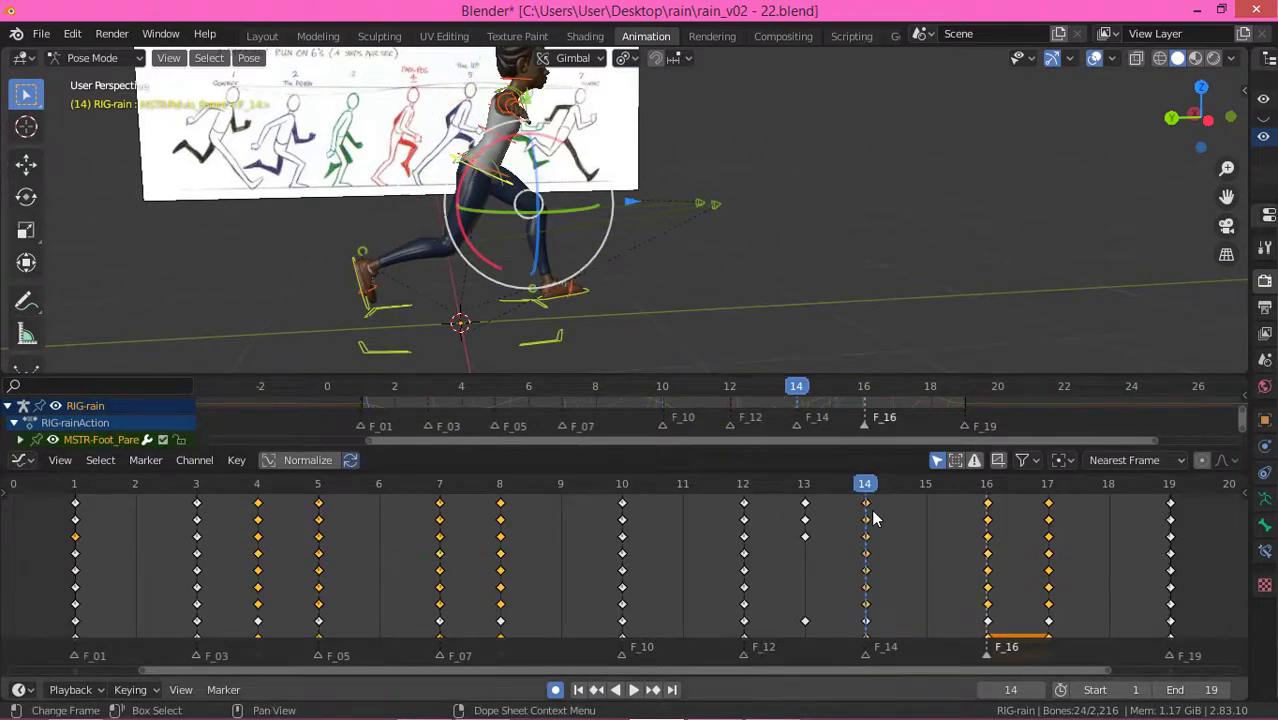
{"action": "left_click", "coordinate": [869, 502]}
{"action": "key", "text": "Delete"}
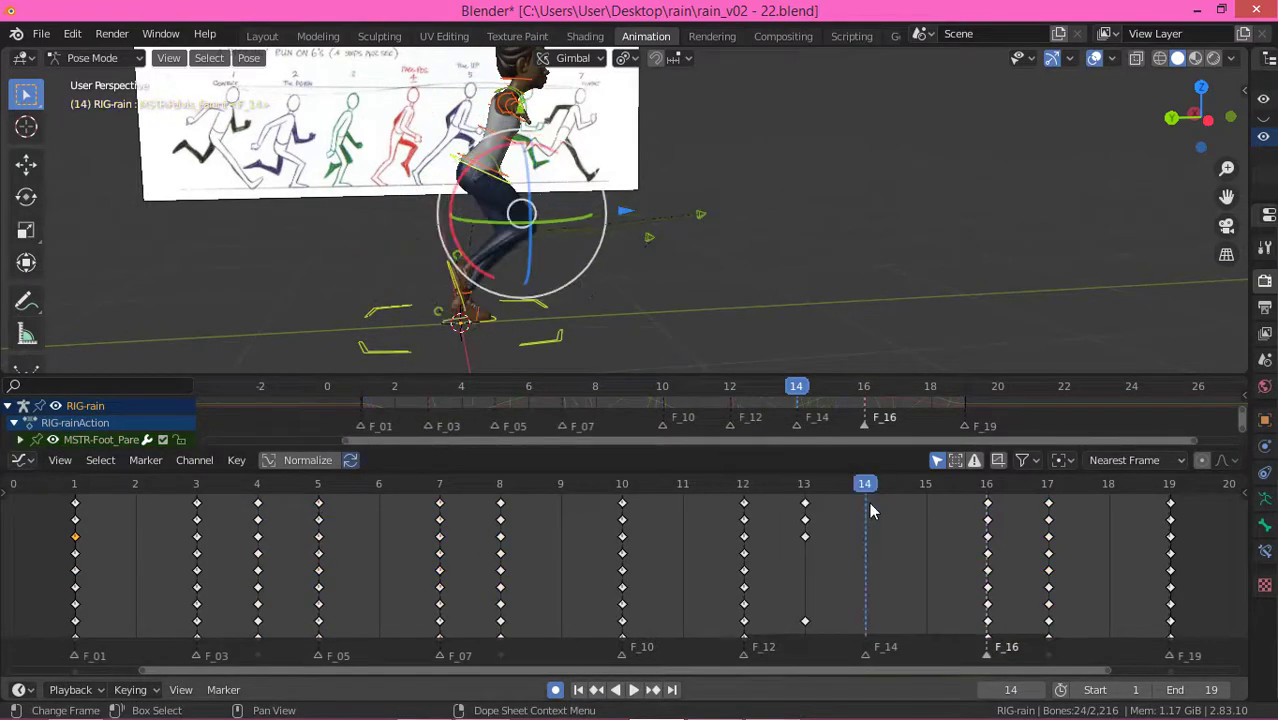
Step: Compare the poses between frames 7 and 13 to find the counterpart of the frame 14 pose
{"action": "left_click_drag", "start_coordinate": [809, 489], "coordinate": [798, 516]}
{"action": "left_click", "coordinate": [437, 486]}
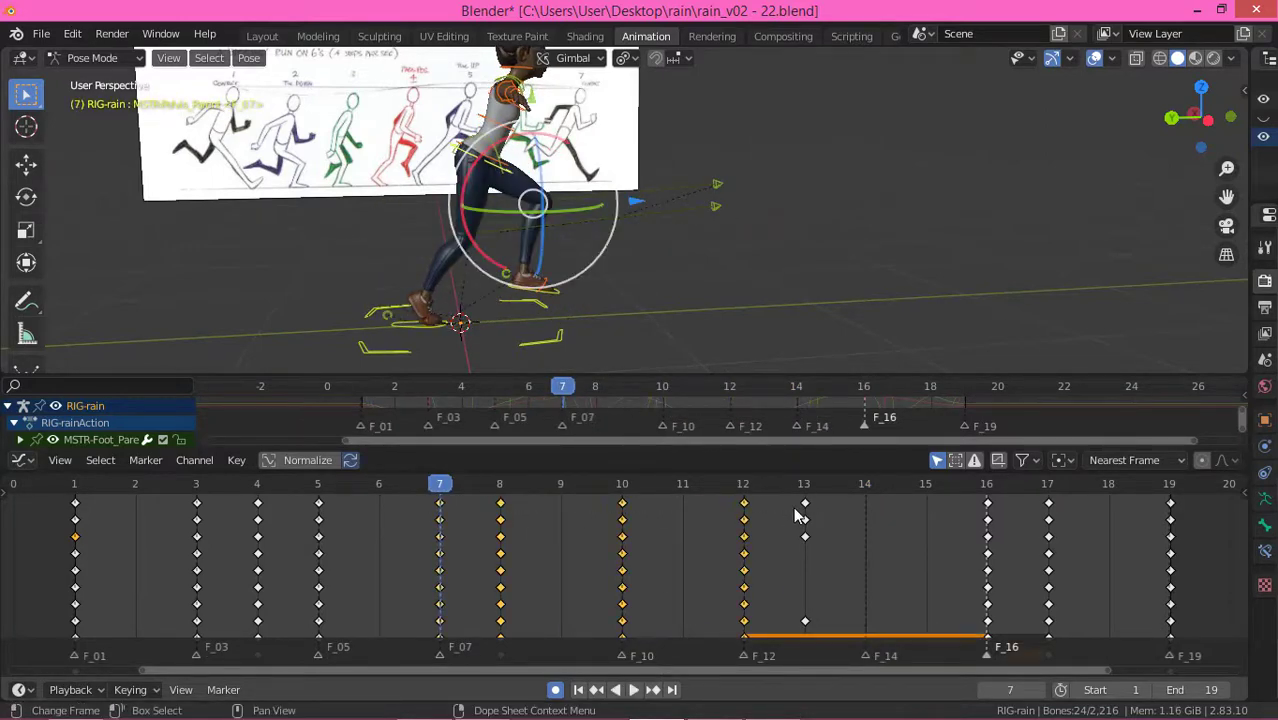
{"action": "left_click", "coordinate": [648, 485]}
{"action": "key", "text": "space"}
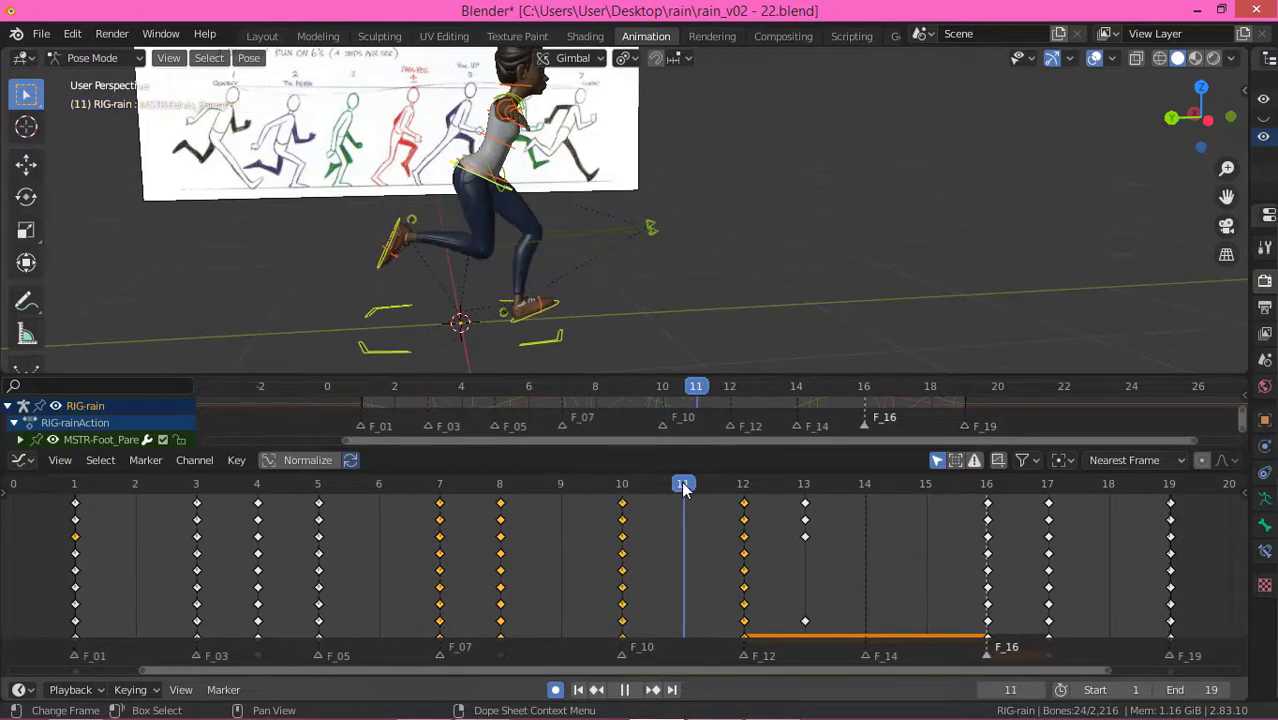
{"action": "left_click_drag", "start_coordinate": [684, 488], "coordinate": [645, 497]}
Step: Copy the full-body pose from frame 5 and paste it X-flipped at frame 14
{"action": "left_click_drag", "start_coordinate": [770, 520], "coordinate": [326, 503]}
{"action": "left_click", "coordinate": [320, 503]}
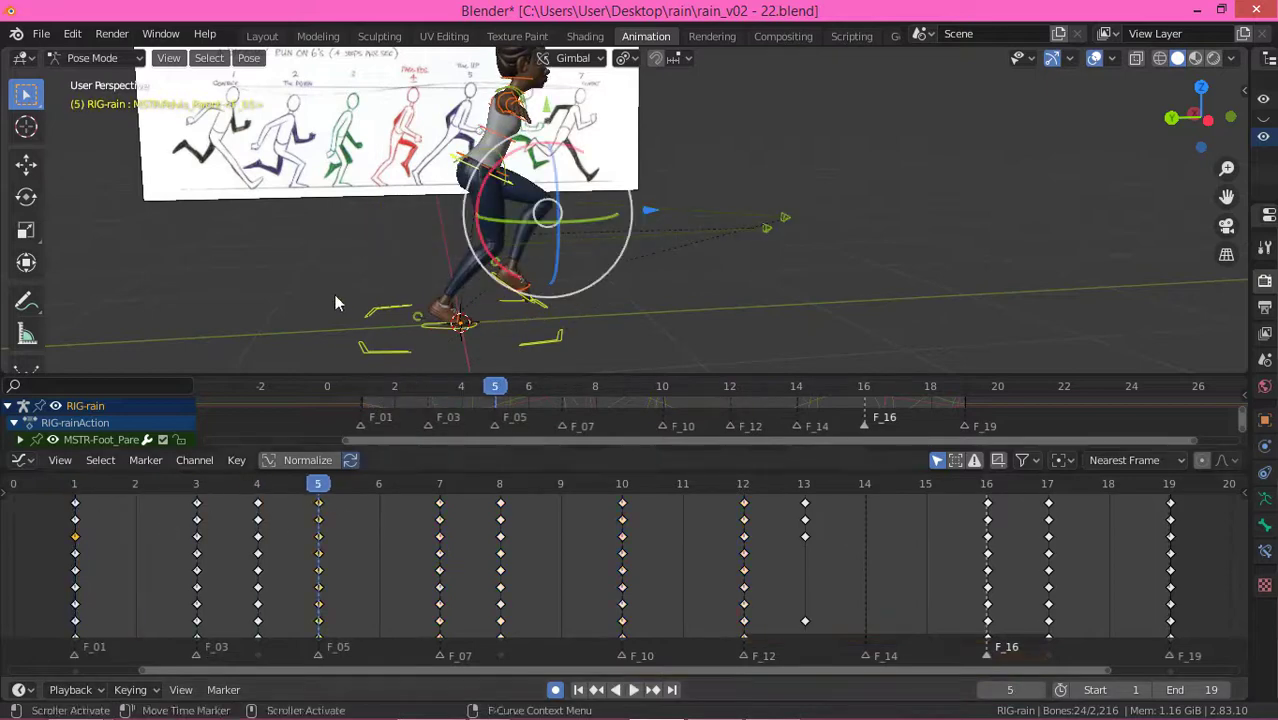
{"action": "right_click", "coordinate": [324, 271]}
{"action": "left_click", "coordinate": [256, 233]}
{"action": "left_click_drag", "start_coordinate": [764, 482], "coordinate": [857, 498]}
{"action": "right_click", "coordinate": [771, 274]}
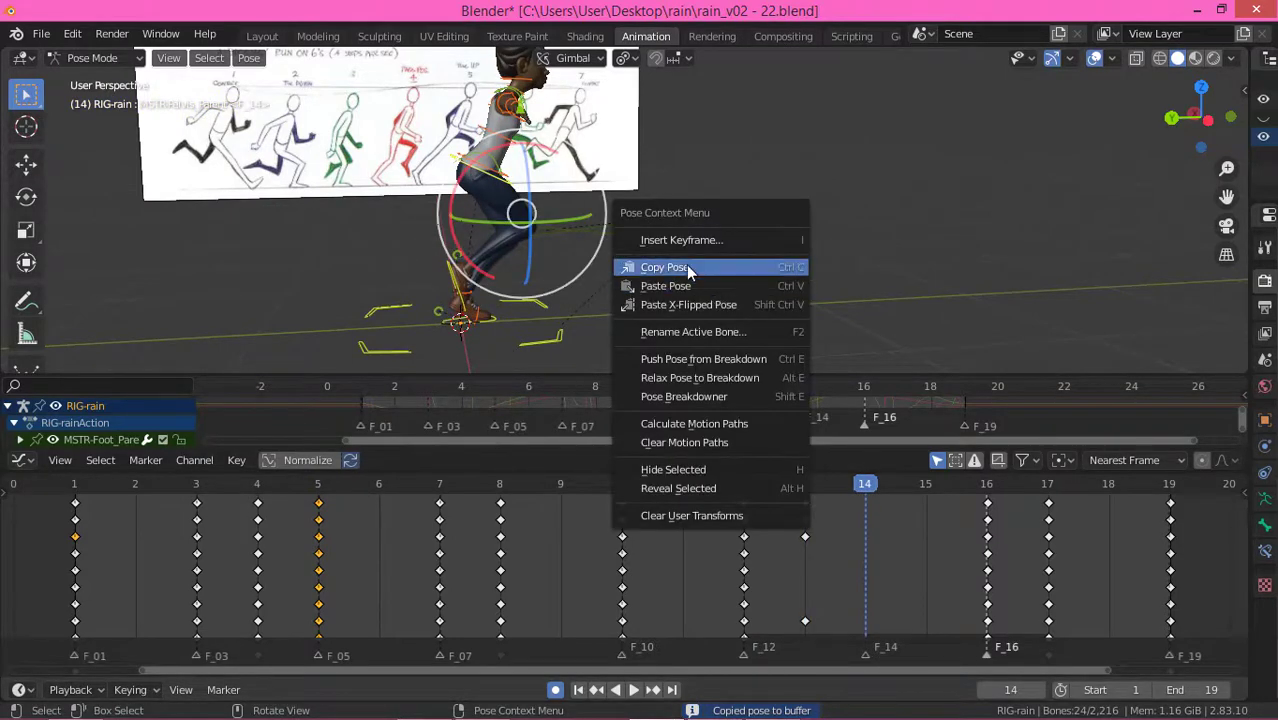
{"action": "left_click", "coordinate": [707, 305]}
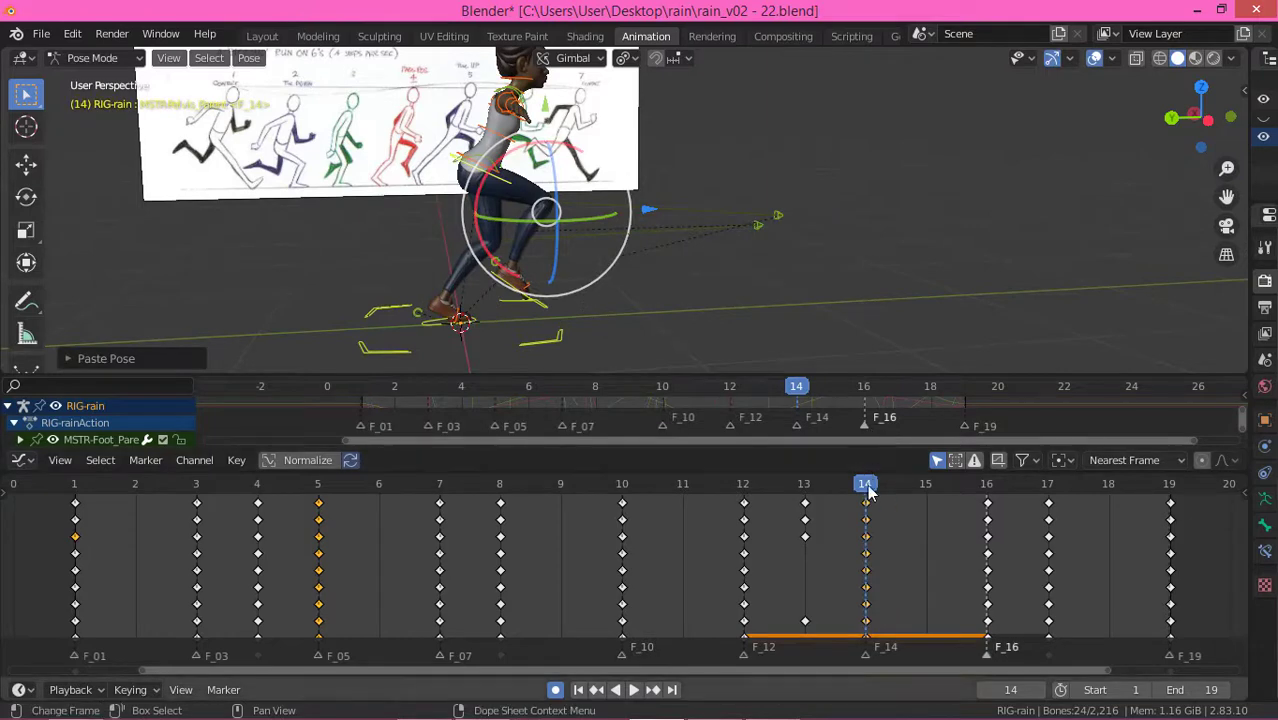
Step: Step through frames 11 to 17 to examine how the mirrored frame 14 pose fits the second step
{"action": "key", "text": "shift+ctrl+space"}
{"action": "left_click", "coordinate": [676, 508]}
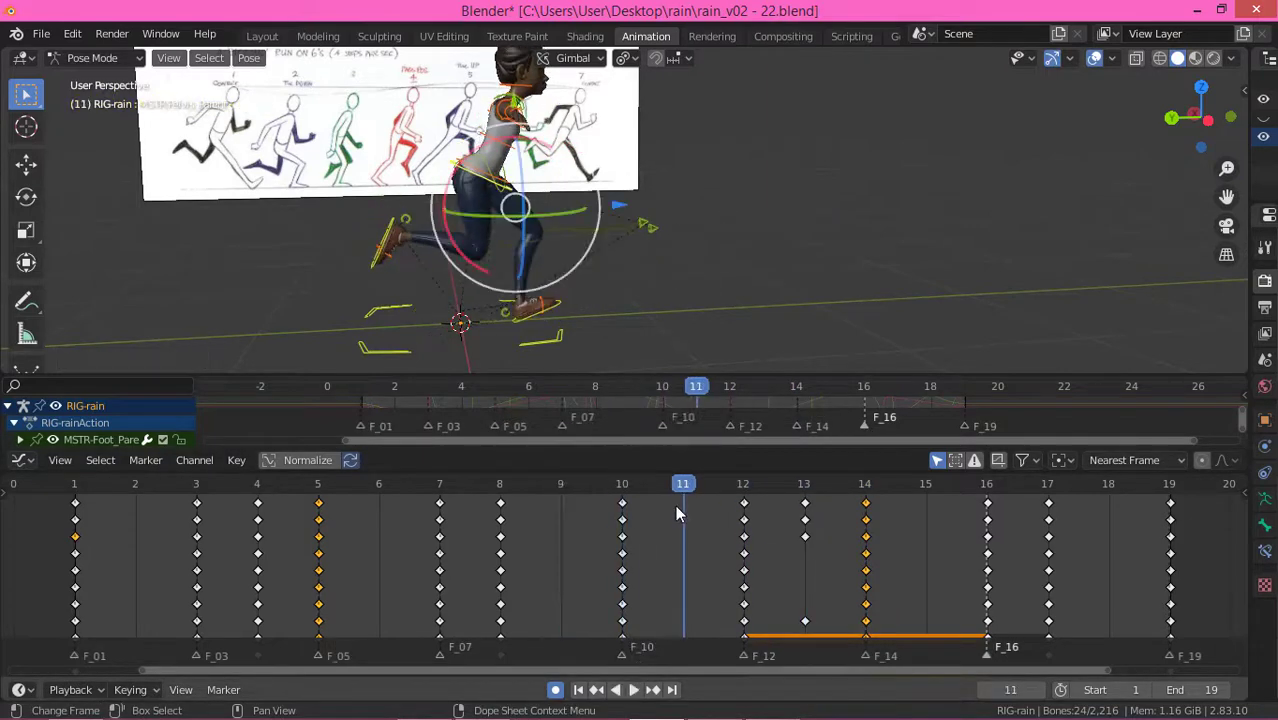
{"action": "key", "text": "Right"}
{"action": "key", "text": "Right"}
{"action": "key", "text": "Right"}
{"action": "key", "text": "Right"}
{"action": "key", "text": "Right"}
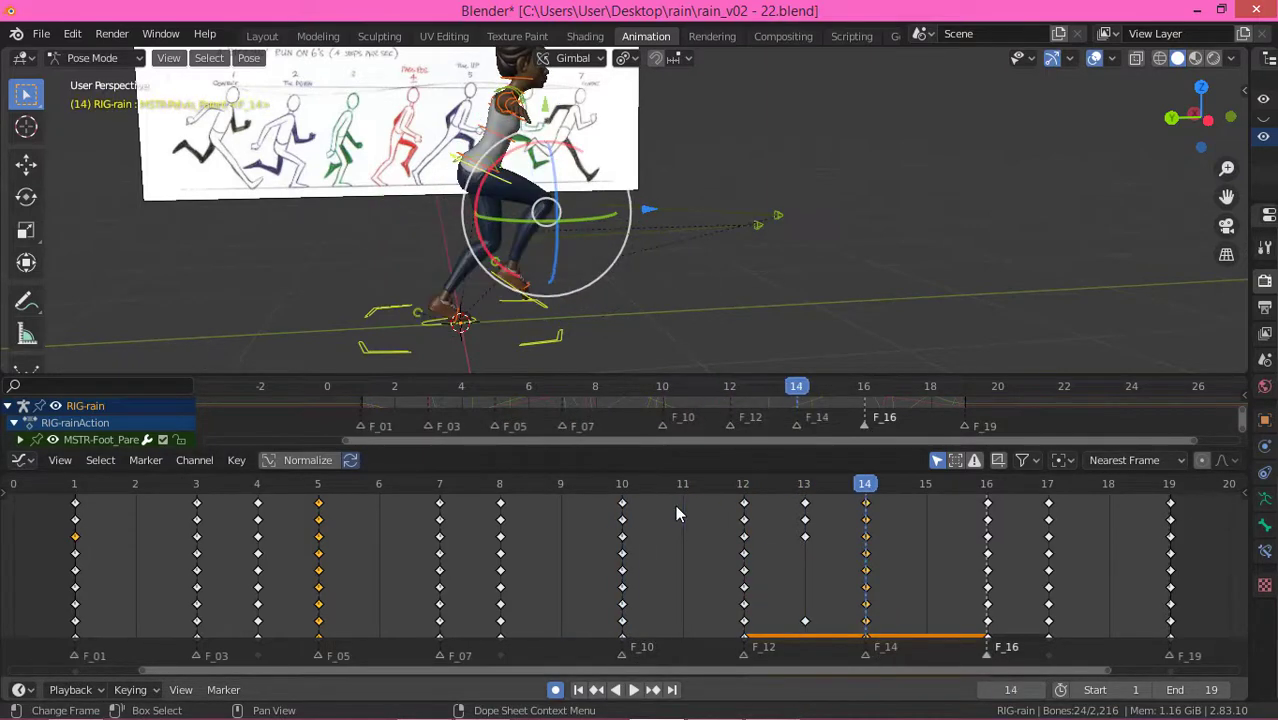
{"action": "key", "text": "Right"}
{"action": "key", "text": "Right"}
{"action": "key", "text": "Right"}
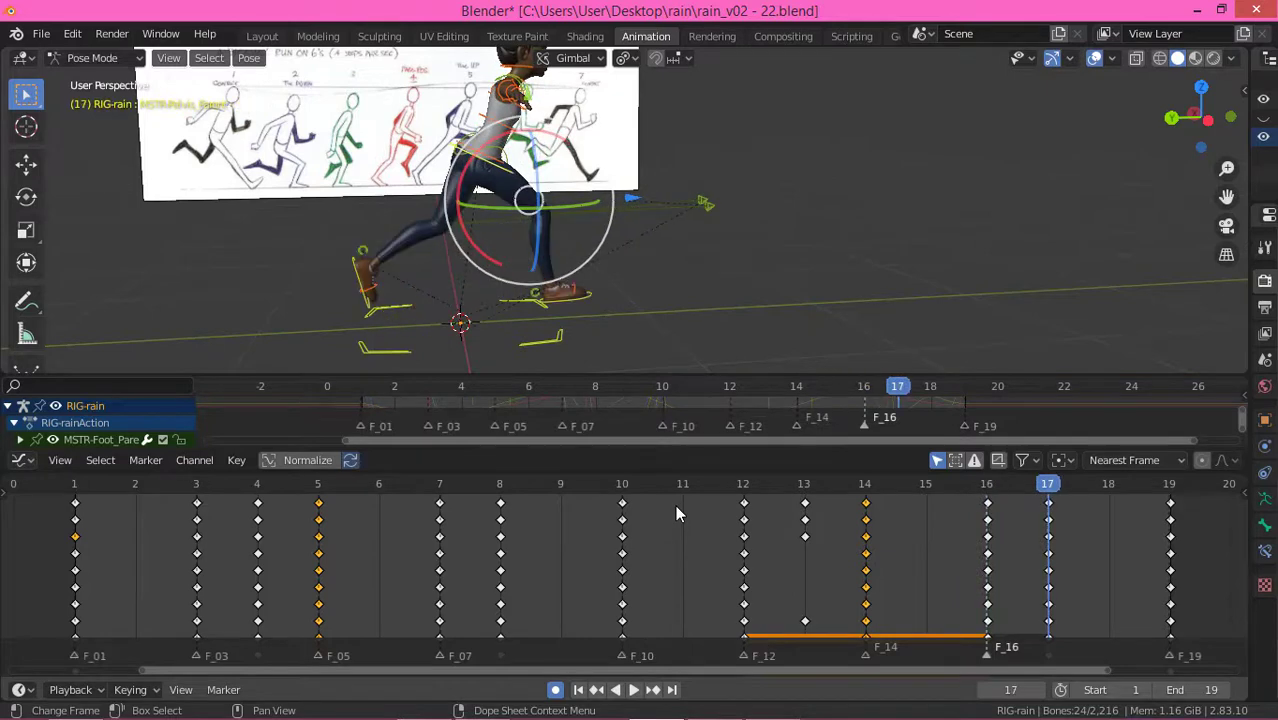
Step: Play the run cycle and examine its motion from the opposite side angle
{"action": "key", "text": "space"}
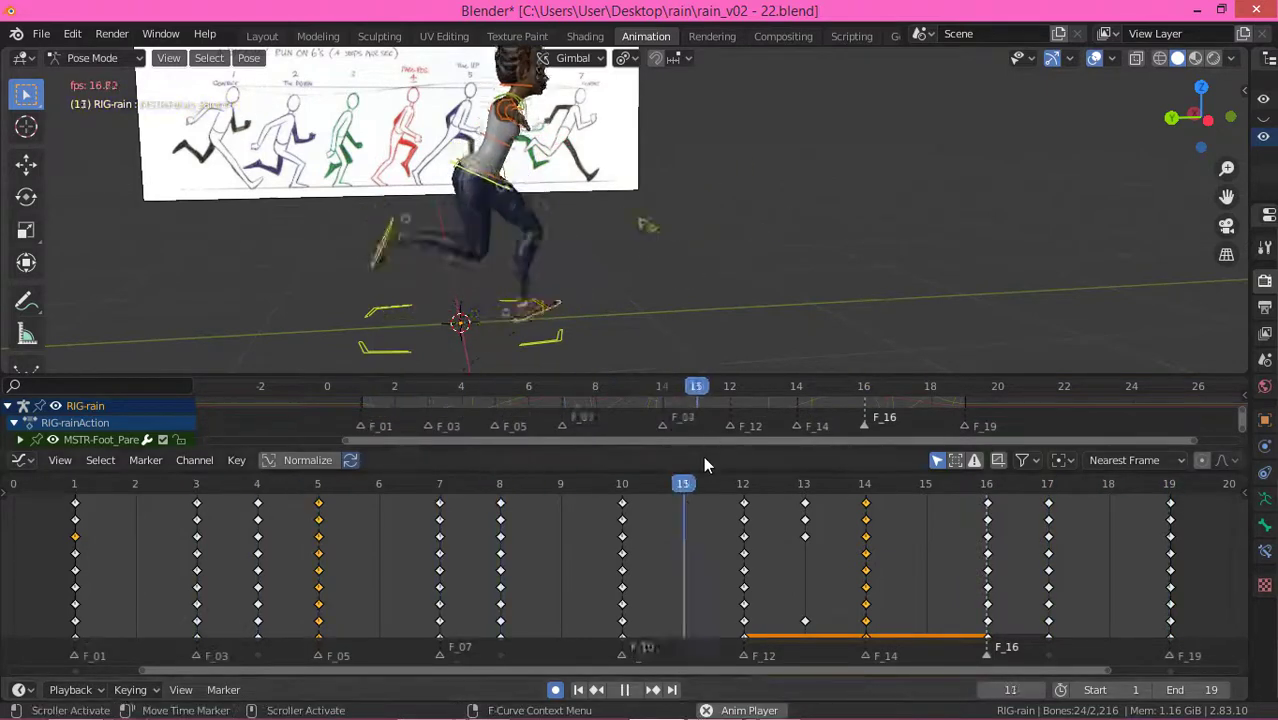
{"action": "middle_click_drag", "start_coordinate": [803, 307], "coordinate": [730, 308]}
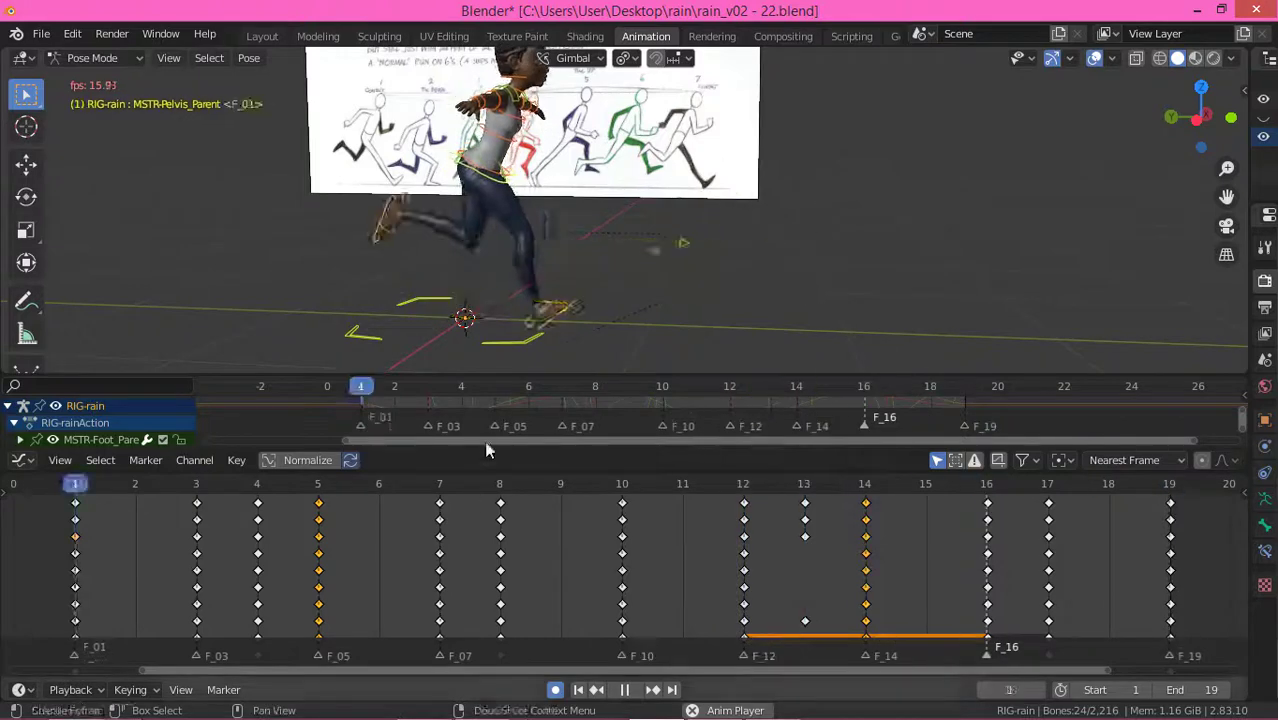
{"action": "key", "text": "space"}
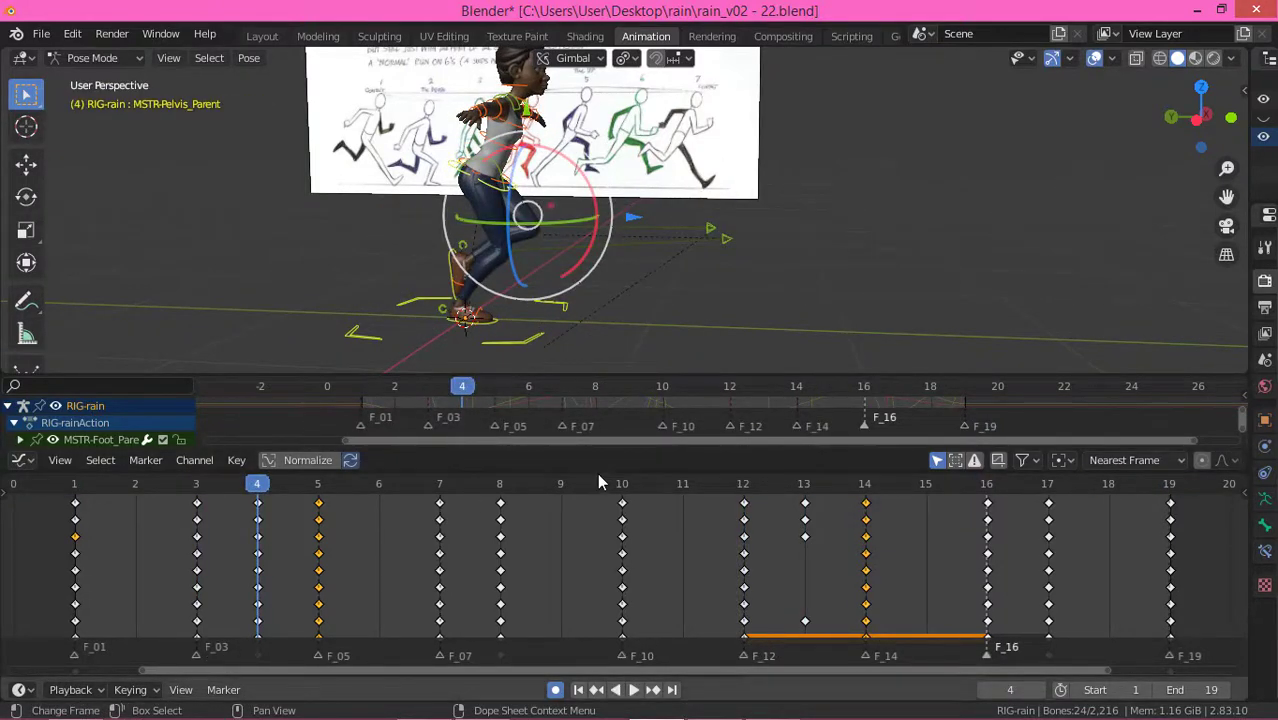
Step: Enlarge the graph view and isolate the pelvis parent's Y Location curve
{"action": "left_click_drag", "start_coordinate": [597, 448], "coordinate": [597, 596]}
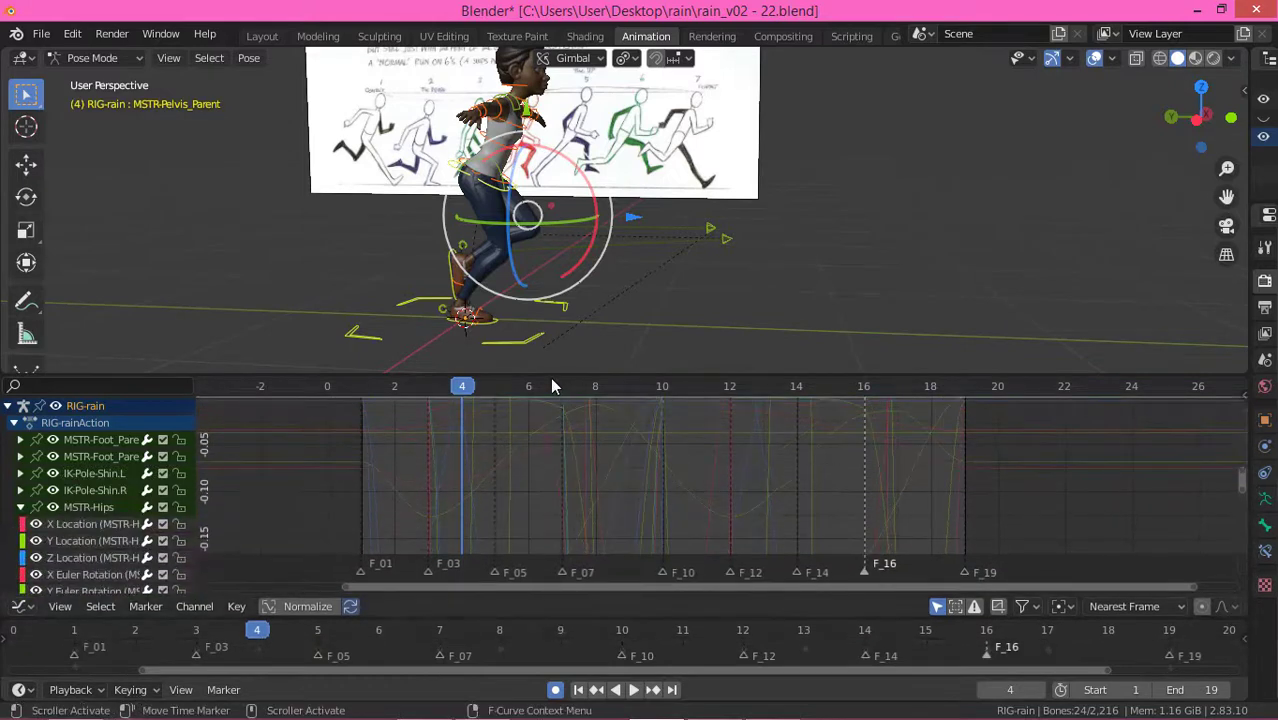
{"action": "left_click", "coordinate": [707, 264]}
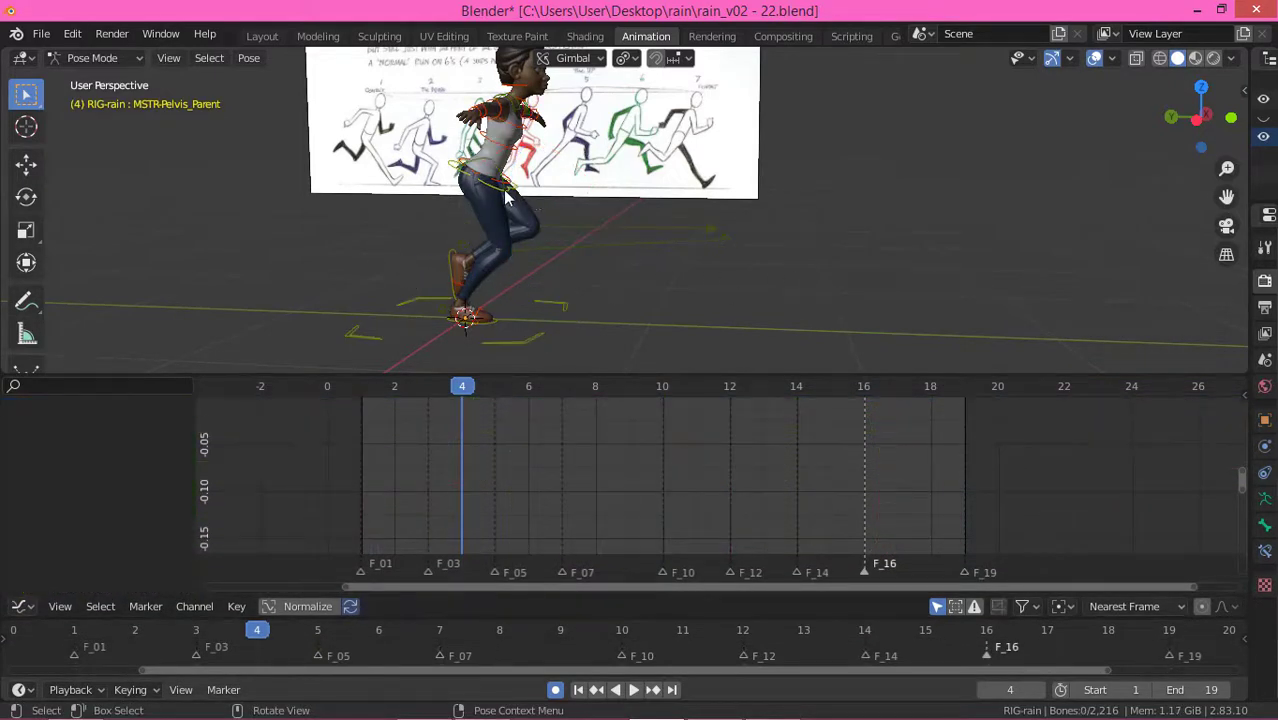
{"action": "key", "text": "ctrl+z"}
{"action": "left_click", "coordinate": [86, 505]}
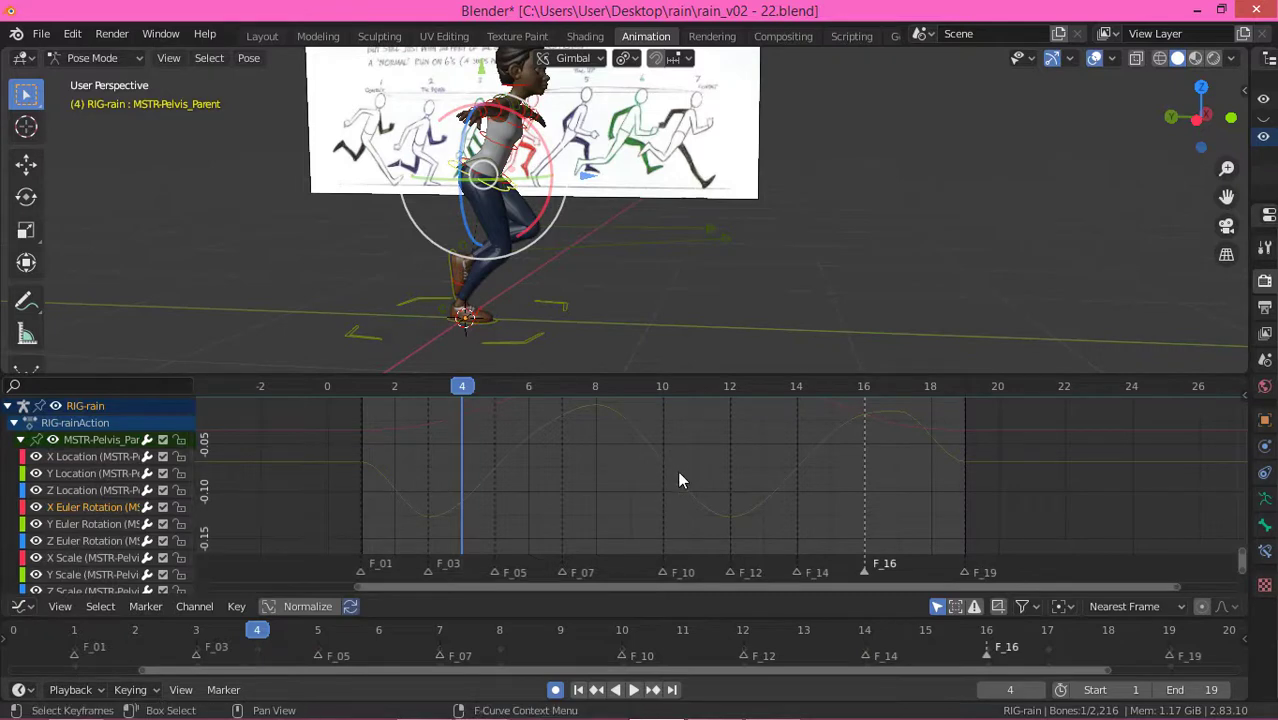
{"action": "left_click", "coordinate": [85, 468]}
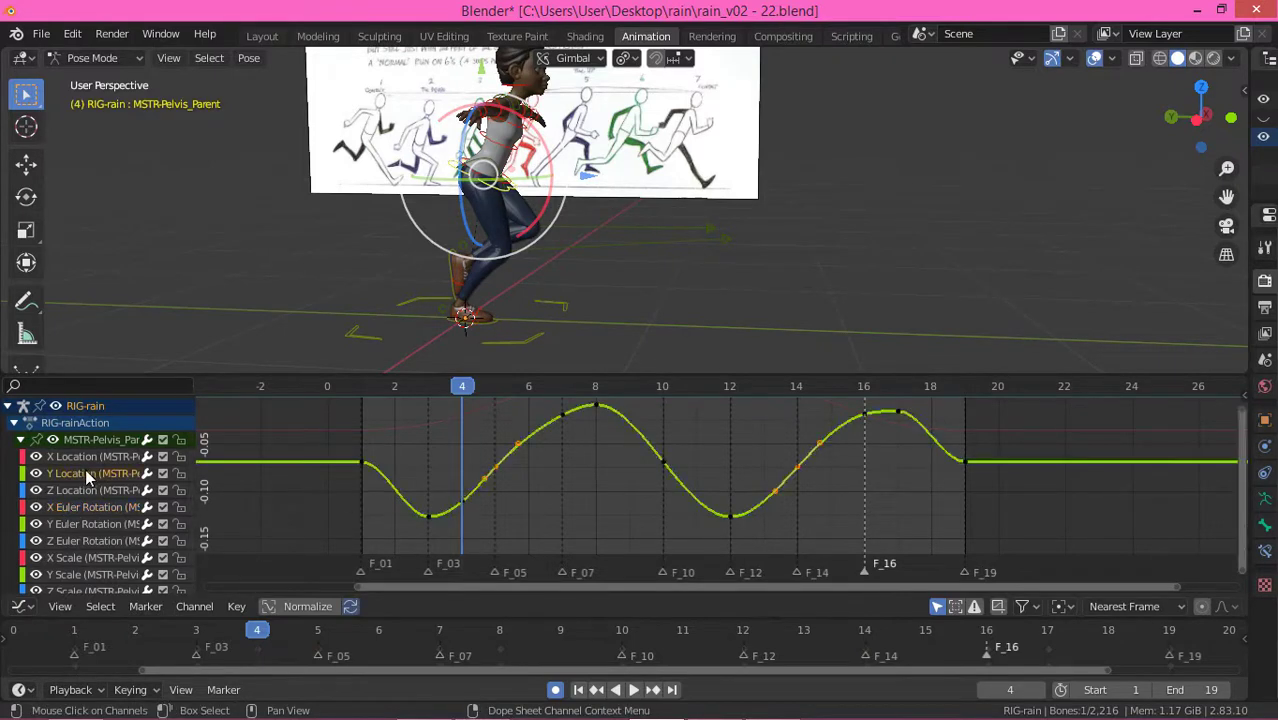
Step: Raise the pelvis parent's Y Location key at frame 17 slightly to match the height of the frame 8 peak
{"action": "left_click", "coordinate": [736, 455]}
{"action": "mouse_move", "coordinate": [753, 436]}
{"action": "middle_mouse_down"}
{"action": "mouse_move", "coordinate": [739, 471]}
{"action": "mouse_move", "coordinate": [739, 437]}
{"action": "middle_mouse_up"}
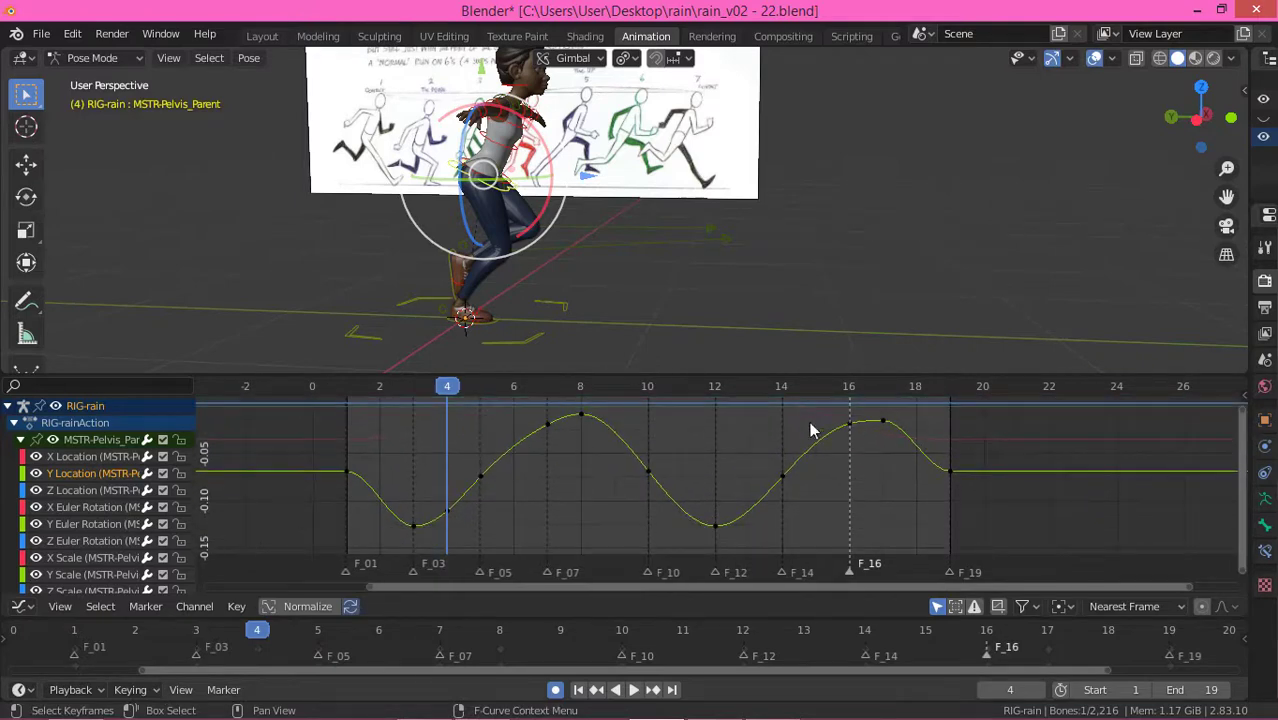
{"action": "left_click", "coordinate": [871, 393]}
{"action": "left_click_drag", "start_coordinate": [870, 410], "coordinate": [896, 438]}
{"action": "key", "text": "g"}
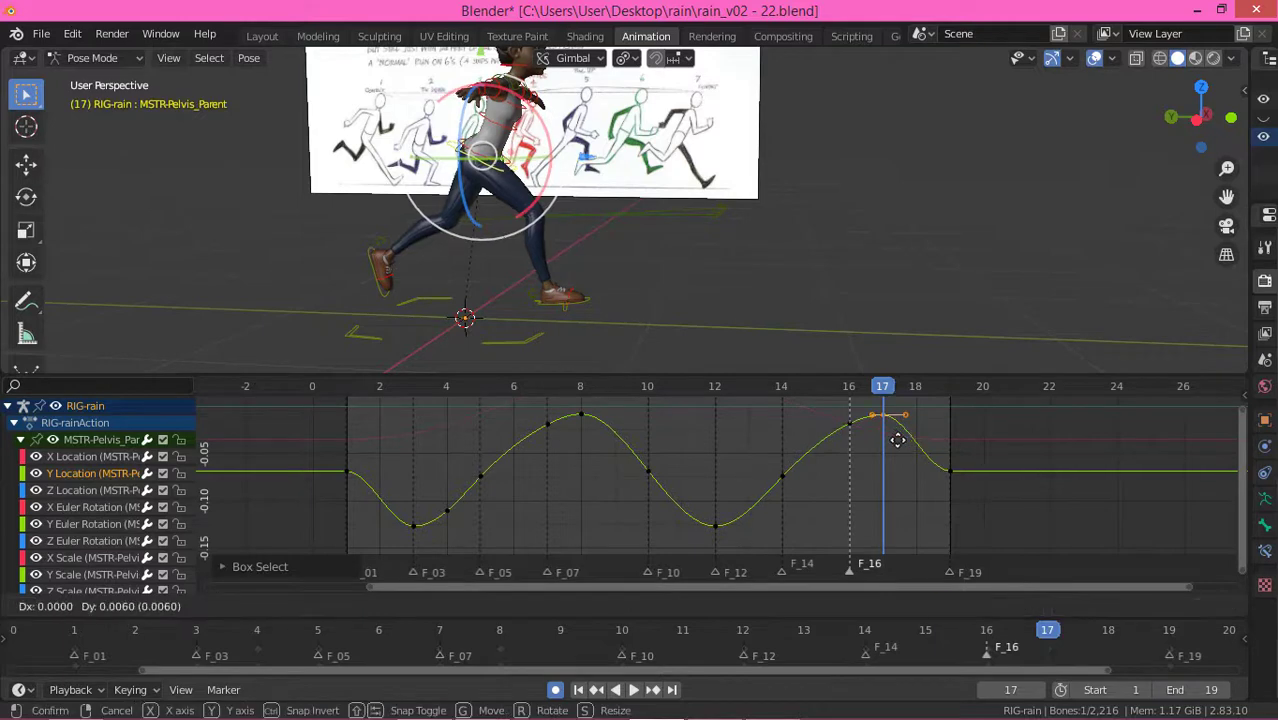
{"action": "left_click", "coordinate": [893, 434]}
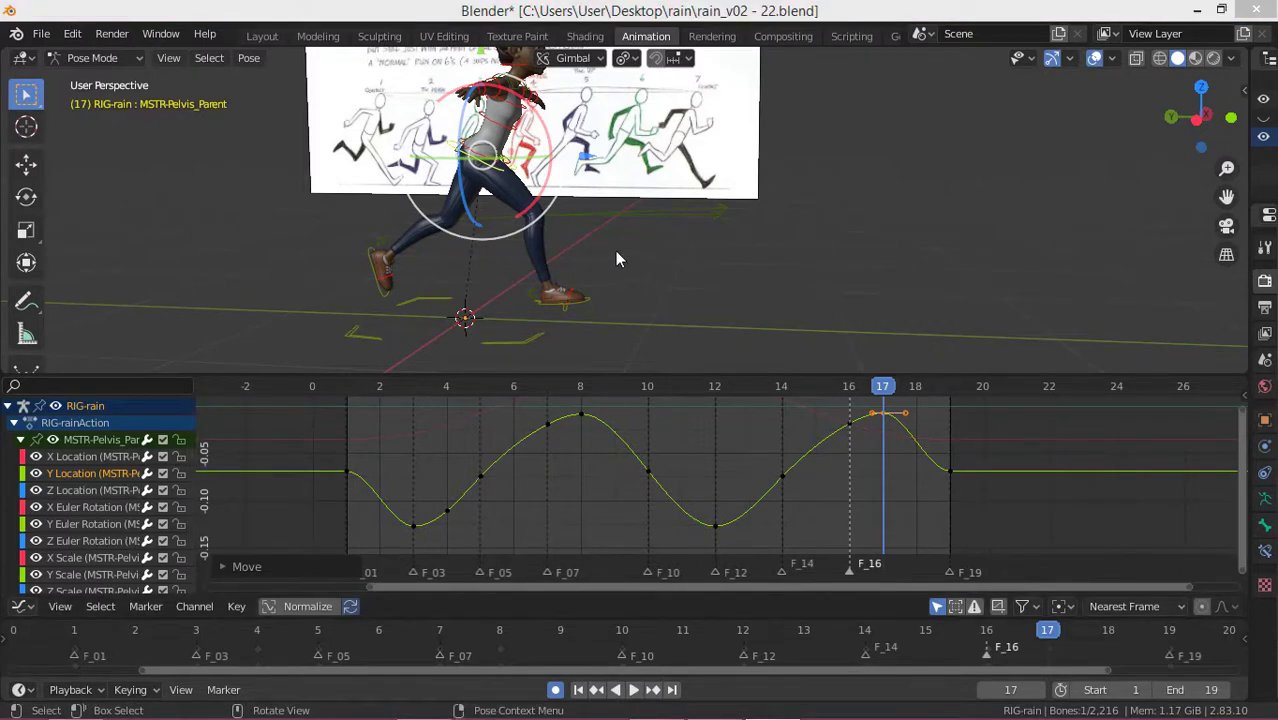
Step: Examine the pelvis parent's Z Location and X, Y and Z Euler Rotation curves one by one
{"action": "left_click", "coordinate": [88, 490]}
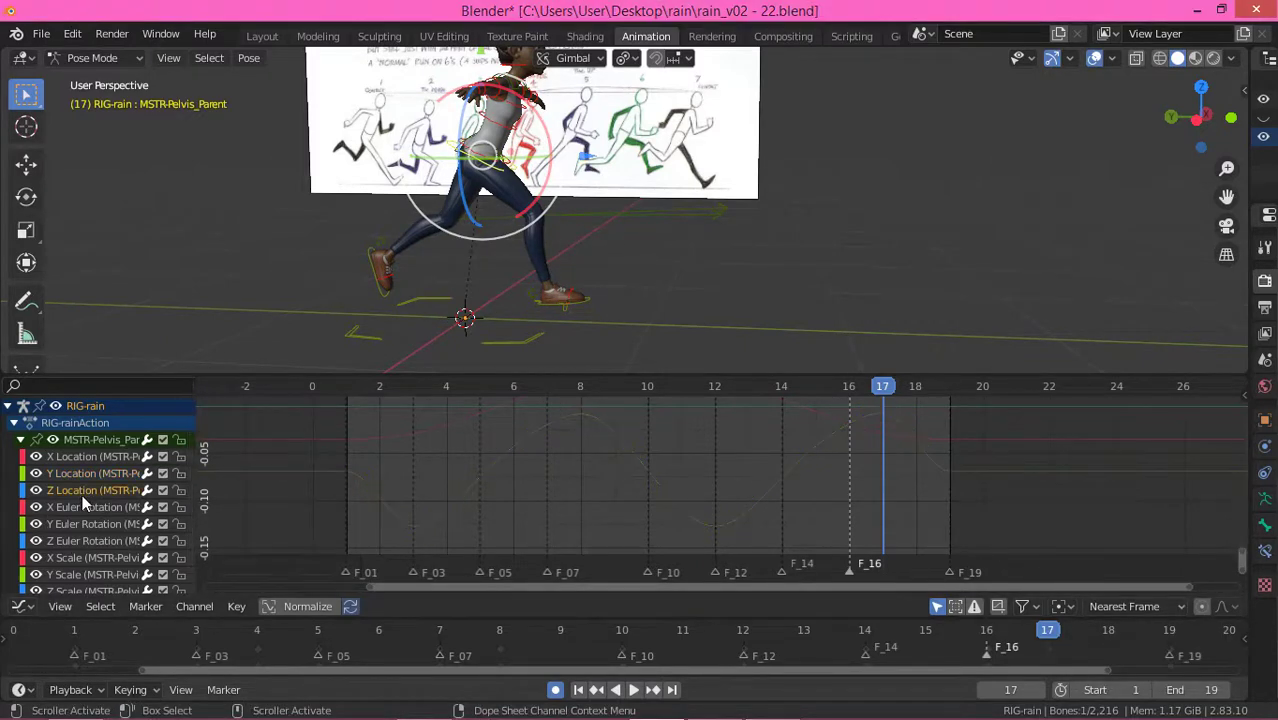
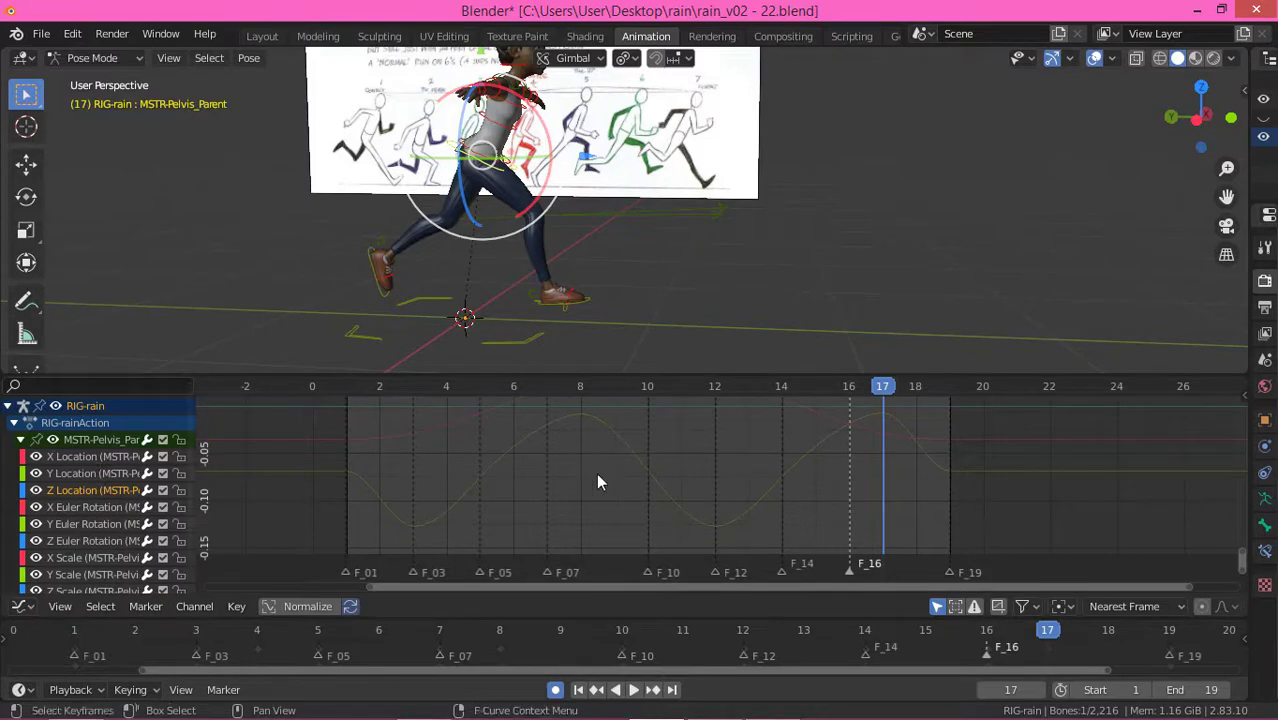
{"action": "key", "text": "KP_Decimal"}
{"action": "scroll", "coordinate": [605, 488], "scroll_direction": "down", "scroll_amount": 5}
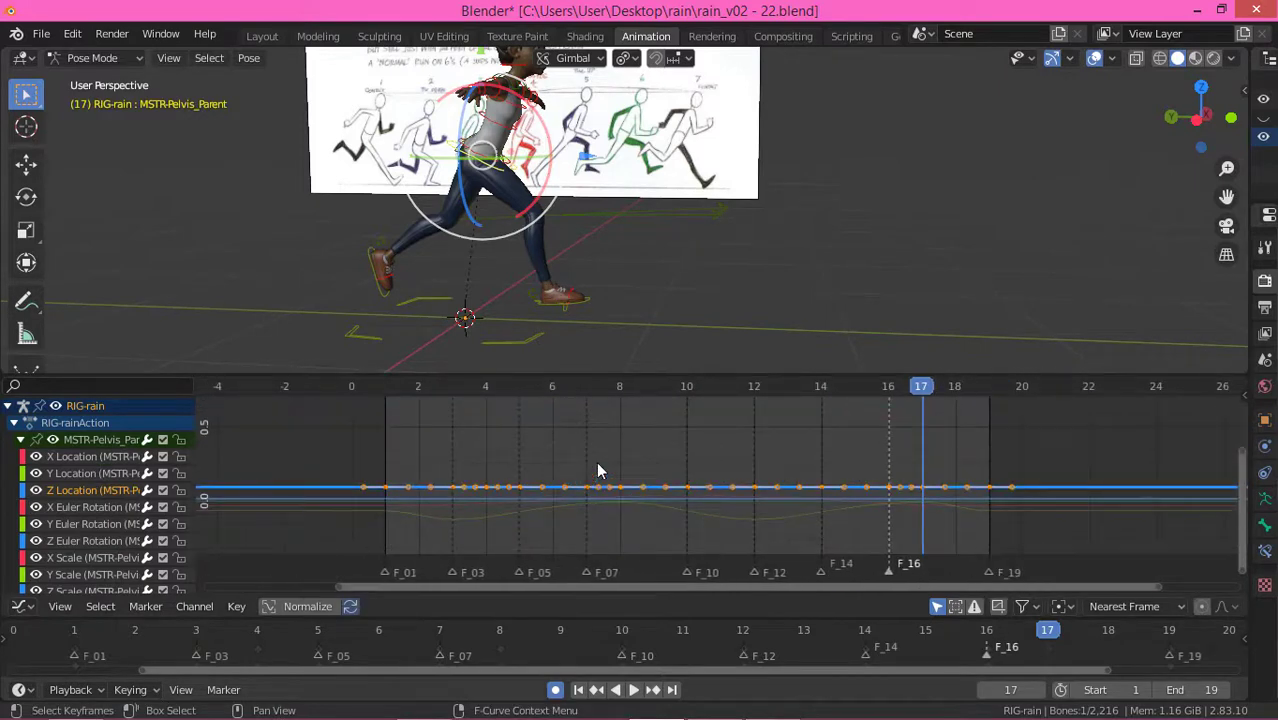
{"action": "scroll", "coordinate": [596, 466], "scroll_direction": "up", "scroll_amount": 3}
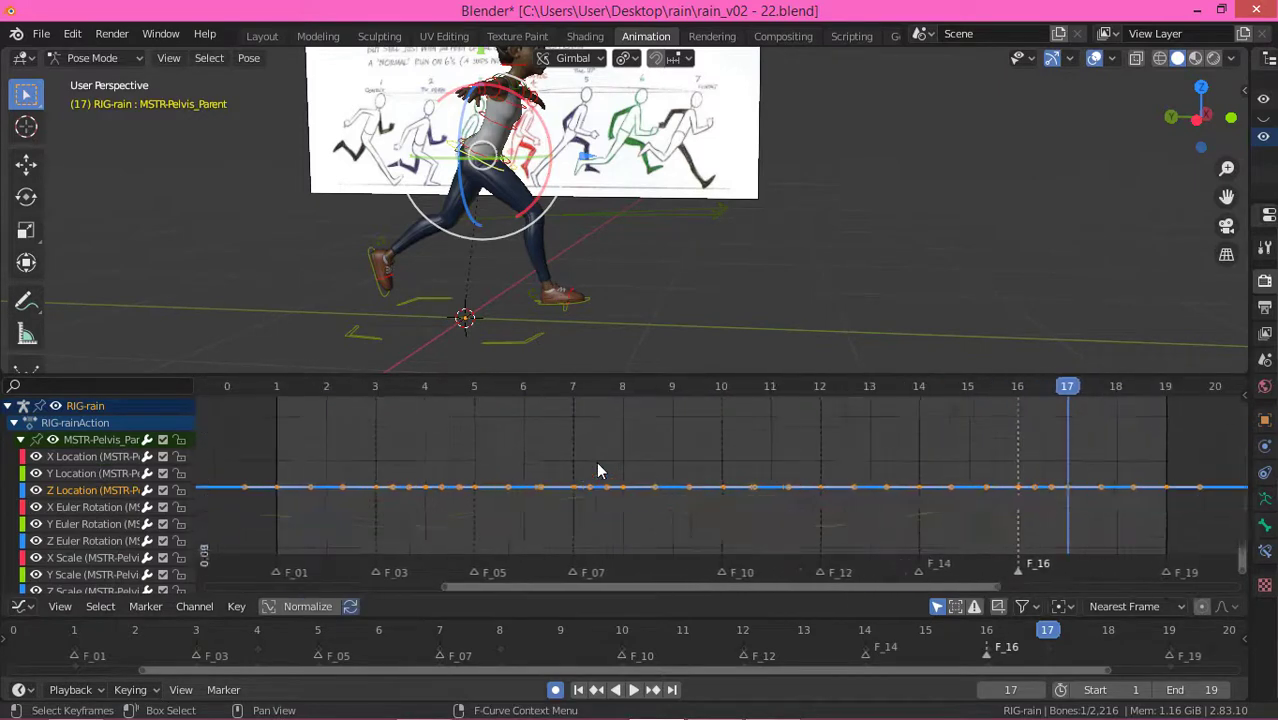
{"action": "left_click", "coordinate": [74, 504]}
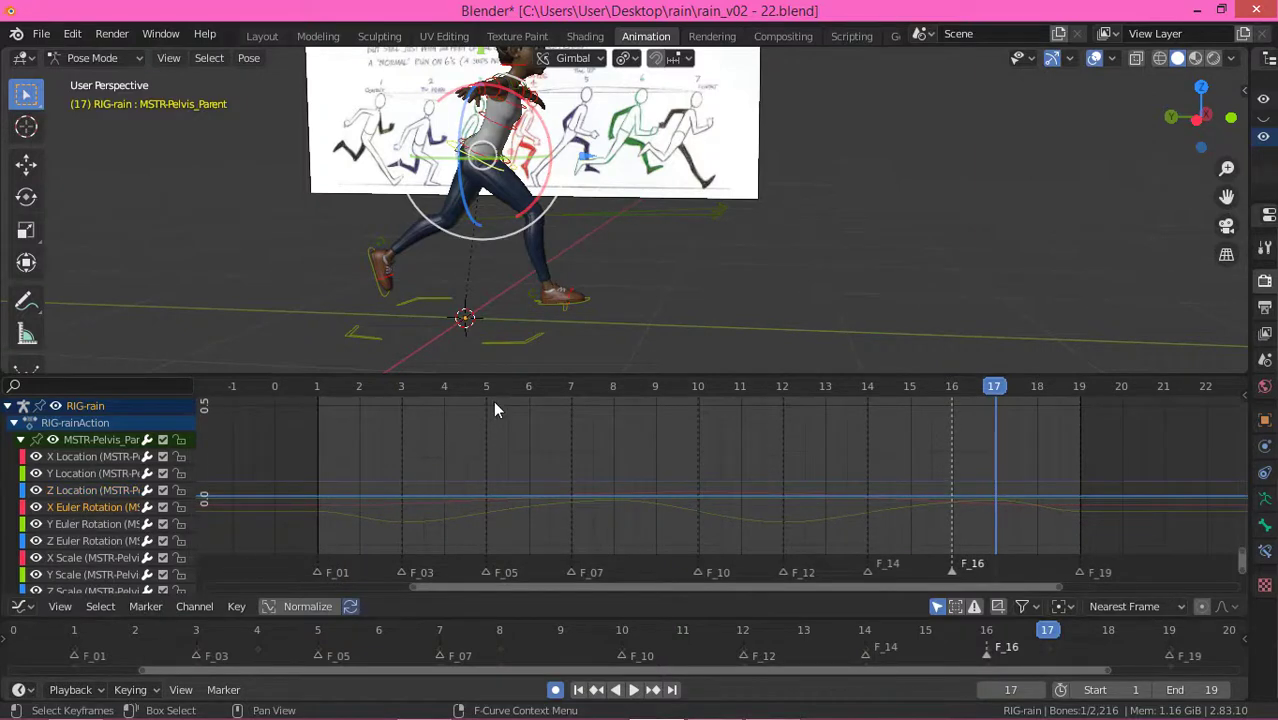
{"action": "left_click", "coordinate": [74, 523]}
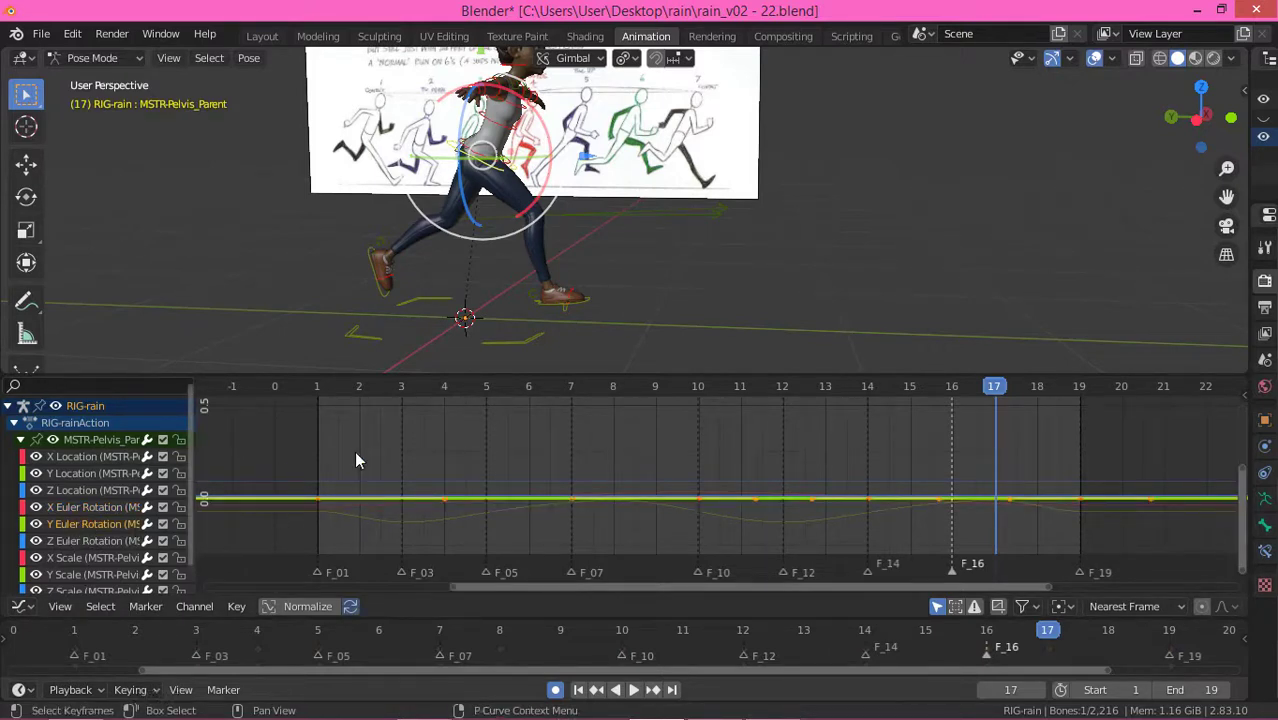
{"action": "middle_click_drag", "start_coordinate": [704, 155], "coordinate": [570, 170]}
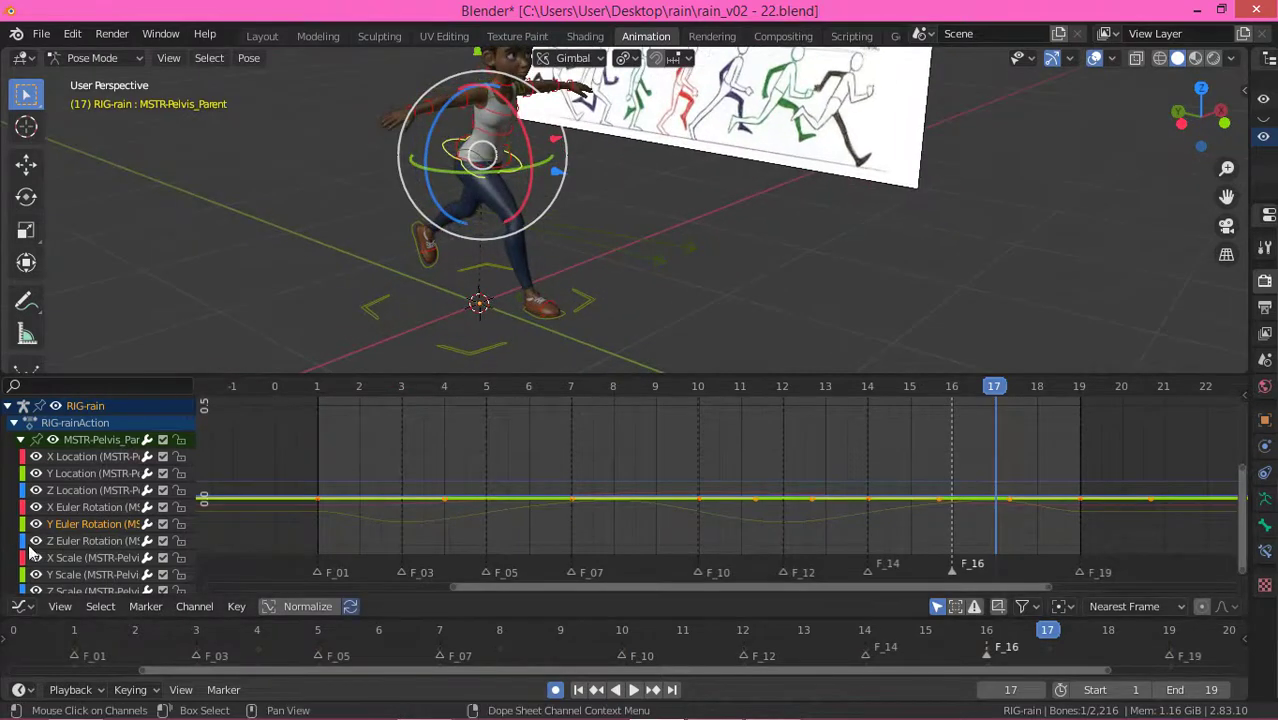
{"action": "left_click", "coordinate": [100, 541]}
{"action": "scroll", "coordinate": [100, 541], "scroll_direction": "down", "scroll_amount": 1}
{"action": "middle_click_drag", "start_coordinate": [770, 177], "coordinate": [432, 150]}
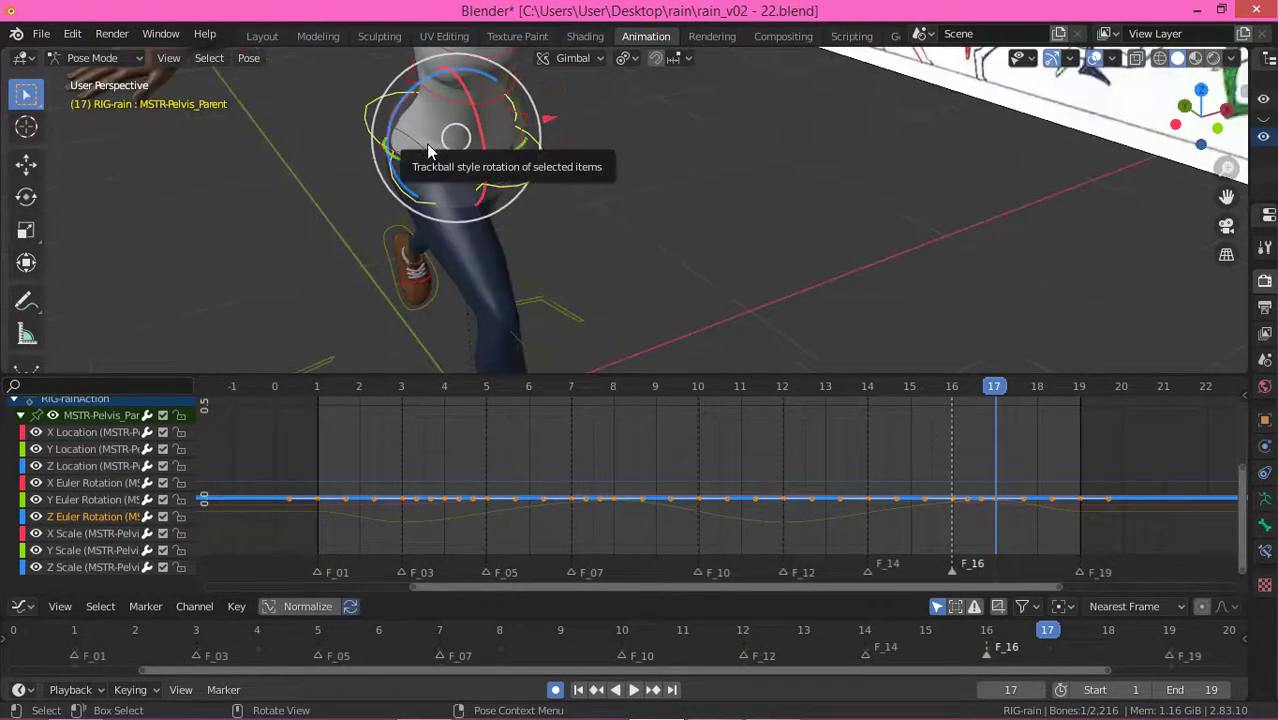
Step: Select the hips control and inspect its X Location curve alongside the pose at frame 17
{"action": "left_click", "coordinate": [430, 152]}
{"action": "left_click", "coordinate": [88, 431]}
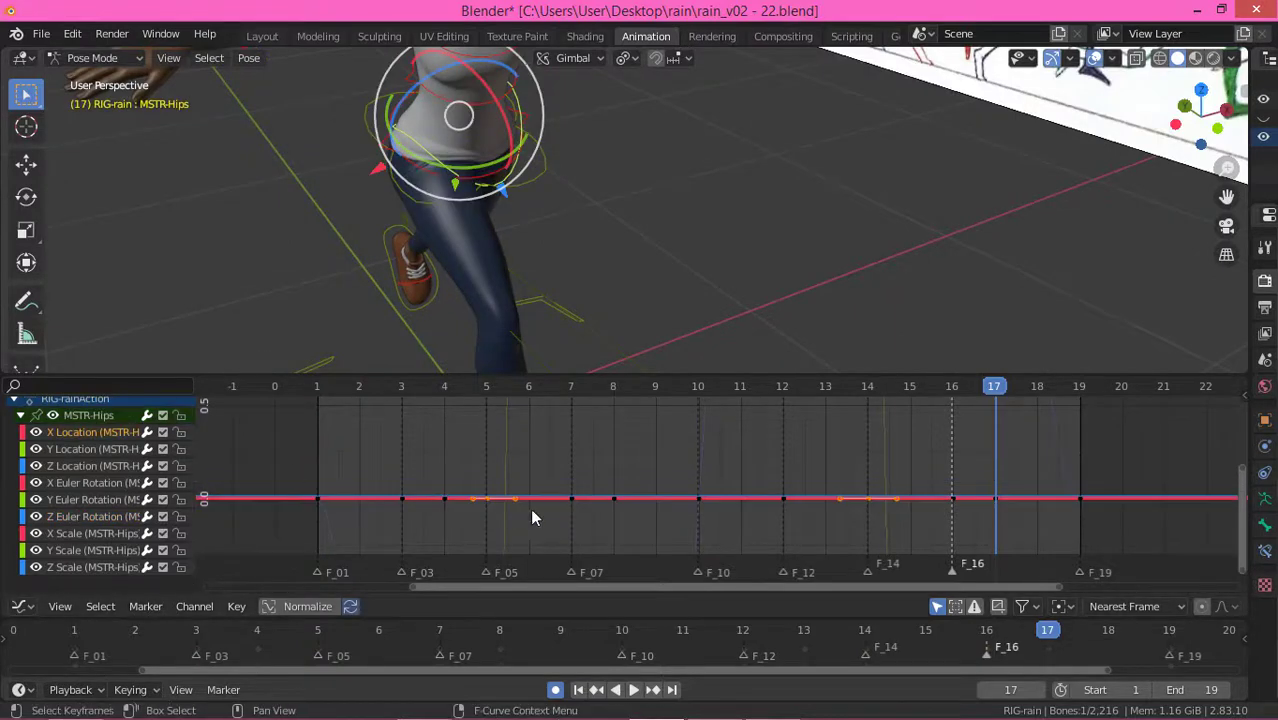
{"action": "left_click", "coordinate": [558, 497]}
{"action": "scroll", "coordinate": [558, 497], "scroll_direction": "down", "scroll_amount": 2}
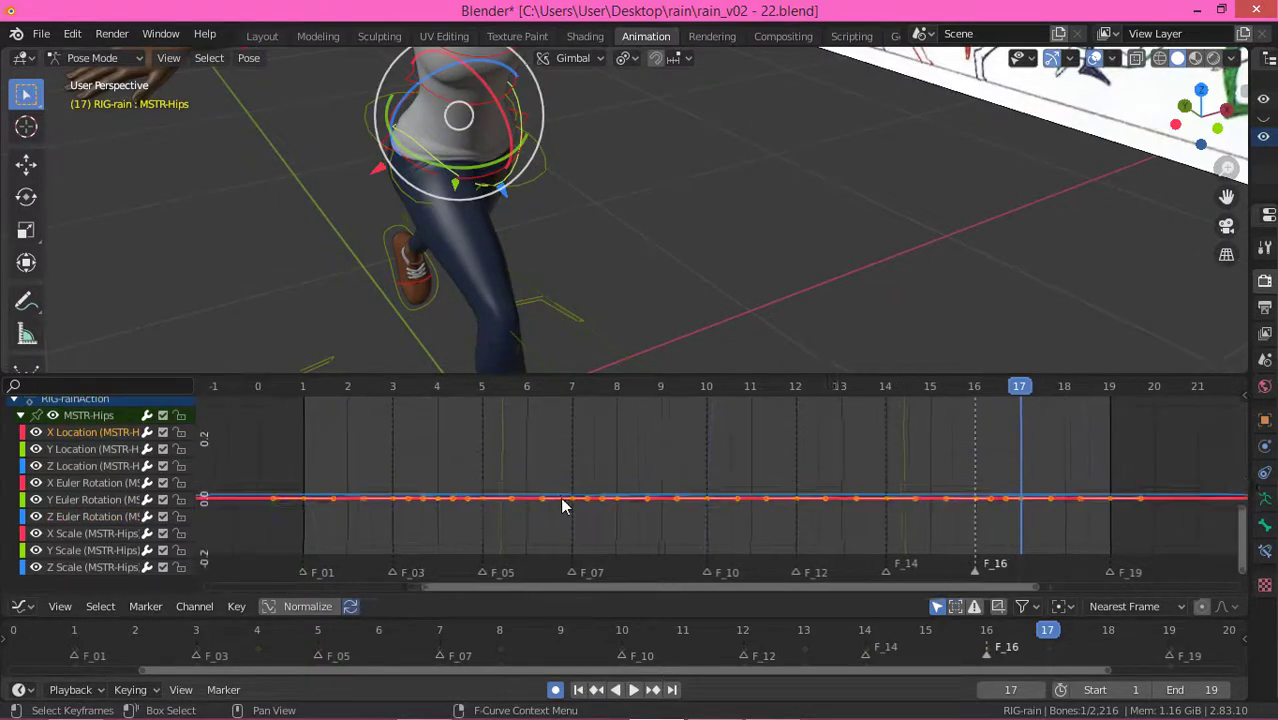
{"action": "middle_click_drag", "start_coordinate": [784, 119], "coordinate": [790, 234]}
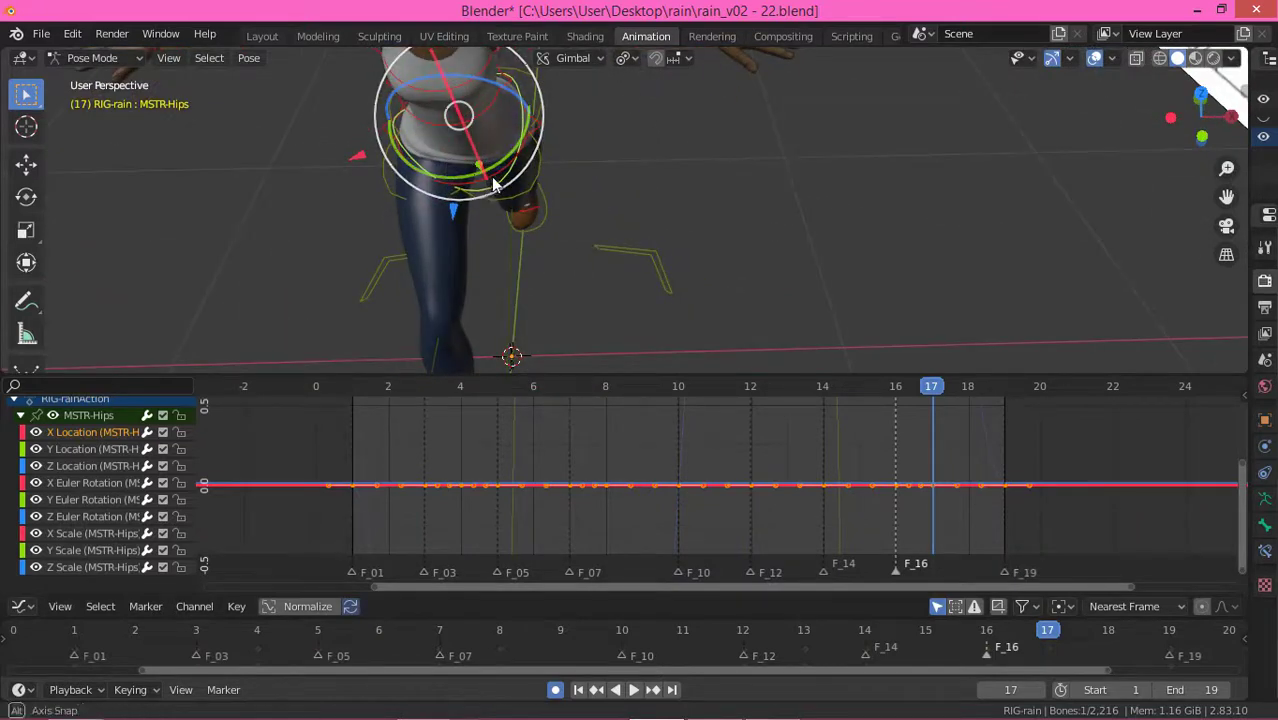
{"action": "middle_click_drag", "start_coordinate": [500, 185], "coordinate": [488, 160]}
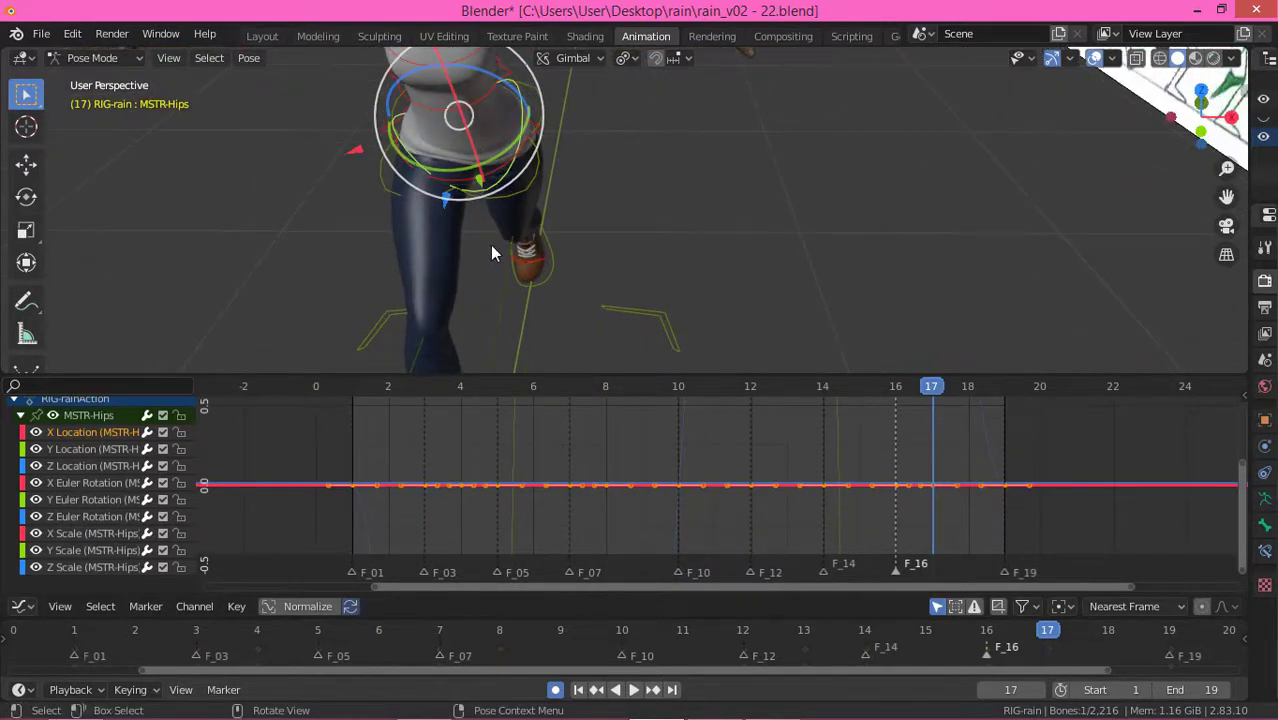
Step: Examine the hips control's Z and Y Euler Rotation curves for balance between the two steps
{"action": "left_click", "coordinate": [78, 516]}
{"action": "key", "text": "Home"}
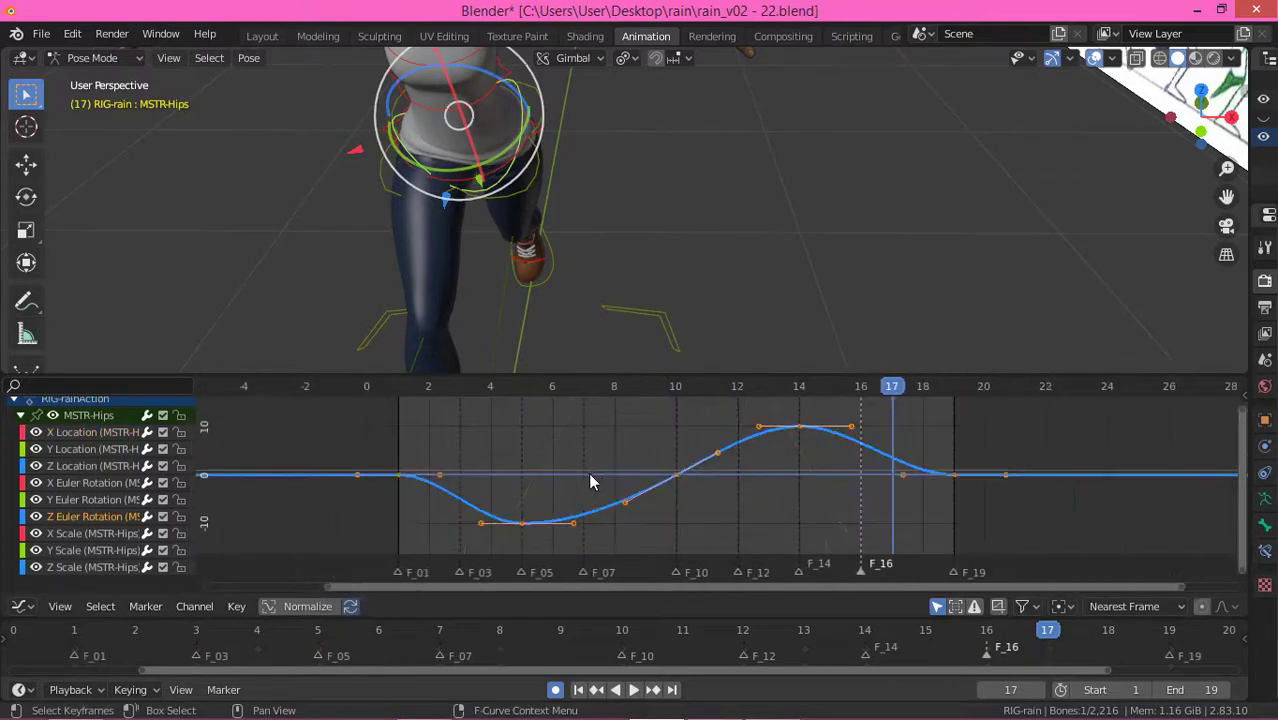
{"action": "left_click", "coordinate": [571, 447]}
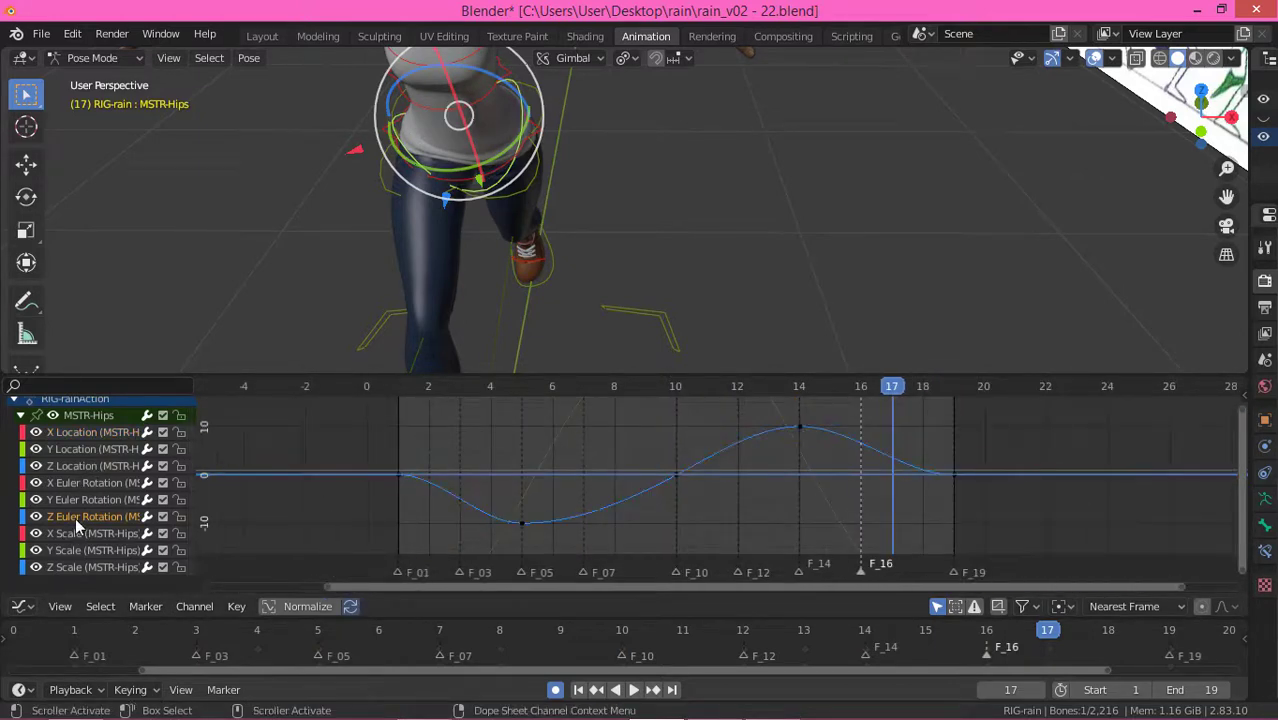
{"action": "left_click", "coordinate": [89, 500]}
{"action": "key", "text": "Home"}
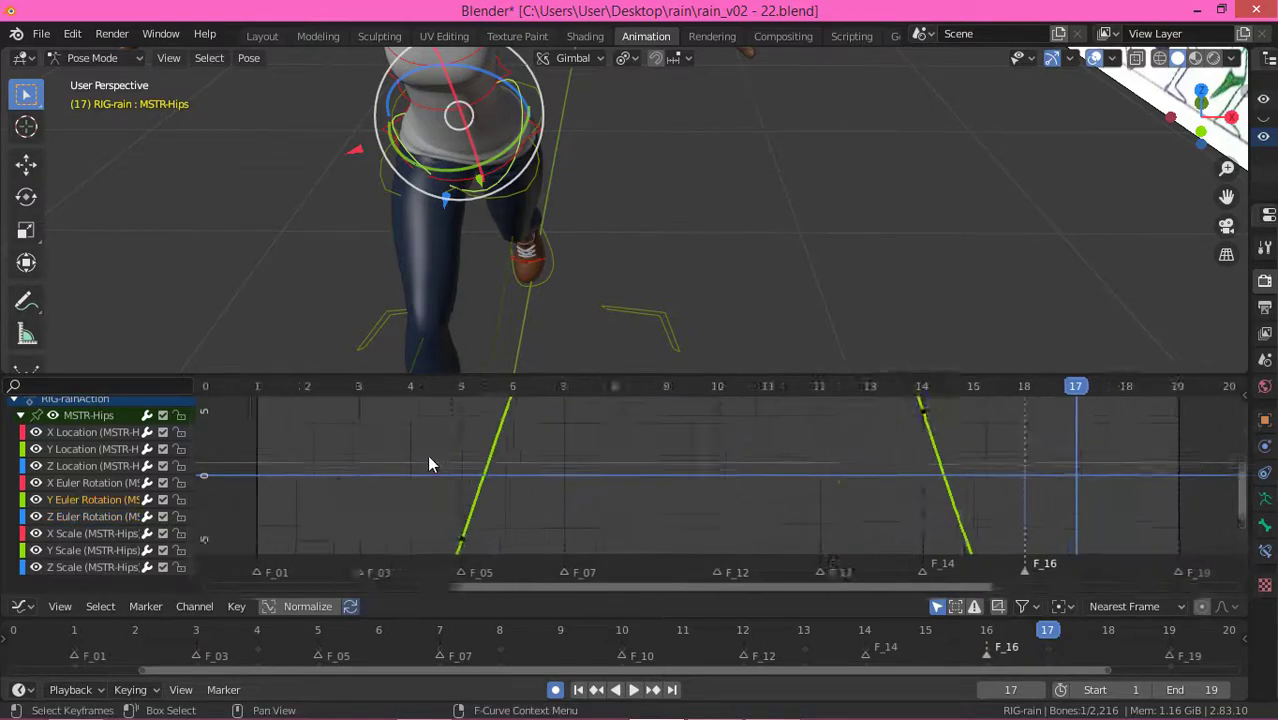
{"action": "scroll", "coordinate": [494, 447], "scroll_direction": "down", "scroll_amount": 2}
{"action": "key", "text": "Home"}
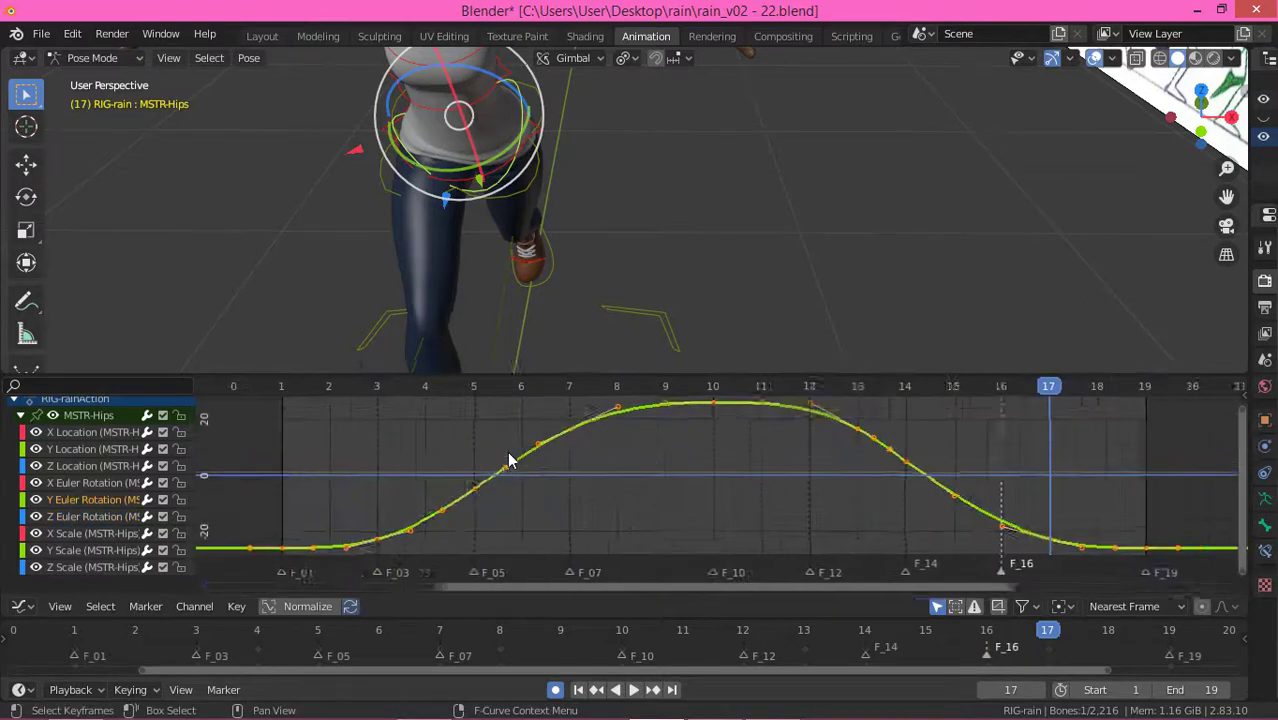
{"action": "scroll", "coordinate": [502, 453], "scroll_direction": "down", "scroll_amount": 4}
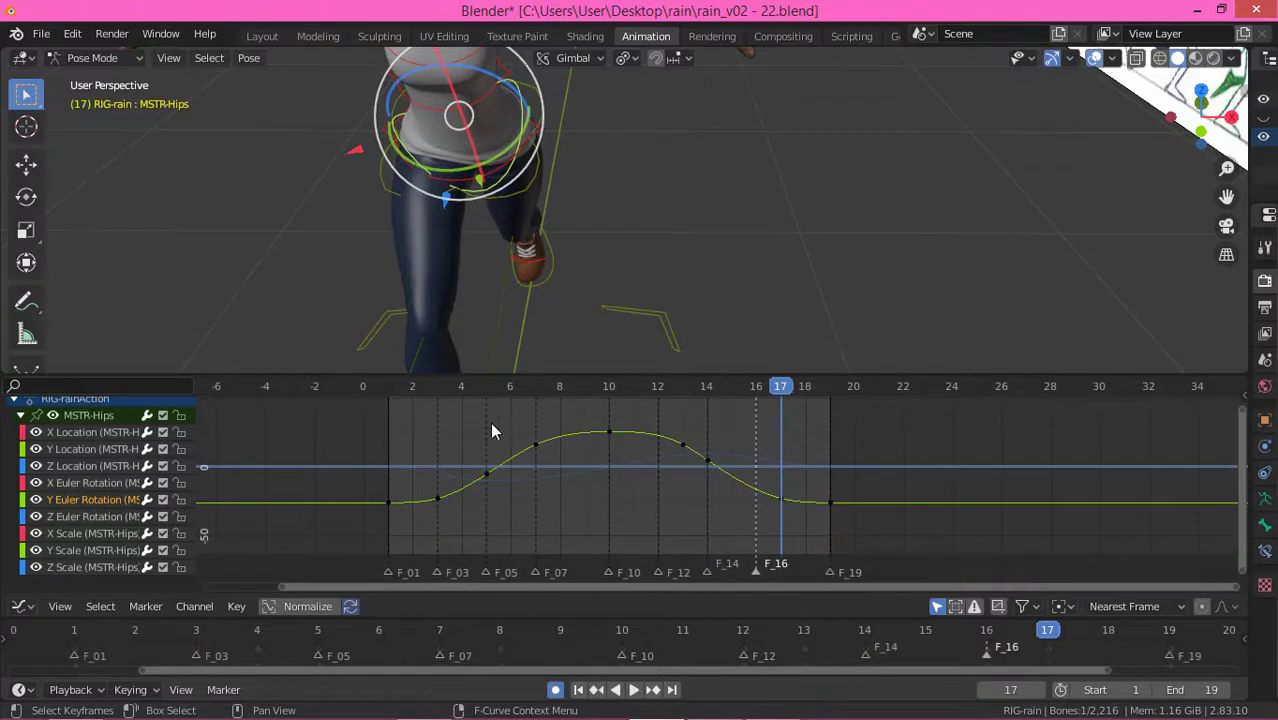
{"action": "middle_click_drag", "start_coordinate": [513, 274], "coordinate": [556, 238]}
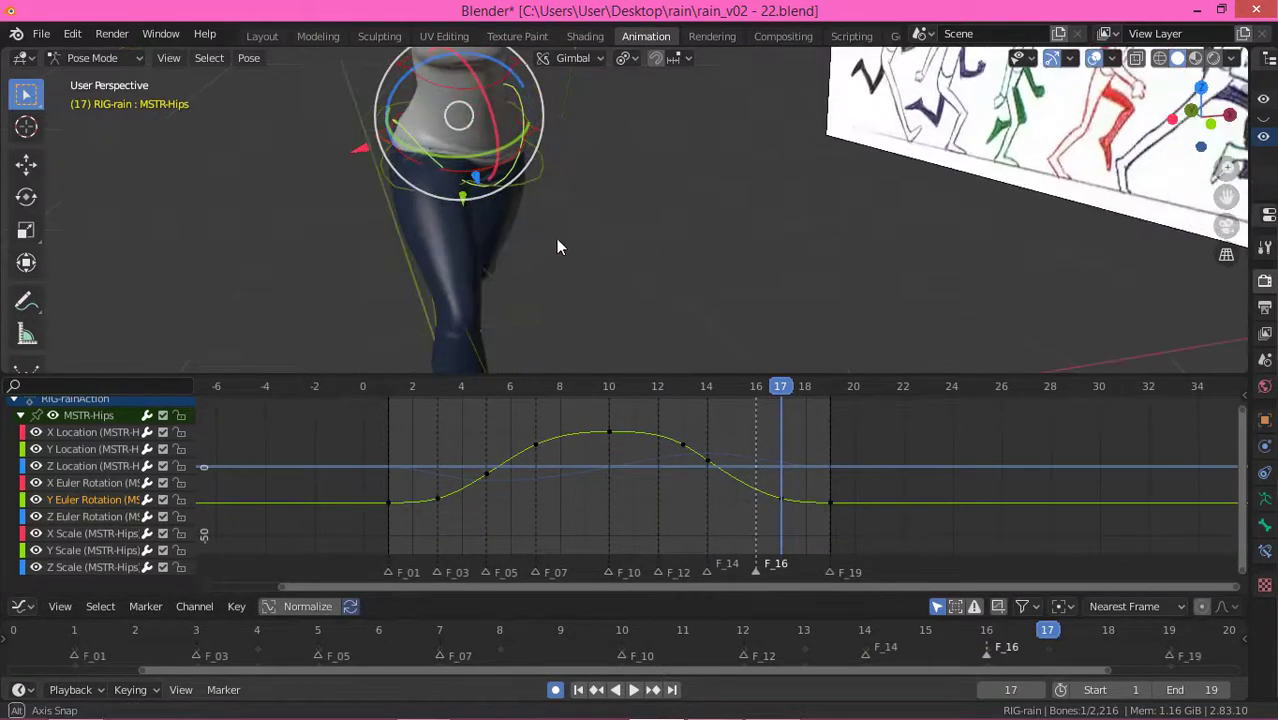
Step: Select all bones and turn off Only Selected Curve Keyframes and Only Selected Keyframes Handles in the graph view
{"action": "key", "text": "a"}
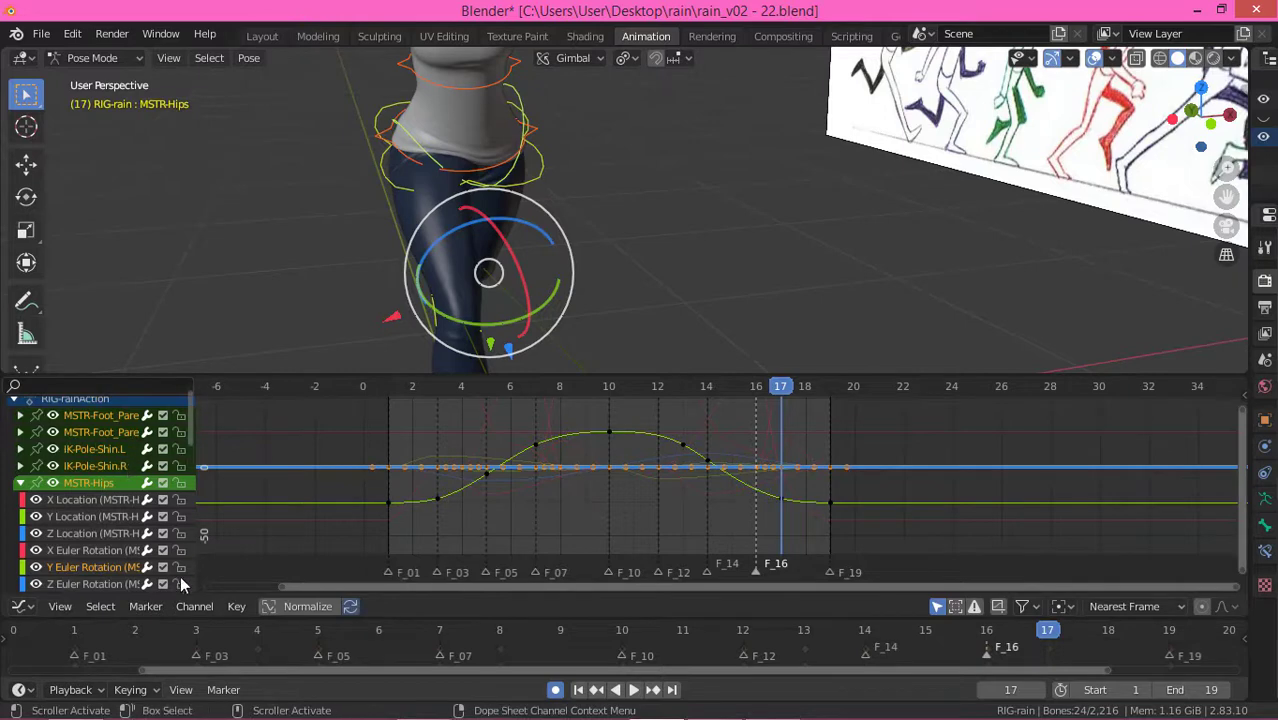
{"action": "left_click", "coordinate": [194, 607]}
{"action": "mouse_move", "coordinate": [62, 607]}
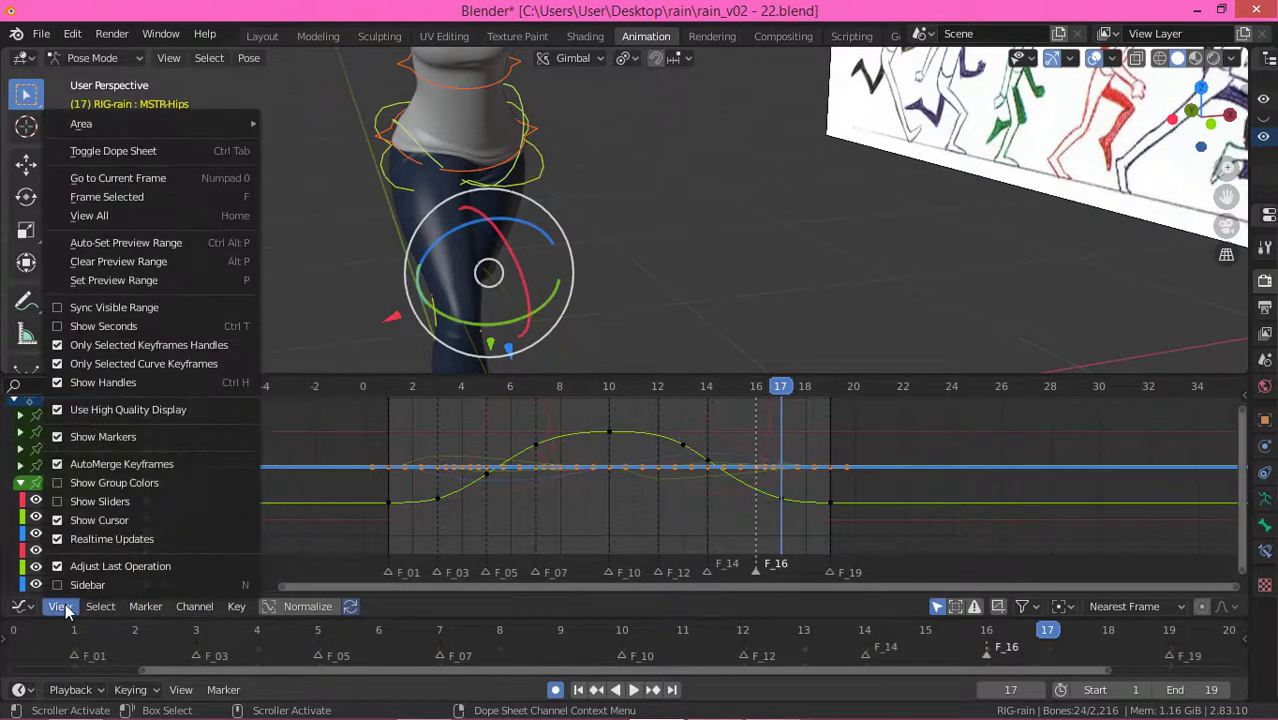
{"action": "left_click", "coordinate": [78, 365]}
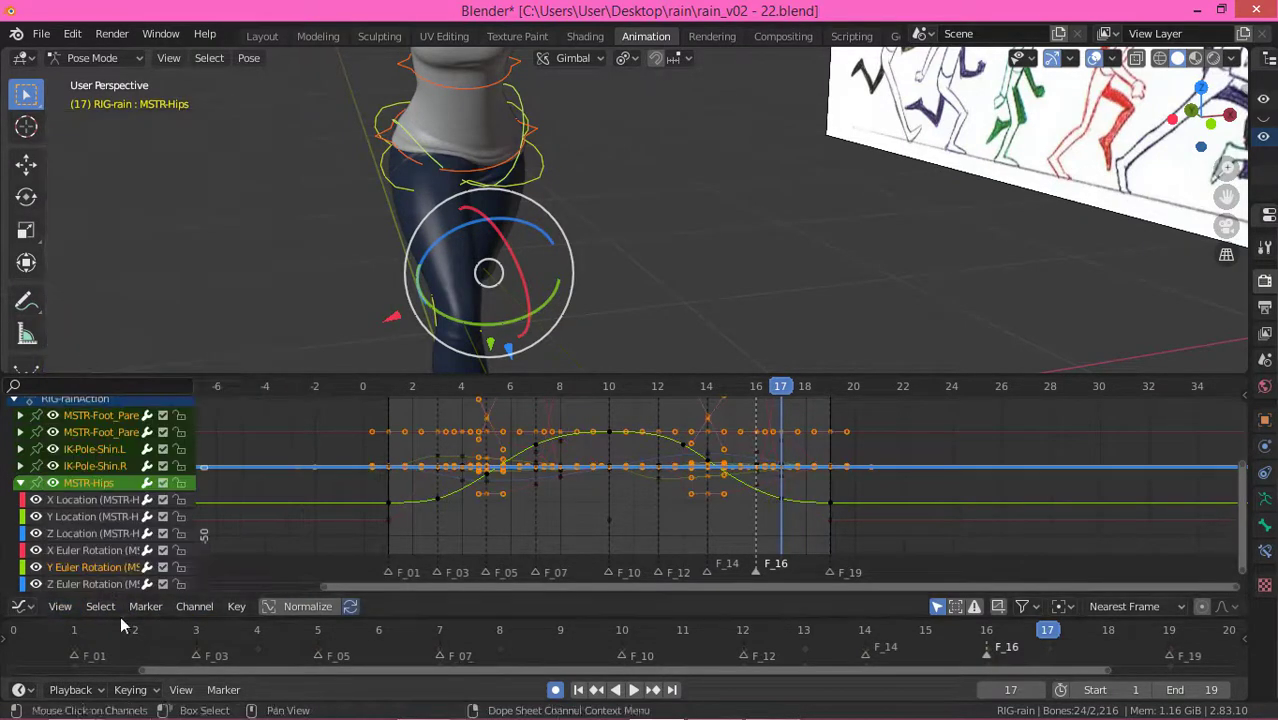
{"action": "left_click", "coordinate": [60, 606]}
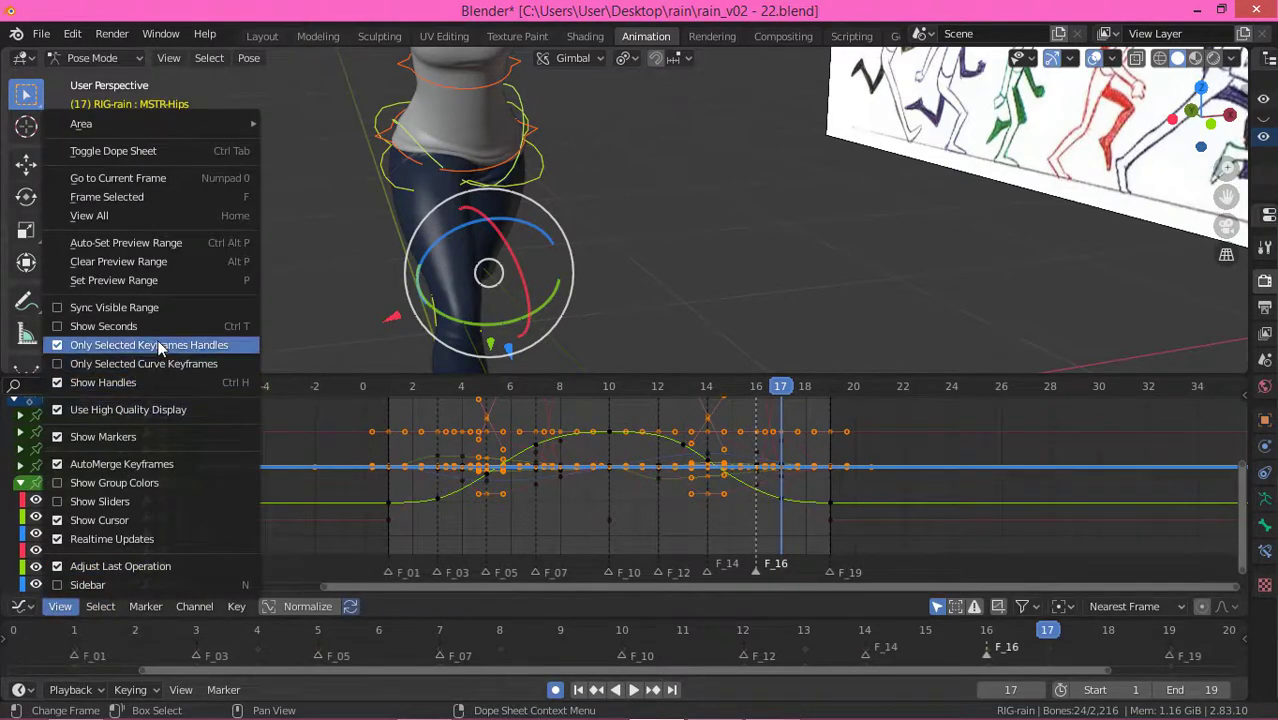
{"action": "left_click", "coordinate": [140, 345]}
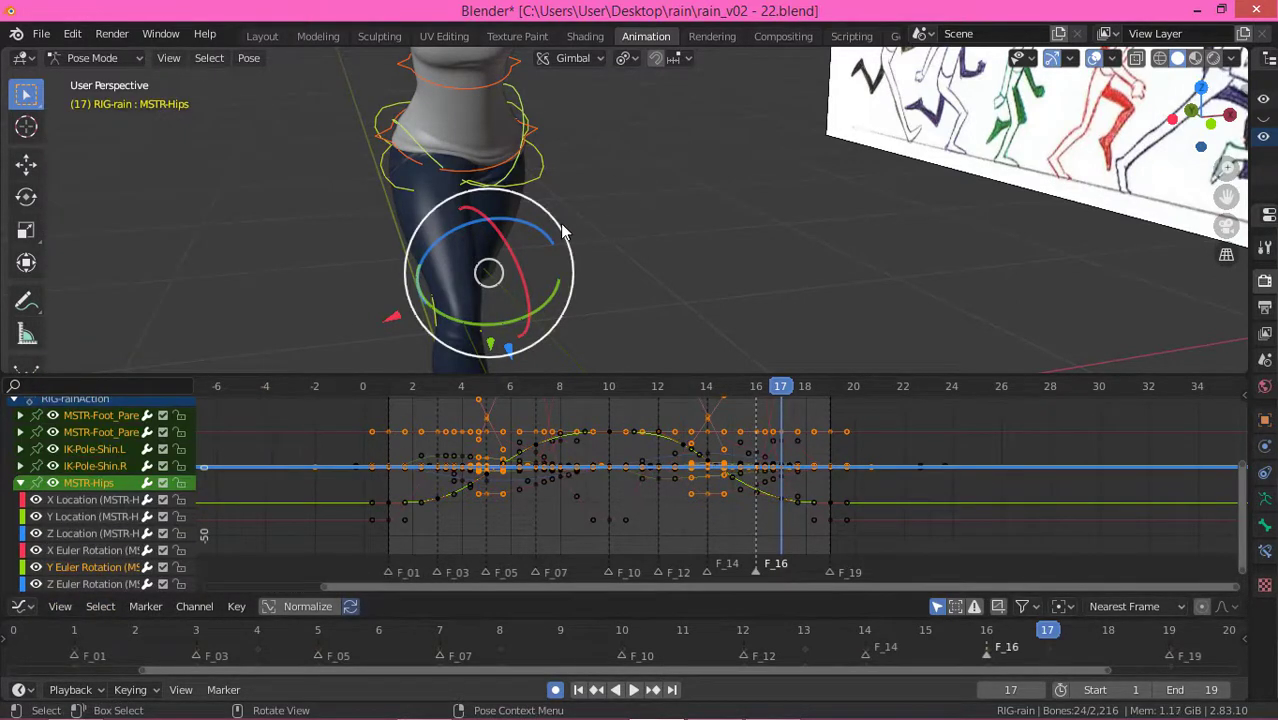
Step: Select every keyframe of all bones and set their extrapolation to Make Cyclic (F-Modifier)
{"action": "key", "text": "a"}
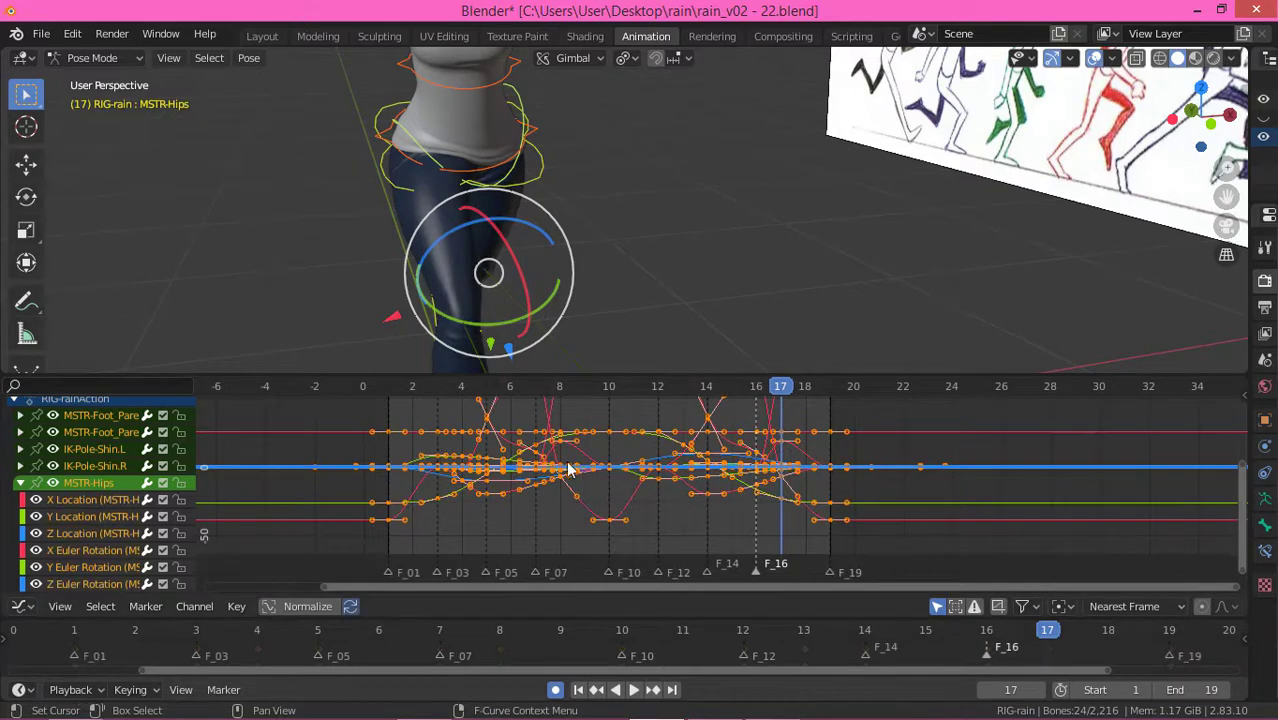
{"action": "scroll", "coordinate": [600, 490], "scroll_direction": "down", "scroll_amount": 8}
{"action": "scroll", "coordinate": [600, 492], "scroll_direction": "down", "scroll_amount": 5}
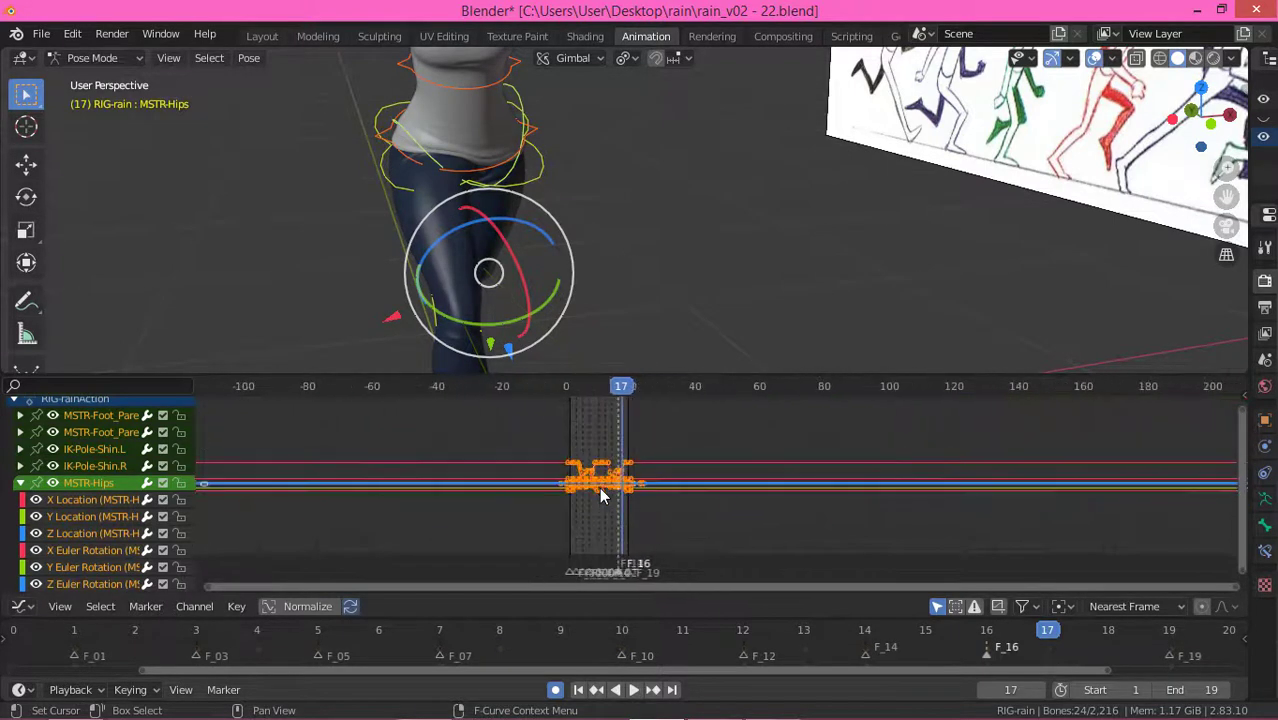
{"action": "key", "text": "Home"}
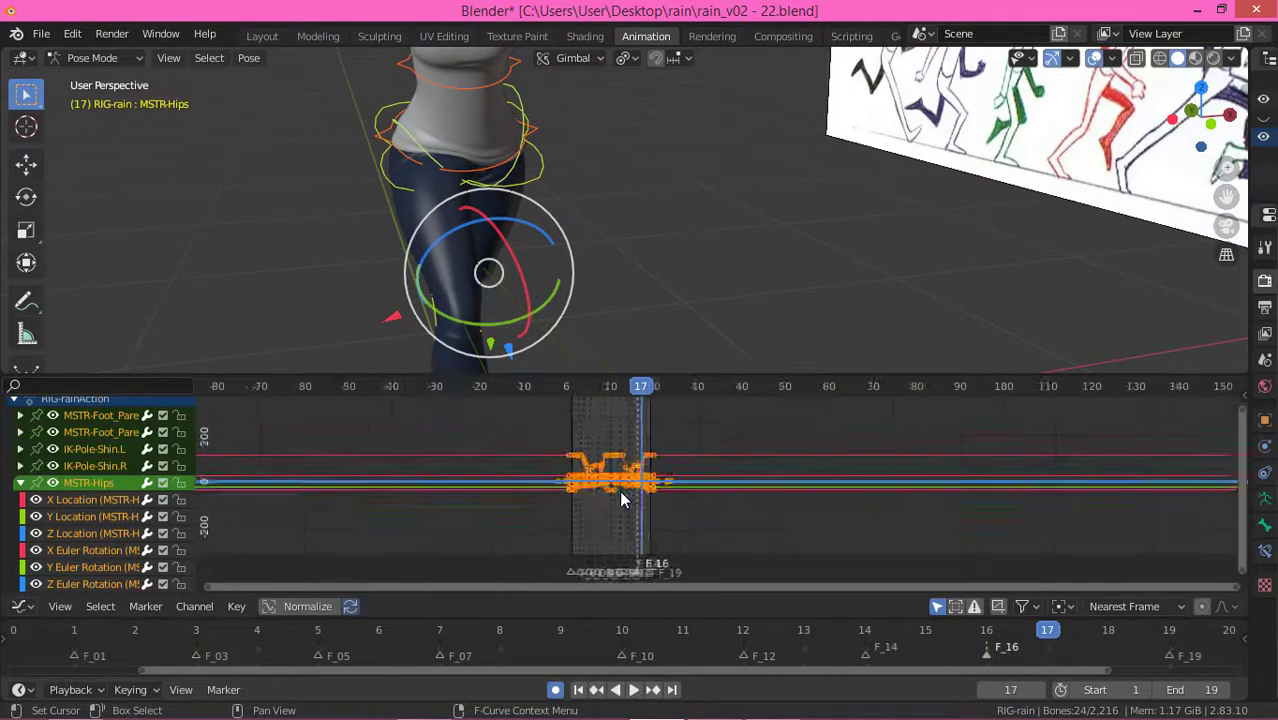
{"action": "middle_click_drag", "start_coordinate": [195, 181], "coordinate": [404, 194]}
{"action": "scroll", "coordinate": [370, 190], "scroll_direction": "down", "scroll_amount": 8}
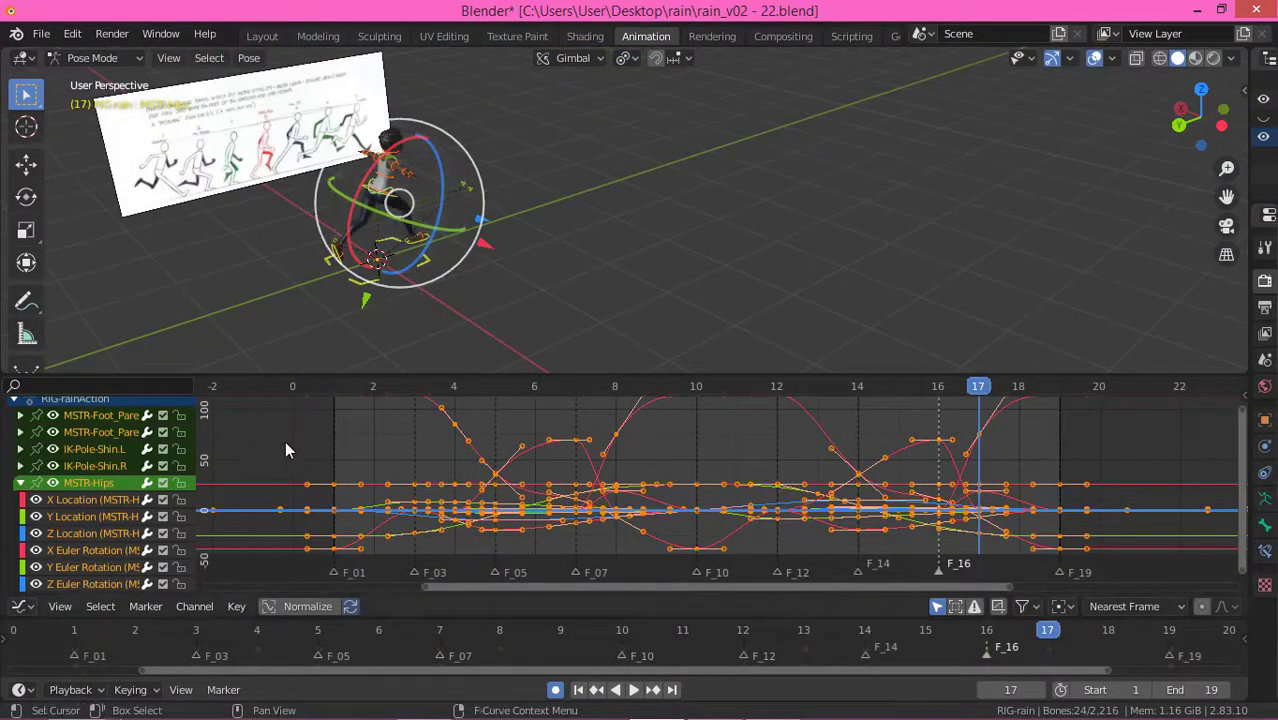
{"action": "key", "text": "a"}
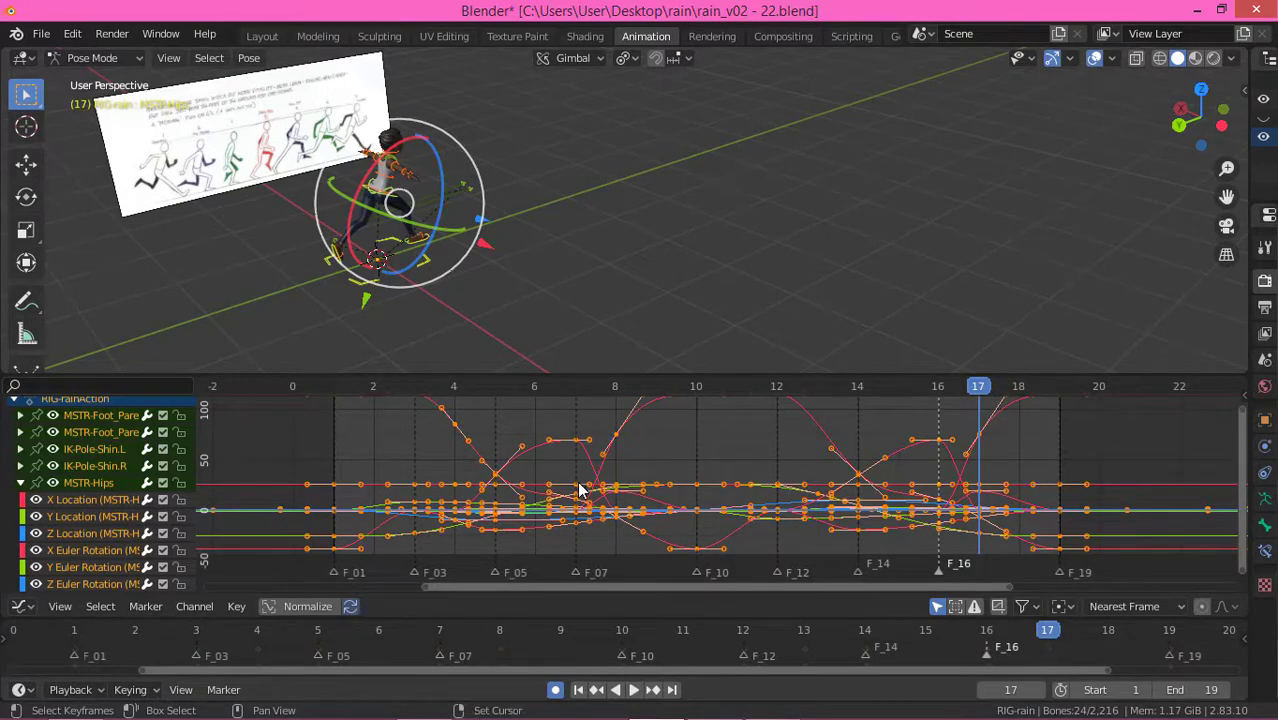
{"action": "key", "text": "shift+e"}
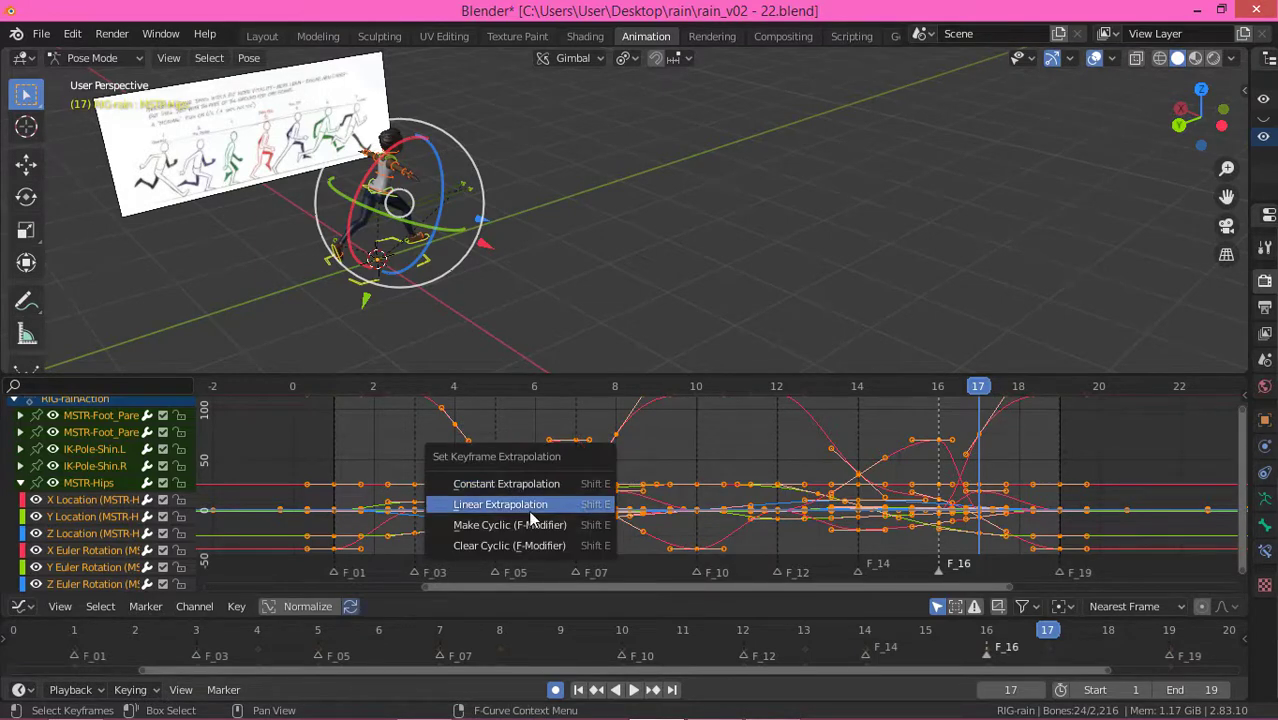
{"action": "left_click", "coordinate": [496, 527]}
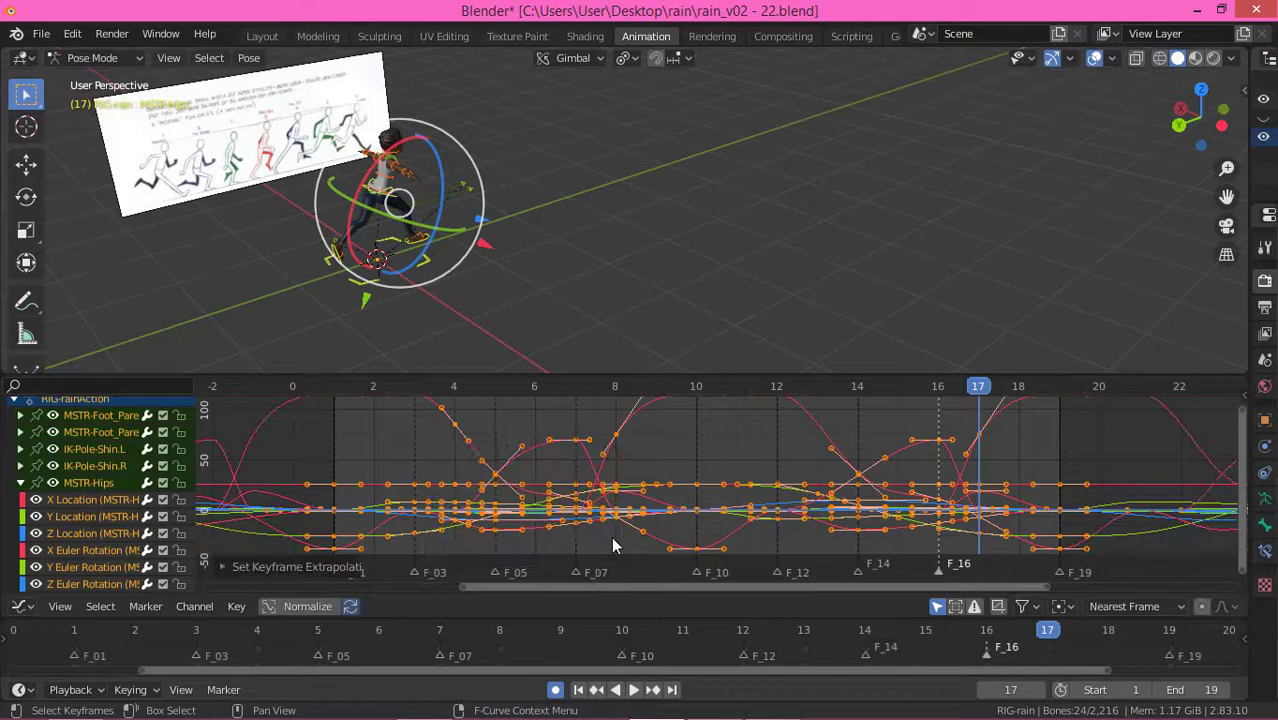
{"action": "left_click", "coordinate": [748, 431]}
Step: Play the cyclic run, check it from the side, and stop for a closer look at the hips
{"action": "key", "text": "space"}
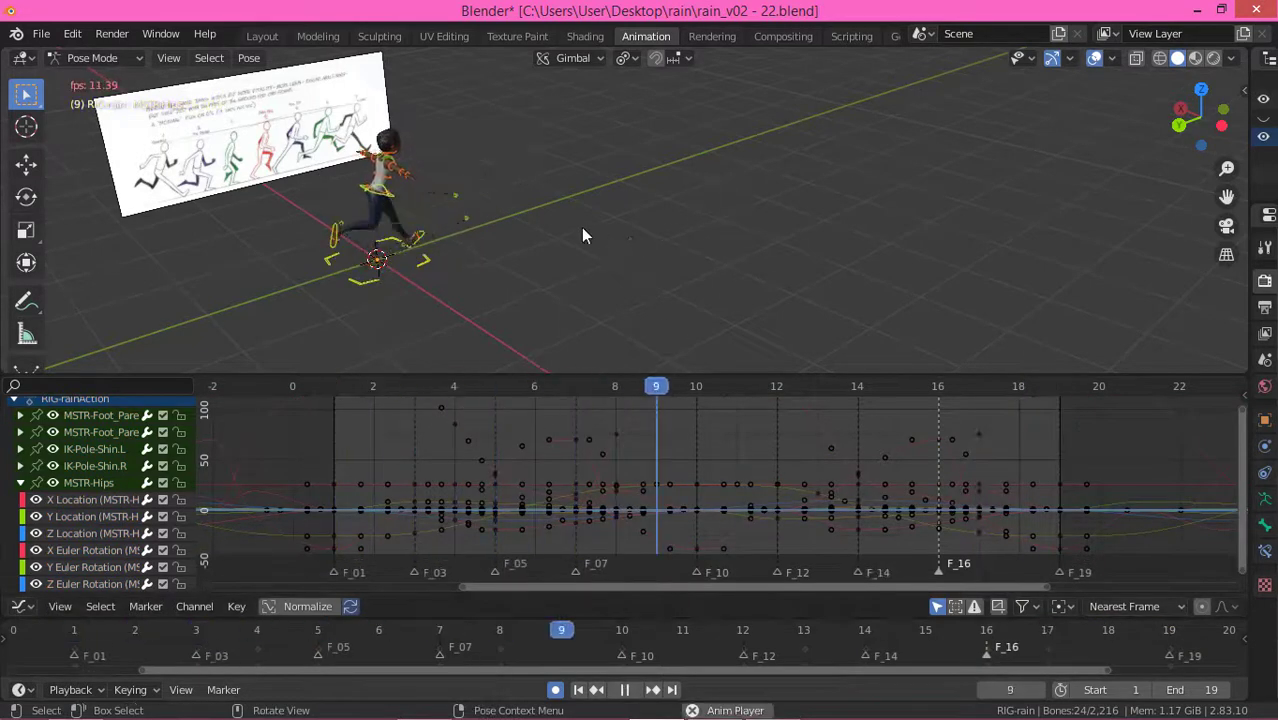
{"action": "middle_click_drag", "start_coordinate": [581, 227], "coordinate": [405, 208]}
{"action": "left_click", "coordinate": [402, 212]}
{"action": "key", "text": "space"}
{"action": "scroll", "coordinate": [380, 195], "scroll_direction": "up", "scroll_amount": 5}
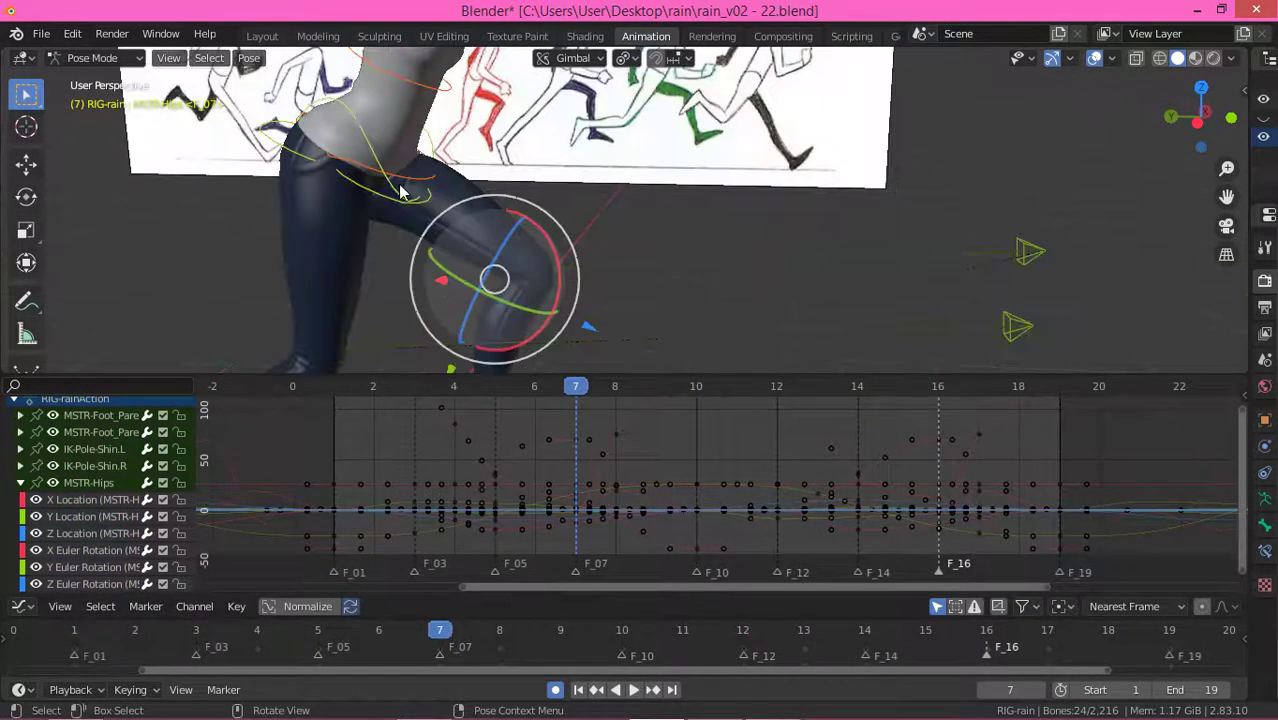
Step: Select the MSTR-Pelvis_Parent control and turn Only Selected Curve Keyframes and Only Selected Keyframes Handles back on in the graph view
{"action": "left_click", "coordinate": [375, 197]}
{"action": "scroll", "coordinate": [393, 340], "scroll_direction": "down", "scroll_amount": 6}
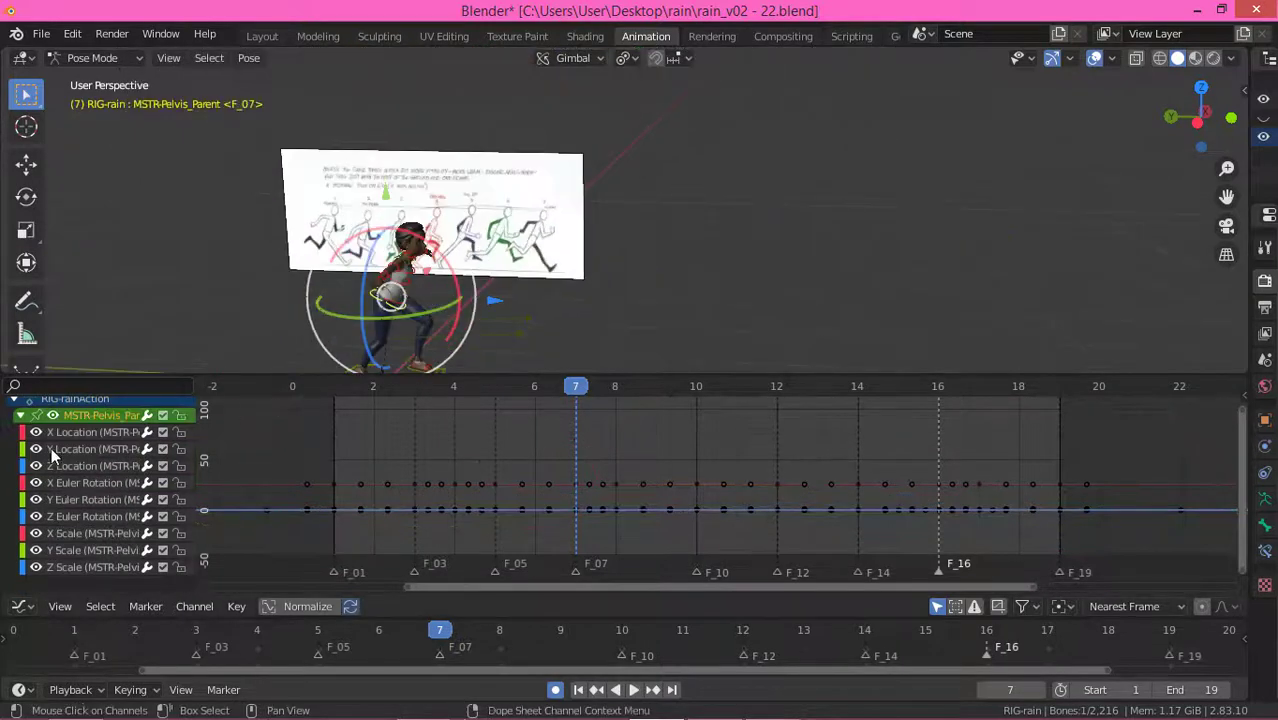
{"action": "left_click", "coordinate": [73, 428]}
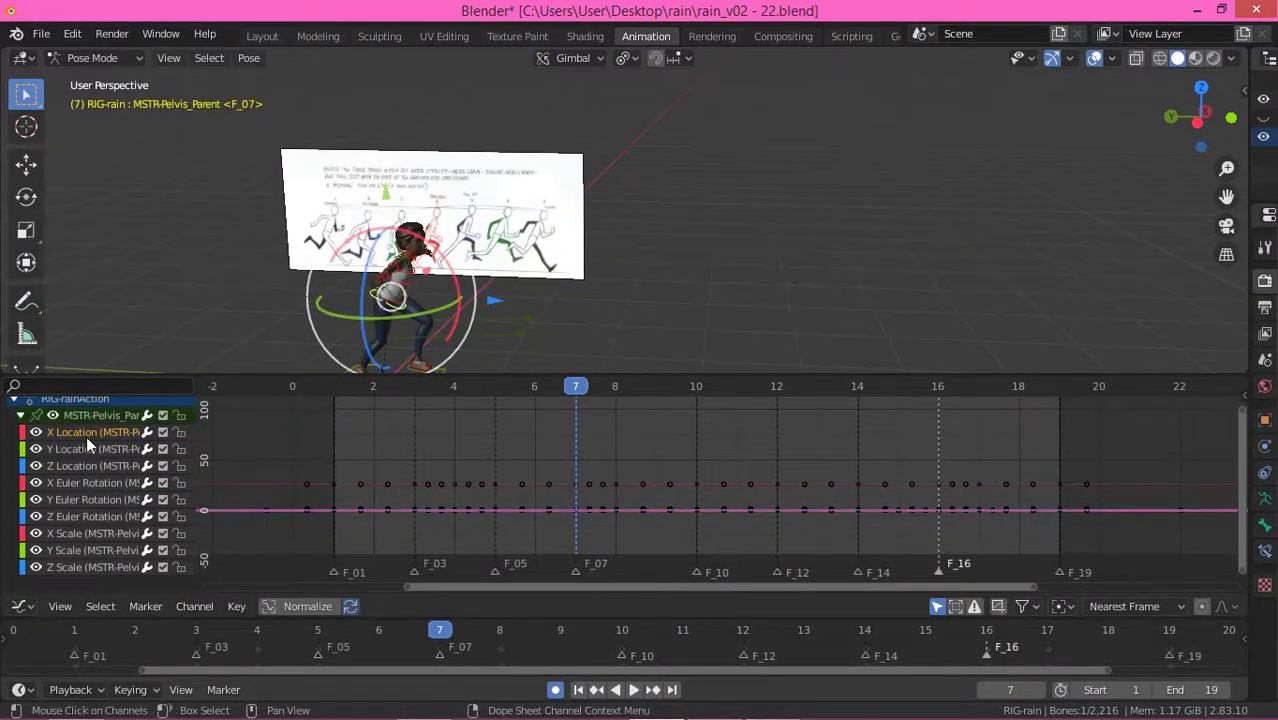
{"action": "left_click", "coordinate": [76, 448]}
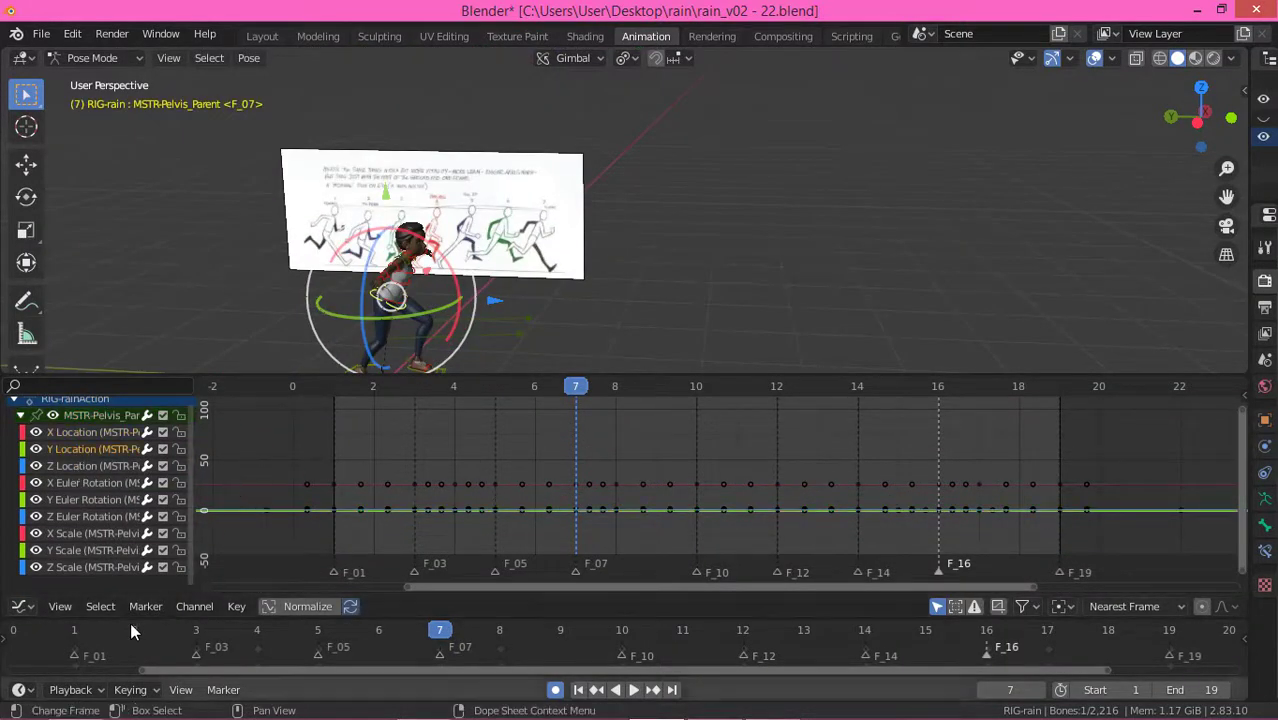
{"action": "left_click", "coordinate": [58, 606]}
{"action": "left_click", "coordinate": [135, 344]}
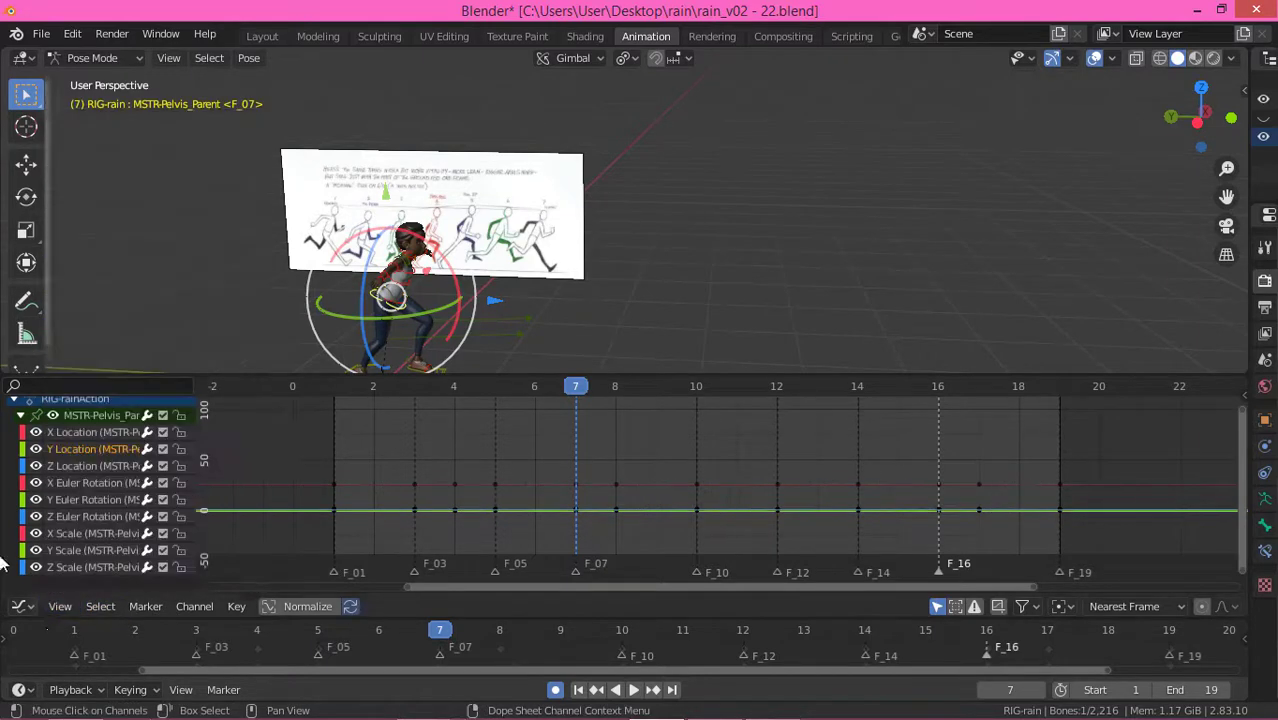
{"action": "left_click", "coordinate": [62, 607]}
{"action": "left_click", "coordinate": [150, 360]}
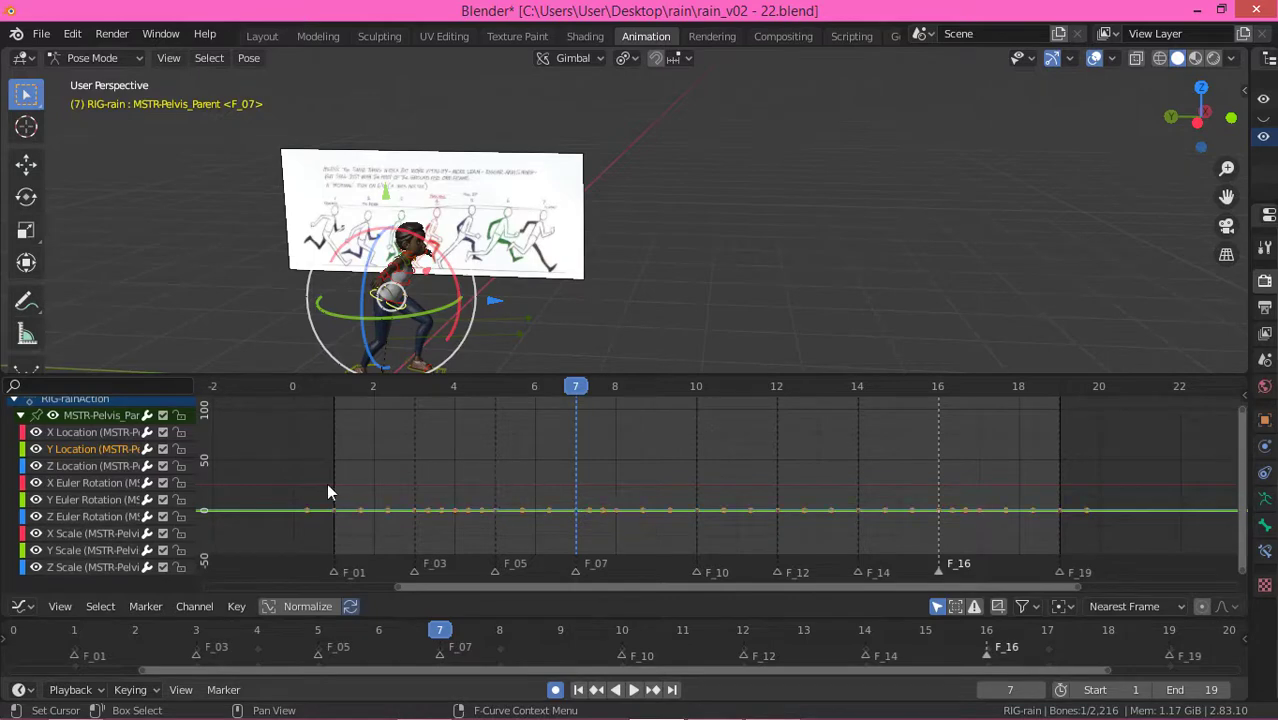
Step: Examine how the pelvis control's X and Y Location curves repeat before and after the 1–19 frame range
{"action": "left_click", "coordinate": [84, 431]}
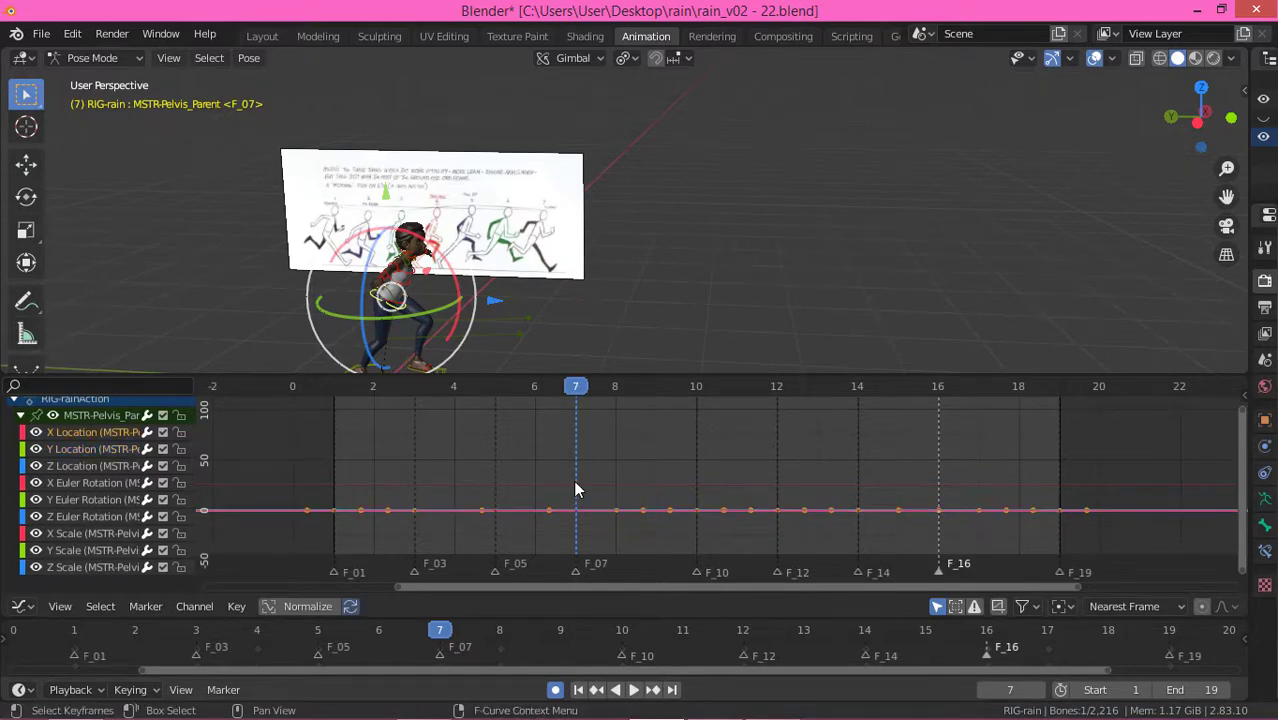
{"action": "key", "text": "Home"}
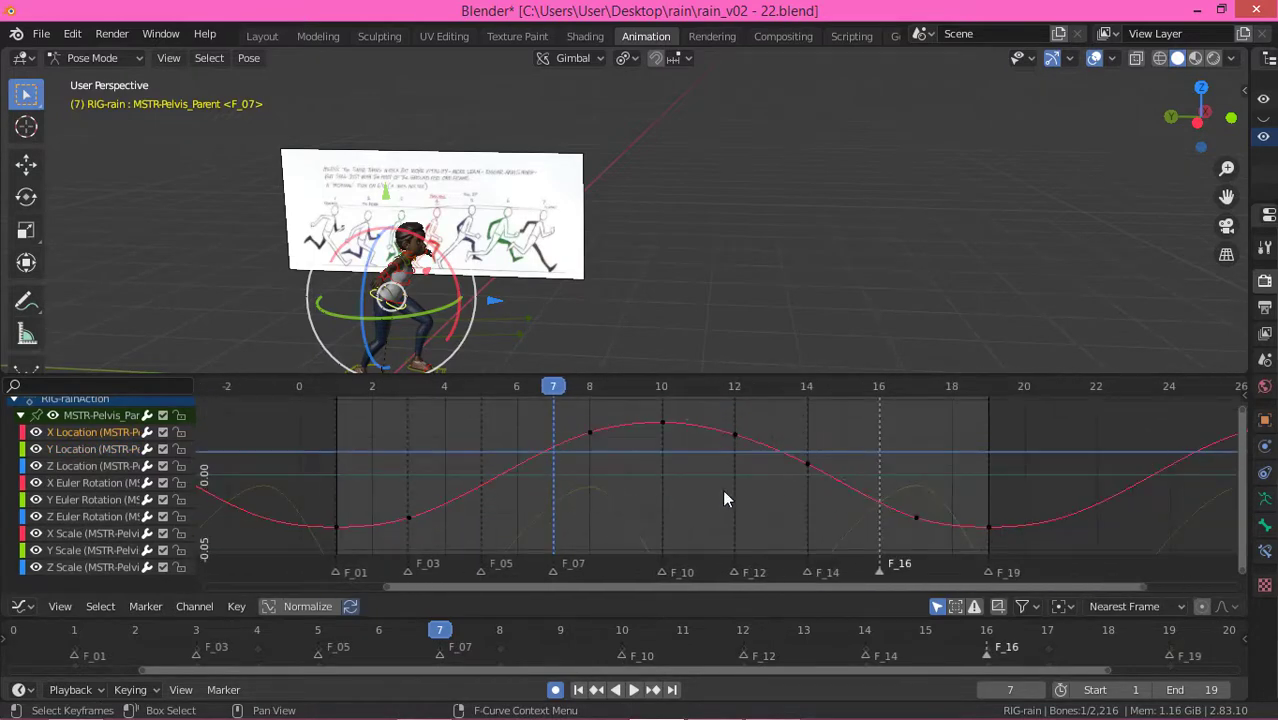
{"action": "scroll", "coordinate": [694, 446], "scroll_direction": "down", "scroll_amount": 3}
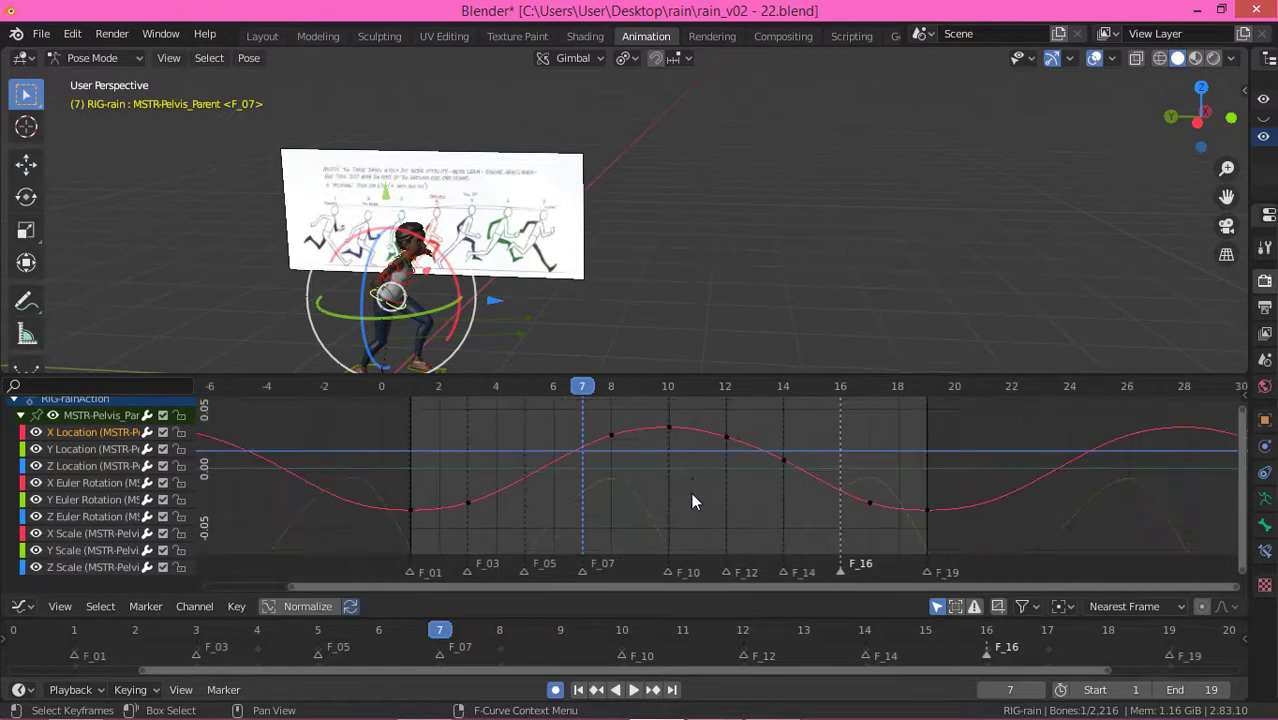
{"action": "middle_click_drag", "start_coordinate": [684, 503], "coordinate": [664, 459]}
{"action": "middle_click_drag", "start_coordinate": [466, 499], "coordinate": [419, 479]}
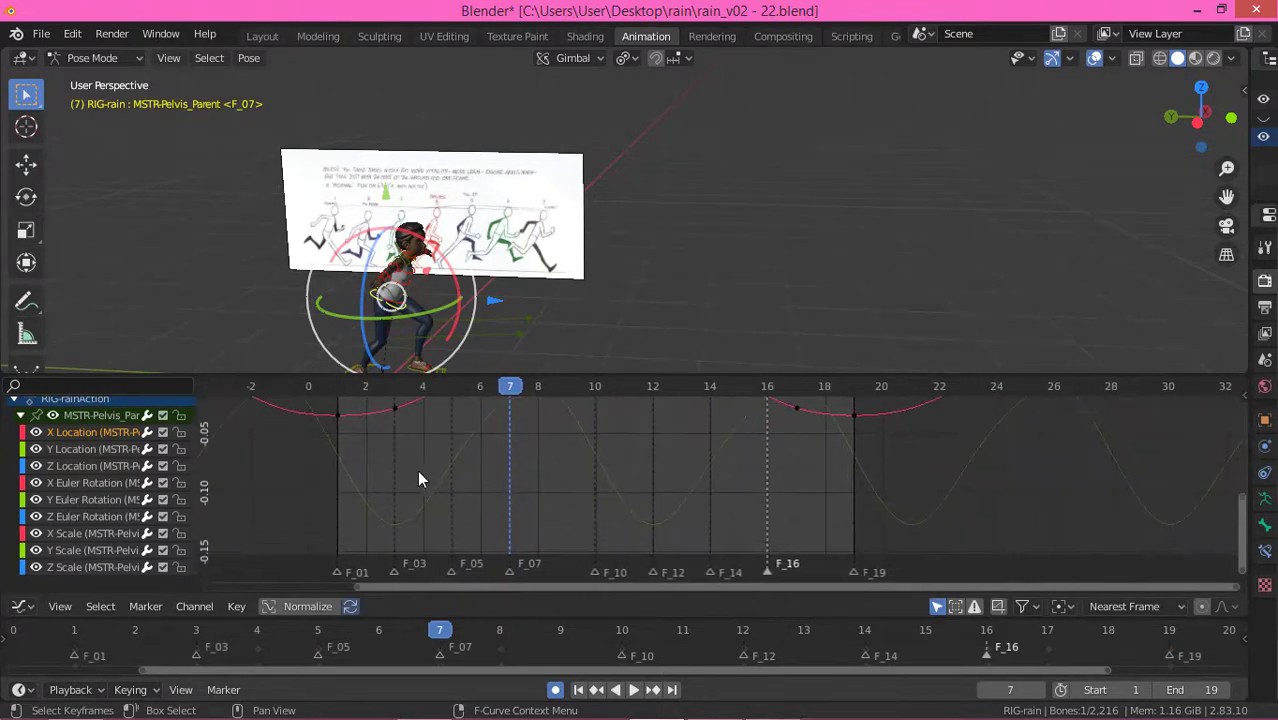
{"action": "middle_click_drag", "start_coordinate": [666, 461], "coordinate": [831, 491]}
{"action": "scroll", "coordinate": [390, 268], "scroll_direction": "up", "scroll_amount": 3}
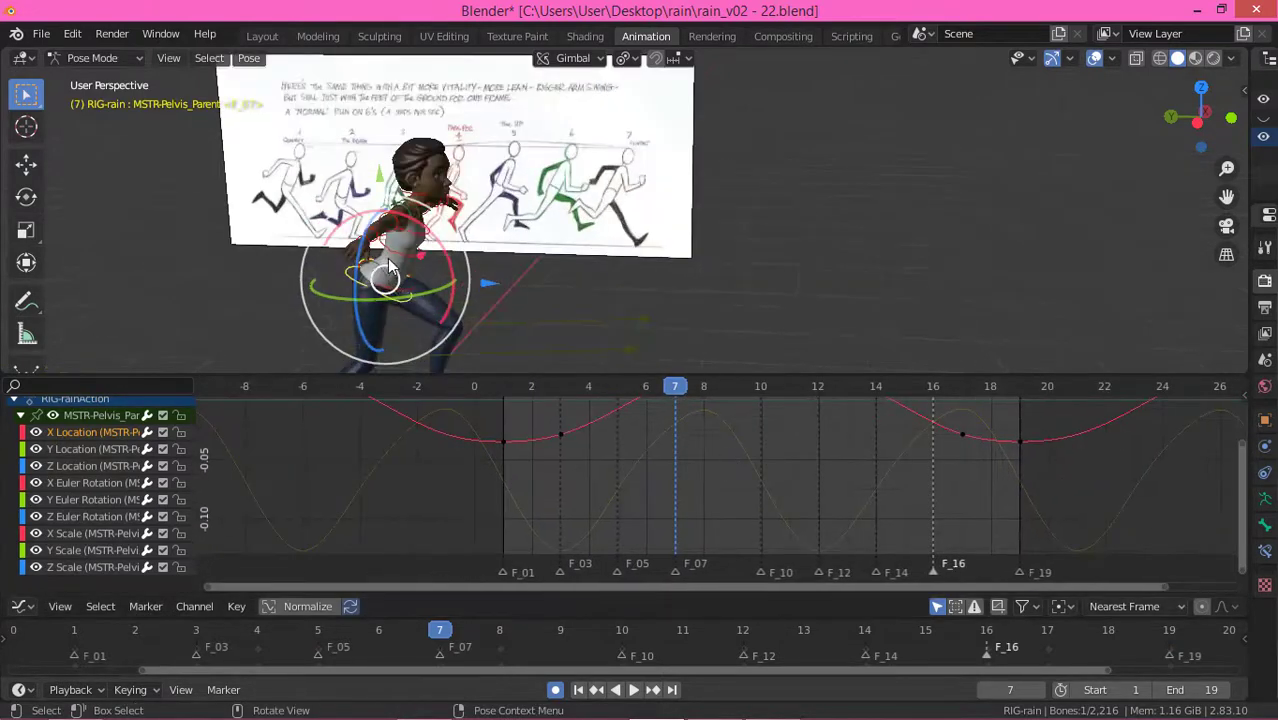
Step: Slope the handles at frames 1 and 19 on the hips control's Z Euler Rotation curve to follow its descent through zero
{"action": "left_click", "coordinate": [386, 274]}
{"action": "scroll", "coordinate": [700, 497], "scroll_direction": "down", "scroll_amount": 4}
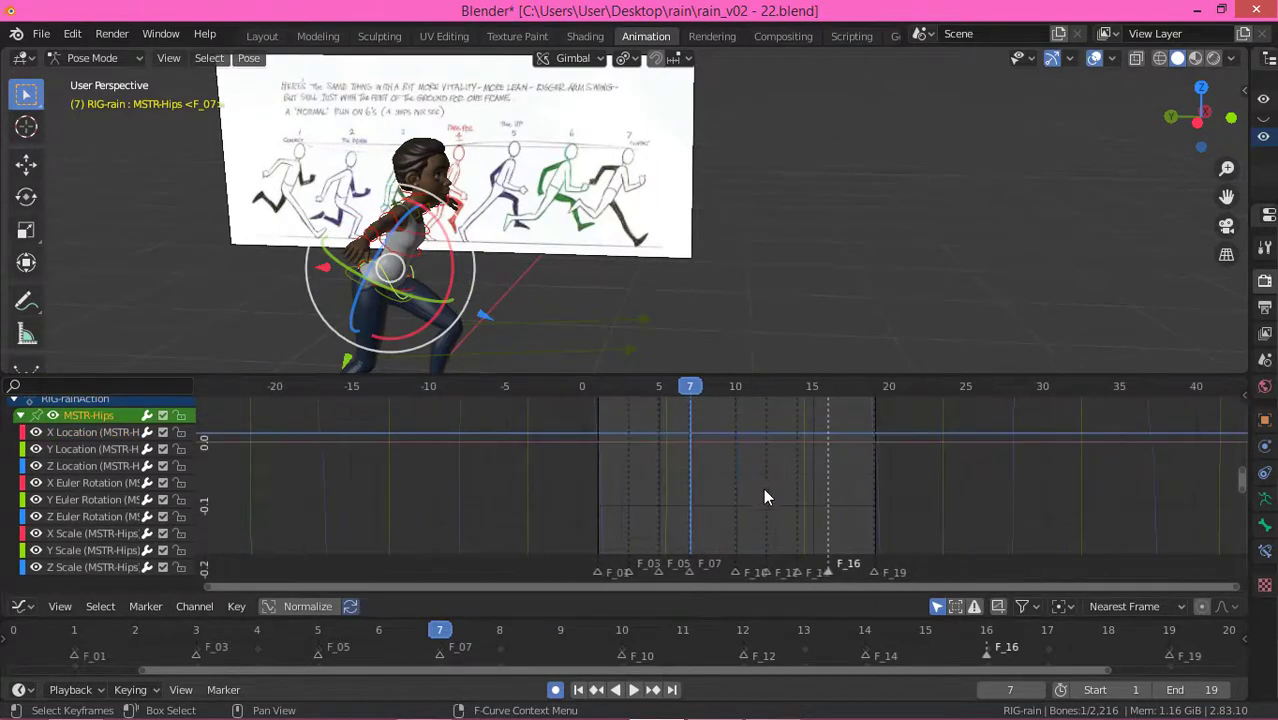
{"action": "key", "text": "Home"}
{"action": "scroll", "coordinate": [682, 482], "scroll_direction": "down", "scroll_amount": 7}
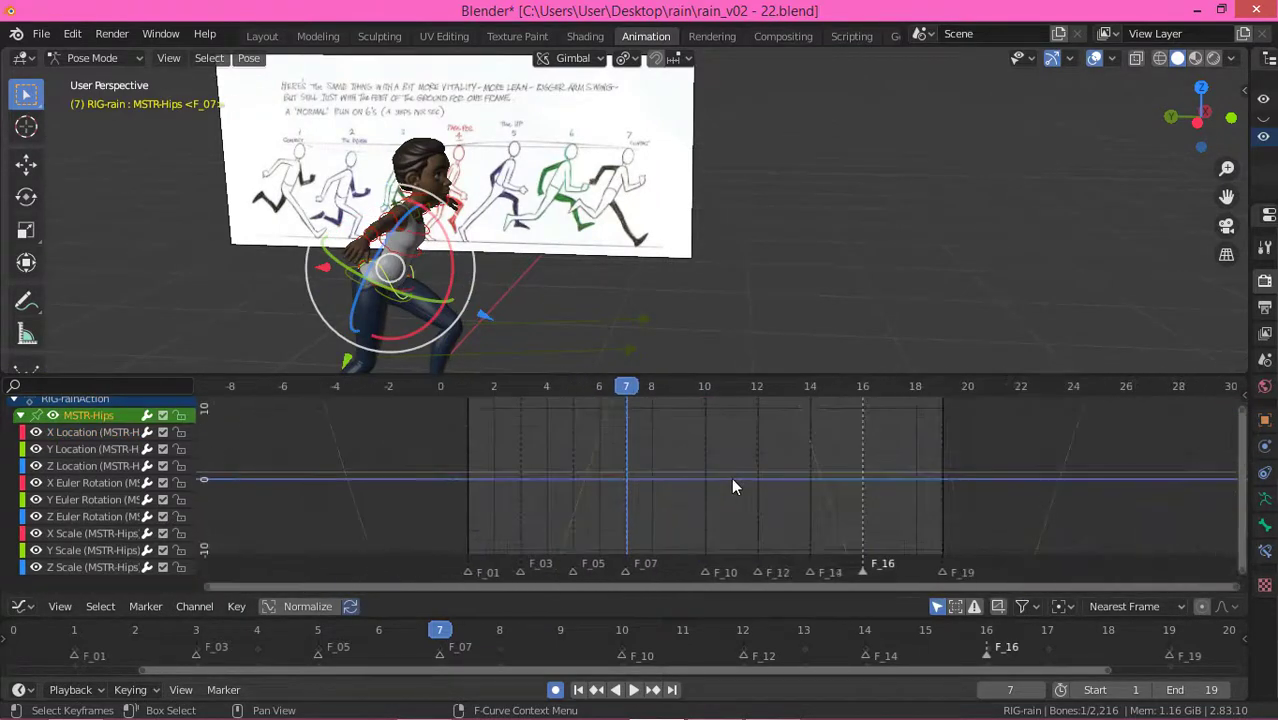
{"action": "left_click", "coordinate": [82, 465]}
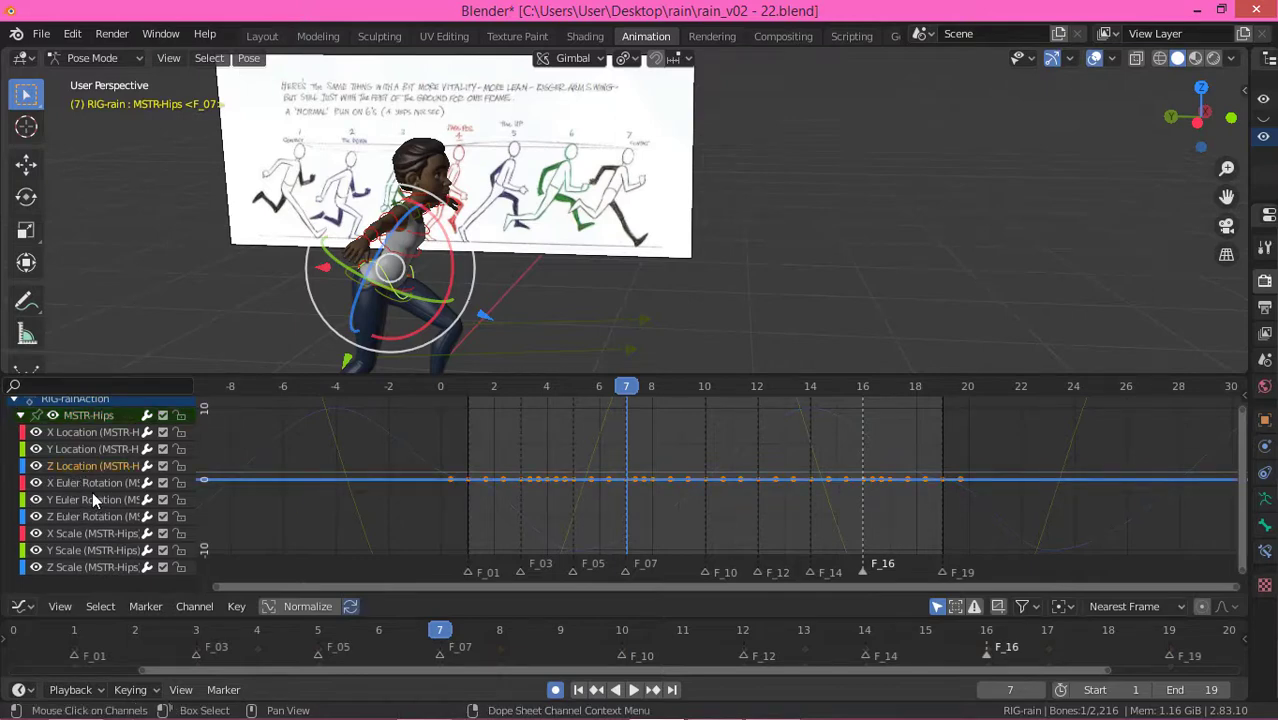
{"action": "left_click", "coordinate": [85, 515]}
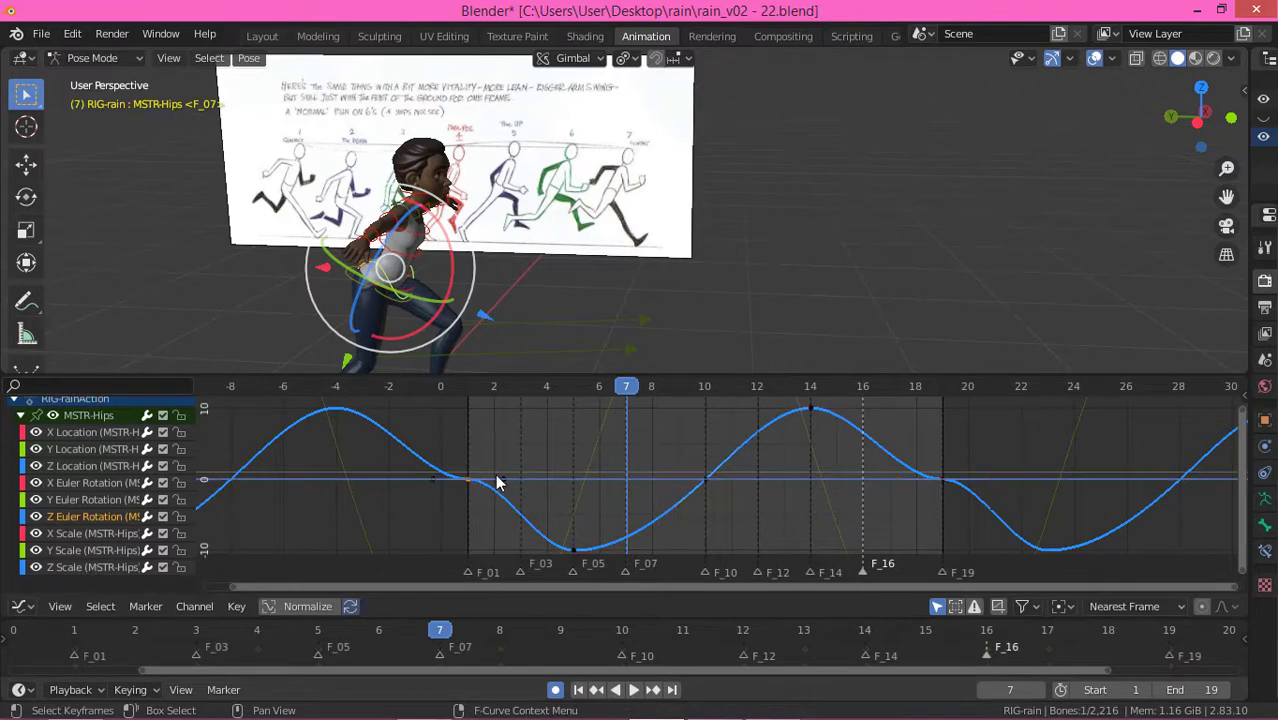
{"action": "left_click_drag", "start_coordinate": [503, 493], "coordinate": [505, 500]}
{"action": "left_click", "coordinate": [944, 482]}
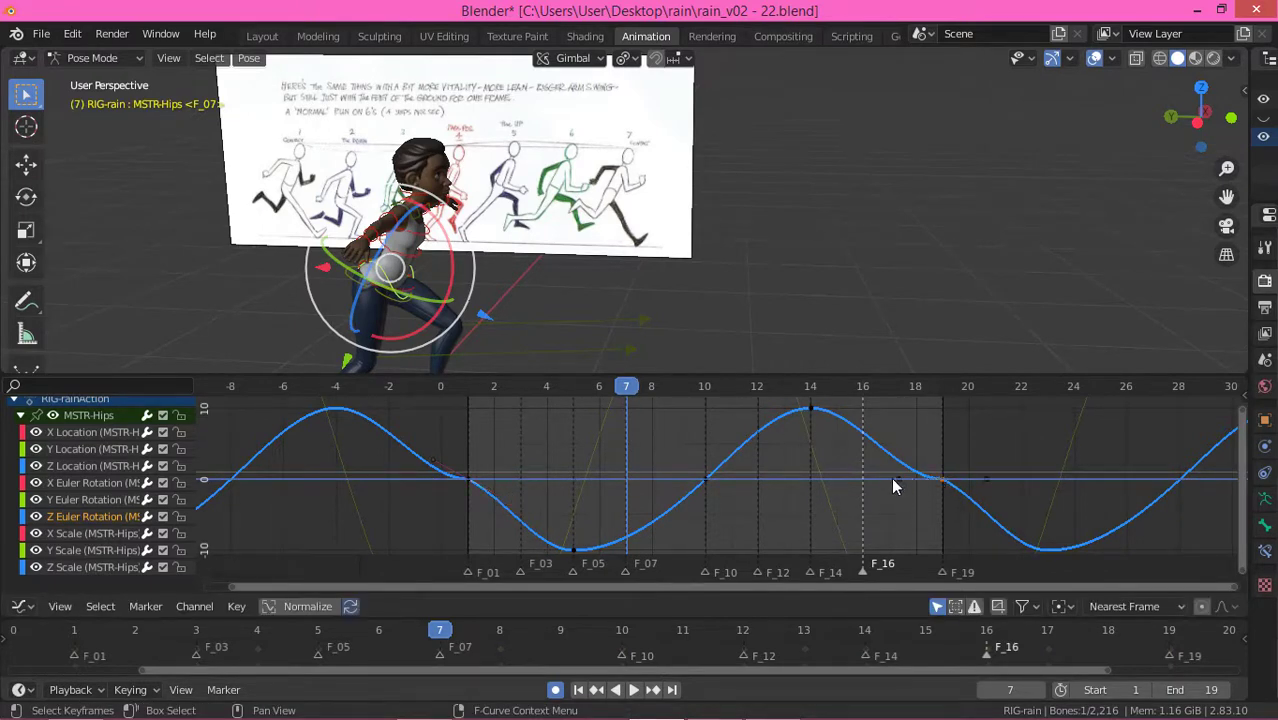
{"action": "left_click_drag", "start_coordinate": [898, 488], "coordinate": [884, 462]}
Step: Steepen the frame 1 handle of the hips' Z Euler Rotation curve slightly and check the repeated cycles for smoothness
{"action": "left_click", "coordinate": [469, 482]}
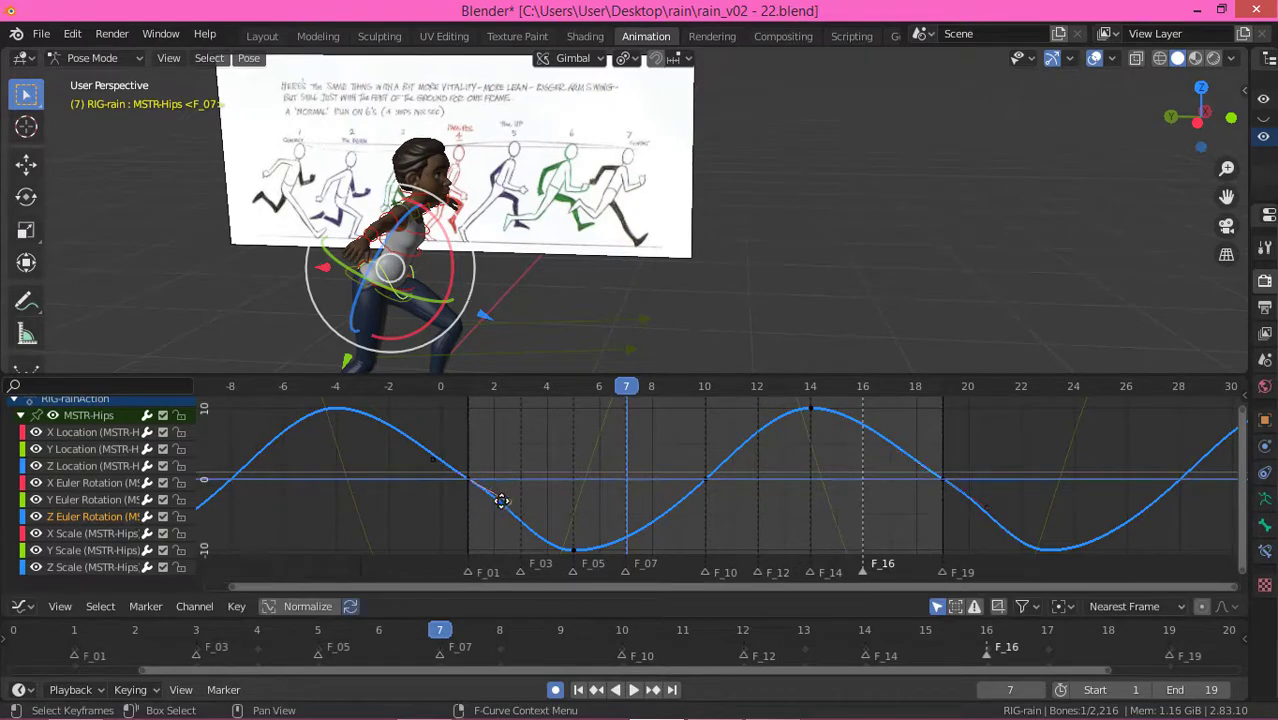
{"action": "left_click_drag", "start_coordinate": [501, 500], "coordinate": [500, 508]}
{"action": "left_click", "coordinate": [832, 508]}
{"action": "middle_click_drag", "start_coordinate": [797, 520], "coordinate": [783, 514]}
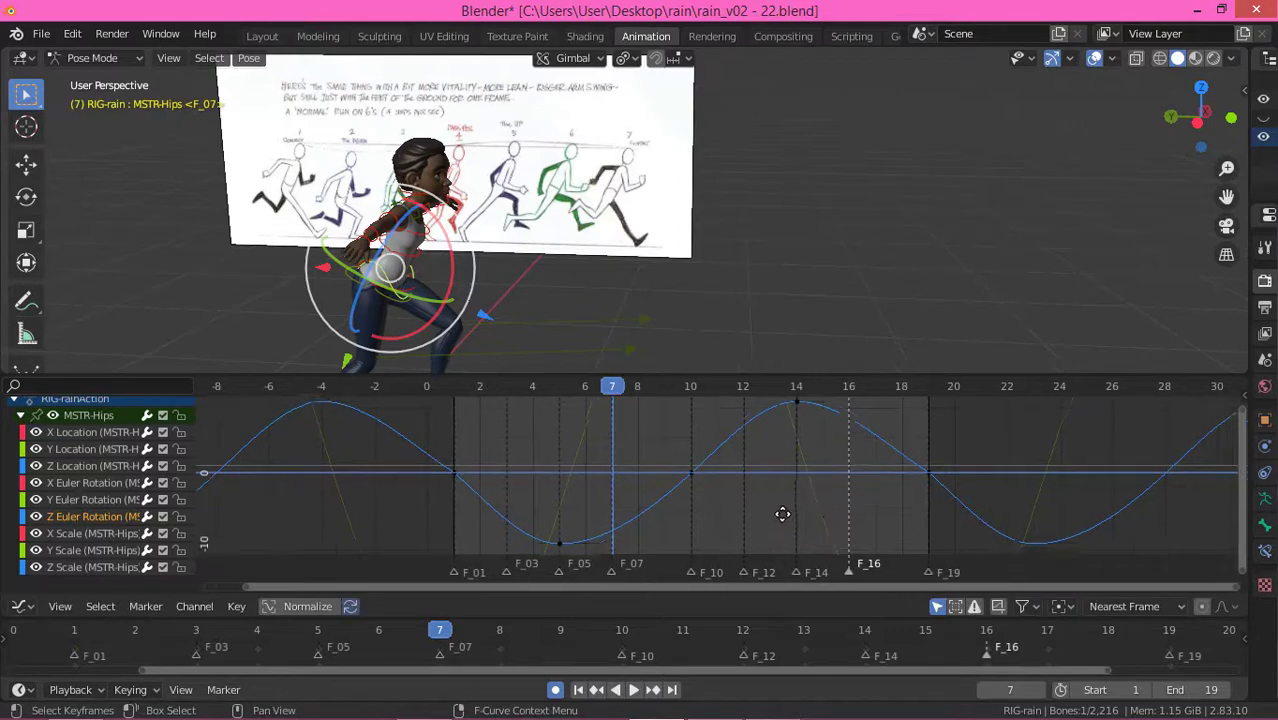
{"action": "scroll", "coordinate": [306, 467], "scroll_direction": "down", "scroll_amount": 4}
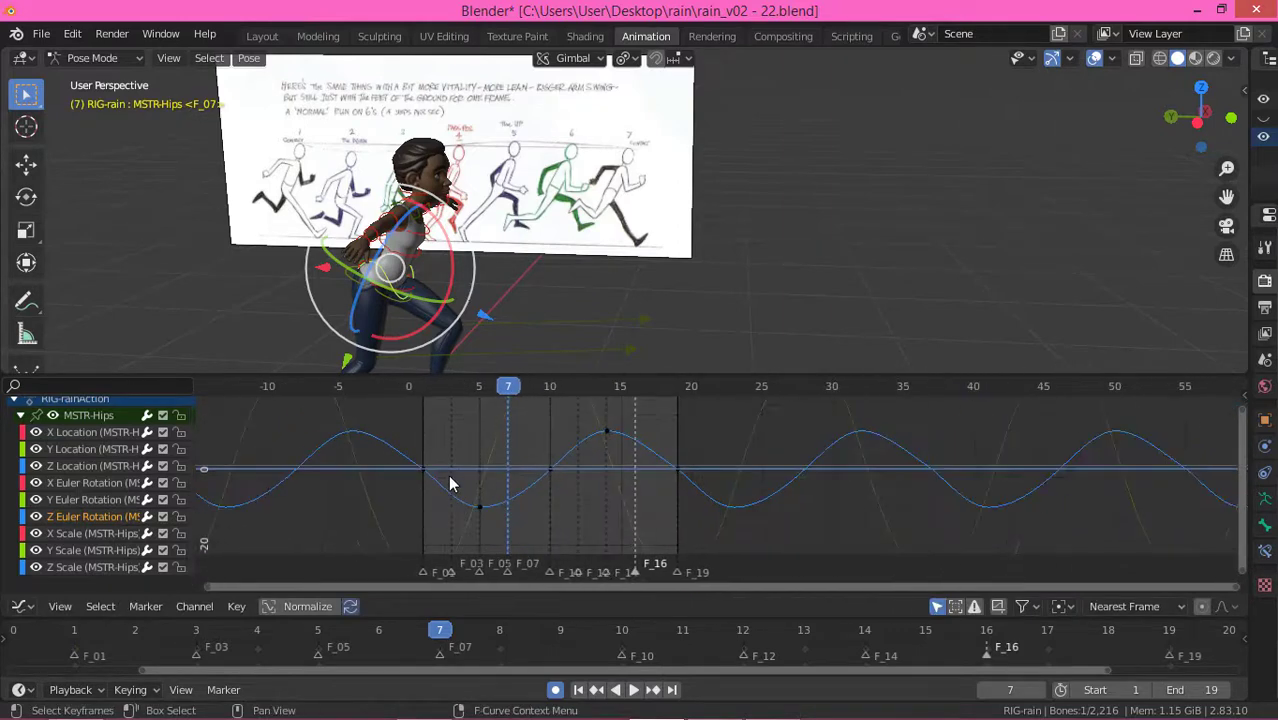
{"action": "scroll", "coordinate": [449, 484], "scroll_direction": "down", "scroll_amount": 2}
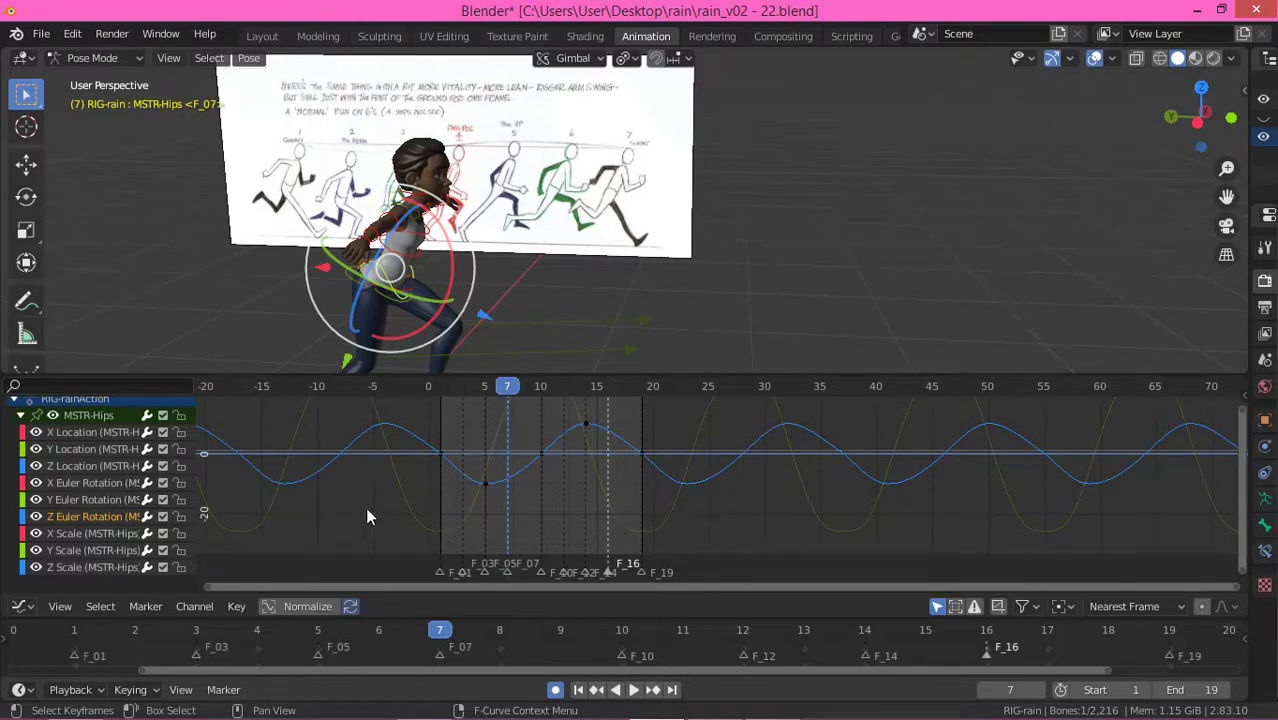
{"action": "middle_click_drag", "start_coordinate": [367, 516], "coordinate": [484, 517]}
Step: Inspect the left and right foot parent controls and play the run to judge the foot movement
{"action": "middle_click_drag", "start_coordinate": [537, 314], "coordinate": [599, 205]}
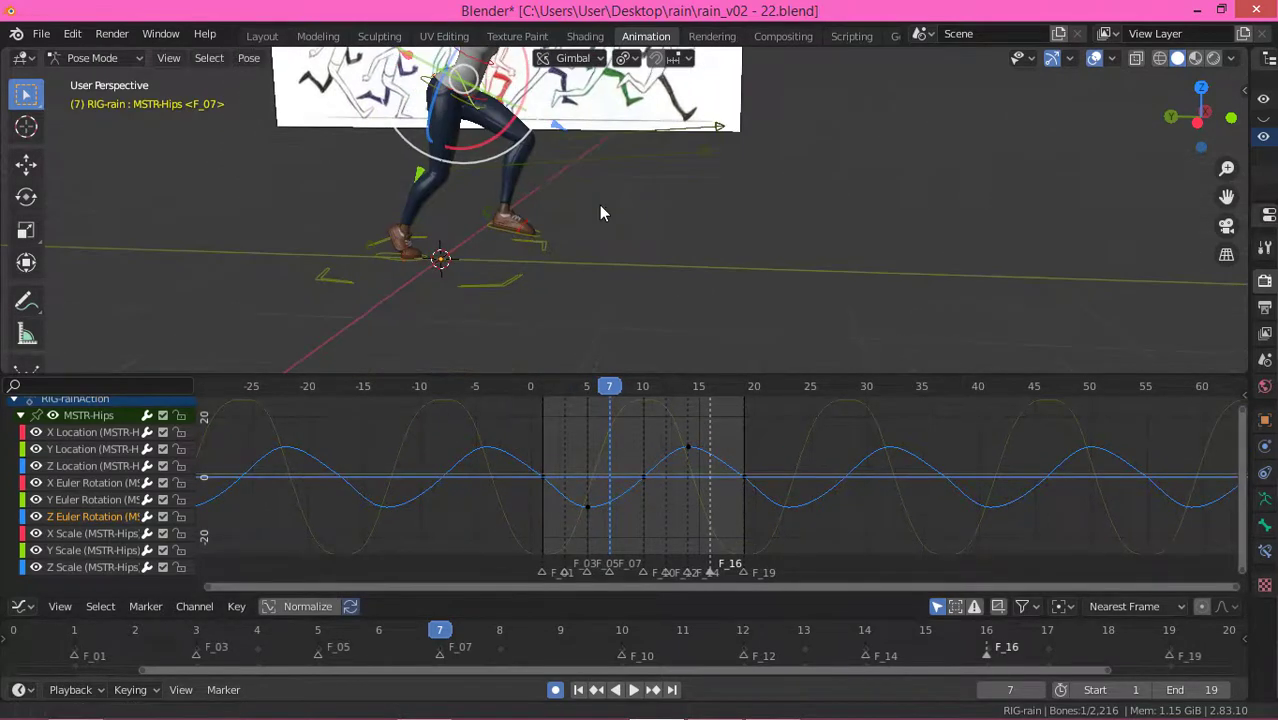
{"action": "left_click", "coordinate": [540, 242]}
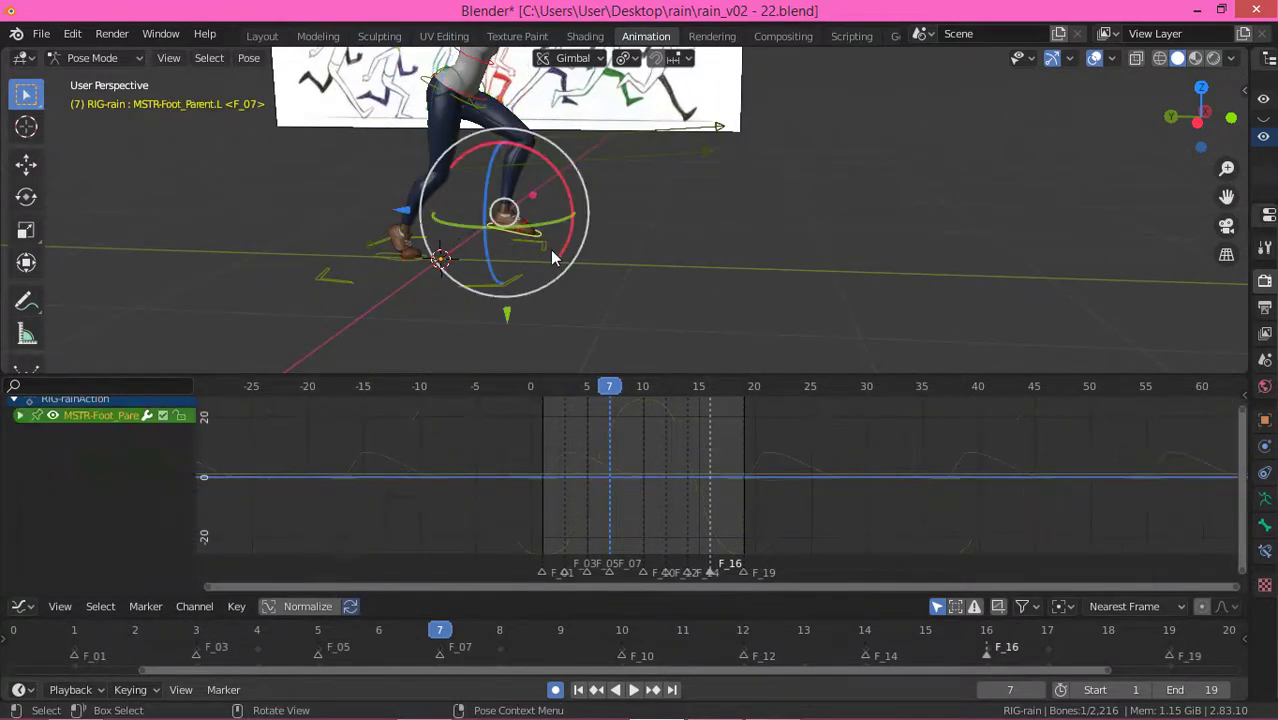
{"action": "middle_click_drag", "start_coordinate": [423, 234], "coordinate": [432, 170]}
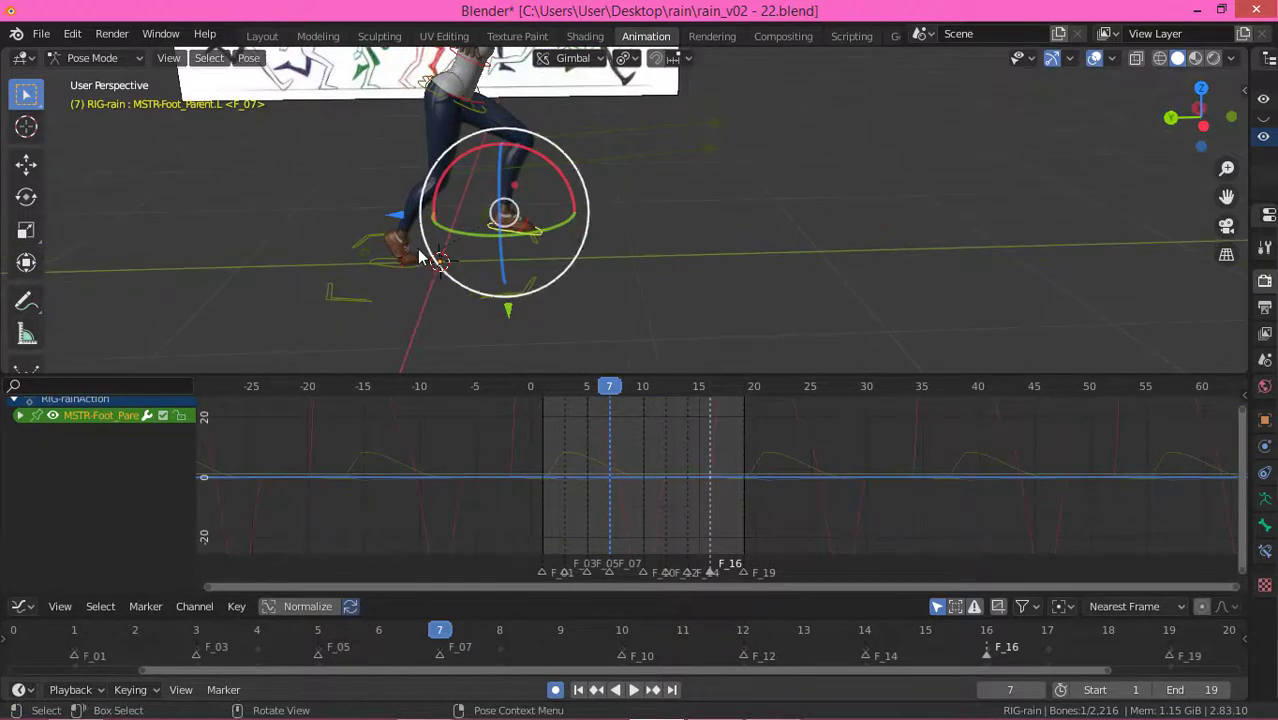
{"action": "middle_click_drag", "start_coordinate": [625, 251], "coordinate": [615, 302]}
{"action": "middle_click_drag", "start_coordinate": [753, 293], "coordinate": [528, 263]}
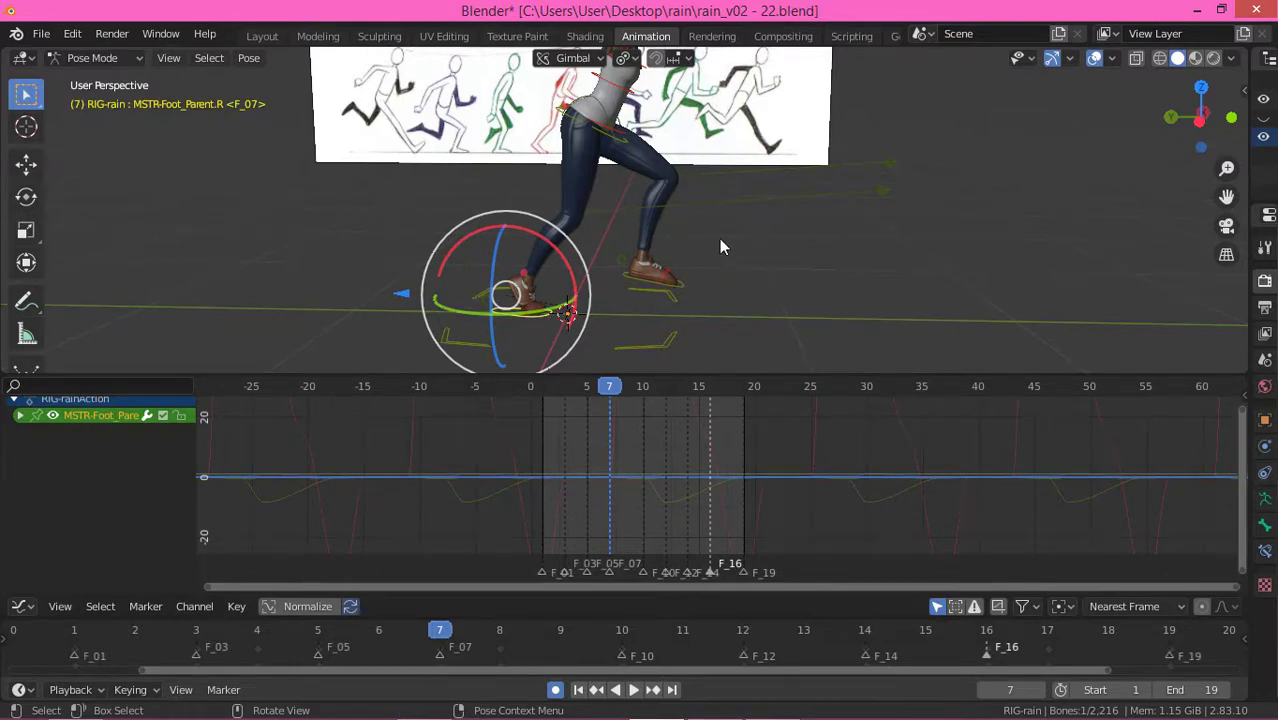
{"action": "middle_click_drag", "start_coordinate": [715, 241], "coordinate": [737, 245]}
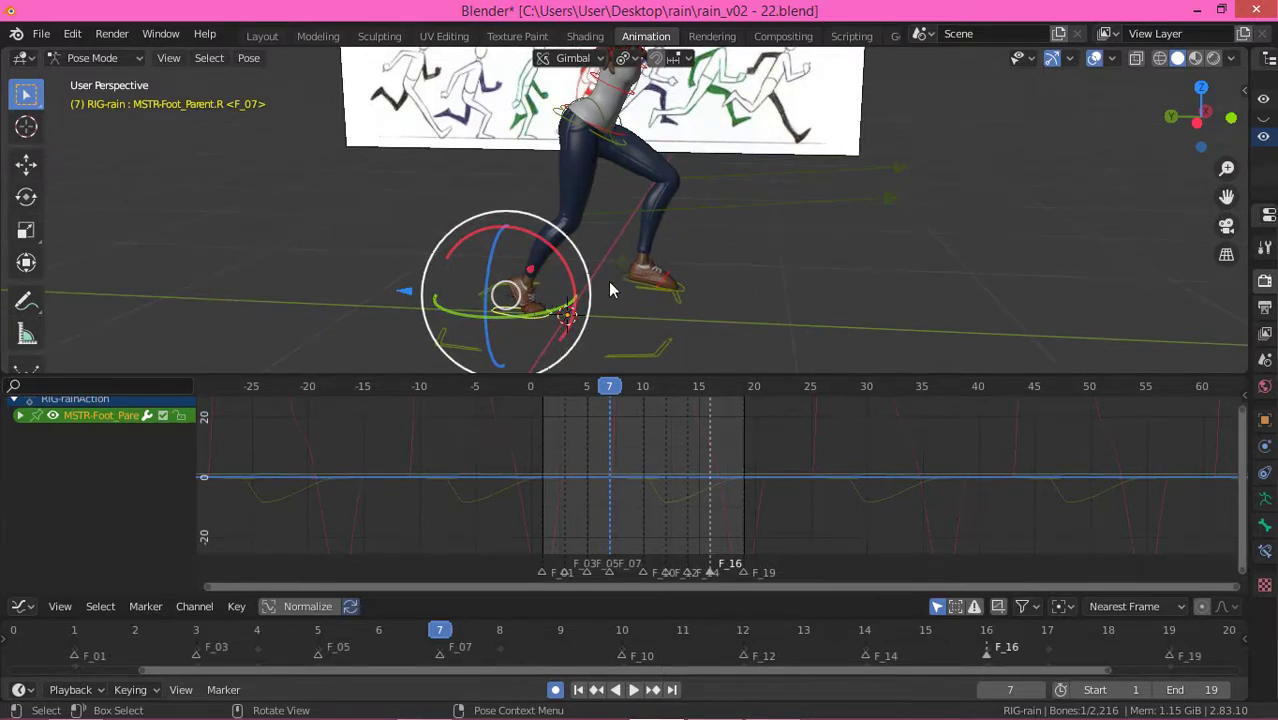
{"action": "key", "text": "space"}
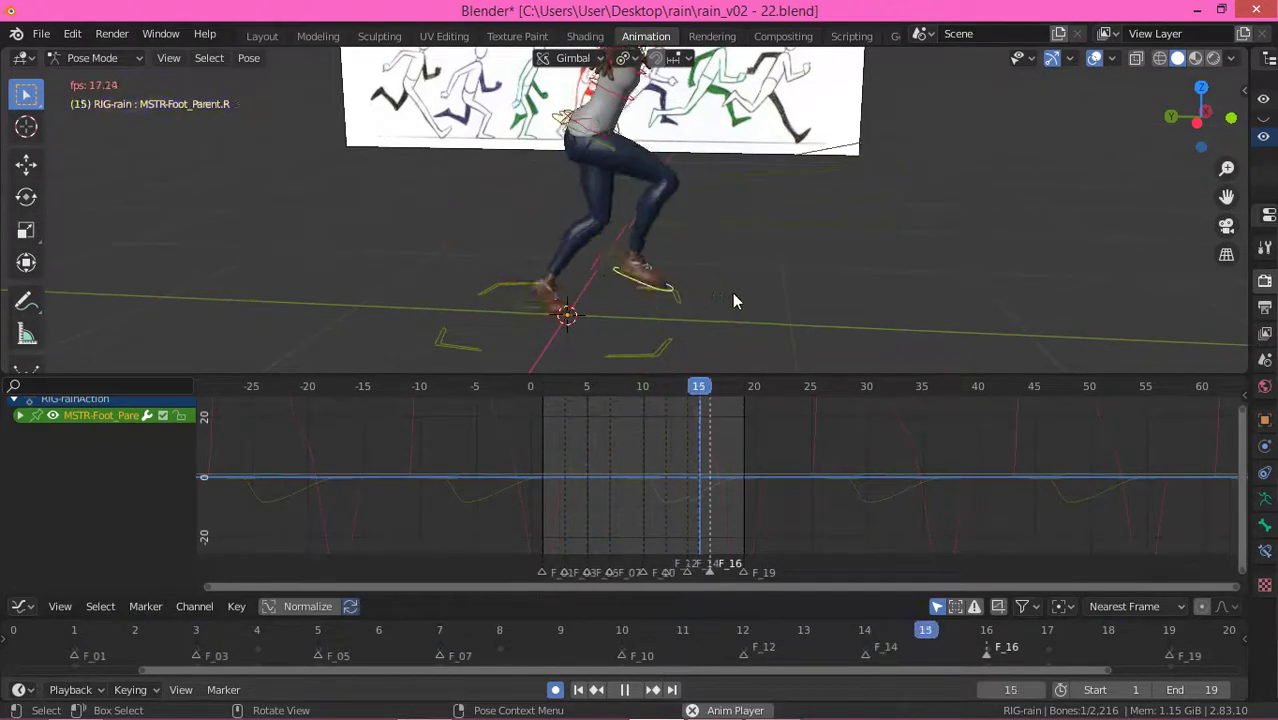
{"action": "key", "text": "space"}
Step: Calculate the motion path of MSTR-Foot_Parent.R from frame 1 to 19, baked at the heads
{"action": "right_click", "coordinate": [530, 273]}
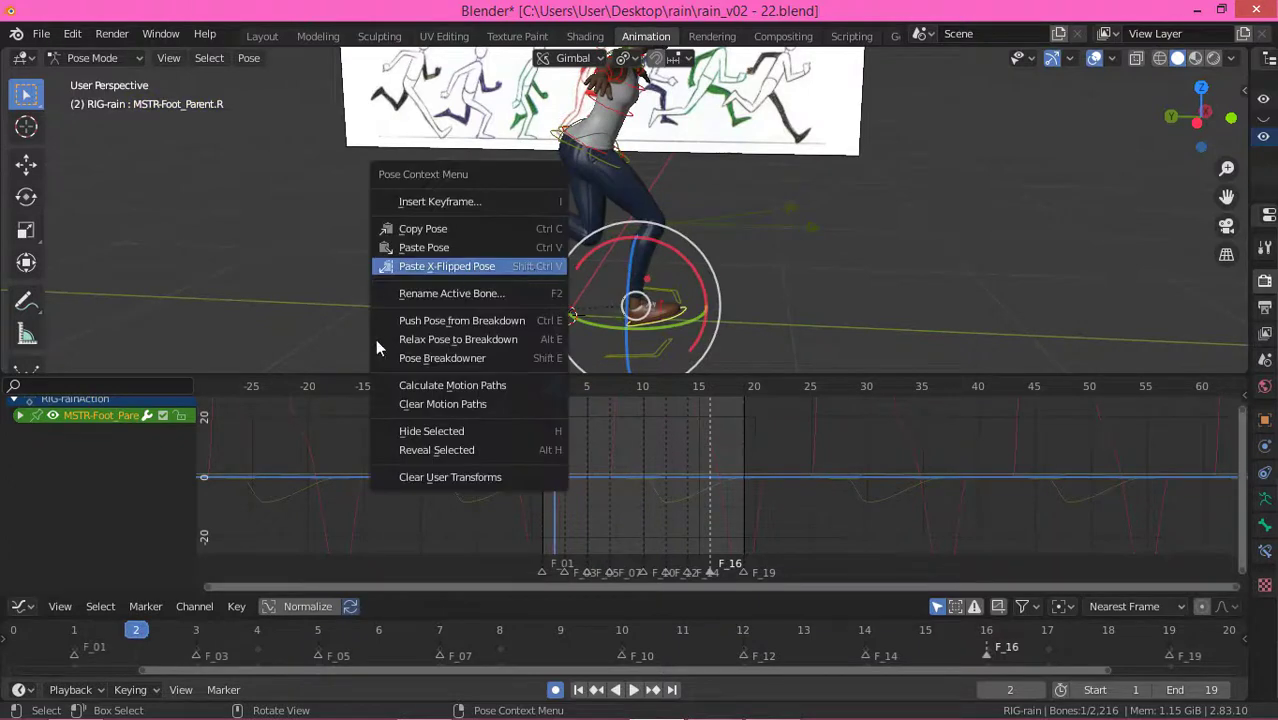
{"action": "left_click", "coordinate": [462, 385]}
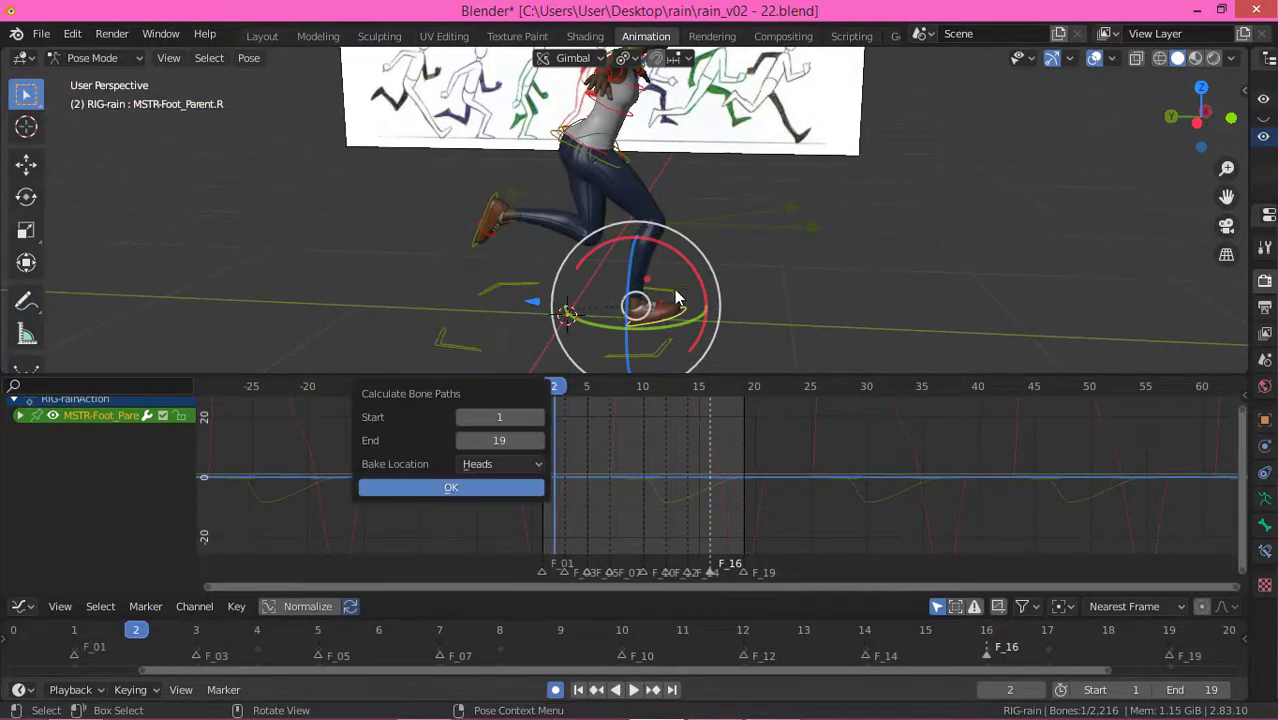
{"action": "left_click", "coordinate": [453, 487]}
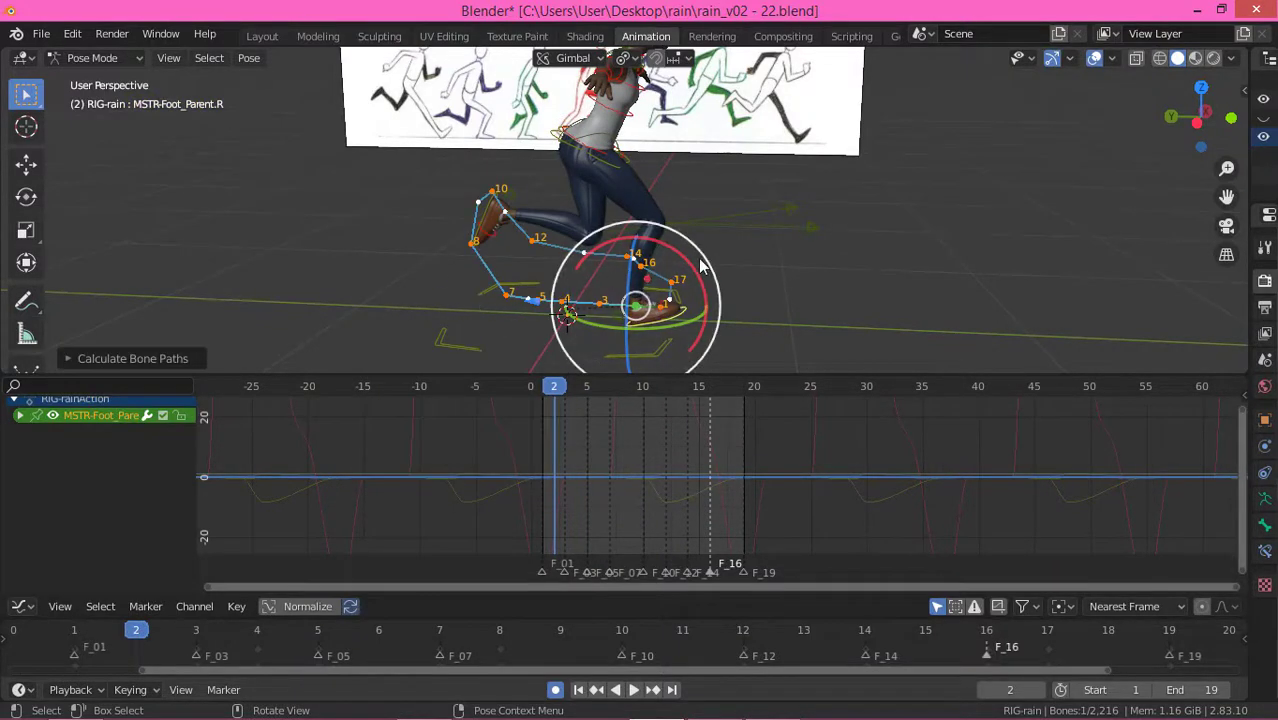
Step: Play the run briefly, stop at frame 16, and move the right foot control slightly forward and up
{"action": "key", "text": "space"}
{"action": "key", "text": "space"}
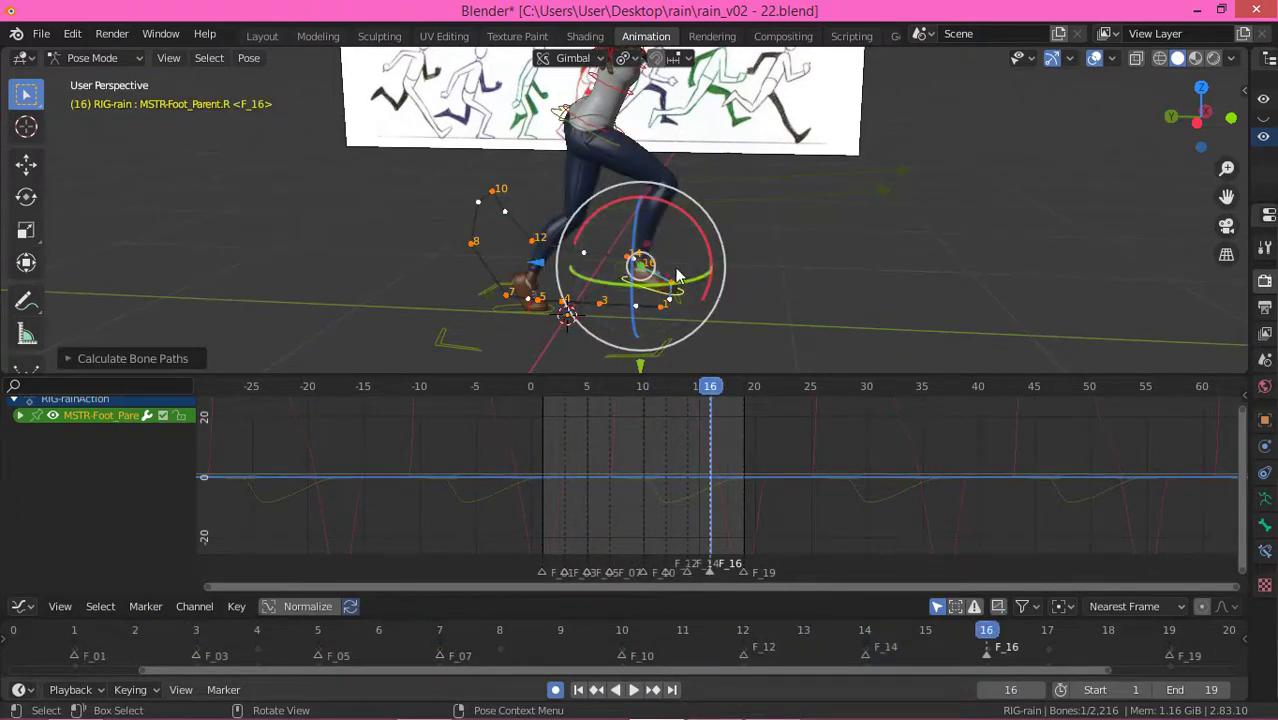
{"action": "scroll", "coordinate": [658, 268], "scroll_direction": "up", "scroll_amount": 2}
{"action": "key", "text": "g"}
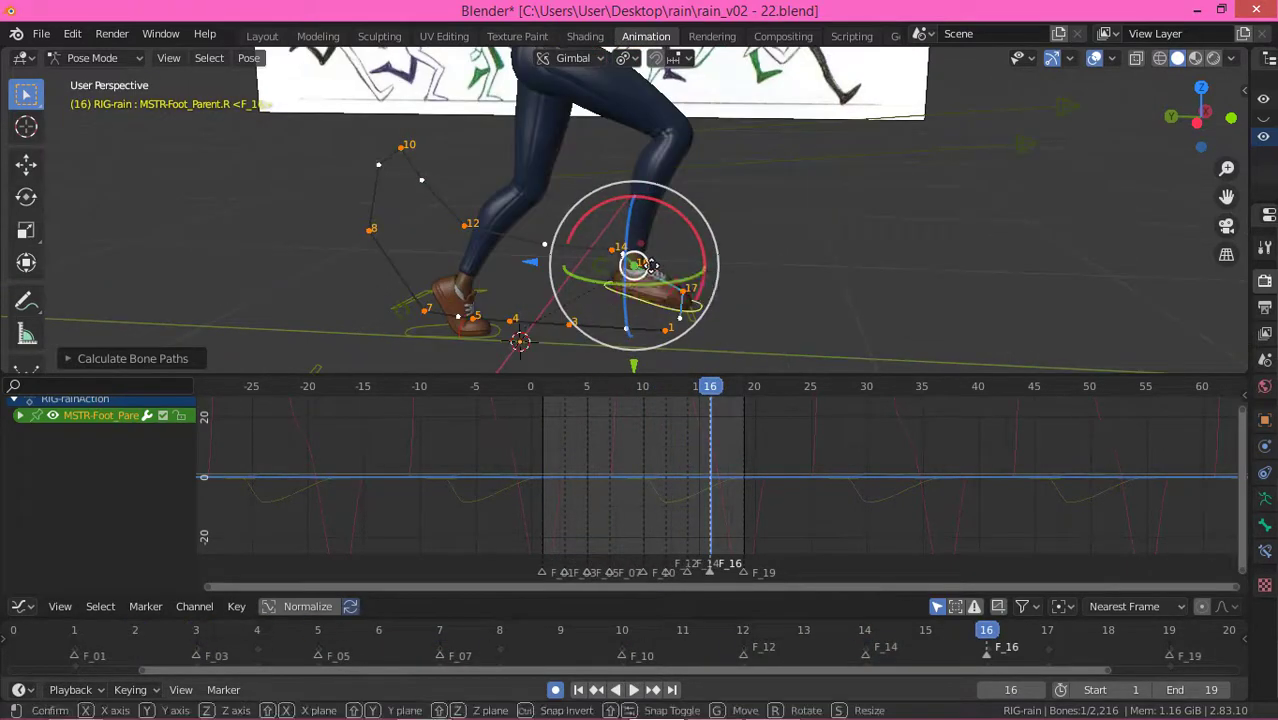
{"action": "left_click", "coordinate": [705, 298]}
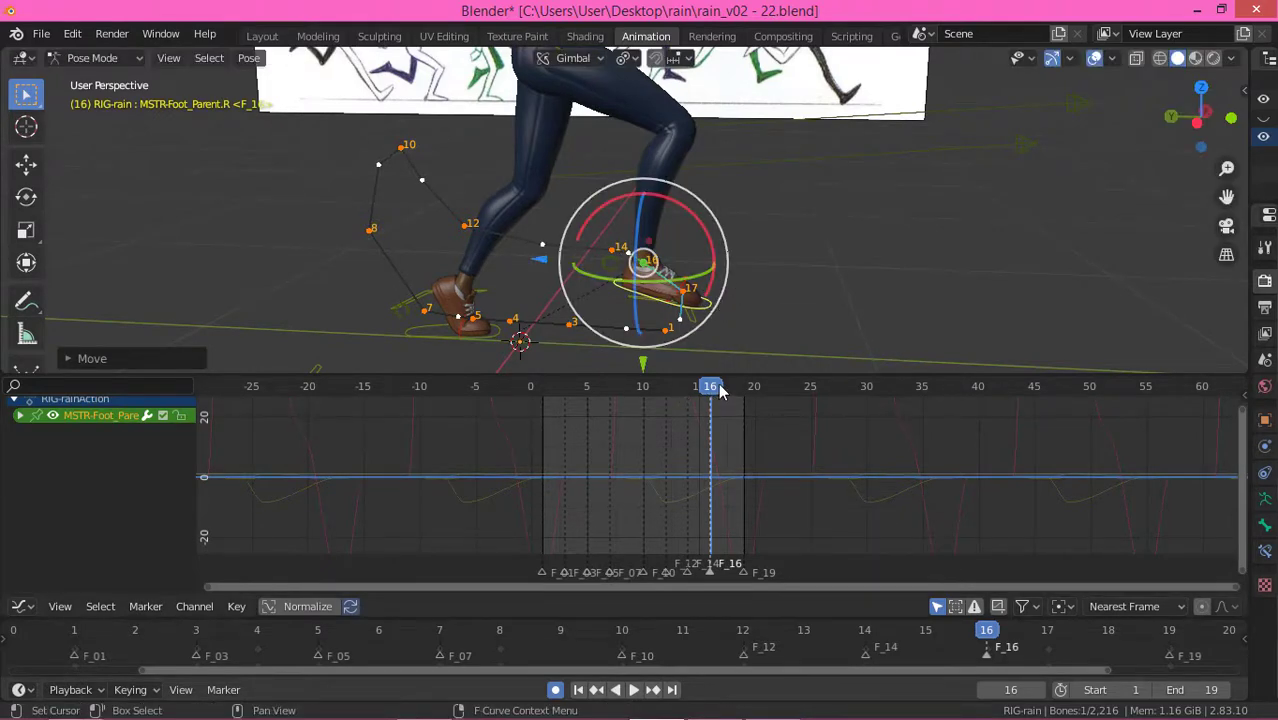
Step: Lower the right foot control about 0.06 m at frame 13 to even out its motion path between frames 12 and 14
{"action": "key", "text": "Left"}
{"action": "key", "text": "Left"}
{"action": "key", "text": "Right"}
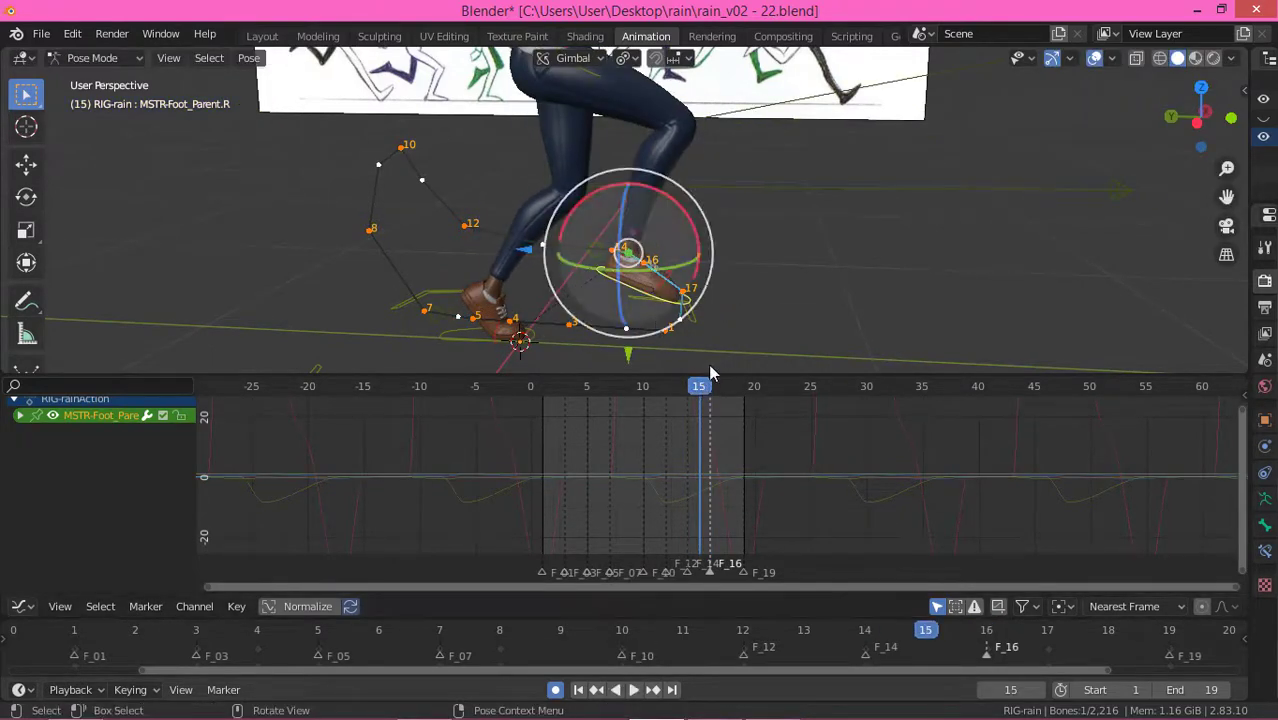
{"action": "mouse_move", "coordinate": [685, 388]}
{"action": "left_mouse_down"}
{"action": "mouse_move", "coordinate": [668, 398]}
{"action": "mouse_move", "coordinate": [699, 396]}
{"action": "mouse_move", "coordinate": [680, 393]}
{"action": "left_mouse_up"}
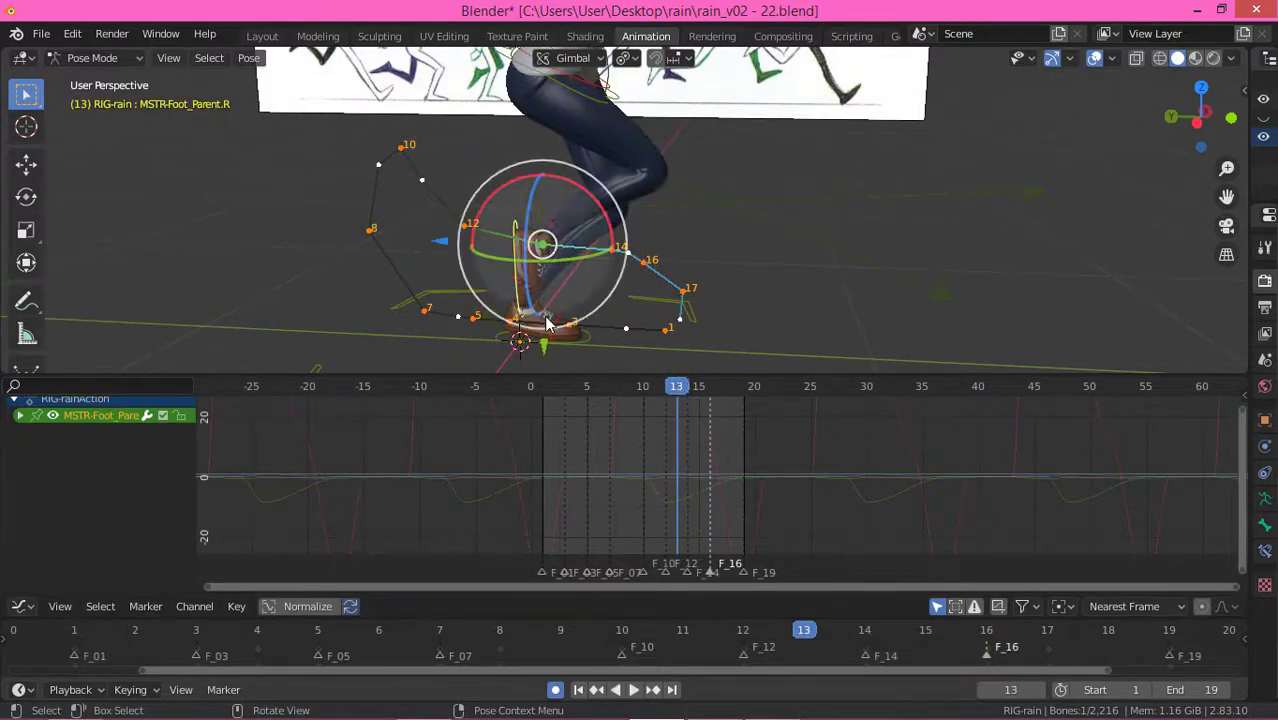
{"action": "left_click_drag", "start_coordinate": [543, 346], "coordinate": [532, 366]}
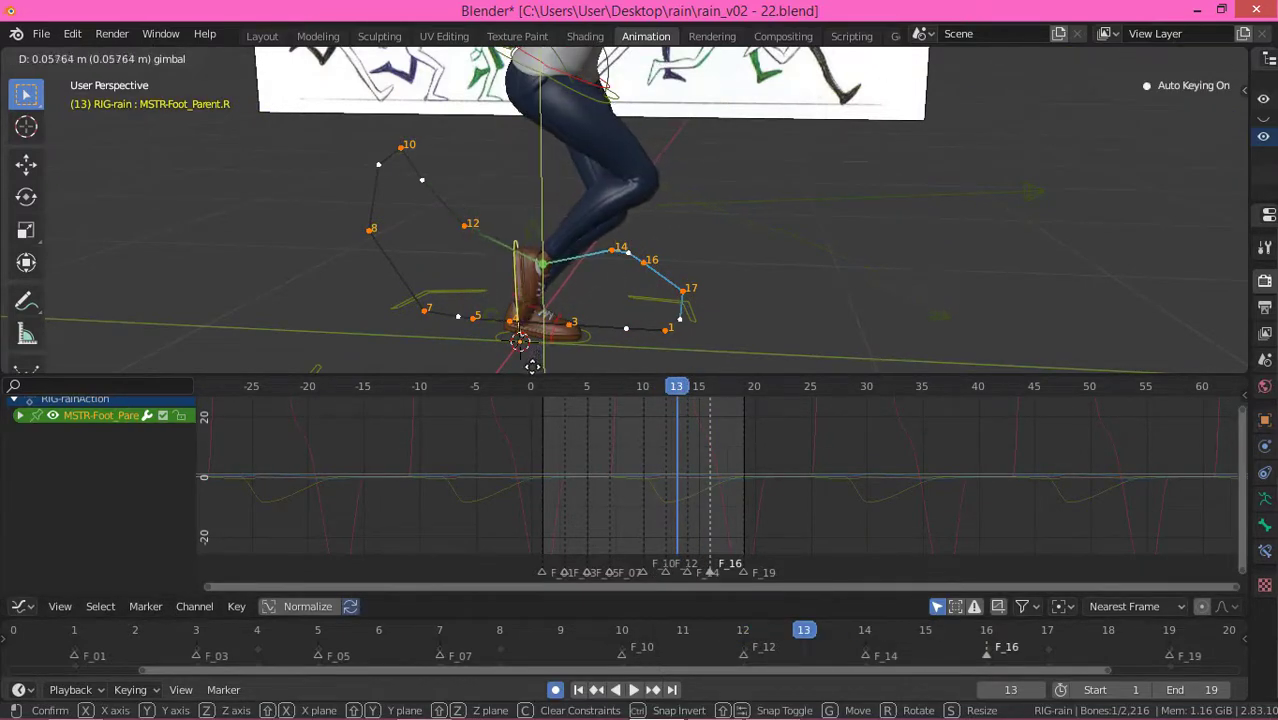
{"action": "left_click_drag", "start_coordinate": [601, 330], "coordinate": [603, 328]}
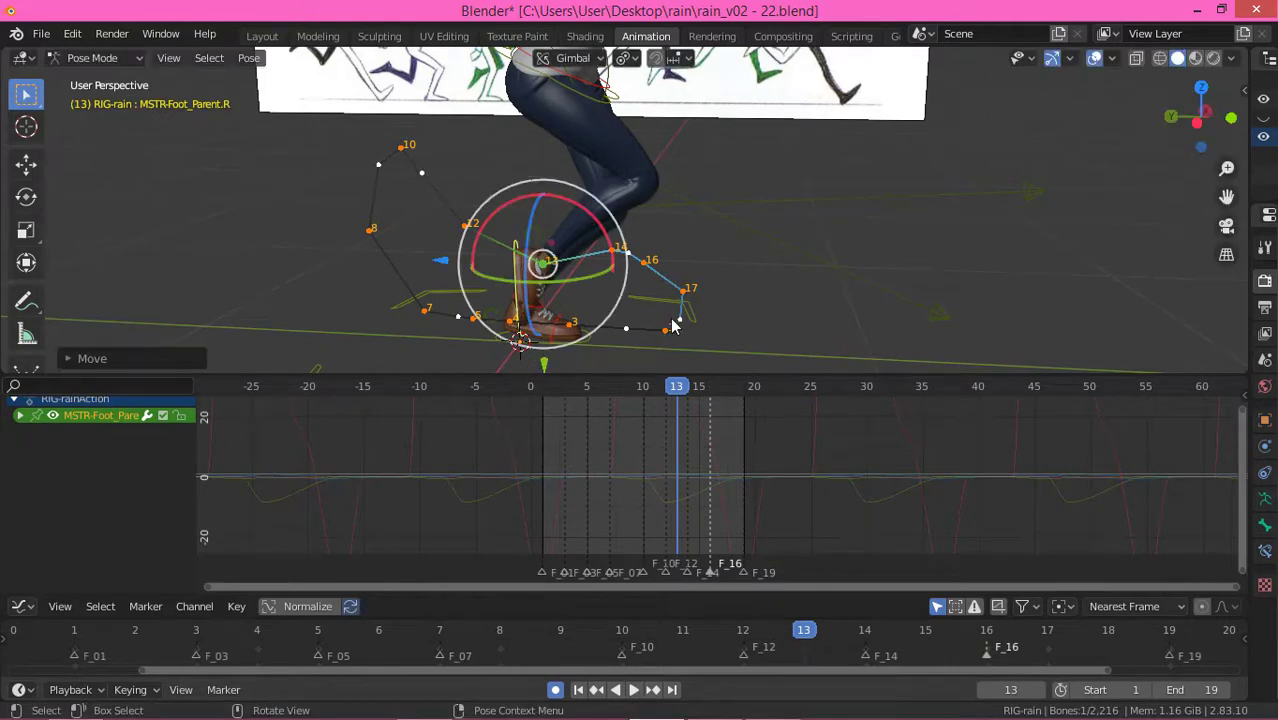
Step: Move the right foot control slightly back and down at frame 14 and nudge it forward and up at frame 15
{"action": "key", "text": "Right"}
{"action": "key", "text": "g"}
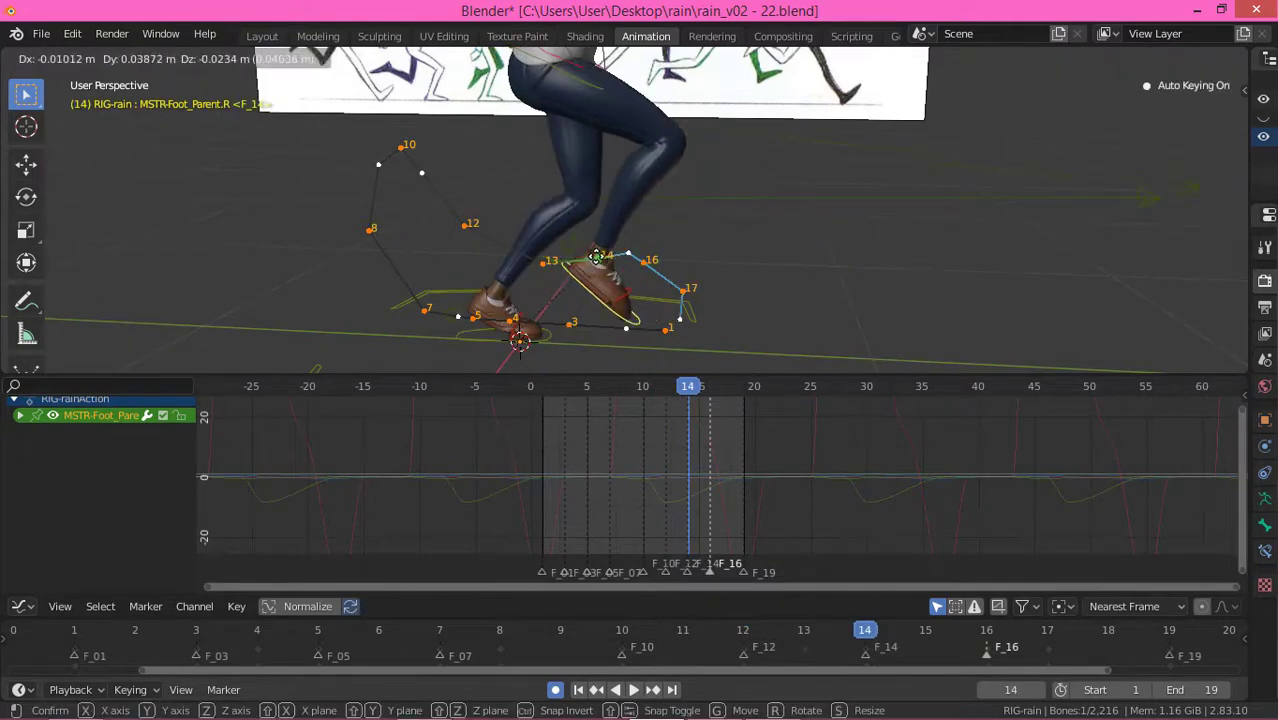
{"action": "left_click", "coordinate": [620, 259]}
{"action": "key", "text": "Right"}
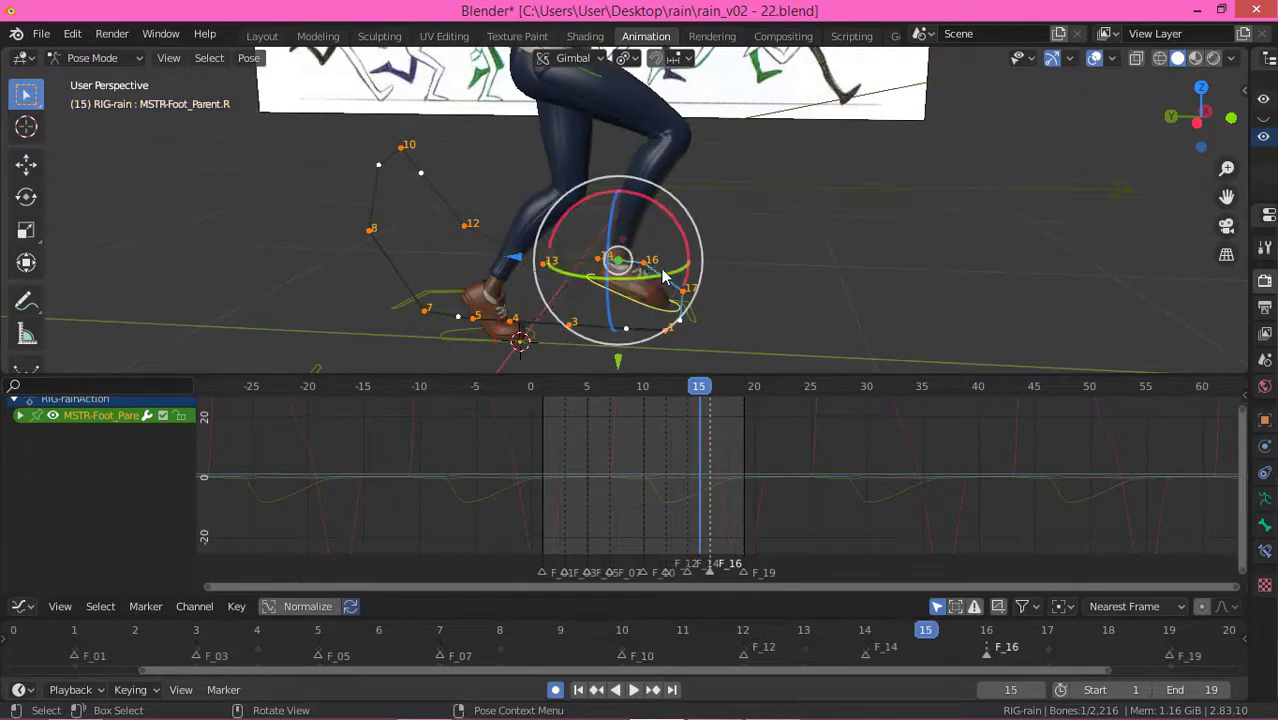
{"action": "key", "text": "g"}
{"action": "left_click", "coordinate": [740, 292]}
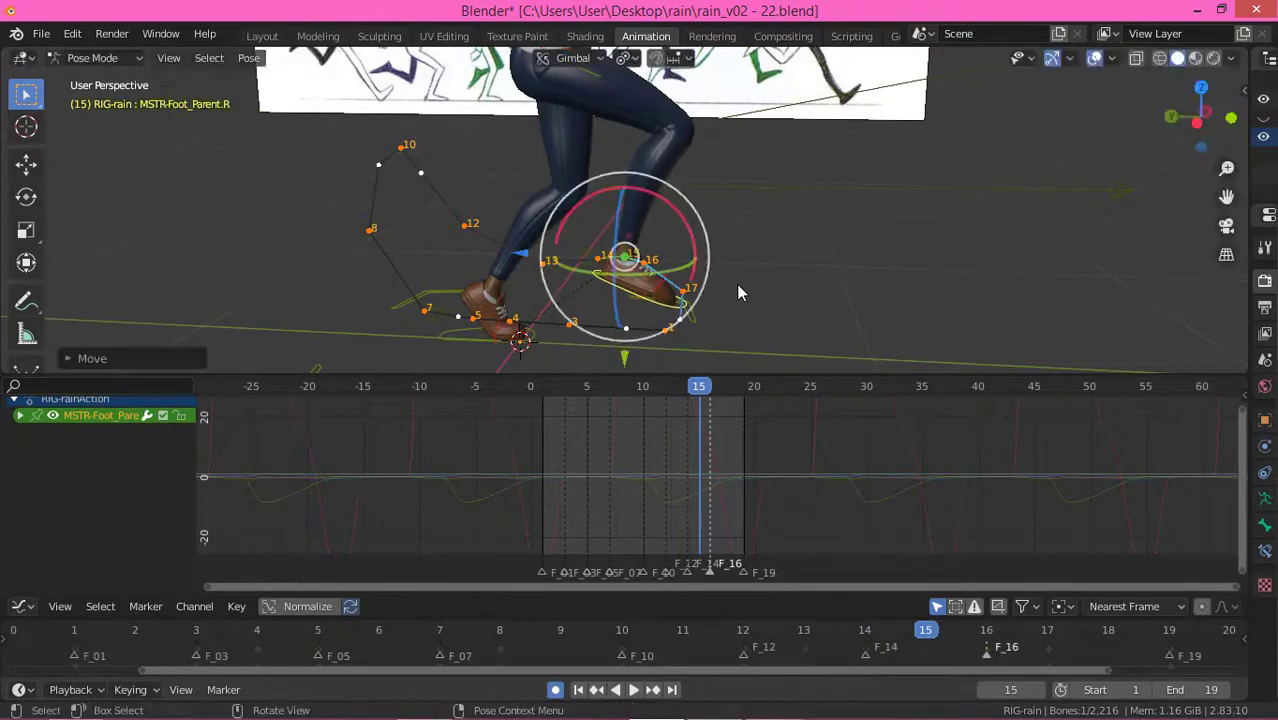
Step: Move the right foot control forward about 0.06 m at frame 16, and play the run to check the arc
{"action": "key", "text": "Right"}
{"action": "key", "text": "g"}
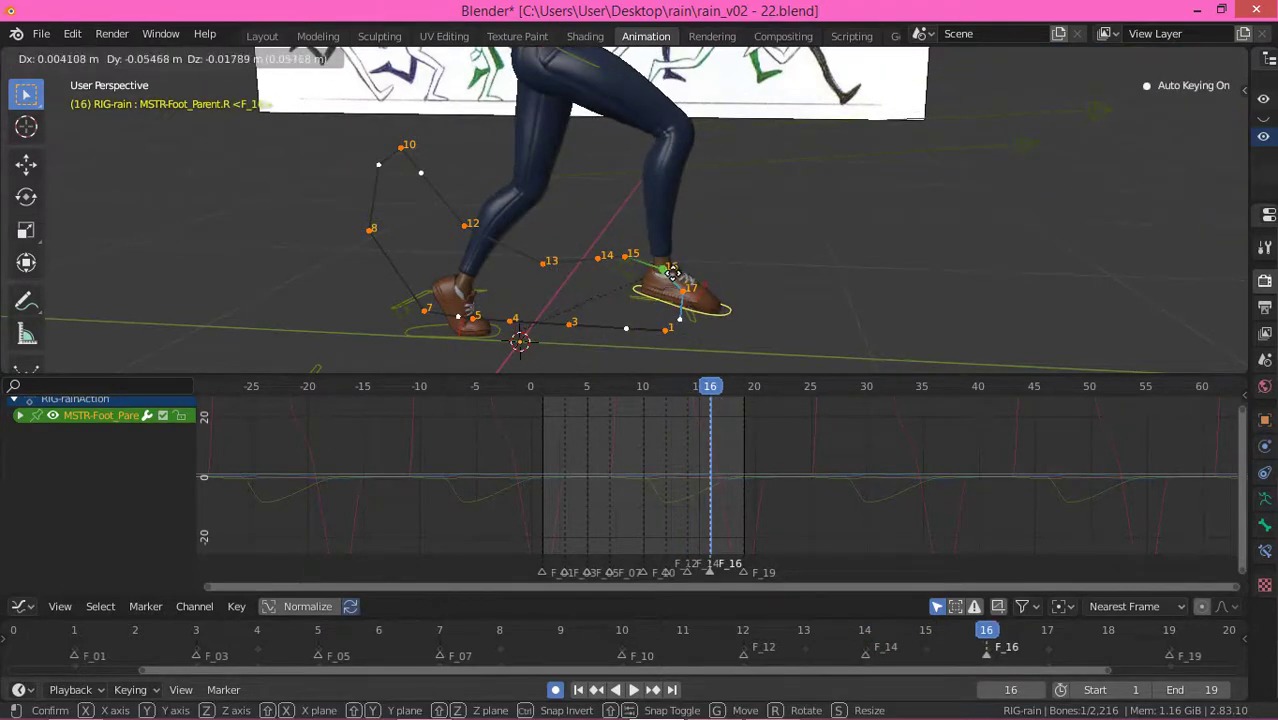
{"action": "left_click", "coordinate": [735, 325]}
{"action": "key", "text": "Right"}
{"action": "key", "text": "Right"}
{"action": "key", "text": "Right"}
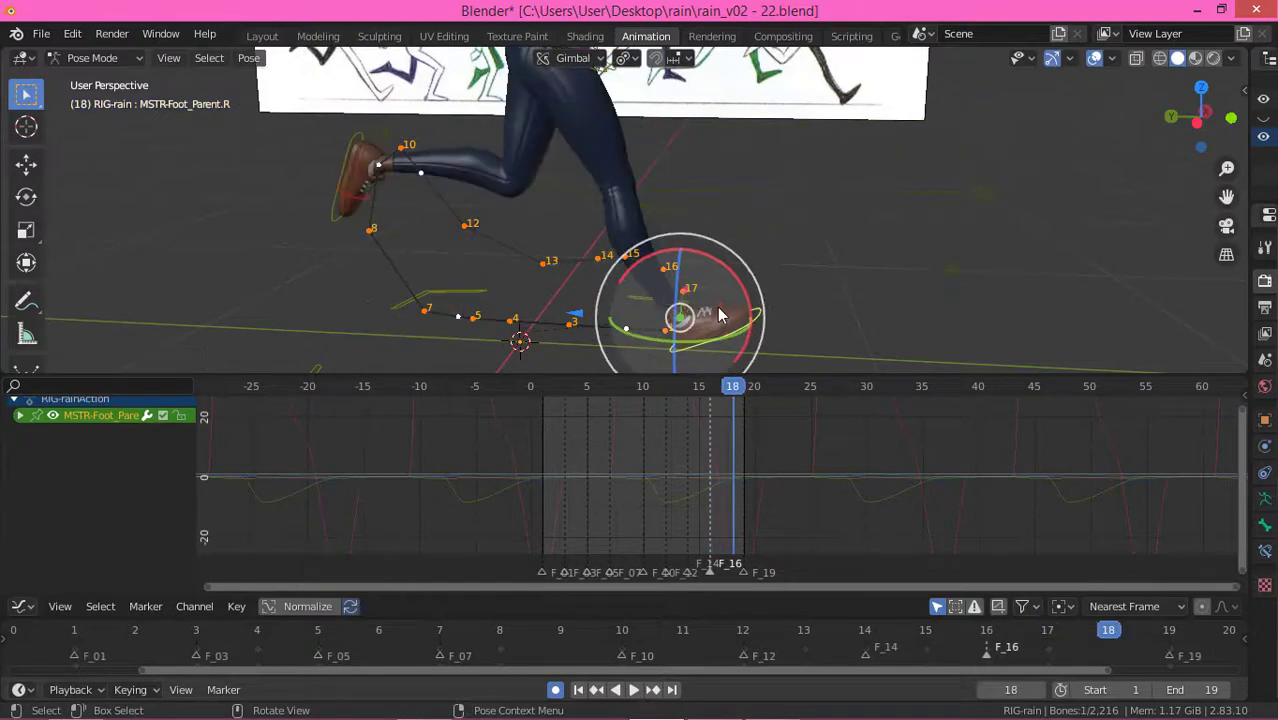
{"action": "key", "text": "space"}
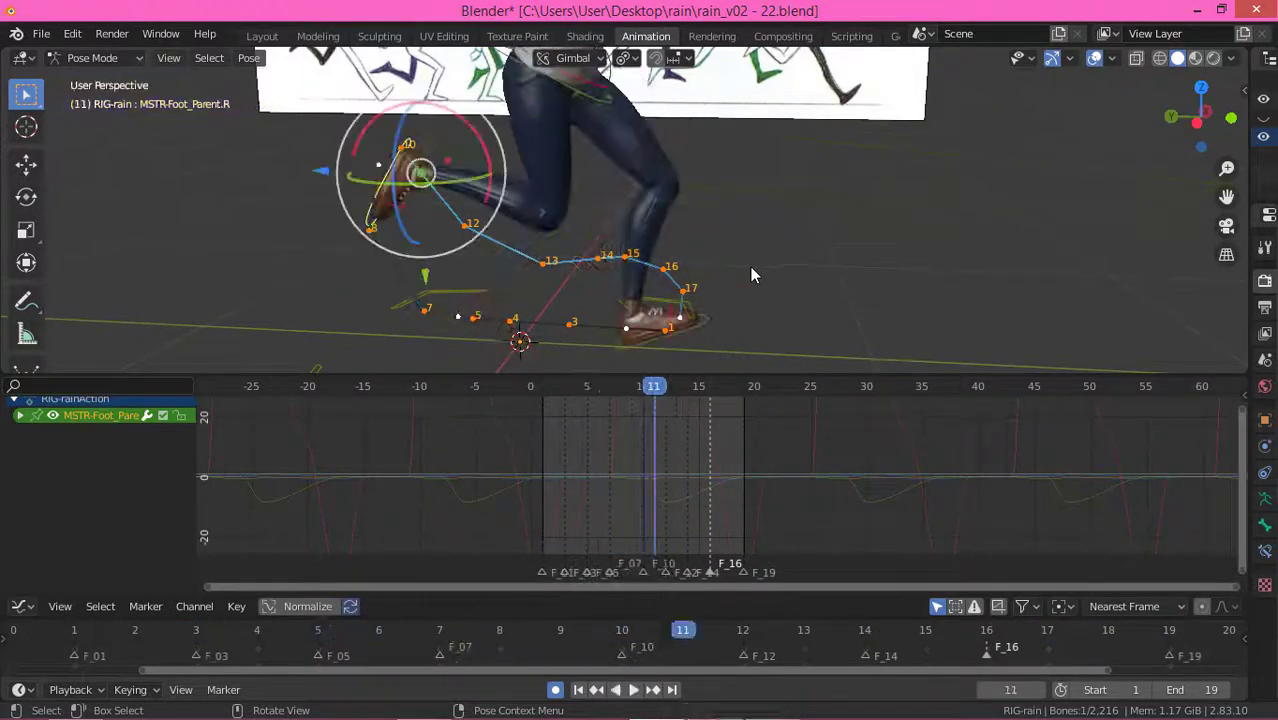
{"action": "key", "text": "space"}
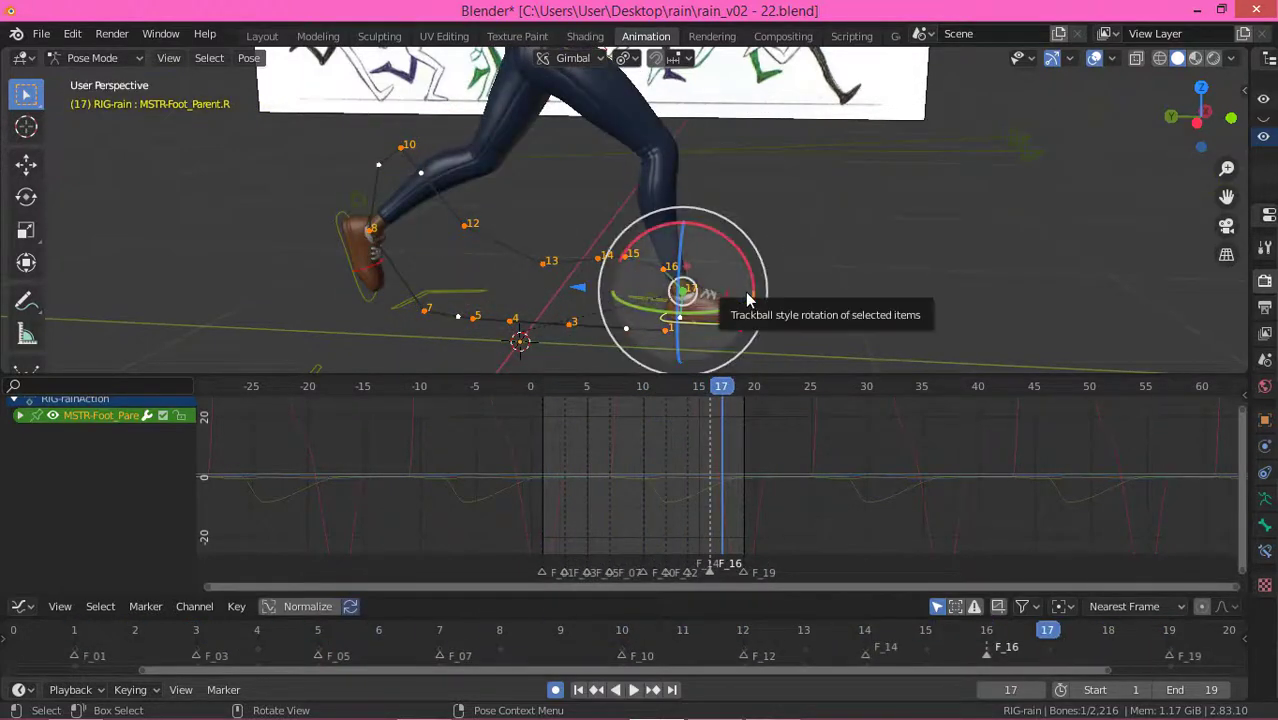
Step: Shift the right foot control backward slightly over 0.06 m at frame 13
{"action": "key", "text": "Left"}
{"action": "key", "text": "Left"}
{"action": "key", "text": "Left"}
{"action": "key", "text": "Left"}
{"action": "key", "text": "g"}
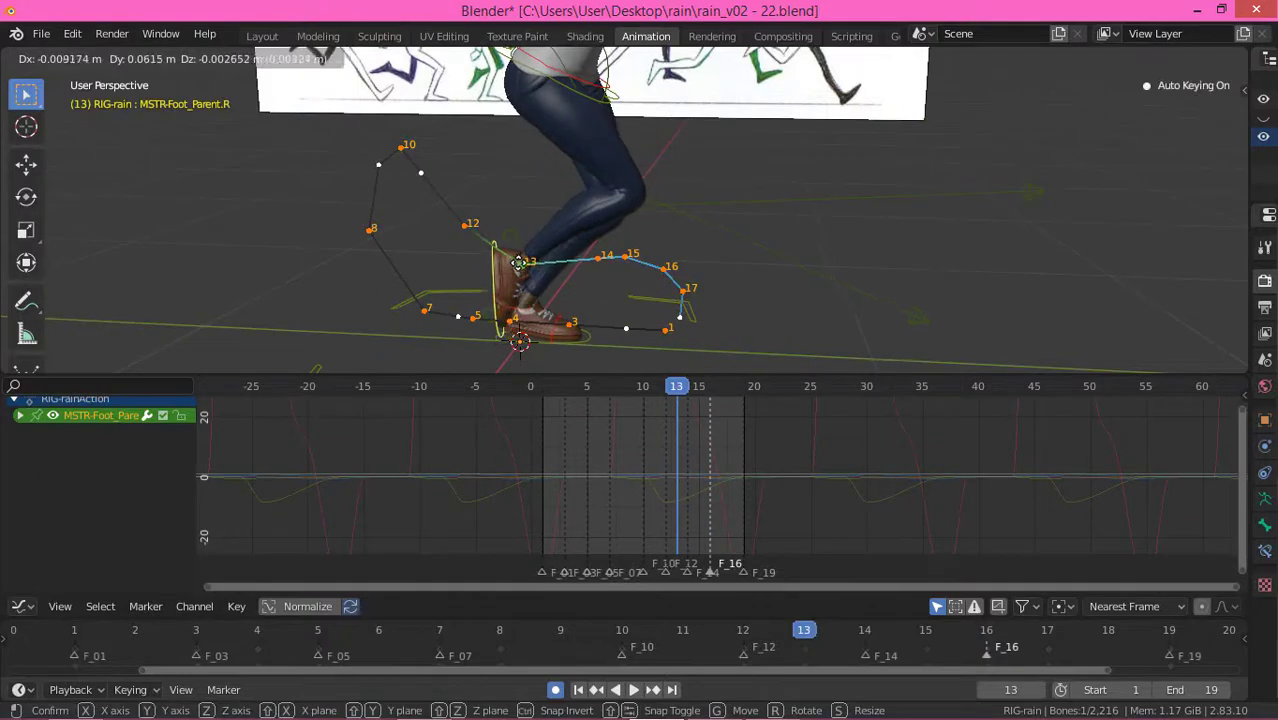
{"action": "left_click", "coordinate": [663, 270]}
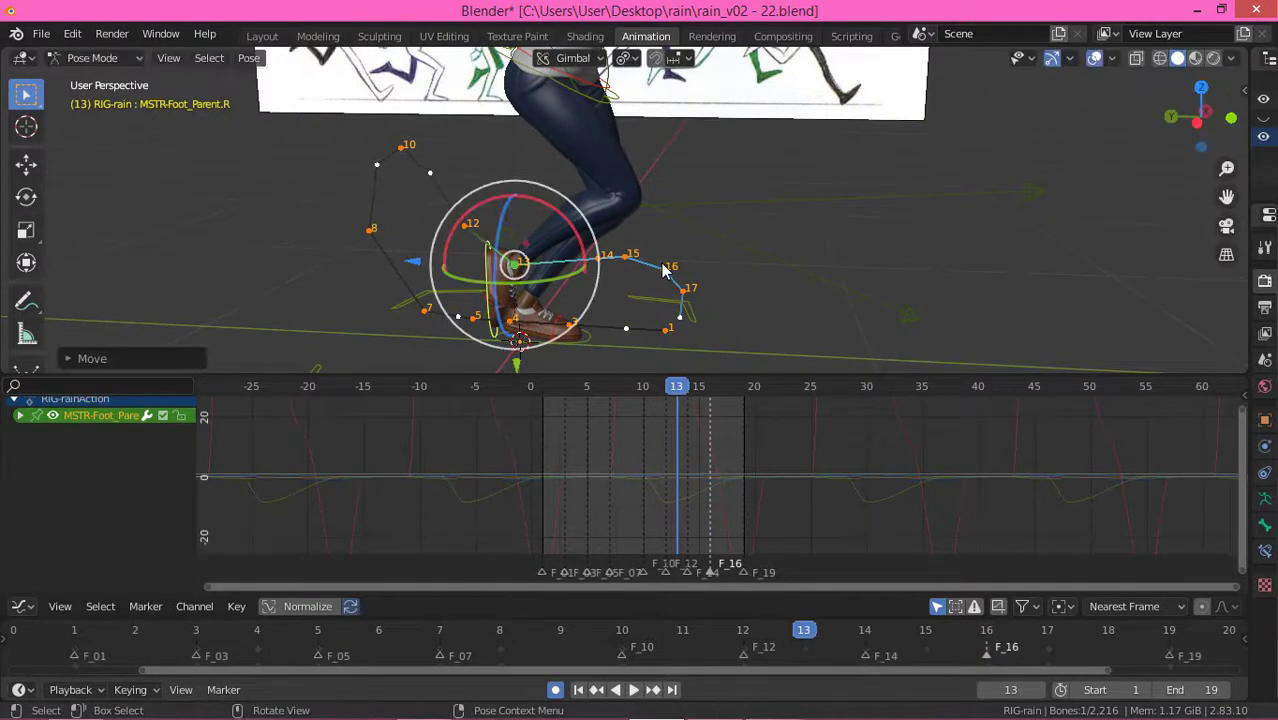
Step: Pull the right foot control back and slightly down at frames 14 and 15 to even out the forward swing's spacing
{"action": "key", "text": "Right"}
{"action": "key", "text": "g"}
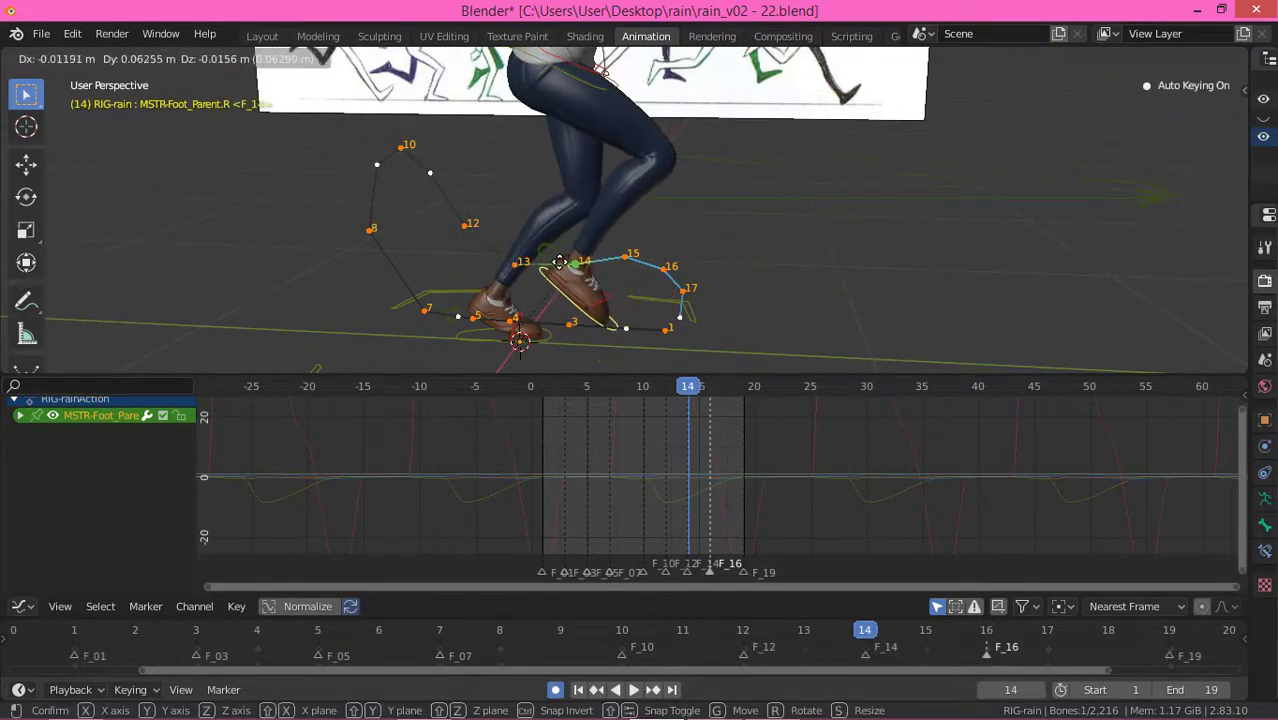
{"action": "left_click", "coordinate": [620, 272]}
{"action": "key", "text": "Right"}
{"action": "key", "text": "g"}
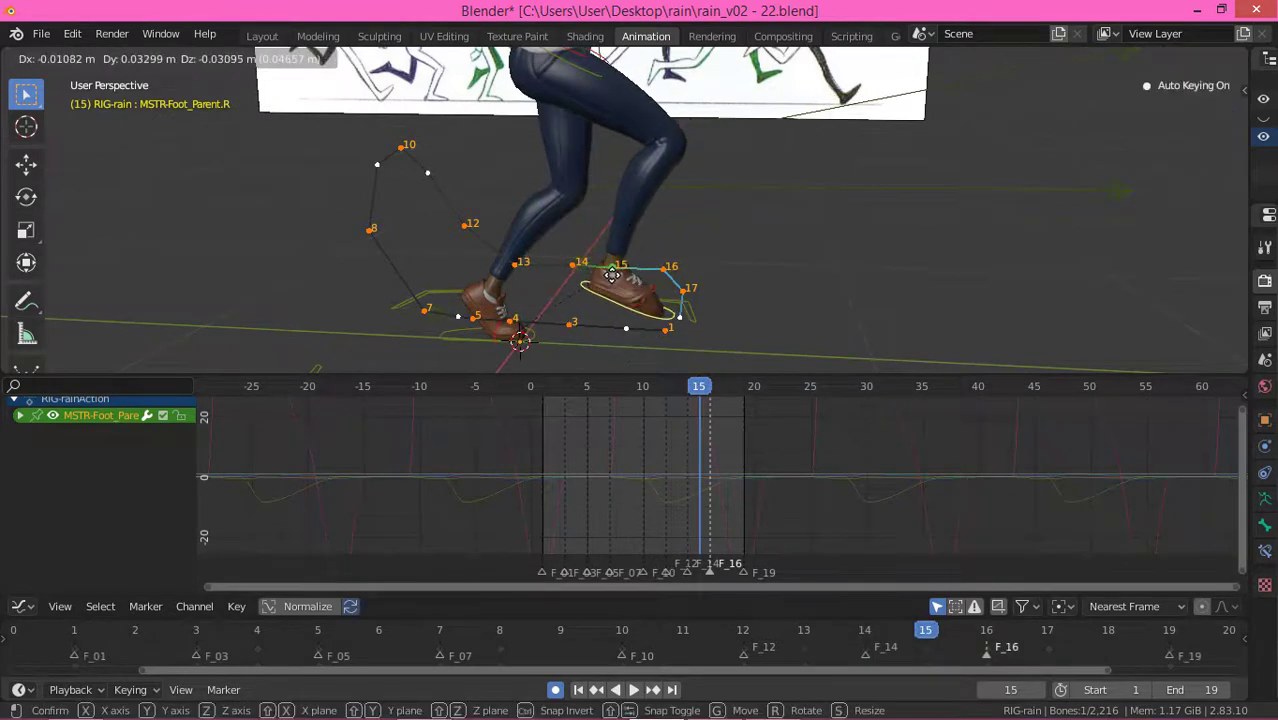
{"action": "left_click", "coordinate": [746, 276]}
Step: Pull the right foot control back and down at frames 16 and 17 to continue the smooth descending arc
{"action": "key", "text": "Right"}
{"action": "key", "text": "g"}
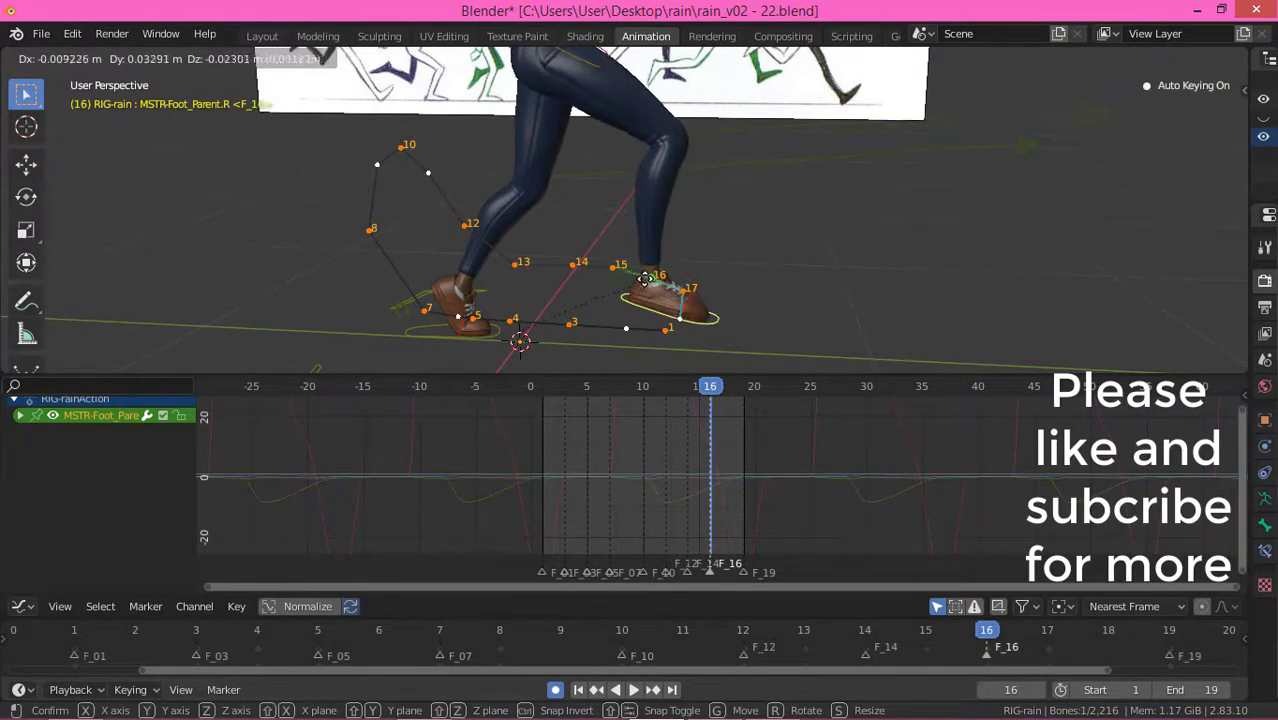
{"action": "left_click", "coordinate": [668, 291]}
{"action": "key", "text": "Right"}
{"action": "key", "text": "g"}
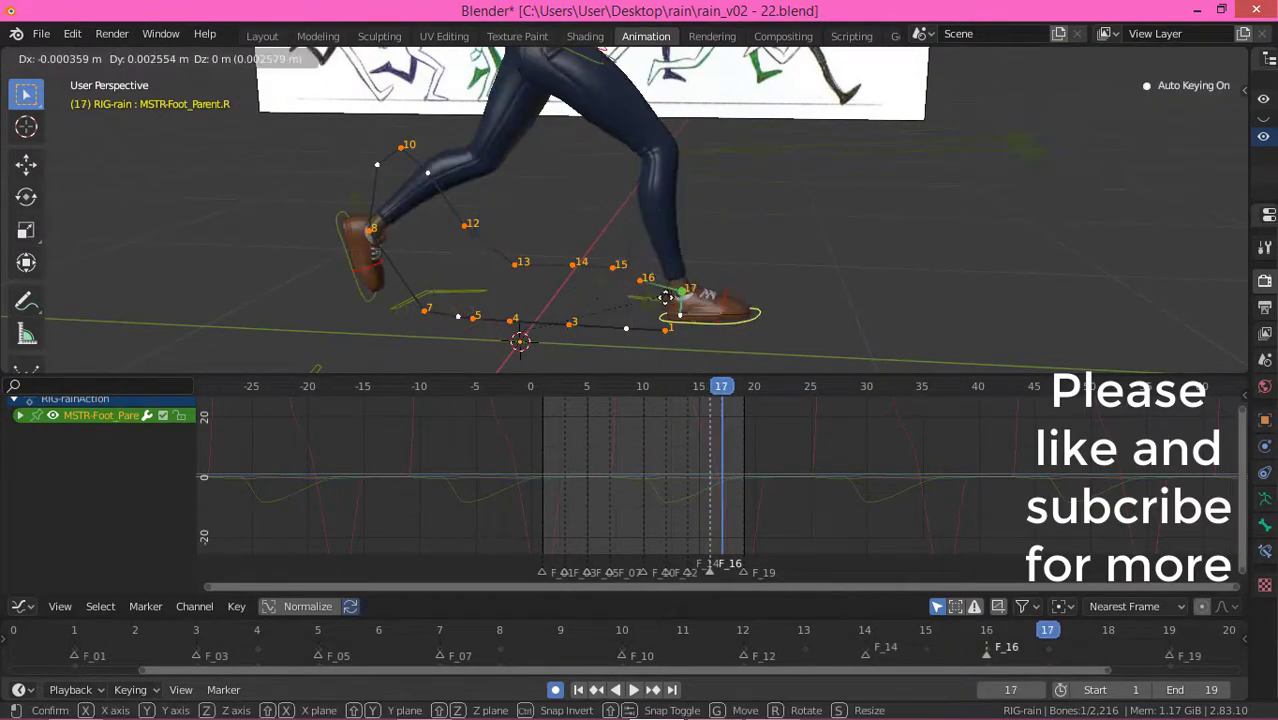
{"action": "left_click", "coordinate": [662, 297]}
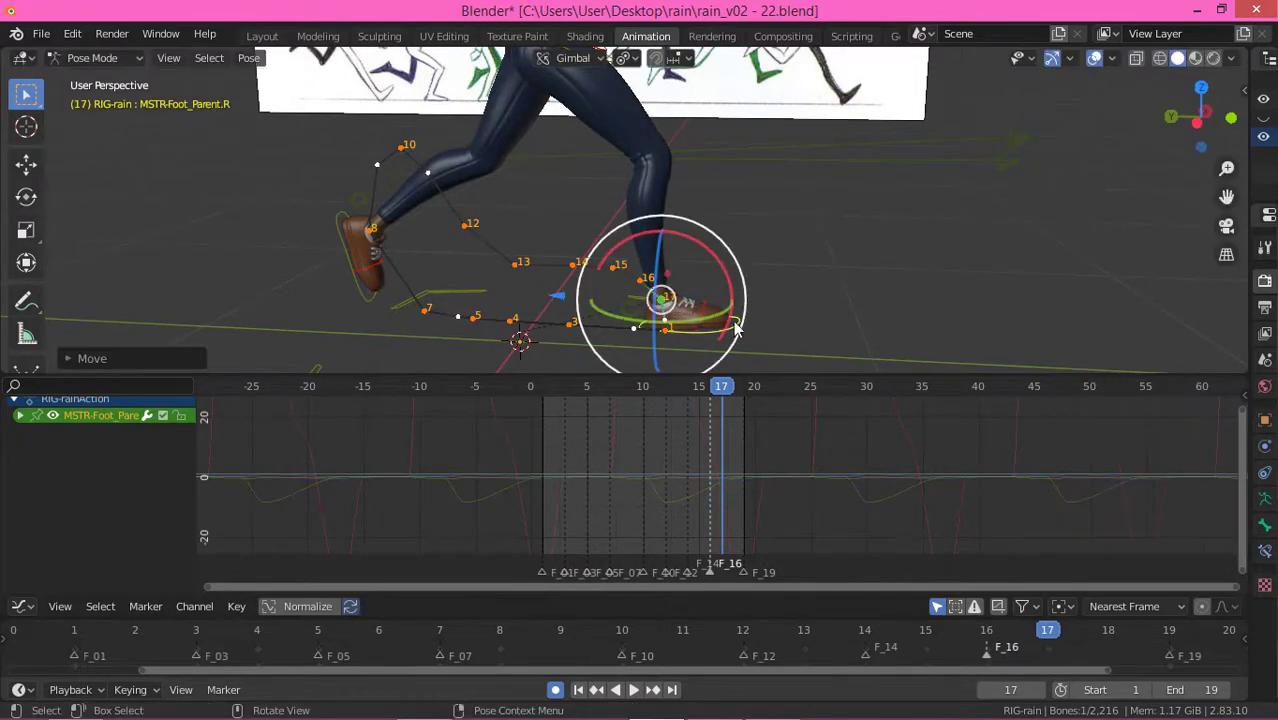
Step: Nudge the right foot control slightly forward and up at frame 18, and play the run through to check it
{"action": "key", "text": "Right"}
{"action": "key", "text": "g"}
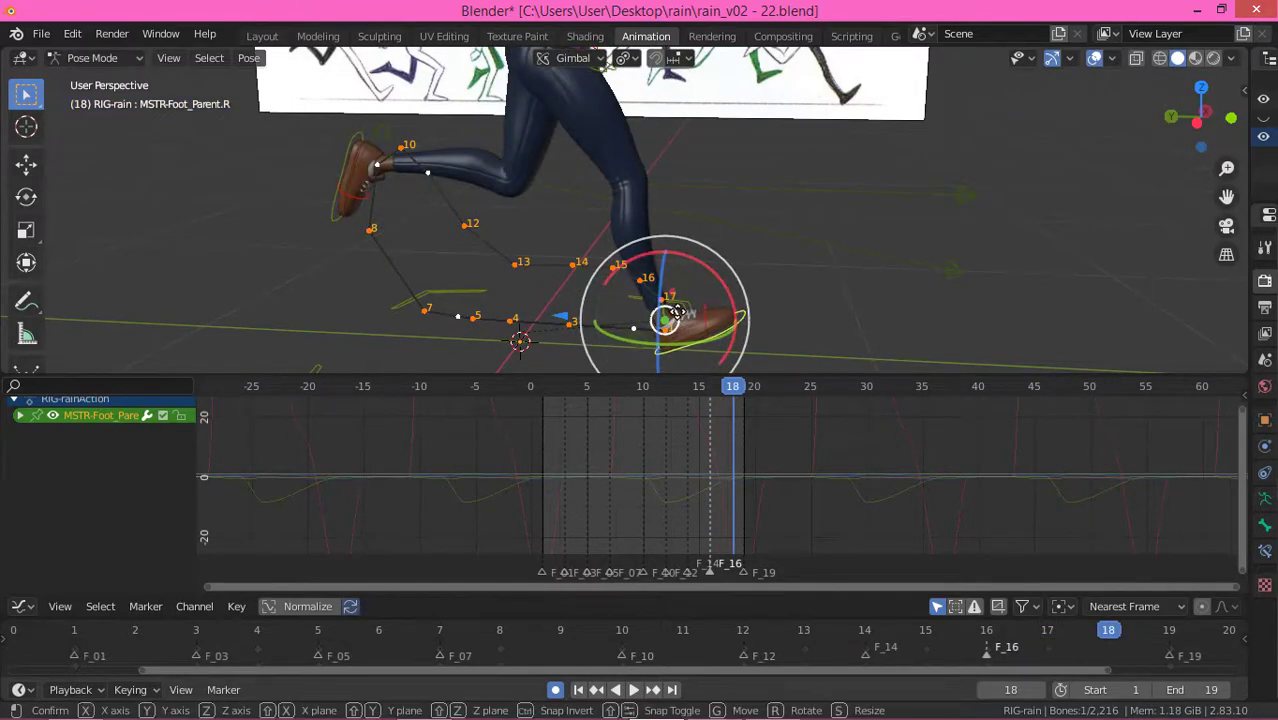
{"action": "left_click", "coordinate": [679, 312]}
{"action": "key", "text": "Right"}
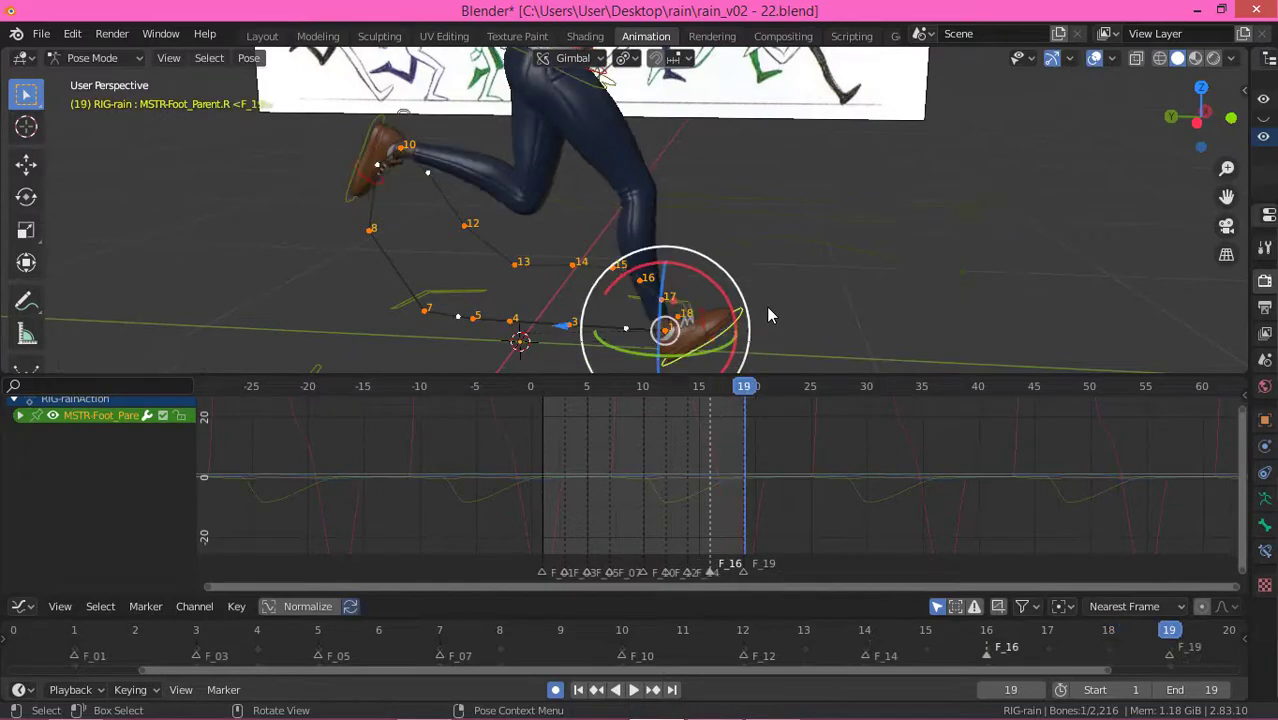
{"action": "key", "text": "space"}
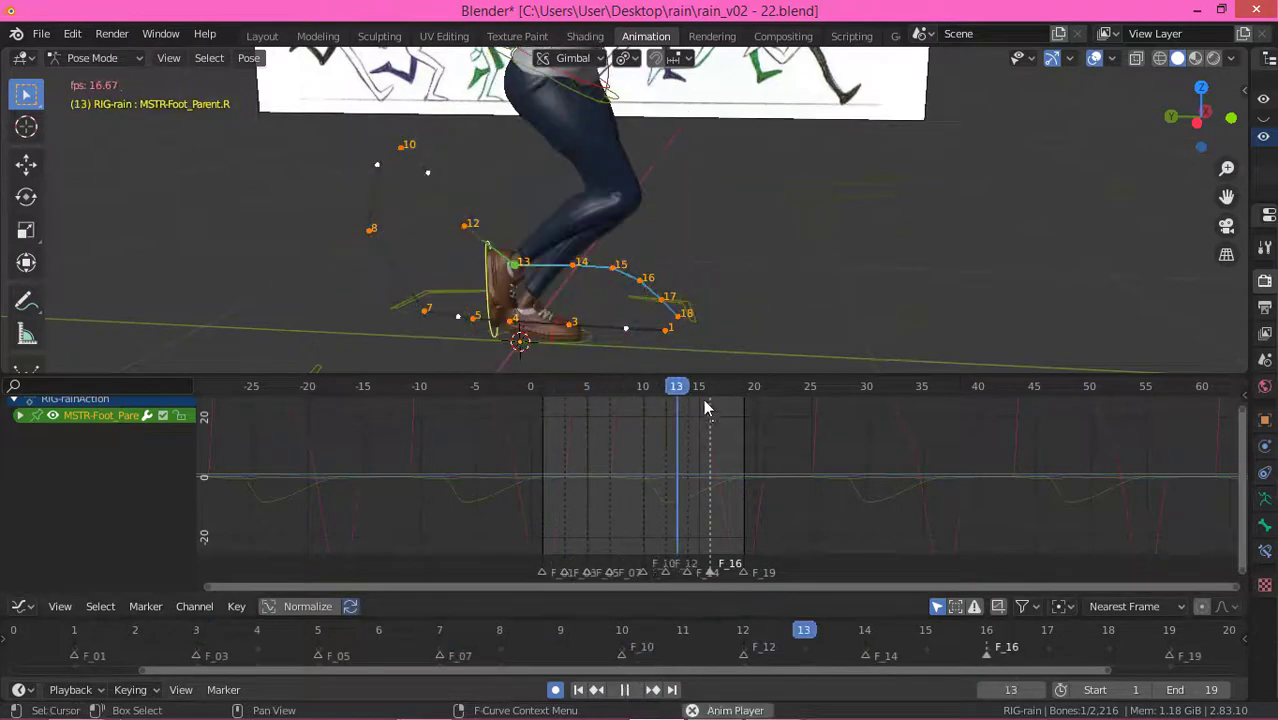
{"action": "key", "text": "space"}
Step: Move the right foot control slightly back along the ground at frame 3 to even out the contact spacing
{"action": "left_click", "coordinate": [541, 390]}
{"action": "key", "text": "space"}
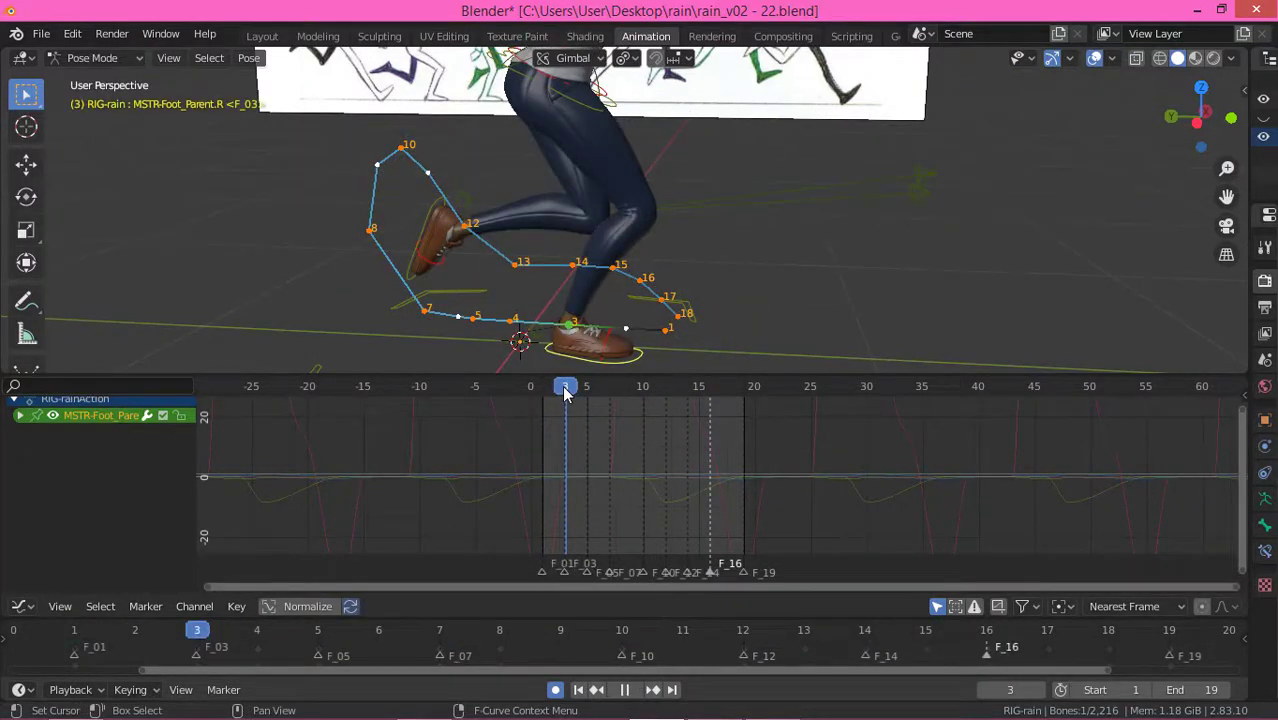
{"action": "left_click_drag", "start_coordinate": [472, 326], "coordinate": [445, 327]}
{"action": "left_click", "coordinate": [676, 324]}
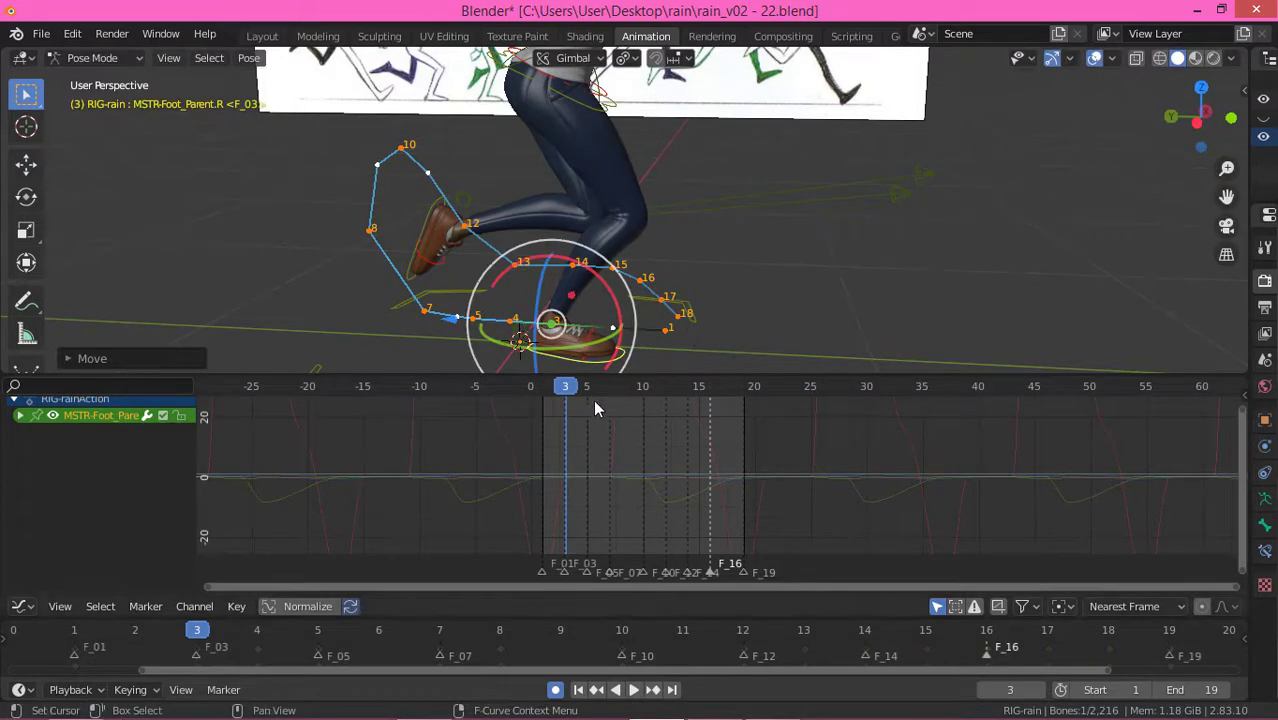
Step: Play the run from the side and from the front to examine the foot movement
{"action": "key", "text": "space"}
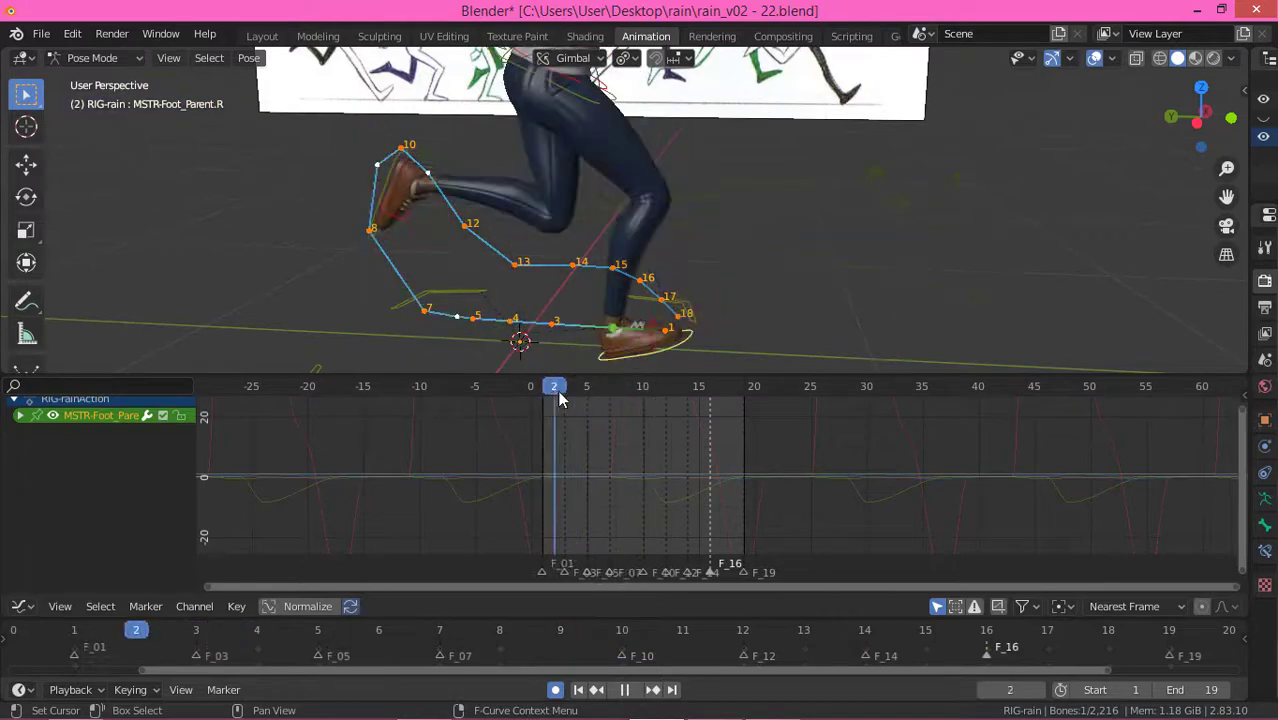
{"action": "key", "text": "space"}
{"action": "middle_click_drag", "start_coordinate": [799, 305], "coordinate": [637, 302]}
{"action": "scroll", "coordinate": [643, 281], "scroll_direction": "down", "scroll_amount": 5}
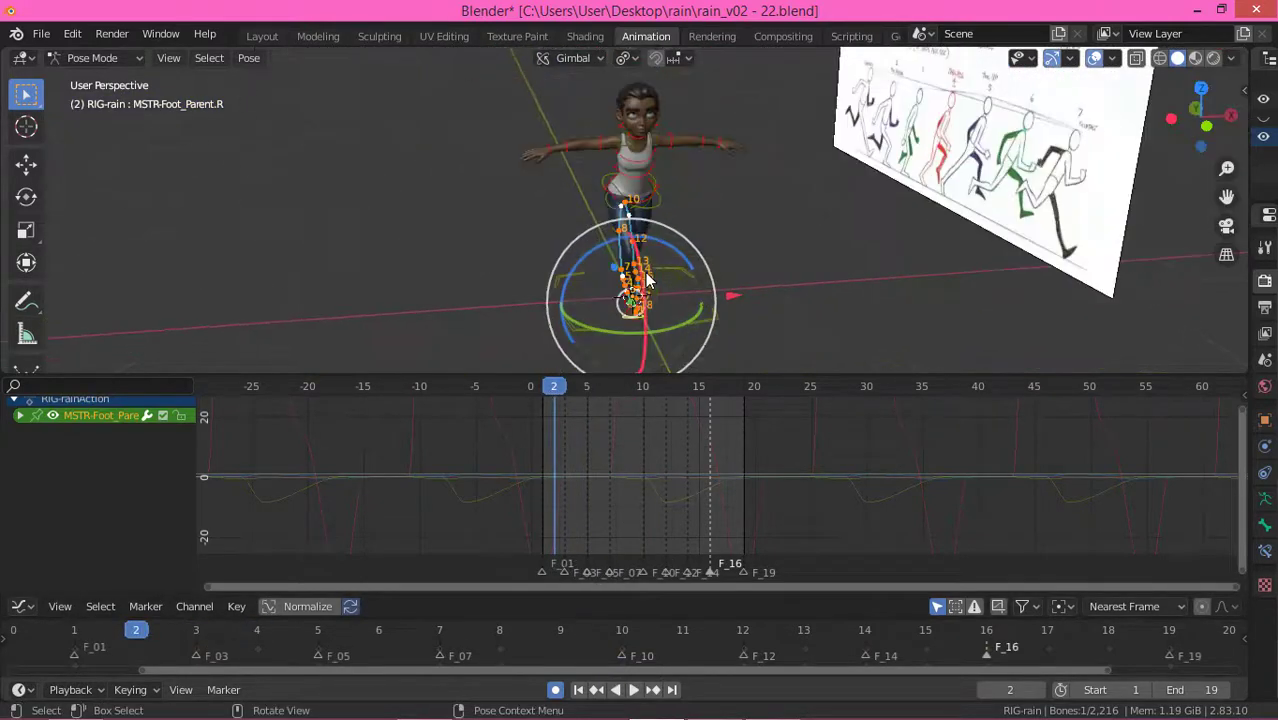
{"action": "key", "text": "space"}
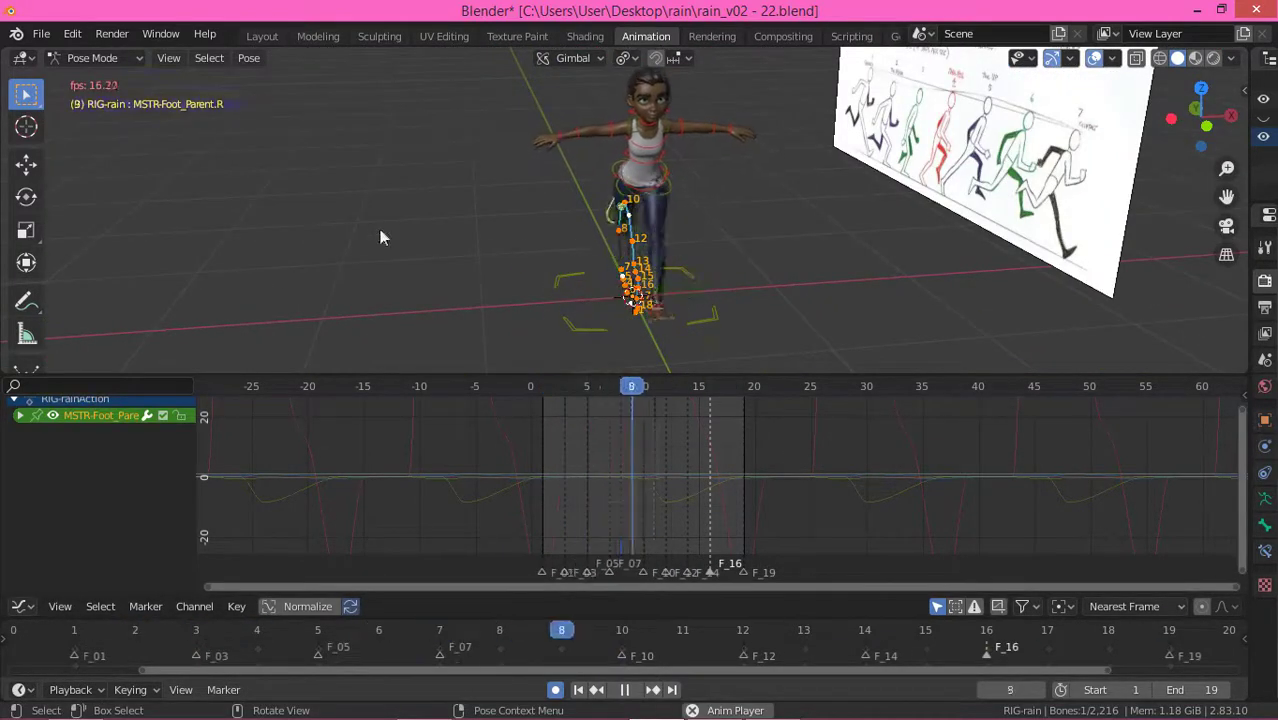
{"action": "key", "text": "space"}
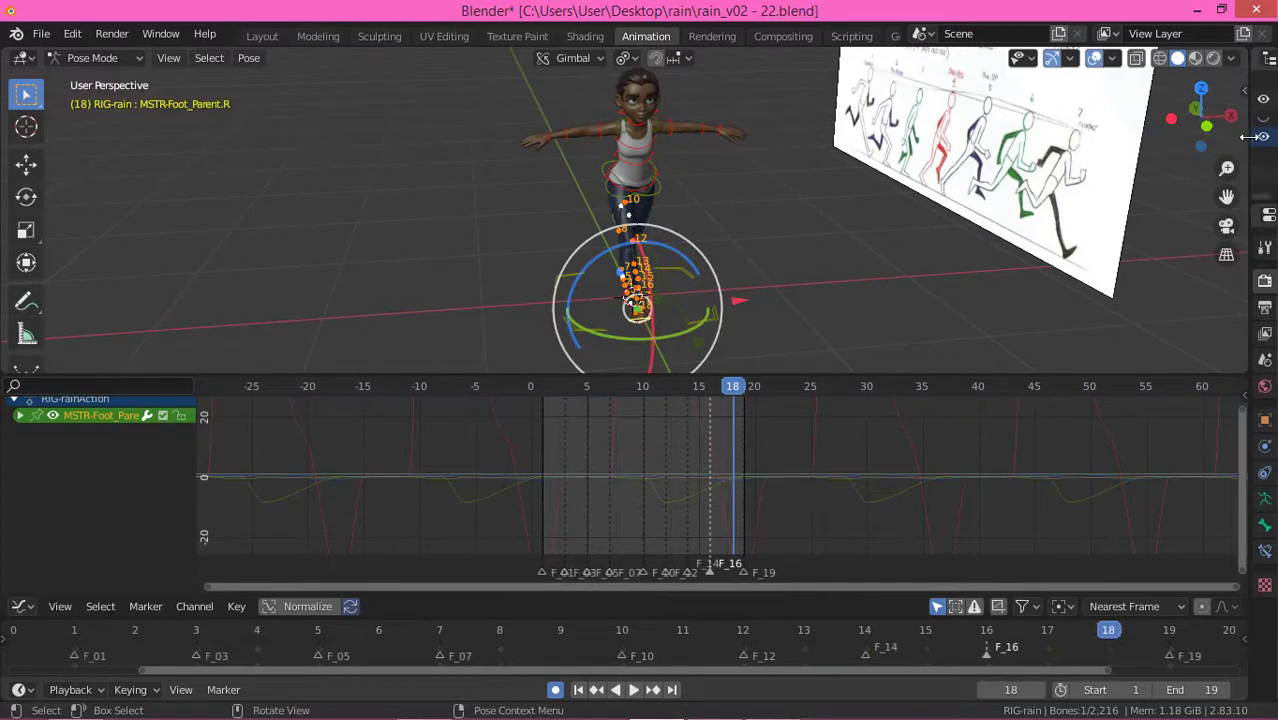
Step: Split the 3D viewport vertically into a narrow view and a wider view side by side
{"action": "right_click", "coordinate": [1251, 136]}
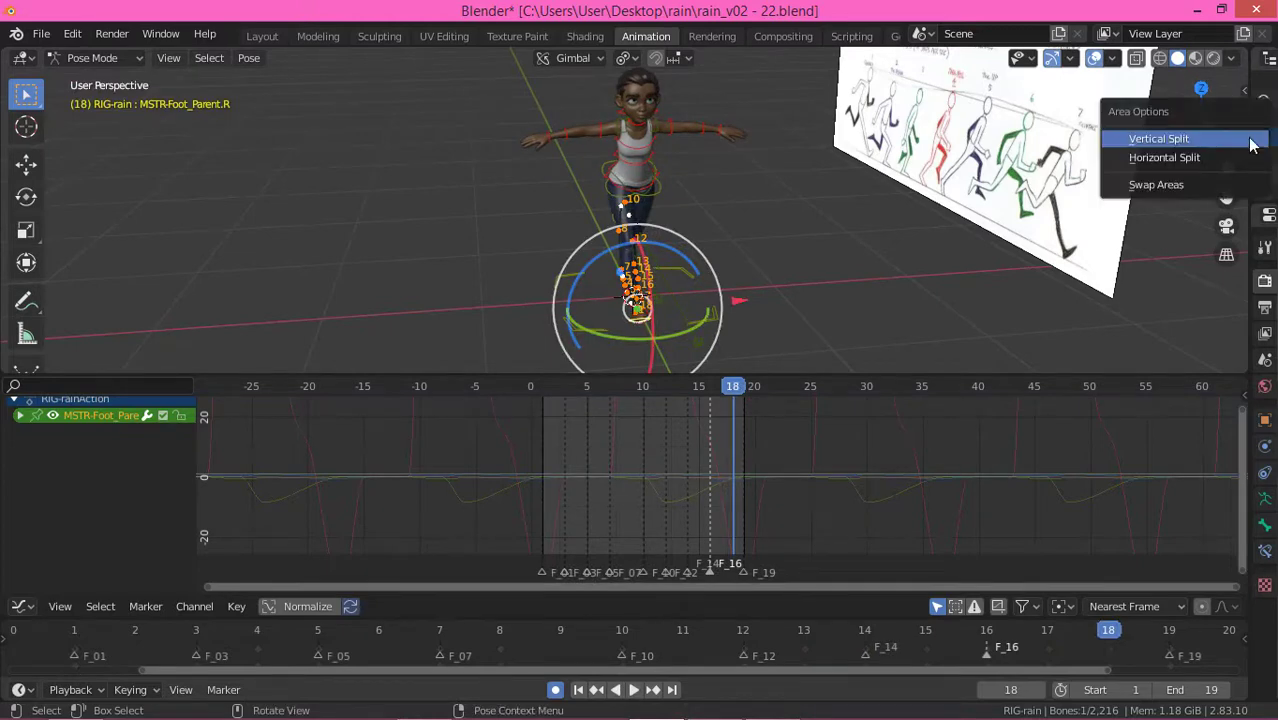
{"action": "left_click", "coordinate": [1162, 158]}
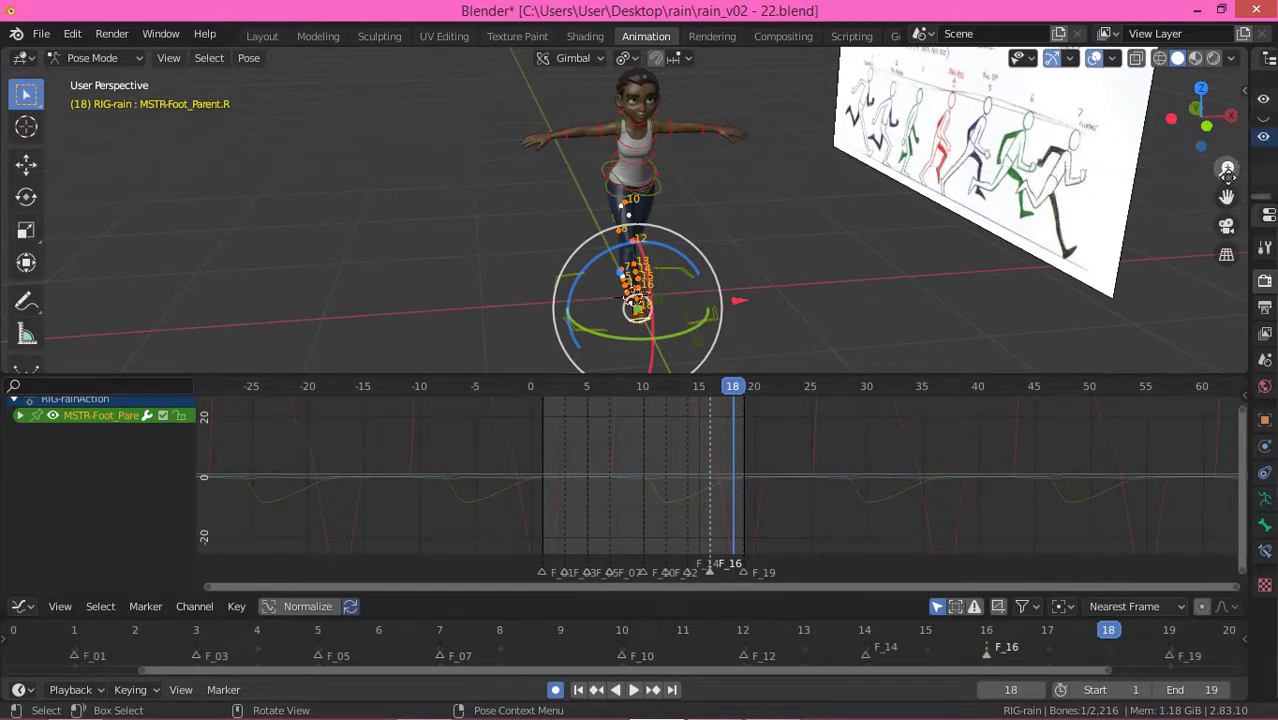
{"action": "right_click", "coordinate": [1248, 186]}
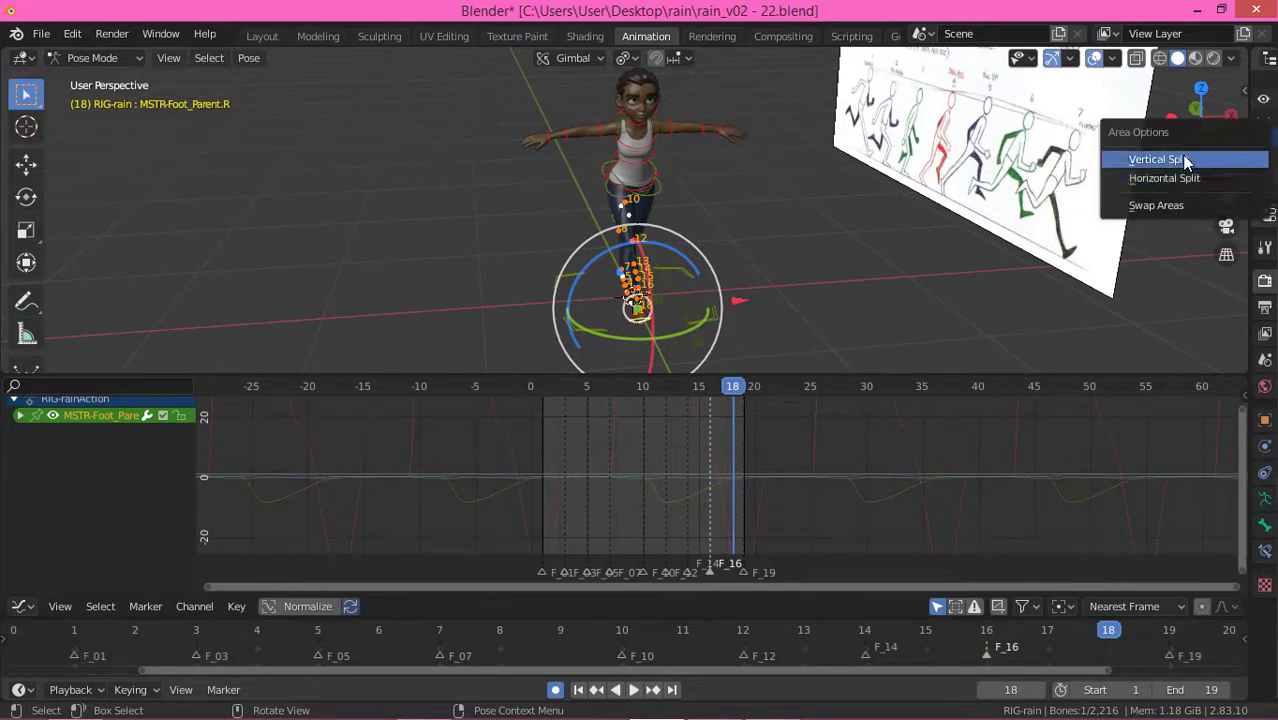
{"action": "left_click", "coordinate": [1130, 160]}
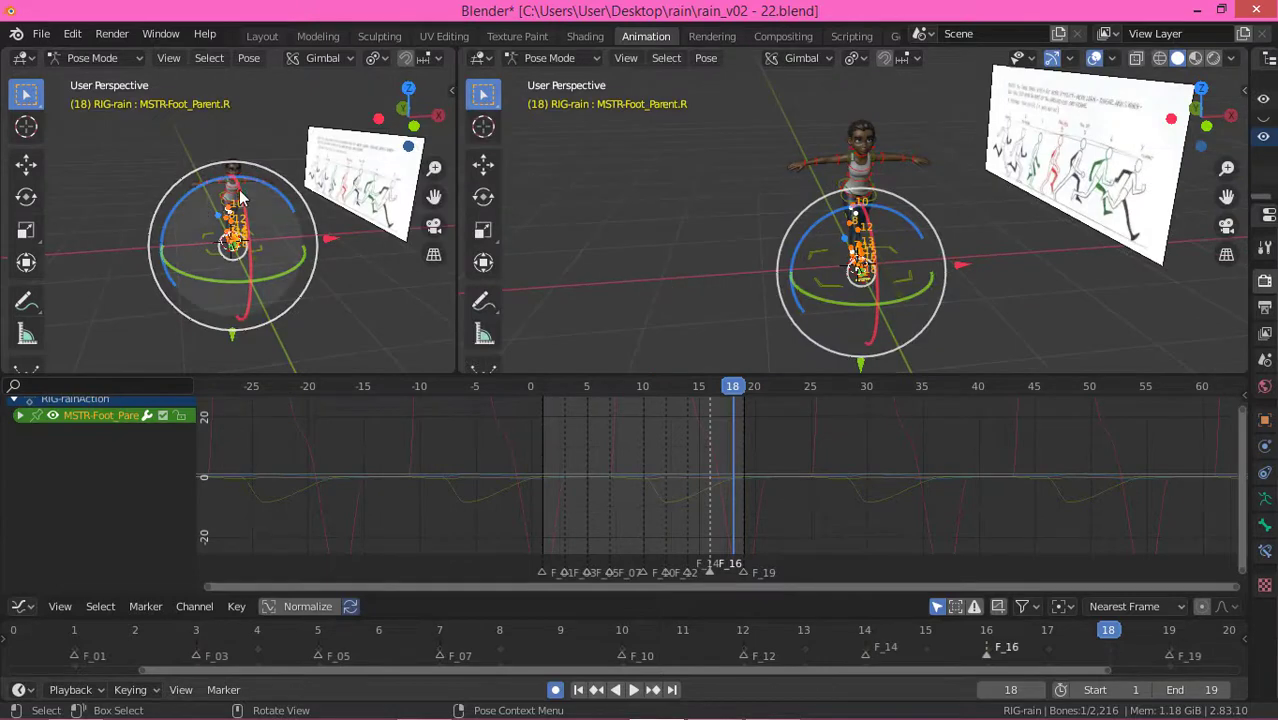
Step: Hide the overlays and gizmos in the narrow viewport, frame the legs from the front, and start playback
{"action": "scroll", "coordinate": [364, 60], "scroll_direction": "down", "scroll_amount": 3}
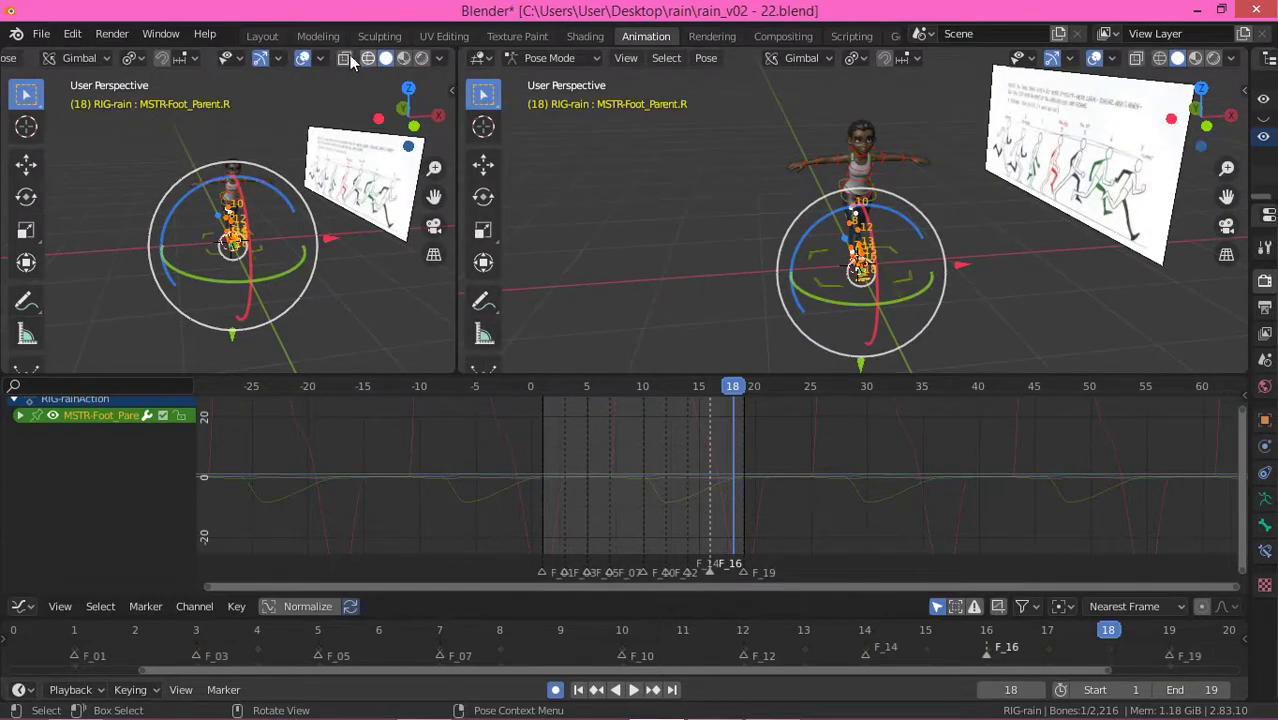
{"action": "left_click", "coordinate": [304, 59]}
{"action": "scroll", "coordinate": [237, 209], "scroll_direction": "up", "scroll_amount": 5}
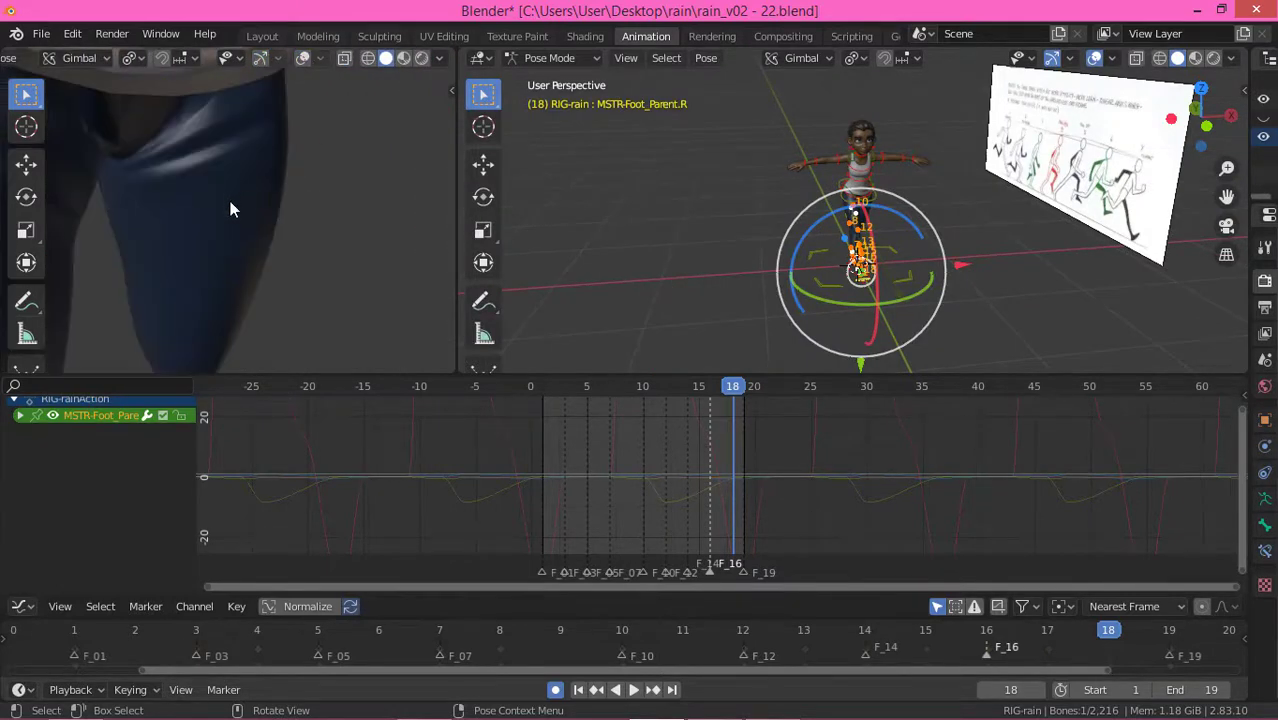
{"action": "scroll", "coordinate": [230, 201], "scroll_direction": "down", "scroll_amount": 5}
{"action": "key", "text": "space"}
{"action": "scroll", "coordinate": [223, 247], "scroll_direction": "up", "scroll_amount": 3}
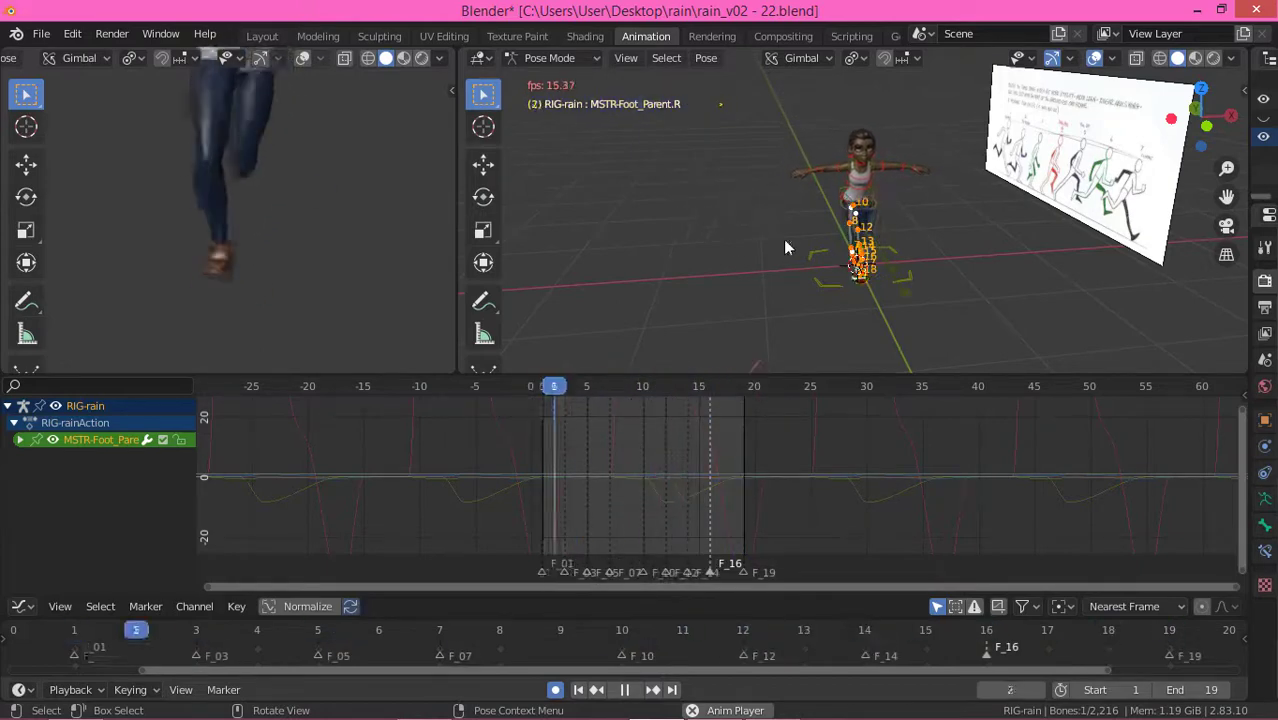
Step: Set the wide viewport to a side view of the feet and step through frames 1 to 3 to compare both views
{"action": "middle_click_drag", "start_coordinate": [783, 240], "coordinate": [899, 223]}
{"action": "scroll", "coordinate": [856, 264], "scroll_direction": "up", "scroll_amount": 5}
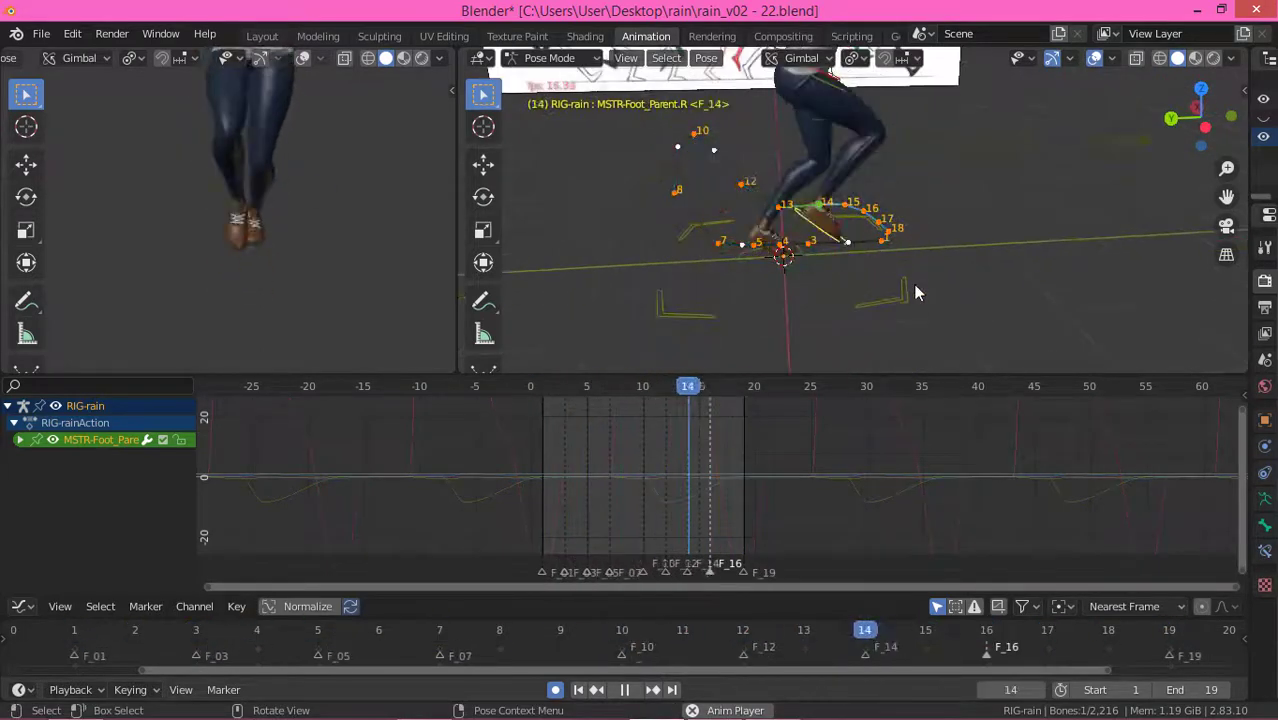
{"action": "left_click_drag", "start_coordinate": [530, 396], "coordinate": [544, 398]}
{"action": "key", "text": "space"}
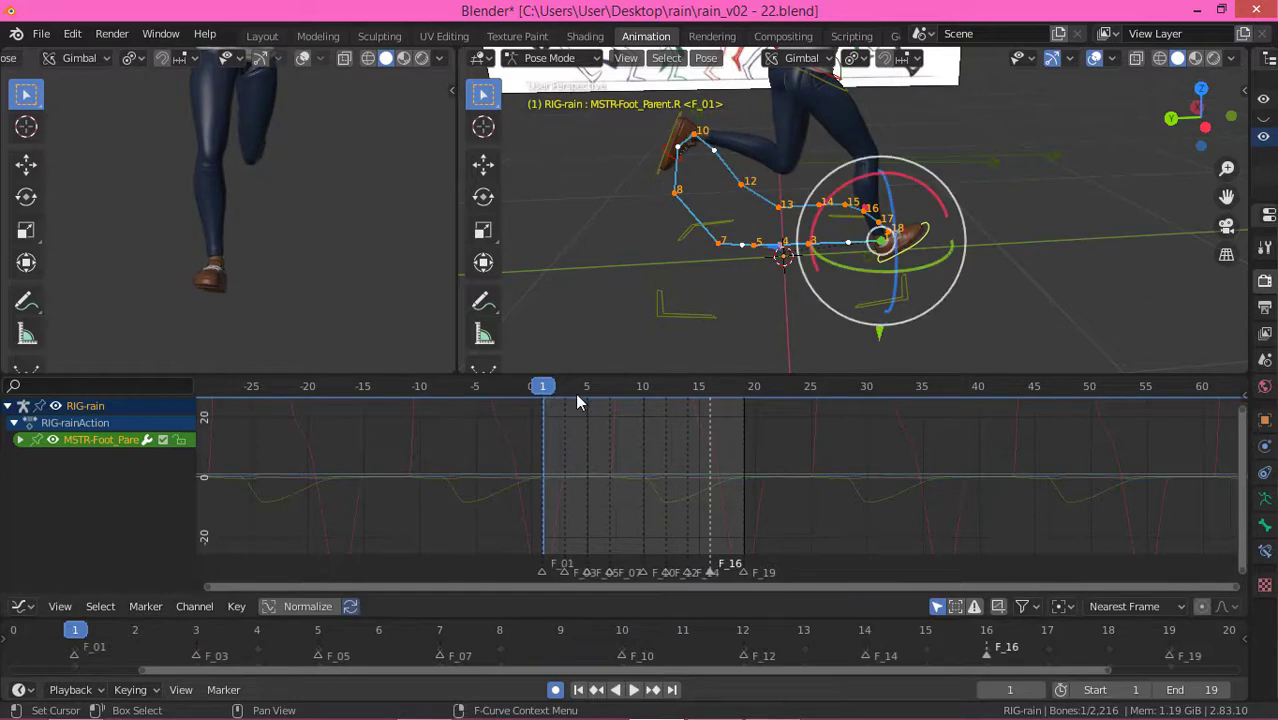
{"action": "key", "text": "Right"}
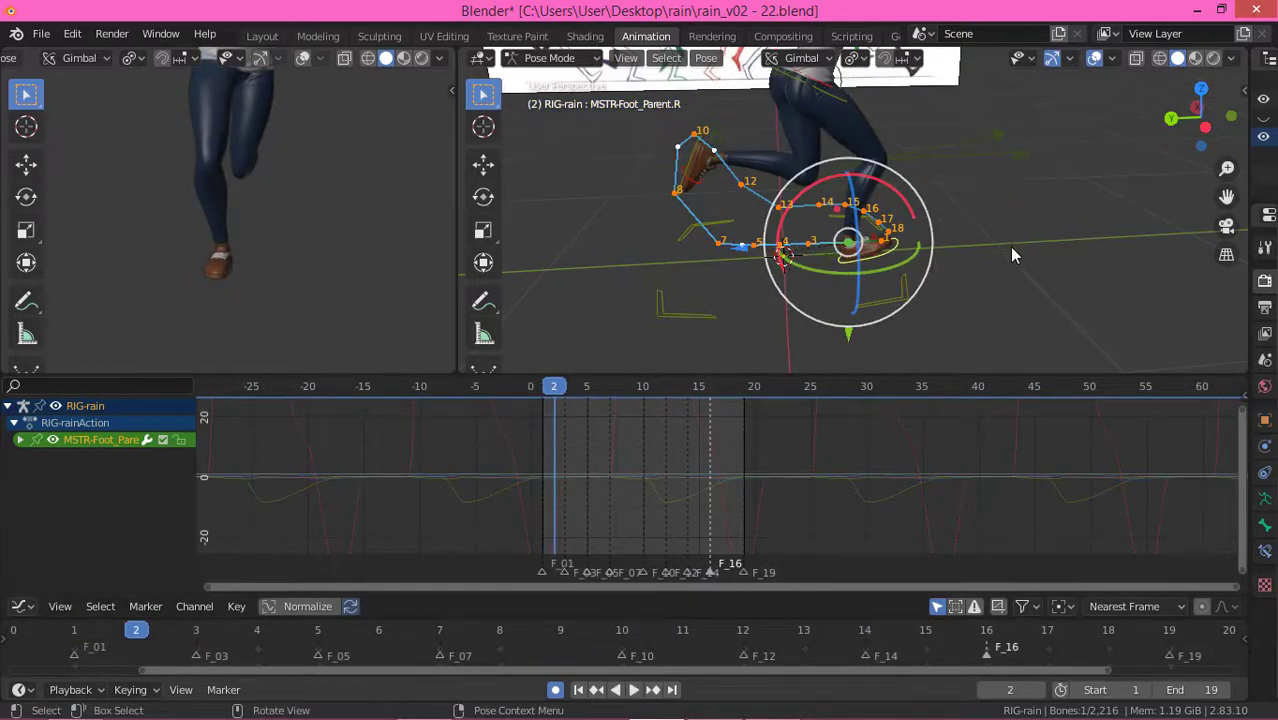
{"action": "middle_click_drag", "start_coordinate": [1009, 247], "coordinate": [987, 259]}
{"action": "key", "text": "Left"}
{"action": "key", "text": "Right"}
{"action": "key", "text": "Right"}
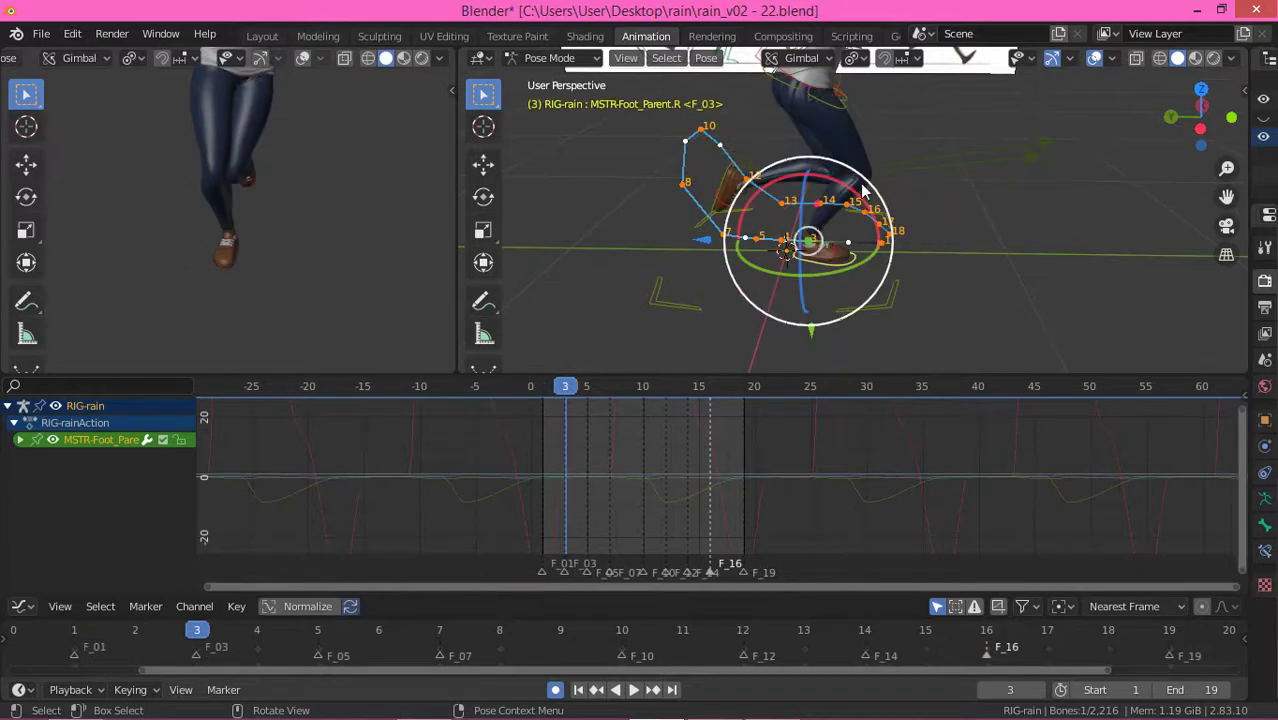
{"action": "key", "text": "Left"}
{"action": "key", "text": "Left"}
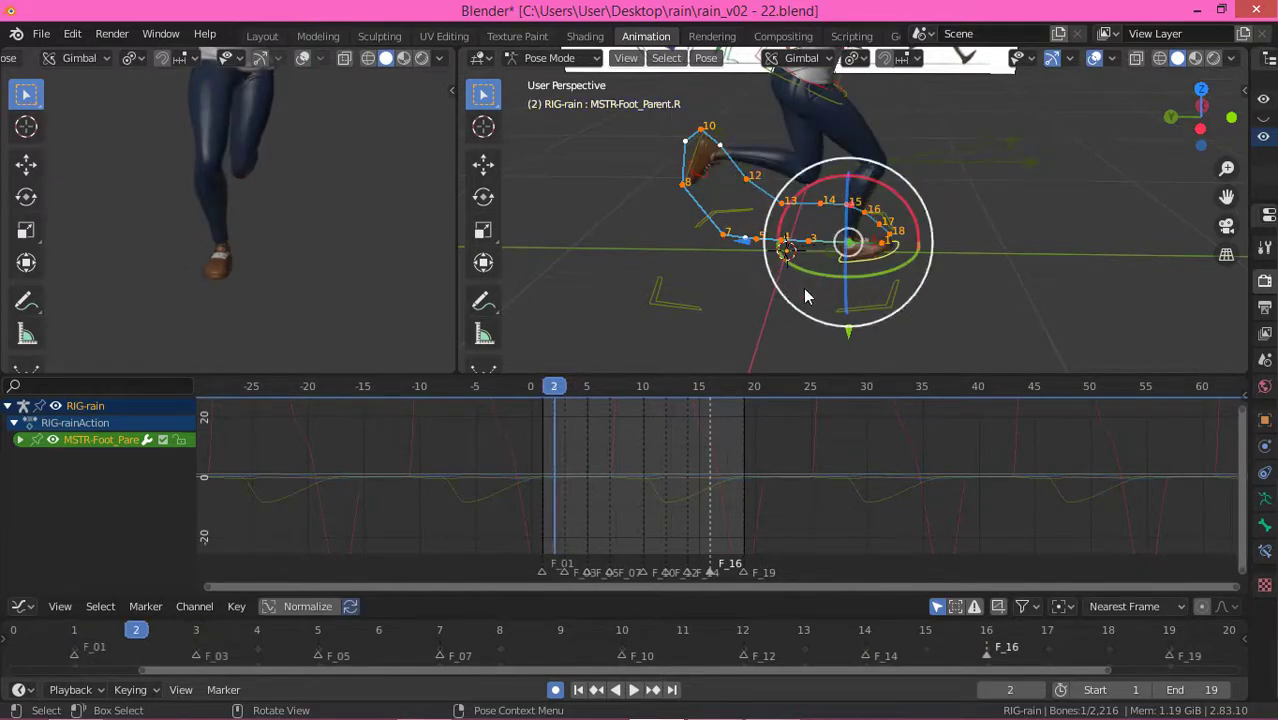
Step: Move the right foot control backward along its travel direction on frame 2 and slightly on frame 3
{"action": "key", "text": "Right"}
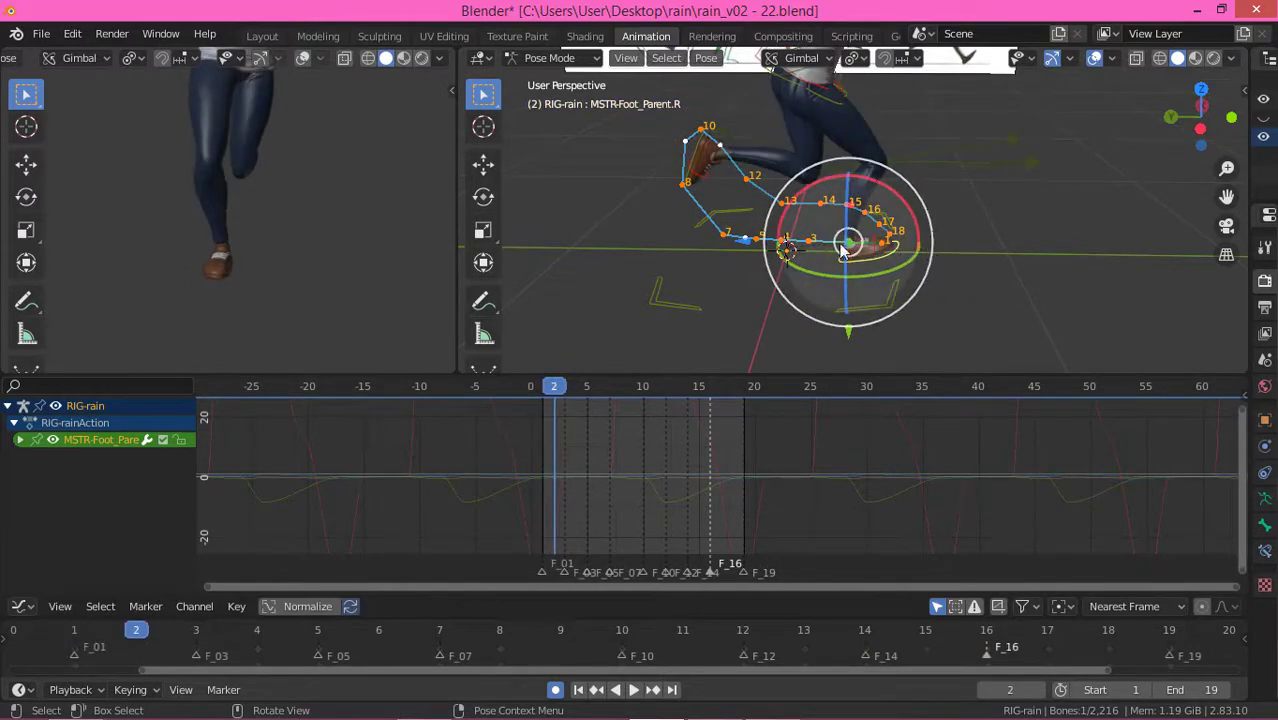
{"action": "left_click_drag", "start_coordinate": [744, 241], "coordinate": [711, 248]}
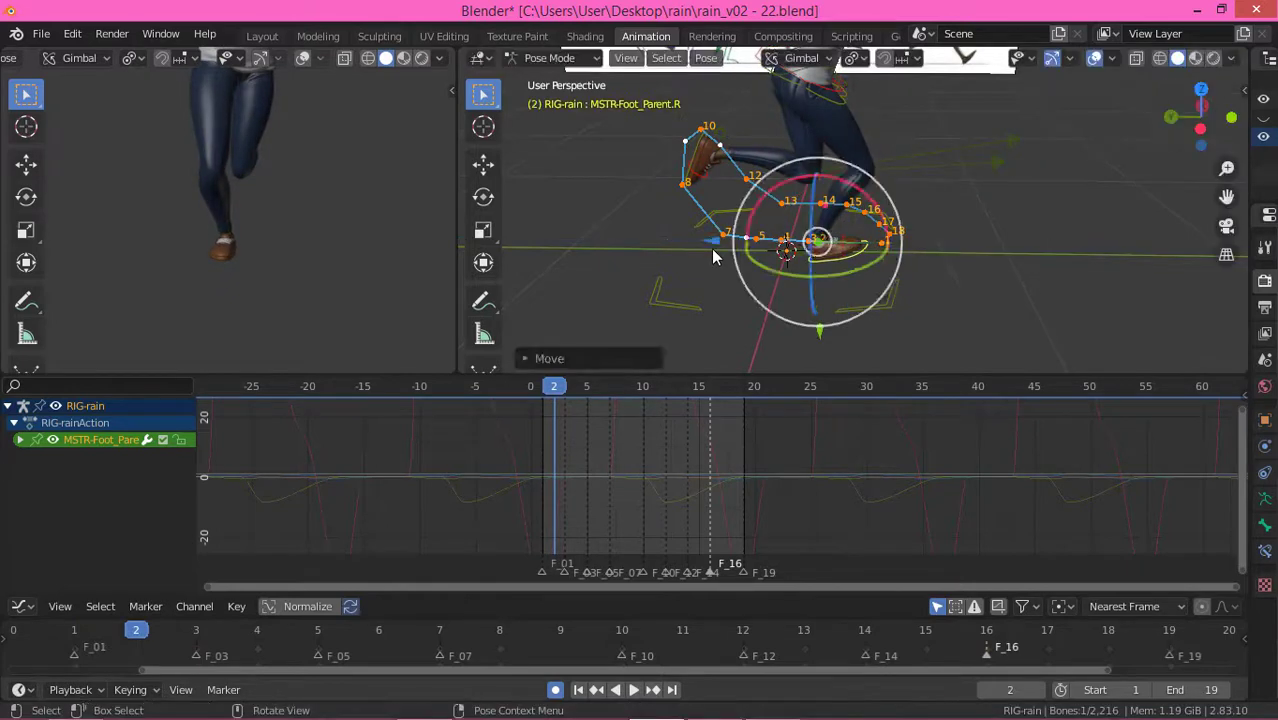
{"action": "key", "text": "Left"}
{"action": "key", "text": "Right"}
{"action": "key", "text": "Right"}
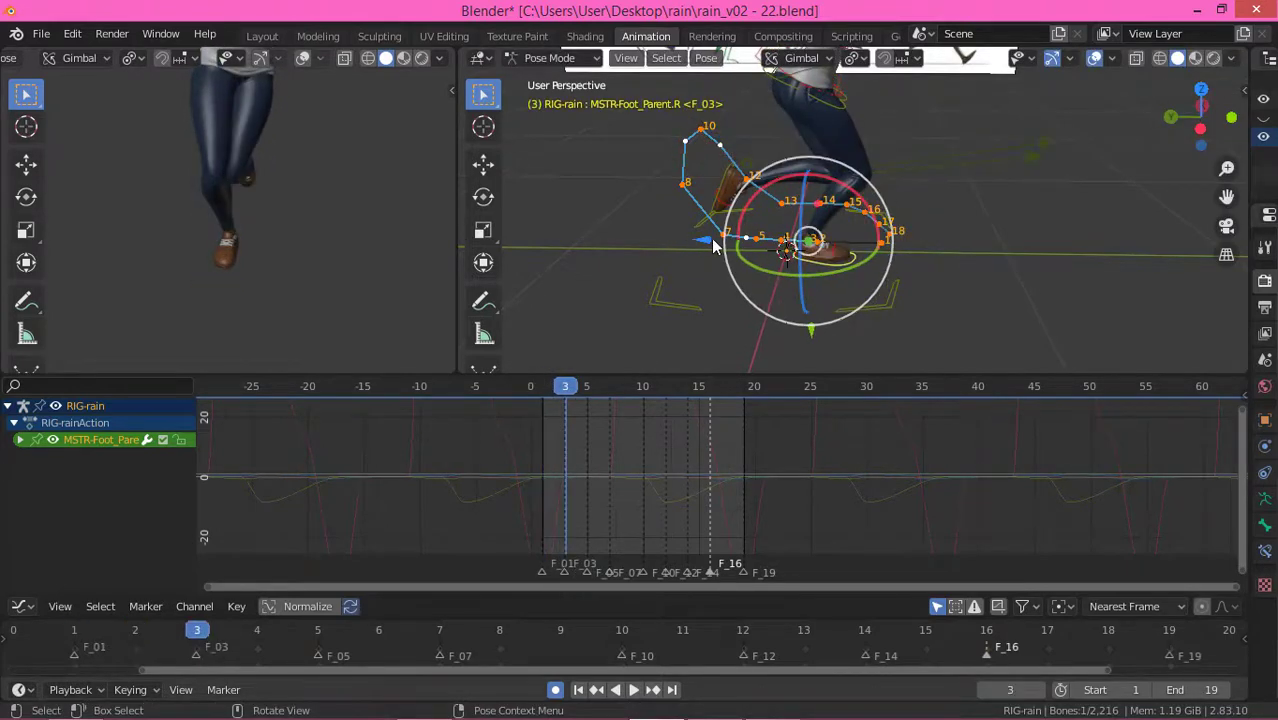
{"action": "key", "text": "g"}
{"action": "left_click_drag", "start_coordinate": [693, 239], "coordinate": [693, 241]}
Step: Shift the right foot control farther back on frames 4 and 5 to space out its ground-contact positions
{"action": "key", "text": "Right"}
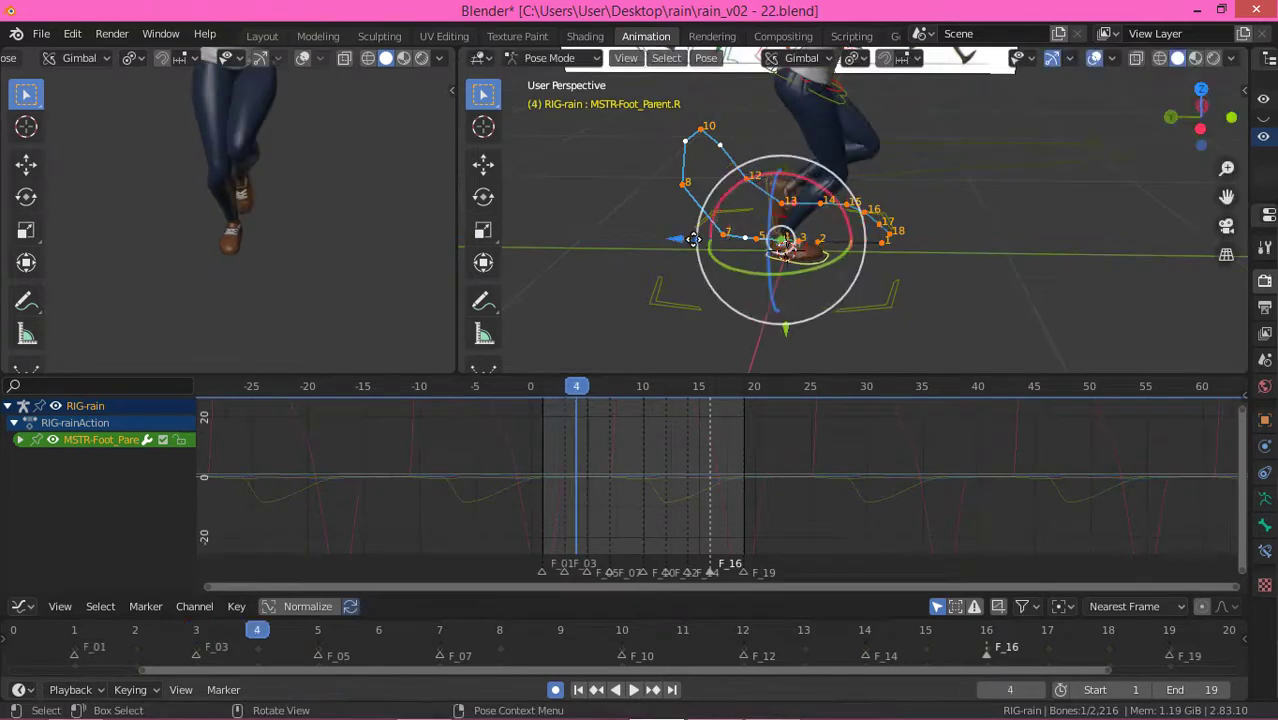
{"action": "scroll", "coordinate": [799, 248], "scroll_direction": "up", "scroll_amount": 8}
{"action": "scroll", "coordinate": [785, 250], "scroll_direction": "down", "scroll_amount": 4}
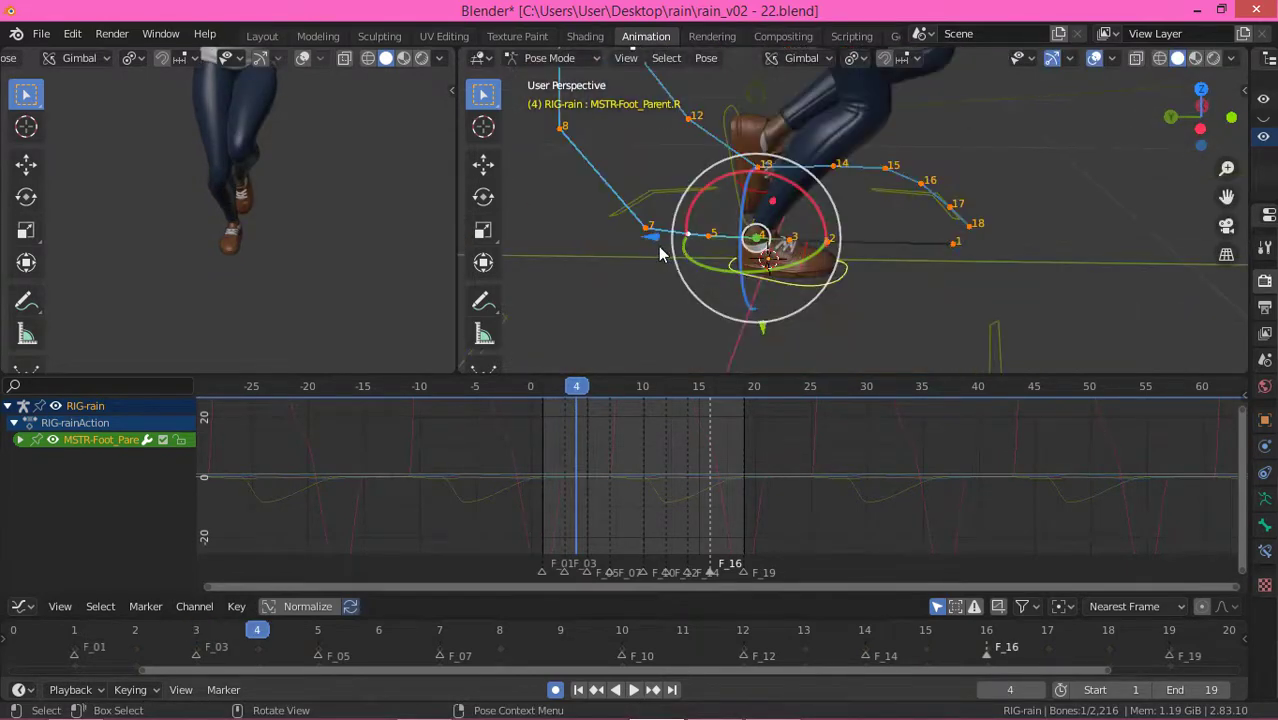
{"action": "left_click_drag", "start_coordinate": [645, 244], "coordinate": [698, 235]}
{"action": "key", "text": "Right"}
{"action": "left_click_drag", "start_coordinate": [613, 243], "coordinate": [581, 235]}
{"action": "left_click_drag", "start_coordinate": [752, 242], "coordinate": [754, 243]}
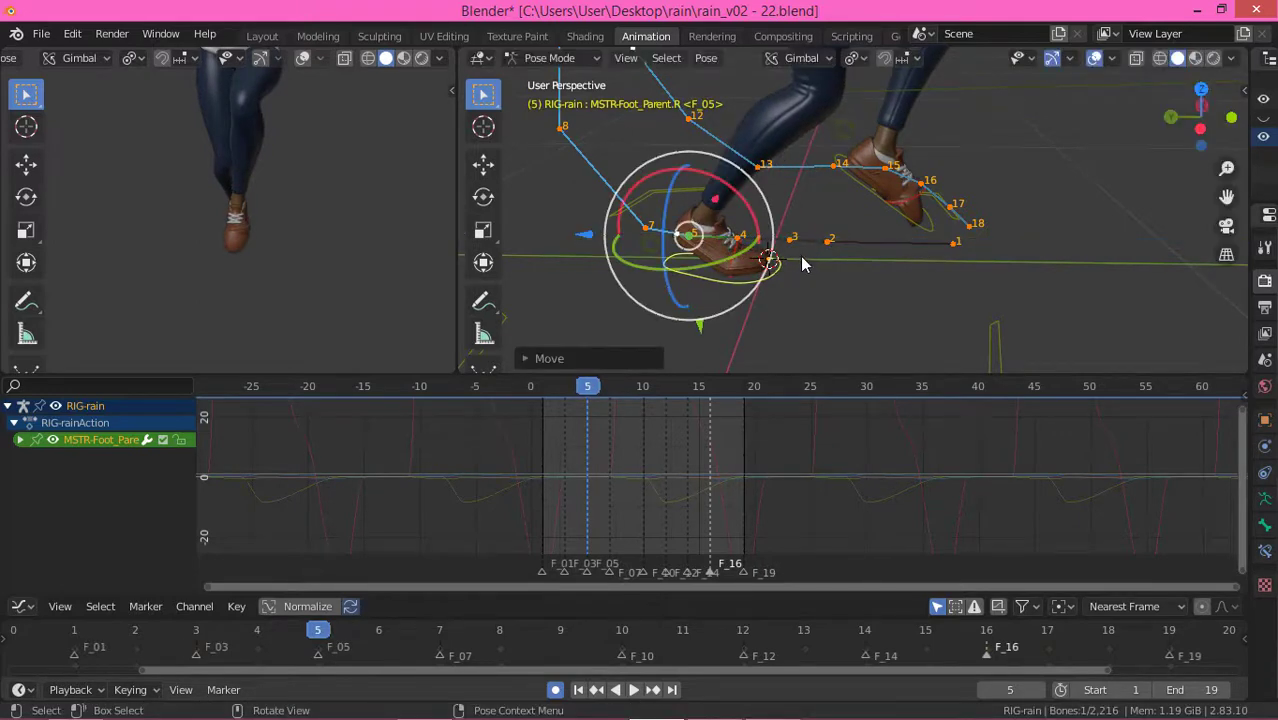
Step: Compare the neighbouring poses, move the right foot back about 0.04 m on frame 2, and play the run
{"action": "key", "text": "Right"}
{"action": "key", "text": "Right"}
{"action": "key", "text": "Left"}
{"action": "key", "text": "Left"}
{"action": "key", "text": "Left"}
{"action": "key", "text": "Left"}
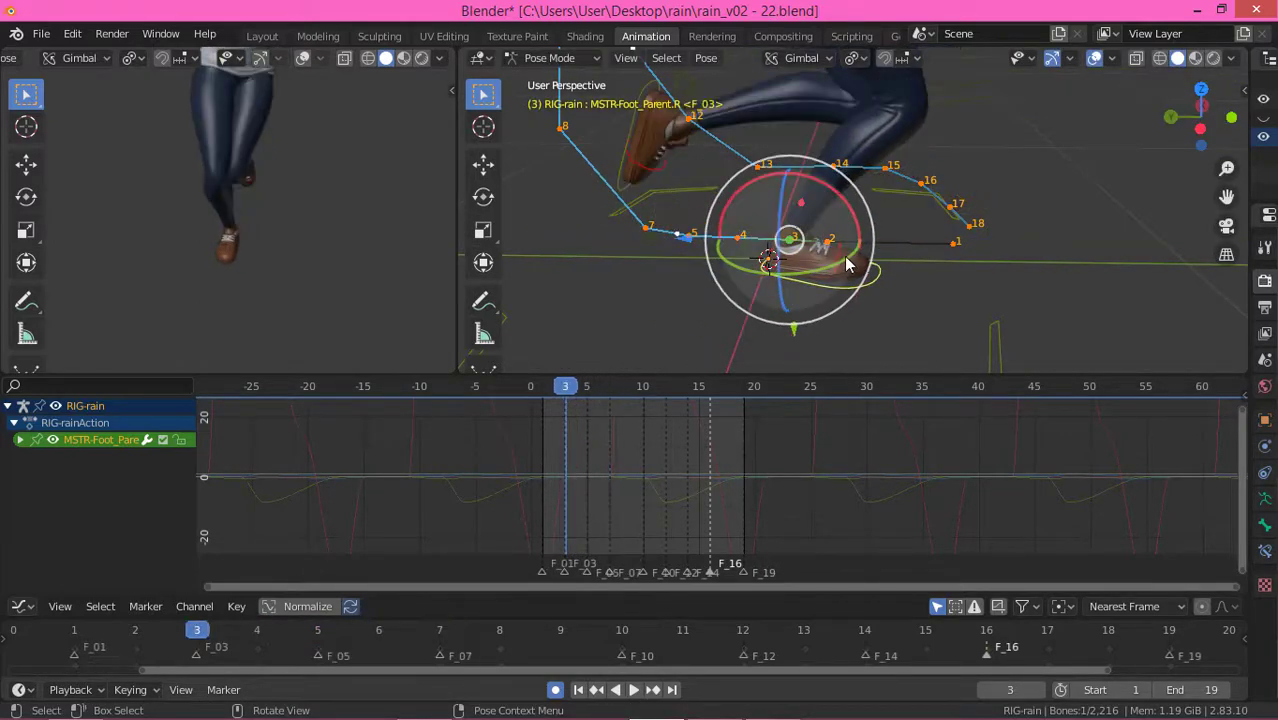
{"action": "key", "text": "Left"}
{"action": "key", "text": "g"}
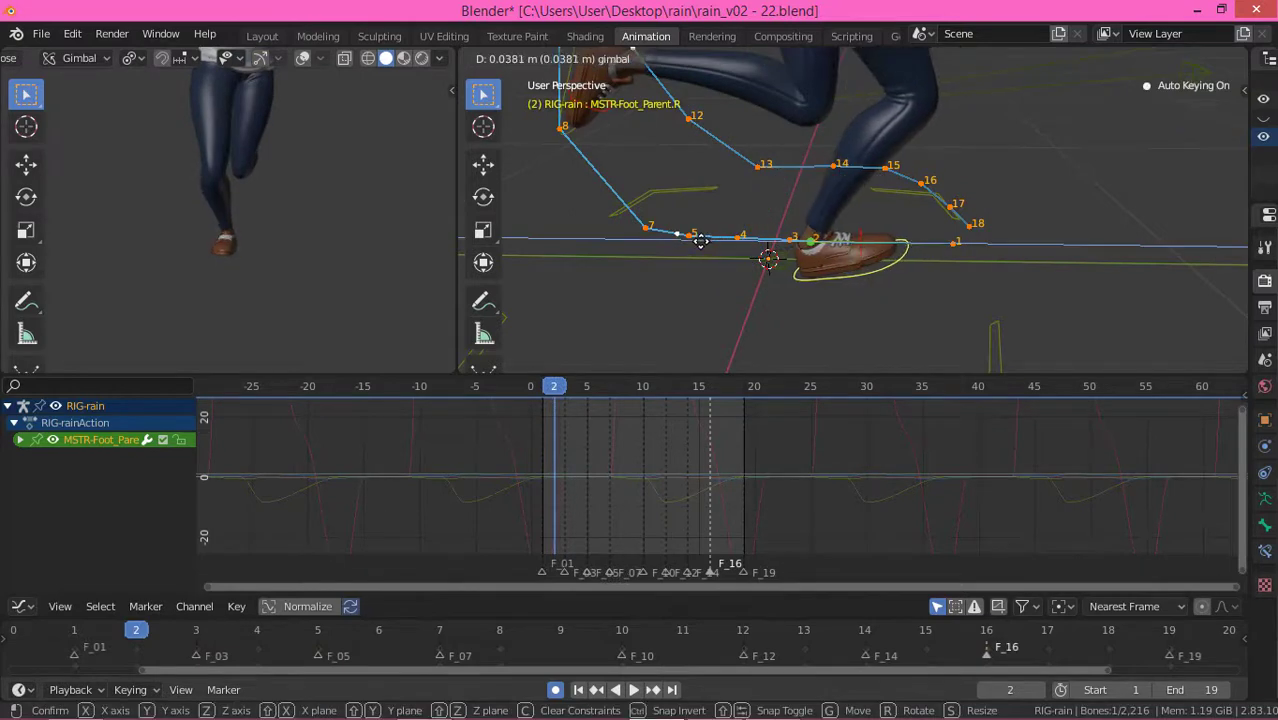
{"action": "left_click", "coordinate": [701, 240]}
{"action": "key", "text": "space"}
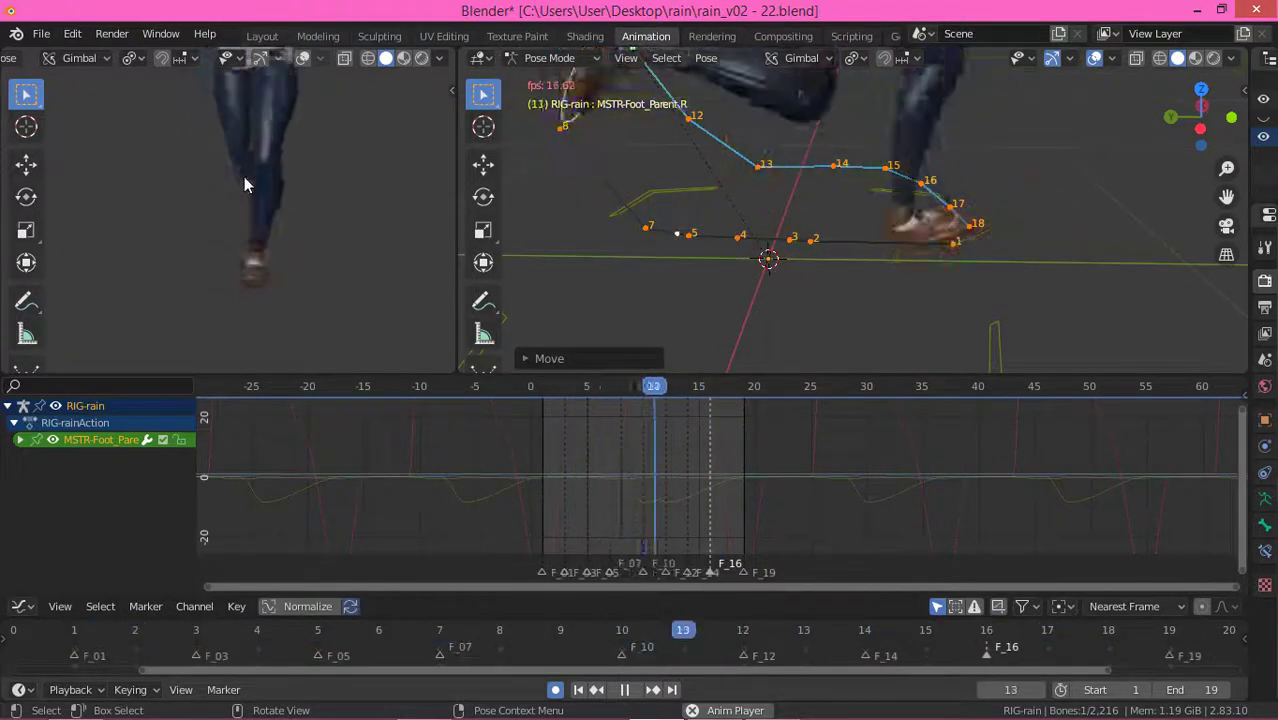
{"action": "key", "text": "space"}
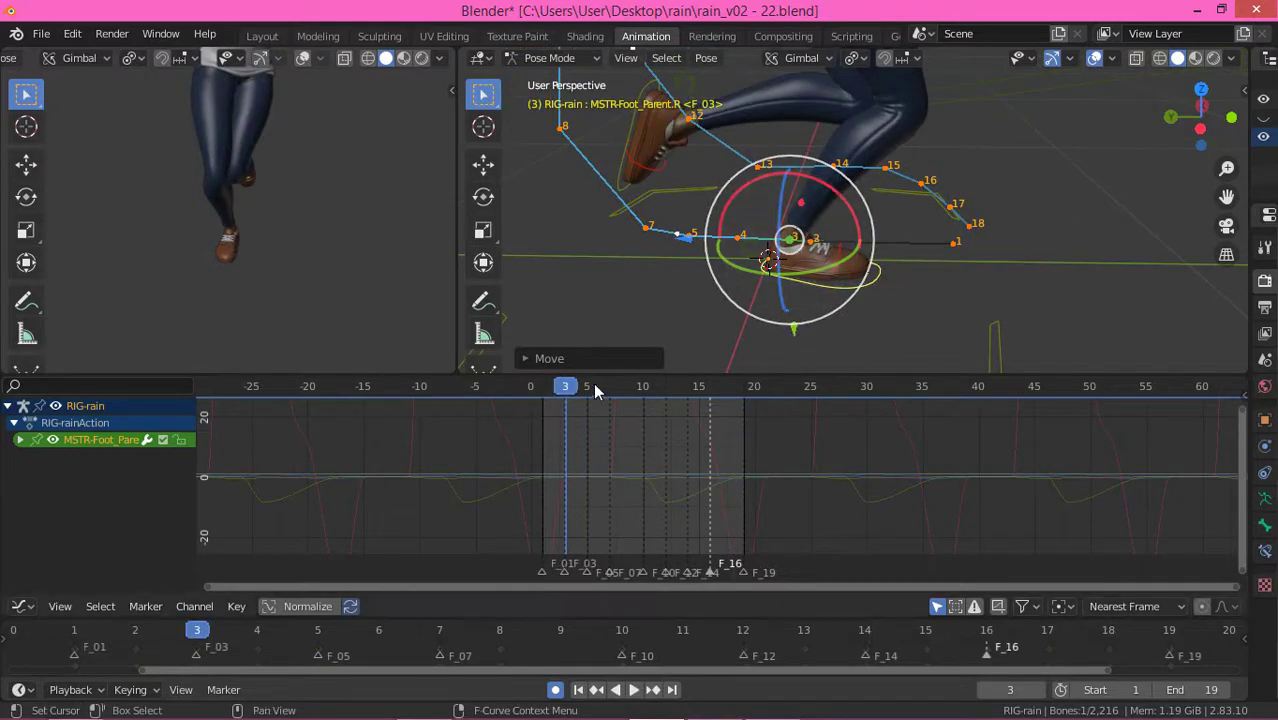
Step: On frame 14, move the right foot control backward and raise it to lift that point of the arc
{"action": "left_click_drag", "start_coordinate": [678, 392], "coordinate": [687, 390]}
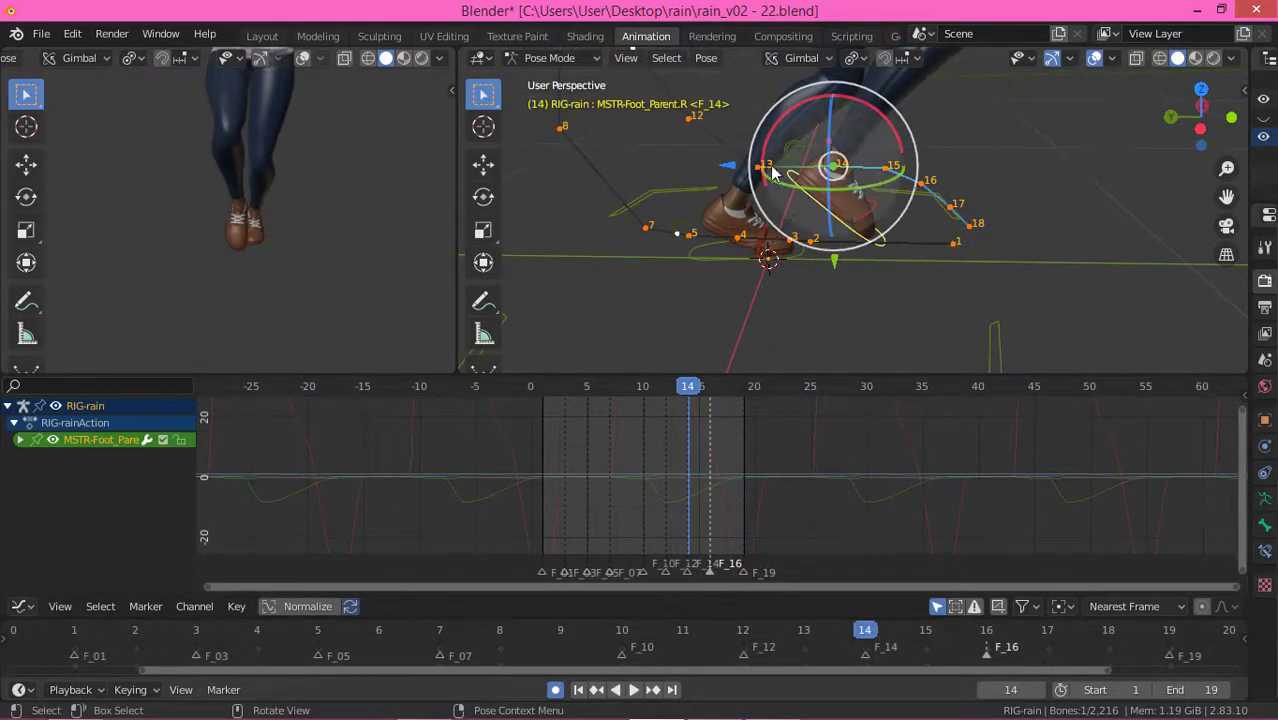
{"action": "key", "text": "g"}
{"action": "key", "text": "z"}
{"action": "left_click", "coordinate": [708, 163]}
{"action": "scroll", "coordinate": [760, 190], "scroll_direction": "down", "scroll_amount": 4}
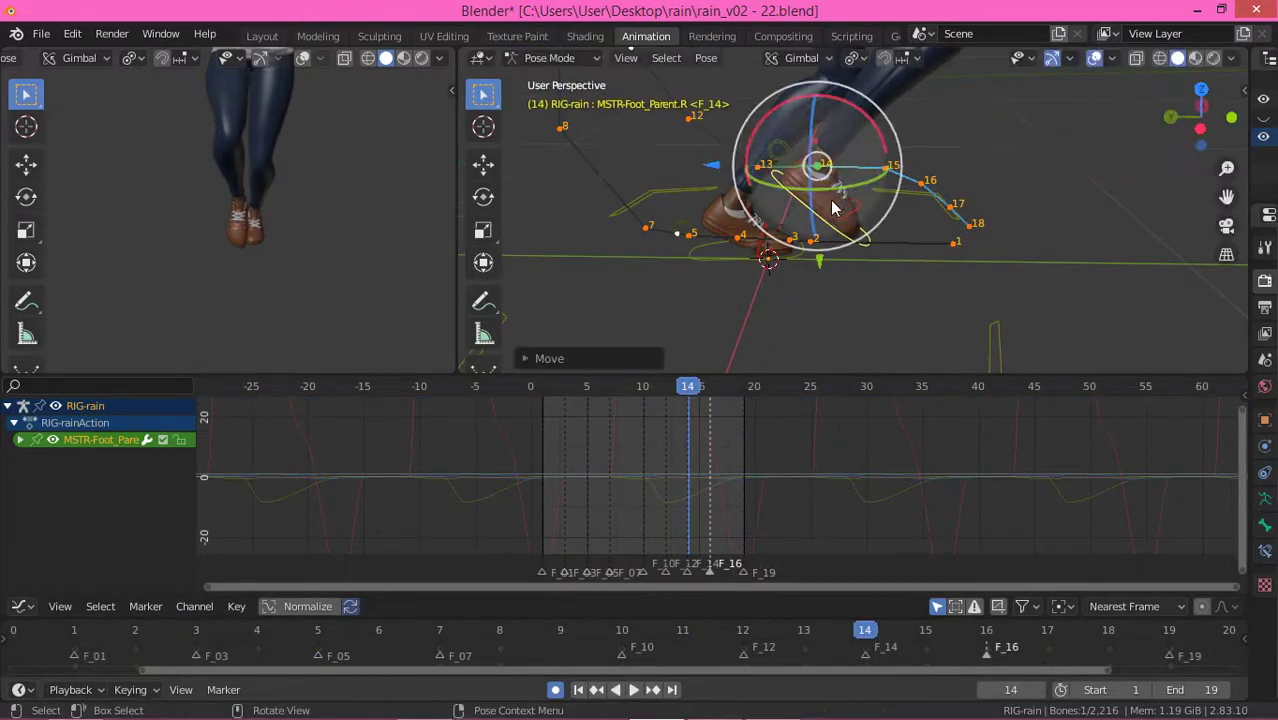
{"action": "key", "text": "g"}
{"action": "key", "text": "z"}
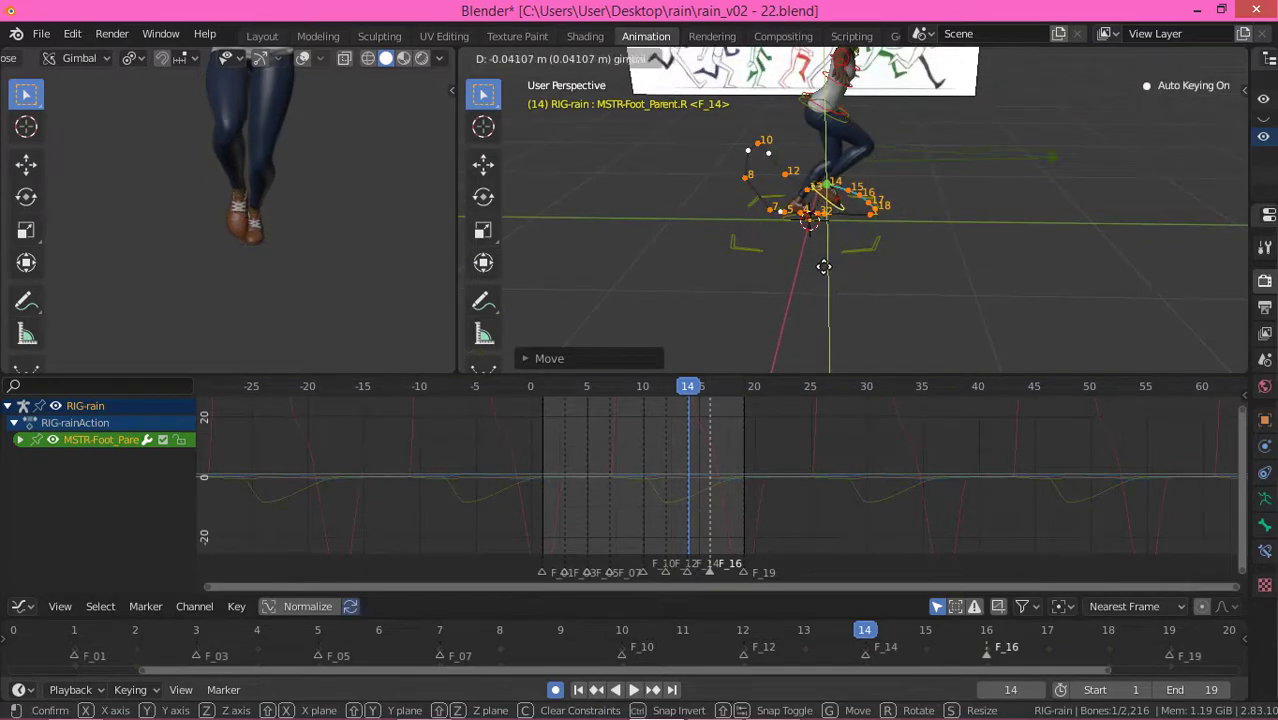
{"action": "left_click", "coordinate": [835, 252]}
{"action": "scroll", "coordinate": [845, 230], "scroll_direction": "up", "scroll_amount": 5}
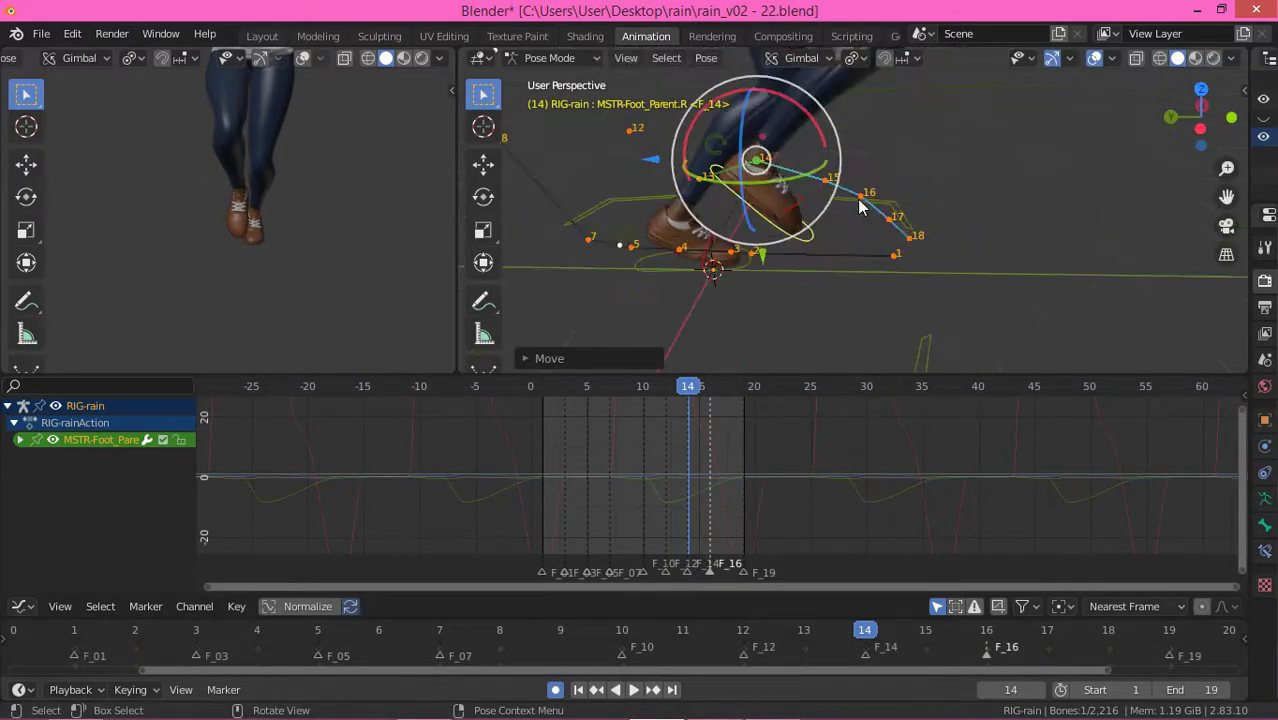
Step: Reposition the right foot backward and higher on frames 15, 16 and 17 to smooth the forward arc, and play the run
{"action": "key", "text": "Right"}
{"action": "key", "text": "g"}
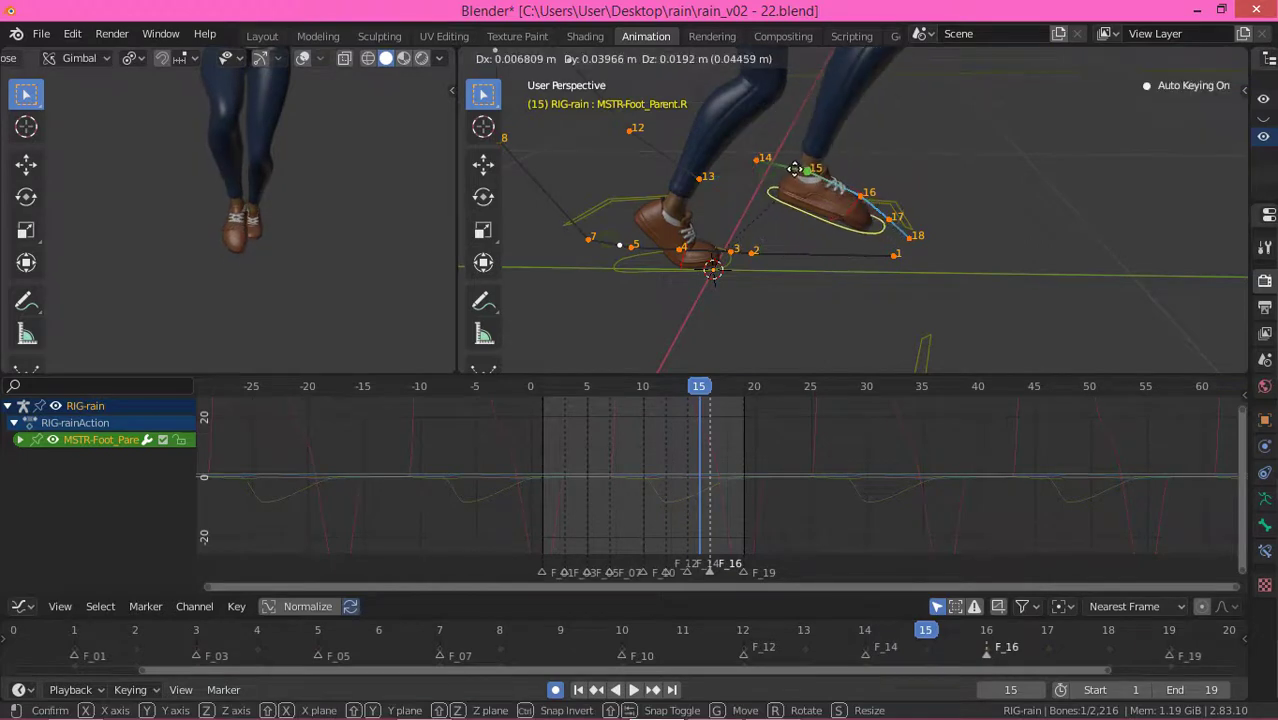
{"action": "left_click", "coordinate": [800, 165]}
{"action": "key", "text": "Right"}
{"action": "key", "text": "g"}
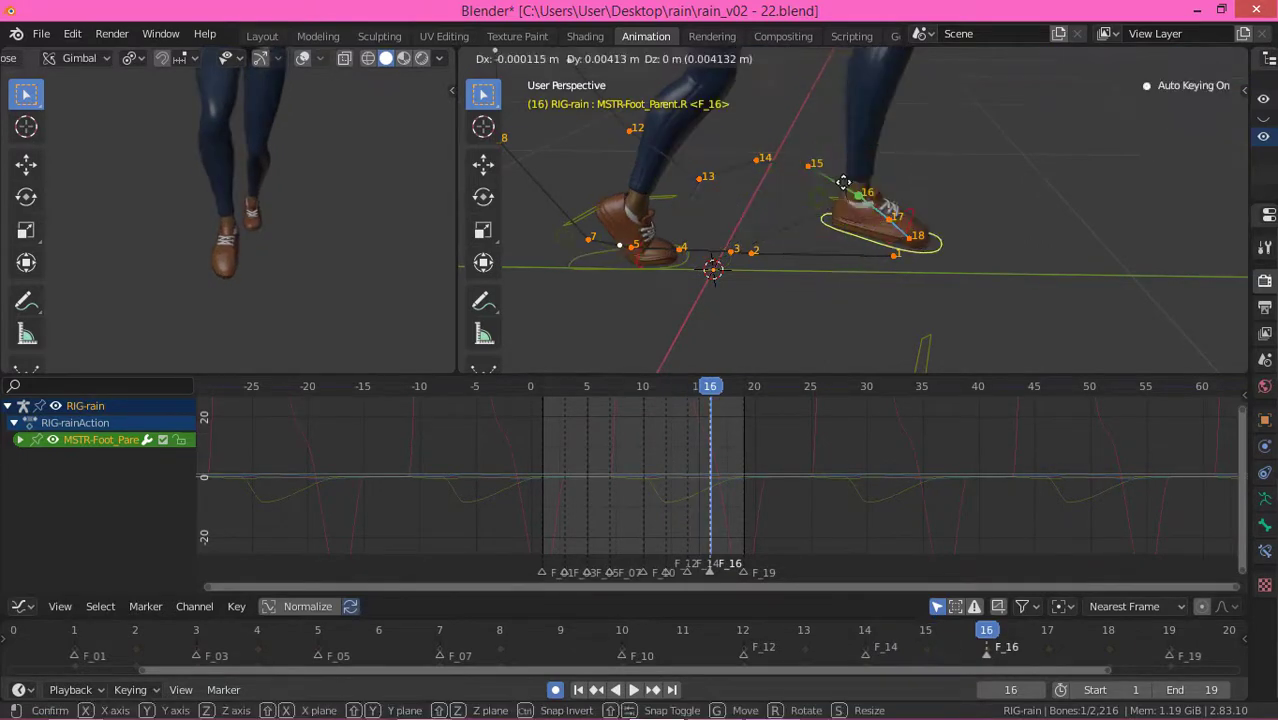
{"action": "left_click", "coordinate": [846, 178]}
{"action": "key", "text": "Right"}
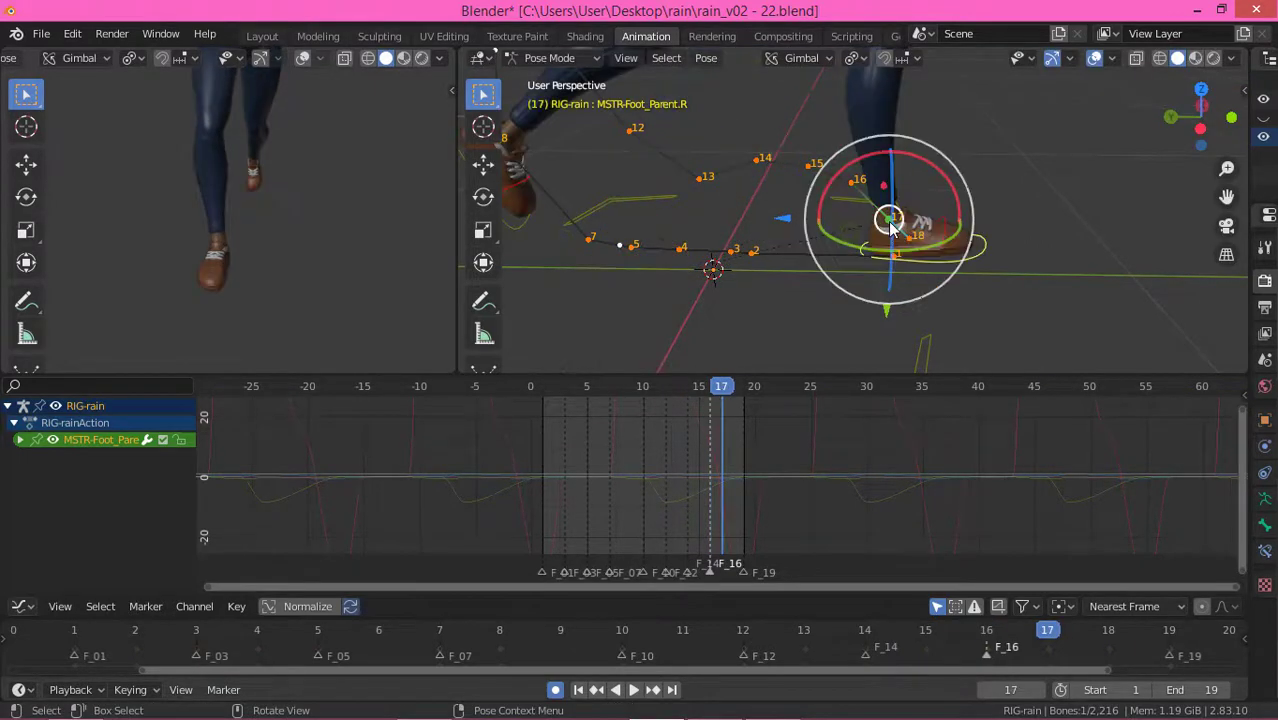
{"action": "key", "text": "g"}
{"action": "left_click", "coordinate": [930, 213]}
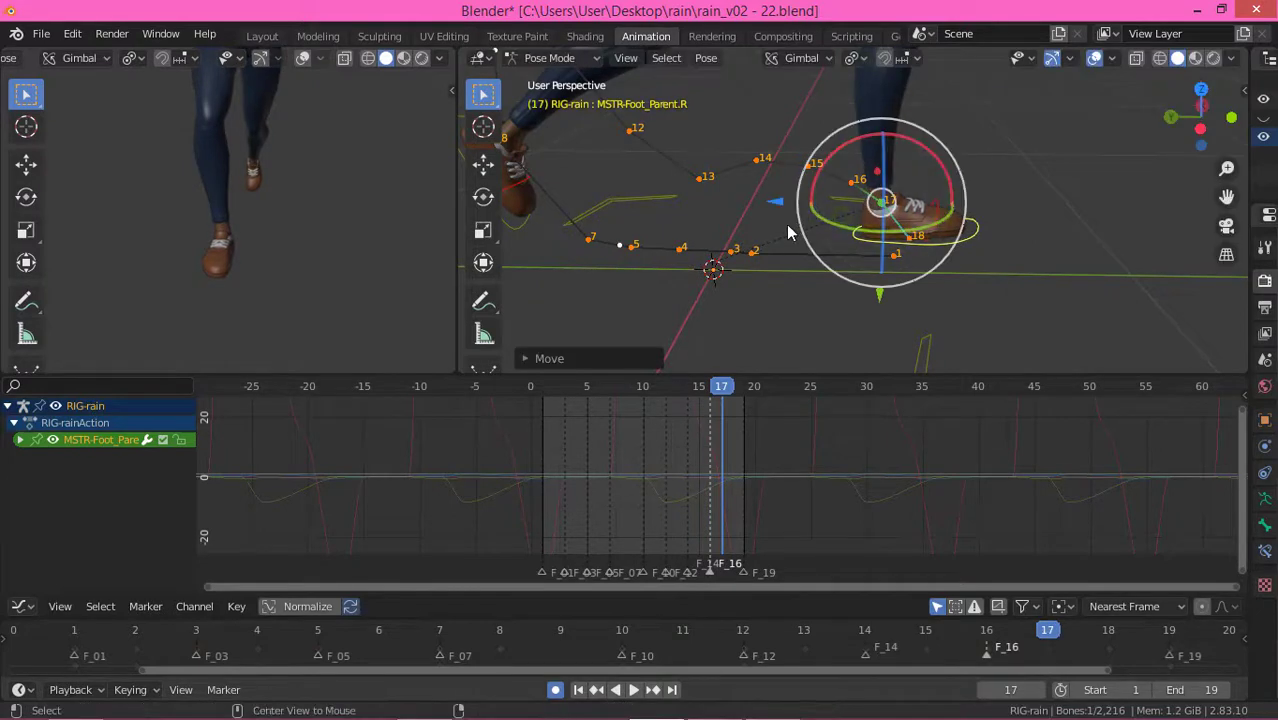
{"action": "key", "text": "space"}
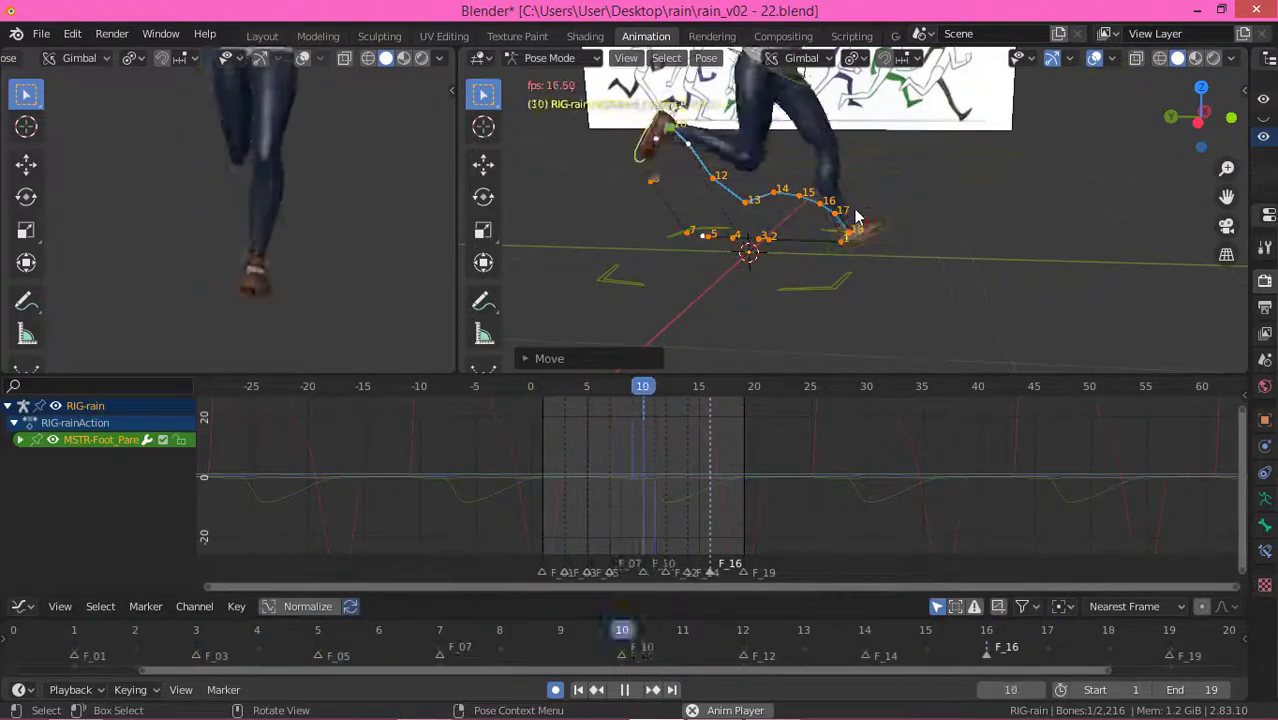
{"action": "key", "text": "space"}
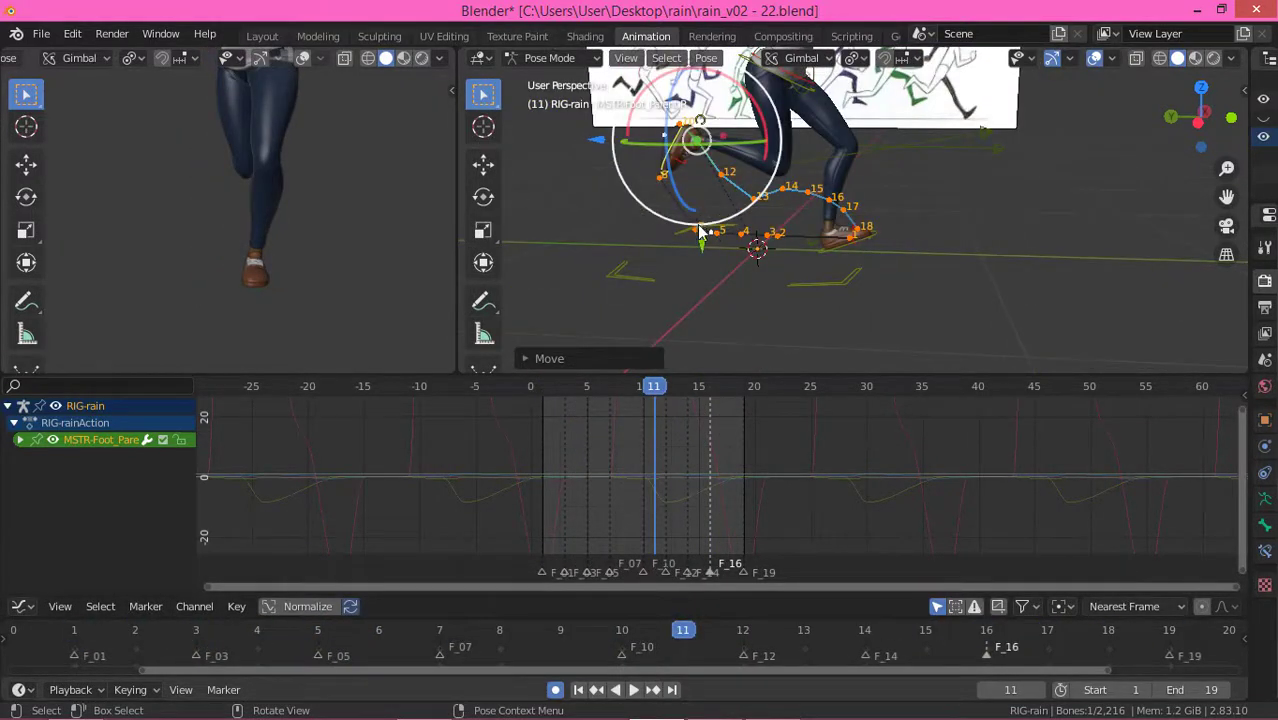
Step: On frame 7, raise the right foot control so it lifts off the ground toward its frame 8 position
{"action": "scroll", "coordinate": [700, 230], "scroll_direction": "up", "scroll_amount": 4}
{"action": "left_click_drag", "start_coordinate": [655, 390], "coordinate": [608, 392]}
{"action": "key", "text": "g"}
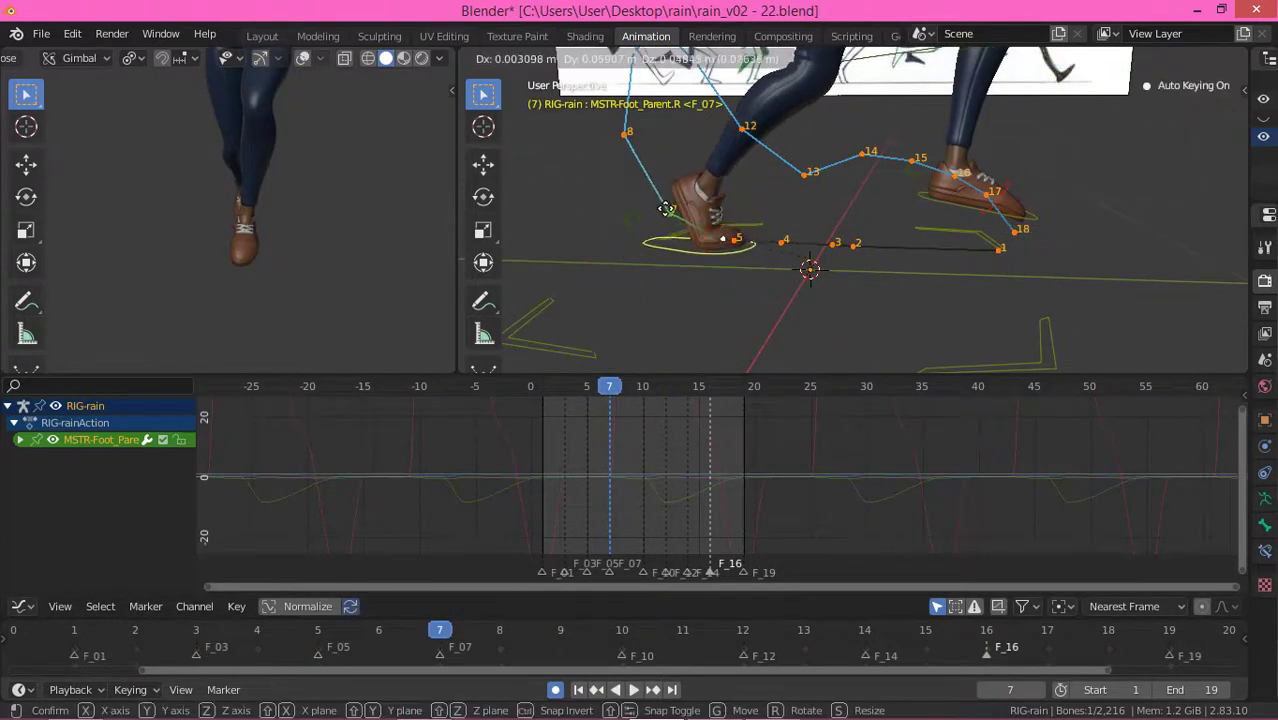
{"action": "left_click", "coordinate": [666, 192]}
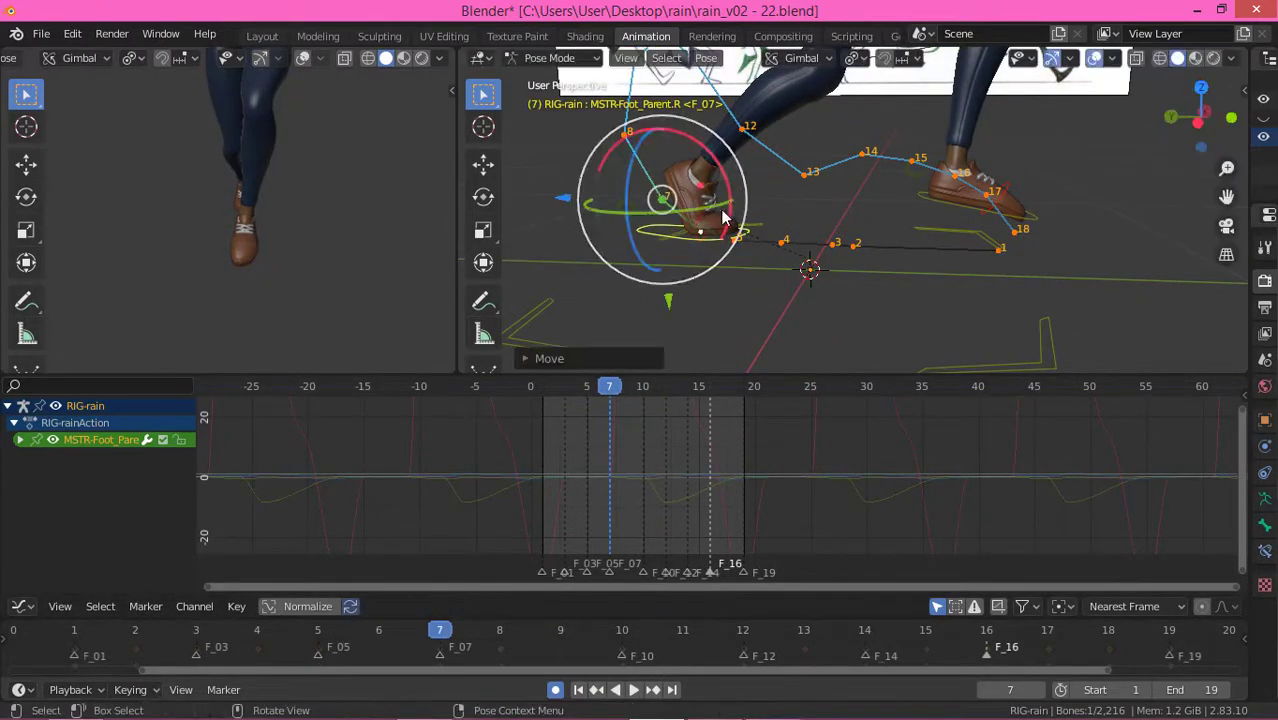
Step: Rotate the right toe bone downward on frame 7, working in the left orthographic view
{"action": "left_click", "coordinate": [718, 222]}
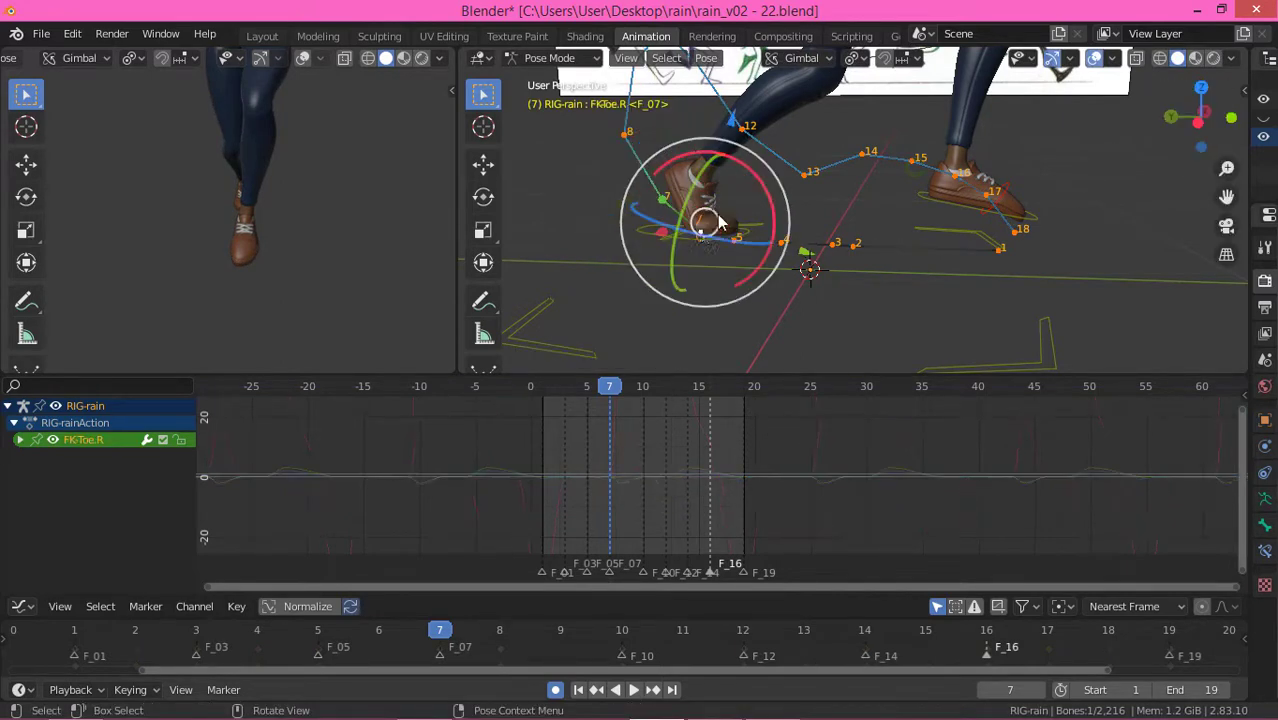
{"action": "key", "text": "ctrl+KP_3"}
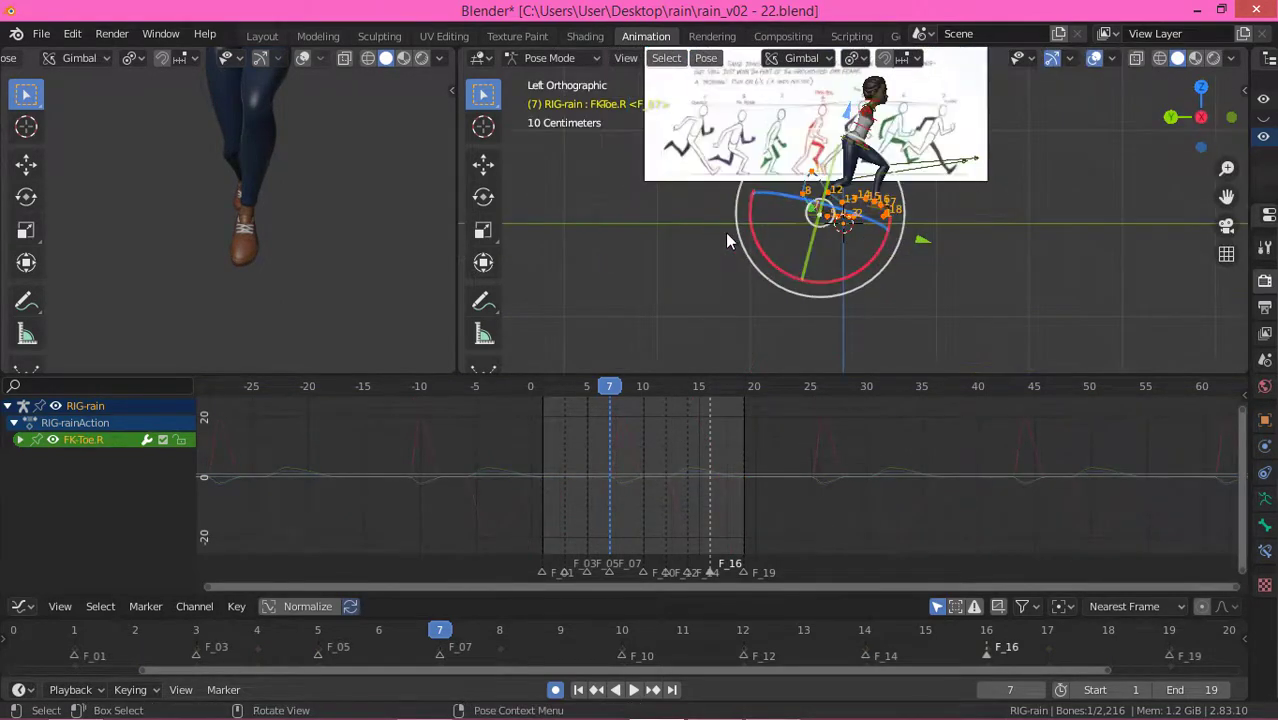
{"action": "scroll", "coordinate": [727, 240], "scroll_direction": "up", "scroll_amount": 4}
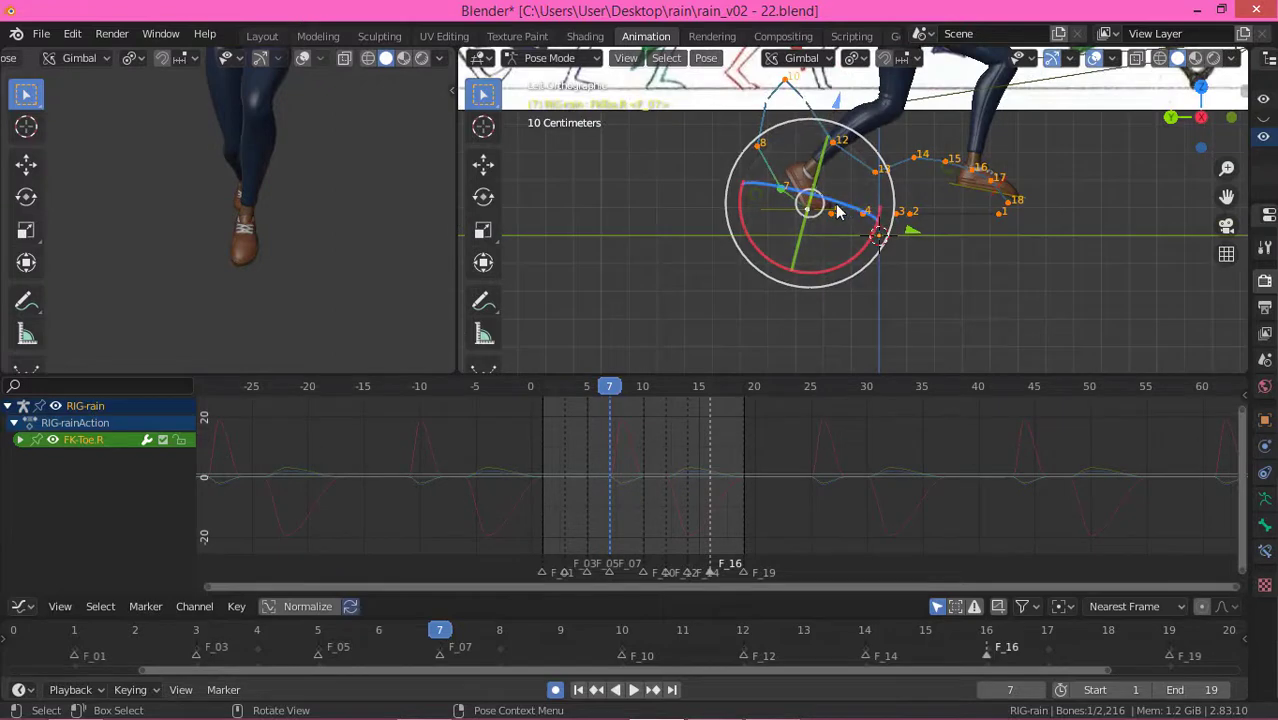
{"action": "scroll", "coordinate": [838, 211], "scroll_direction": "up", "scroll_amount": 3}
{"action": "scroll", "coordinate": [850, 235], "scroll_direction": "up", "scroll_amount": 2}
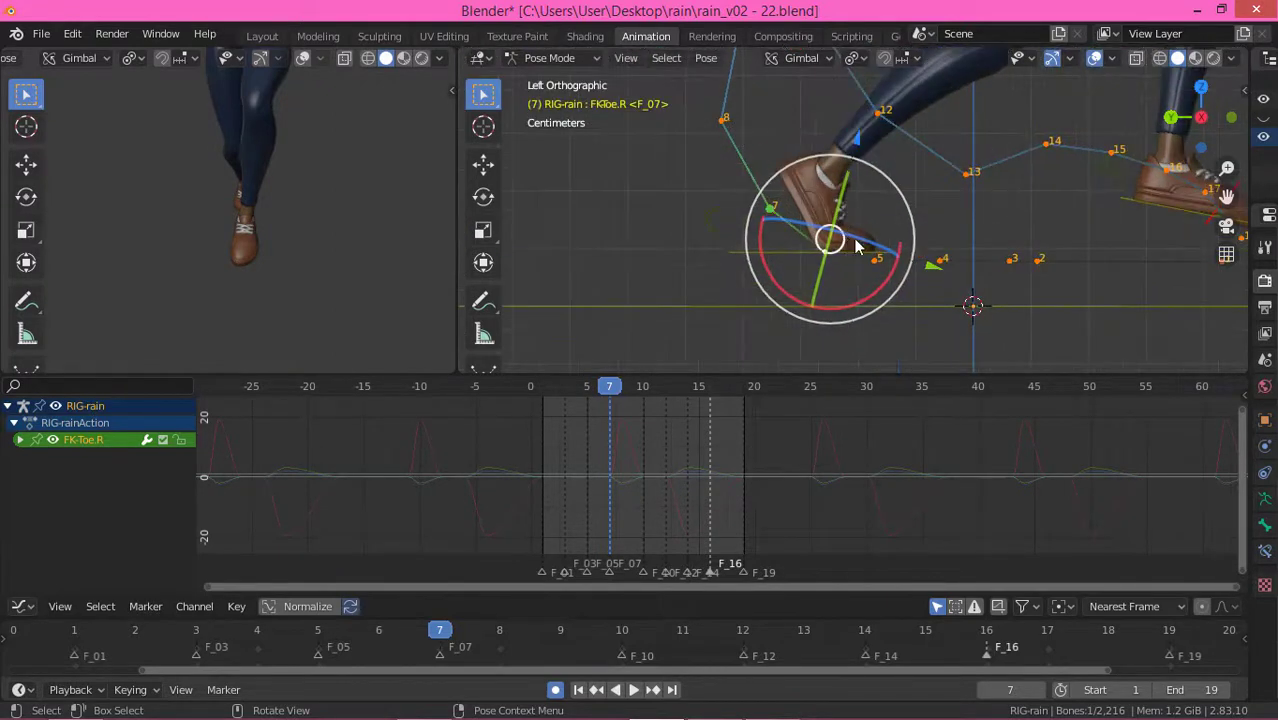
{"action": "left_click", "coordinate": [828, 229]}
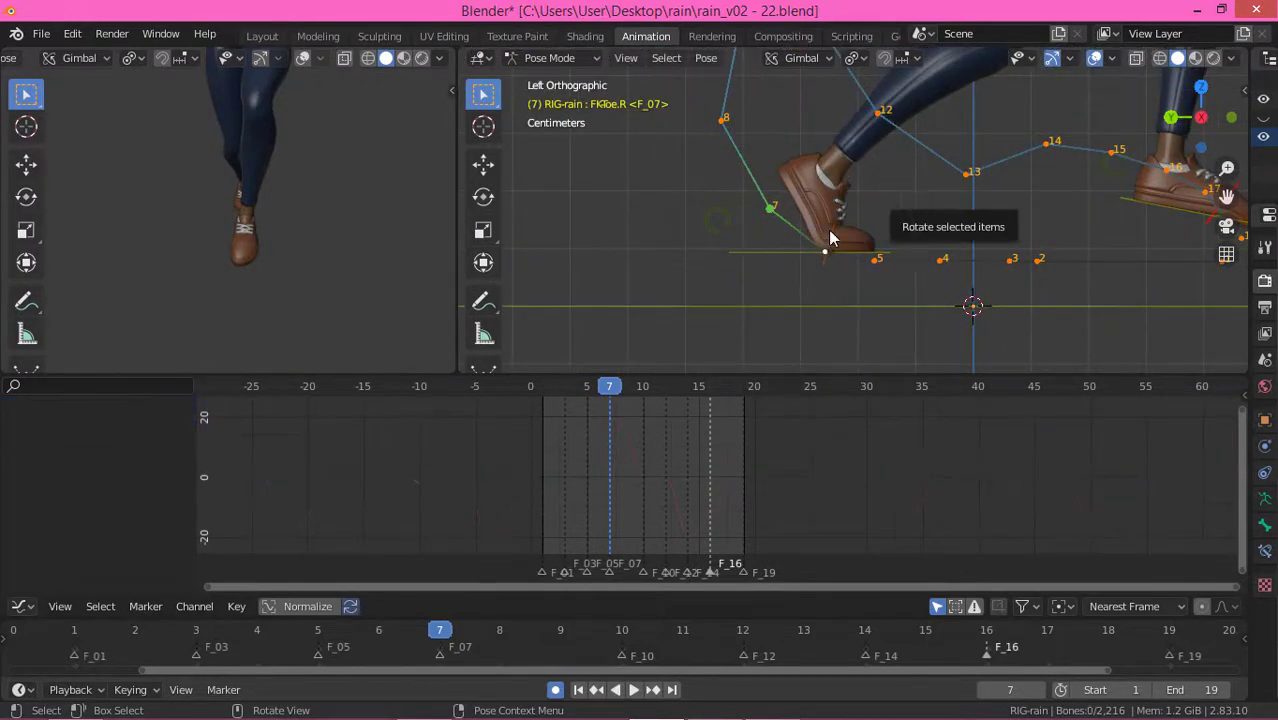
{"action": "left_click", "coordinate": [824, 243]}
{"action": "left_click_drag", "start_coordinate": [895, 229], "coordinate": [870, 322]}
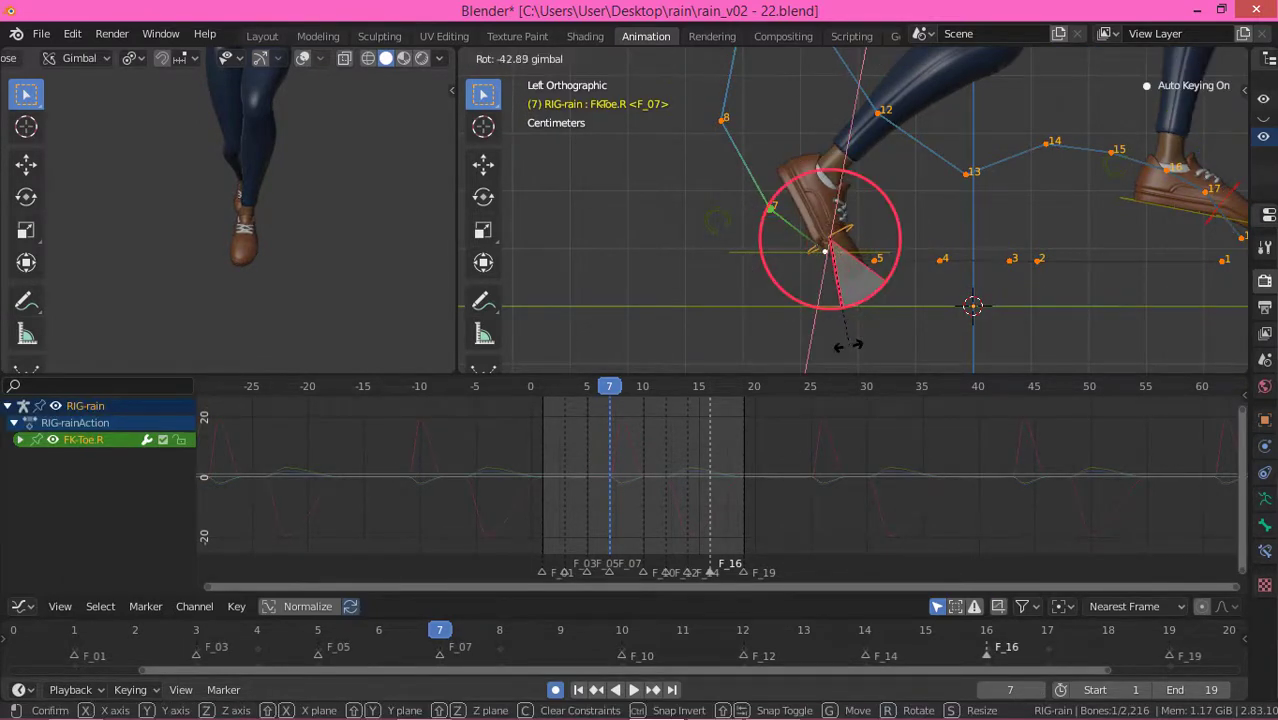
{"action": "left_click_drag", "start_coordinate": [906, 320], "coordinate": [910, 316]}
Step: Play the run while orbiting around the character to check the corrected foot and toe movement
{"action": "key", "text": "space"}
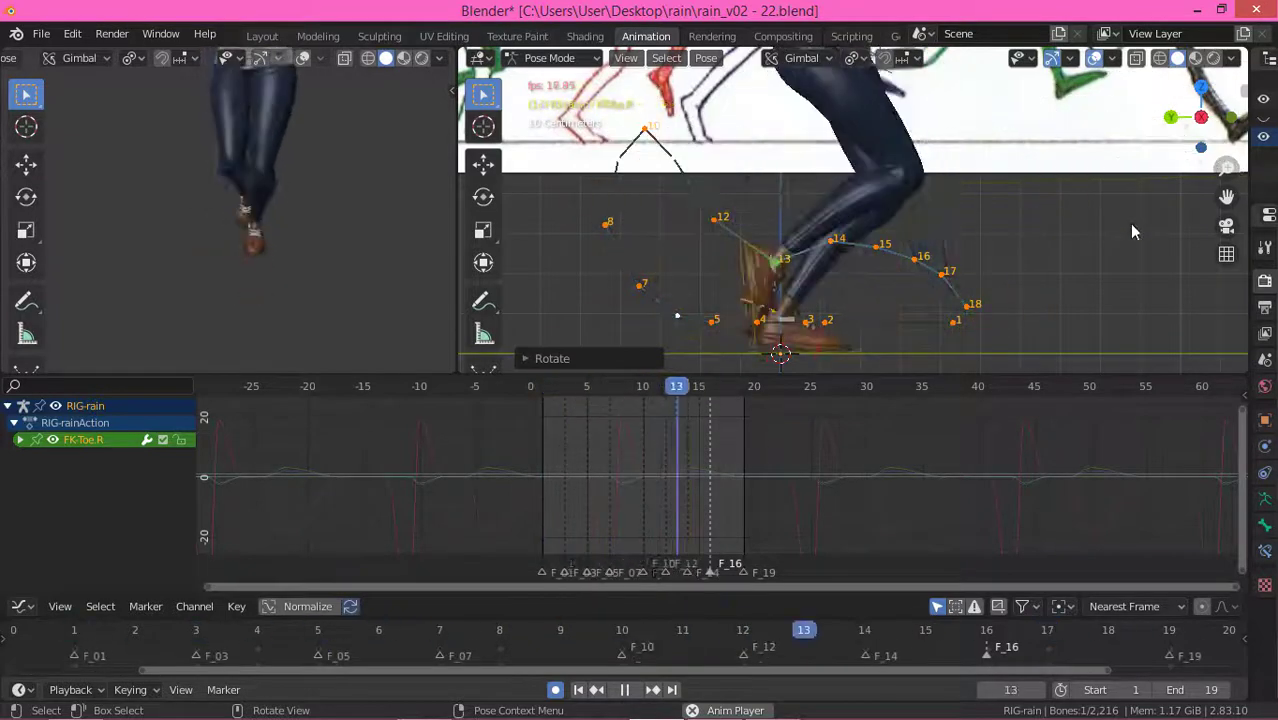
{"action": "middle_click_drag", "start_coordinate": [1057, 241], "coordinate": [960, 249]}
{"action": "scroll", "coordinate": [862, 250], "scroll_direction": "down", "scroll_amount": 10}
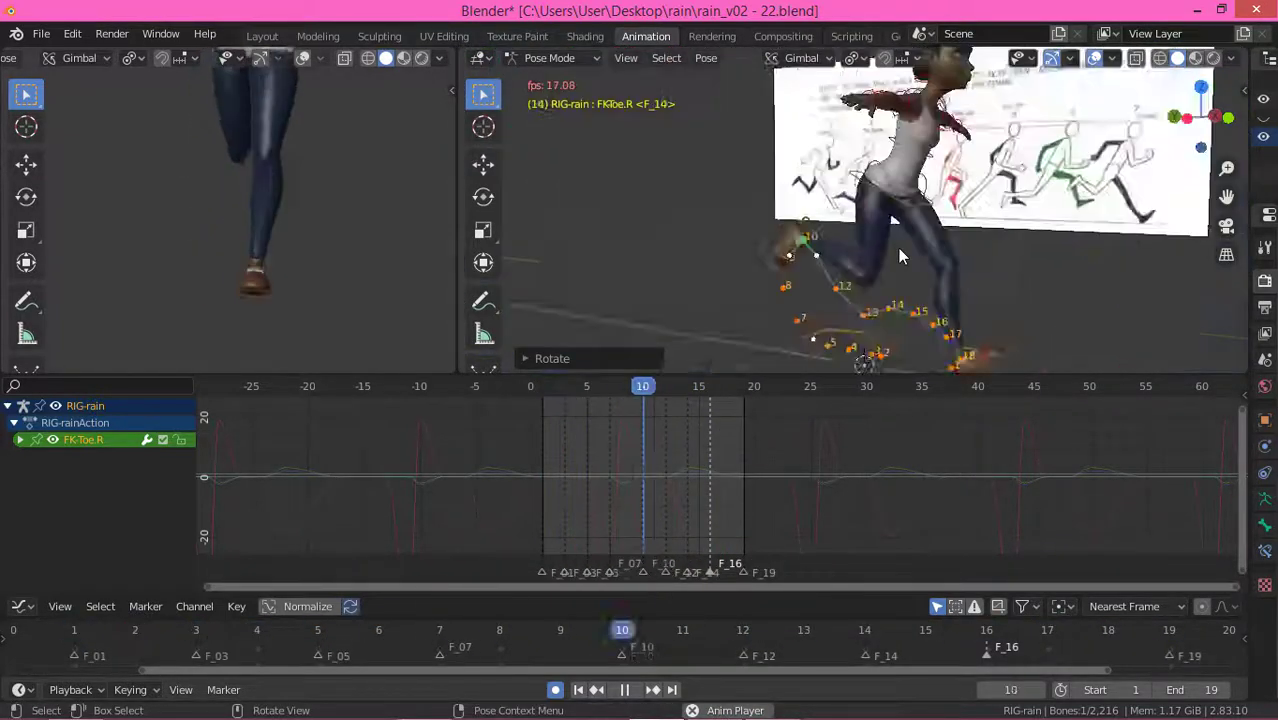
{"action": "middle_click_drag", "start_coordinate": [1068, 258], "coordinate": [969, 286]}
{"action": "key", "text": "space"}
Step: Clear the motion paths from the rig
{"action": "scroll", "coordinate": [946, 290], "scroll_direction": "up", "scroll_amount": 6}
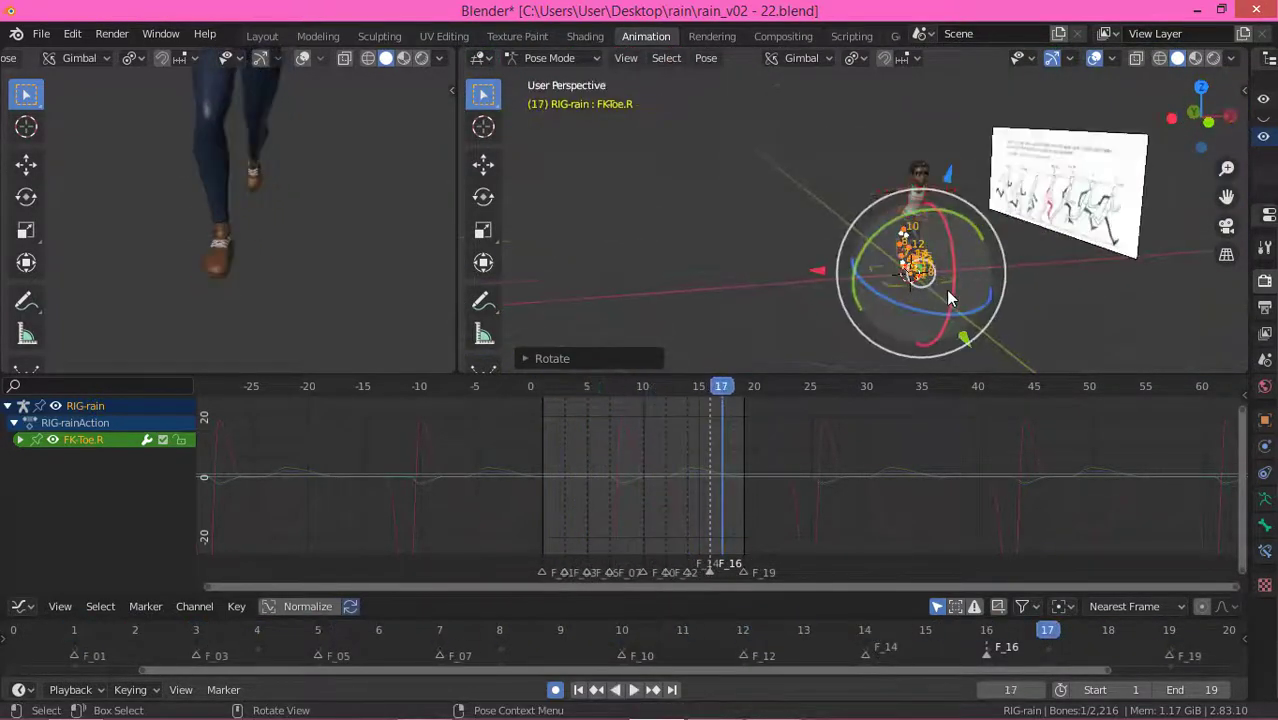
{"action": "middle_click_drag", "start_coordinate": [841, 277], "coordinate": [940, 236]}
{"action": "right_click", "coordinate": [747, 208]}
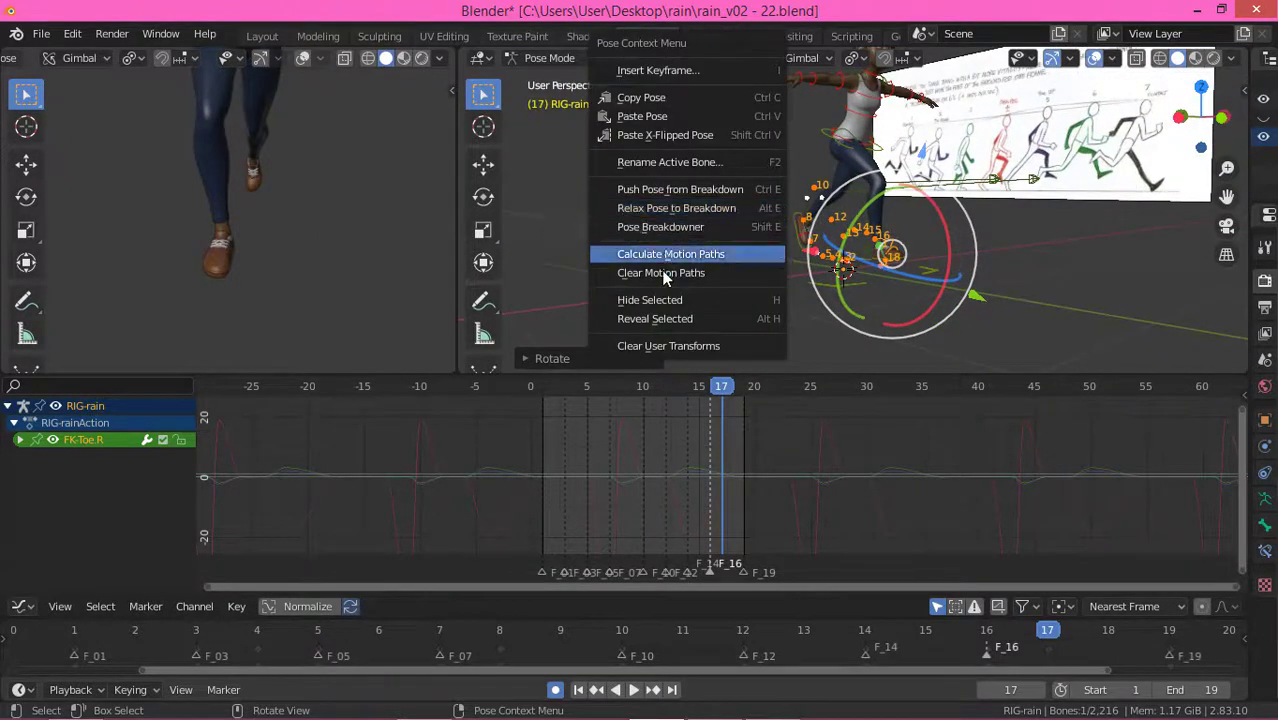
{"action": "left_click", "coordinate": [725, 271]}
{"action": "middle_click_drag", "start_coordinate": [1018, 178], "coordinate": [924, 253]}
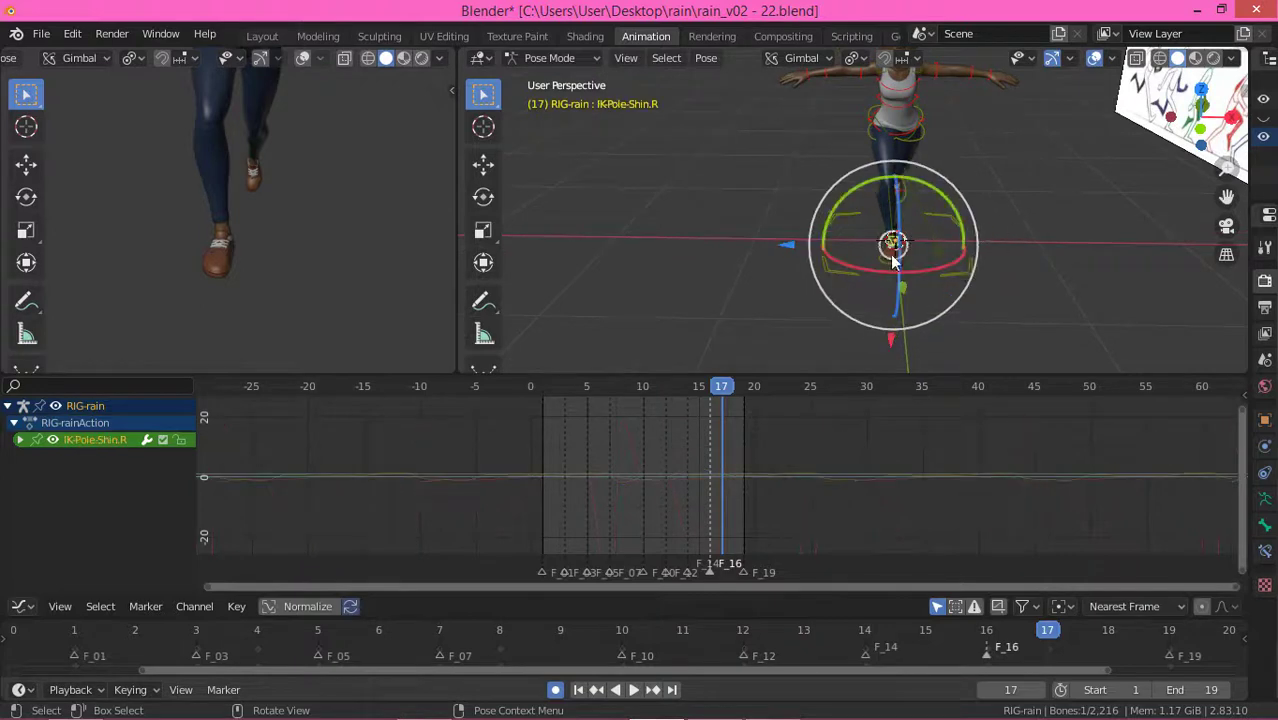
Step: Reselect the right knee pole control in the perspective view and return to frame 1
{"action": "left_click", "coordinate": [776, 346]}
{"action": "middle_click_drag", "start_coordinate": [776, 346], "coordinate": [1011, 203]}
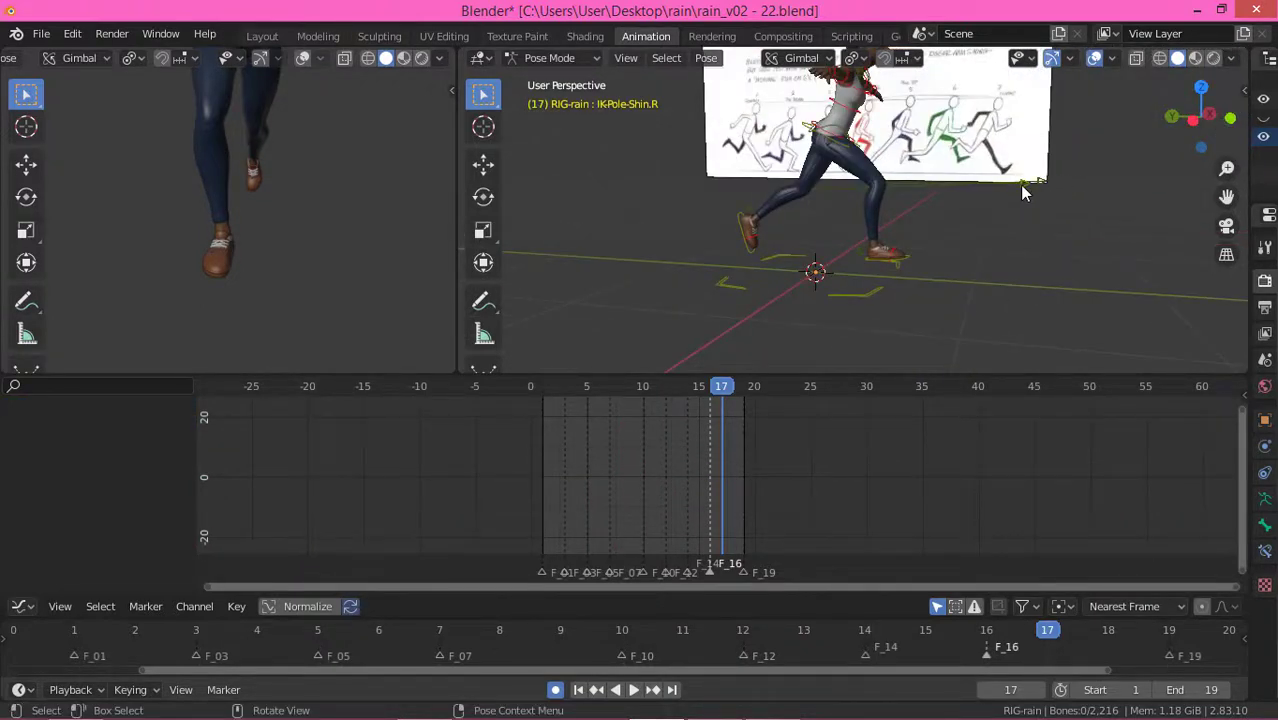
{"action": "left_click", "coordinate": [1019, 184]}
{"action": "middle_click_drag", "start_coordinate": [1019, 184], "coordinate": [1077, 141]}
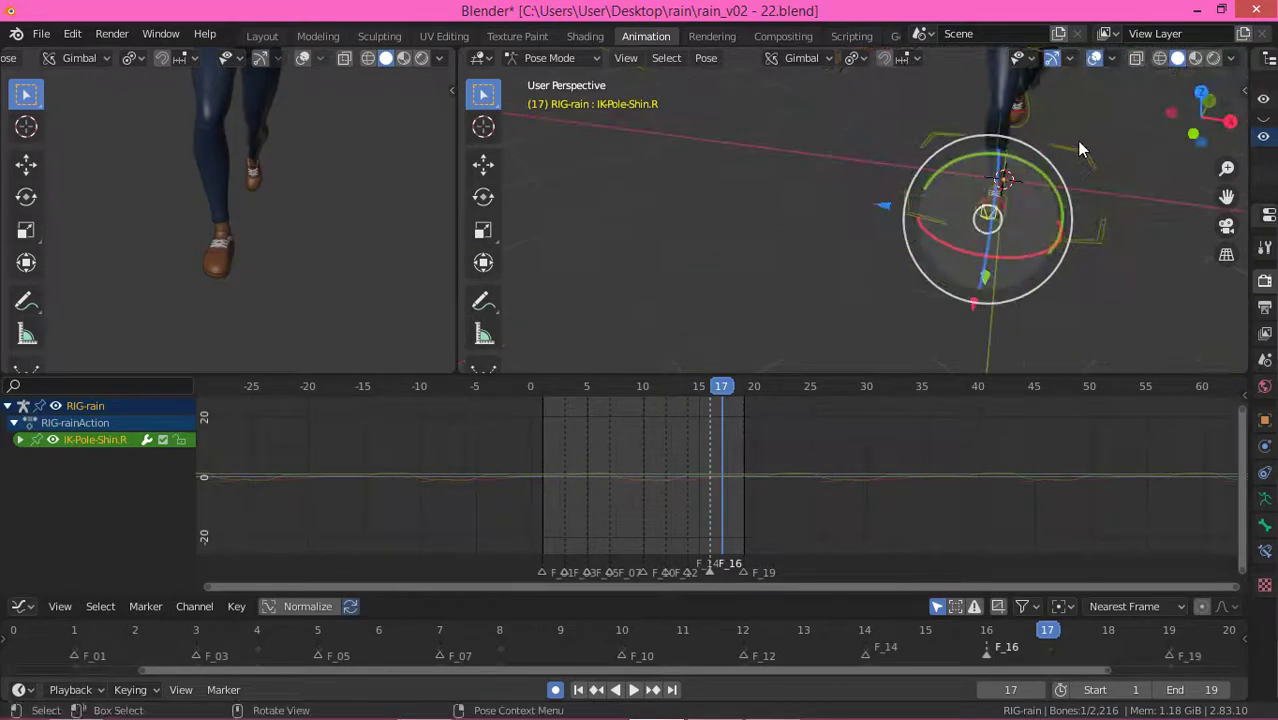
{"action": "left_click", "coordinate": [537, 387]}
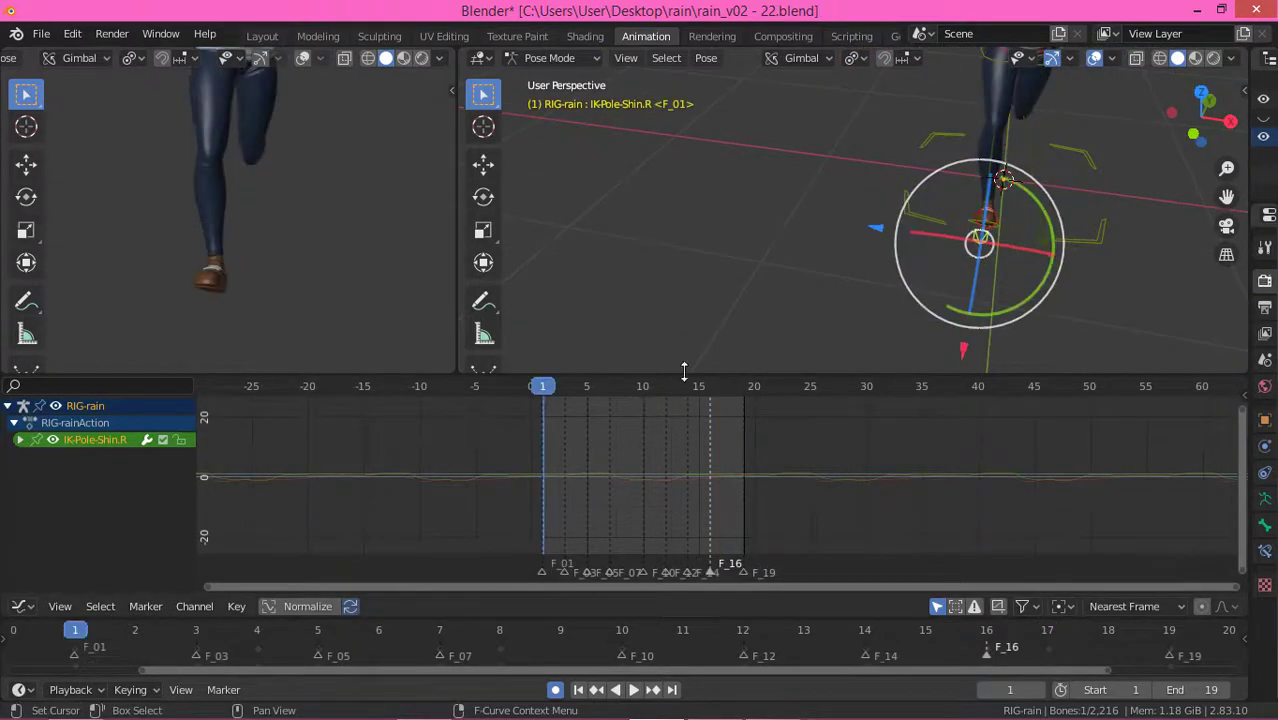
Step: On frame 4, move the right knee pole outward, away from the left leg
{"action": "key", "text": "Right"}
{"action": "middle_click_drag", "start_coordinate": [964, 270], "coordinate": [1012, 218]}
{"action": "key", "text": "Right"}
{"action": "key", "text": "Right"}
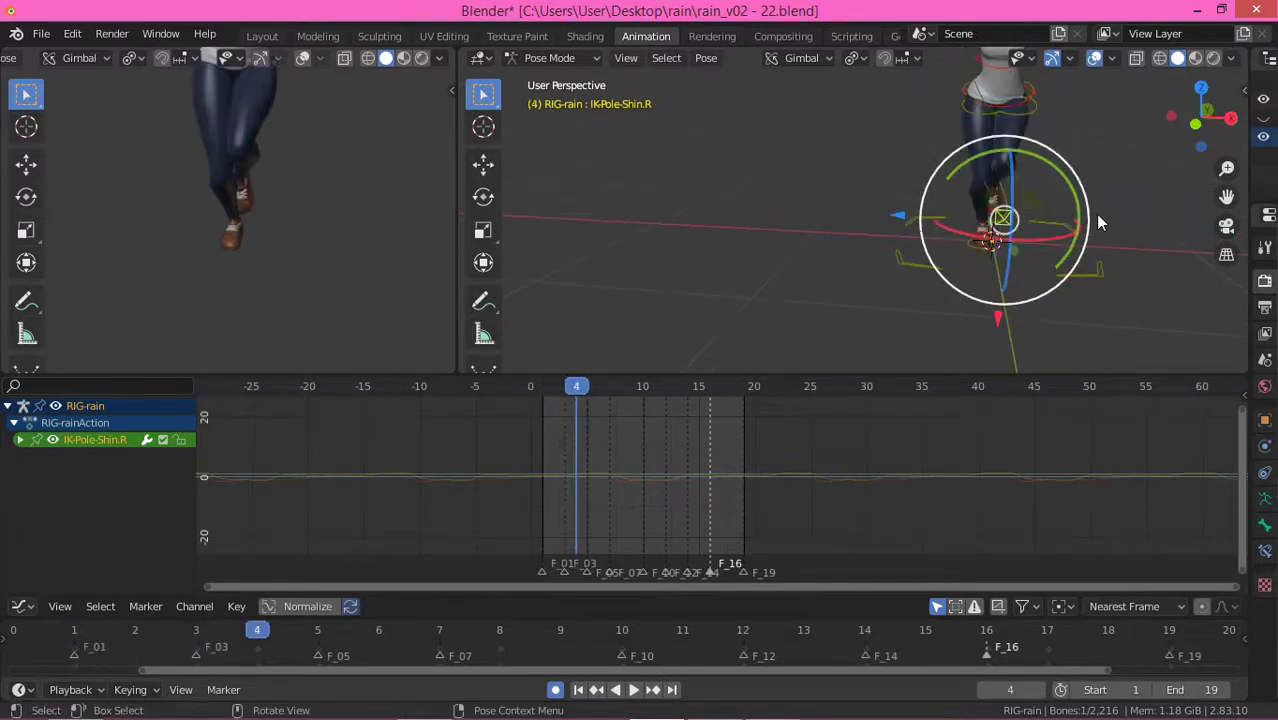
{"action": "middle_click_drag", "start_coordinate": [1097, 220], "coordinate": [1078, 210]}
{"action": "key", "text": "Right"}
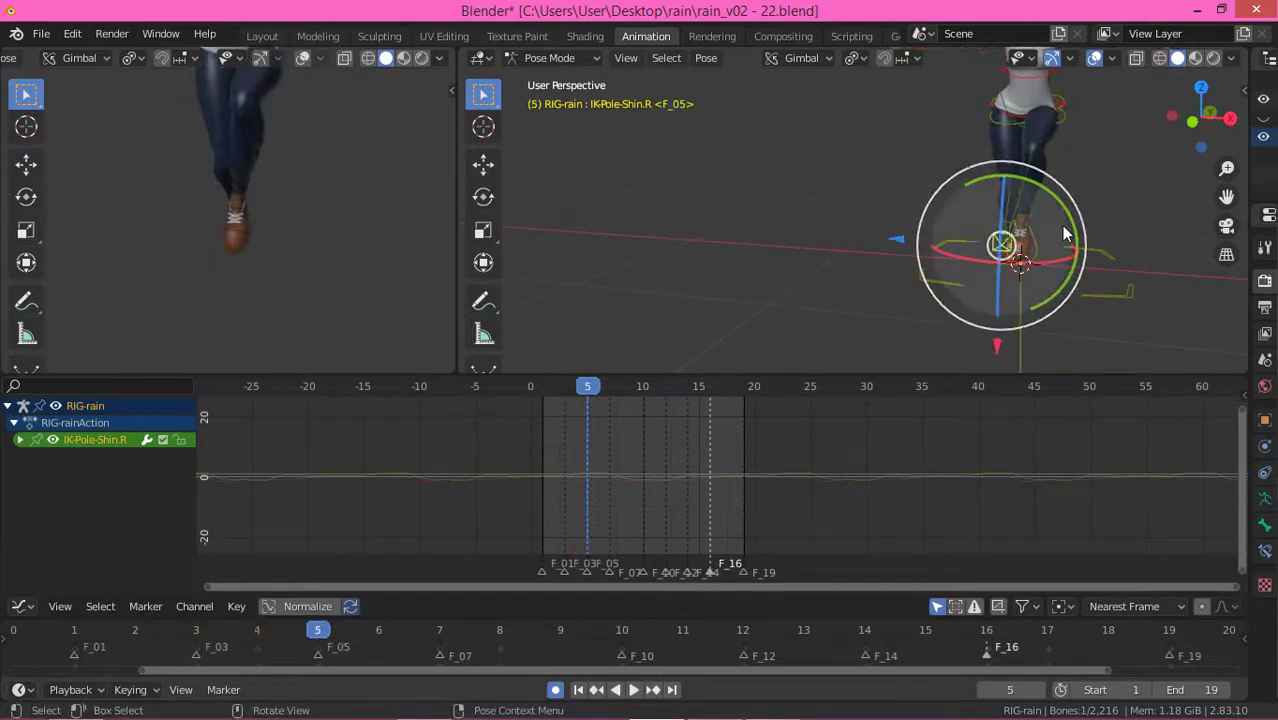
{"action": "key", "text": "Left"}
{"action": "key", "text": "g"}
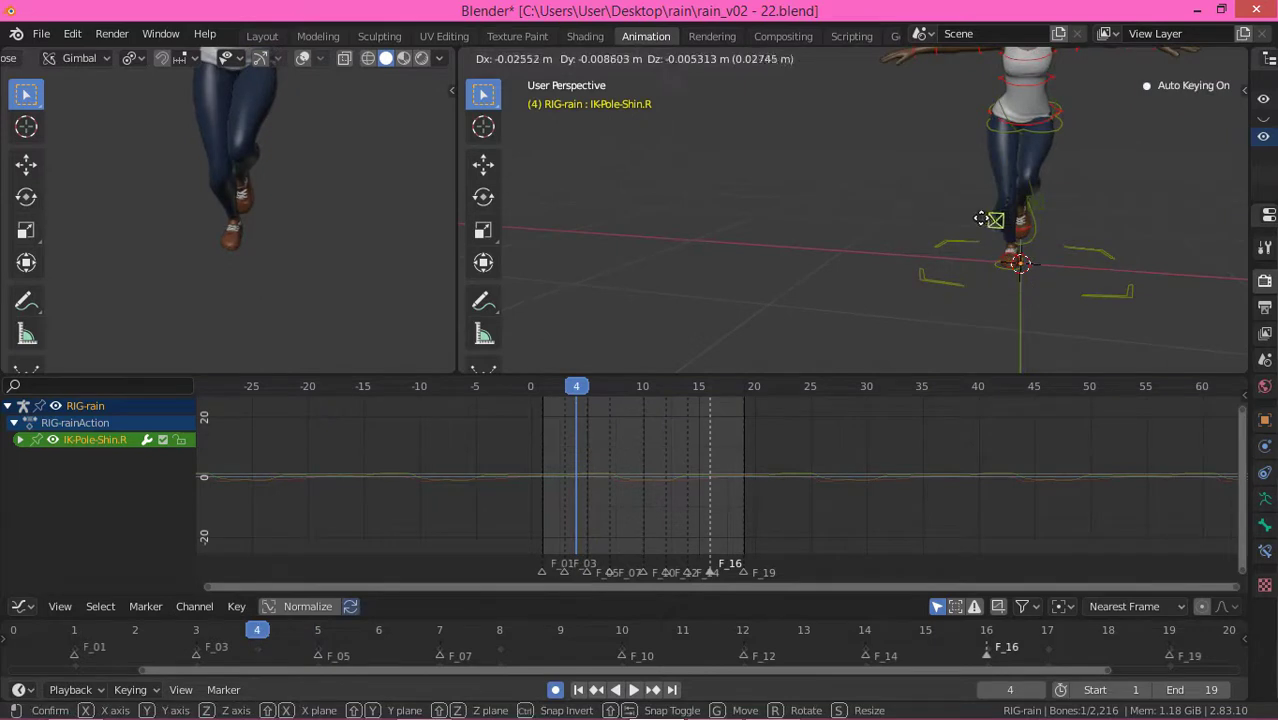
{"action": "left_click", "coordinate": [966, 216]}
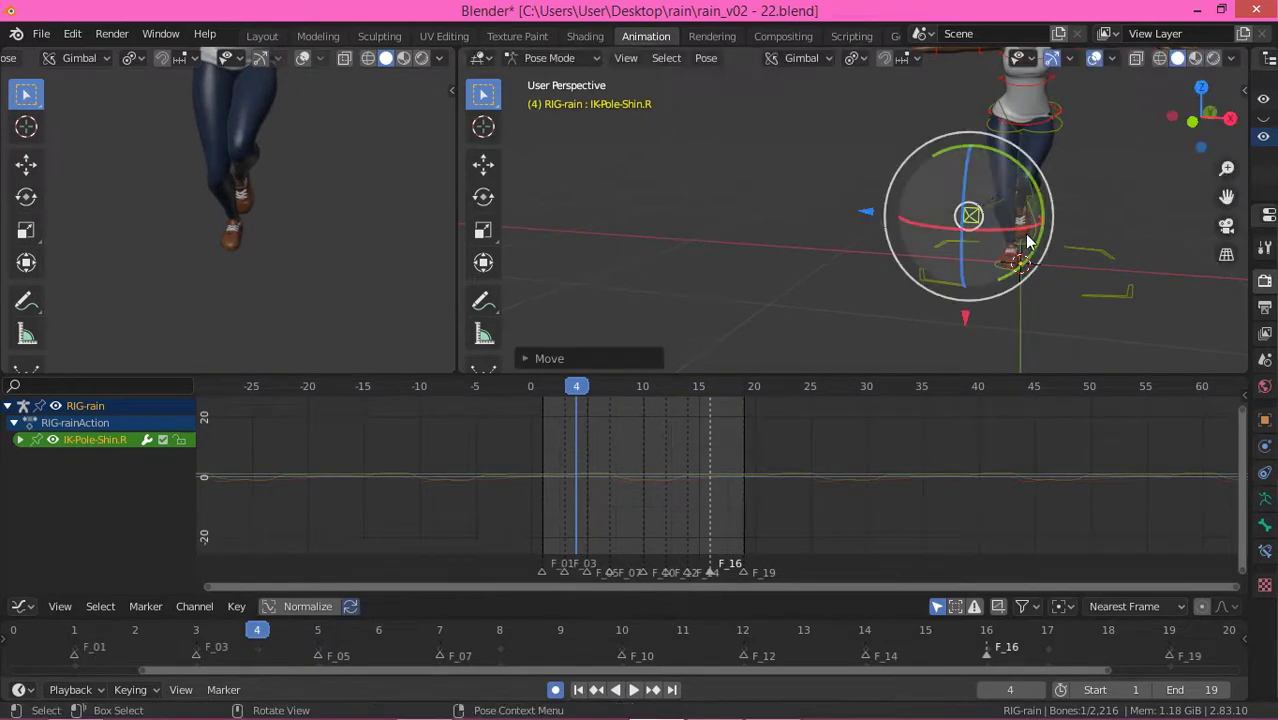
Step: On frame 5, move the right knee pole outward by about 0.04 m
{"action": "key", "text": "Right"}
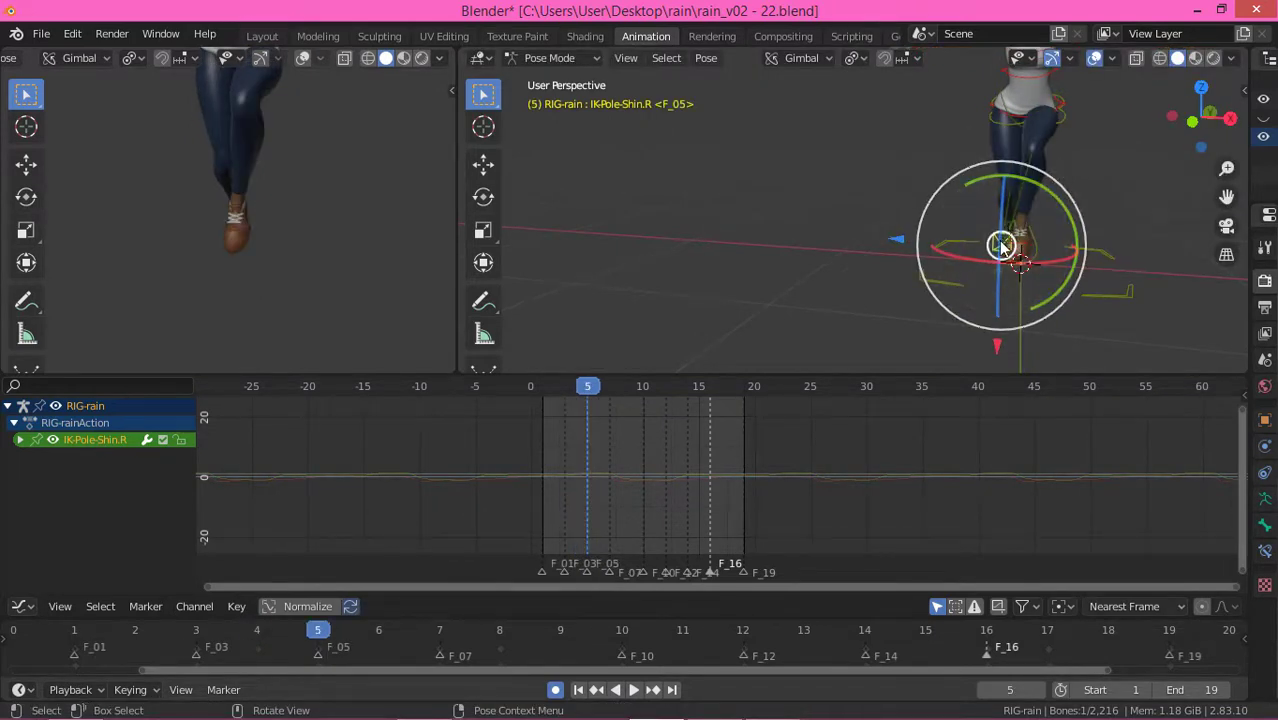
{"action": "key", "text": "g"}
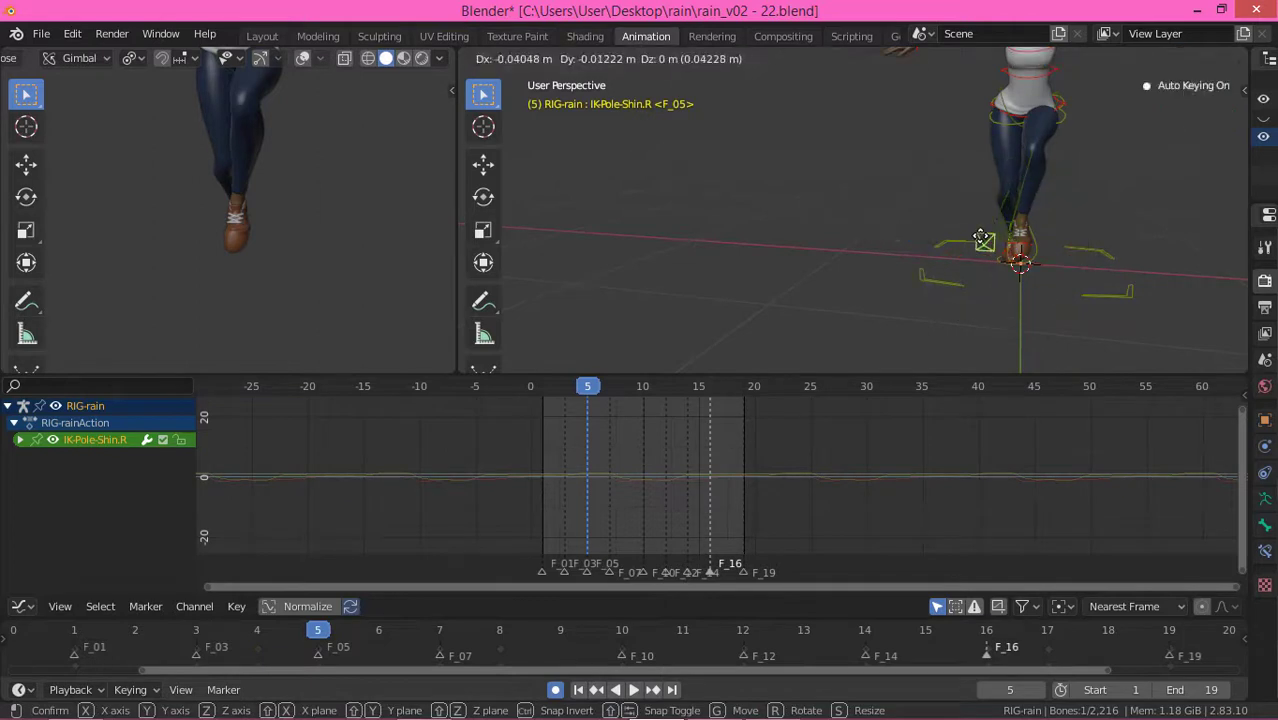
{"action": "left_click", "coordinate": [982, 240]}
Step: On frame 8, lower the right knee pole by about 0.12 m to sit in front of the shin
{"action": "key", "text": "Right"}
{"action": "key", "text": "Right"}
{"action": "key", "text": "Right"}
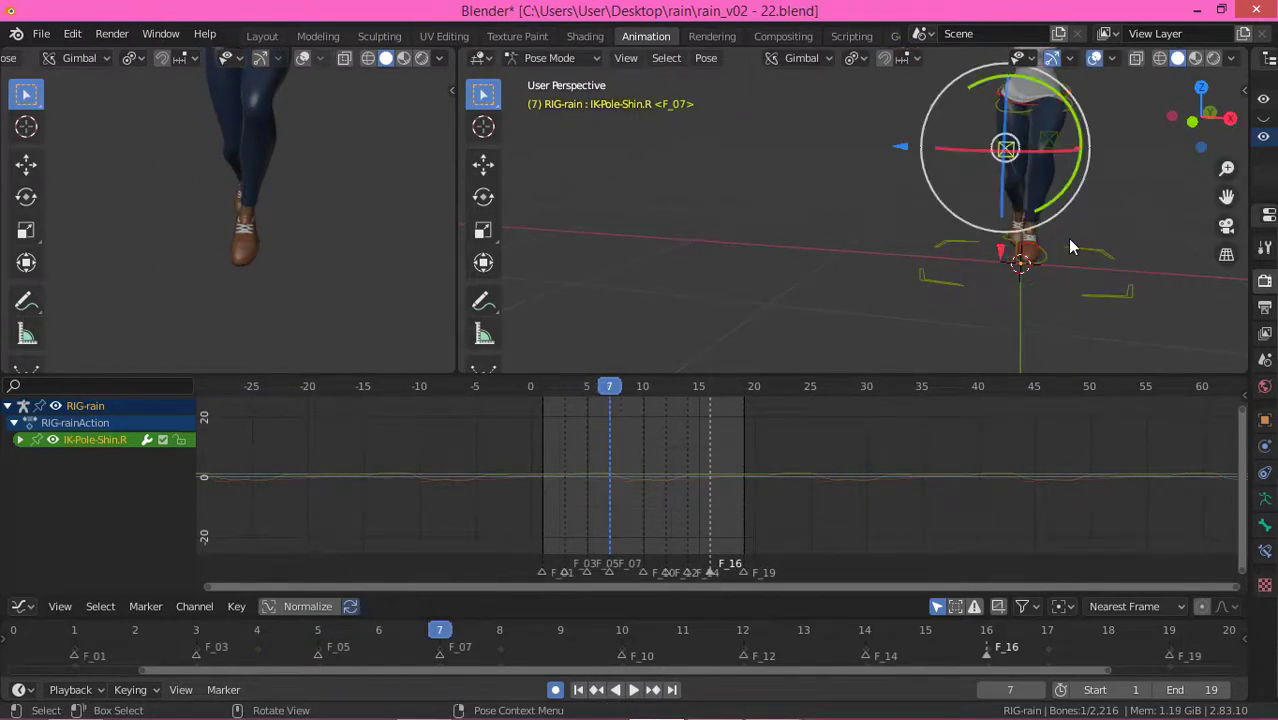
{"action": "key", "text": "g"}
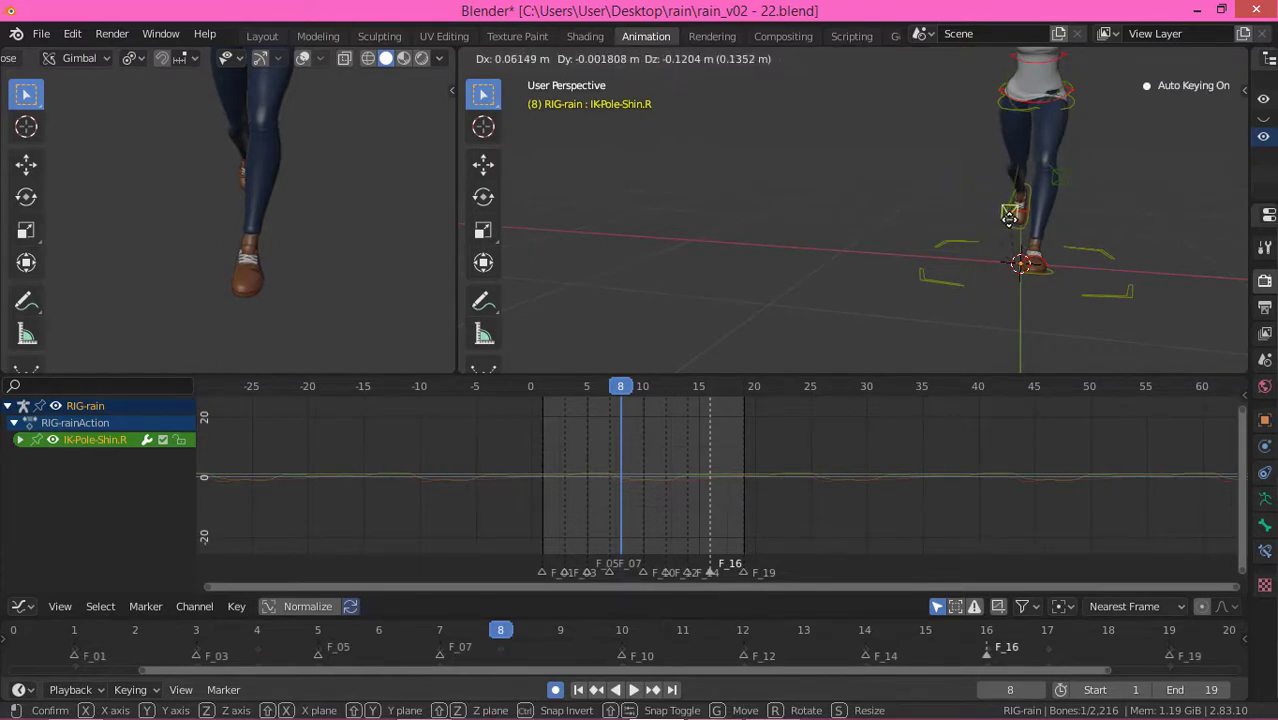
{"action": "left_click", "coordinate": [1009, 218]}
Step: On frame 10, lower the right knee pole by at least 0.2 m, viewing the character from a low front angle
{"action": "key", "text": "Right"}
{"action": "middle_click_drag", "start_coordinate": [1042, 219], "coordinate": [1054, 163]}
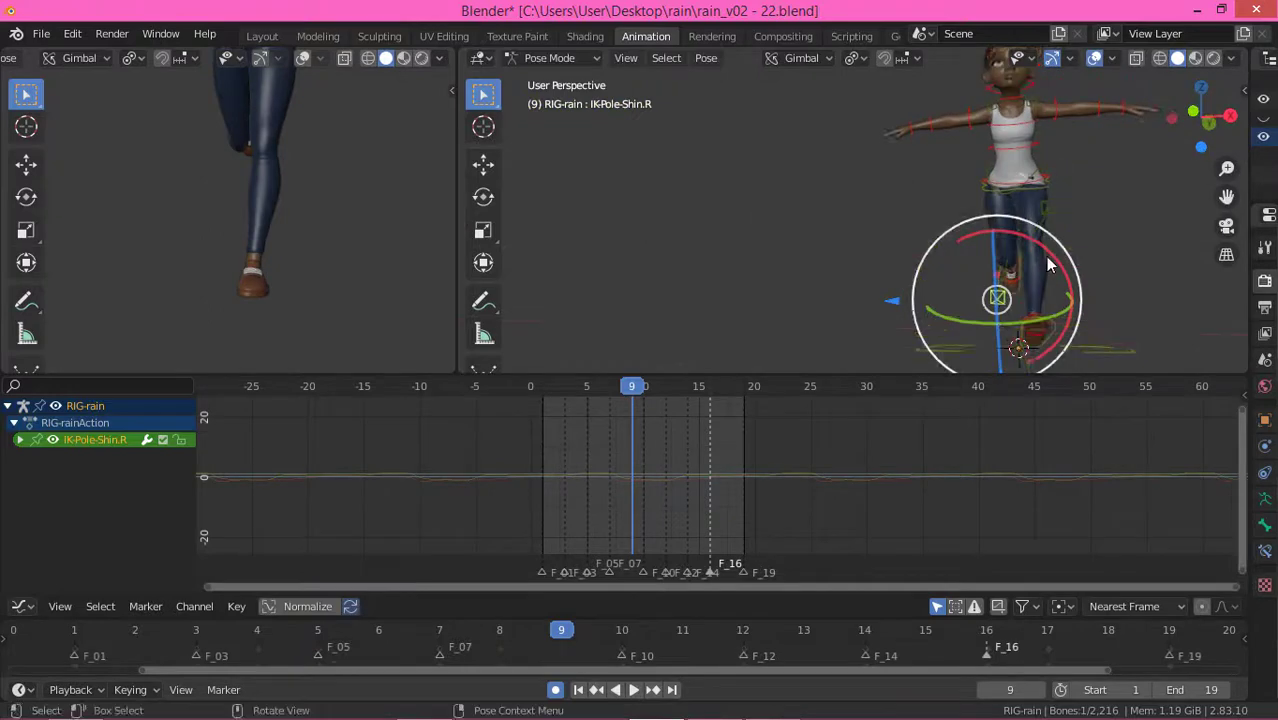
{"action": "key", "text": "Right"}
{"action": "key", "text": "g"}
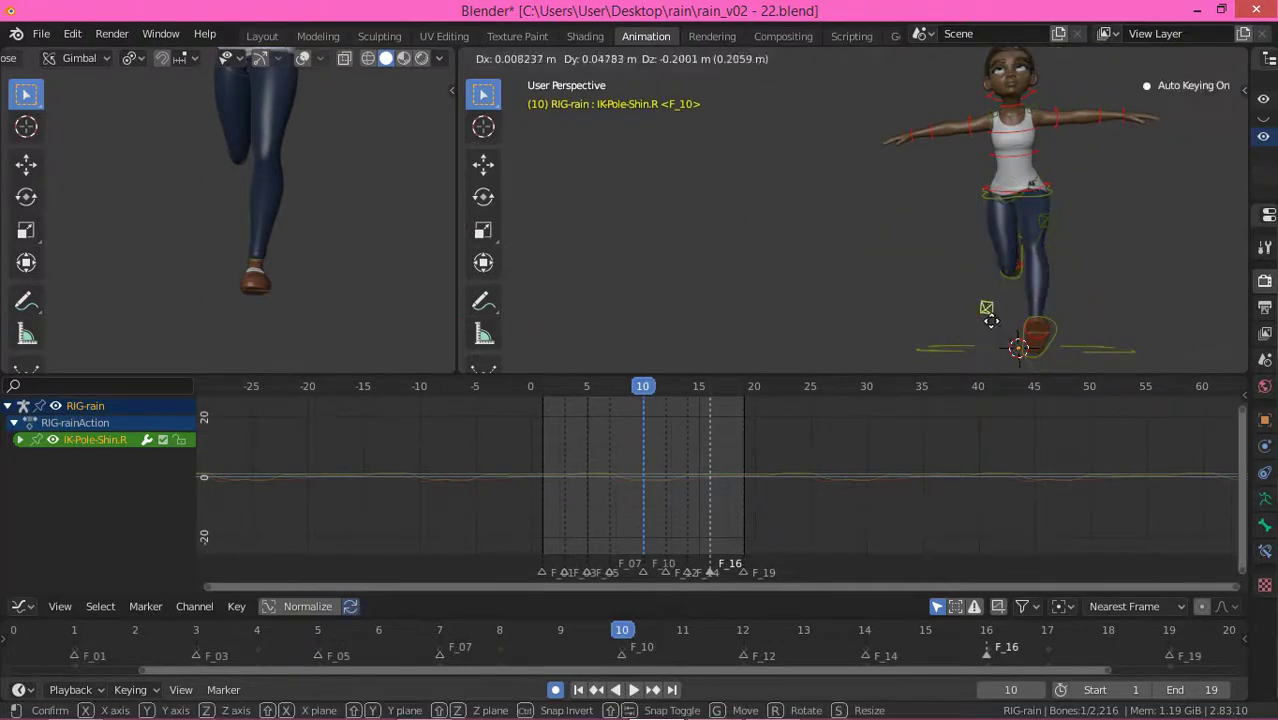
{"action": "left_click", "coordinate": [983, 319]}
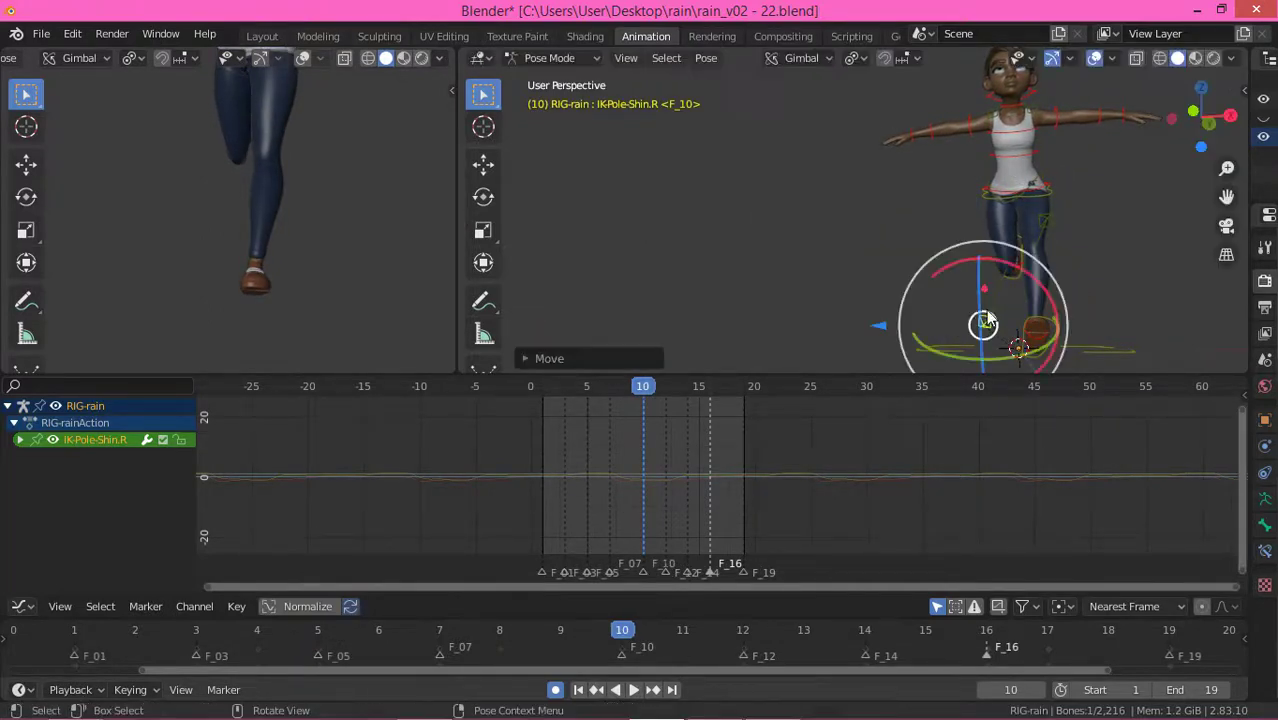
Step: On frames 11 and 12, lower the right knee pole to shin height and shift it outward
{"action": "key", "text": "Right"}
{"action": "key", "text": "g"}
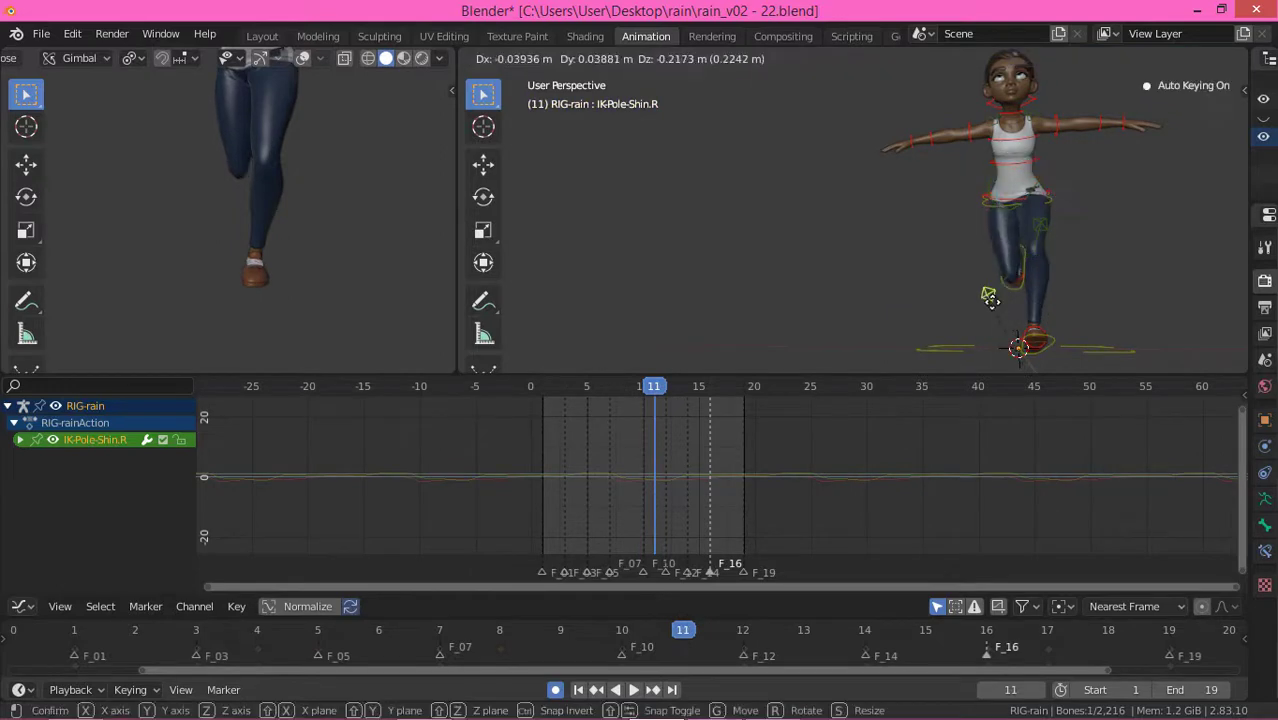
{"action": "left_click", "coordinate": [989, 298]}
{"action": "key", "text": "Right"}
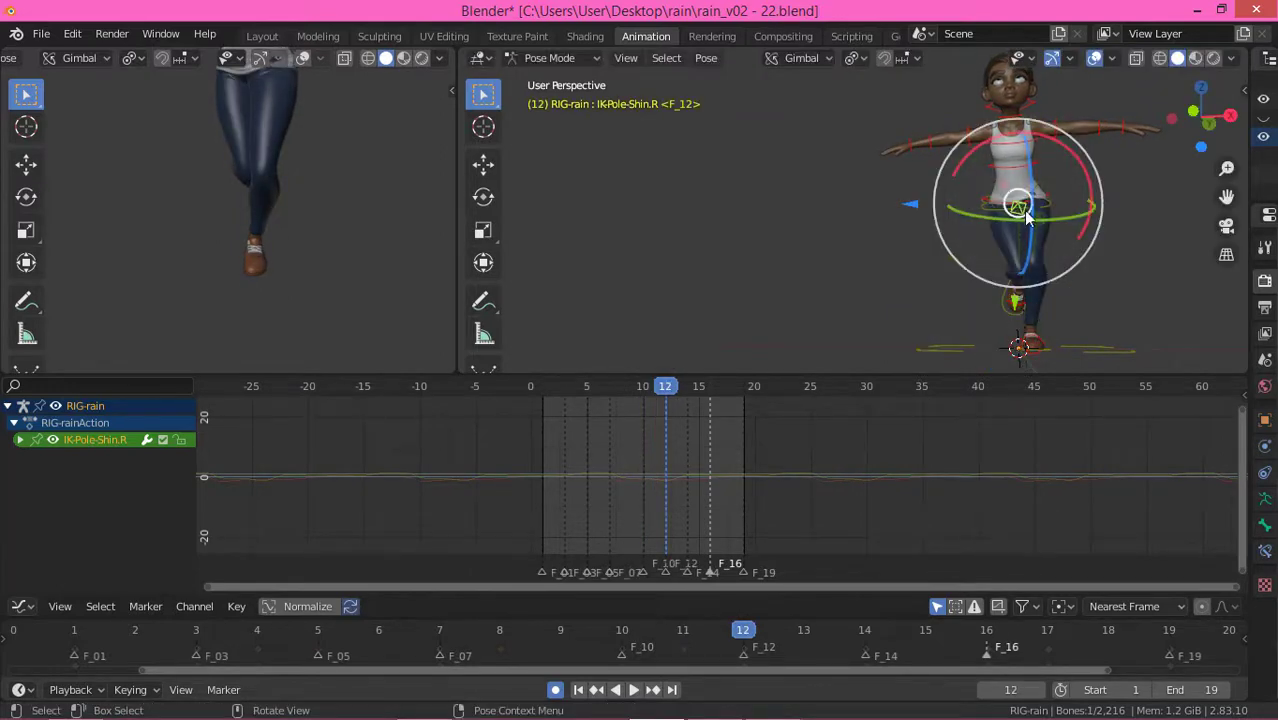
{"action": "key", "text": "g"}
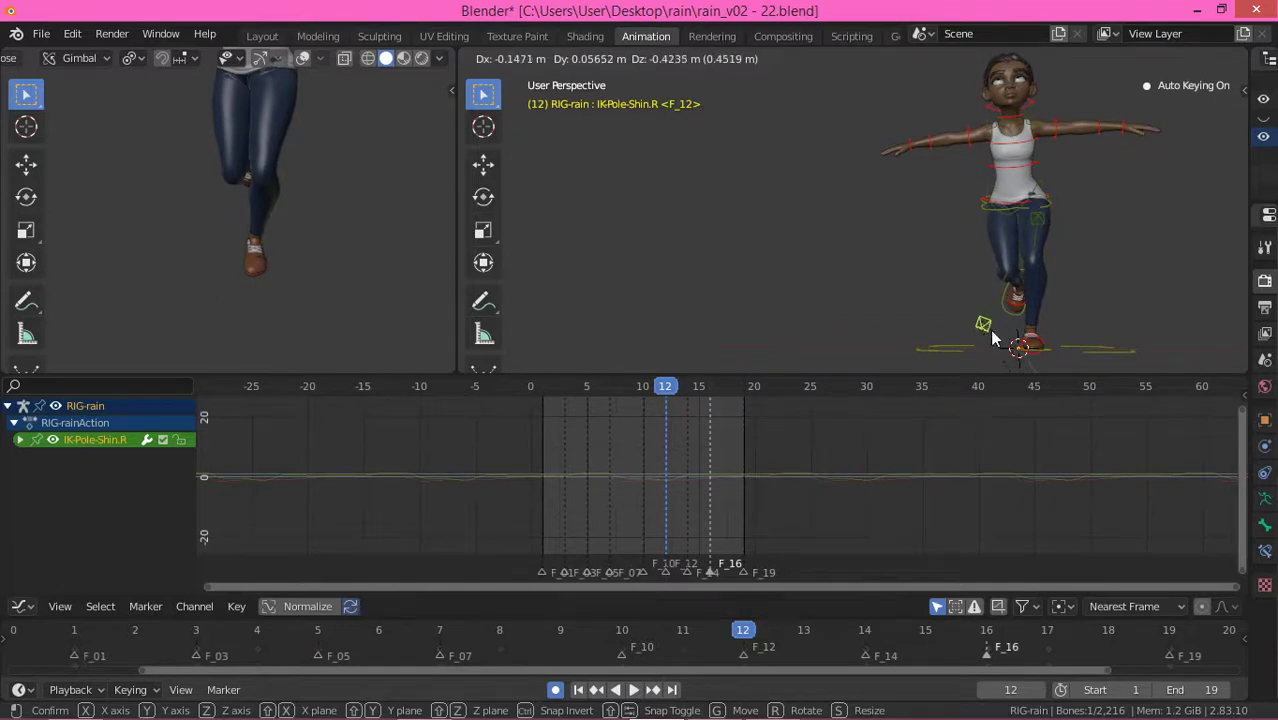
{"action": "left_click", "coordinate": [995, 338]}
Step: Step through the remaining frames past frame 19 and play the run to check the right knee's direction
{"action": "key", "text": "Right"}
{"action": "key", "text": "Right"}
{"action": "key", "text": "Right"}
{"action": "key", "text": "Right"}
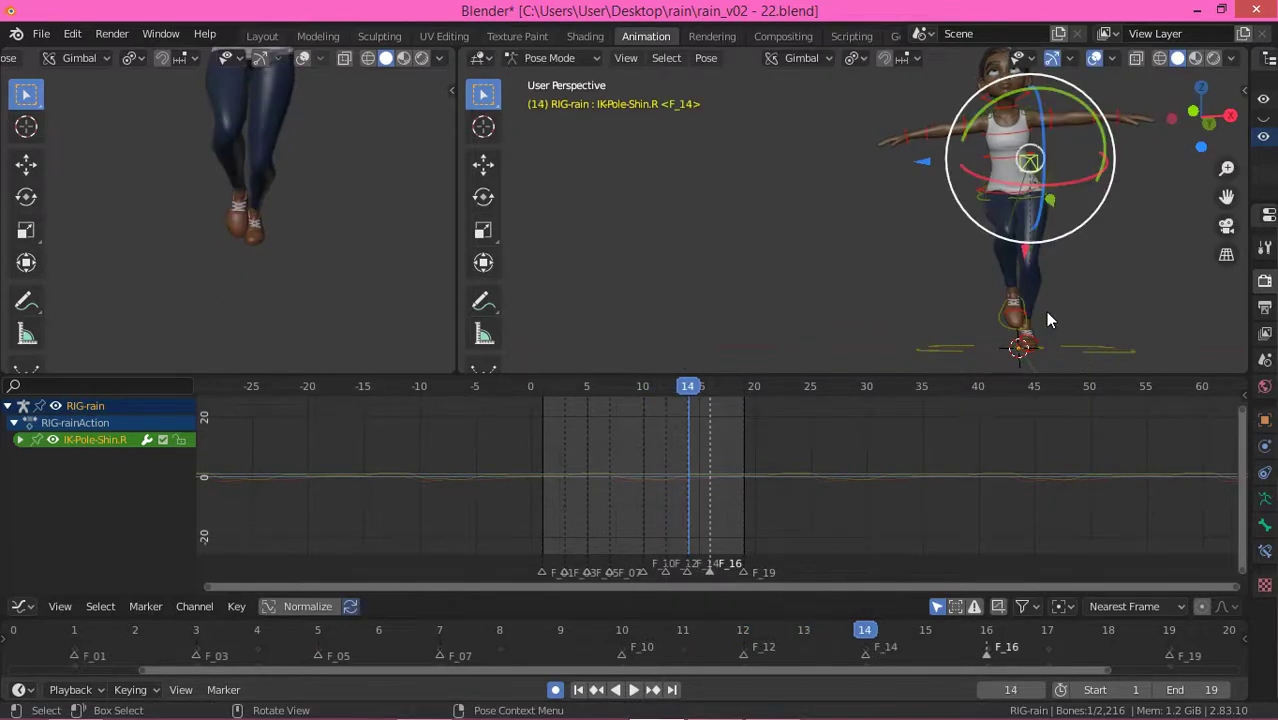
{"action": "key", "text": "Right"}
{"action": "key", "text": "Right"}
{"action": "key", "text": "Right"}
{"action": "key", "text": "Right"}
{"action": "key", "text": "Right"}
{"action": "key", "text": "Right"}
{"action": "key", "text": "Right"}
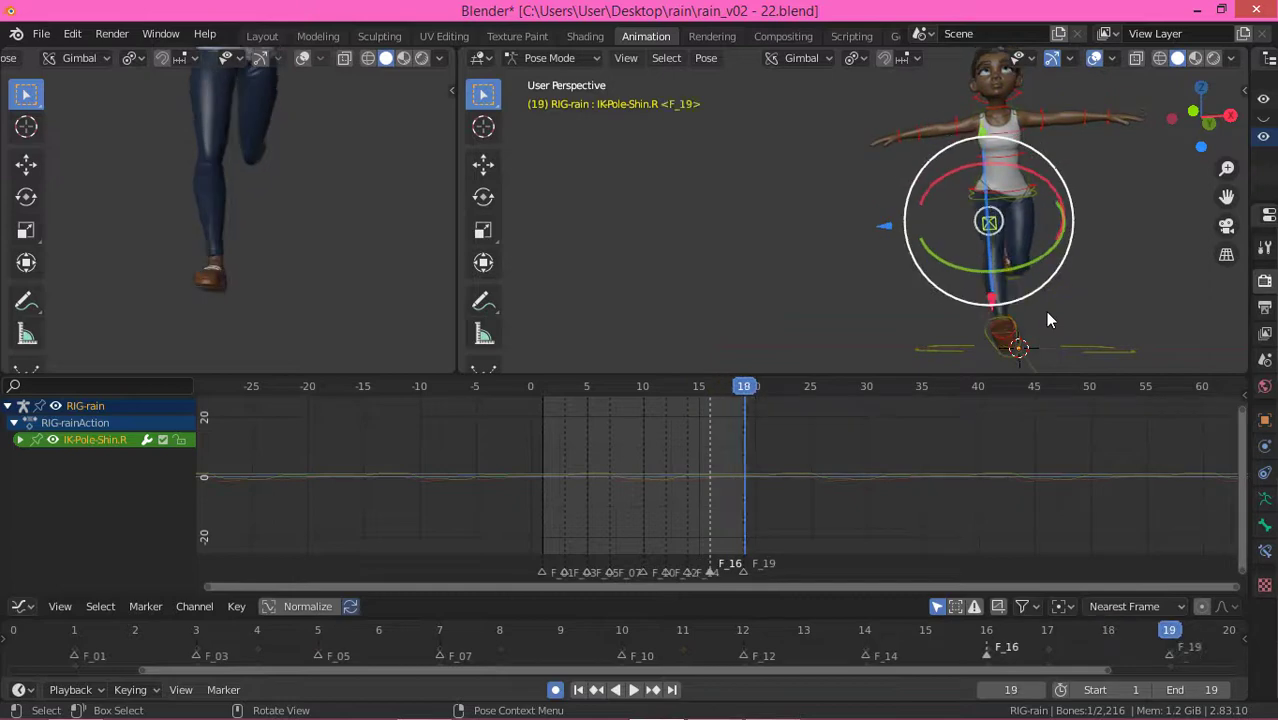
{"action": "key", "text": "Right"}
{"action": "key", "text": "Right"}
{"action": "key", "text": "Right"}
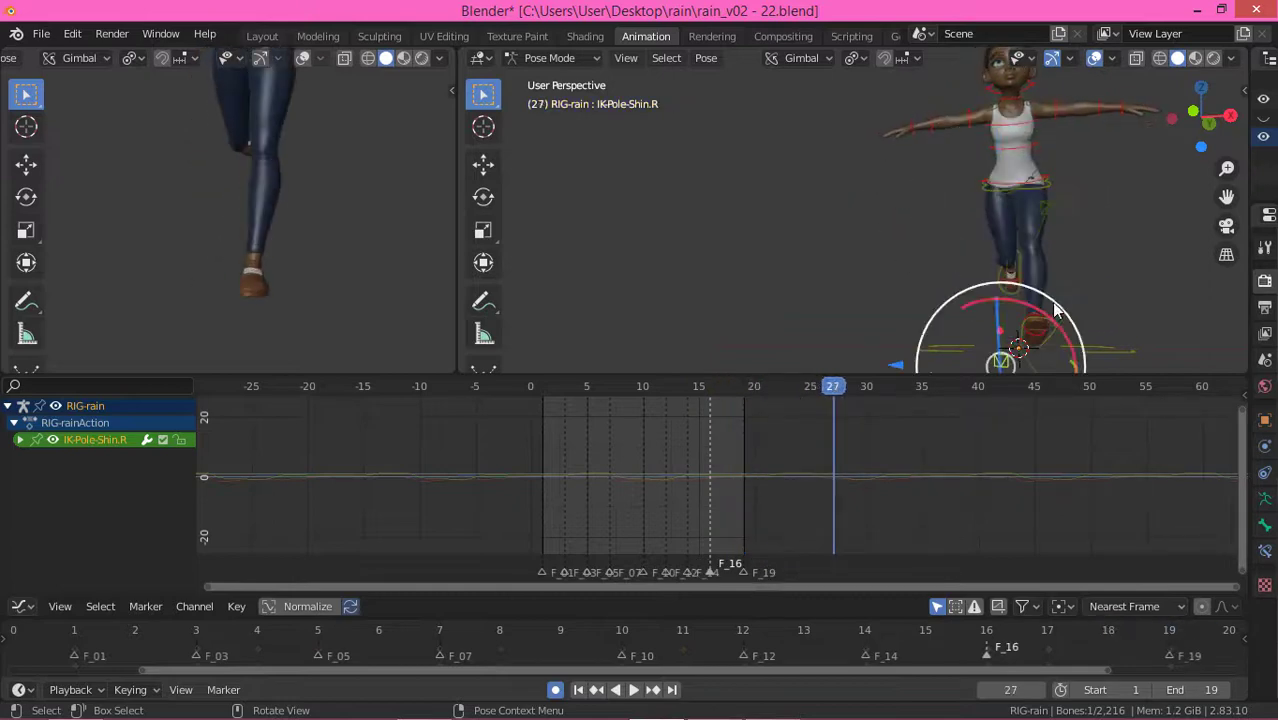
{"action": "key", "text": "space"}
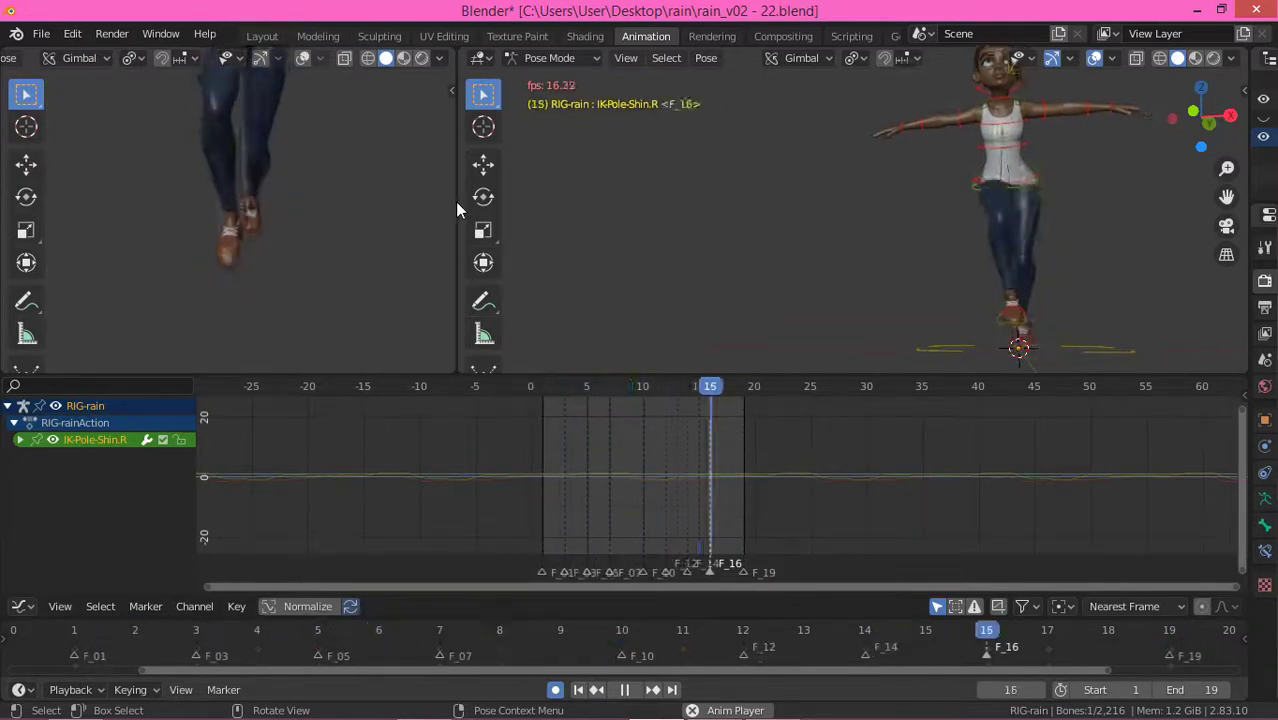
{"action": "key", "text": "space"}
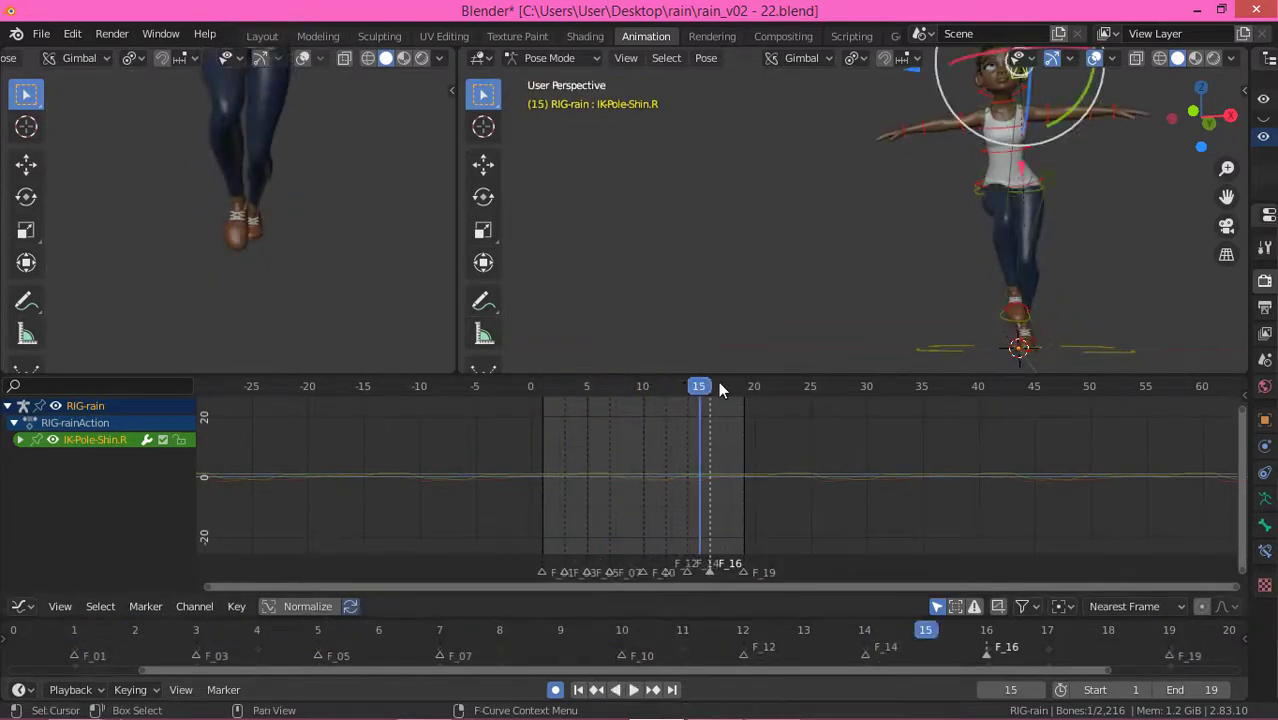
Step: On frame 6, move the right knee pole far outward and down to about knee height
{"action": "left_click_drag", "start_coordinate": [718, 384], "coordinate": [545, 407]}
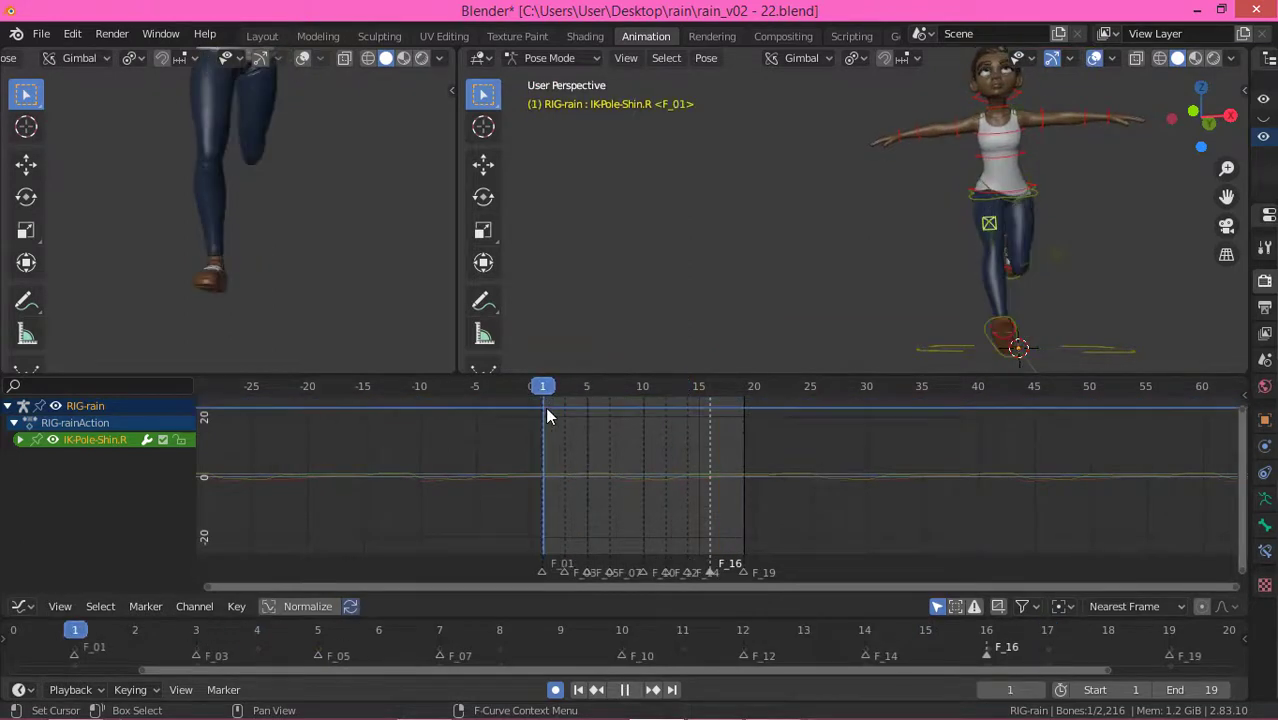
{"action": "key", "text": "Right"}
{"action": "key", "text": "Right"}
{"action": "key", "text": "Right"}
{"action": "key", "text": "Right"}
{"action": "key", "text": "Right"}
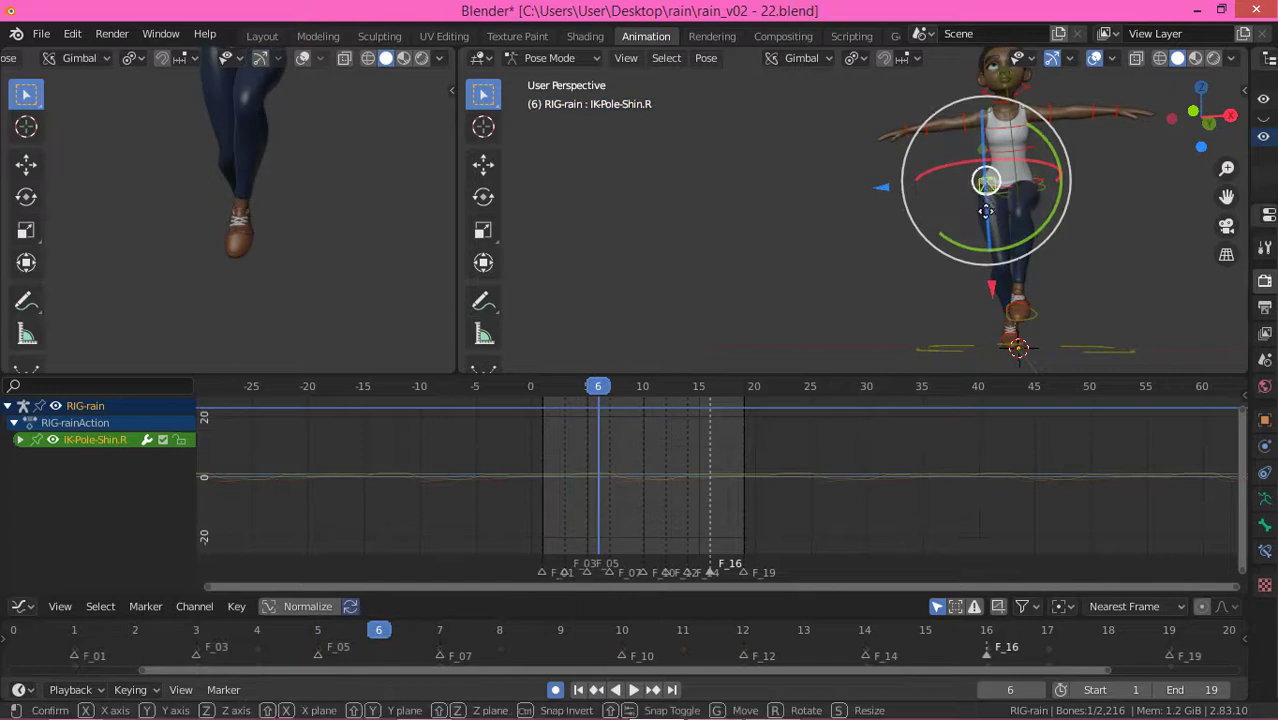
{"action": "key", "text": "g"}
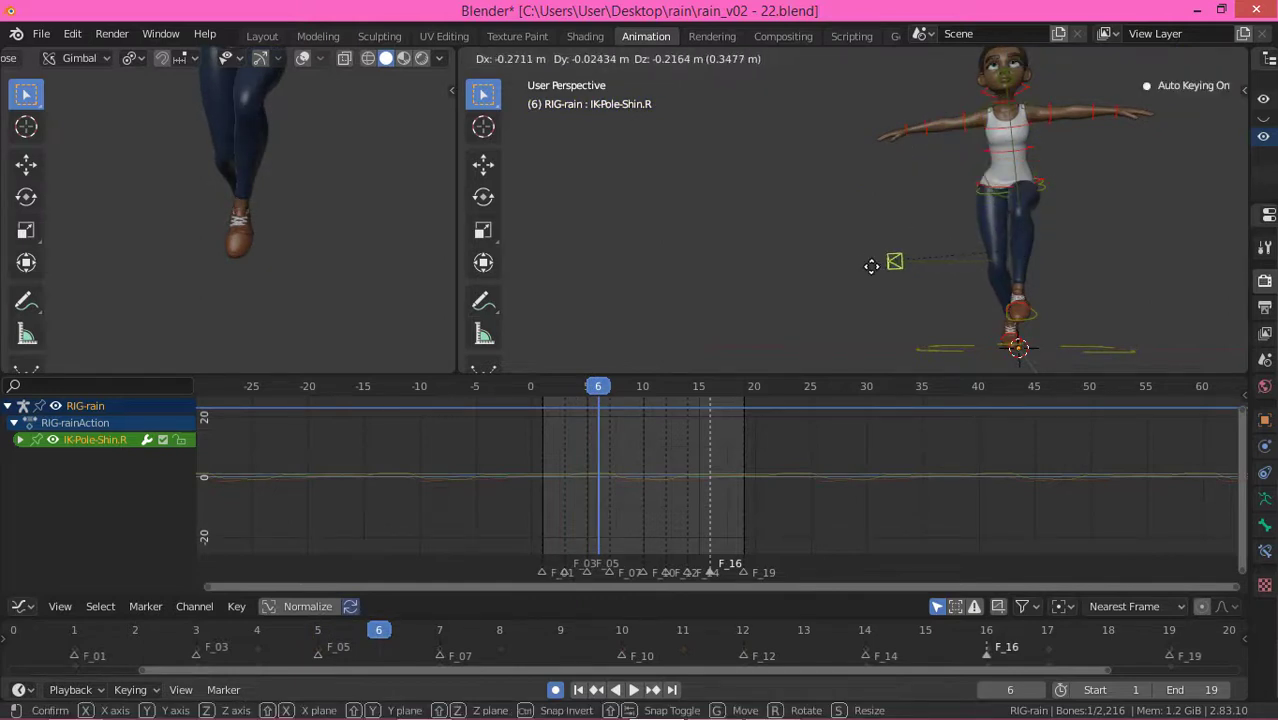
{"action": "left_click", "coordinate": [887, 275]}
Step: On frame 7, move the right knee pole about 0.2 m outward and 0.23 m down
{"action": "key", "text": "Right"}
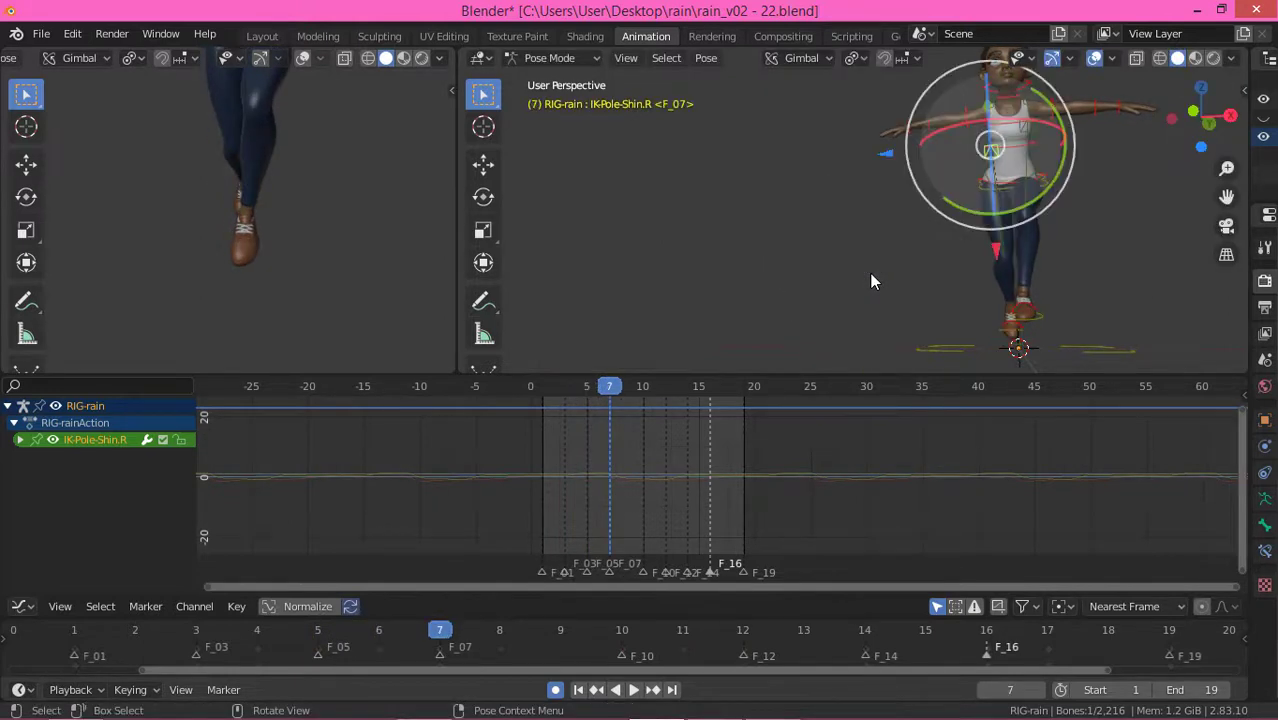
{"action": "key", "text": "g"}
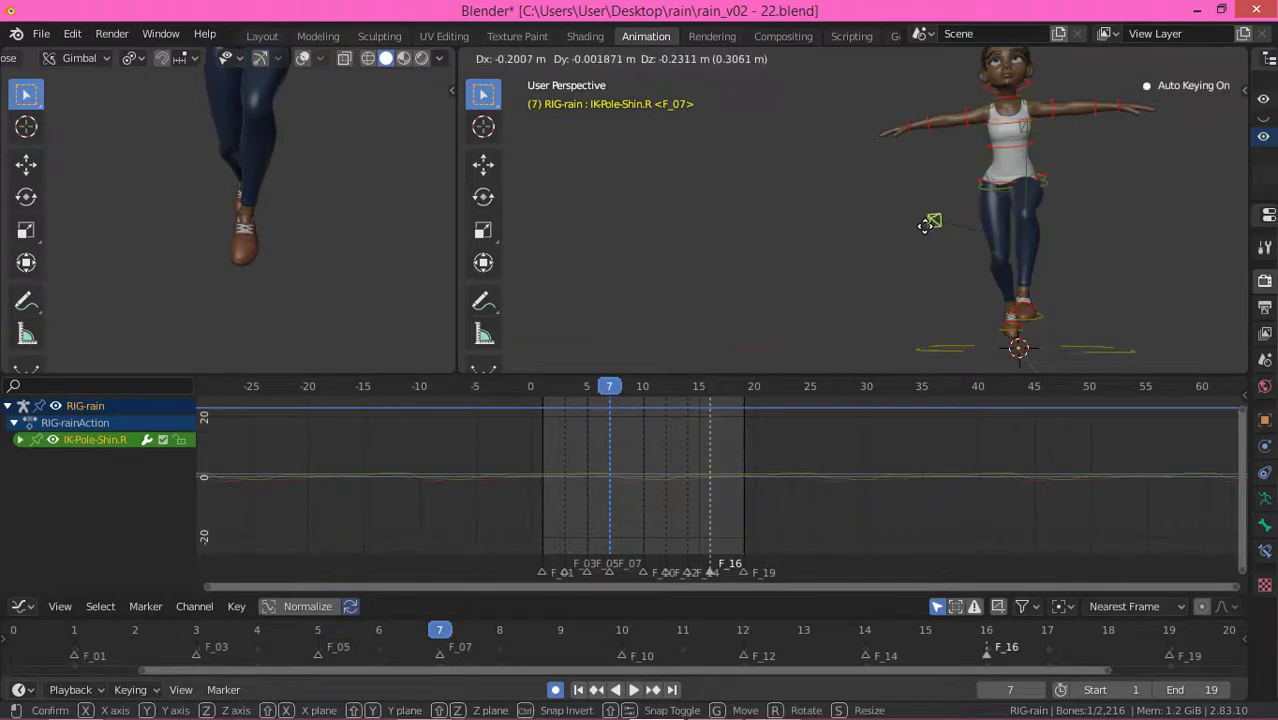
{"action": "left_click", "coordinate": [926, 225]}
Step: On frame 12, shift the right knee pole slightly inward toward the leg
{"action": "key", "text": "Right"}
{"action": "key", "text": "Right"}
{"action": "key", "text": "Right"}
{"action": "key", "text": "Right"}
{"action": "key", "text": "Right"}
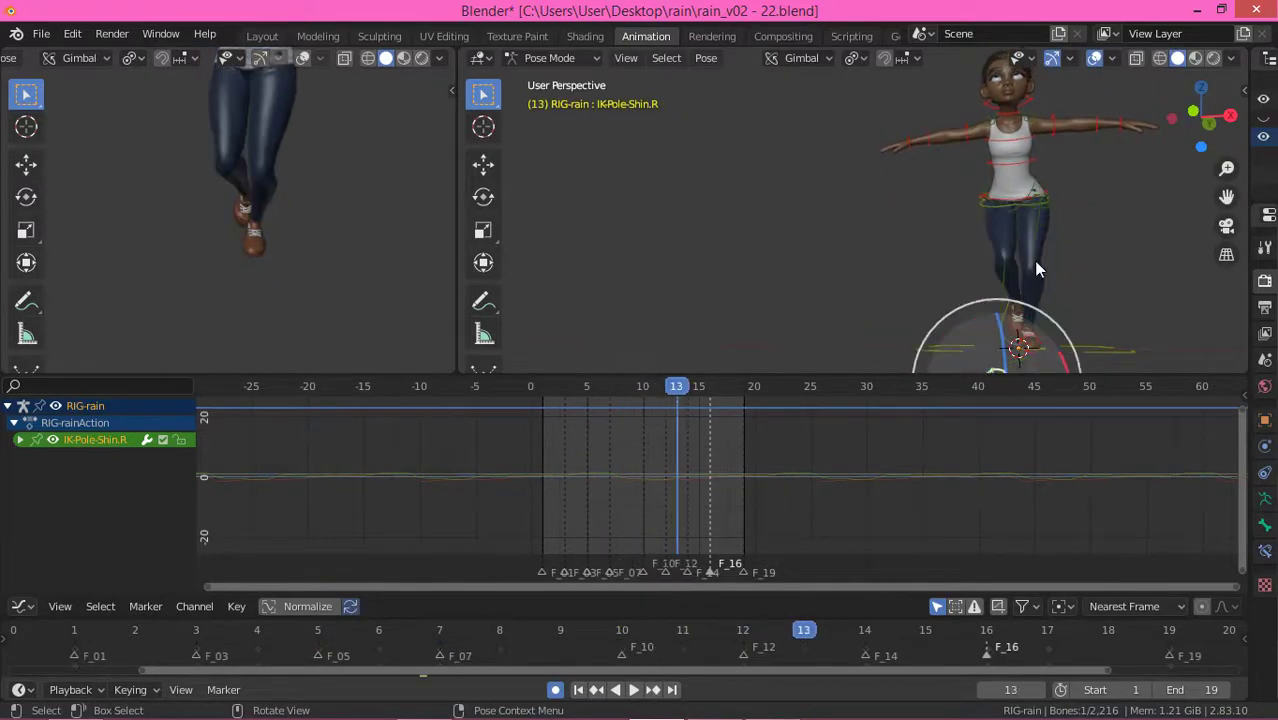
{"action": "key", "text": "Left"}
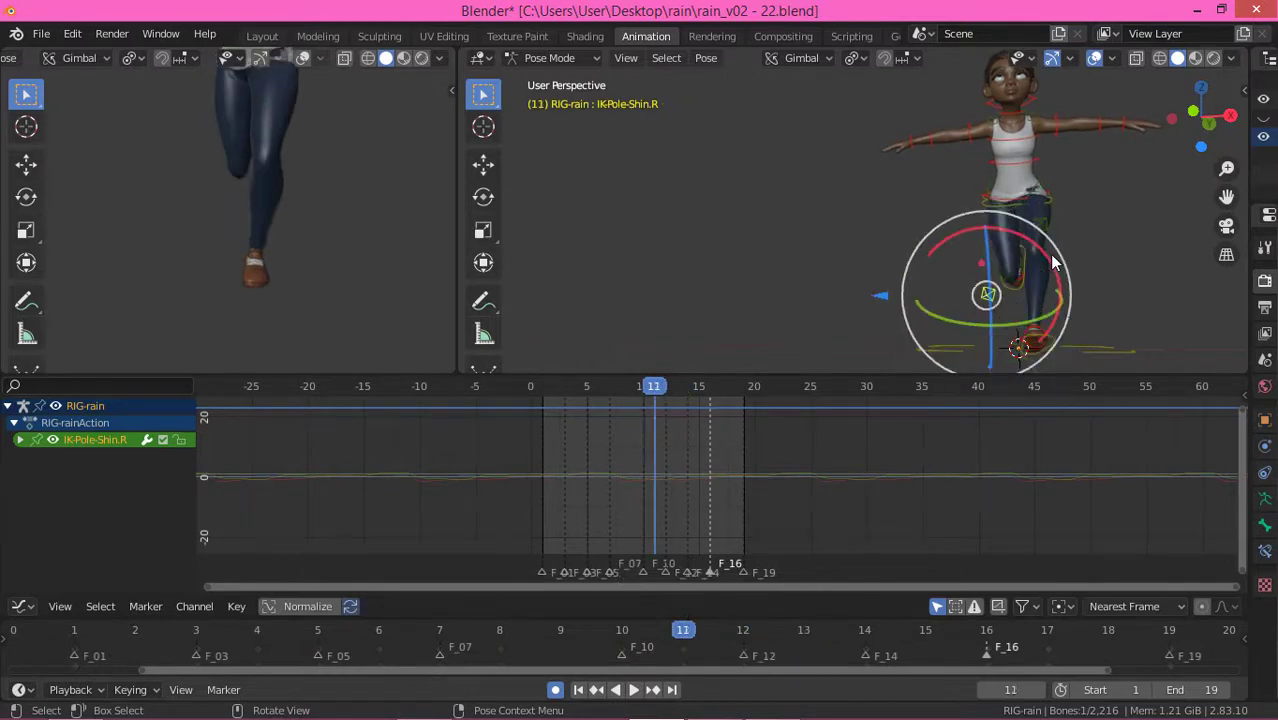
{"action": "key", "text": "Right"}
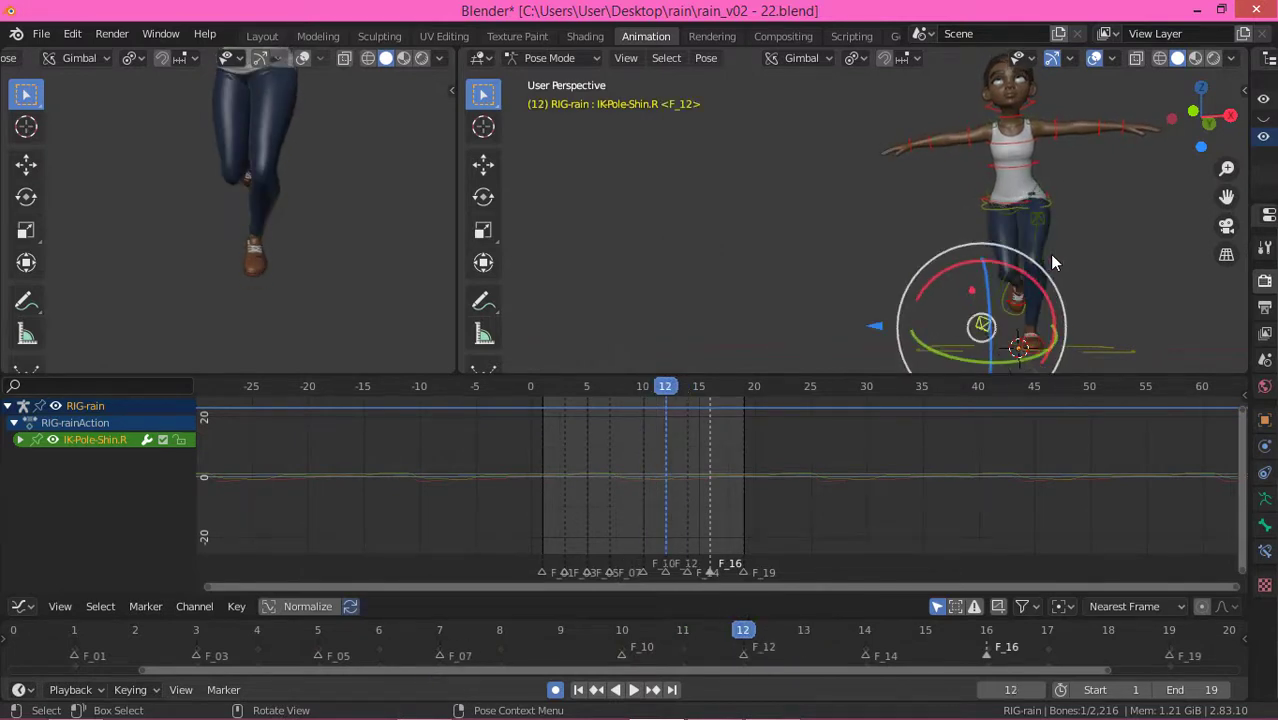
{"action": "key", "text": "g"}
{"action": "left_click", "coordinate": [997, 322]}
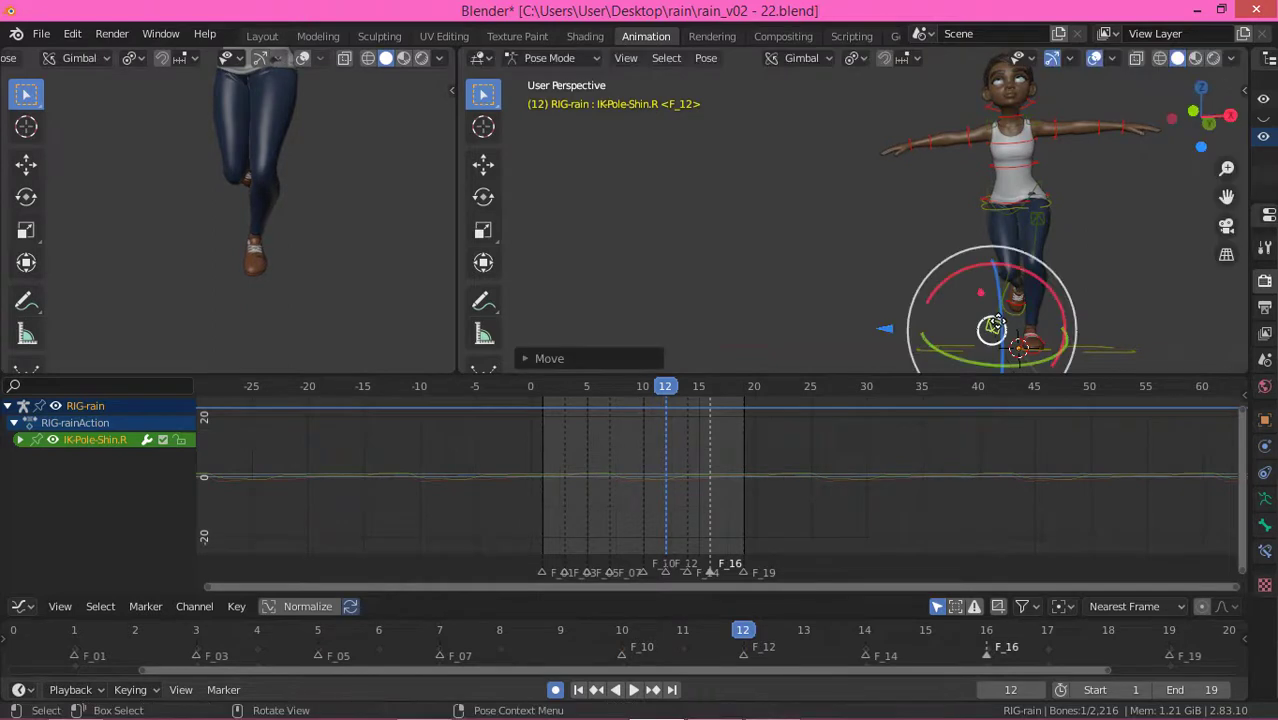
Step: Step through the last frames, play the run, and orbit the second view to check the legs from the side
{"action": "key", "text": "Right"}
{"action": "key", "text": "Right"}
{"action": "key", "text": "Right"}
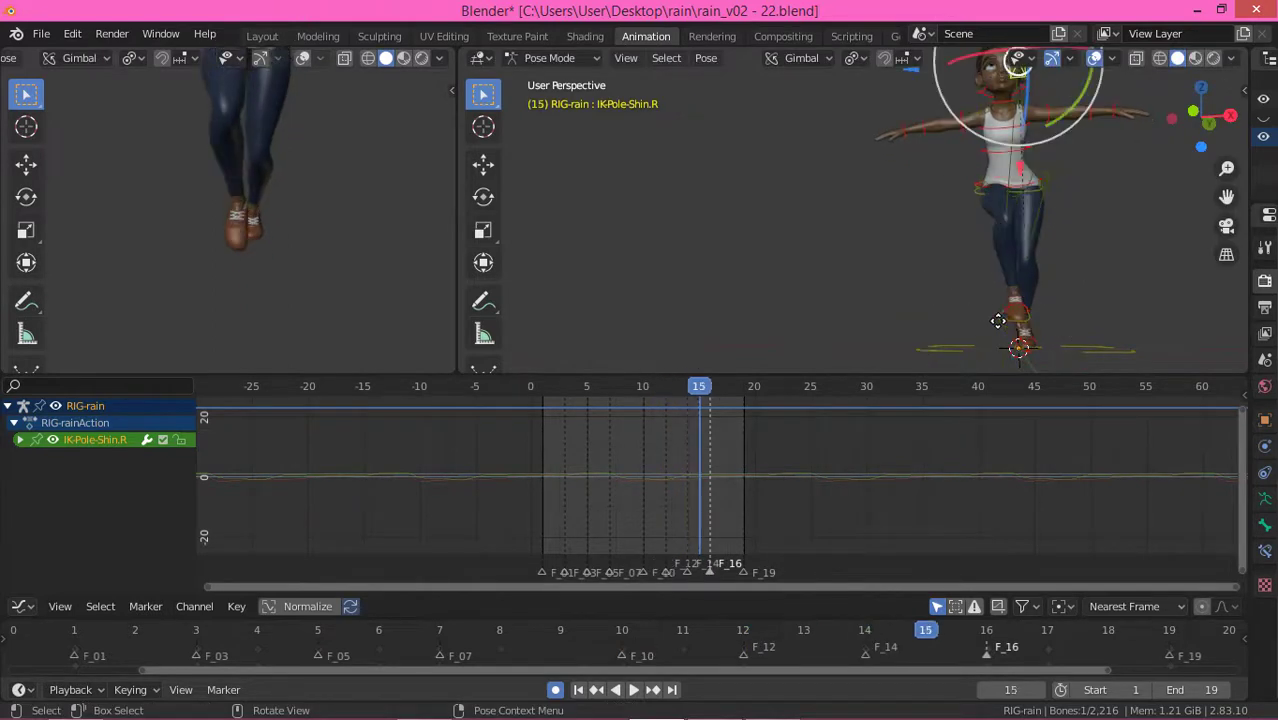
{"action": "key", "text": "Right"}
{"action": "key", "text": "Right"}
{"action": "key", "text": "Right"}
{"action": "key", "text": "Right"}
{"action": "key", "text": "Right"}
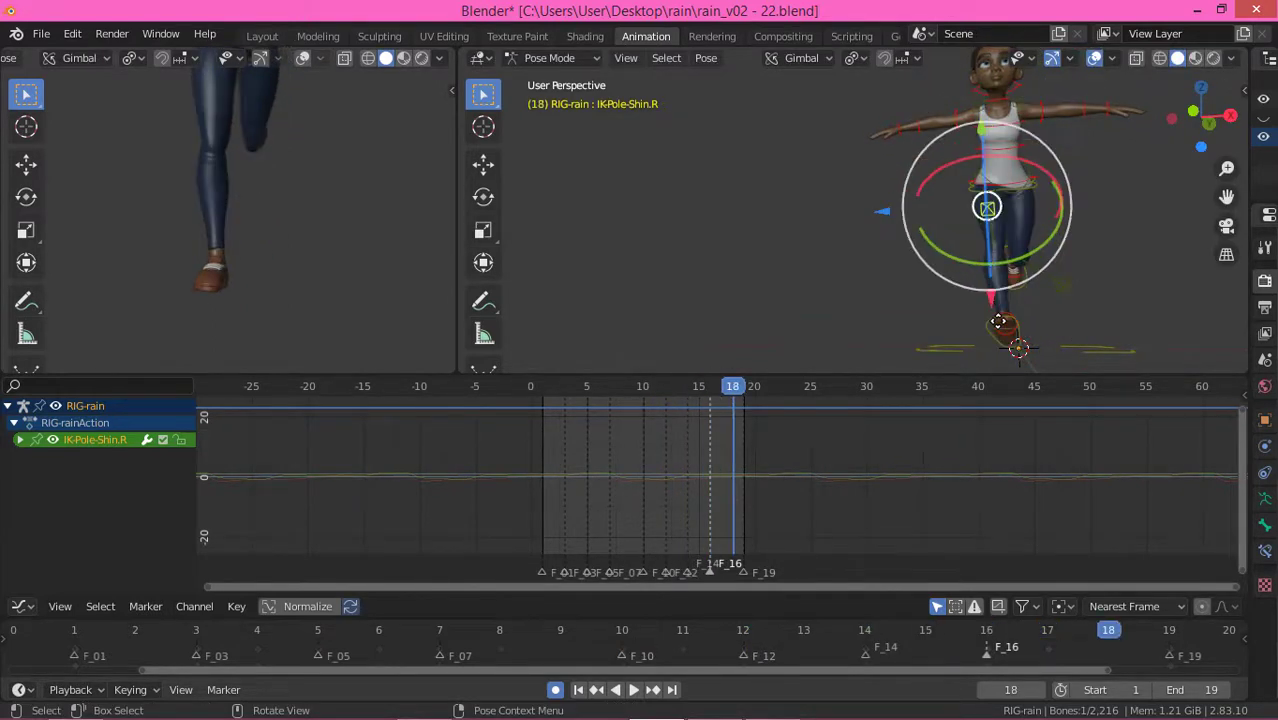
{"action": "key", "text": "Right"}
{"action": "key", "text": "space"}
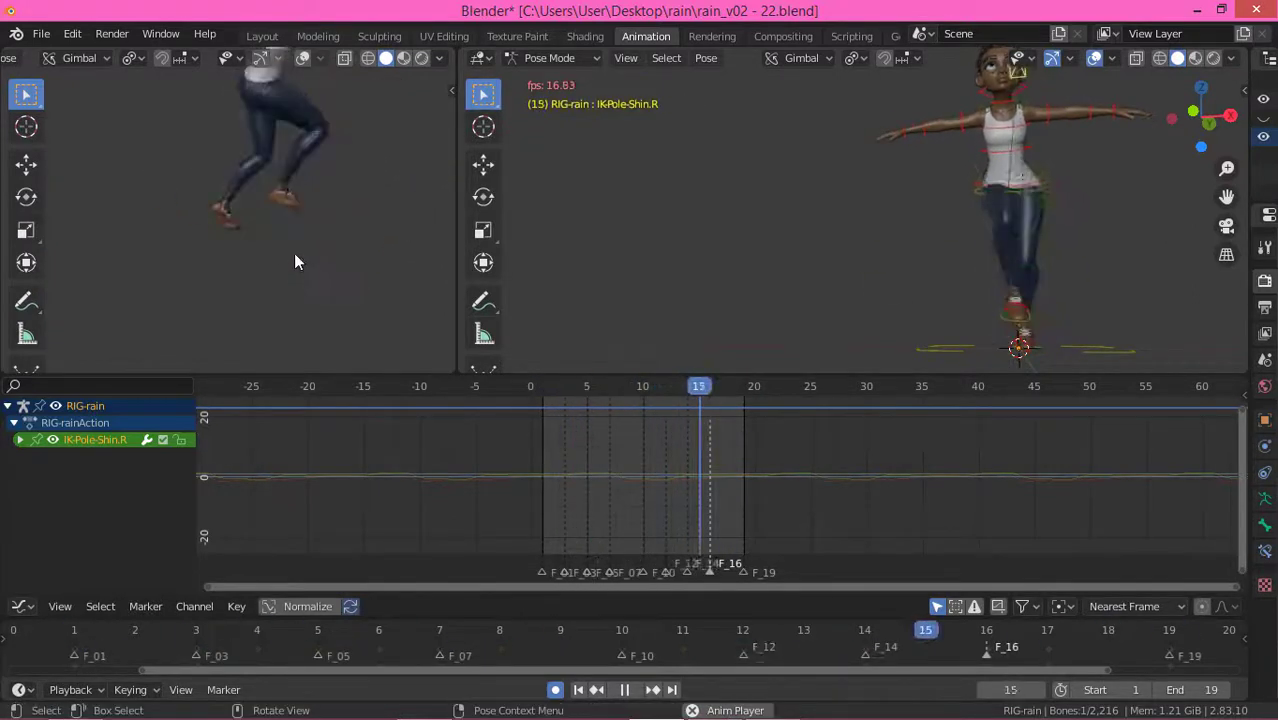
{"action": "middle_click_drag", "start_coordinate": [329, 206], "coordinate": [331, 185]}
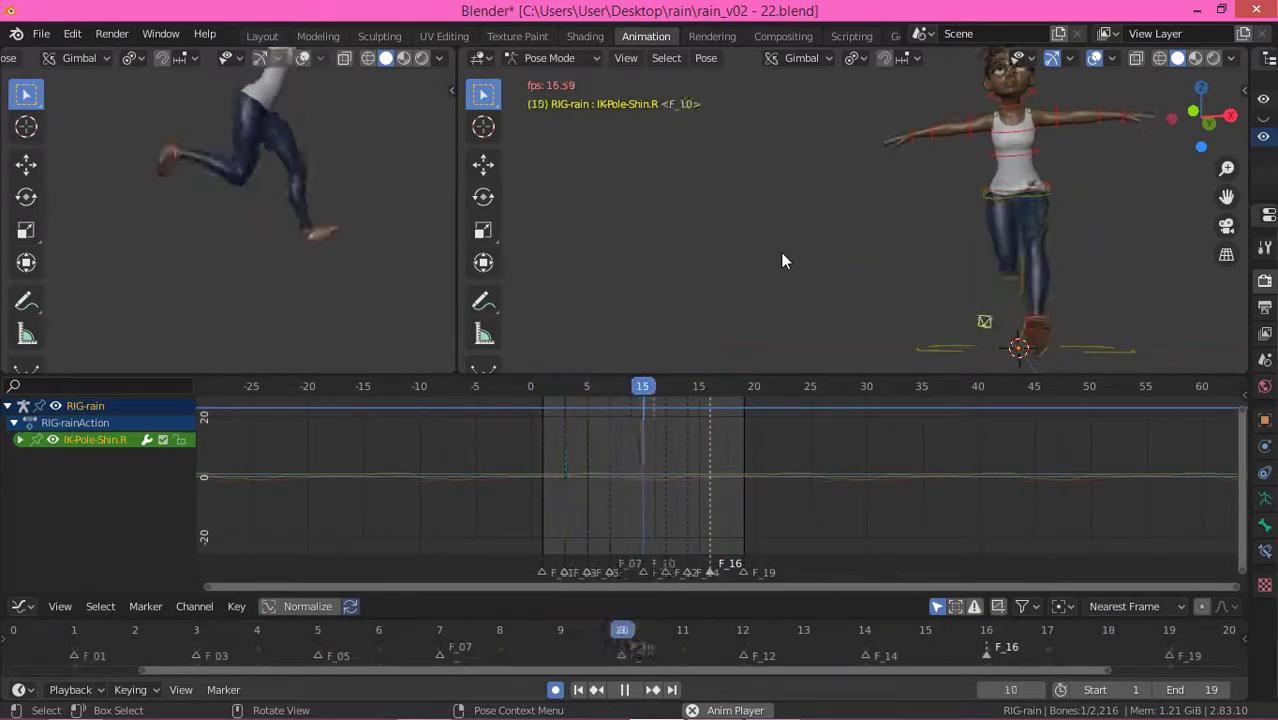
Step: On frame 5, move the right knee pole down to about upper-thigh height
{"action": "key", "text": "space"}
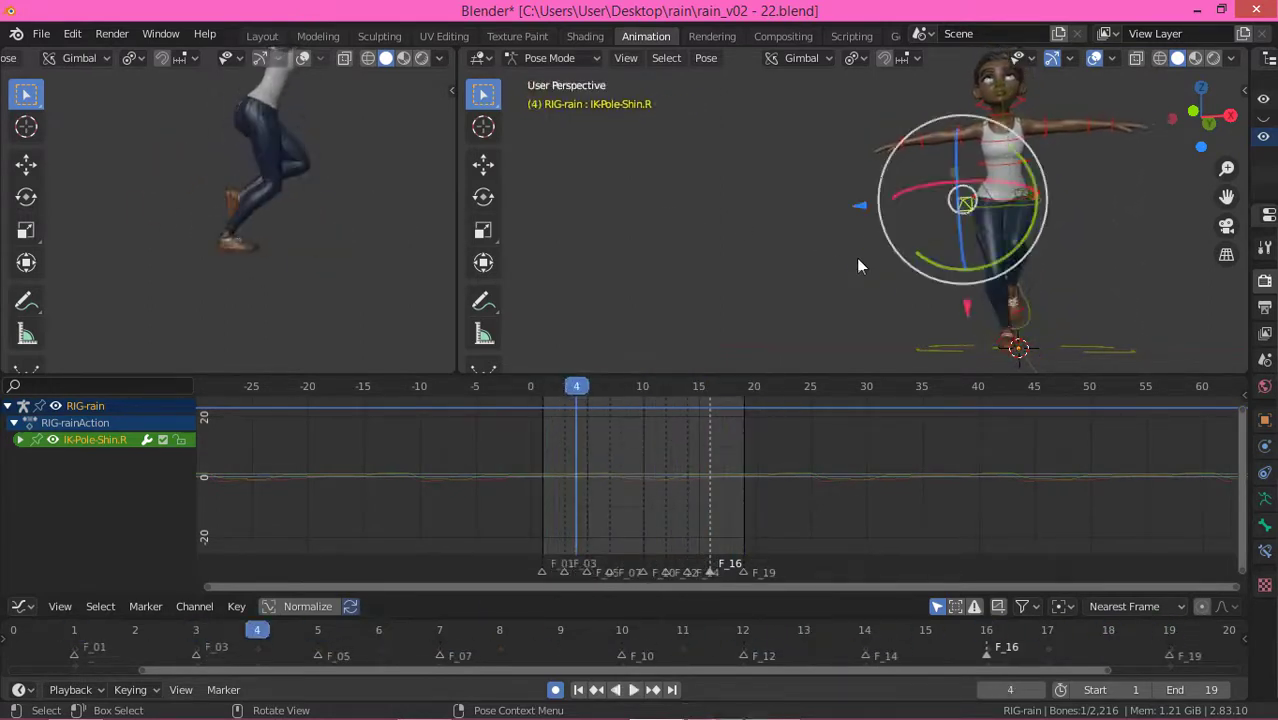
{"action": "left_click", "coordinate": [568, 390]}
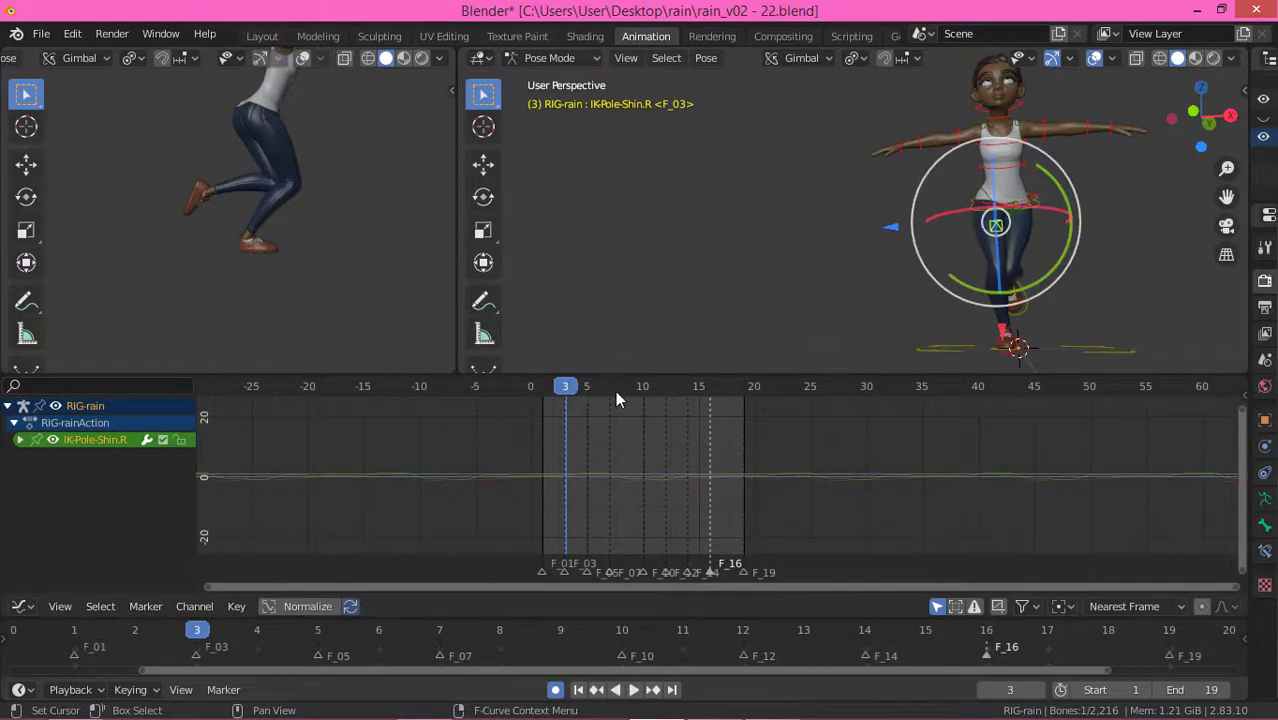
{"action": "key", "text": "Right"}
{"action": "key", "text": "Right"}
{"action": "key", "text": "g"}
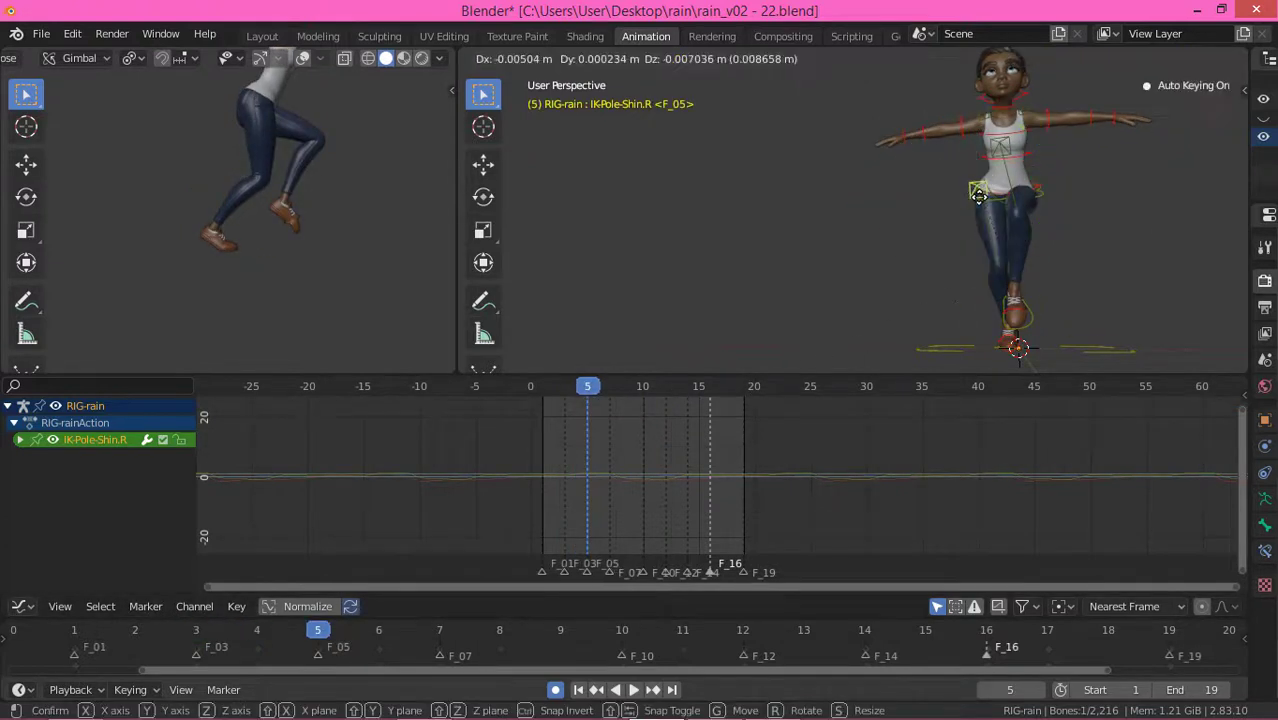
{"action": "left_click", "coordinate": [975, 225]}
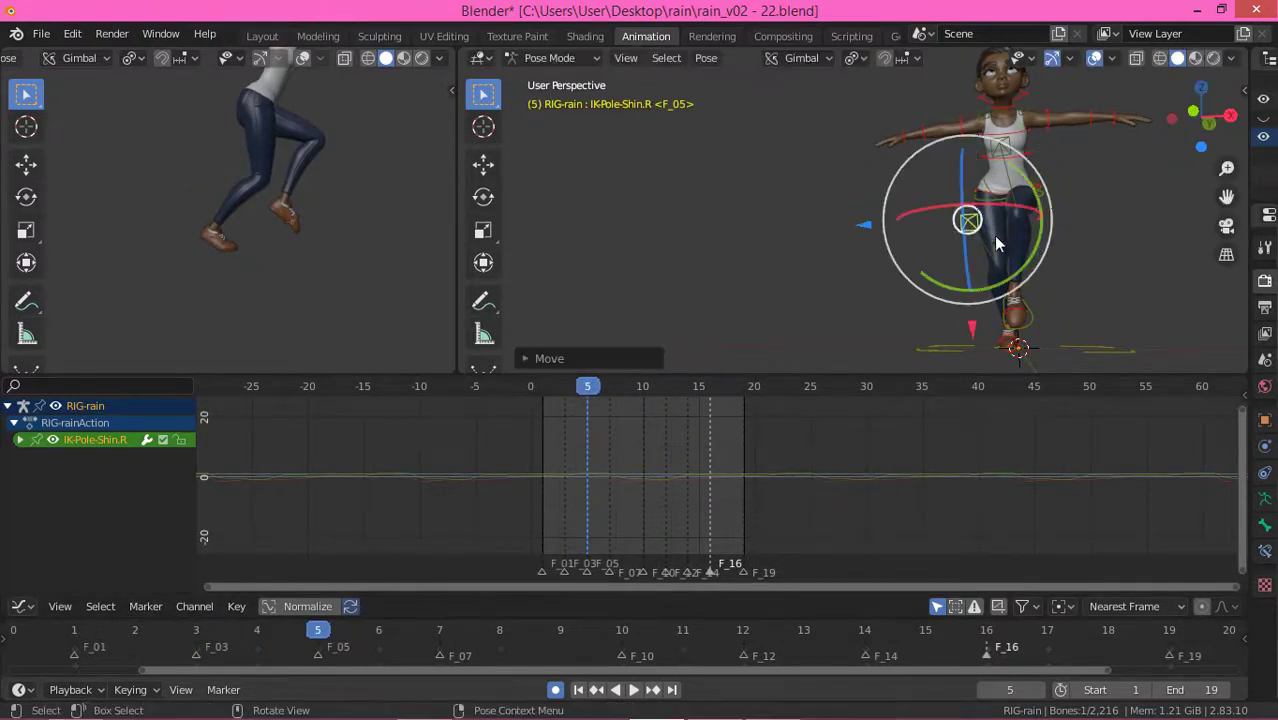
Step: On frame 6, move the right knee pole about 0.2 m outward and down, to roughly shin height
{"action": "key", "text": "Right"}
{"action": "key", "text": "g"}
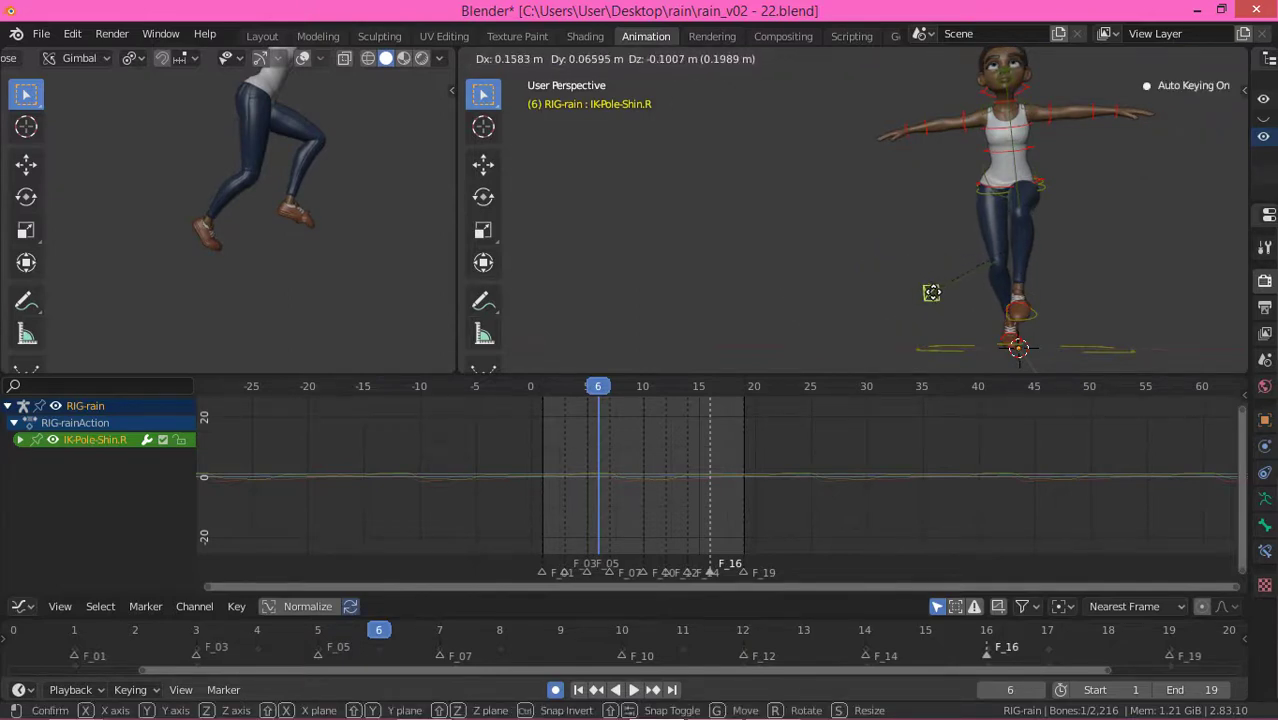
{"action": "left_click", "coordinate": [931, 292]}
Step: On frame 8, move the right knee pole well outward from the leg, to about knee height
{"action": "key", "text": "Right"}
{"action": "key", "text": "Right"}
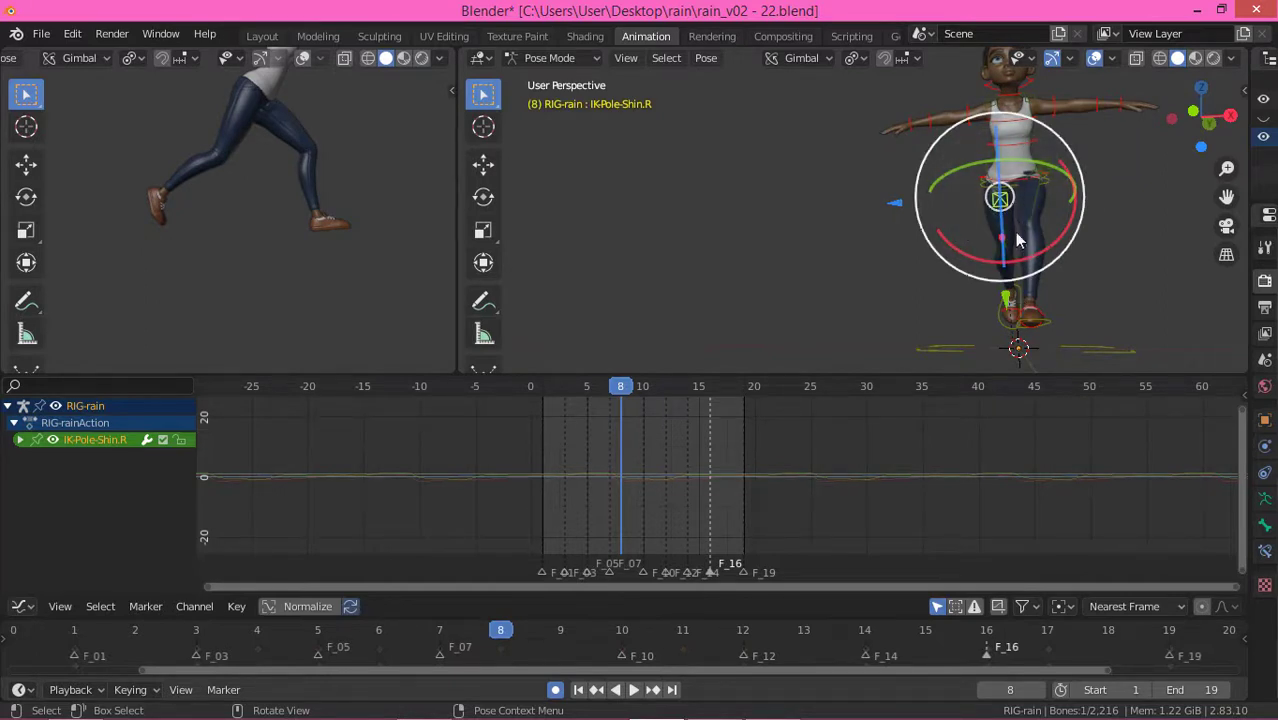
{"action": "scroll", "coordinate": [1076, 226], "scroll_direction": "up", "scroll_amount": 8}
{"action": "scroll", "coordinate": [1012, 246], "scroll_direction": "down", "scroll_amount": 5}
{"action": "middle_click_drag", "start_coordinate": [897, 263], "coordinate": [942, 287]}
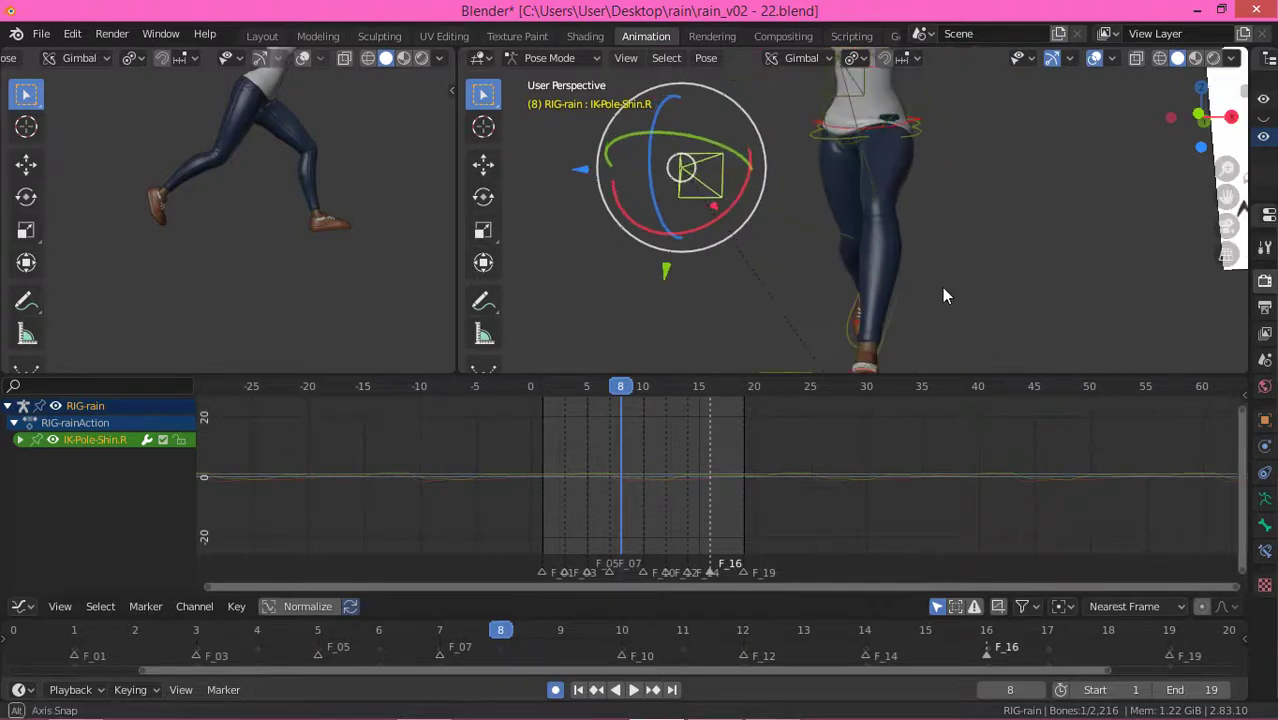
{"action": "scroll", "coordinate": [941, 288], "scroll_direction": "down", "scroll_amount": 5}
{"action": "key", "text": "g"}
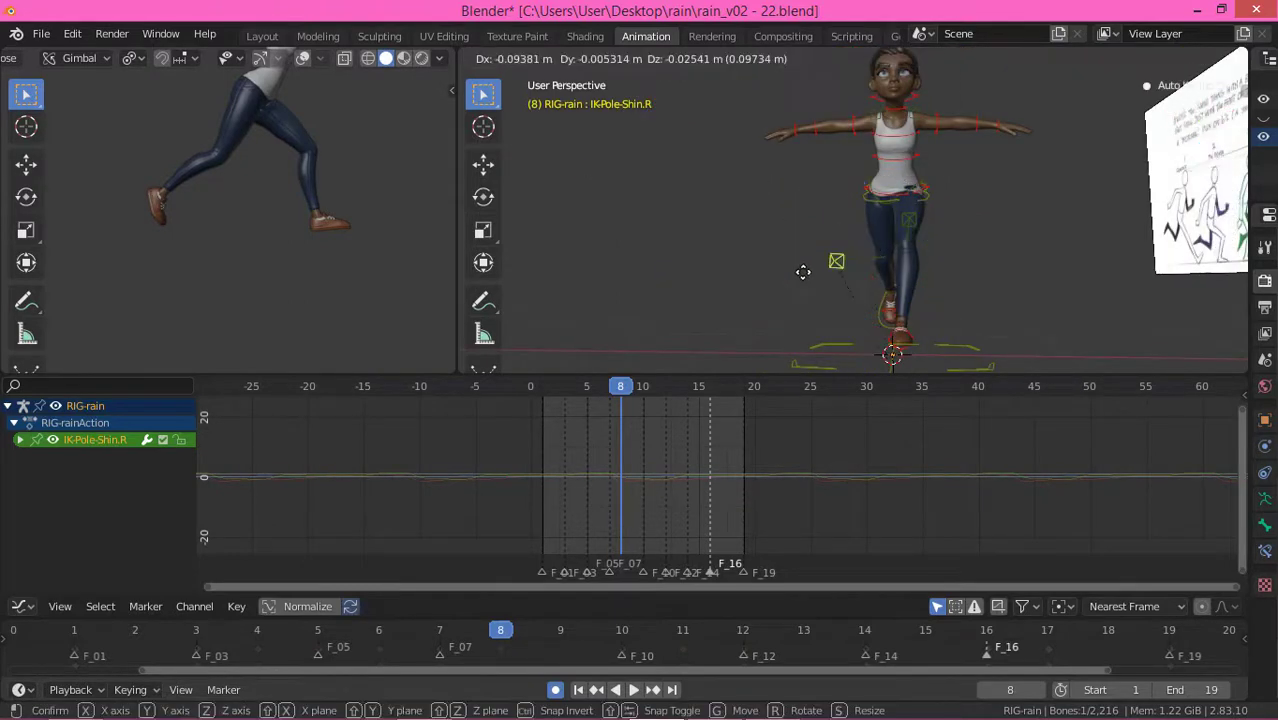
{"action": "left_click", "coordinate": [747, 279]}
Step: Step through the run from frame 8 past the end of the cycle to examine the right knee pole's motion
{"action": "key", "text": "Right"}
{"action": "key", "text": "Right"}
{"action": "key", "text": "Right"}
{"action": "key", "text": "Right"}
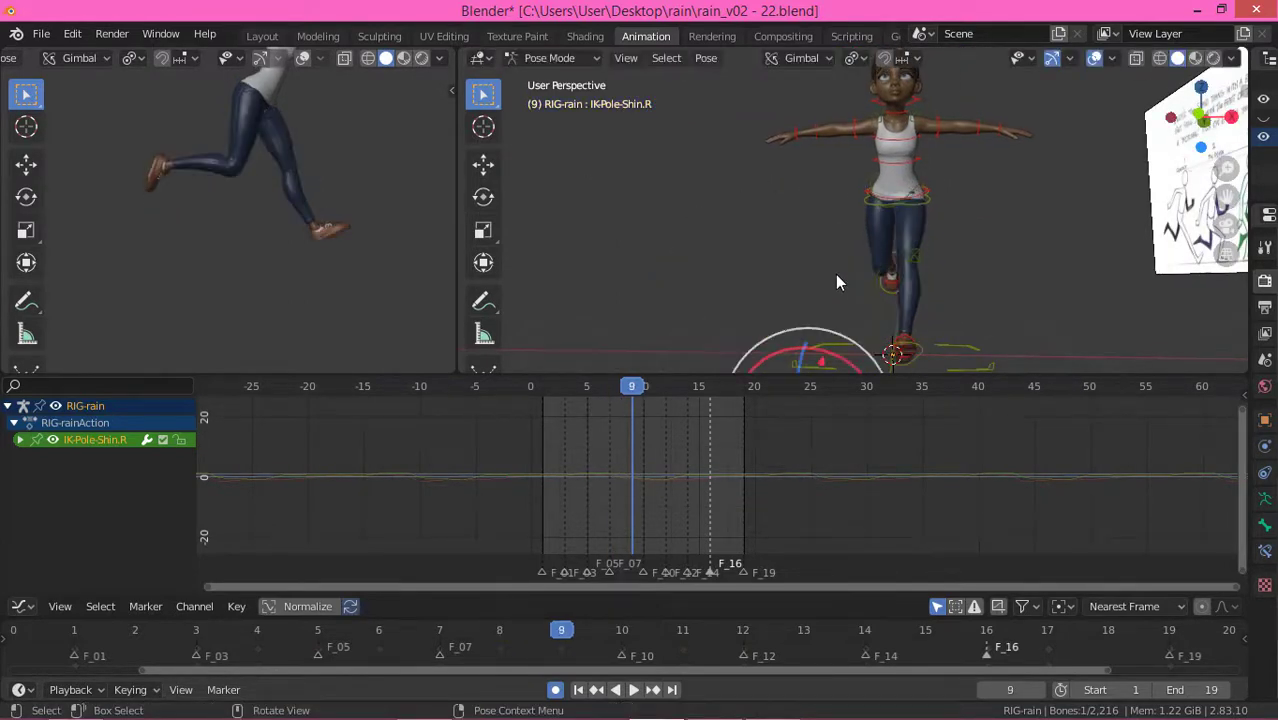
{"action": "key", "text": "Right"}
{"action": "key", "text": "Right"}
{"action": "key", "text": "Right"}
{"action": "key", "text": "Right"}
{"action": "key", "text": "Right"}
{"action": "key", "text": "Right"}
{"action": "key", "text": "Right"}
{"action": "key", "text": "Right"}
{"action": "key", "text": "Right"}
{"action": "key", "text": "Right"}
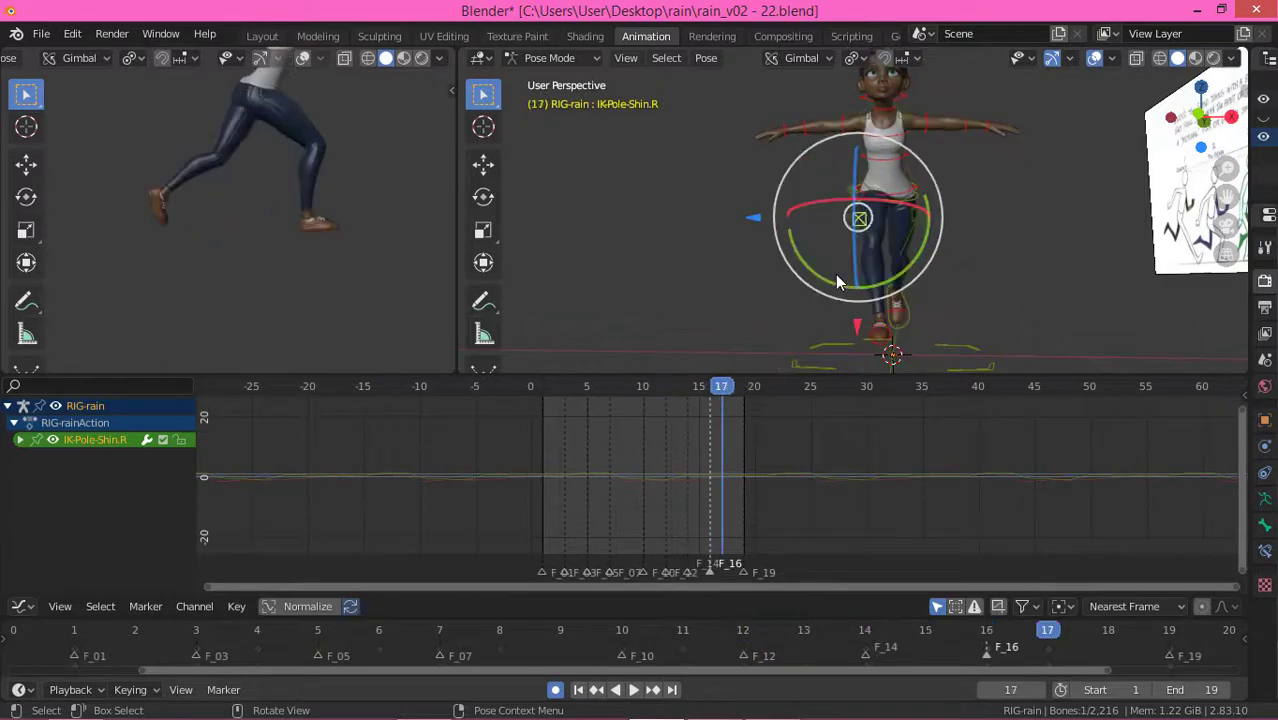
{"action": "key", "text": "Right"}
{"action": "key", "text": "Right"}
{"action": "key", "text": "Right"}
{"action": "key", "text": "Right"}
{"action": "key", "text": "Right"}
{"action": "key", "text": "Right"}
{"action": "key", "text": "Right"}
{"action": "key", "text": "Right"}
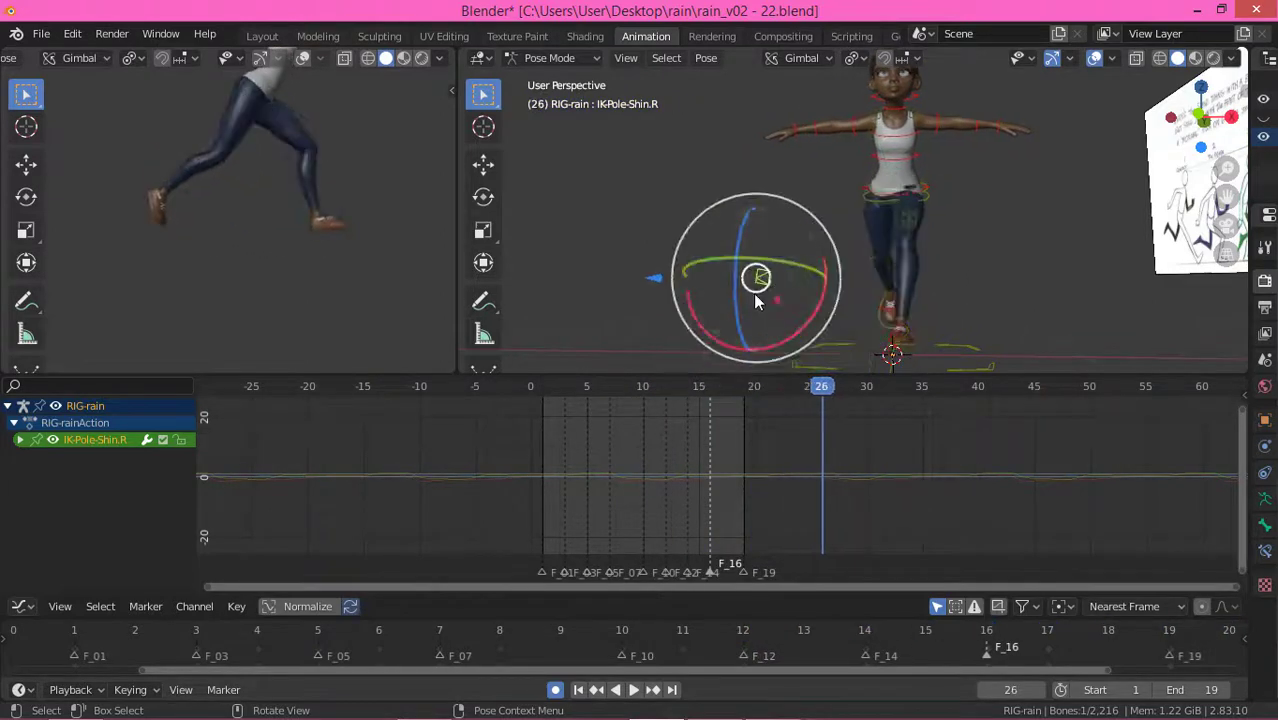
Step: Play the run with the second view's overlays hidden, checking the legs from the front and at an angle
{"action": "key", "text": "space"}
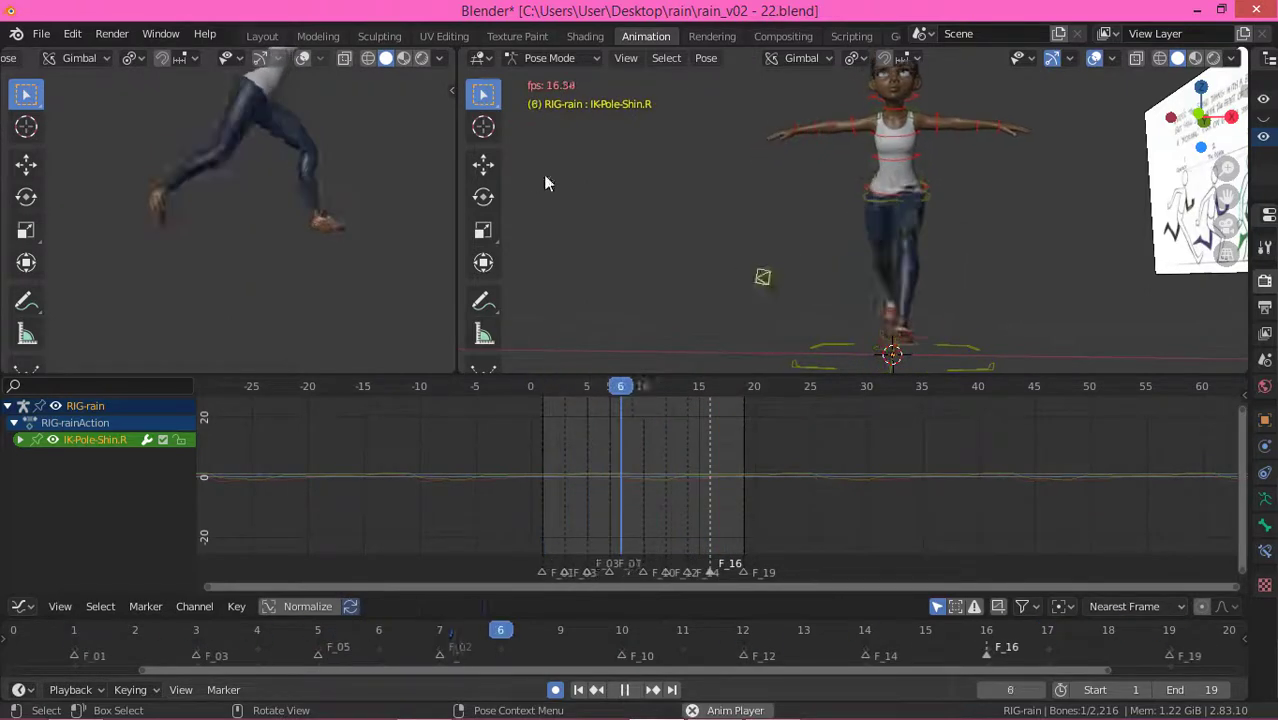
{"action": "middle_click_drag", "start_coordinate": [339, 190], "coordinate": [370, 202]}
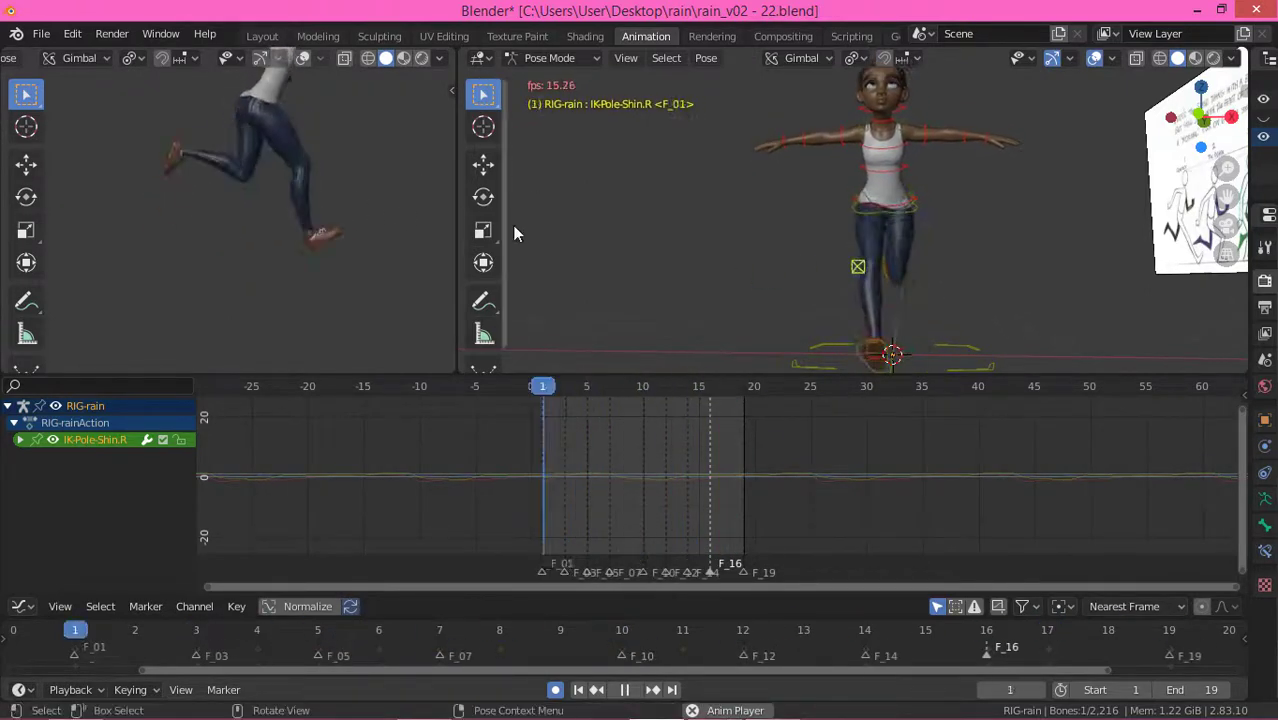
{"action": "middle_click_drag", "start_coordinate": [414, 251], "coordinate": [305, 227]}
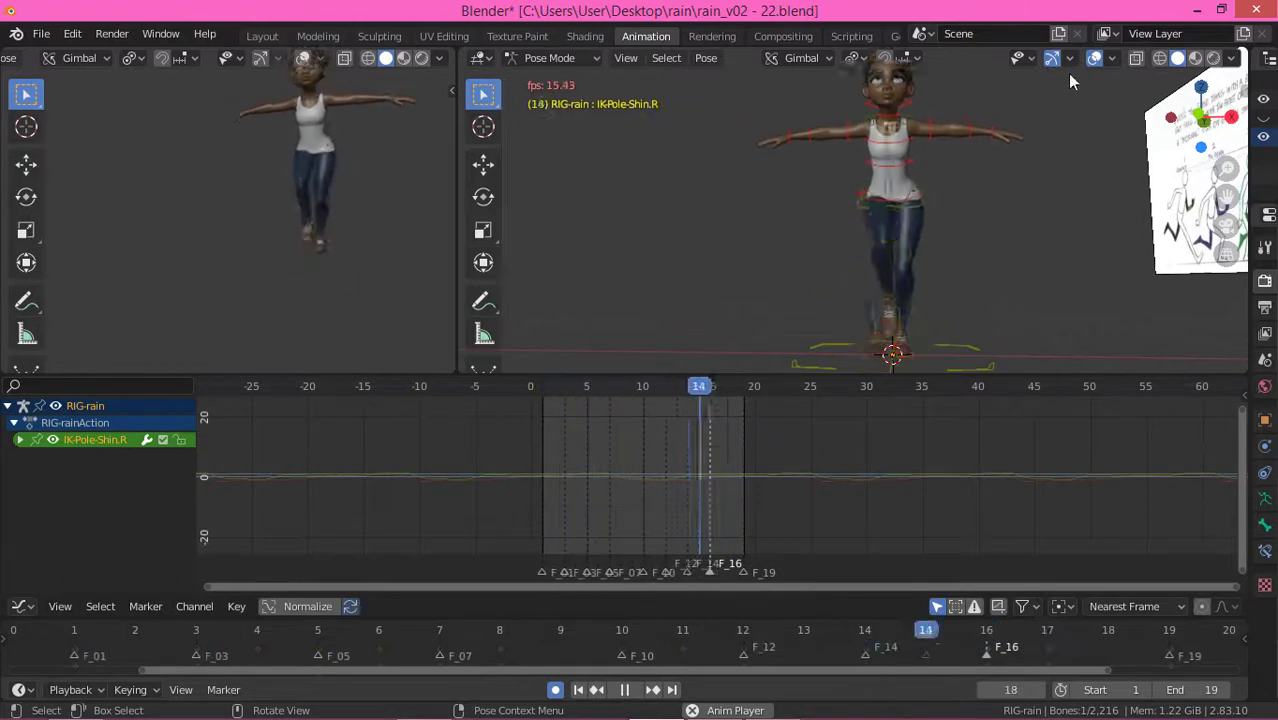
{"action": "left_click", "coordinate": [1096, 59]}
{"action": "left_click", "coordinate": [1097, 60]}
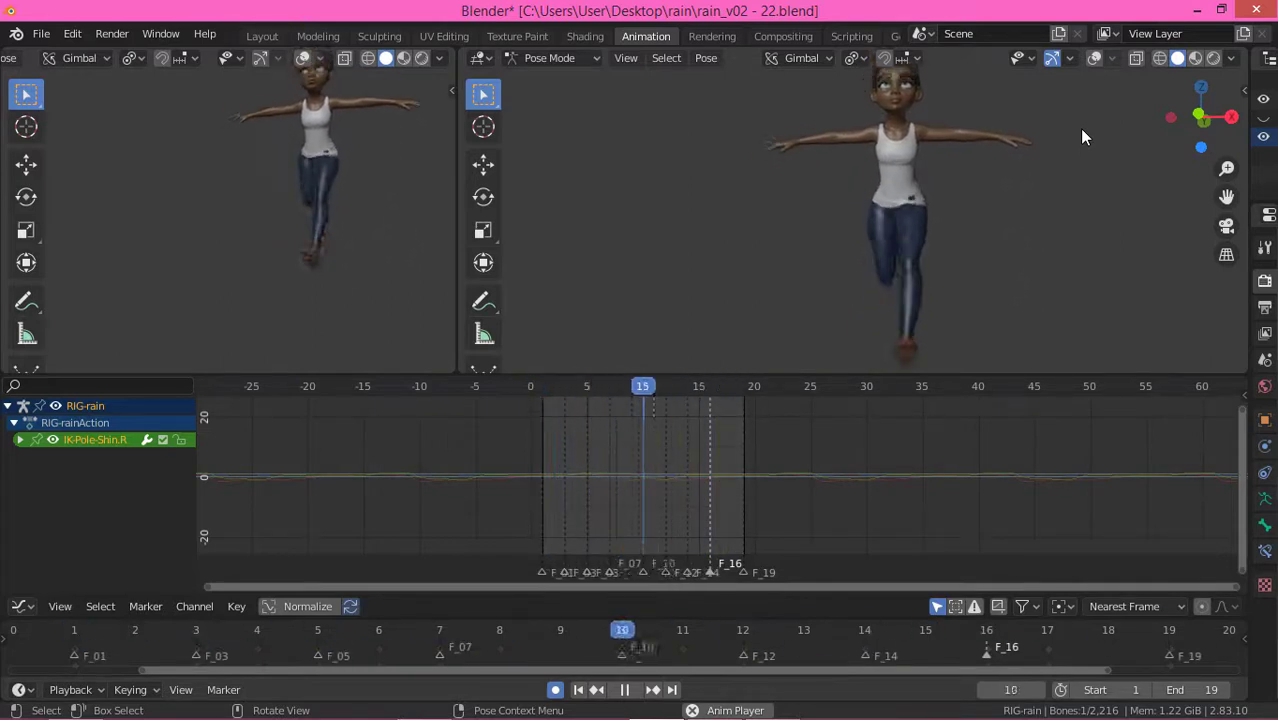
{"action": "middle_click_drag", "start_coordinate": [851, 281], "coordinate": [900, 260]}
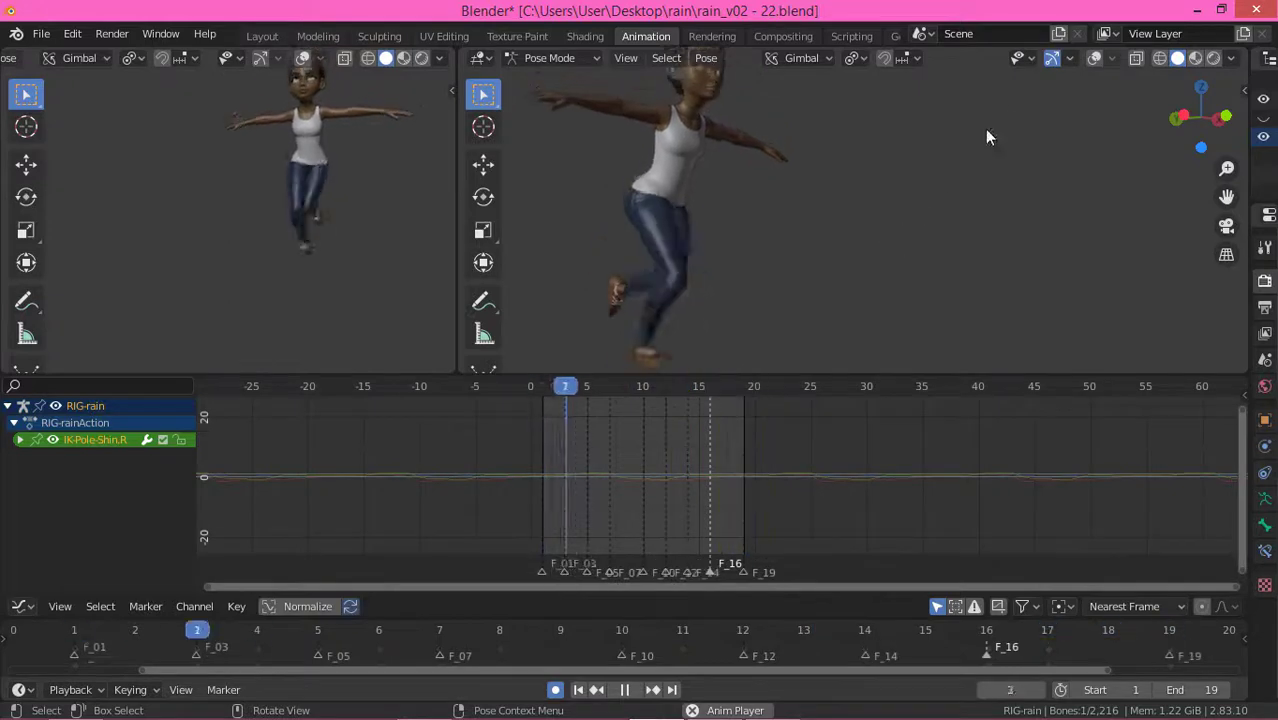
Step: Restore the overlays and calculate the right foot master control's motion path for frames 1 to 19, baked at heads
{"action": "left_click", "coordinate": [1094, 58]}
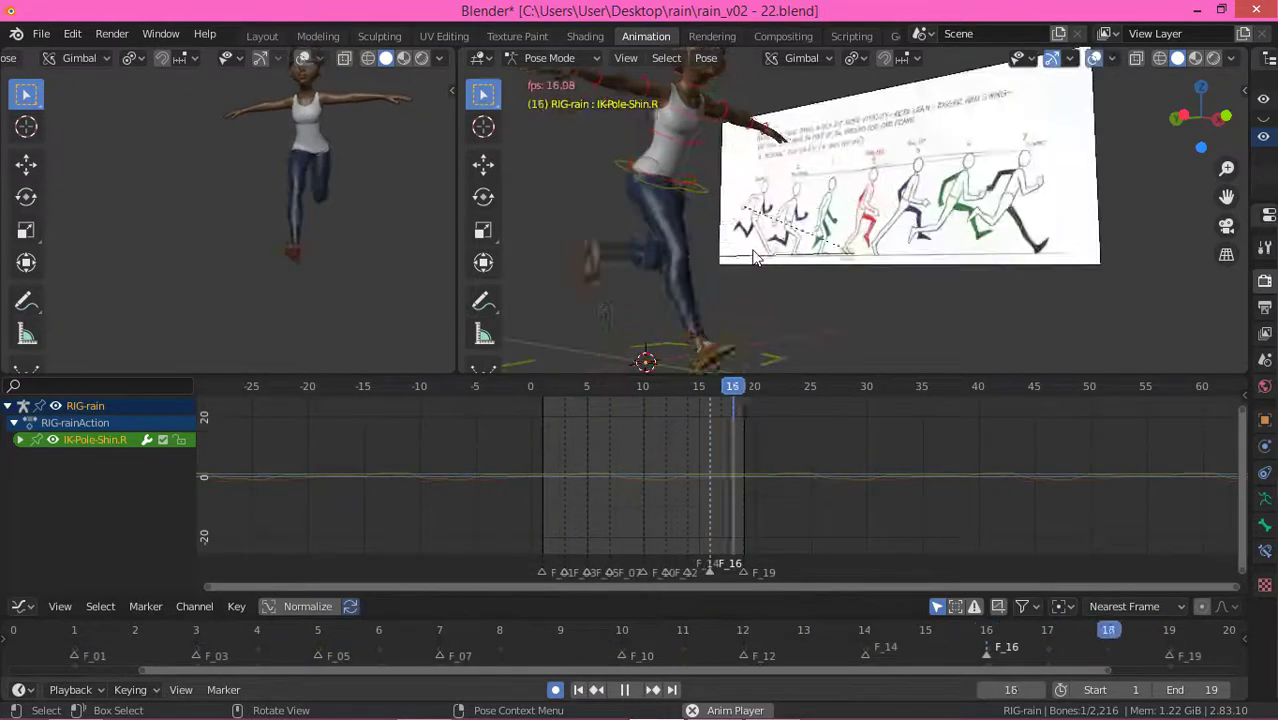
{"action": "left_click", "coordinate": [593, 338]}
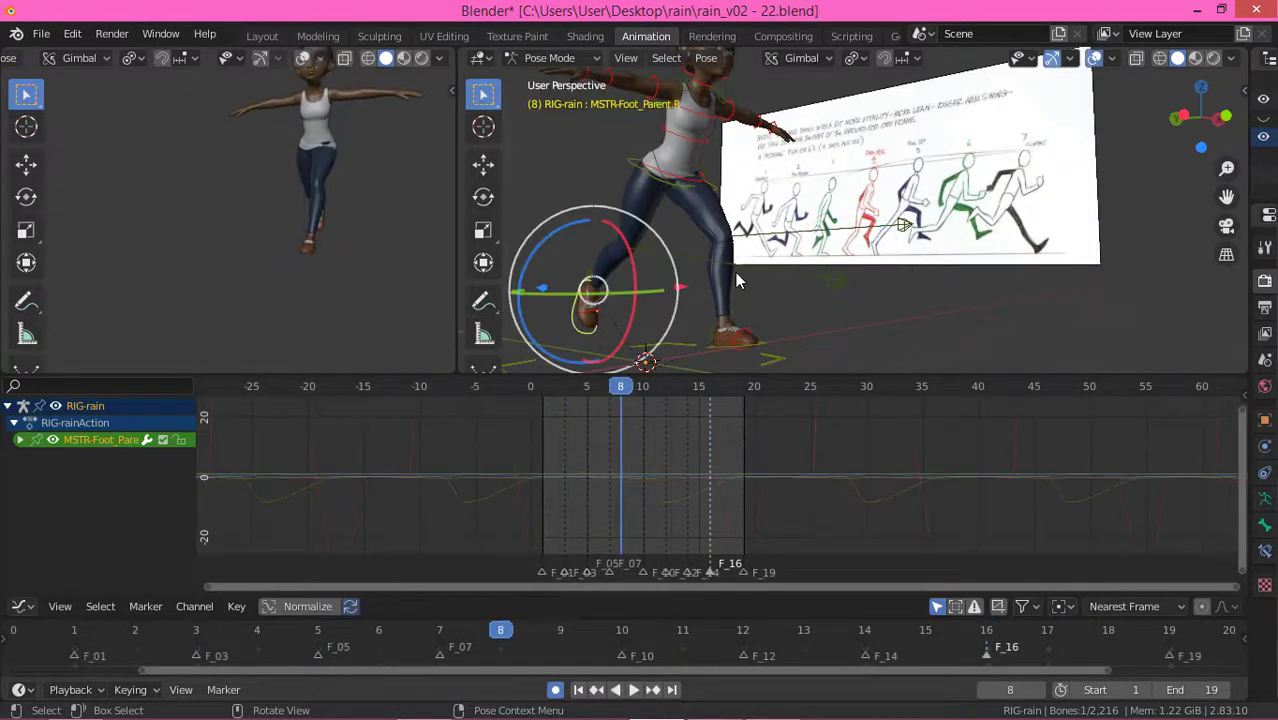
{"action": "right_click", "coordinate": [708, 264]}
{"action": "left_click", "coordinate": [675, 256]}
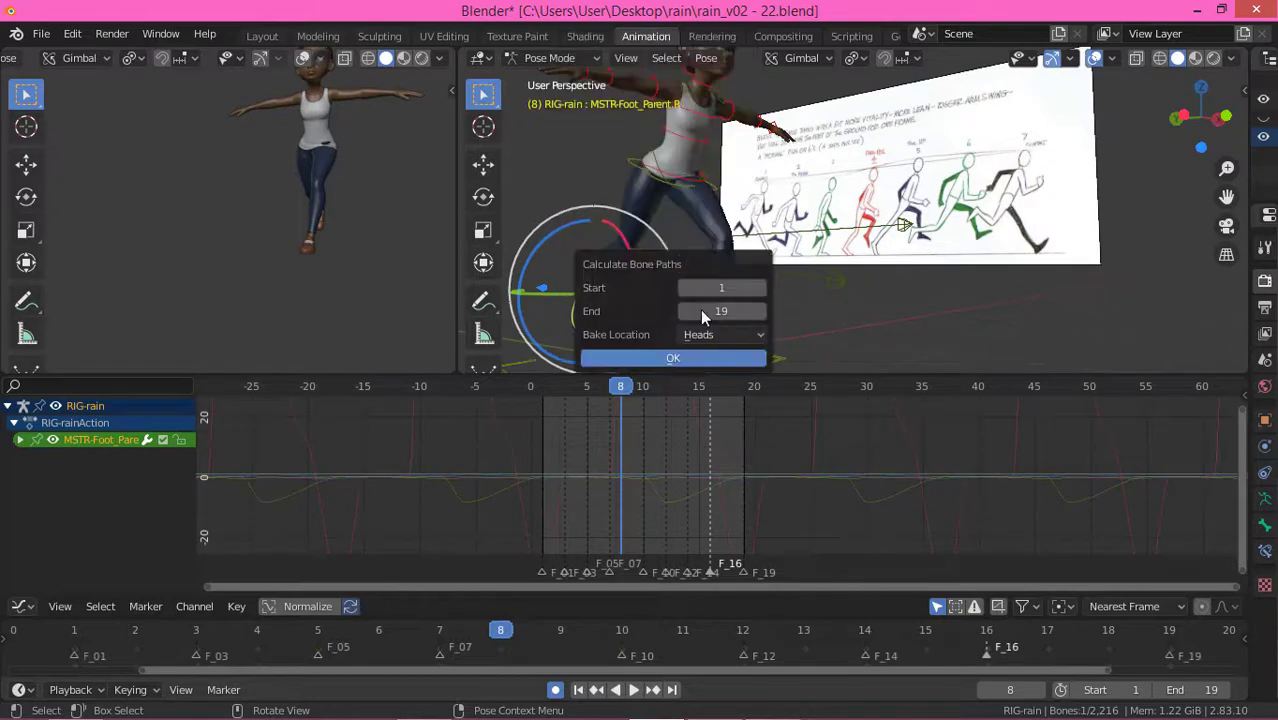
{"action": "left_click", "coordinate": [673, 357]}
{"action": "middle_click_drag", "start_coordinate": [610, 337], "coordinate": [769, 208], "text": "shift"}
{"action": "scroll", "coordinate": [769, 208], "scroll_direction": "up", "scroll_amount": 1}
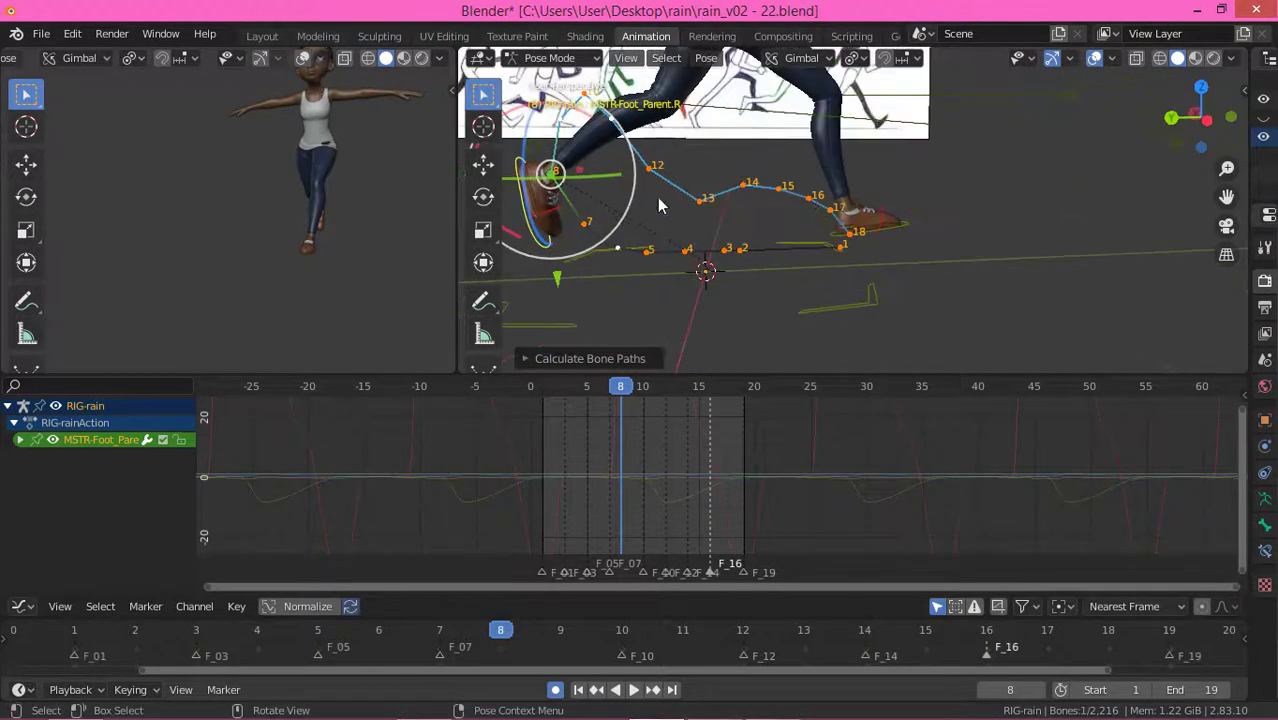
Step: On frames 13 and 14, move the right foot slightly backward to smooth its motion path
{"action": "key", "text": "Right"}
{"action": "key", "text": "Right"}
{"action": "key", "text": "Right"}
{"action": "key", "text": "Right"}
{"action": "key", "text": "Right"}
{"action": "key", "text": "Right"}
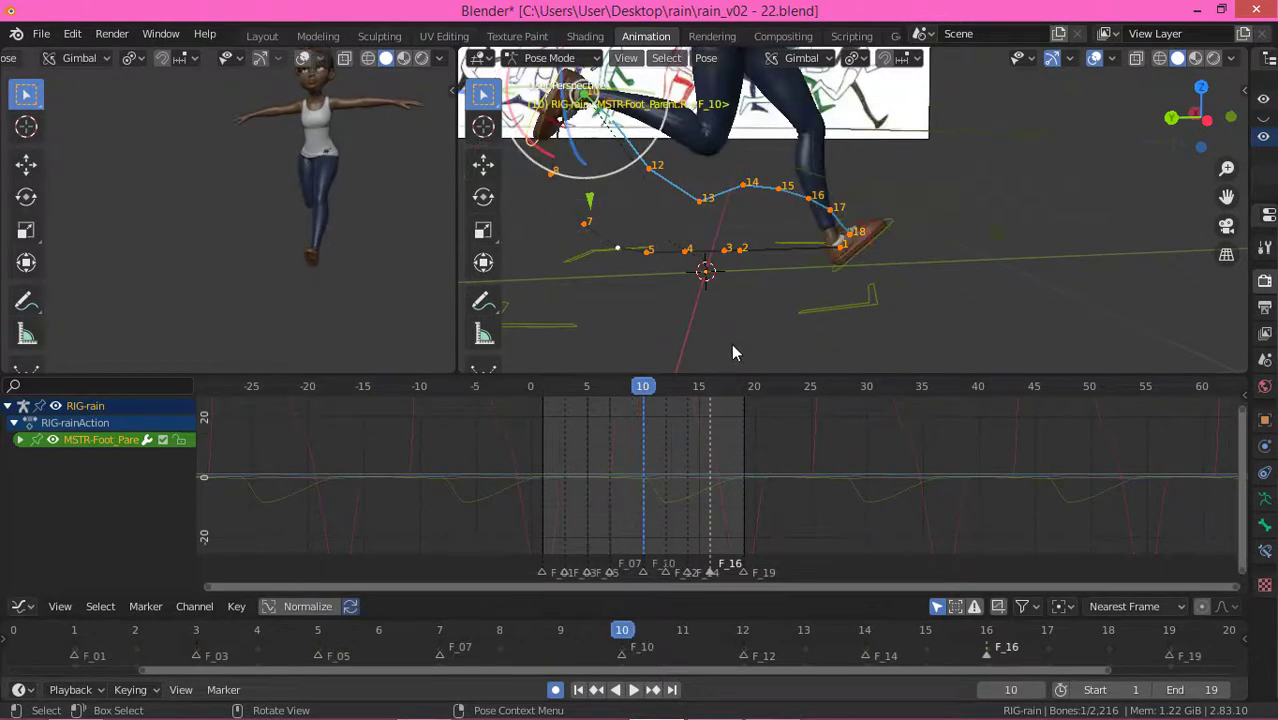
{"action": "key", "text": "Left"}
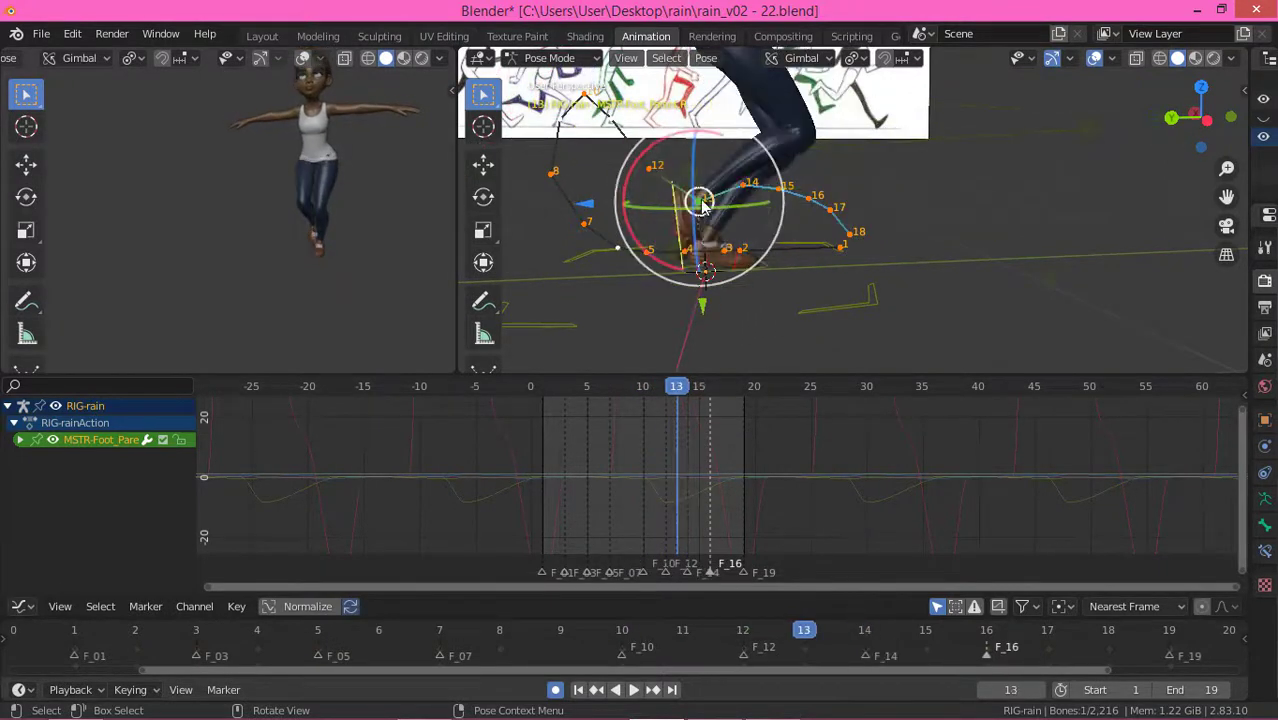
{"action": "key", "text": "g"}
{"action": "left_click", "coordinate": [688, 200]}
{"action": "key", "text": "Right"}
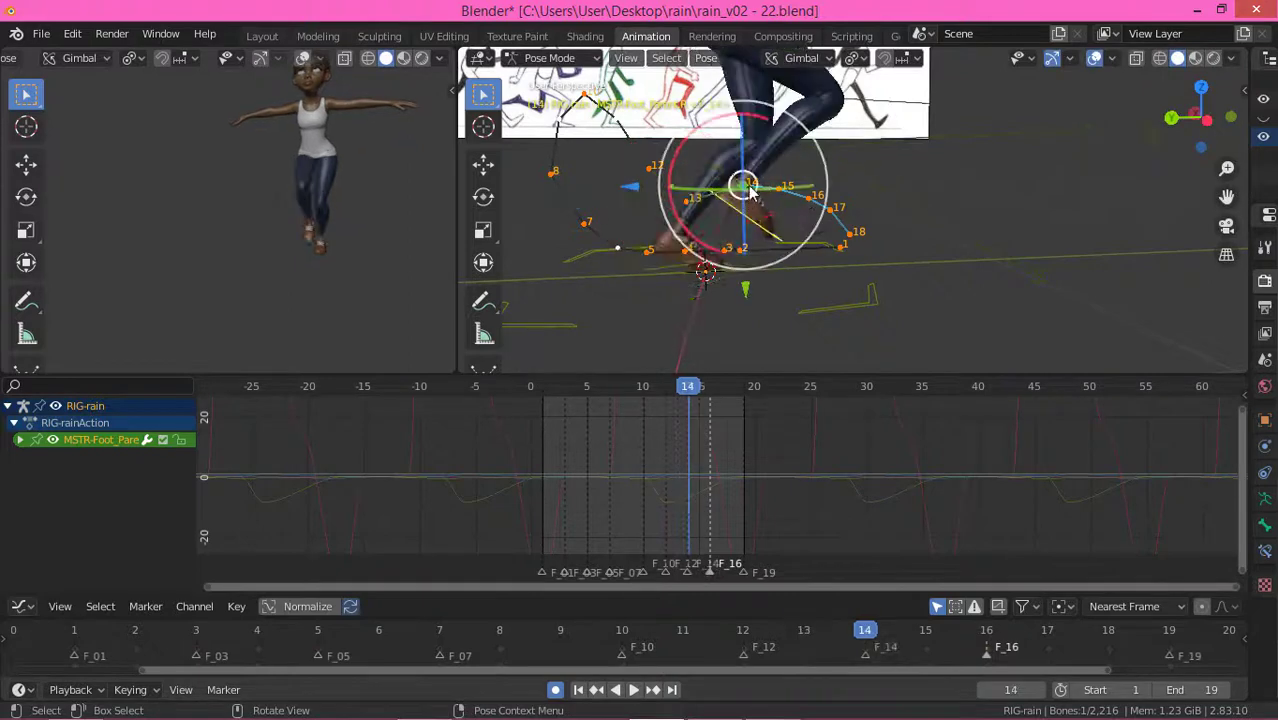
{"action": "key", "text": "g"}
{"action": "left_click", "coordinate": [729, 191]}
Step: On frame 15, adjust the right foot's rotation and shift the foot slightly backward along the arc
{"action": "key", "text": "Right"}
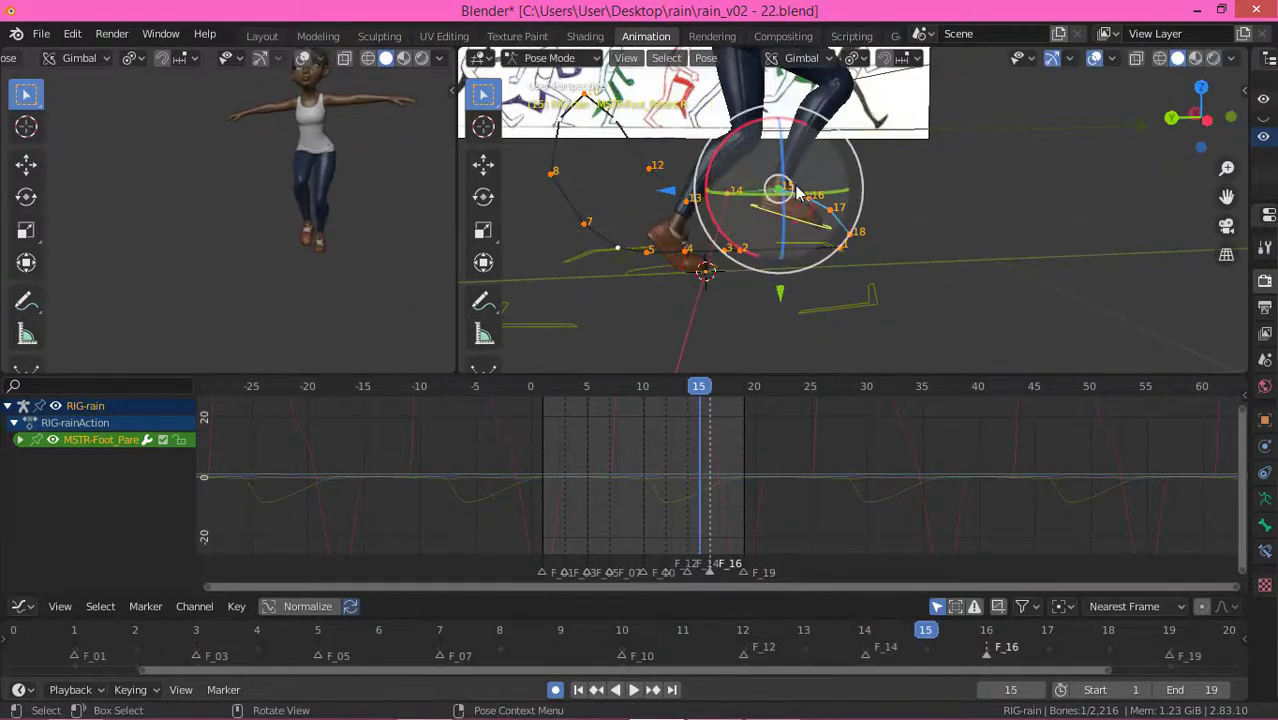
{"action": "key", "text": "r"}
{"action": "key", "text": "r"}
{"action": "left_click", "coordinate": [843, 204]}
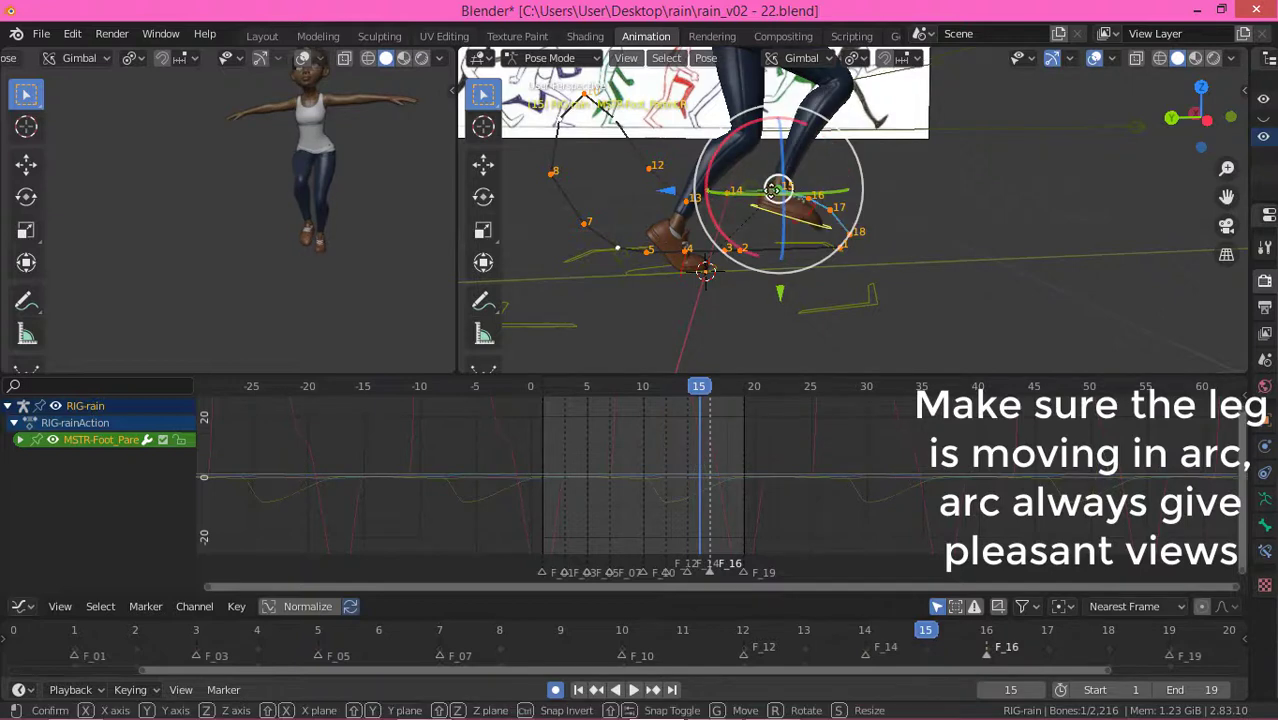
{"action": "left_click", "coordinate": [812, 201]}
Step: On frames 16 and 17, nudge the right foot slightly backward to even out the arc, and play the run
{"action": "key", "text": "Right"}
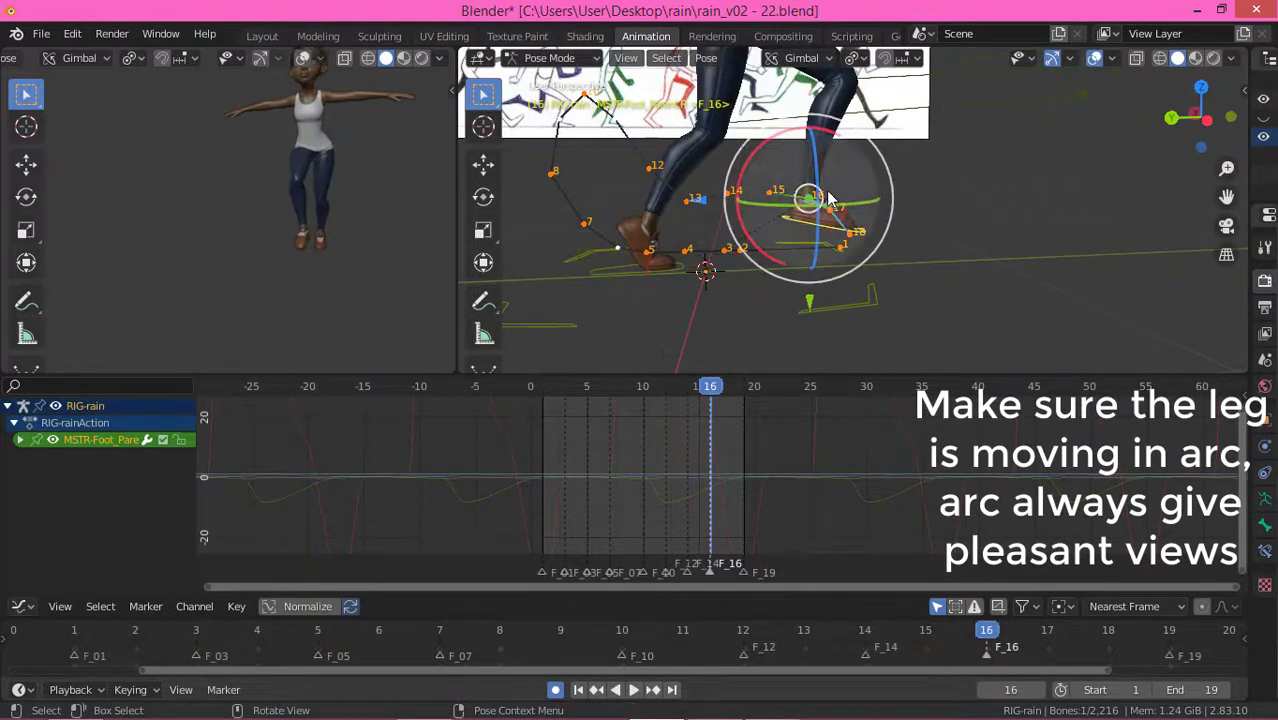
{"action": "key", "text": "g"}
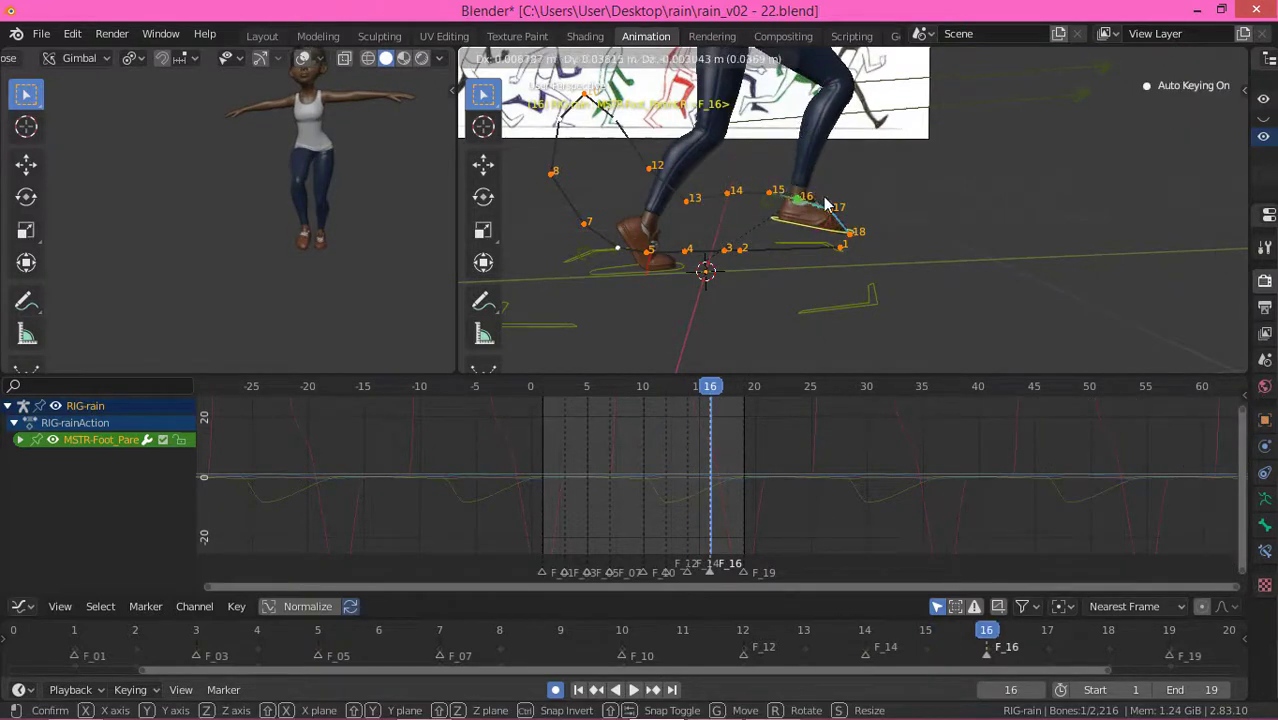
{"action": "left_click", "coordinate": [825, 203]}
{"action": "key", "text": "Right"}
{"action": "key", "text": "g"}
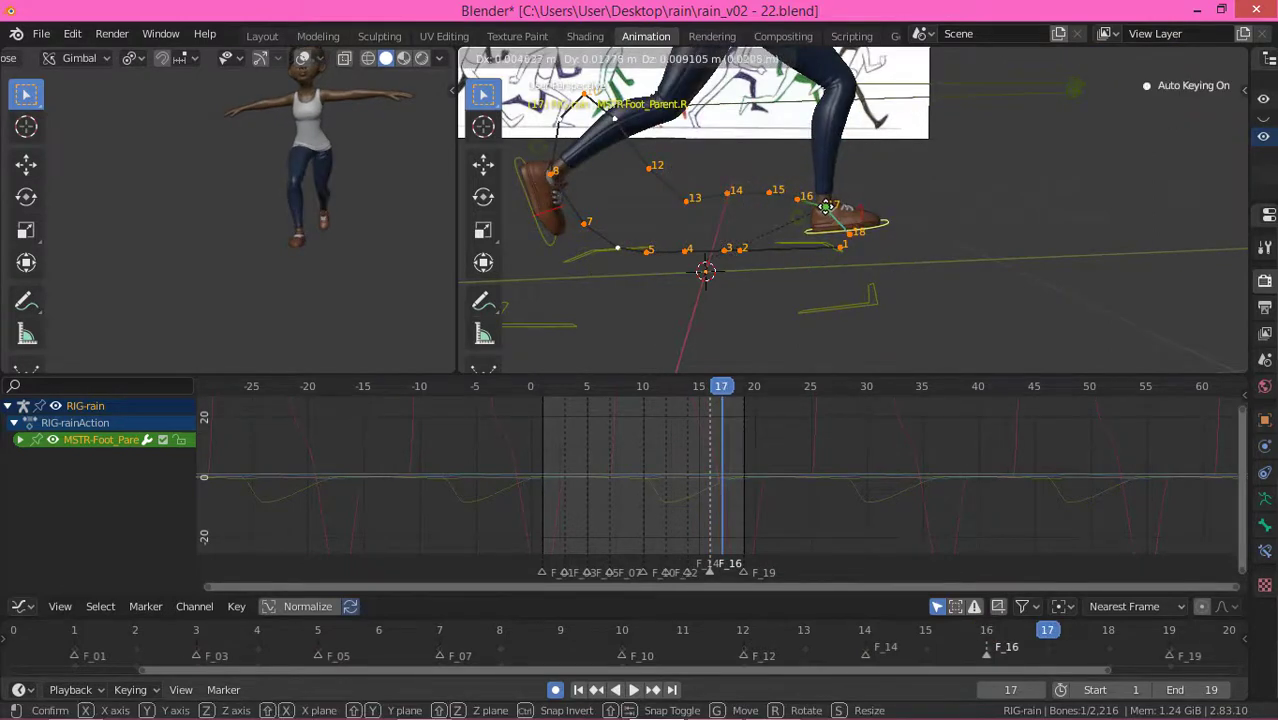
{"action": "left_click", "coordinate": [825, 207]}
{"action": "key", "text": "g"}
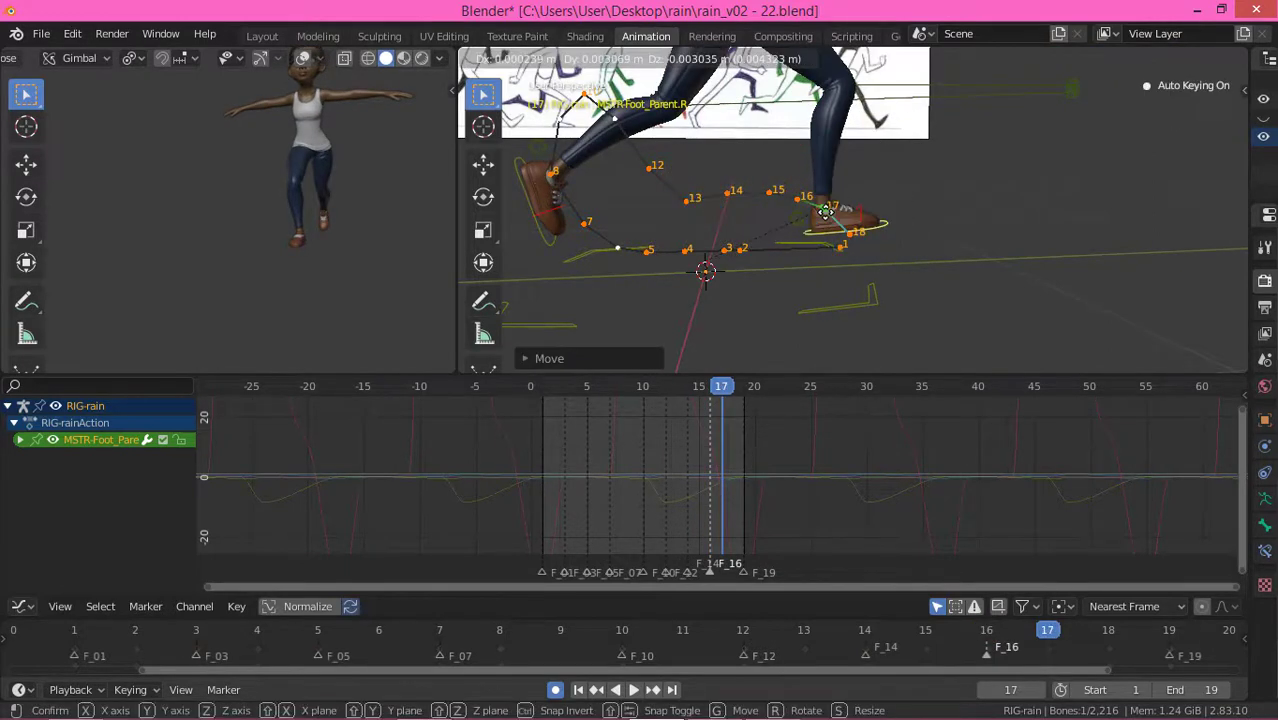
{"action": "left_click", "coordinate": [872, 224]}
{"action": "key", "text": "space"}
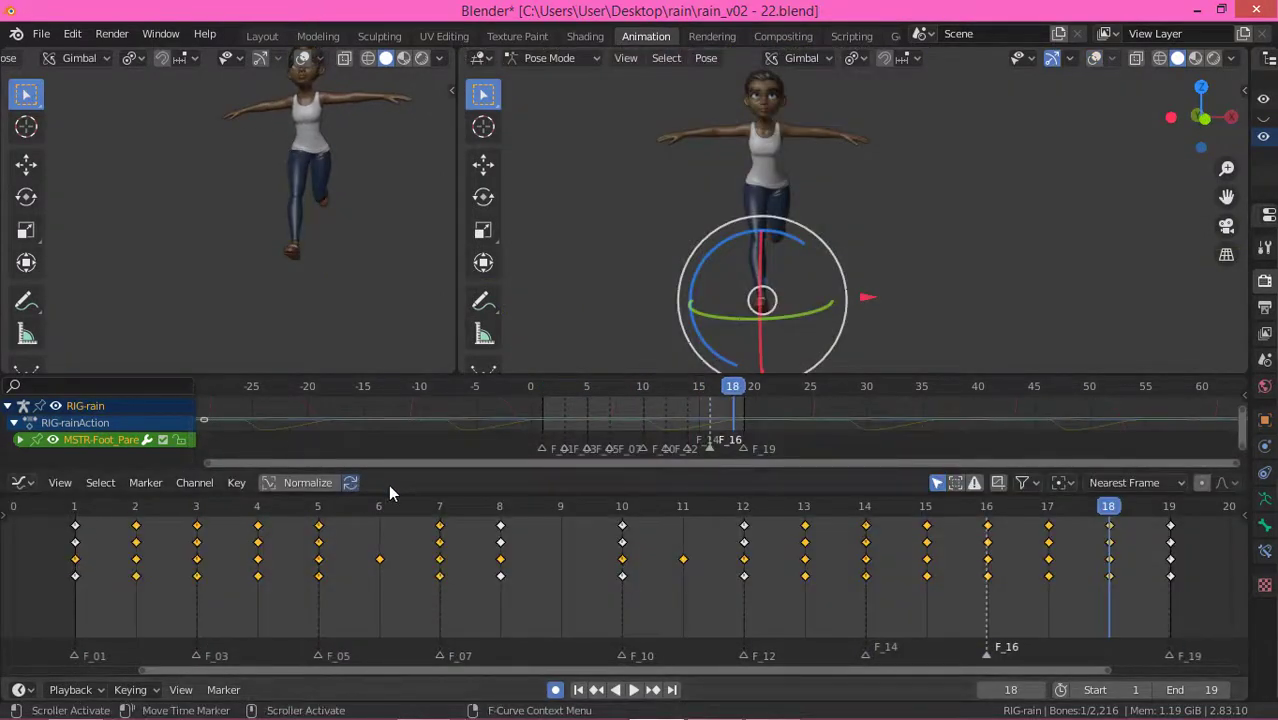
Step: Isolate the right foot master control's X Location curve in an enlarged Graph Editor and delete its keyframes between frames 1 and 19
{"action": "left_click_drag", "start_coordinate": [400, 470], "coordinate": [361, 660]}
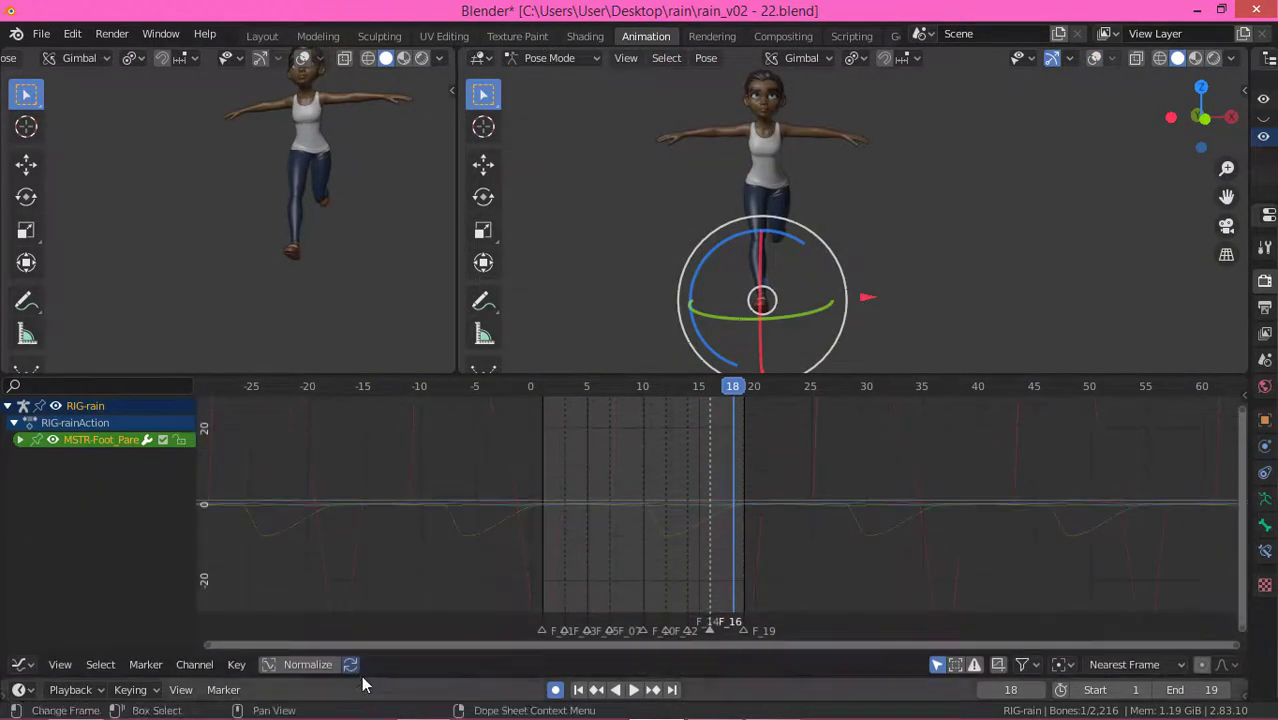
{"action": "left_click", "coordinate": [20, 440]}
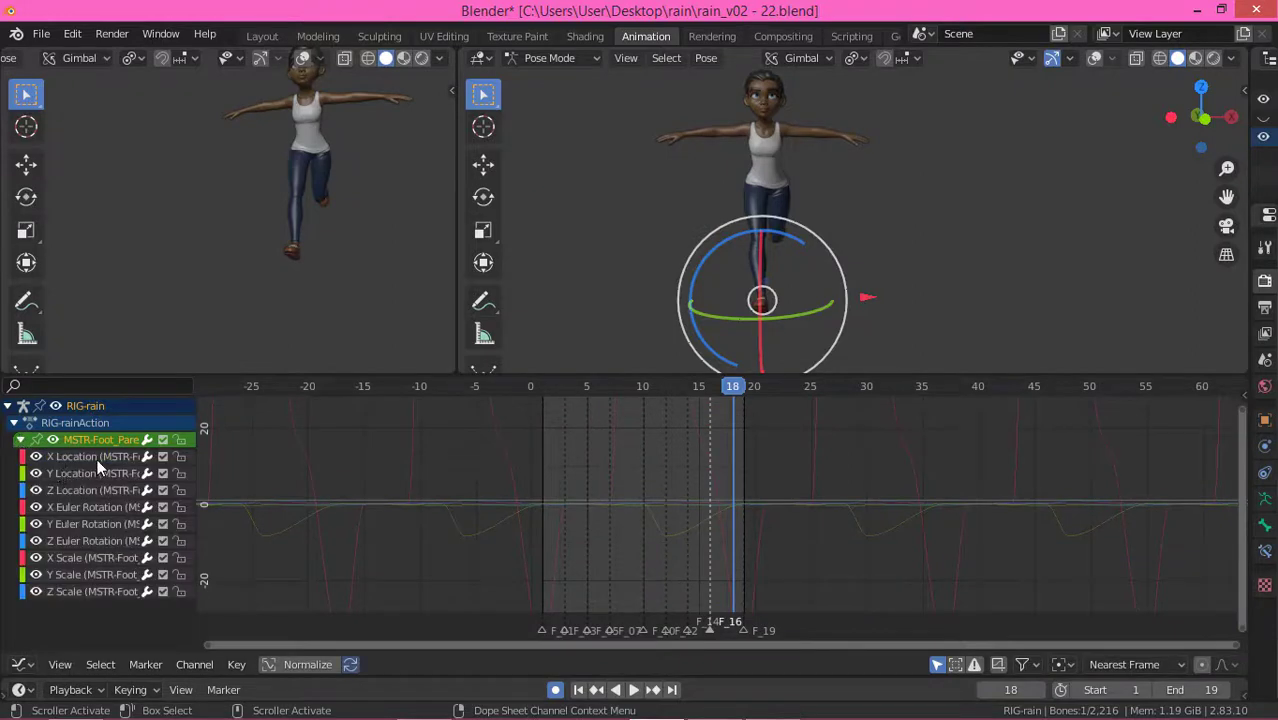
{"action": "key", "text": "a"}
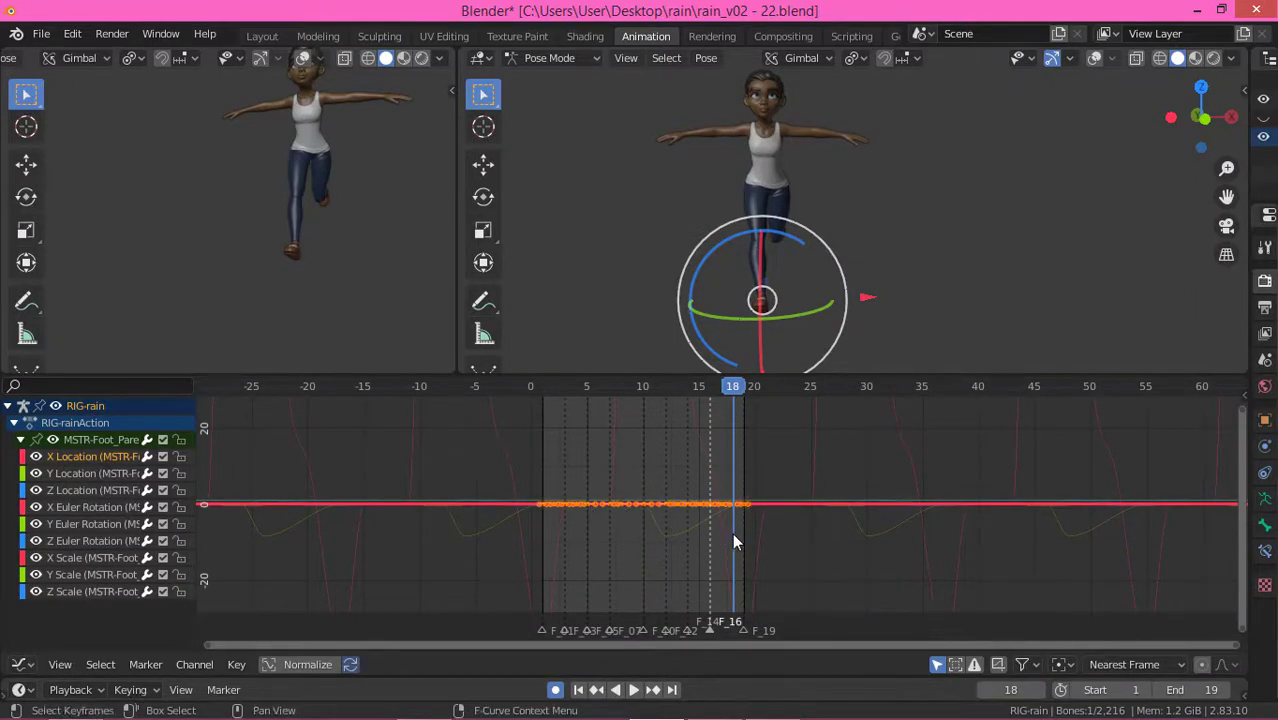
{"action": "key", "text": "Home"}
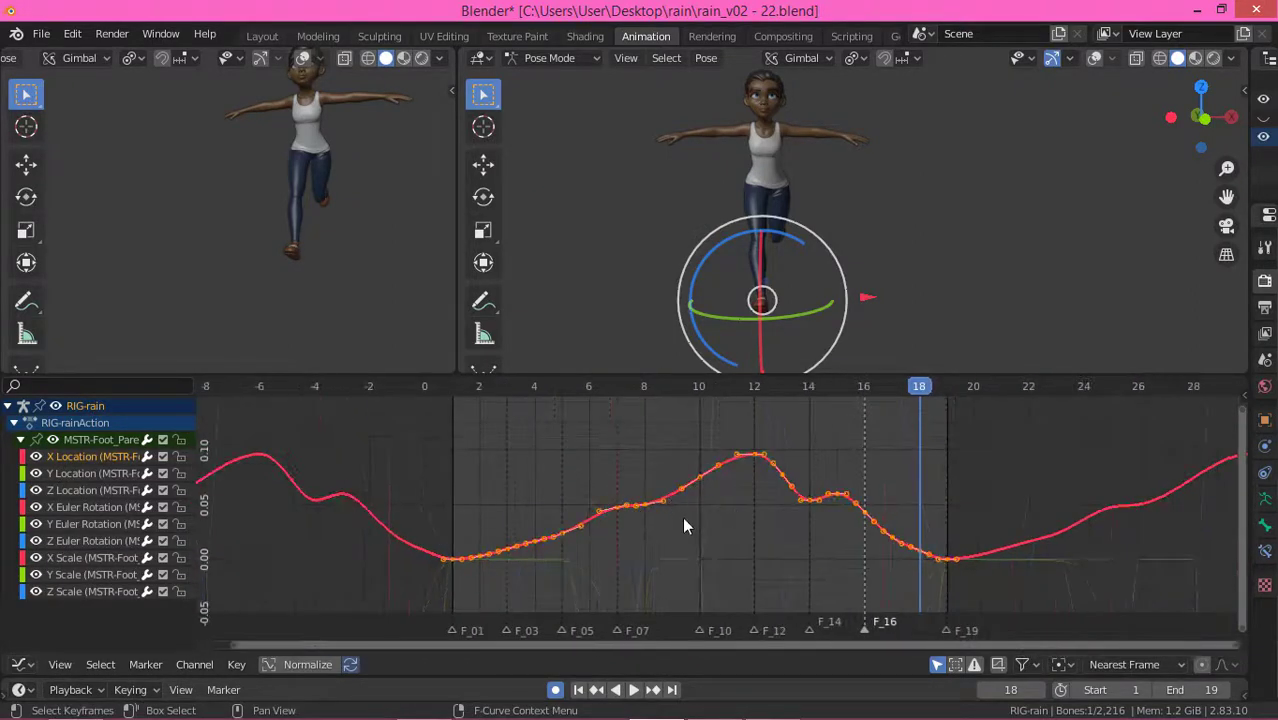
{"action": "left_click", "coordinate": [515, 476]}
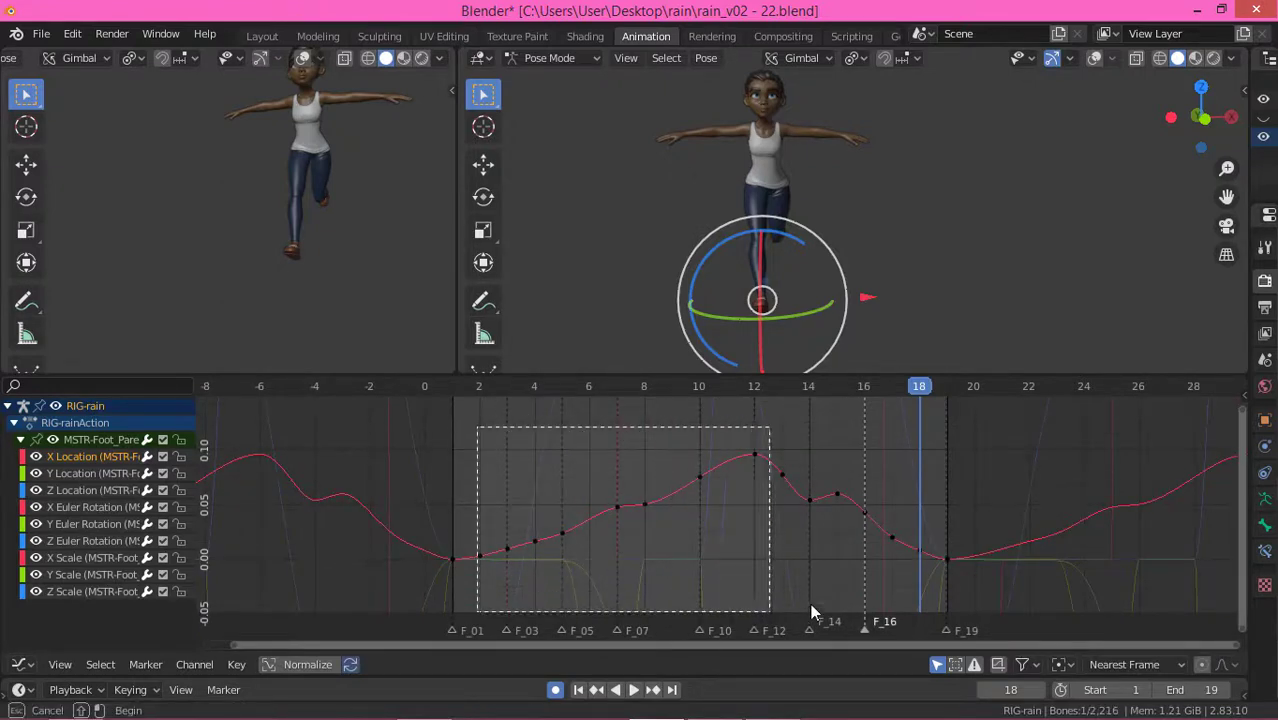
{"action": "left_click_drag", "start_coordinate": [926, 588], "coordinate": [926, 588]}
{"action": "key", "text": "x"}
{"action": "left_click", "coordinate": [756, 477]}
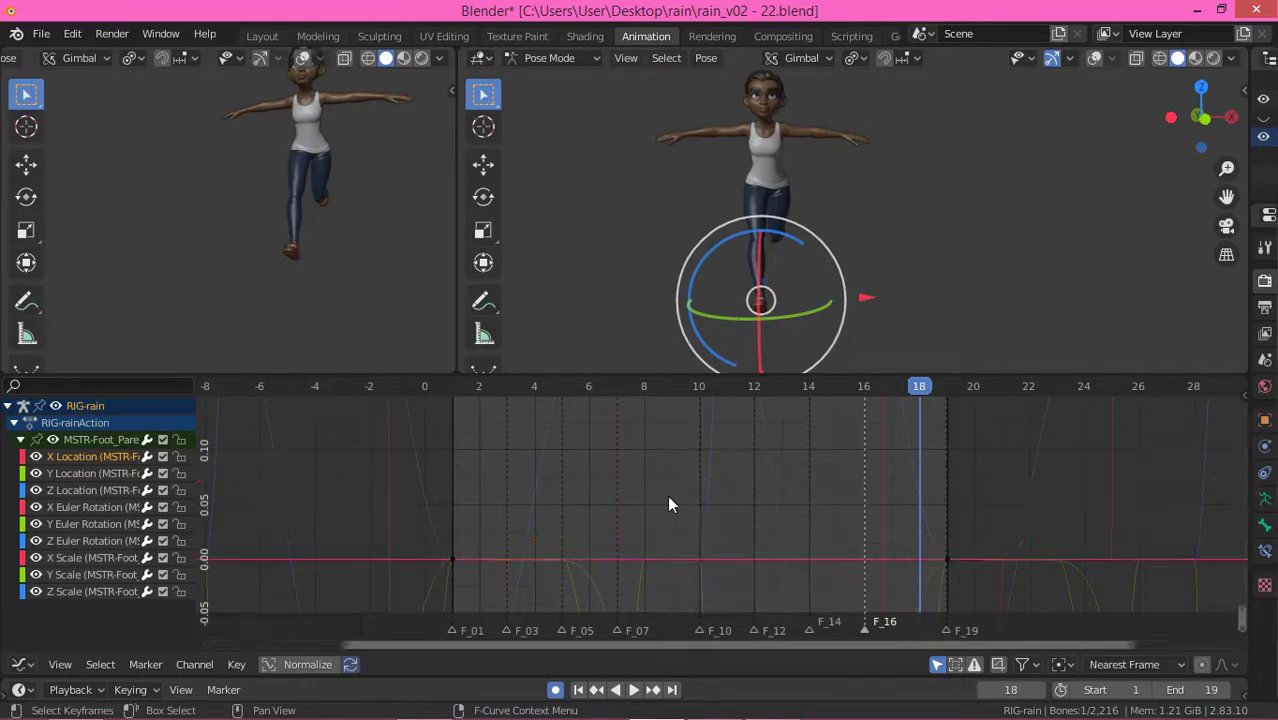
Step: Lower the X Location keys at frames 1 and 19 together by a small amount
{"action": "left_click_drag", "start_coordinate": [875, 626], "coordinate": [838, 533]}
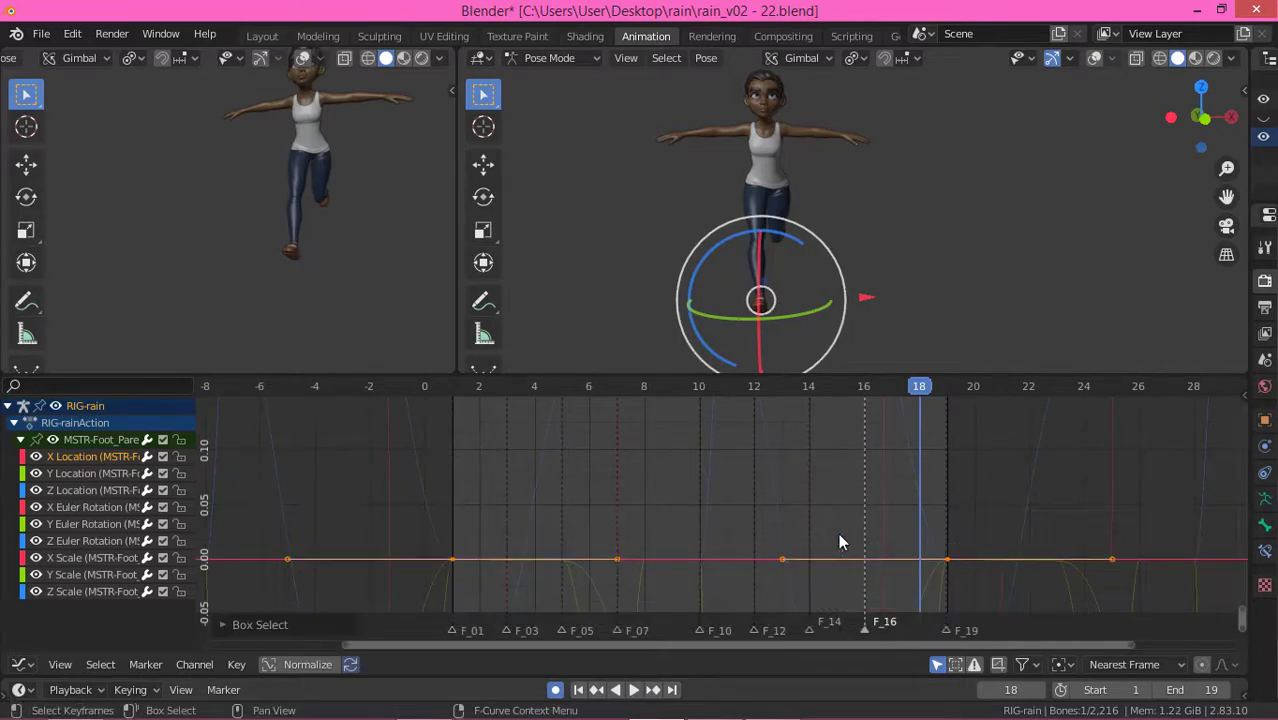
{"action": "key", "text": "g"}
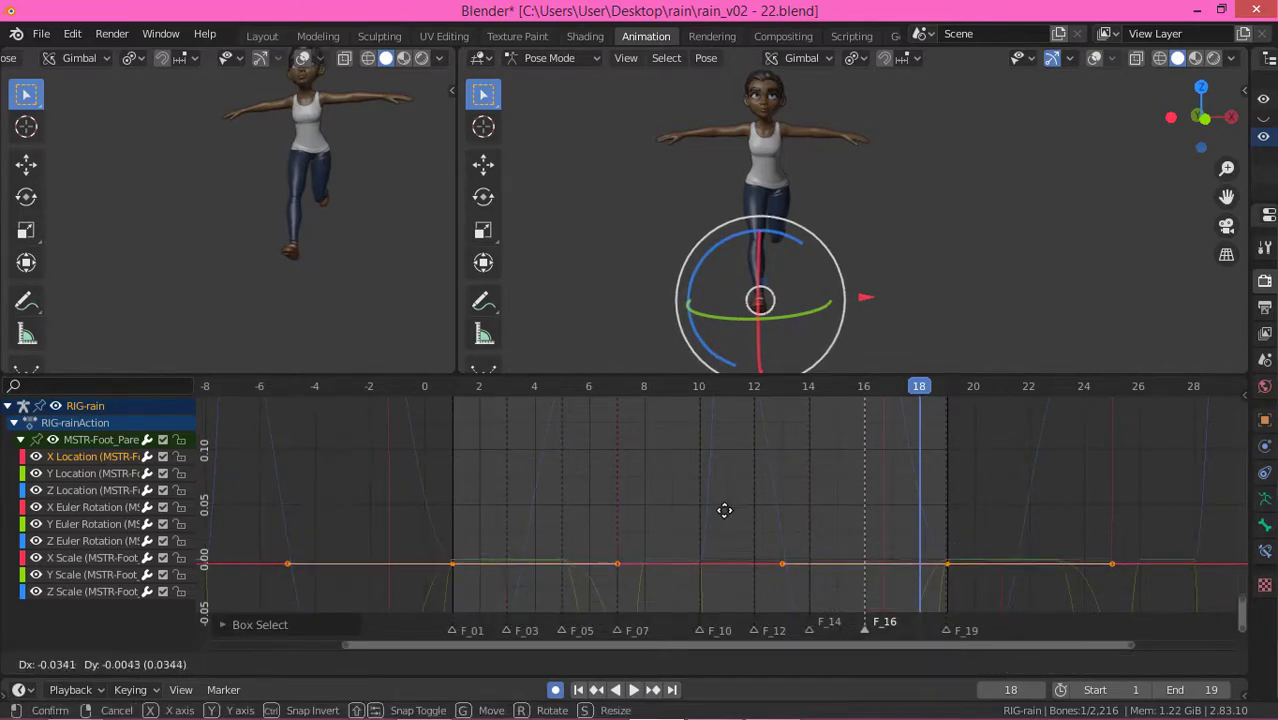
{"action": "left_click", "coordinate": [726, 517]}
Step: Play the run cycle and inspect the right foot's motion with the foot control deselected
{"action": "key", "text": "space"}
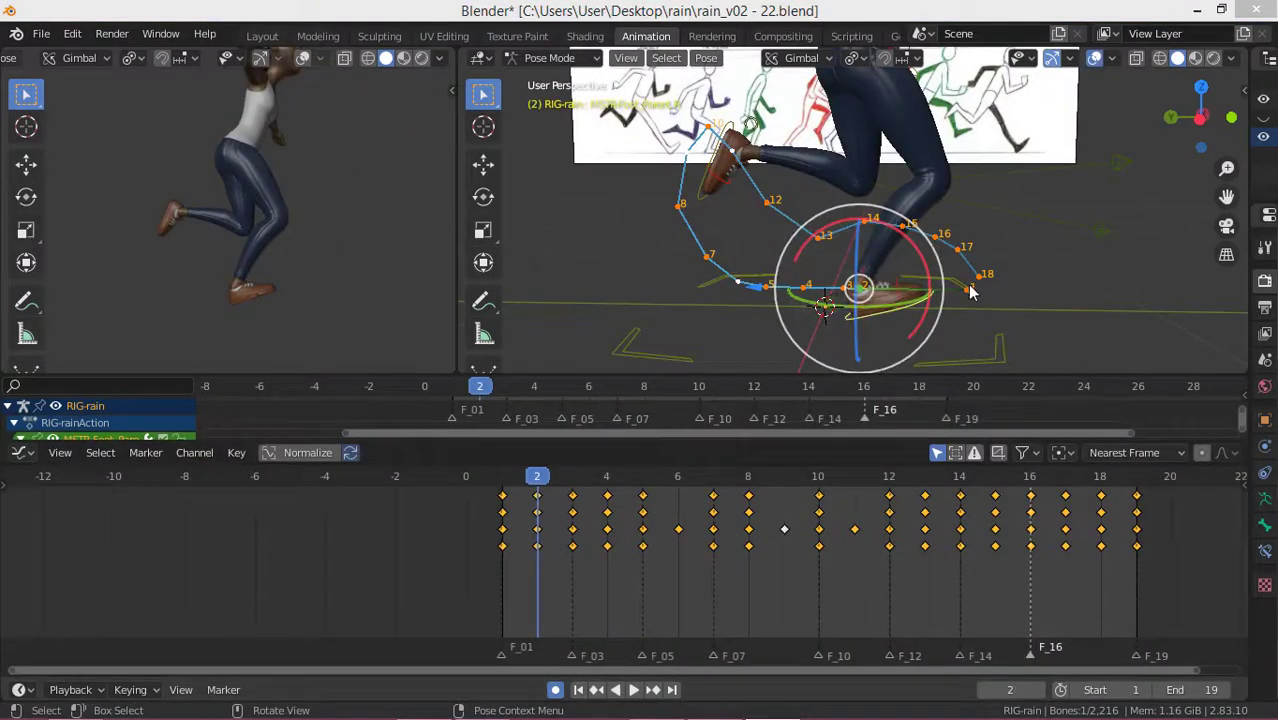
{"action": "left_click", "coordinate": [679, 251]}
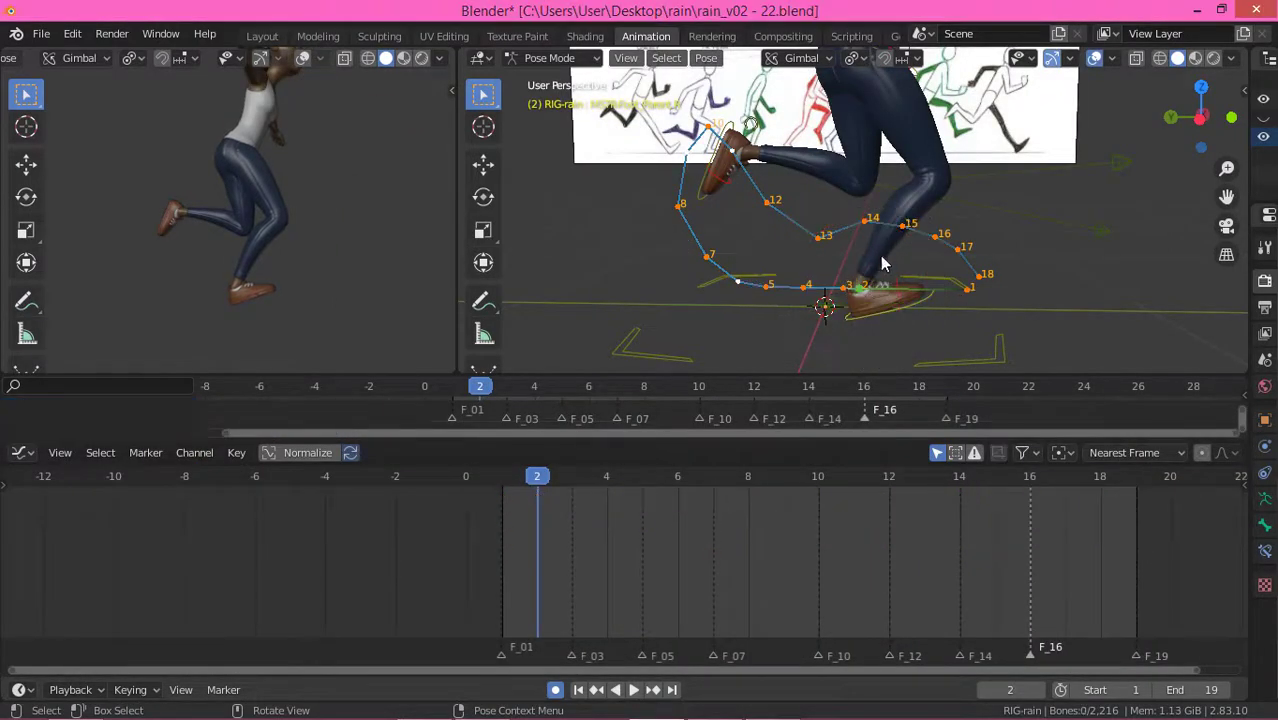
{"action": "key", "text": "space"}
{"action": "key", "text": "space"}
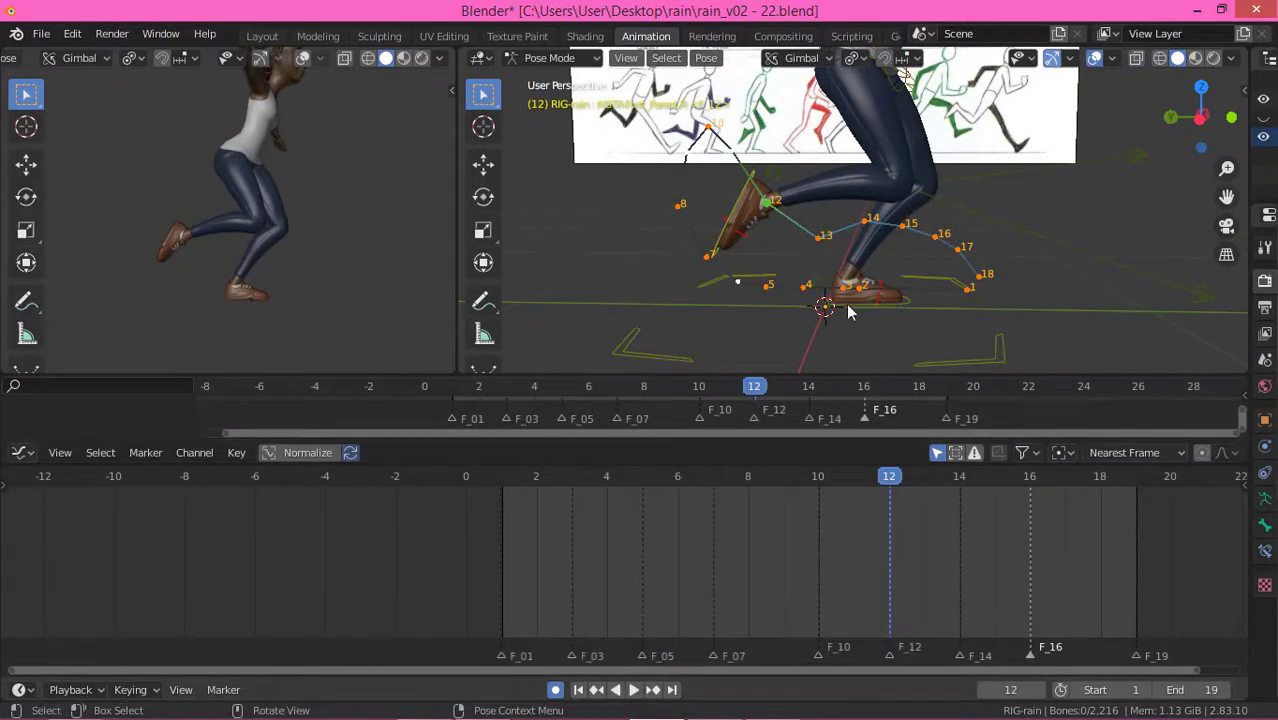
Step: On frame 2, rotate the right foot flat onto the ground and check its contact in the left orthographic view
{"action": "left_click", "coordinate": [513, 478]}
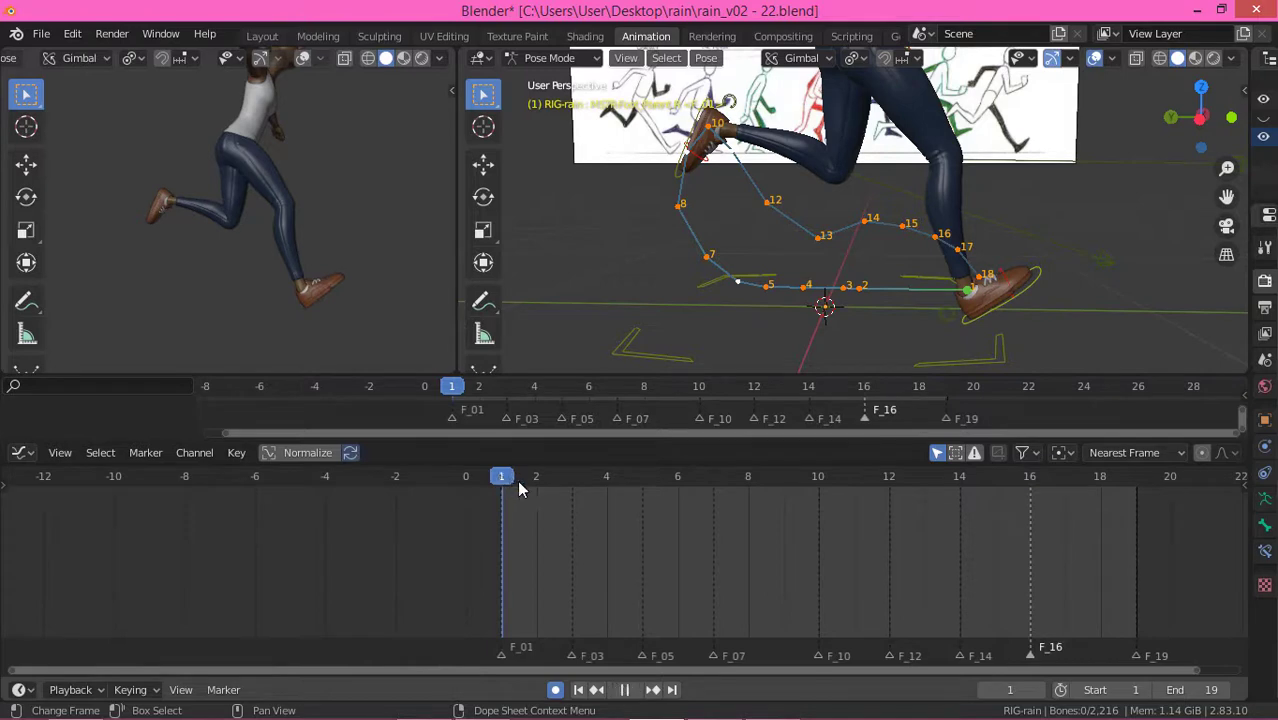
{"action": "left_click_drag", "start_coordinate": [519, 488], "coordinate": [536, 489]}
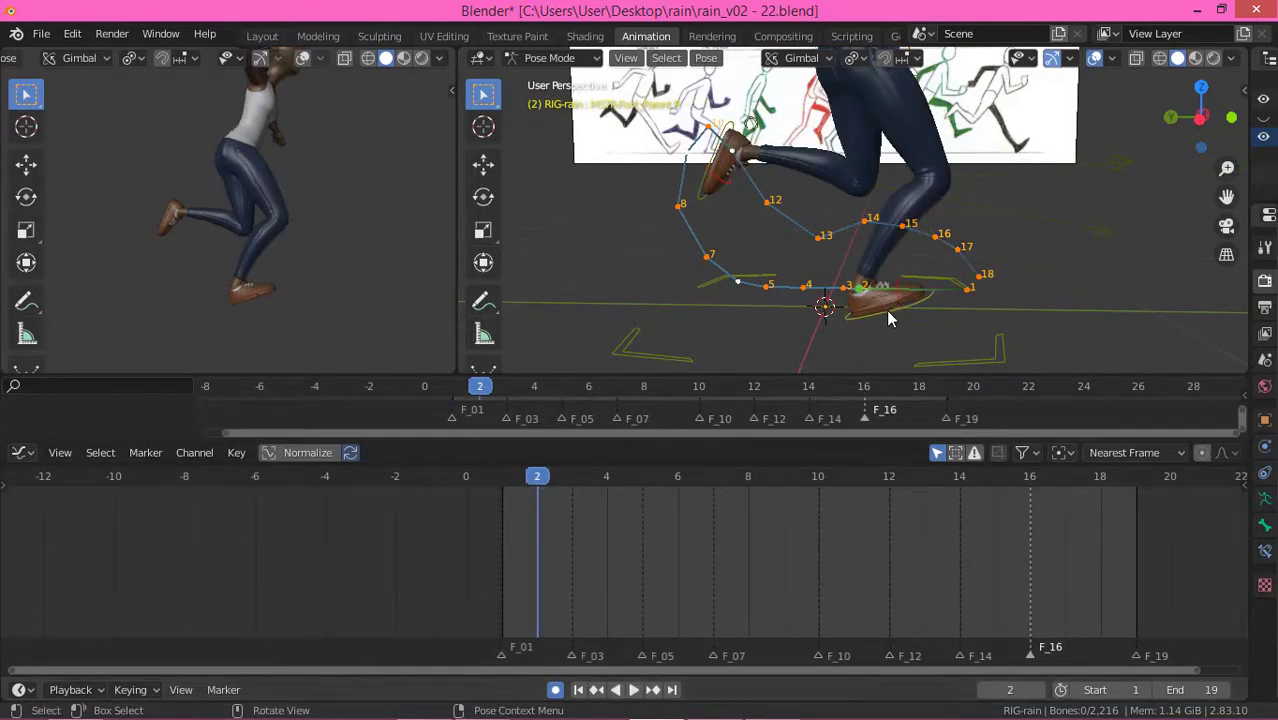
{"action": "left_click", "coordinate": [886, 310]}
{"action": "middle_click_drag", "start_coordinate": [892, 325], "coordinate": [912, 300]}
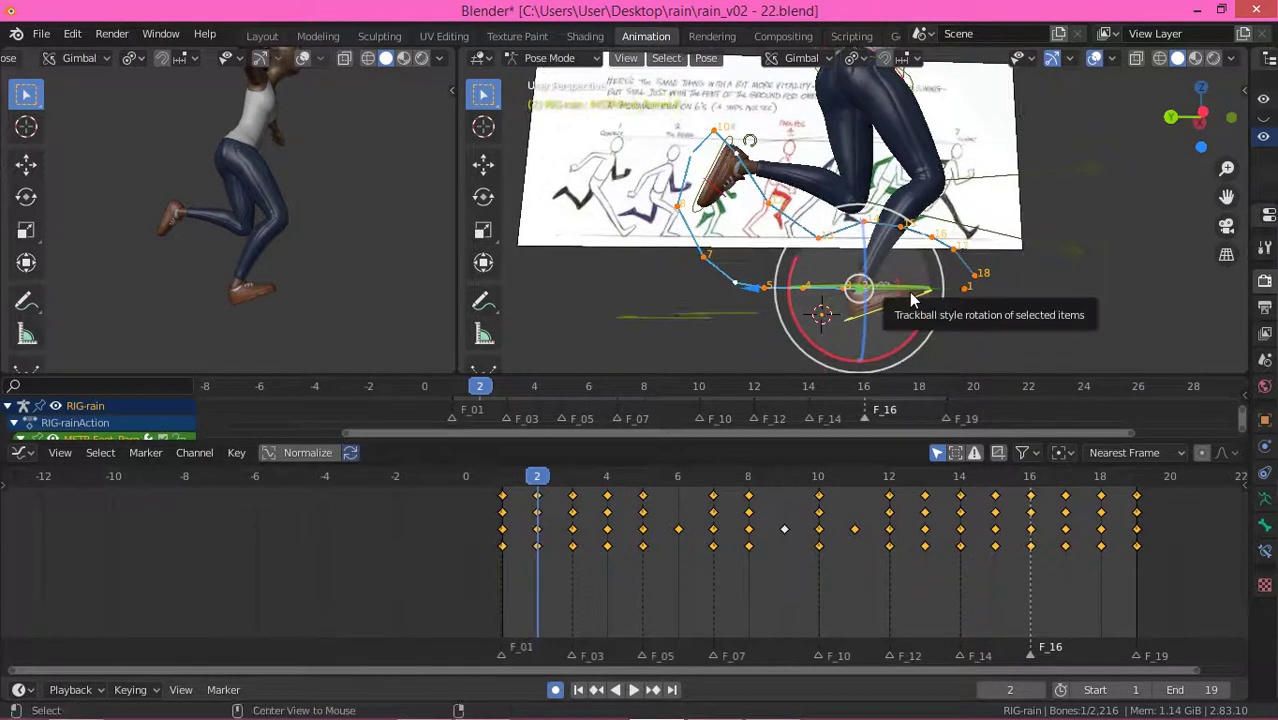
{"action": "left_click_drag", "start_coordinate": [922, 292], "coordinate": [980, 226]}
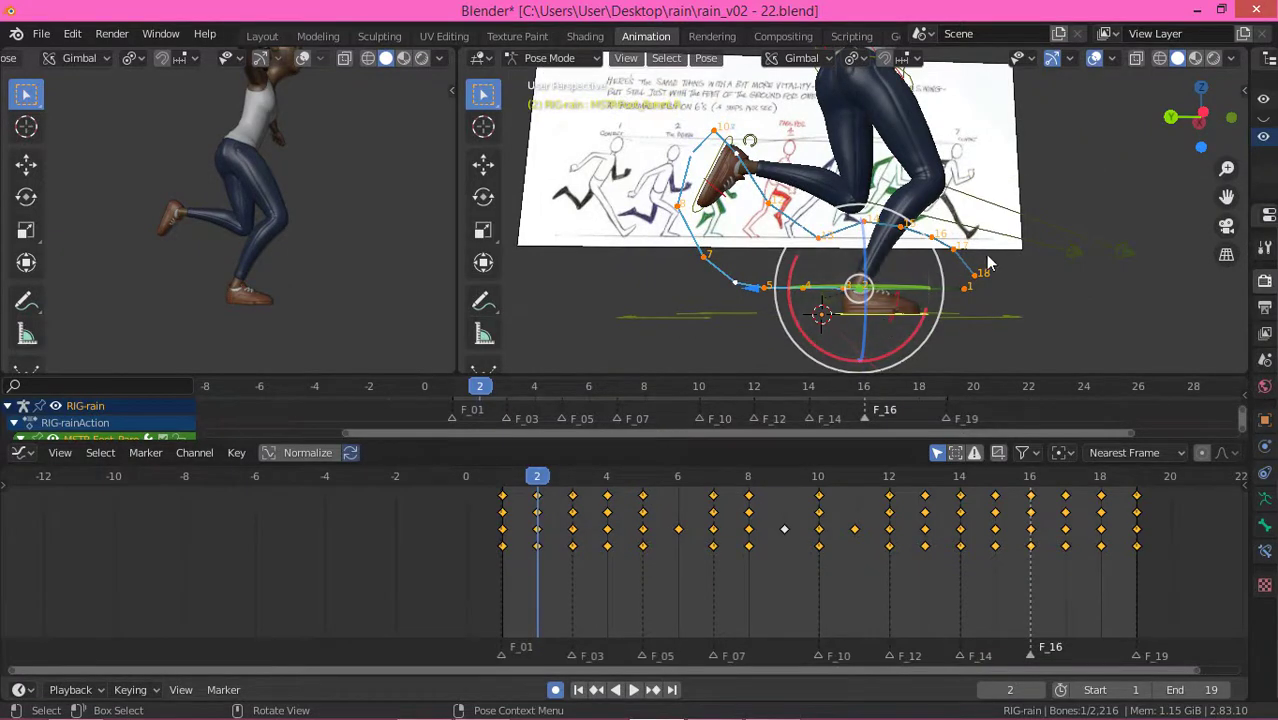
{"action": "key", "text": "ctrl+KP_3"}
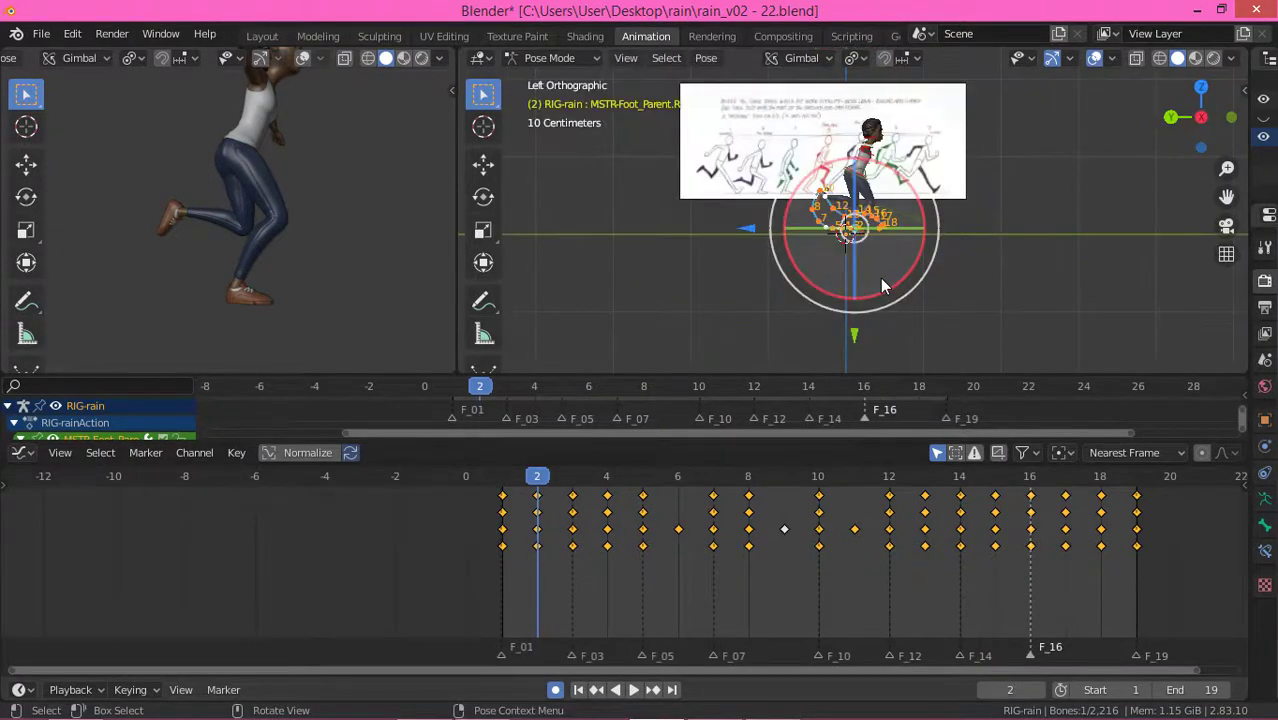
{"action": "scroll", "coordinate": [869, 219], "scroll_direction": "up", "scroll_amount": 4}
{"action": "scroll", "coordinate": [861, 242], "scroll_direction": "up", "scroll_amount": 5}
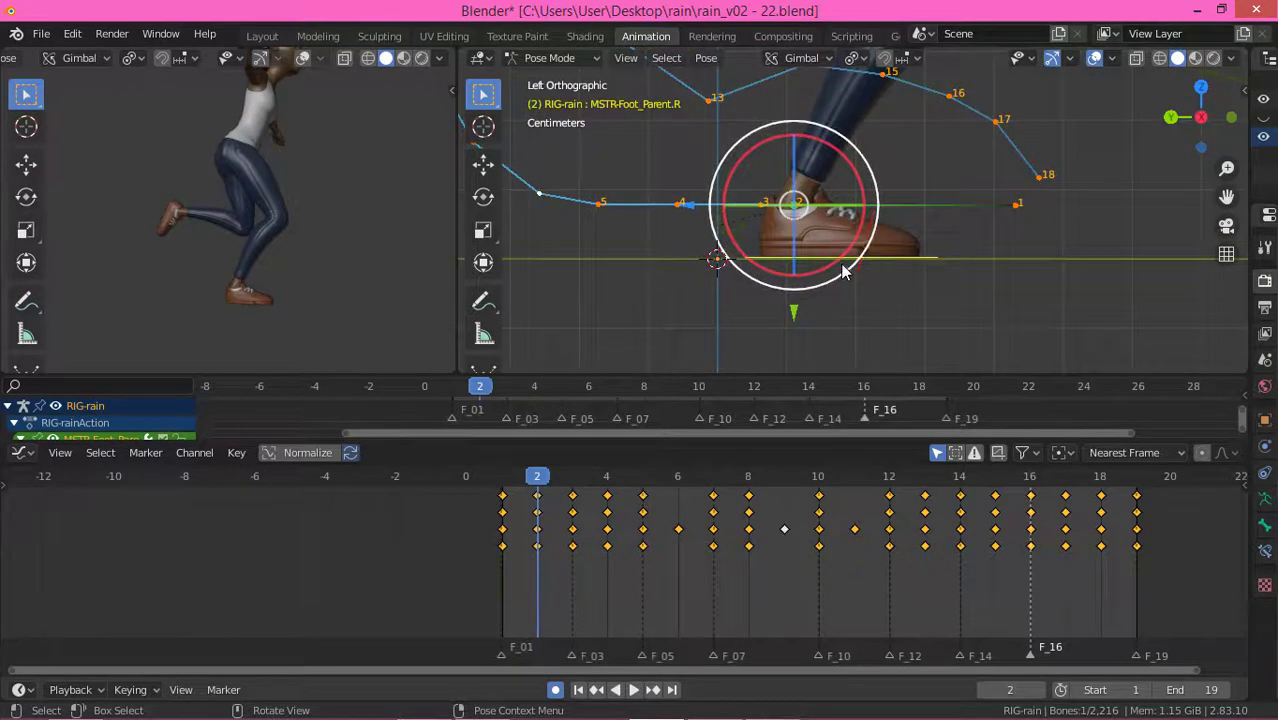
{"action": "scroll", "coordinate": [843, 272], "scroll_direction": "down", "scroll_amount": 6}
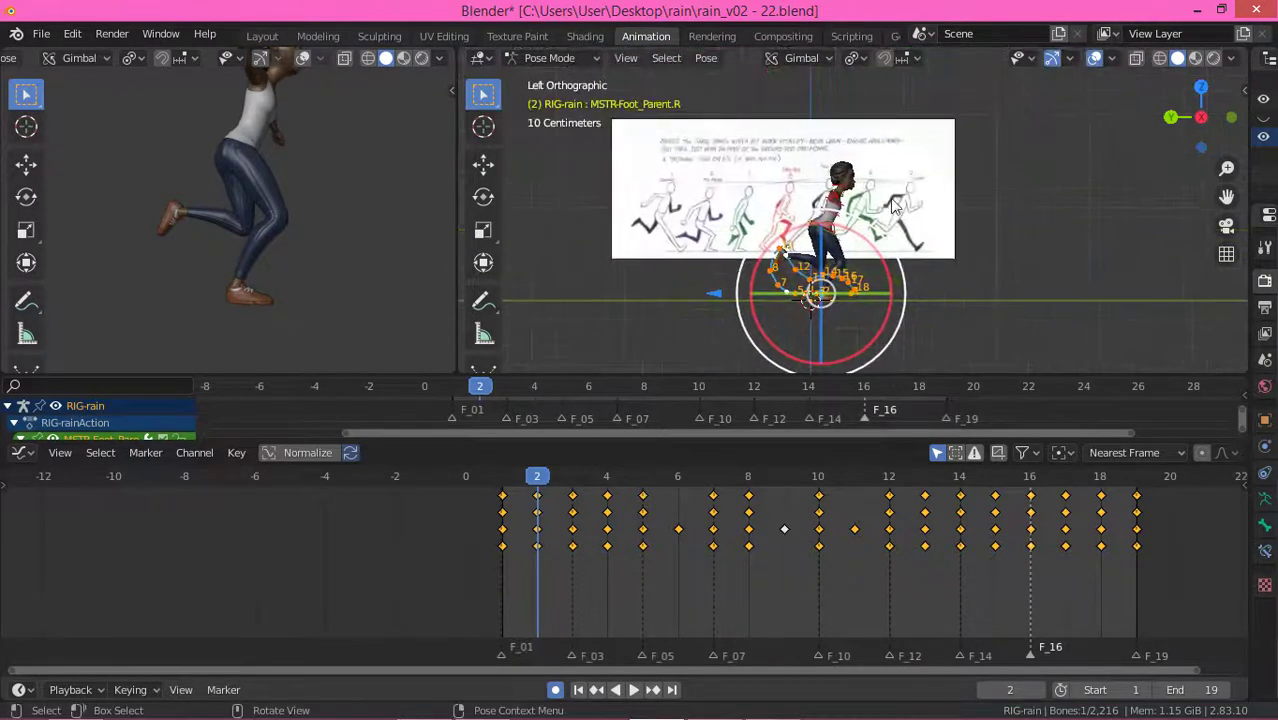
Step: Play the run cycle from an angled side view to review the right foot's arc
{"action": "middle_click_drag", "start_coordinate": [895, 206], "coordinate": [890, 272]}
{"action": "scroll", "coordinate": [905, 214], "scroll_direction": "down", "scroll_amount": 5}
{"action": "scroll", "coordinate": [890, 272], "scroll_direction": "up", "scroll_amount": 4}
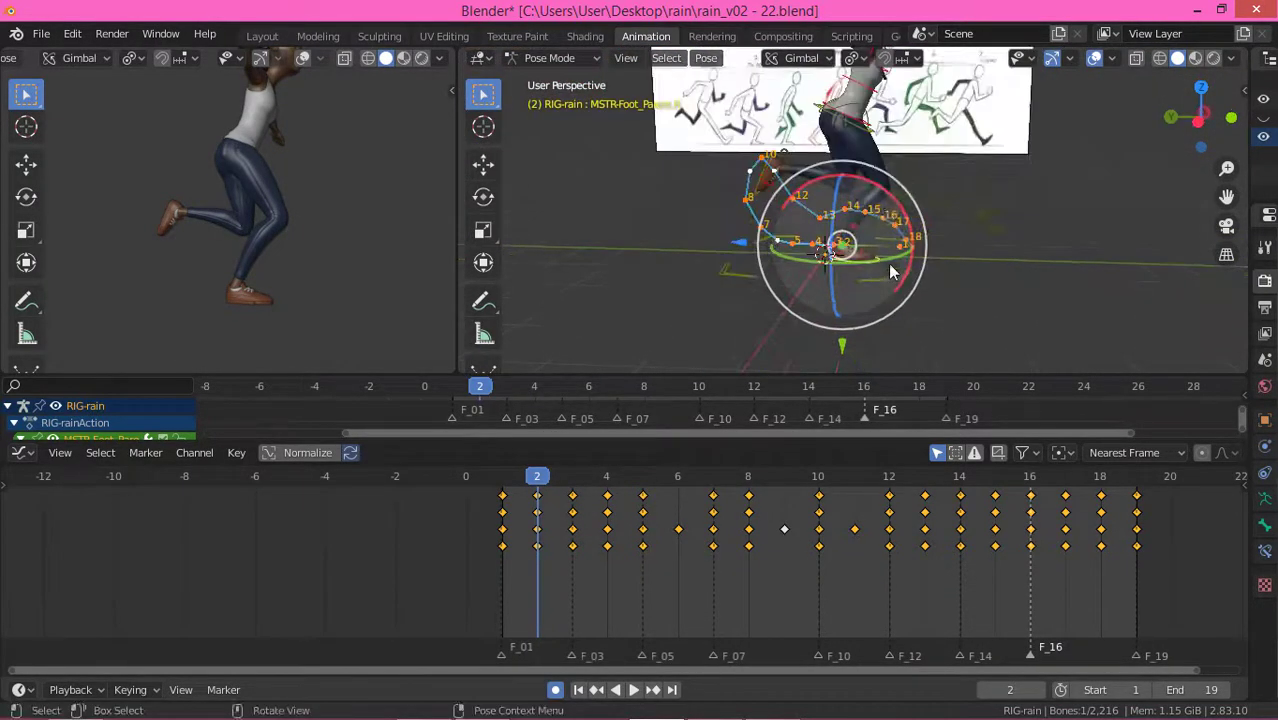
{"action": "scroll", "coordinate": [882, 222], "scroll_direction": "down", "scroll_amount": 3}
{"action": "scroll", "coordinate": [882, 224], "scroll_direction": "up", "scroll_amount": 3}
{"action": "middle_click_drag", "start_coordinate": [925, 203], "coordinate": [826, 207]}
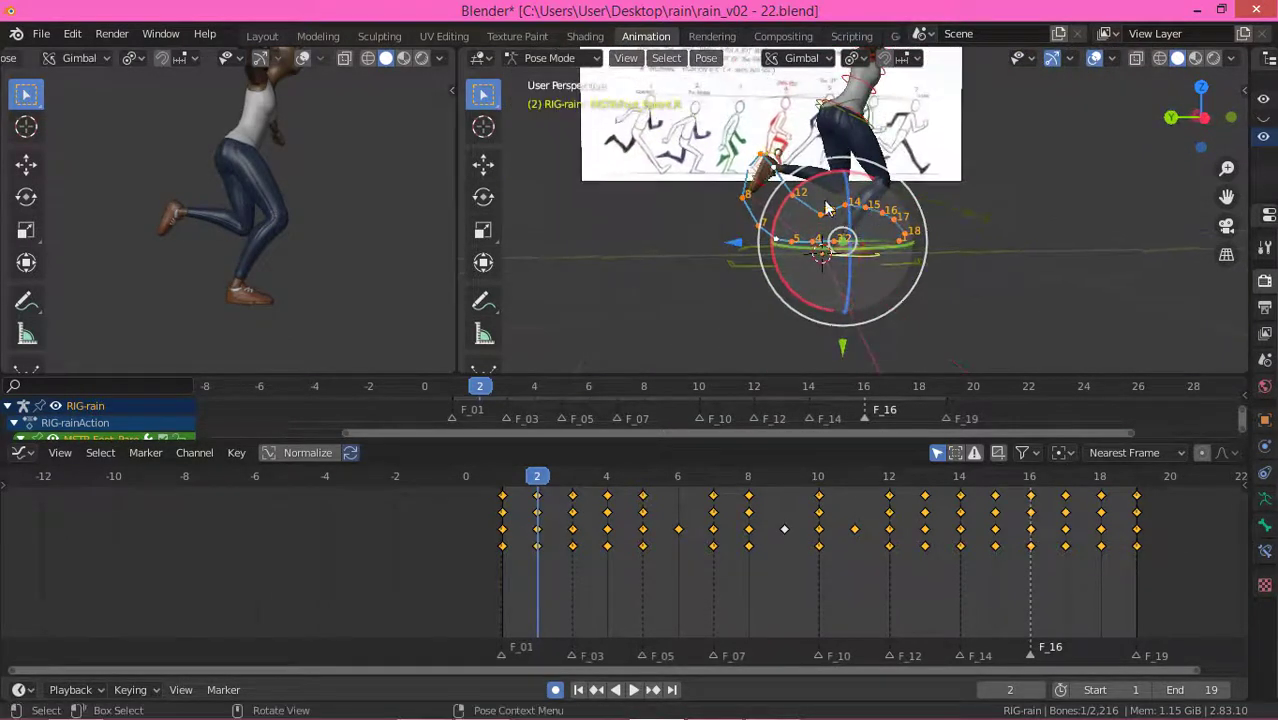
{"action": "key", "text": "space"}
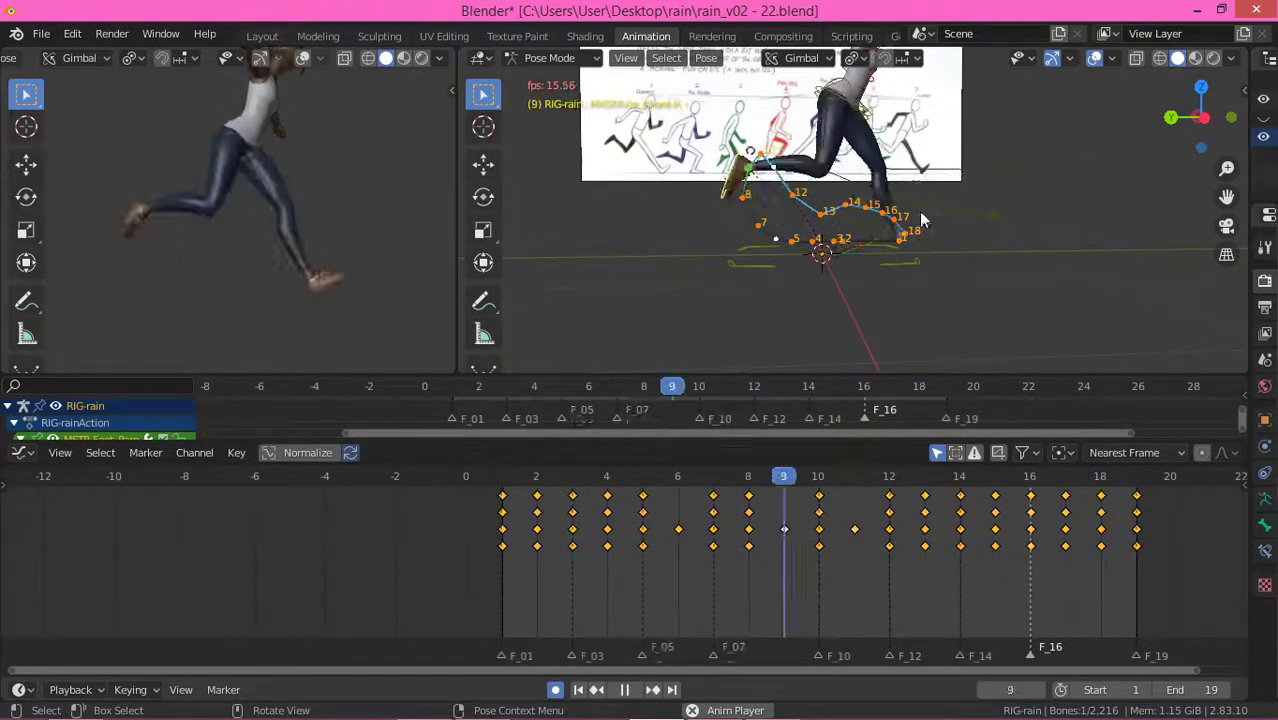
{"action": "key", "text": "space"}
Step: Move the right foot about 0.03 m backward and 0.04 m up on frame 12, and about 0.03 m forward and 0.05 m down on frame 11
{"action": "middle_click_drag", "start_coordinate": [918, 233], "coordinate": [857, 220]}
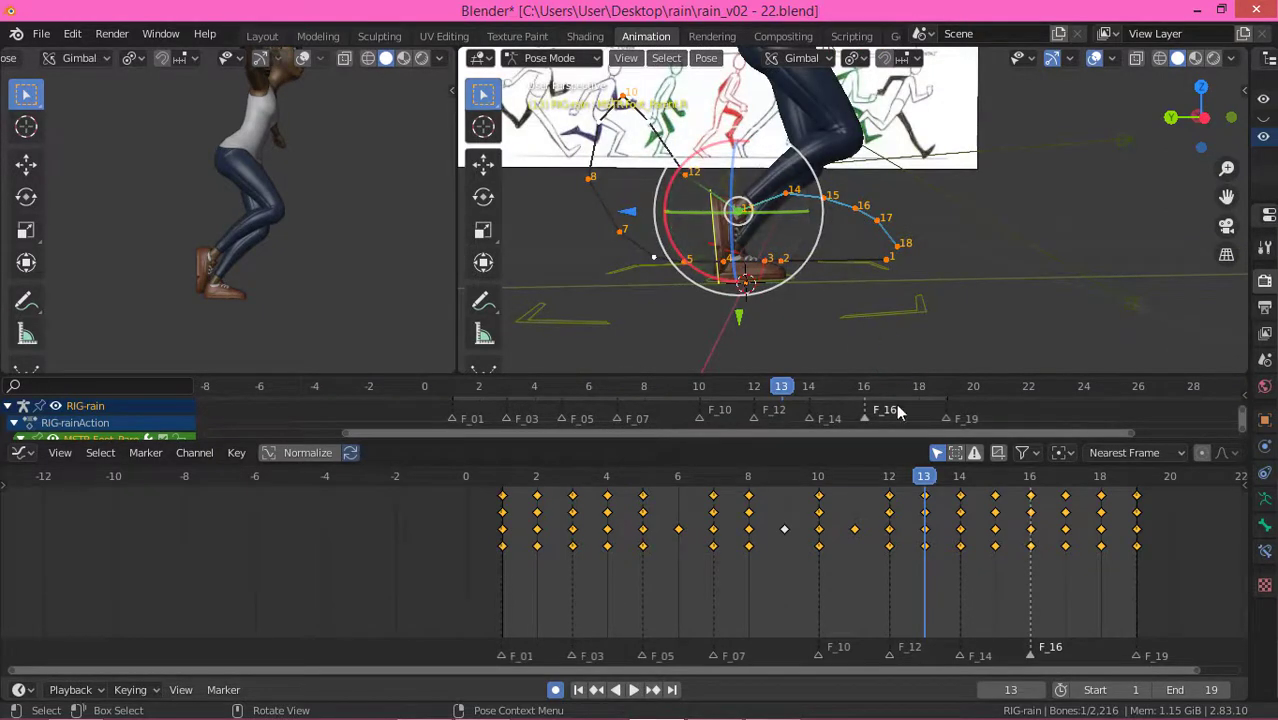
{"action": "left_click", "coordinate": [900, 477]}
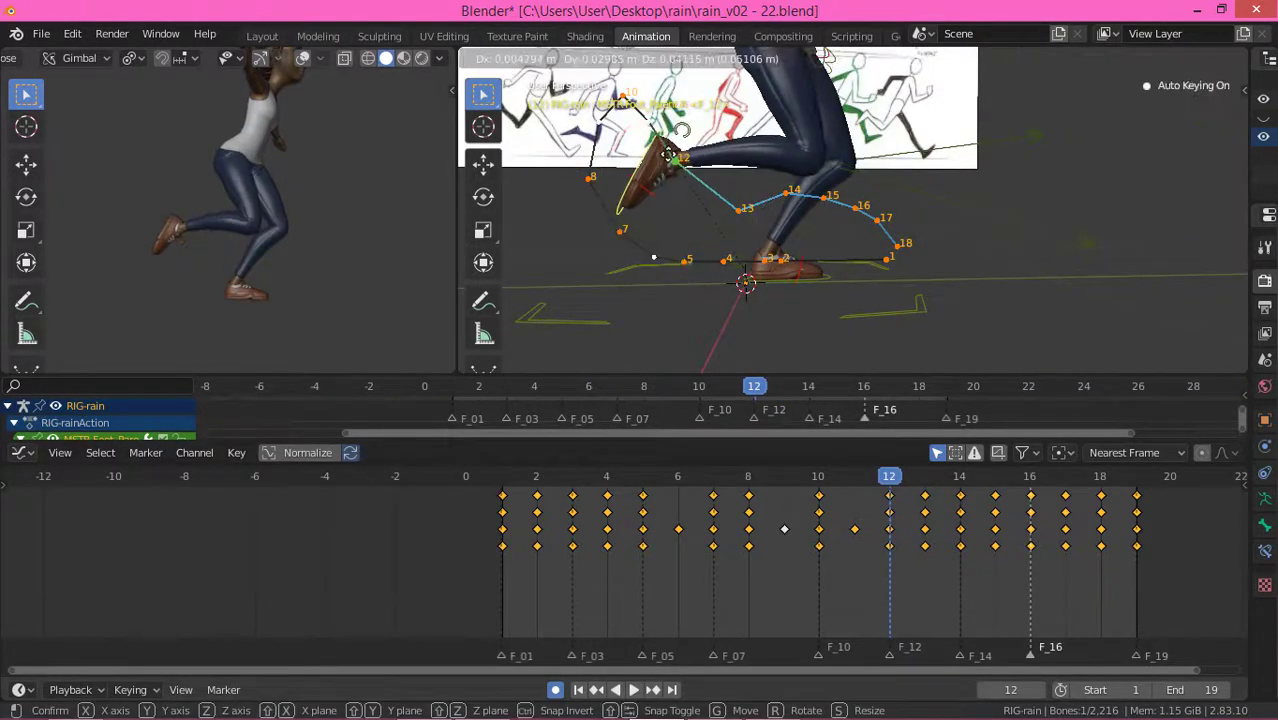
{"action": "left_click", "coordinate": [652, 127]}
{"action": "key", "text": "Left"}
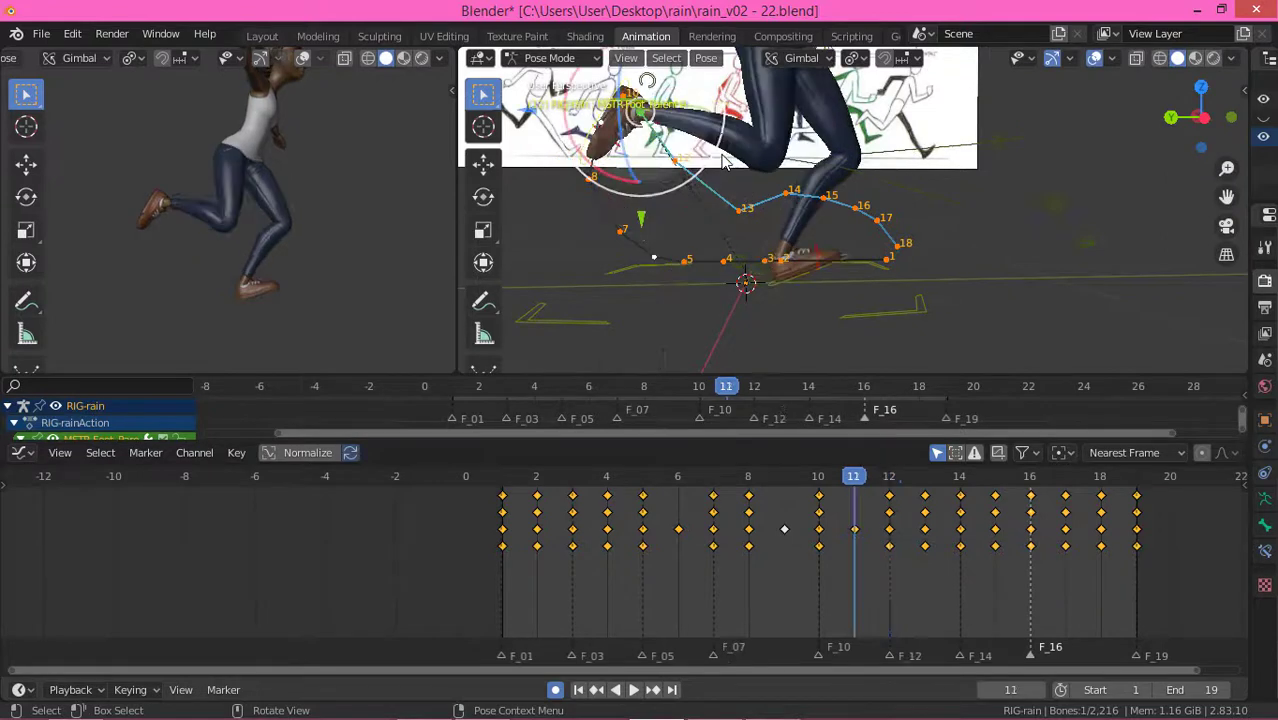
{"action": "key", "text": "g"}
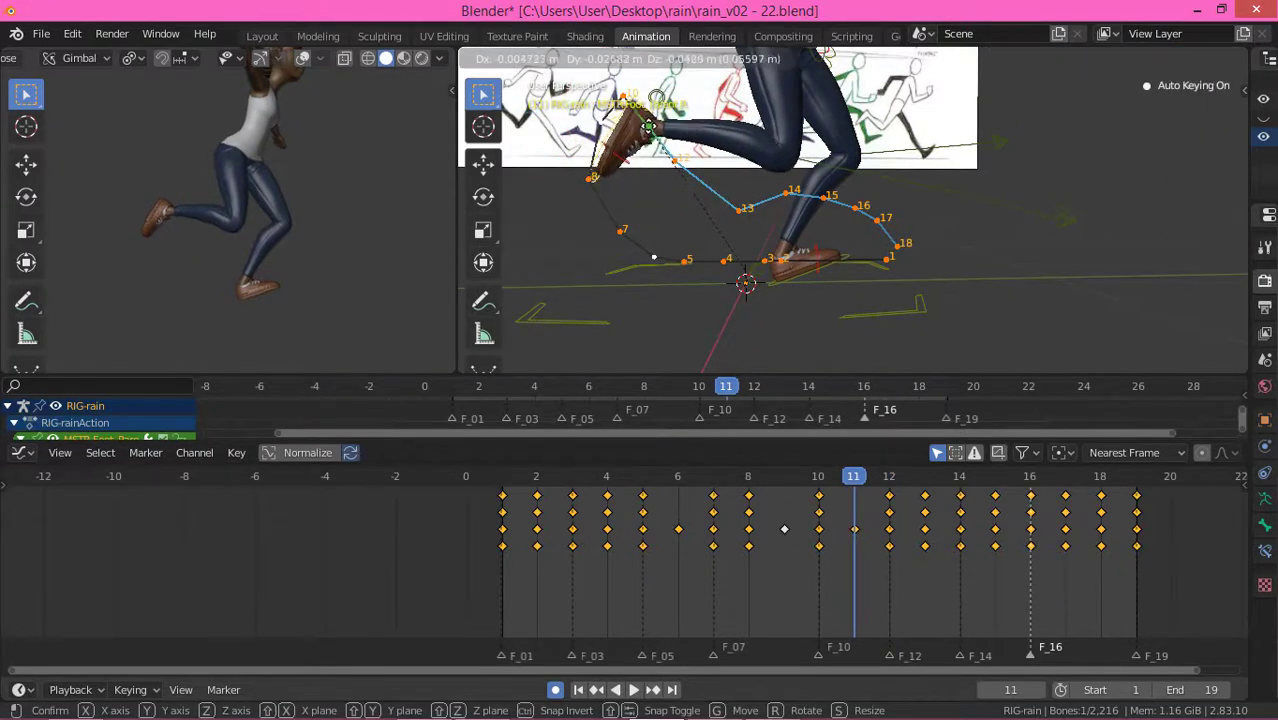
{"action": "left_click", "coordinate": [654, 126]}
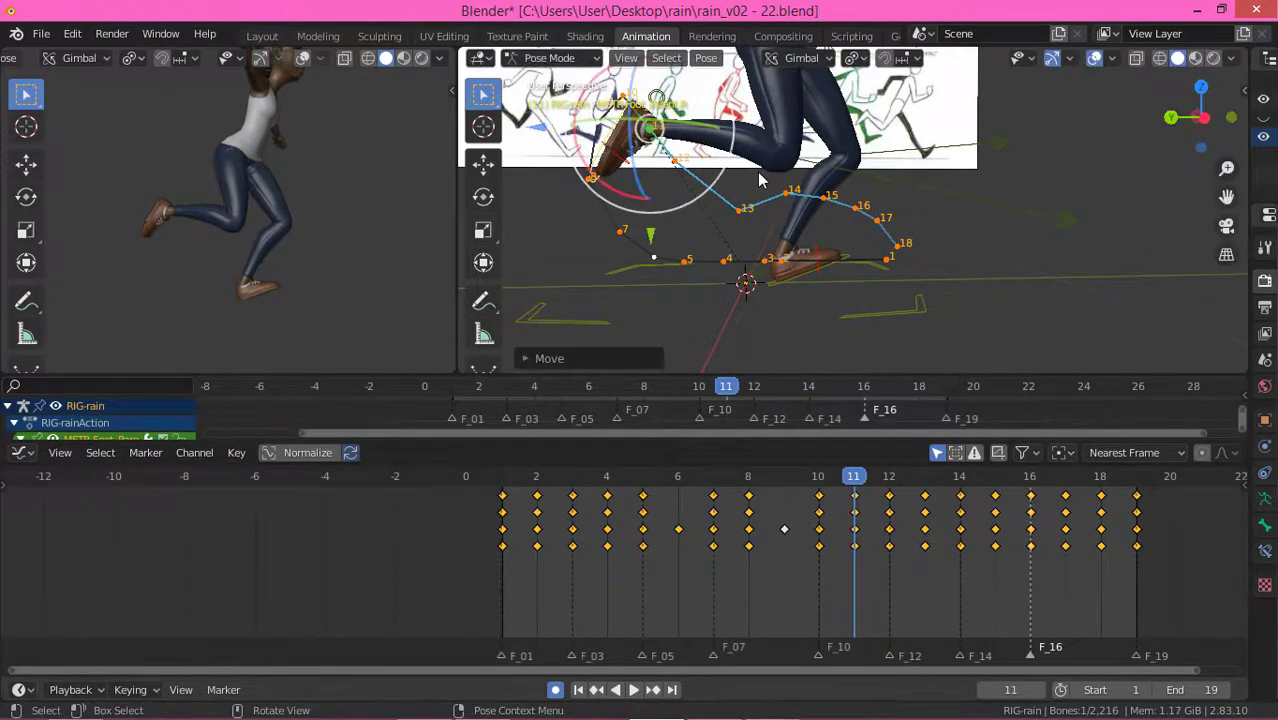
Step: Move the right foot about 0.06 m backward and slightly up on frame 13, and about 0.07 m backward and slightly down on frame 14
{"action": "key", "text": "Right"}
{"action": "key", "text": "Right"}
{"action": "key", "text": "g"}
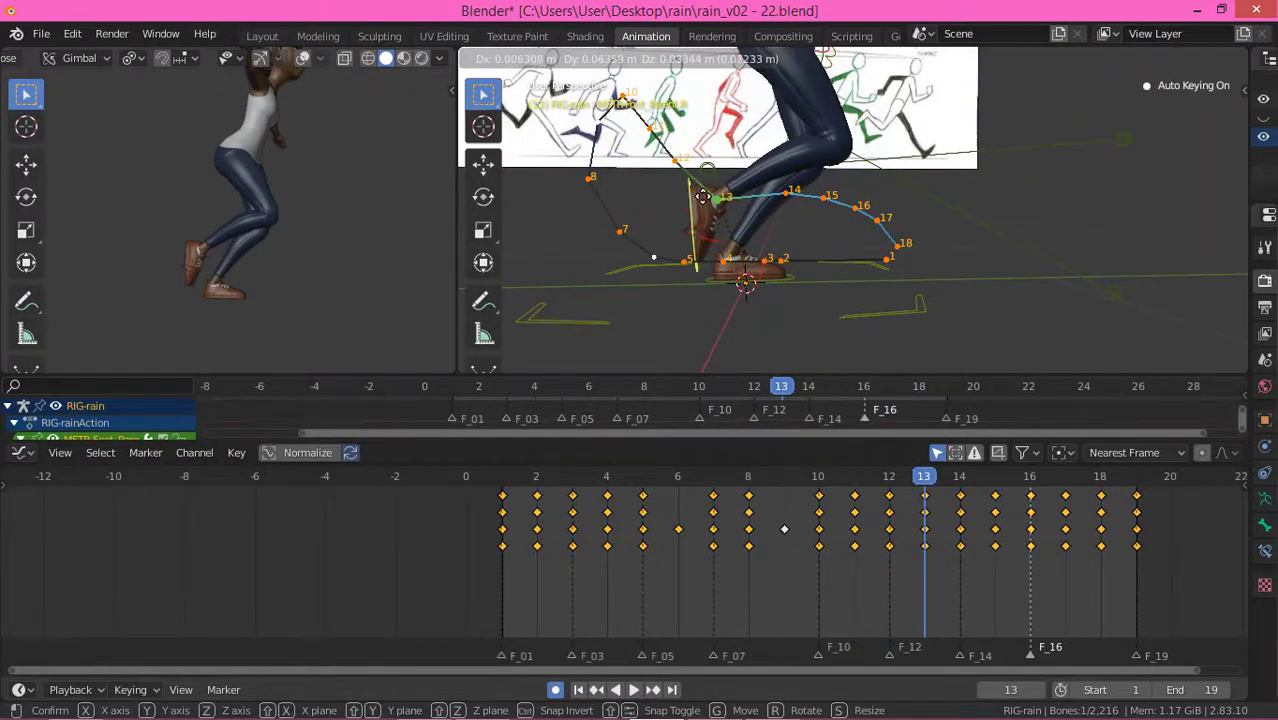
{"action": "left_click", "coordinate": [758, 208]}
{"action": "key", "text": "Right"}
{"action": "key", "text": "g"}
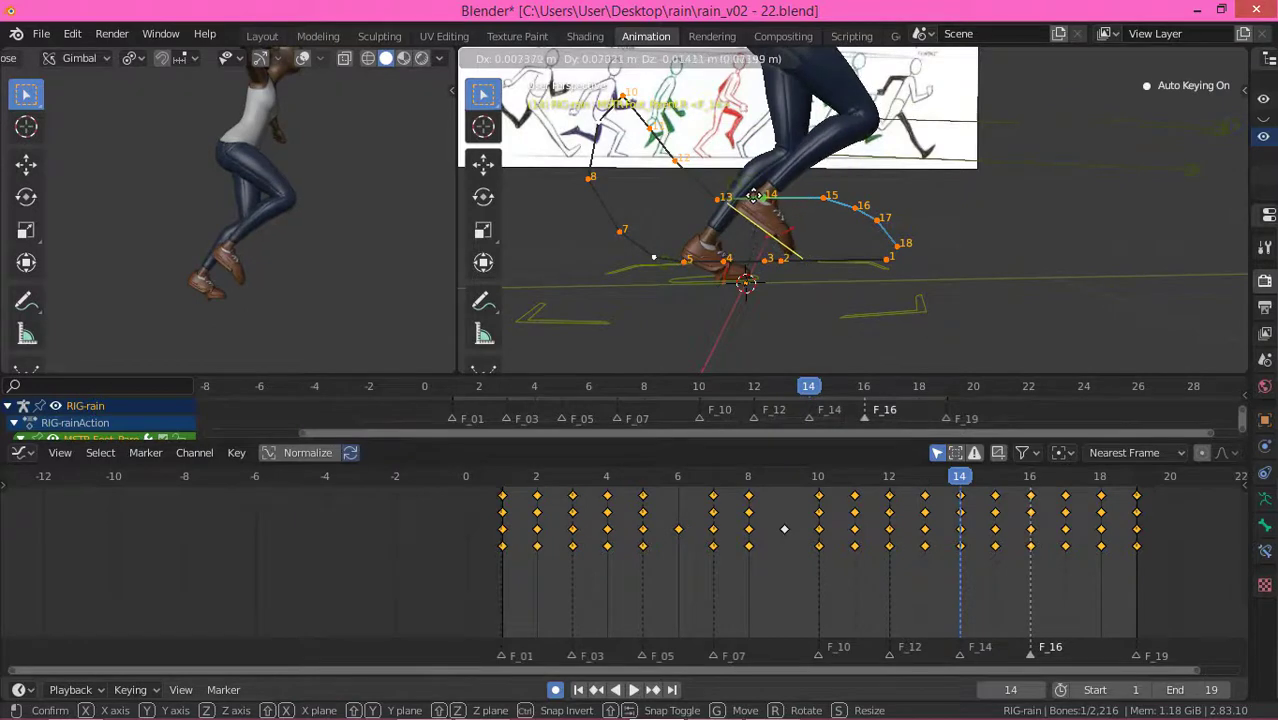
{"action": "left_click", "coordinate": [826, 210]}
Step: Shift the right foot backward along its arc by about 0.07 m on frame 15 and about 0.03 m on frame 16
{"action": "key", "text": "Right"}
{"action": "key", "text": "g"}
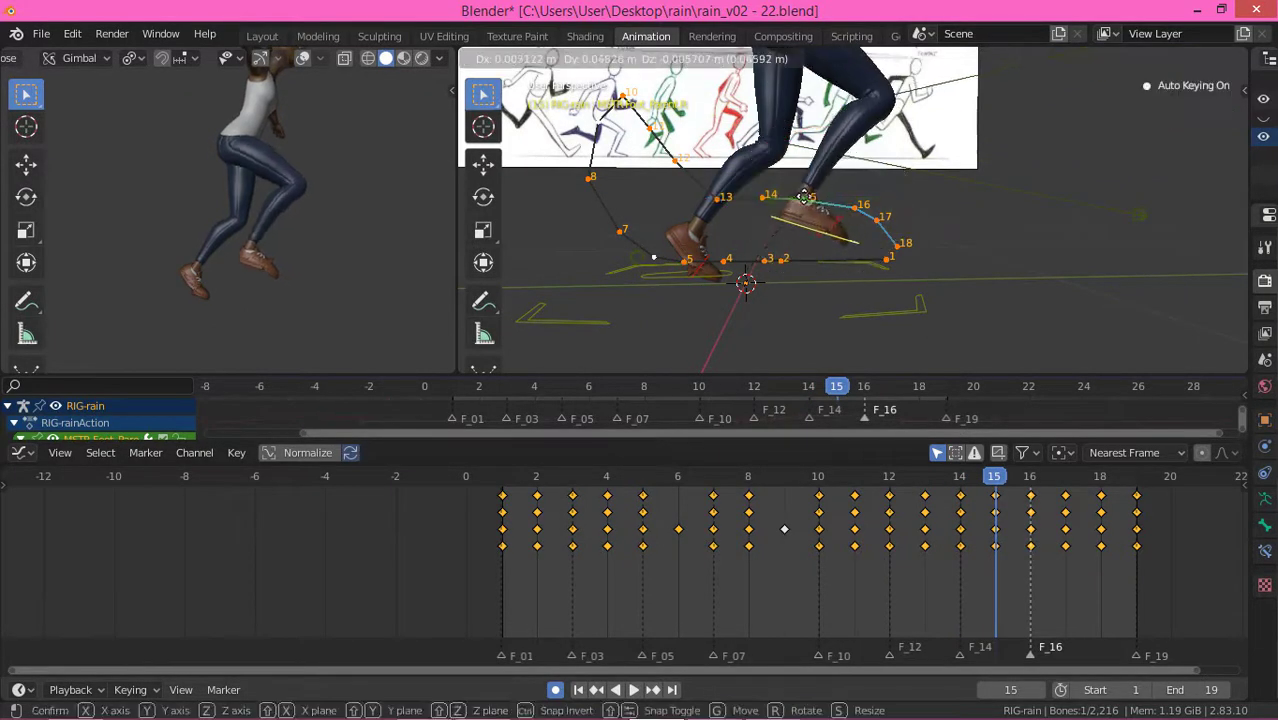
{"action": "left_click", "coordinate": [802, 196]}
{"action": "key", "text": "Right"}
{"action": "key", "text": "g"}
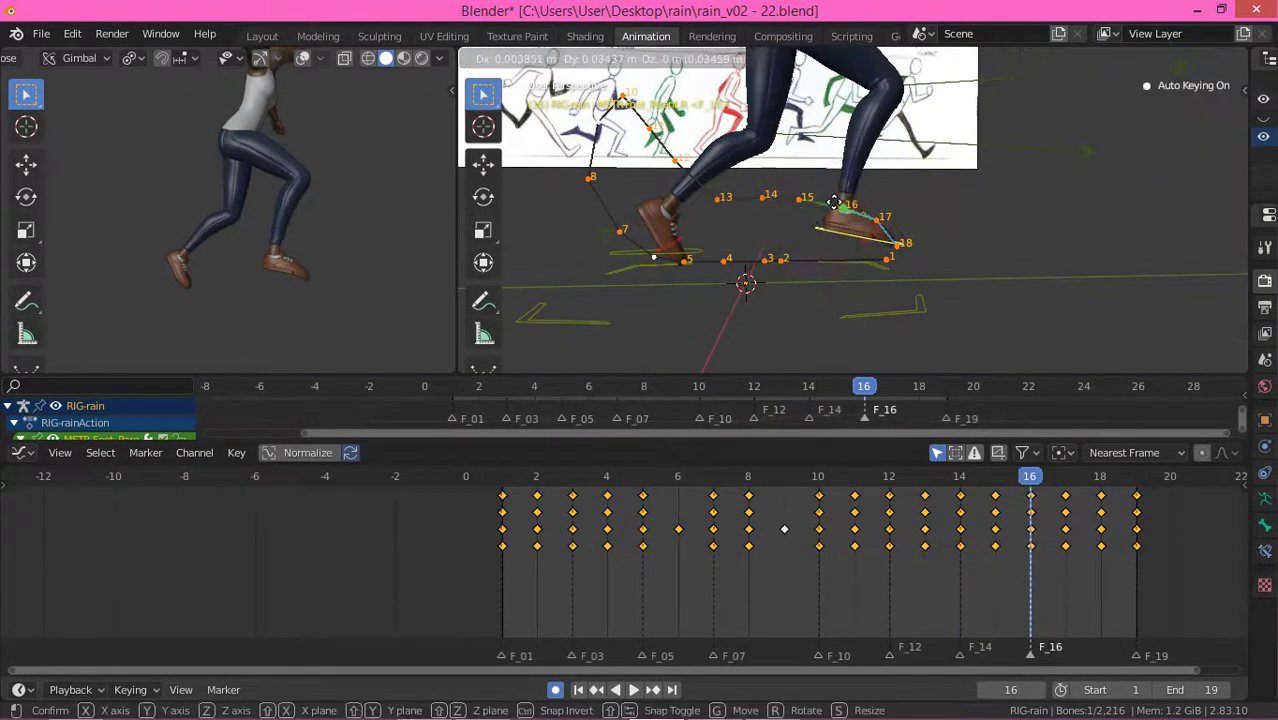
{"action": "left_click", "coordinate": [822, 200]}
Step: Move the right foot slightly backward and up on frames 17 and 18 to round off the arc, and play the run
{"action": "key", "text": "Right"}
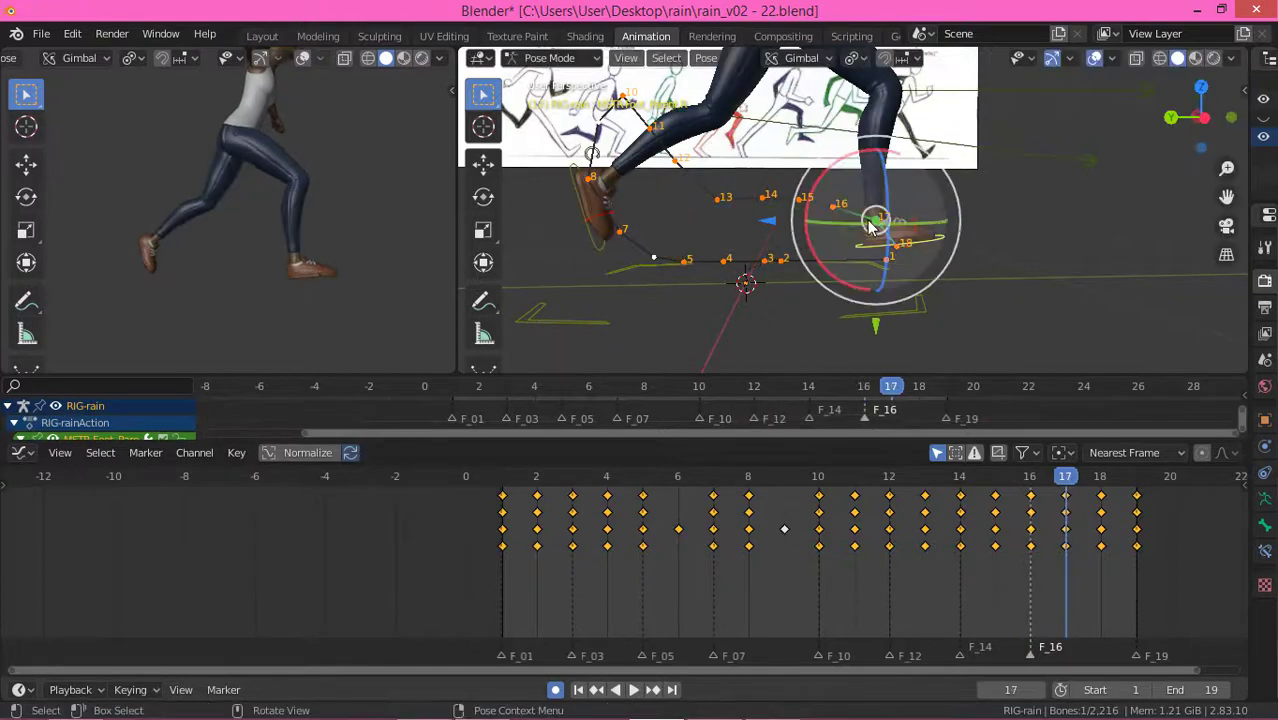
{"action": "key", "text": "g"}
{"action": "left_click", "coordinate": [924, 266]}
{"action": "key", "text": "Right"}
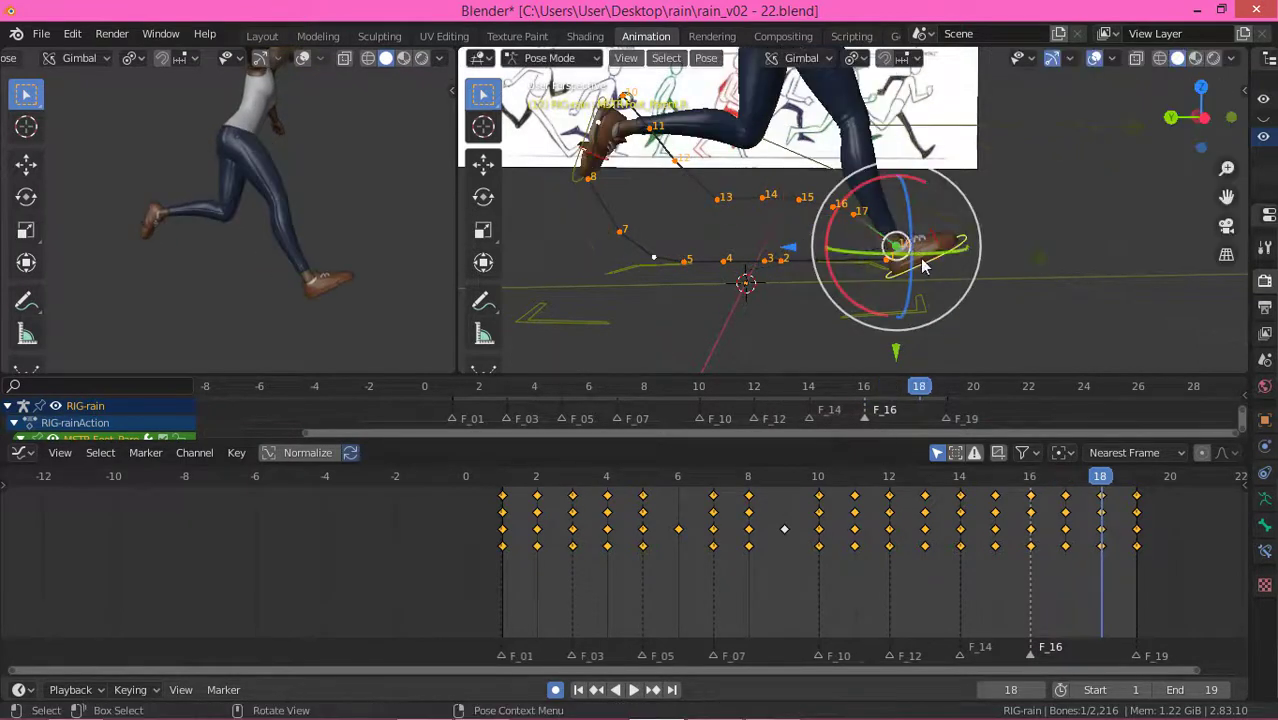
{"action": "key", "text": "g"}
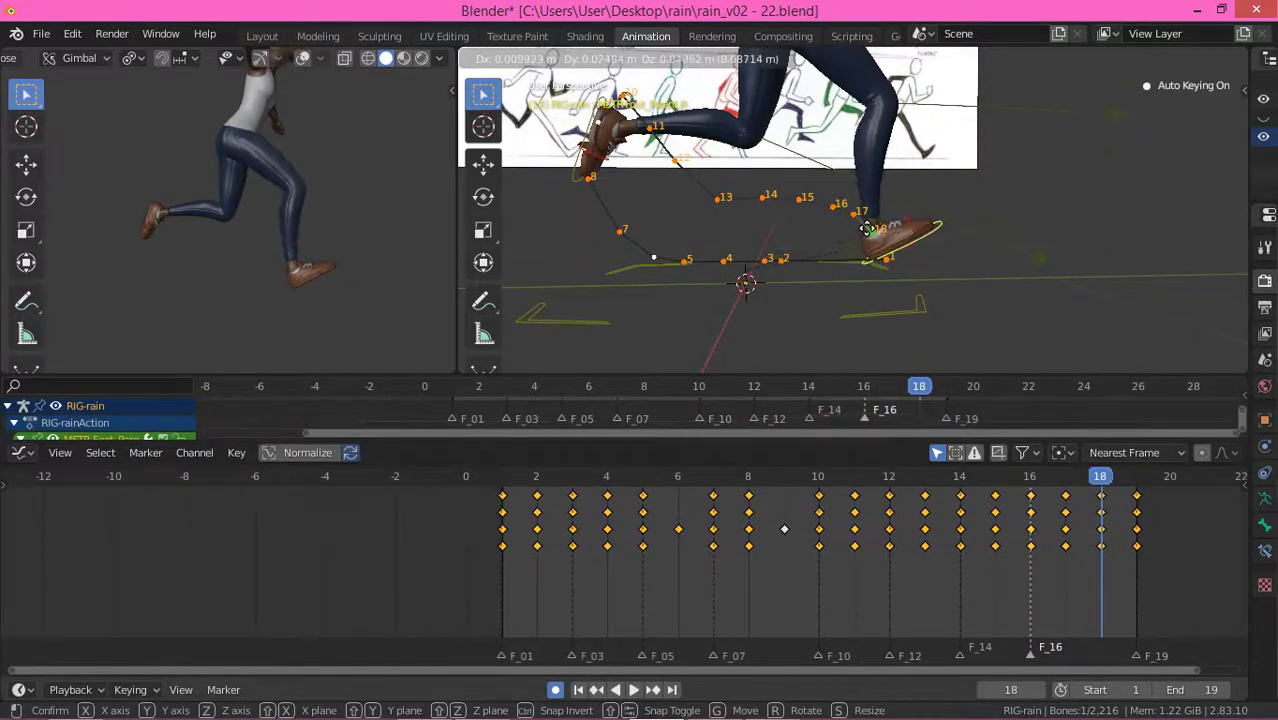
{"action": "left_click", "coordinate": [866, 226]}
{"action": "key", "text": "space"}
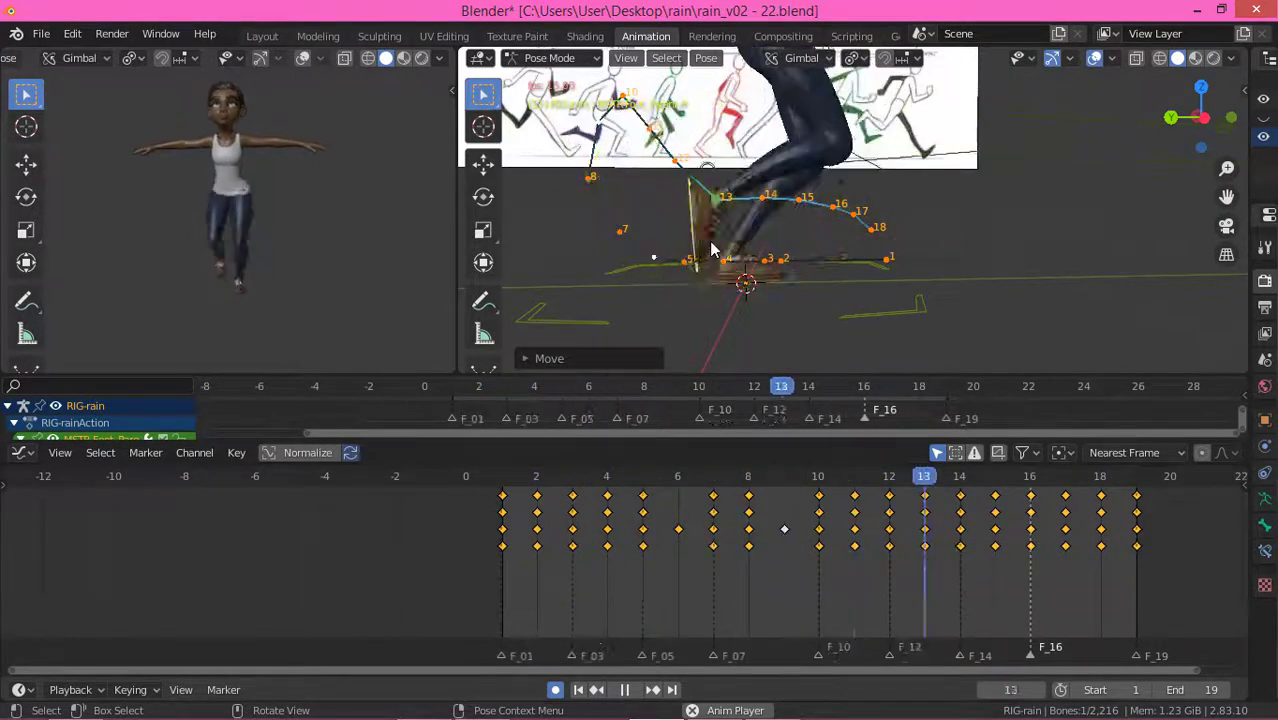
{"action": "key", "text": "space"}
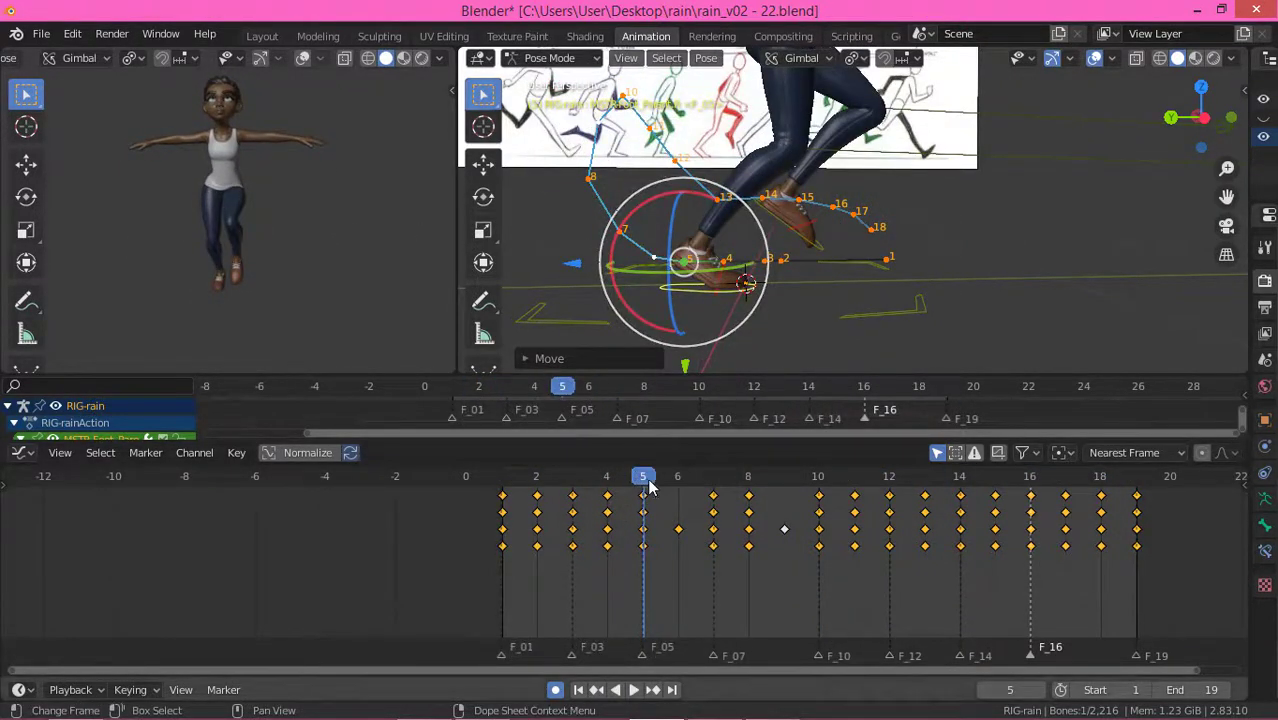
Step: Move the right foot about 0.03 m backward and 0.04 m up on frame 7
{"action": "left_click_drag", "start_coordinate": [650, 484], "coordinate": [678, 489]}
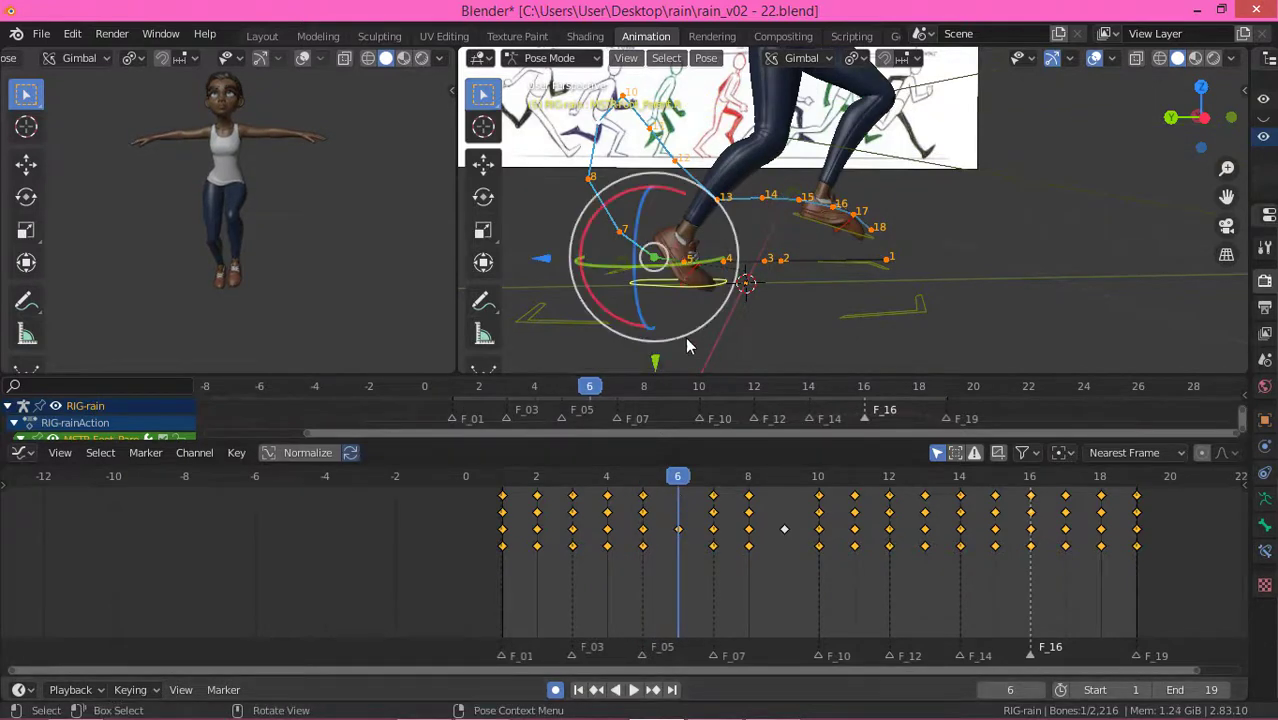
{"action": "left_click_drag", "start_coordinate": [655, 477], "coordinate": [713, 479]}
{"action": "key", "text": "g"}
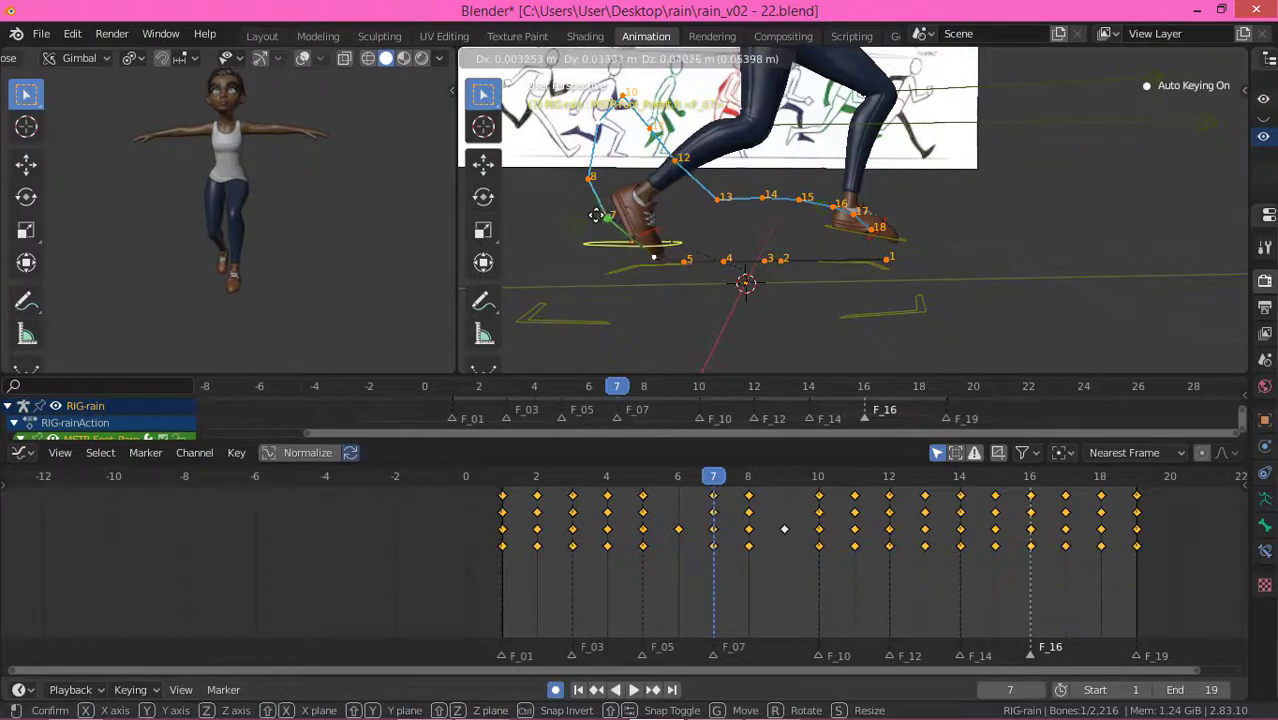
{"action": "left_click", "coordinate": [603, 217]}
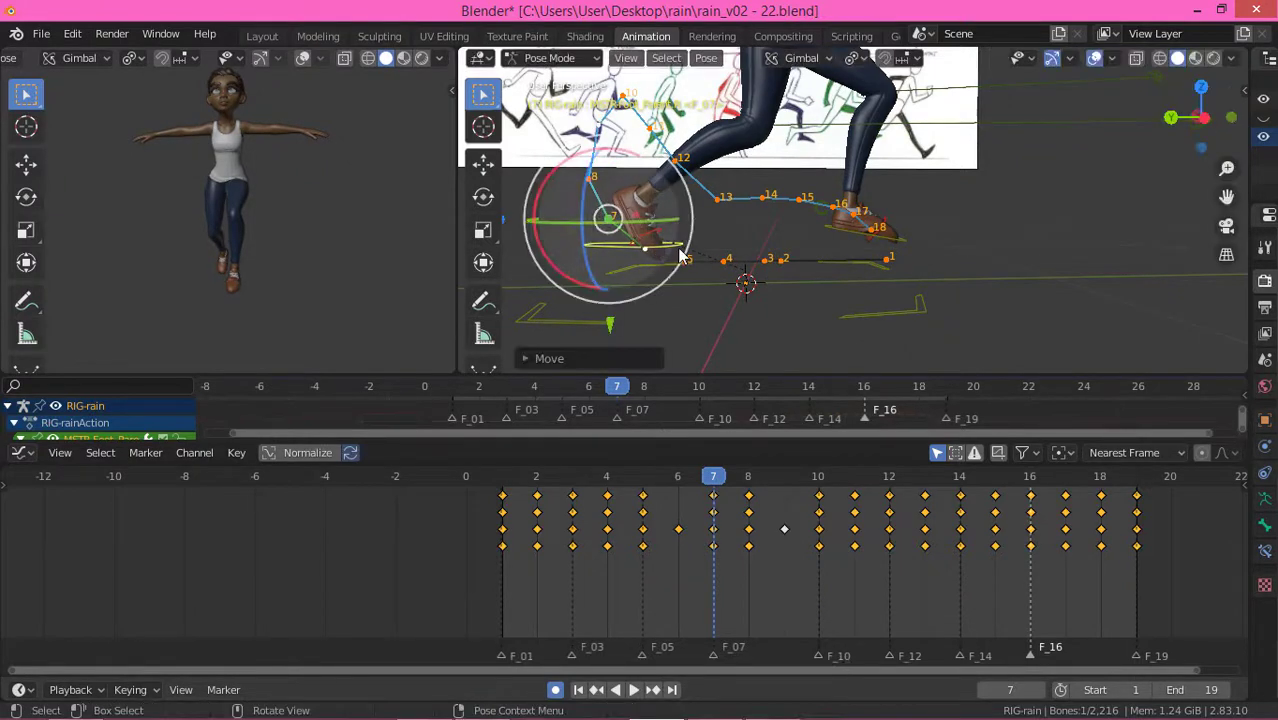
{"action": "key", "text": "Right"}
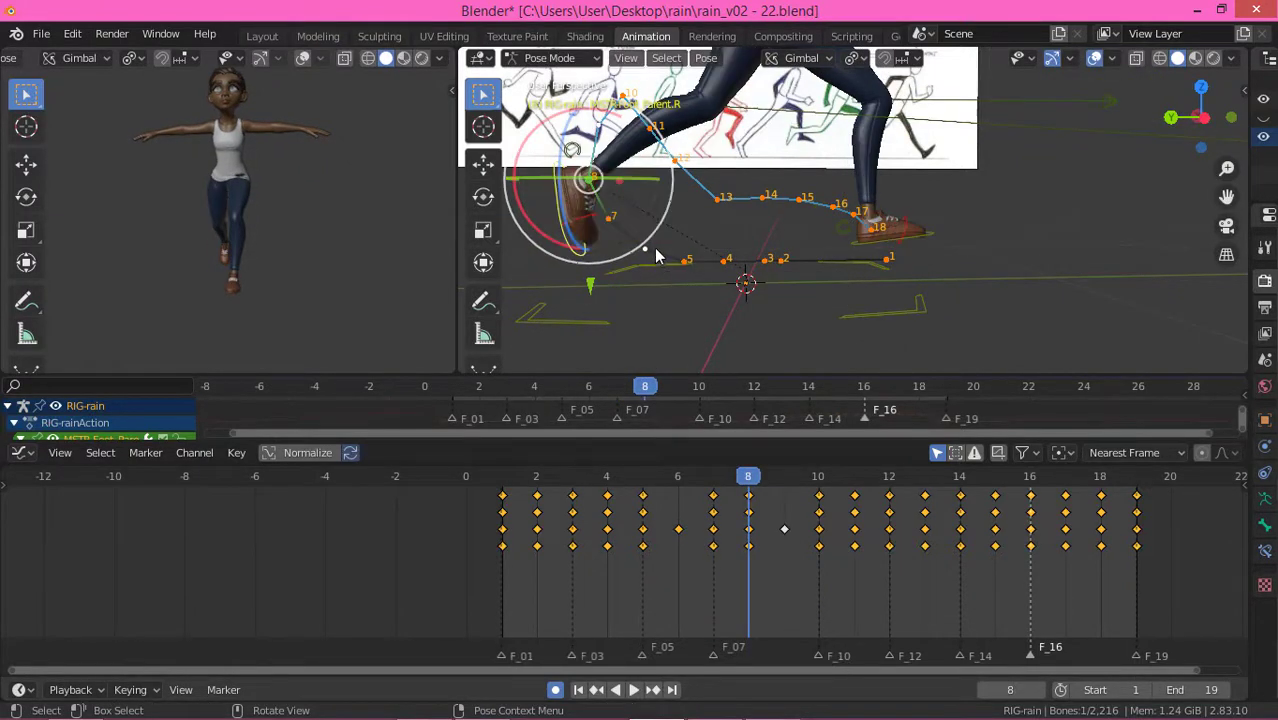
Step: Move the right foot about 0.04 m backward and slightly up on frame 6, and play the run
{"action": "key", "text": "Left"}
{"action": "key", "text": "Left"}
{"action": "key", "text": "g"}
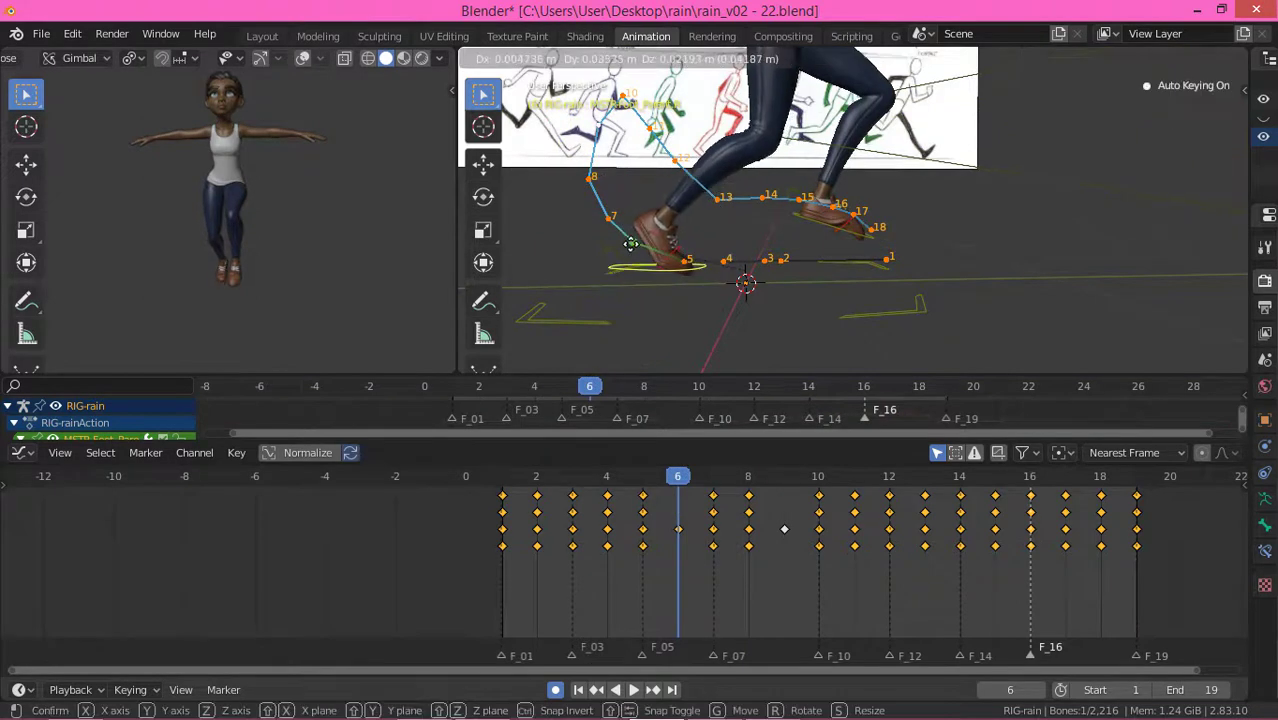
{"action": "left_click", "coordinate": [641, 227]}
{"action": "key", "text": "space"}
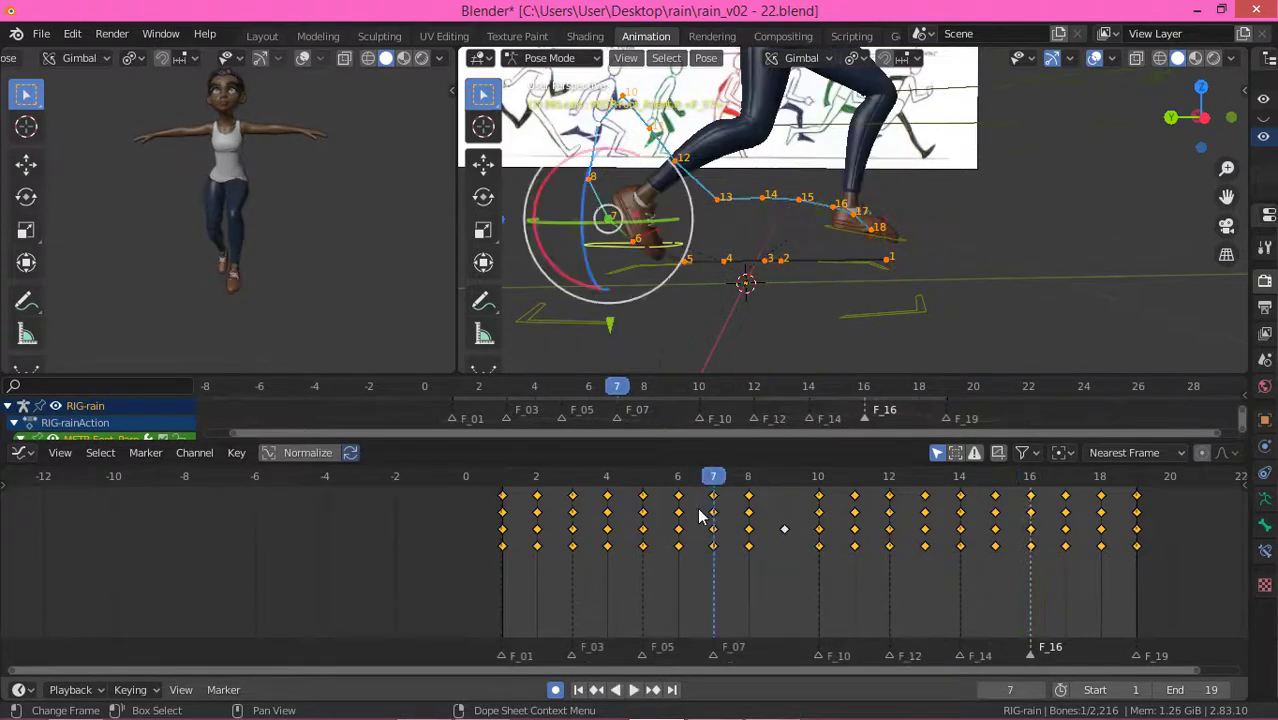
Step: Move the right foot slightly backward on frame 9 to round off the arc, and play the run
{"action": "key", "text": "Left"}
{"action": "key", "text": "Left"}
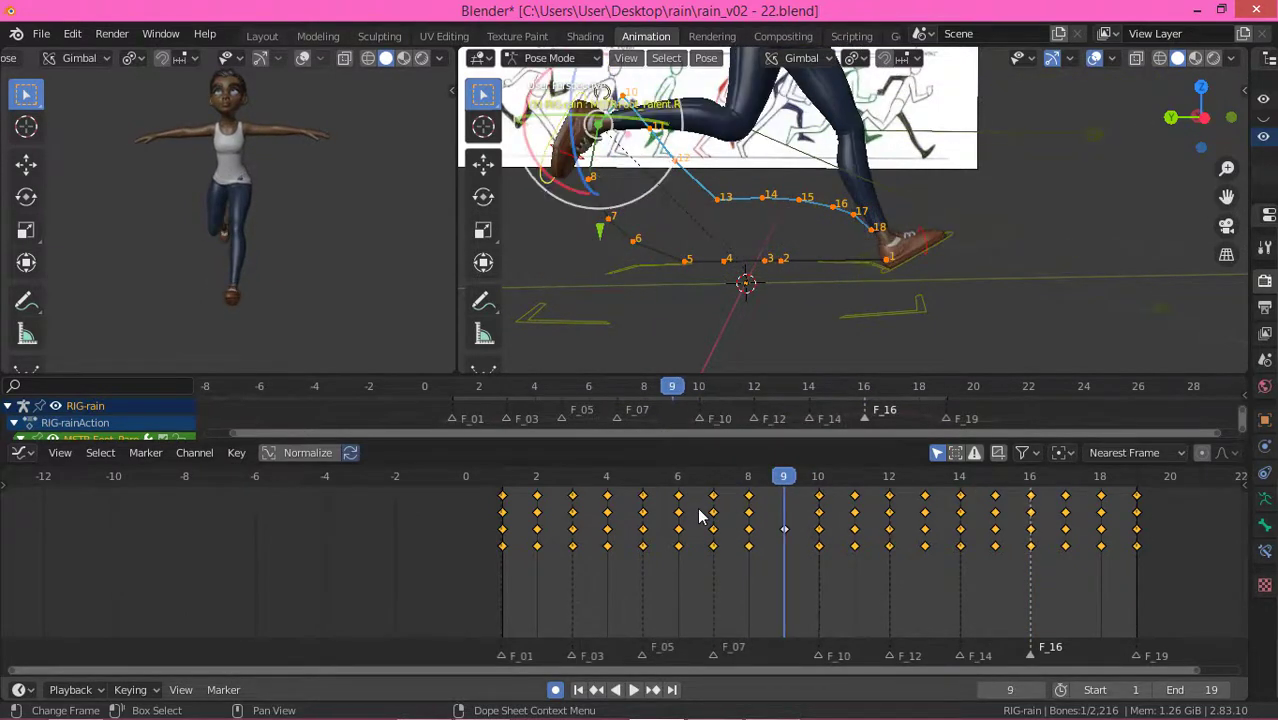
{"action": "key", "text": "Right"}
{"action": "key", "text": "Left"}
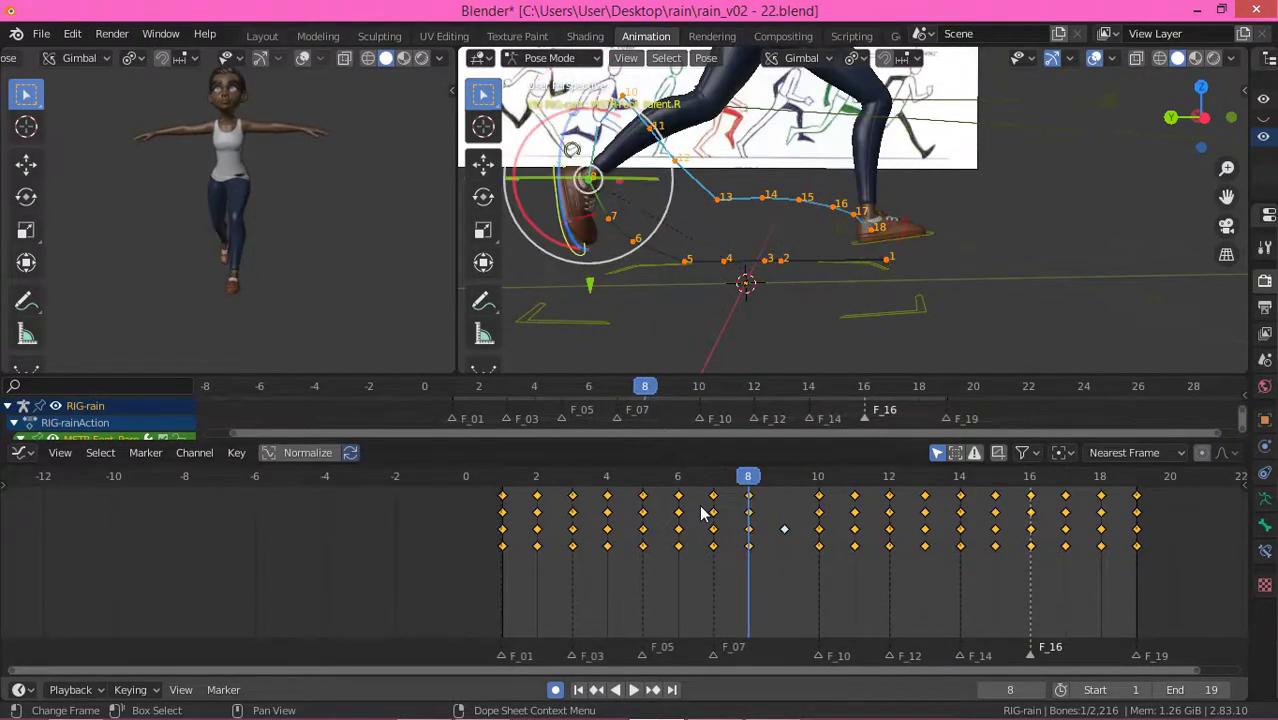
{"action": "key", "text": "Right"}
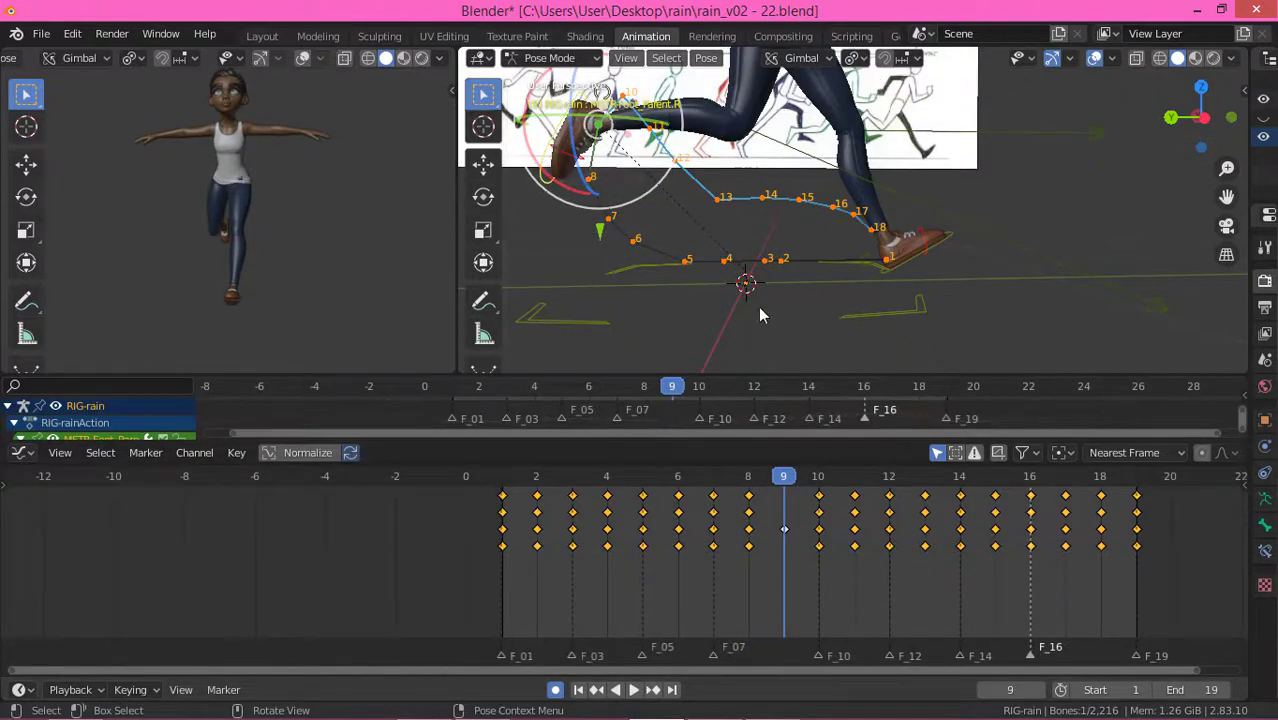
{"action": "middle_click_drag", "start_coordinate": [757, 243], "coordinate": [811, 272], "text": "shift"}
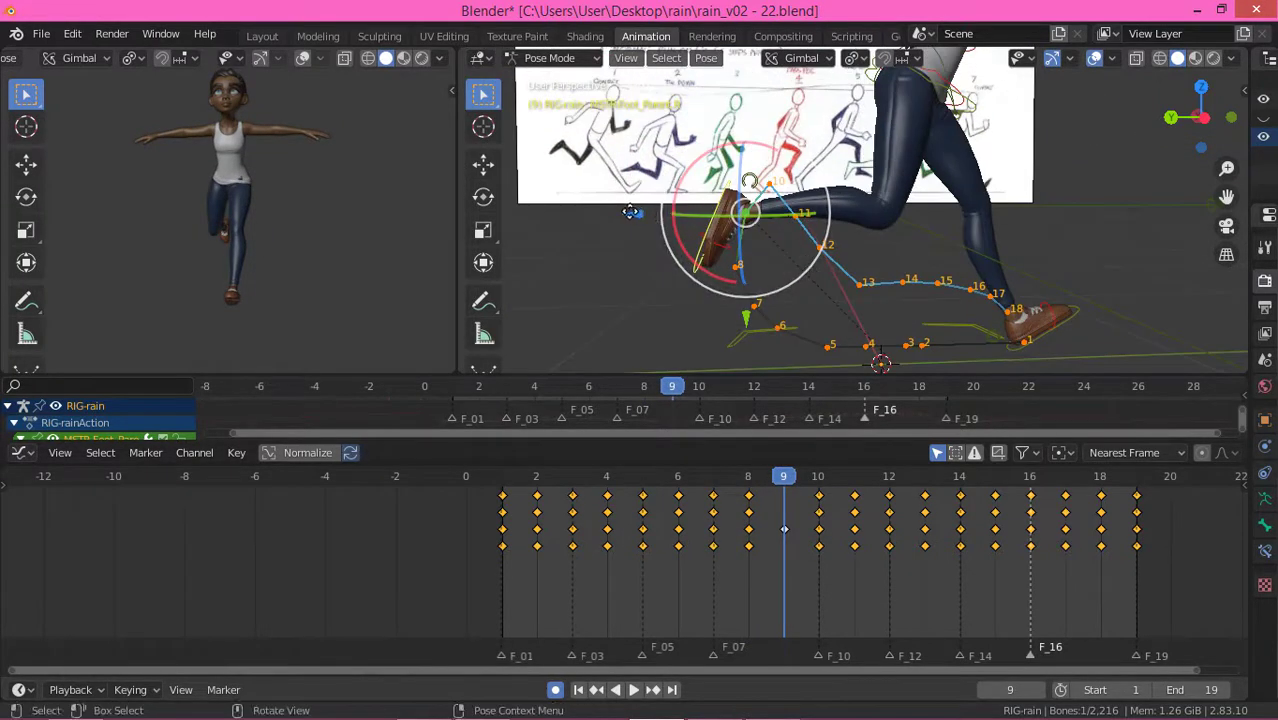
{"action": "key", "text": "g"}
{"action": "left_click", "coordinate": [759, 221]}
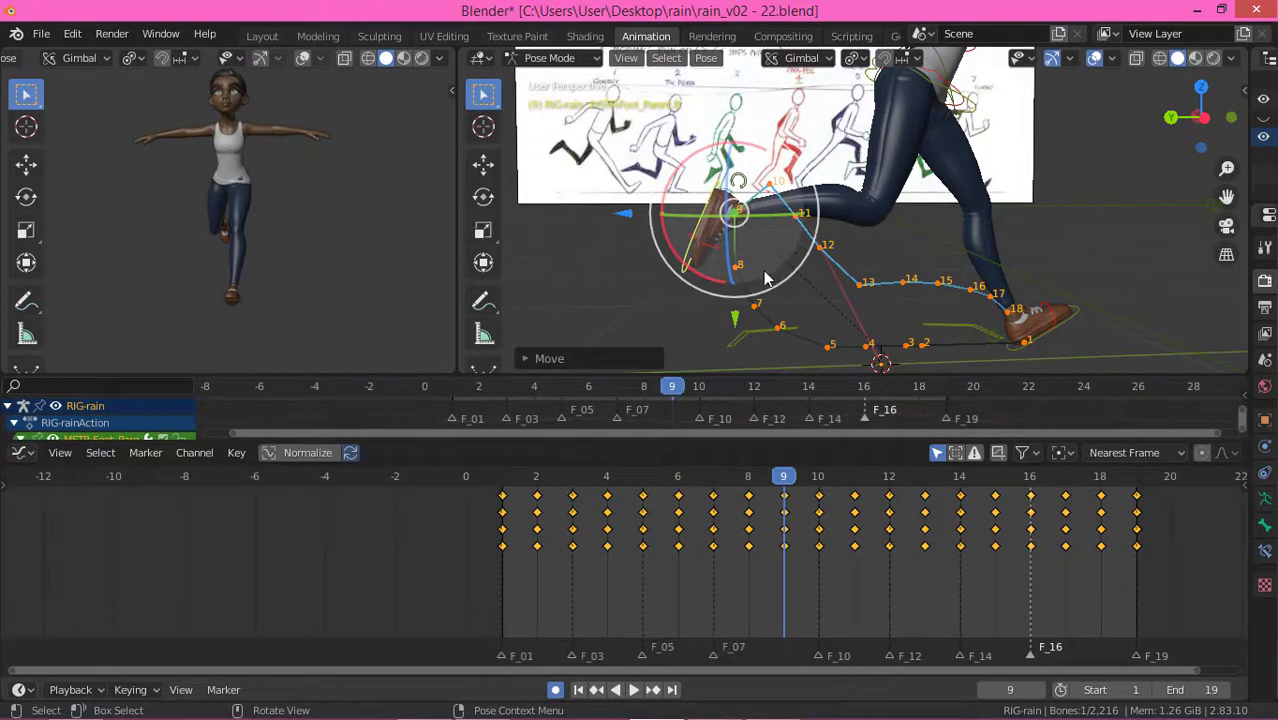
{"action": "key", "text": "space"}
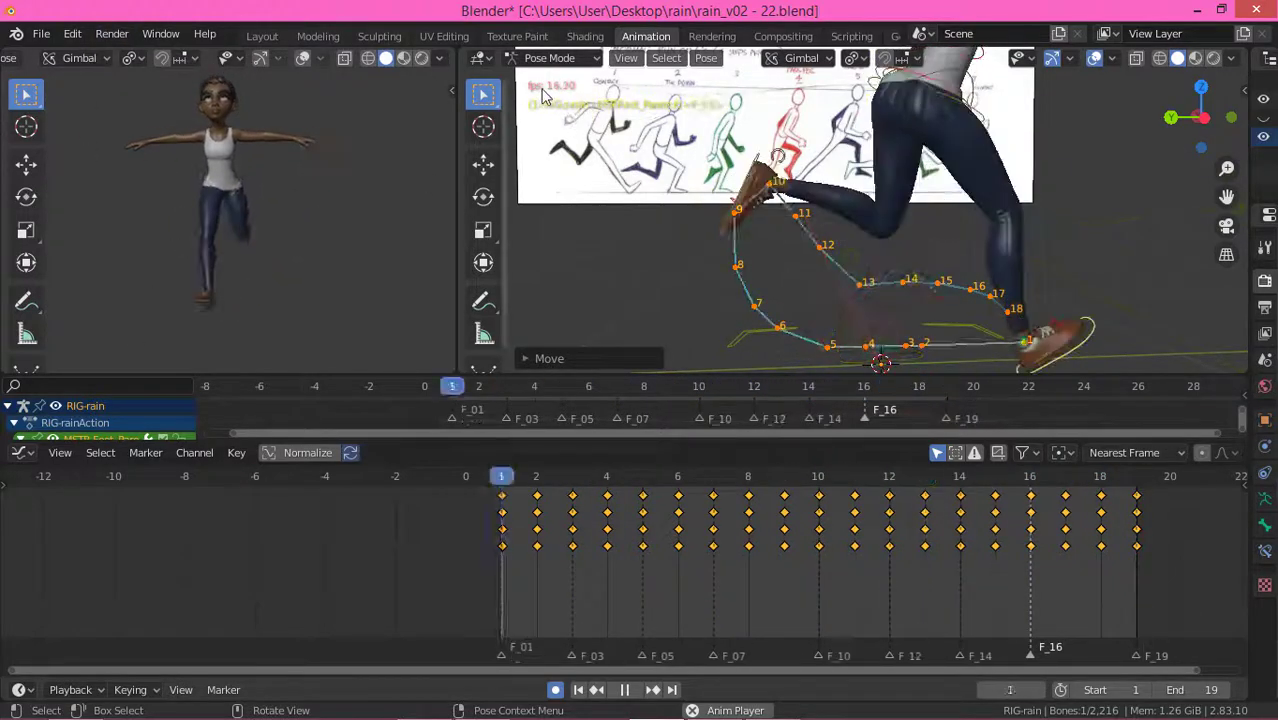
{"action": "key", "text": "space"}
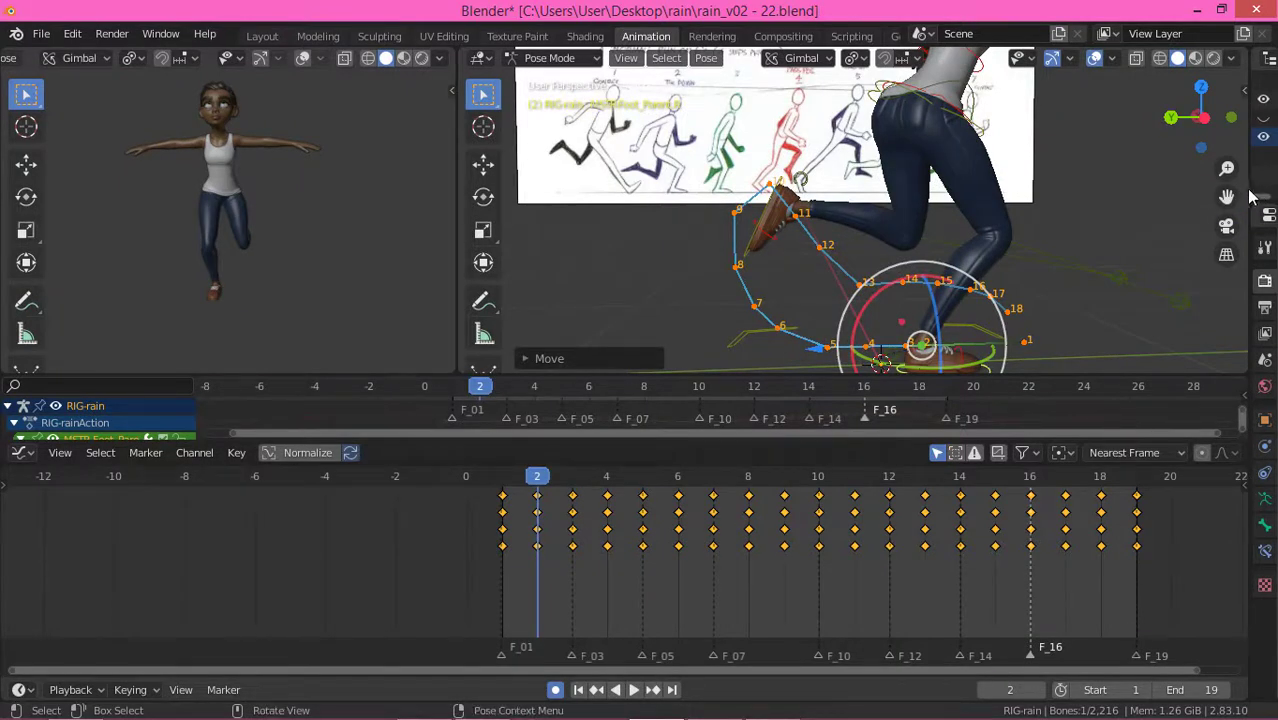
Step: Check the Simplify options in the scene's render properties
{"action": "left_click_drag", "start_coordinate": [1249, 187], "coordinate": [1122, 200]}
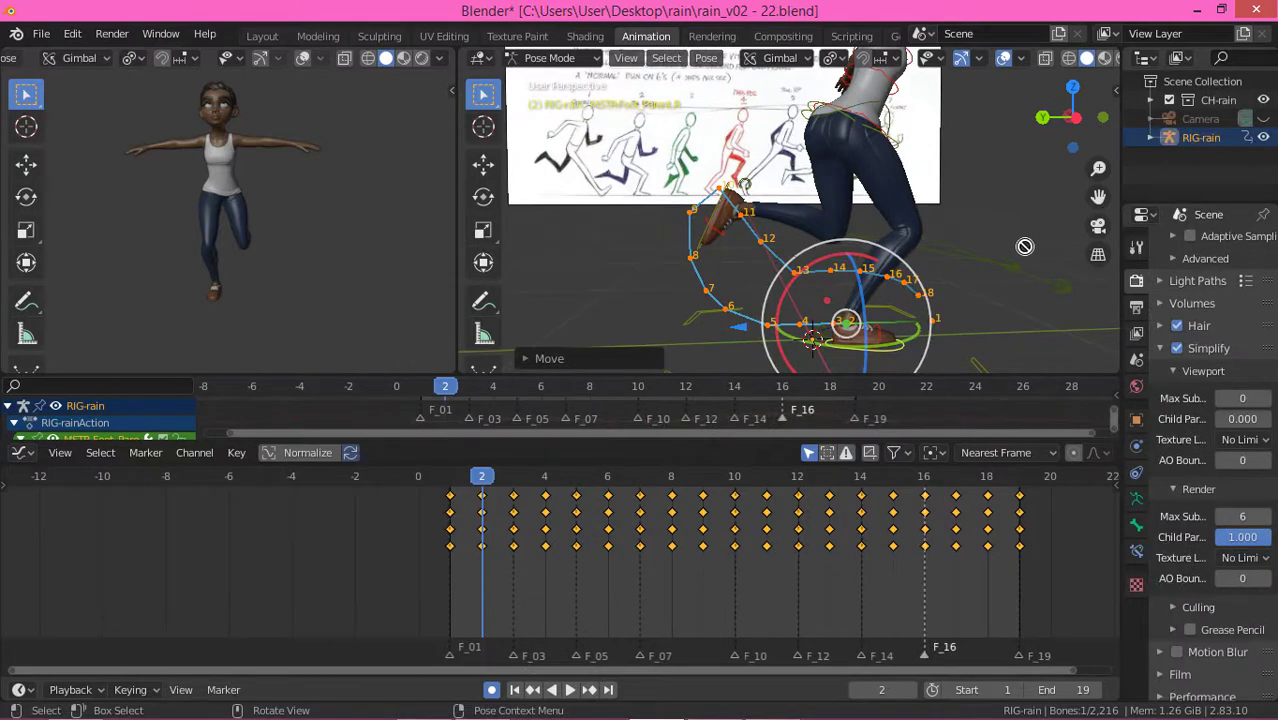
{"action": "scroll", "coordinate": [1166, 590], "scroll_direction": "down", "scroll_amount": 3}
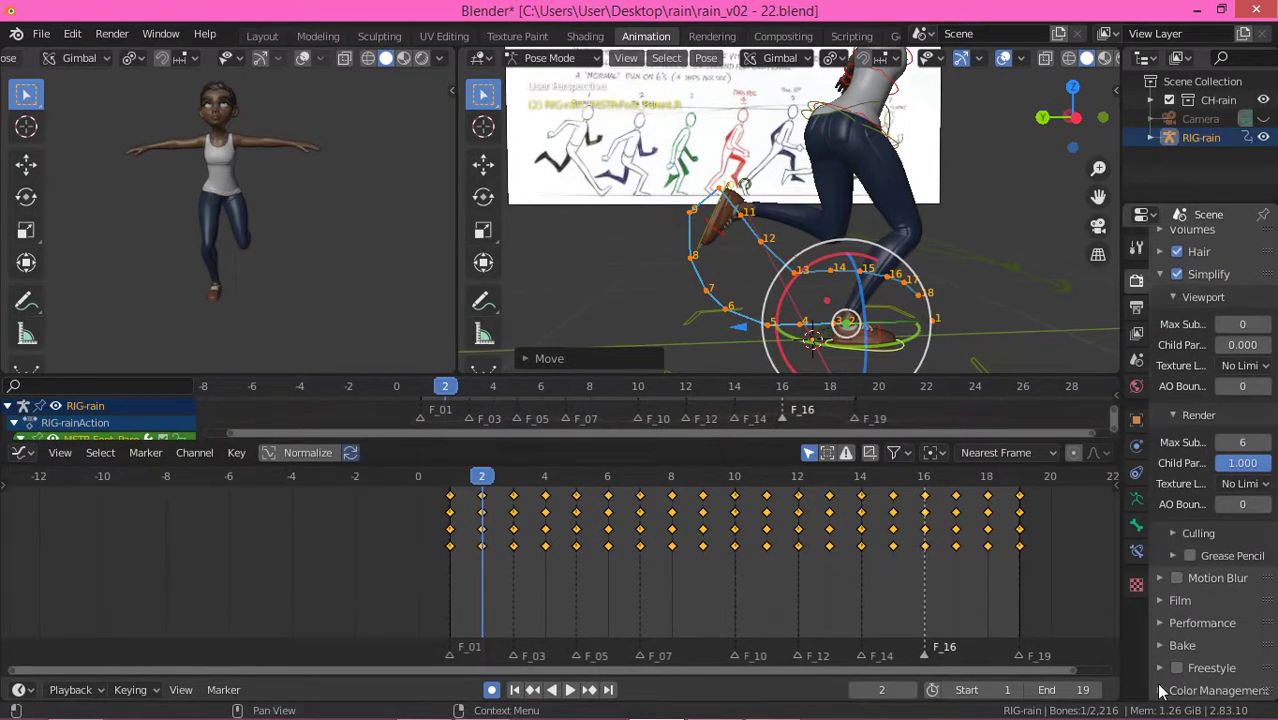
{"action": "scroll", "coordinate": [1200, 431], "scroll_direction": "up", "scroll_amount": 5}
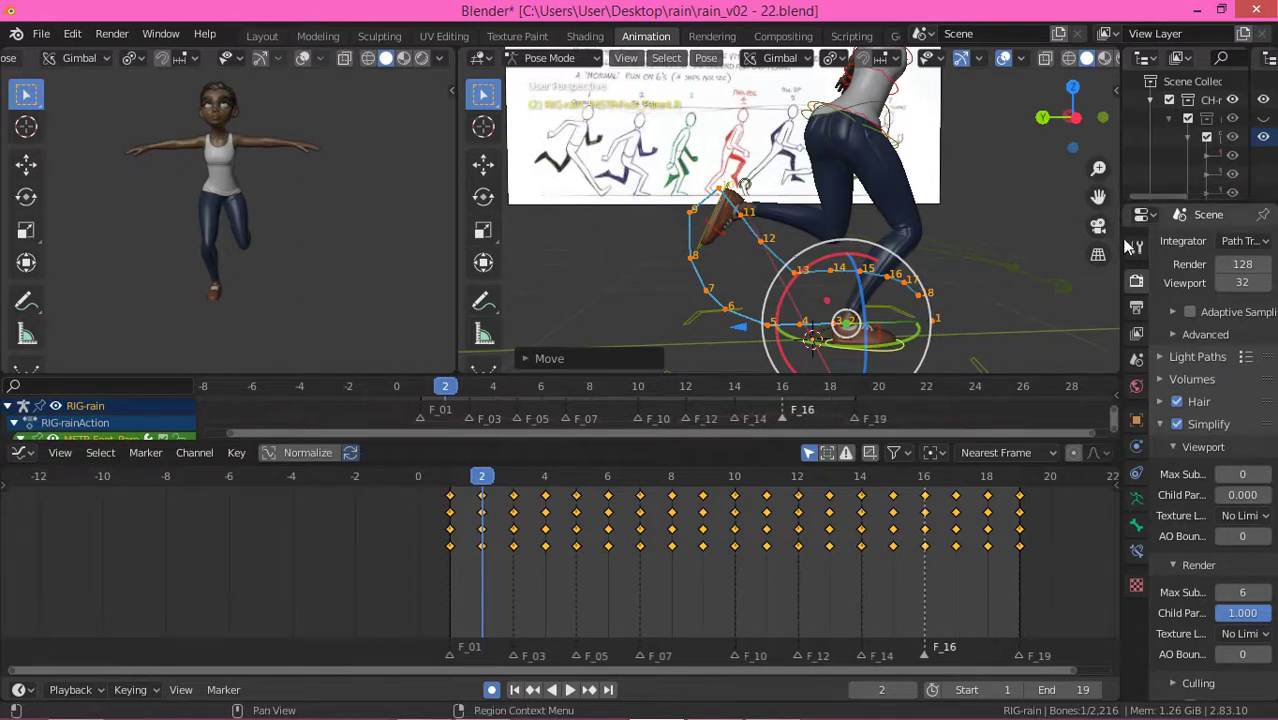
{"action": "left_click_drag", "start_coordinate": [1118, 235], "coordinate": [1218, 235]}
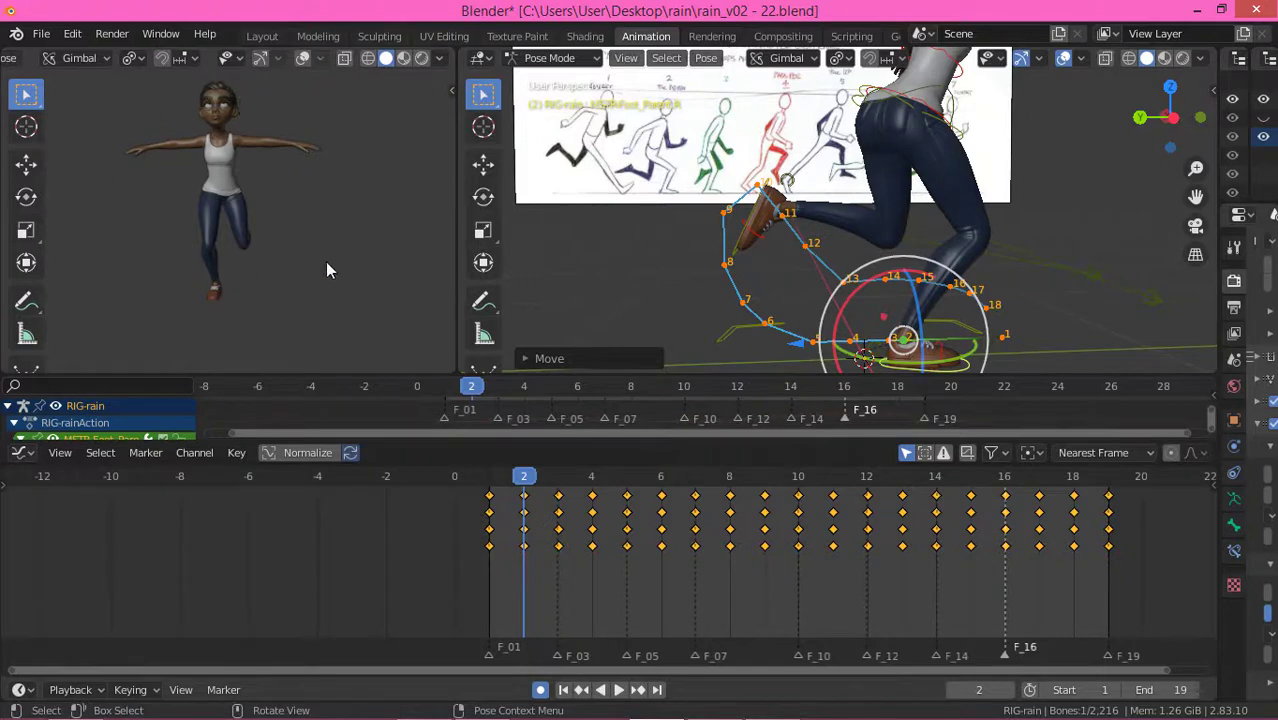
Step: Play the run with the viewport overlays hidden, view it from the front and side, and show the overlays again
{"action": "key", "text": "space"}
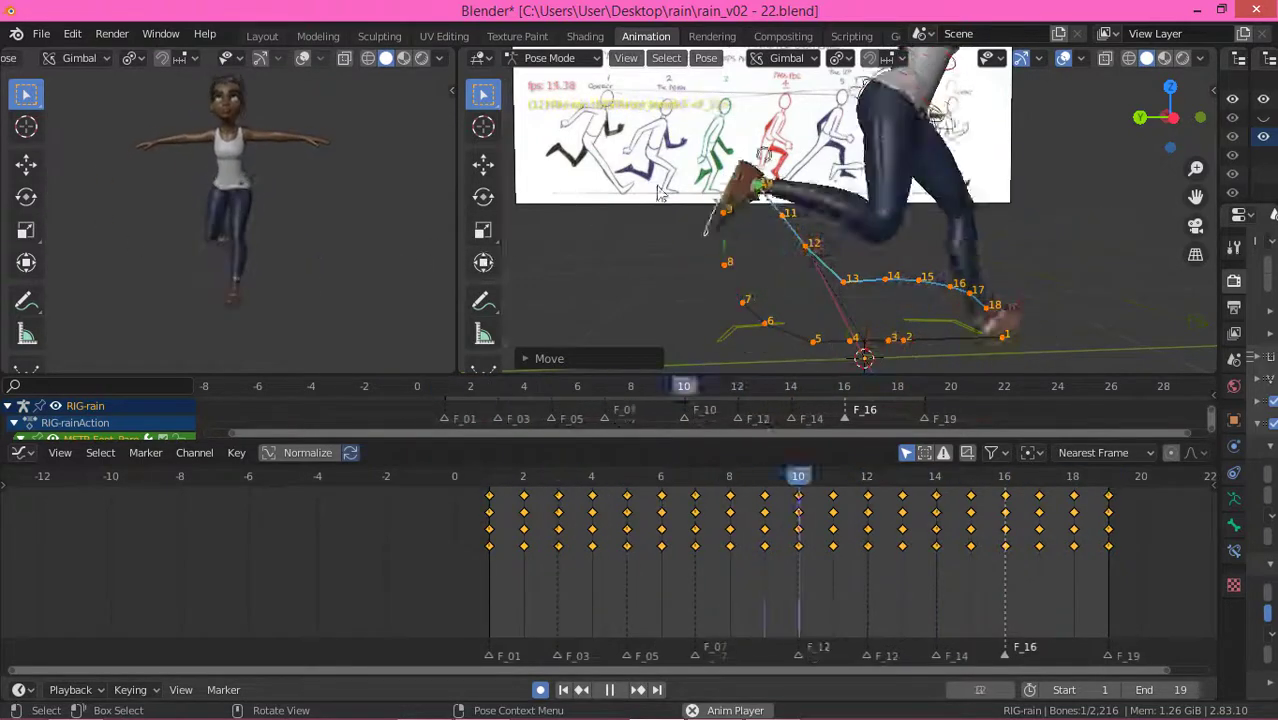
{"action": "middle_click_drag", "start_coordinate": [690, 220], "coordinate": [822, 193]}
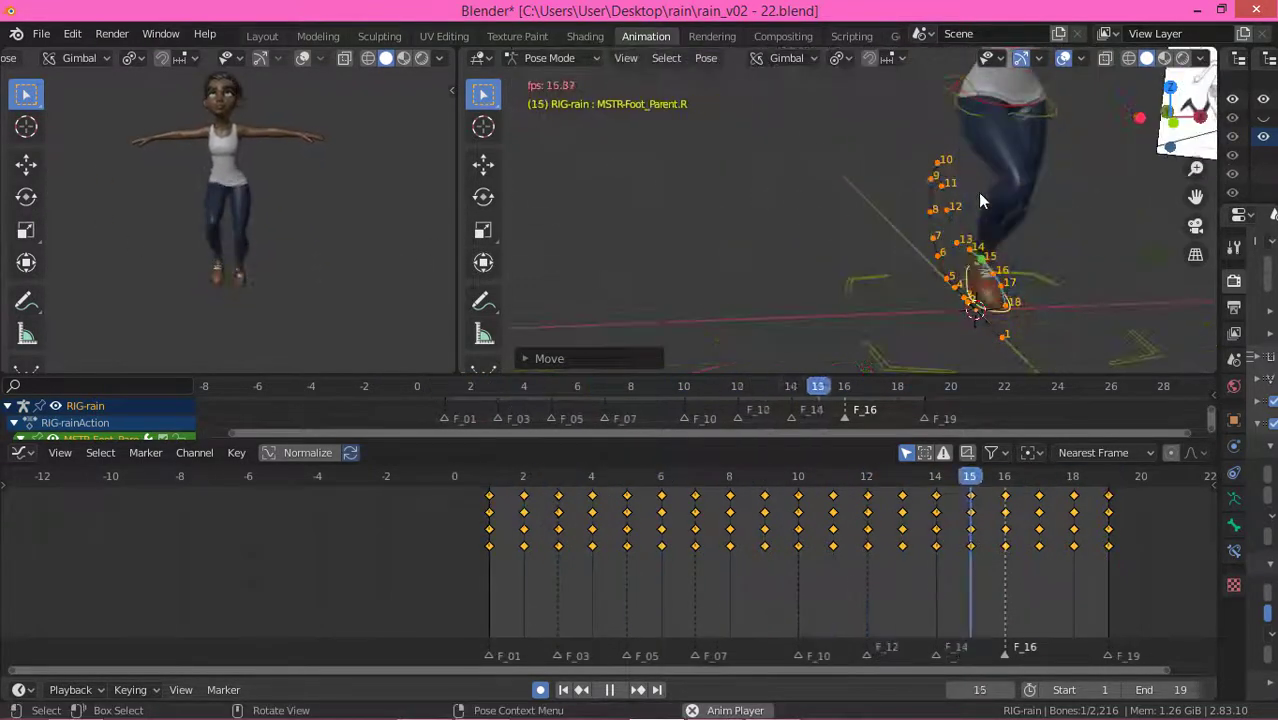
{"action": "left_click", "coordinate": [1062, 58]}
{"action": "right_click", "coordinate": [811, 178]}
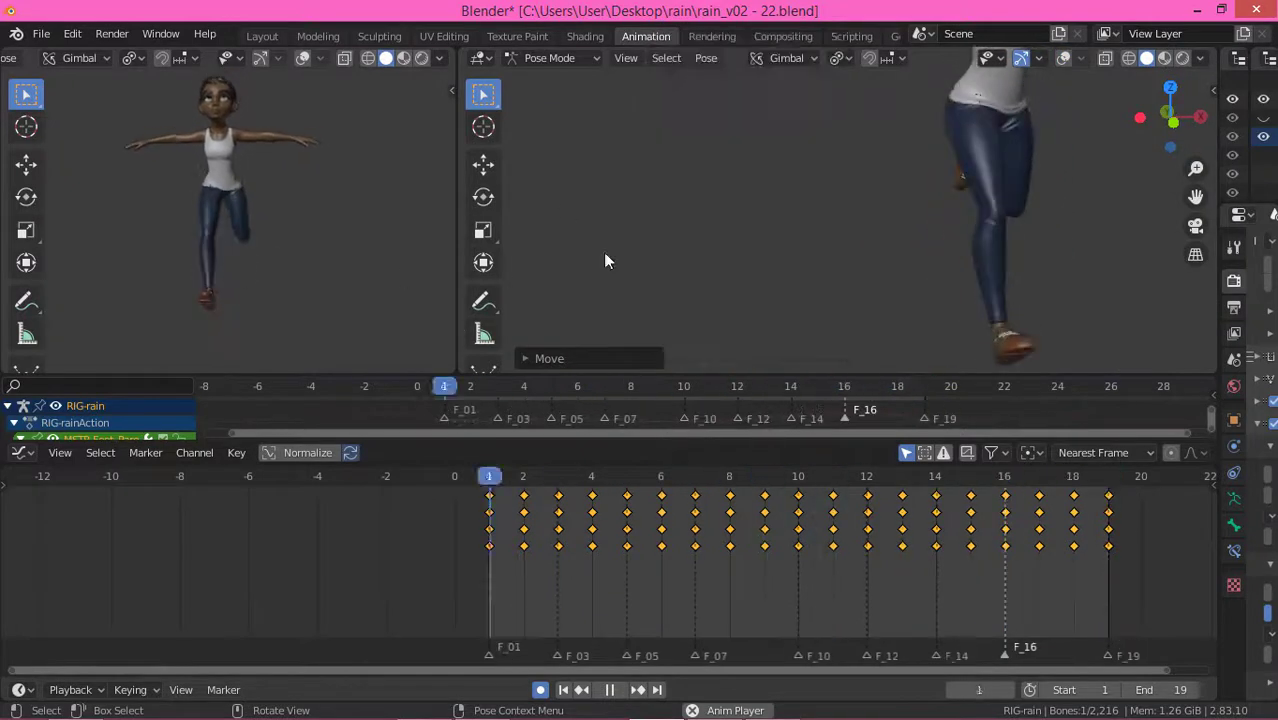
{"action": "middle_click_drag", "start_coordinate": [897, 193], "coordinate": [843, 171]}
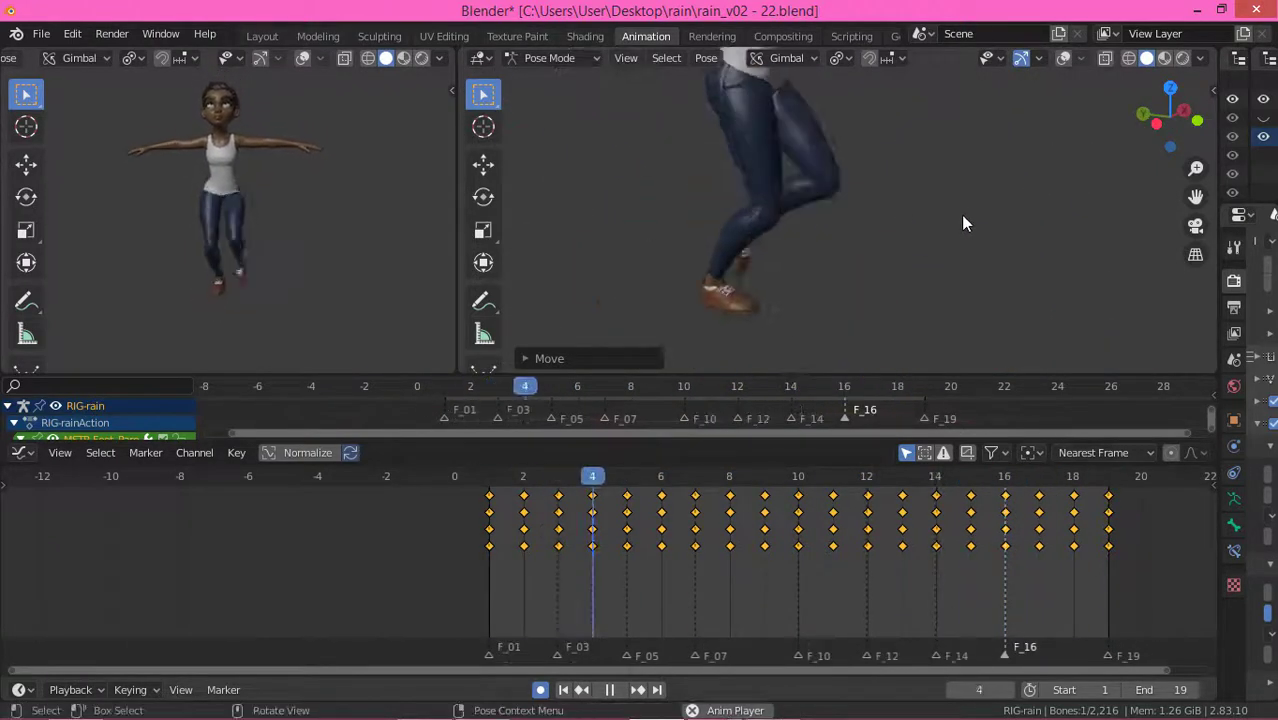
{"action": "left_click", "coordinate": [1063, 57]}
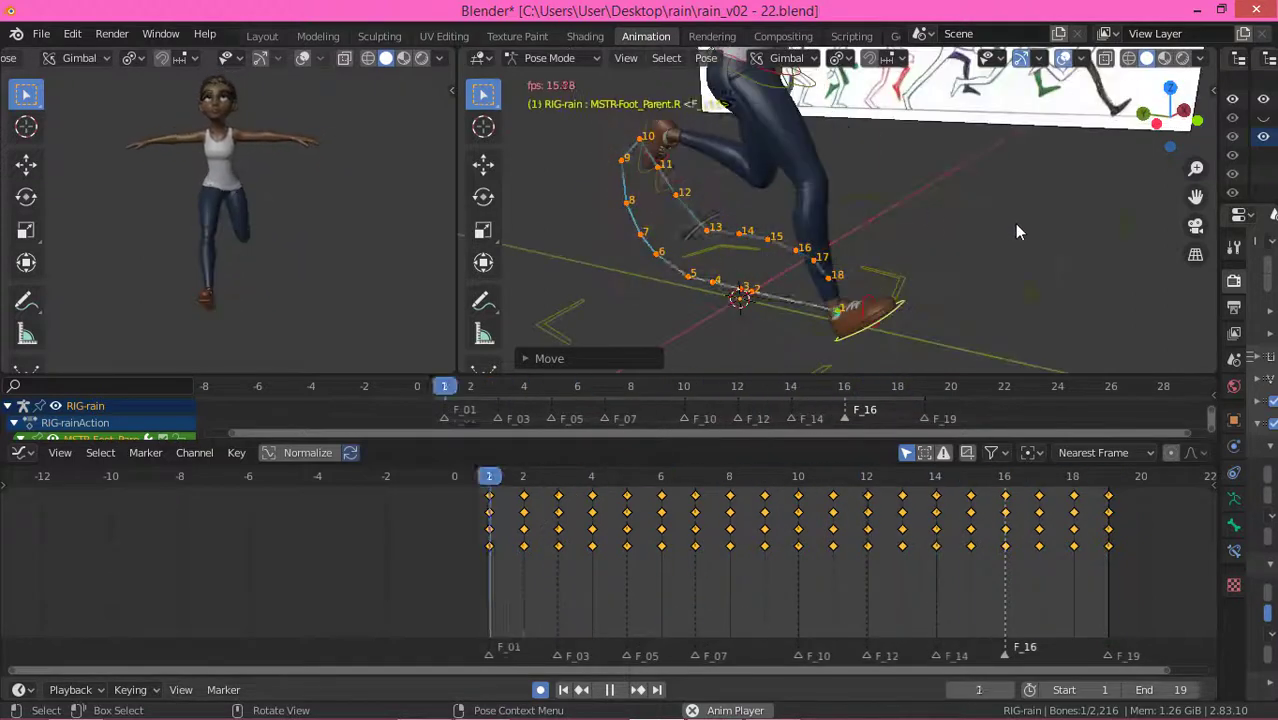
{"action": "key", "text": "space"}
Step: Select the left knee's pole control and clear the bone motion paths
{"action": "left_click", "coordinate": [1007, 298]}
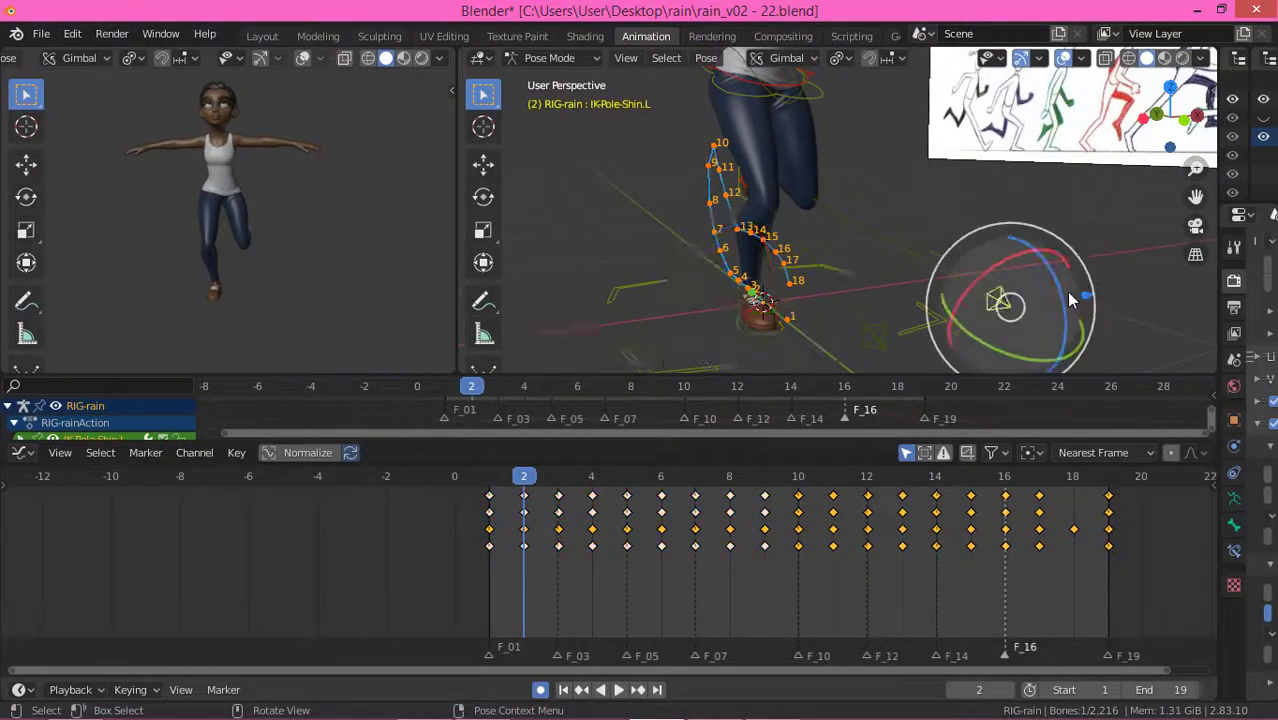
{"action": "middle_click_drag", "start_coordinate": [1068, 292], "coordinate": [1001, 254]}
{"action": "middle_click_drag", "start_coordinate": [1085, 212], "coordinate": [968, 238], "text": "shift"}
{"action": "right_click", "coordinate": [726, 245]}
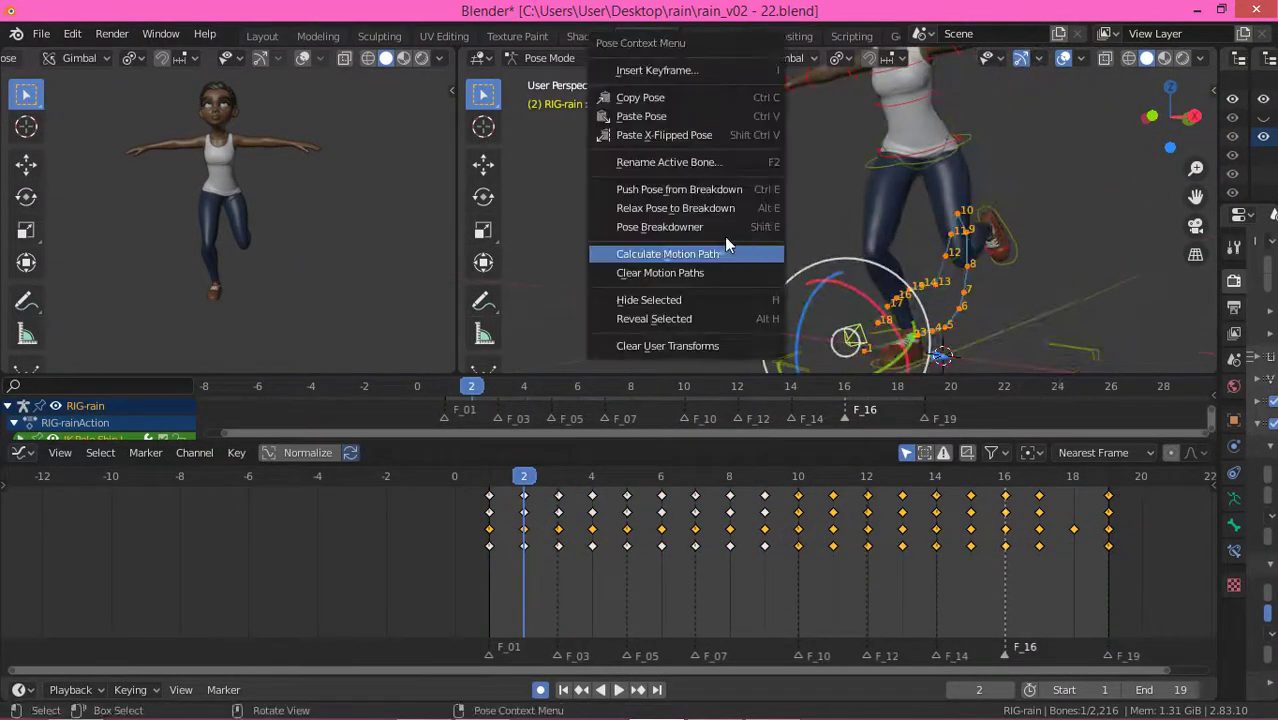
{"action": "left_click", "coordinate": [684, 274]}
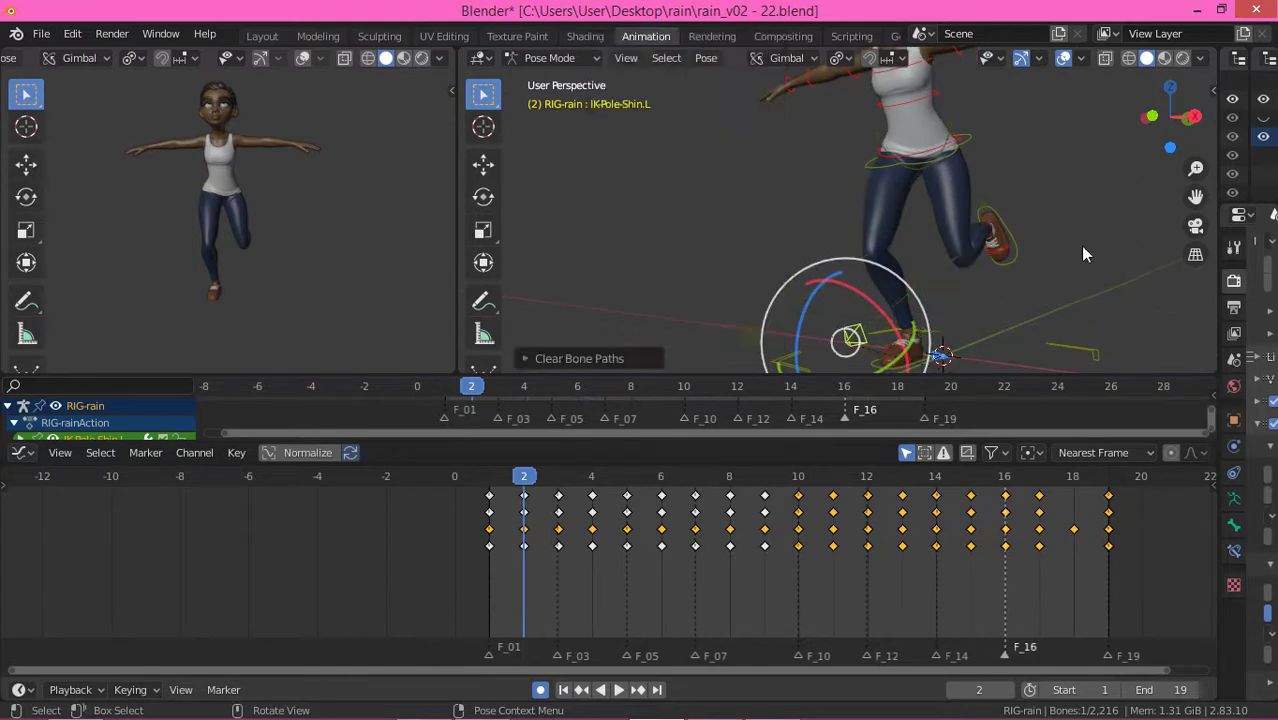
Step: Delete all keyframes of the left leg's pole and foot roll controls
{"action": "left_click", "coordinate": [1000, 256]}
{"action": "left_click", "coordinate": [1004, 229], "text": "shift"}
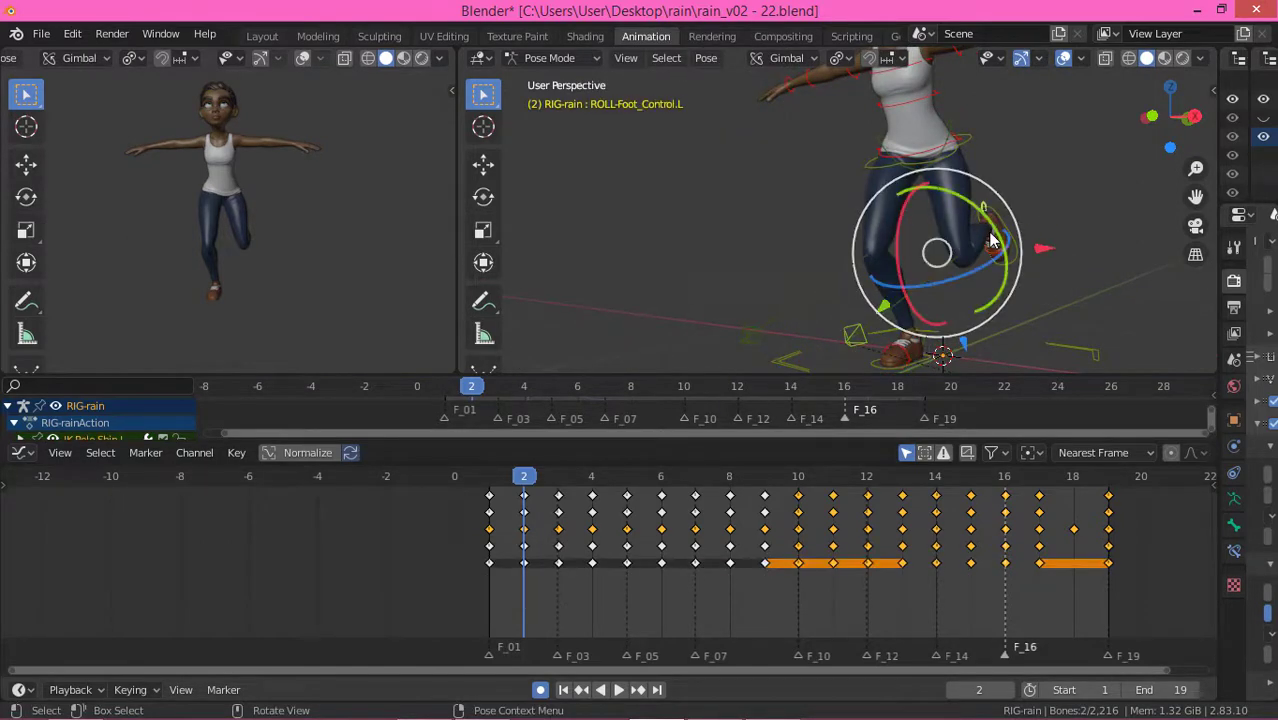
{"action": "right_click", "coordinate": [1086, 191]}
{"action": "left_click_drag", "start_coordinate": [404, 508], "coordinate": [1114, 576]}
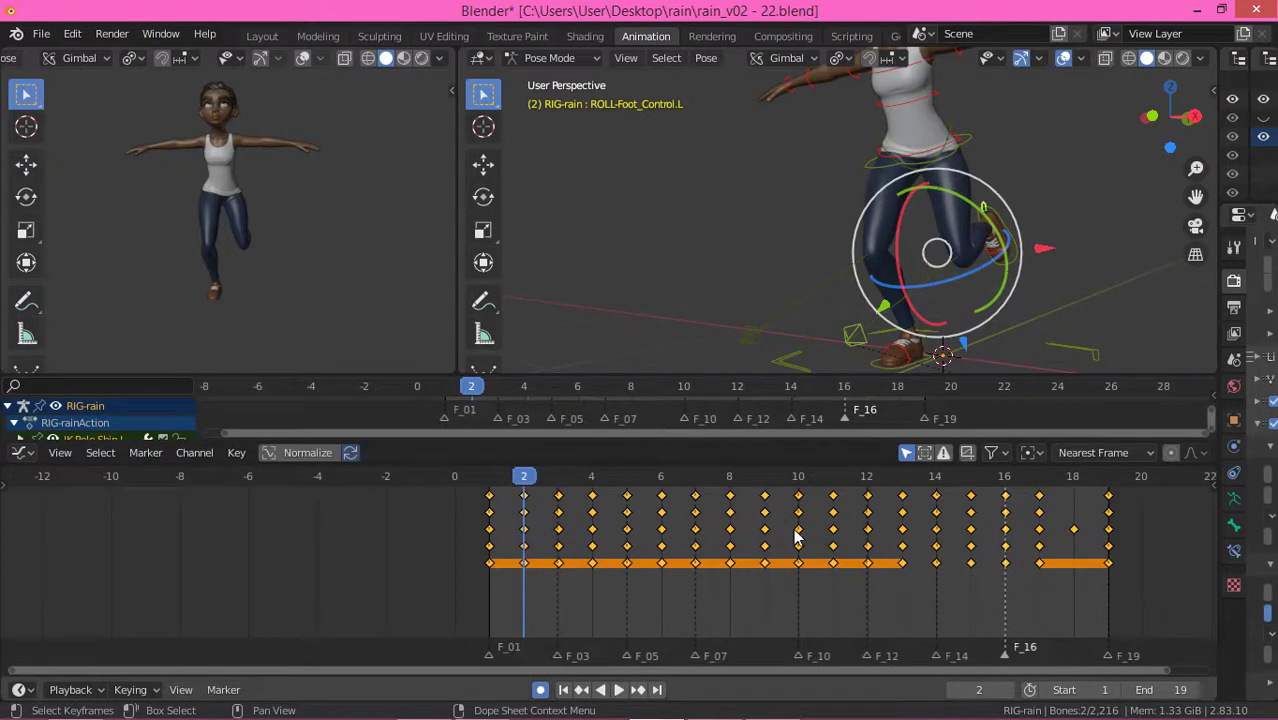
{"action": "key", "text": "x"}
{"action": "left_click", "coordinate": [748, 529]}
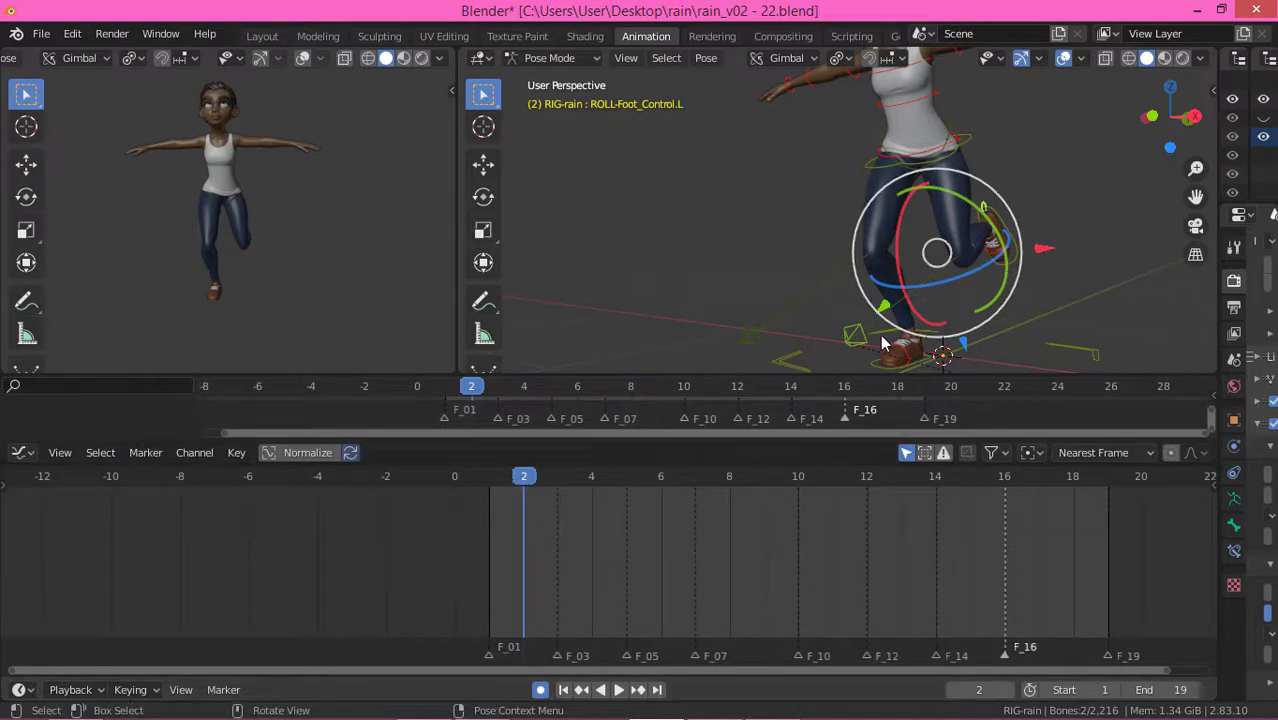
Step: Select the right leg's foot parent, toe, foot roll and knee pole controls and paste their frame 1 pose X-flipped onto the left leg
{"action": "left_click", "coordinate": [908, 360]}
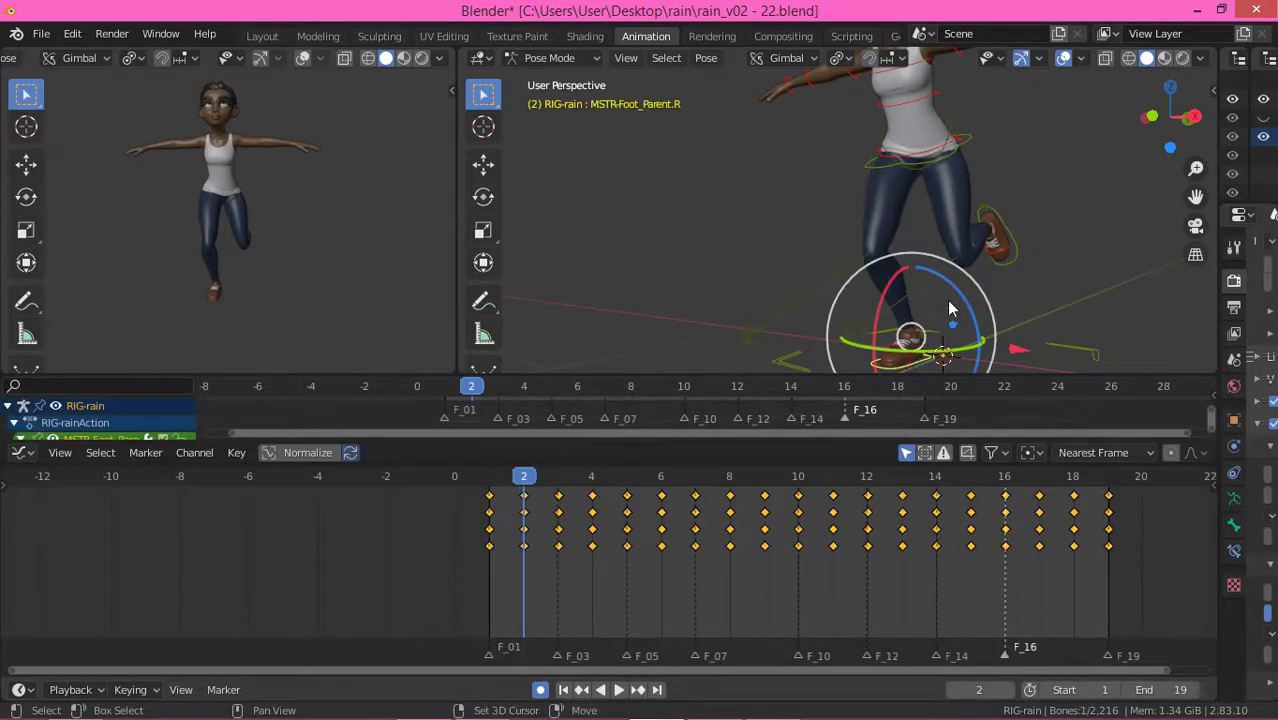
{"action": "left_click", "coordinate": [893, 355], "text": "shift"}
{"action": "middle_click_drag", "start_coordinate": [925, 338], "coordinate": [870, 350]}
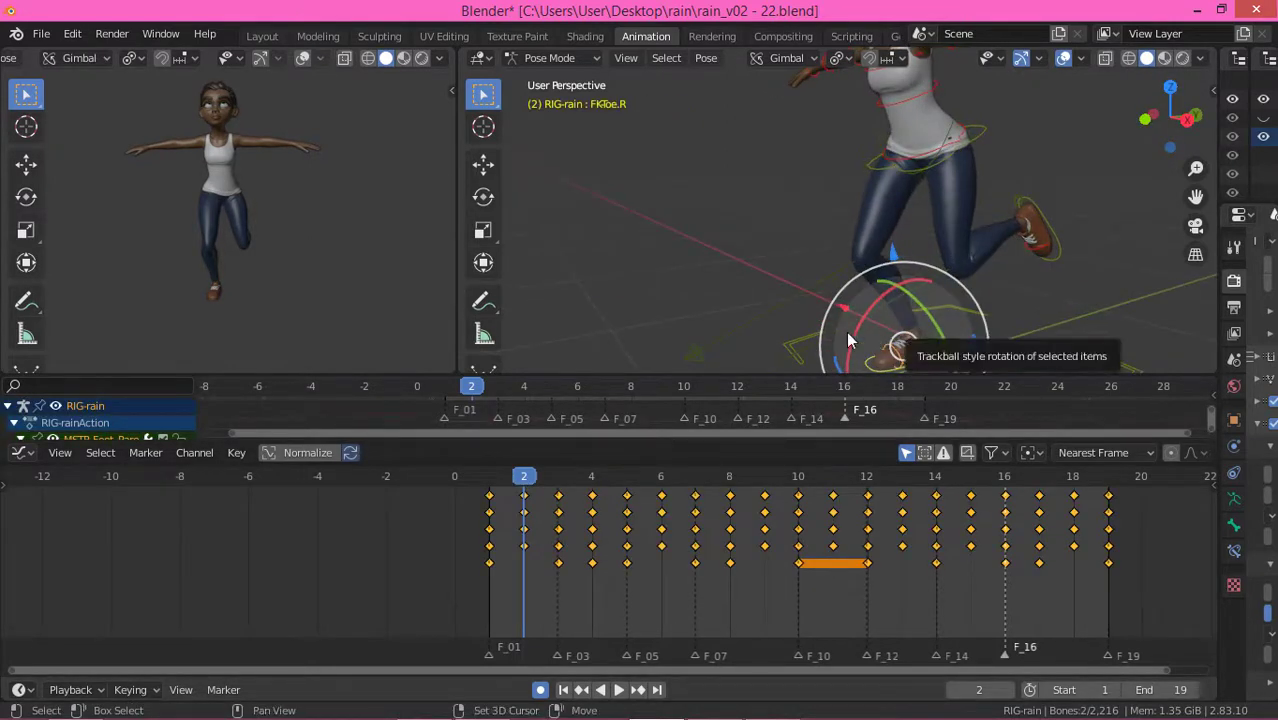
{"action": "left_click", "coordinate": [932, 337], "text": "shift"}
{"action": "middle_click_drag", "start_coordinate": [924, 302], "coordinate": [731, 372]}
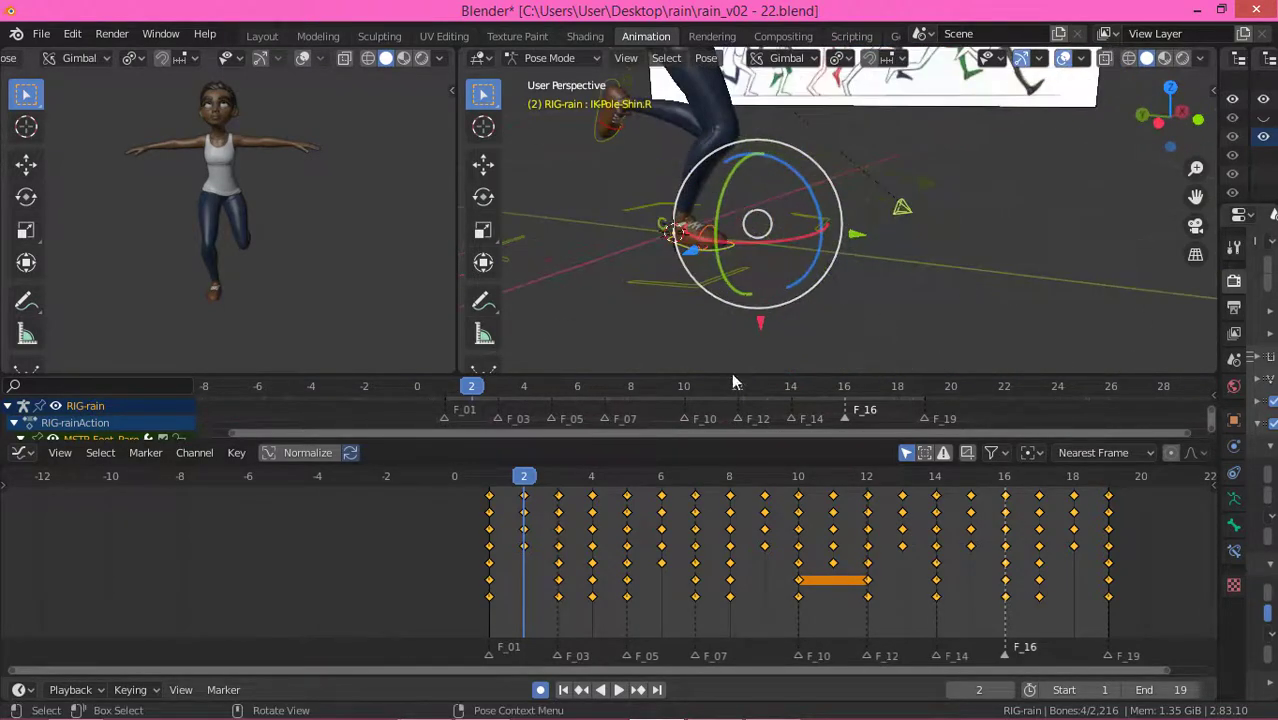
{"action": "key", "text": "Left"}
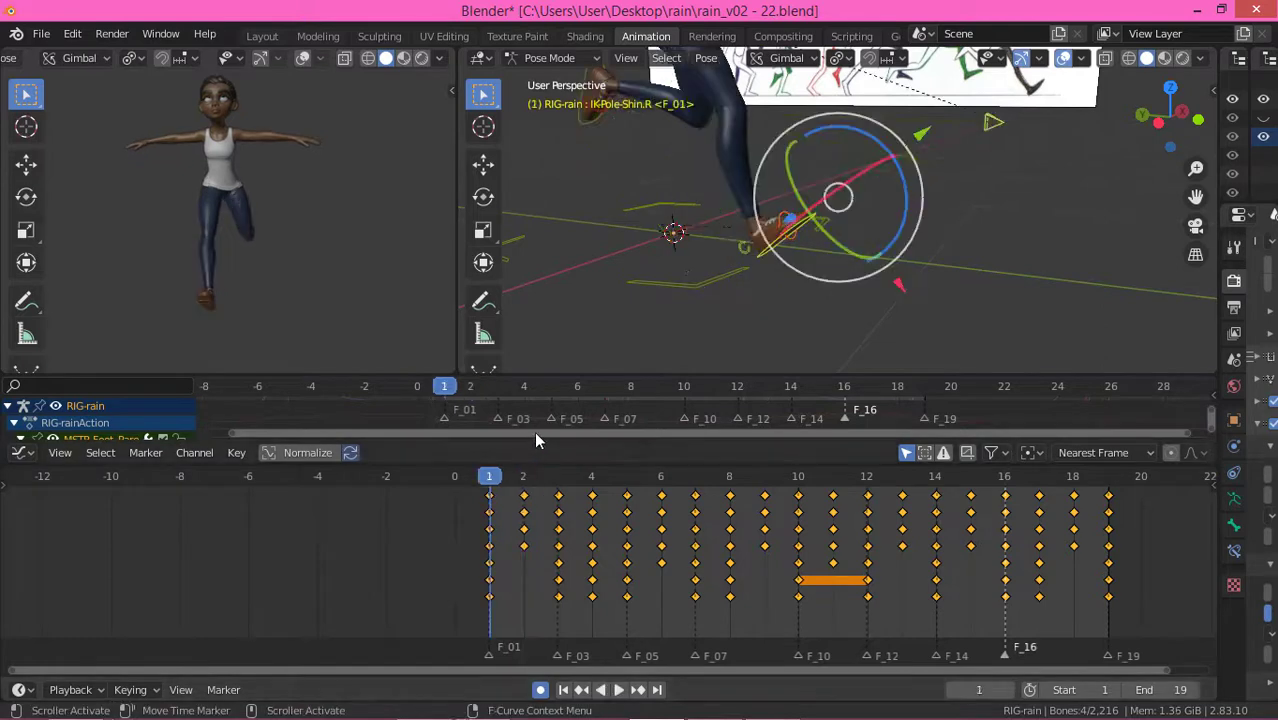
{"action": "scroll", "coordinate": [730, 235], "scroll_direction": "down", "scroll_amount": 4}
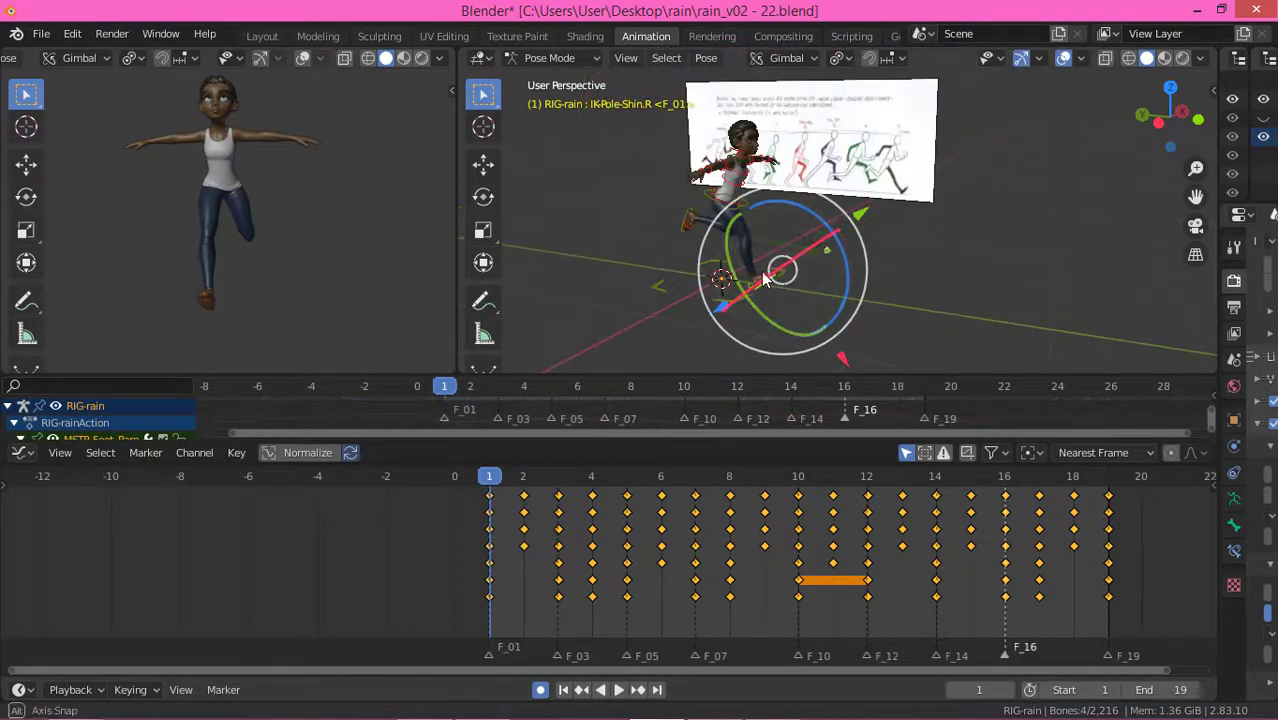
{"action": "right_click", "coordinate": [641, 208]}
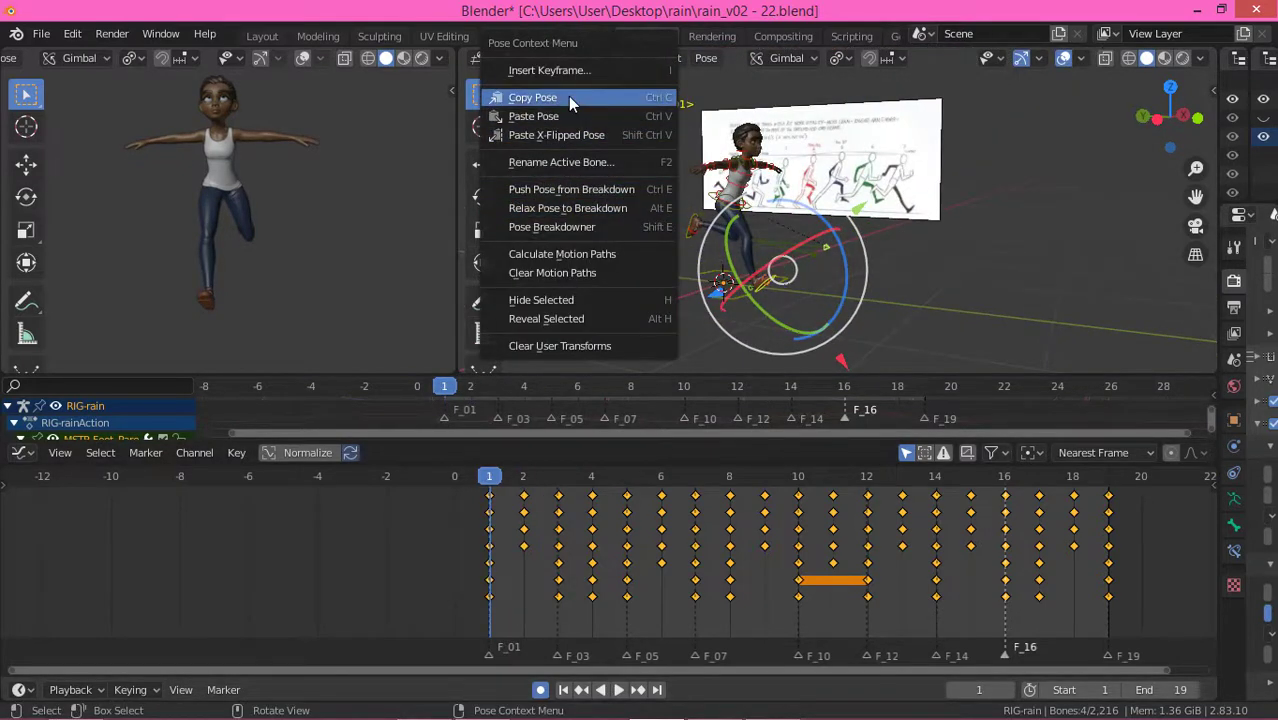
{"action": "left_click", "coordinate": [570, 99]}
{"action": "right_click", "coordinate": [620, 231]}
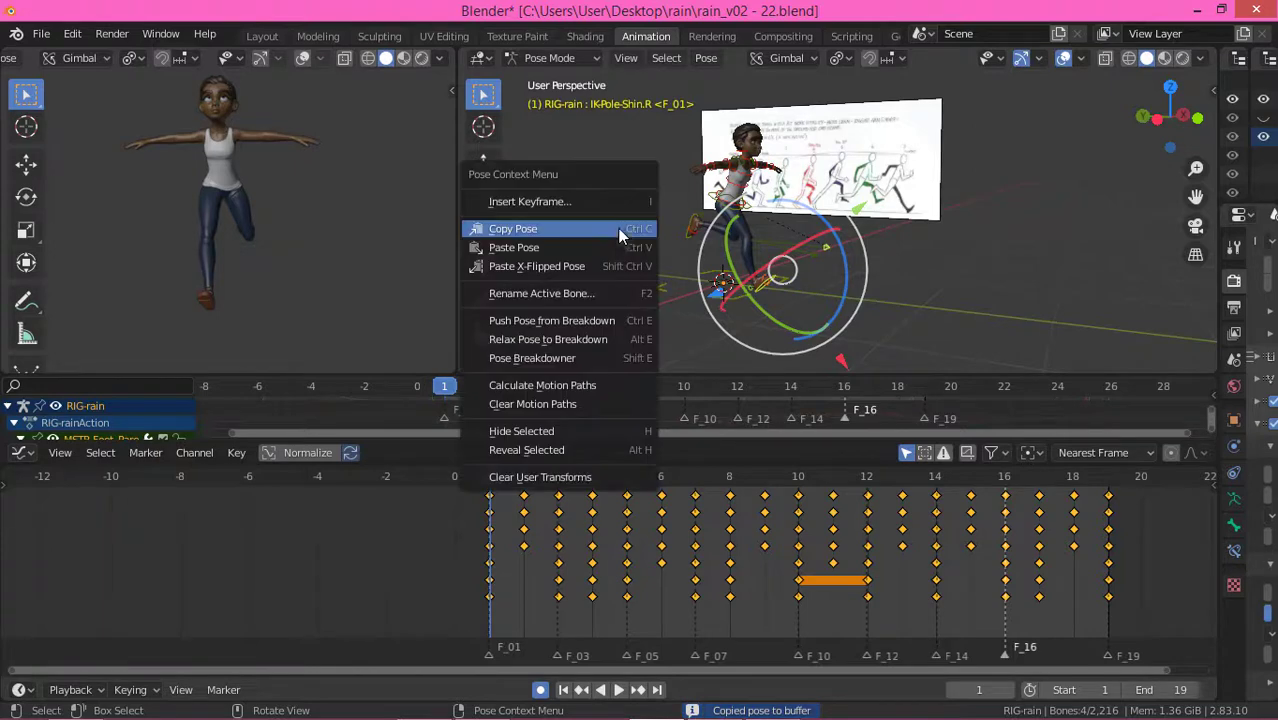
{"action": "left_click", "coordinate": [576, 267]}
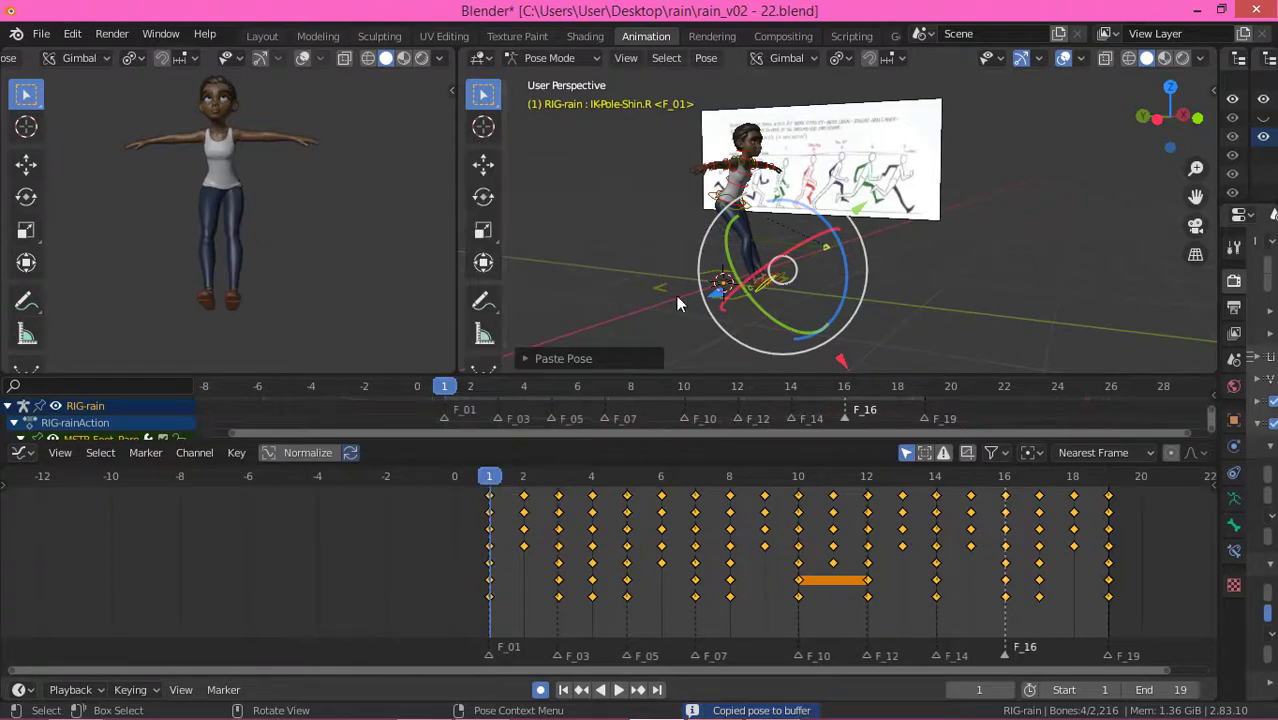
Step: Copy the right-leg controls' pose at frame 2 and paste it X-flipped onto the left leg
{"action": "left_click", "coordinate": [527, 472]}
{"action": "right_click", "coordinate": [621, 246]}
{"action": "left_click", "coordinate": [563, 210]}
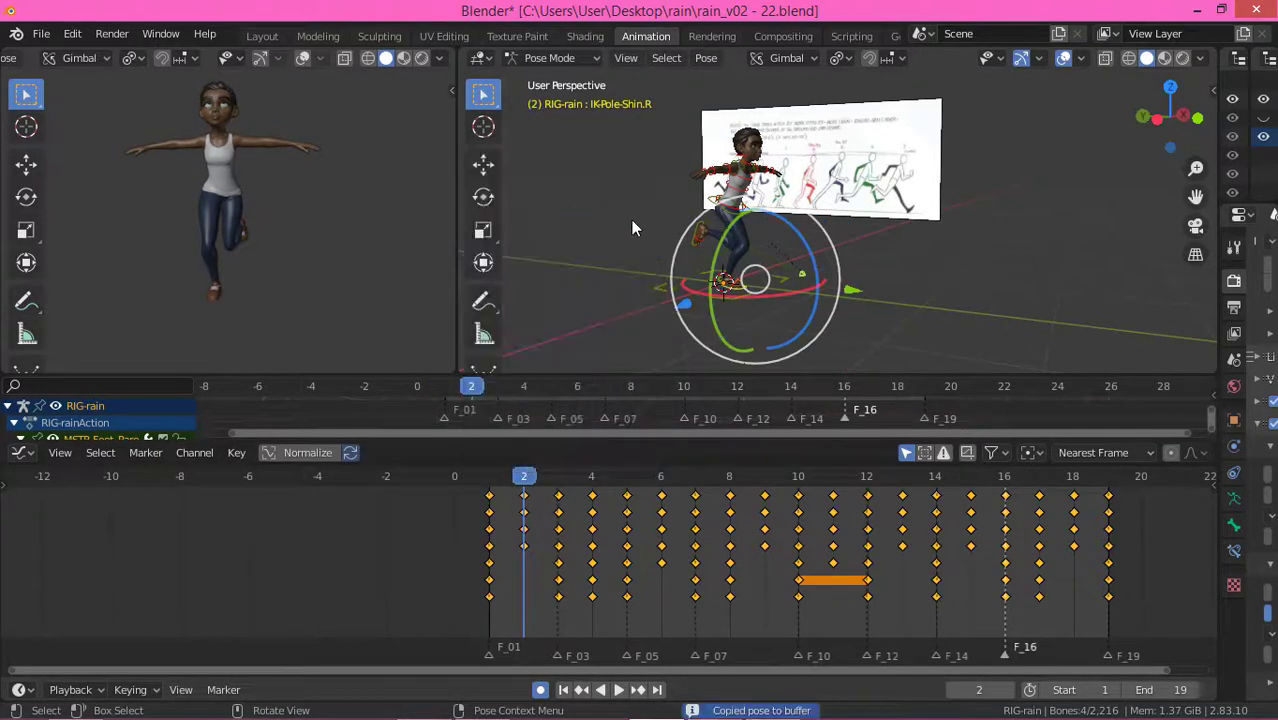
{"action": "right_click", "coordinate": [631, 220]}
{"action": "left_click", "coordinate": [575, 254]}
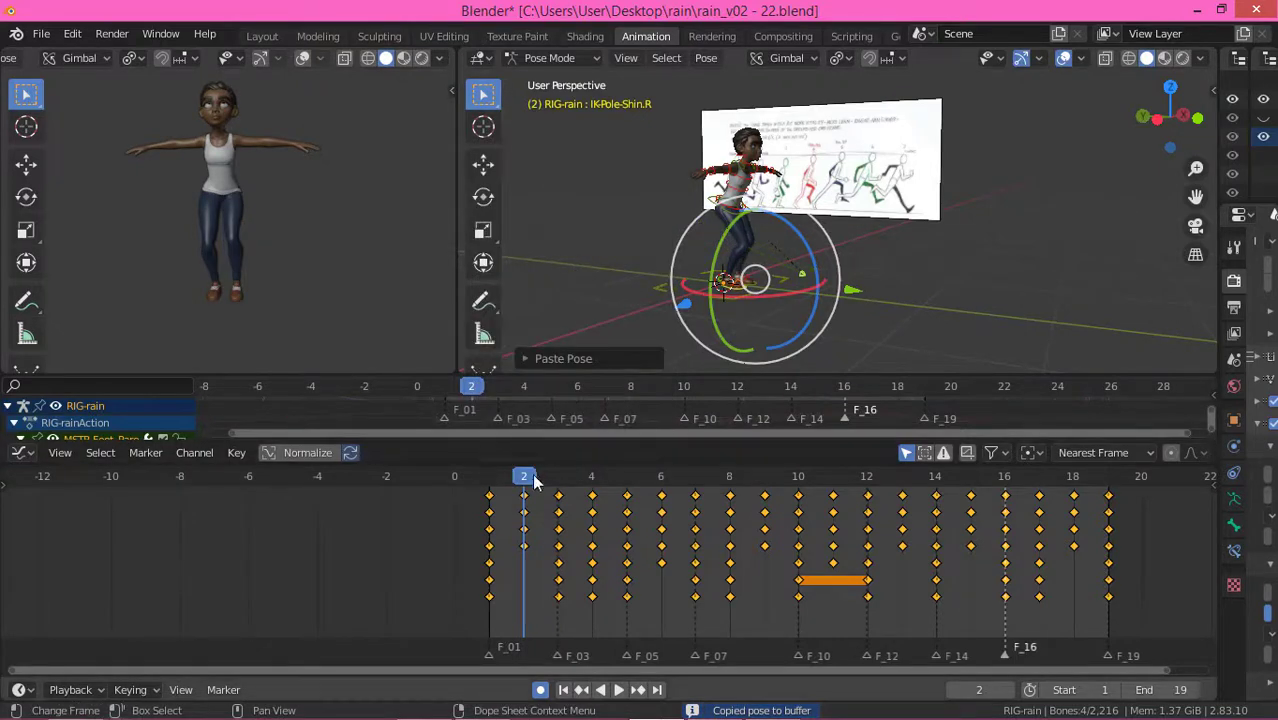
Step: Mirror the right leg's frame 3 pose onto the left leg with an X-flipped paste
{"action": "left_click", "coordinate": [557, 478]}
{"action": "right_click", "coordinate": [589, 272]}
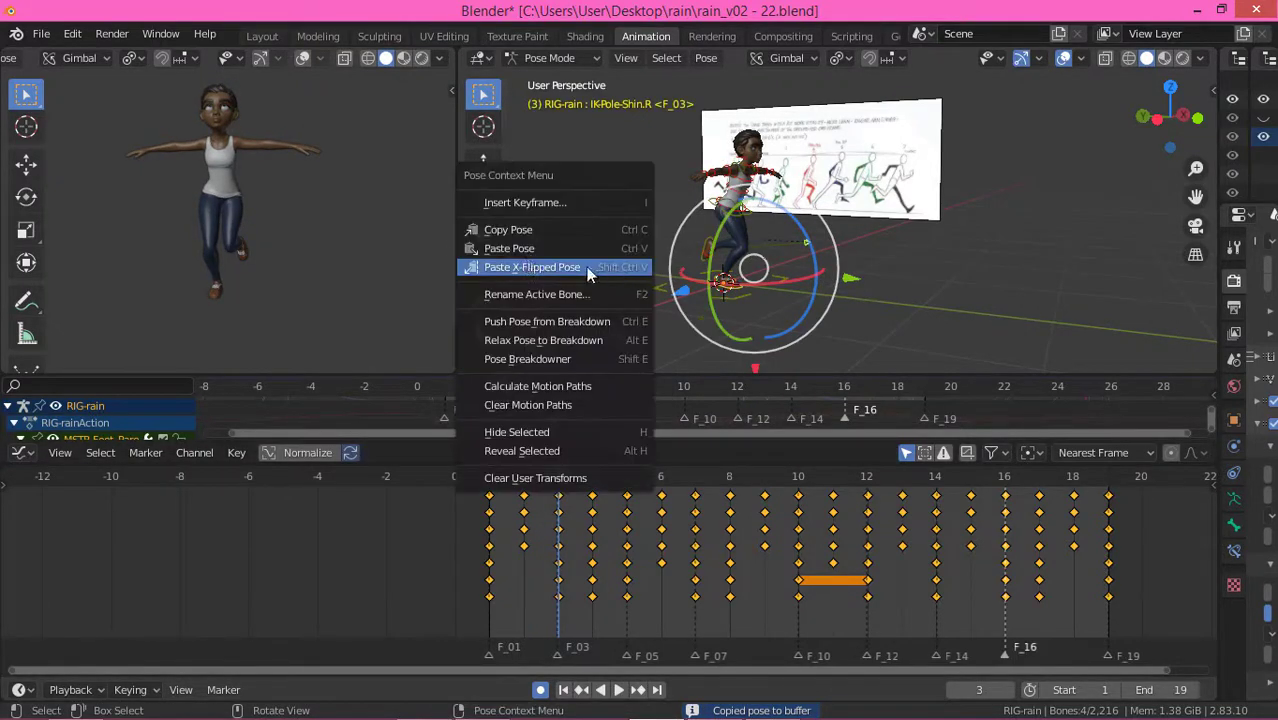
{"action": "left_click", "coordinate": [528, 232]}
{"action": "right_click", "coordinate": [614, 213]}
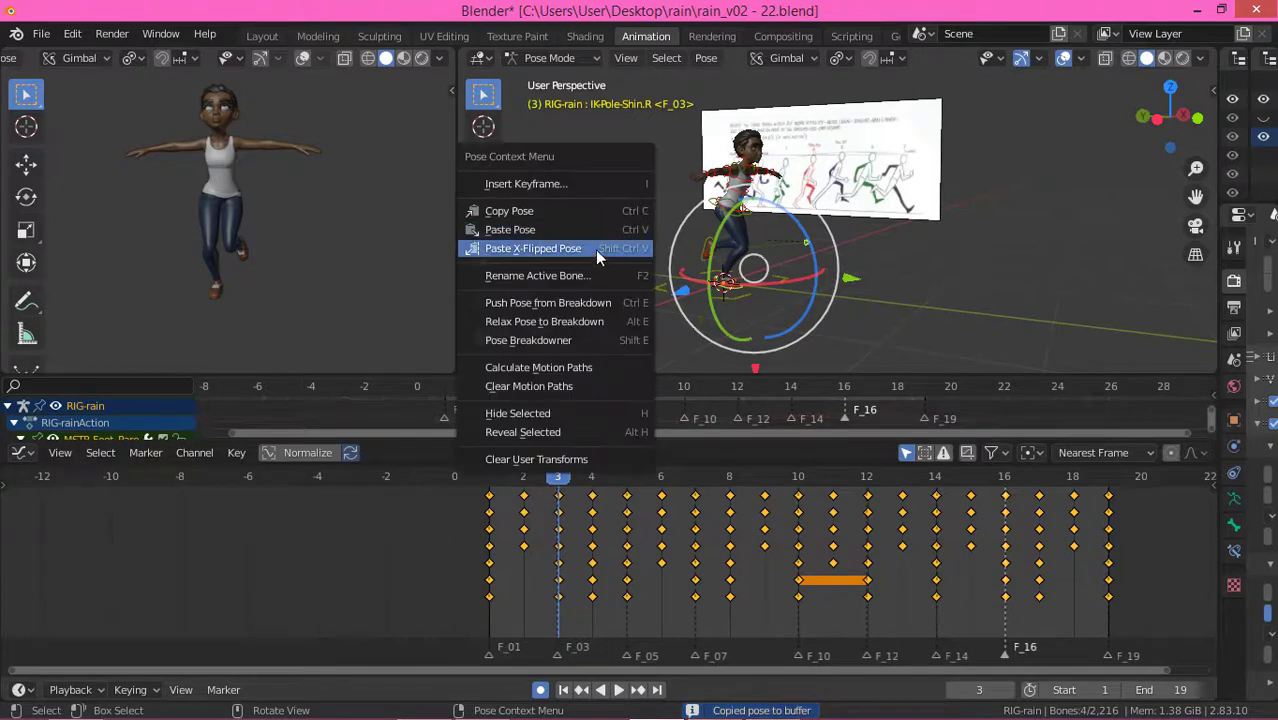
{"action": "left_click", "coordinate": [592, 250]}
Step: Copy the right-leg controls' pose at frame 4 for mirroring onto the left leg
{"action": "left_click", "coordinate": [592, 477]}
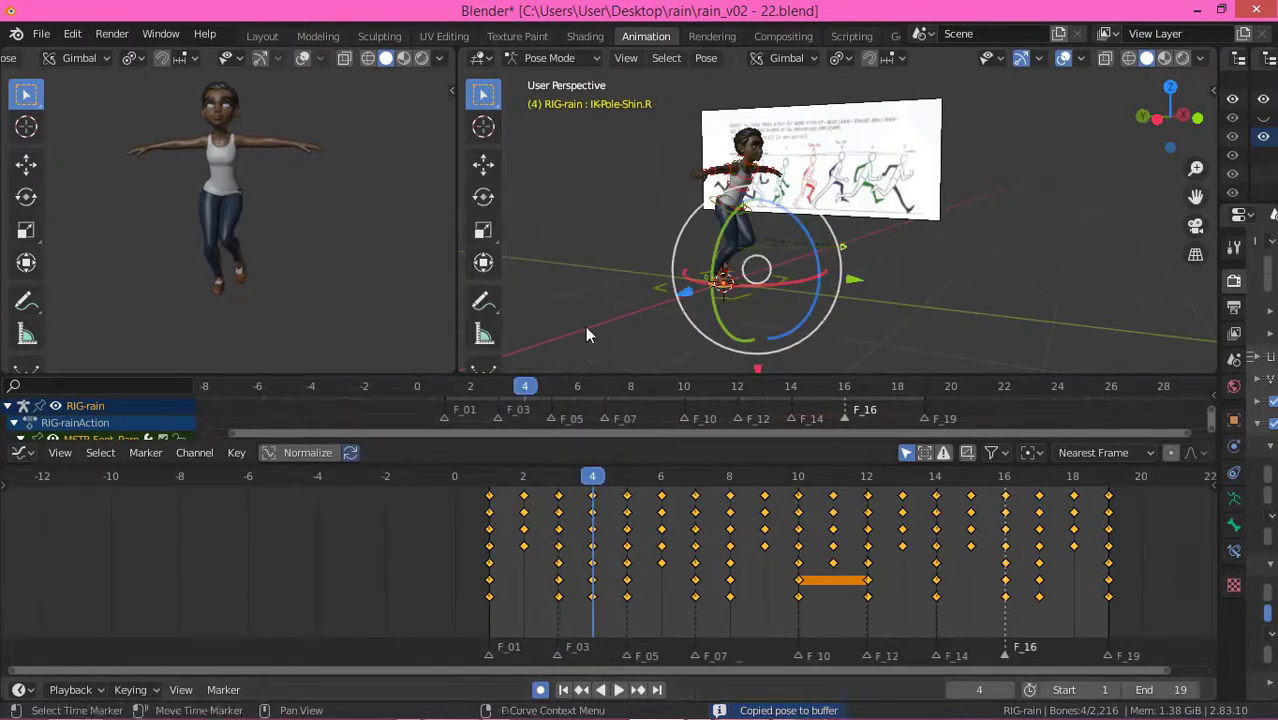
{"action": "right_click", "coordinate": [595, 255]}
{"action": "left_click", "coordinate": [574, 221]}
Step: Play the animation with the mirrored leg poses, check it from the front, and stop playback
{"action": "key", "text": "space"}
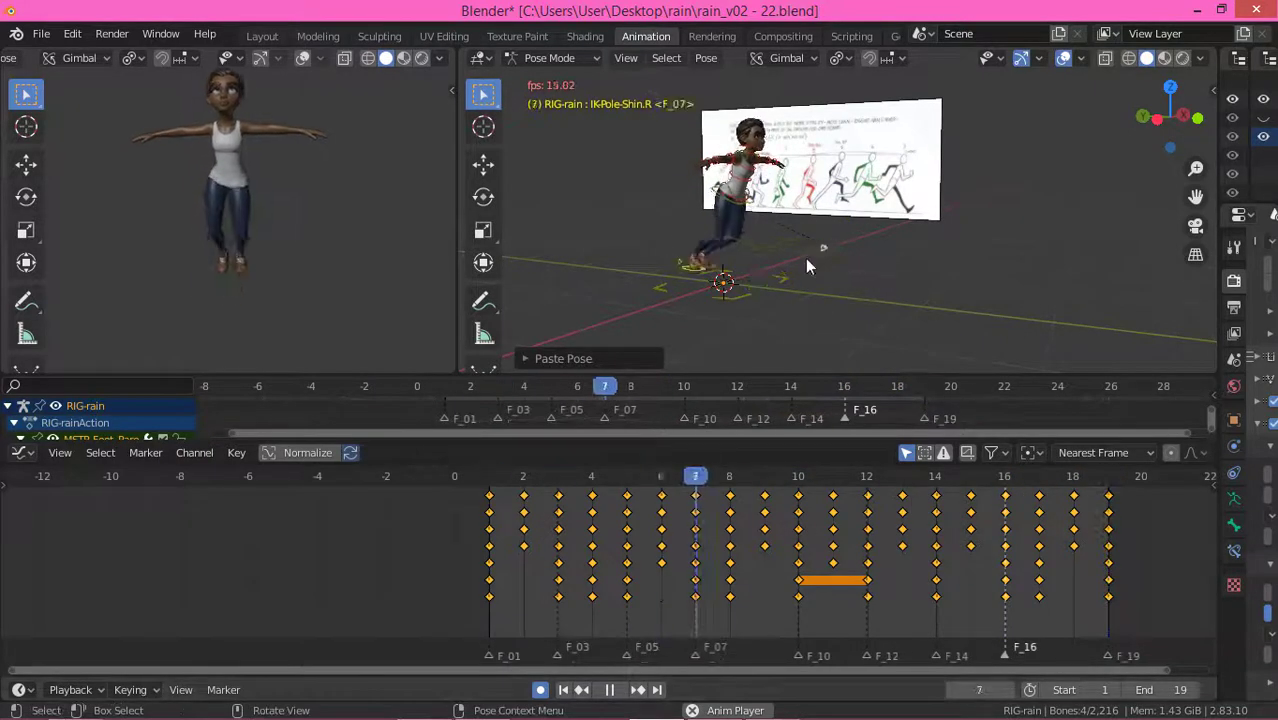
{"action": "middle_click_drag", "start_coordinate": [936, 275], "coordinate": [798, 258]}
{"action": "key", "text": "space"}
Step: Select the left leg's foot parent, toe, foot roll and knee pole controls together
{"action": "scroll", "coordinate": [808, 323], "scroll_direction": "up", "scroll_amount": 2}
{"action": "left_click", "coordinate": [748, 251]}
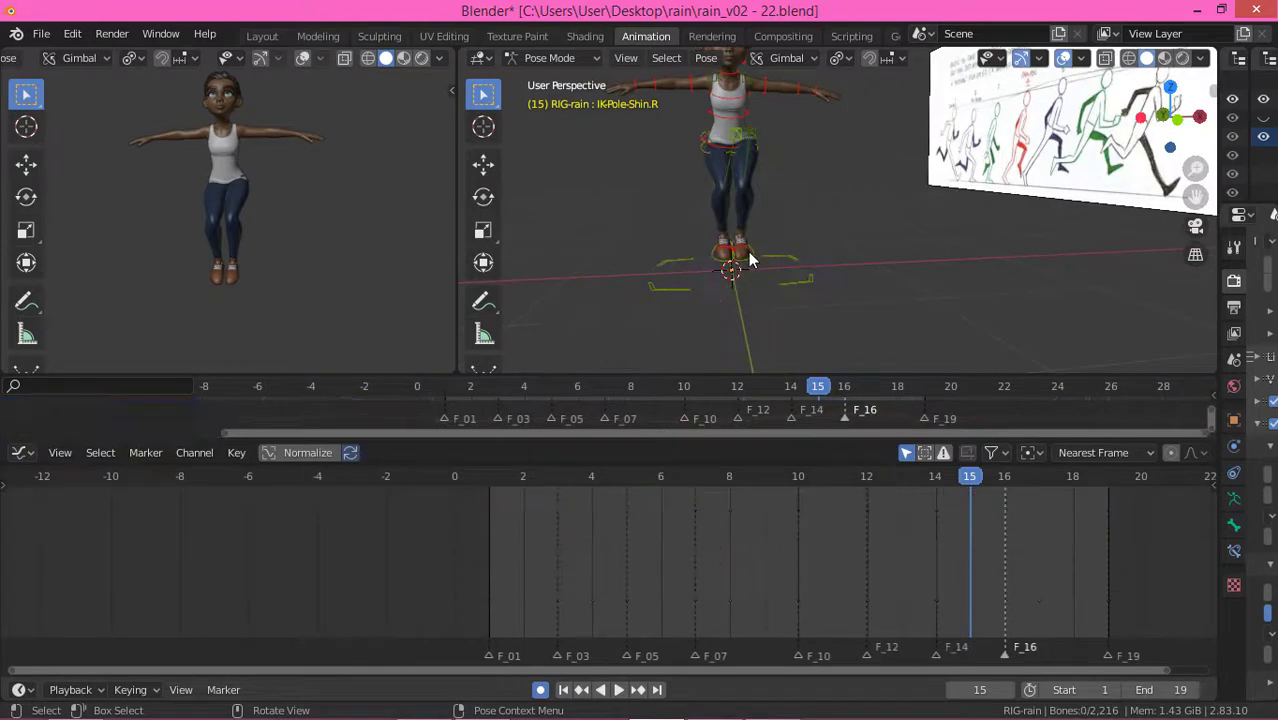
{"action": "left_click", "coordinate": [748, 246]}
{"action": "middle_click_drag", "start_coordinate": [966, 280], "coordinate": [698, 257]}
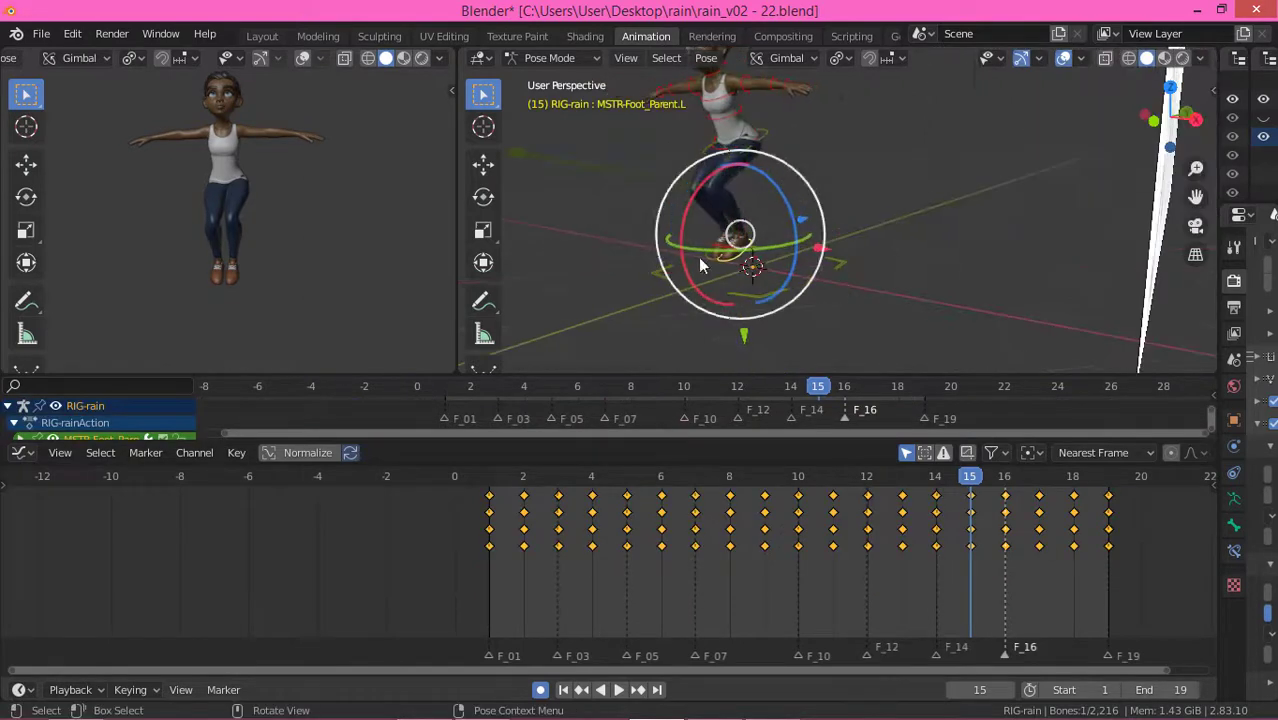
{"action": "scroll", "coordinate": [698, 255], "scroll_direction": "up", "scroll_amount": 3}
{"action": "left_click", "coordinate": [793, 222]}
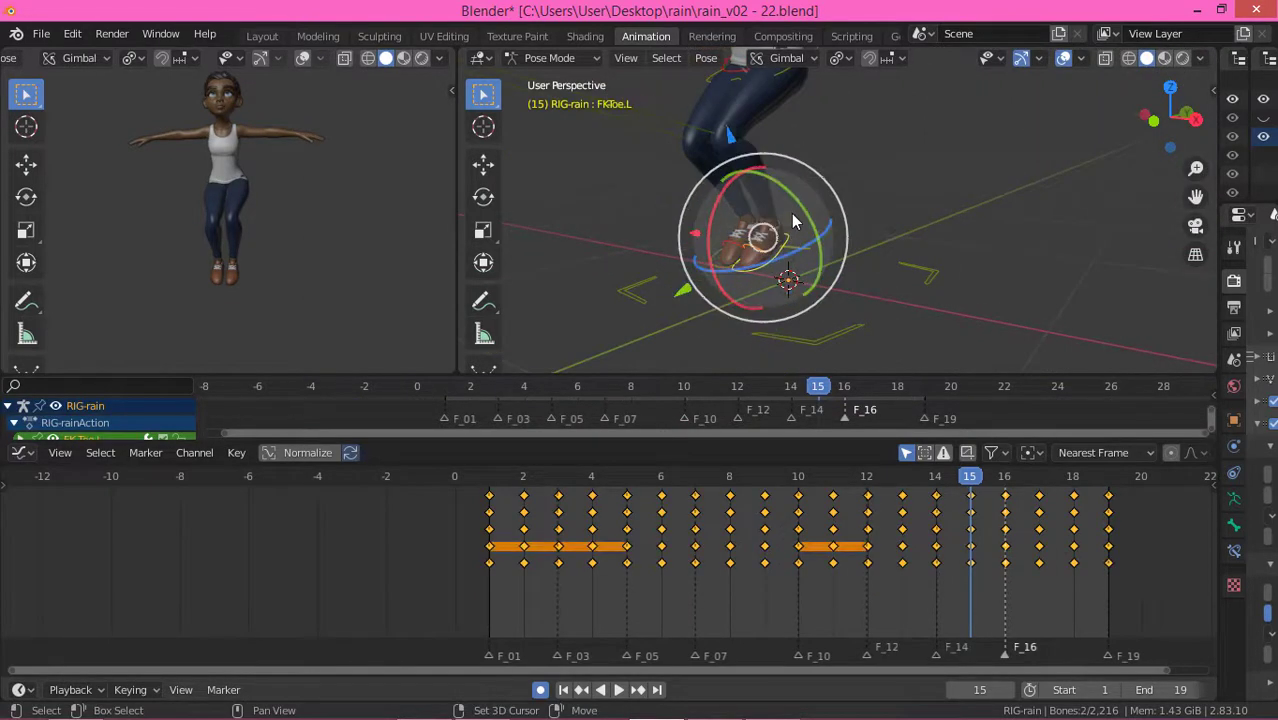
{"action": "left_click", "coordinate": [756, 195], "text": "shift"}
{"action": "scroll", "coordinate": [722, 262], "scroll_direction": "down", "scroll_amount": 6}
{"action": "mouse_move", "coordinate": [716, 265]}
{"action": "middle_mouse_down"}
{"action": "mouse_move", "coordinate": [847, 271]}
{"action": "mouse_move", "coordinate": [716, 278]}
{"action": "middle_mouse_up"}
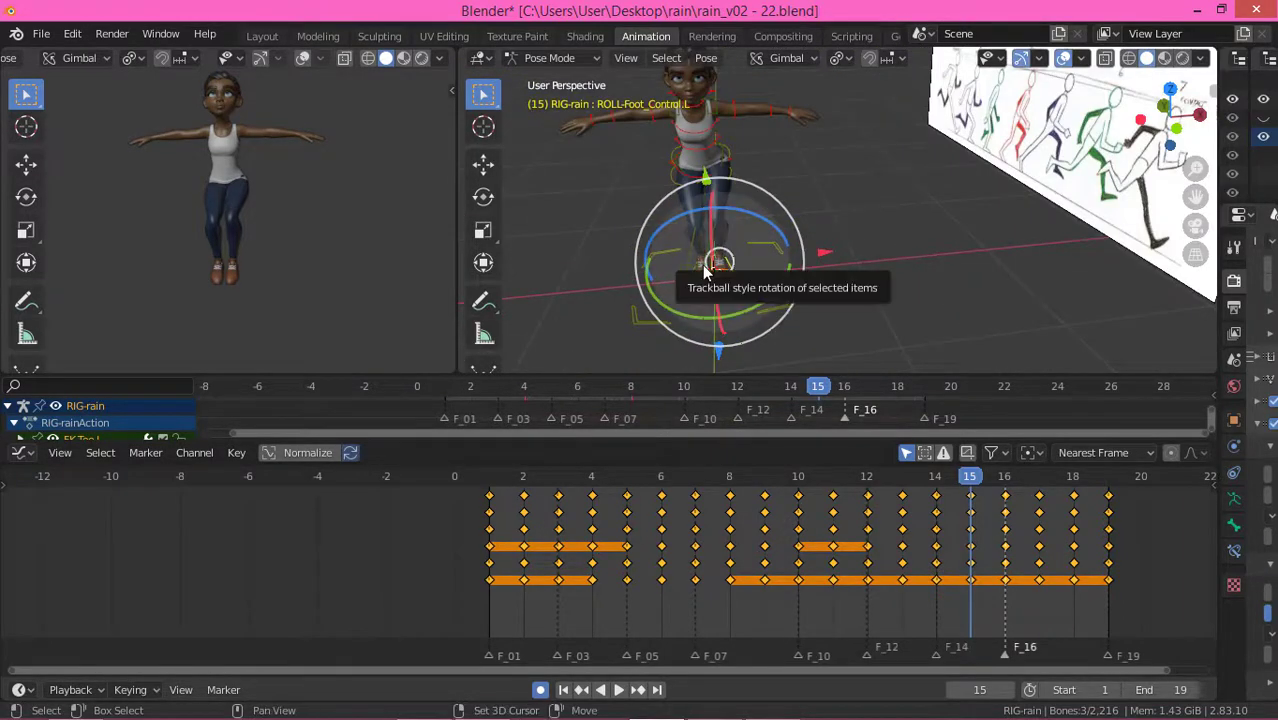
{"action": "middle_click_drag", "start_coordinate": [820, 264], "coordinate": [777, 333]}
Step: Duplicate the left leg's keyframes from frames 1–10 and place the copies 12 frames earlier, ahead of the frame range
{"action": "left_click_drag", "start_coordinate": [338, 524], "coordinate": [763, 541]}
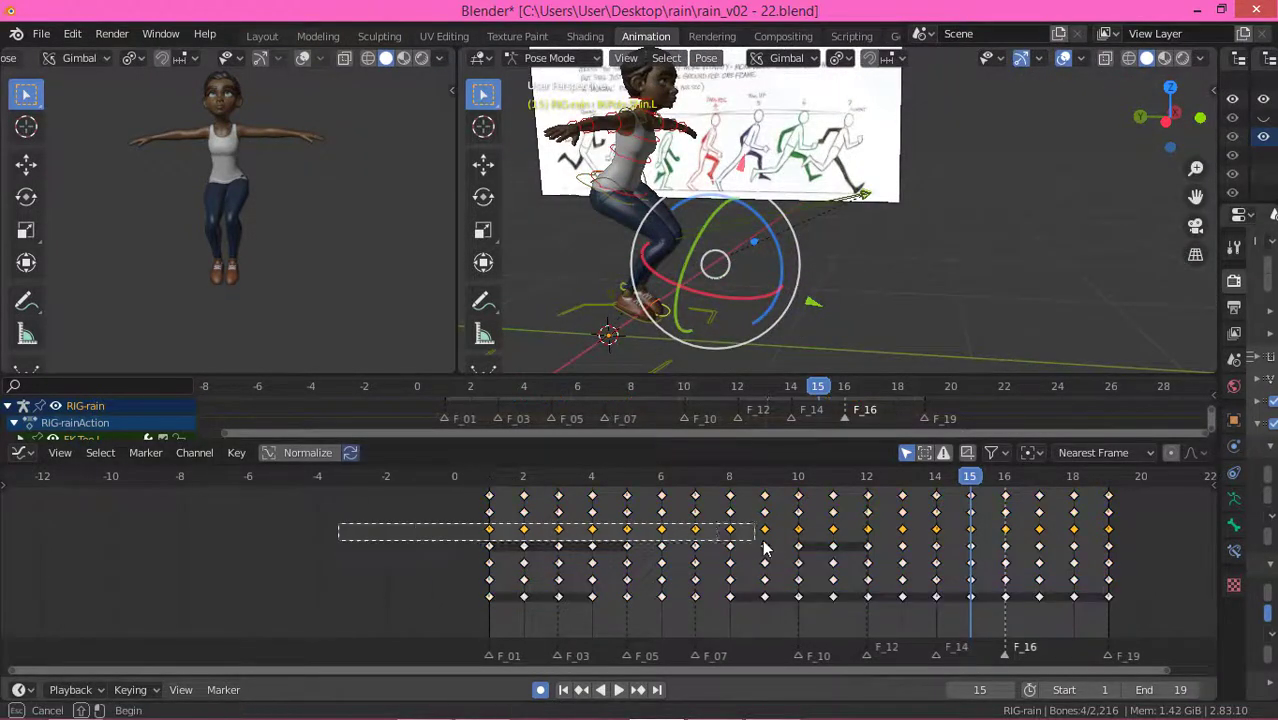
{"action": "left_click_drag", "start_coordinate": [810, 497], "coordinate": [781, 512]}
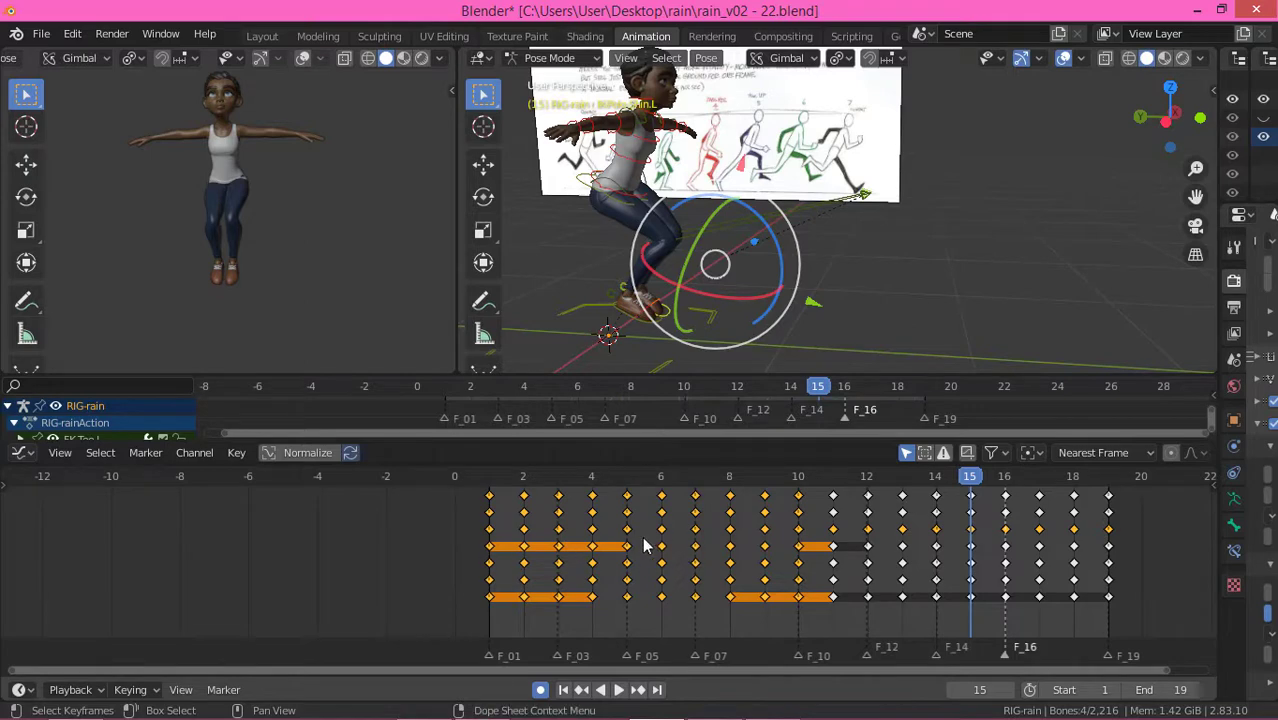
{"action": "key", "text": "shift+d"}
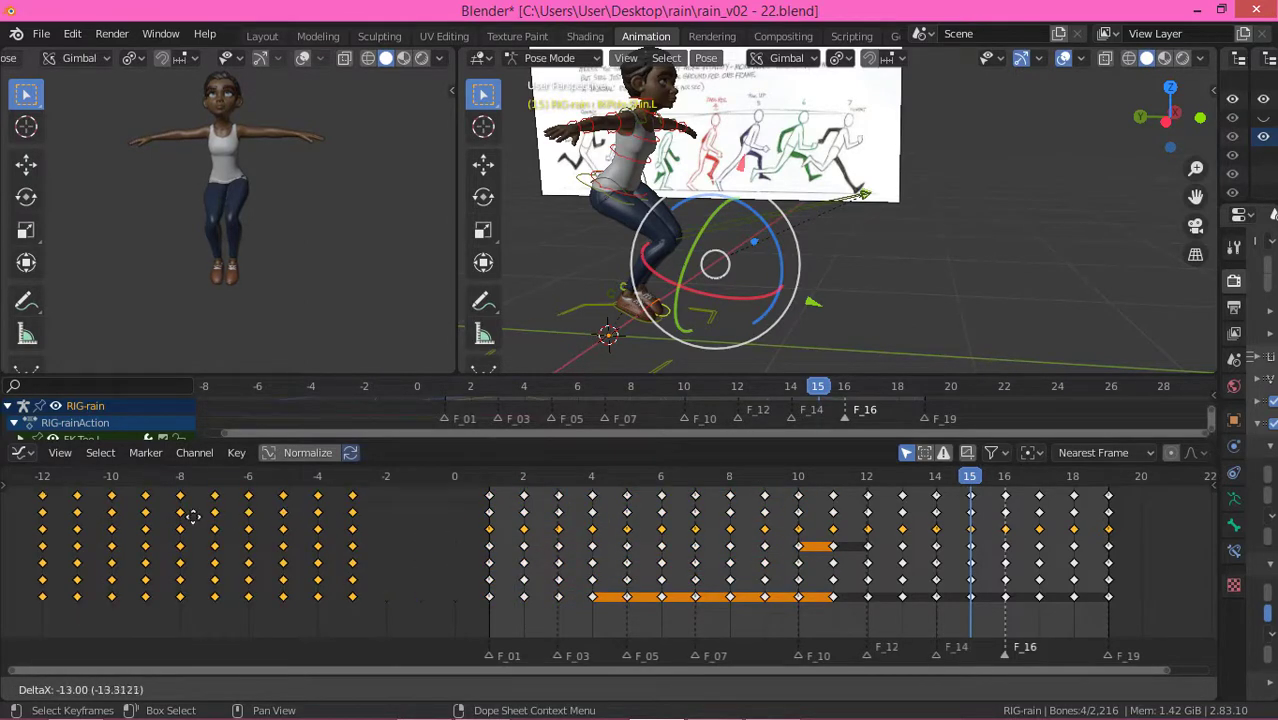
{"action": "left_click", "coordinate": [246, 525]}
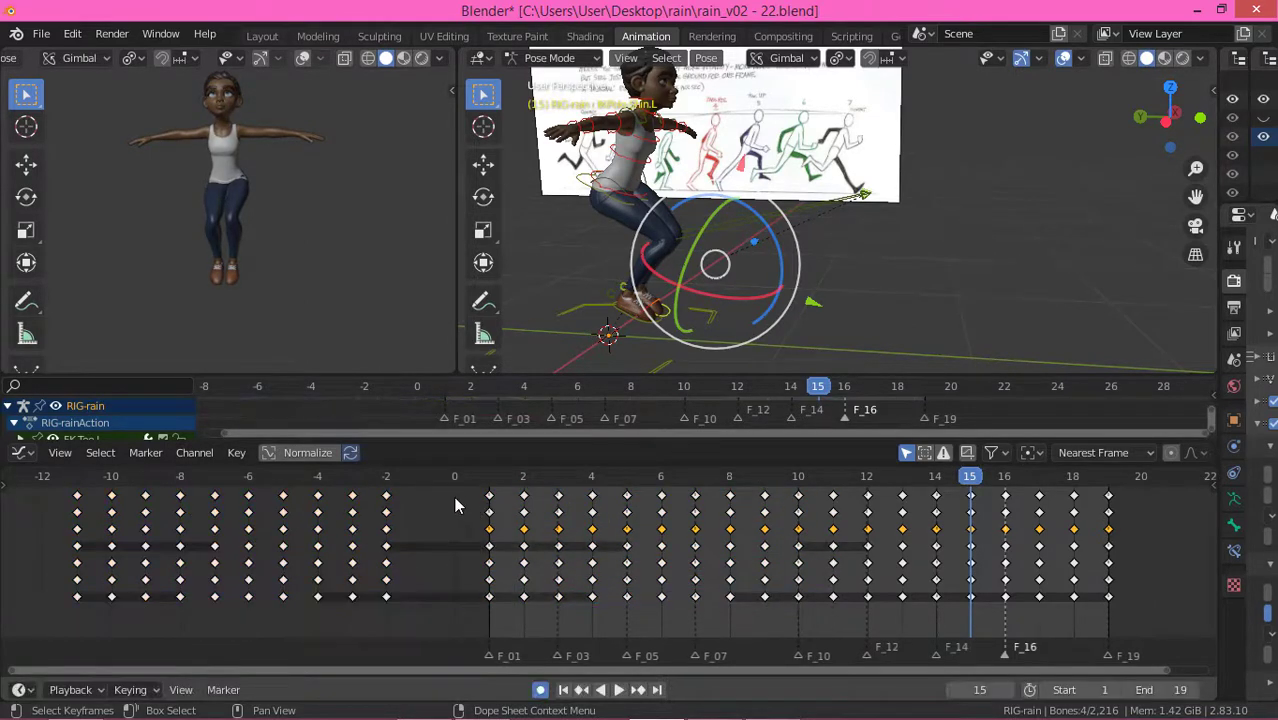
Step: Delete the left leg's original keyframes at frames 1–9 and move those at frames 10–19 back by 9 frames
{"action": "left_click_drag", "start_coordinate": [455, 505], "coordinate": [766, 552]}
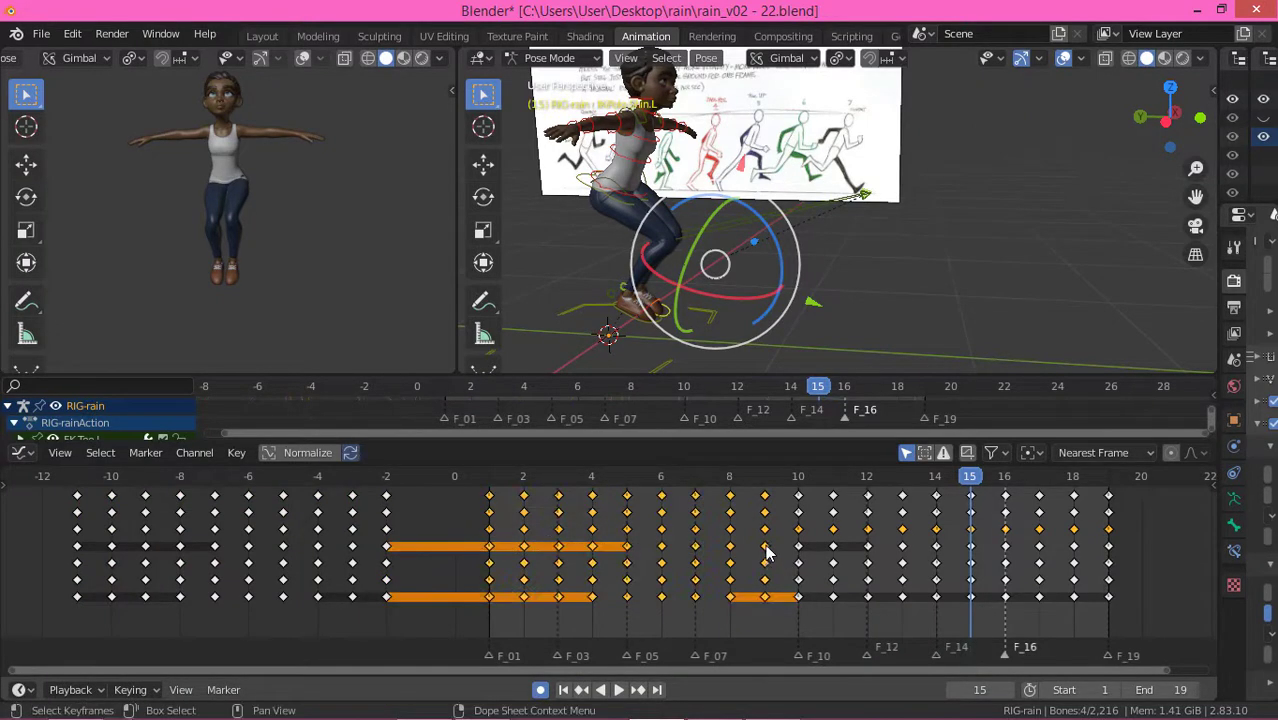
{"action": "key", "text": "x"}
{"action": "left_click", "coordinate": [756, 552]}
{"action": "left_click_drag", "start_coordinate": [753, 505], "coordinate": [1114, 594]}
{"action": "key", "text": "g"}
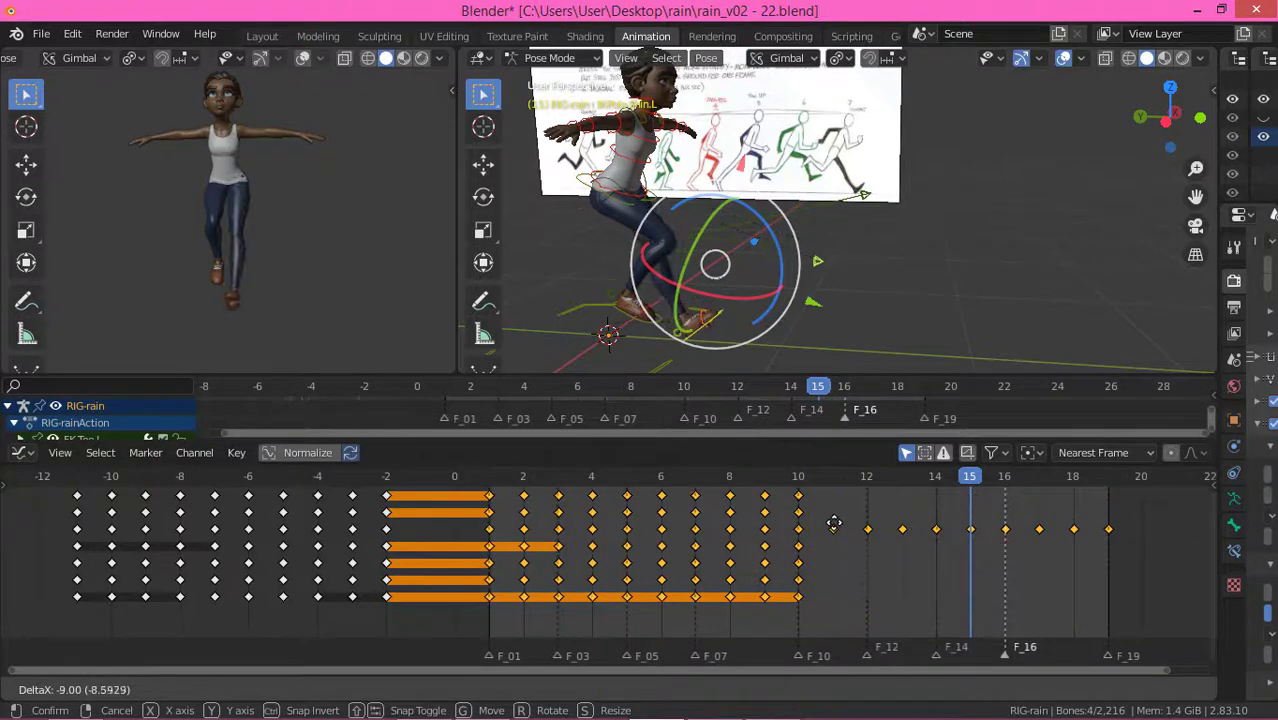
{"action": "left_click", "coordinate": [836, 530]}
Step: Move the duplicated left-leg keyframes forward 21 frames so they fill frames 10–19
{"action": "left_click_drag", "start_coordinate": [42, 510], "coordinate": [420, 580]}
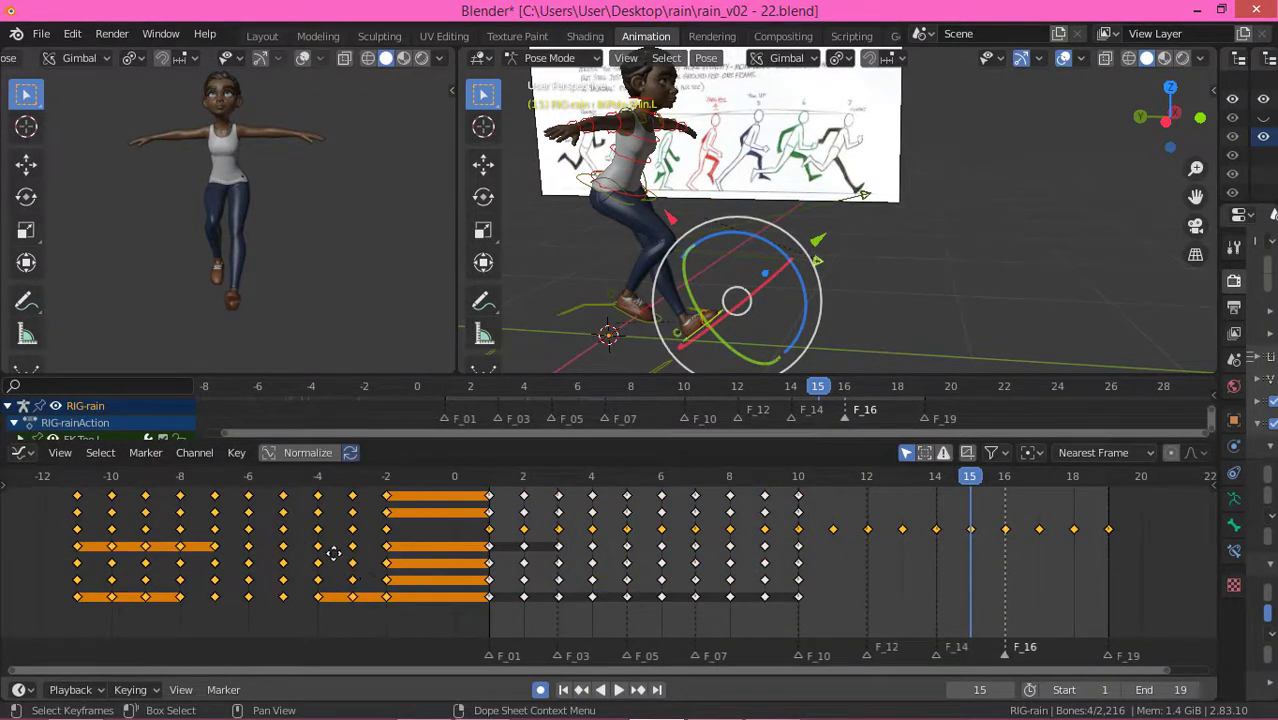
{"action": "key", "text": "g"}
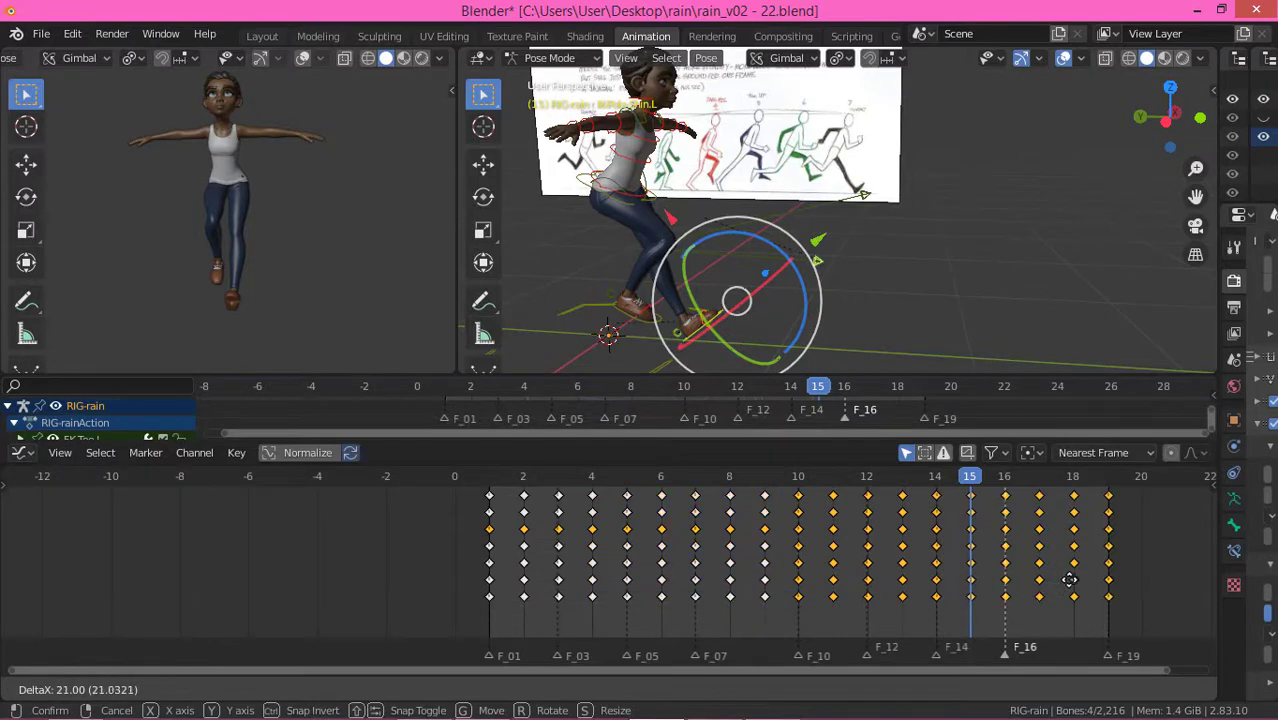
{"action": "left_click", "coordinate": [1069, 580]}
Step: Play the run cycle with the offset left leg and inspect it from the side and front
{"action": "key", "text": "space"}
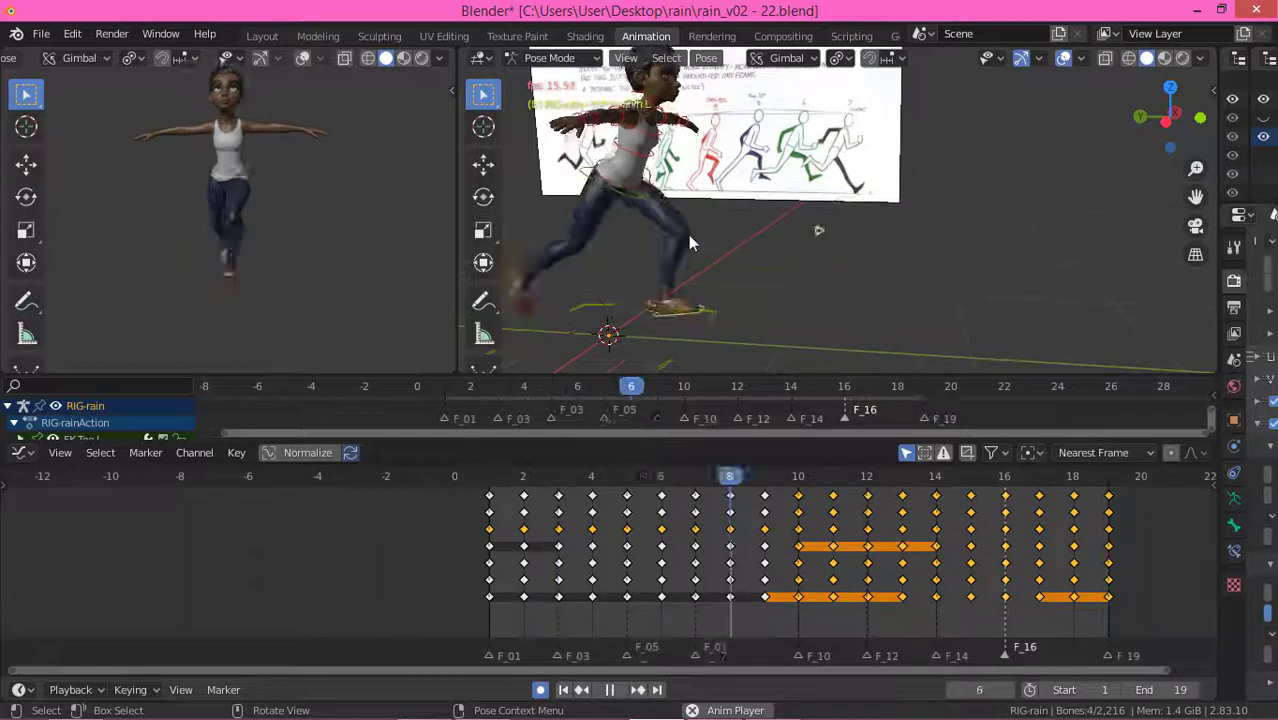
{"action": "scroll", "coordinate": [689, 242], "scroll_direction": "down", "scroll_amount": 3}
{"action": "middle_click_drag", "start_coordinate": [856, 271], "coordinate": [522, 248]}
{"action": "middle_click_drag", "start_coordinate": [679, 265], "coordinate": [677, 213]}
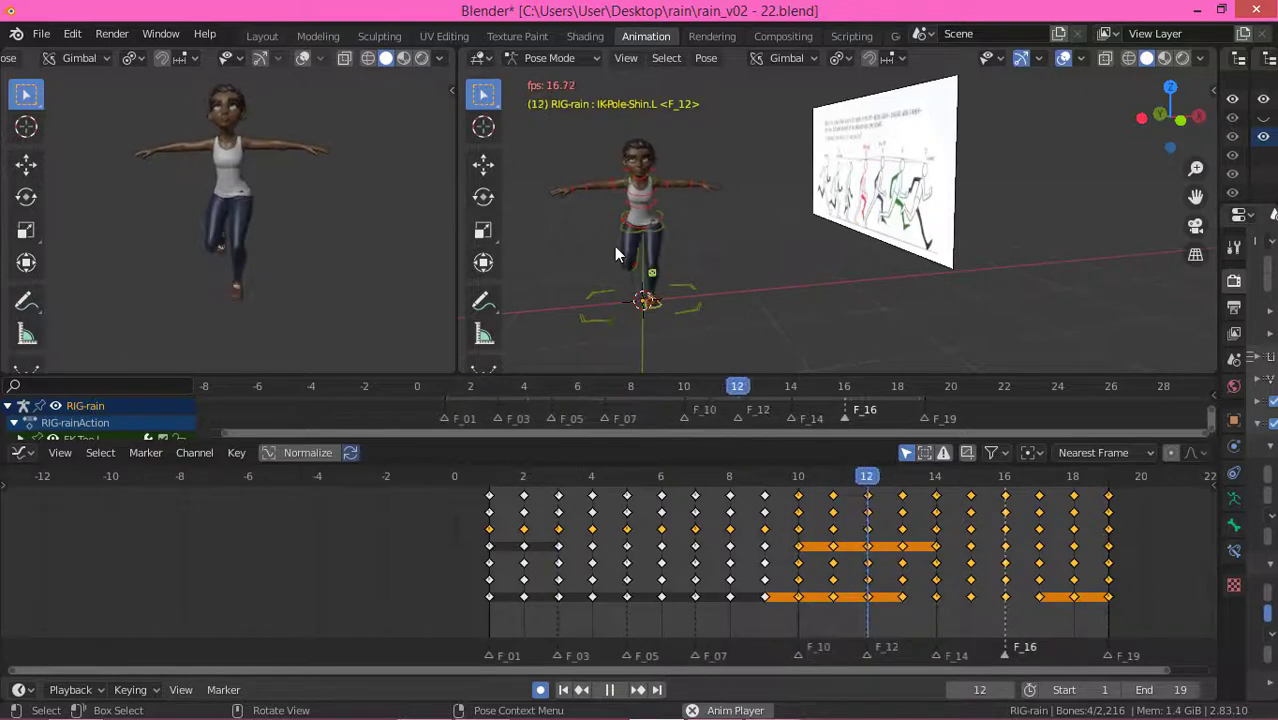
{"action": "middle_click_drag", "start_coordinate": [674, 314], "coordinate": [672, 289]}
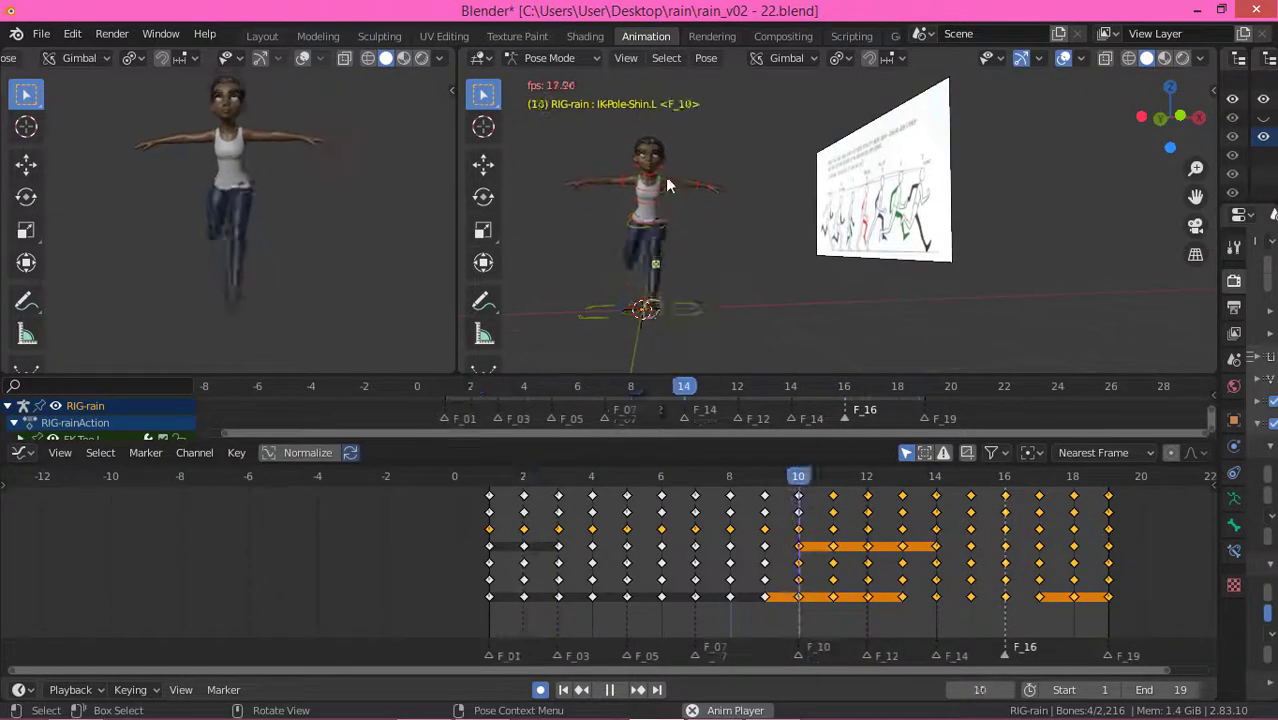